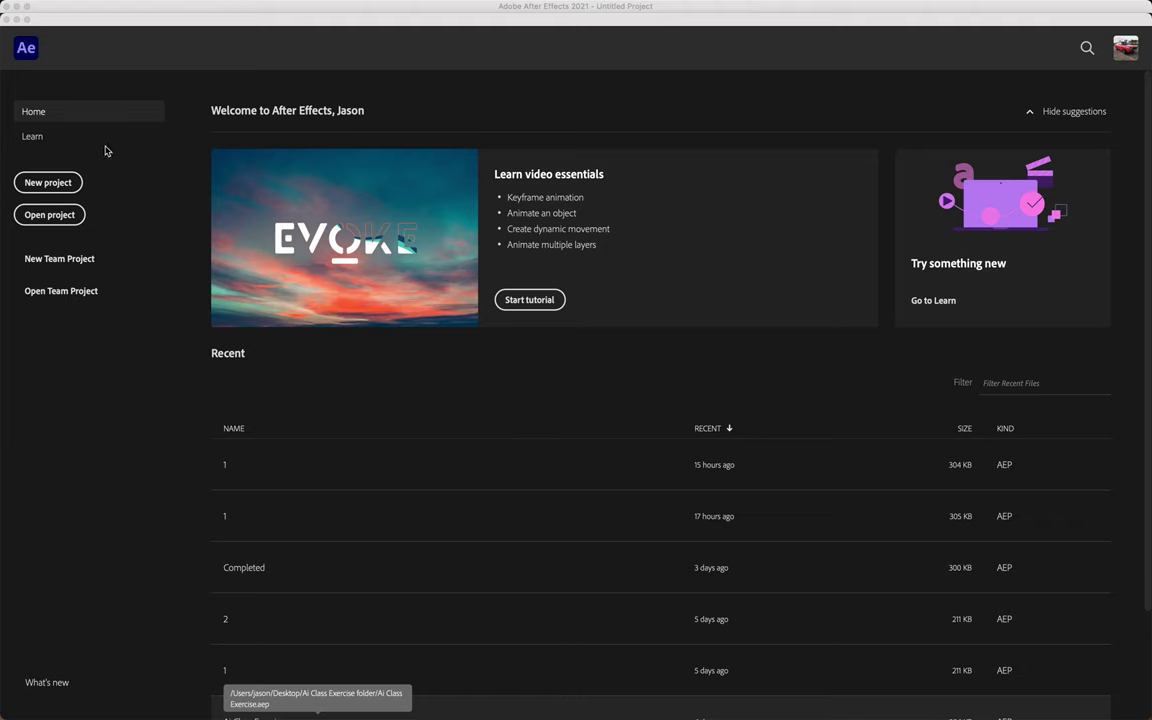
- Start a new project and create a 1920 x 1080 composition at 25 fps, 0:00:02:12 long, using the HDTV 1080 25 preset
{"action": "left_click", "coordinate": [62, 185]}
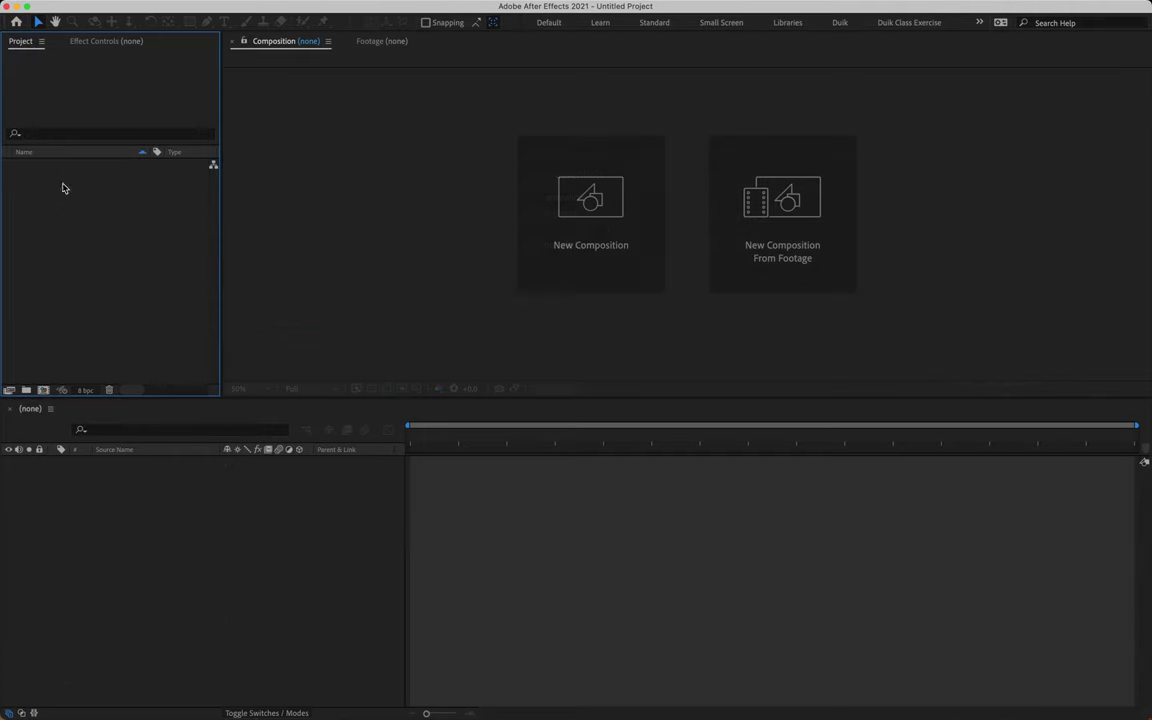
{"action": "left_click", "coordinate": [560, 205]}
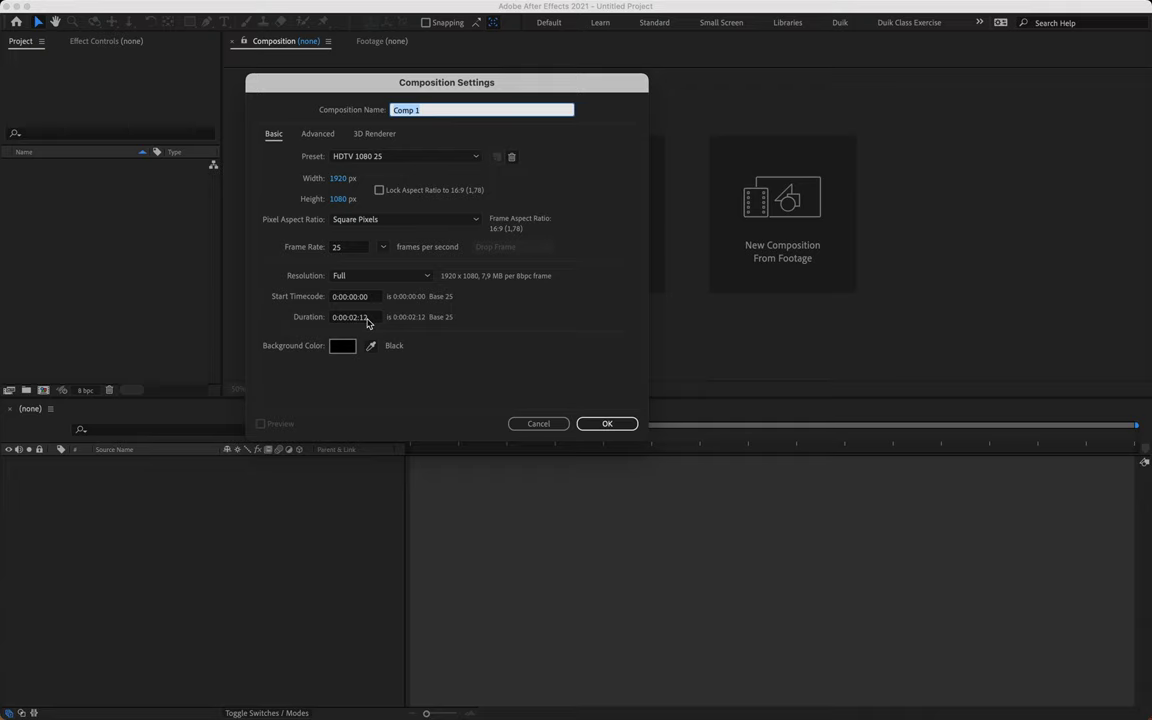
{"action": "left_click", "coordinate": [582, 424]}
{"action": "left_click", "coordinate": [23, 210]}
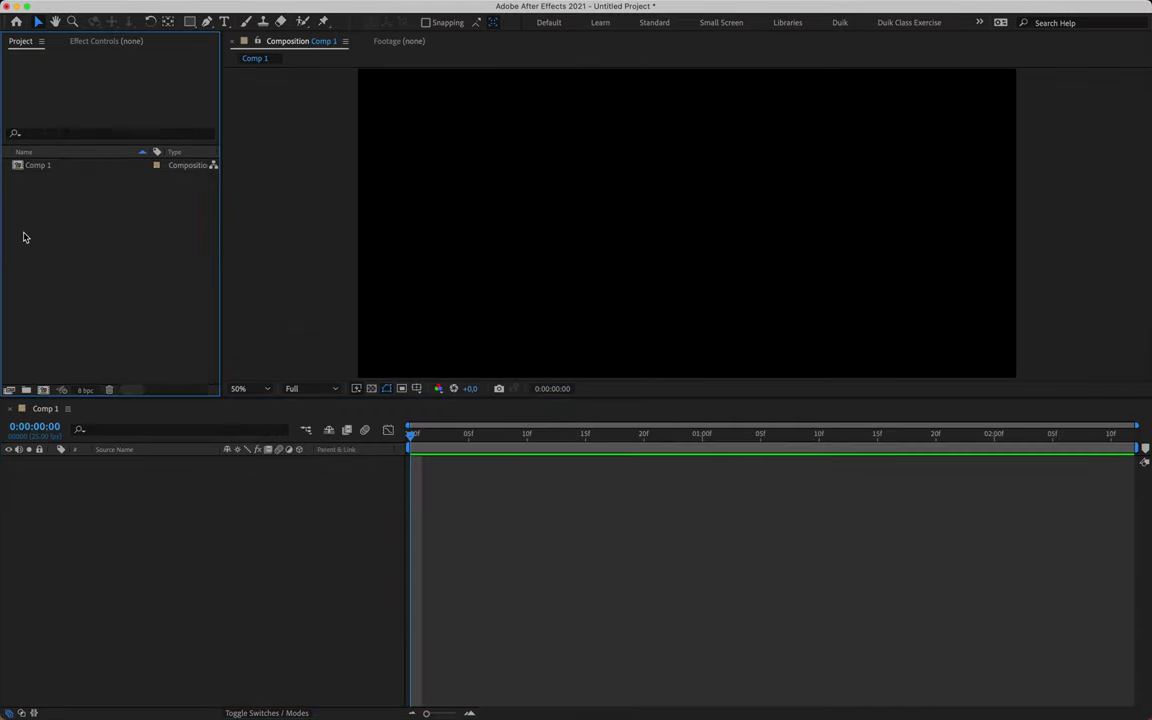
- Import the Recreation 2.mp4 video from the Desktop into the project
{"action": "left_click", "coordinate": [116, 7]}
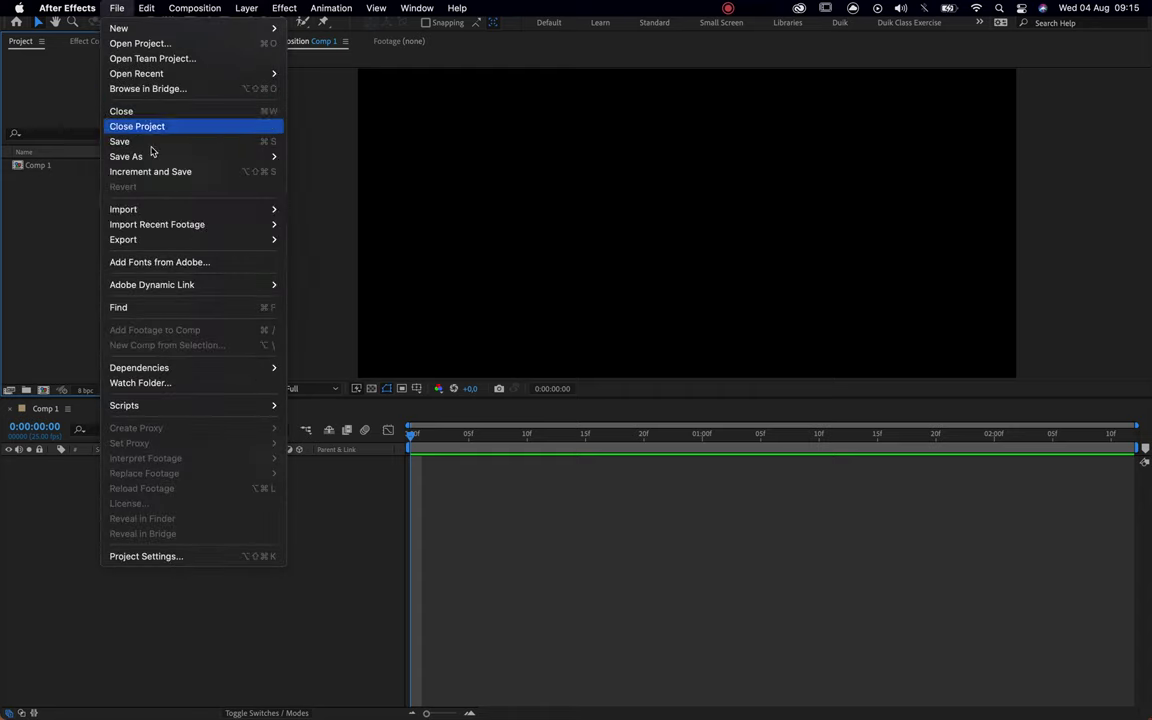
{"action": "mouse_move", "coordinate": [162, 210]}
{"action": "left_click", "coordinate": [305, 210]}
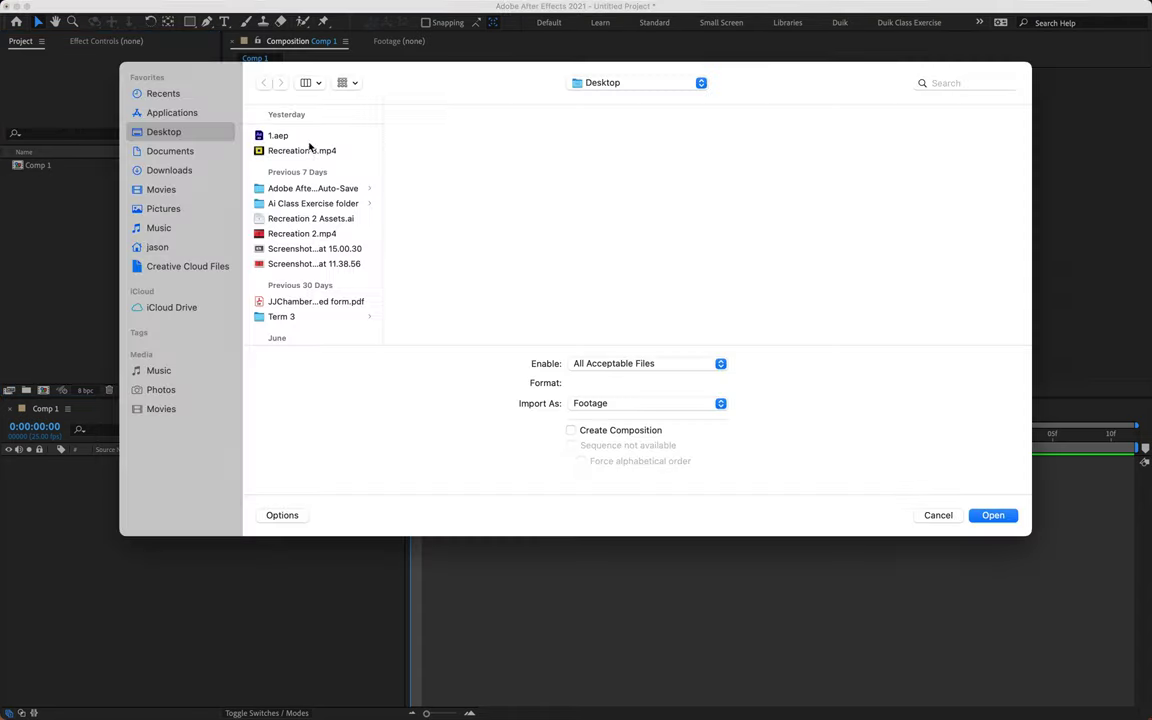
{"action": "left_click", "coordinate": [312, 234]}
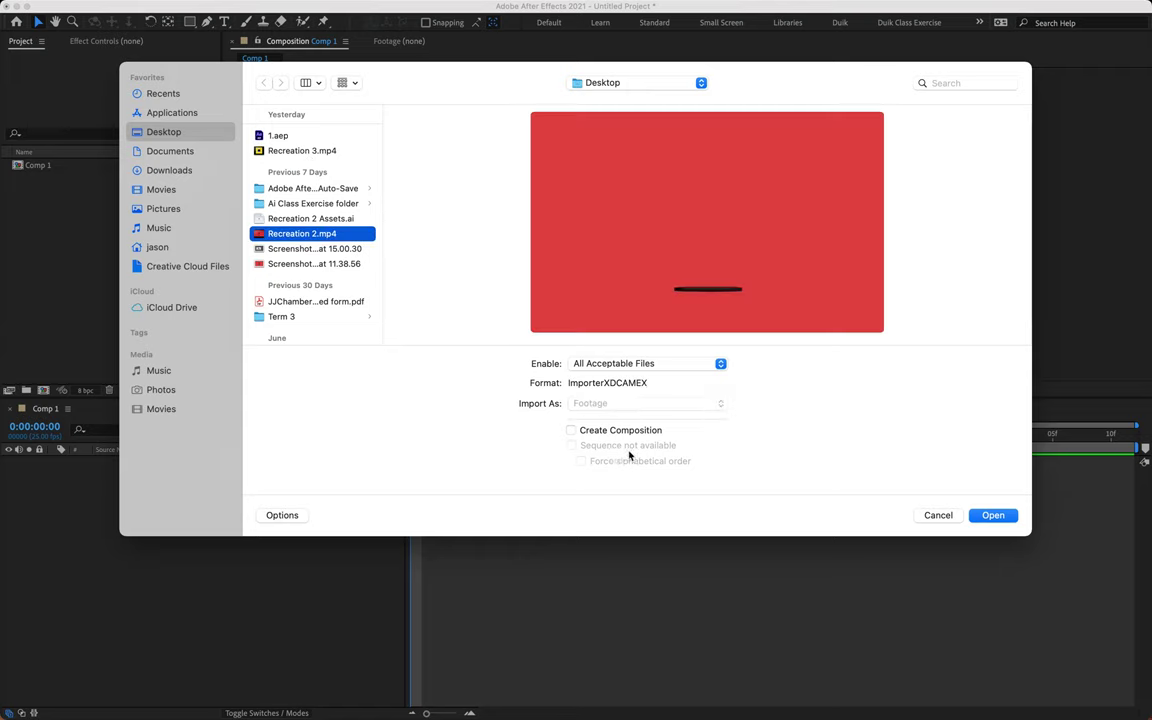
{"action": "left_click", "coordinate": [990, 515]}
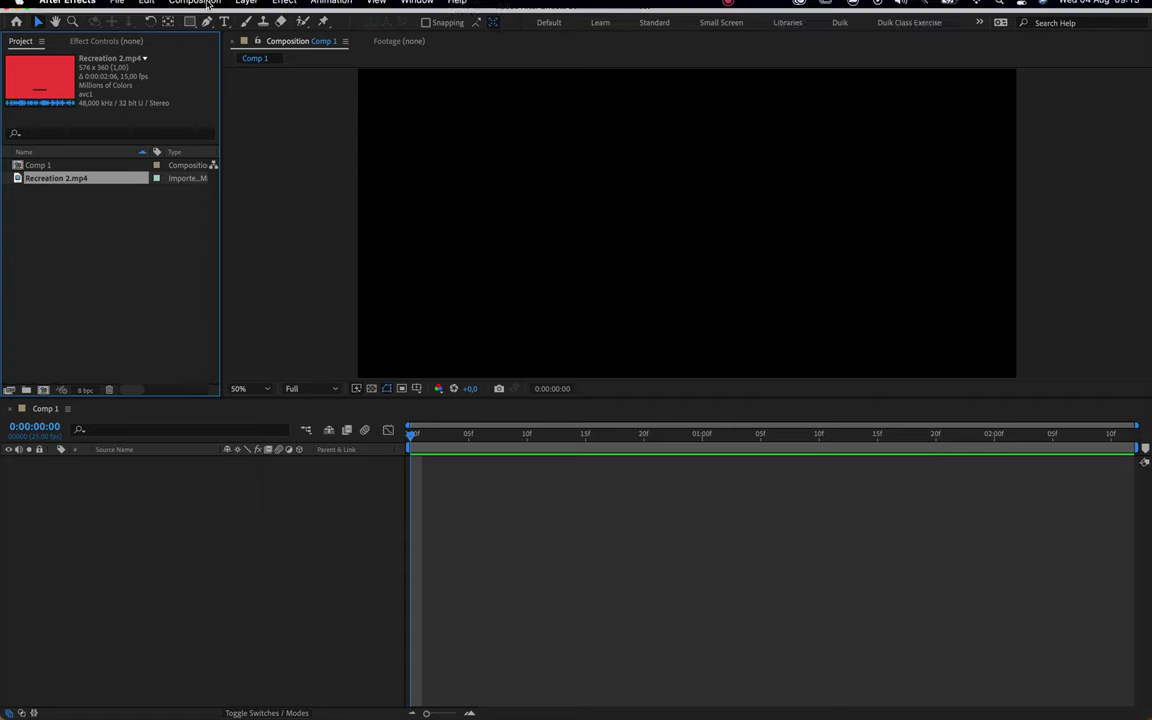
- Import Recreation 2 Assets.ai from the Desktop as Composition - Retain Layer Sizes
{"action": "left_click", "coordinate": [116, 8]}
{"action": "mouse_move", "coordinate": [172, 209]}
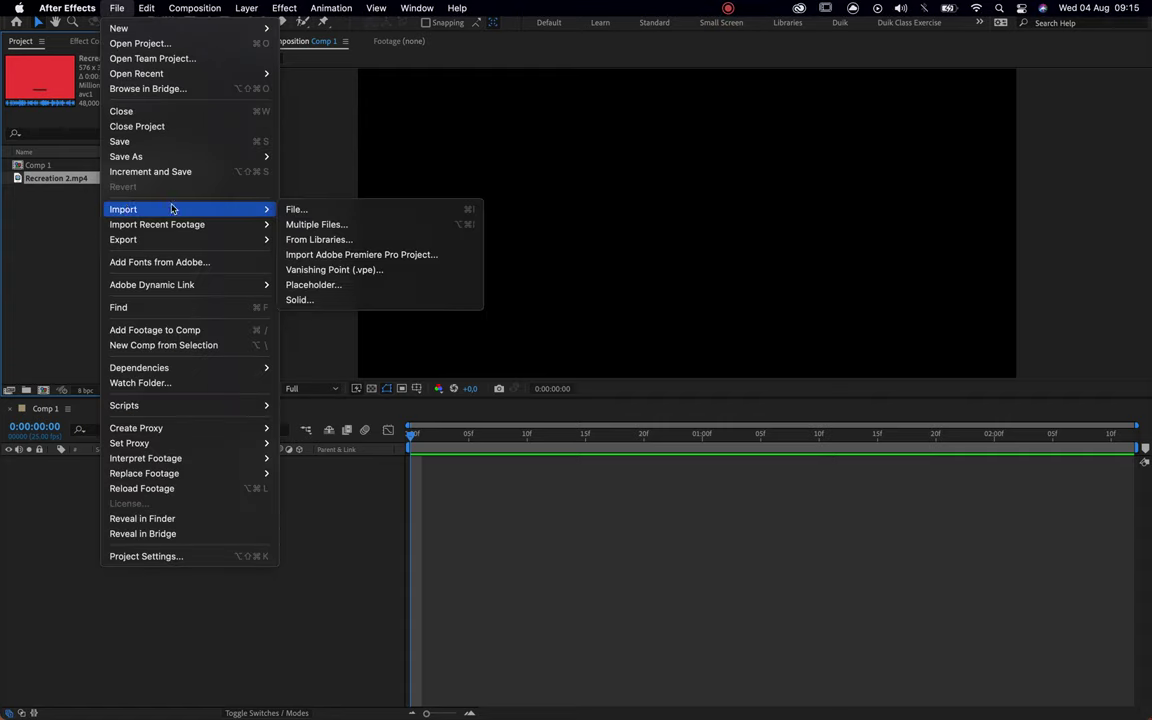
{"action": "left_click", "coordinate": [304, 209]}
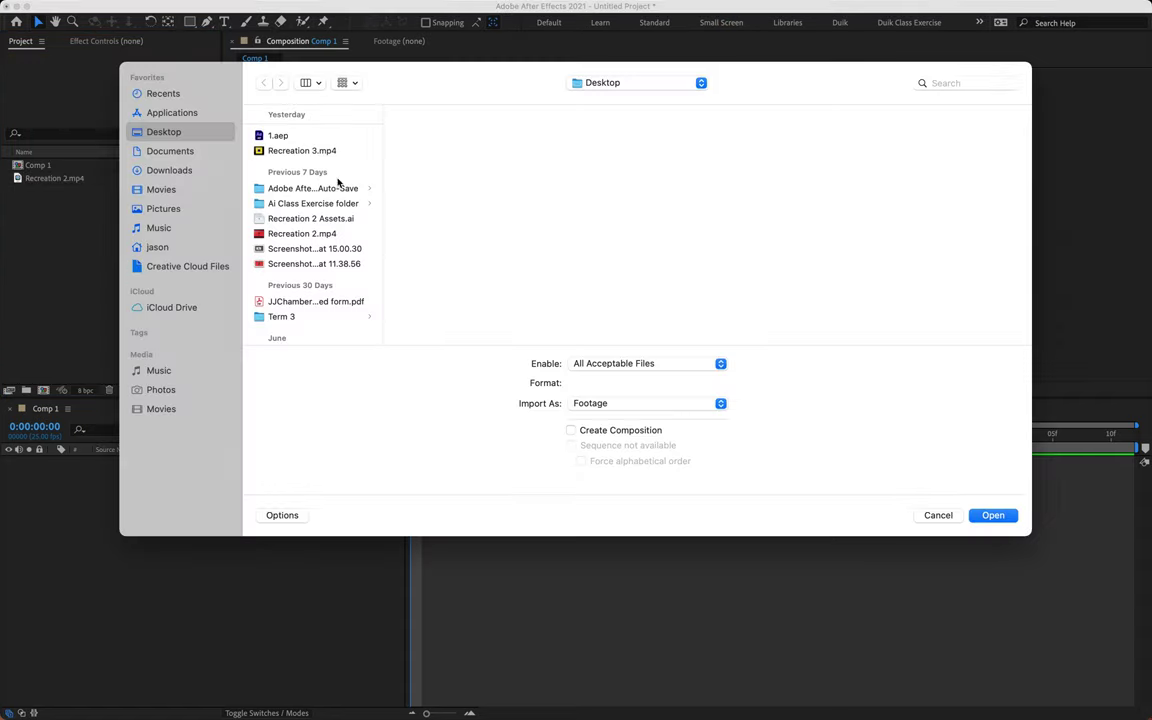
{"action": "left_click", "coordinate": [315, 219]}
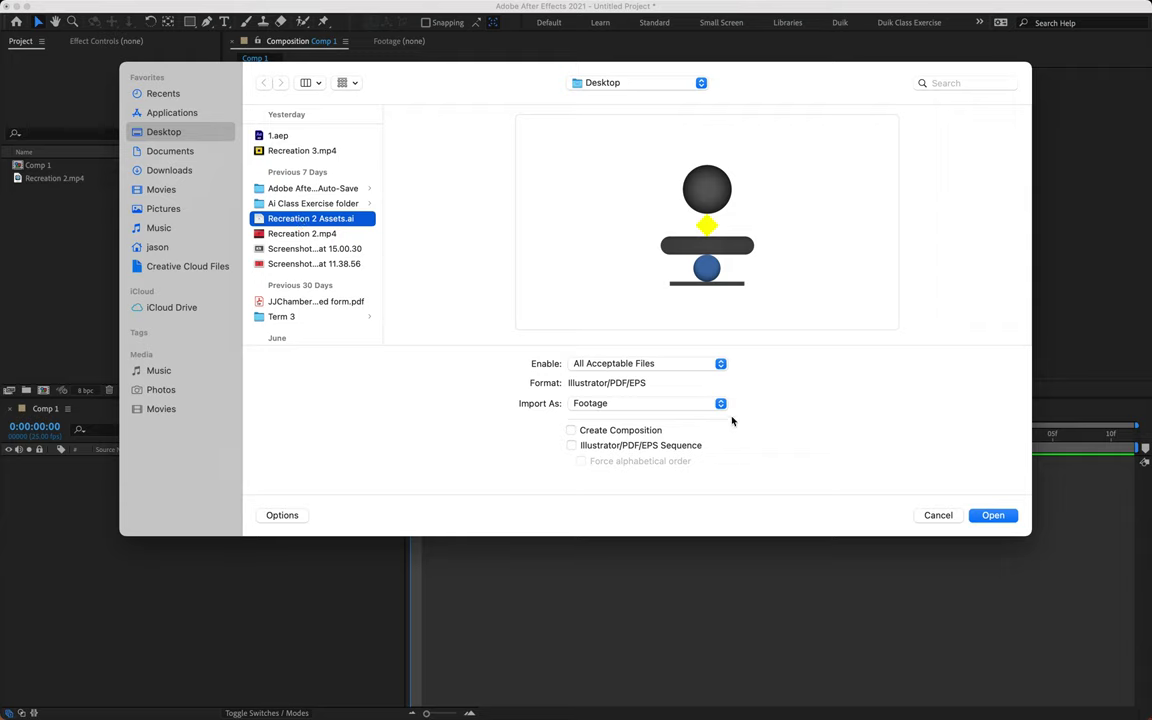
{"action": "left_click", "coordinate": [599, 408]}
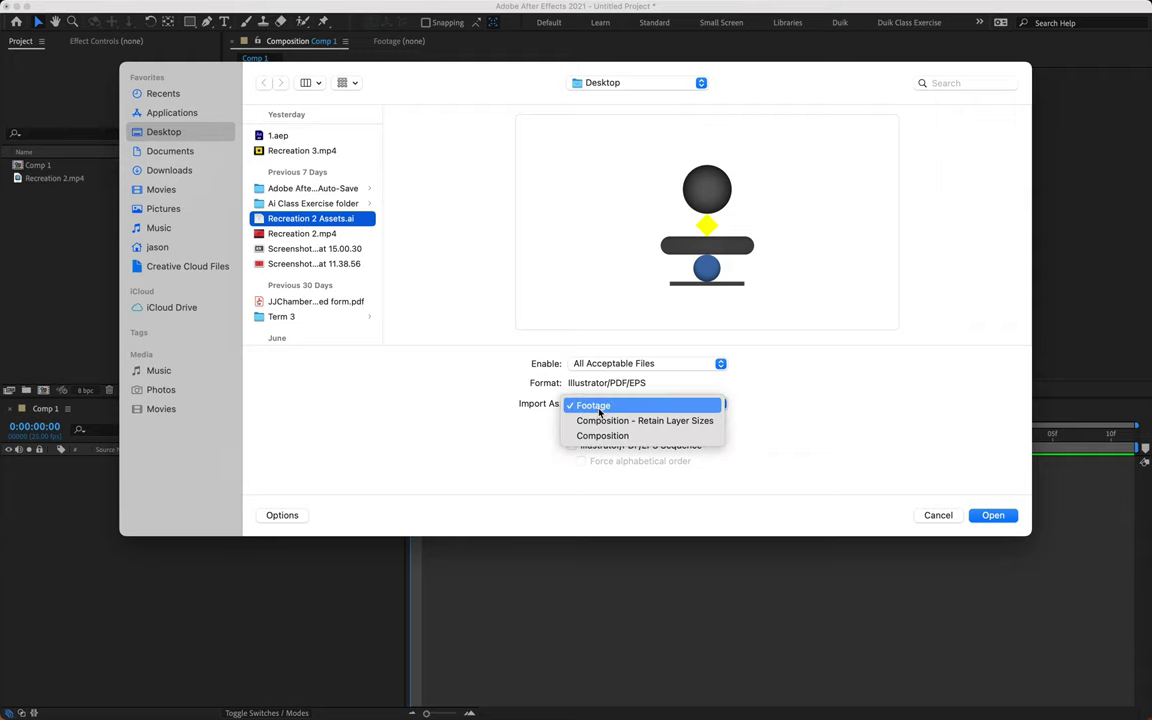
{"action": "left_click", "coordinate": [604, 423]}
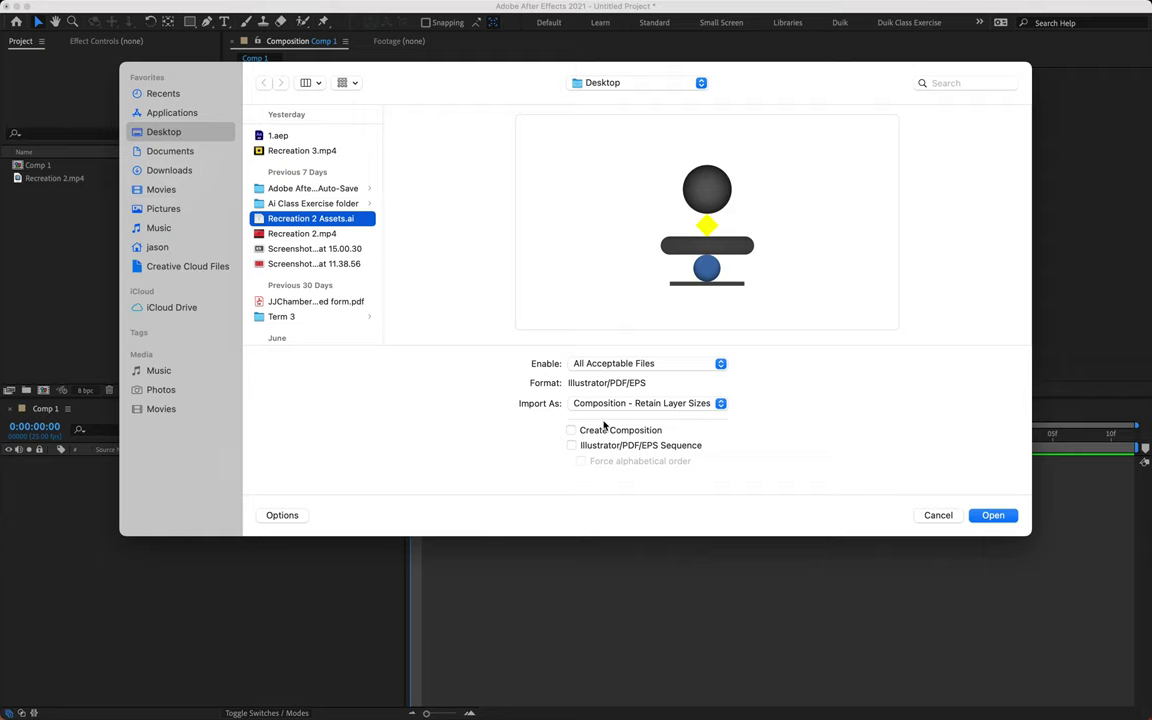
{"action": "left_click", "coordinate": [993, 515]}
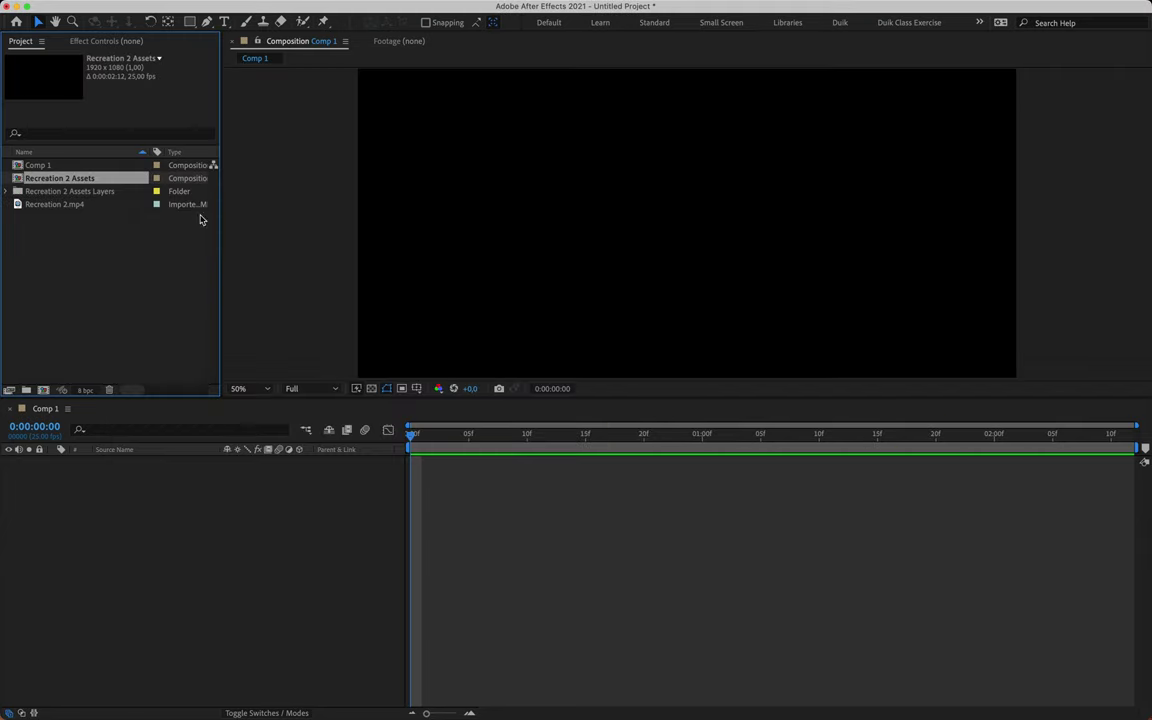
- Open the Recreation 2 Assets composition and add Recreation 2.mp4 as its lowest layer, below Base
{"action": "double_click", "coordinate": [90, 178]}
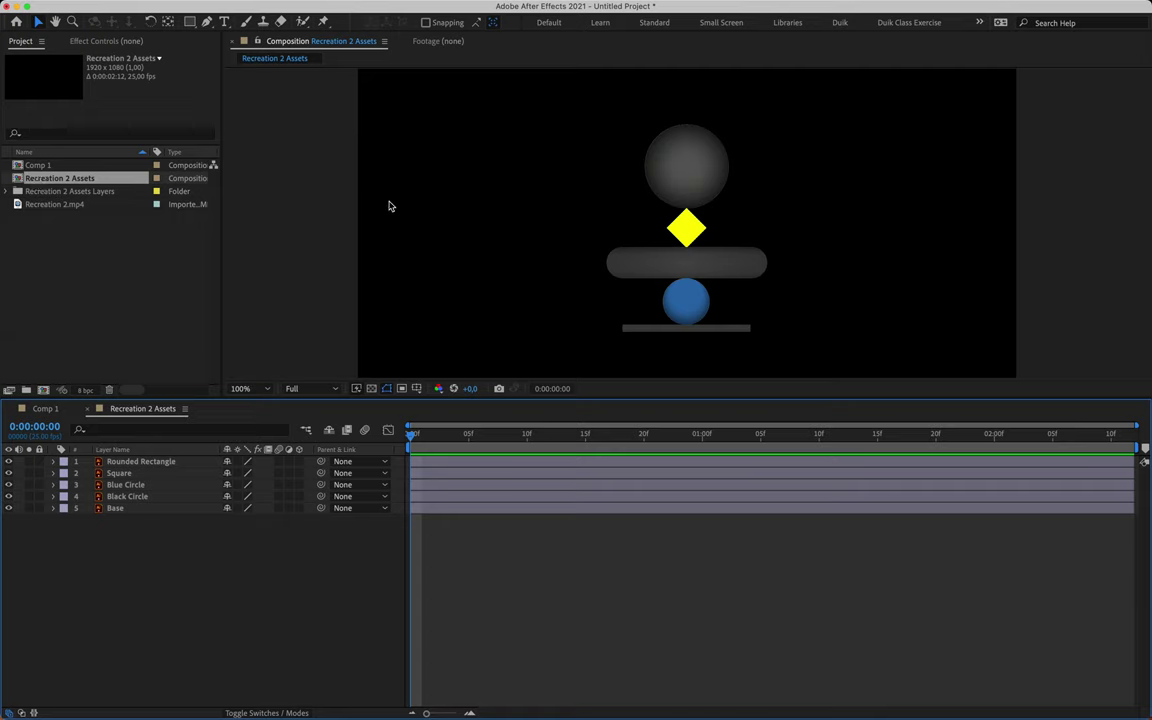
{"action": "left_click", "coordinate": [77, 205]}
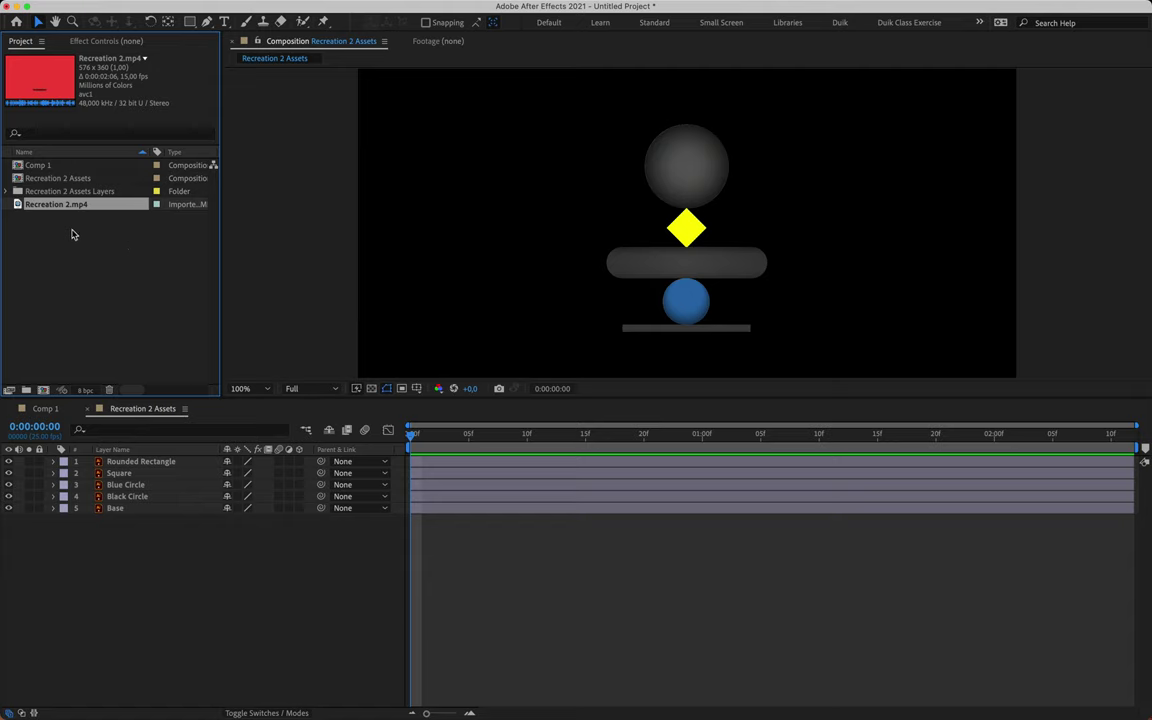
{"action": "left_click_drag", "start_coordinate": [72, 205], "coordinate": [117, 532]}
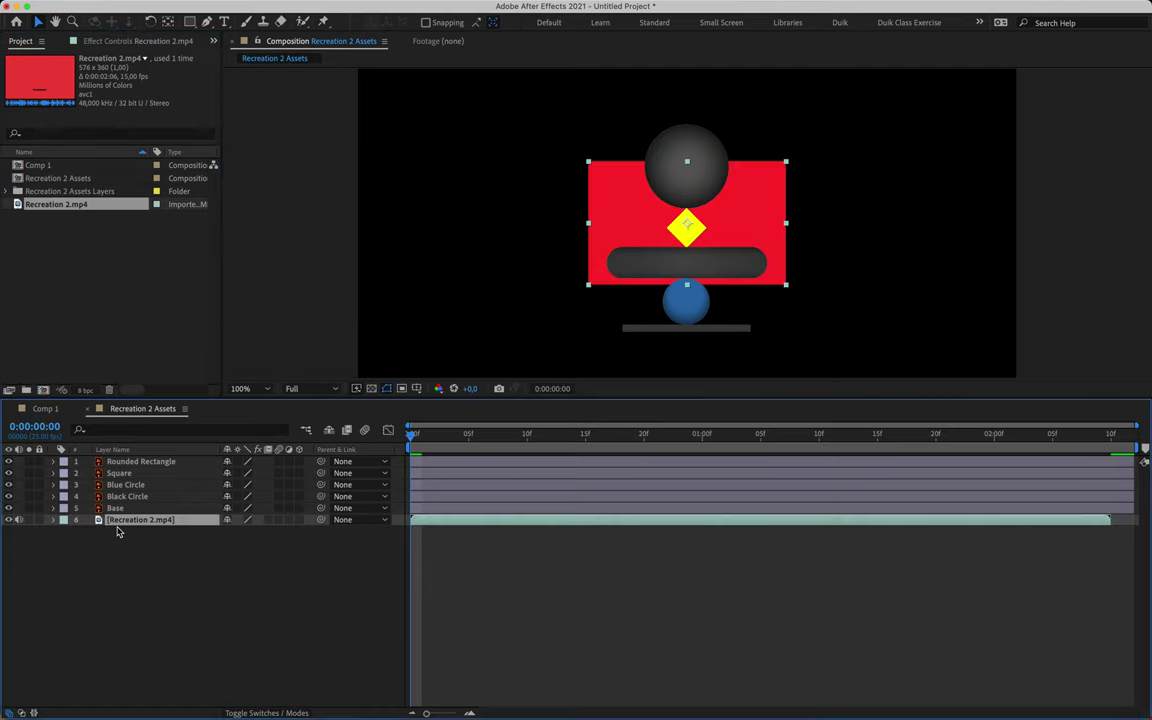
- Scale the Recreation 2.mp4 layer to 334% so it fills the frame, and lock the layer
{"action": "key", "text": "s"}
{"action": "left_click", "coordinate": [245, 532]}
{"action": "type", "text": "334"}
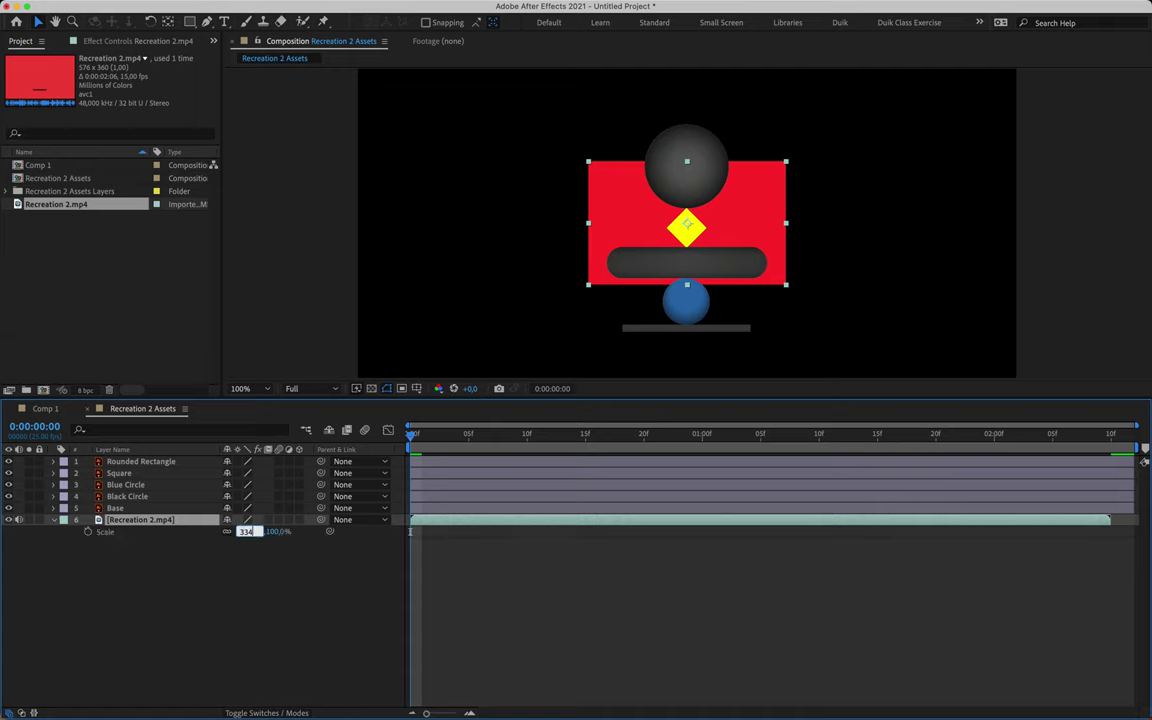
{"action": "key", "text": "Return"}
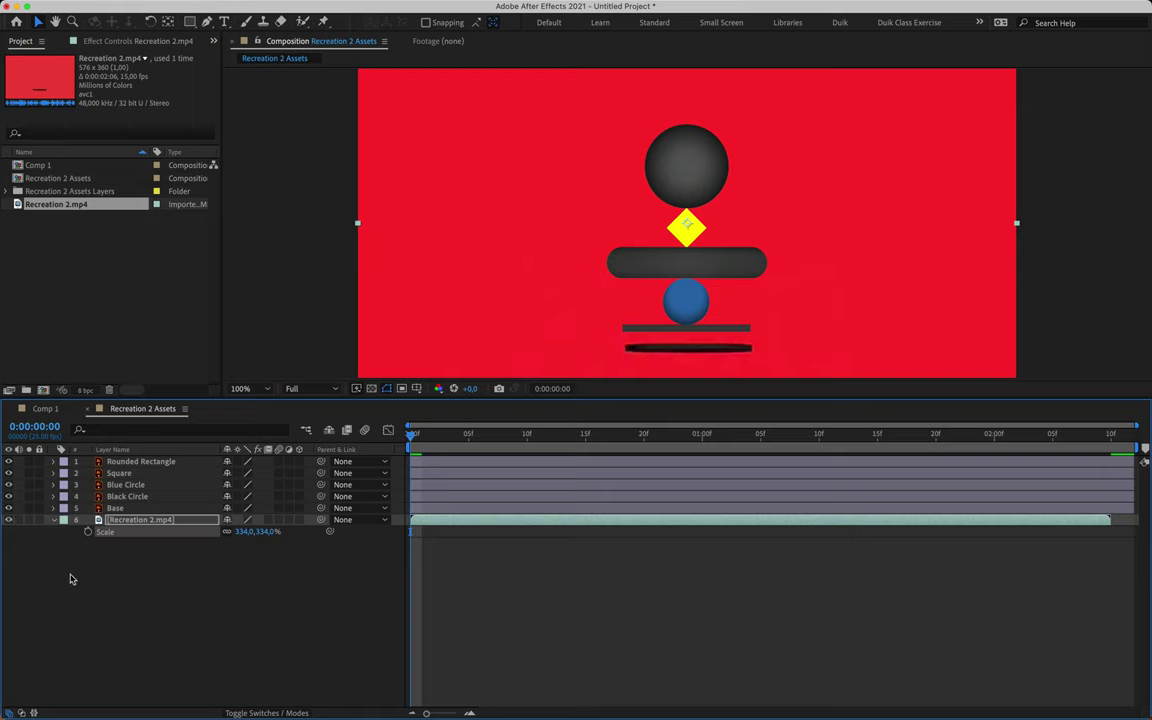
{"action": "left_click", "coordinate": [39, 520]}
{"action": "left_click", "coordinate": [53, 520]}
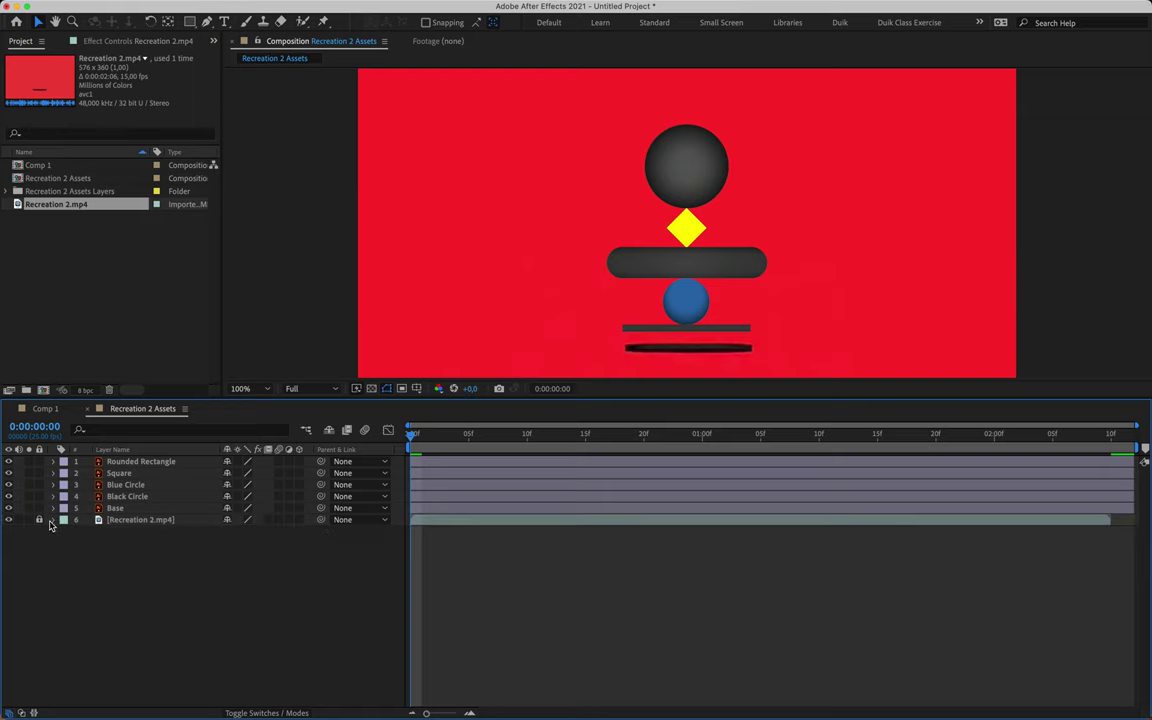
- Move the current time to 0:00:02:09, near the end of the reference video
{"action": "left_click", "coordinate": [1088, 437]}
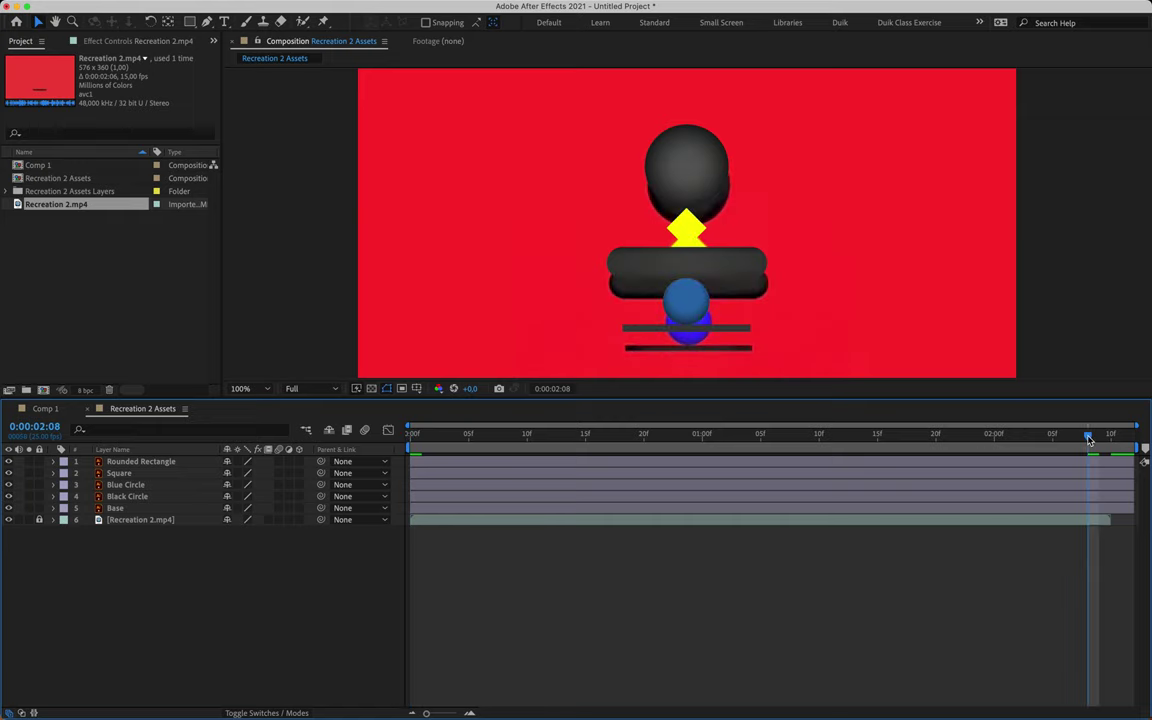
{"action": "left_click", "coordinate": [1100, 437]}
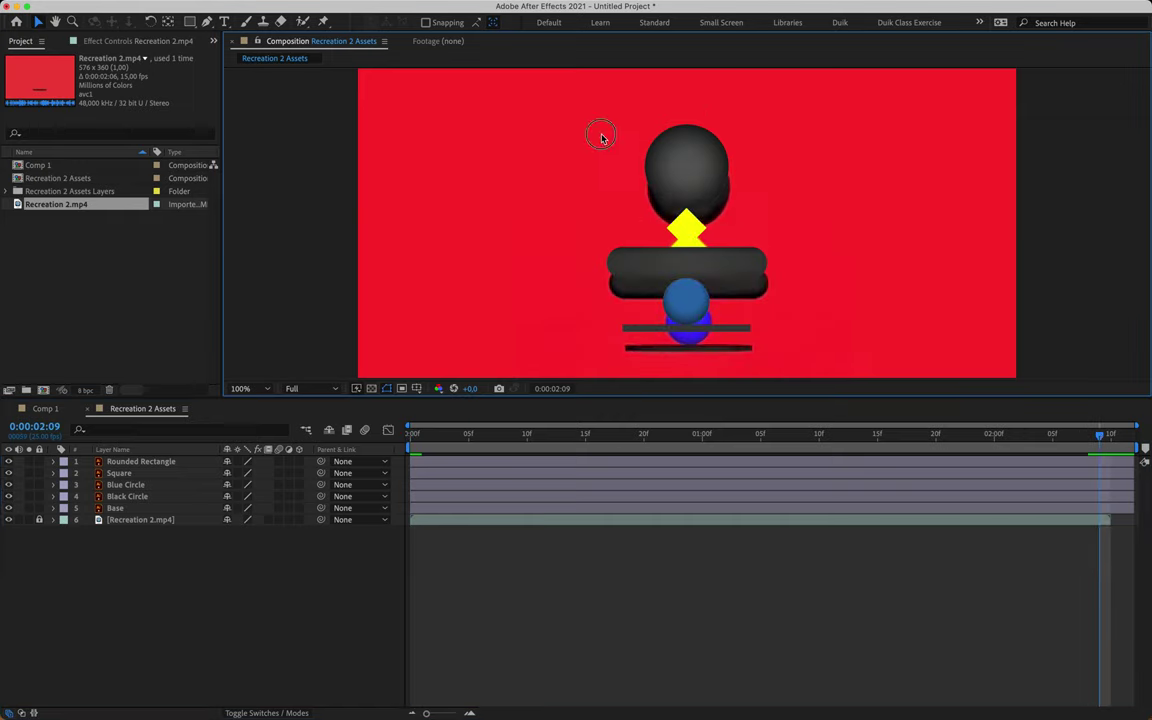
- Try moving all five shape layers together to the left of the shapes in the reference video
{"action": "left_click_drag", "start_coordinate": [601, 137], "coordinate": [728, 355]}
{"action": "left_click_drag", "start_coordinate": [744, 302], "coordinate": [531, 302]}
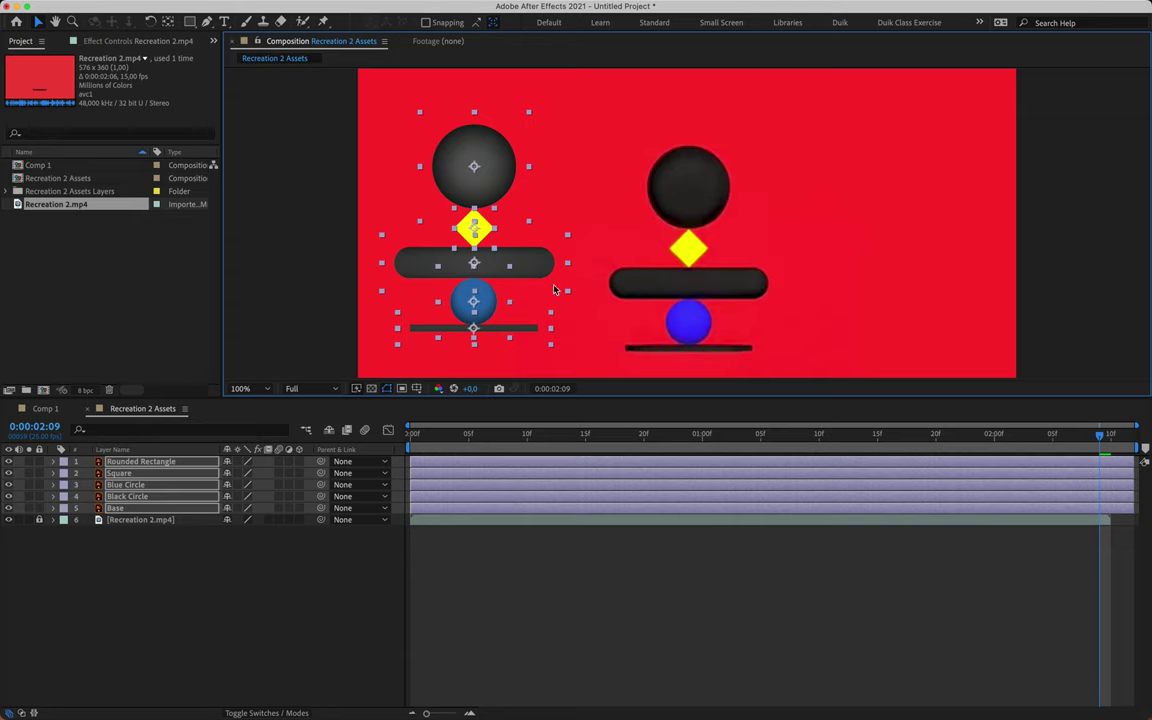
{"action": "key", "text": "super+z"}
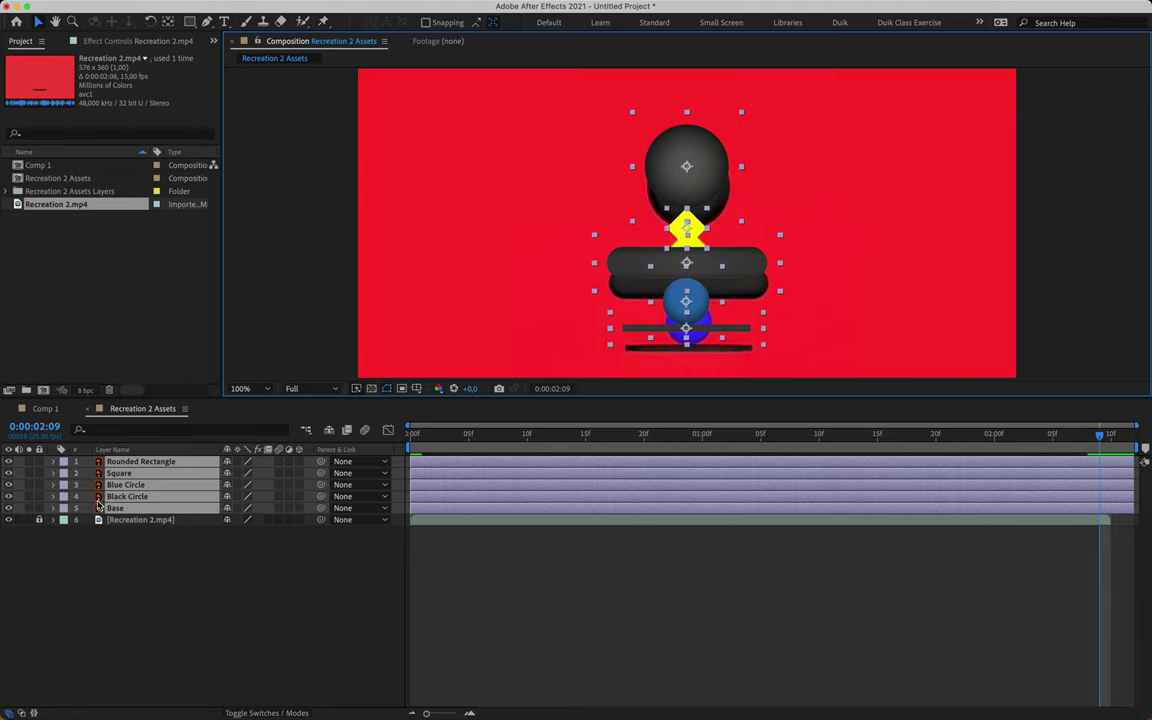
- Unlock the Recreation 2.mp4 layer and move it to the top of the layer stack, hidden and locked again
{"action": "left_click", "coordinate": [39, 519]}
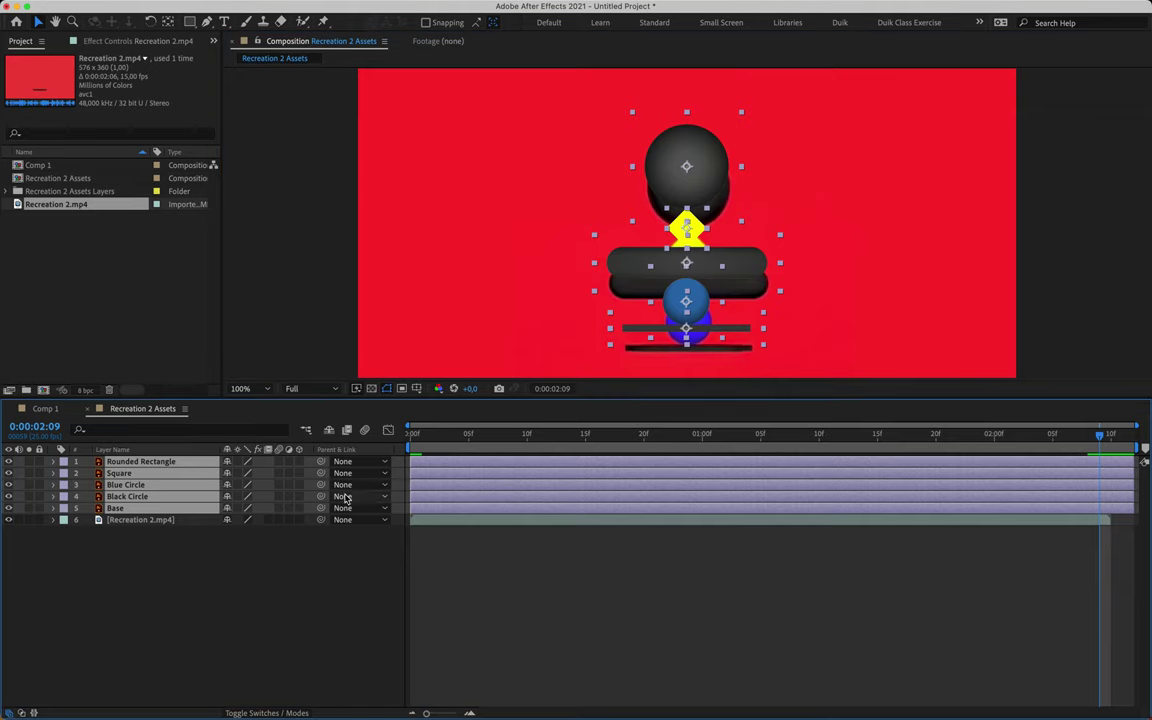
{"action": "left_click", "coordinate": [158, 543]}
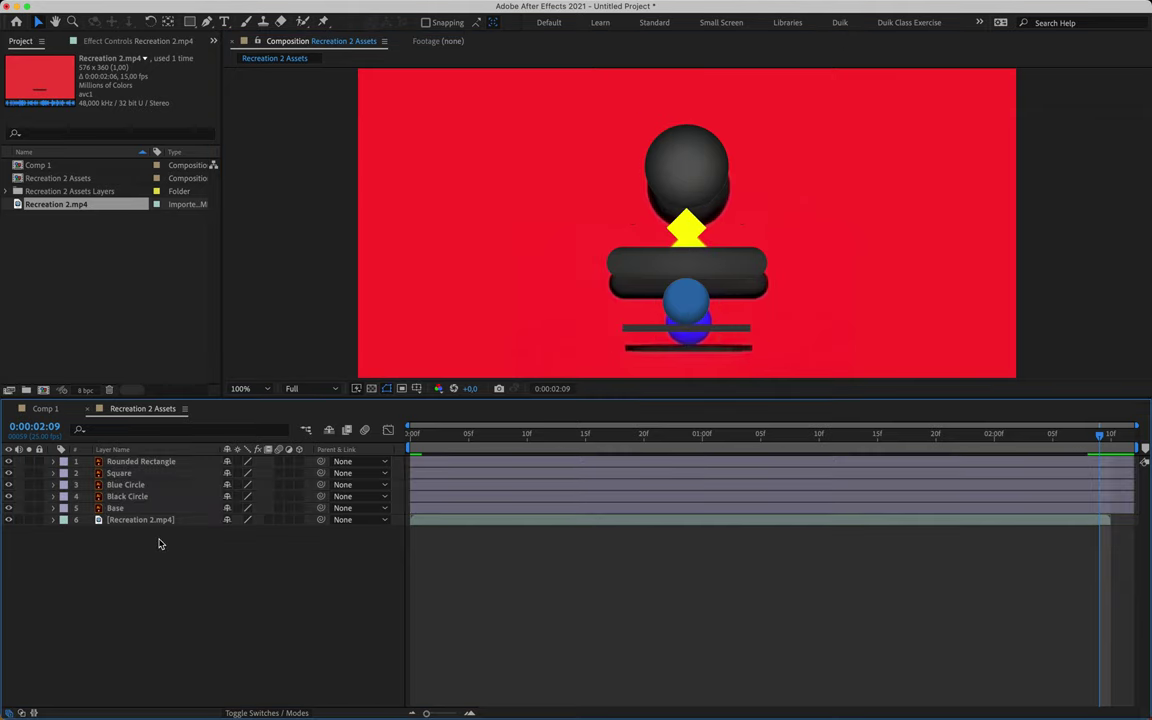
{"action": "left_click", "coordinate": [141, 520]}
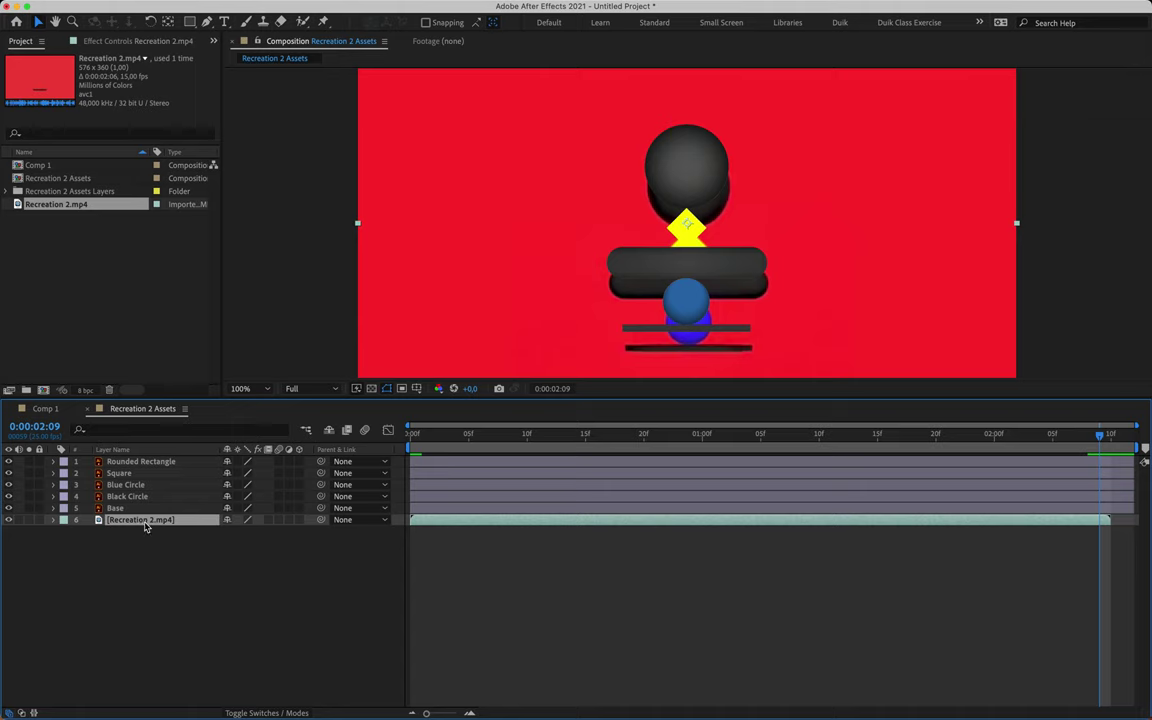
{"action": "left_click_drag", "start_coordinate": [145, 526], "coordinate": [146, 462]}
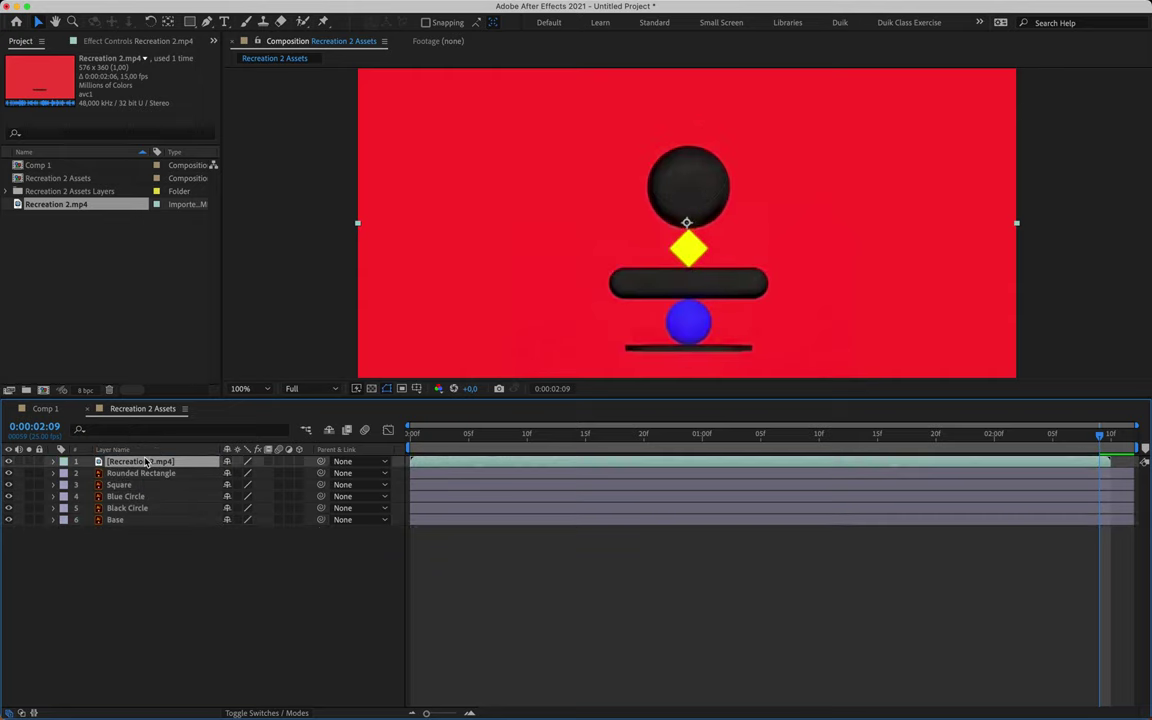
{"action": "left_click", "coordinate": [9, 462]}
{"action": "left_click", "coordinate": [41, 462]}
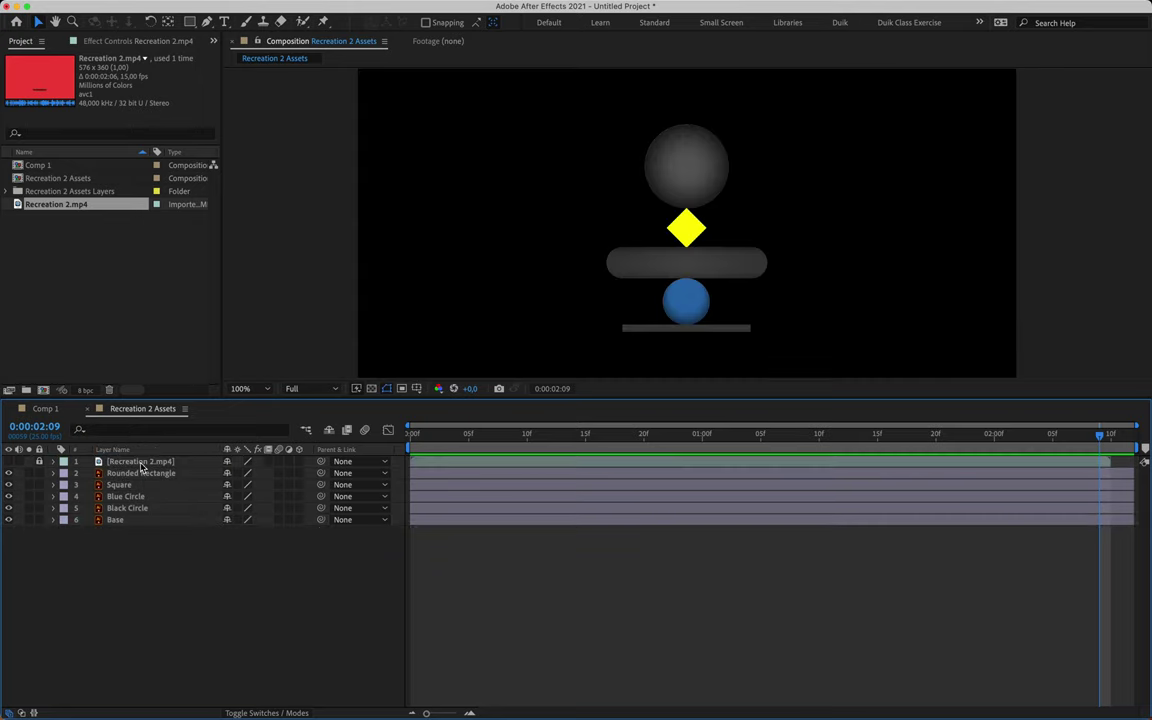
- Reorder the layers so that Base sits directly below the video layer and Blue Circle directly below Base
{"action": "left_click", "coordinate": [149, 477]}
{"action": "left_click_drag", "start_coordinate": [146, 520], "coordinate": [156, 476]}
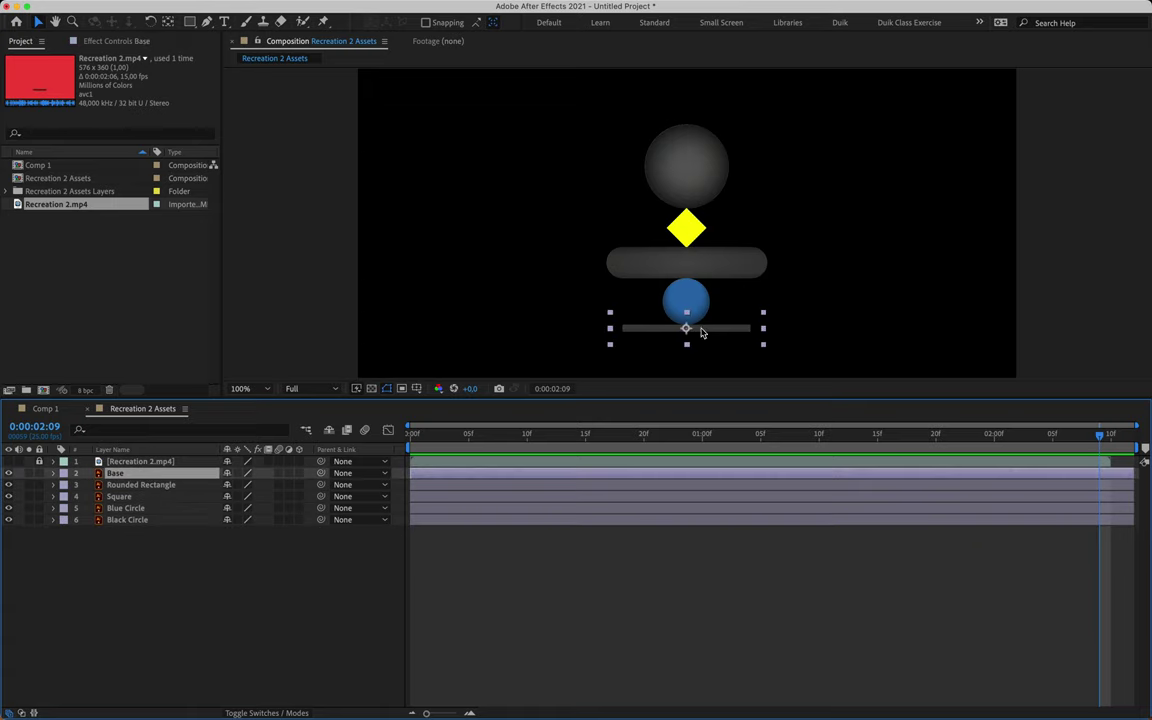
{"action": "left_click", "coordinate": [151, 496]}
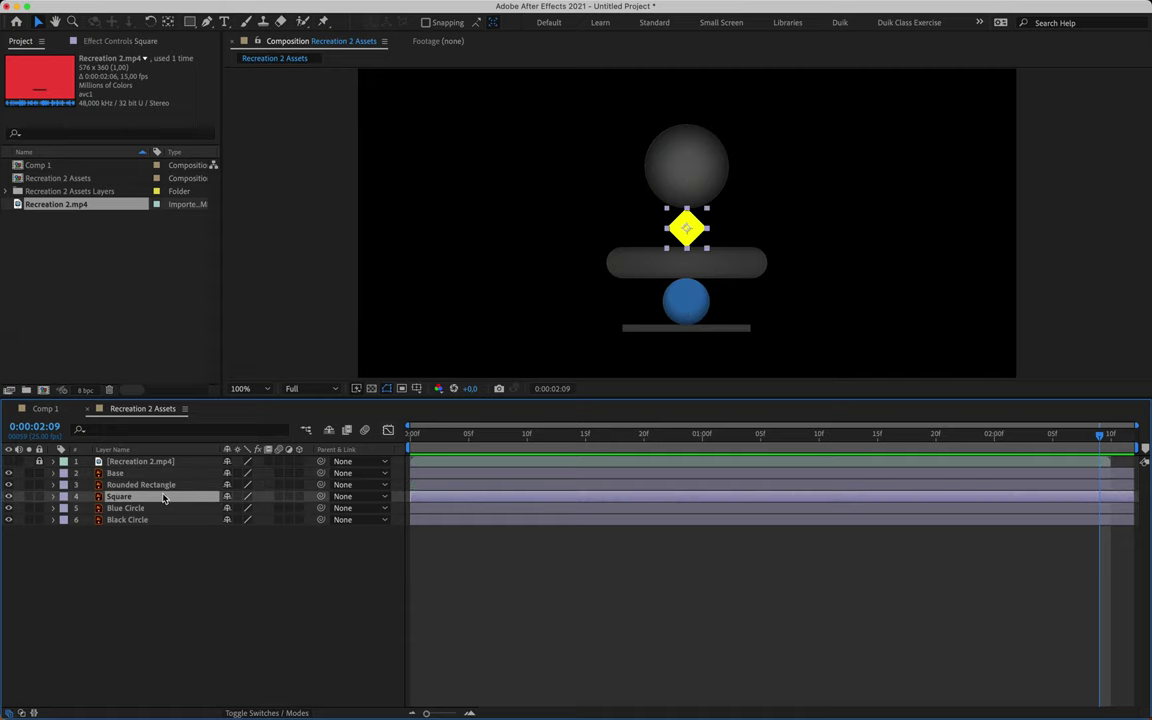
{"action": "left_click_drag", "start_coordinate": [152, 508], "coordinate": [159, 484]}
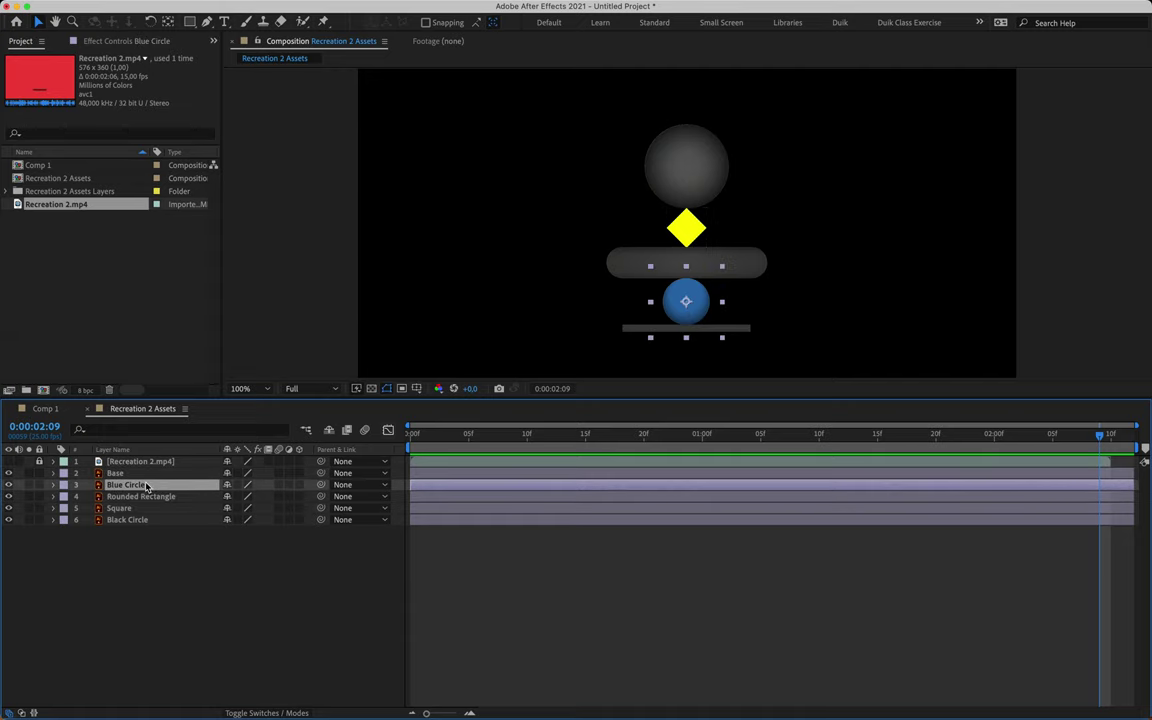
{"action": "left_click", "coordinate": [126, 496]}
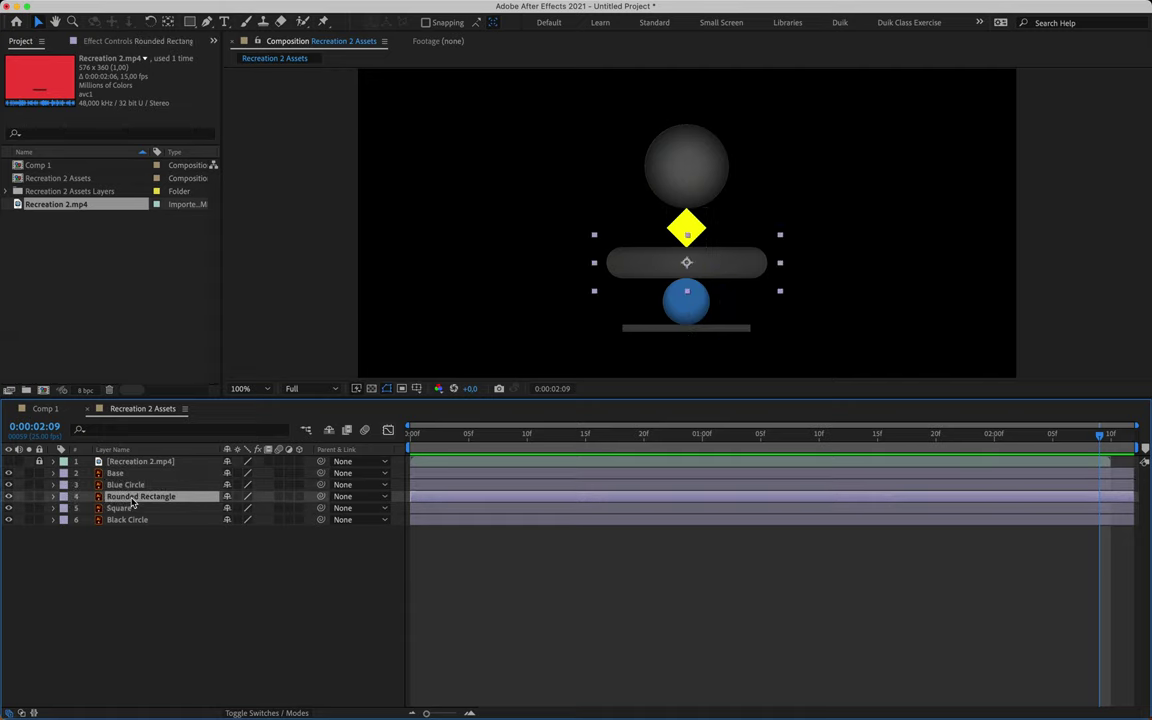
{"action": "left_click", "coordinate": [132, 509]}
{"action": "left_click", "coordinate": [133, 521]}
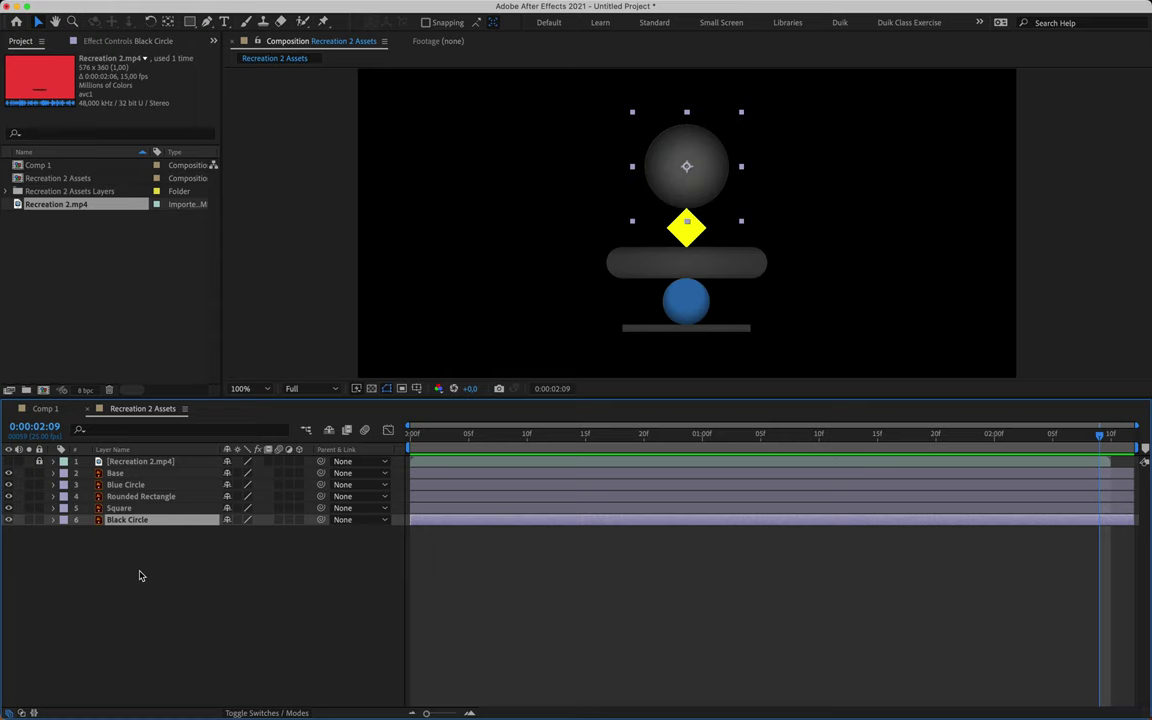
- Set the Base layer's label color to Green
{"action": "left_click", "coordinate": [115, 473]}
{"action": "left_click", "coordinate": [63, 473]}
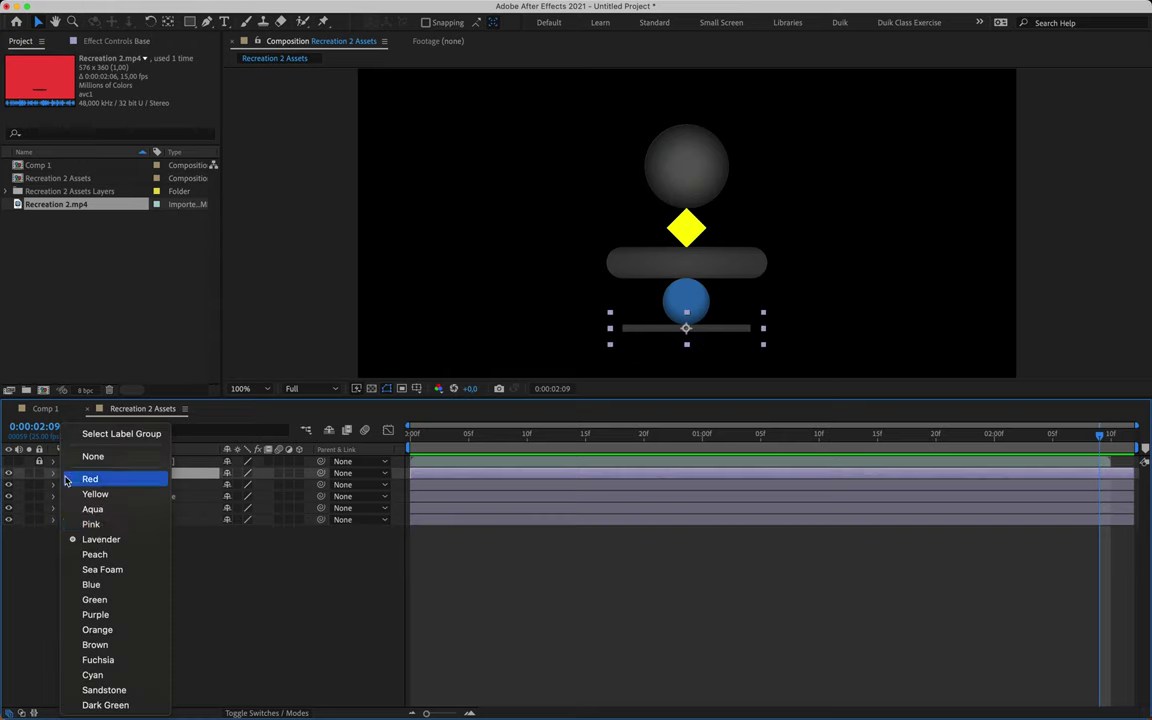
{"action": "left_click", "coordinate": [112, 600]}
- Set the Blue Circle layer's label color to Blue and the Rounded Rectangle layer's label color to Purple
{"action": "left_click", "coordinate": [125, 484]}
{"action": "left_click", "coordinate": [63, 484]}
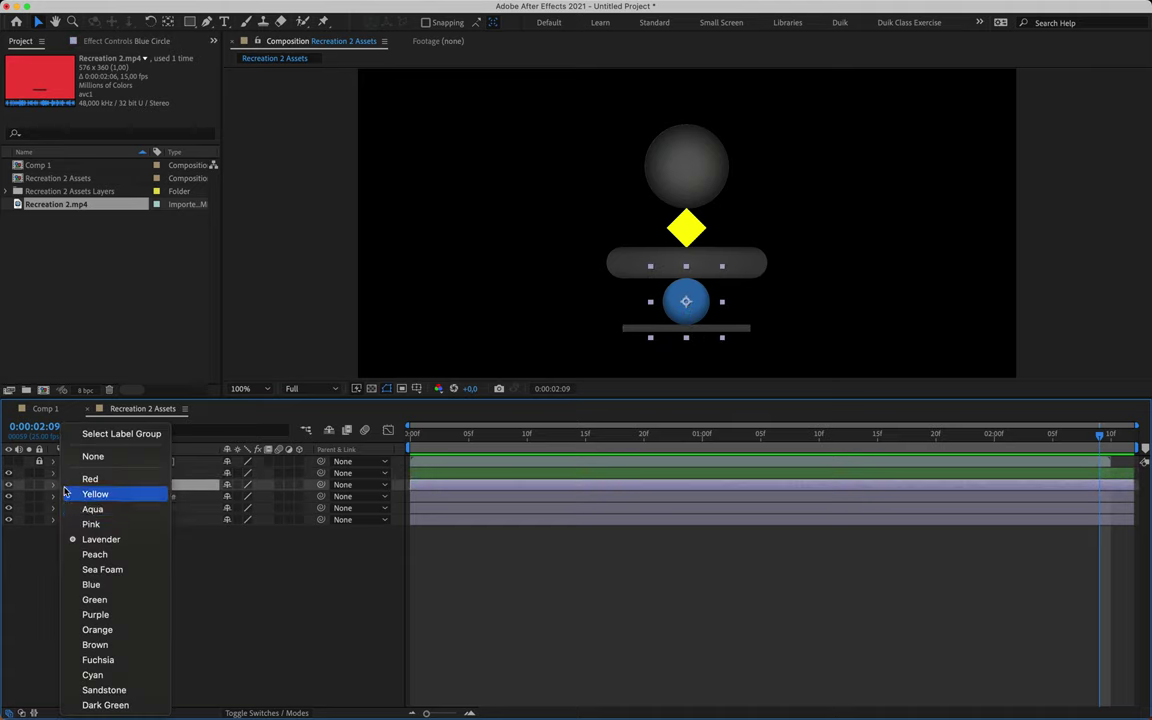
{"action": "left_click", "coordinate": [116, 584]}
{"action": "left_click", "coordinate": [130, 496]}
{"action": "left_click", "coordinate": [63, 496]}
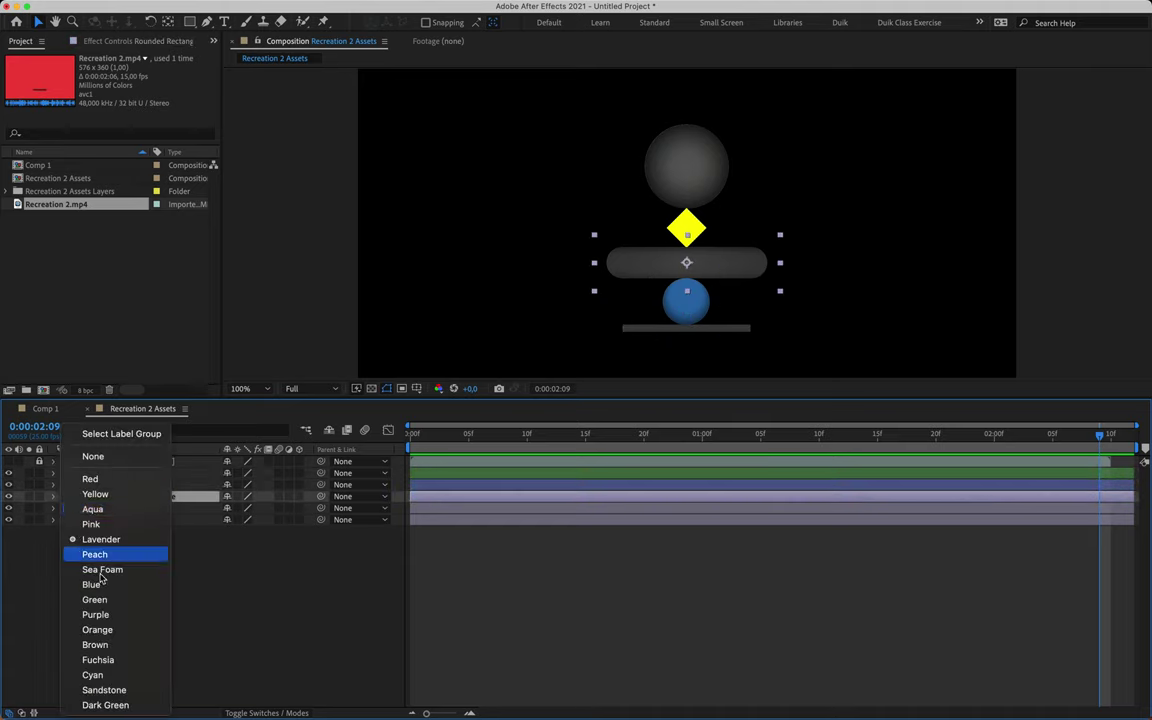
{"action": "left_click", "coordinate": [106, 615]}
- Set the Square layer's label color to Yellow and the Black Circle layer's label color to Orange
{"action": "left_click", "coordinate": [125, 508]}
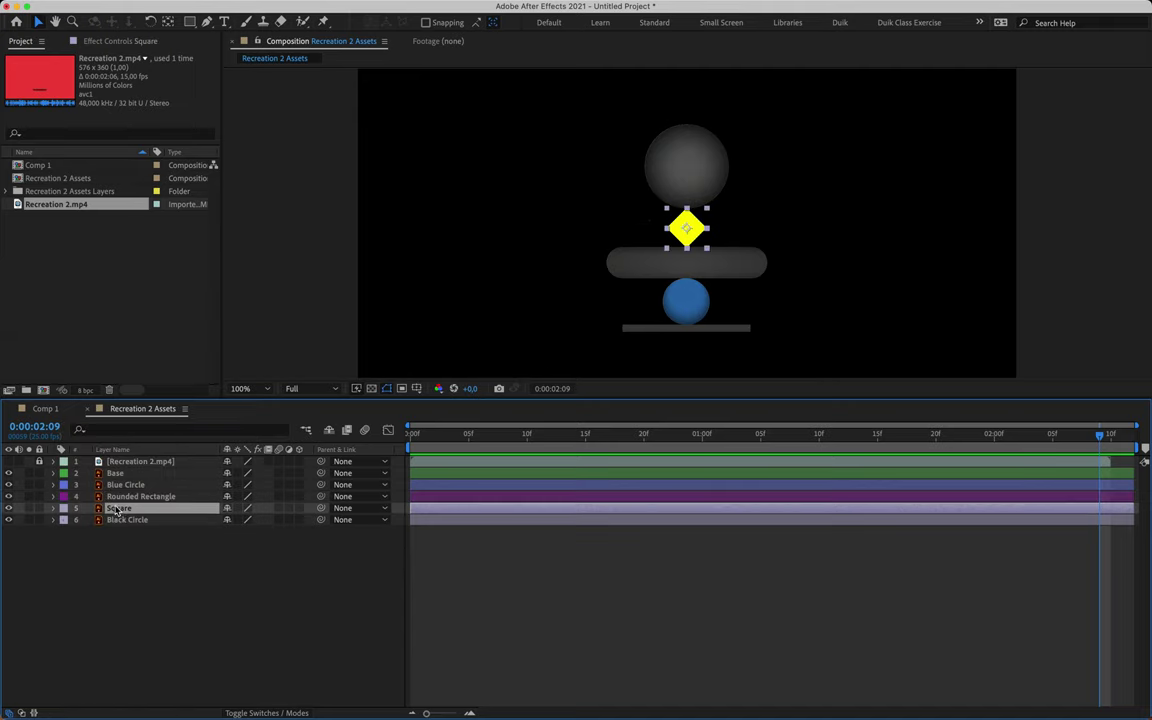
{"action": "left_click", "coordinate": [64, 508]}
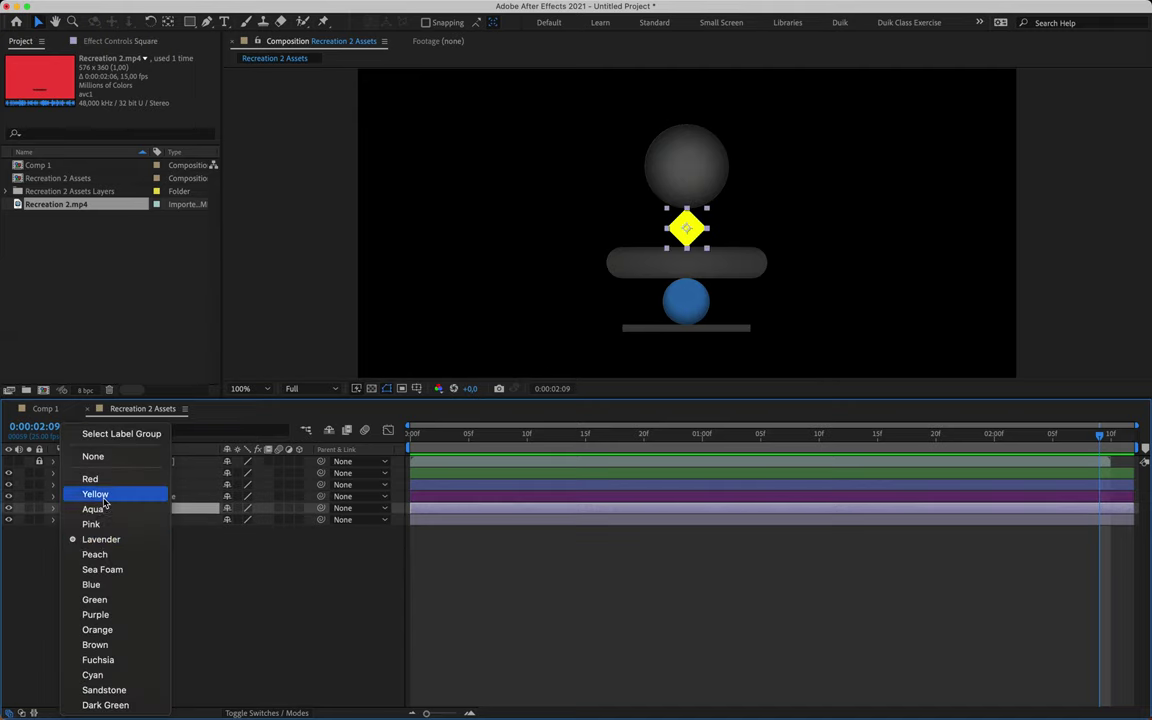
{"action": "left_click", "coordinate": [95, 494]}
{"action": "left_click", "coordinate": [128, 521]}
{"action": "left_click", "coordinate": [63, 520]}
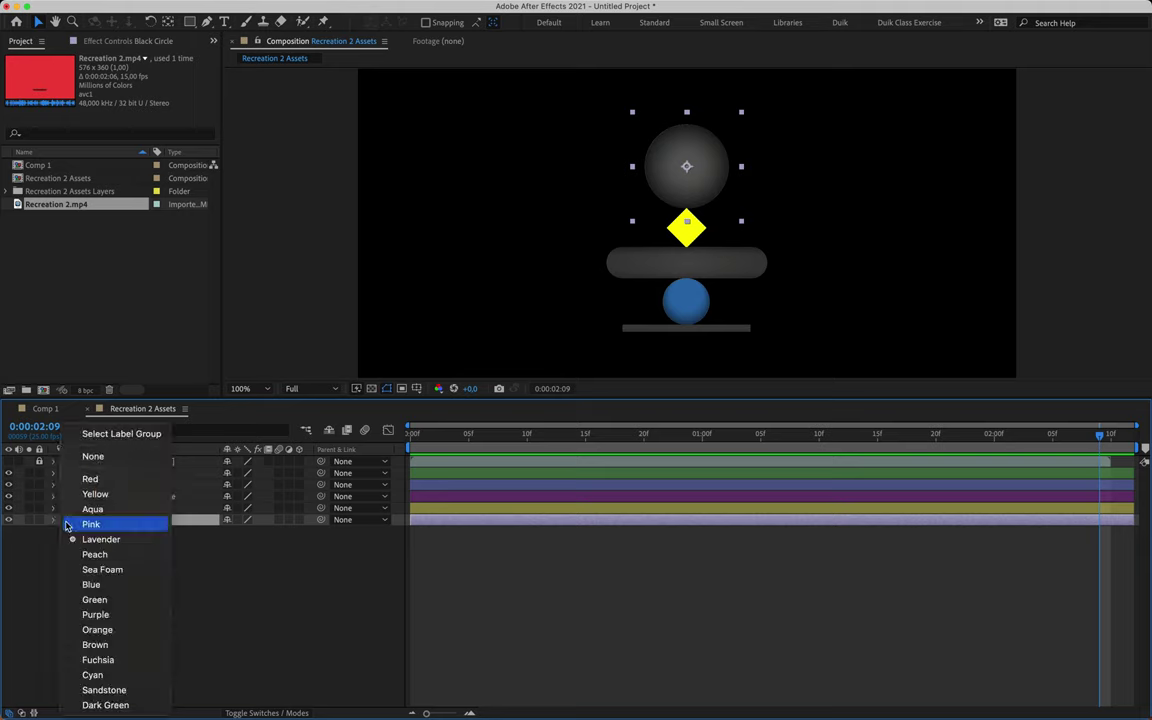
{"action": "left_click", "coordinate": [104, 630]}
{"action": "left_click", "coordinate": [230, 597]}
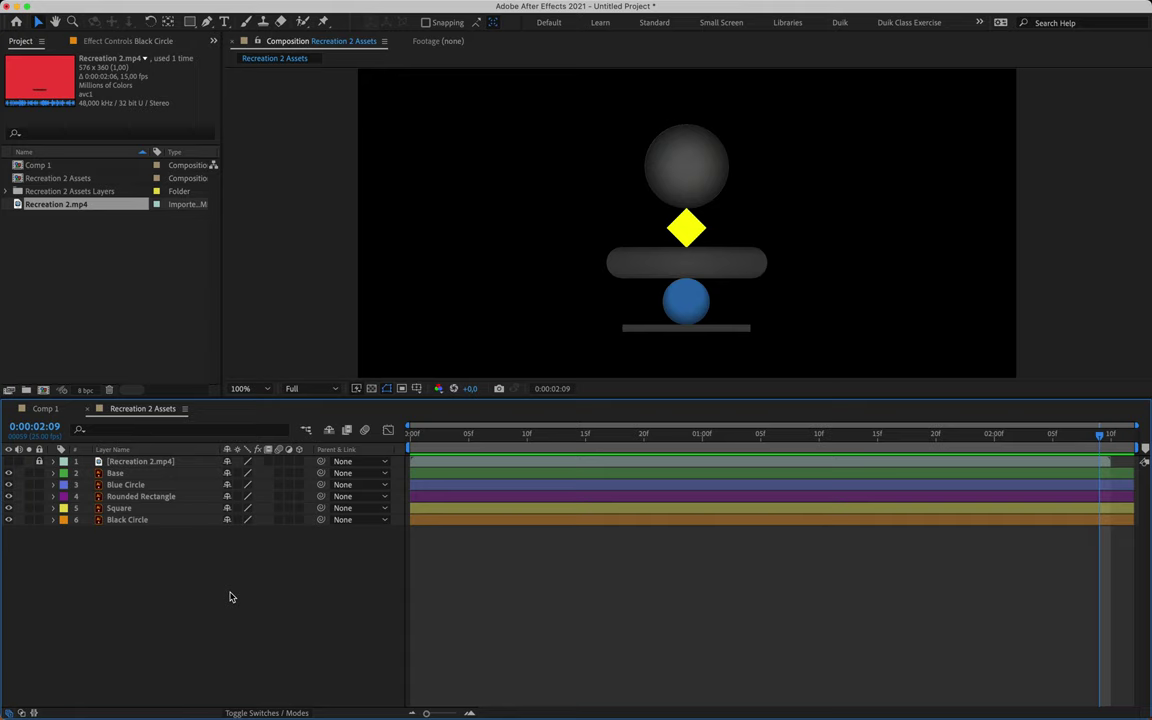
- Hide every shape layer except Base and make the Recreation 2.mp4 reference layer visible
{"action": "left_click_drag", "start_coordinate": [8, 484], "coordinate": [3, 540]}
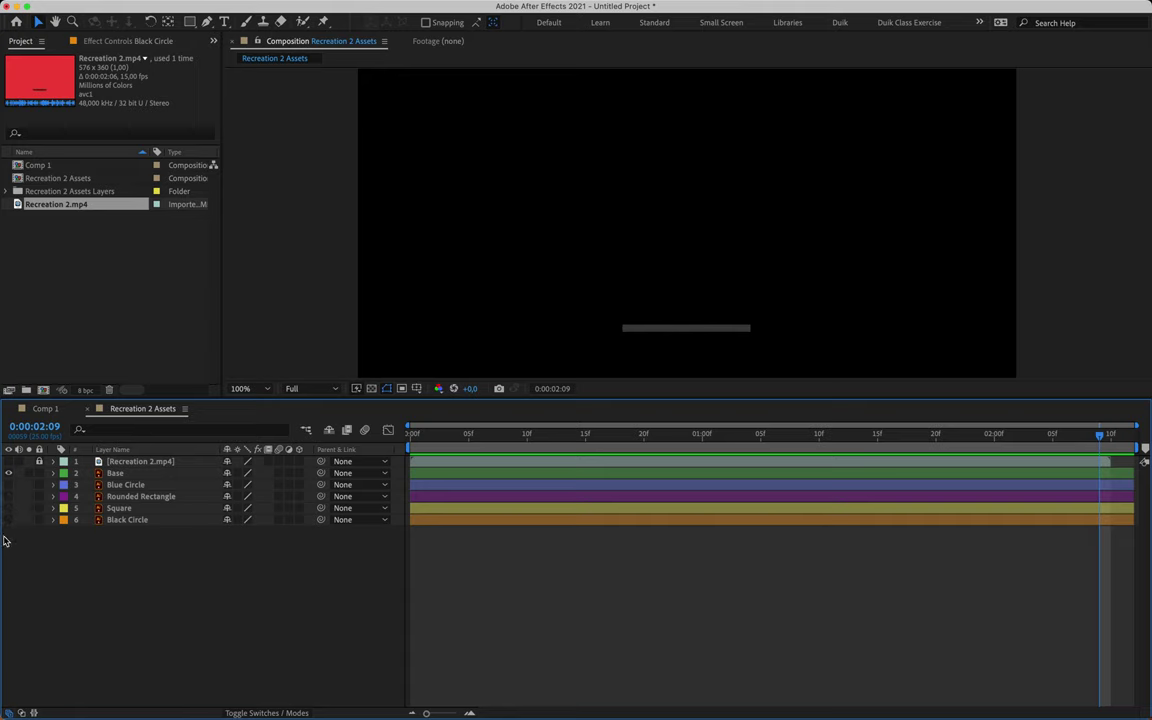
{"action": "left_click", "coordinate": [120, 474]}
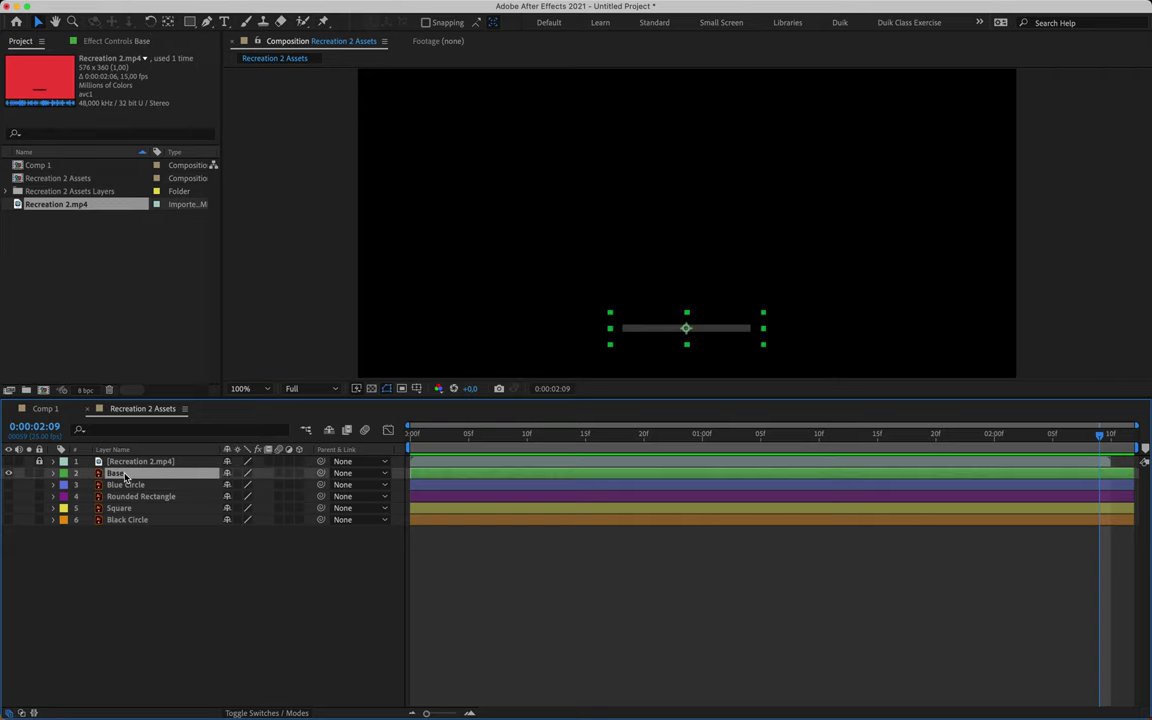
{"action": "left_click", "coordinate": [9, 462]}
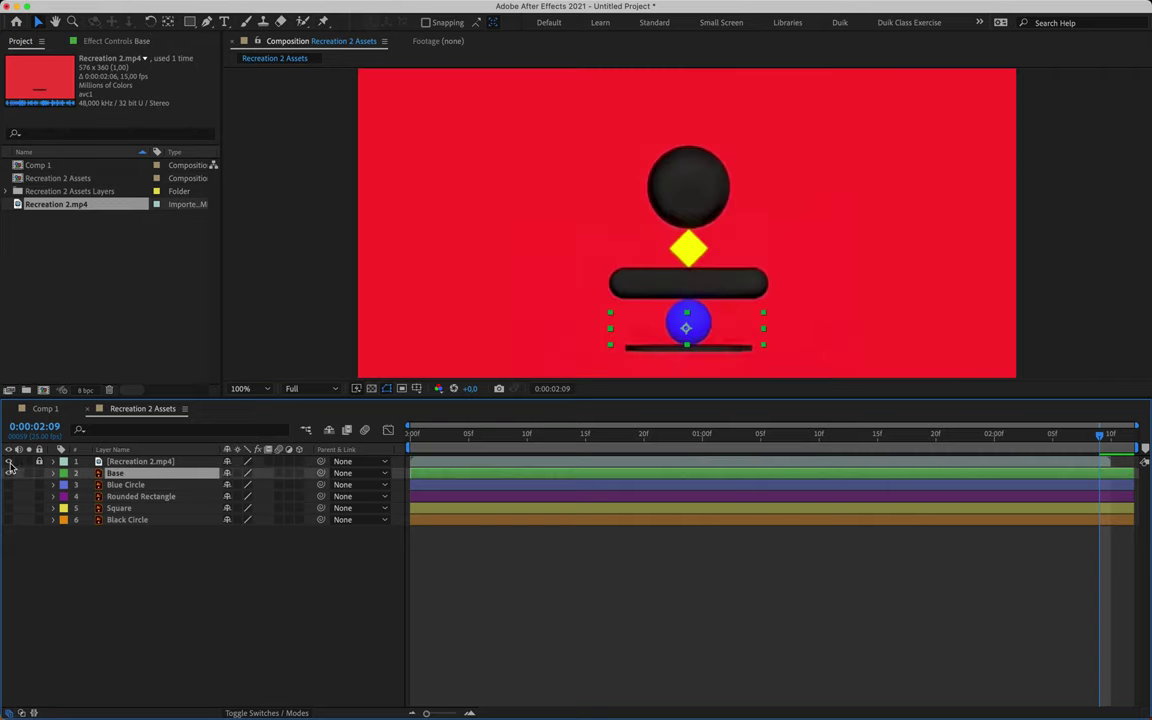
{"action": "left_click", "coordinate": [433, 541]}
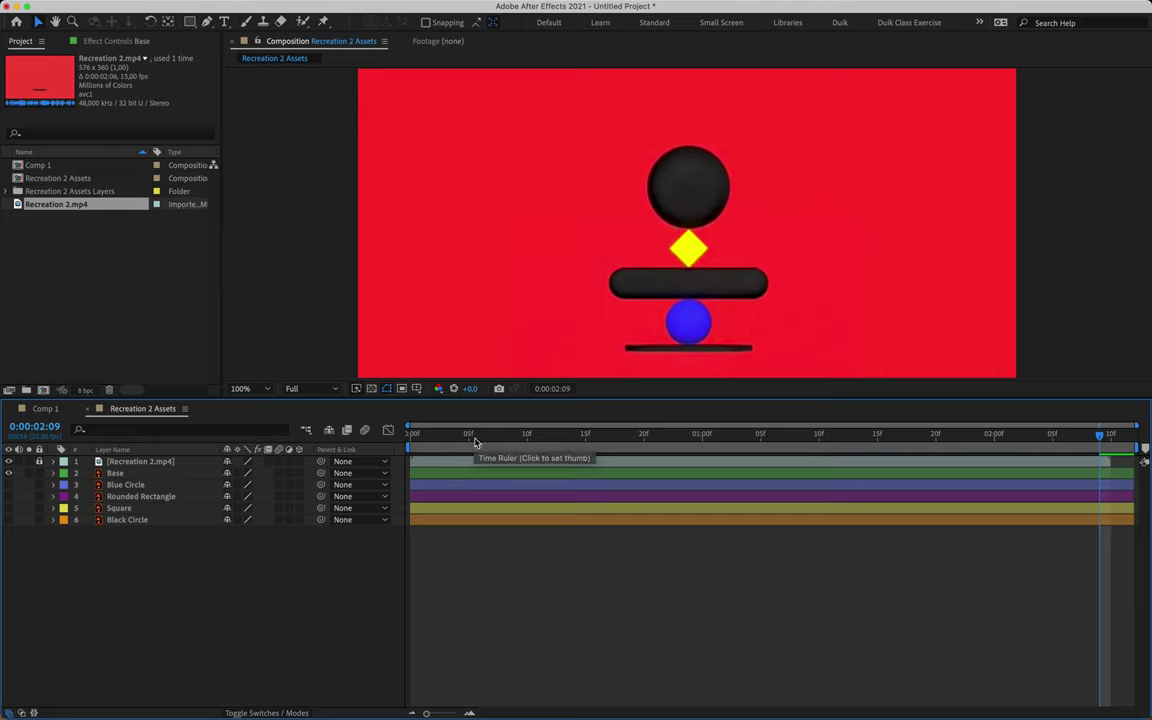
- Show the rulers around the composition view
{"action": "key", "text": "super+r"}
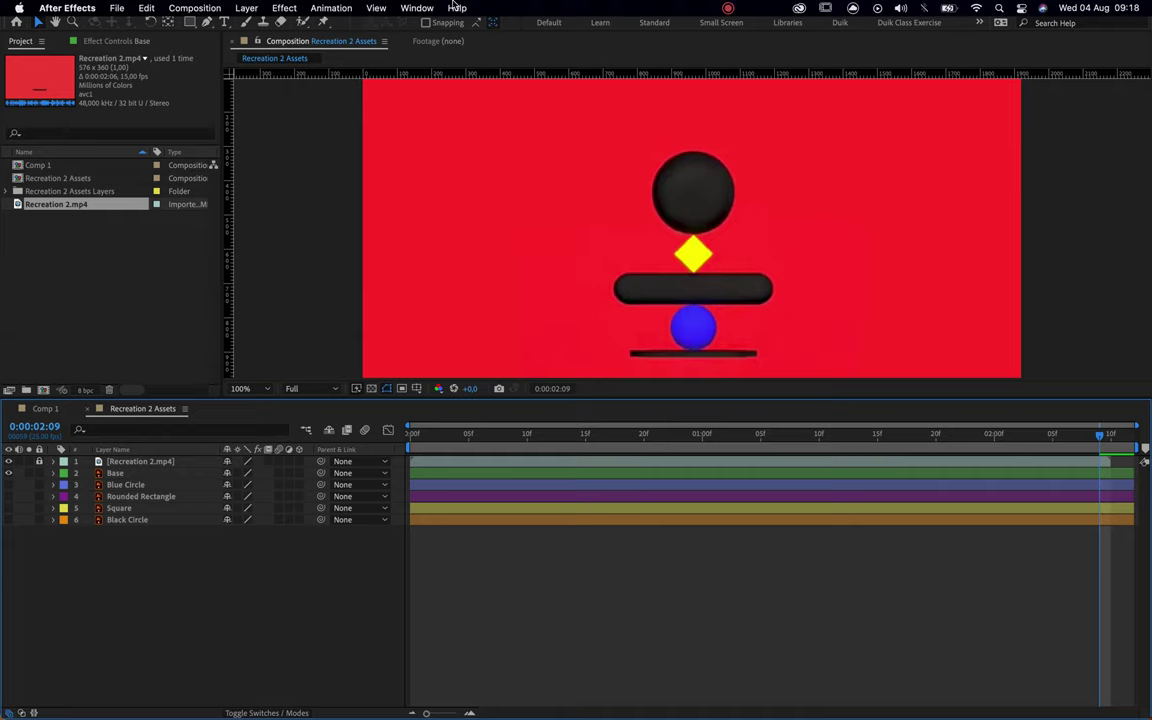
{"action": "left_click", "coordinate": [380, 8]}
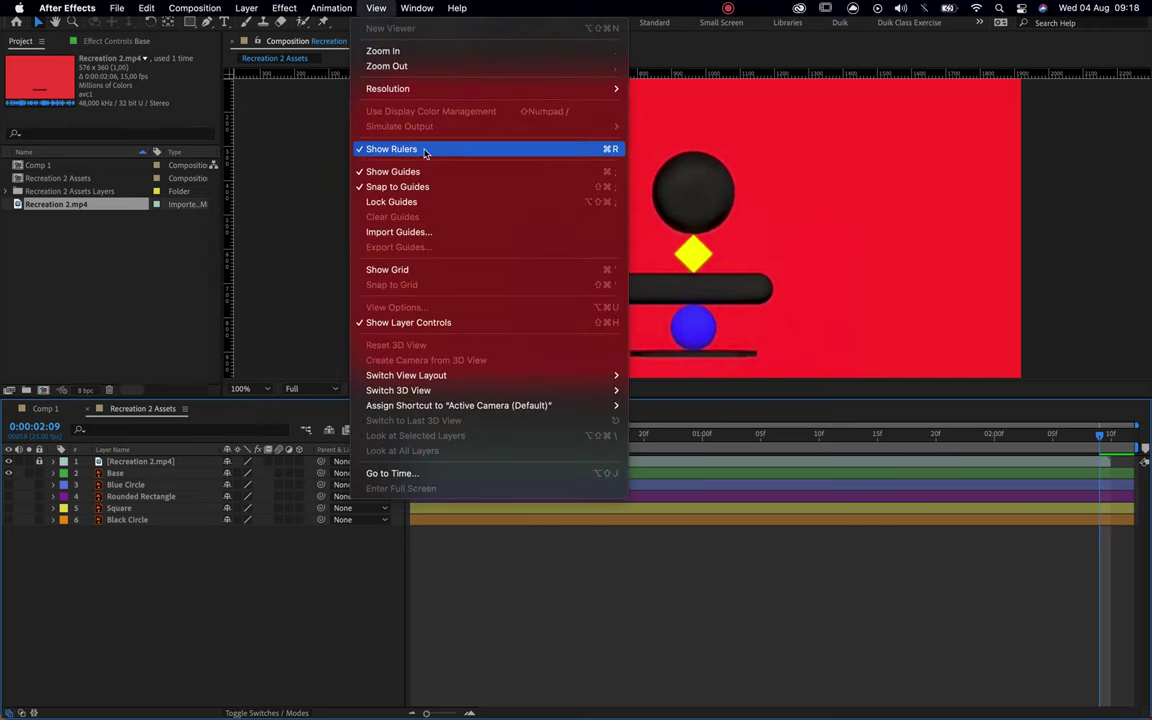
{"action": "left_click", "coordinate": [760, 532]}
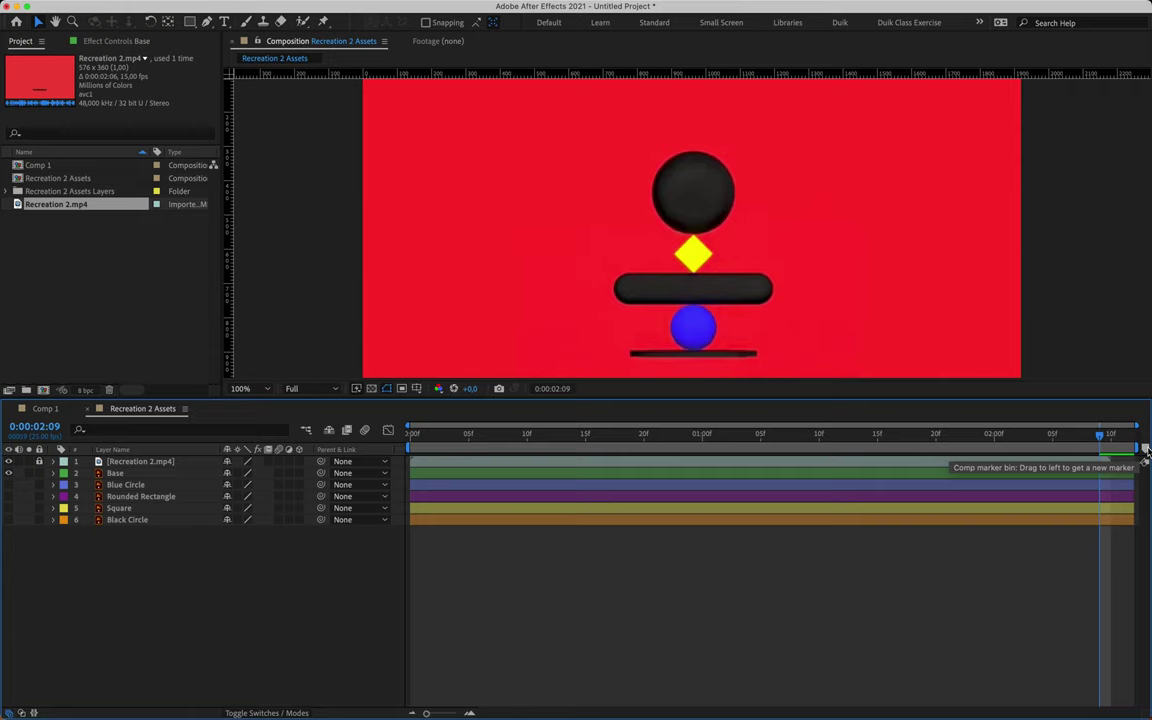
- Scrub through the reference video to examine how the base moves and rotates over time
{"action": "left_click_drag", "start_coordinate": [684, 433], "coordinate": [481, 469]}
{"action": "left_click_drag", "start_coordinate": [638, 296], "coordinate": [577, 267]}
{"action": "left_click_drag", "start_coordinate": [478, 440], "coordinate": [777, 434]}
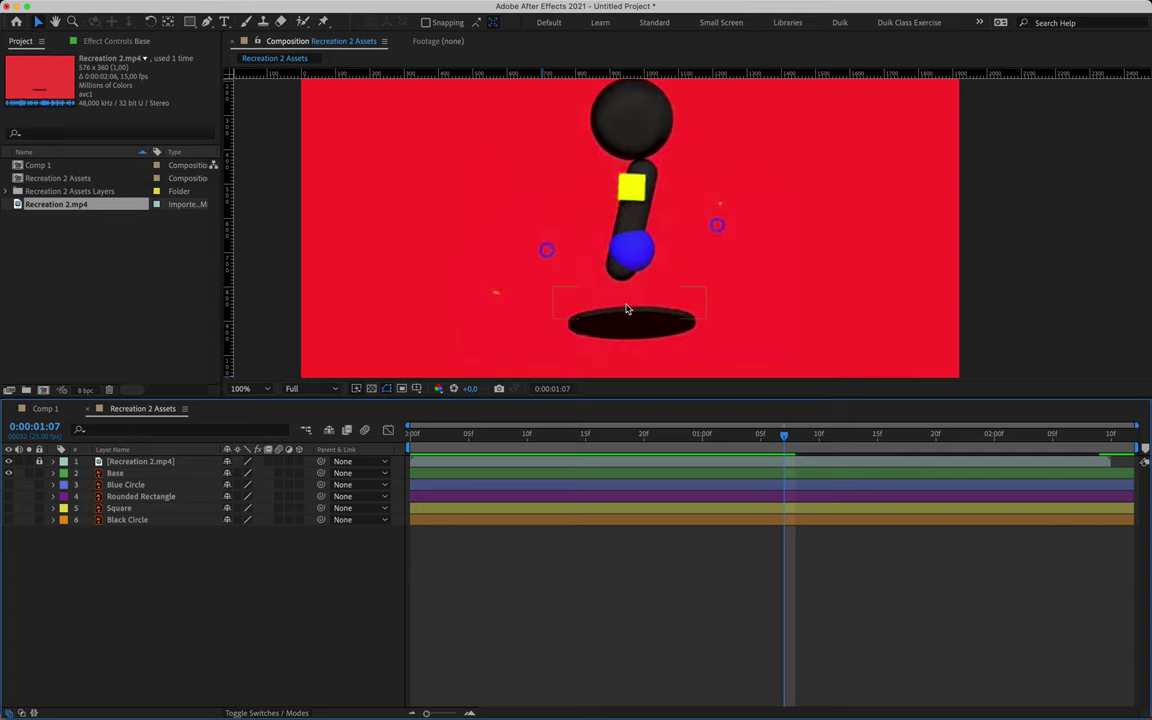
{"action": "left_click_drag", "start_coordinate": [771, 437], "coordinate": [705, 440]}
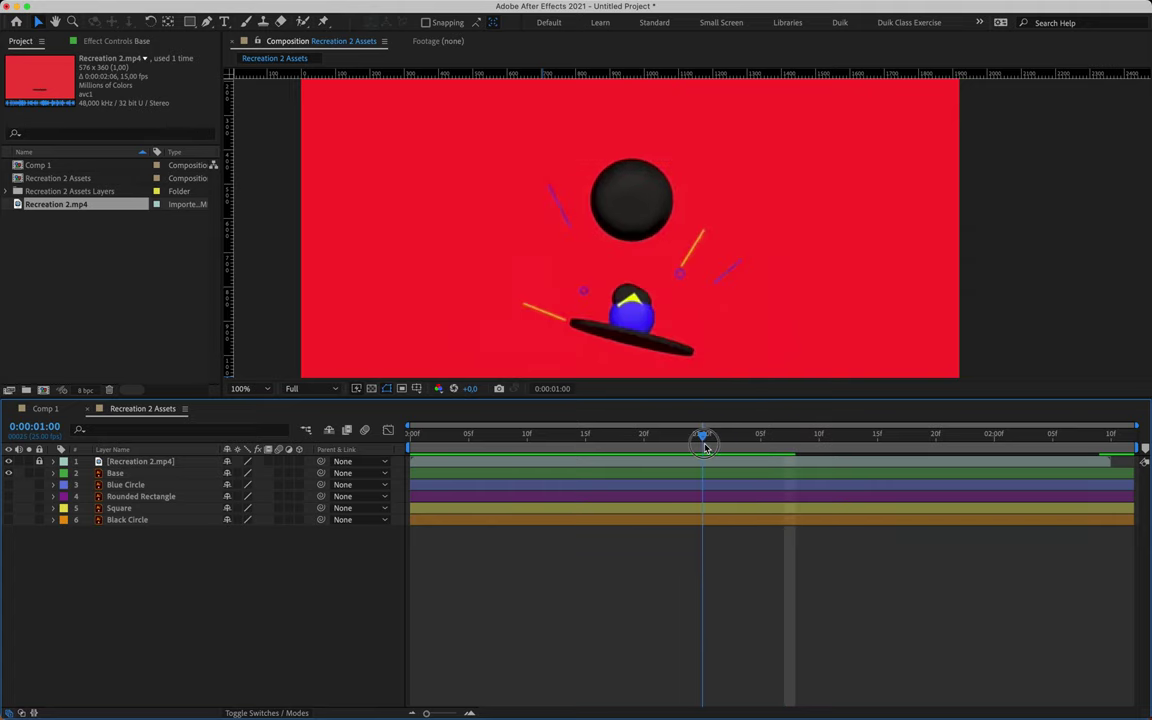
{"action": "left_click", "coordinate": [9, 462]}
{"action": "left_click", "coordinate": [9, 472]}
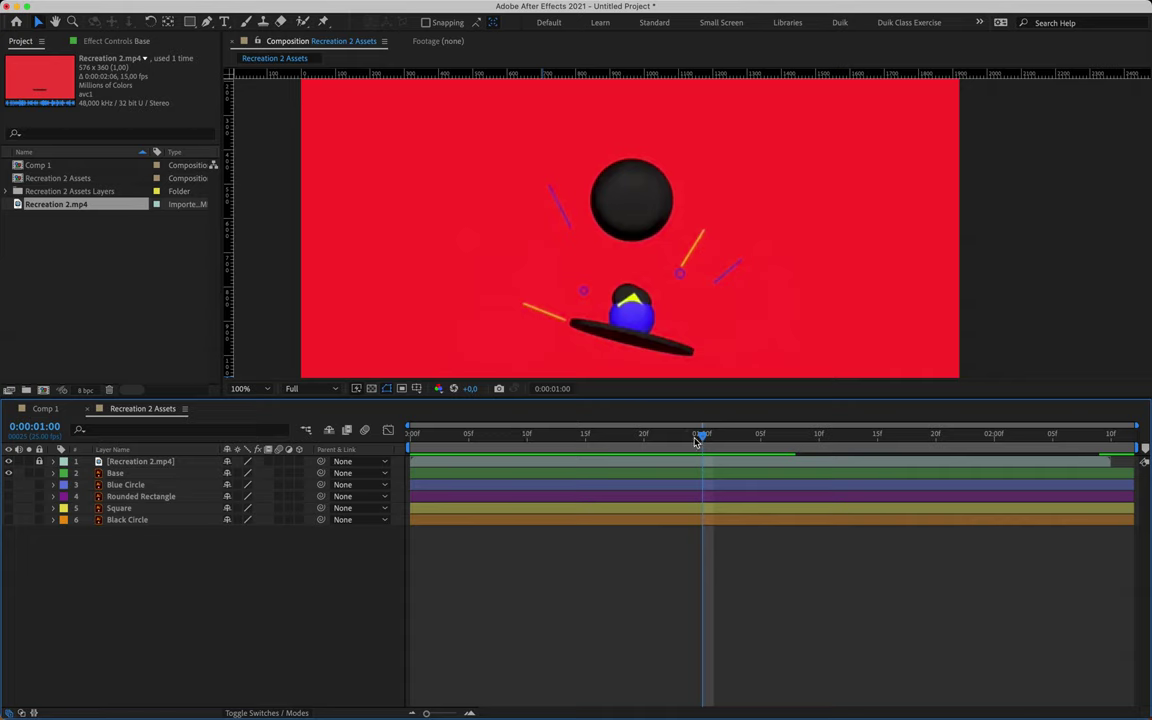
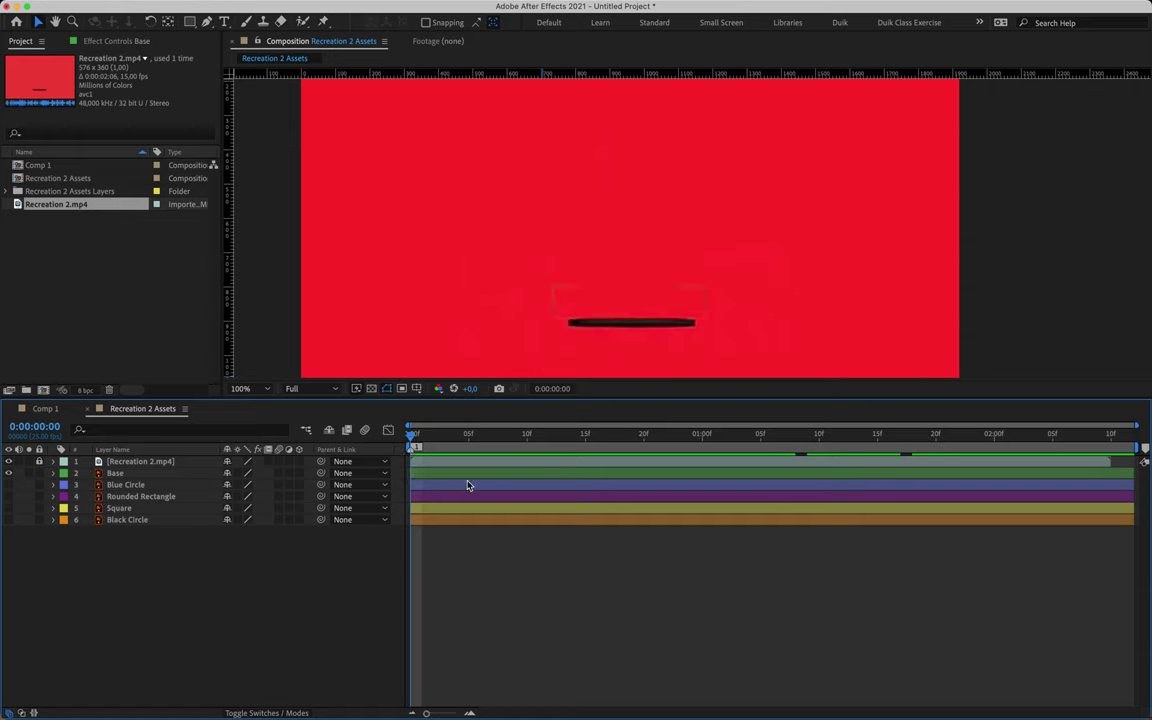
- Place a horizontal guide along the lower edge of the reference video's base at 0:00:00:00
{"action": "left_click_drag", "start_coordinate": [580, 73], "coordinate": [590, 325]}
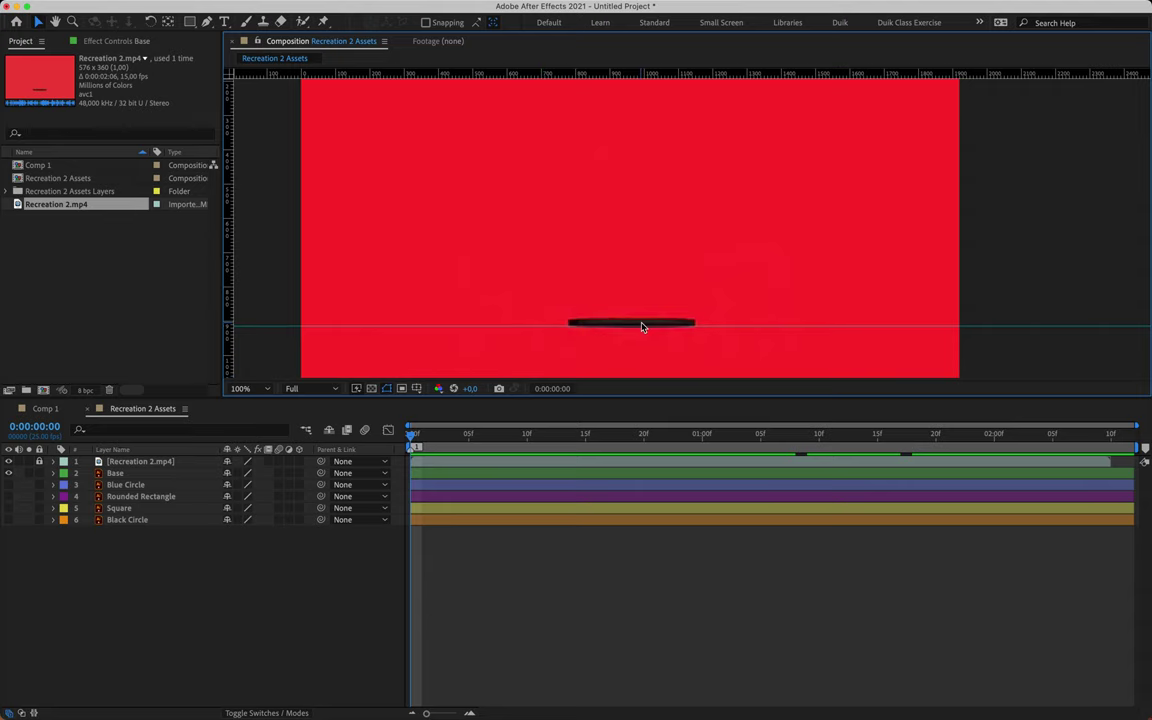
{"action": "key", "text": "period"}
{"action": "left_click_drag", "start_coordinate": [560, 363], "coordinate": [626, 177]}
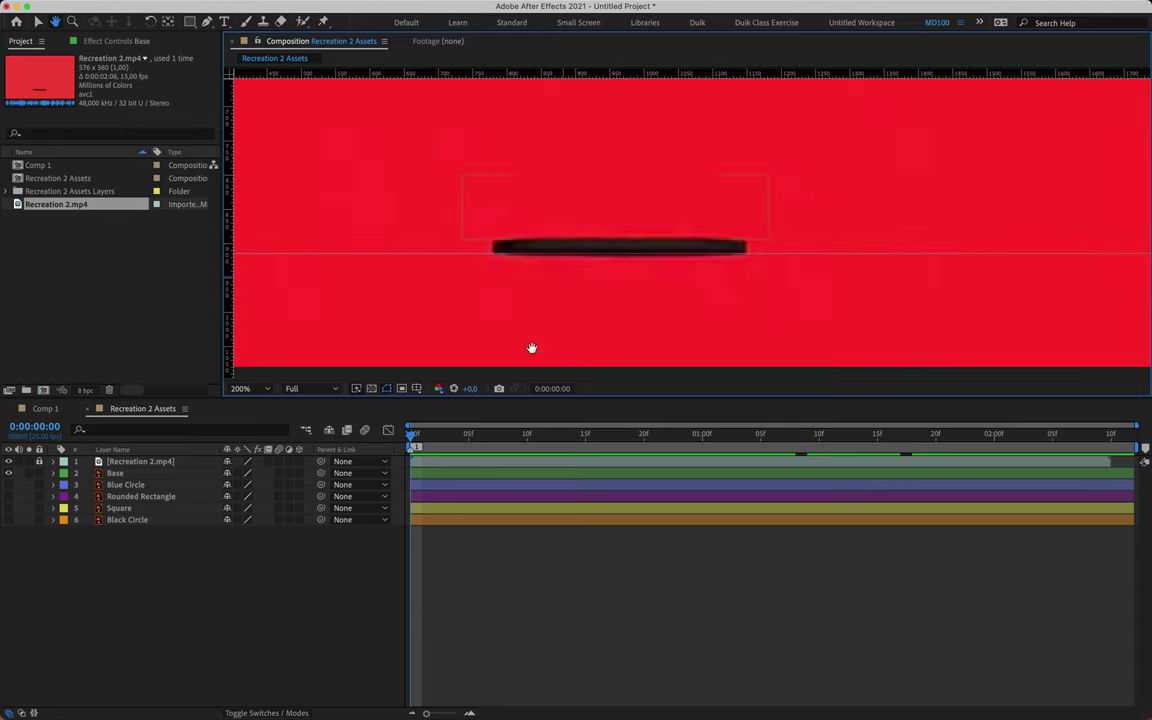
- At 0:00:00:15, place a horizontal guide along the lower edge of the base and add a composition marker
{"action": "key", "text": "v"}
{"action": "left_click_drag", "start_coordinate": [413, 437], "coordinate": [587, 447]}
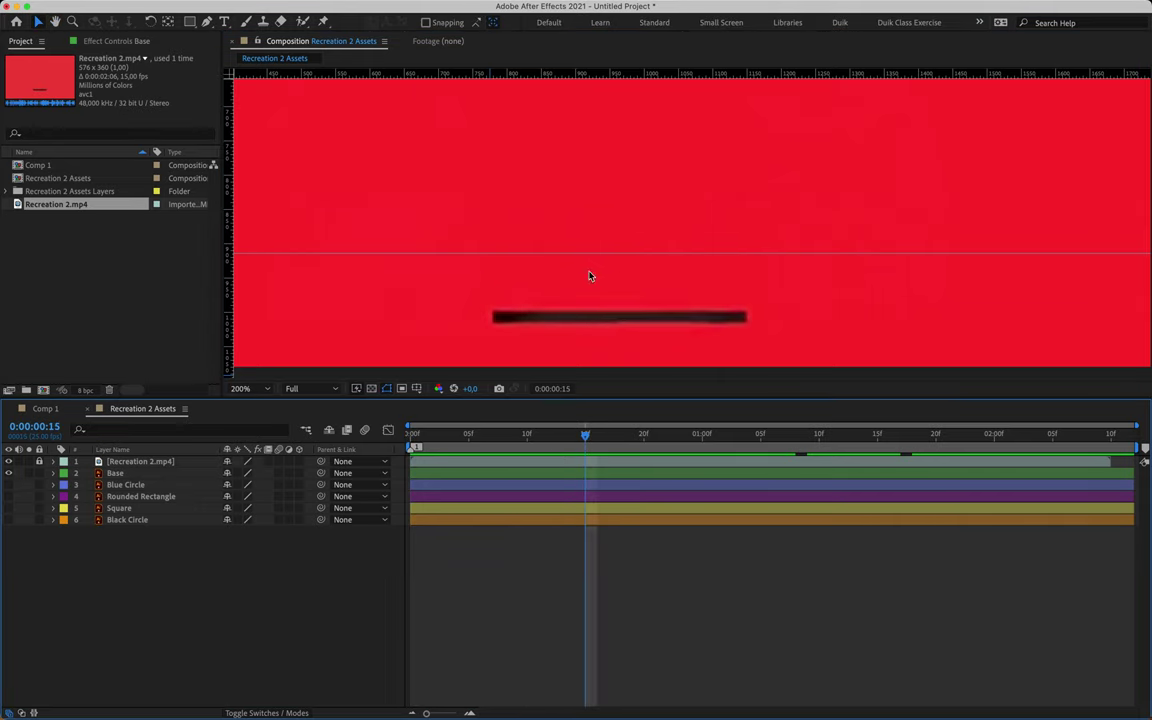
{"action": "left_click_drag", "start_coordinate": [619, 73], "coordinate": [619, 321]}
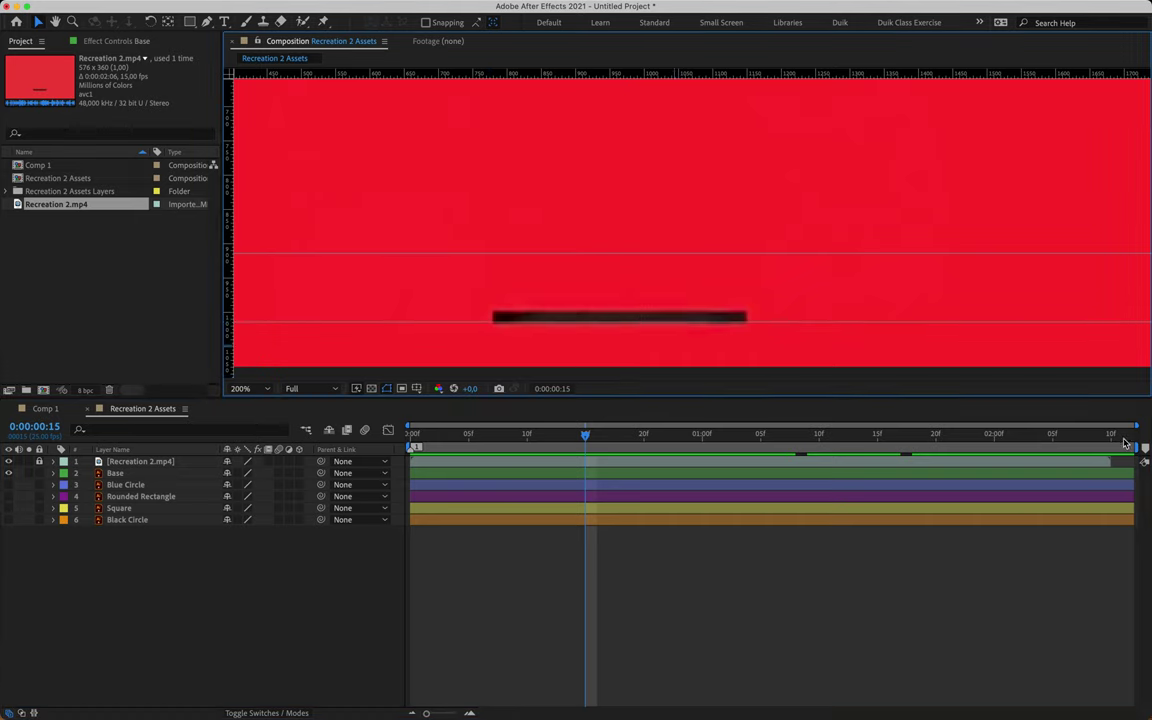
{"action": "left_click_drag", "start_coordinate": [1145, 447], "coordinate": [587, 447]}
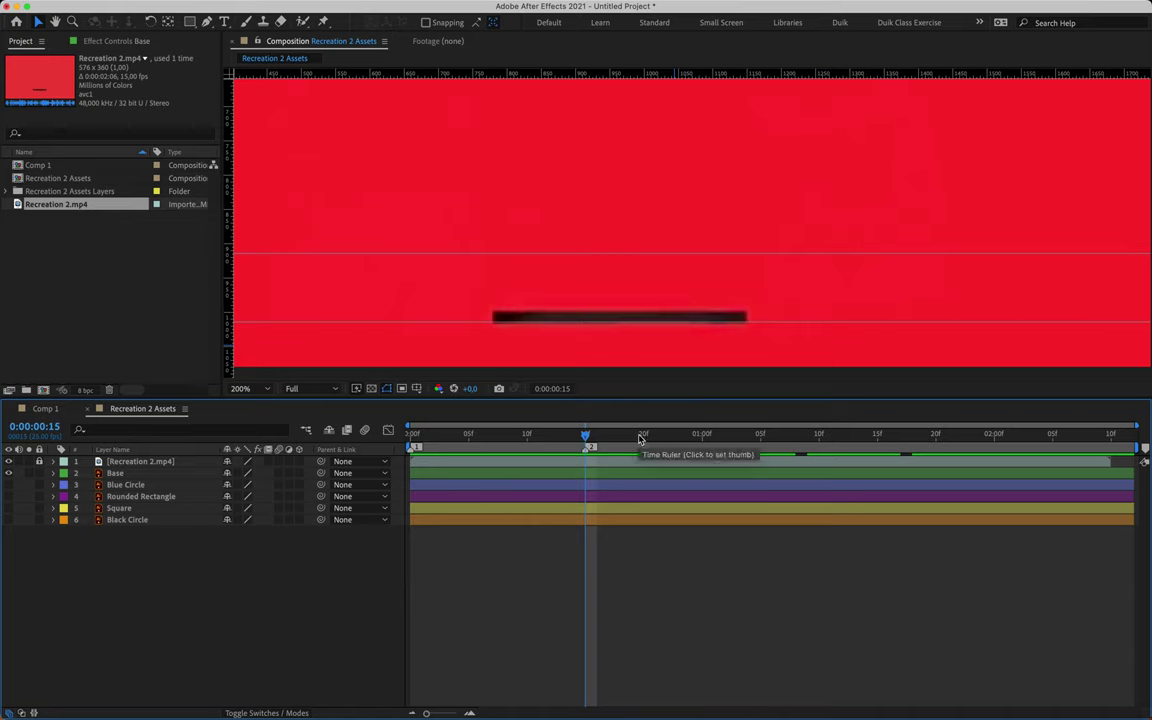
- At 0:00:00:22, place a horizontal guide along the lower edge of the base and add a composition marker
{"action": "key", "text": "space"}
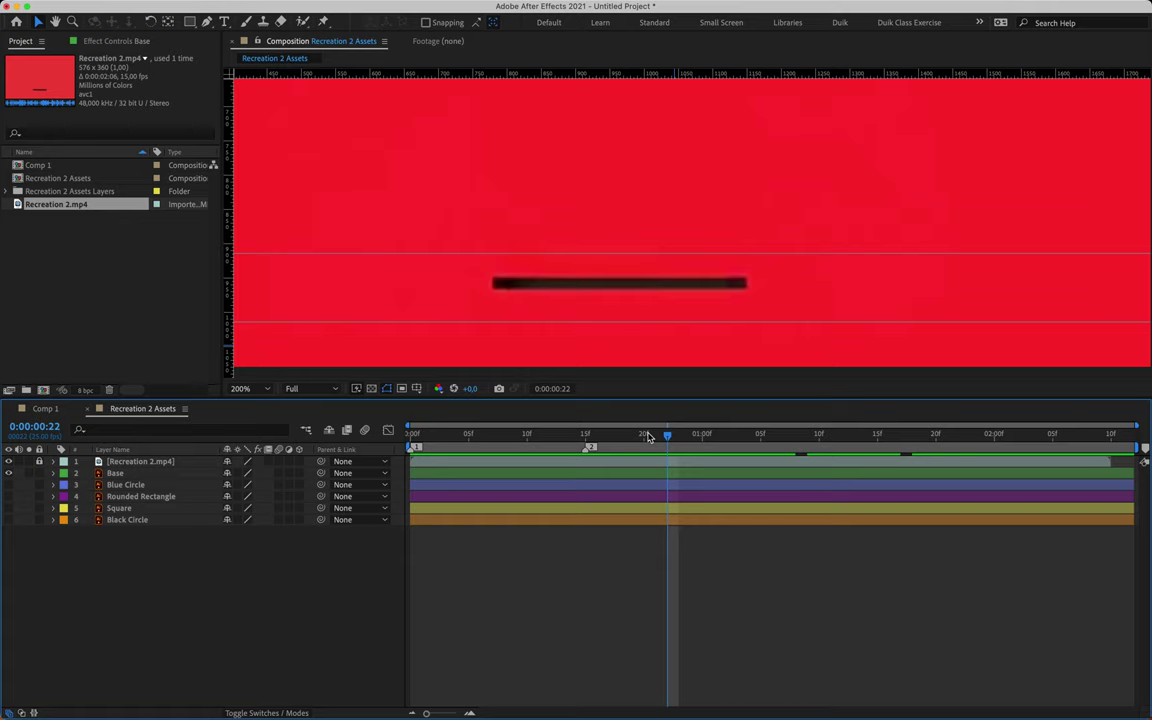
{"action": "key", "text": "space"}
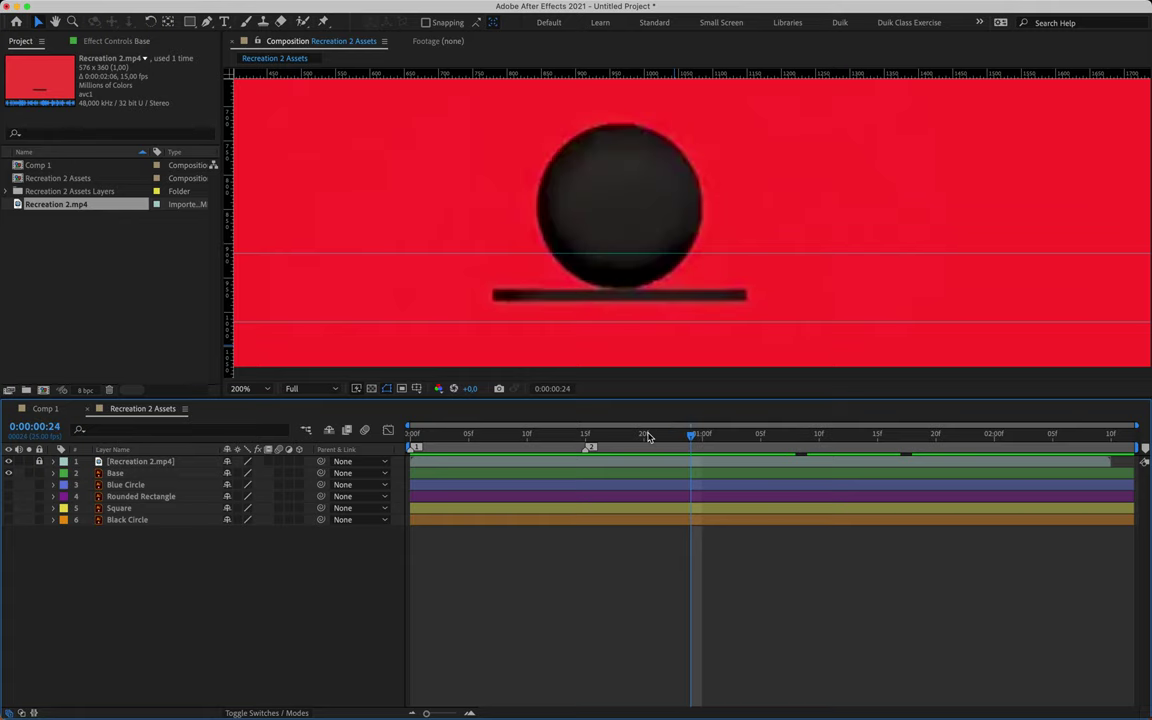
{"action": "key", "text": "space"}
{"action": "mouse_move", "coordinate": [628, 73]}
{"action": "left_mouse_down"}
{"action": "mouse_move", "coordinate": [625, 324]}
{"action": "mouse_move", "coordinate": [621, 289]}
{"action": "left_mouse_up"}
{"action": "left_click", "coordinate": [1033, 410]}
{"action": "key", "text": "shift+3"}
- At 0:00:00:24, place a horizontal guide along the lower edge of the base and add a composition marker
{"action": "key", "text": "Page_Down"}
{"action": "key", "text": "Page_Down"}
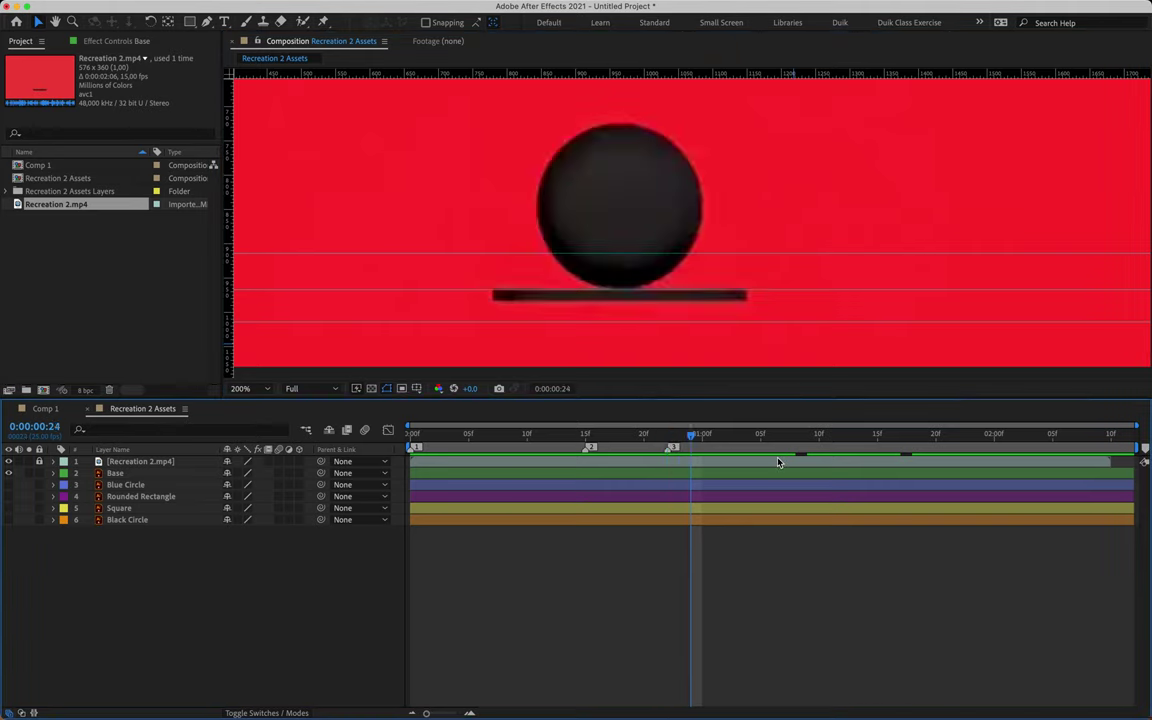
{"action": "left_click_drag", "start_coordinate": [558, 73], "coordinate": [611, 300]}
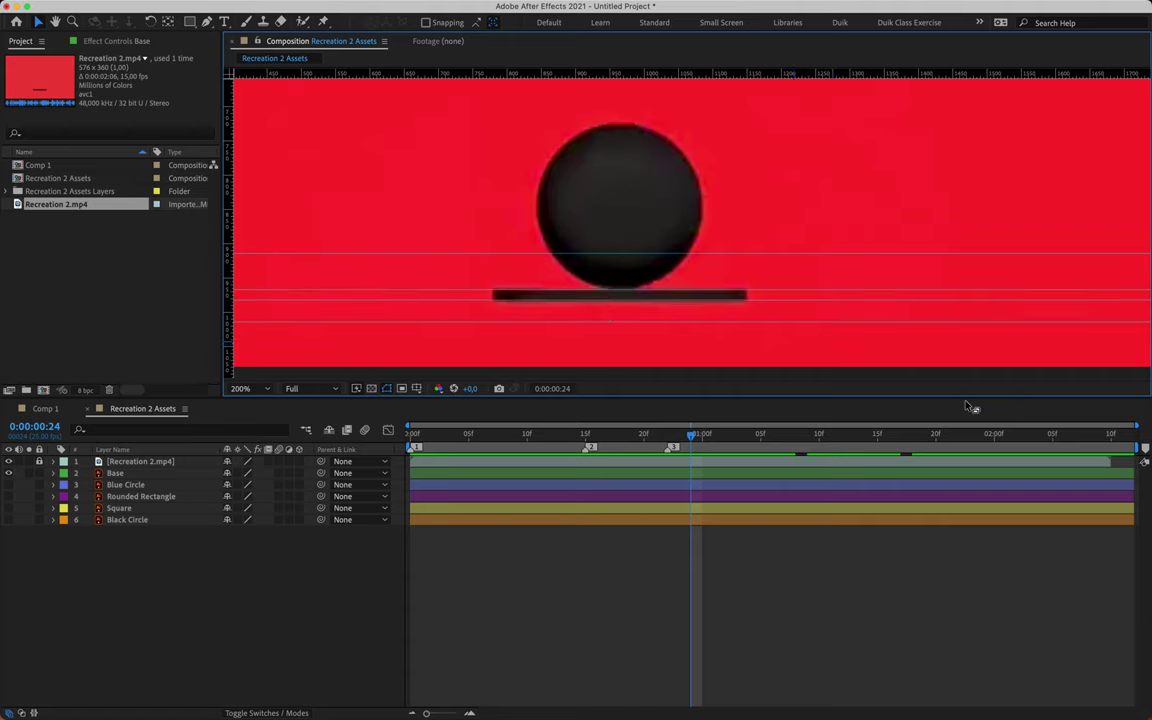
{"action": "left_click", "coordinate": [1145, 452]}
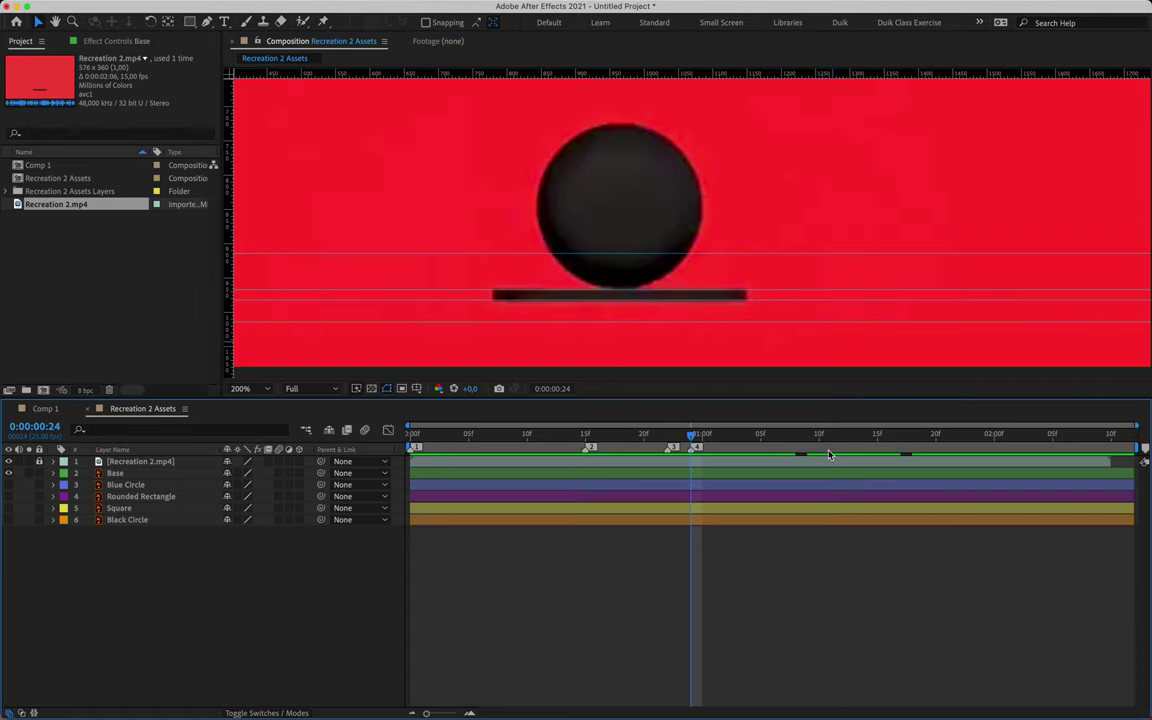
- Go through the base's rotation in the reference video and add a composition marker at 0:00:01:20, where the base lies flat again
{"action": "key", "text": "space"}
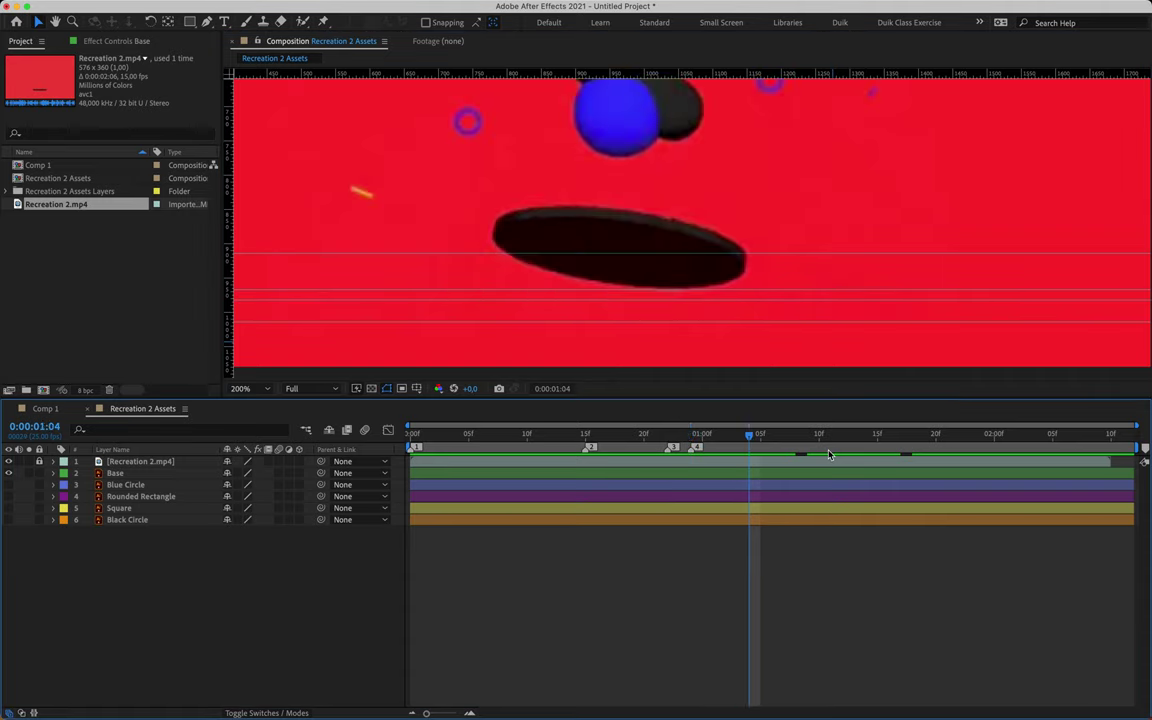
{"action": "key", "text": "Page_Up"}
{"action": "key", "text": "Page_Up"}
{"action": "key", "text": "Page_Up"}
{"action": "key", "text": "Page_Up"}
{"action": "key", "text": "Page_Up"}
{"action": "key", "text": "Page_Up"}
{"action": "key", "text": "Page_Up"}
{"action": "key", "text": "Page_Down"}
{"action": "key", "text": "Page_Down"}
{"action": "key", "text": "space"}
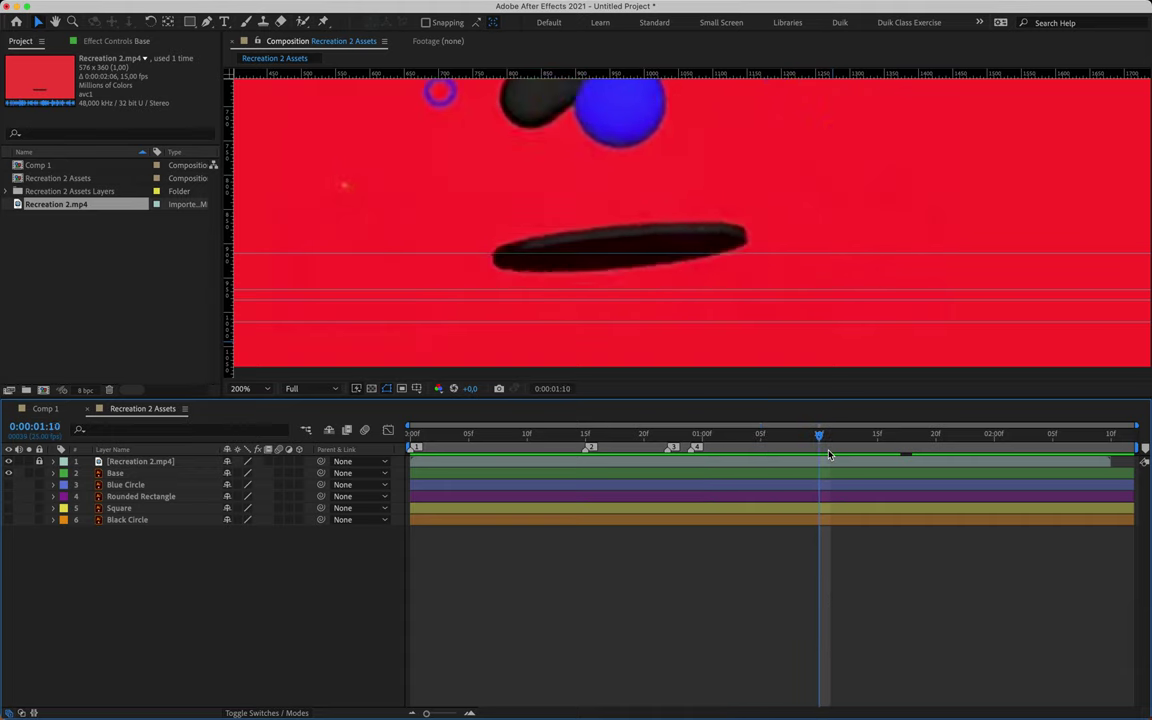
{"action": "key", "text": "space"}
{"action": "key", "text": "Page_Down"}
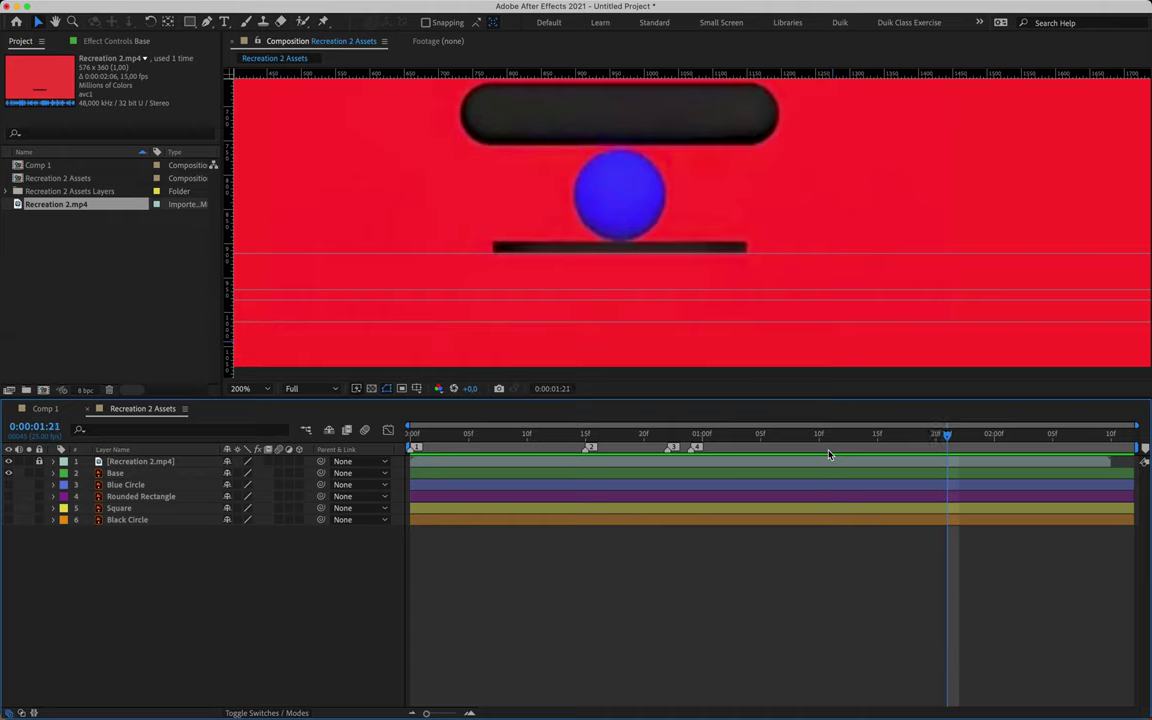
{"action": "key", "text": "Page_Up"}
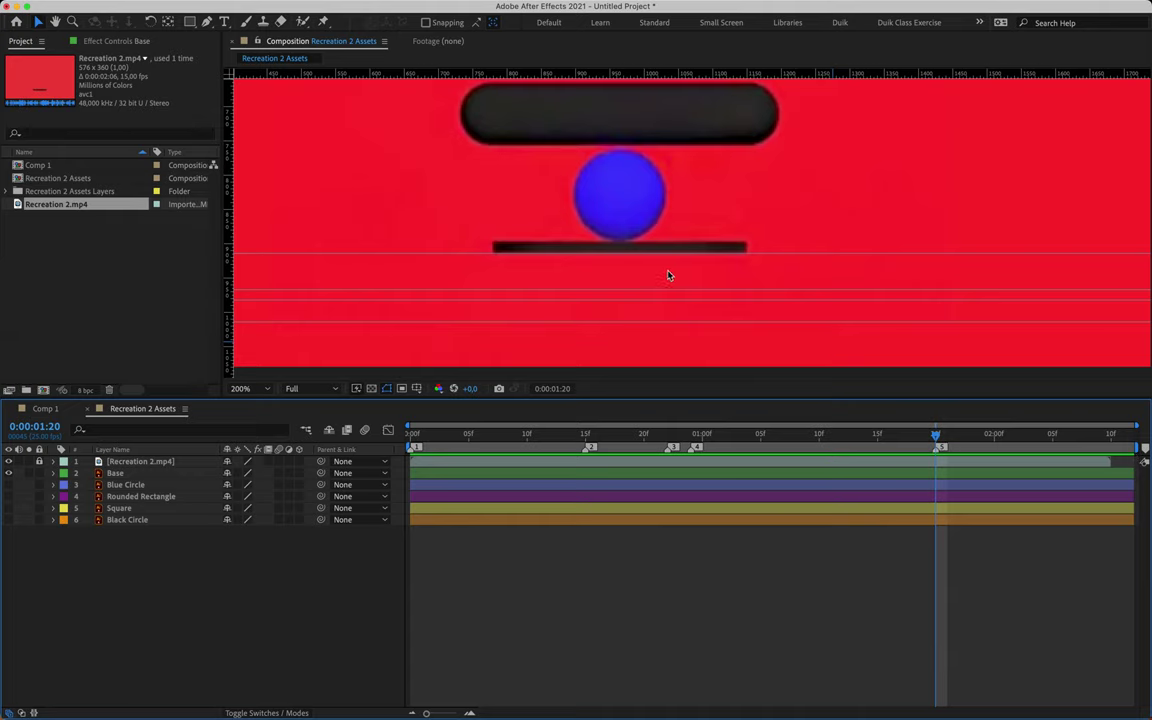
- Place a horizontal guide at the lower edge of the base for its 0:00:01:20 position
{"action": "key", "text": "period"}
{"action": "left_click_drag", "start_coordinate": [398, 68], "coordinate": [401, 275]}
{"action": "key", "text": "comma"}
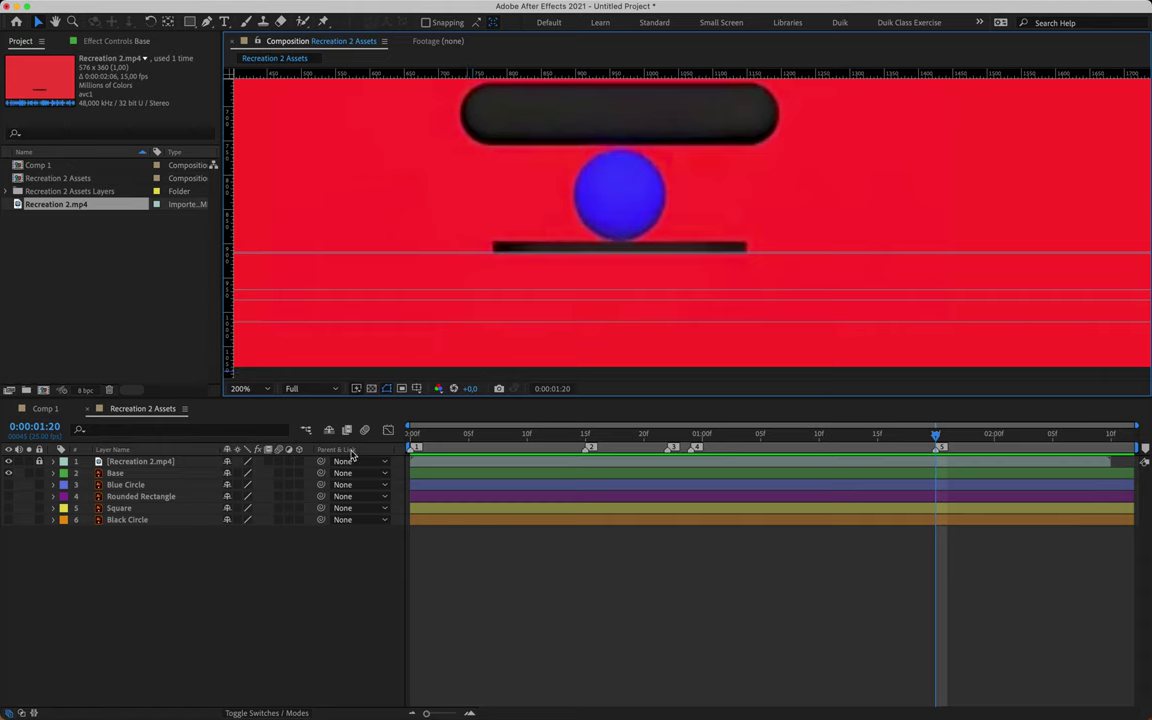
- Hide the reference video and add a Position keyframe to the Base layer at 0:00:00:00
{"action": "left_click", "coordinate": [8, 461]}
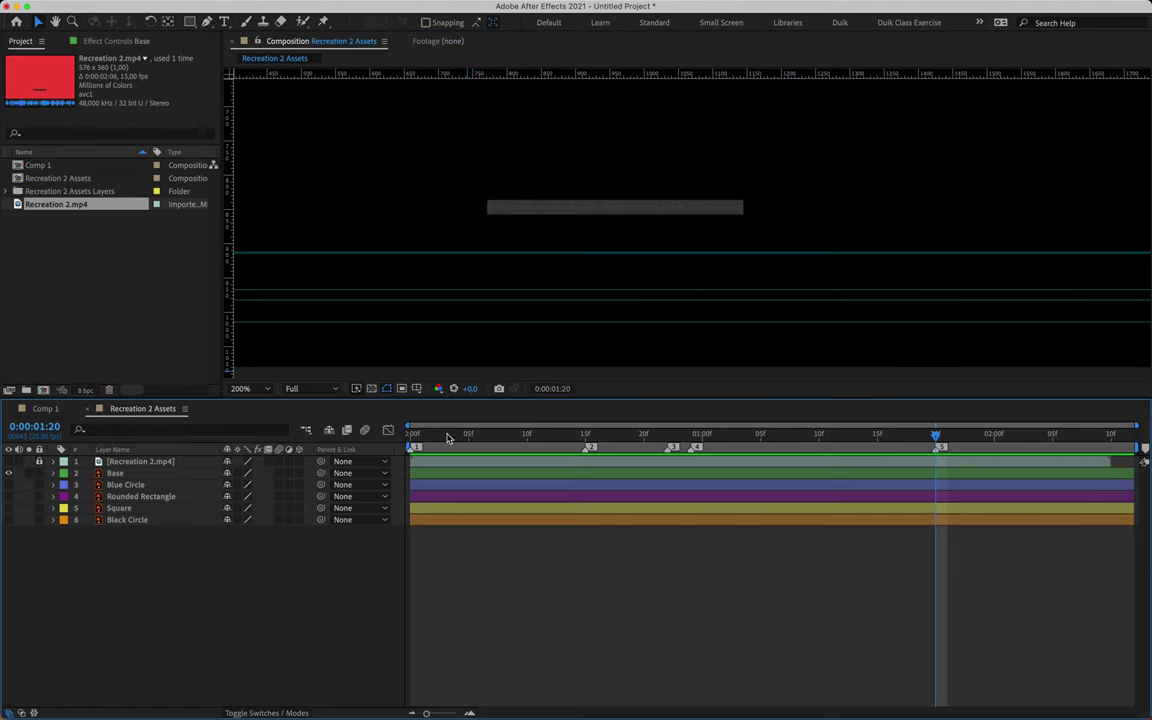
{"action": "key", "text": "Home"}
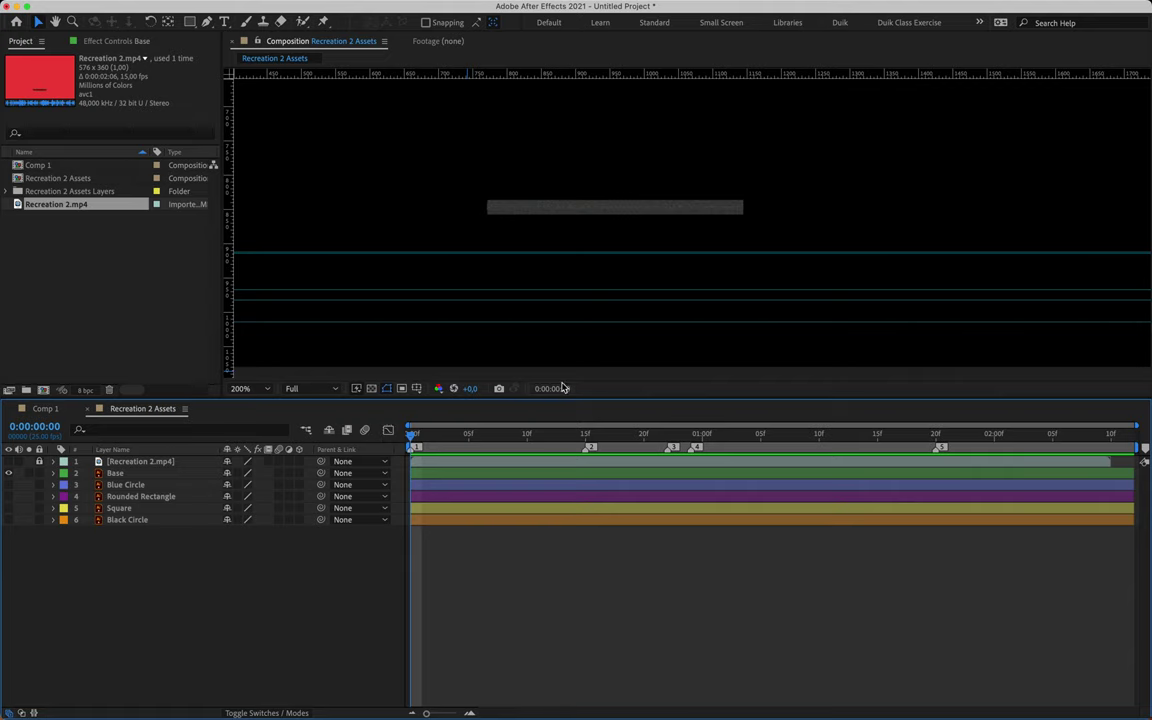
{"action": "left_click", "coordinate": [171, 476]}
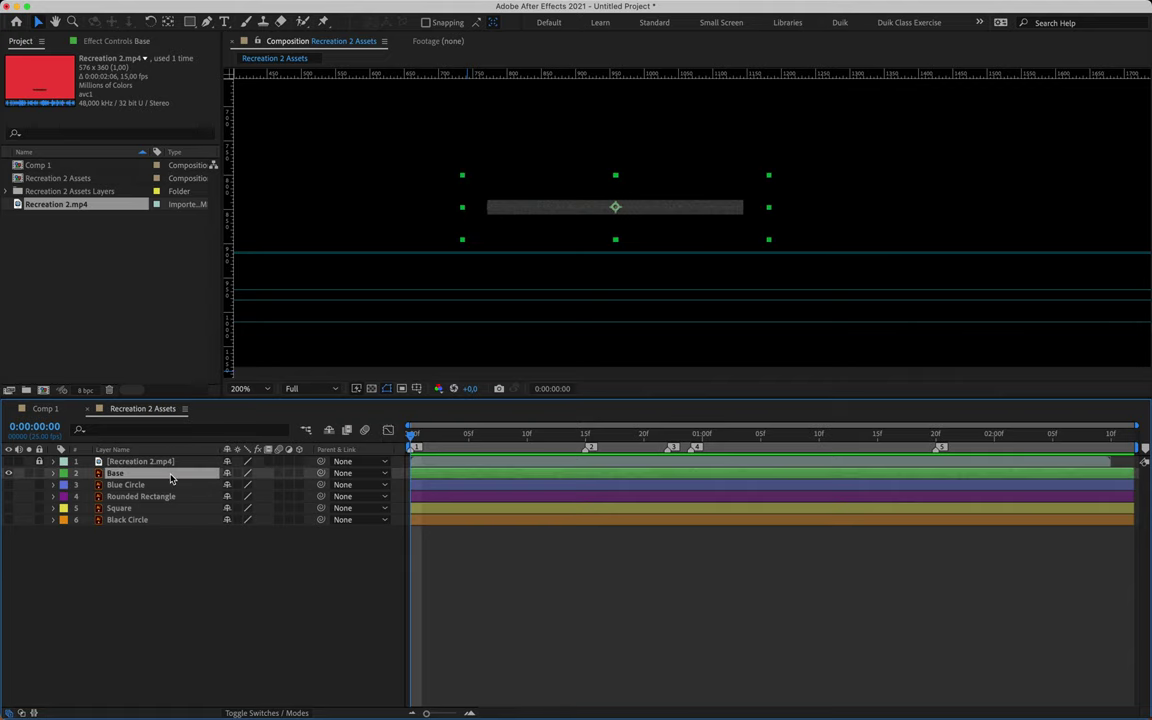
{"action": "key", "text": "p"}
{"action": "key", "text": "alt+shift+p"}
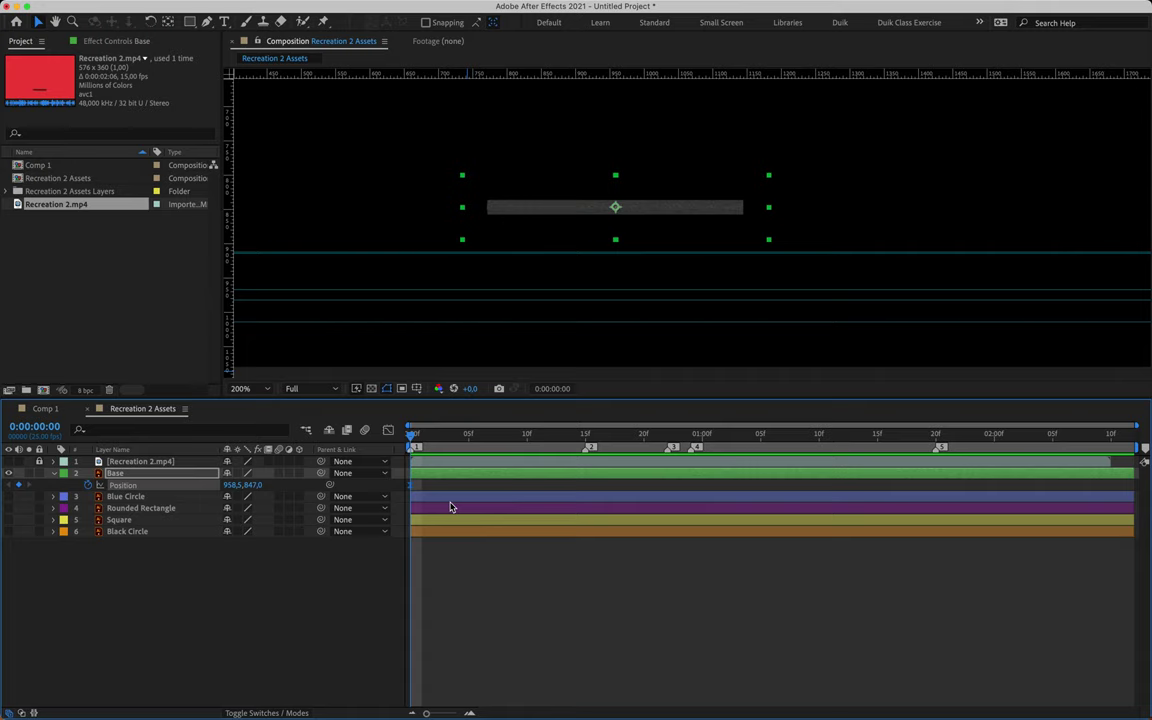
- Move the base down so its lower edge rests on the highest guides, at Position 958,5, 903,0
{"action": "left_click_drag", "start_coordinate": [442, 437], "coordinate": [378, 410]}
{"action": "left_click_drag", "start_coordinate": [558, 215], "coordinate": [560, 249]}
{"action": "key", "text": "period"}
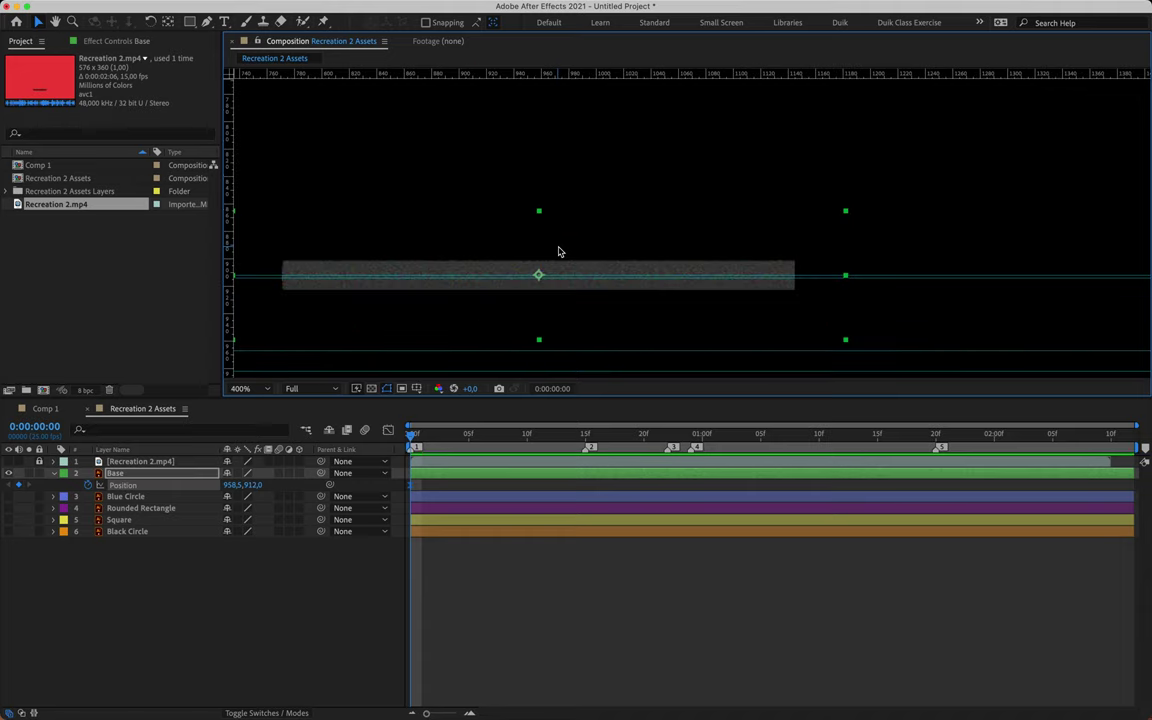
{"action": "left_click_drag", "start_coordinate": [435, 229], "coordinate": [689, 218]}
{"action": "key", "text": "shift+Up"}
{"action": "key", "text": "Down"}
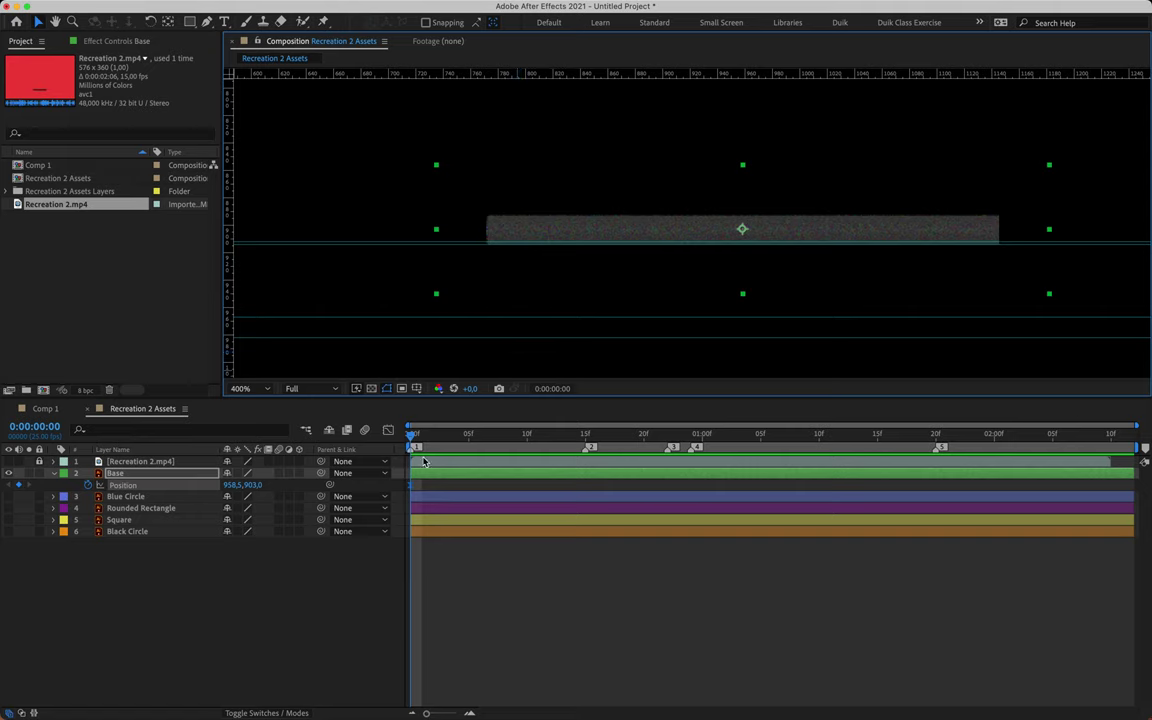
- At 0:00:00:15, lower the base until its lower edge meets the lowest guide, at Position 958,5, 1003,0
{"action": "key", "text": "comma"}
{"action": "left_click_drag", "start_coordinate": [412, 433], "coordinate": [586, 468]}
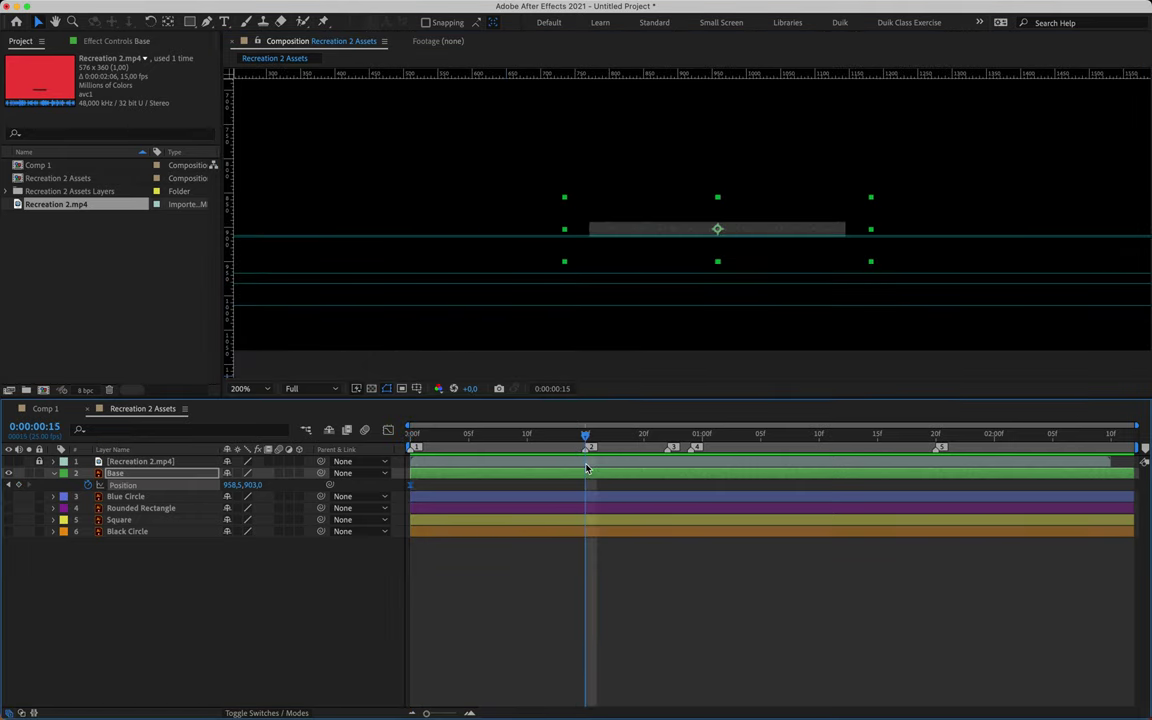
{"action": "key", "text": "shift+Down"}
{"action": "key", "text": "shift+Down"}
{"action": "key", "text": "shift+Down"}
{"action": "key", "text": "shift+Down"}
{"action": "key", "text": "shift+Down"}
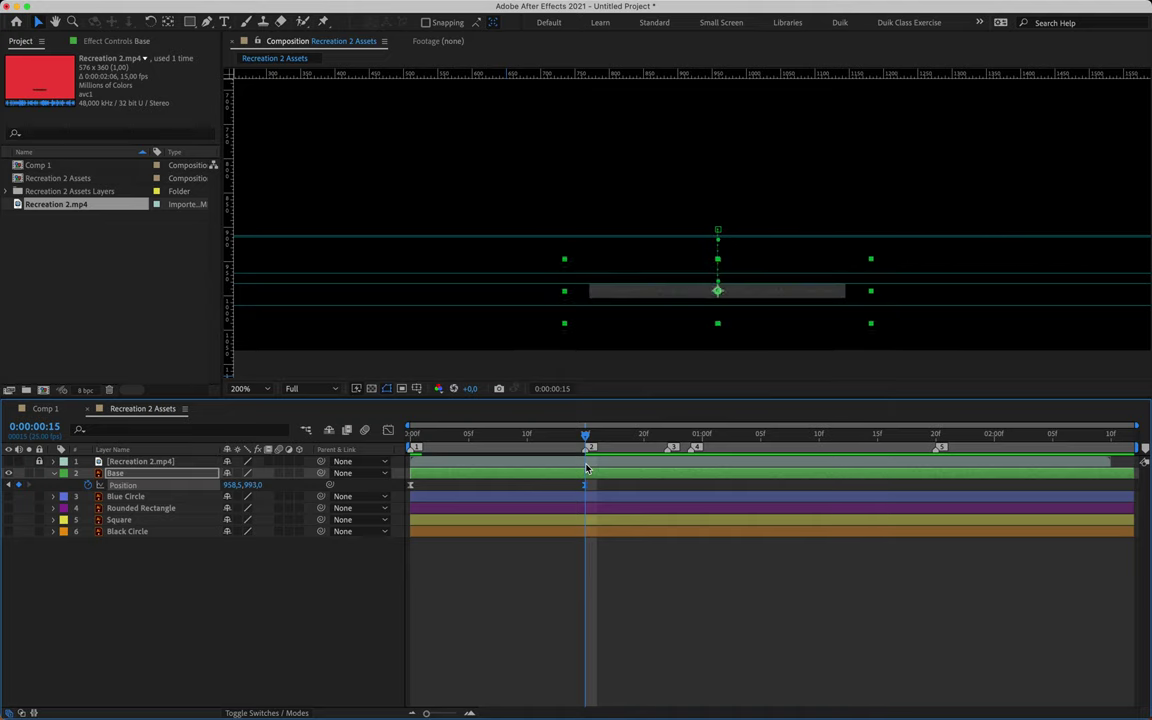
{"action": "key", "text": "Down"}
{"action": "key", "text": "Down"}
{"action": "key", "text": "Down"}
{"action": "key", "text": "Down"}
{"action": "key", "text": "Up"}
{"action": "key", "text": "Up"}
{"action": "key", "text": "Up"}
{"action": "key", "text": "Up"}
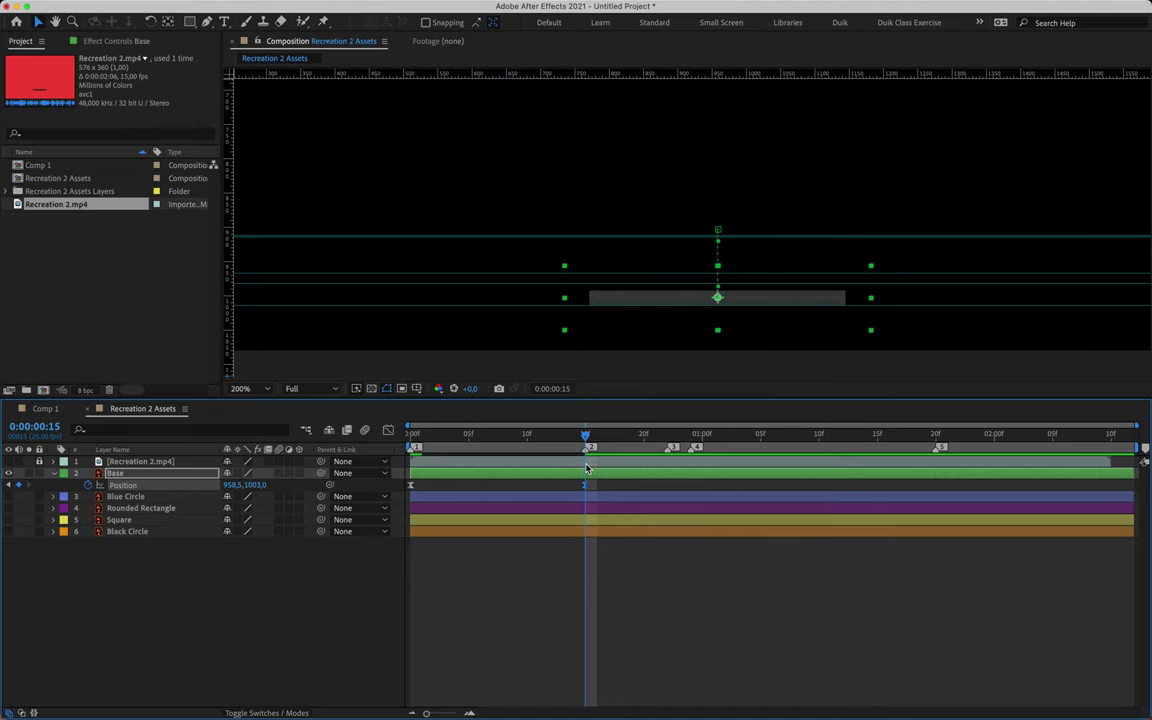
- Convert the two keyframe points of the base's motion path to corner points with the Convert Vertex tool
{"action": "key", "text": "period"}
{"action": "left_click_drag", "start_coordinate": [730, 316], "coordinate": [644, 245]}
{"action": "key", "text": "v"}
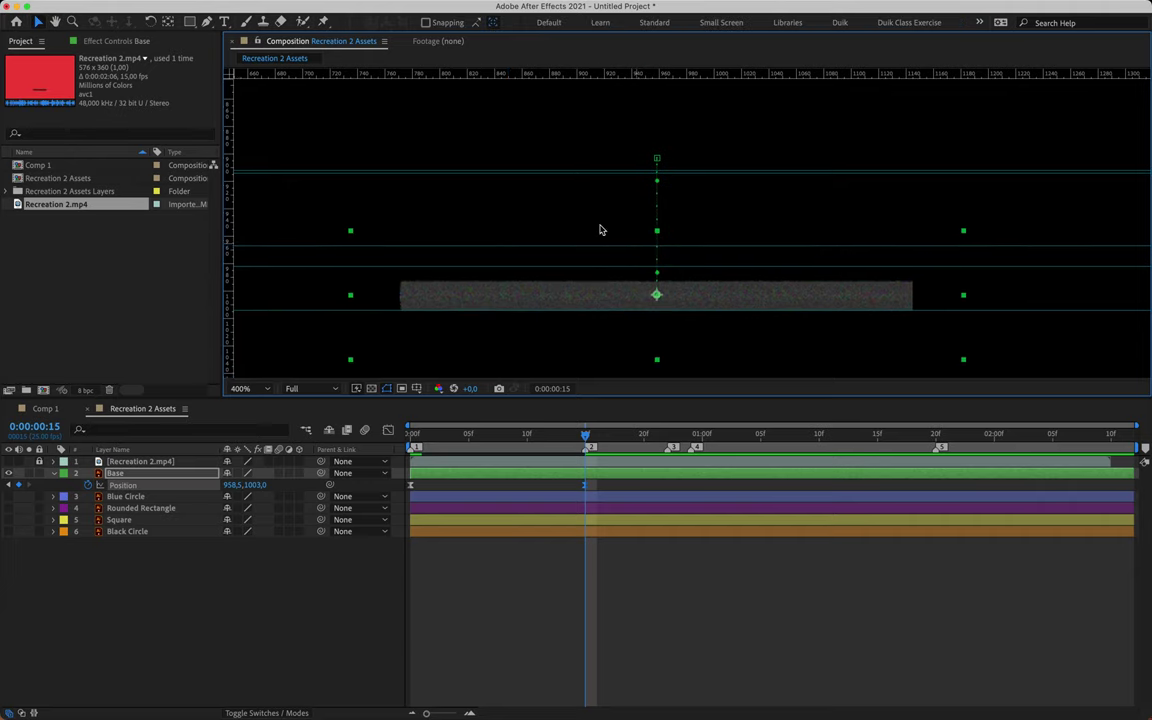
{"action": "left_click", "coordinate": [207, 22]}
{"action": "left_click_drag", "start_coordinate": [207, 25], "coordinate": [286, 70]}
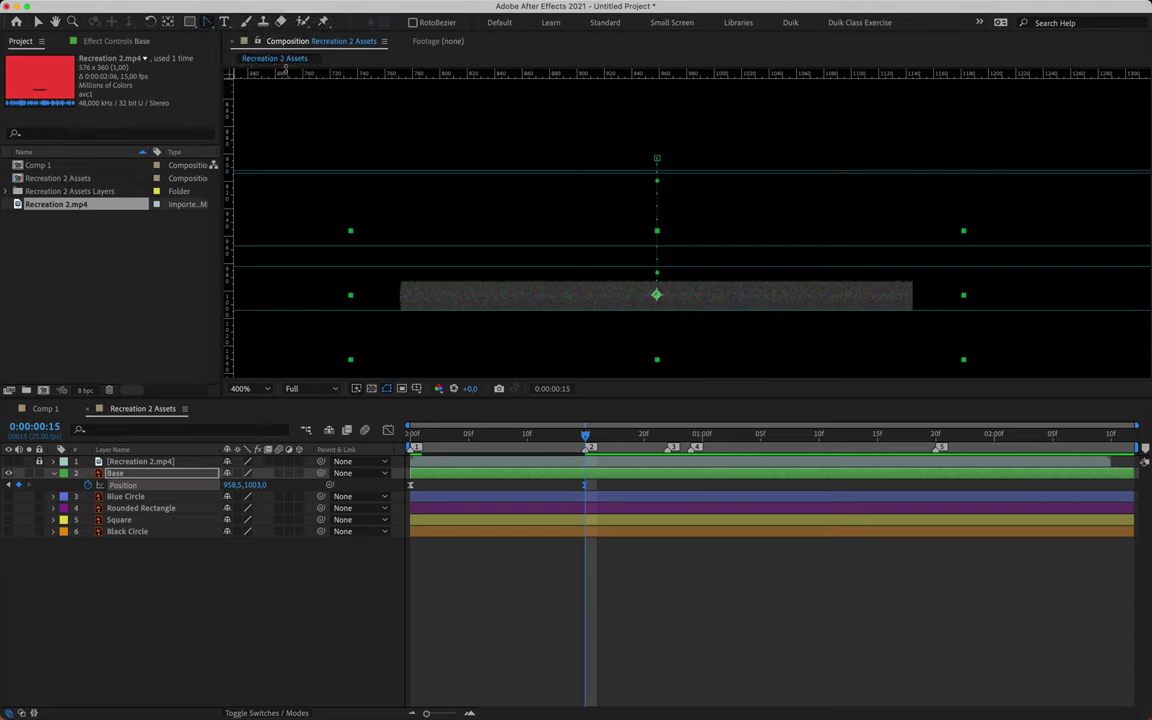
{"action": "left_click", "coordinate": [657, 160]}
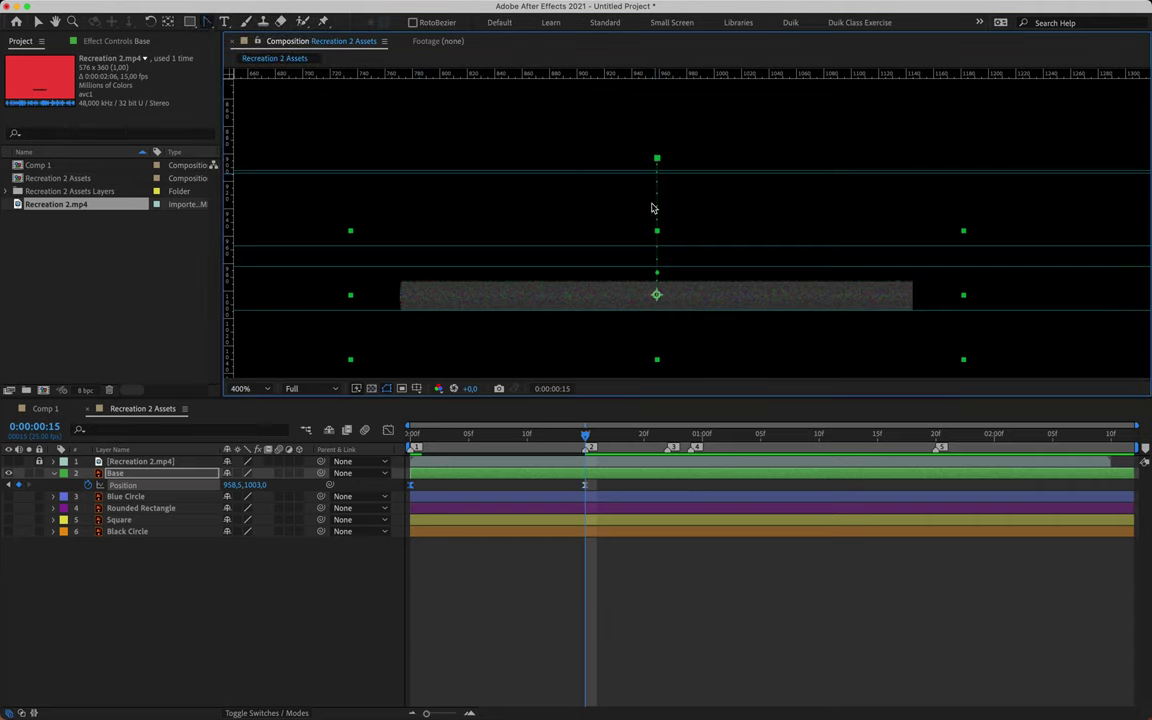
{"action": "left_click", "coordinate": [657, 295]}
{"action": "left_click", "coordinate": [38, 22]}
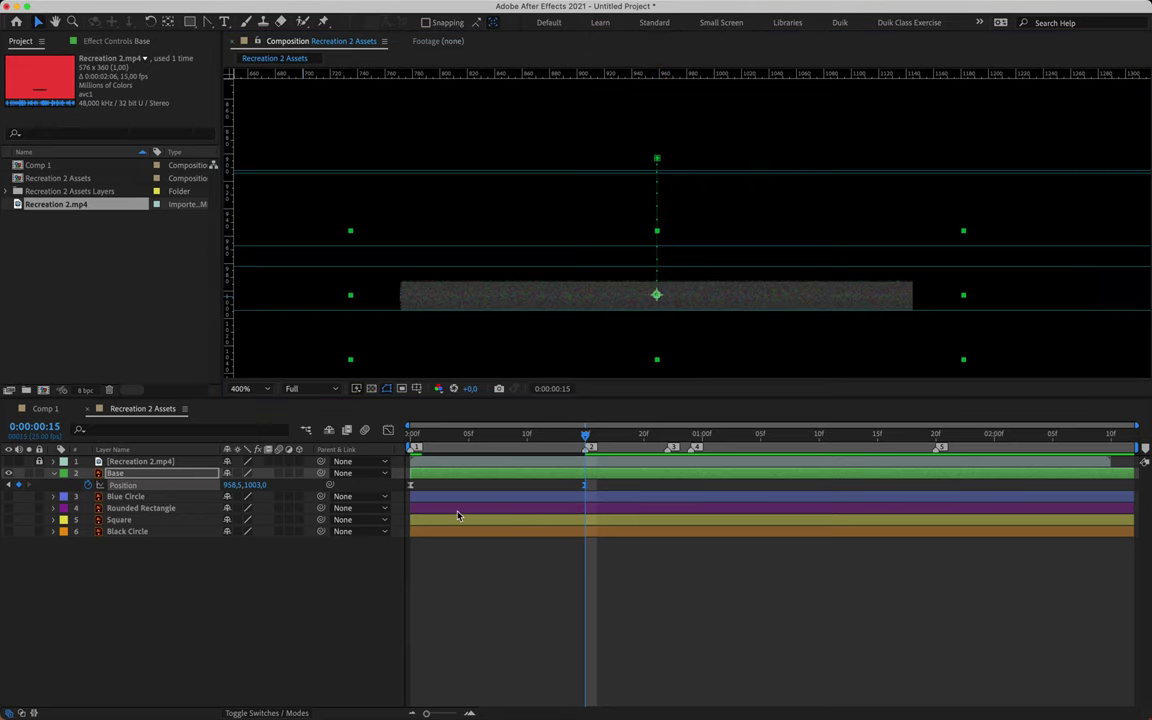
- At 0:00:00:22, raise the base onto its guide at Position 958,5, 956,0 and make this keyframe a hold keyframe
{"action": "key", "text": "space"}
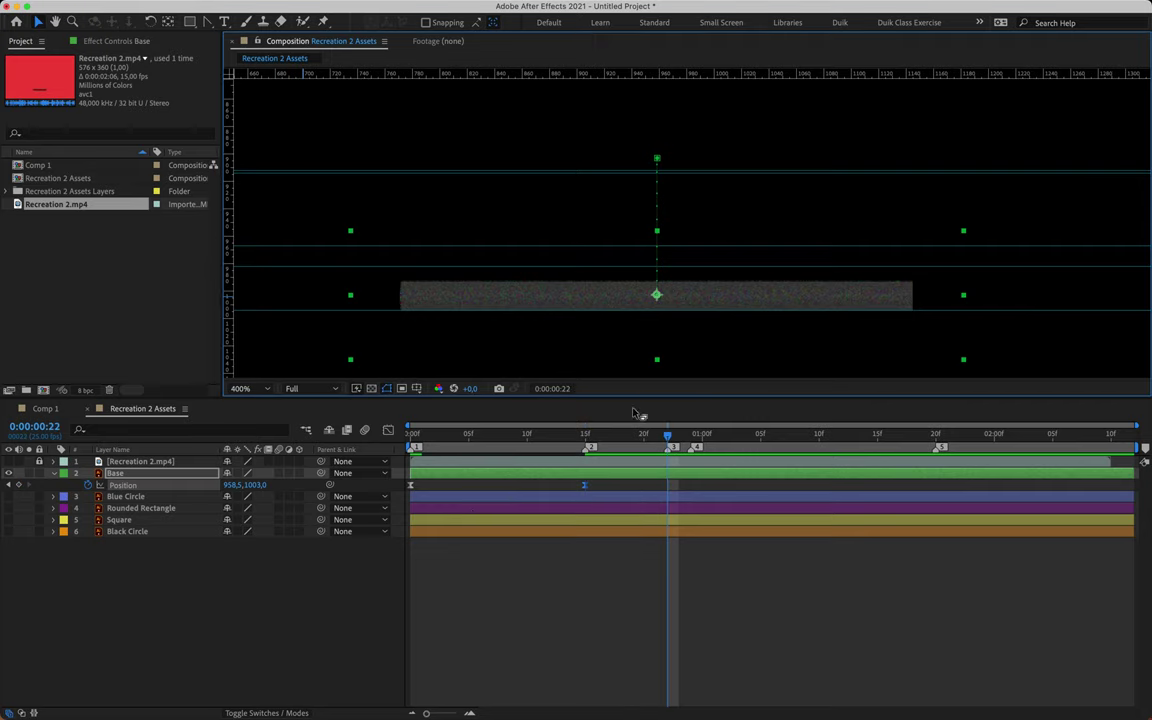
{"action": "key", "text": "Up"}
{"action": "key", "text": "Up"}
{"action": "key", "text": "Up"}
{"action": "key", "text": "Up"}
{"action": "key", "text": "Up"}
{"action": "key", "text": "Up"}
{"action": "key", "text": "Up"}
{"action": "key", "text": "Up"}
{"action": "key", "text": "Up"}
{"action": "key", "text": "Up"}
{"action": "key", "text": "Up"}
{"action": "key", "text": "Up"}
{"action": "key", "text": "Up"}
{"action": "key", "text": "Up"}
{"action": "key", "text": "Up"}
{"action": "key", "text": "Up"}
{"action": "key", "text": "Up"}
{"action": "key", "text": "Up"}
{"action": "key", "text": "Up"}
{"action": "key", "text": "Up"}
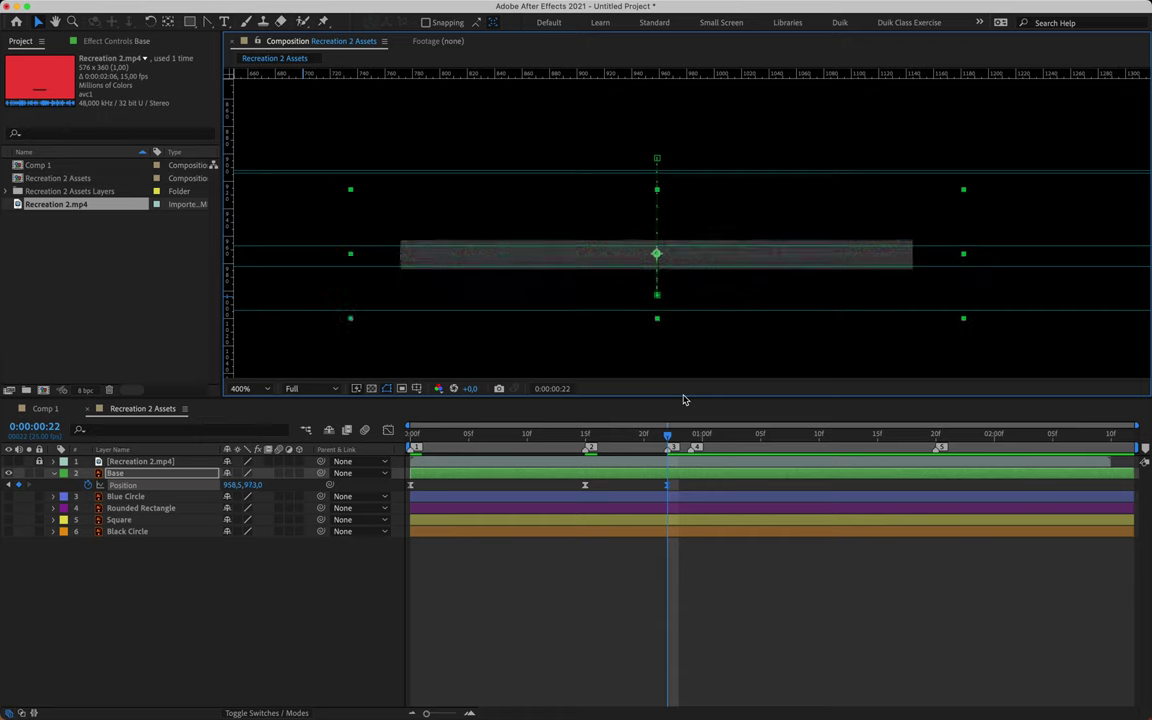
{"action": "key", "text": "Up"}
{"action": "key", "text": "Up"}
{"action": "key", "text": "Up"}
{"action": "key", "text": "Up"}
{"action": "key", "text": "Up"}
{"action": "key", "text": "Up"}
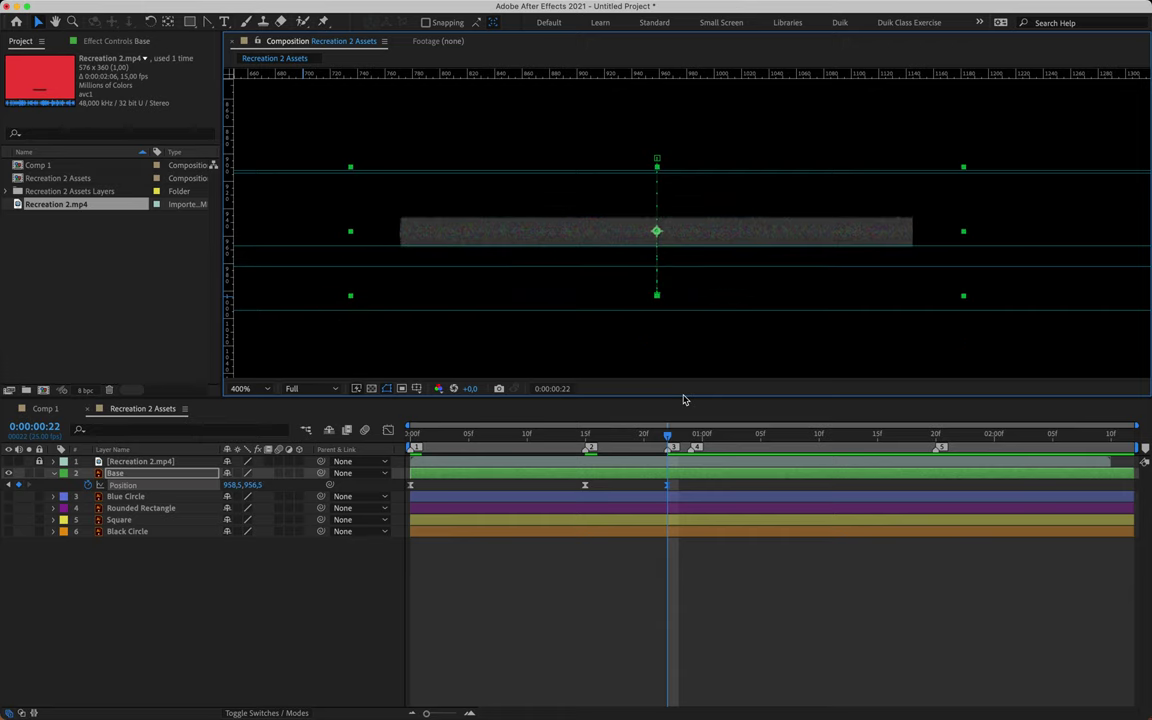
{"action": "key", "text": "Up"}
{"action": "key", "text": "Up"}
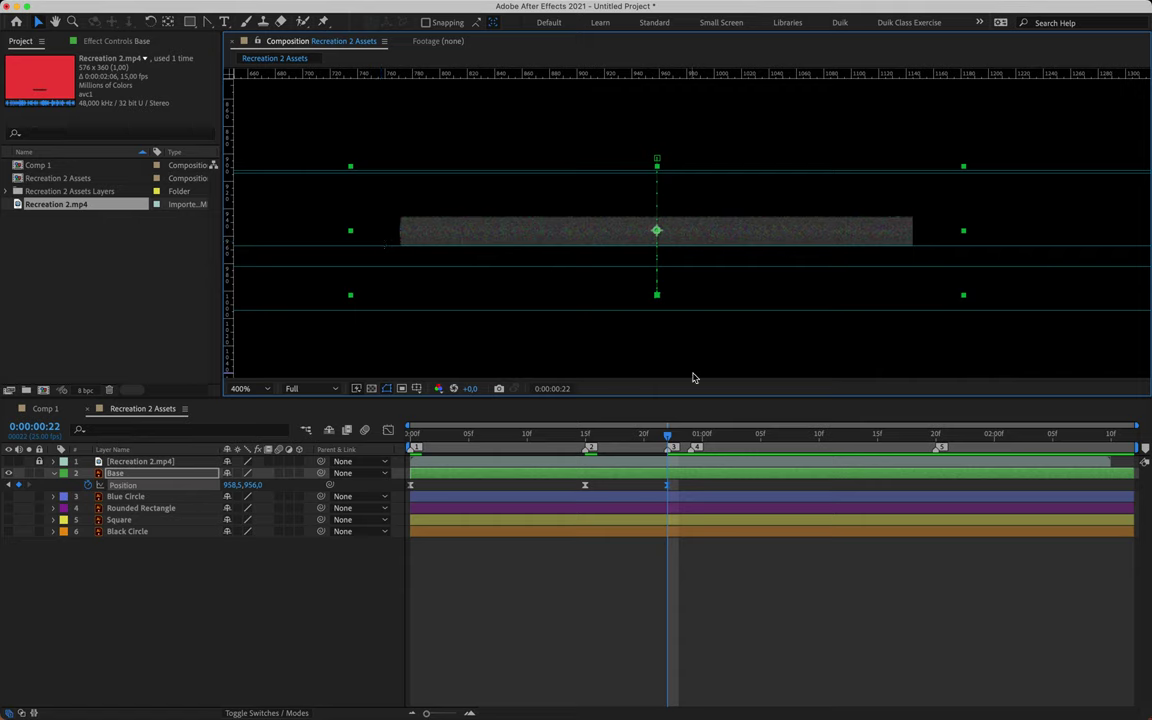
{"action": "right_click", "coordinate": [667, 486]}
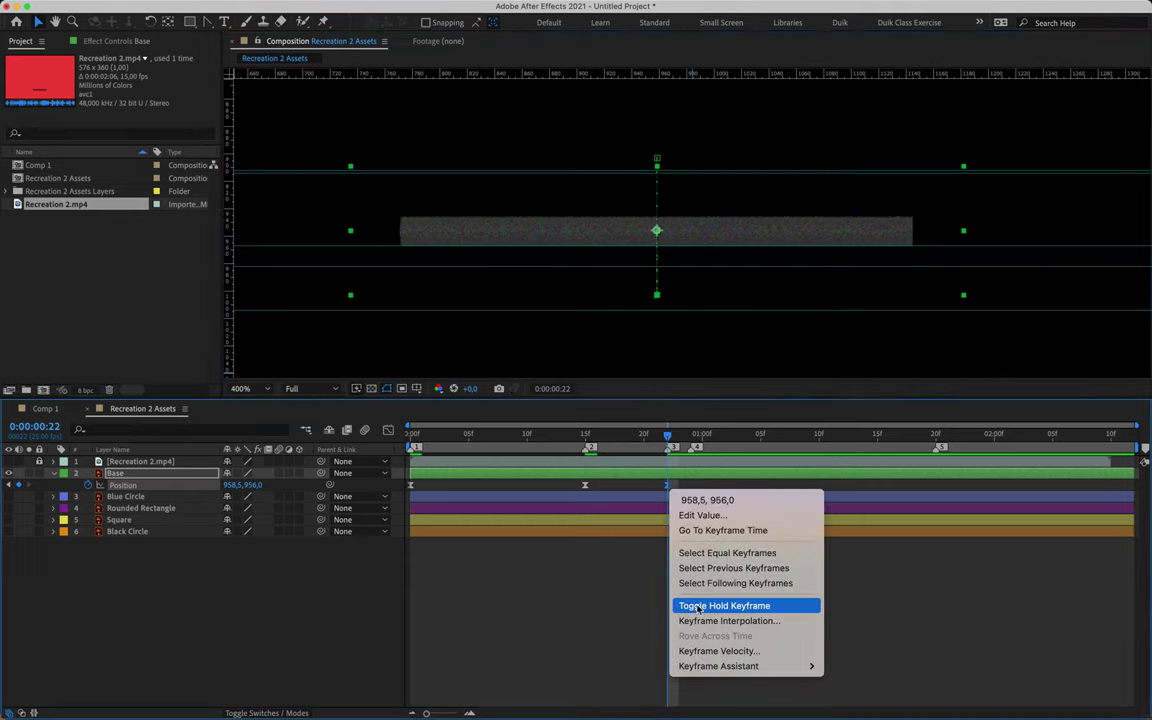
{"action": "left_click", "coordinate": [697, 606]}
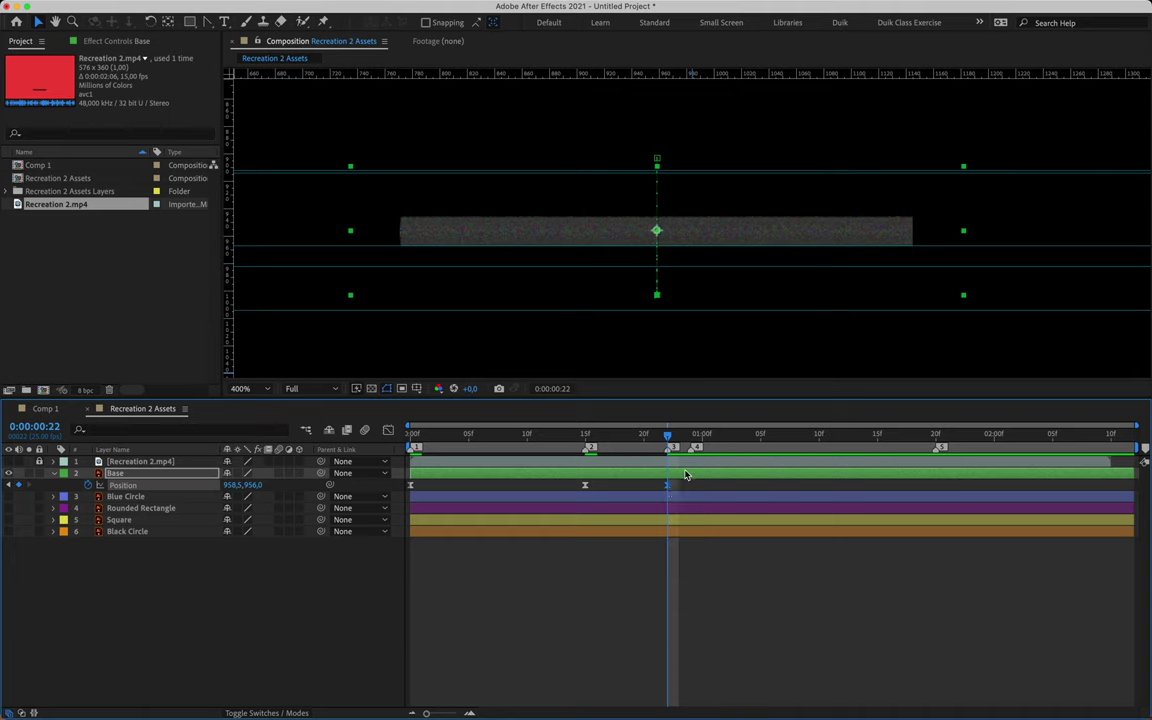
- Compare the base's height in the reference video frame by frame around 0:00:00:22 to 0:00:00:24, with the video shown only for the comparison
{"action": "key", "text": "Page_Down"}
{"action": "key", "text": "Page_Down"}
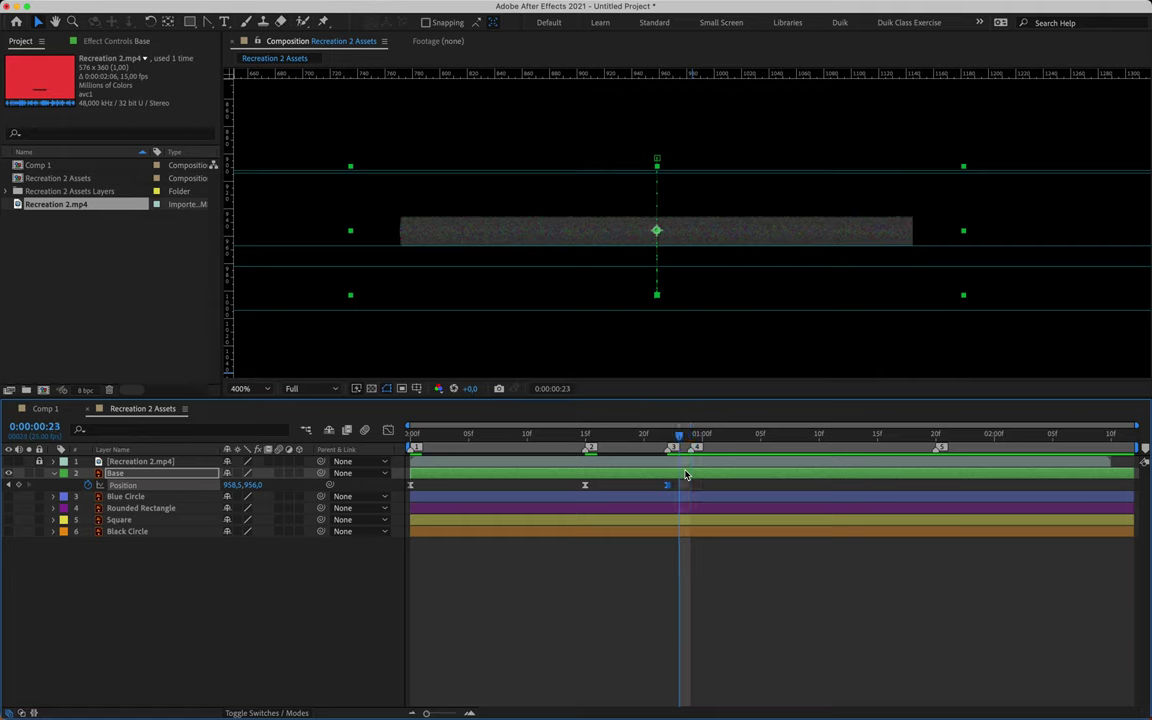
{"action": "left_click", "coordinate": [9, 463]}
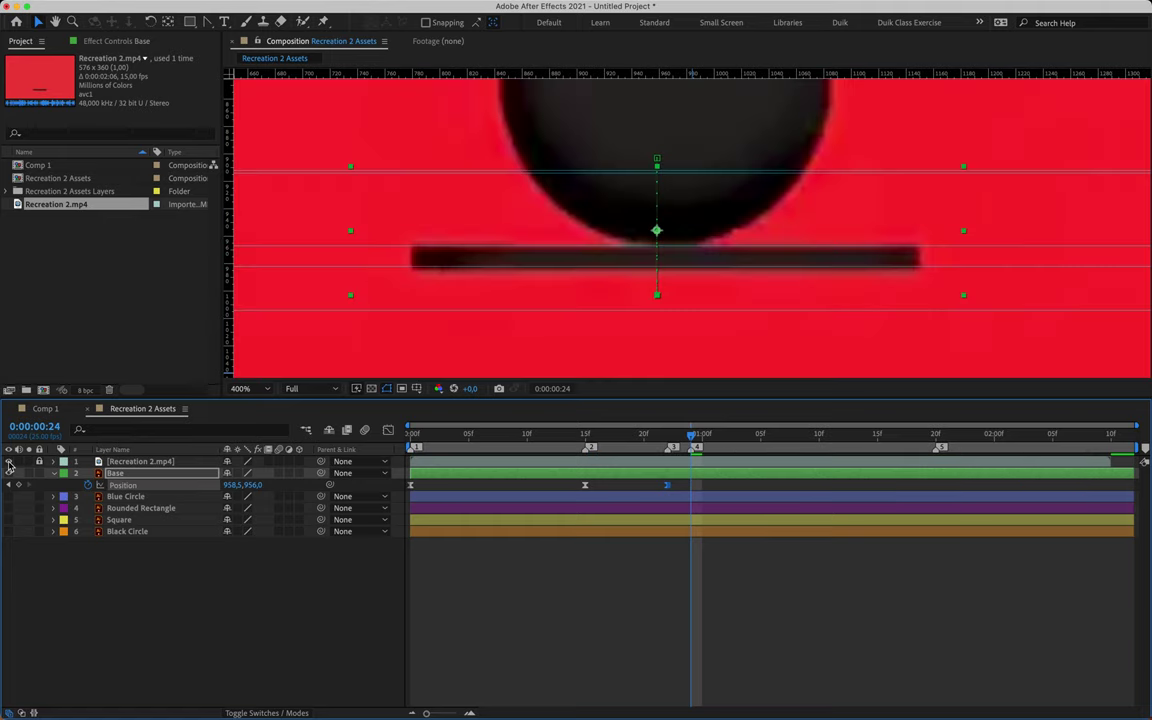
{"action": "key", "text": "Page_Up"}
{"action": "key", "text": "Page_Up"}
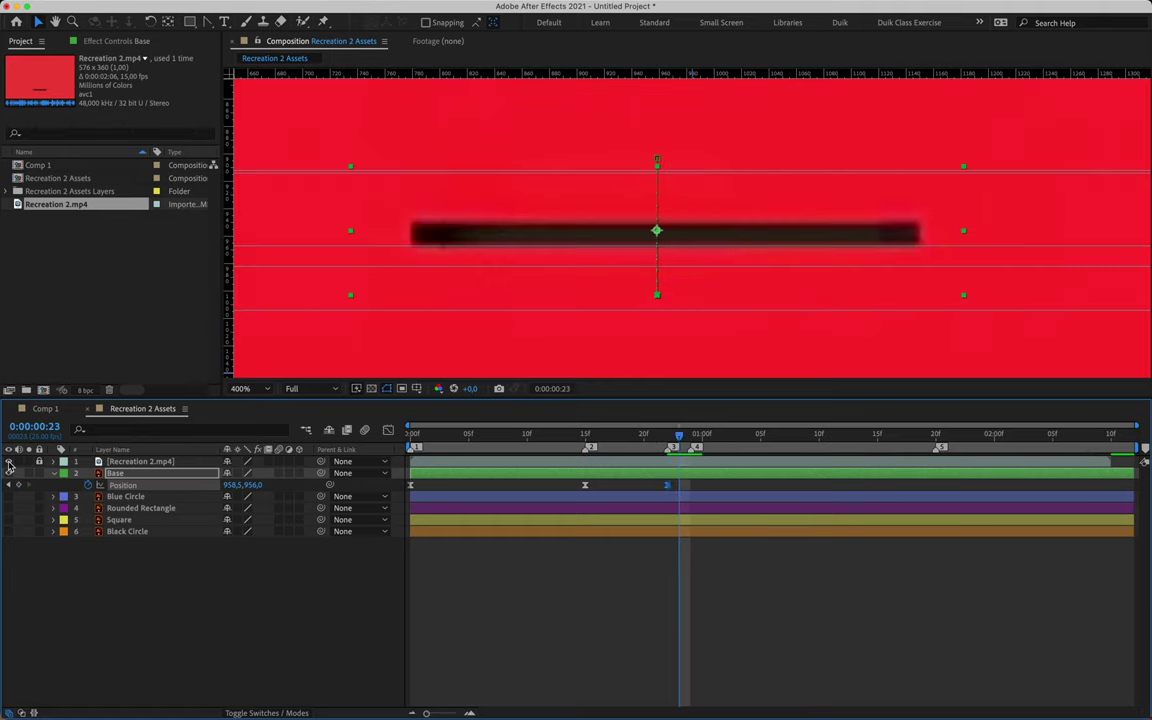
{"action": "key", "text": "Page_Down"}
{"action": "key", "text": "Page_Down"}
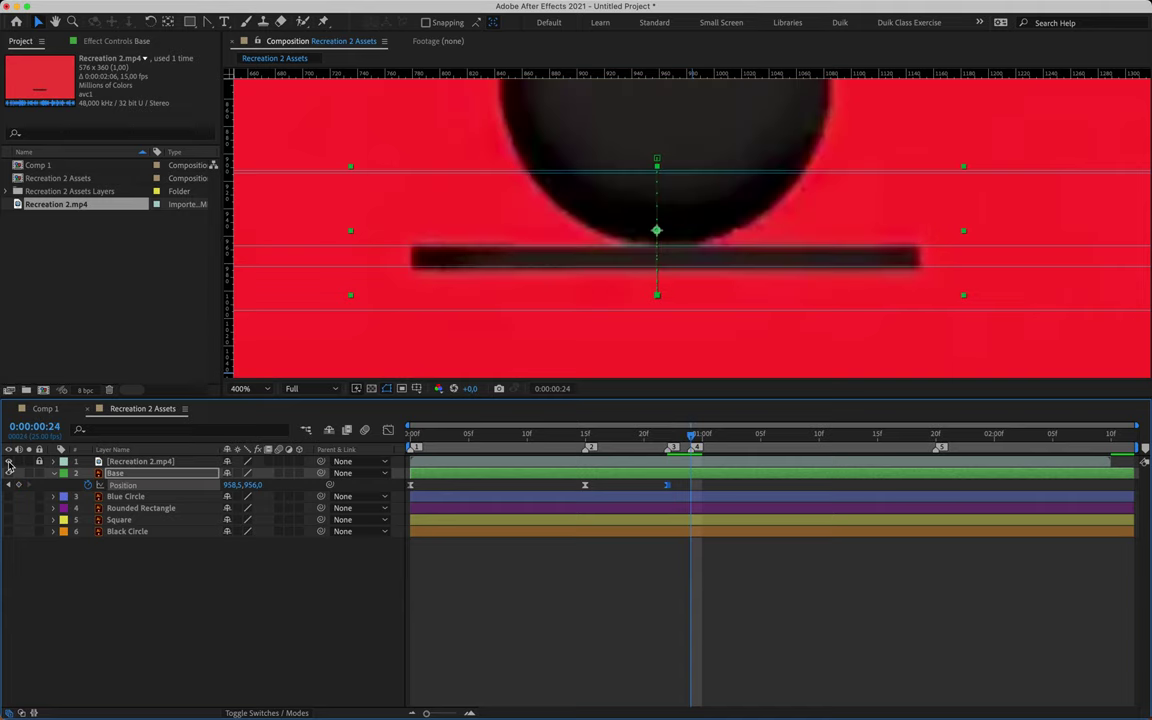
{"action": "key", "text": "Page_Up"}
{"action": "key", "text": "Page_Up"}
{"action": "key", "text": "Page_Down"}
{"action": "key", "text": "Page_Down"}
{"action": "key", "text": "Page_Up"}
{"action": "key", "text": "Page_Up"}
{"action": "key", "text": "Page_Down"}
{"action": "key", "text": "Page_Down"}
{"action": "left_click", "coordinate": [8, 461]}
- At 0:00:00:24, lower the base until its lower edge meets the next guide down, at Position 958,5, 971,0
{"action": "key", "text": "Down"}
{"action": "key", "text": "Down"}
{"action": "key", "text": "Down"}
{"action": "key", "text": "Down"}
{"action": "key", "text": "Down"}
{"action": "key", "text": "Down"}
{"action": "key", "text": "Down"}
{"action": "key", "text": "Down"}
{"action": "key", "text": "Down"}
{"action": "key", "text": "Down"}
{"action": "key", "text": "Down"}
{"action": "key", "text": "Down"}
{"action": "key", "text": "Down"}
{"action": "key", "text": "Down"}
{"action": "key", "text": "Down"}
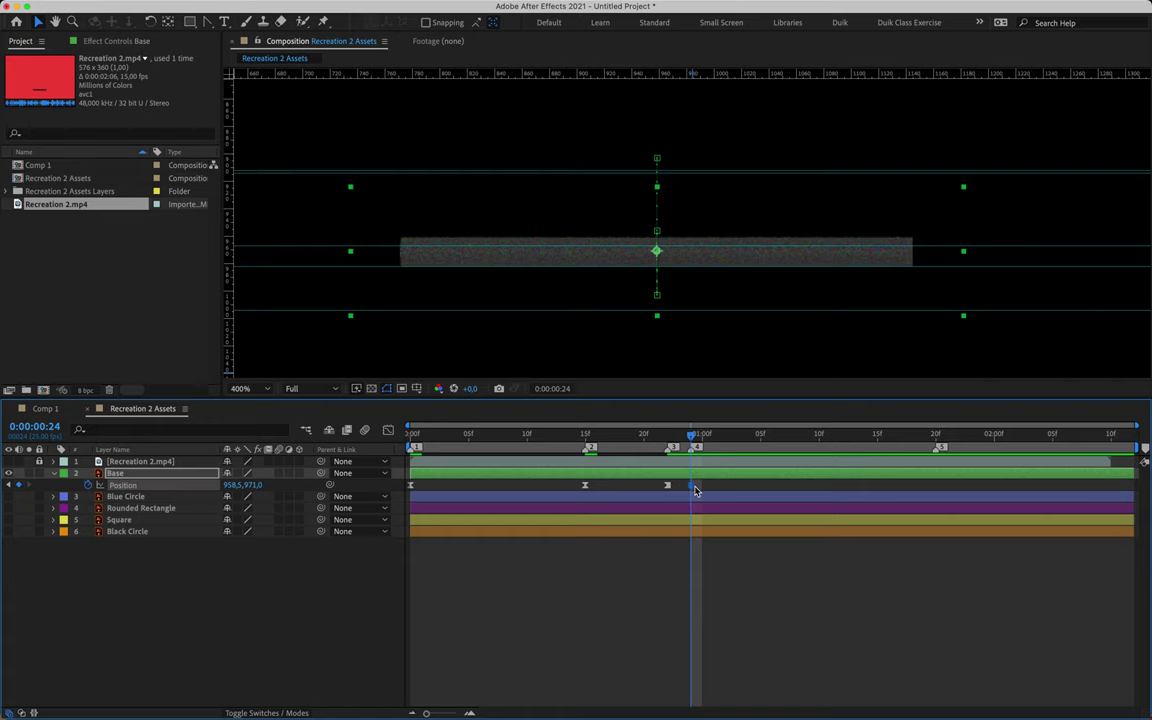
- At 0:00:01:20, raise the base until its lower edge meets the highest guide, at Position 958,5, 901,0
{"action": "key", "text": "space"}
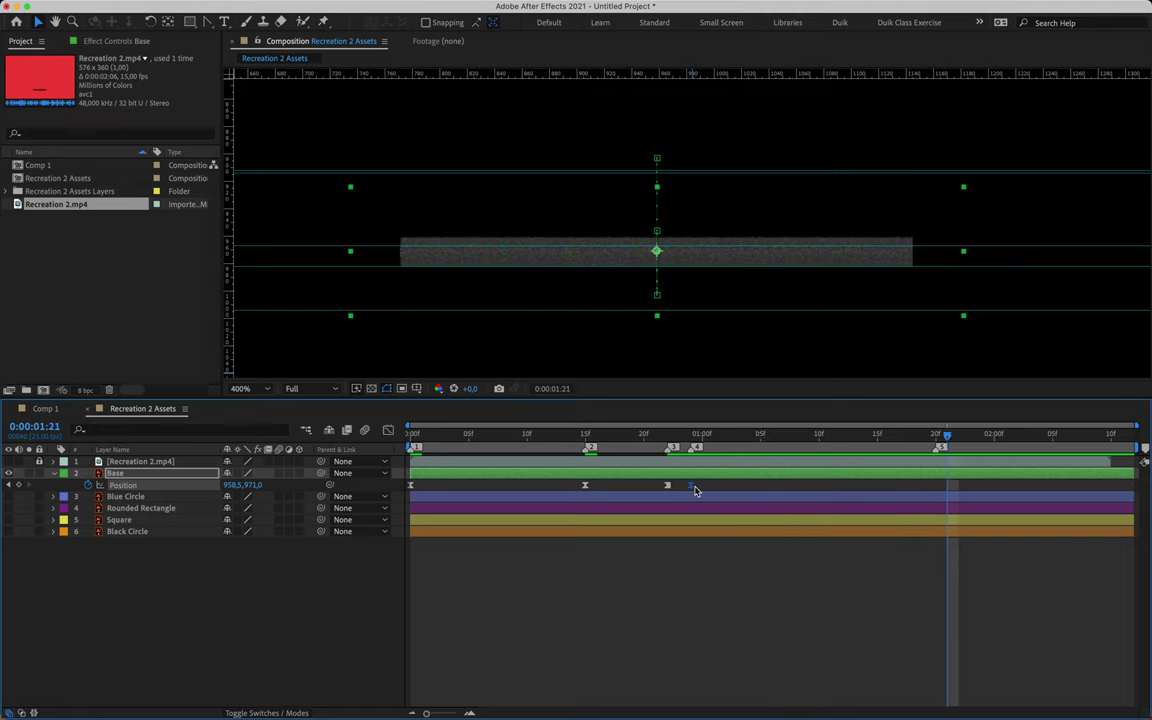
{"action": "key", "text": "Up"}
{"action": "key", "text": "Up"}
{"action": "key", "text": "Up"}
{"action": "key", "text": "Up"}
{"action": "key", "text": "Up"}
{"action": "key", "text": "Up"}
{"action": "key", "text": "Up"}
{"action": "key", "text": "Up"}
{"action": "key", "text": "Up"}
{"action": "key", "text": "Up"}
{"action": "key", "text": "Up"}
{"action": "key", "text": "Up"}
{"action": "key", "text": "Up"}
{"action": "key", "text": "Up"}
{"action": "key", "text": "Up"}
{"action": "key", "text": "Up"}
{"action": "key", "text": "Up"}
{"action": "key", "text": "Up"}
{"action": "key", "text": "Up"}
{"action": "key", "text": "Up"}
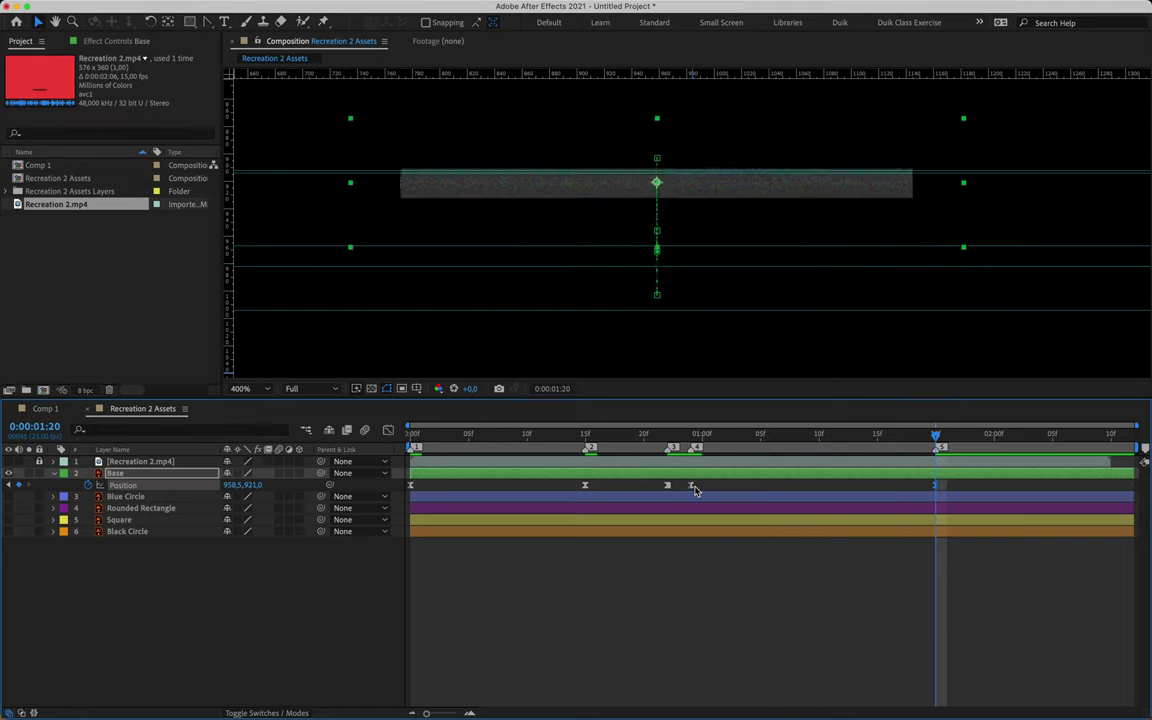
{"action": "key", "text": "Up"}
{"action": "key", "text": "Up"}
{"action": "key", "text": "Up"}
{"action": "key", "text": "Up"}
{"action": "key", "text": "Up"}
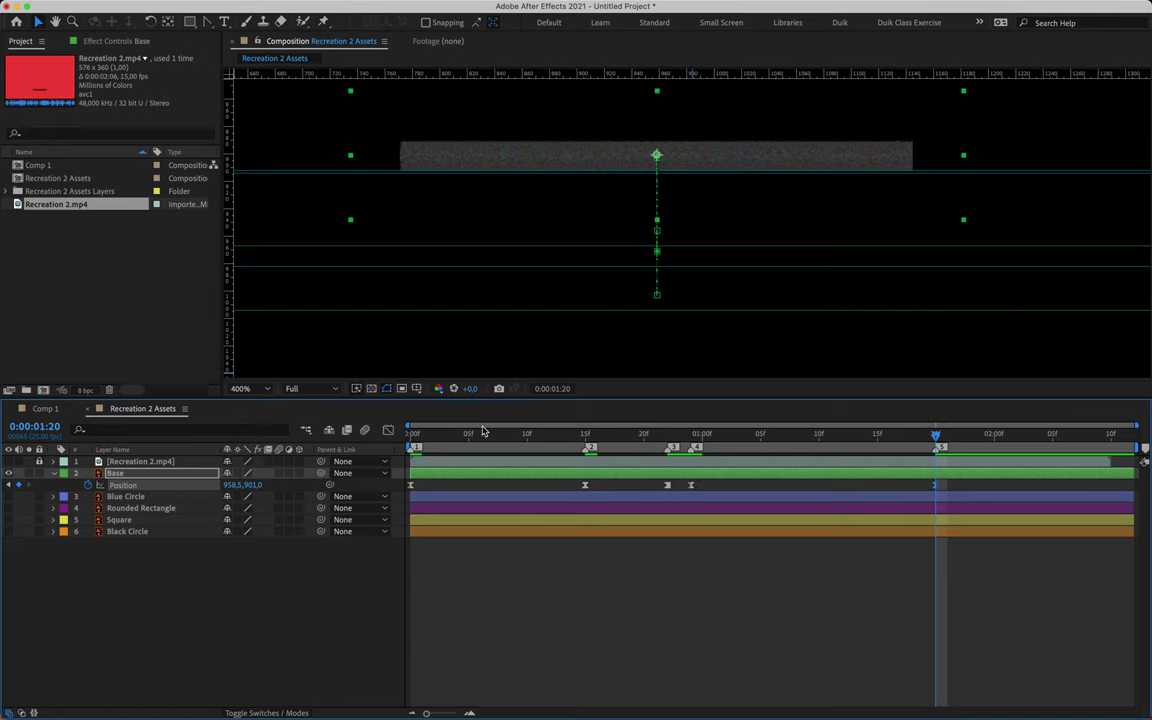
- Play back the base's position animation from the start to check its movement
{"action": "key", "text": "space"}
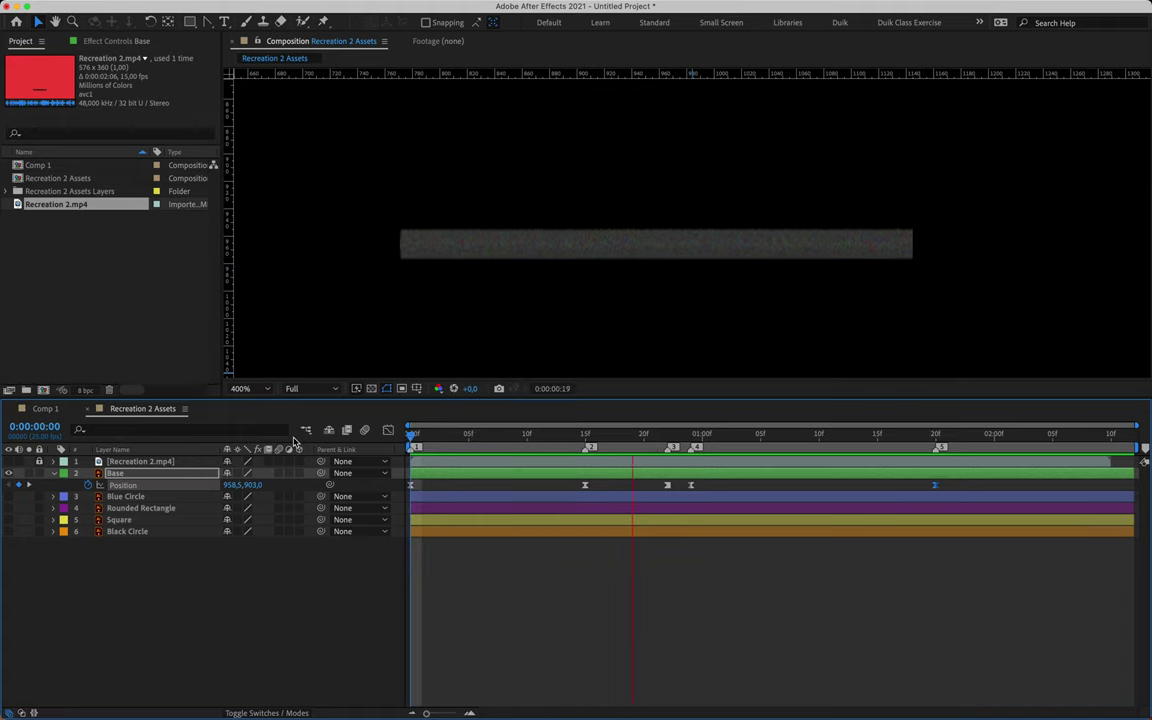
{"action": "left_click", "coordinate": [669, 437]}
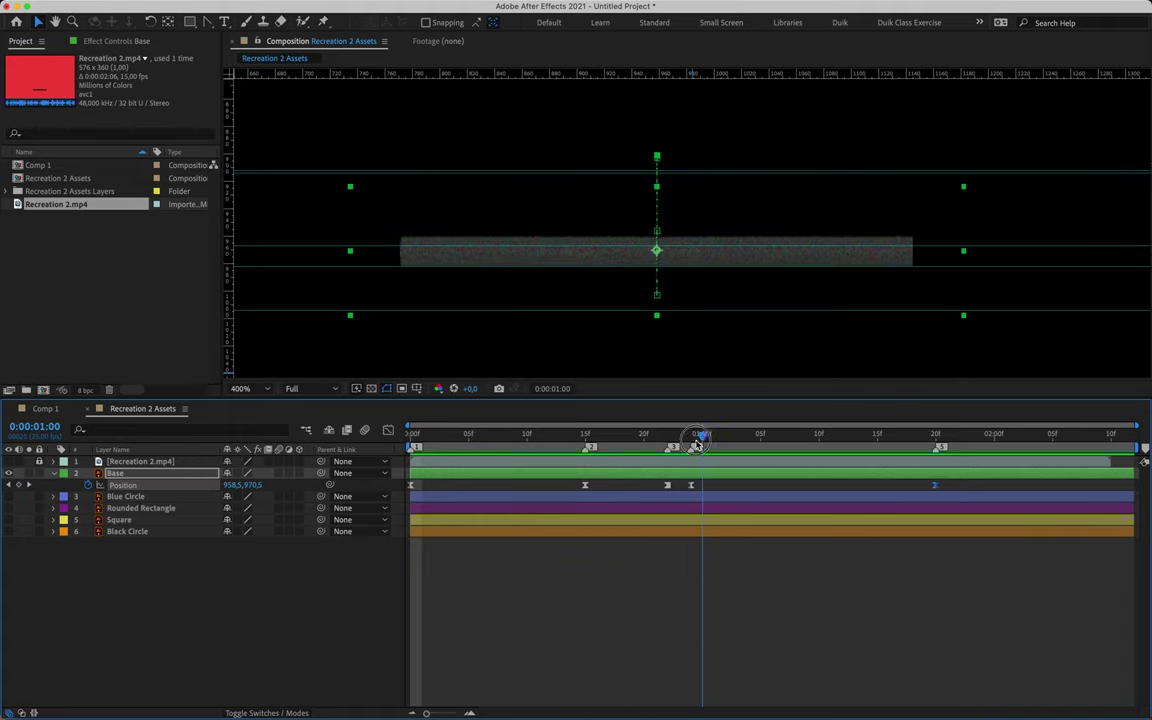
{"action": "key", "text": "Home"}
{"action": "key", "text": "space"}
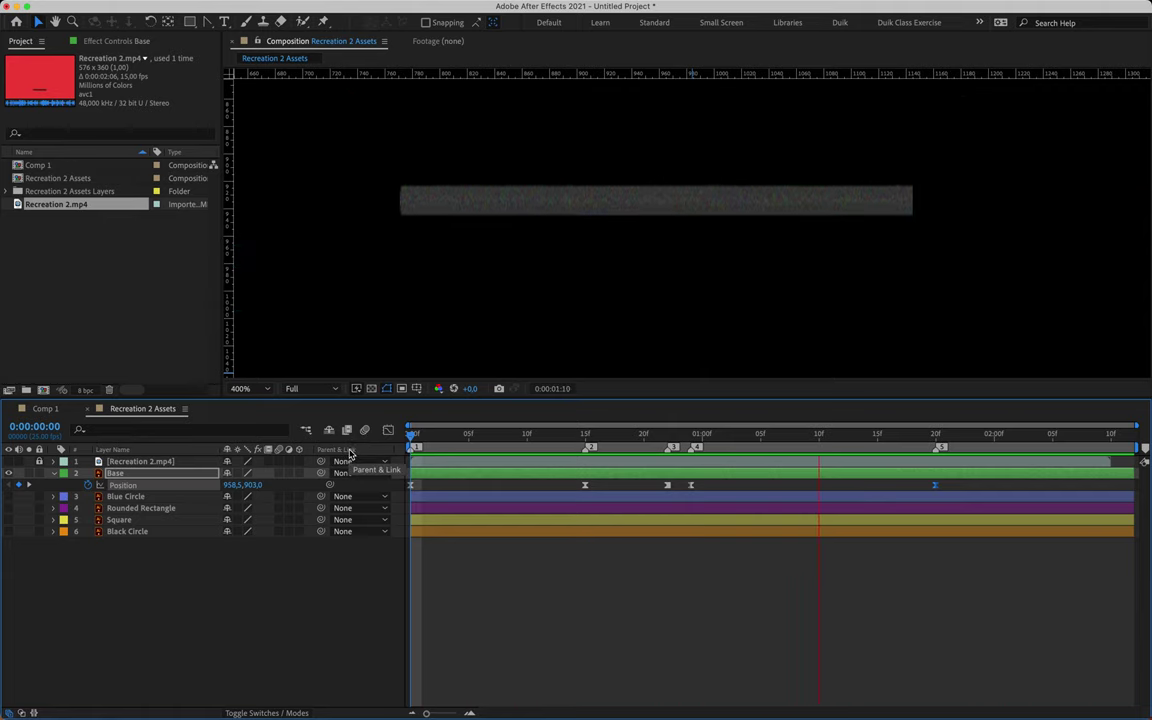
{"action": "key", "text": "space"}
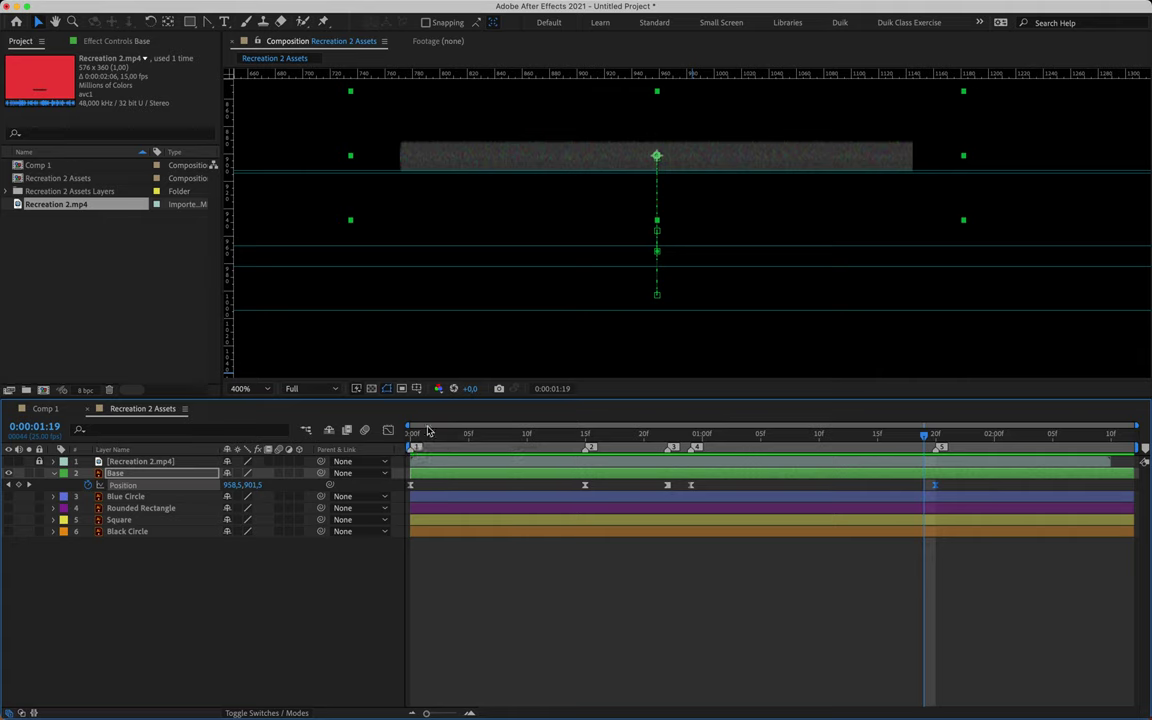
- In the speed graph, shrink the first Position keyframe's outgoing ease to almost nothing and lengthen the 0:00:00:15 keyframe's incoming ease to about half the interval
{"action": "left_click", "coordinate": [411, 486]}
{"action": "left_click", "coordinate": [388, 430]}
{"action": "key", "text": "Home"}
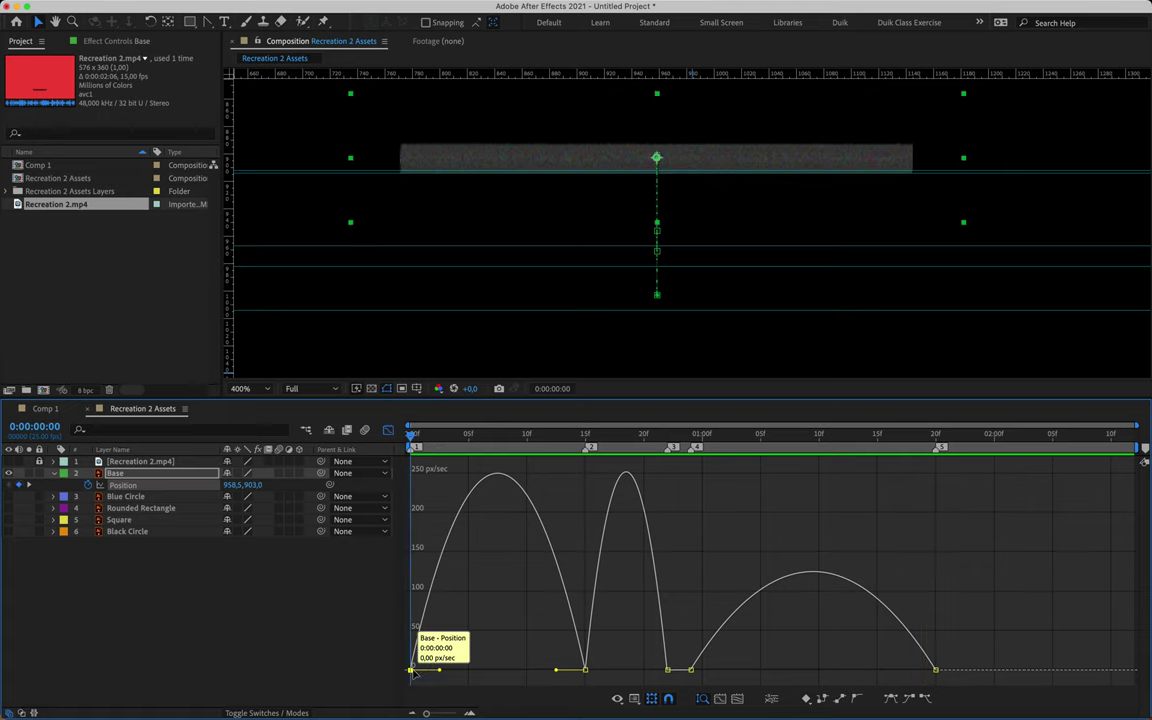
{"action": "left_click_drag", "start_coordinate": [439, 669], "coordinate": [411, 670]}
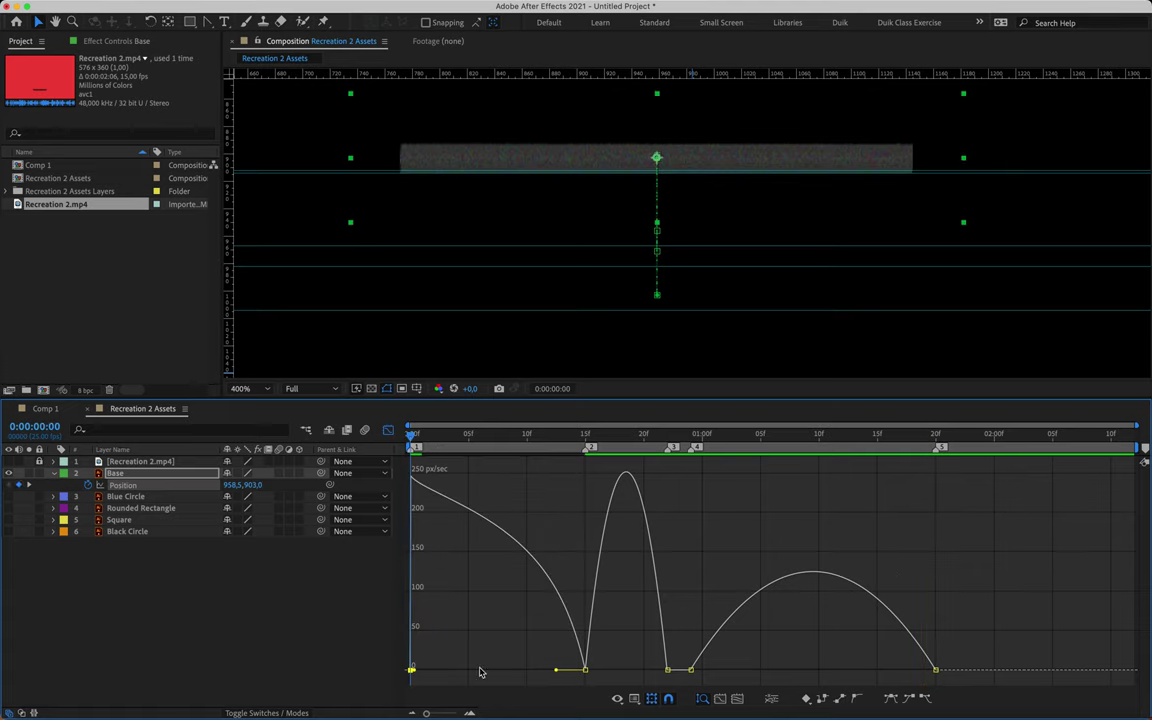
{"action": "left_click_drag", "start_coordinate": [559, 673], "coordinate": [497, 670]}
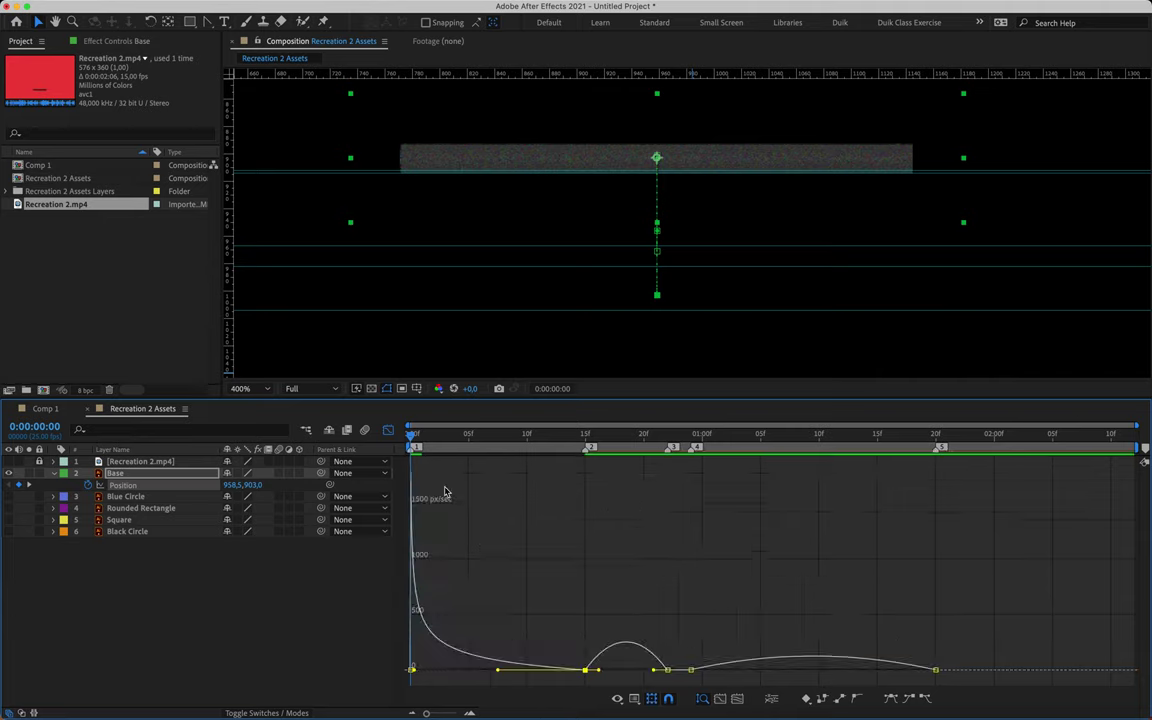
{"action": "left_click_drag", "start_coordinate": [410, 440], "coordinate": [586, 489]}
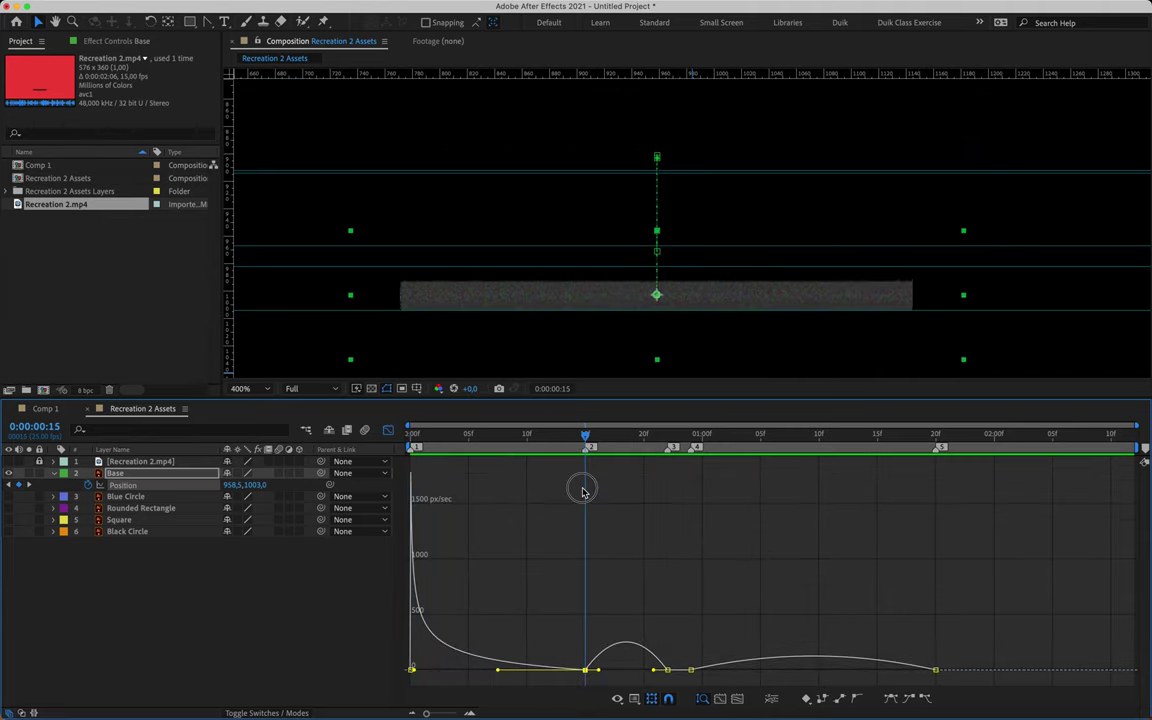
- Lengthen the 0:00:00:15 Position keyframe's outgoing ease to about half the interval and shorten the 0:00:00:22 keyframe's incoming ease to almost nothing
{"action": "left_click_drag", "start_coordinate": [598, 669], "coordinate": [648, 680]}
{"action": "left_click", "coordinate": [498, 670]}
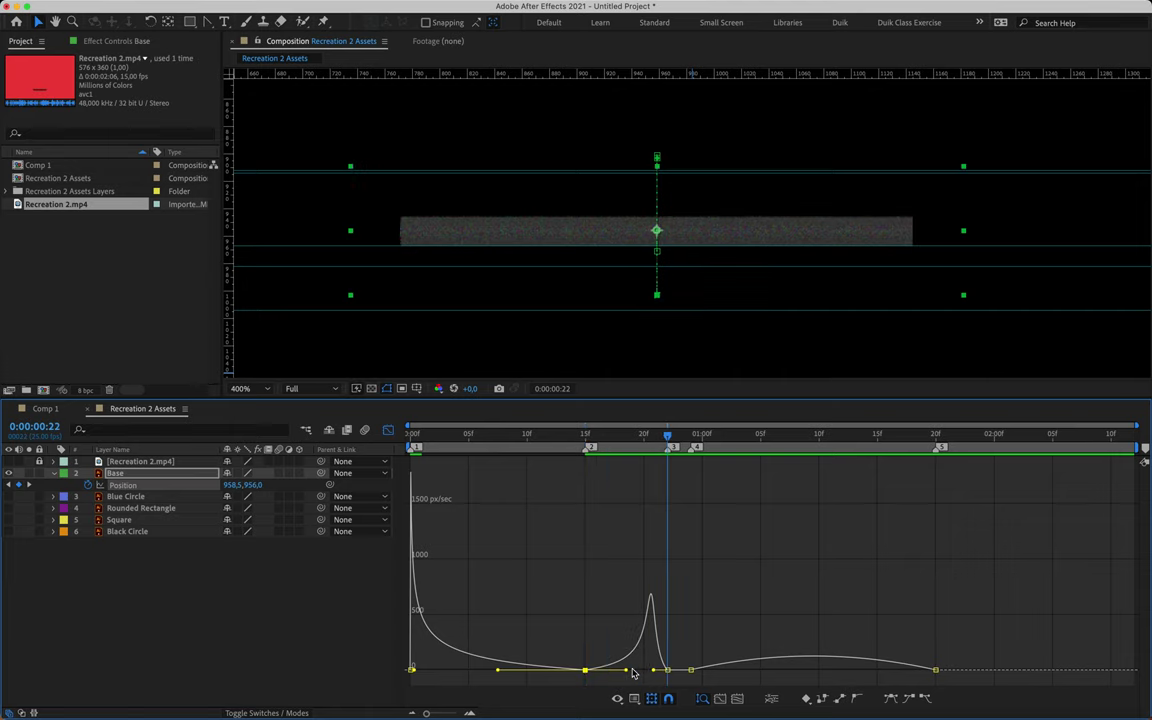
{"action": "left_click_drag", "start_coordinate": [653, 672], "coordinate": [663, 672]}
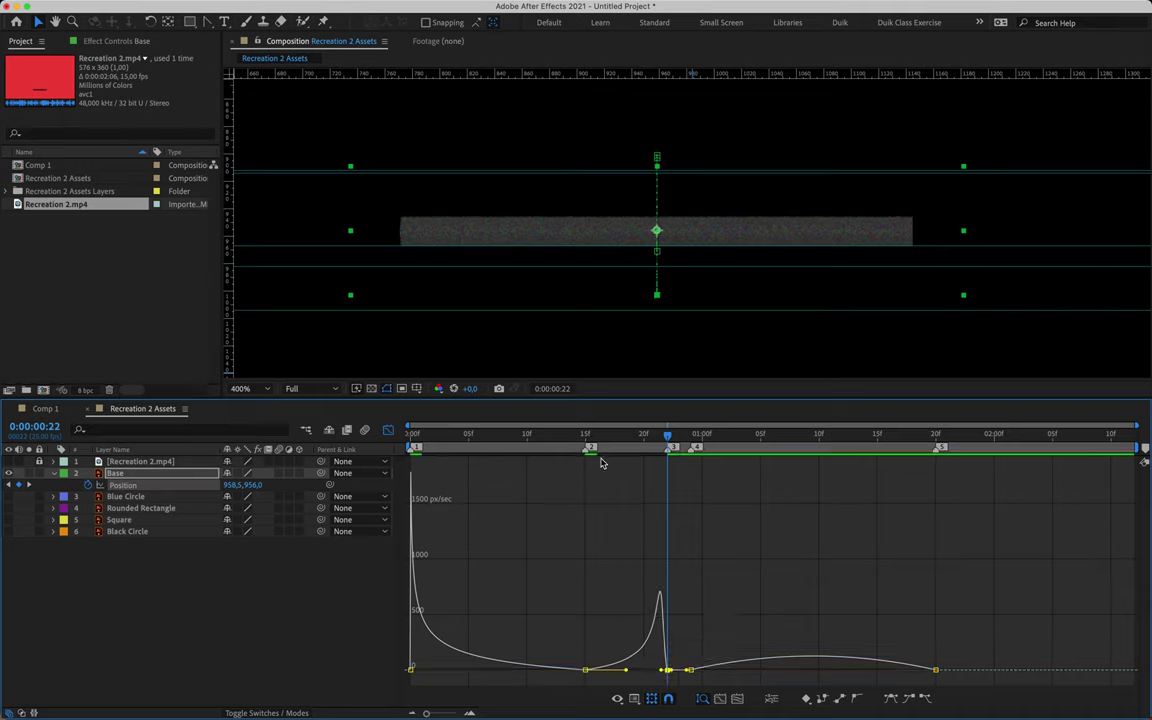
- Between 0:00:00:24 and 0:00:01:20, lengthen the outgoing and incoming Position eases to about a quarter of the interval each
{"action": "left_click", "coordinate": [540, 436]}
{"action": "left_click_drag", "start_coordinate": [540, 437], "coordinate": [691, 437]}
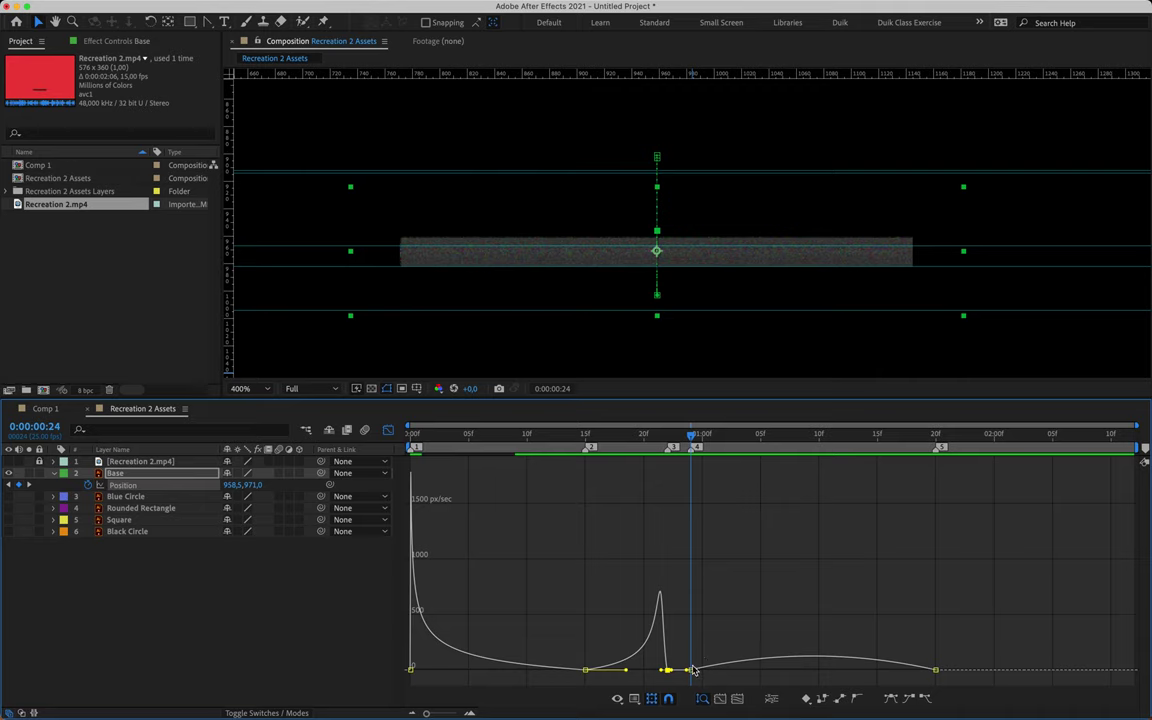
{"action": "mouse_move", "coordinate": [693, 669]}
{"action": "scroll", "coordinate": [695, 671], "scroll_direction": "up", "scroll_amount": 3}
{"action": "scroll", "coordinate": [695, 672], "scroll_direction": "left", "scroll_amount": 3}
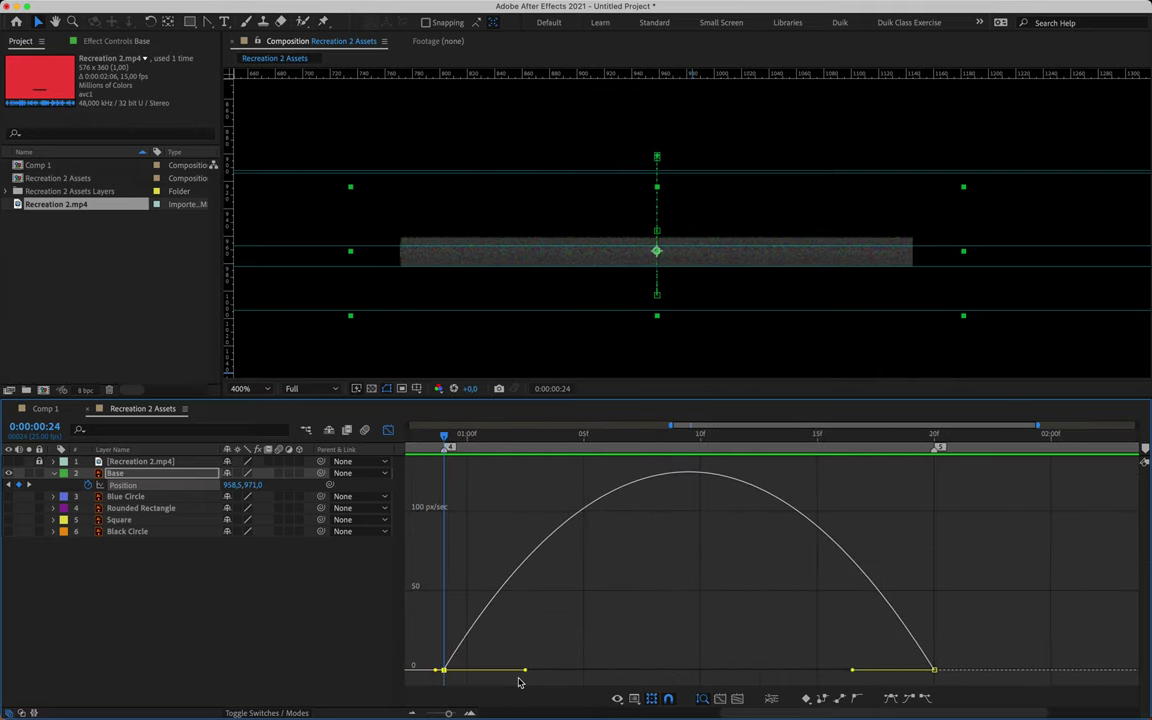
{"action": "left_click_drag", "start_coordinate": [524, 669], "coordinate": [570, 670]}
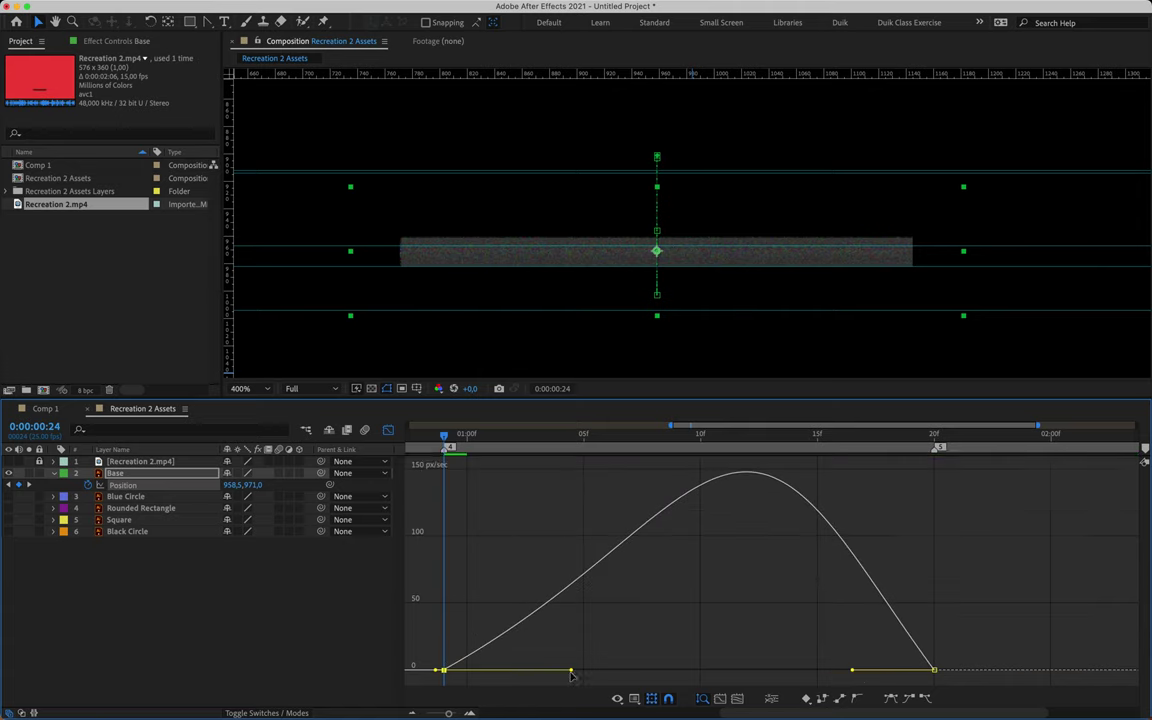
{"action": "left_click_drag", "start_coordinate": [850, 670], "coordinate": [809, 670]}
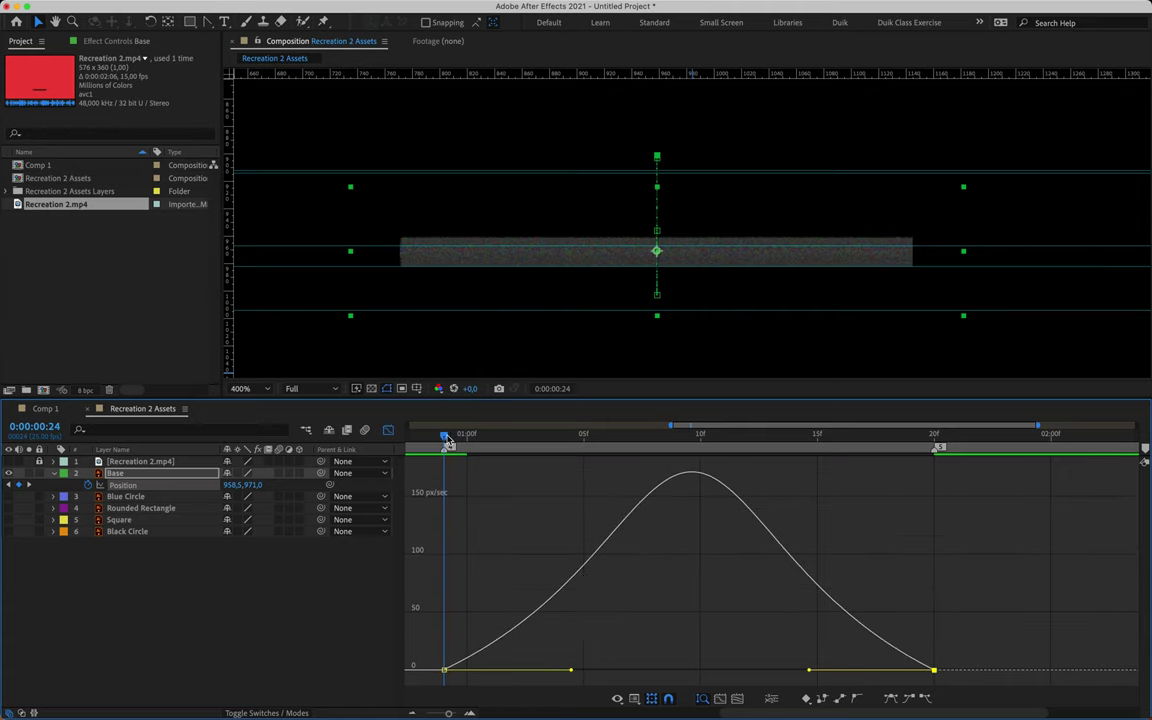
- Scrub through the base's position animation to check the reshaped easing, returning to 0:00:00:00
{"action": "left_click_drag", "start_coordinate": [448, 442], "coordinate": [545, 501]}
{"action": "key", "text": "minus"}
{"action": "key", "text": "minus"}
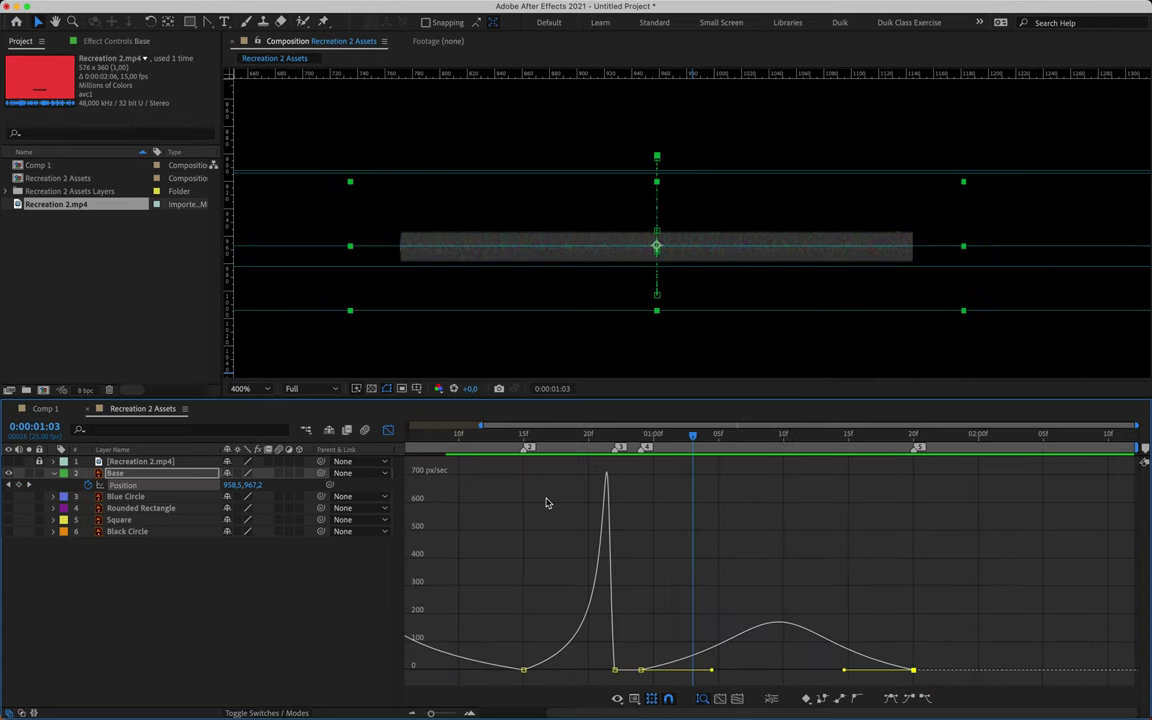
{"action": "scroll", "coordinate": [546, 502], "scroll_direction": "left", "scroll_amount": 2}
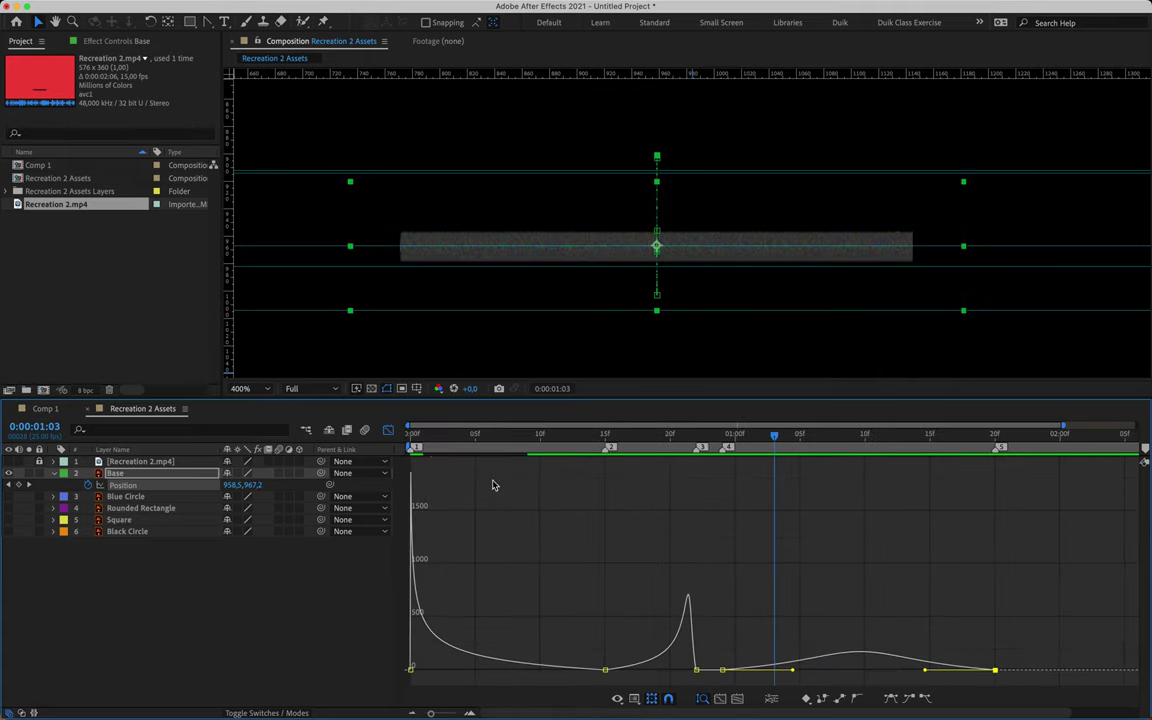
{"action": "left_click_drag", "start_coordinate": [427, 442], "coordinate": [414, 470]}
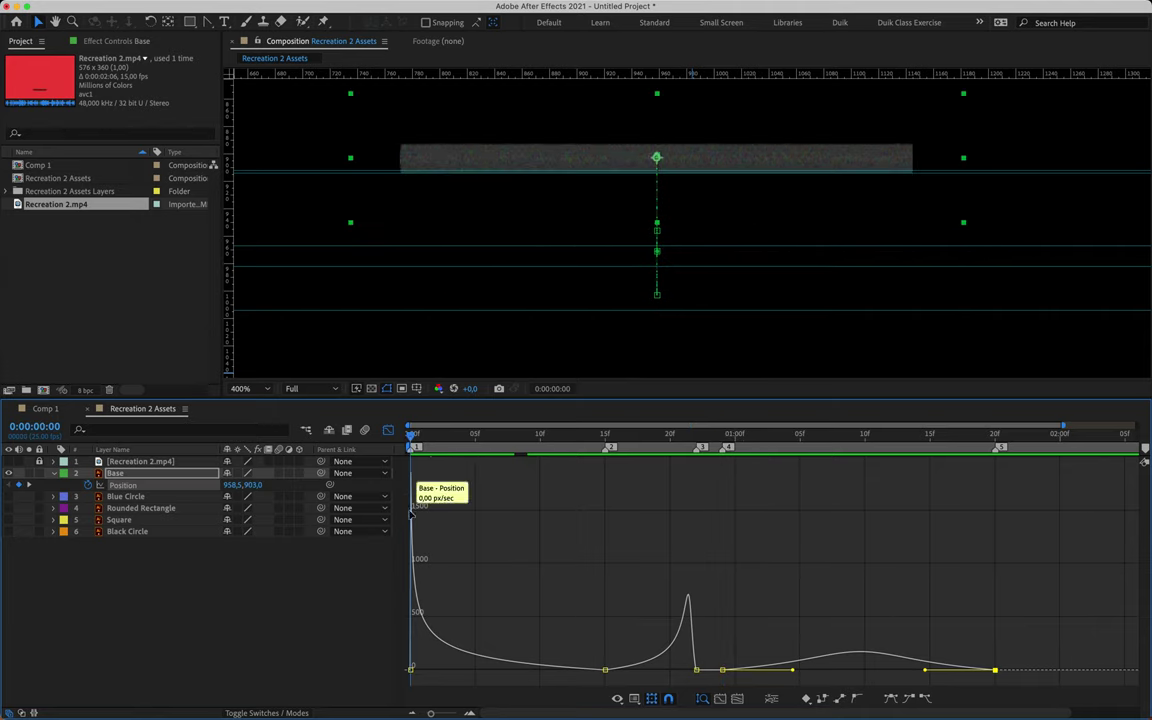
- Return from the speed graph to the layer bars, then collapse and lock the Base layer
{"action": "left_click", "coordinate": [388, 431]}
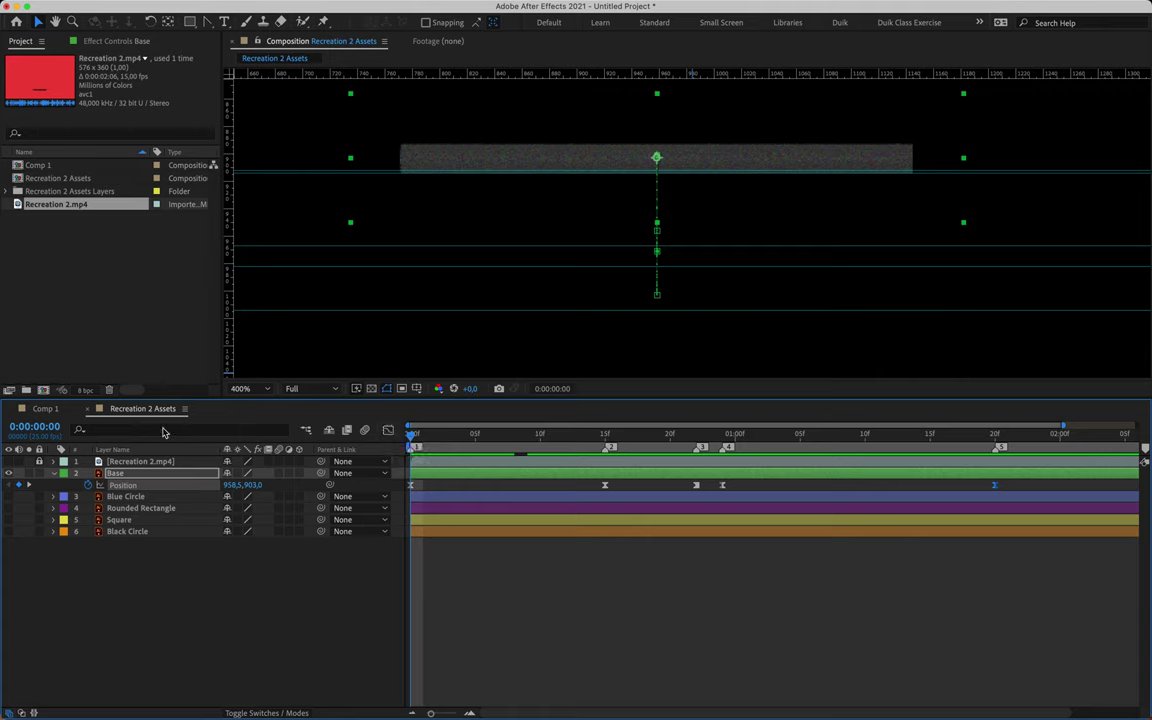
{"action": "left_click", "coordinate": [133, 475]}
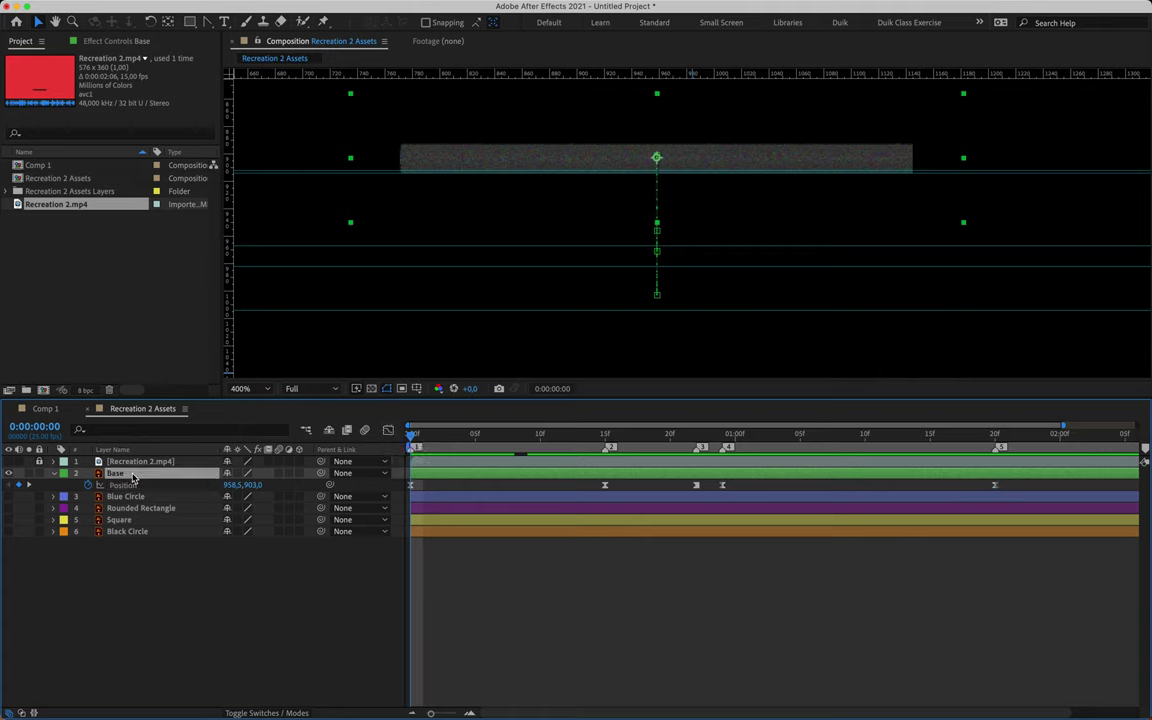
{"action": "left_click", "coordinate": [53, 474]}
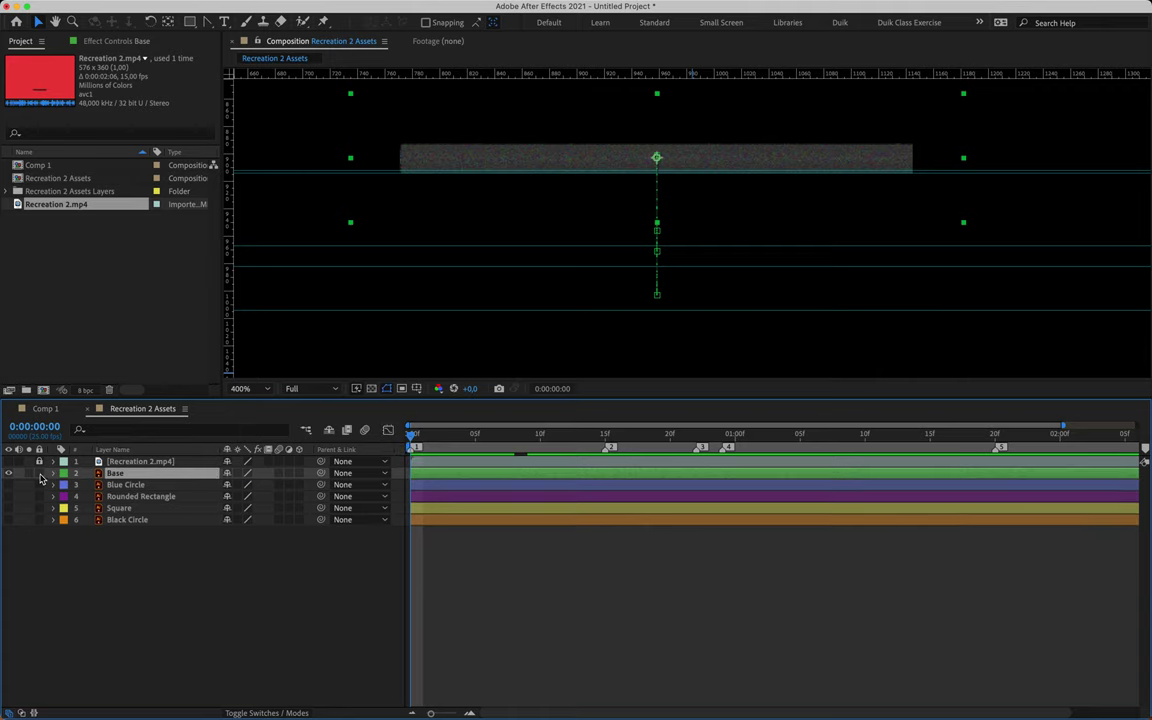
- Clear all guides from the composition and delete all of its markers
{"action": "left_click", "coordinate": [514, 347]}
{"action": "key", "text": "comma"}
{"action": "mouse_move", "coordinate": [534, 8]}
{"action": "left_click", "coordinate": [376, 8]}
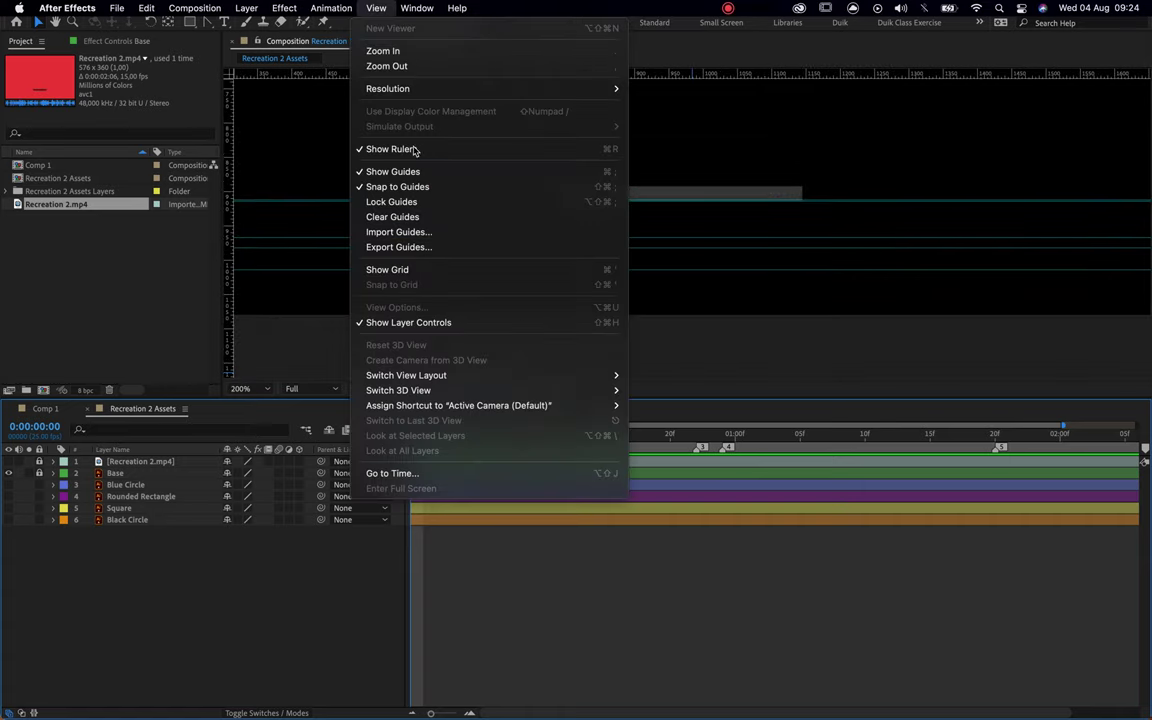
{"action": "left_click", "coordinate": [395, 217]}
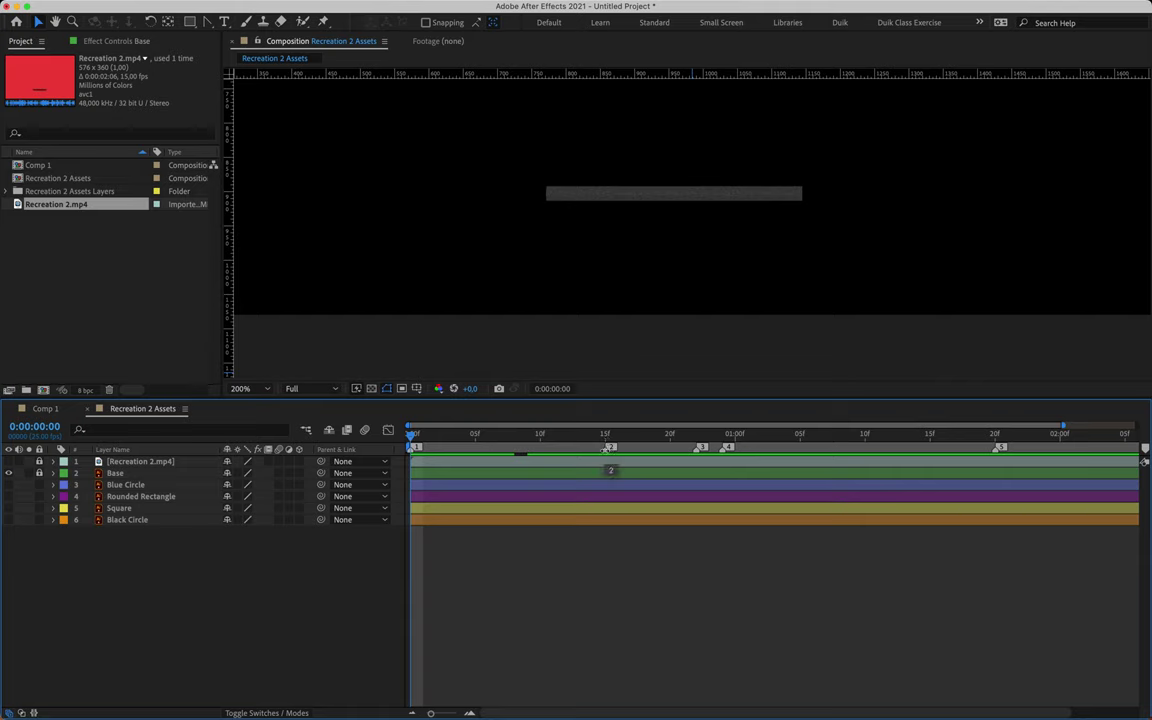
{"action": "right_click", "coordinate": [606, 451]}
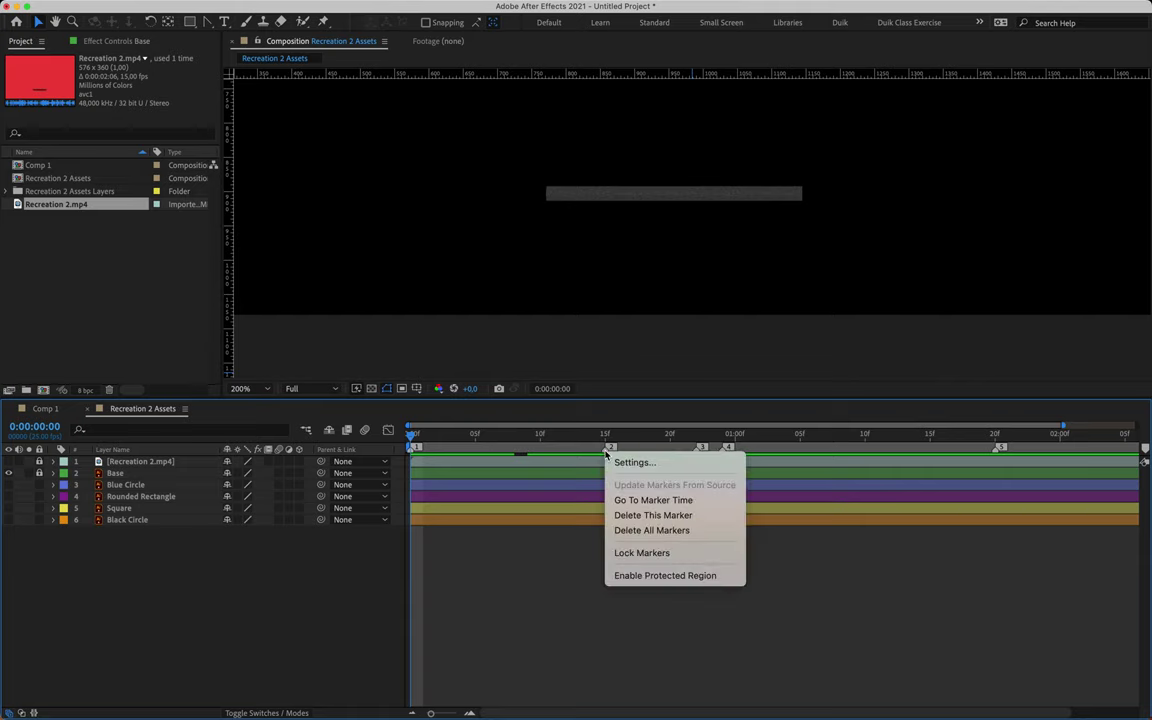
{"action": "left_click", "coordinate": [651, 531]}
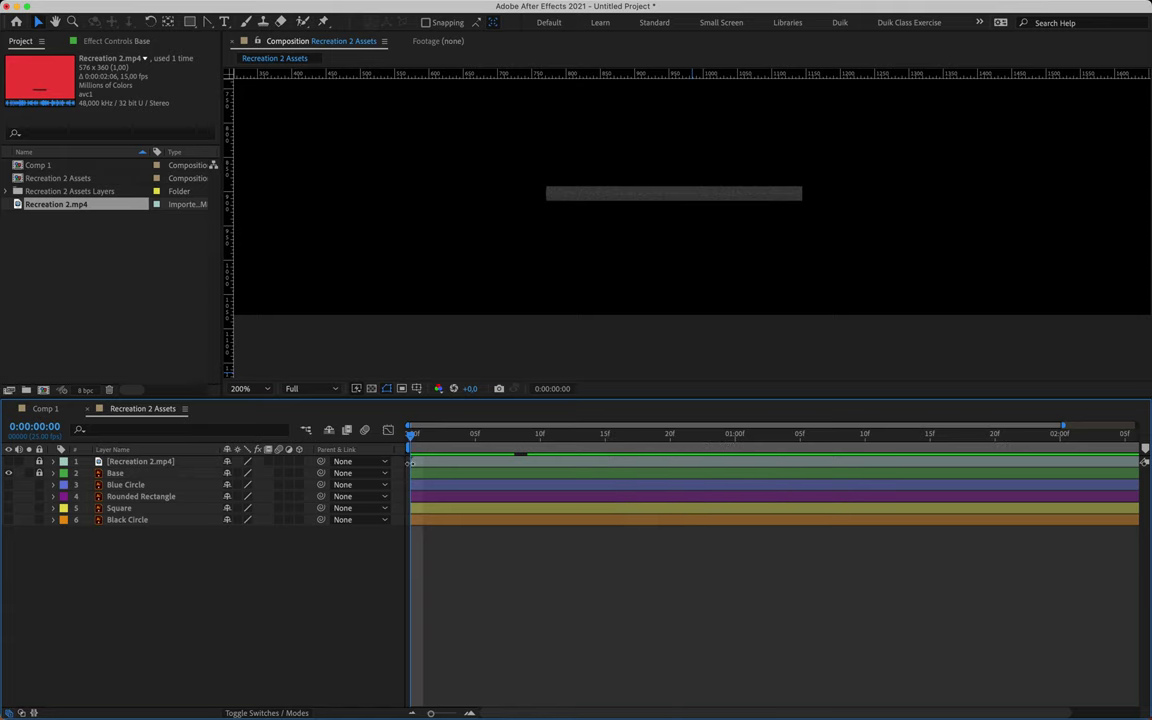
- Make the Blue Circle layer visible and show the Recreation 2.mp4 reference at 0:00:00:10
{"action": "left_click", "coordinate": [8, 484]}
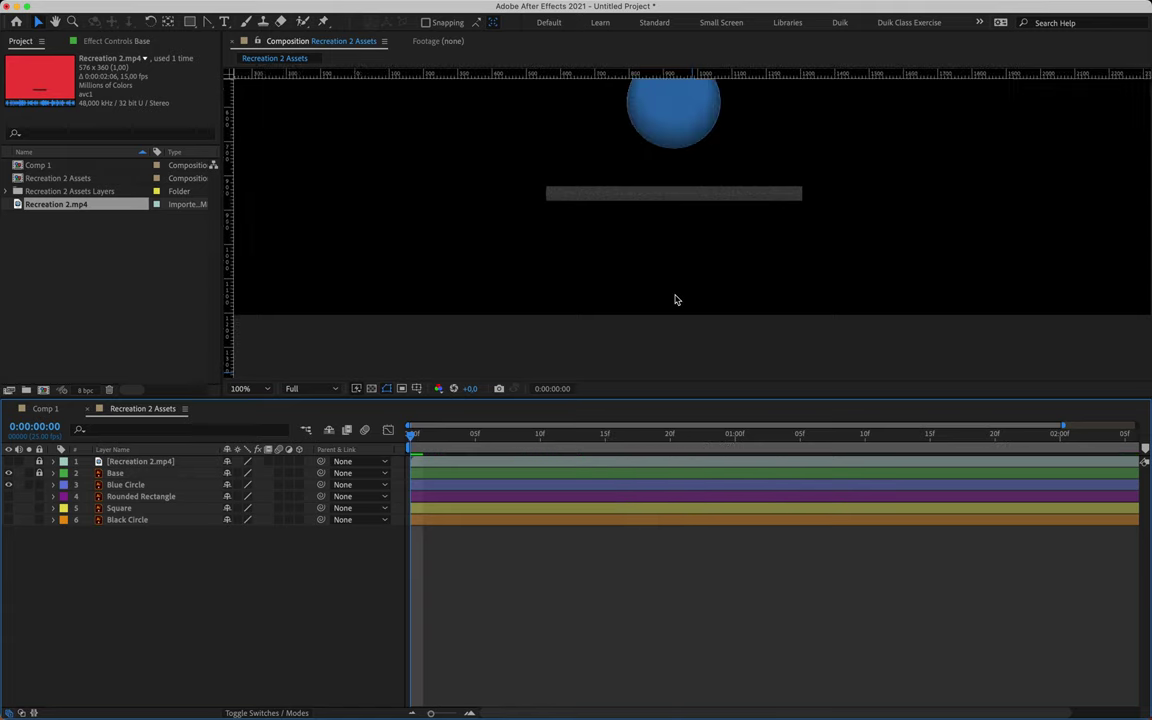
{"action": "key", "text": "comma"}
{"action": "key", "text": "space"}
{"action": "left_click_drag", "start_coordinate": [715, 275], "coordinate": [633, 333]}
{"action": "left_click", "coordinate": [540, 436]}
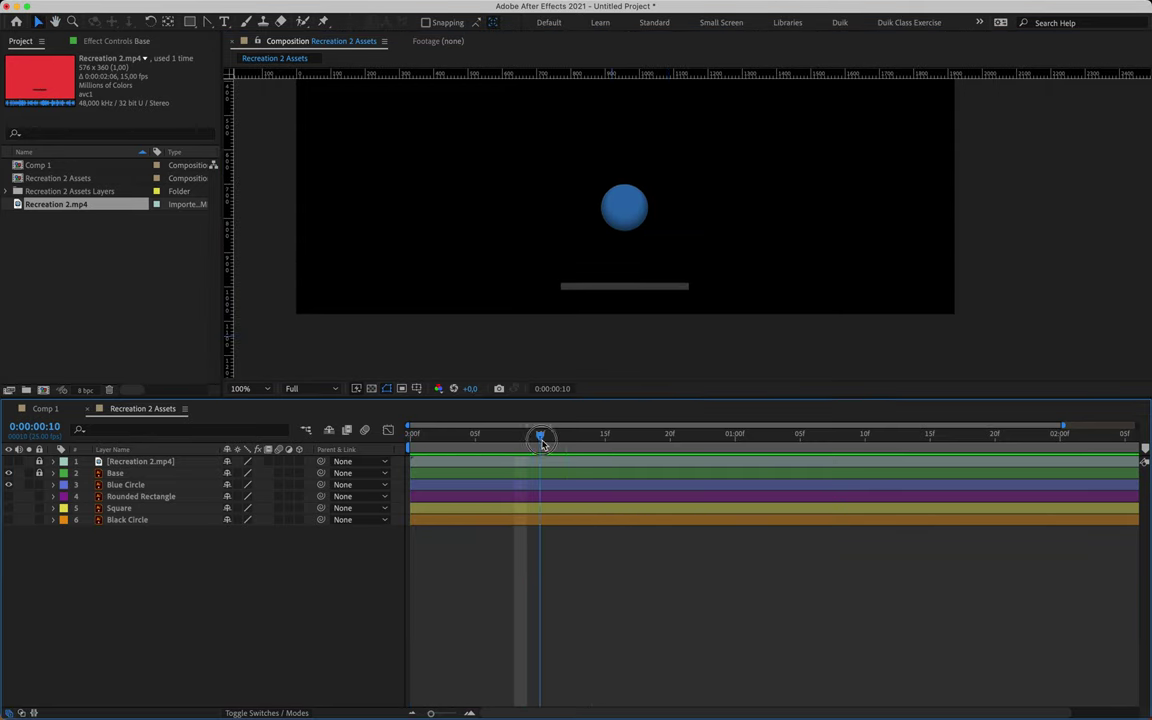
{"action": "left_click", "coordinate": [9, 472]}
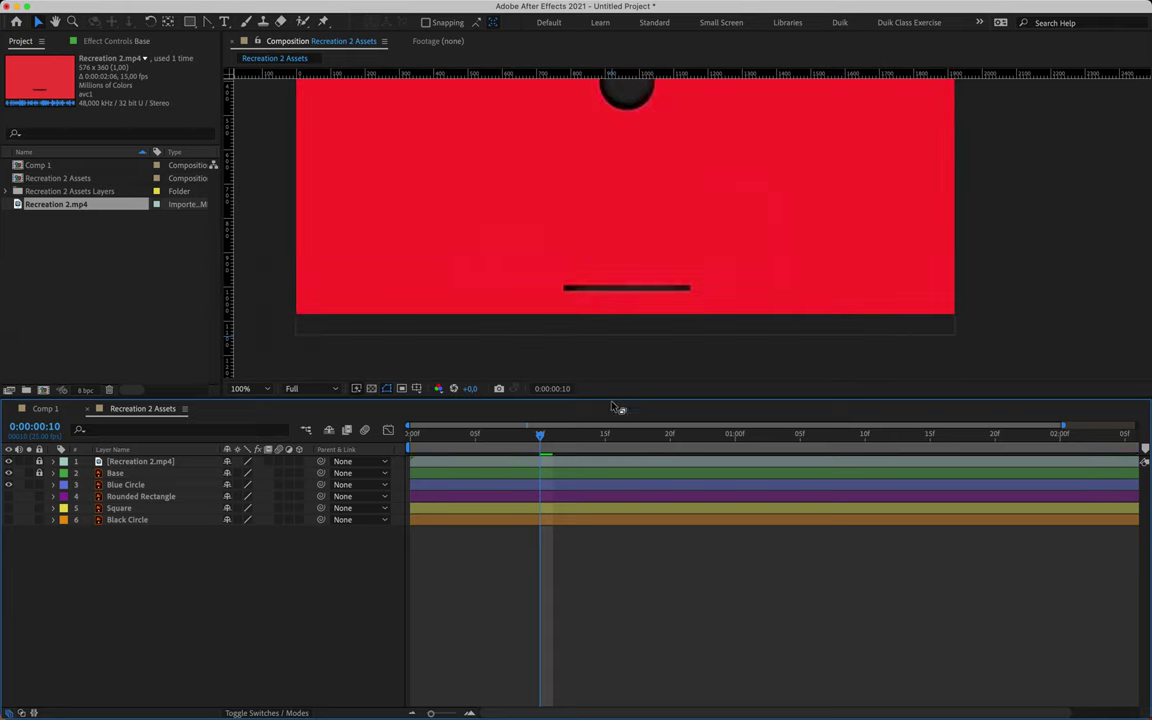
- Add composition marker 1 at 0:00:00:24, the reference frame just before the blue circle appears
{"action": "left_click_drag", "start_coordinate": [540, 436], "coordinate": [735, 453]}
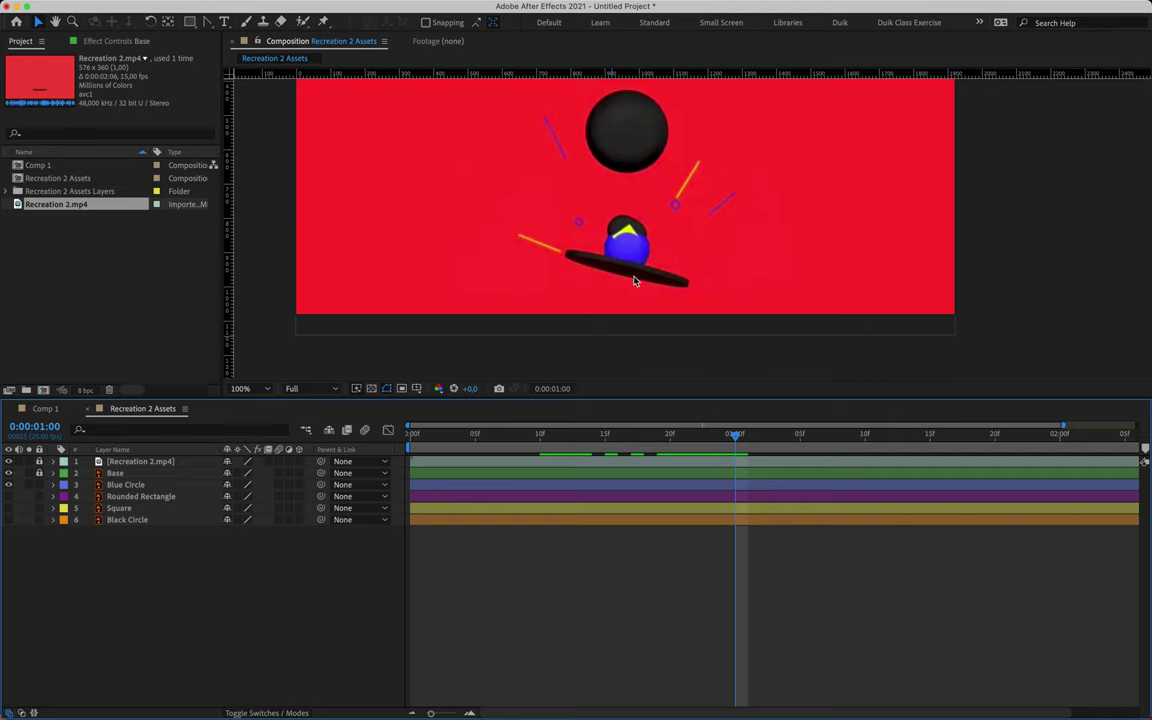
{"action": "key", "text": "Page_Up"}
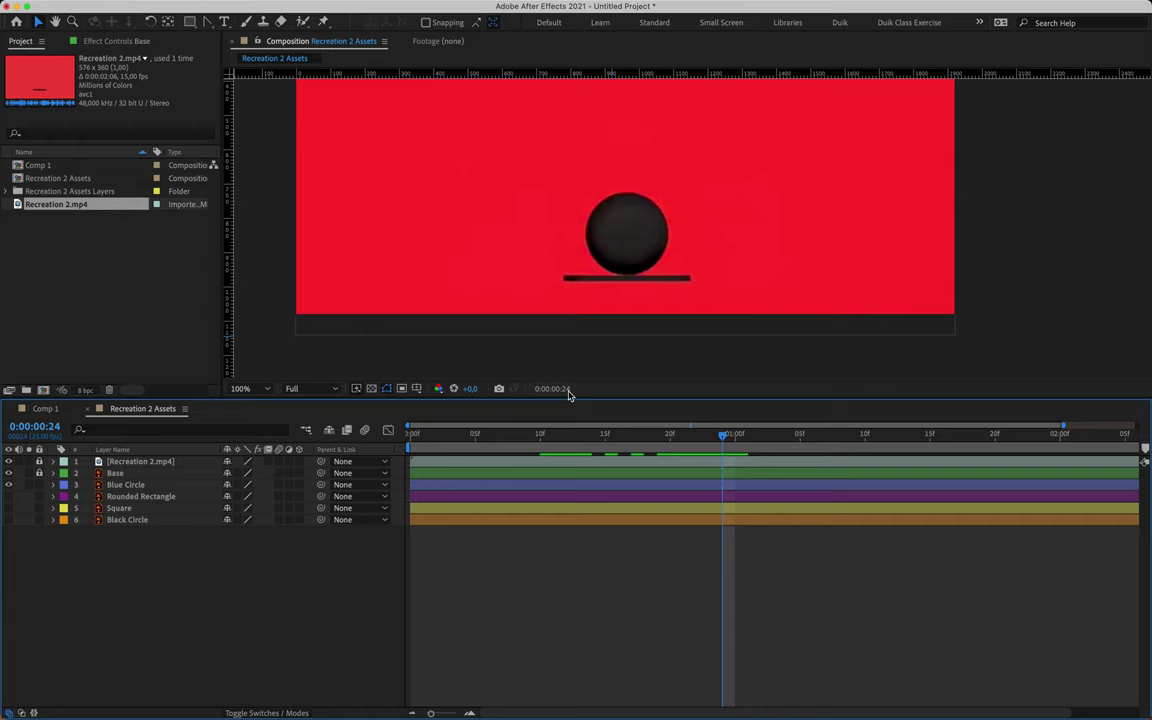
{"action": "key", "text": "shift+1"}
- At 0:00:01:07, place a horizontal guide at the lower edge of the reference's blue circle and add a composition marker
{"action": "key", "text": "space"}
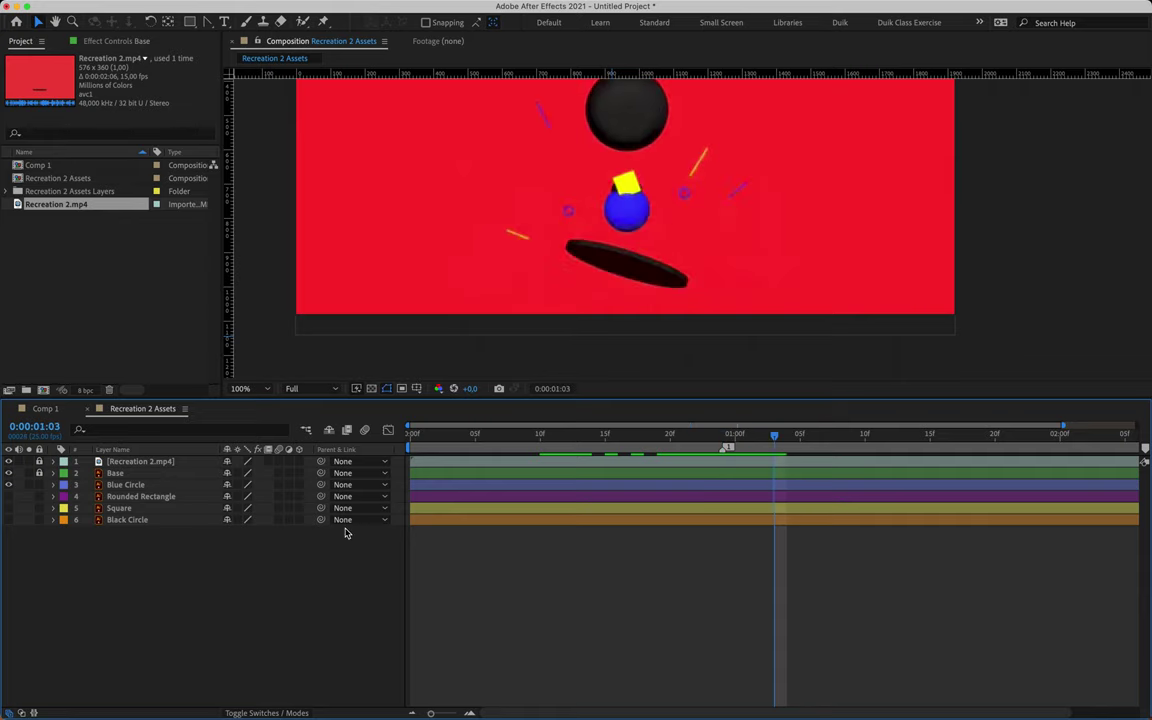
{"action": "key", "text": "period"}
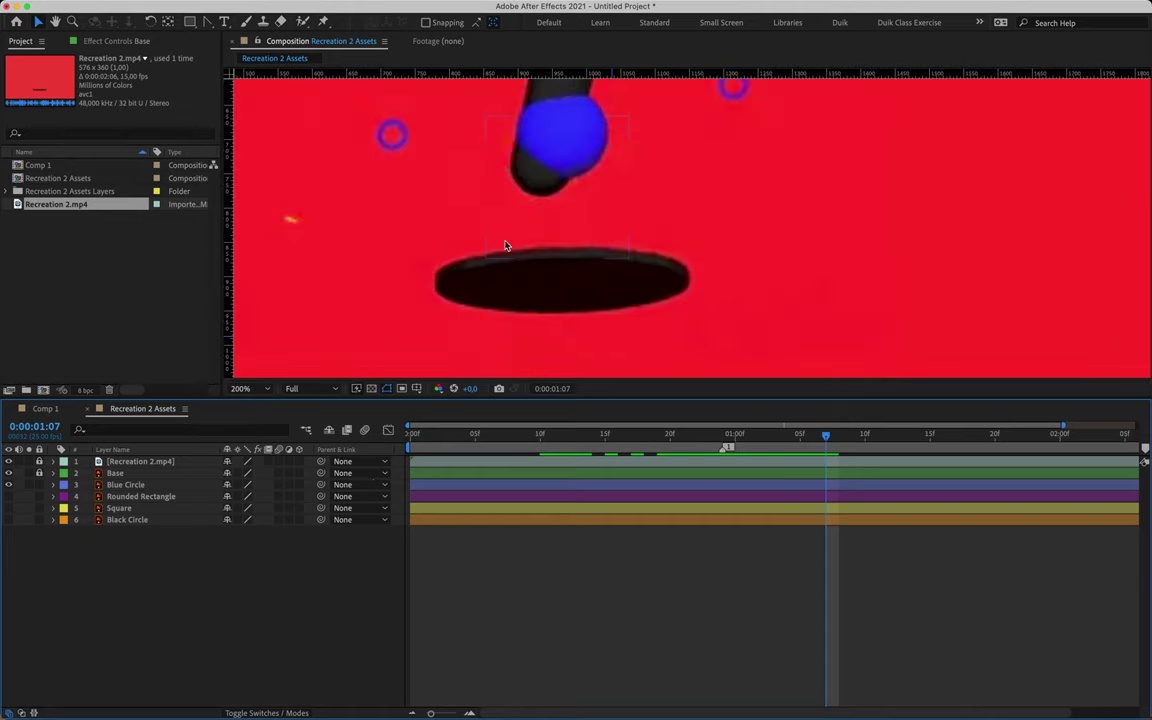
{"action": "left_click_drag", "start_coordinate": [514, 226], "coordinate": [571, 334]}
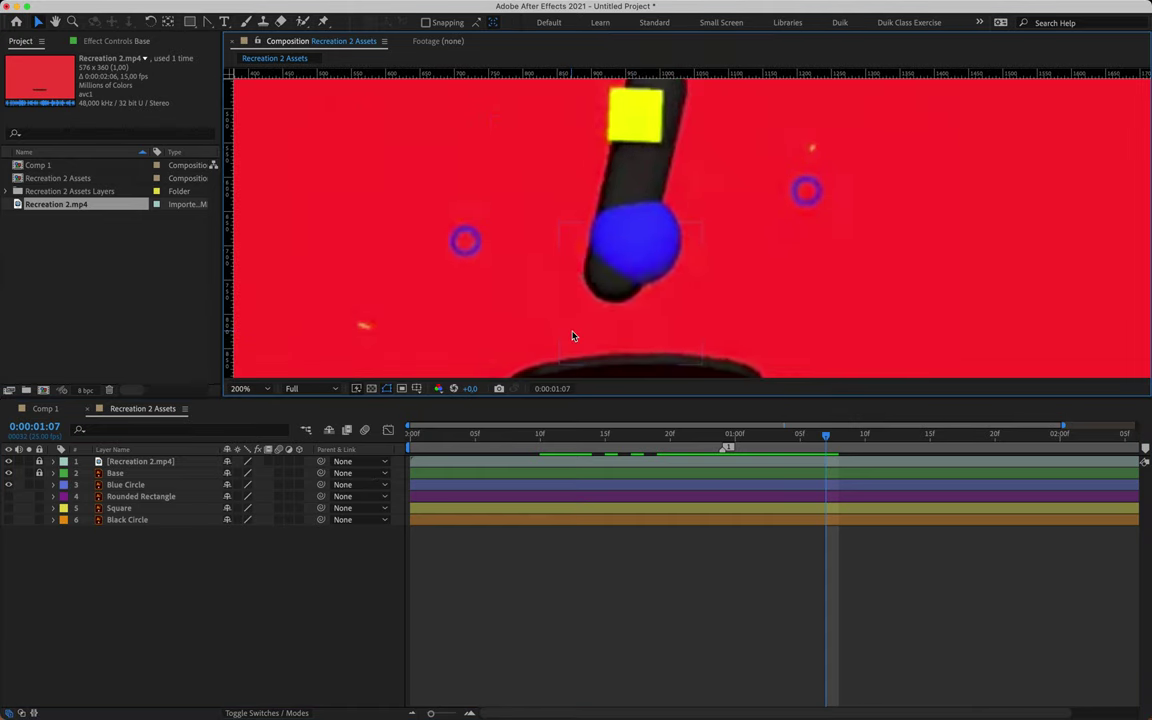
{"action": "key", "text": "space"}
{"action": "key", "text": "Page_Up"}
{"action": "key", "text": "Page_Up"}
{"action": "key", "text": "Page_Up"}
{"action": "key", "text": "Page_Down"}
{"action": "key", "text": "Page_Down"}
{"action": "key", "text": "Page_Down"}
{"action": "key", "text": "Page_Up"}
{"action": "key", "text": "Page_Down"}
{"action": "left_click_drag", "start_coordinate": [612, 73], "coordinate": [665, 285]}
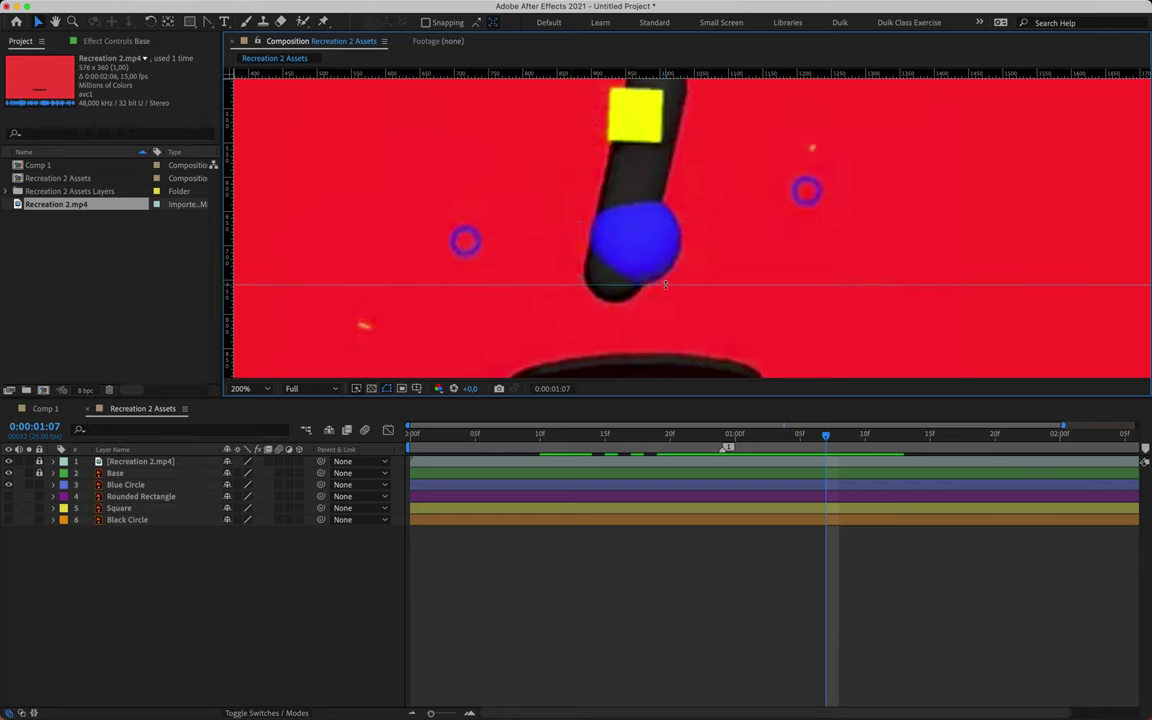
{"action": "left_click_drag", "start_coordinate": [1133, 447], "coordinate": [830, 447]}
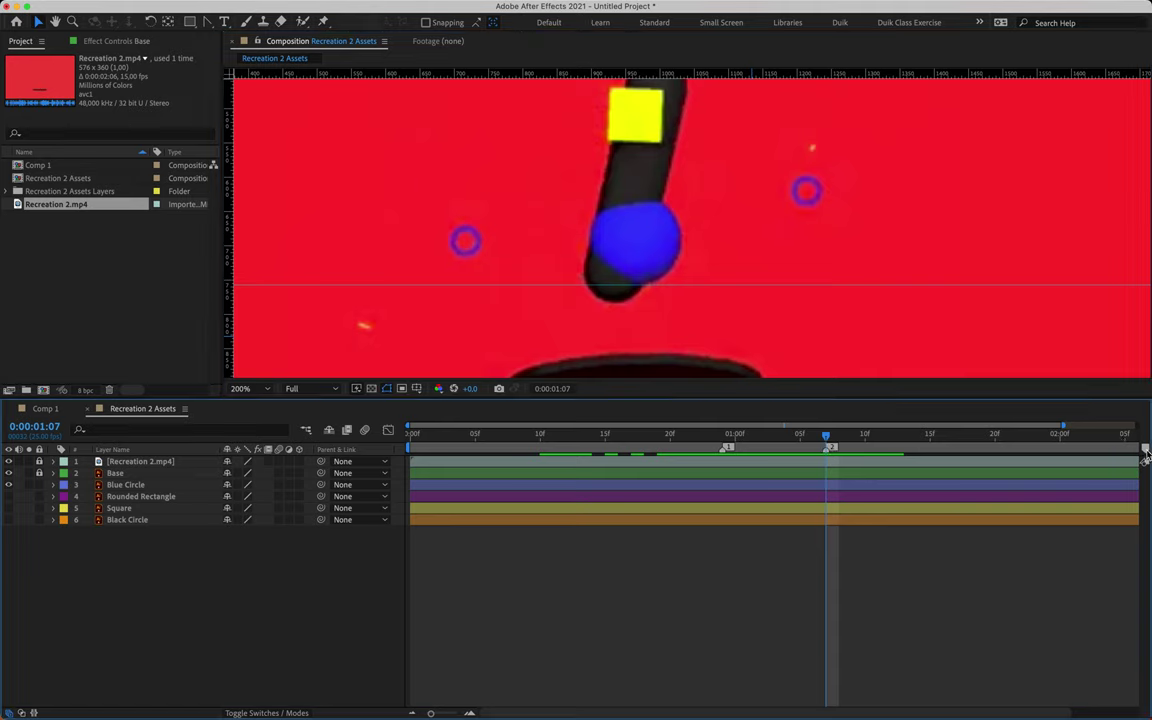
- Add a composition marker at 0:00:01:09, the frame before the blue circle begins to drop
{"action": "key", "text": "Page_Down"}
{"action": "key", "text": "Page_Down"}
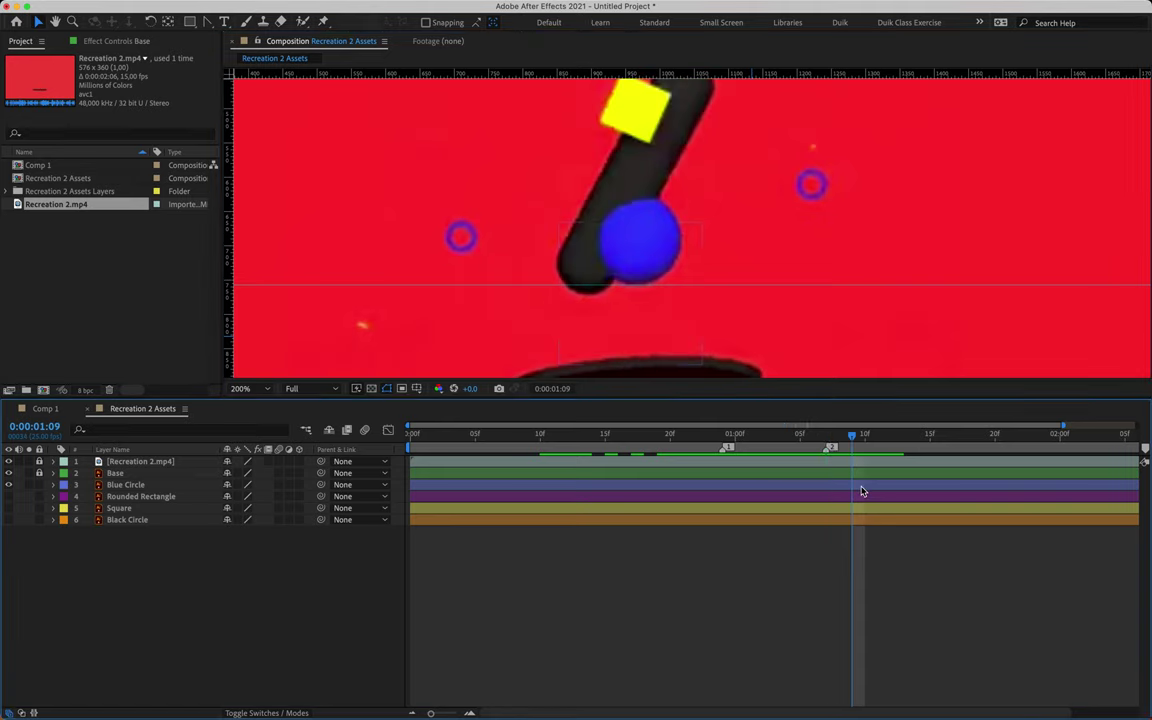
{"action": "key", "text": "Page_Down"}
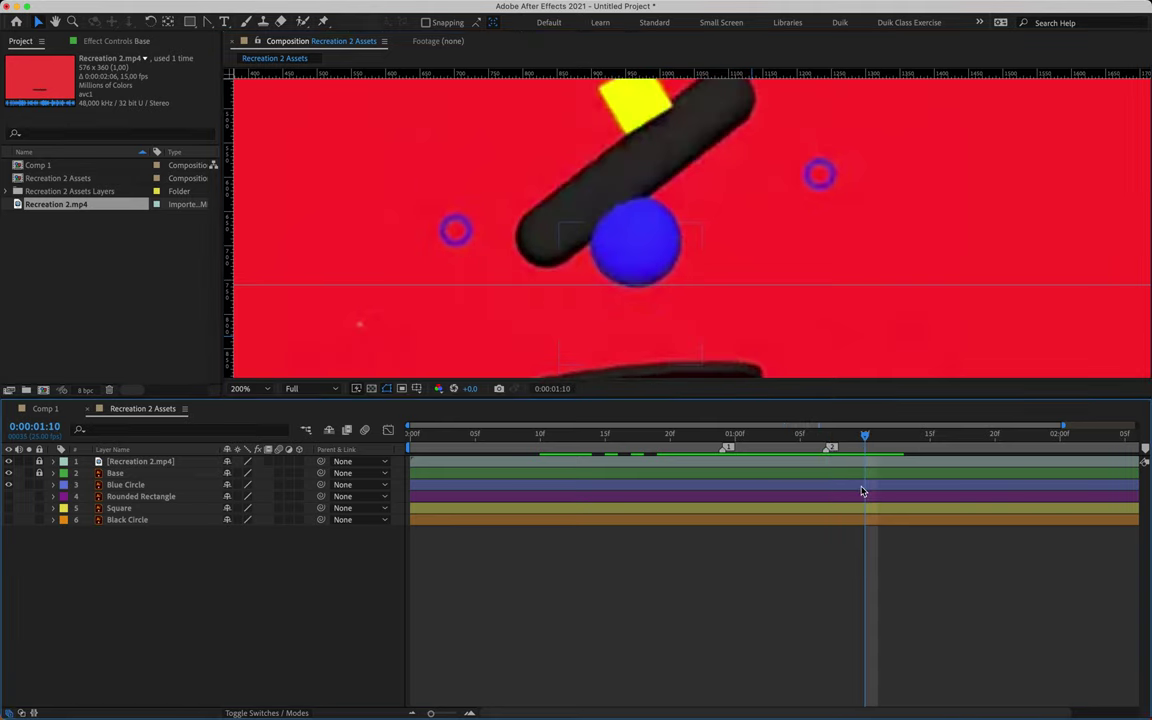
{"action": "key", "text": "Page_Up"}
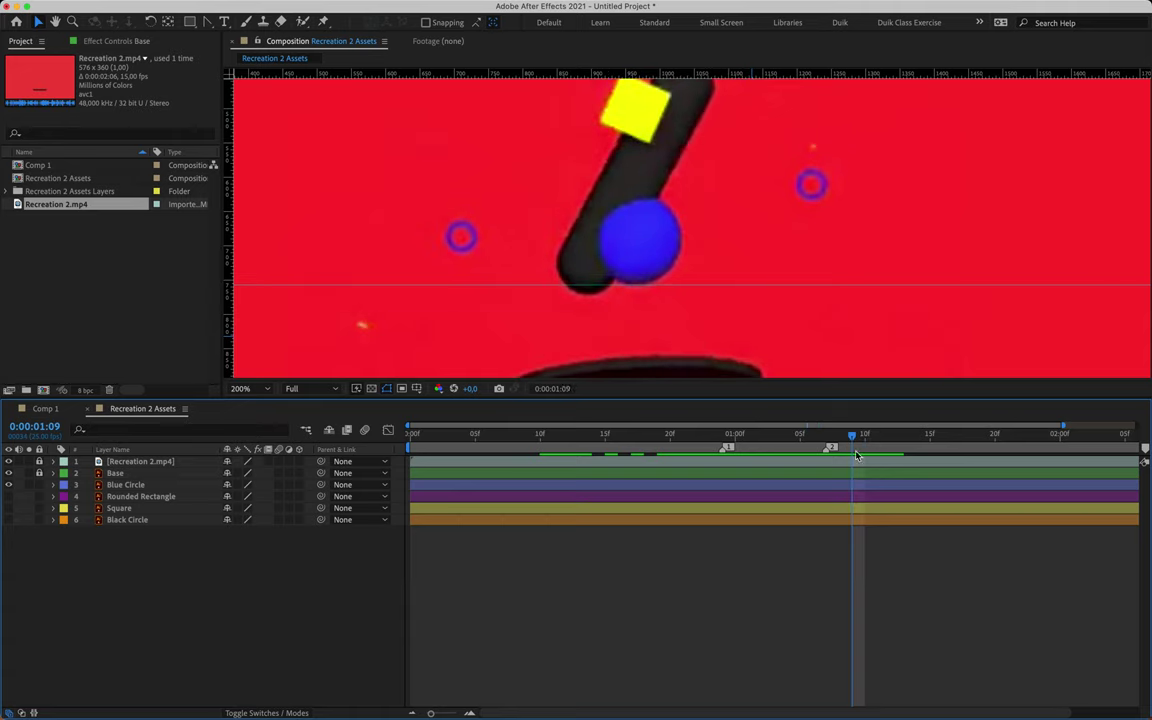
{"action": "left_click", "coordinate": [1145, 452]}
- Add a composition marker at 0:00:01:15, where the blue circle lands on the base
{"action": "key", "text": "space"}
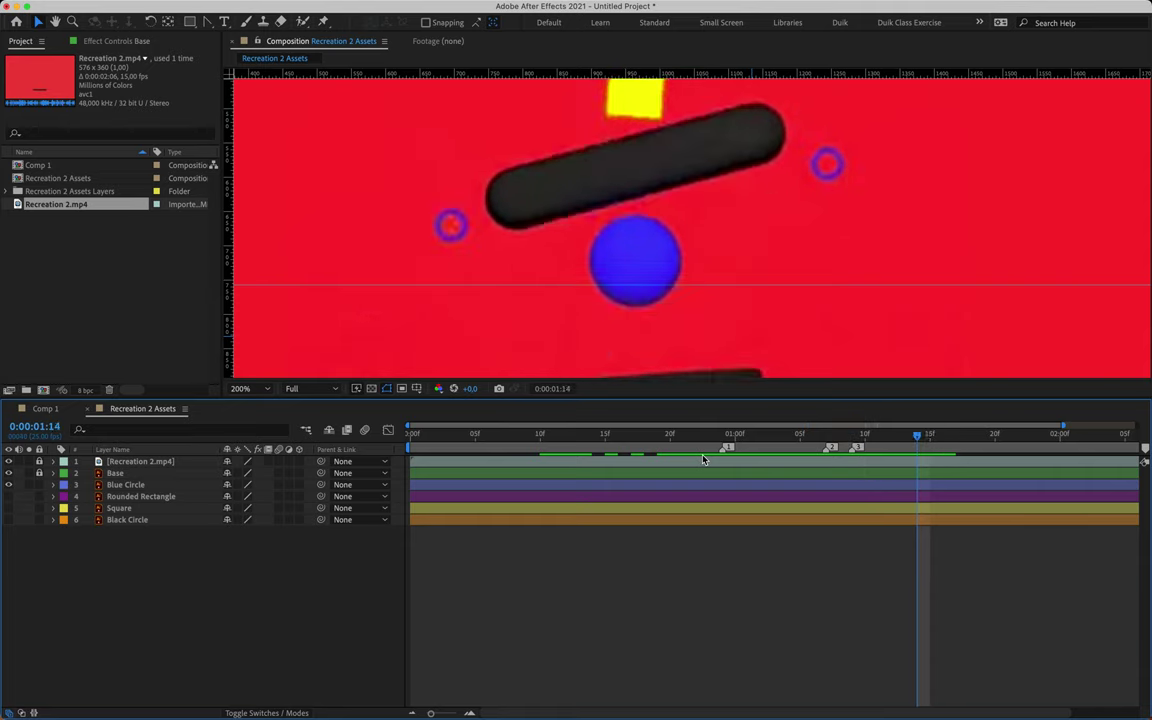
{"action": "key", "text": "h"}
{"action": "left_click_drag", "start_coordinate": [675, 311], "coordinate": [677, 193]}
{"action": "key", "text": "v"}
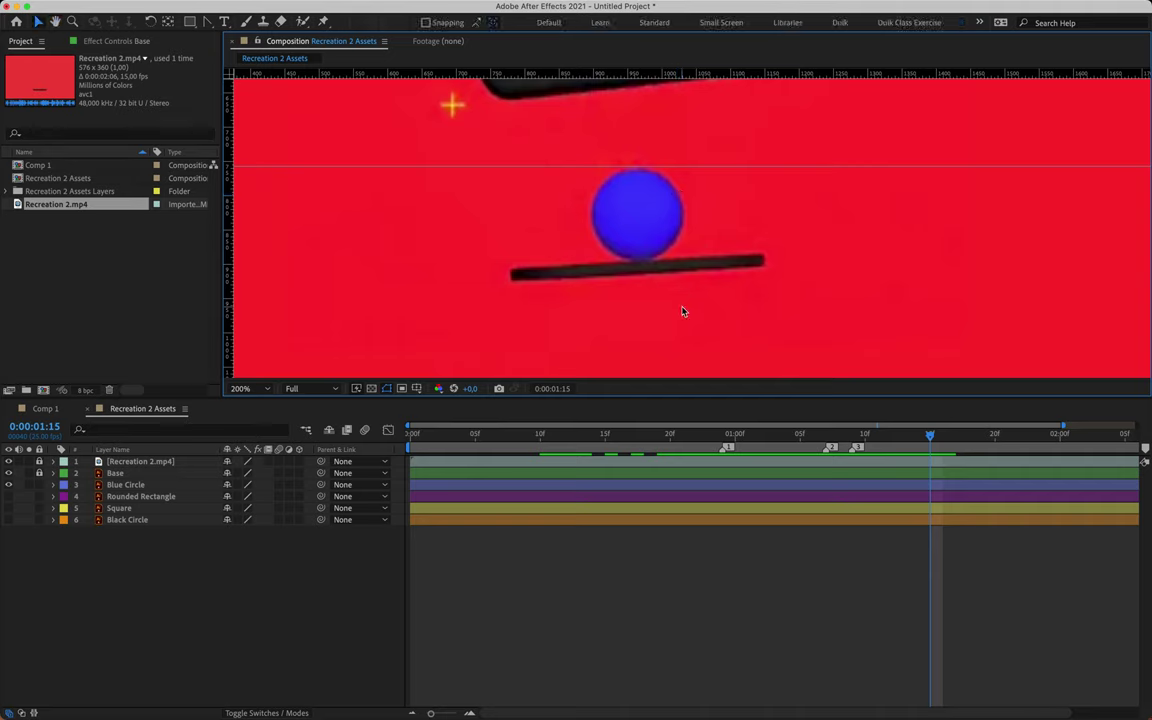
{"action": "left_click", "coordinate": [1146, 450]}
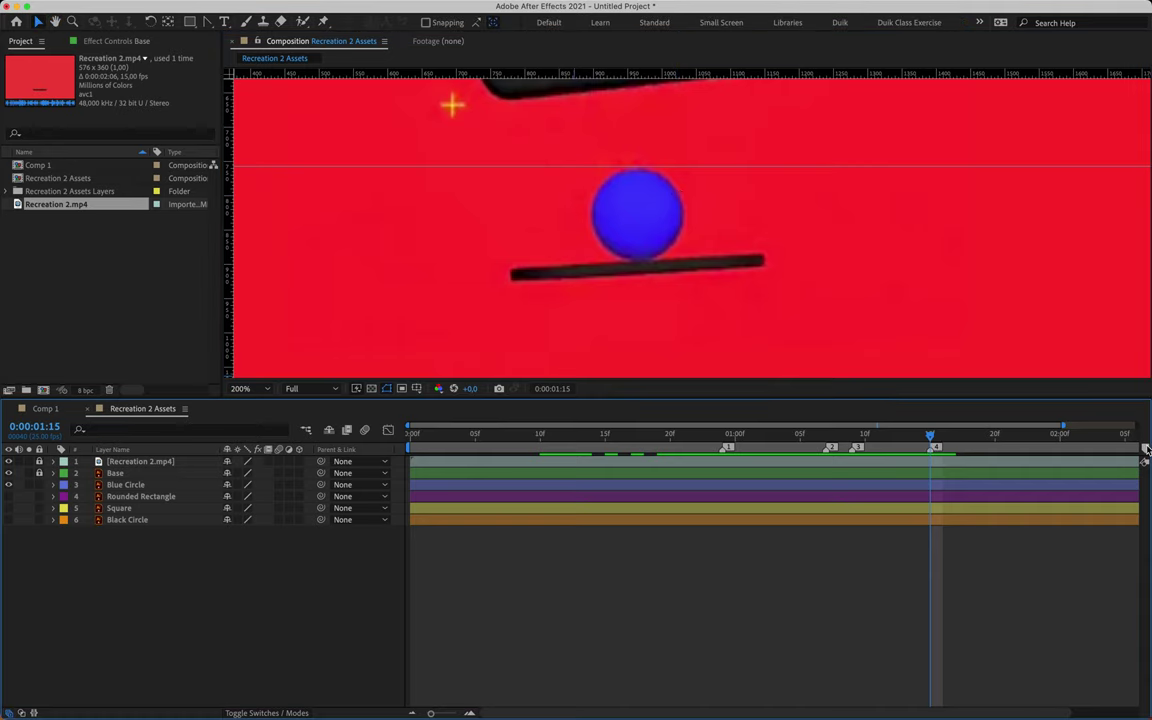
- At 0:00:01:17, add a composition marker and place a horizontal guide at the blue circle's lower edge above the base
{"action": "left_click", "coordinate": [956, 433]}
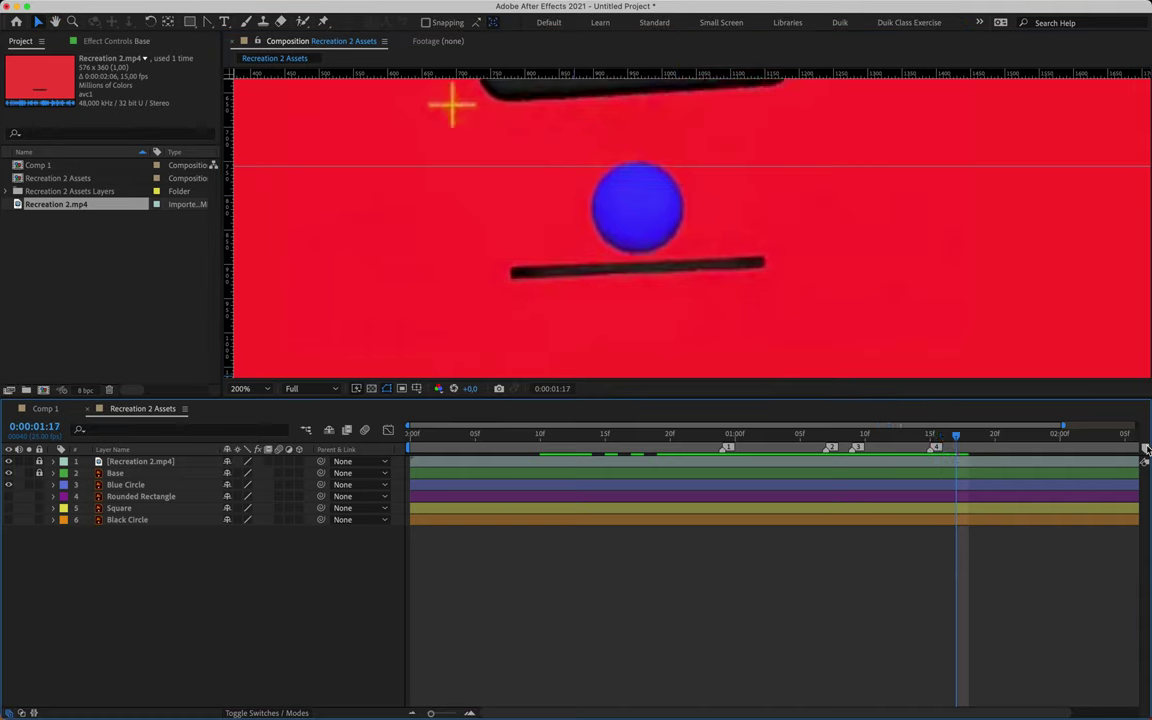
{"action": "left_click", "coordinate": [1146, 452]}
{"action": "left_click_drag", "start_coordinate": [670, 74], "coordinate": [668, 253]}
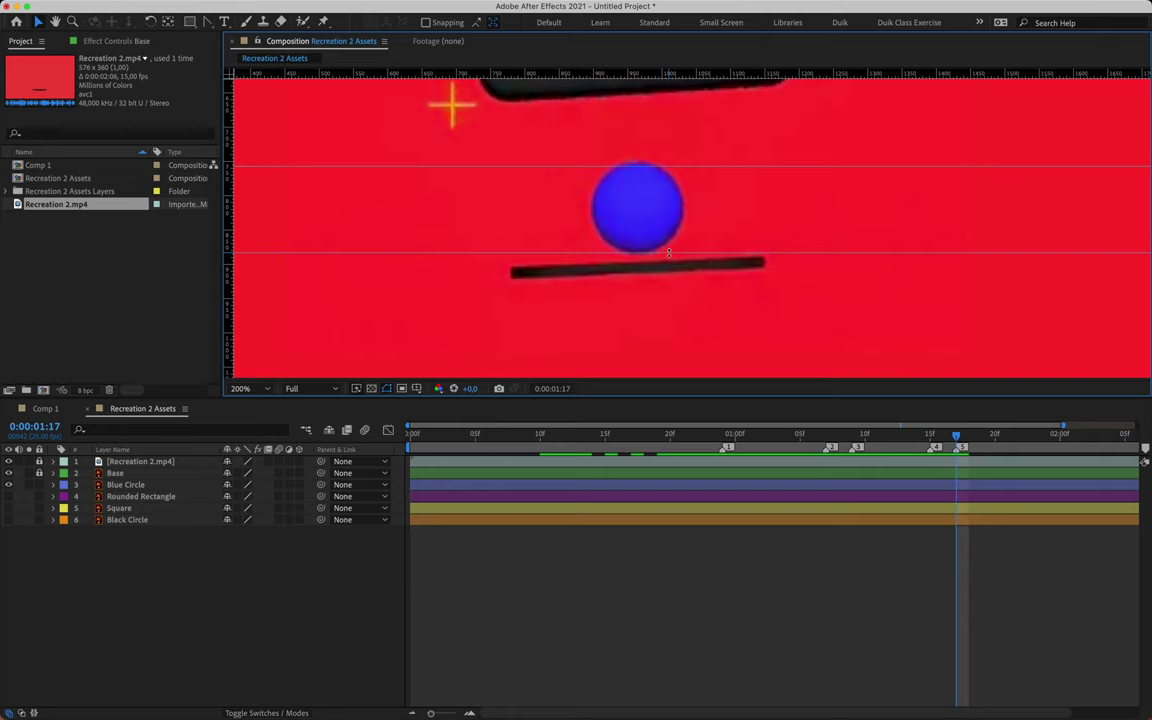
- Add composition markers at 0:00:01:19 and 0:00:01:20 for the blue circle's final drop onto the base
{"action": "key", "text": "Page_Down"}
{"action": "key", "text": "Page_Down"}
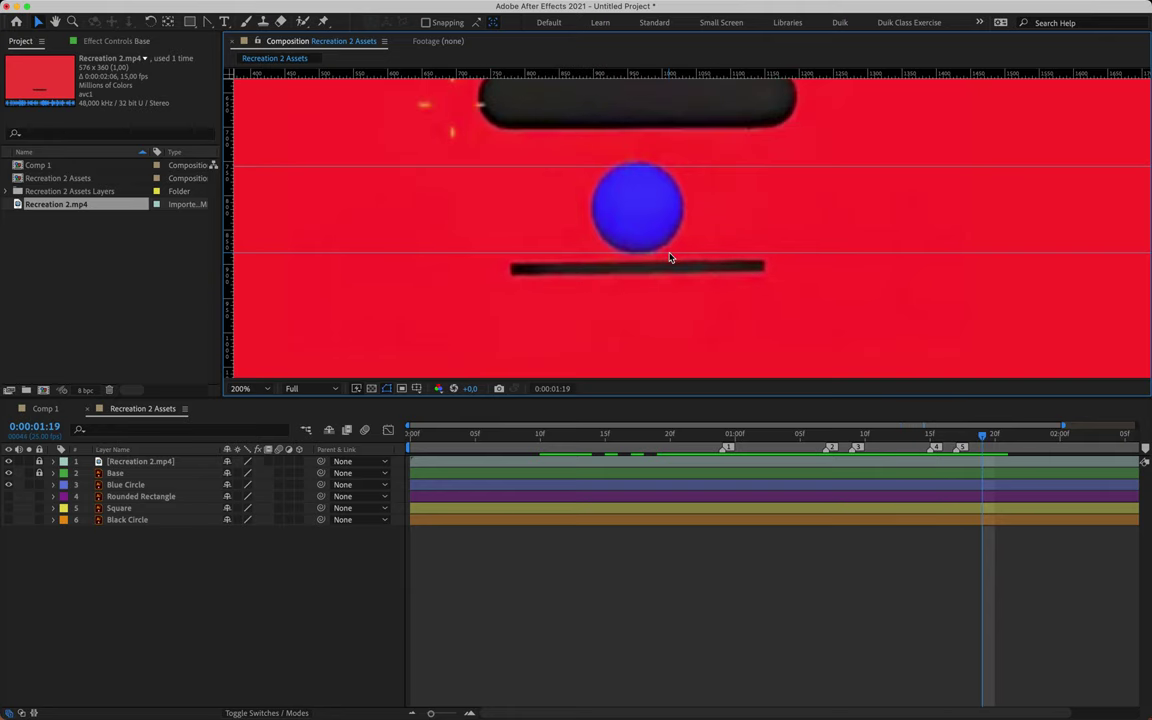
{"action": "left_click", "coordinate": [1146, 448]}
{"action": "key", "text": "Page_Down"}
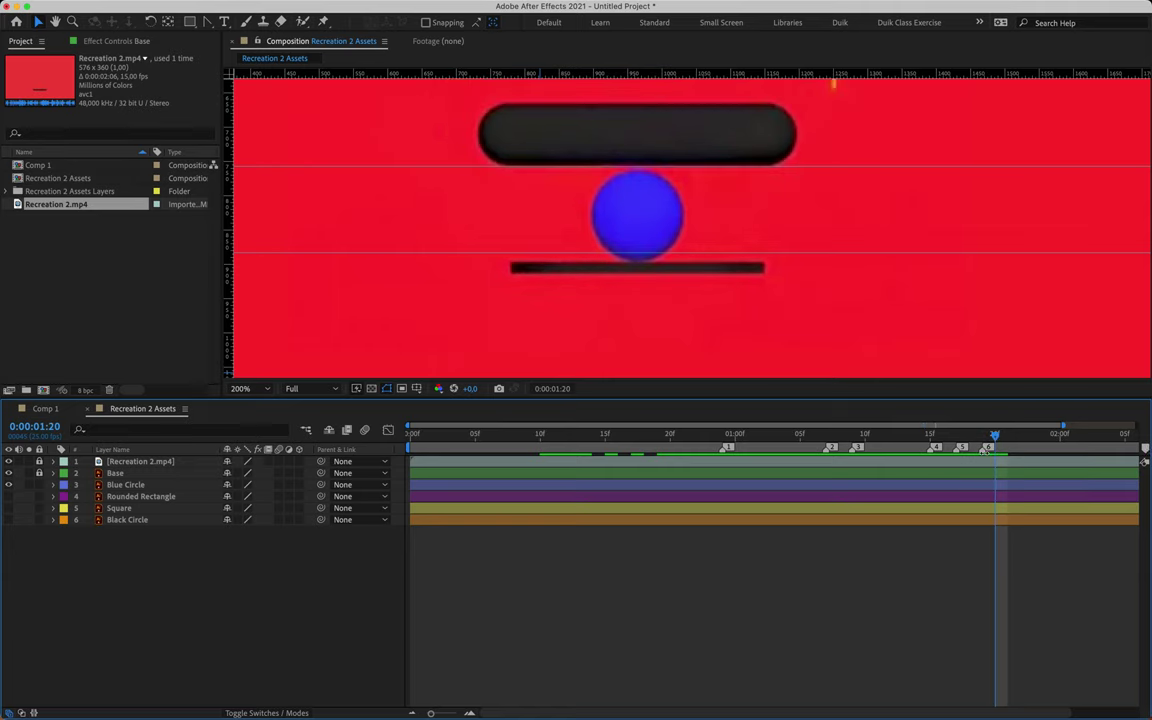
{"action": "mouse_move", "coordinate": [984, 450]}
{"action": "left_mouse_down"}
{"action": "mouse_move", "coordinate": [998, 450]}
{"action": "mouse_move", "coordinate": [988, 455]}
{"action": "mouse_move", "coordinate": [985, 434]}
{"action": "mouse_move", "coordinate": [997, 435]}
{"action": "left_mouse_up"}
{"action": "key", "text": "KP_Multiply"}
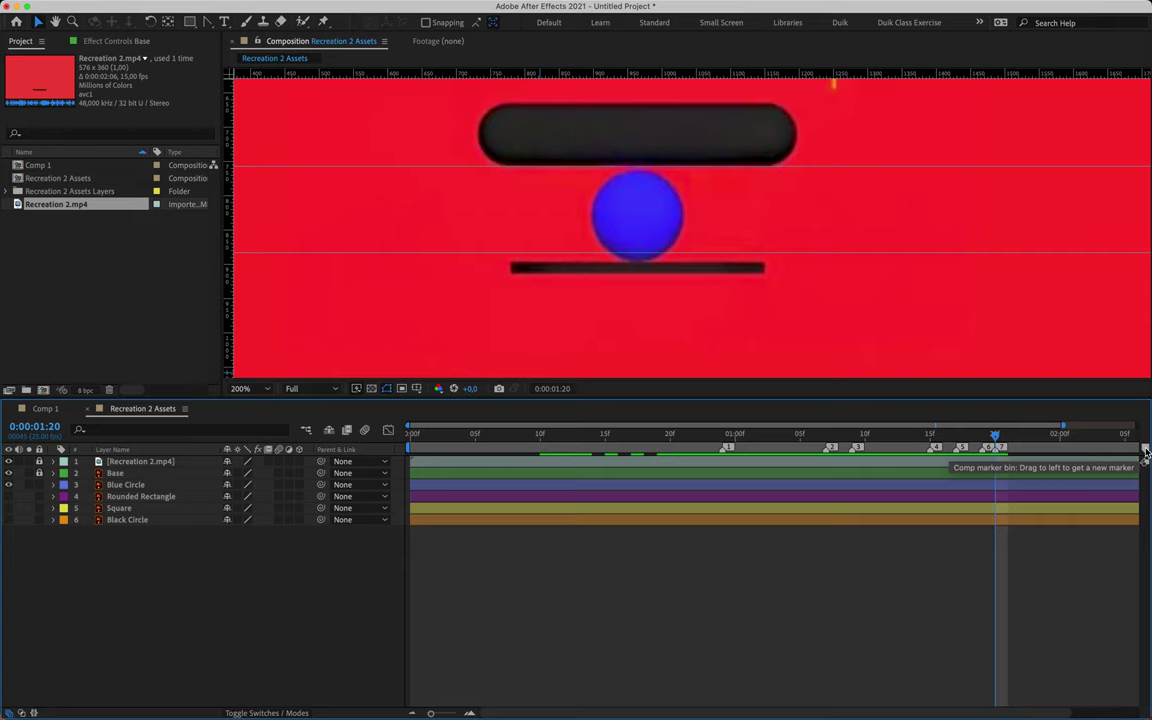
- Hide the Recreation 2.mp4 layer and start Position keyframes on the Blue Circle at 0:00:00:24
{"action": "left_click", "coordinate": [731, 443]}
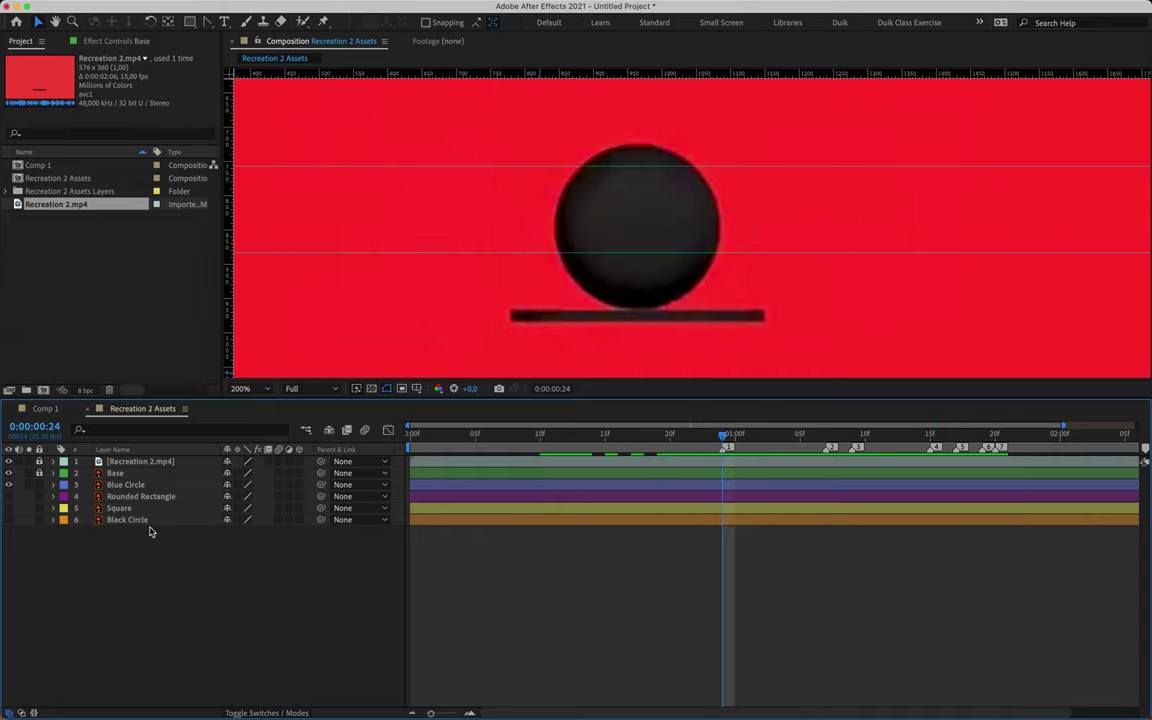
{"action": "left_click", "coordinate": [9, 462]}
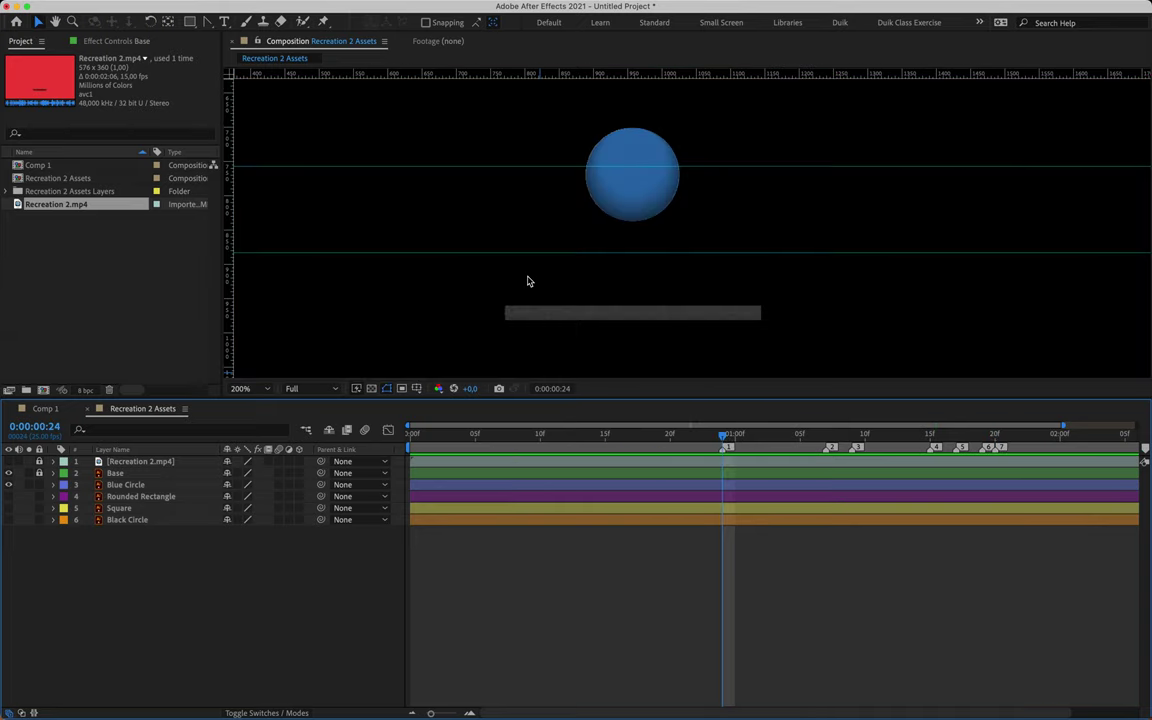
{"action": "key", "text": "comma"}
{"action": "left_click", "coordinate": [663, 215]}
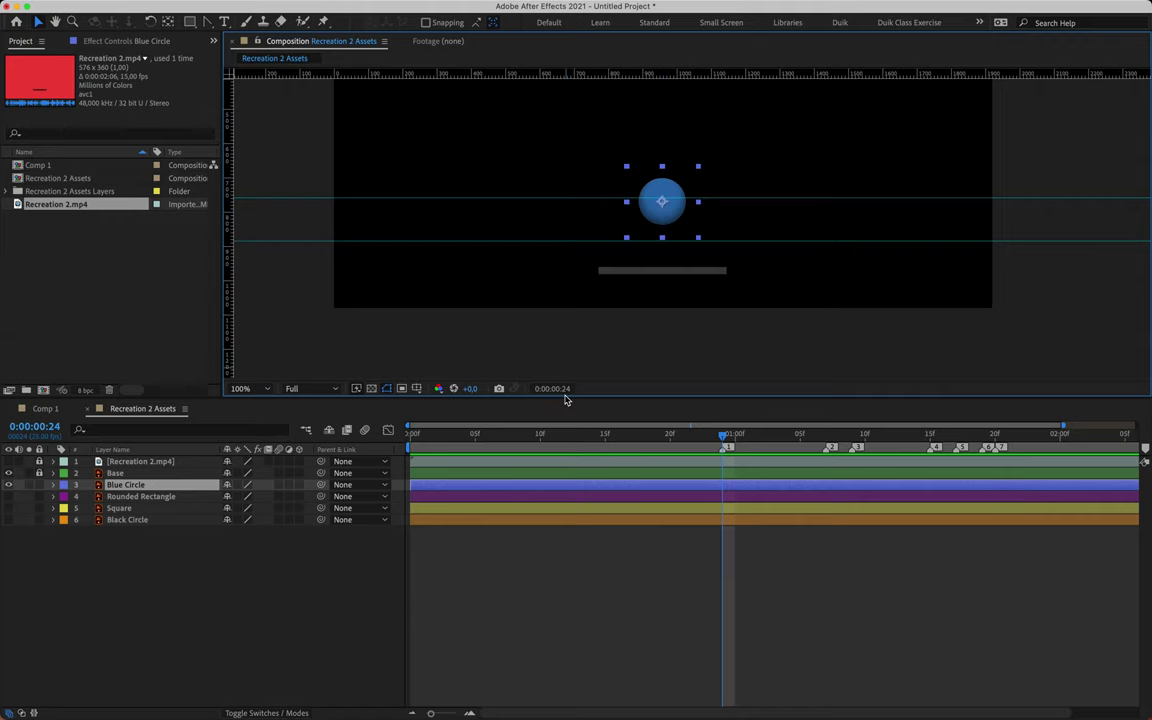
{"action": "key", "text": "p"}
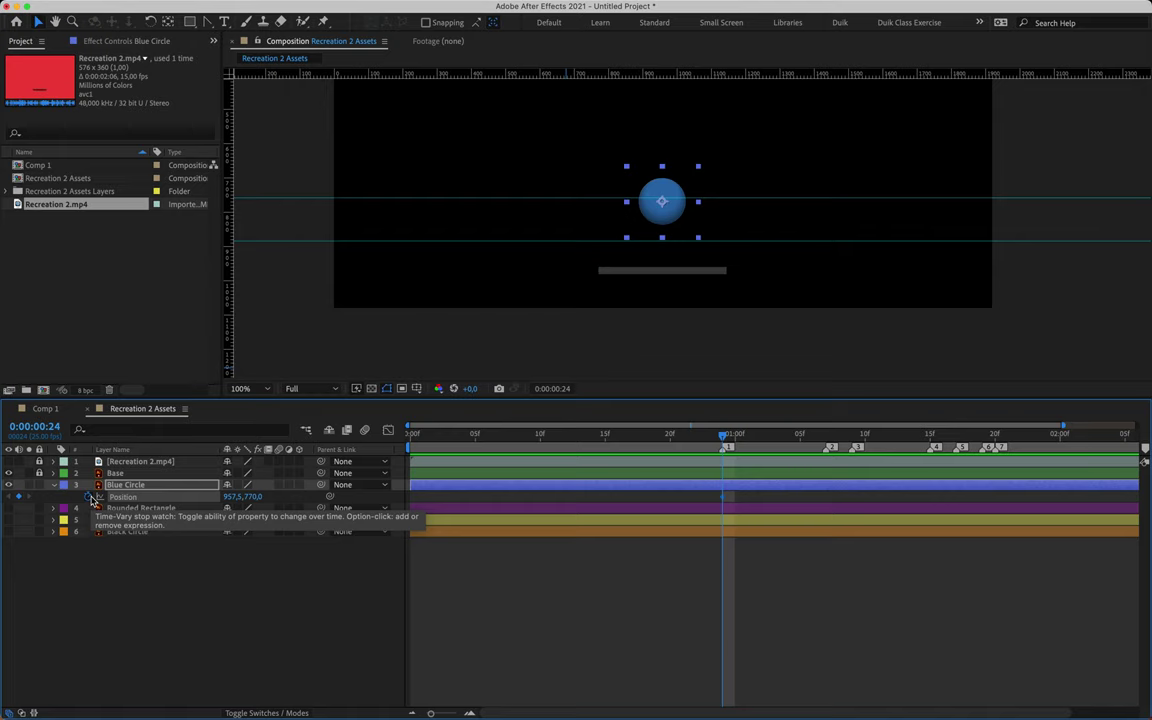
{"action": "left_click", "coordinate": [91, 498]}
- Move the blue circle straight down below the base at 0:00:00:24, to Position 957.5, 1082
{"action": "left_click_drag", "start_coordinate": [662, 200], "coordinate": [673, 304]}
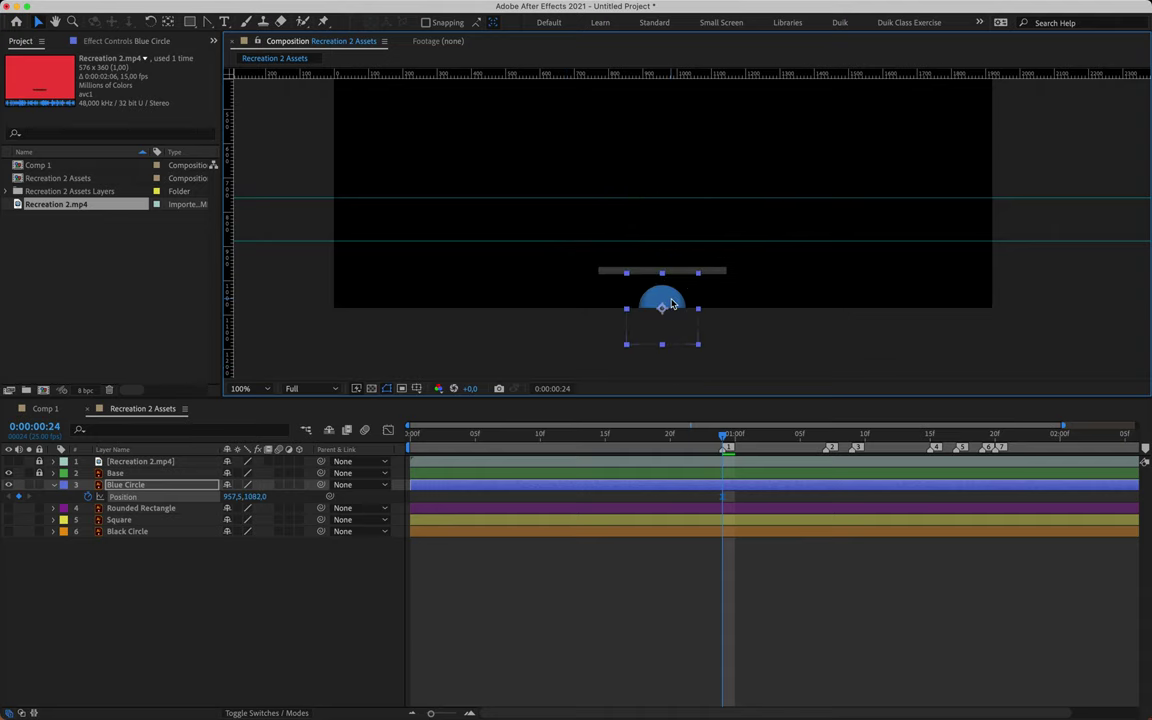
{"action": "key", "text": "period"}
{"action": "left_click_drag", "start_coordinate": [612, 337], "coordinate": [630, 237]}
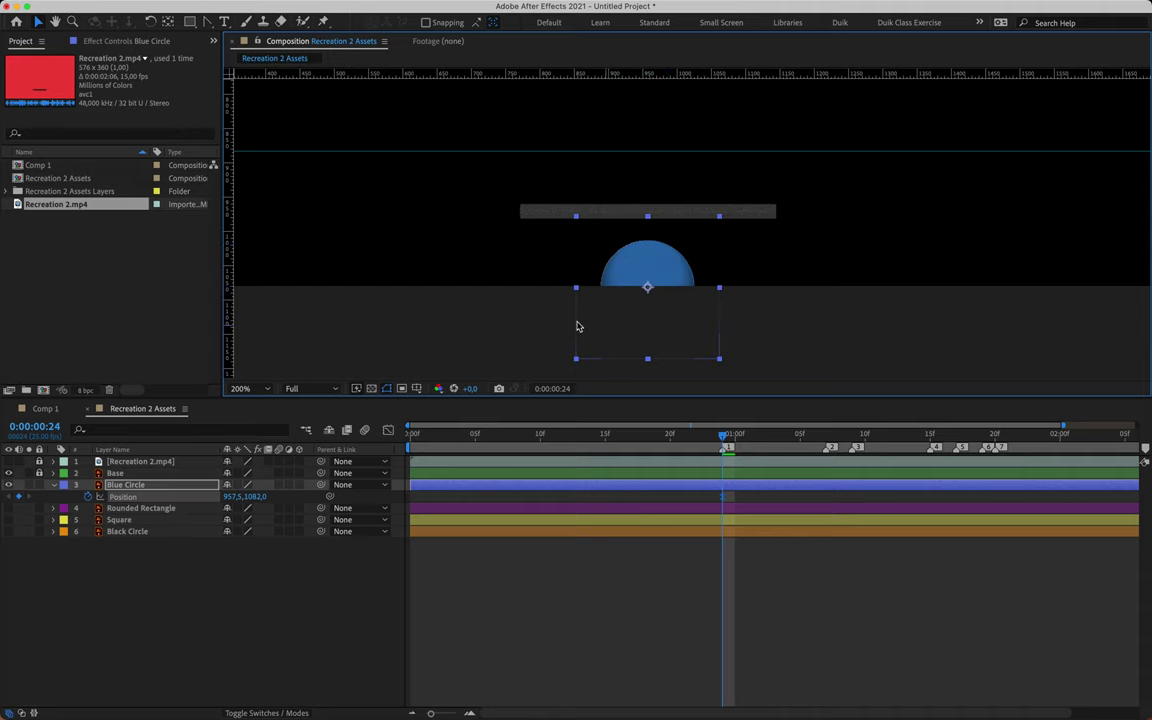
{"action": "scroll", "coordinate": [650, 289], "scroll_direction": "down", "scroll_amount": 3}
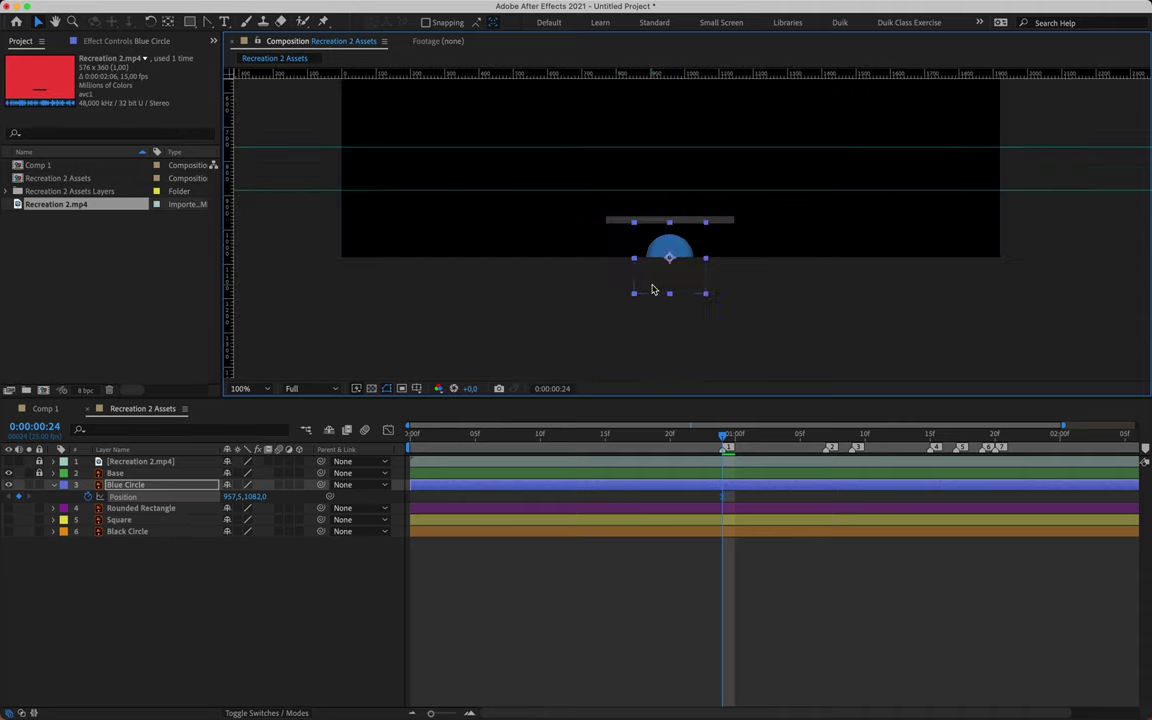
{"action": "scroll", "coordinate": [669, 257], "scroll_direction": "down", "scroll_amount": 1}
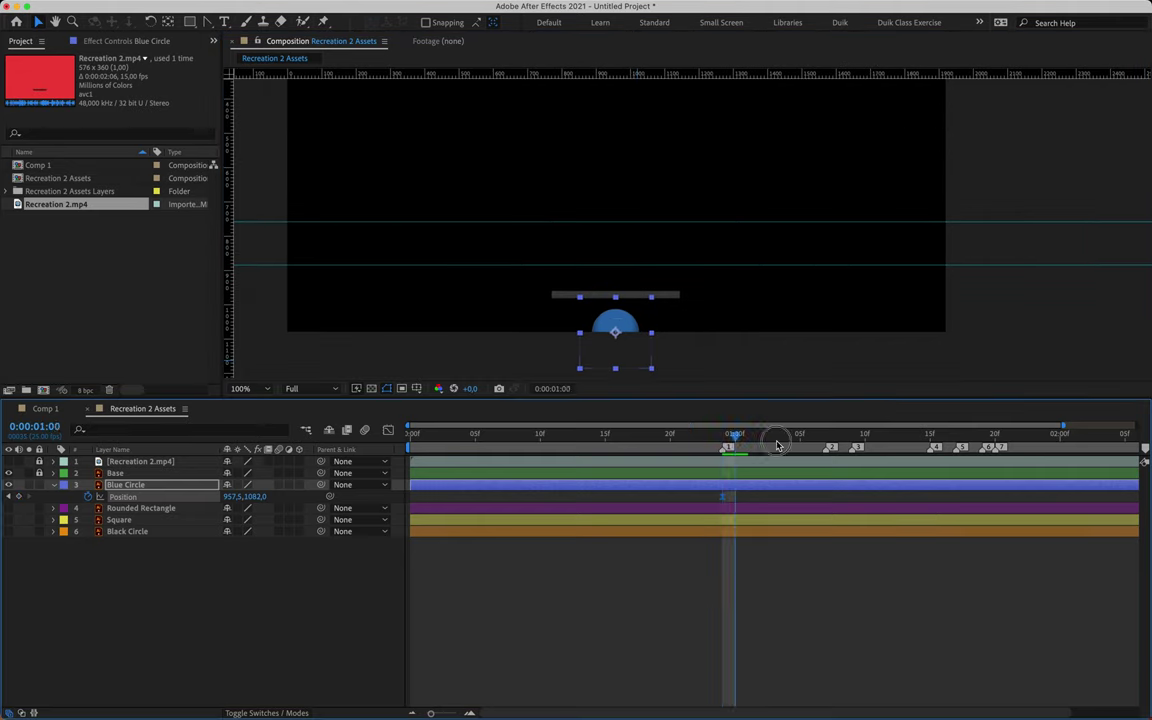
- At the second marker, 0:00:01:07, raise the blue circle to Position 957.5, 690 so its lower edge meets the upper guide
{"action": "key", "text": "k"}
{"action": "key", "text": "shift+Up"}
{"action": "key", "text": "shift+Up"}
{"action": "key", "text": "shift+Up"}
{"action": "key", "text": "shift+Up"}
{"action": "key", "text": "shift+Up"}
{"action": "key", "text": "shift+Up"}
{"action": "key", "text": "shift+Up"}
{"action": "key", "text": "shift+Up"}
{"action": "key", "text": "shift+Up"}
{"action": "key", "text": "shift+Up"}
{"action": "key", "text": "shift+Up"}
{"action": "key", "text": "shift+Up"}
{"action": "key", "text": "shift+Up"}
{"action": "key", "text": "shift+Up"}
{"action": "key", "text": "shift+Up"}
{"action": "key", "text": "shift+Up"}
{"action": "key", "text": "shift+Up"}
{"action": "key", "text": "shift+Up"}
{"action": "key", "text": "shift+Up"}
{"action": "key", "text": "shift+Up"}
{"action": "key", "text": "shift+Up"}
{"action": "key", "text": "shift+Up"}
{"action": "key", "text": "shift+Up"}
{"action": "key", "text": "shift+Up"}
{"action": "key", "text": "shift+Up"}
{"action": "key", "text": "shift+Up"}
{"action": "key", "text": "shift+Up"}
{"action": "key", "text": "shift+Up"}
{"action": "key", "text": "shift+Up"}
{"action": "key", "text": "shift+Up"}
{"action": "key", "text": "shift+Up"}
{"action": "key", "text": "shift+Up"}
{"action": "key", "text": "shift+Up"}
{"action": "key", "text": "Up"}
{"action": "key", "text": "Up"}
{"action": "left_click", "coordinate": [206, 21]}
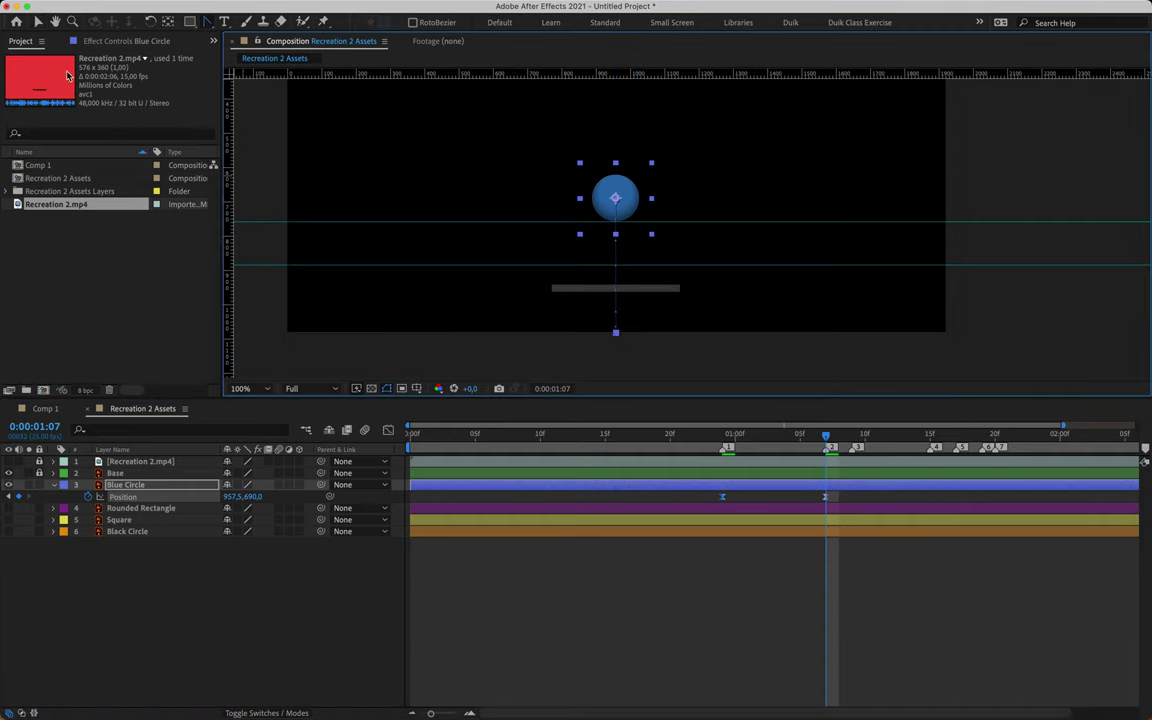
{"action": "left_click", "coordinate": [37, 21]}
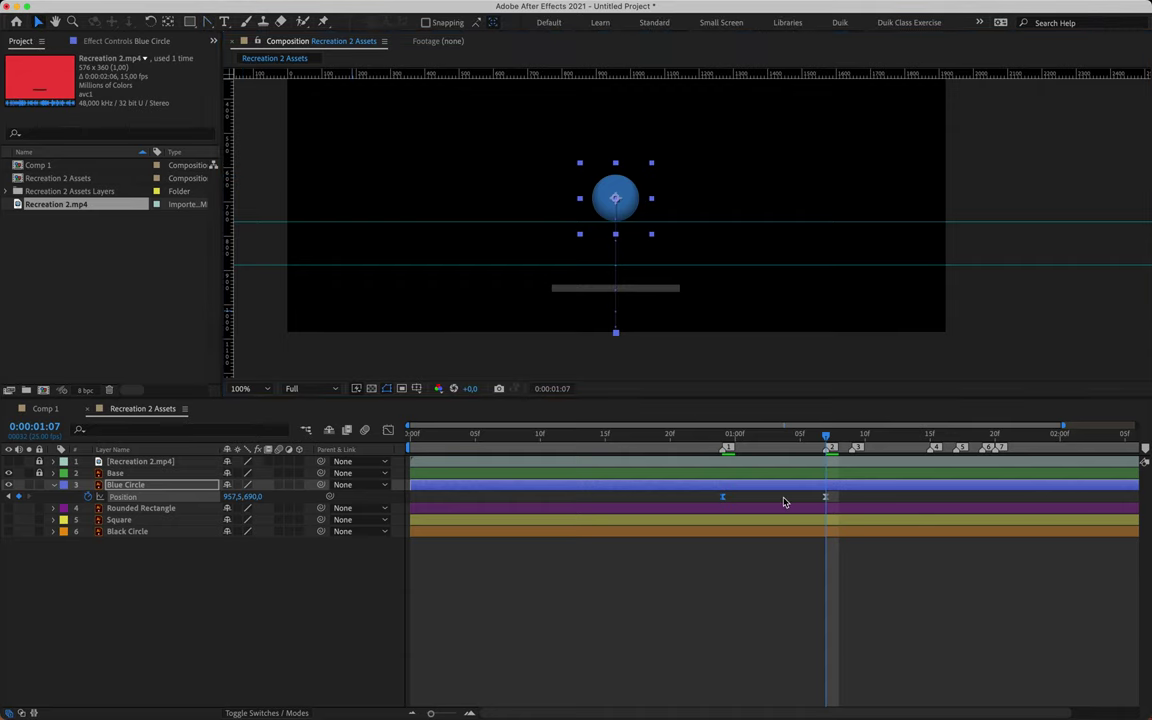
- Step frame by frame back and forth through the blue circle's rise up to 0:00:01:07 to check its motion
{"action": "key", "text": "Page_Up"}
{"action": "key", "text": "Page_Up"}
{"action": "key", "text": "Page_Up"}
{"action": "key", "text": "Page_Up"}
{"action": "key", "text": "Page_Up"}
{"action": "key", "text": "Page_Up"}
{"action": "key", "text": "Page_Up"}
{"action": "key", "text": "Page_Up"}
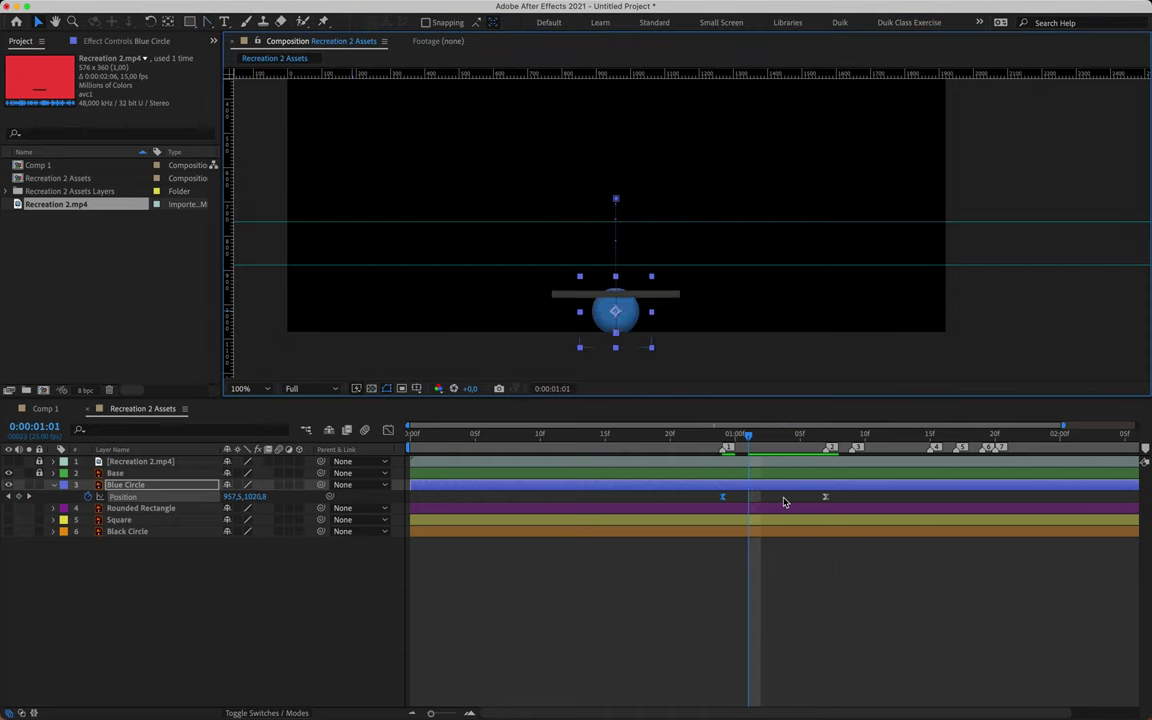
{"action": "key", "text": "Page_Down"}
{"action": "key", "text": "Page_Down"}
{"action": "key", "text": "Page_Down"}
{"action": "key", "text": "Page_Down"}
{"action": "key", "text": "Page_Down"}
{"action": "key", "text": "Page_Down"}
{"action": "key", "text": "Page_Down"}
{"action": "key", "text": "Page_Down"}
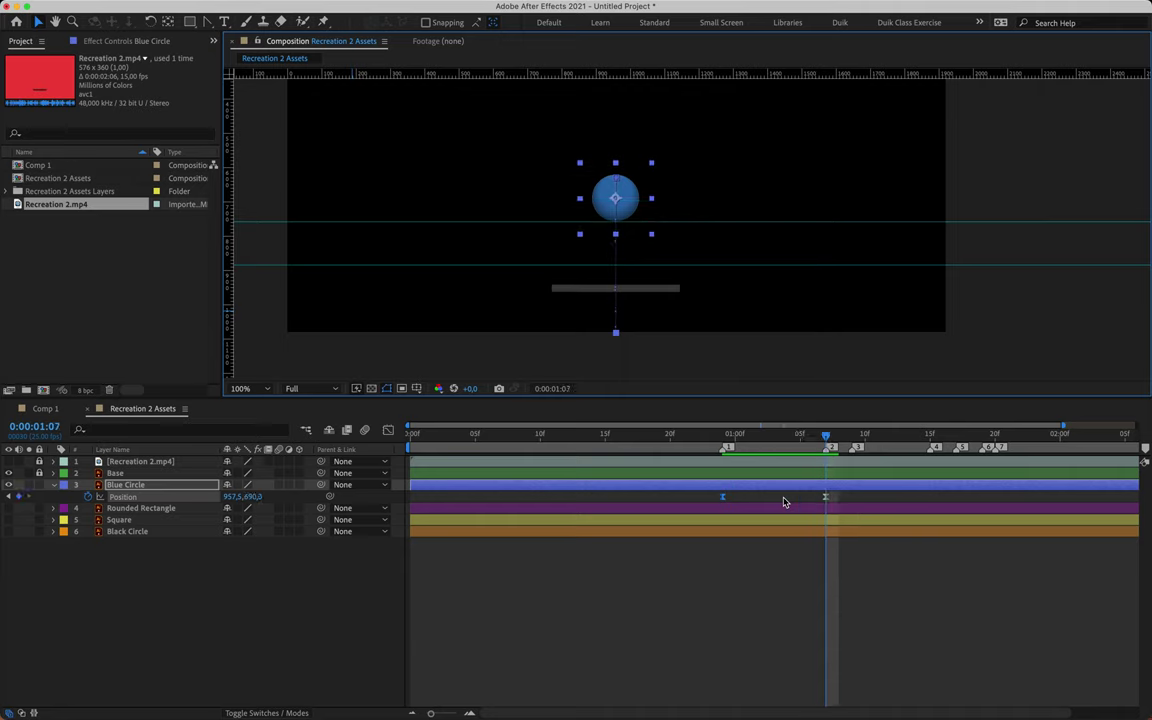
- Add a Position keyframe at 0:00:01:09 that holds the Blue Circle at 957.5, 690
{"action": "key", "text": "Page_Down"}
{"action": "key", "text": "Page_Down"}
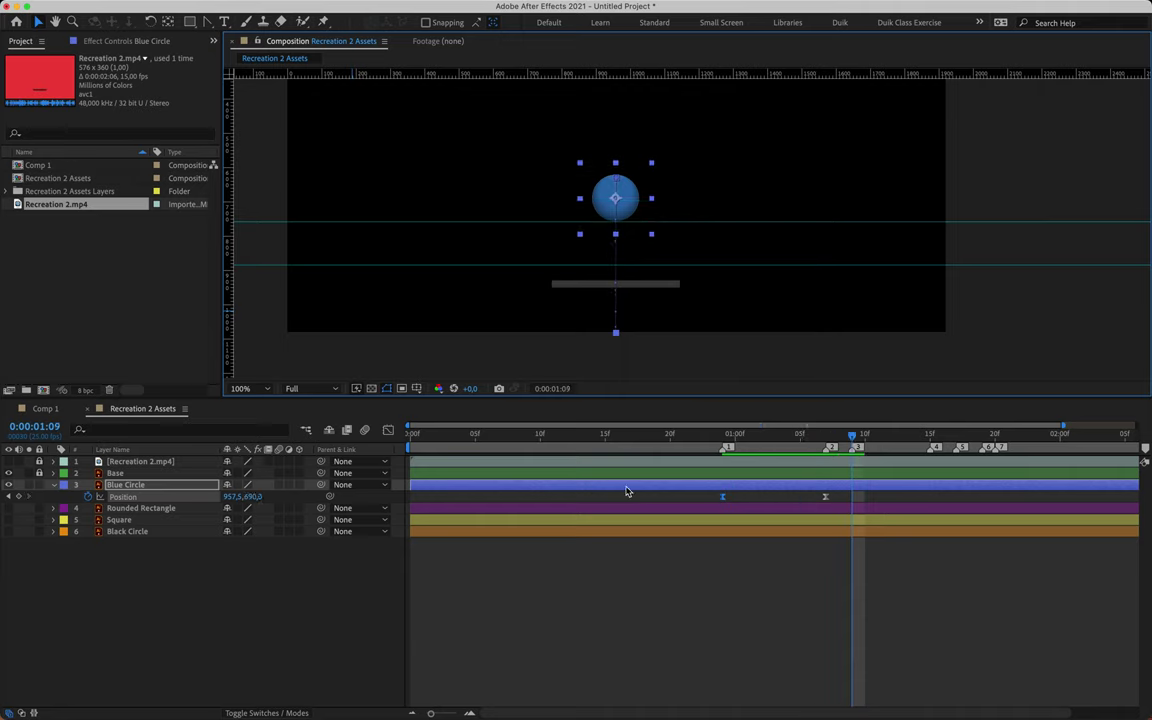
{"action": "left_click", "coordinate": [825, 497]}
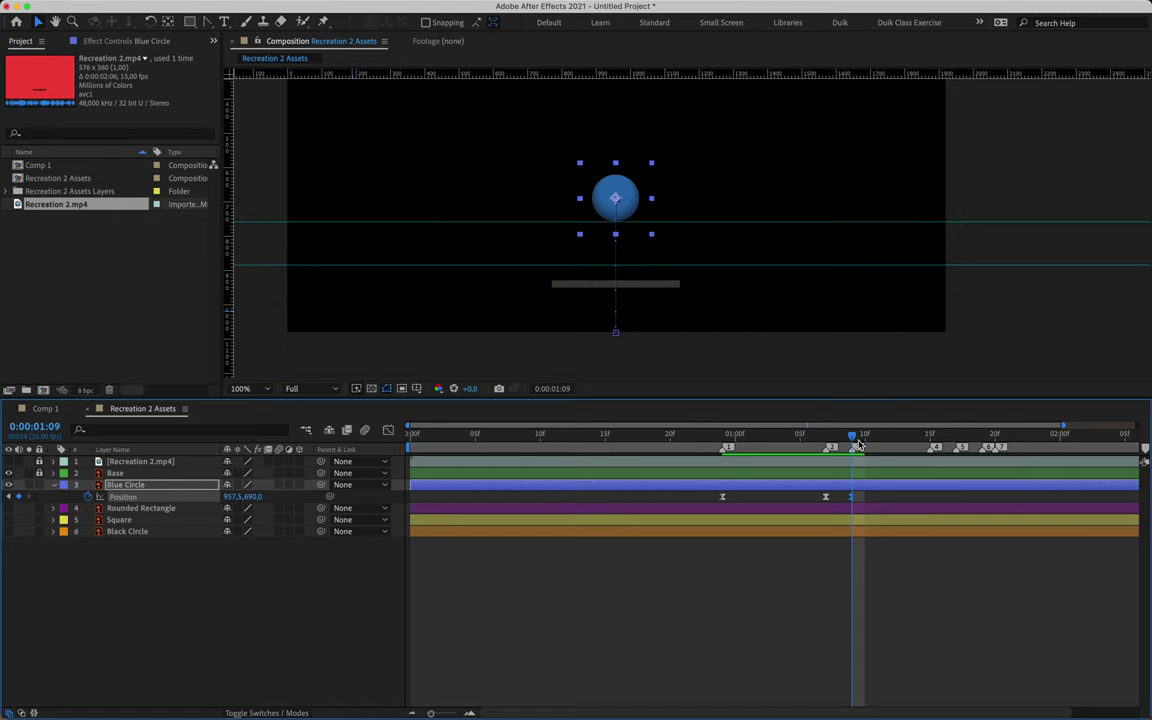
- At the fourth marker, 0:00:01:15, lower the blue circle onto the base at Position 957.5, 831
{"action": "left_click_drag", "start_coordinate": [855, 442], "coordinate": [931, 442]}
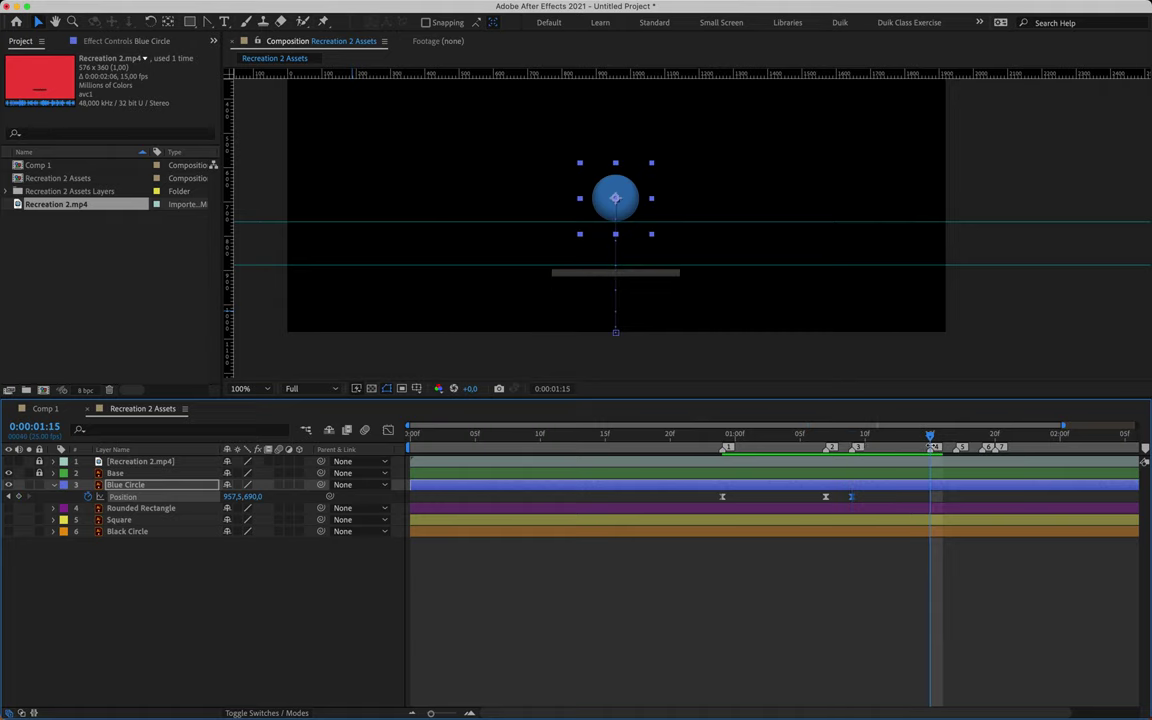
{"action": "key", "text": "shift+Down"}
{"action": "key", "text": "shift+Down"}
{"action": "key", "text": "shift+Down"}
{"action": "key", "text": "shift+Down"}
{"action": "key", "text": "shift+Down"}
{"action": "key", "text": "shift+Down"}
{"action": "key", "text": "shift+Down"}
{"action": "key", "text": "shift+Down"}
{"action": "key", "text": "shift+Down"}
{"action": "key", "text": "shift+Down"}
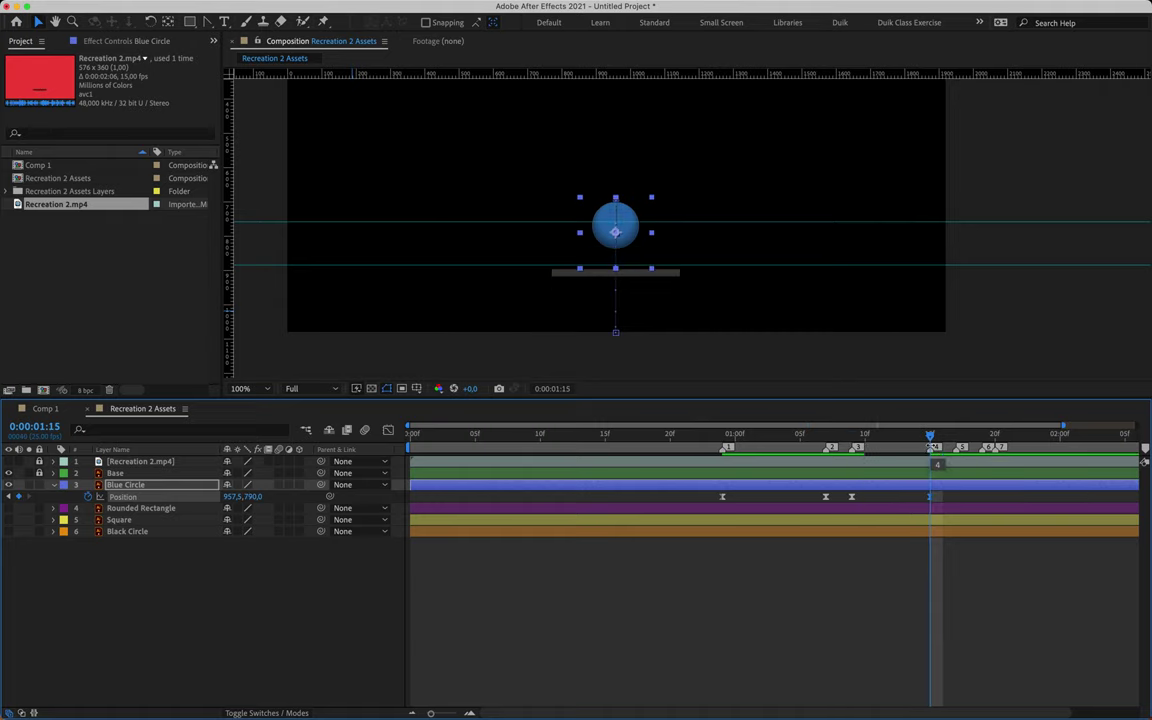
{"action": "key", "text": "period"}
{"action": "left_click_drag", "start_coordinate": [514, 273], "coordinate": [578, 275]}
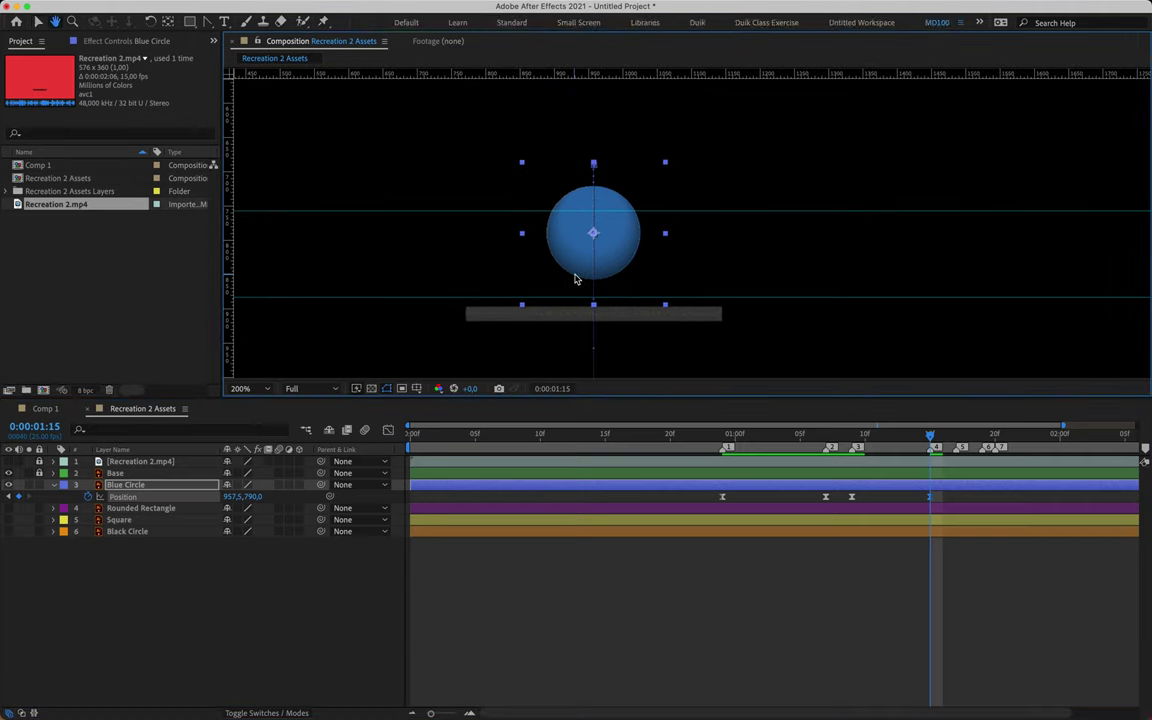
{"action": "key", "text": "shift+Down"}
{"action": "key", "text": "shift+Down"}
{"action": "key", "text": "shift+Down"}
{"action": "key", "text": "shift+Down"}
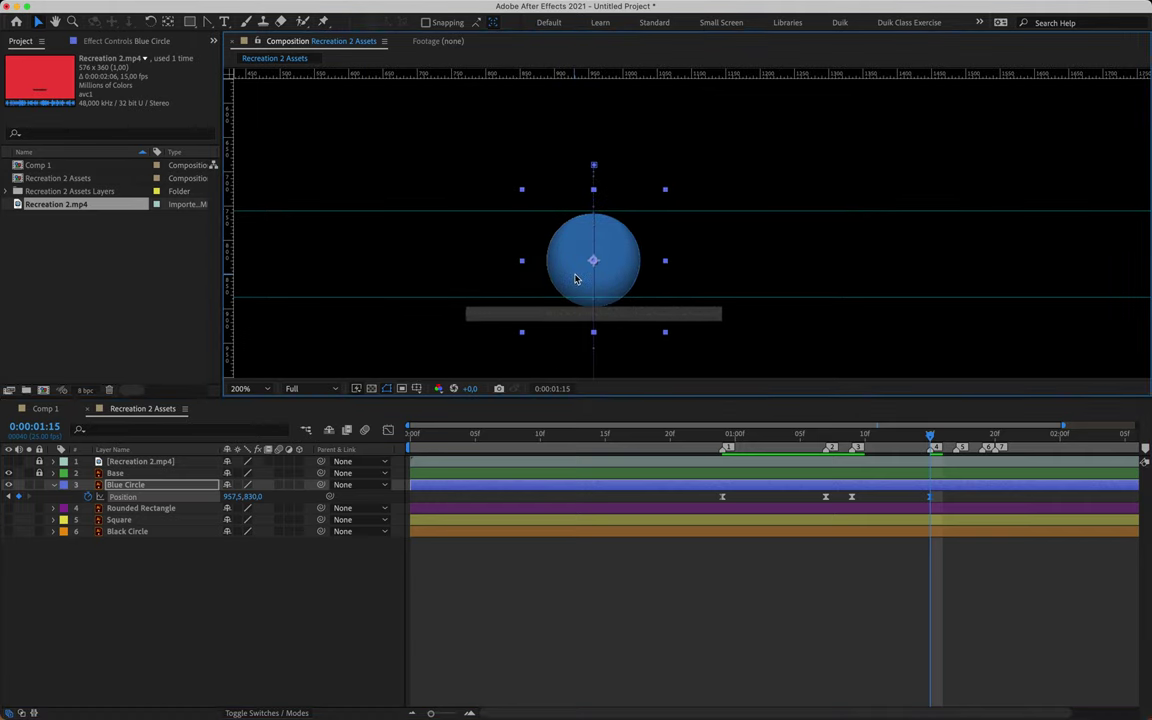
{"action": "key", "text": "Down"}
- At 0:00:01:17, raise the blue circle to Position 957.5, 816 so its lower edge meets the lower guide
{"action": "key", "text": "Page_Down"}
{"action": "key", "text": "Page_Down"}
{"action": "key", "text": "Up"}
{"action": "key", "text": "Up"}
{"action": "key", "text": "Up"}
{"action": "key", "text": "Up"}
{"action": "key", "text": "Up"}
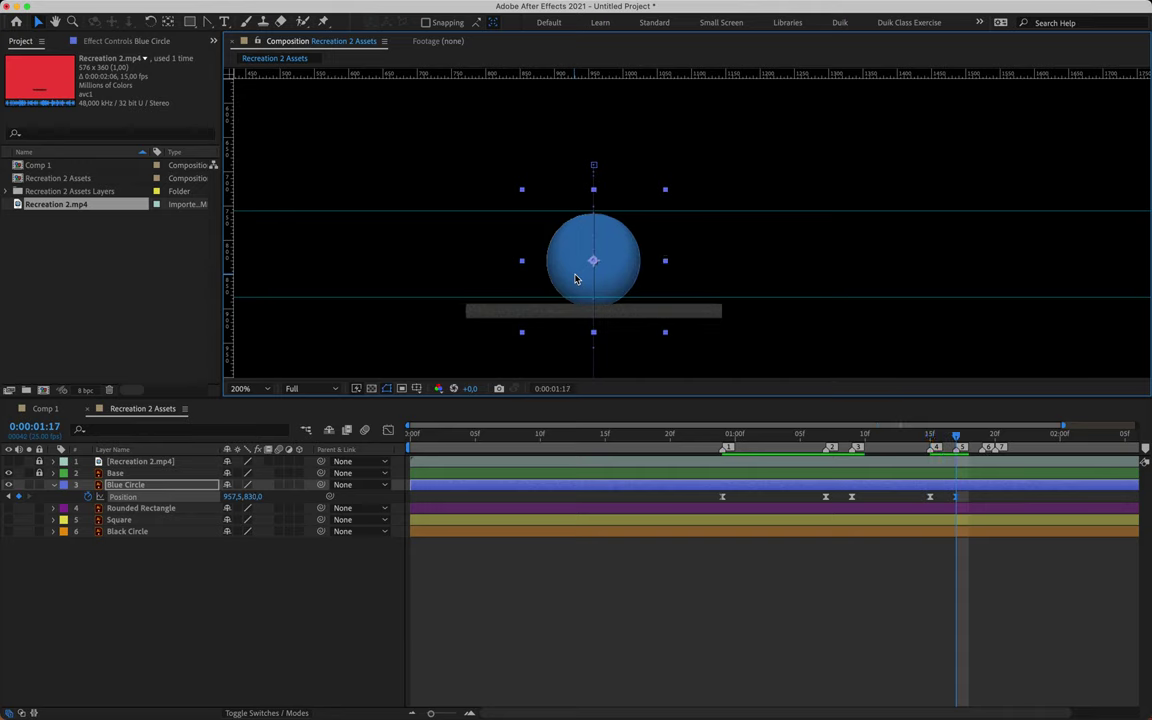
{"action": "key", "text": "Up"}
{"action": "key", "text": "Up"}
{"action": "key", "text": "Up"}
{"action": "key", "text": "Up"}
{"action": "key", "text": "Up"}
{"action": "key", "text": "Up"}
{"action": "key", "text": "Up"}
{"action": "key", "text": "Up"}
{"action": "key", "text": "Up"}
{"action": "key", "text": "Up"}
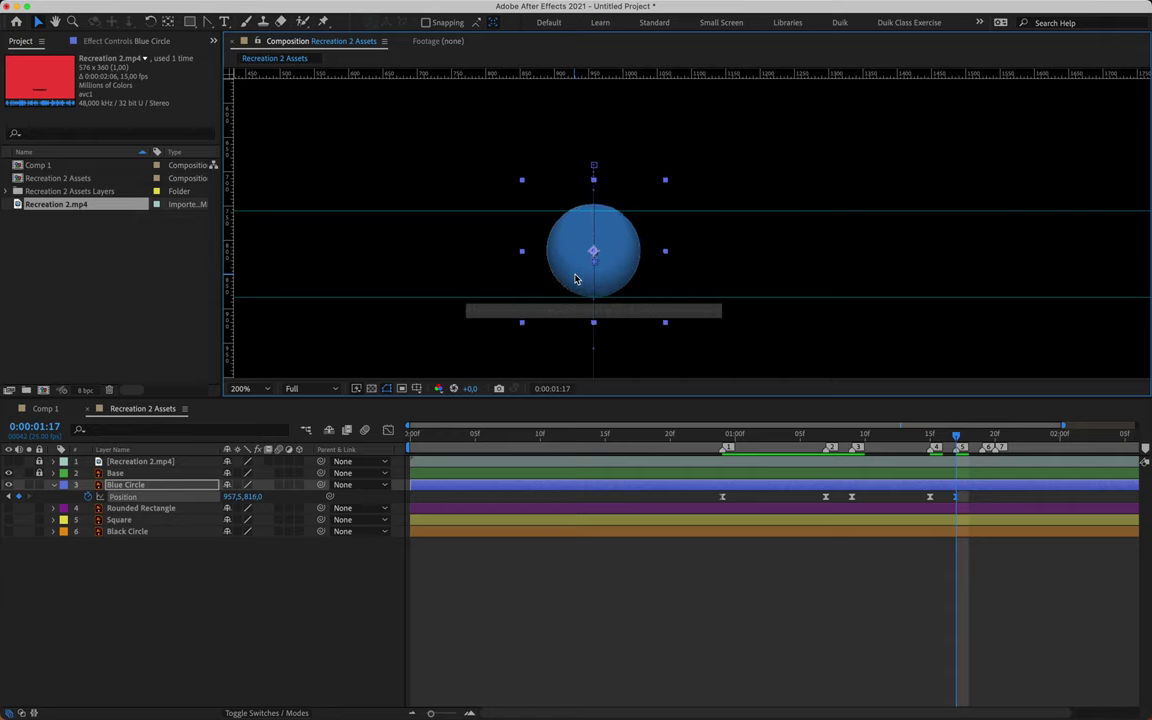
- Add a Position keyframe at 0:00:01:19 that holds the Blue Circle at 957.5, 816
{"action": "key", "text": "Page_Down"}
{"action": "key", "text": "Page_Down"}
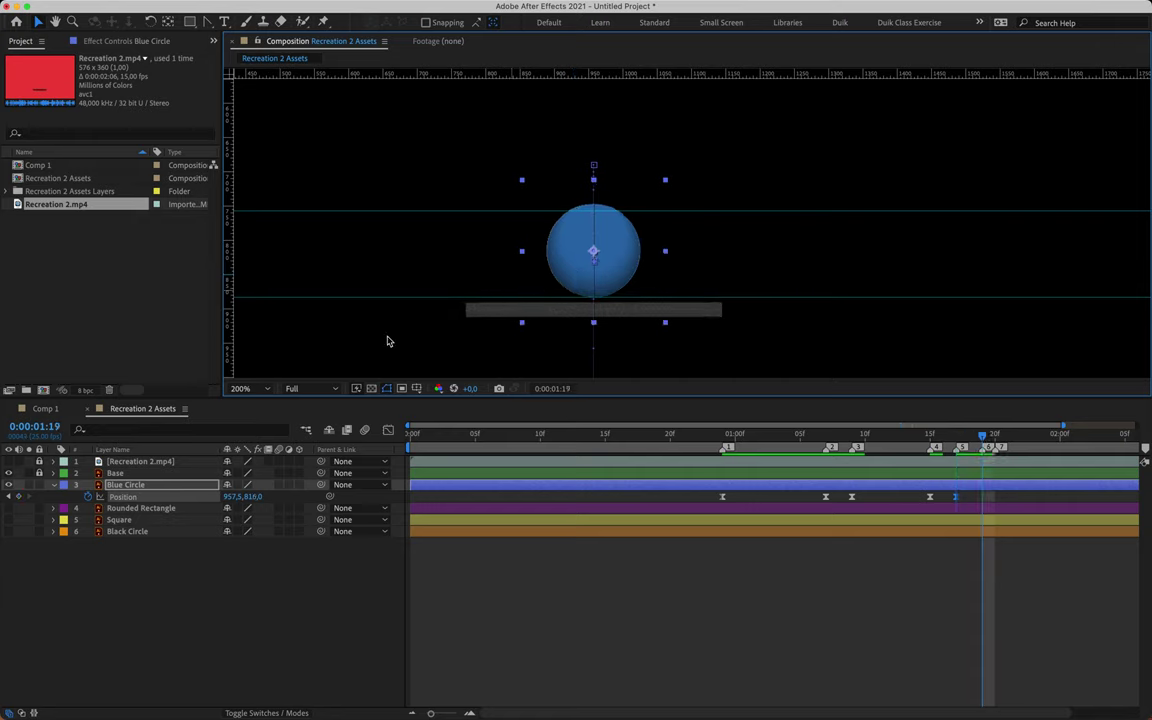
{"action": "left_click", "coordinate": [19, 497]}
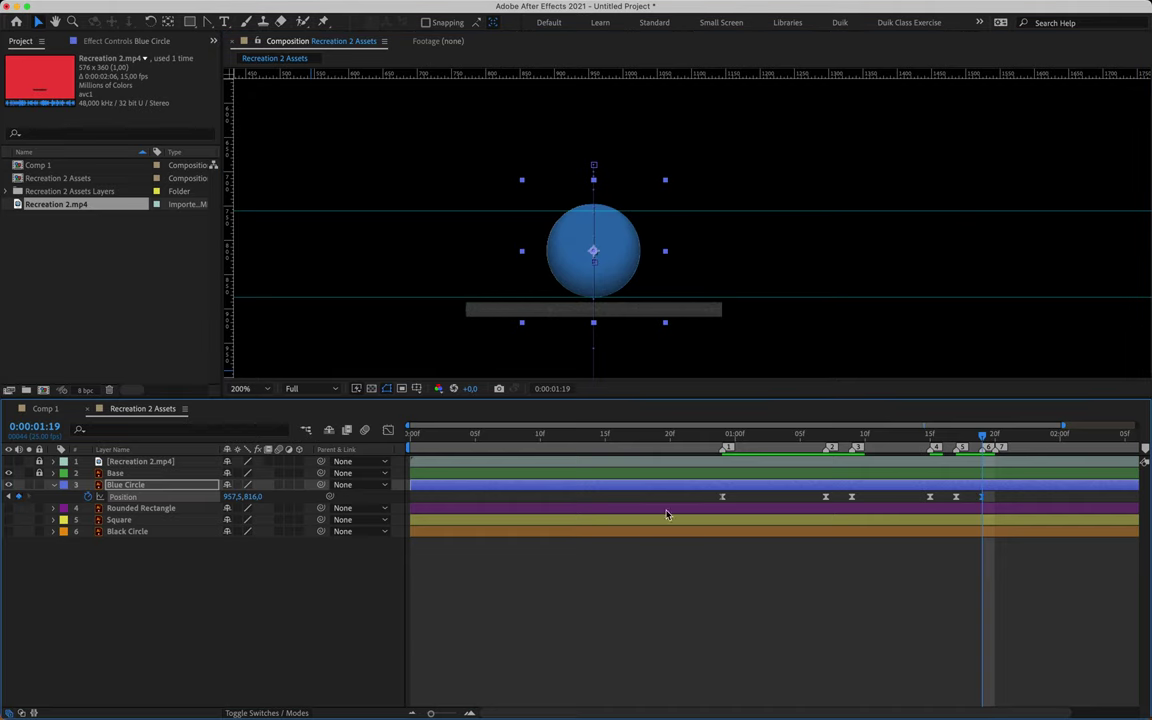
- At 0:00:01:20, lower the blue circle to rest on the base at Position 957.5, 824
{"action": "key", "text": "Page_Down"}
{"action": "key", "text": "Down"}
{"action": "key", "text": "Down"}
{"action": "key", "text": "Down"}
{"action": "key", "text": "Down"}
{"action": "key", "text": "Down"}
{"action": "key", "text": "Down"}
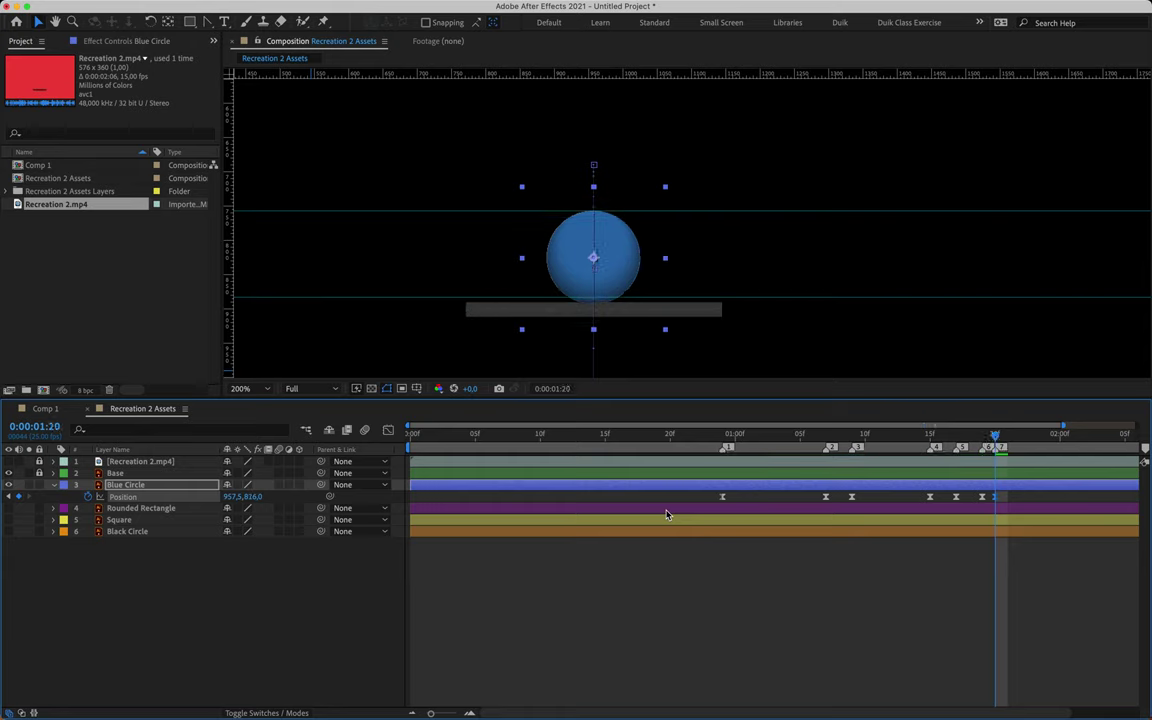
{"action": "key", "text": "Down"}
{"action": "key", "text": "Down"}
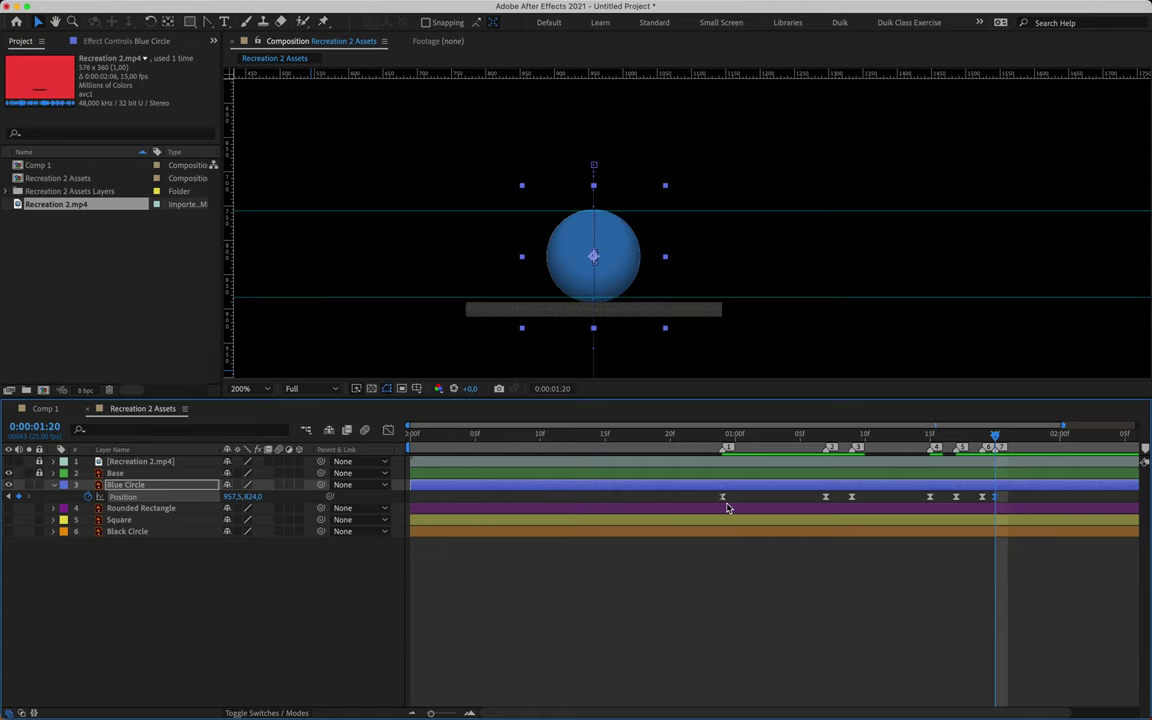
- Scrub from 0:00:00:24 to 0:00:01:20 to review the blue circle's keyframed bounce
{"action": "left_click", "coordinate": [723, 437]}
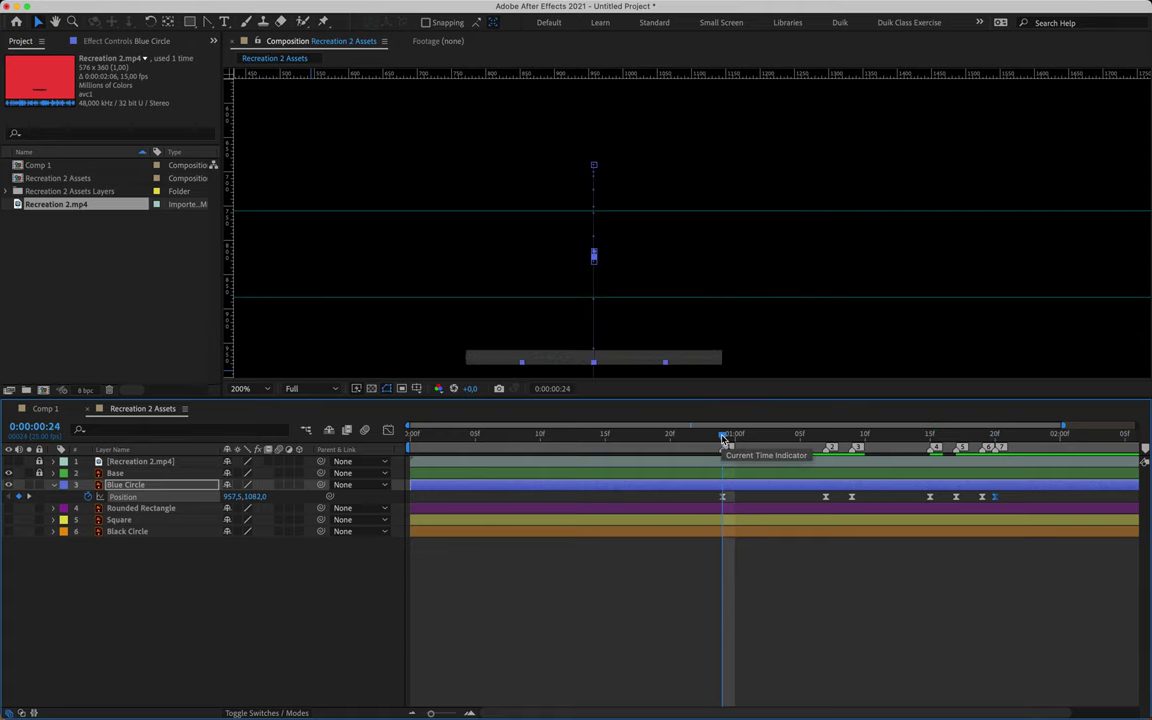
{"action": "key", "text": "comma"}
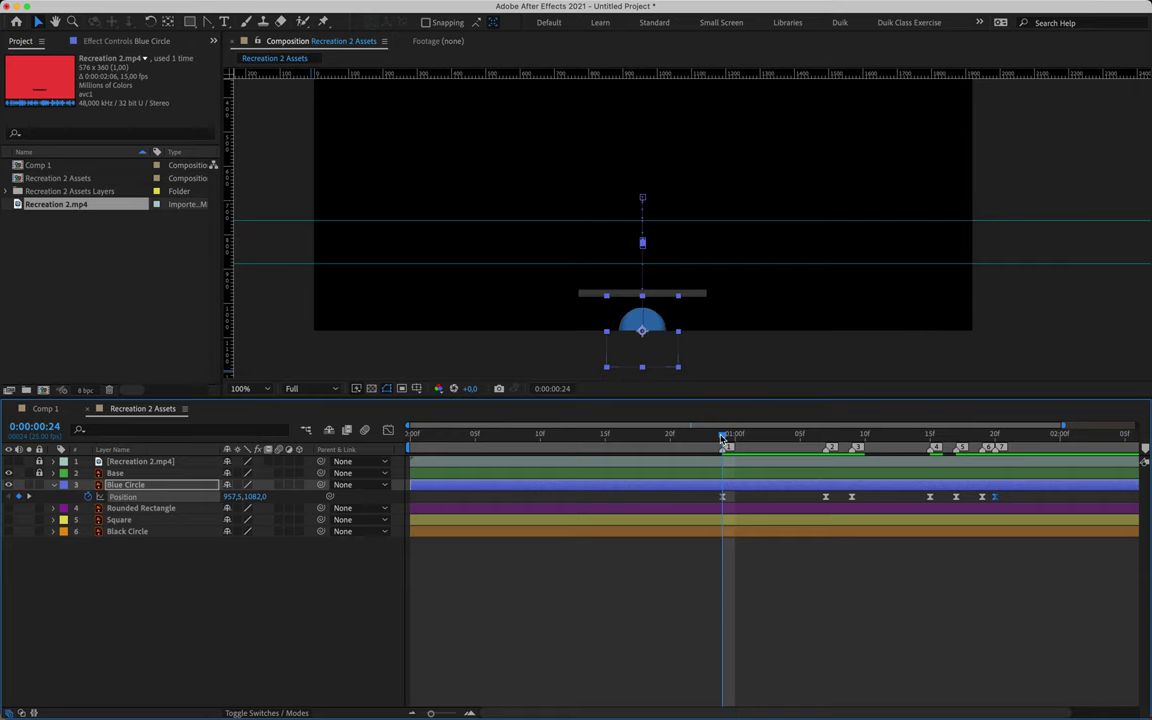
{"action": "left_click", "coordinate": [726, 440]}
{"action": "left_click_drag", "start_coordinate": [727, 441], "coordinate": [998, 441]}
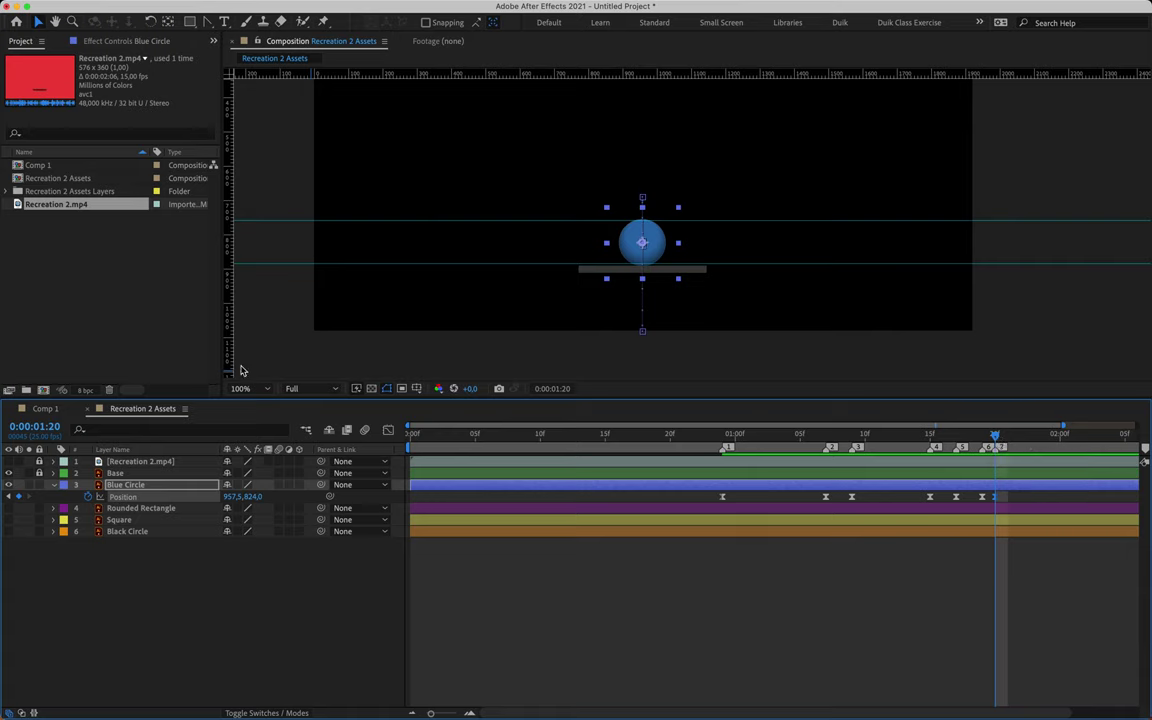
- In the Graph Editor, reshape the Blue Circle's speed curve between 0:00:00:24 and 0:00:01:07 to start very fast and ease gradually into the second keyframe
{"action": "left_click", "coordinate": [389, 430]}
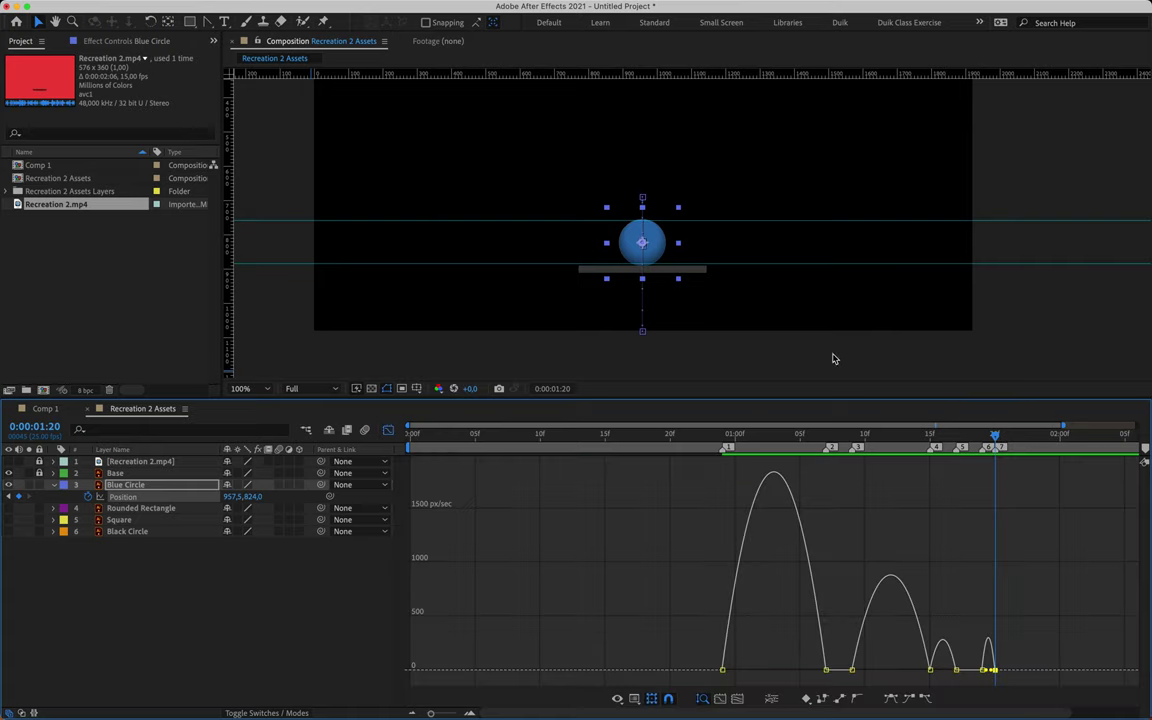
{"action": "left_click", "coordinate": [735, 434]}
{"action": "left_click", "coordinate": [722, 669]}
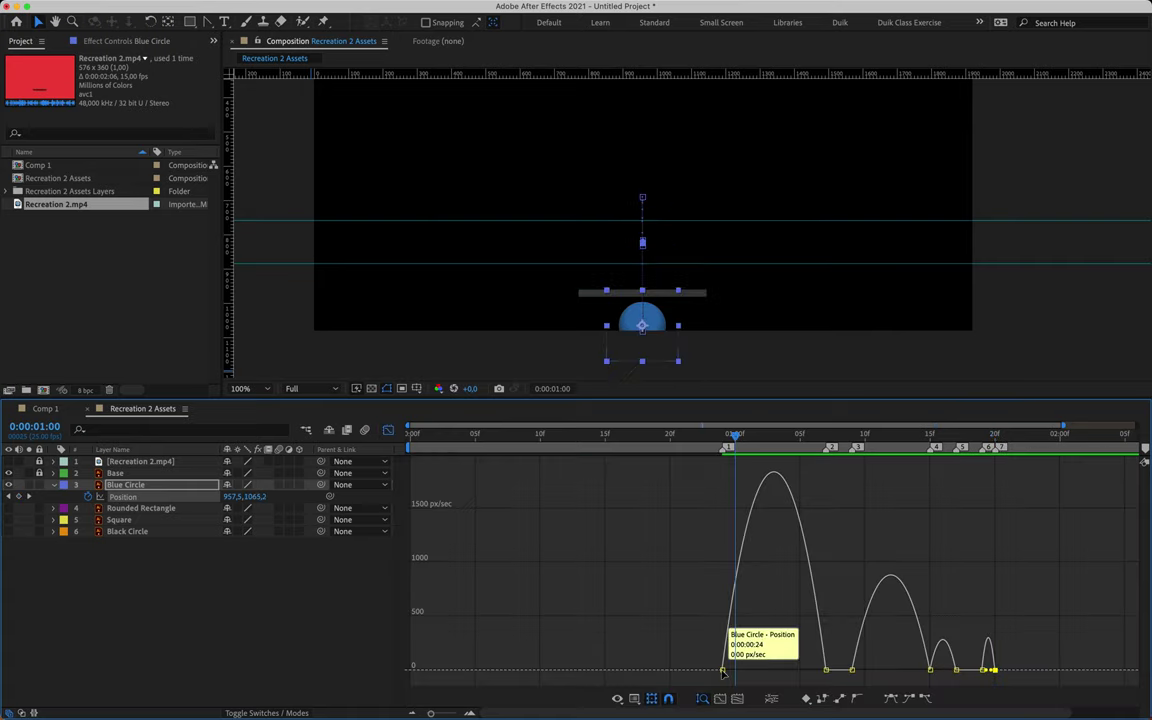
{"action": "left_click", "coordinate": [724, 670], "text": "super"}
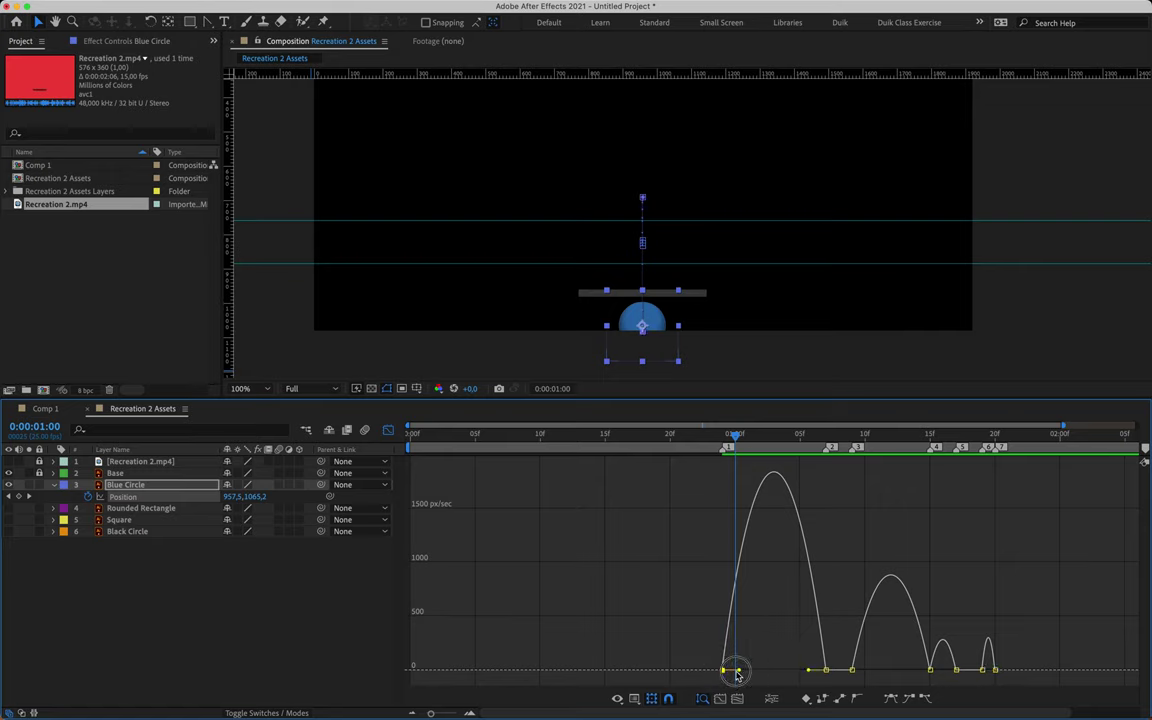
{"action": "left_click_drag", "start_coordinate": [806, 672], "coordinate": [773, 670]}
{"action": "left_click_drag", "start_coordinate": [716, 444], "coordinate": [928, 478]}
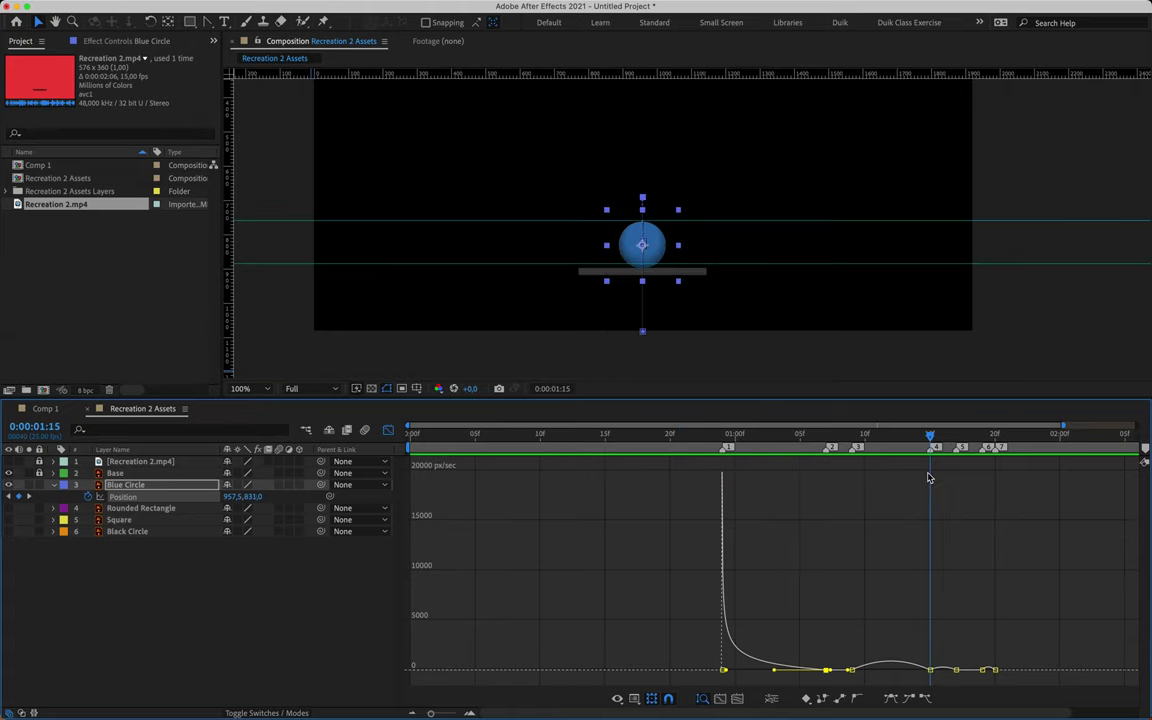
{"action": "scroll", "coordinate": [928, 477], "scroll_direction": "up", "scroll_amount": 5}
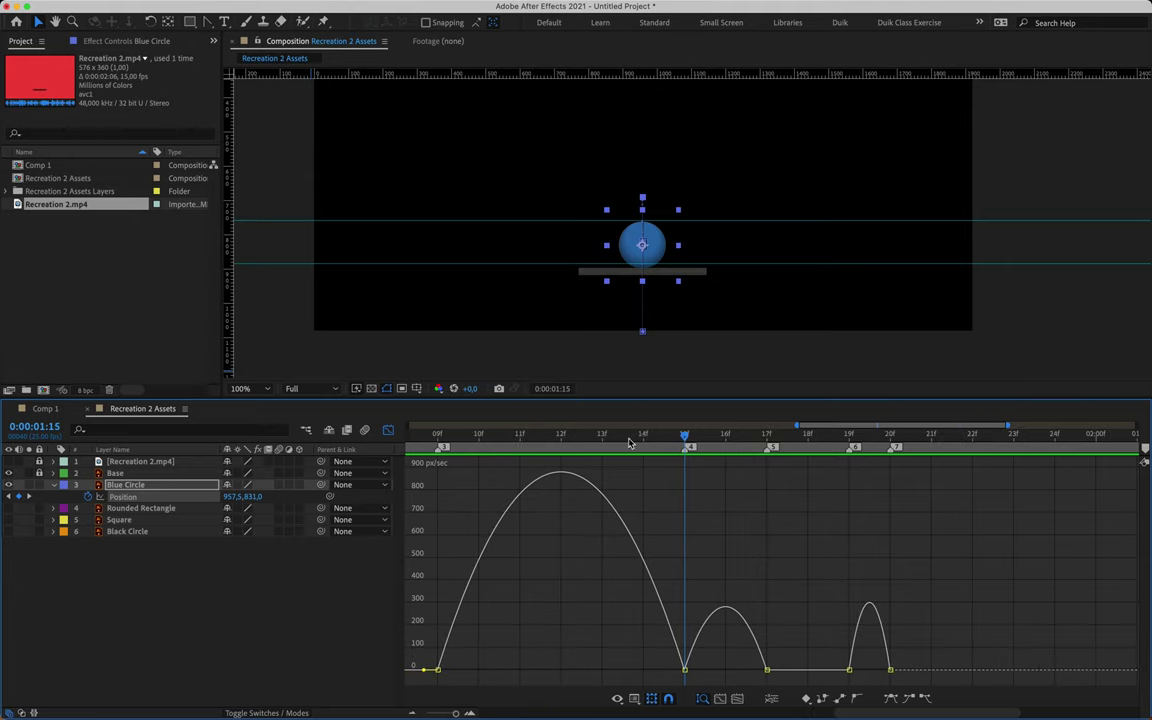
- Reshape the Blue Circle's speed curve to accelerate sharply from 0:00:01:09 into 0:00:01:15, then ease out quickly toward 0:00:01:17
{"action": "left_click", "coordinate": [685, 669]}
{"action": "left_click_drag", "start_coordinate": [650, 671], "coordinate": [686, 669]}
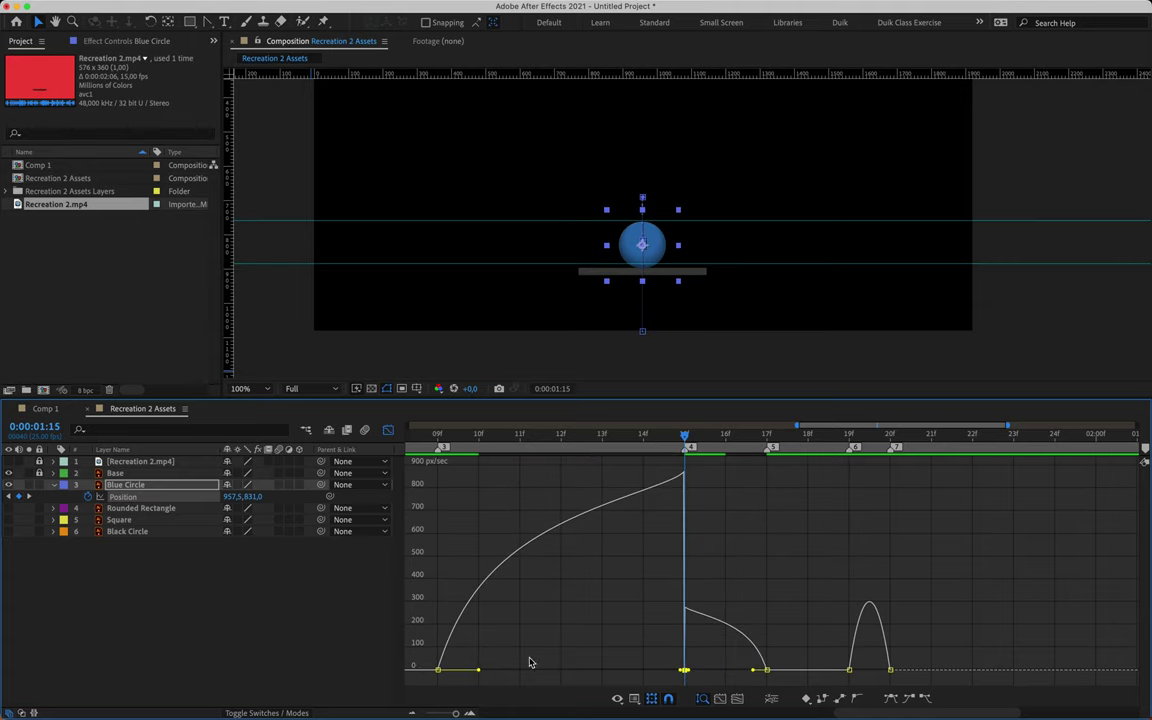
{"action": "left_click_drag", "start_coordinate": [478, 669], "coordinate": [561, 669]}
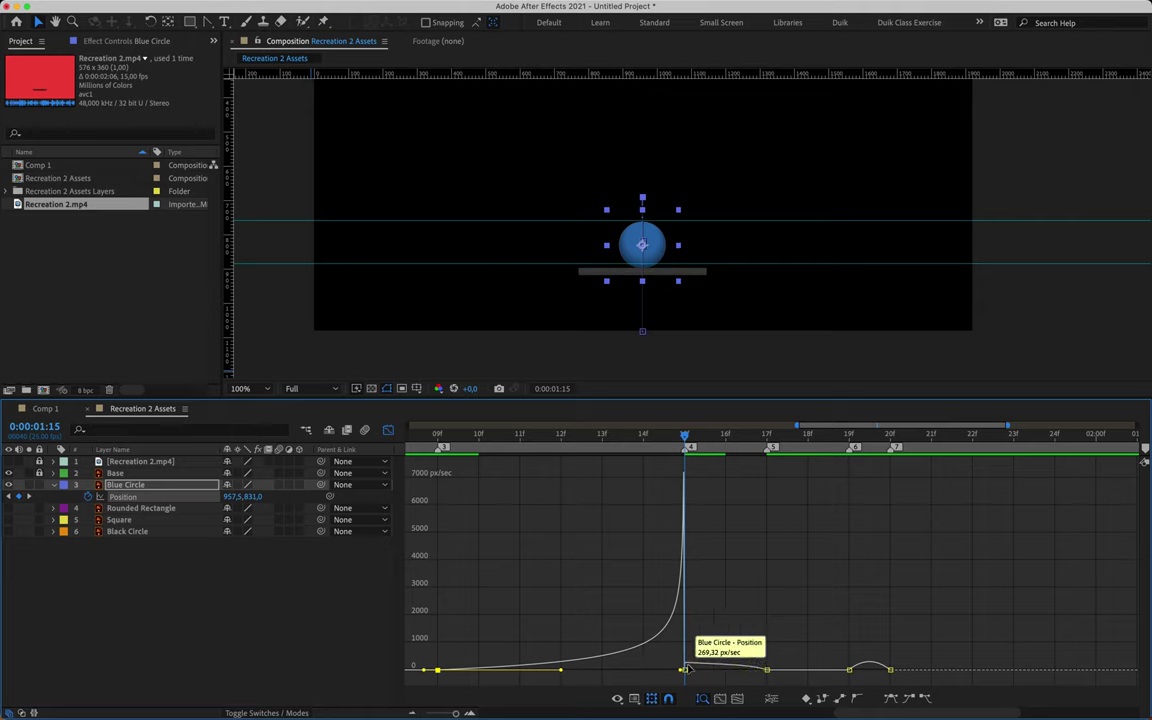
{"action": "mouse_move", "coordinate": [686, 670]}
{"action": "left_mouse_down"}
{"action": "mouse_move", "coordinate": [733, 672]}
{"action": "mouse_move", "coordinate": [684, 672]}
{"action": "left_mouse_up"}
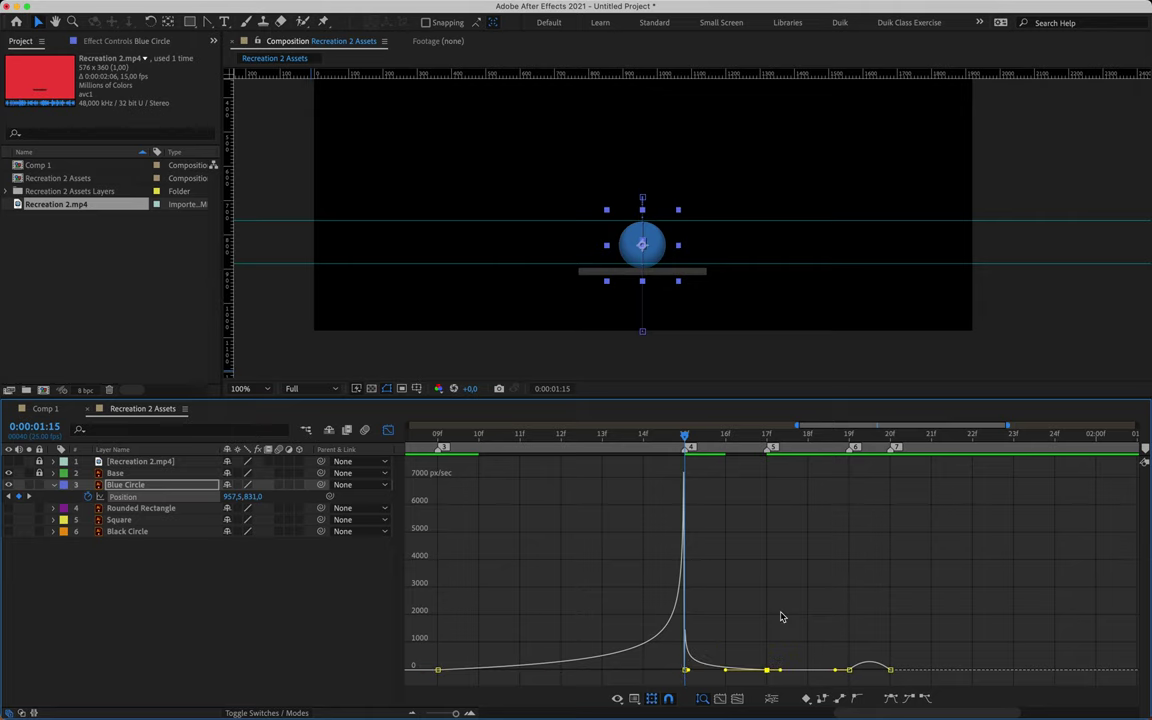
- Preview the blue circle's eased bounce by playing the composition from 0:00:00:11
{"action": "scroll", "coordinate": [772, 600], "scroll_direction": "right", "scroll_amount": 5}
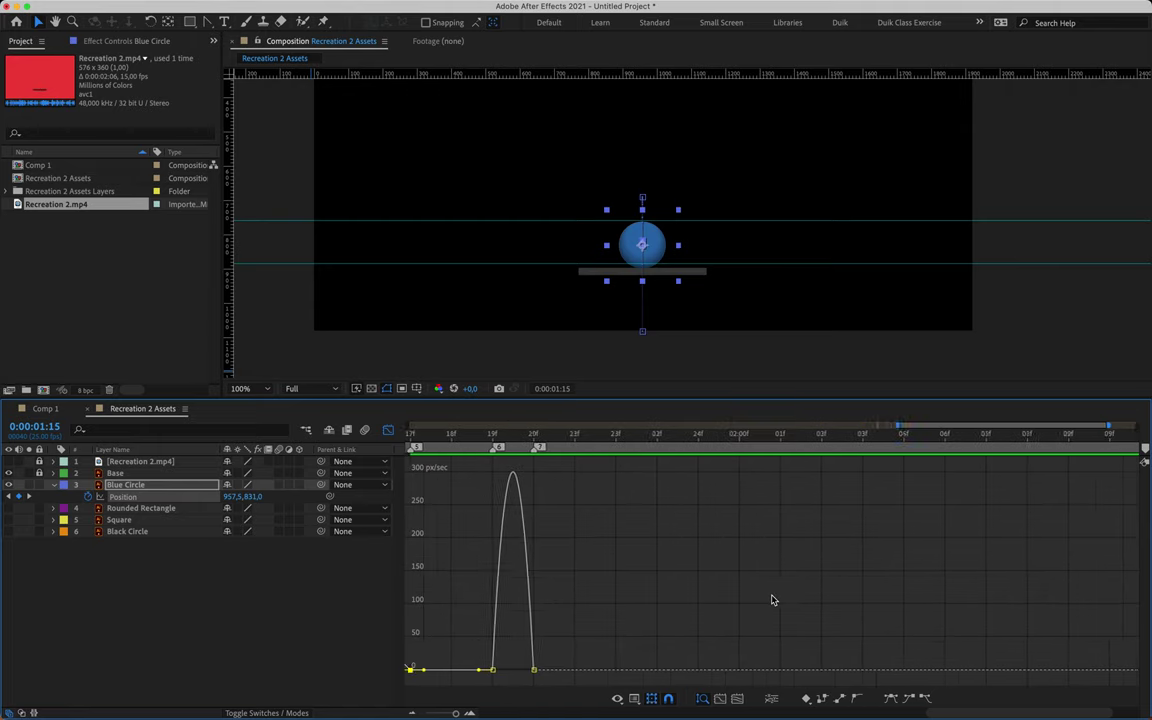
{"action": "left_click_drag", "start_coordinate": [545, 437], "coordinate": [760, 477]}
{"action": "scroll", "coordinate": [759, 476], "scroll_direction": "right", "scroll_amount": 2}
{"action": "left_click", "coordinate": [890, 437]}
{"action": "key", "text": "minus"}
{"action": "key", "text": "minus"}
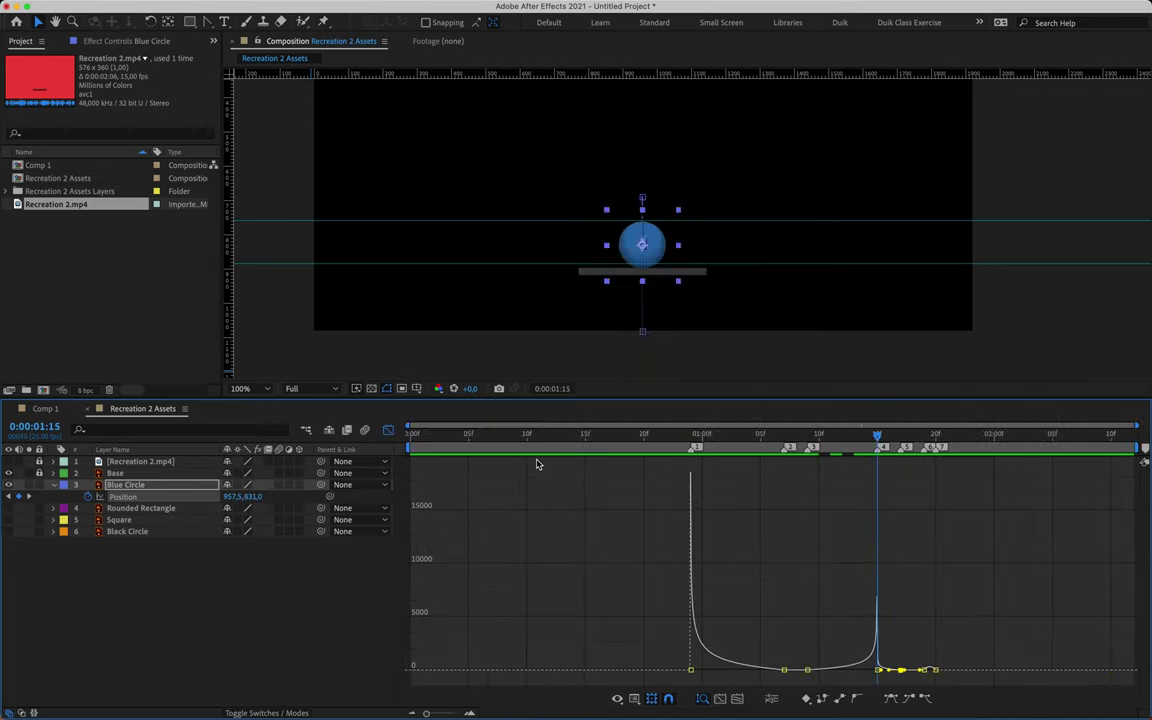
{"action": "left_click", "coordinate": [538, 437]}
{"action": "key", "text": "space"}
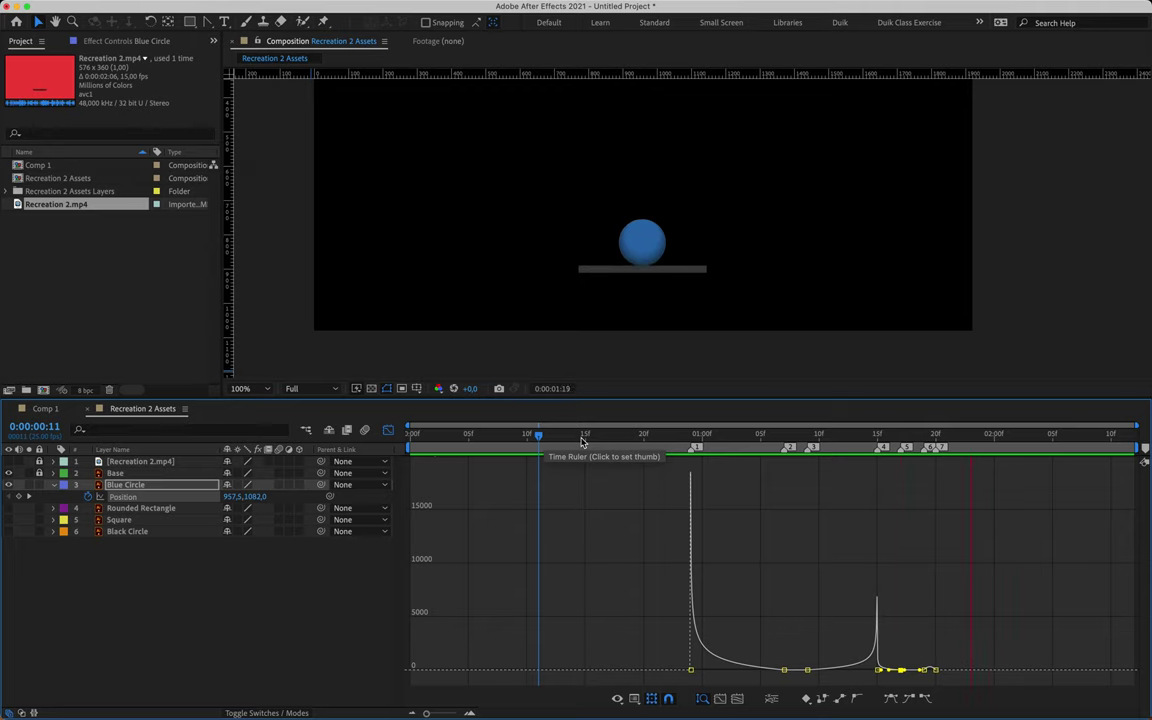
{"action": "key", "text": "space"}
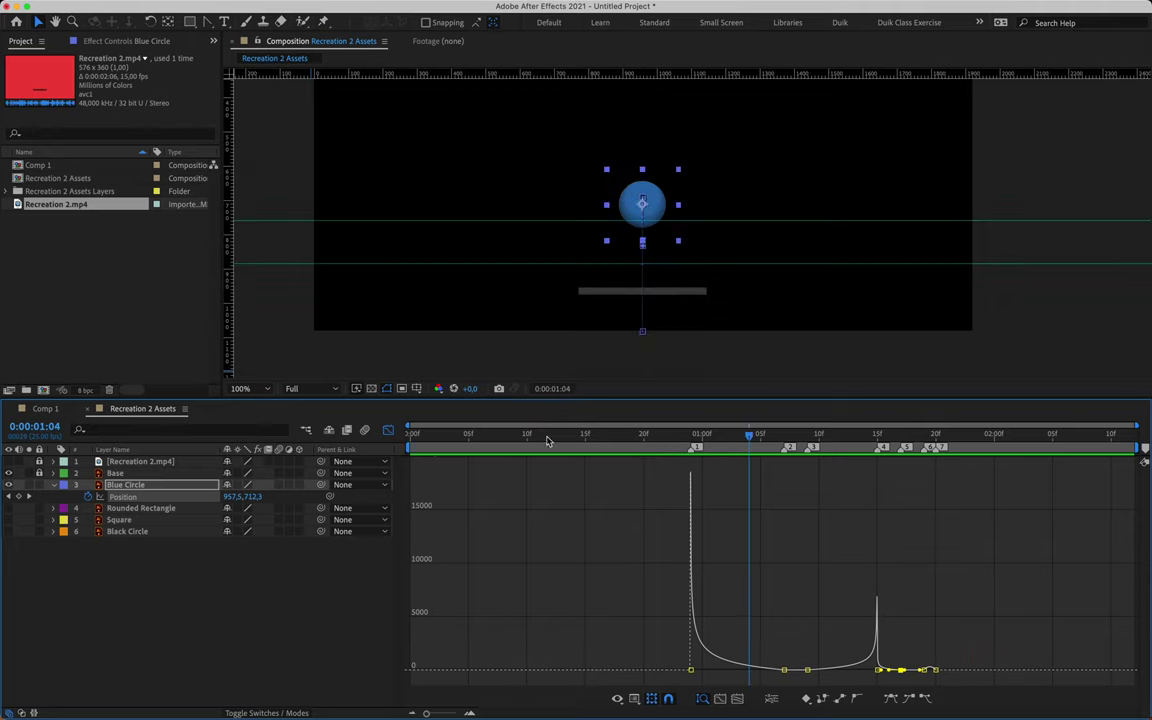
- Return from the Graph Editor to the layer bars, then lock and collapse the Blue Circle layer
{"action": "key", "text": "shift+F3"}
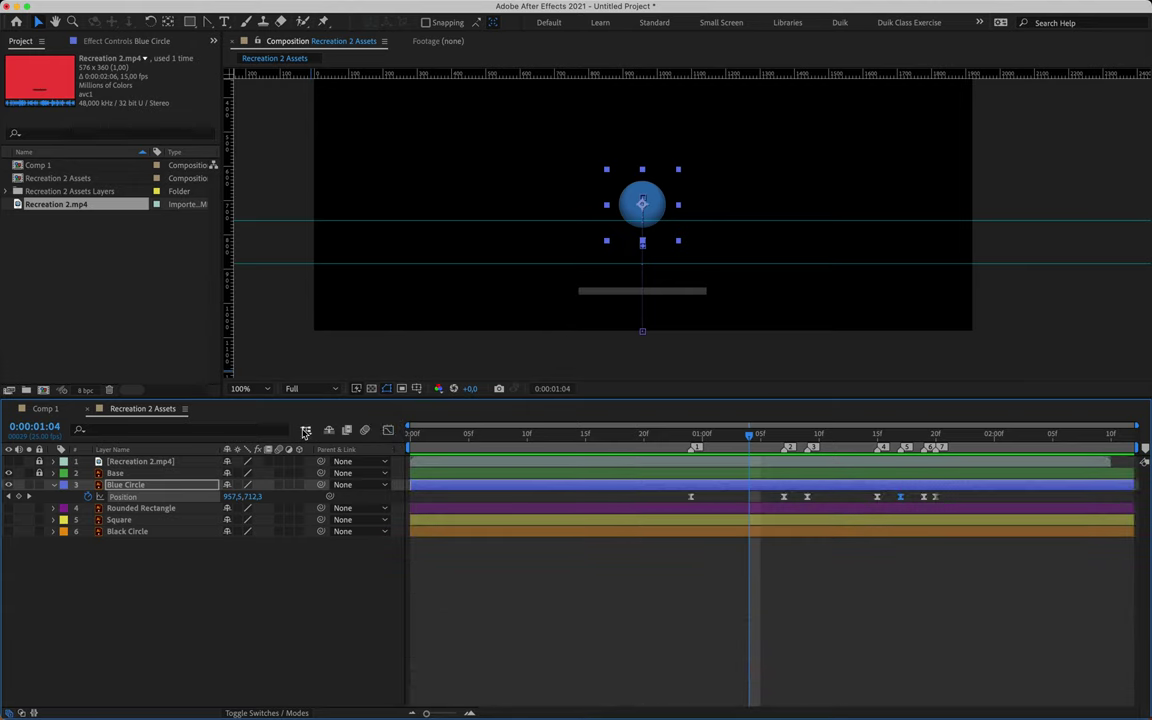
{"action": "left_click", "coordinate": [104, 485]}
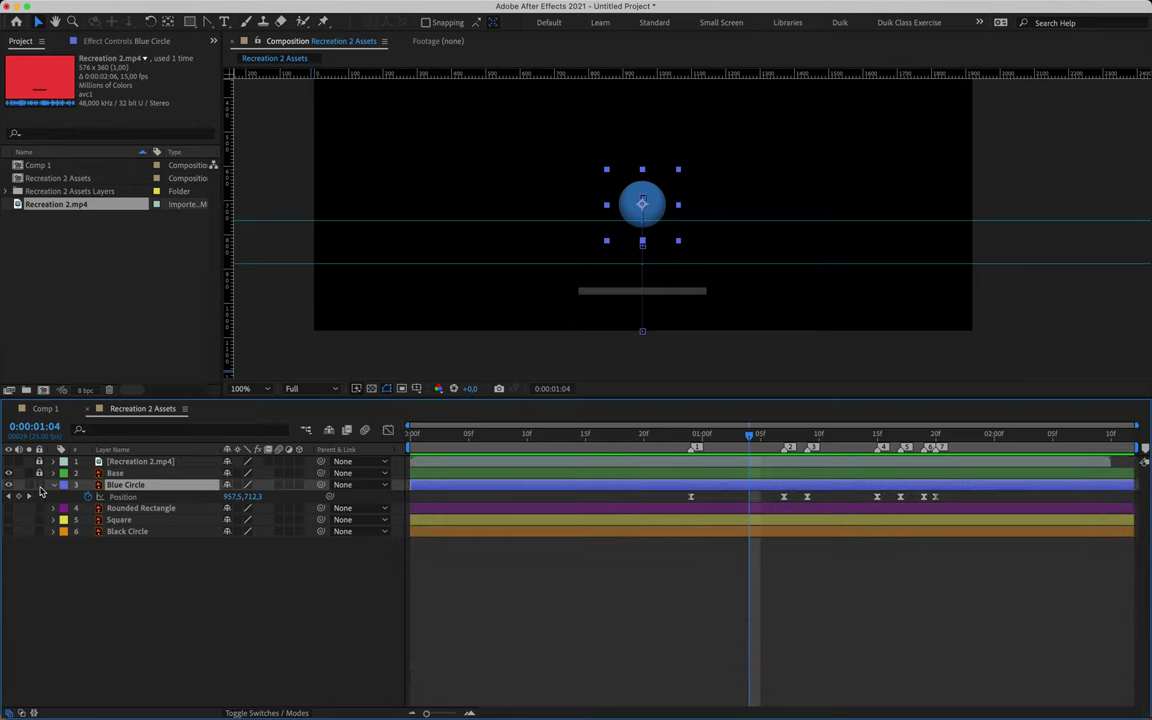
{"action": "left_click", "coordinate": [39, 485]}
{"action": "left_click", "coordinate": [53, 486]}
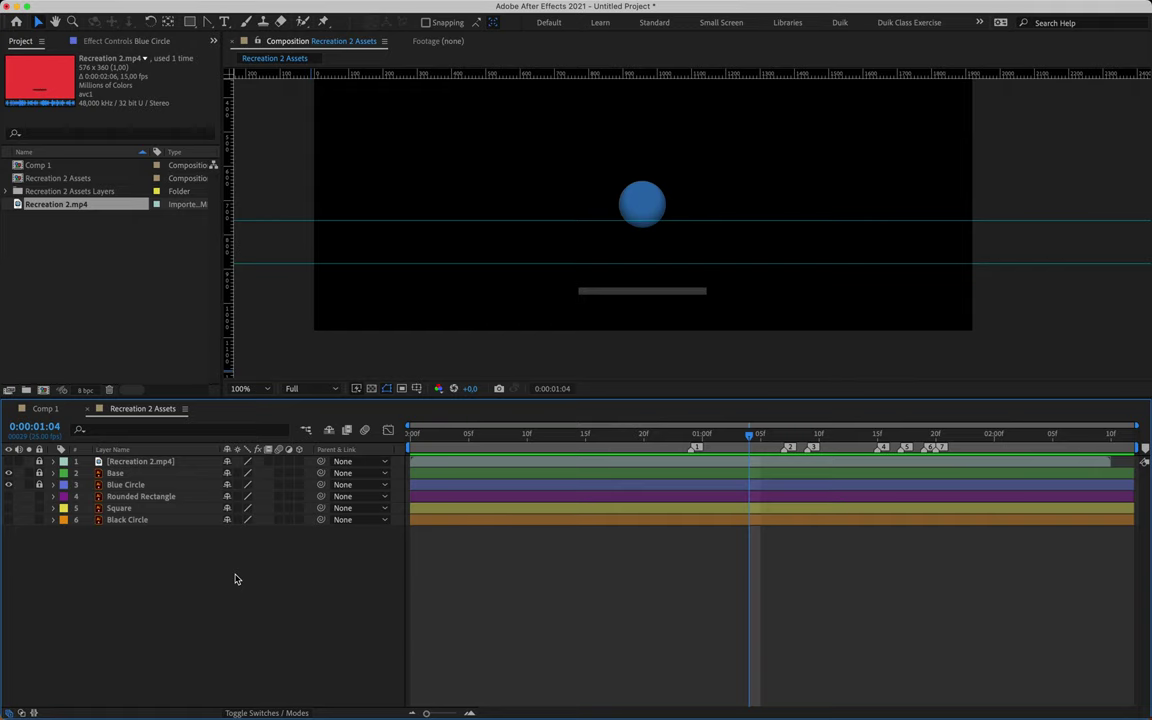
- Save the project as 1.aep on the Desktop, replacing the existing file of that name
{"action": "key", "text": "super+s"}
{"action": "left_click", "coordinate": [352, 204]}
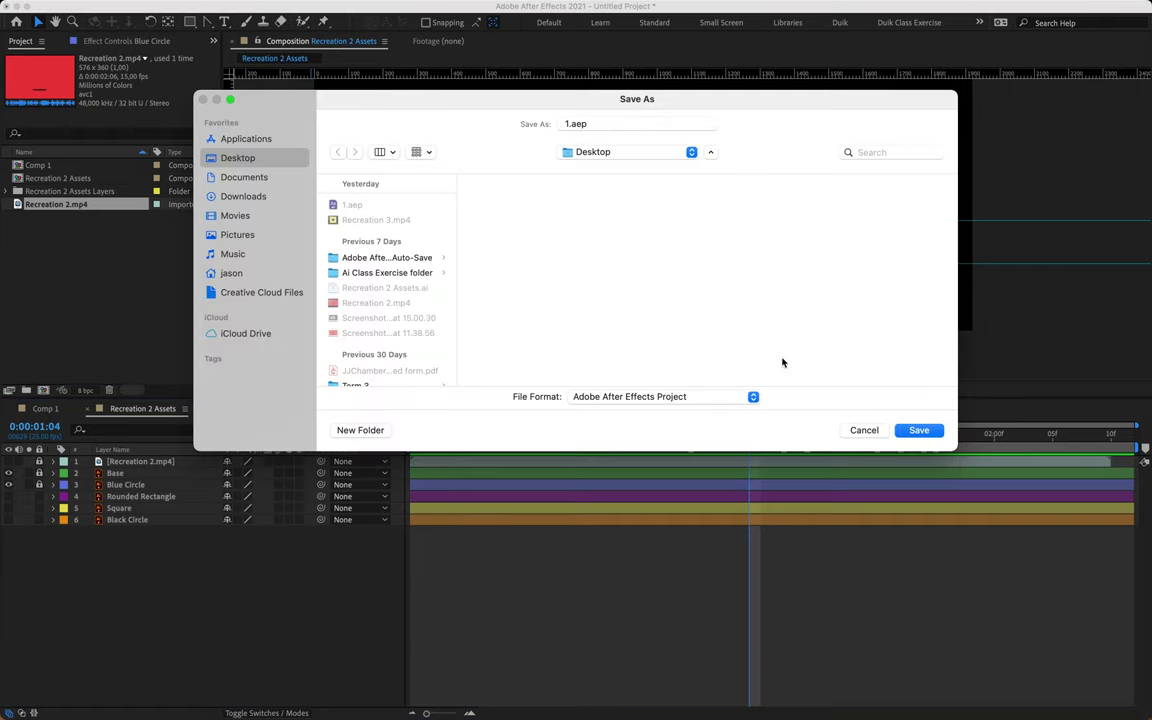
{"action": "key", "text": "Return"}
{"action": "left_click", "coordinate": [620, 334]}
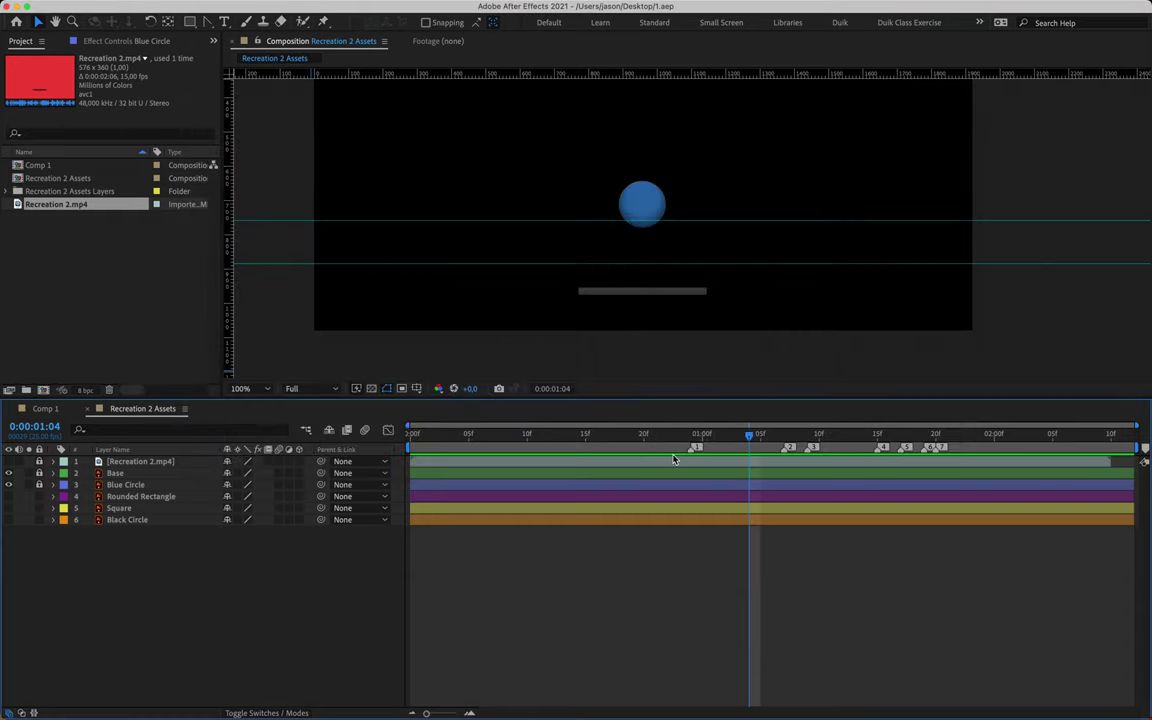
- Clear all guides from the composition view and delete all composition markers
{"action": "mouse_move", "coordinate": [456, 4]}
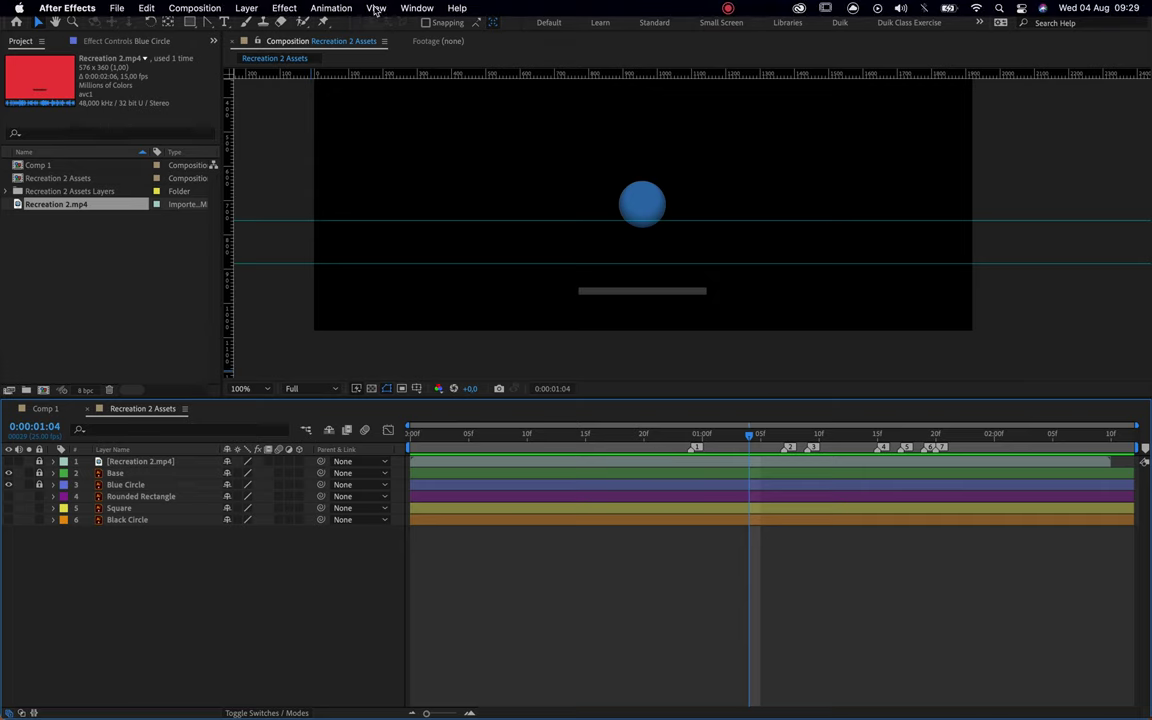
{"action": "left_click", "coordinate": [376, 8]}
{"action": "left_click", "coordinate": [400, 217]}
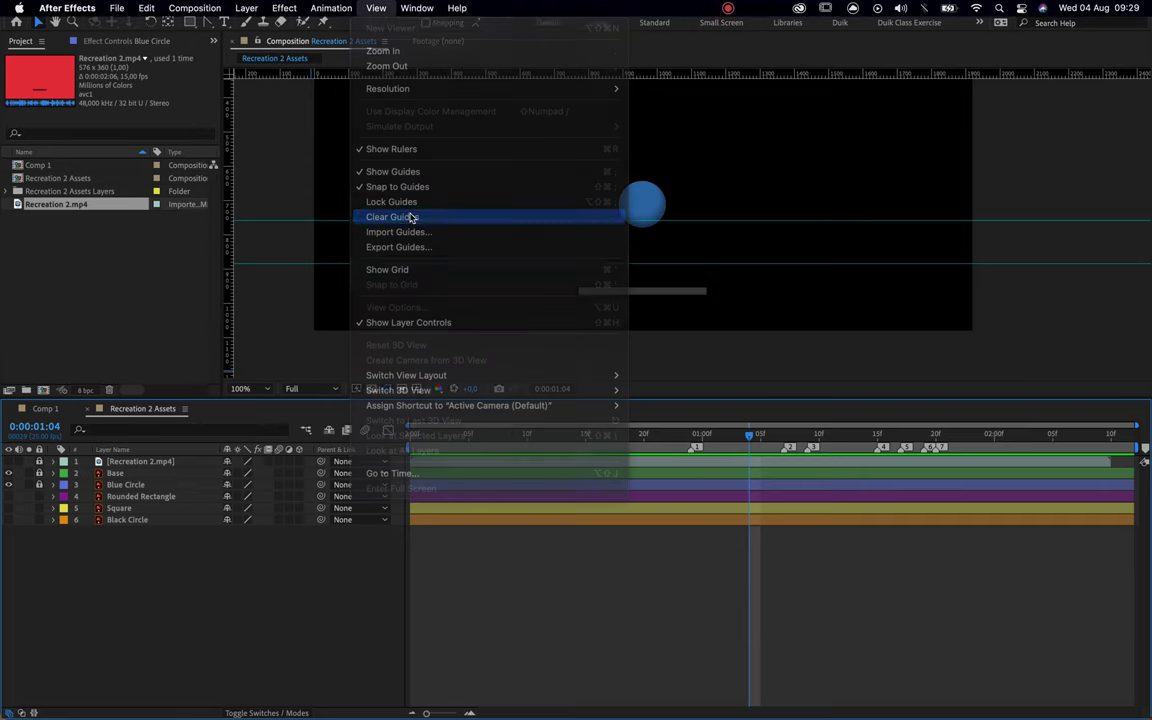
{"action": "right_click", "coordinate": [695, 447]}
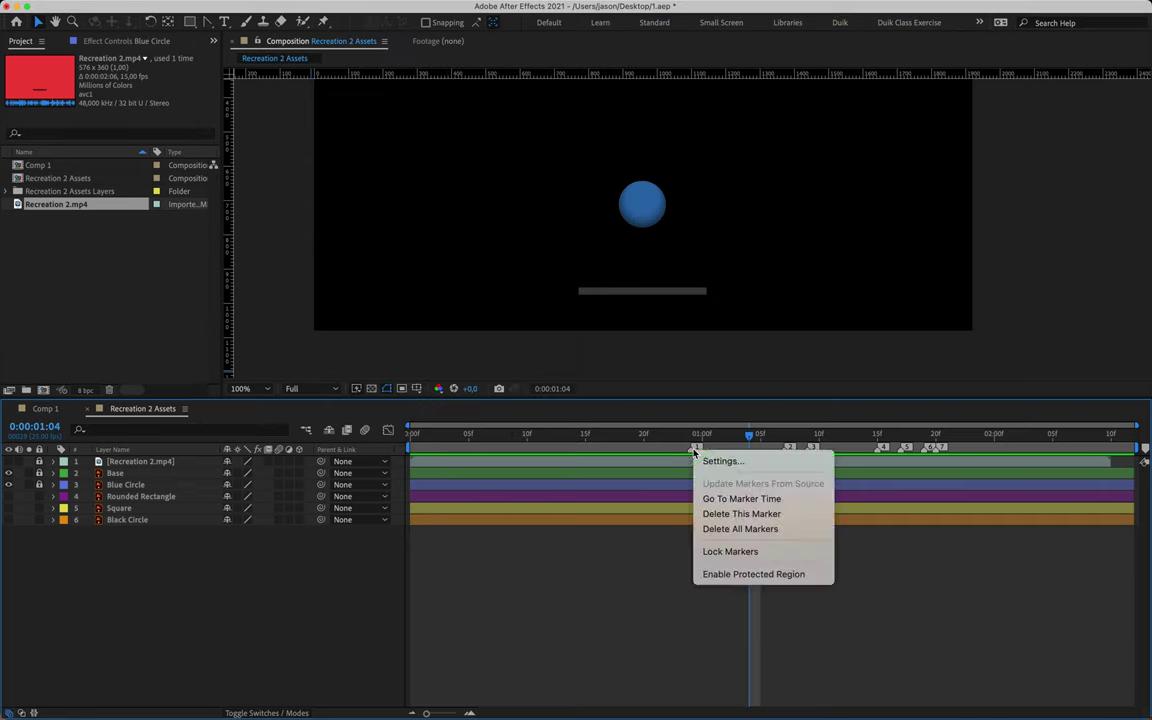
{"action": "left_click", "coordinate": [710, 527]}
- Show the Recreation 2.mp4 reference layer and place composition marker 1 at 0:00:00:24
{"action": "left_click", "coordinate": [691, 436]}
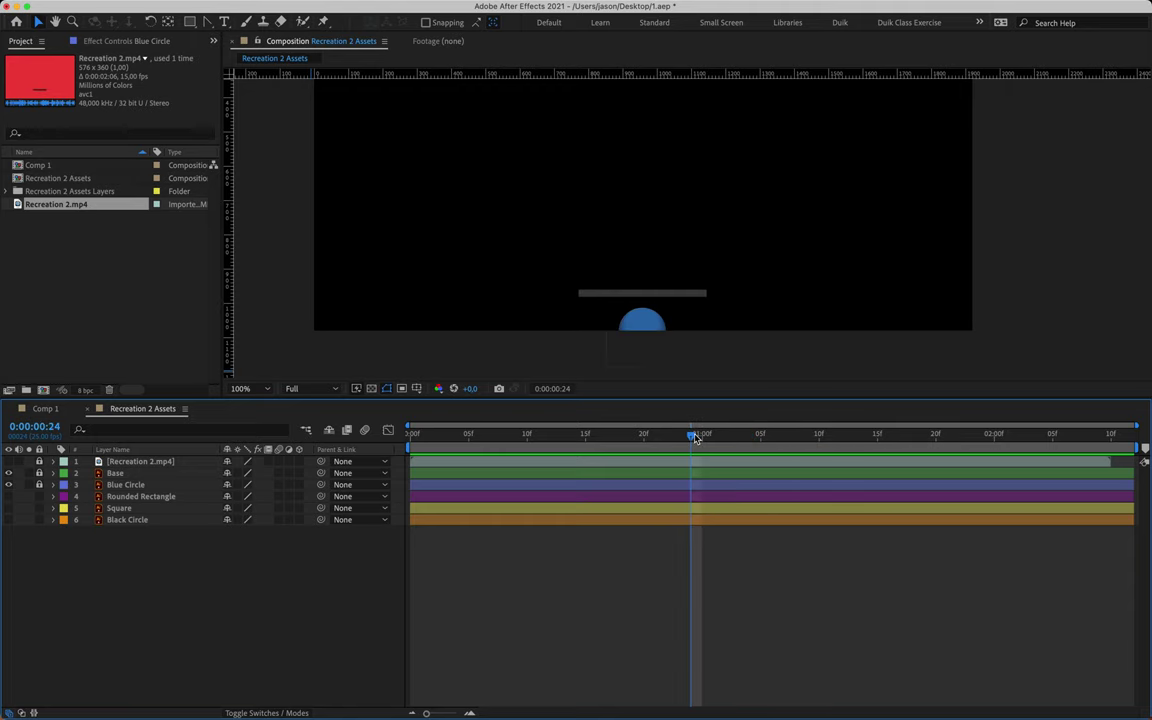
{"action": "left_click", "coordinate": [9, 462]}
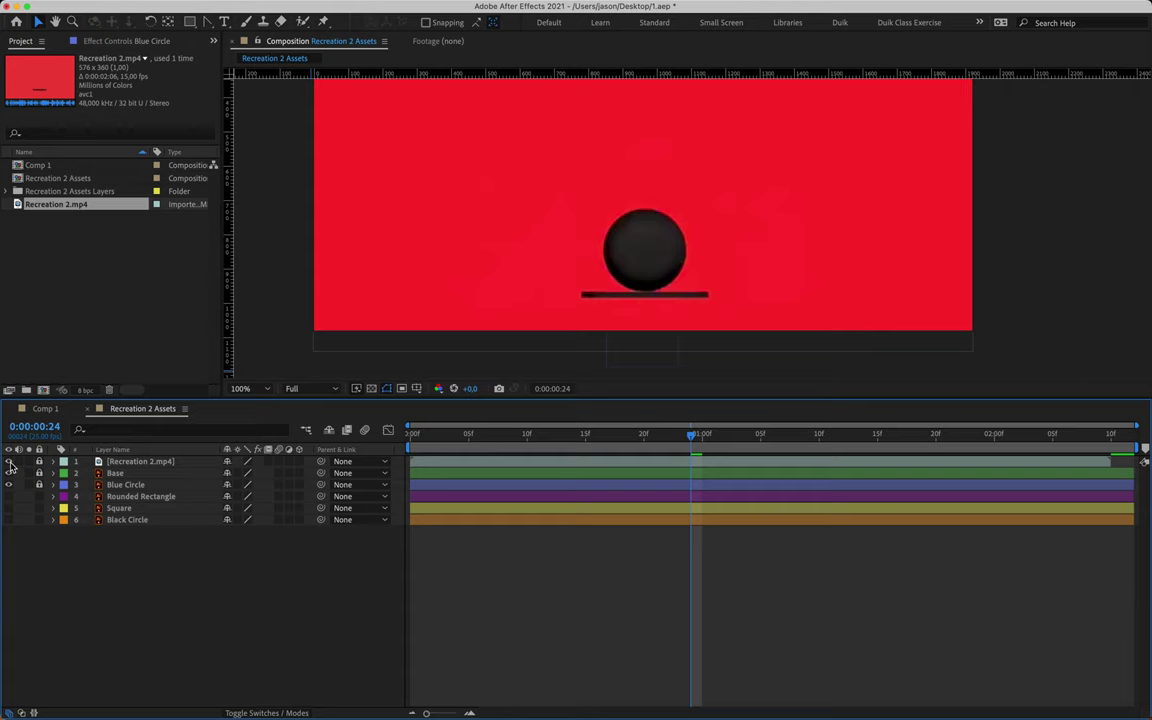
{"action": "key", "text": "Page_Down"}
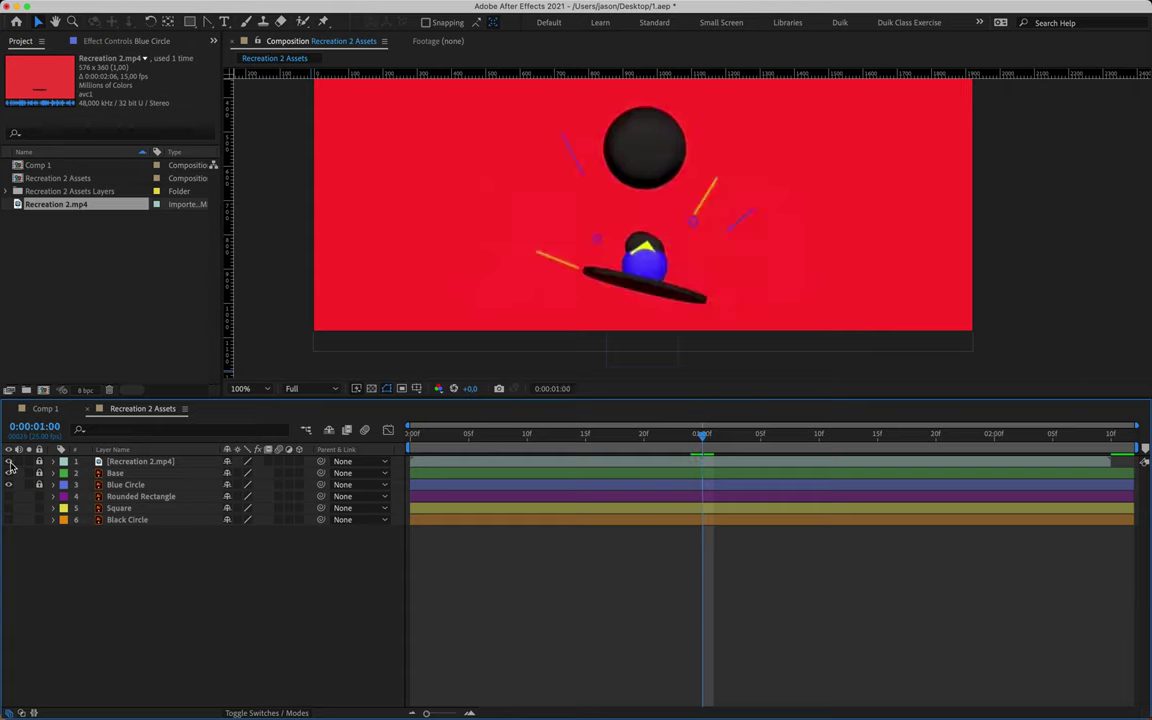
{"action": "key", "text": "Page_Up"}
{"action": "key", "text": "shift+1"}
- Play the reference to follow the rounded rectangle's motion and place composition marker 2 at 0:00:01:10
{"action": "key", "text": "Page_Down"}
{"action": "key", "text": "space"}
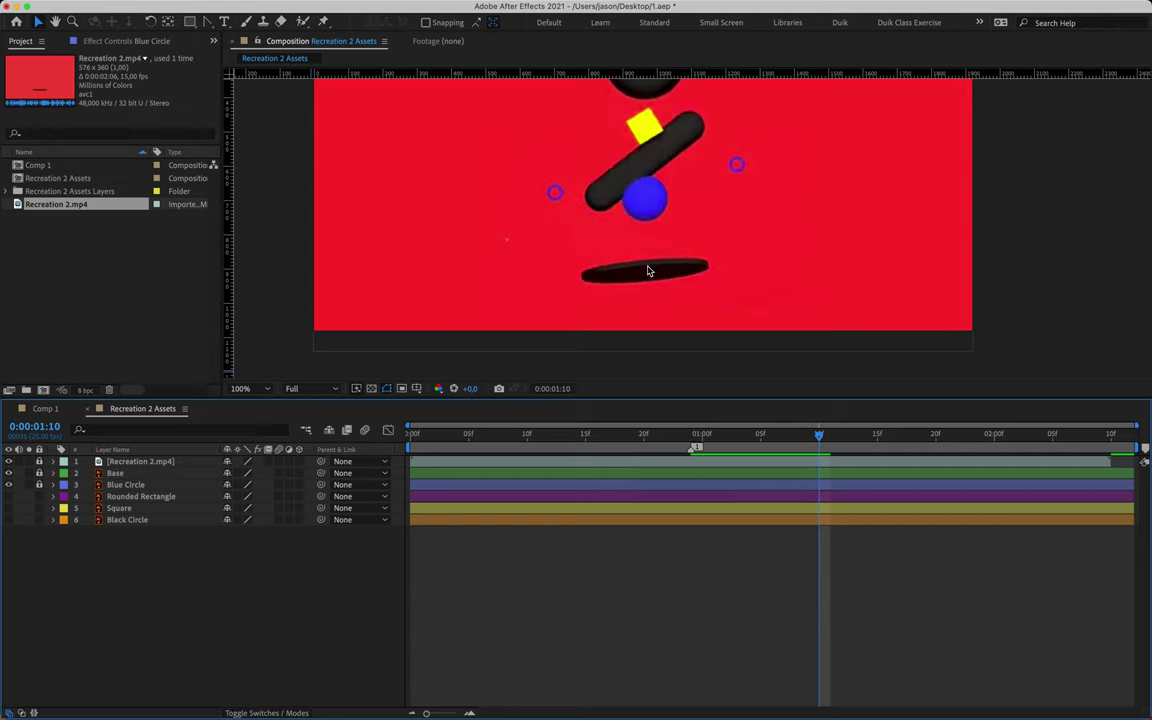
{"action": "key", "text": "space"}
{"action": "key", "text": "space"}
{"action": "key", "text": "space"}
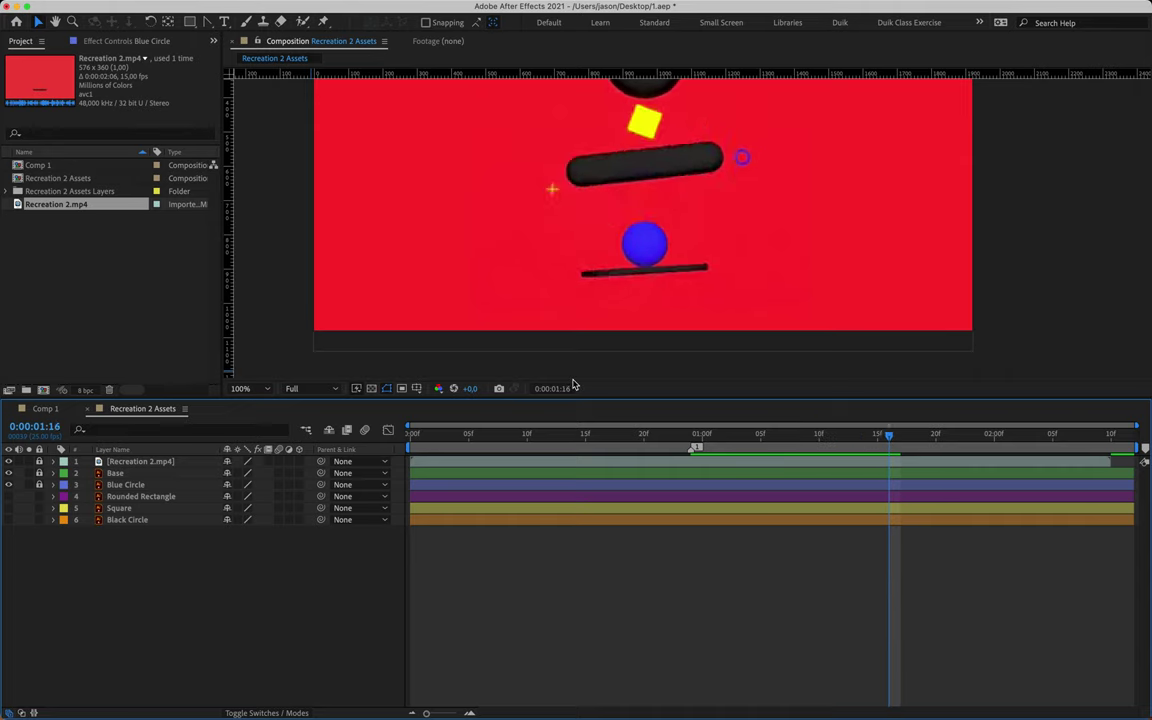
{"action": "key", "text": "space"}
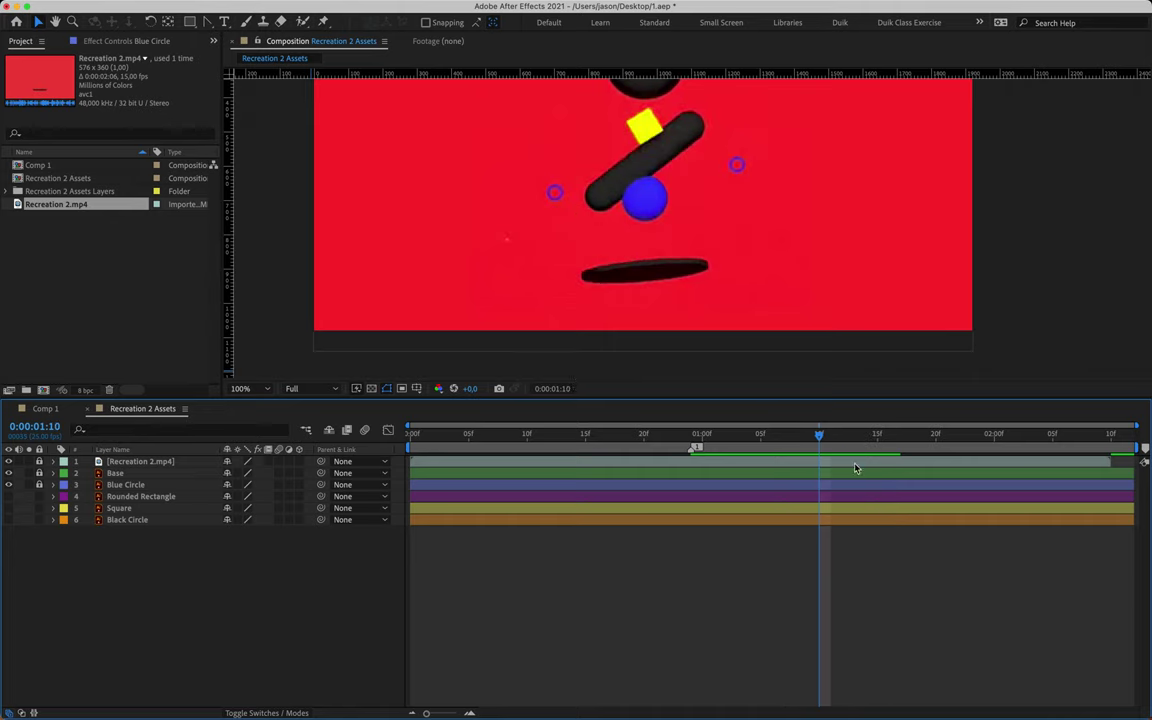
{"action": "left_click_drag", "start_coordinate": [1145, 449], "coordinate": [822, 447]}
- Place composition marker 3 at 0:00:01:16 and add a horizontal guide at the underside of the rounded rectangle's centre
{"action": "key", "text": "space"}
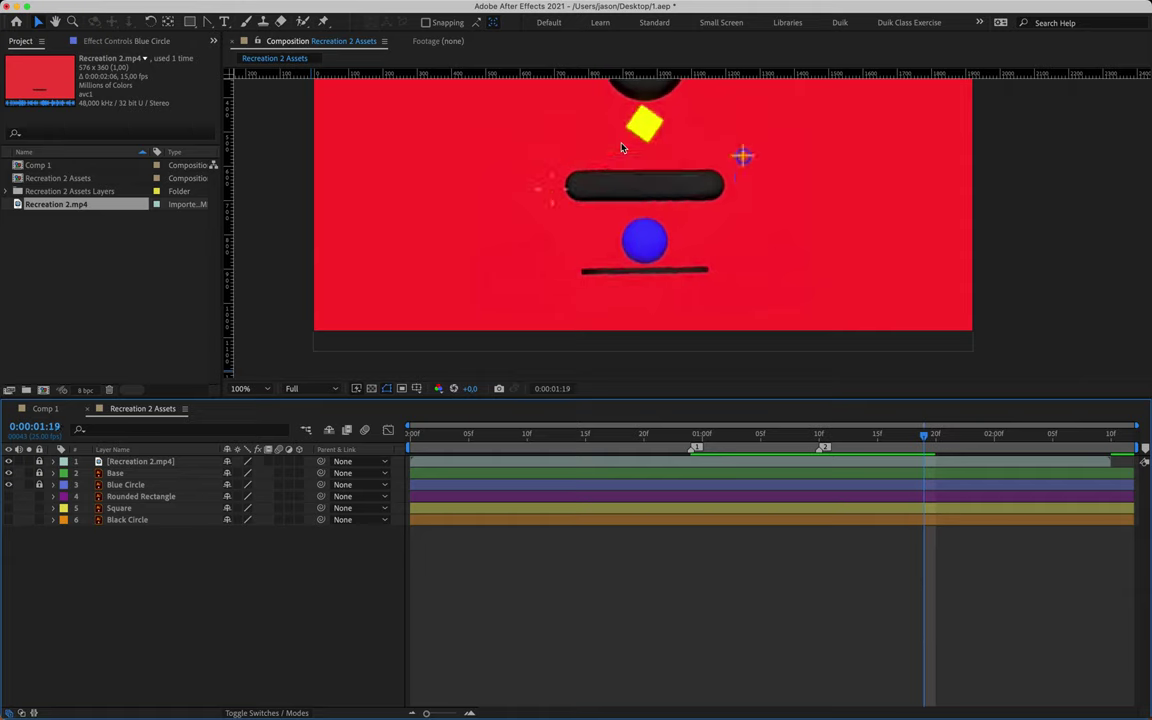
{"action": "key", "text": "Page_Up"}
{"action": "key", "text": "Page_Up"}
{"action": "key", "text": "Page_Up"}
{"action": "key", "text": "Page_Up"}
{"action": "key", "text": "Page_Down"}
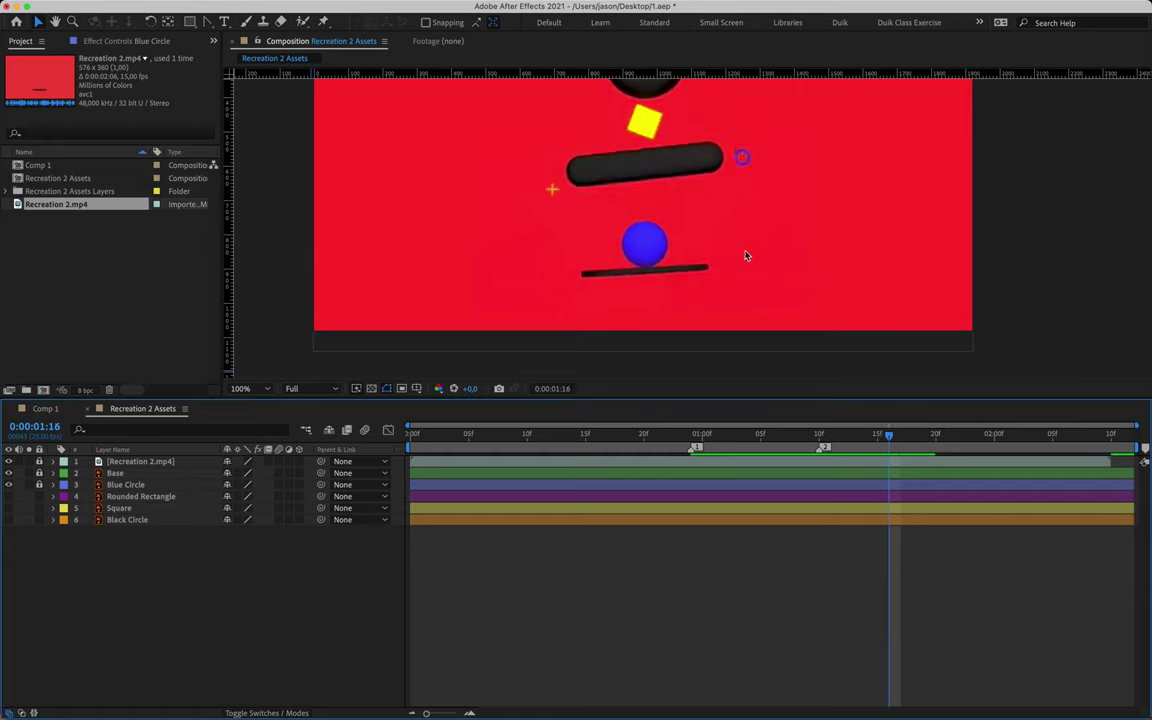
{"action": "left_click_drag", "start_coordinate": [1145, 449], "coordinate": [891, 447]}
{"action": "left_click_drag", "start_coordinate": [649, 76], "coordinate": [640, 179]}
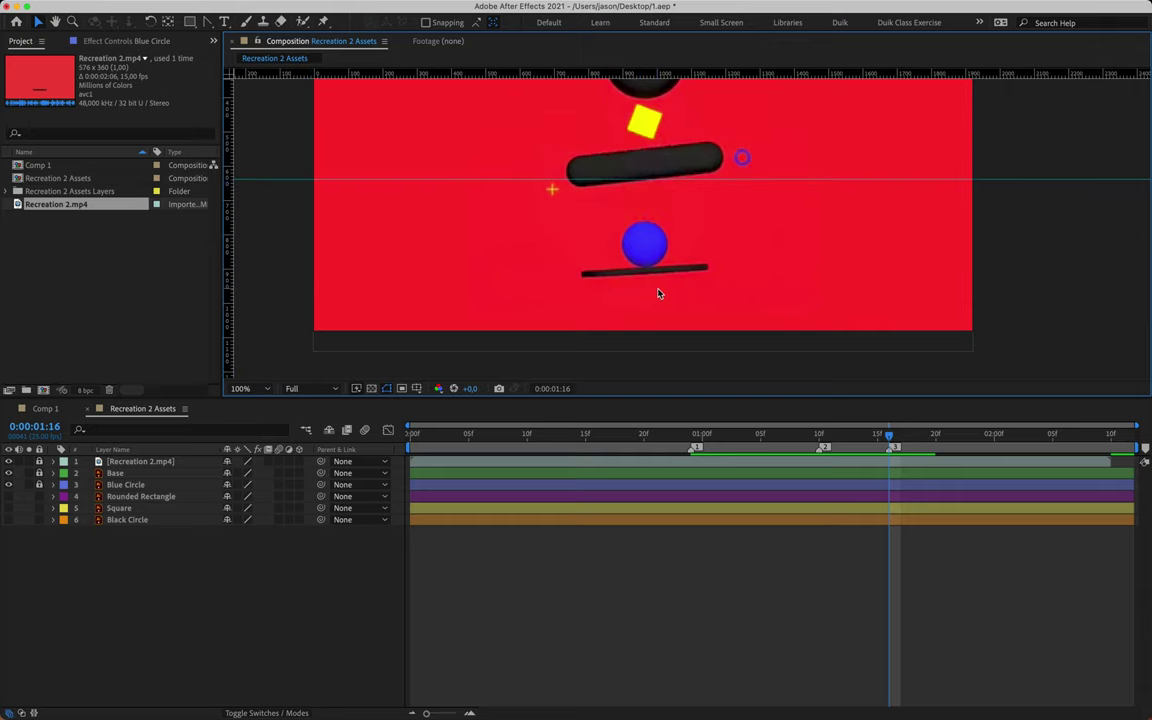
- Inspect the reference up close and place composition marker 4 at 0:00:01:20, where the rounded rectangle nears the blue circle
{"action": "key", "text": "Page_Down"}
{"action": "key", "text": "Page_Down"}
{"action": "key", "text": "Page_Down"}
{"action": "key", "text": "Page_Down"}
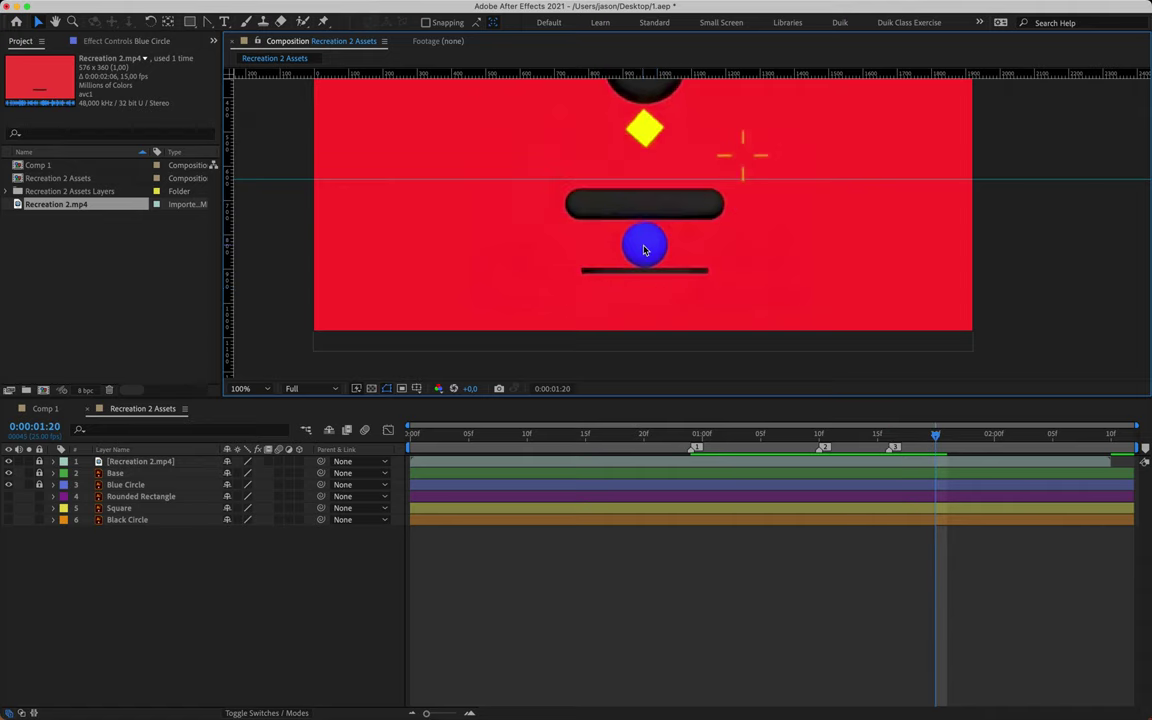
{"action": "key", "text": "period"}
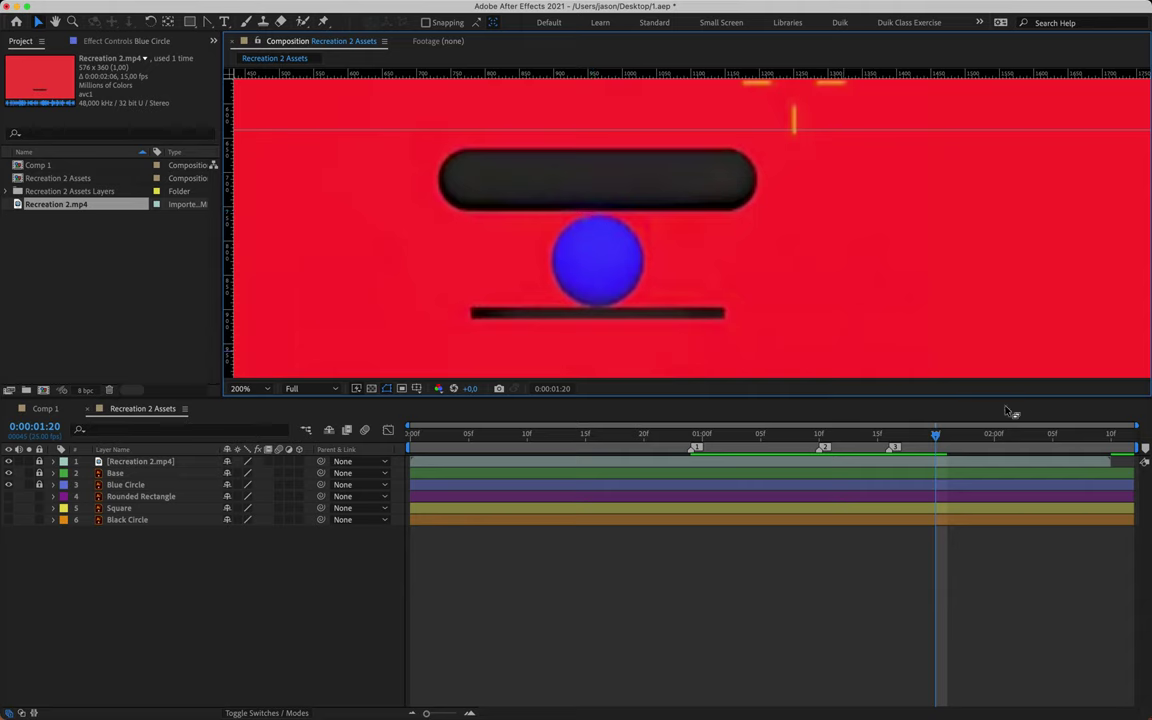
{"action": "key", "text": "Page_Down"}
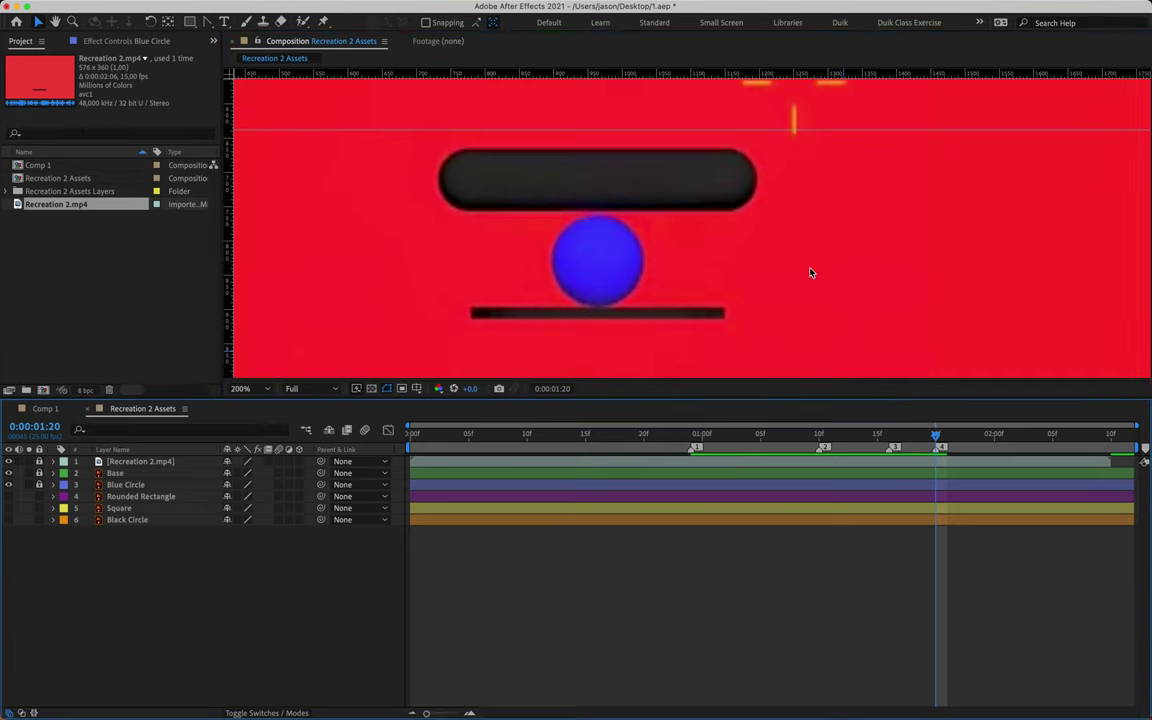
- At 0:00:01:22, add a horizontal guide along the rounded rectangle's lower edge and place composition marker 5
{"action": "key", "text": "Page_Down"}
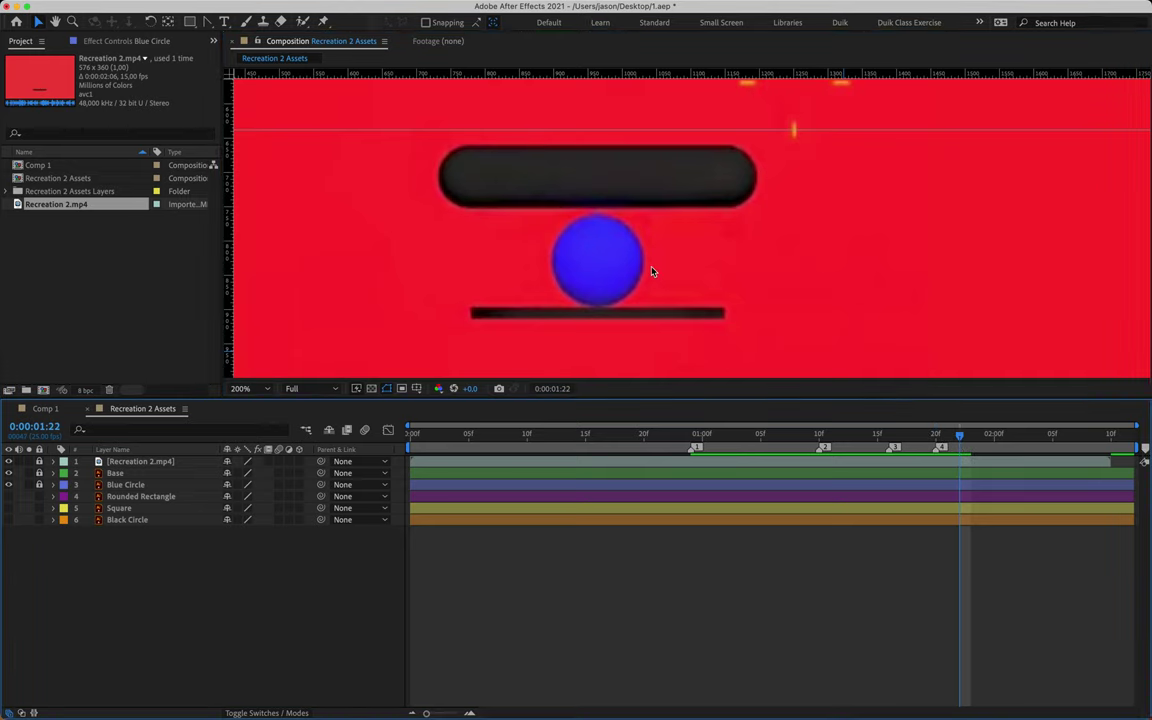
{"action": "left_click_drag", "start_coordinate": [637, 73], "coordinate": [619, 207]}
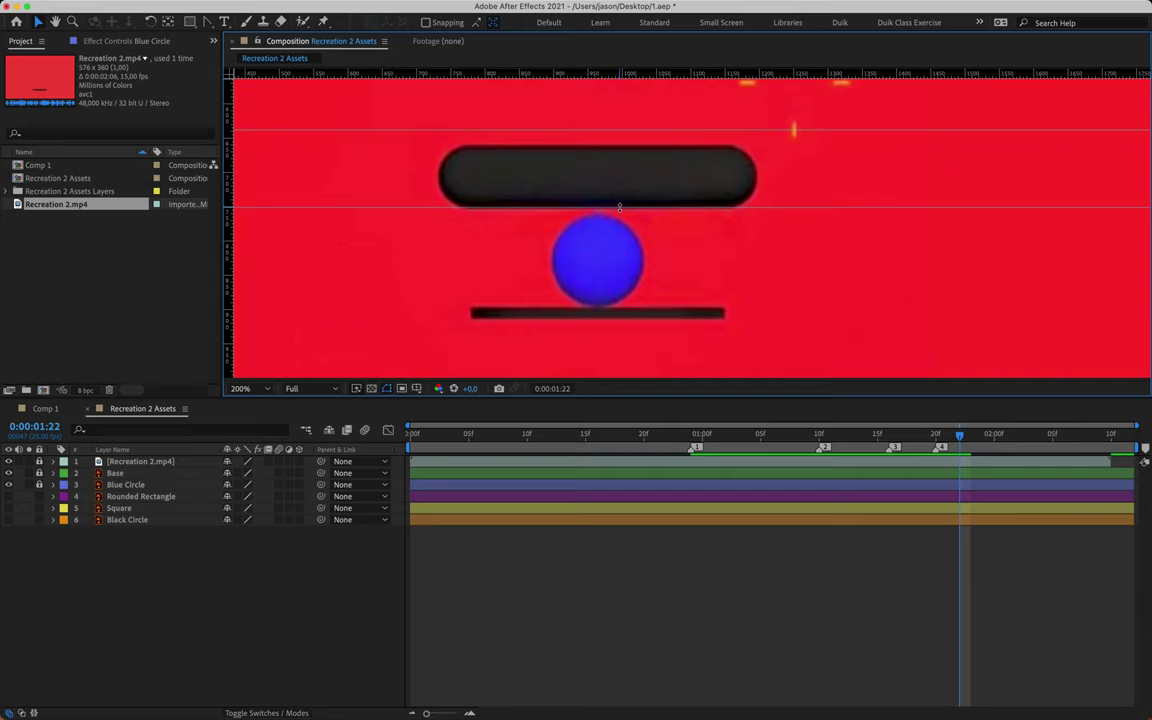
{"action": "left_click_drag", "start_coordinate": [1146, 449], "coordinate": [962, 447]}
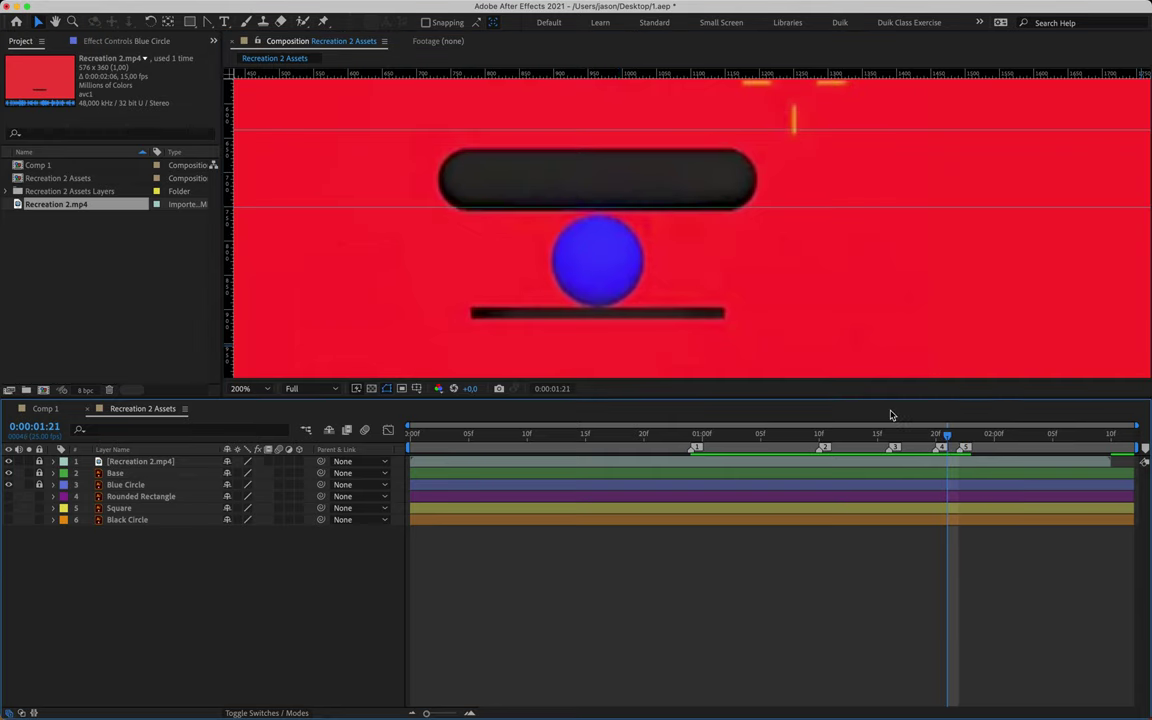
- Place composition marker 6 at 0:00:01:24, where the rounded rectangle settles on the blue circle in the reference
{"action": "key", "text": "Page_Down"}
{"action": "key", "text": "Page_Down"}
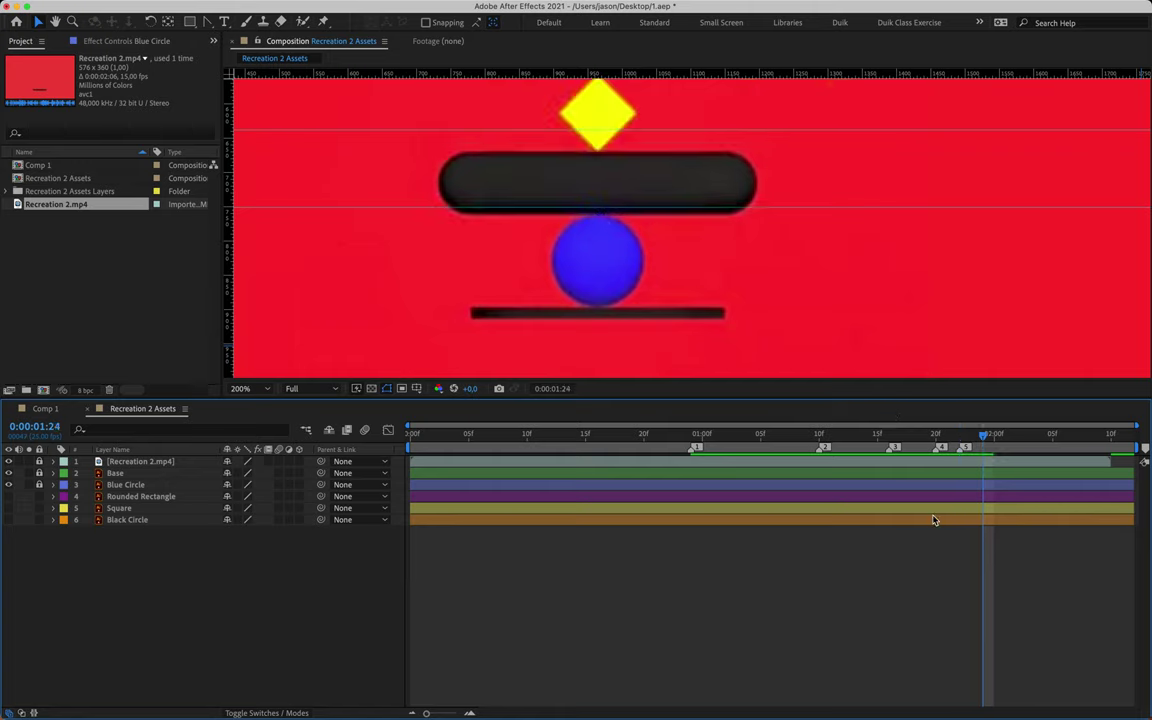
{"action": "left_click", "coordinate": [1144, 455]}
- Hide the Recreation 2.mp4 reference, then make the Rounded Rectangle layer visible and select it
{"action": "left_click", "coordinate": [8, 461]}
{"action": "left_click", "coordinate": [8, 473]}
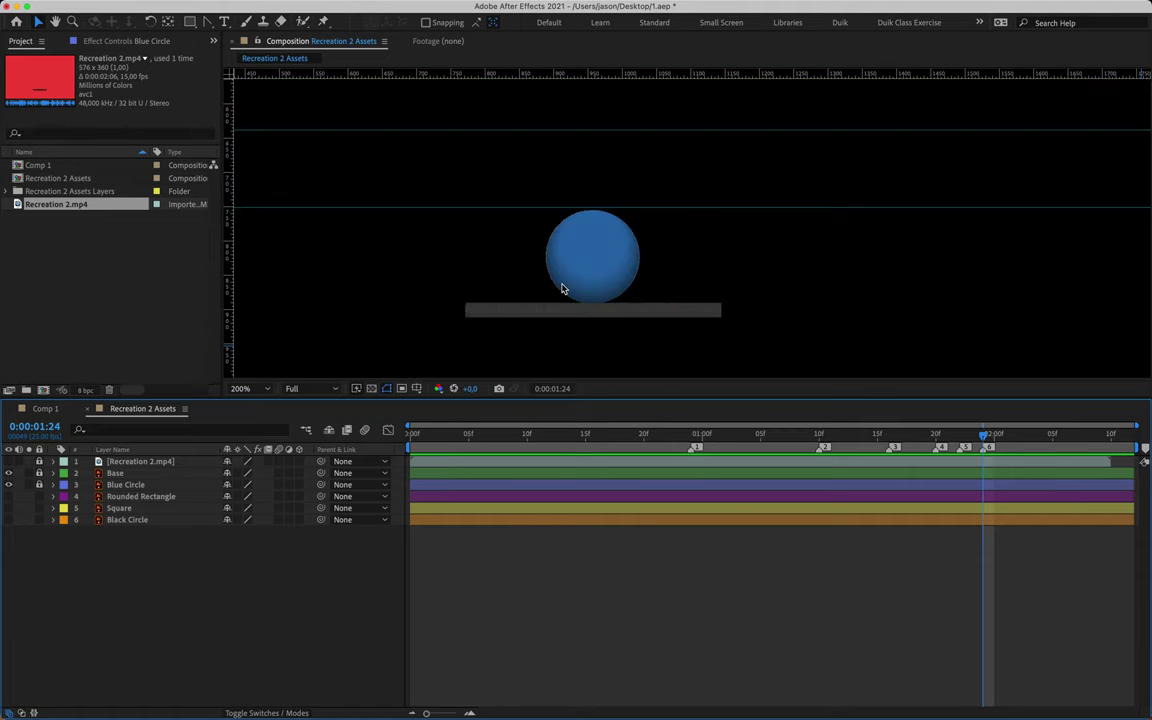
{"action": "key", "text": "comma"}
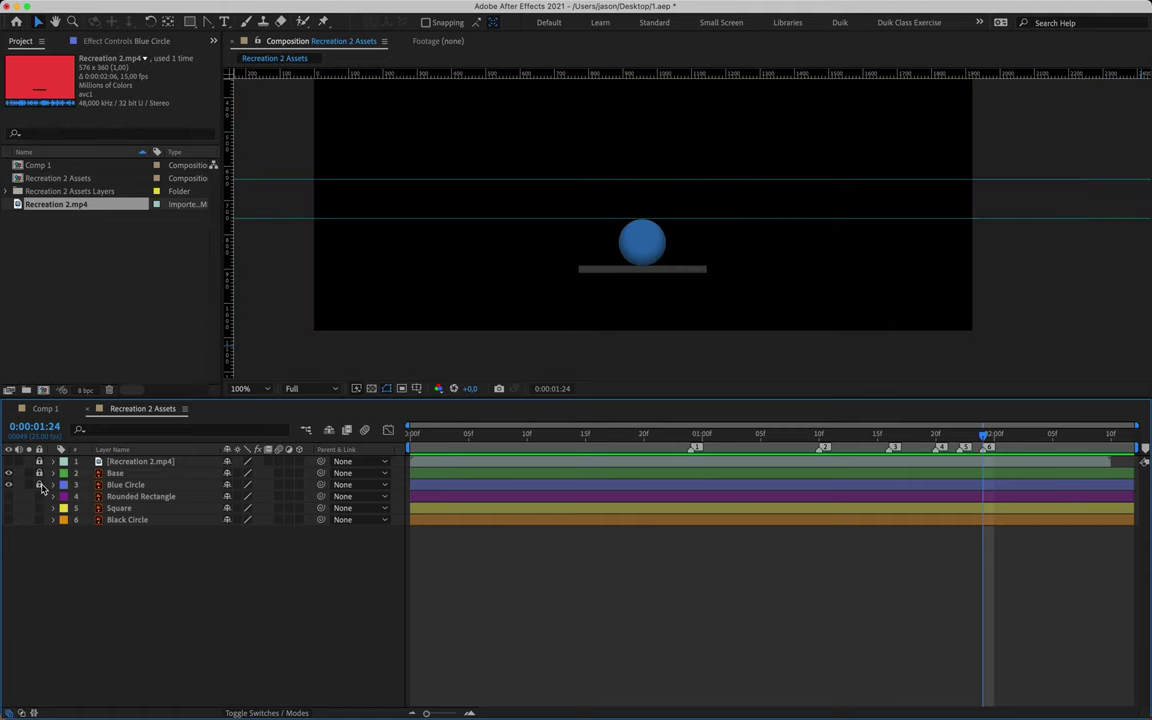
{"action": "left_click", "coordinate": [9, 496]}
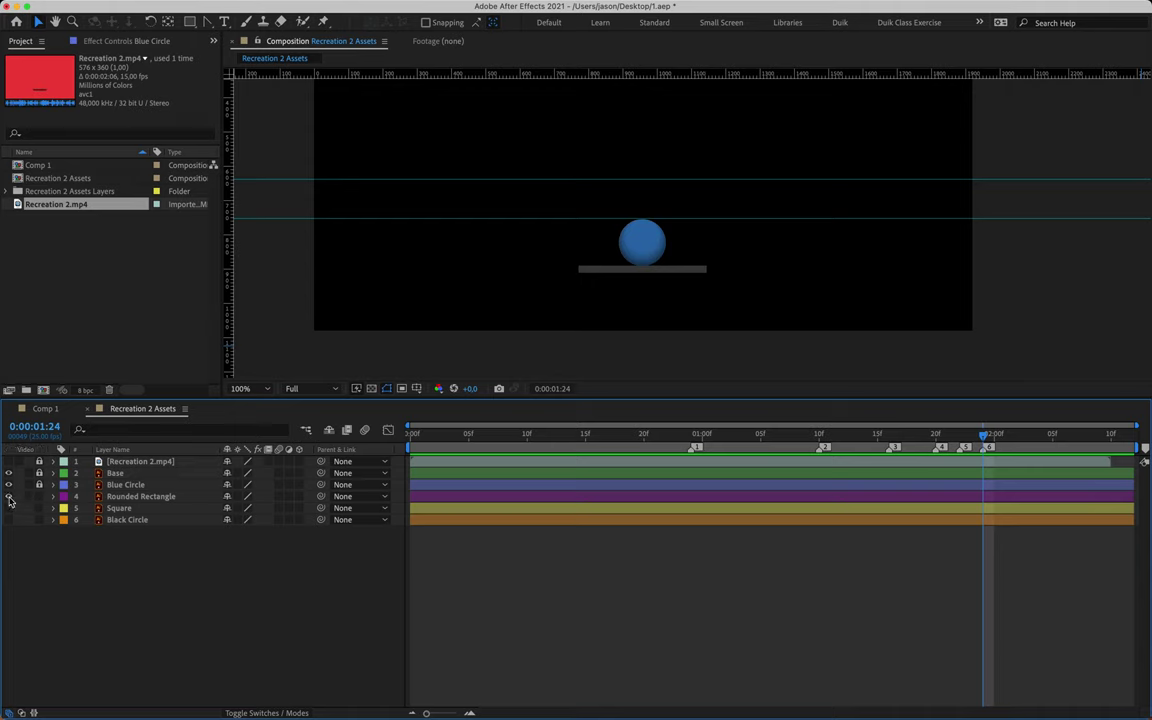
{"action": "left_click", "coordinate": [155, 497]}
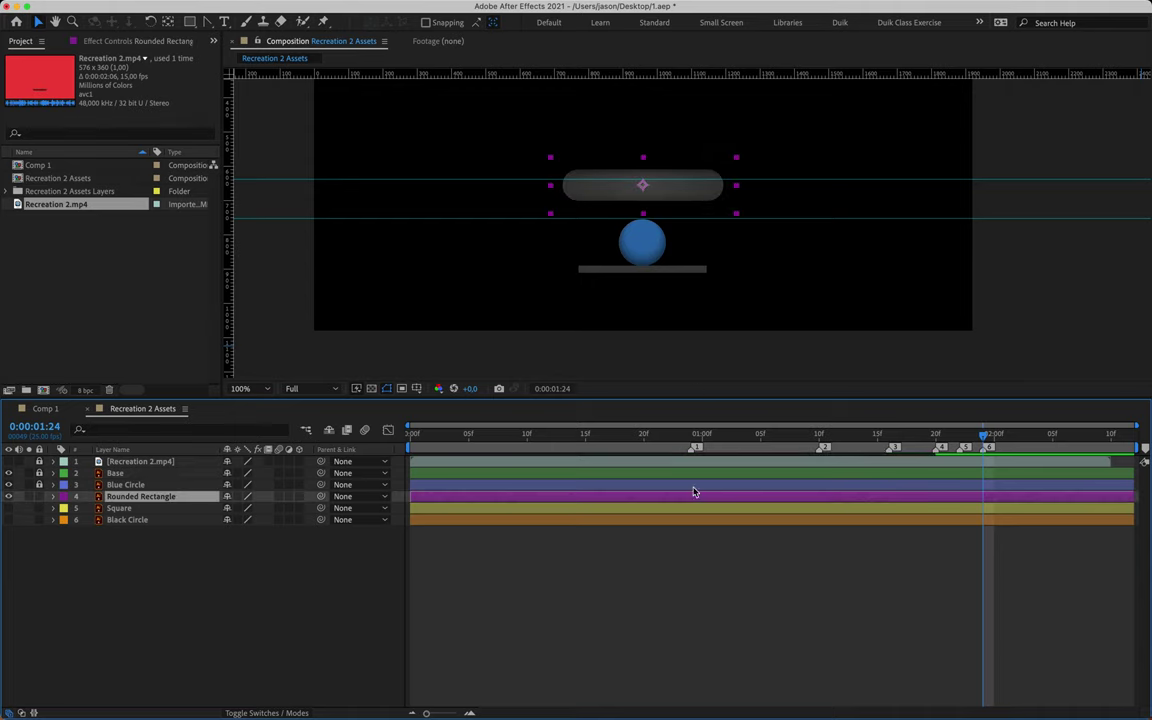
- At marker 1 (0:00:00:24), start keyframing the Rounded Rectangle's Position and lower it to 960, 1080
{"action": "left_click", "coordinate": [692, 436]}
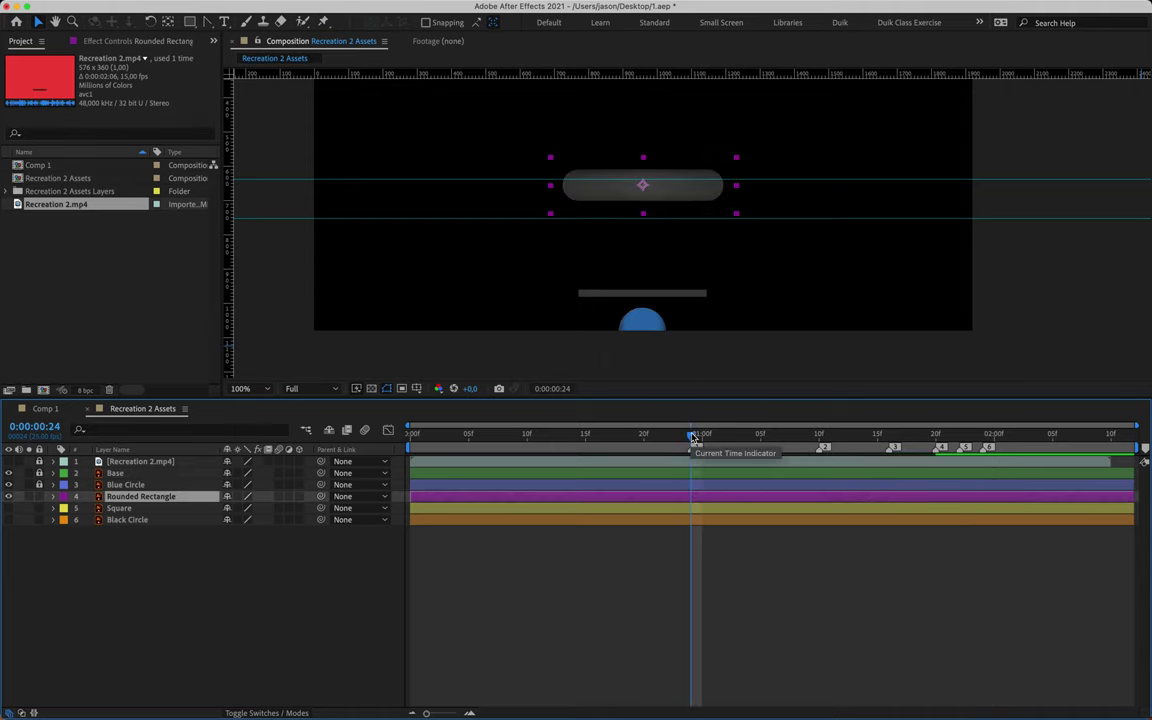
{"action": "key", "text": "p"}
{"action": "left_click", "coordinate": [88, 509]}
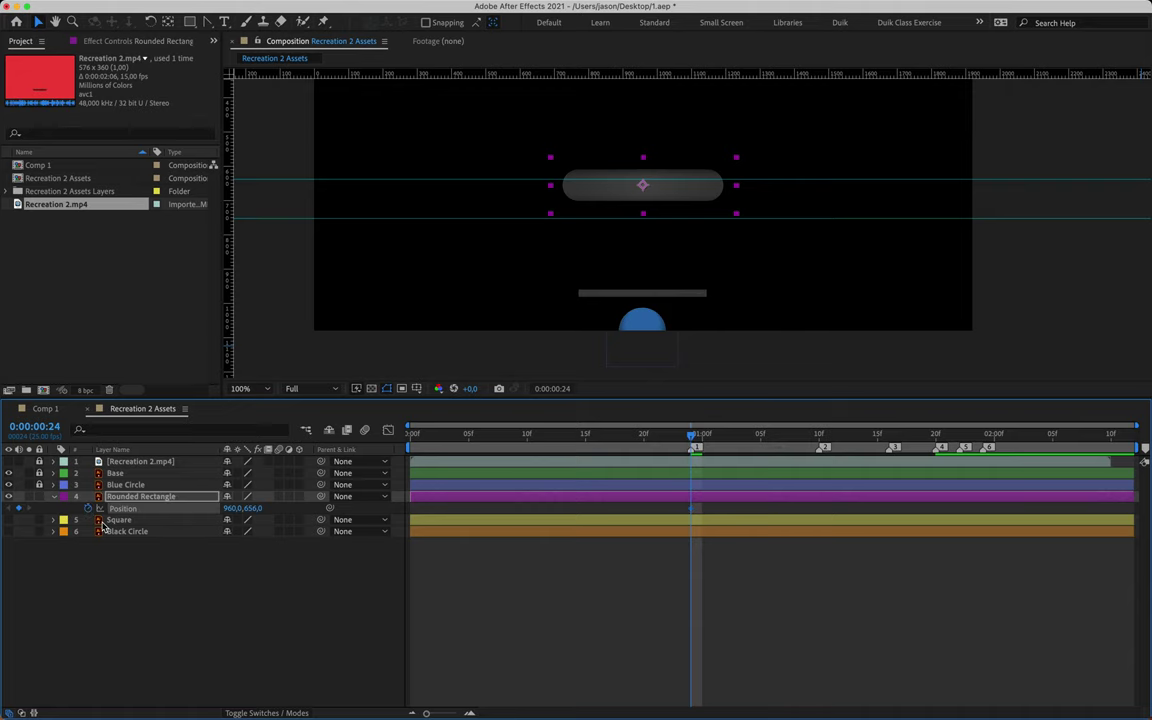
{"action": "left_click_drag", "start_coordinate": [672, 192], "coordinate": [686, 345]}
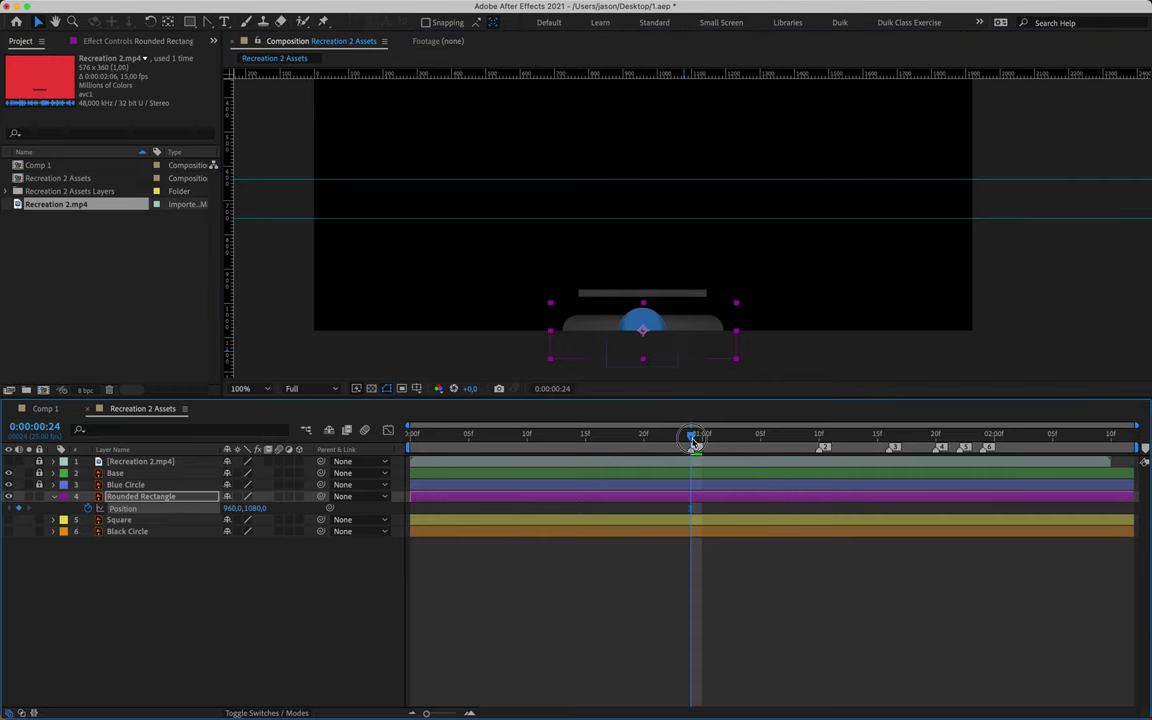
- At marker 2 (0:00:01:10), raise the Rounded Rectangle above the blue circle to about Position 960, 592
{"action": "left_click_drag", "start_coordinate": [693, 436], "coordinate": [819, 436]}
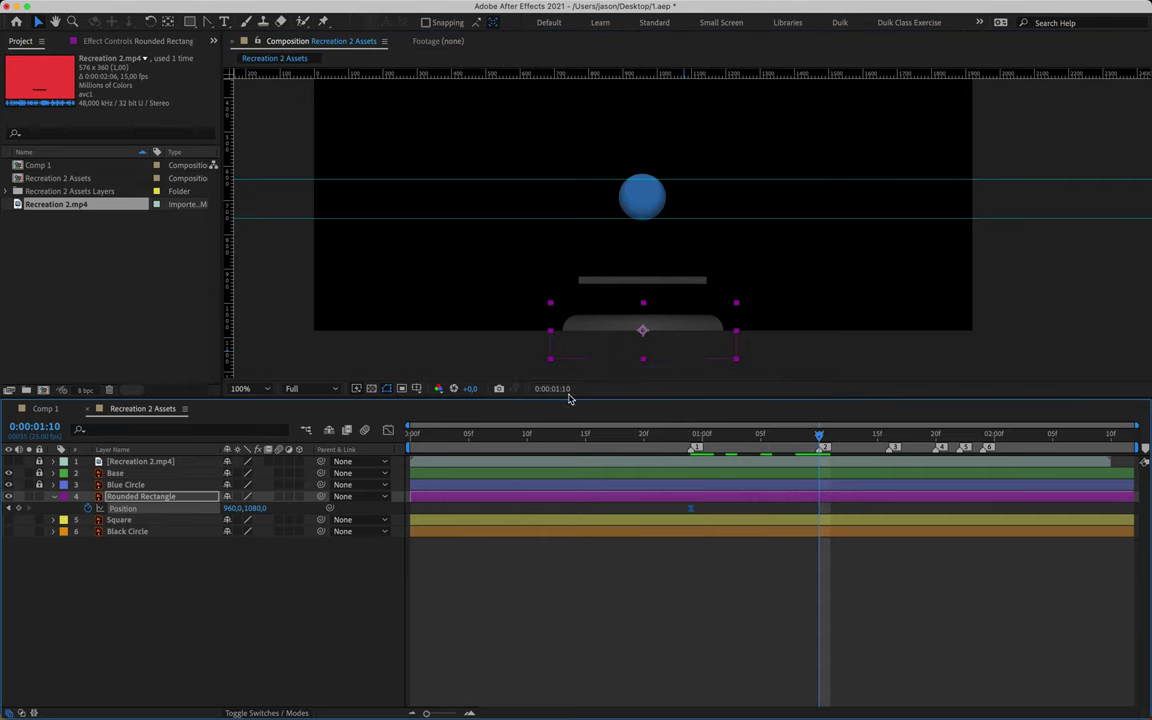
{"action": "key", "text": "shift+Up"}
{"action": "key", "text": "shift+Up"}
{"action": "key", "text": "shift+Up"}
{"action": "key", "text": "shift+Up"}
{"action": "key", "text": "shift+Up"}
{"action": "key", "text": "shift+Up"}
{"action": "key", "text": "shift+Up"}
{"action": "key", "text": "shift+Up"}
{"action": "key", "text": "shift+Up"}
{"action": "key", "text": "shift+Up"}
{"action": "key", "text": "shift+Up"}
{"action": "key", "text": "shift+Up"}
{"action": "key", "text": "shift+Up"}
{"action": "key", "text": "shift+Up"}
{"action": "key", "text": "shift+Up"}
{"action": "key", "text": "shift+Up"}
{"action": "key", "text": "shift+Up"}
{"action": "key", "text": "shift+Up"}
{"action": "key", "text": "shift+Up"}
{"action": "key", "text": "shift+Up"}
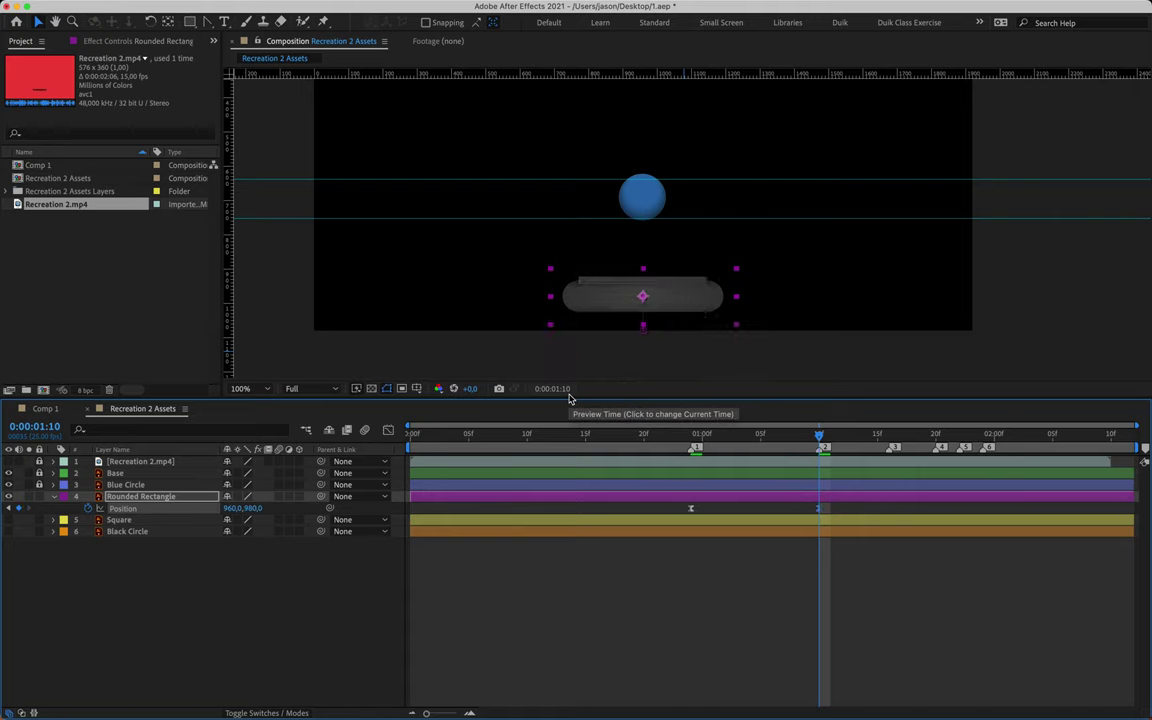
{"action": "key", "text": "shift+Up"}
{"action": "key", "text": "shift+Up"}
{"action": "key", "text": "shift+Up"}
{"action": "key", "text": "shift+Up"}
{"action": "key", "text": "shift+Up"}
{"action": "key", "text": "shift+Up"}
{"action": "key", "text": "shift+Up"}
{"action": "key", "text": "shift+Up"}
{"action": "key", "text": "shift+Up"}
{"action": "key", "text": "shift+Up"}
{"action": "key", "text": "shift+Up"}
{"action": "key", "text": "shift+Up"}
{"action": "key", "text": "shift+Up"}
{"action": "key", "text": "shift+Up"}
{"action": "key", "text": "shift+Up"}
{"action": "key", "text": "shift+Up"}
{"action": "key", "text": "shift+Up"}
{"action": "key", "text": "shift+Up"}
{"action": "key", "text": "shift+Up"}
{"action": "key", "text": "shift+Up"}
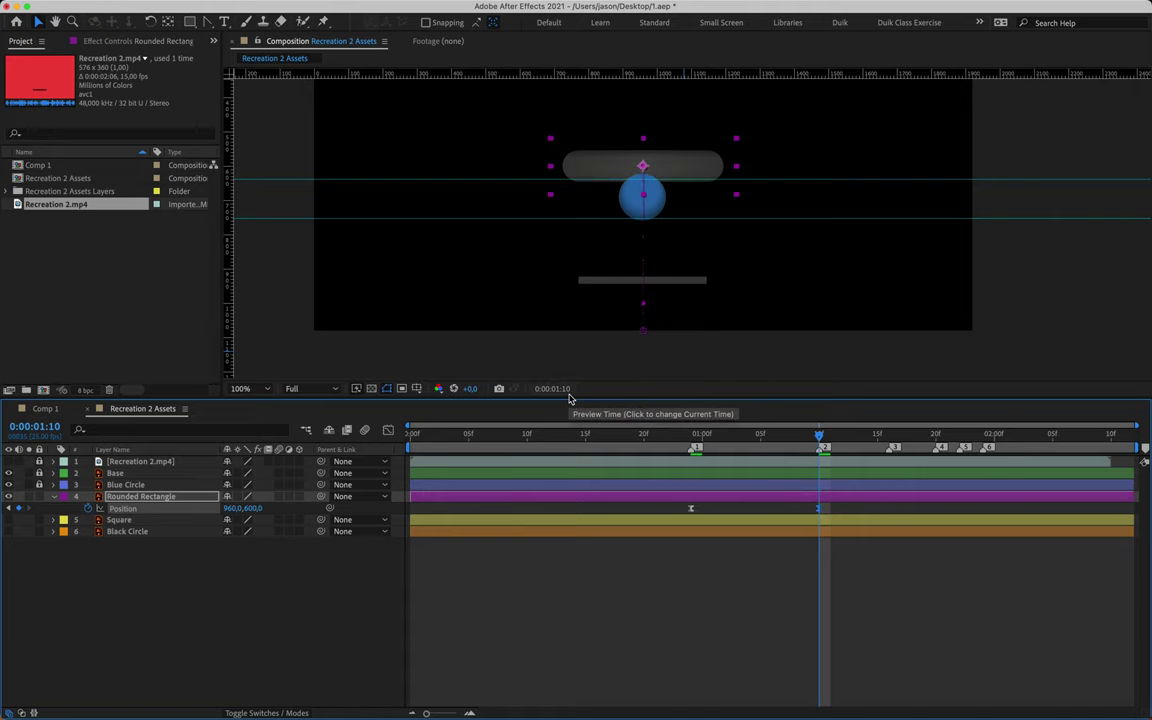
{"action": "key", "text": "shift+Up"}
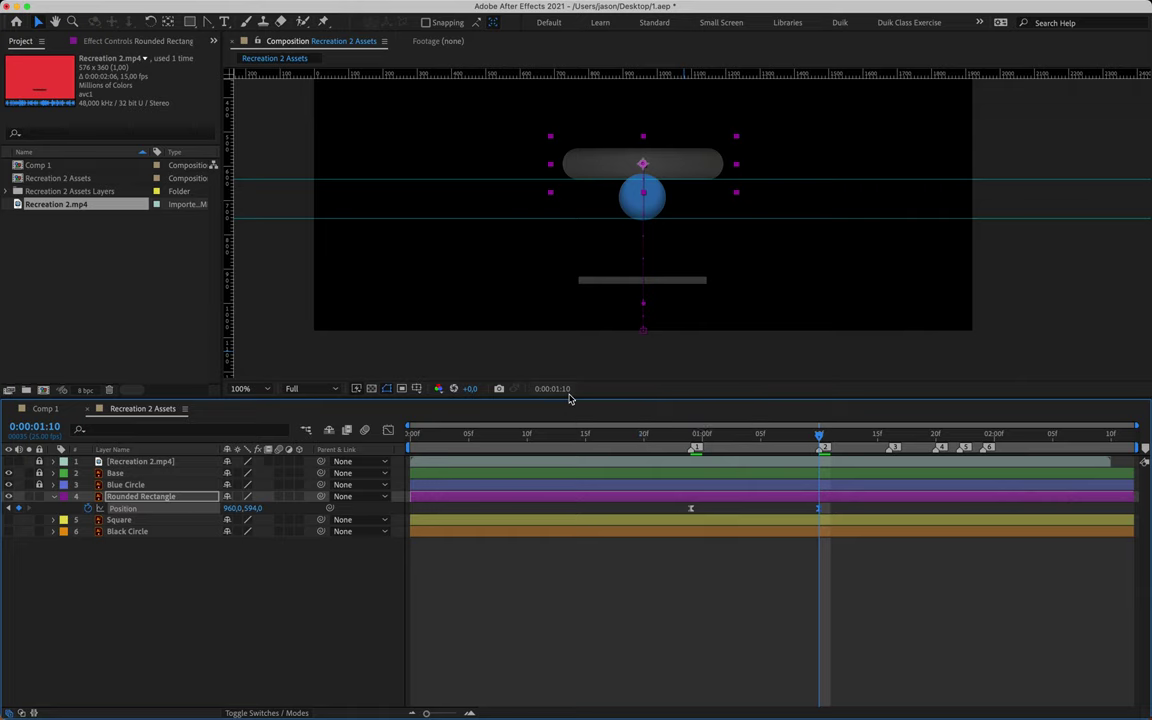
- Straighten the motion path at the rectangle's first keyframe with Convert Vertex, and add a holding Position keyframe at marker 3 (0:00:01:16)
{"action": "left_click", "coordinate": [206, 21]}
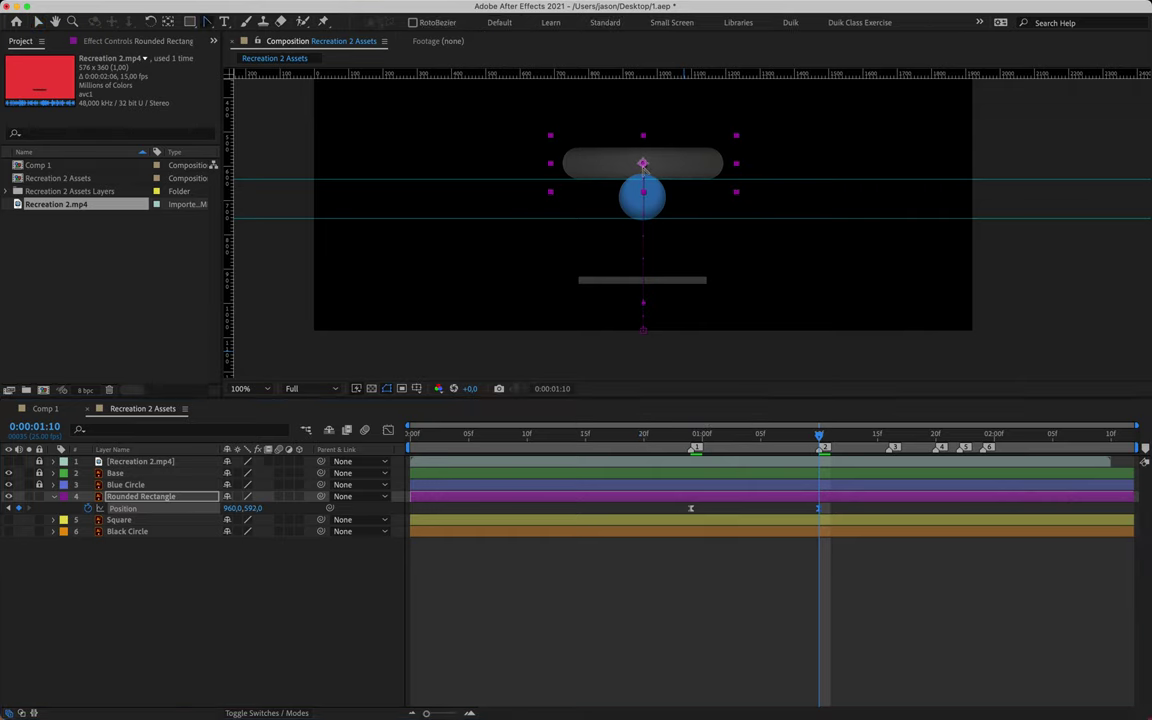
{"action": "left_click", "coordinate": [643, 328]}
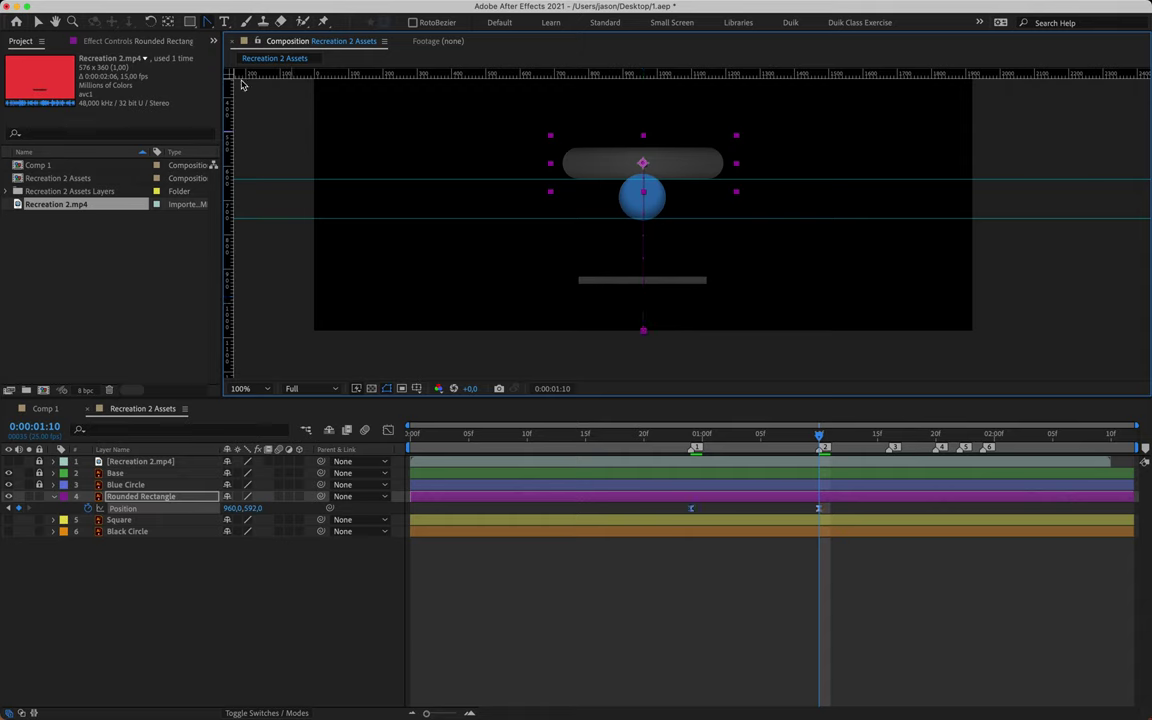
{"action": "left_click", "coordinate": [38, 21]}
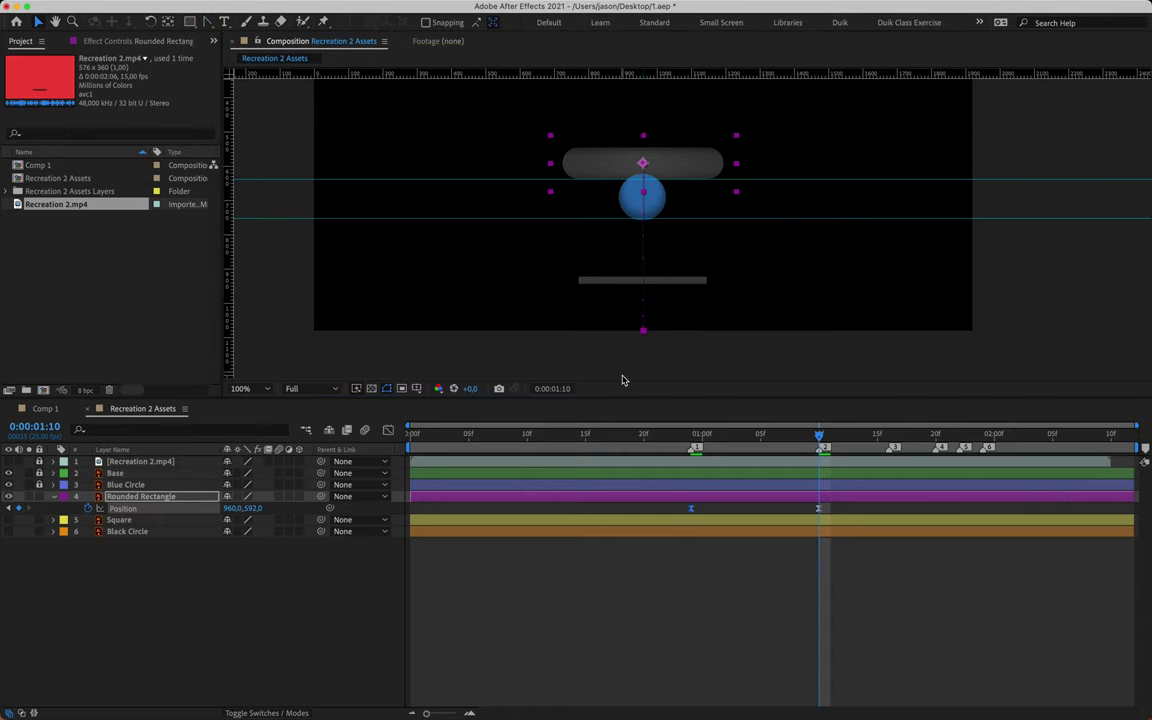
{"action": "key", "text": "space"}
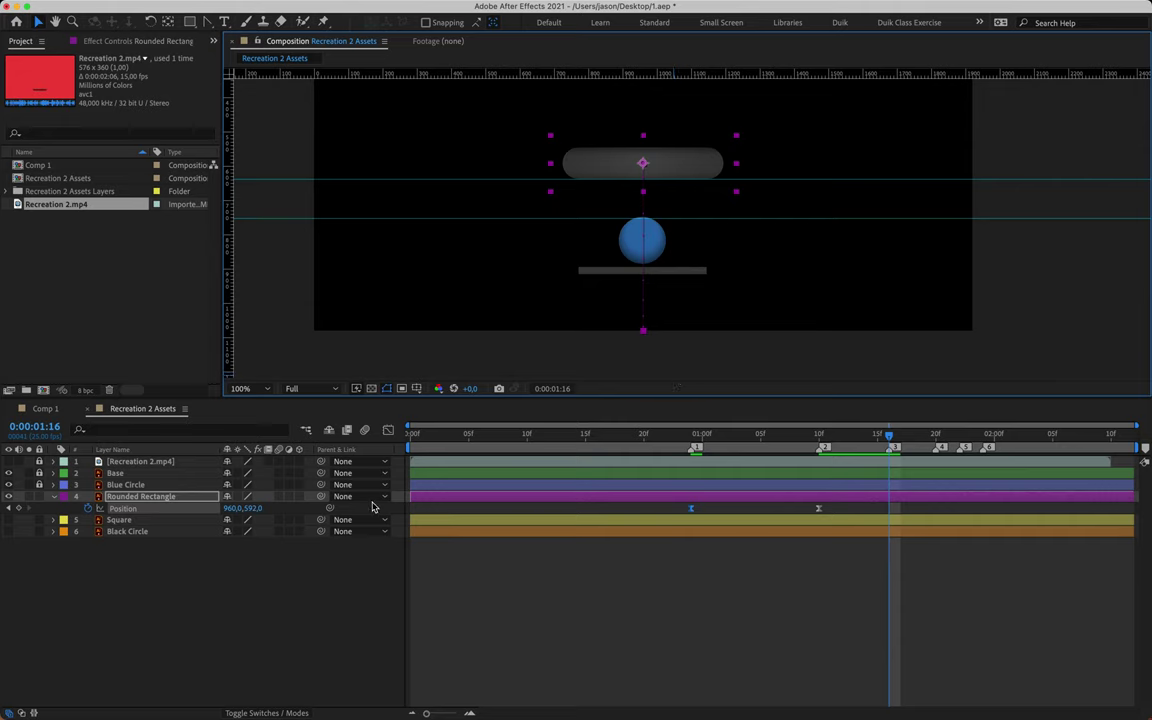
{"action": "left_click", "coordinate": [18, 508]}
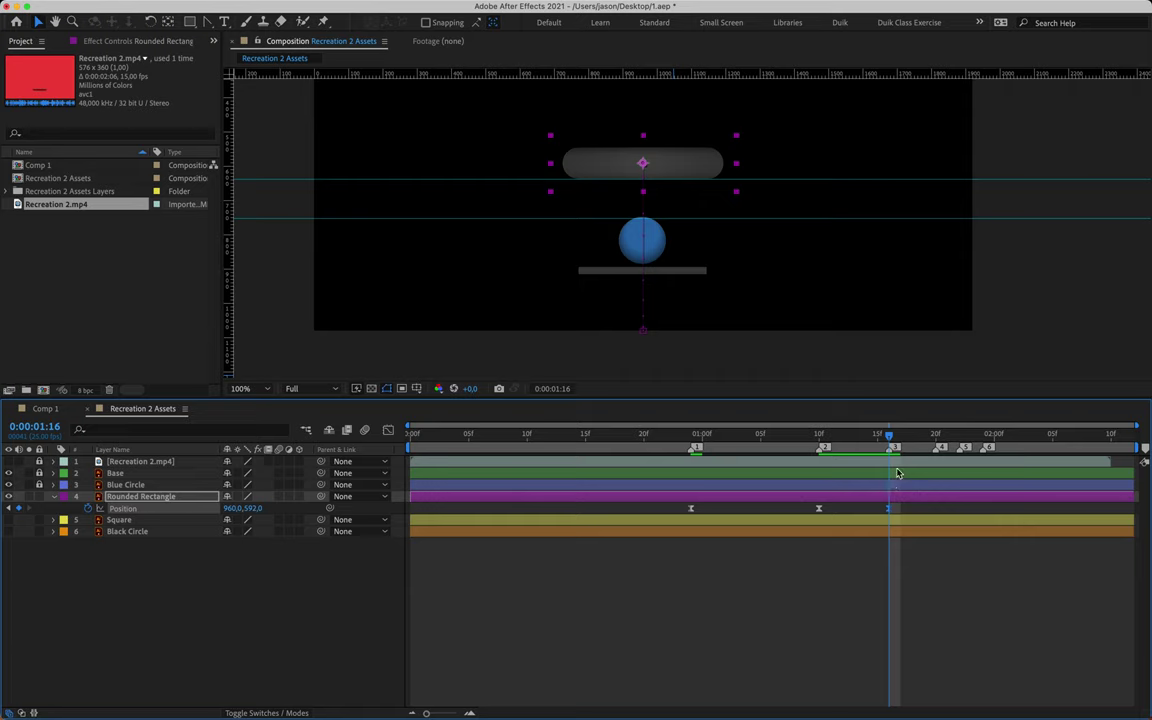
- At marker 4 (0:00:01:20), lower the Rounded Rectangle onto the blue circle's upper edge at Position 960, 709.5
{"action": "left_click_drag", "start_coordinate": [889, 435], "coordinate": [939, 452]}
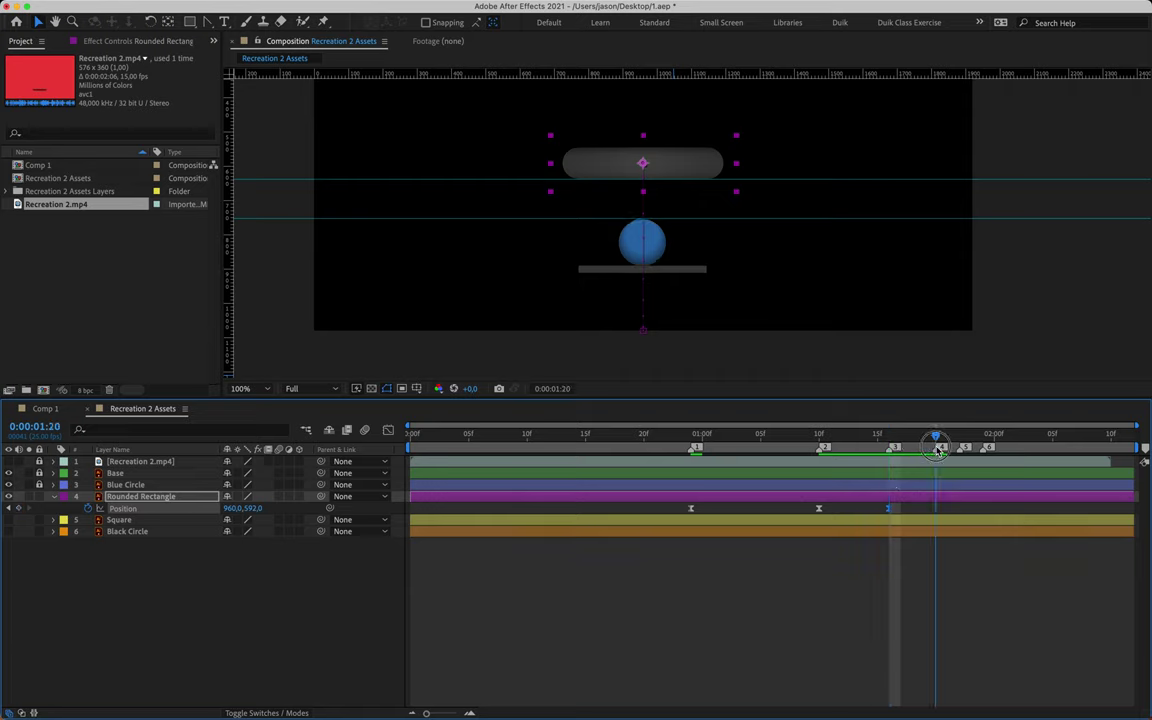
{"action": "key", "text": "shift+Down"}
{"action": "key", "text": "shift+Down"}
{"action": "key", "text": "shift+Down"}
{"action": "key", "text": "shift+Down"}
{"action": "key", "text": "shift+Down"}
{"action": "key", "text": "shift+Down"}
{"action": "key", "text": "shift+Down"}
{"action": "key", "text": "shift+Down"}
{"action": "key", "text": "shift+Down"}
{"action": "key", "text": "shift+Down"}
{"action": "key", "text": "shift+Down"}
{"action": "key", "text": "shift+Down"}
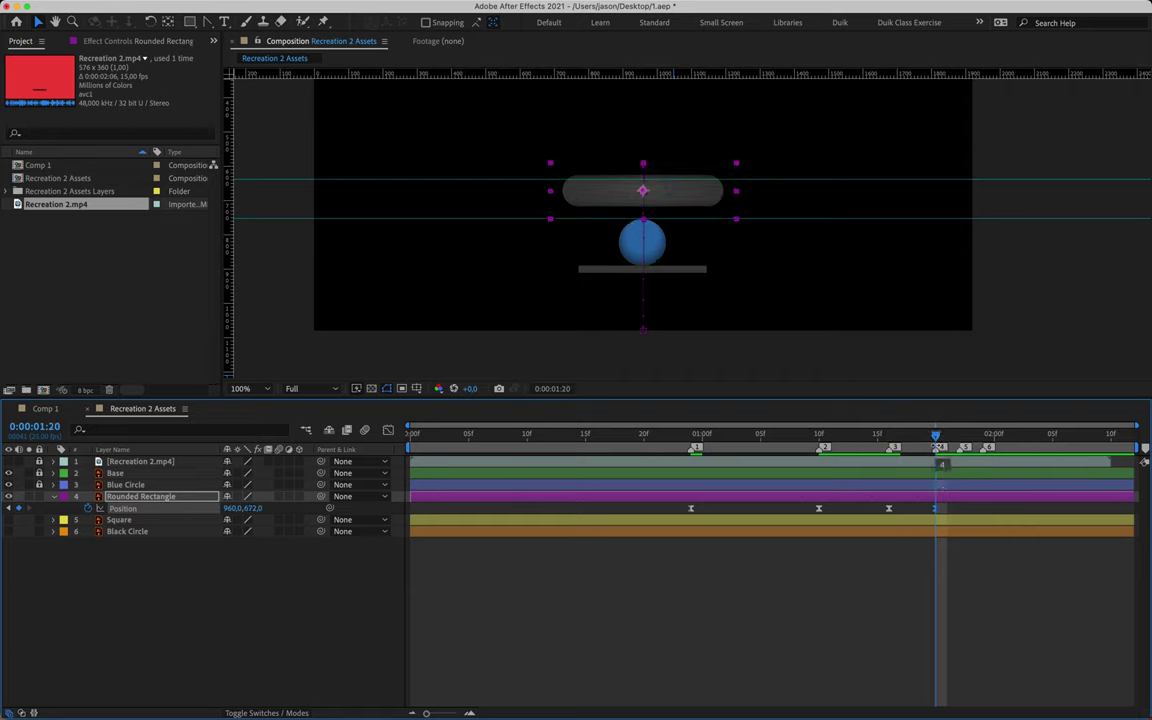
{"action": "scroll", "coordinate": [670, 228], "scroll_direction": "up", "scroll_amount": 4}
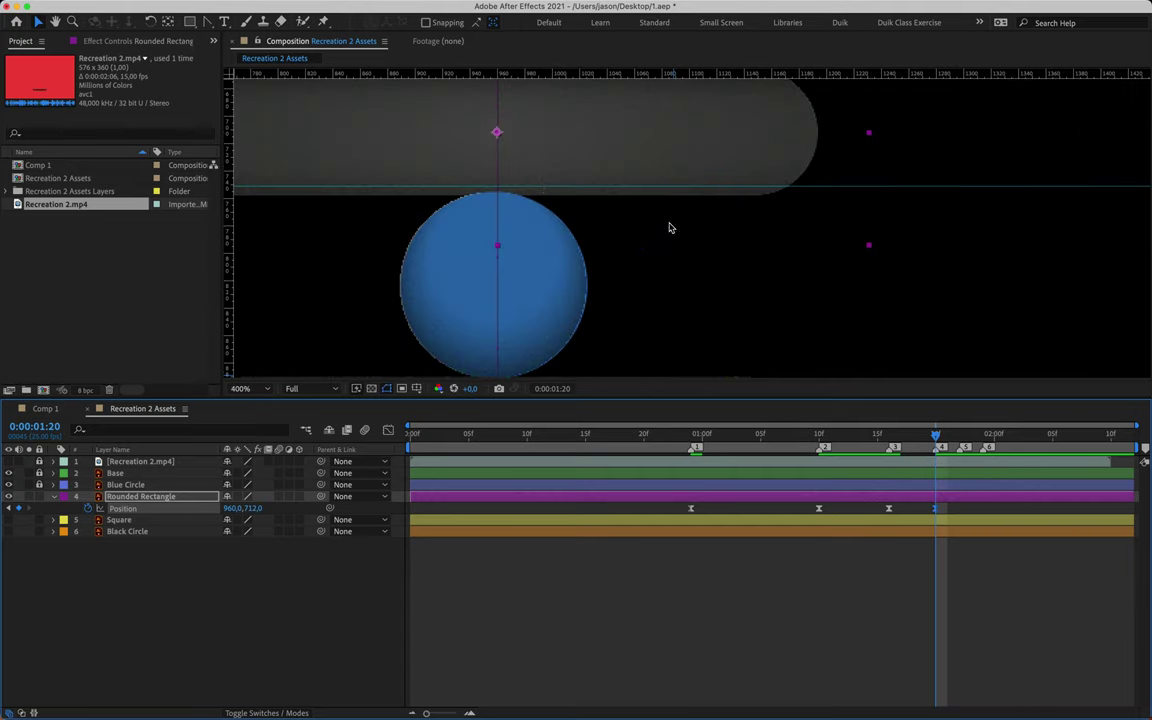
{"action": "key", "text": "Up"}
{"action": "key", "text": "Up"}
{"action": "key", "text": "Up"}
{"action": "key", "text": "Up"}
{"action": "key", "text": "Up"}
{"action": "key", "text": "Up"}
{"action": "key", "text": "Up"}
{"action": "key", "text": "Up"}
{"action": "key", "text": "Up"}
{"action": "key", "text": "Up"}
{"action": "key", "text": "Up"}
{"action": "key", "text": "Up"}
{"action": "key", "text": "Up"}
{"action": "key", "text": "Up"}
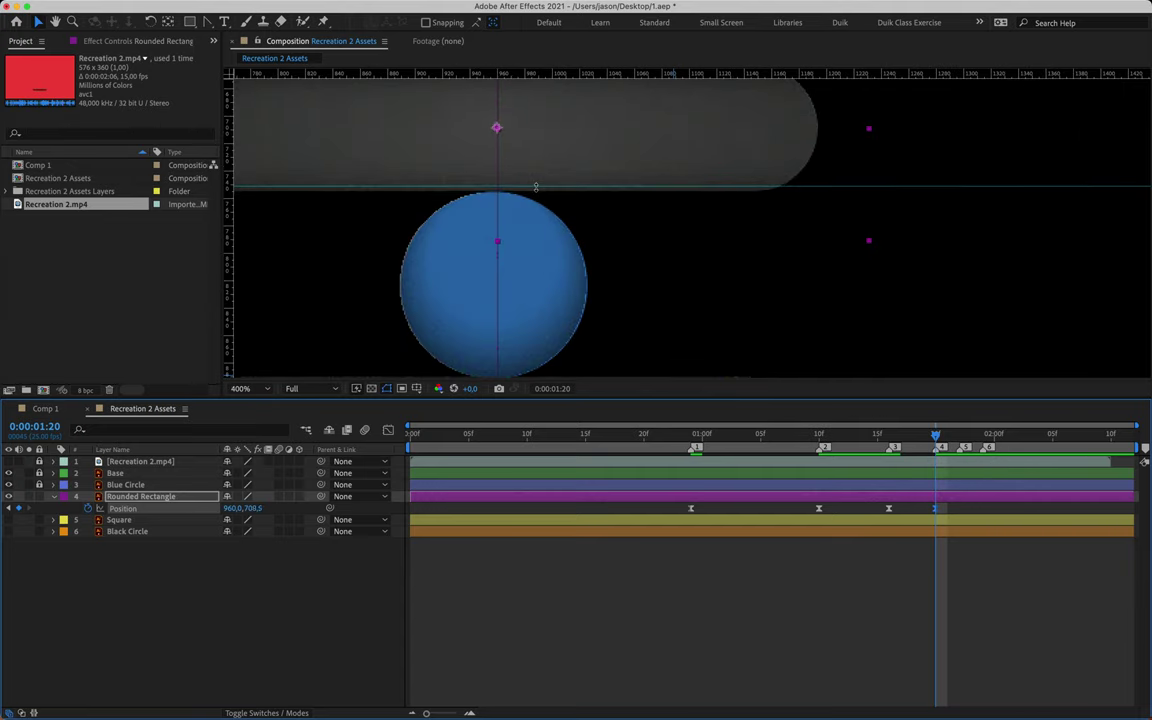
{"action": "key", "text": "Down"}
{"action": "key", "text": "Down"}
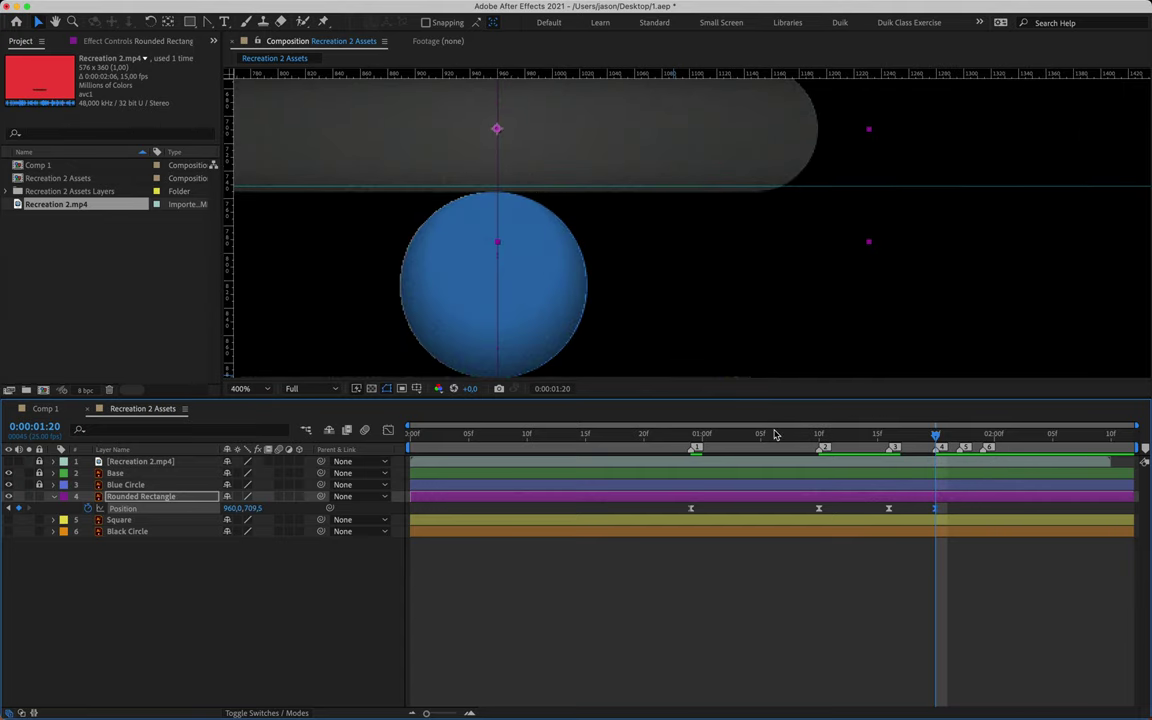
- At marker 5 (0:00:01:22), raise the Rounded Rectangle slightly off the blue circle to Position 960, 704.5
{"action": "key", "text": "Page_Down"}
{"action": "key", "text": "Page_Down"}
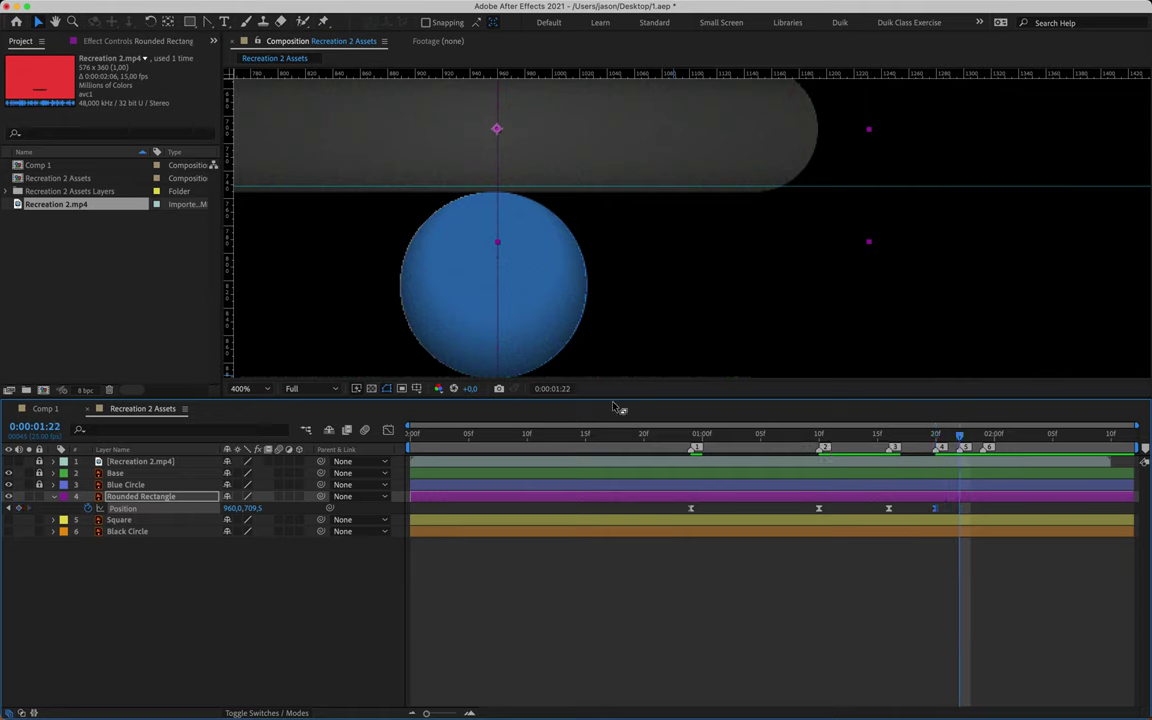
{"action": "key", "text": "Up"}
{"action": "key", "text": "Up"}
{"action": "key", "text": "Up"}
{"action": "key", "text": "Up"}
{"action": "key", "text": "Up"}
{"action": "key", "text": "Up"}
{"action": "key", "text": "Up"}
{"action": "key", "text": "Up"}
{"action": "key", "text": "Up"}
{"action": "key", "text": "Up"}
{"action": "key", "text": "Up"}
{"action": "key", "text": "Up"}
{"action": "key", "text": "Up"}
{"action": "key", "text": "Up"}
{"action": "key", "text": "Up"}
{"action": "key", "text": "Up"}
{"action": "key", "text": "Up"}
{"action": "key", "text": "Up"}
{"action": "key", "text": "Up"}
{"action": "key", "text": "Up"}
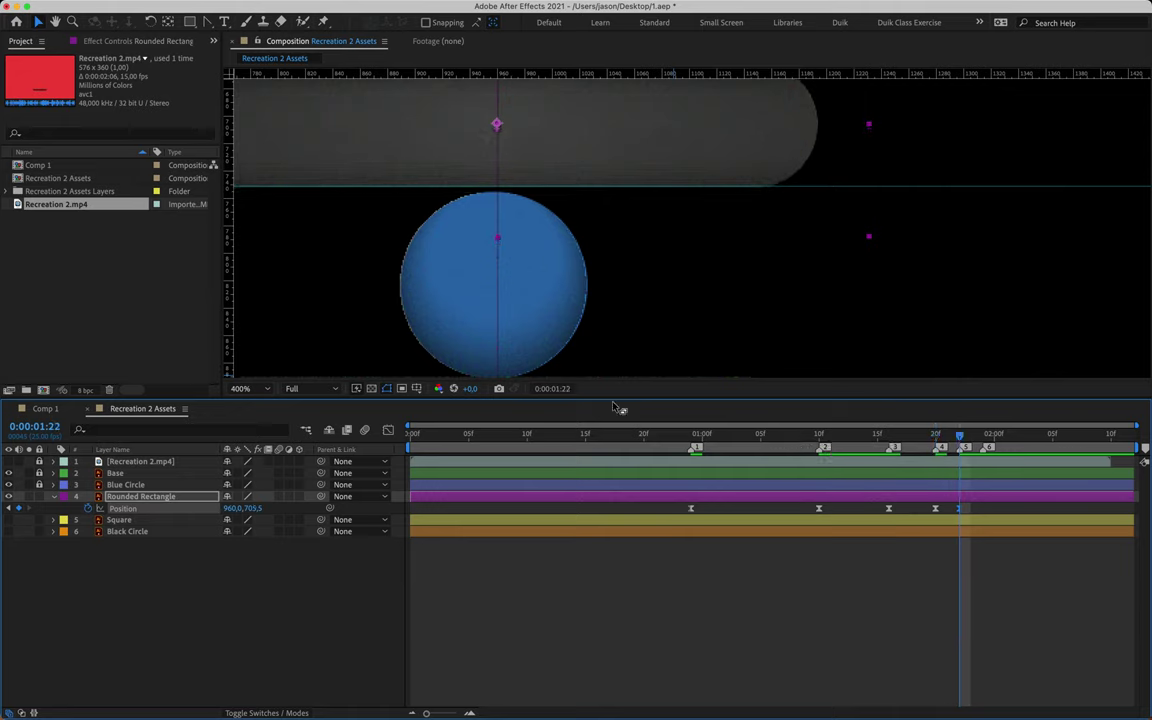
{"action": "key", "text": "Down"}
{"action": "key", "text": "Down"}
{"action": "key", "text": "Down"}
{"action": "key", "text": "Down"}
{"action": "key", "text": "Down"}
{"action": "key", "text": "Down"}
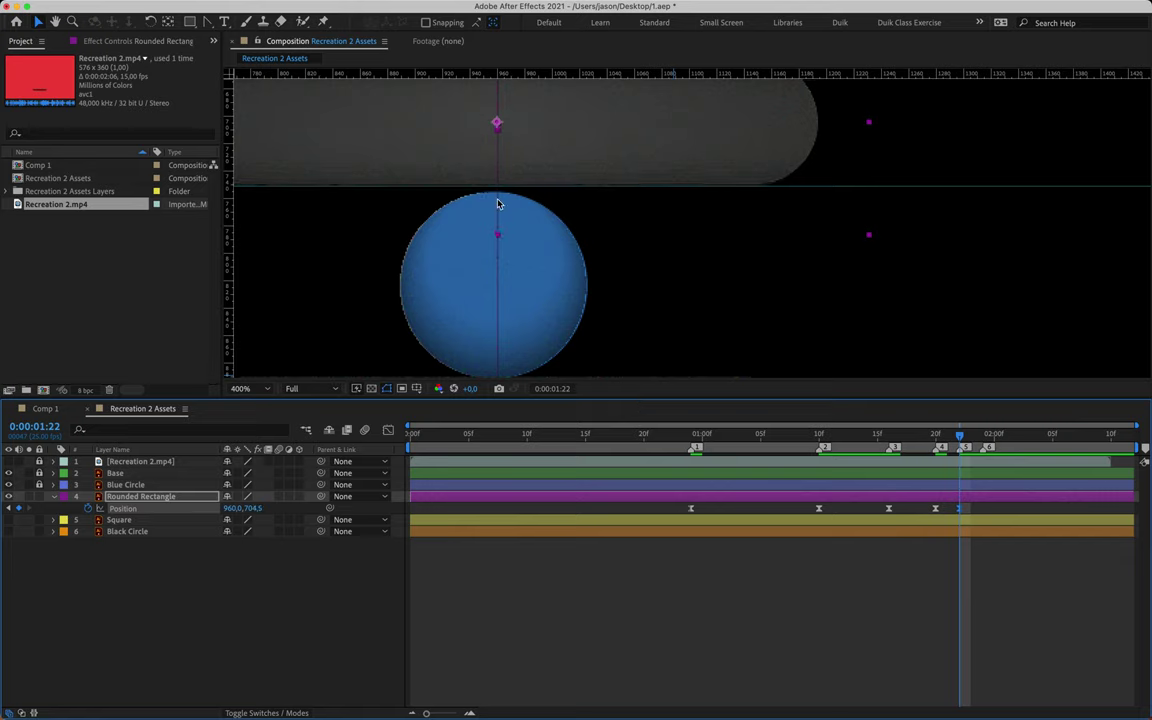
- At marker 6 (0:00:01:24), settle the Rounded Rectangle back onto the blue circle at Position 960, 710
{"action": "key", "text": "Page_Down"}
{"action": "key", "text": "Page_Down"}
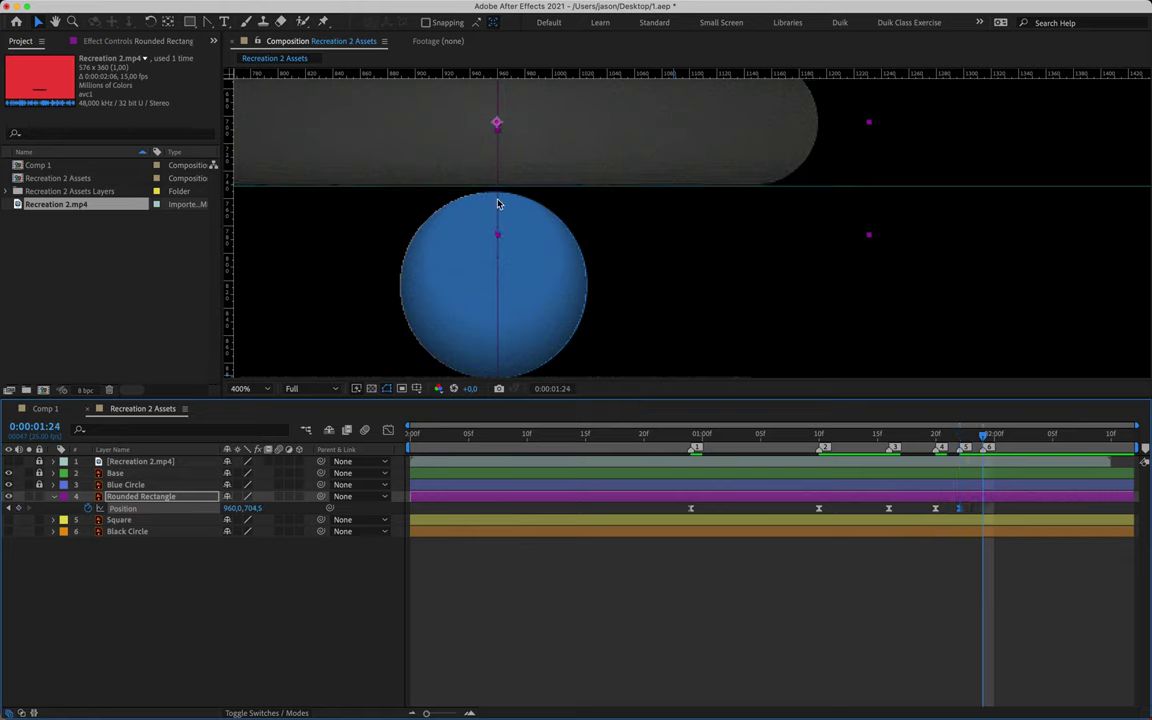
{"action": "key", "text": "Down"}
{"action": "key", "text": "Down"}
{"action": "key", "text": "Down"}
{"action": "key", "text": "Down"}
{"action": "key", "text": "Down"}
{"action": "key", "text": "Down"}
{"action": "key", "text": "Down"}
{"action": "key", "text": "Down"}
{"action": "key", "text": "Down"}
{"action": "key", "text": "Down"}
{"action": "key", "text": "Down"}
{"action": "key", "text": "Down"}
{"action": "key", "text": "Down"}
{"action": "key", "text": "Down"}
{"action": "key", "text": "Down"}
{"action": "key", "text": "Down"}
{"action": "key", "text": "Down"}
{"action": "key", "text": "Down"}
{"action": "key", "text": "Down"}
{"action": "key", "text": "Down"}
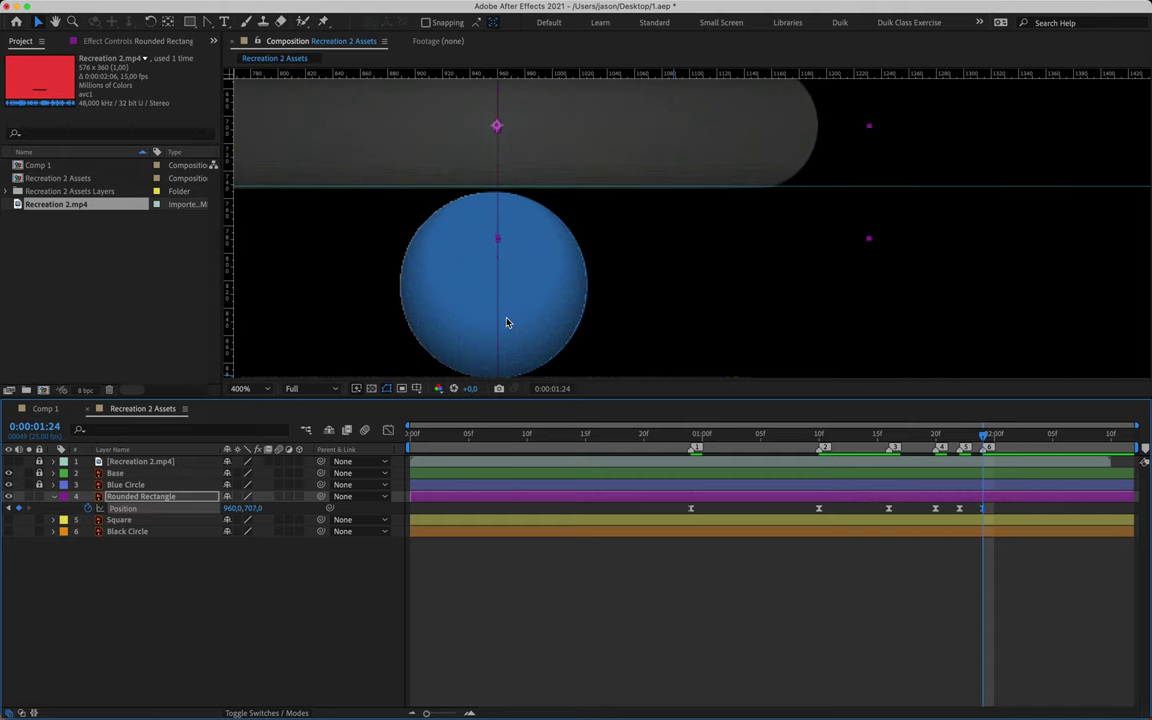
{"action": "key", "text": "Up"}
{"action": "key", "text": "Up"}
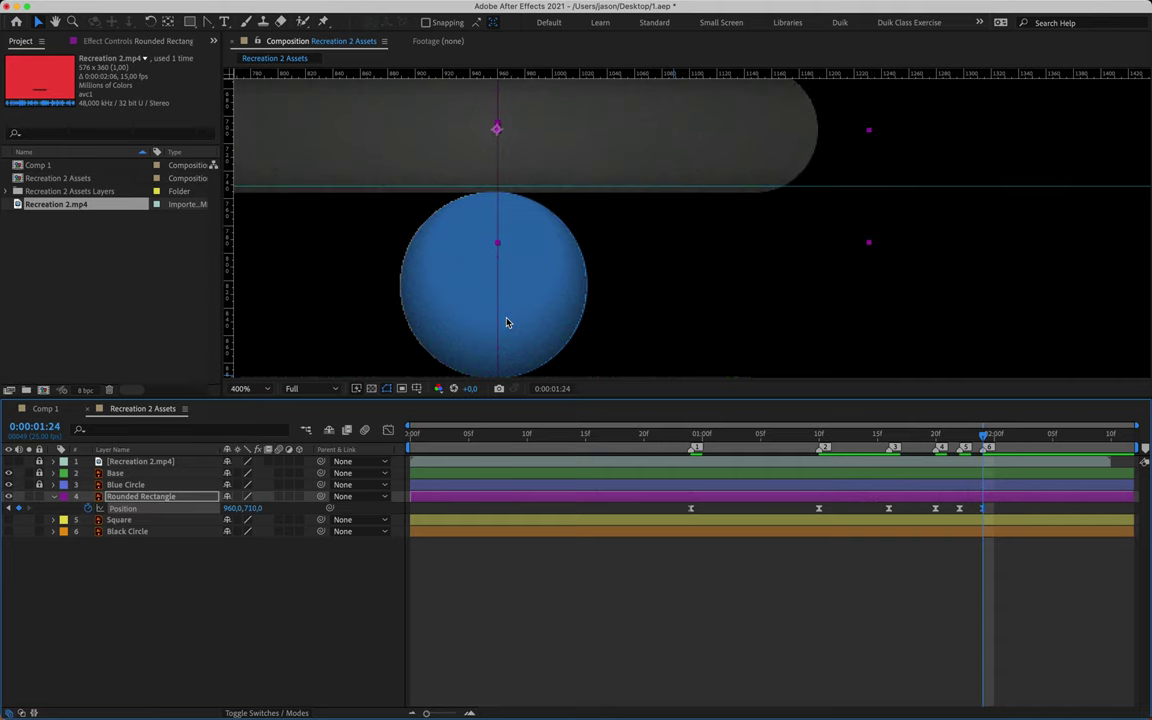
- Reshape the rectangle's speed graph between markers 1 and 2 so it launches fast and slows into the peak, and preview it
{"action": "key", "text": "comma"}
{"action": "key", "text": "comma"}
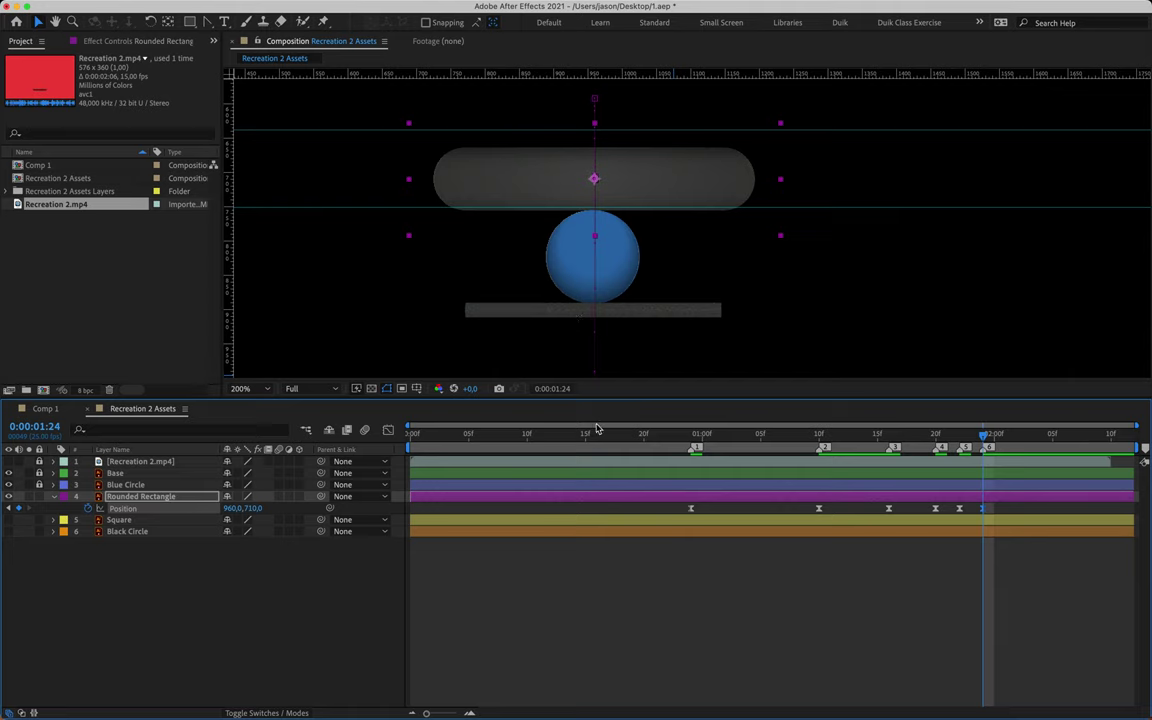
{"action": "left_click", "coordinate": [701, 656]}
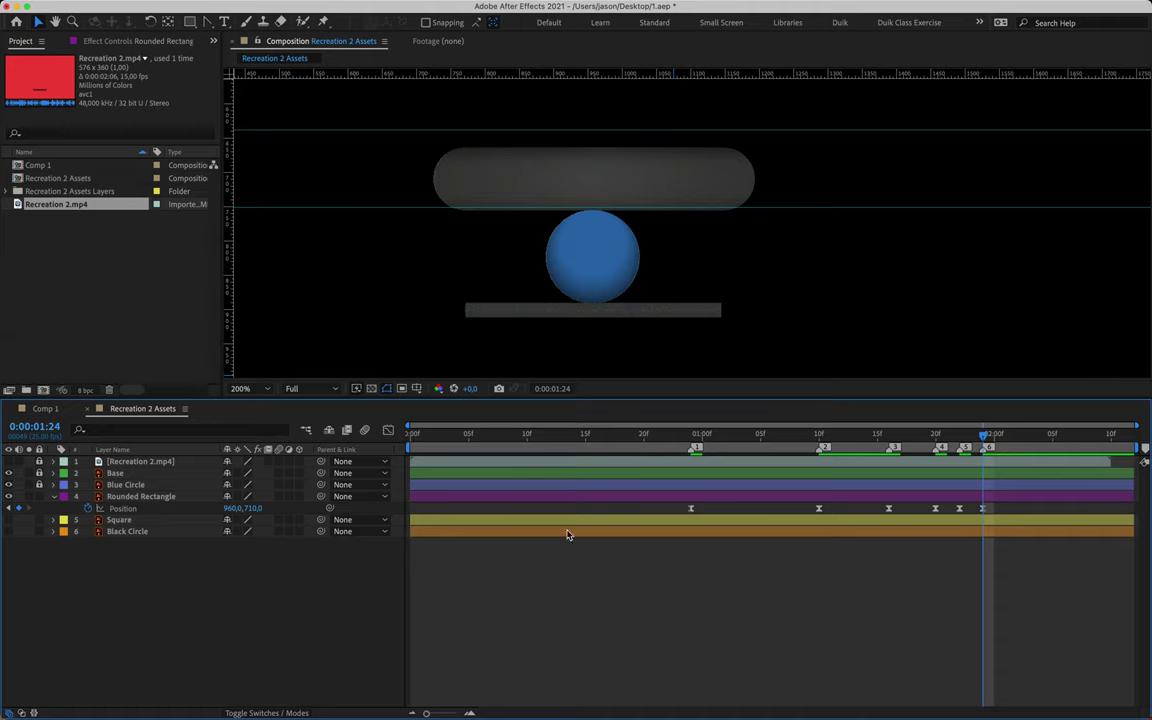
{"action": "left_click", "coordinate": [691, 509]}
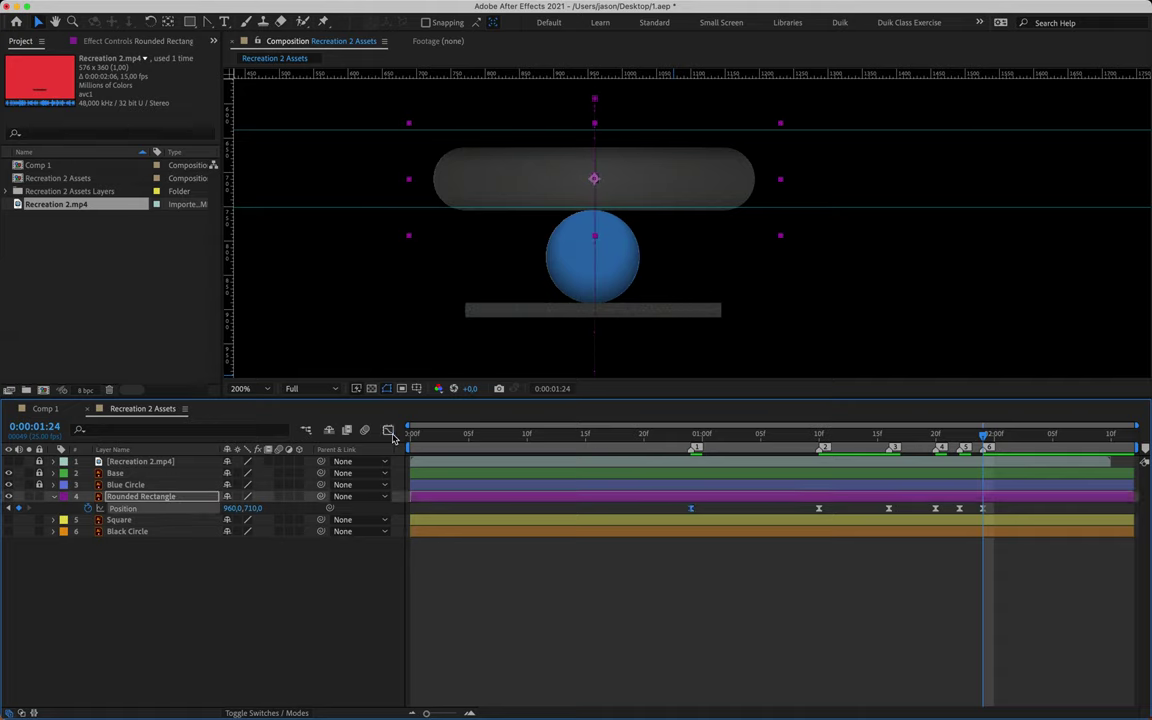
{"action": "key", "text": "shift+F3"}
{"action": "left_click", "coordinate": [703, 433]}
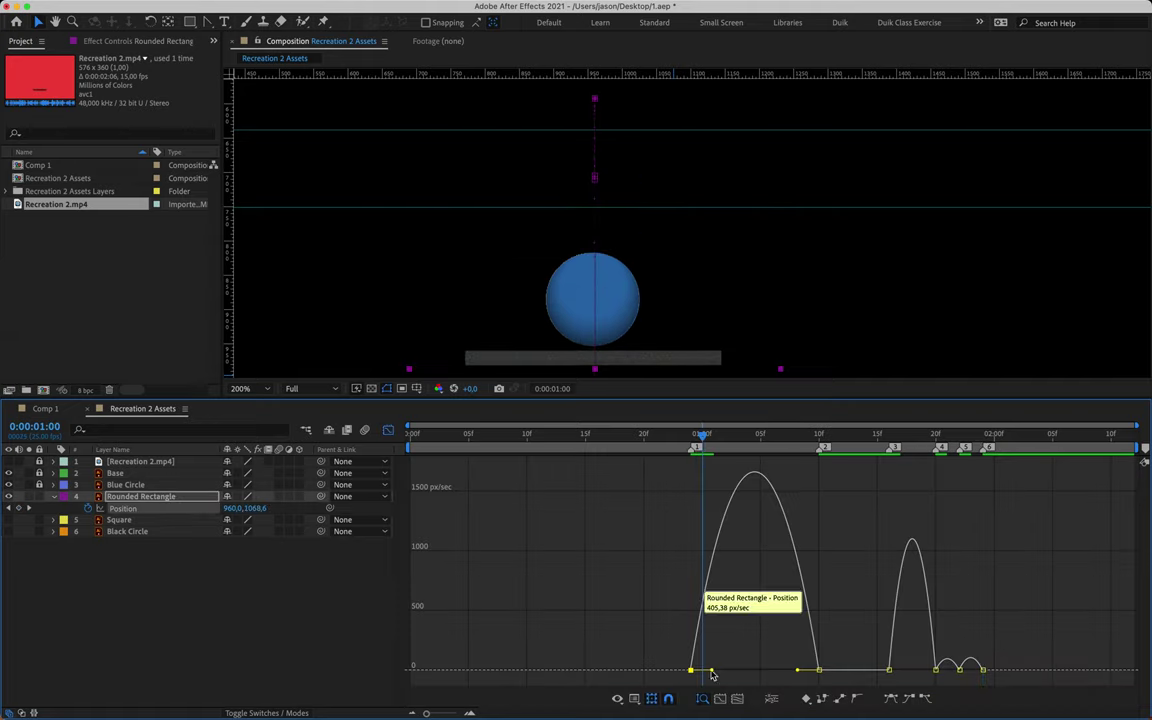
{"action": "mouse_move", "coordinate": [712, 672]}
{"action": "left_mouse_down"}
{"action": "mouse_move", "coordinate": [778, 678]}
{"action": "mouse_move", "coordinate": [700, 672]}
{"action": "left_mouse_up"}
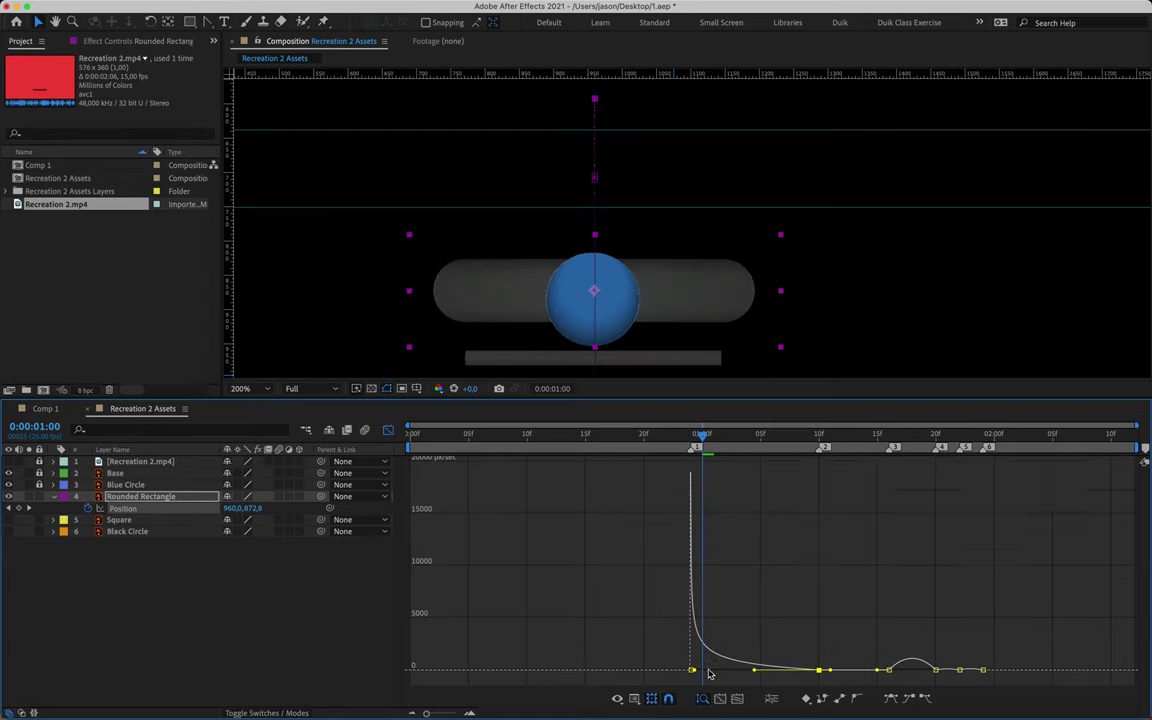
{"action": "left_click", "coordinate": [690, 437]}
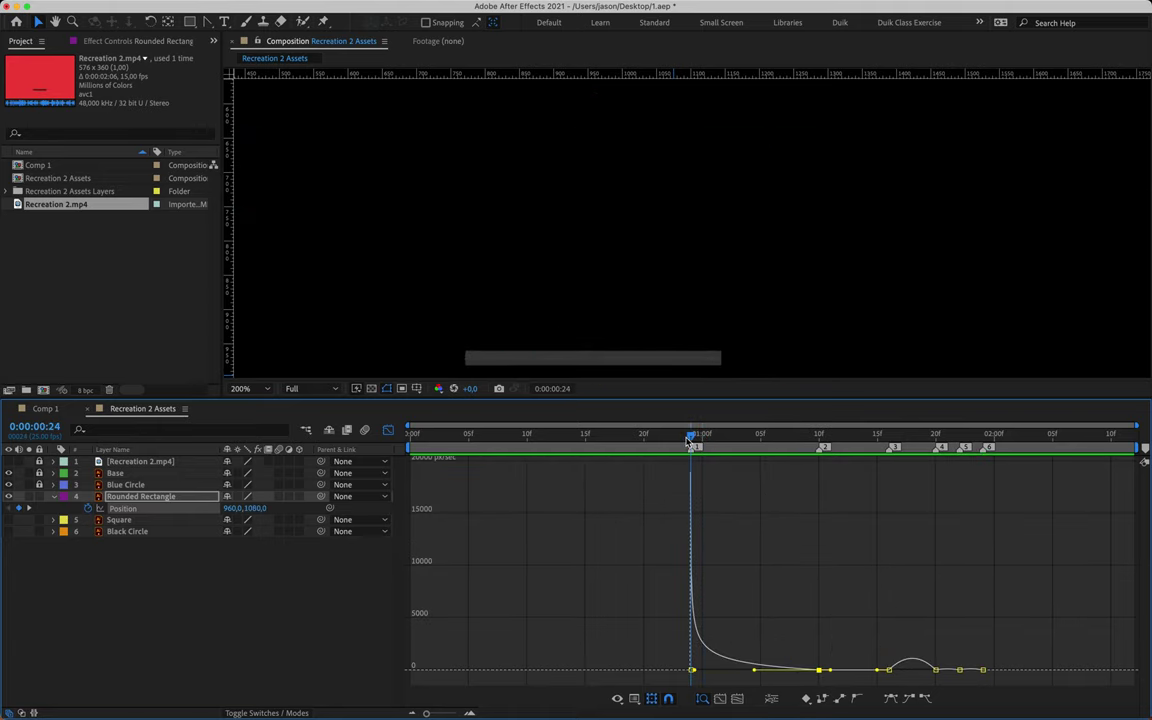
{"action": "key", "text": "space"}
- Adjust the speed graph handles so the rectangle accelerates sharply from marker 3 into marker 4, and slows down from marker 4 to marker 5
{"action": "left_click", "coordinate": [934, 437]}
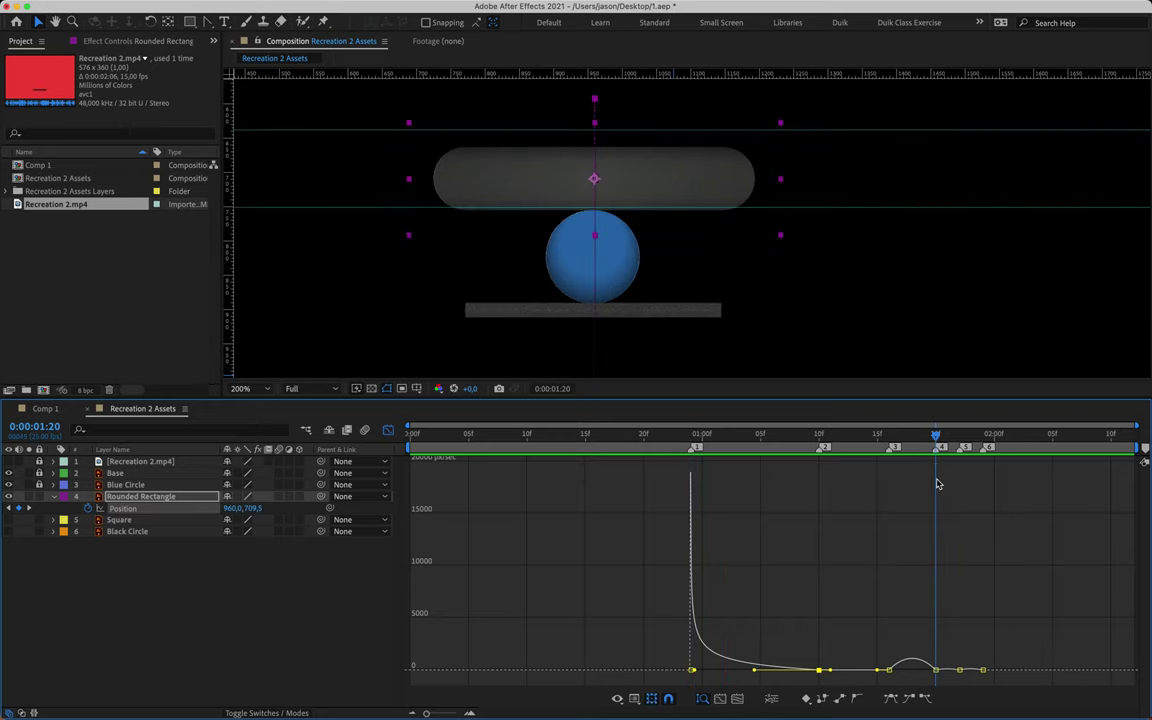
{"action": "key", "text": "equal"}
{"action": "scroll", "coordinate": [937, 484], "scroll_direction": "right", "scroll_amount": 4}
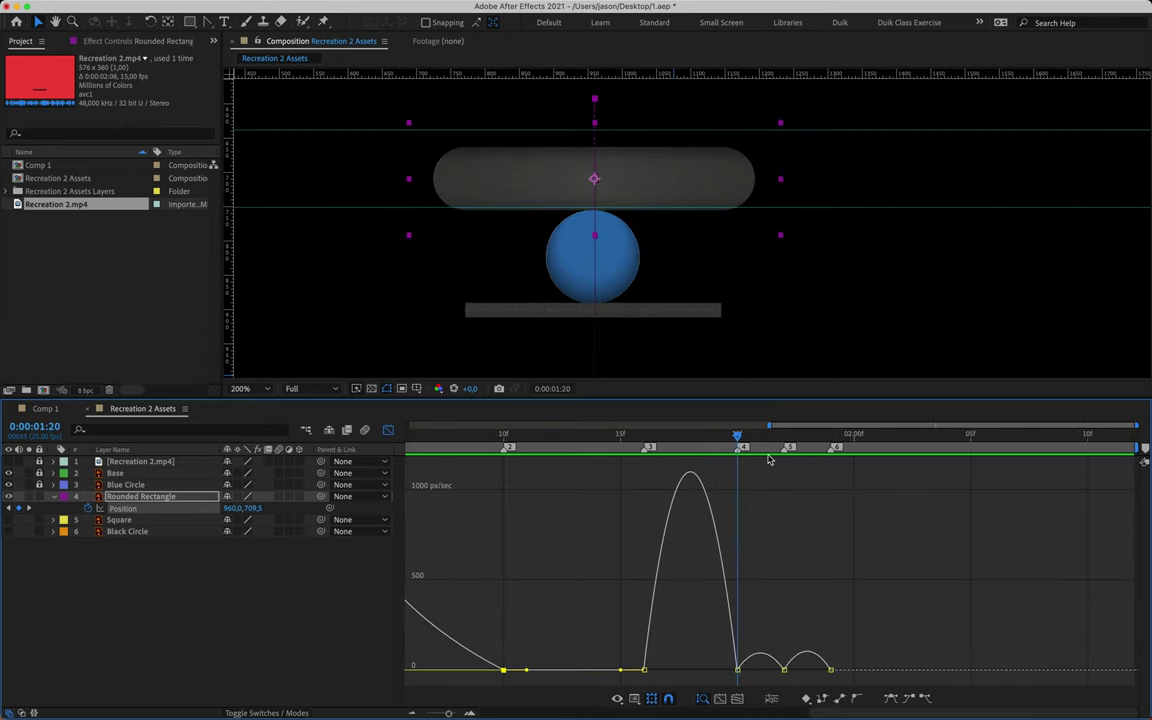
{"action": "left_click", "coordinate": [721, 669]}
{"action": "mouse_move", "coordinate": [721, 672]}
{"action": "left_mouse_down"}
{"action": "mouse_move", "coordinate": [745, 673]}
{"action": "mouse_move", "coordinate": [728, 675]}
{"action": "left_mouse_up"}
{"action": "left_click_drag", "start_coordinate": [655, 673], "coordinate": [738, 669]}
{"action": "left_click", "coordinate": [600, 435]}
{"action": "mouse_move", "coordinate": [600, 435]}
{"action": "left_mouse_down"}
{"action": "mouse_move", "coordinate": [668, 435]}
{"action": "mouse_move", "coordinate": [571, 435]}
{"action": "mouse_move", "coordinate": [623, 449]}
{"action": "mouse_move", "coordinate": [620, 435]}
{"action": "mouse_move", "coordinate": [689, 438]}
{"action": "mouse_move", "coordinate": [667, 445]}
{"action": "mouse_move", "coordinate": [689, 463]}
{"action": "mouse_move", "coordinate": [797, 472]}
{"action": "left_mouse_up"}
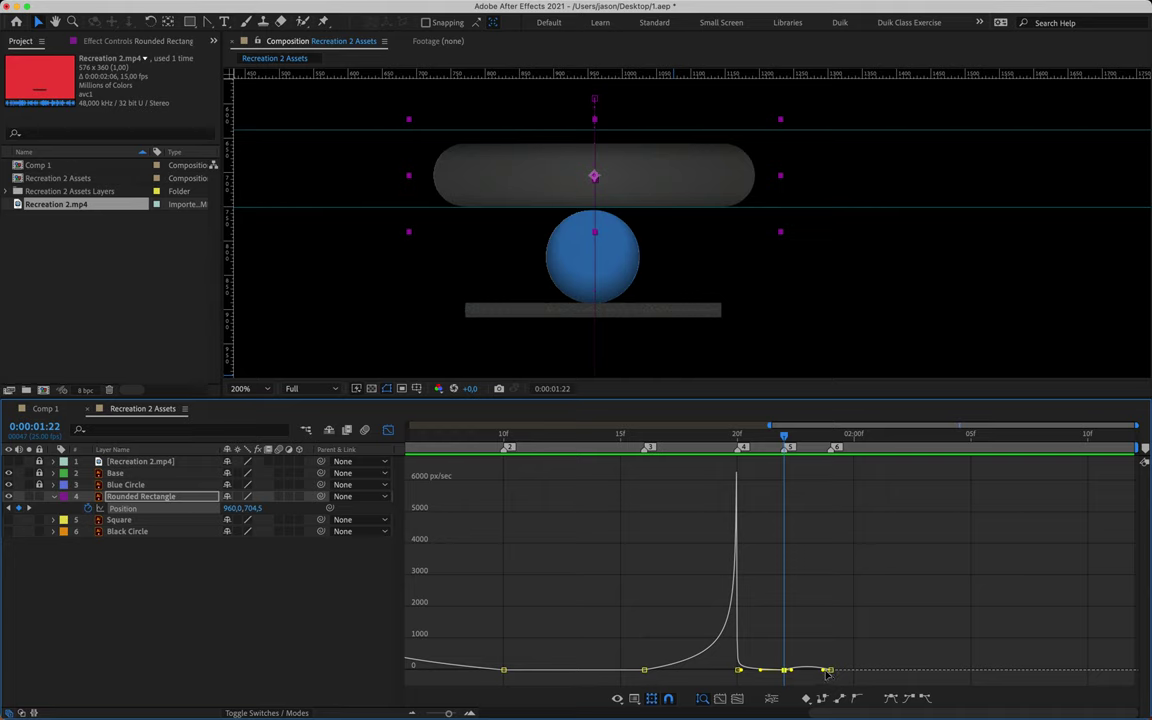
- Extend the marker 5 handle and shorten the marker 6 handle in the speed graph so the rectangle's last drop accelerates into marker 6
{"action": "scroll", "coordinate": [820, 660], "scroll_direction": "up", "scroll_amount": 2}
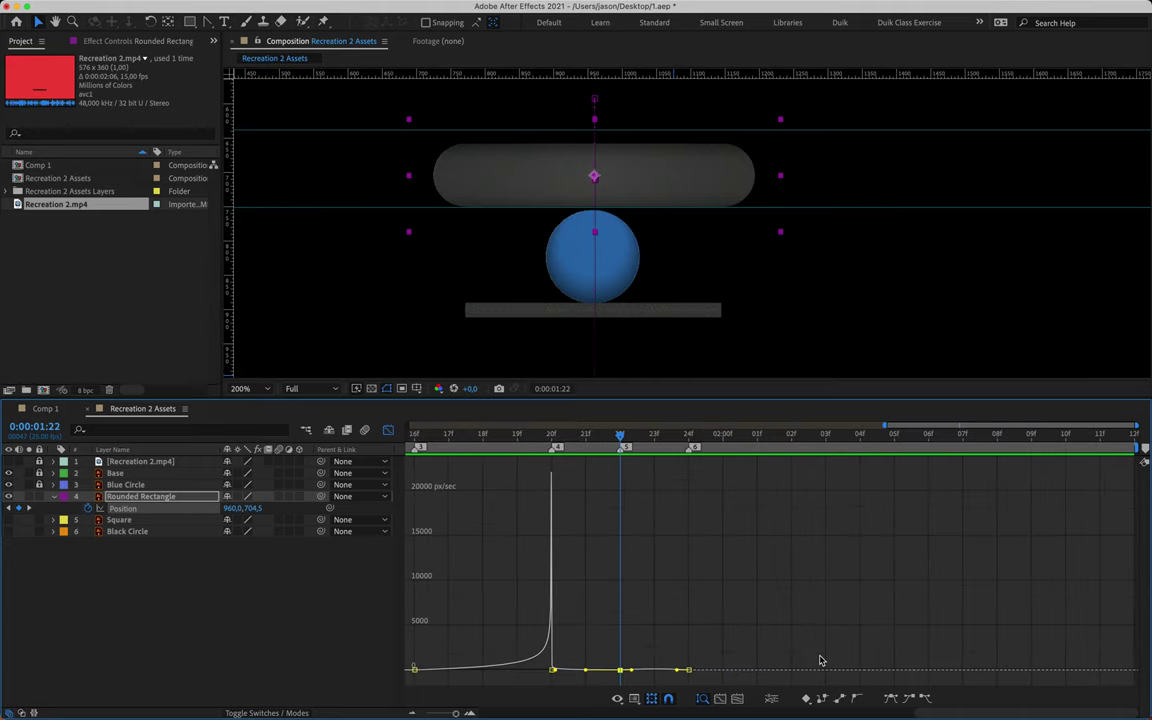
{"action": "left_click_drag", "start_coordinate": [632, 669], "coordinate": [654, 669]}
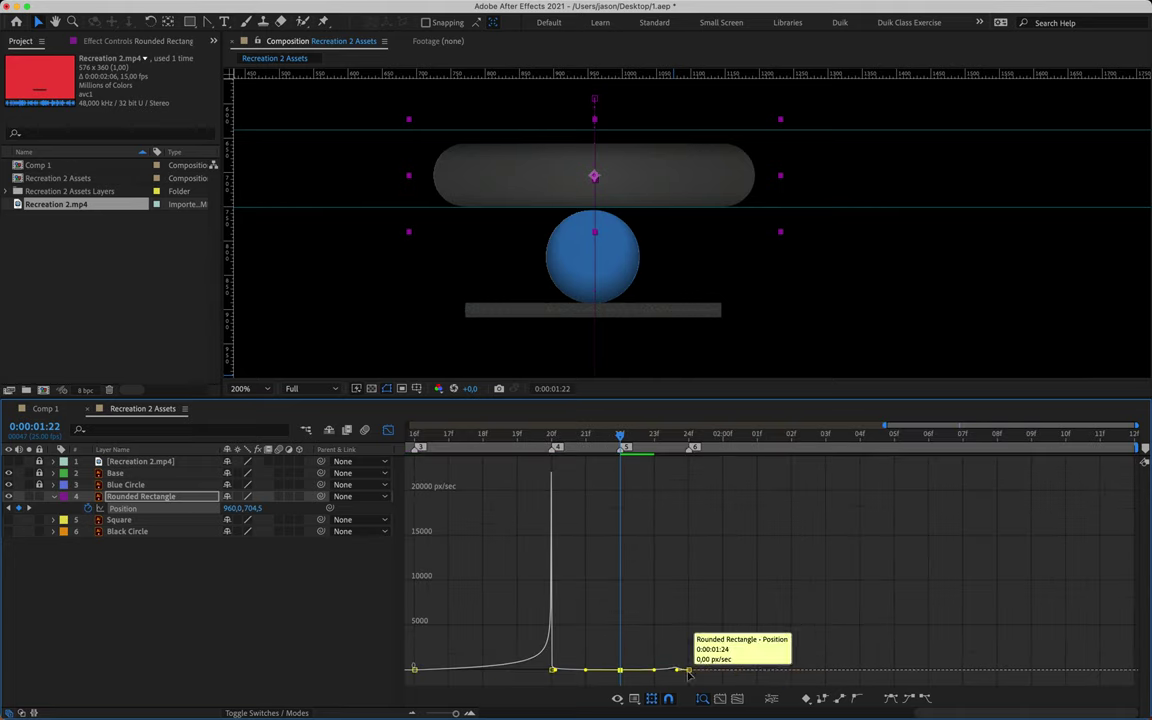
{"action": "left_click", "coordinate": [687, 670]}
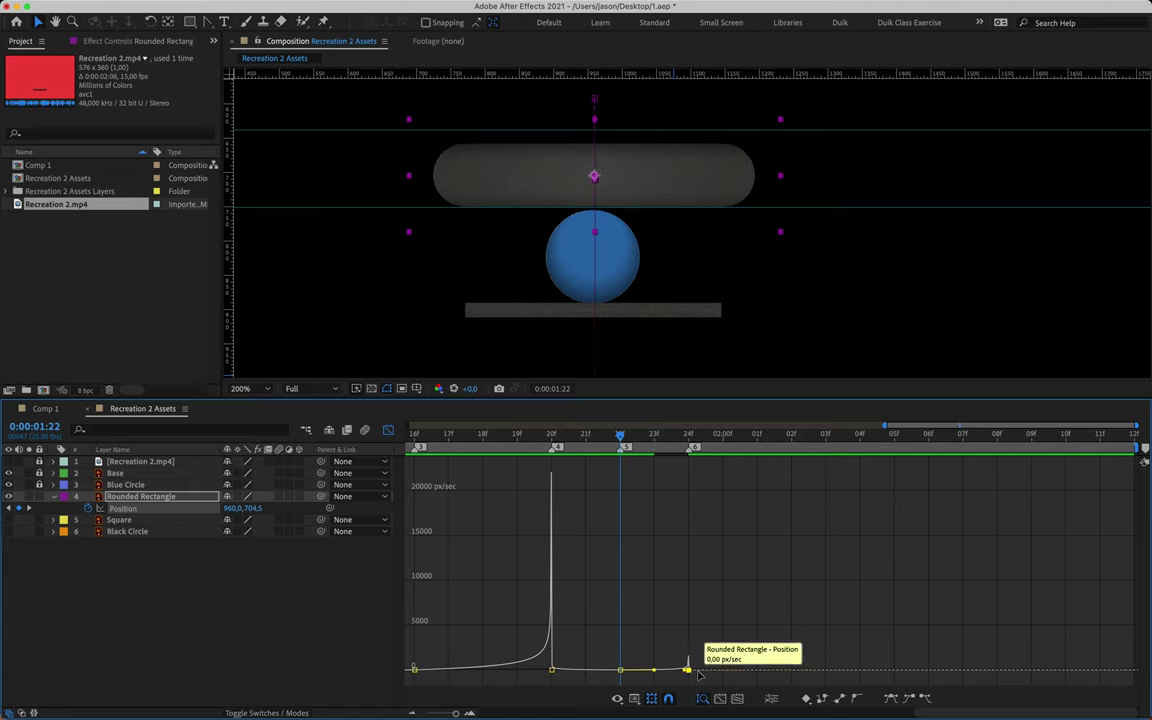
- Preview the rectangle's eased bounce and switch the timeline from the speed graph back to the full layer bar view
{"action": "key", "text": "space"}
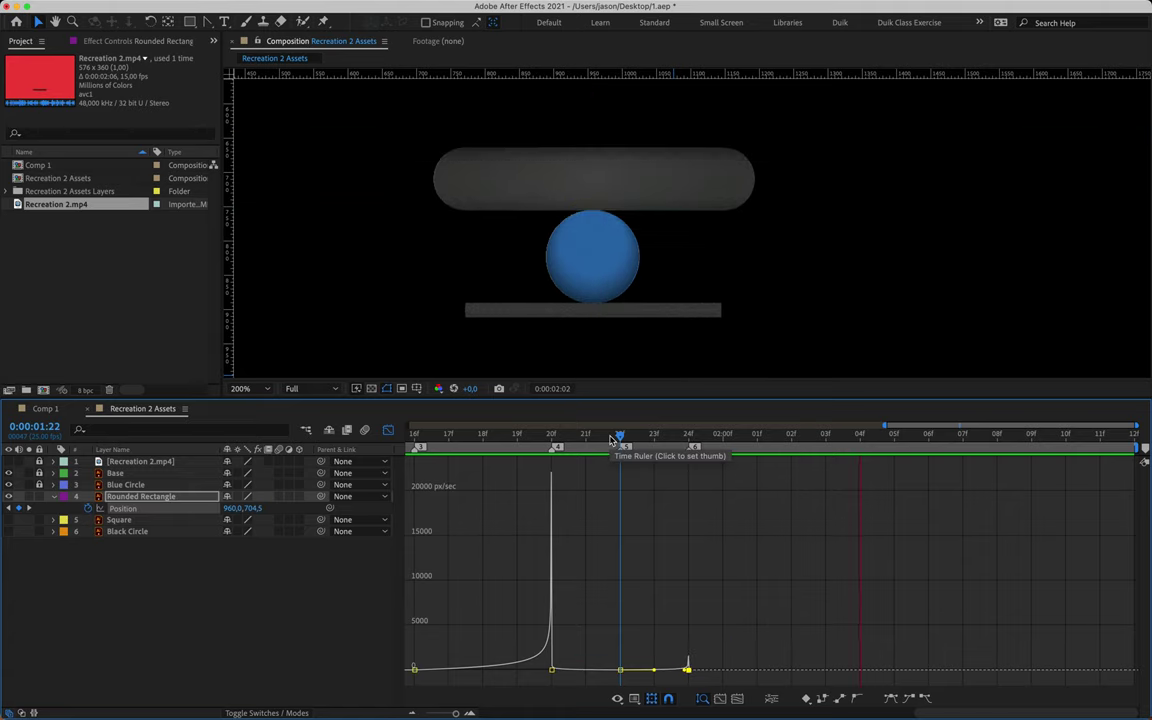
{"action": "key", "text": "space"}
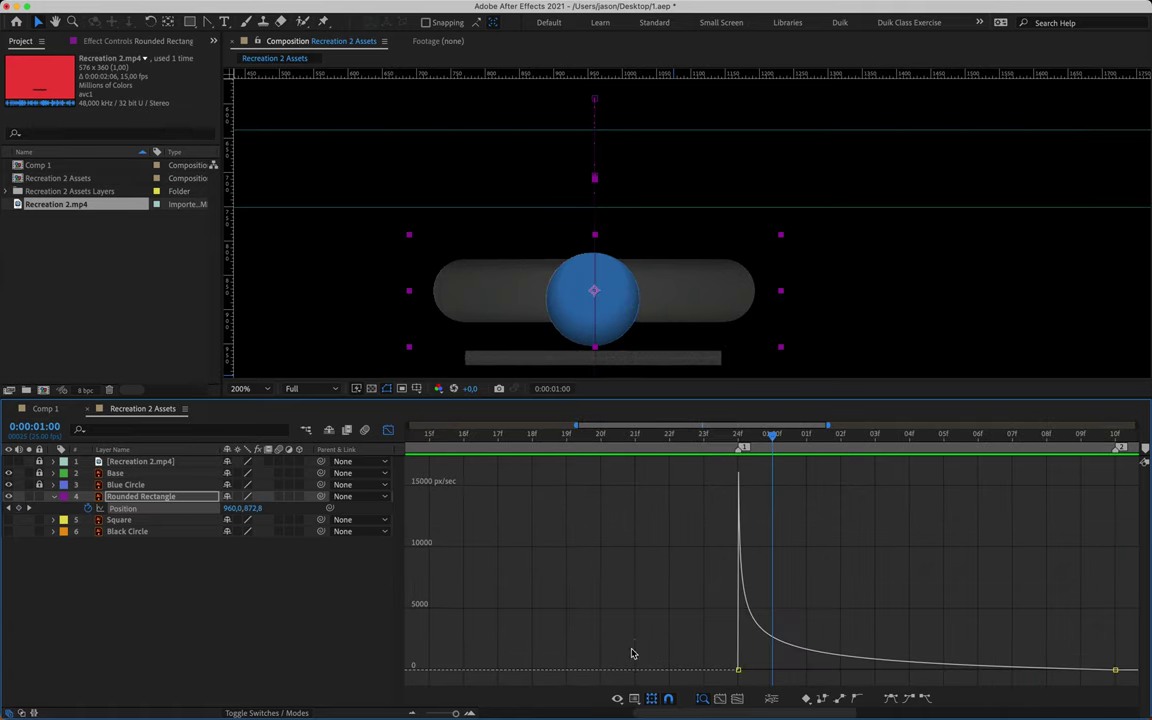
{"action": "left_click_drag", "start_coordinate": [452, 709], "coordinate": [418, 713]}
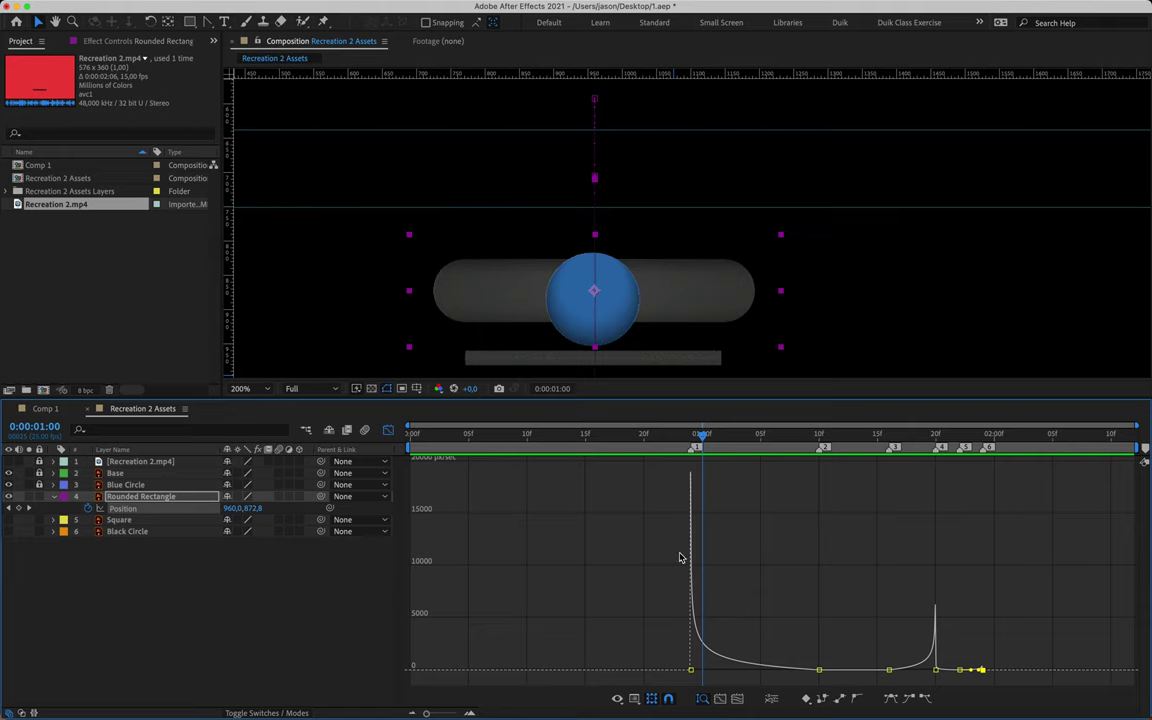
{"action": "key", "text": "shift+F3"}
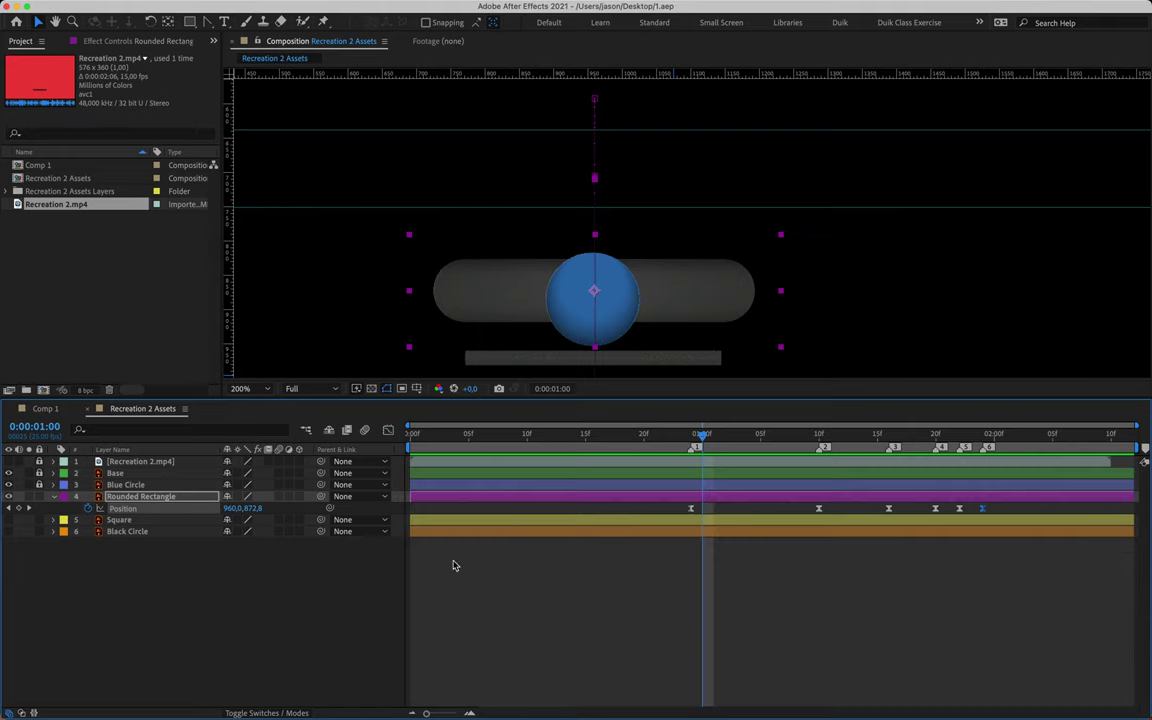
- At marker 1 (0:00:00:24), show the Rounded Rectangle's Rotation and Scale properties along with its Position
{"action": "left_click", "coordinate": [154, 497]}
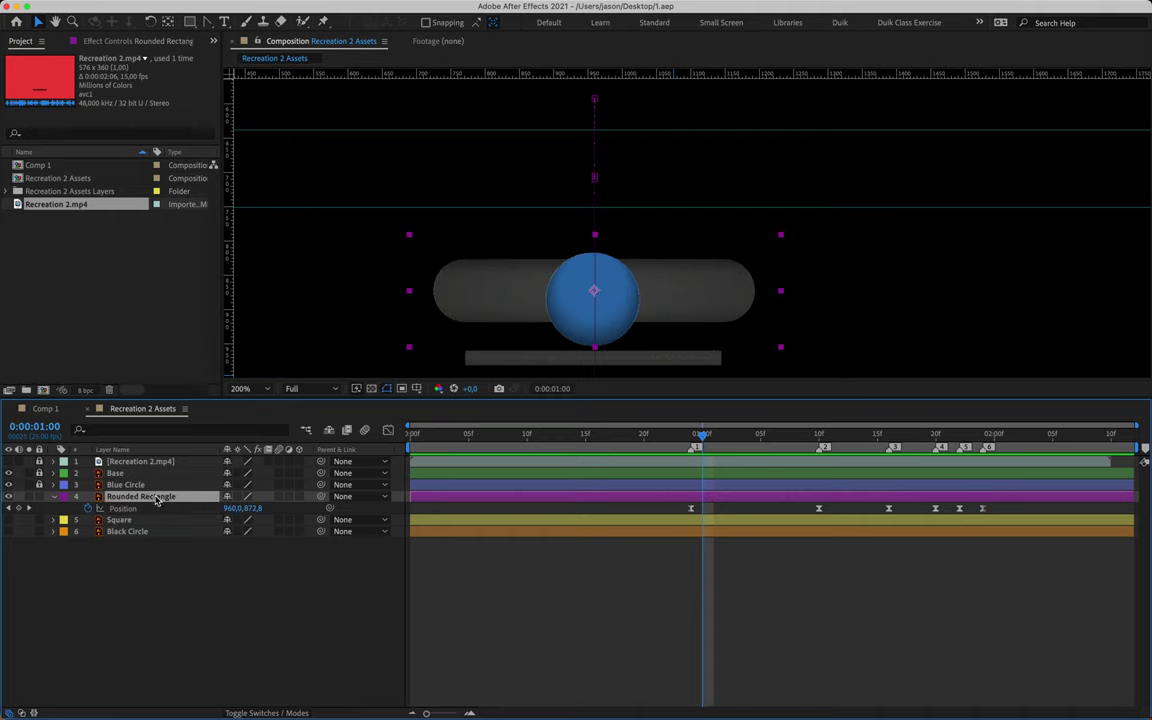
{"action": "scroll", "coordinate": [640, 221], "scroll_direction": "down", "scroll_amount": 5}
{"action": "scroll", "coordinate": [650, 190], "scroll_direction": "left", "scroll_amount": 2}
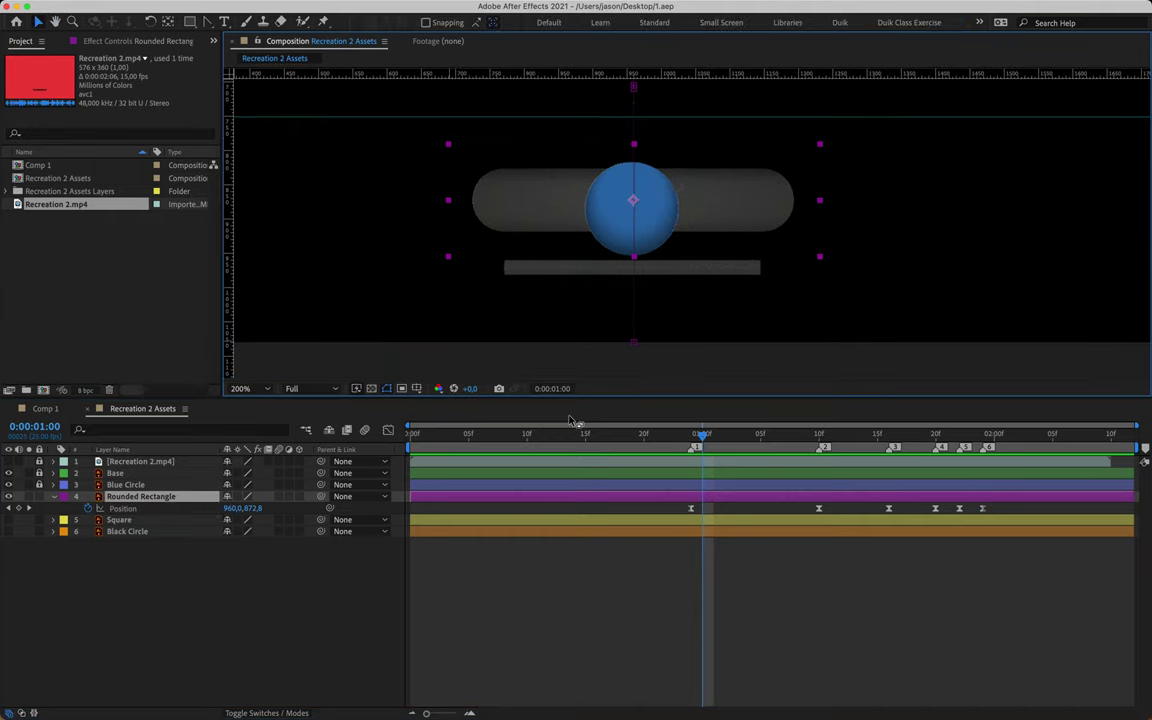
{"action": "left_click", "coordinate": [696, 438]}
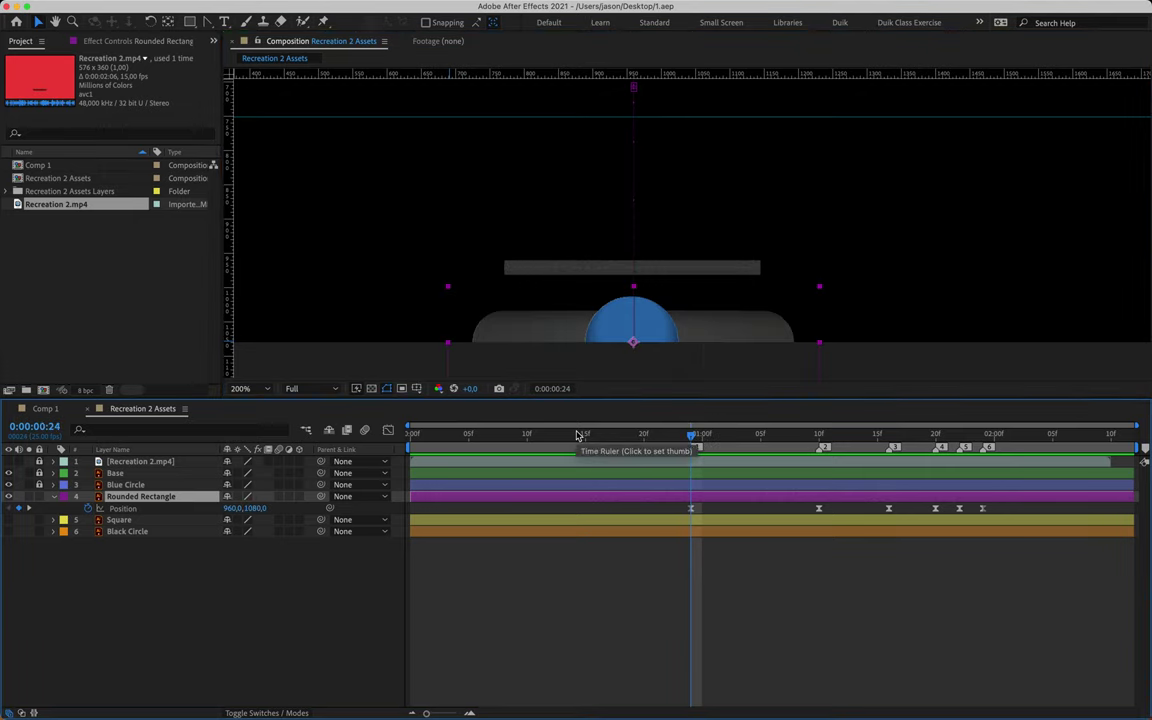
{"action": "key", "text": "shift+r"}
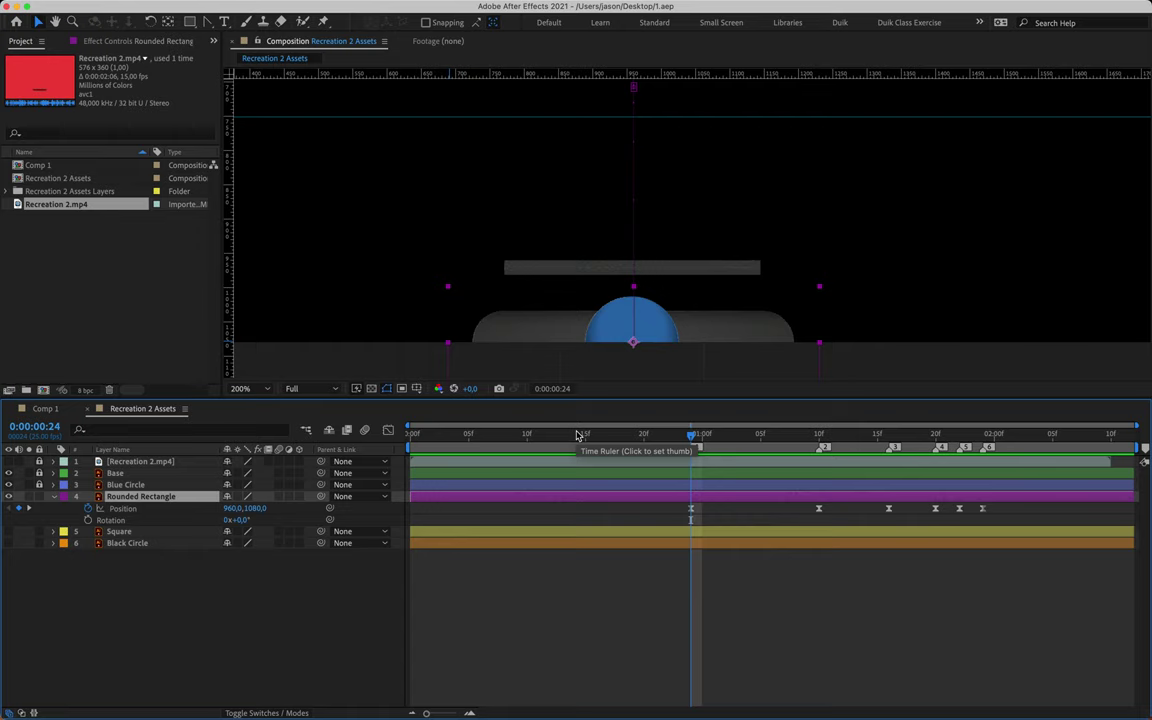
{"action": "key", "text": "shift+s"}
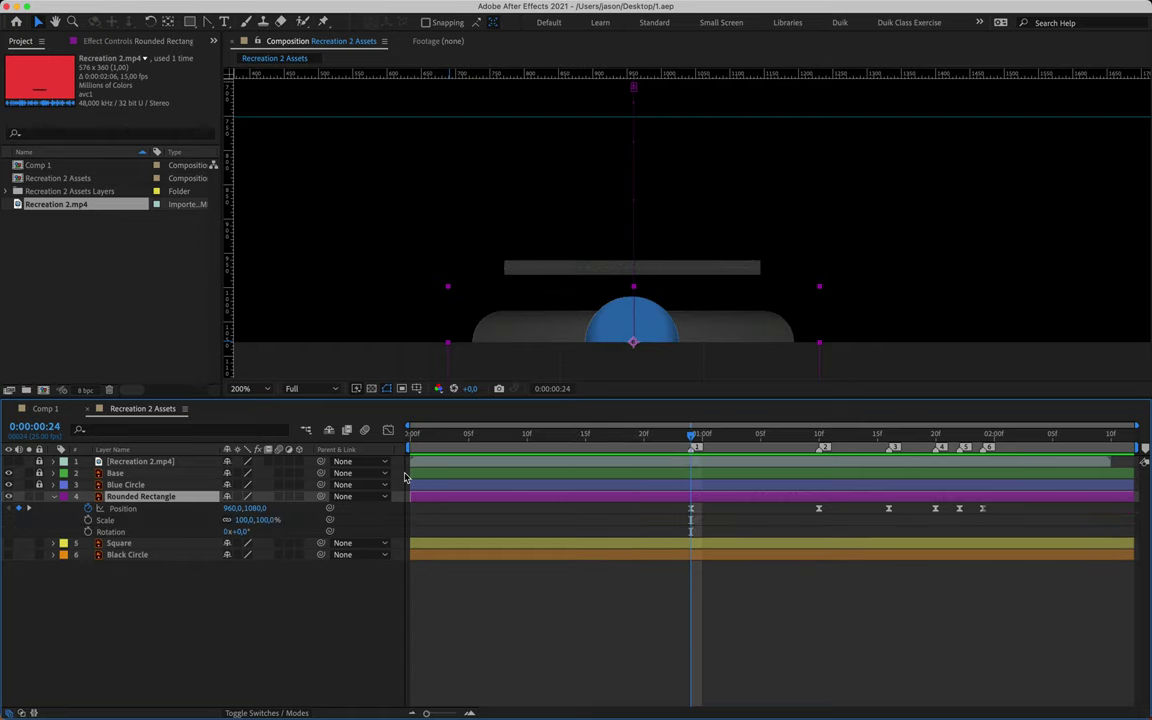
- Unlink the Rounded Rectangle's Scale dimensions, set its width scale to 30% and start keyframing Scale at 0:00:00:24
{"action": "left_click", "coordinate": [227, 521]}
{"action": "key", "text": "h"}
{"action": "left_click_drag", "start_coordinate": [622, 244], "coordinate": [630, 172]}
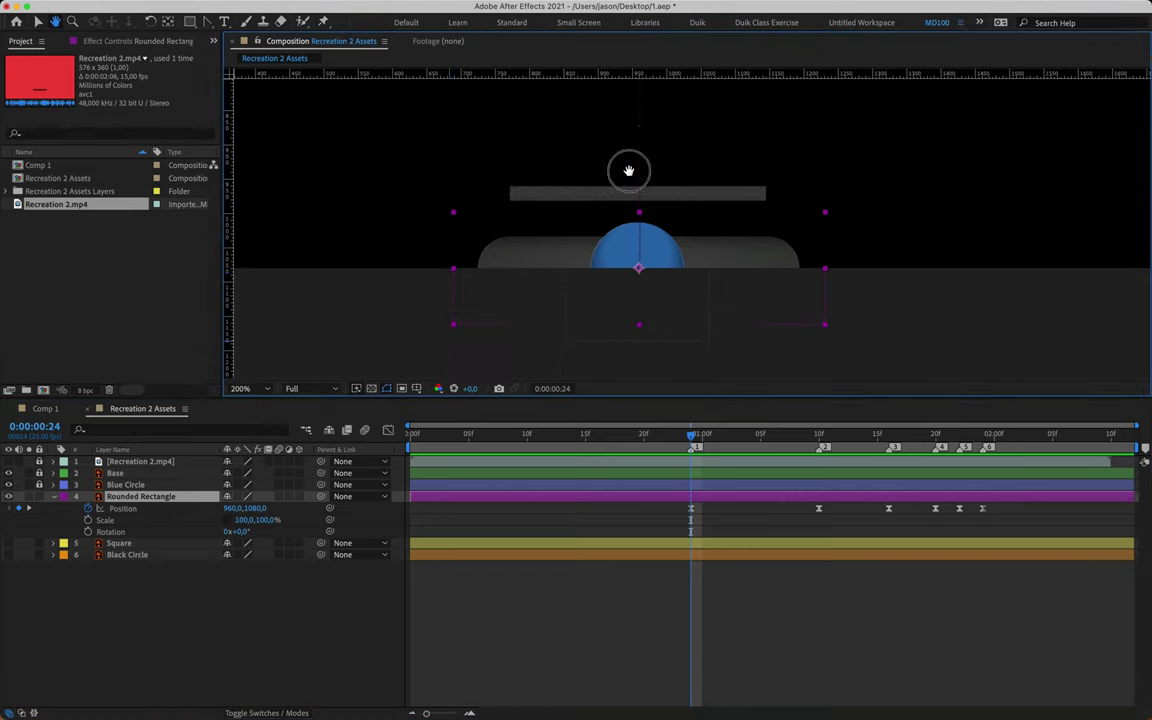
{"action": "key", "text": "v"}
{"action": "left_click_drag", "start_coordinate": [243, 520], "coordinate": [200, 521]}
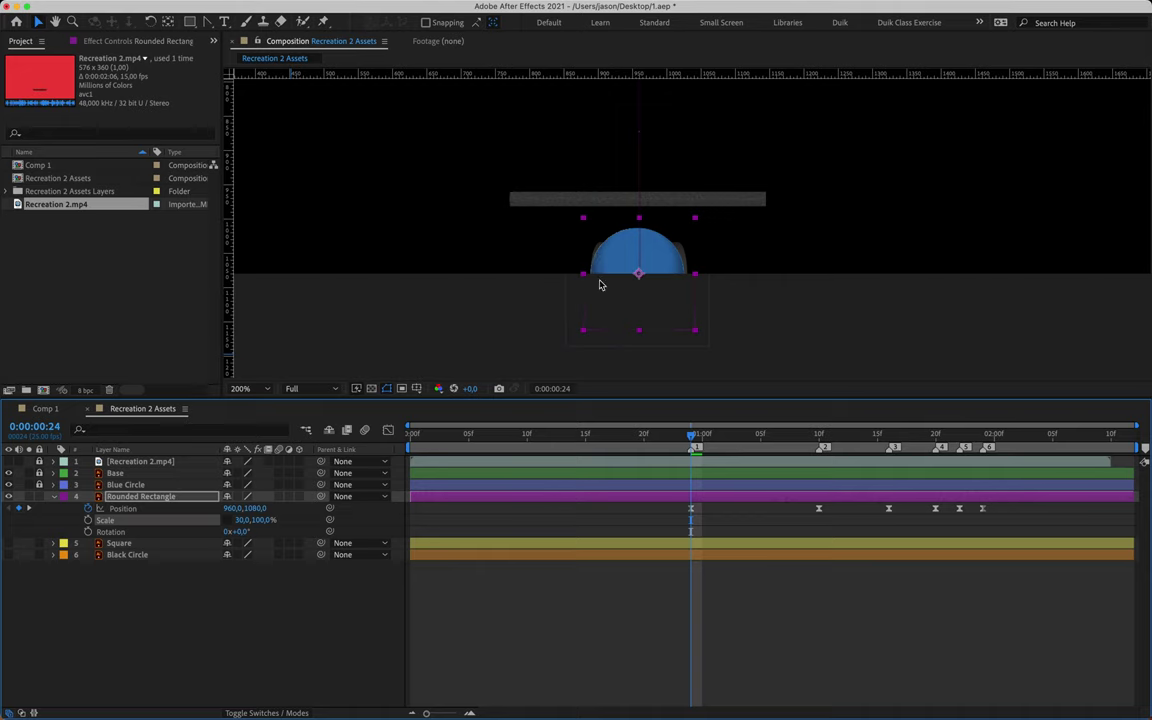
{"action": "left_click", "coordinate": [88, 519]}
- Using the reference video for timing, set the Rounded Rectangle's width scale to 100% at 0:00:01:15 and scrub through the growth
{"action": "scroll", "coordinate": [718, 232], "scroll_direction": "down", "scroll_amount": 2}
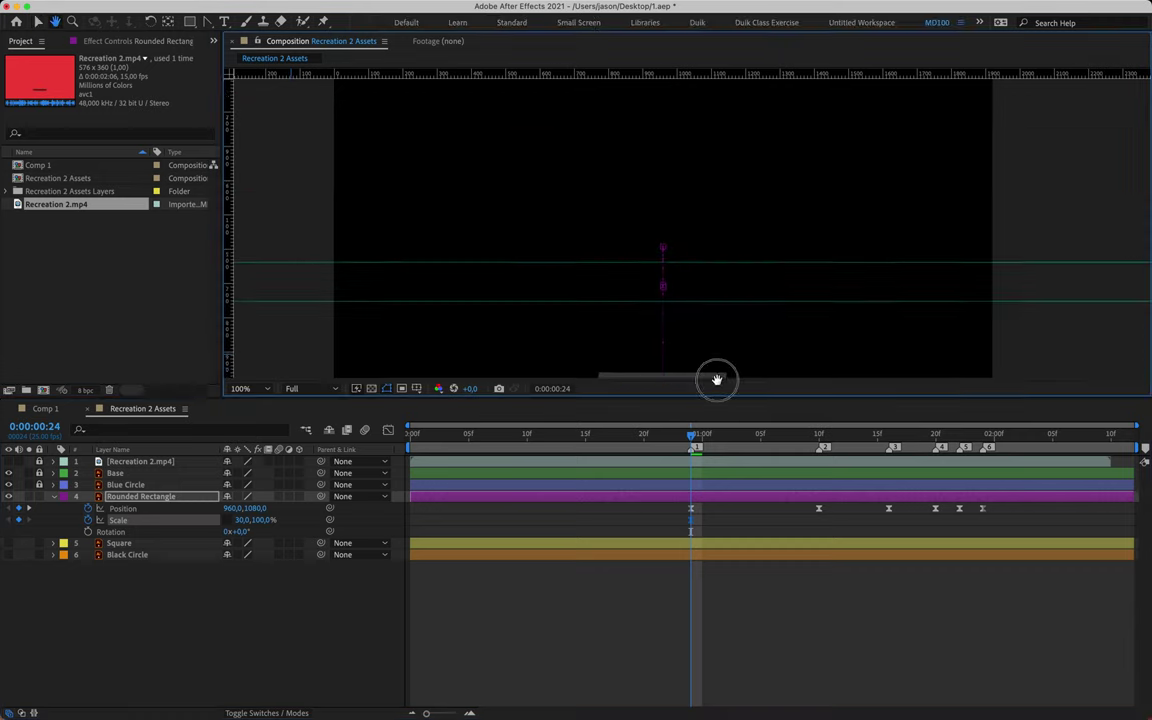
{"action": "key", "text": "v"}
{"action": "left_click", "coordinate": [9, 462]}
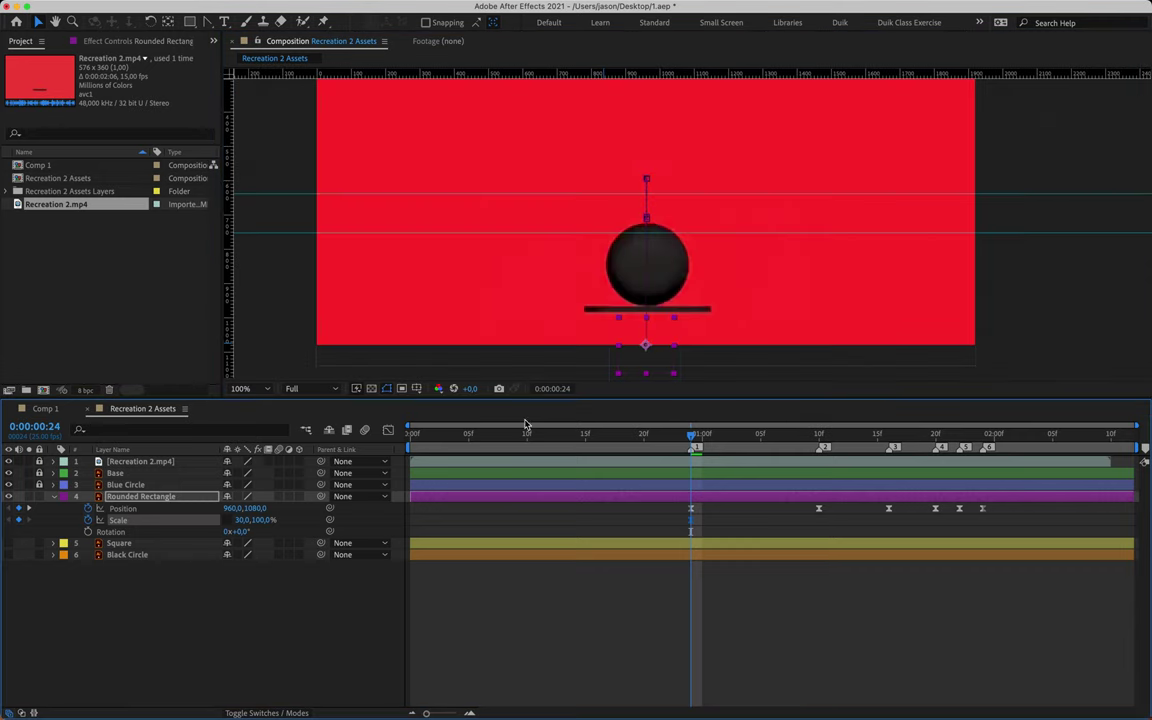
{"action": "left_click_drag", "start_coordinate": [694, 440], "coordinate": [876, 453]}
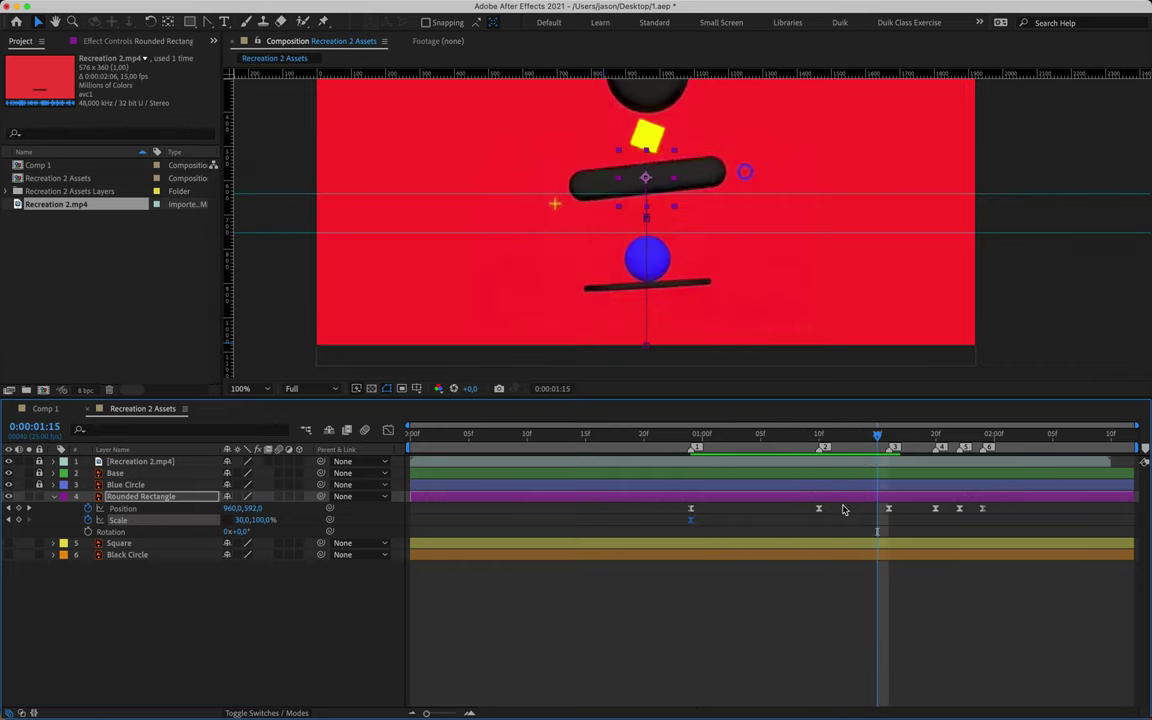
{"action": "left_click", "coordinate": [9, 462]}
{"action": "left_click", "coordinate": [244, 521]}
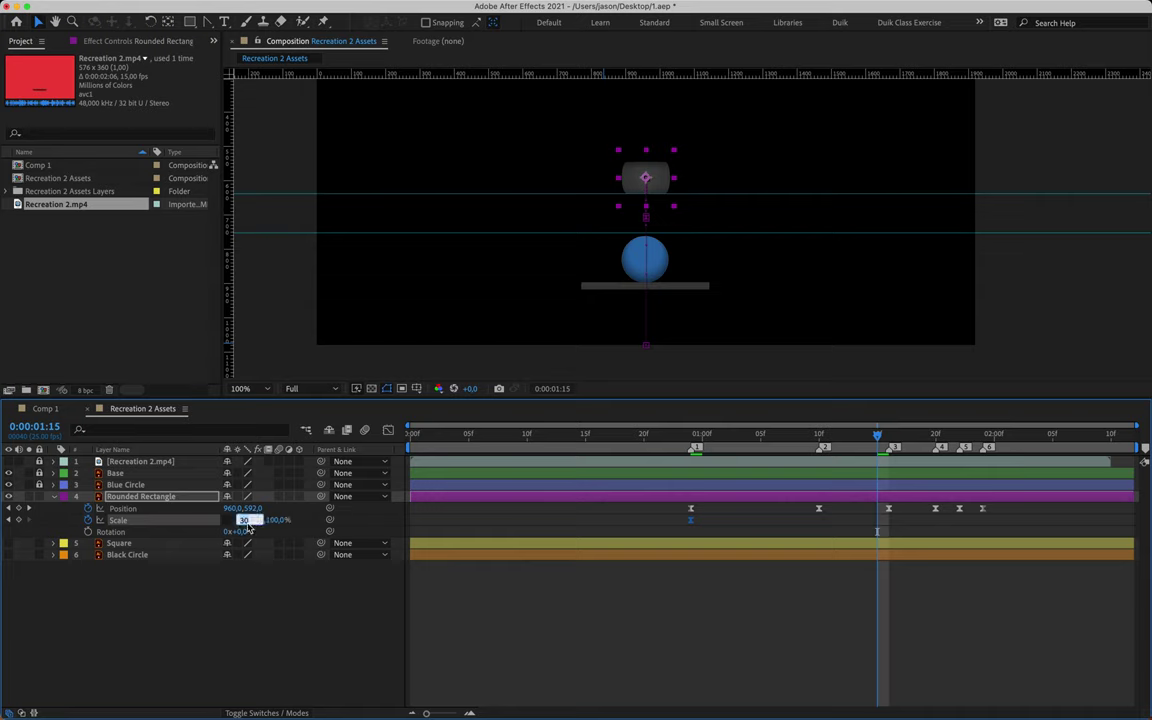
{"action": "type", "text": "100"}
{"action": "key", "text": "Return"}
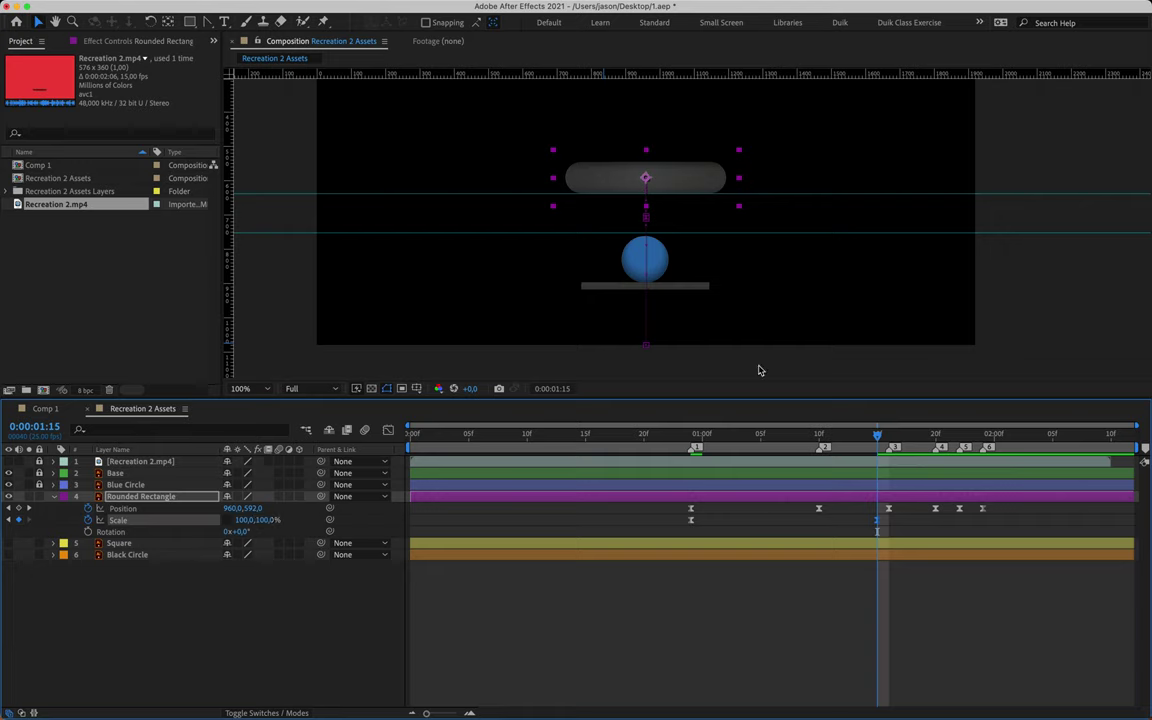
{"action": "left_click_drag", "start_coordinate": [692, 424], "coordinate": [866, 420]}
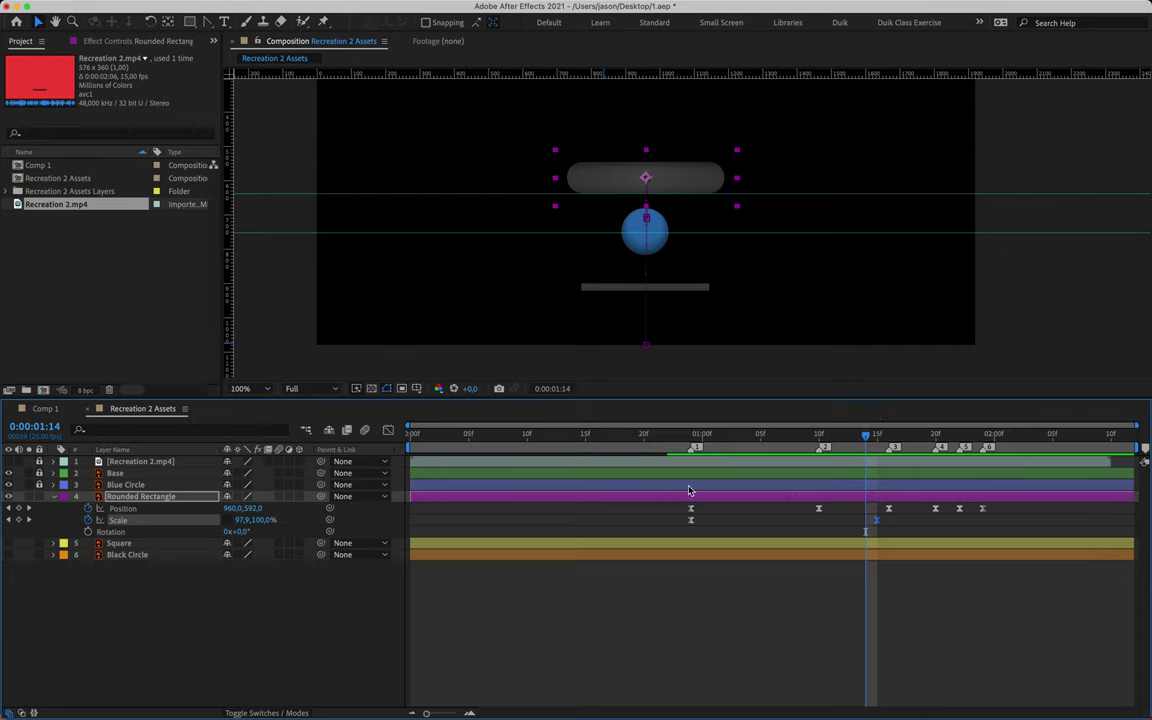
- Keyframe the Rounded Rectangle's Rotation from 0x+0° at 0:00:00:24 to 1x+0° at 0:00:01:19, timed against the reference video
{"action": "left_click", "coordinate": [693, 435]}
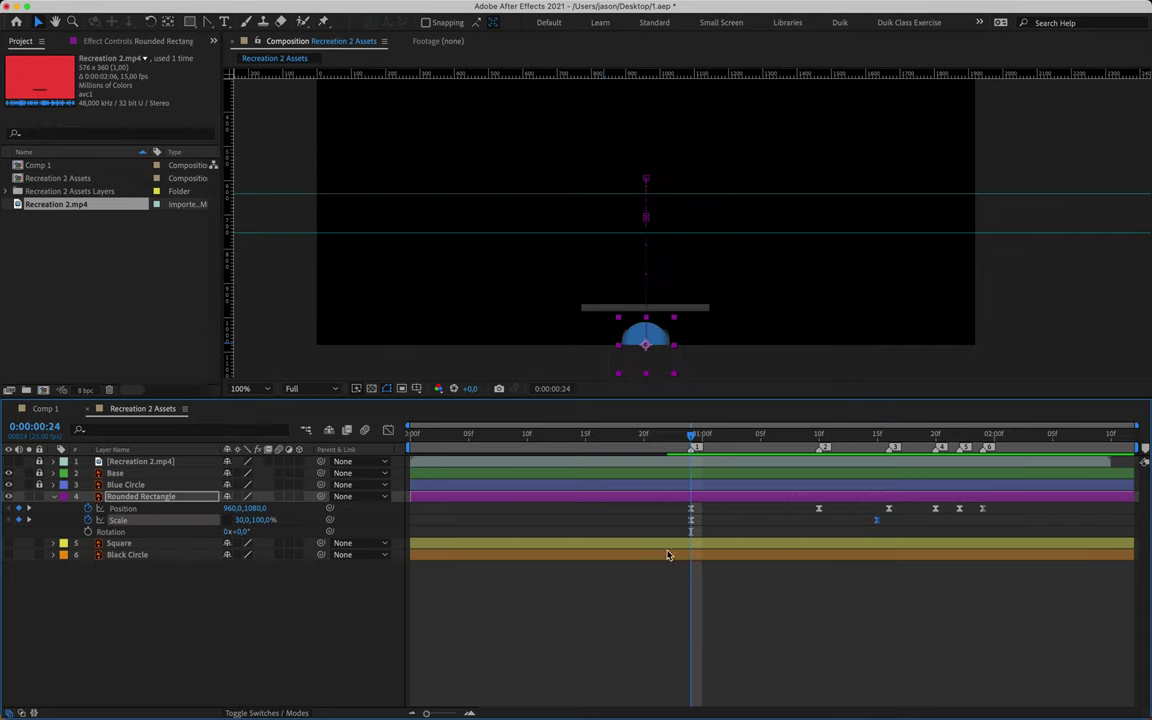
{"action": "left_click", "coordinate": [88, 532]}
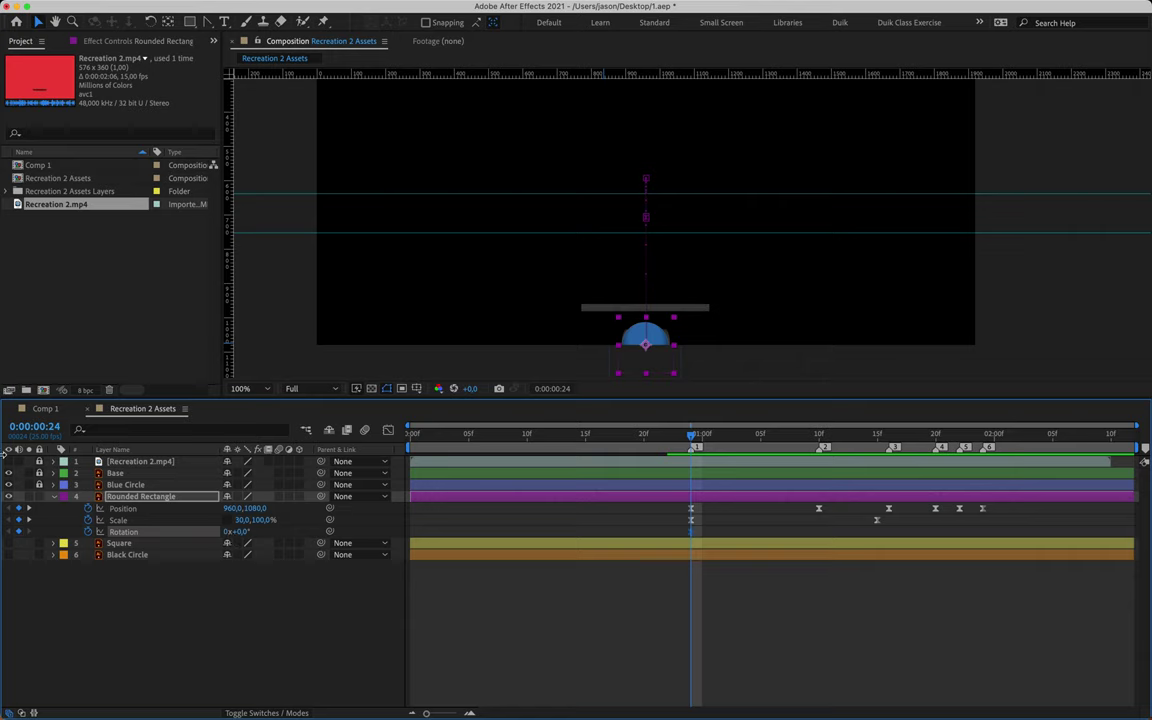
{"action": "left_click_drag", "start_coordinate": [691, 440], "coordinate": [925, 468]}
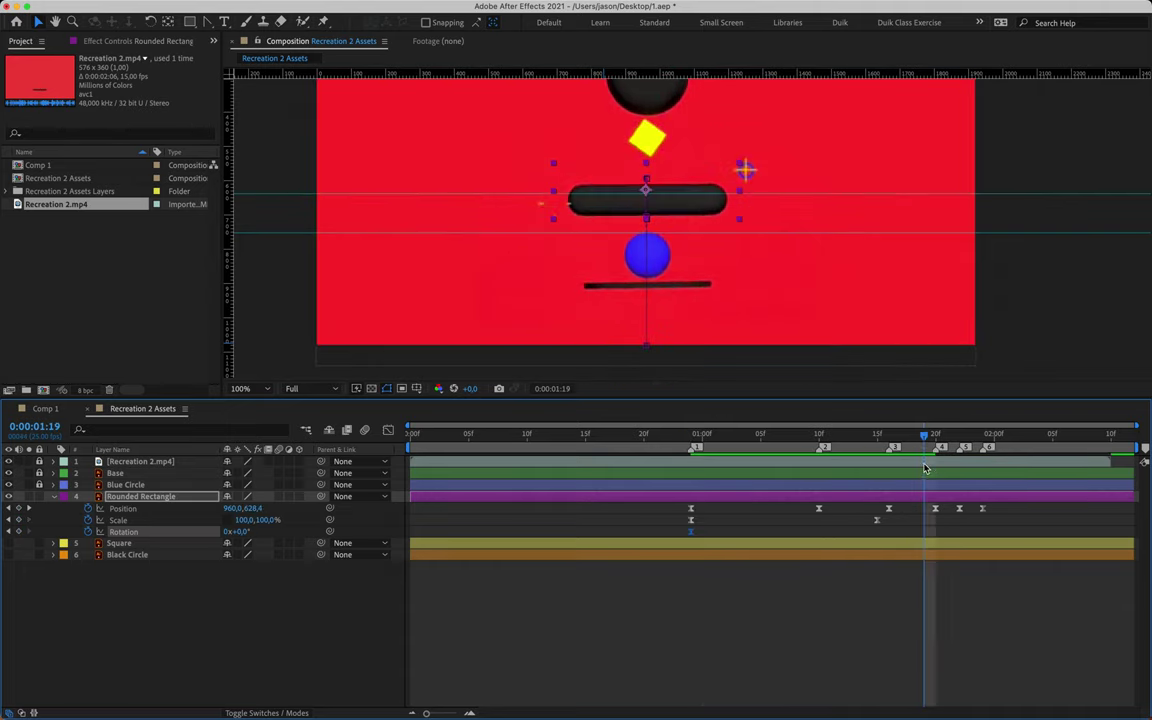
{"action": "left_click", "coordinate": [9, 461]}
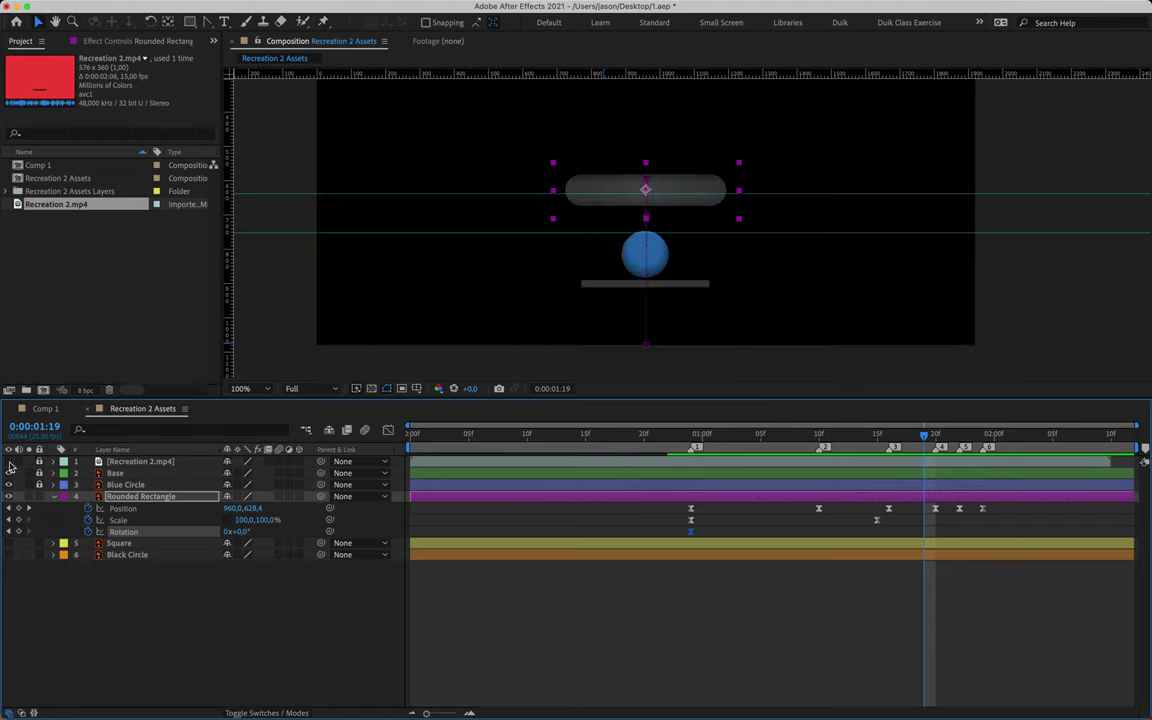
{"action": "left_click", "coordinate": [226, 533]}
{"action": "type", "text": "1"}
{"action": "key", "text": "Return"}
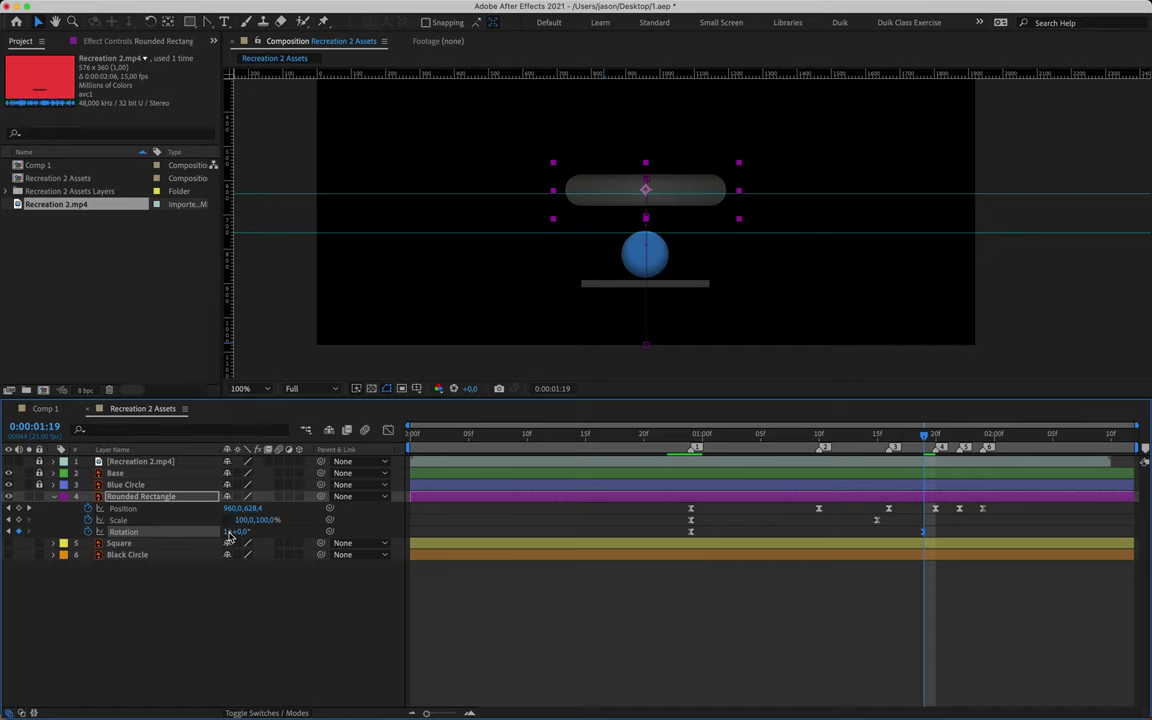
{"action": "left_click_drag", "start_coordinate": [738, 443], "coordinate": [926, 482]}
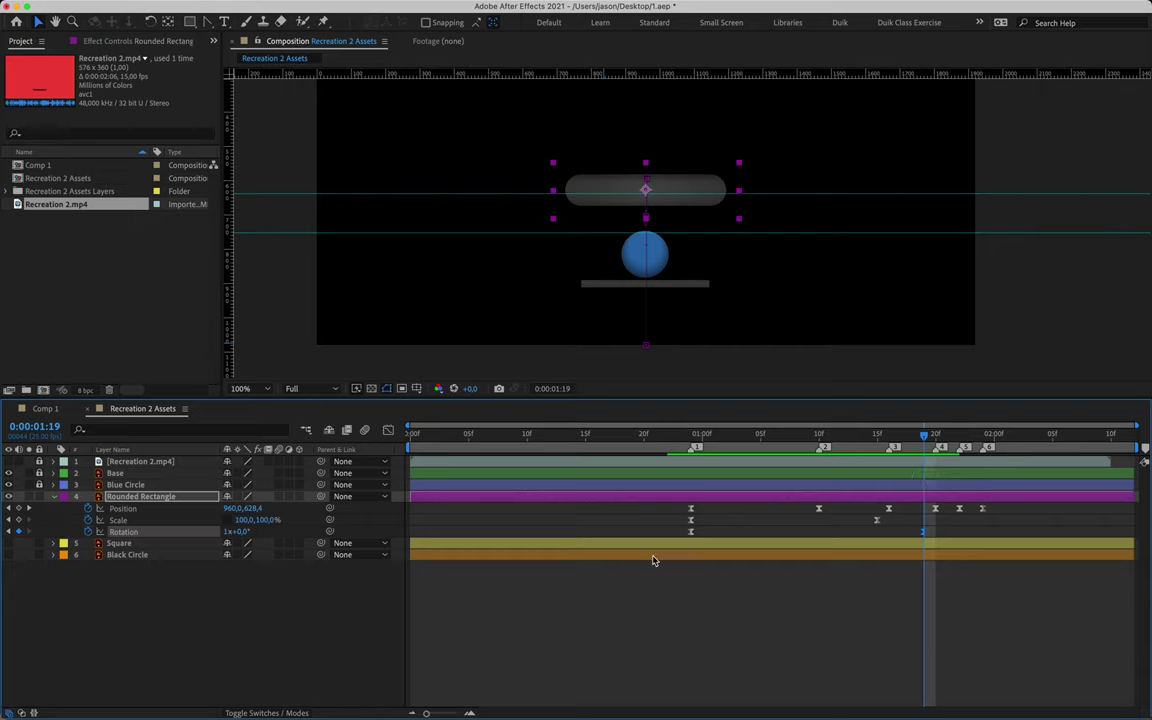
- Reshape the rectangle's Scale speed graph so it widens fast from marker 1 and slows into the last Scale keyframe, and preview it
{"action": "left_click", "coordinate": [690, 521]}
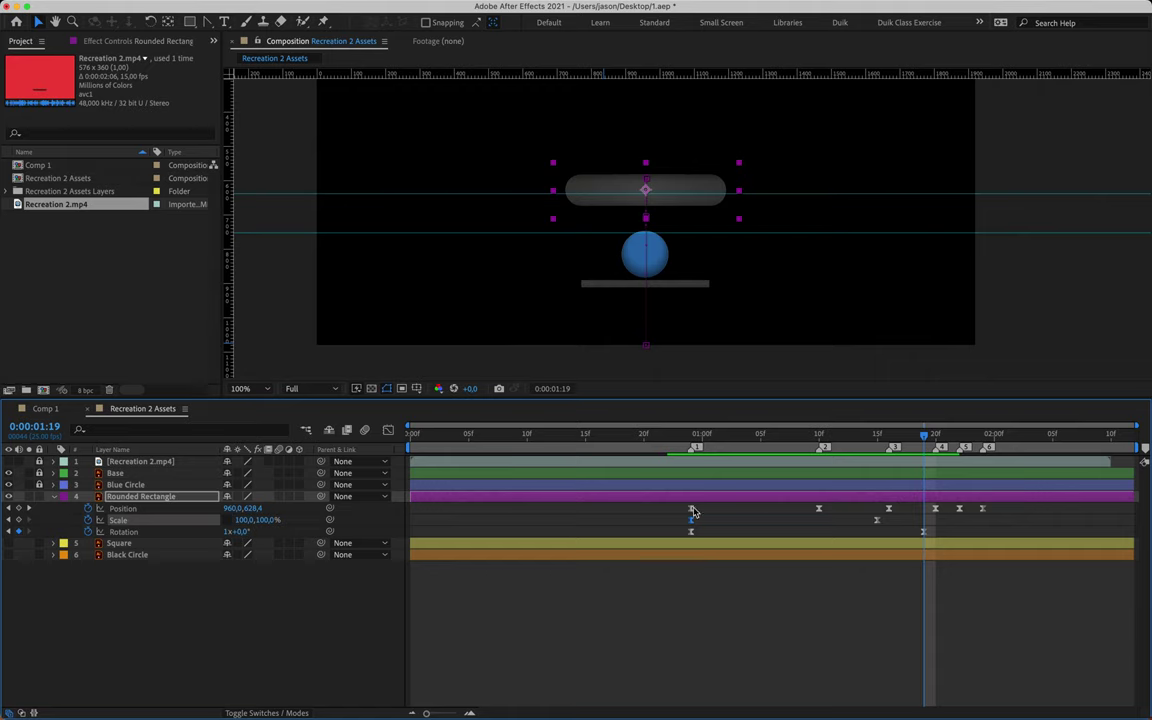
{"action": "left_click", "coordinate": [388, 430]}
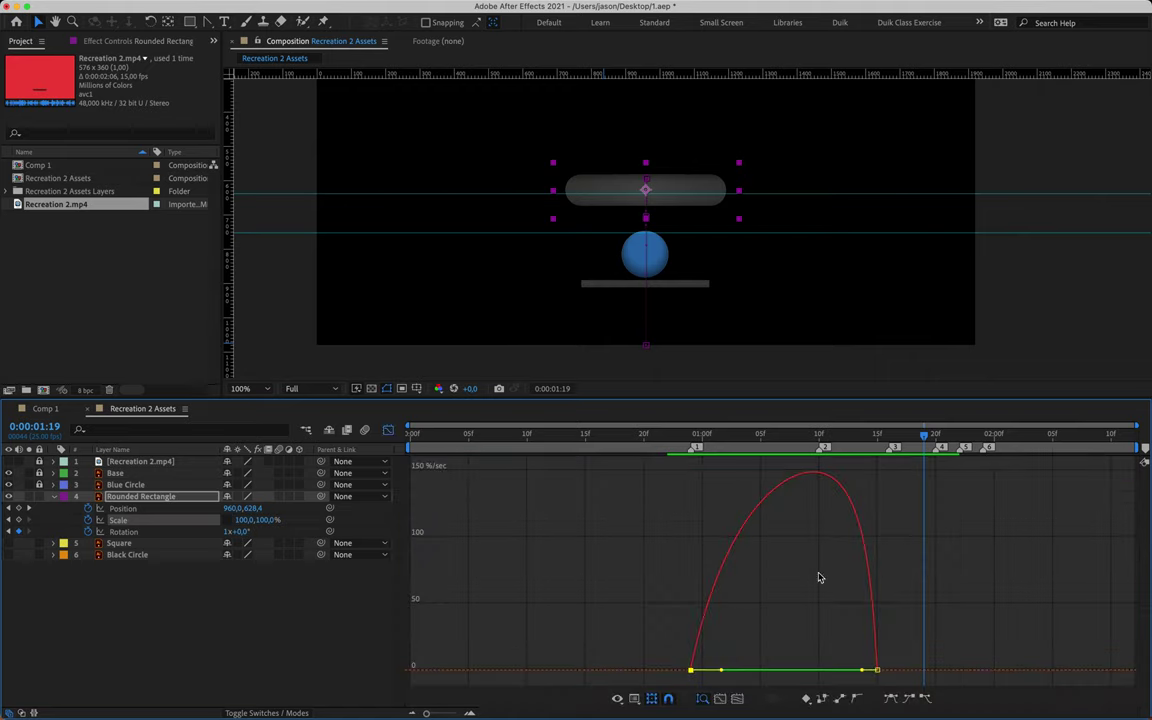
{"action": "left_click_drag", "start_coordinate": [855, 627], "coordinate": [698, 675]}
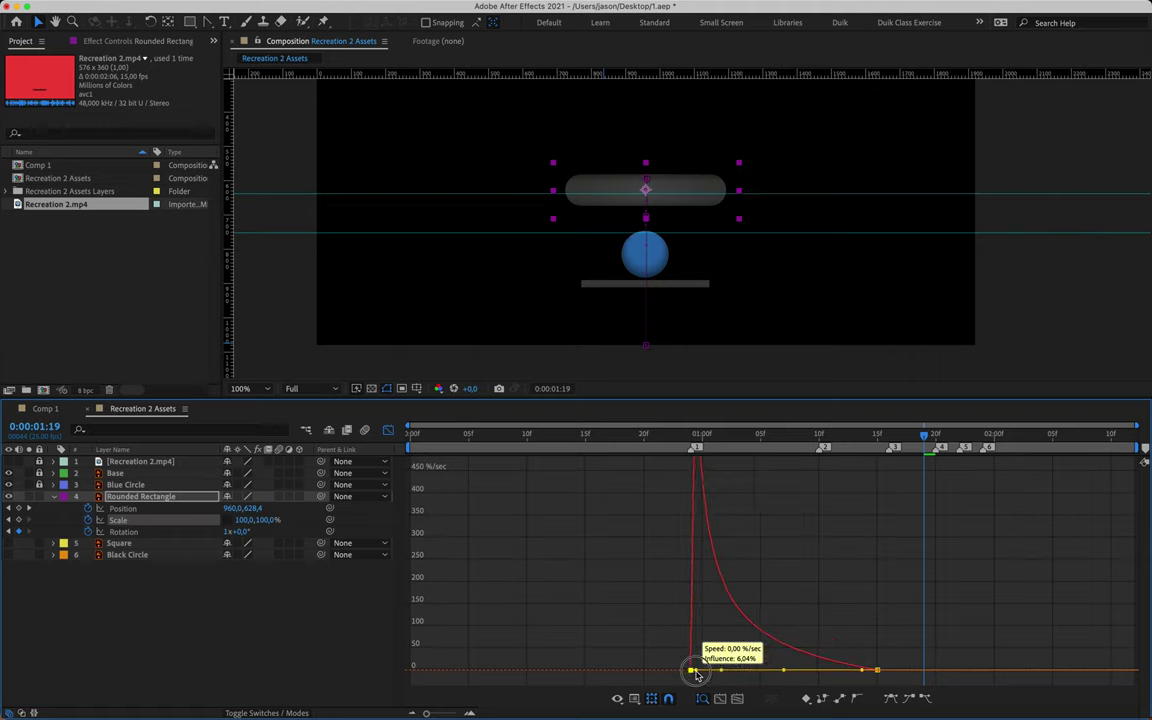
{"action": "left_click", "coordinate": [689, 434]}
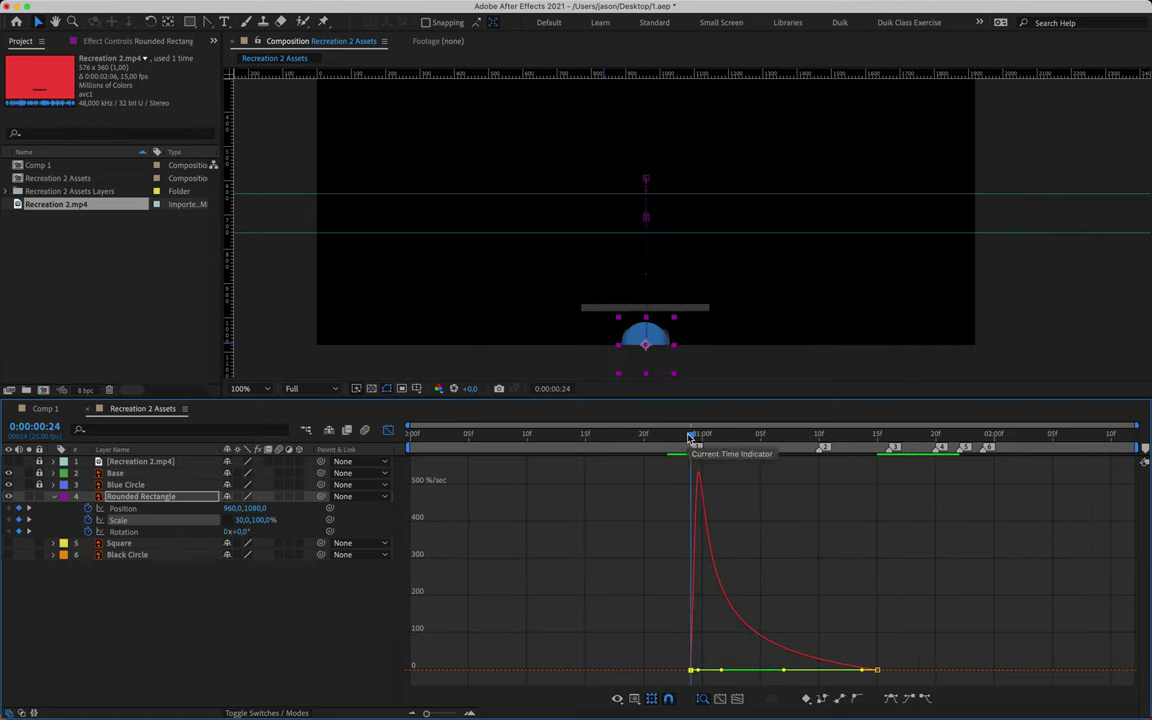
{"action": "key", "text": "space"}
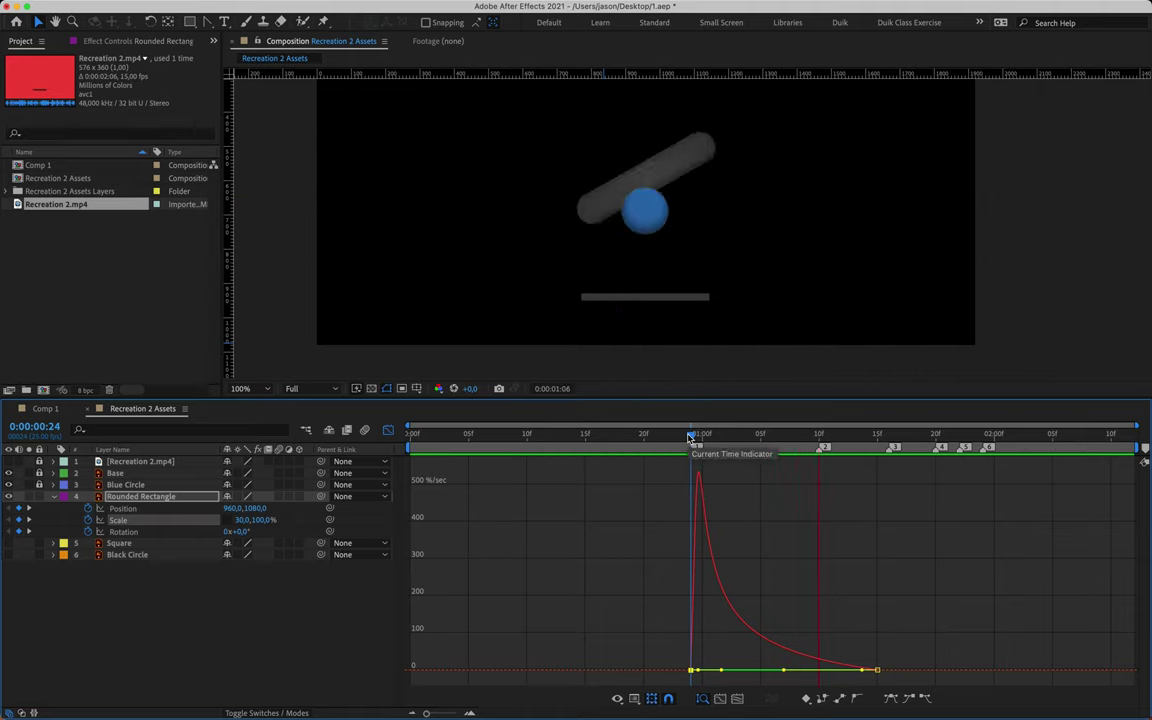
{"action": "key", "text": "space"}
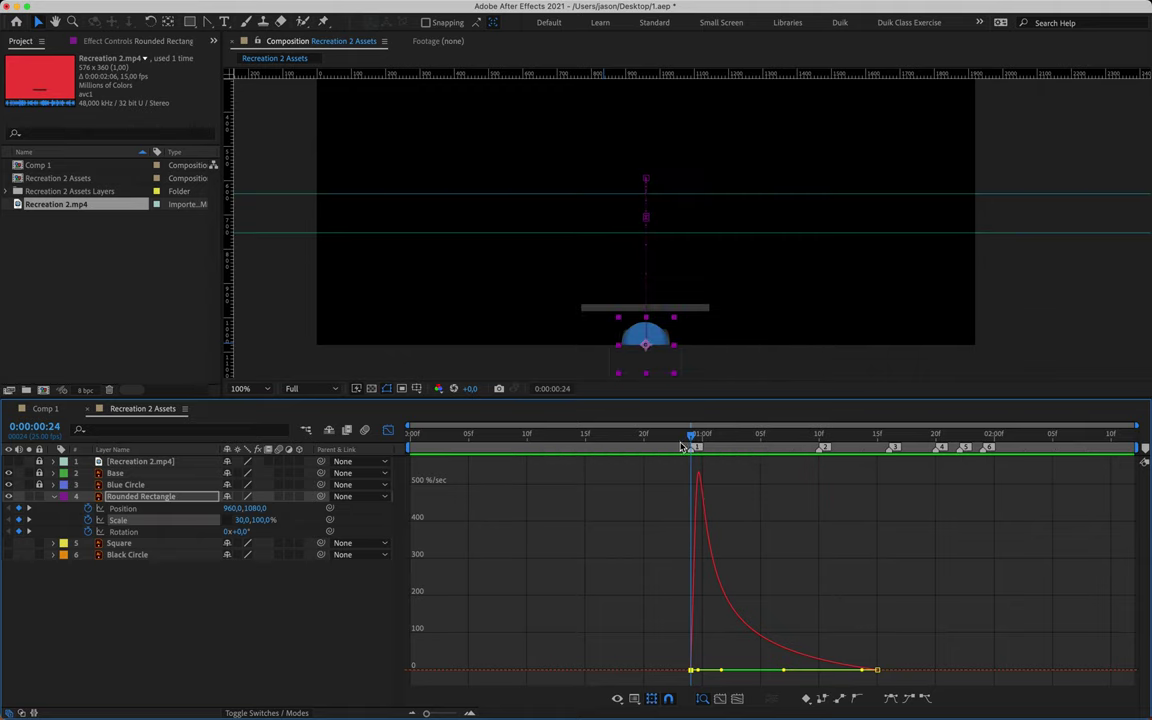
{"action": "left_click", "coordinate": [388, 430]}
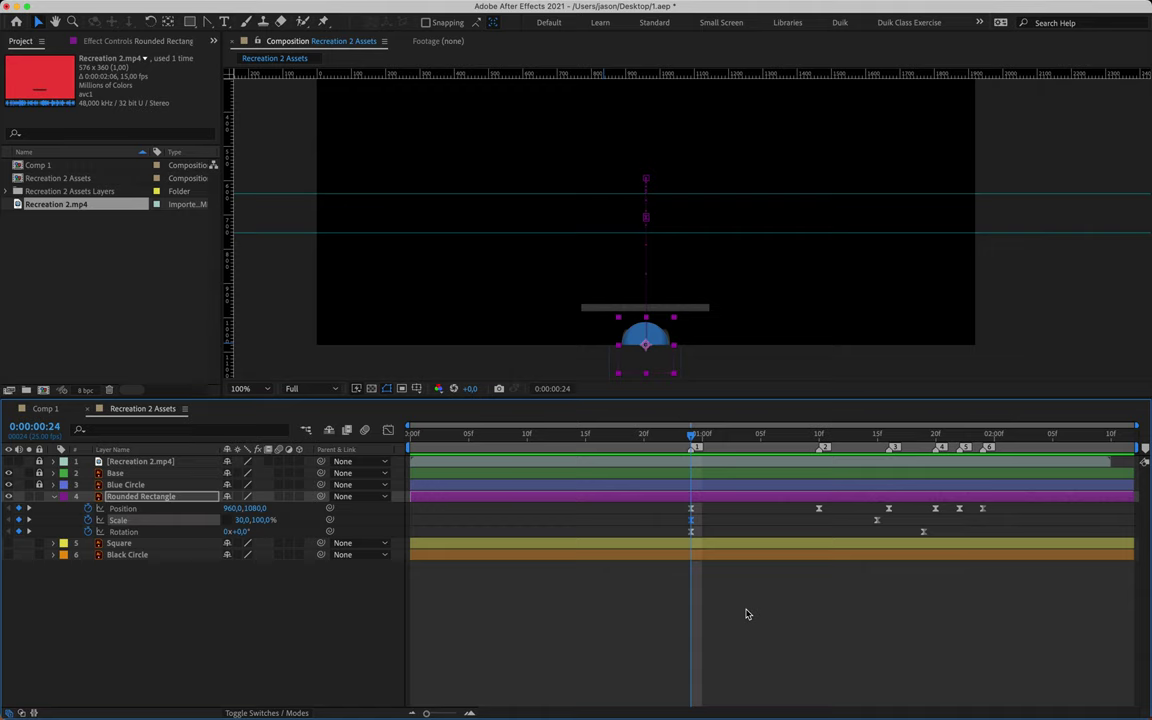
- Reshape the rectangle's Rotation speed graph so the spin starts fast and slows into the last Rotation keyframe, and preview it
{"action": "left_click", "coordinate": [690, 534]}
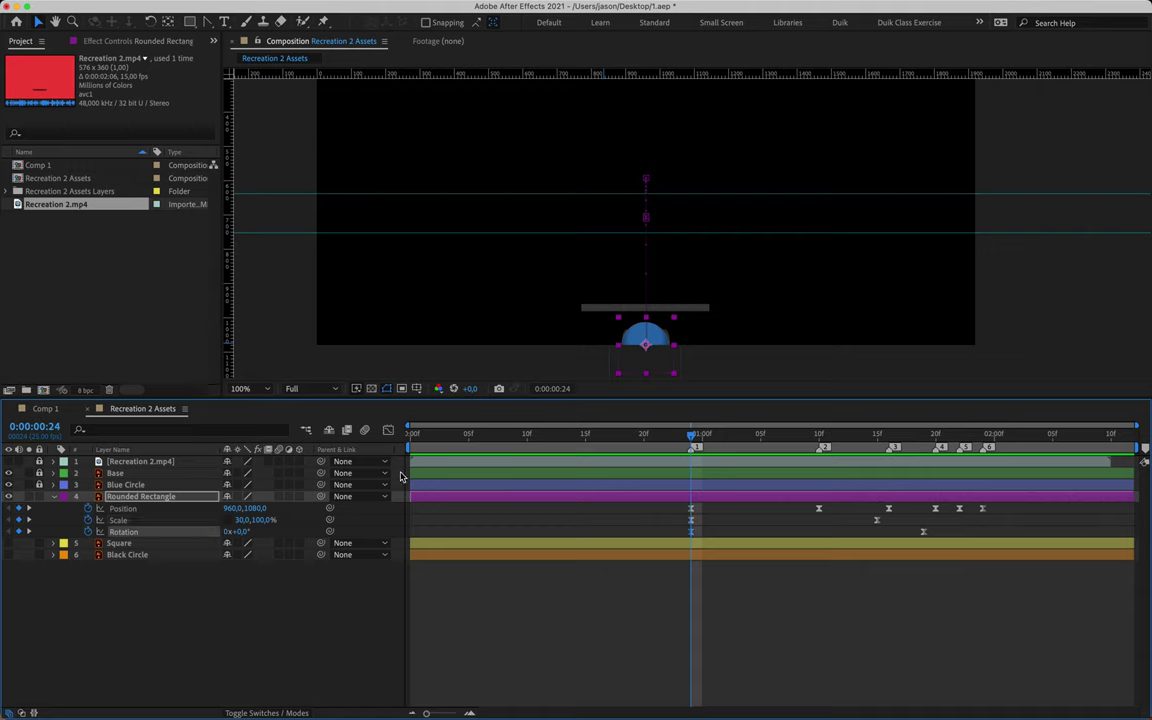
{"action": "left_click", "coordinate": [388, 430]}
{"action": "left_click", "coordinate": [905, 670]}
{"action": "left_click_drag", "start_coordinate": [906, 671], "coordinate": [807, 671]}
{"action": "left_click_drag", "start_coordinate": [731, 673], "coordinate": [700, 671]}
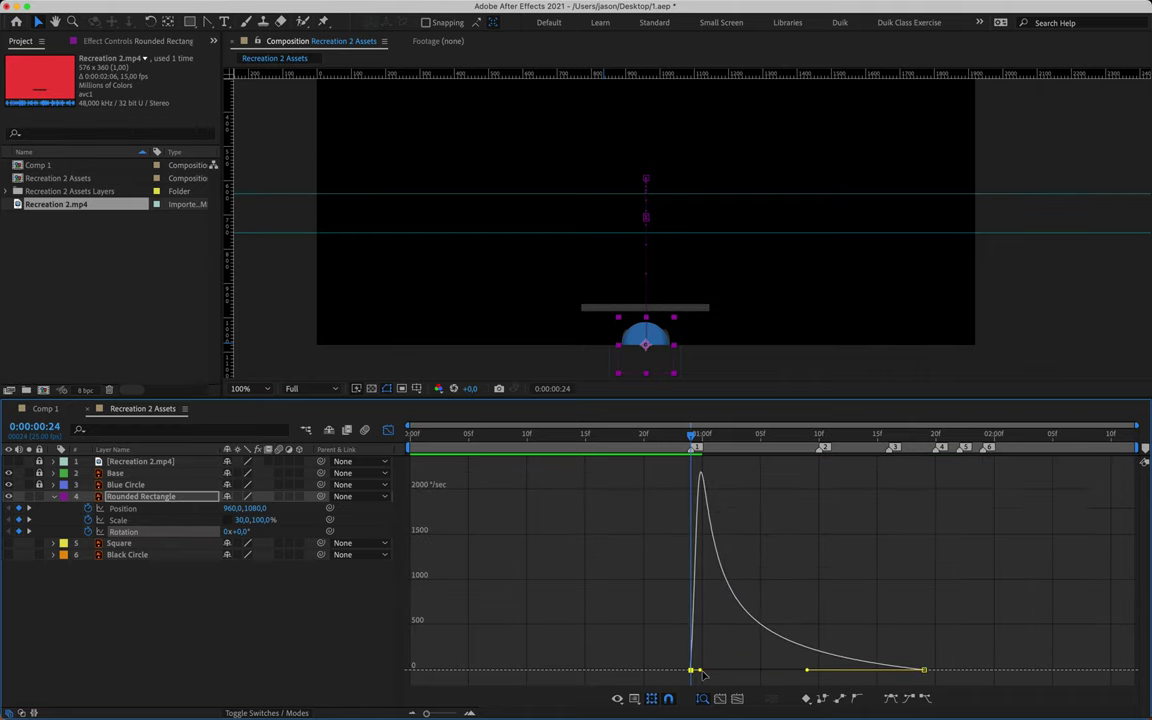
{"action": "left_click", "coordinate": [691, 436]}
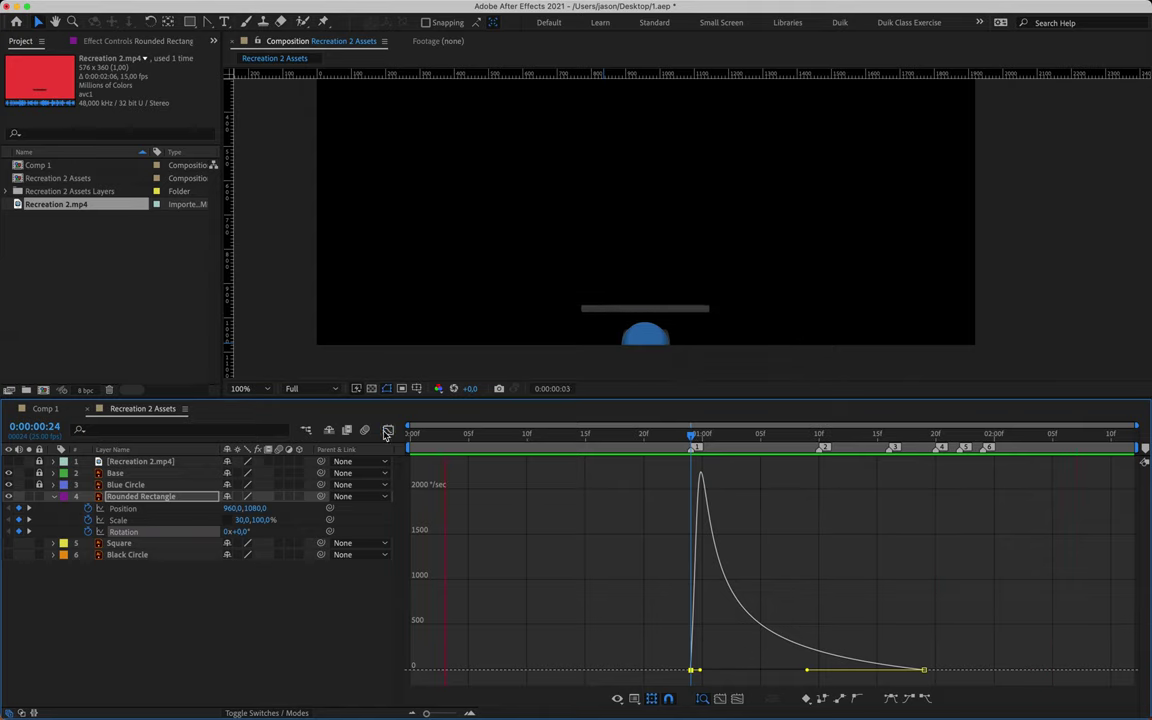
{"action": "key", "text": "shift+F3"}
{"action": "key", "text": "space"}
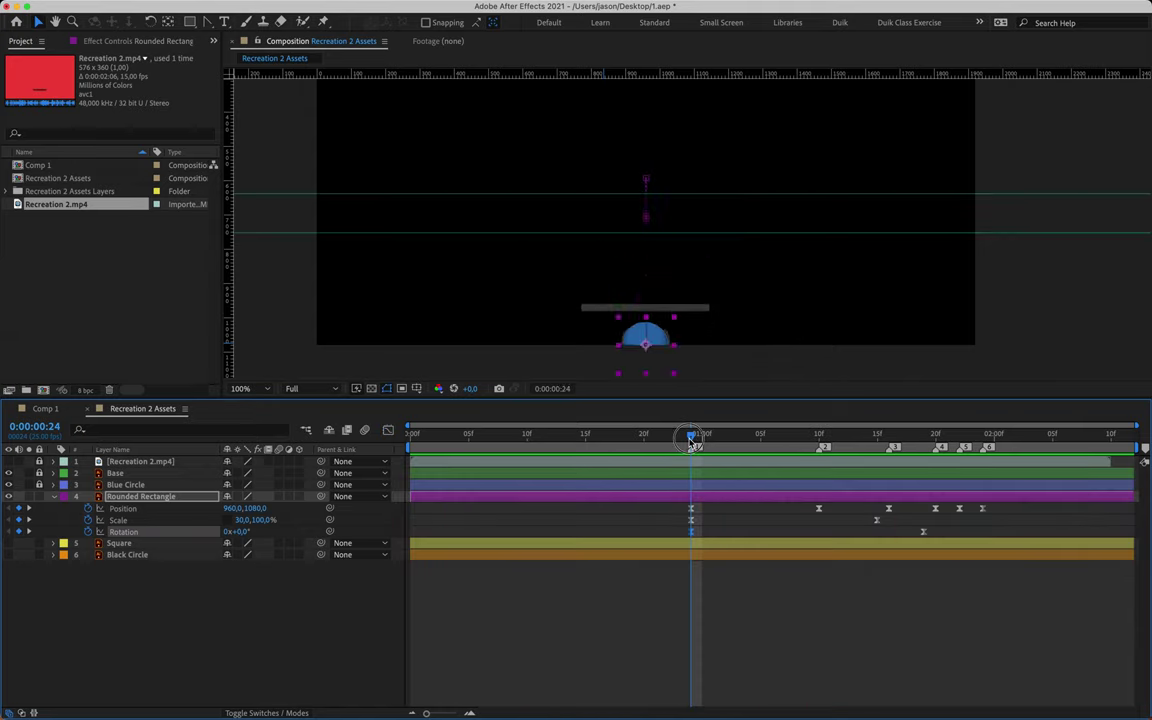
{"action": "left_click_drag", "start_coordinate": [691, 434], "coordinate": [691, 462]}
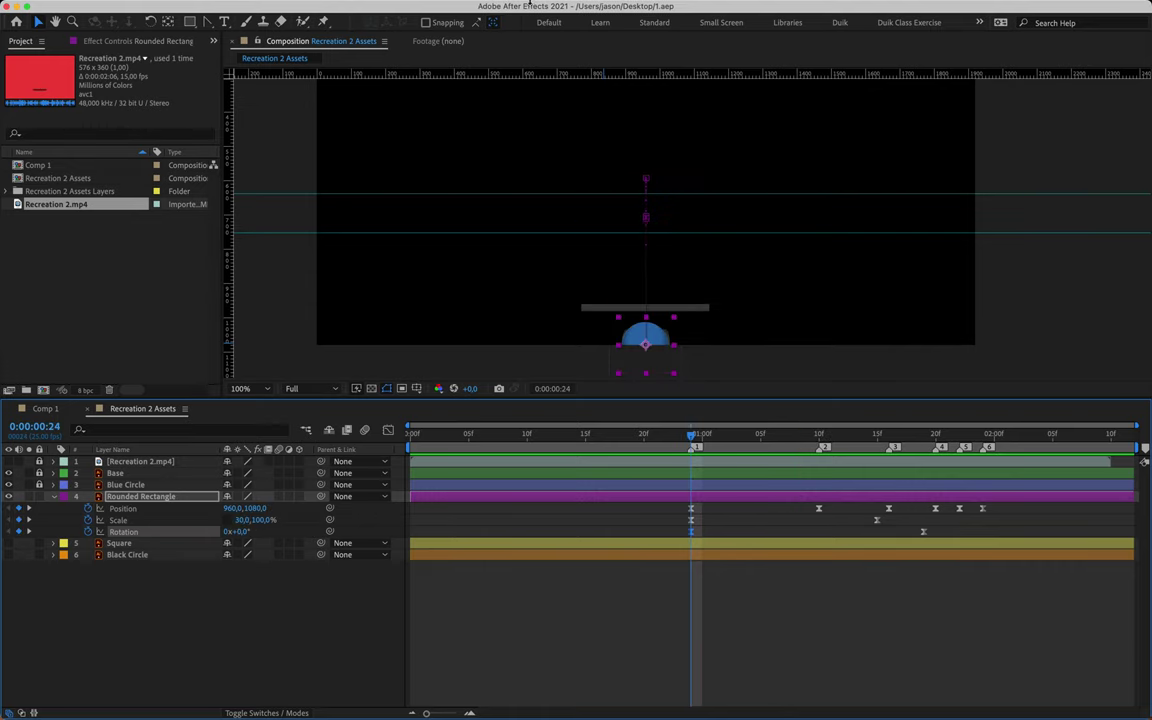
- Clear all guides from the composition and delete all of its timeline markers
{"action": "left_click", "coordinate": [377, 8]}
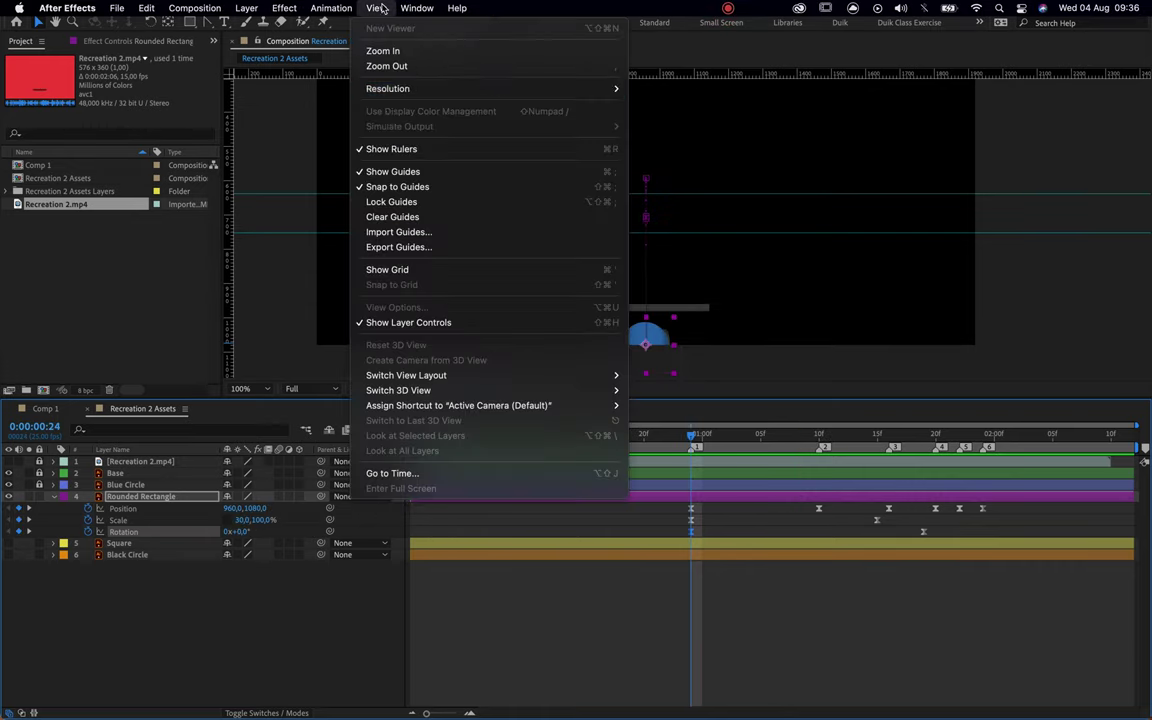
{"action": "left_click", "coordinate": [395, 217]}
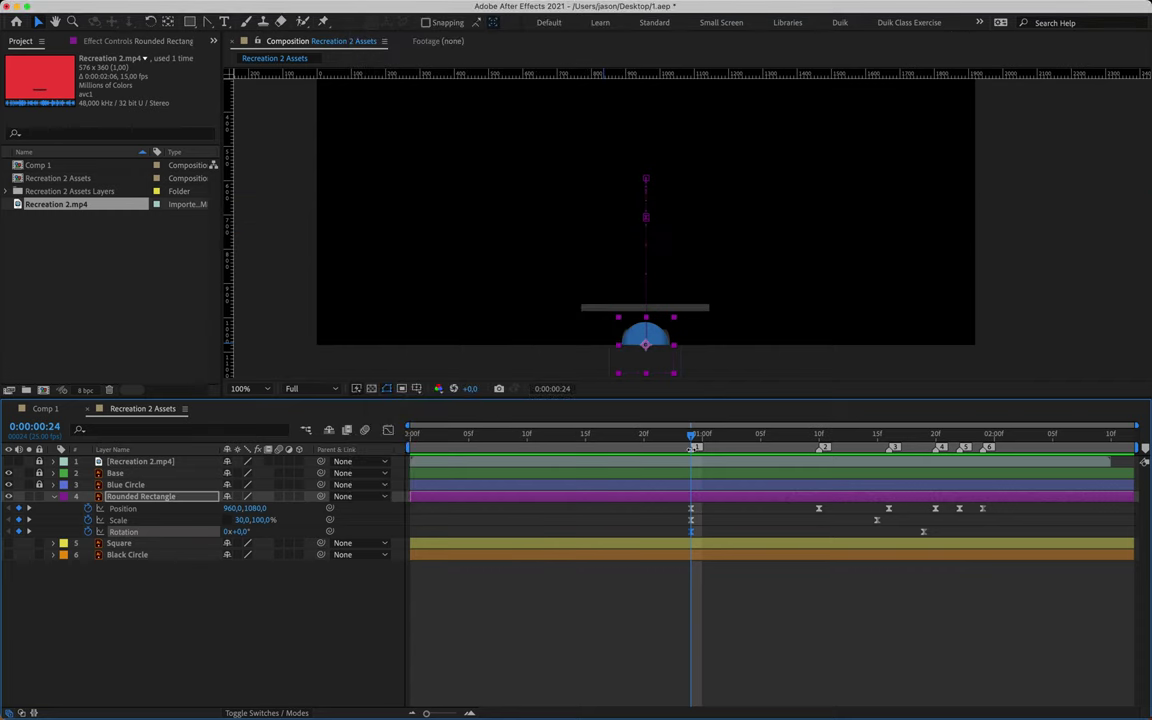
{"action": "right_click", "coordinate": [692, 448]}
{"action": "left_click", "coordinate": [712, 530]}
- Collapse and lock the Rounded Rectangle layer and make the Square layer visible
{"action": "left_click", "coordinate": [53, 496]}
{"action": "left_click", "coordinate": [40, 497]}
{"action": "left_click", "coordinate": [8, 508]}
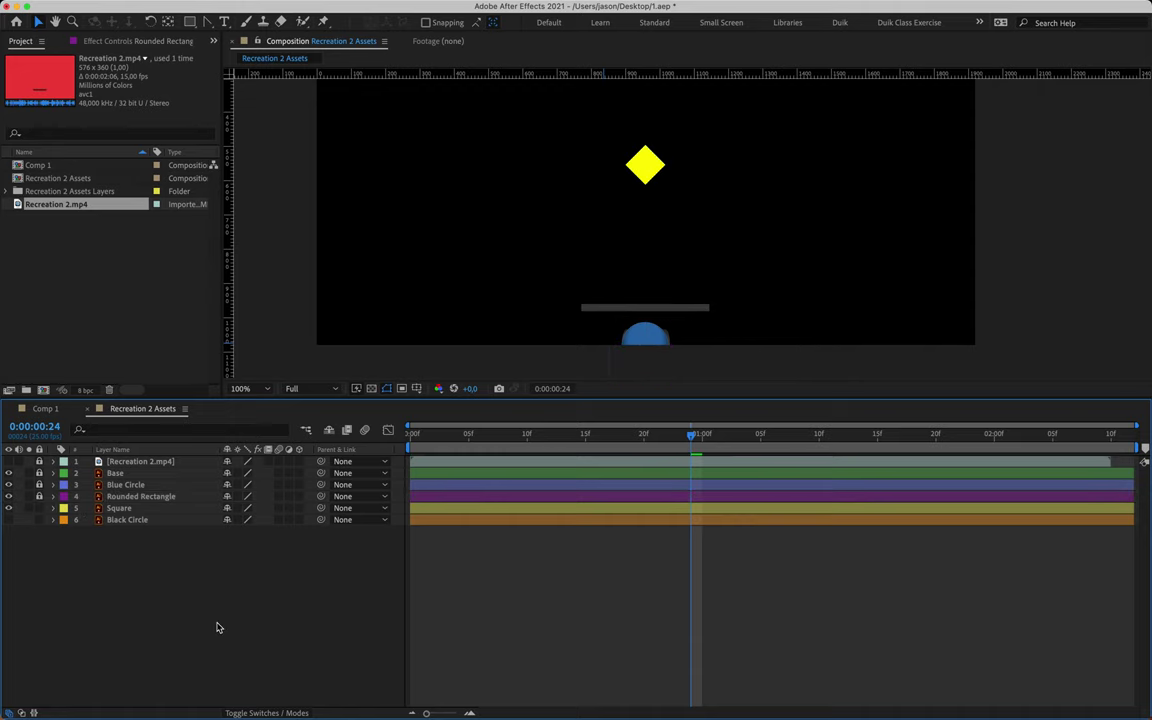
- Show the reference video, mark 0:00:00:24 and the yellow square's high point at 0:00:01:15, and place a horizontal guide across the square's lower part
{"action": "left_click", "coordinate": [9, 462]}
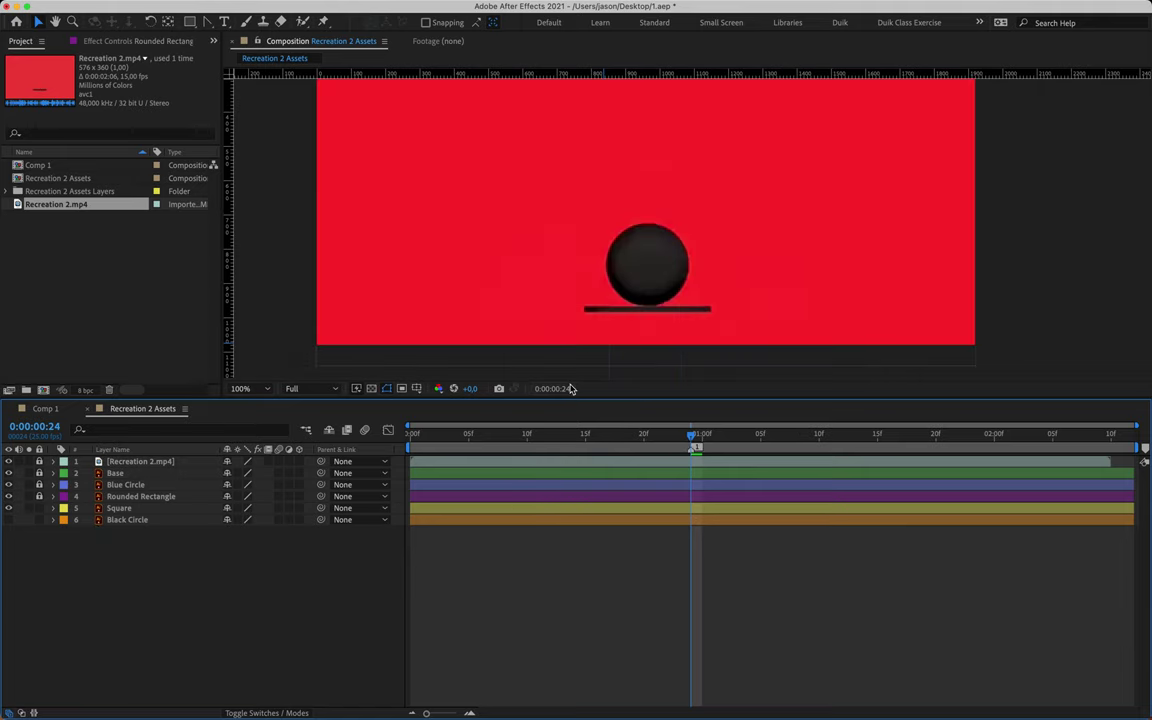
{"action": "key", "text": "space"}
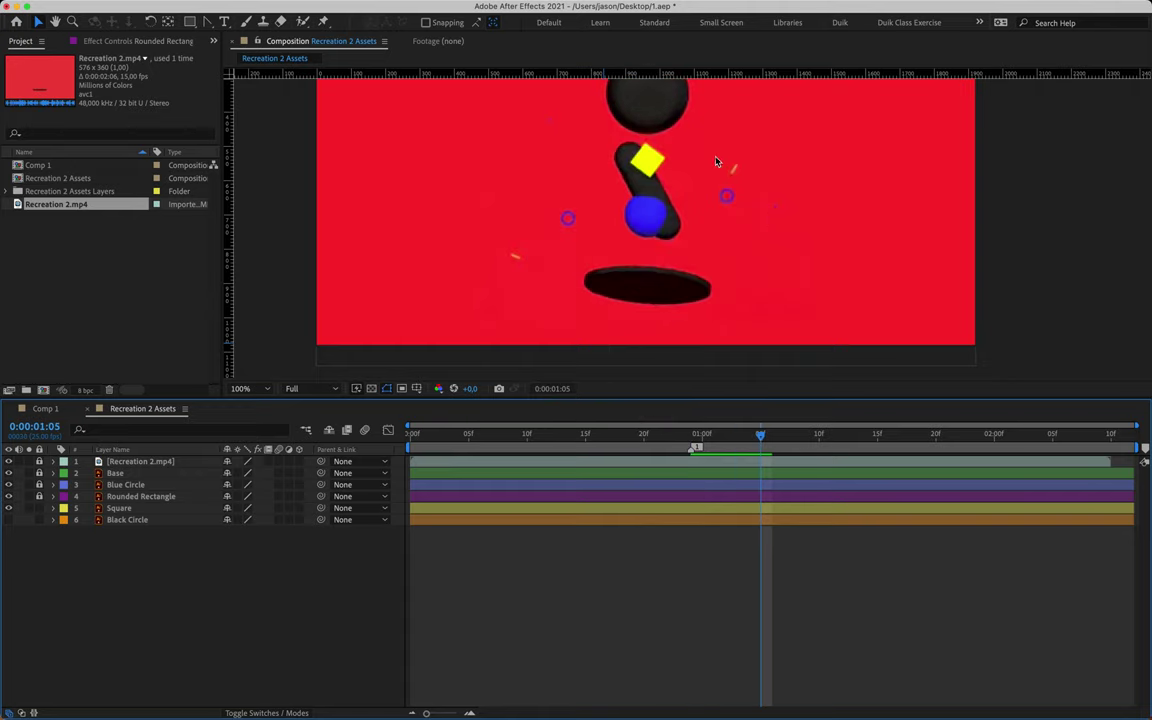
{"action": "scroll", "coordinate": [620, 231], "scroll_direction": "up", "scroll_amount": 2}
{"action": "left_click_drag", "start_coordinate": [625, 224], "coordinate": [693, 258]}
{"action": "key", "text": "space"}
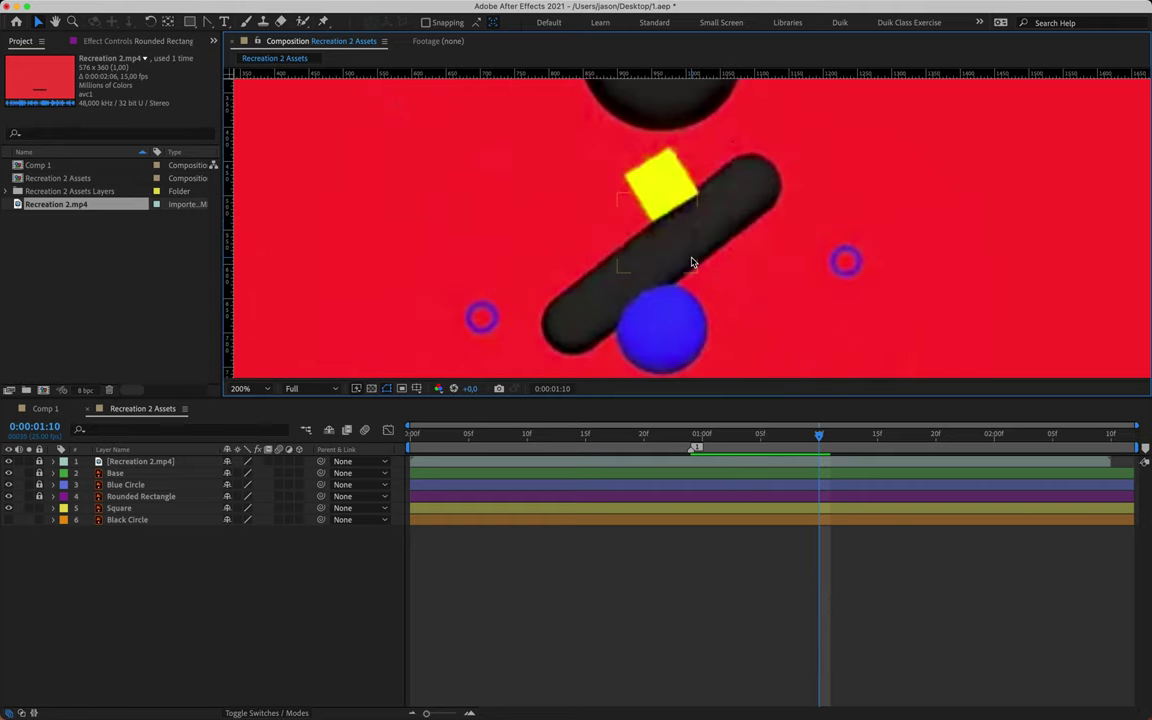
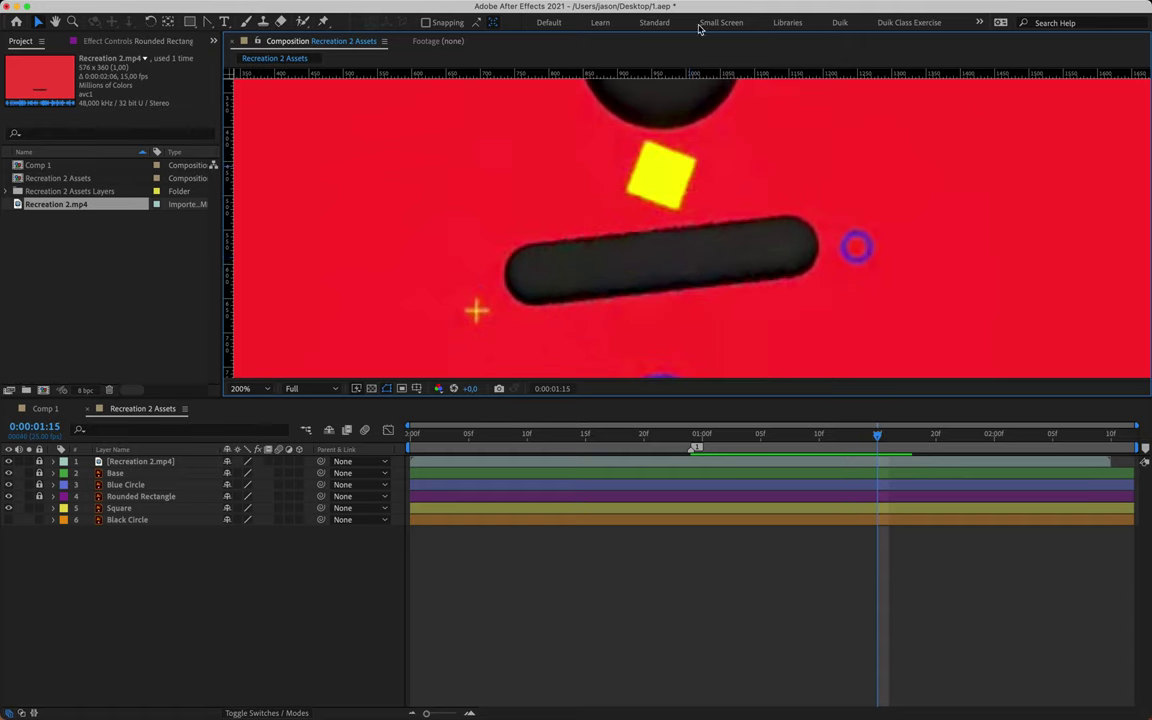
{"action": "left_click_drag", "start_coordinate": [615, 73], "coordinate": [673, 200]}
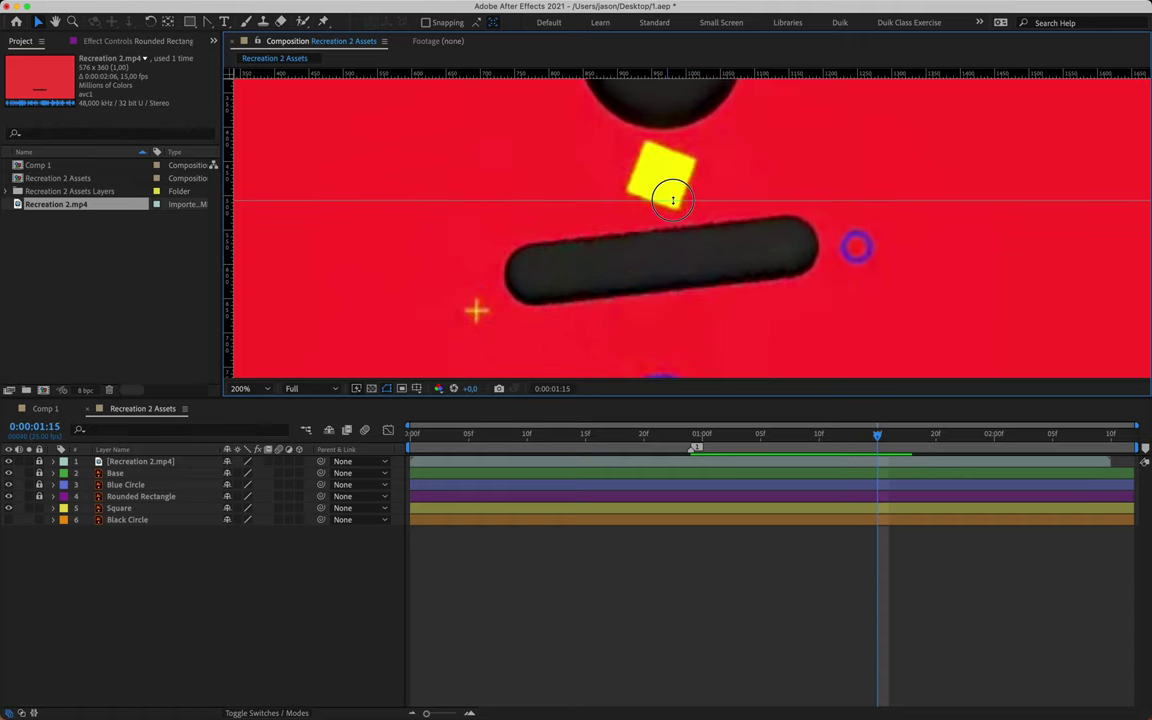
{"action": "left_click", "coordinate": [1145, 449]}
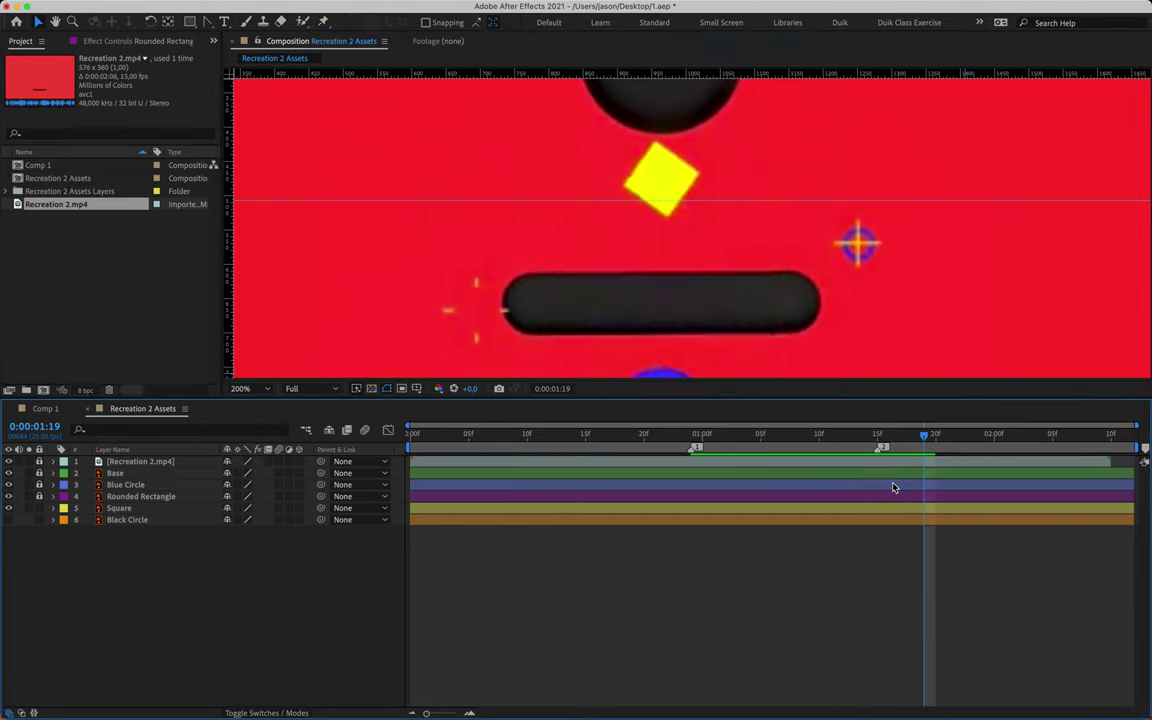
- Compare the reference frames around 0:00:01:18 and add a marker there for the start of the square's fall
{"action": "key", "text": "Page_Up"}
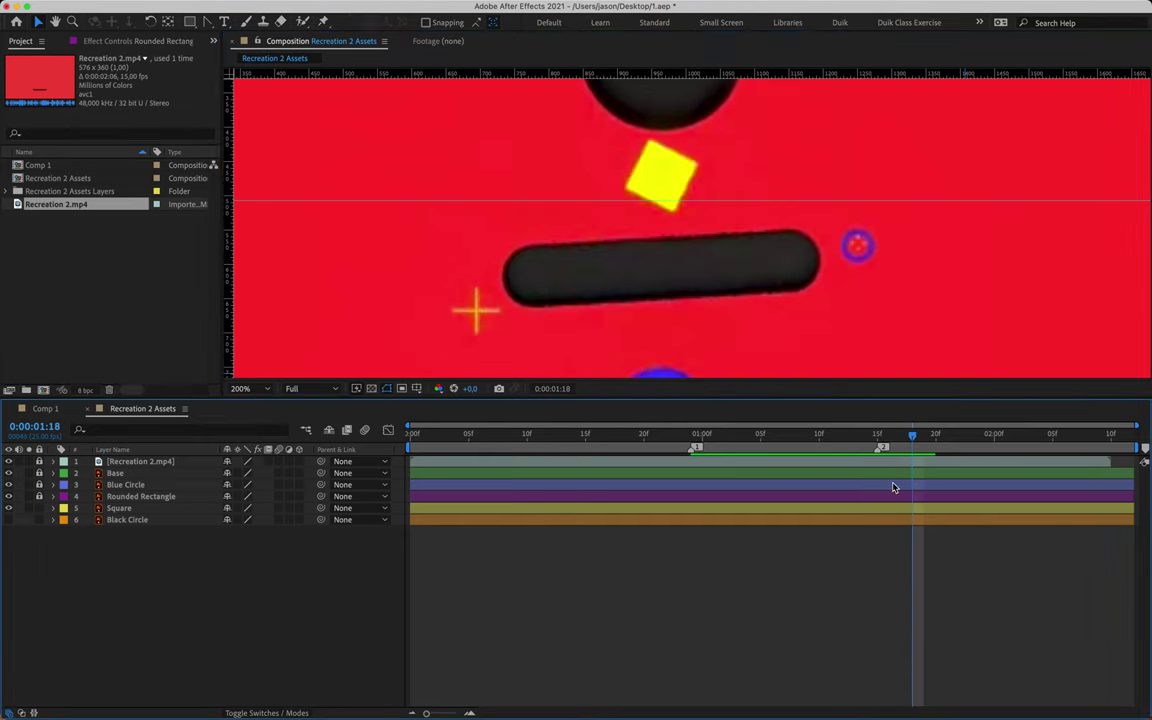
{"action": "key", "text": "Page_Down"}
{"action": "key", "text": "Page_Up"}
- Add a marker at 0:00:01:24, where the square lands on the rounded rectangle, and compare the neighbouring frames up close
{"action": "key", "text": "space"}
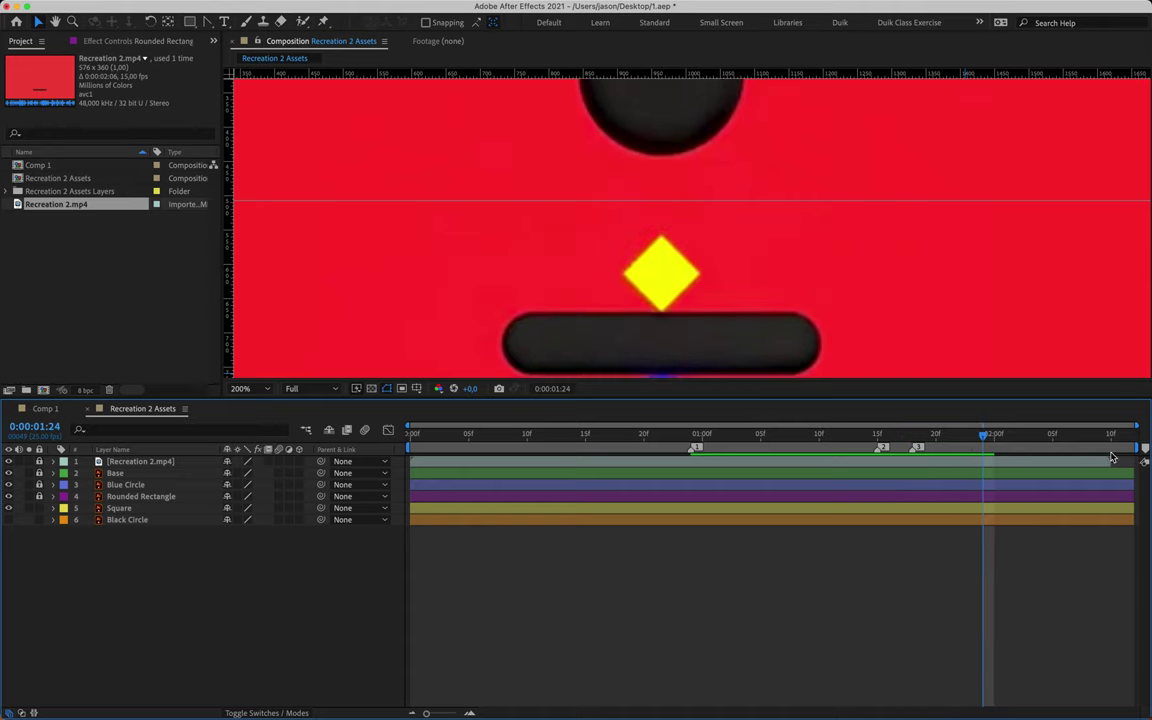
{"action": "key", "text": "KP_Multiply"}
{"action": "scroll", "coordinate": [605, 280], "scroll_direction": "up", "scroll_amount": 2}
{"action": "key", "text": "h"}
{"action": "key", "text": "Page_Up"}
{"action": "key", "text": "v"}
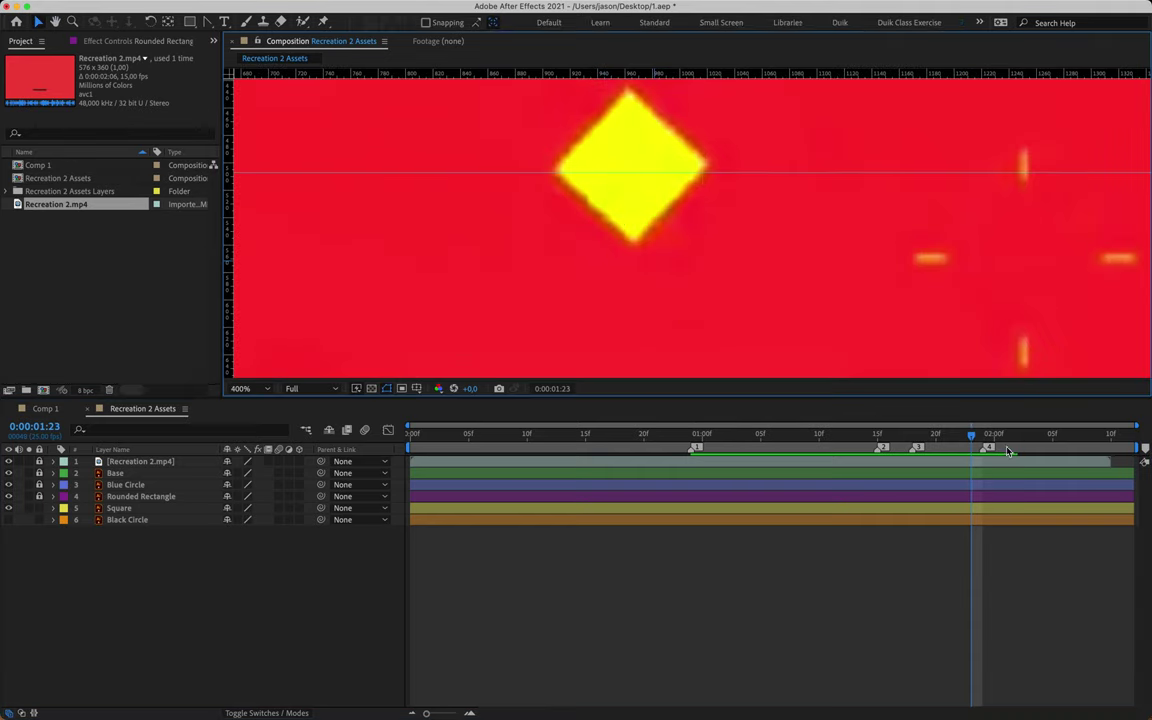
{"action": "left_click", "coordinate": [982, 437]}
{"action": "scroll", "coordinate": [658, 188], "scroll_direction": "down", "scroll_amount": 5}
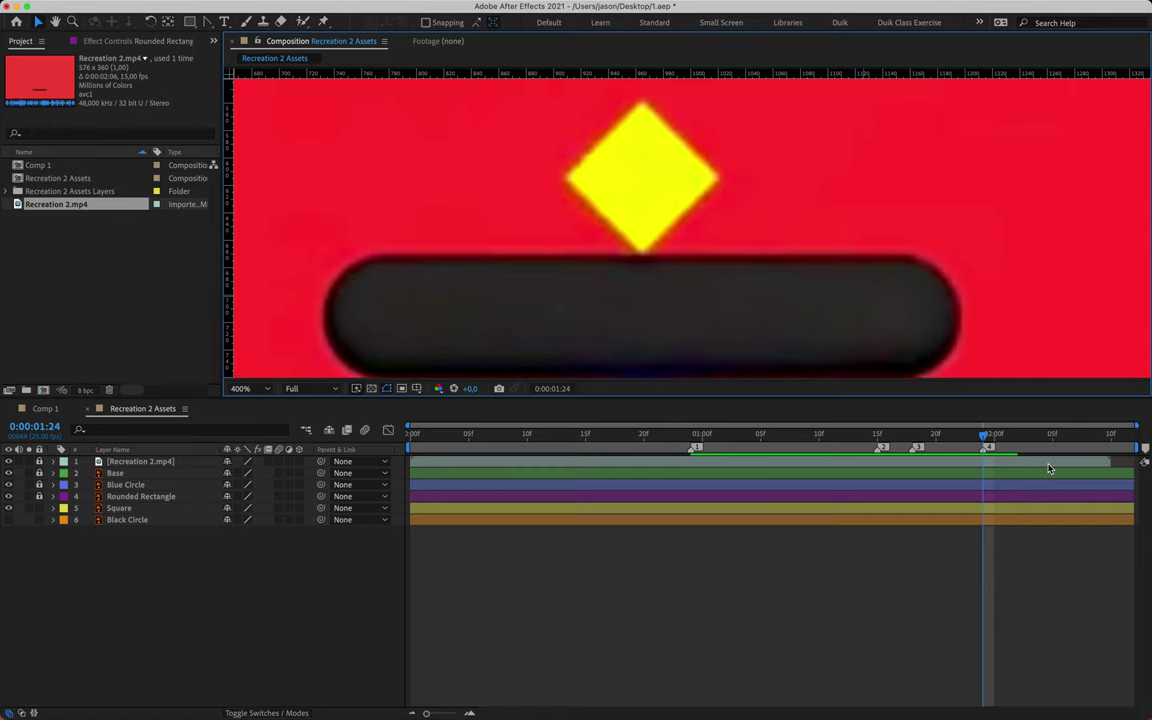
{"action": "key", "text": "Page_Down"}
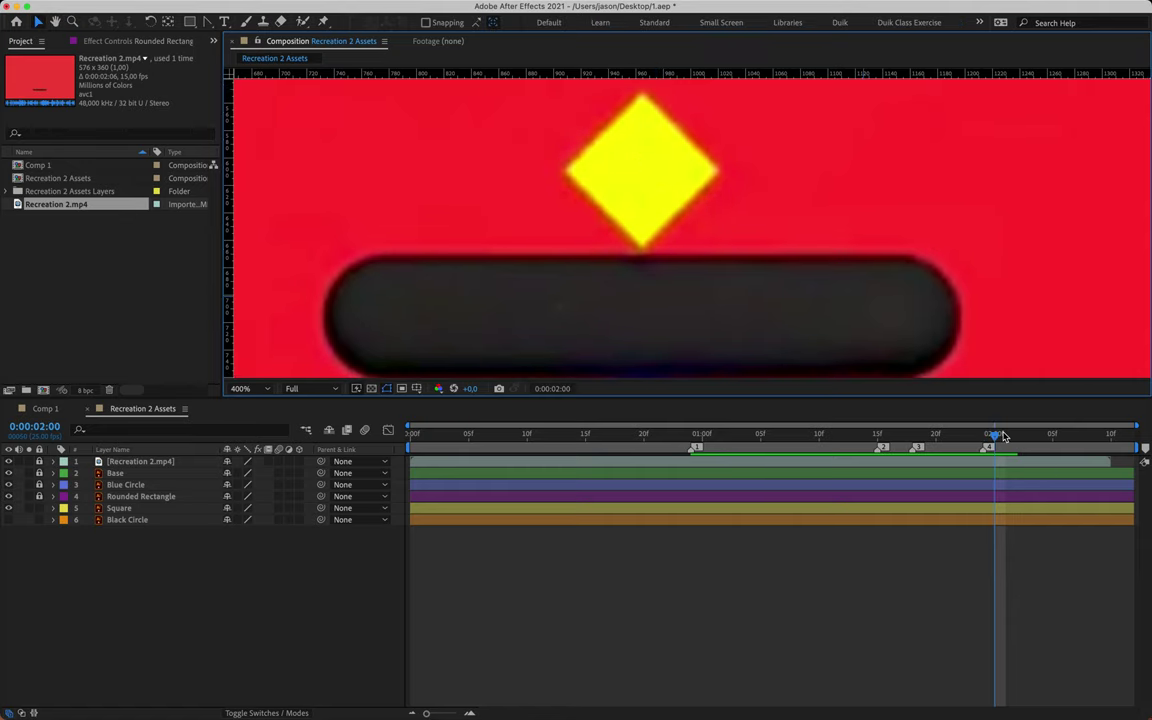
- Add a composition marker at 0:00:02:00 and place a horizontal guide at the yellow square's lowest point
{"action": "key", "text": "KP_Multiply"}
{"action": "left_click_drag", "start_coordinate": [733, 74], "coordinate": [713, 248]}
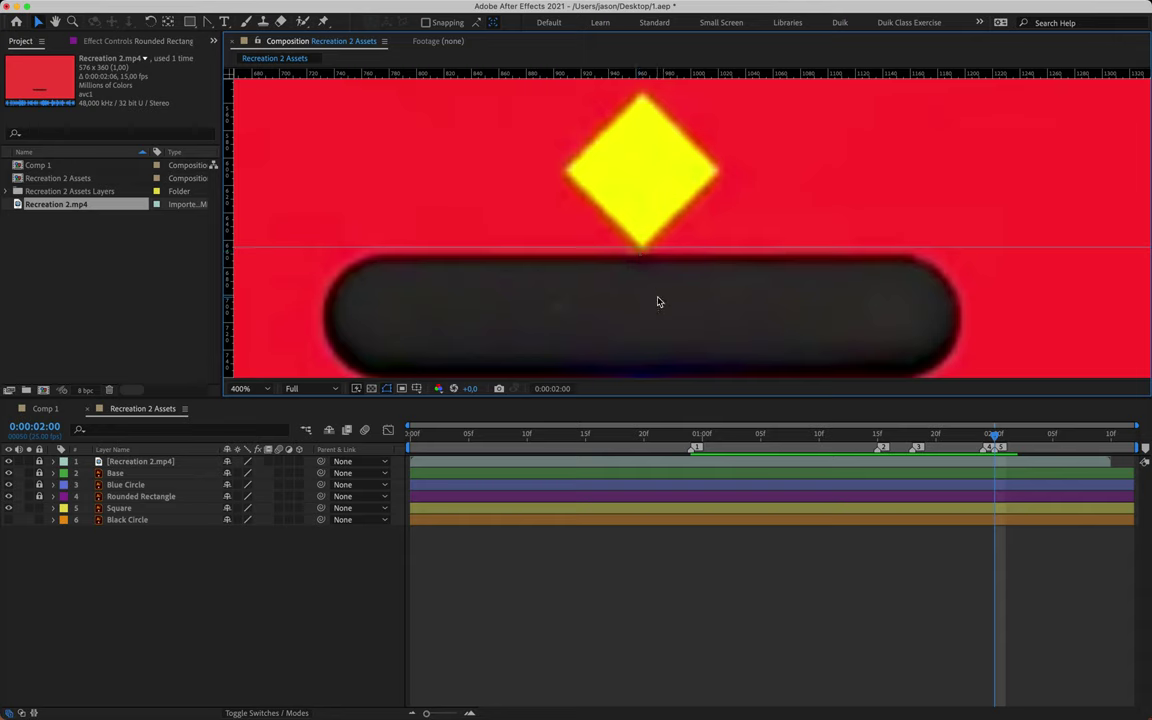
- Add composition markers at 0:00:02:03 and 0:00:02:04
{"action": "key", "text": "space"}
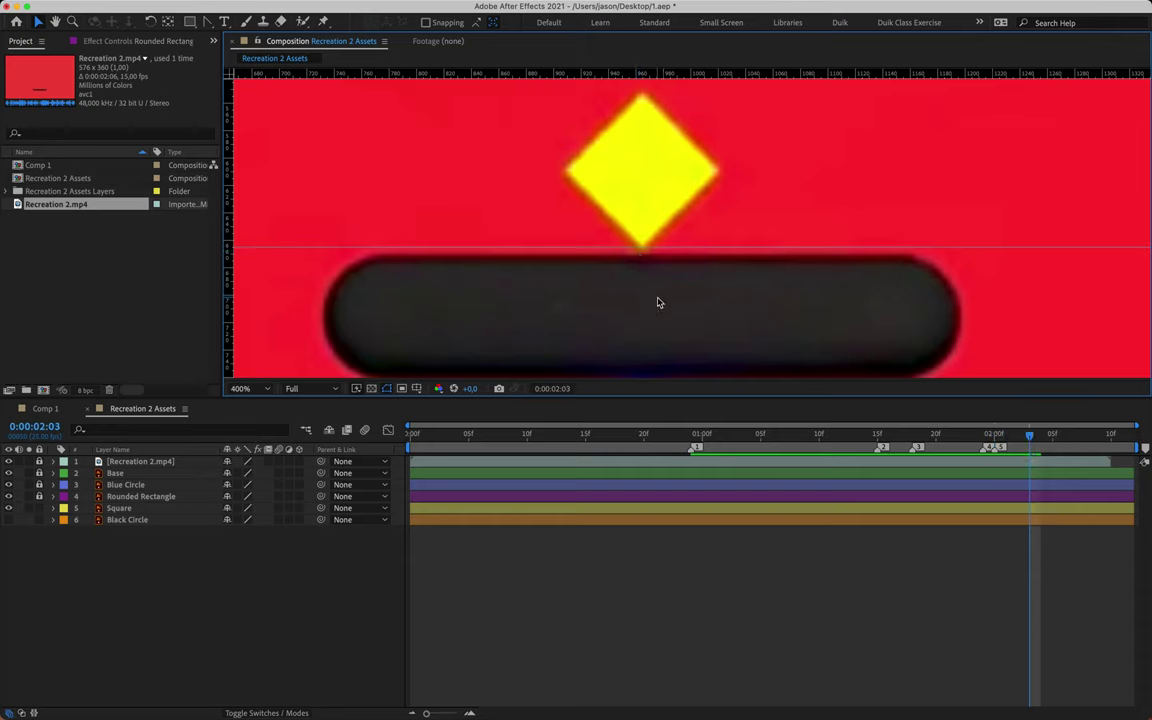
{"action": "key", "text": "Page_Up"}
{"action": "key", "text": "Page_Down"}
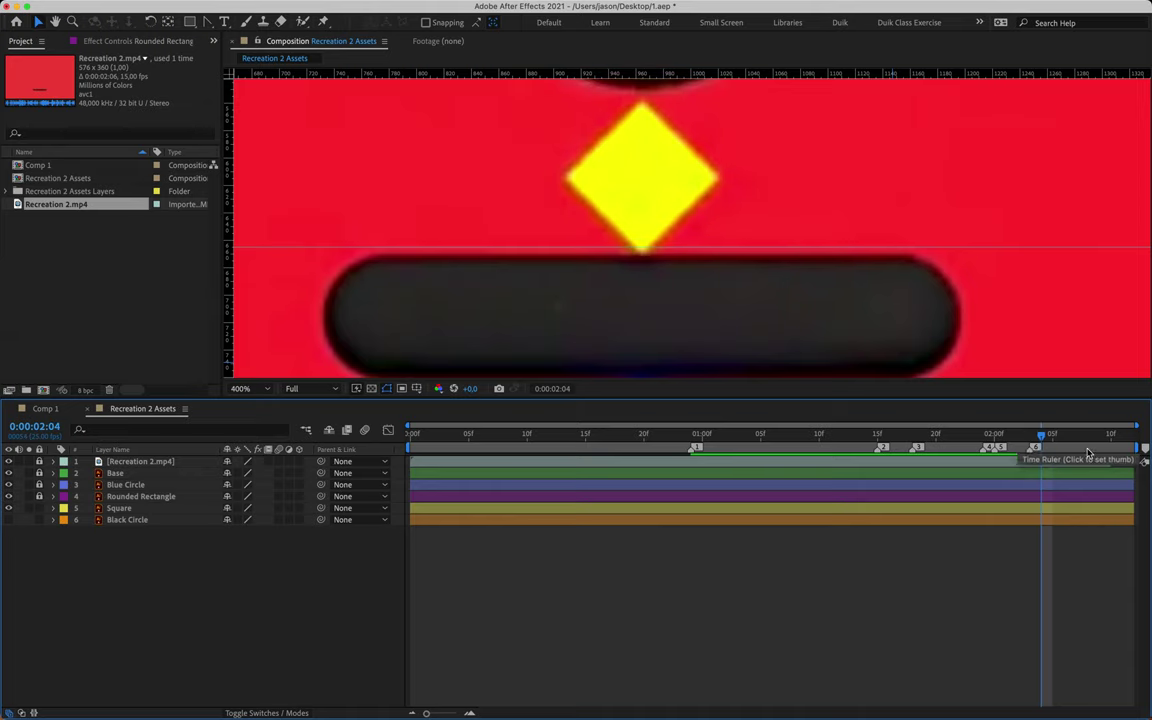
{"action": "left_click", "coordinate": [1145, 449]}
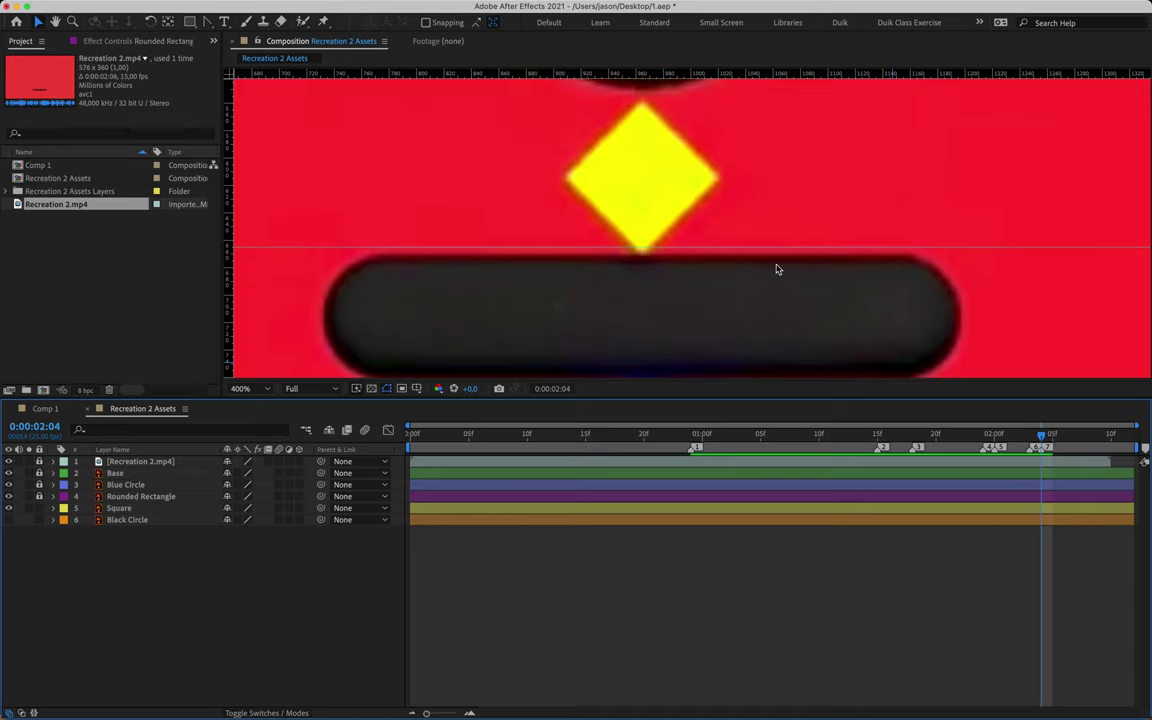
- Hide the Recreation 2.mp4 reference layer and enable Position keyframing on the Square layer at 0:00:00:24, with Rotation also revealed
{"action": "key", "text": "comma"}
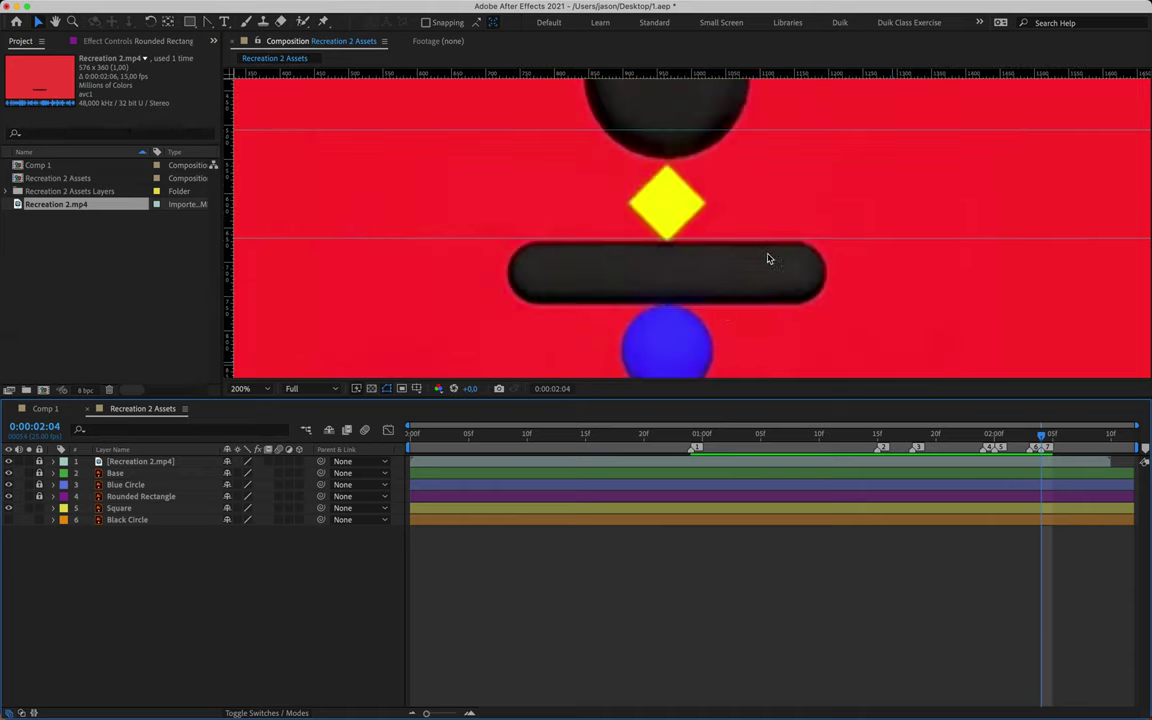
{"action": "left_click", "coordinate": [695, 440]}
{"action": "key", "text": "comma"}
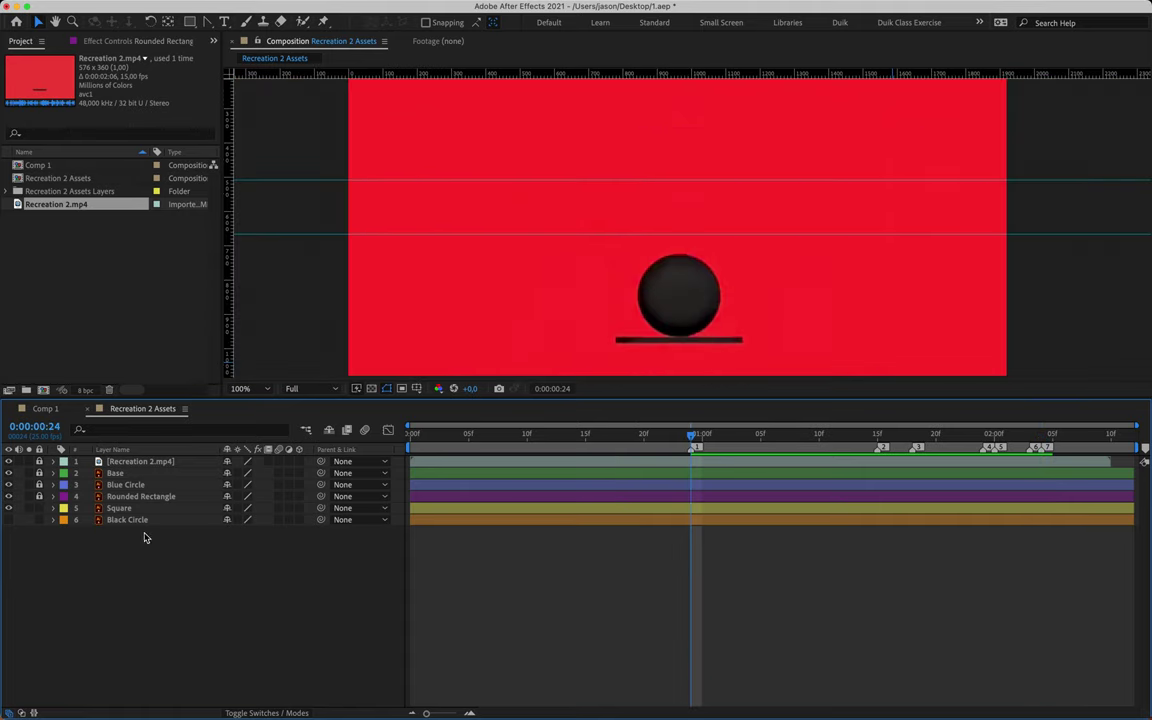
{"action": "left_click", "coordinate": [9, 462]}
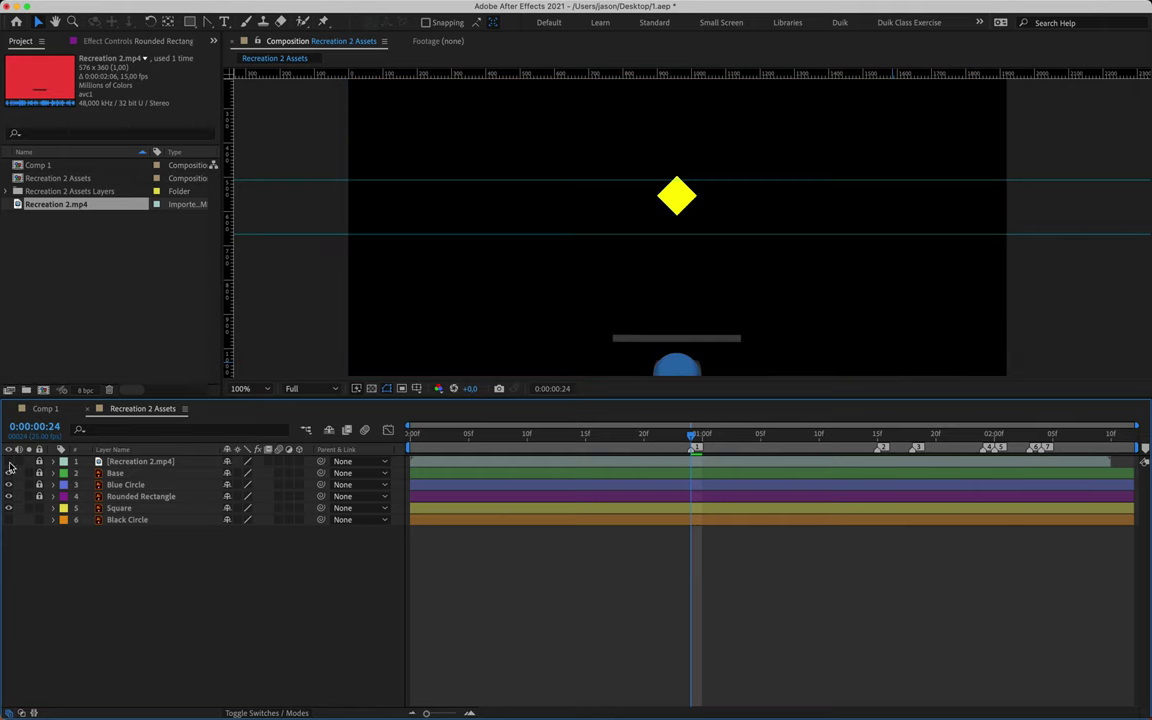
{"action": "left_click", "coordinate": [119, 509]}
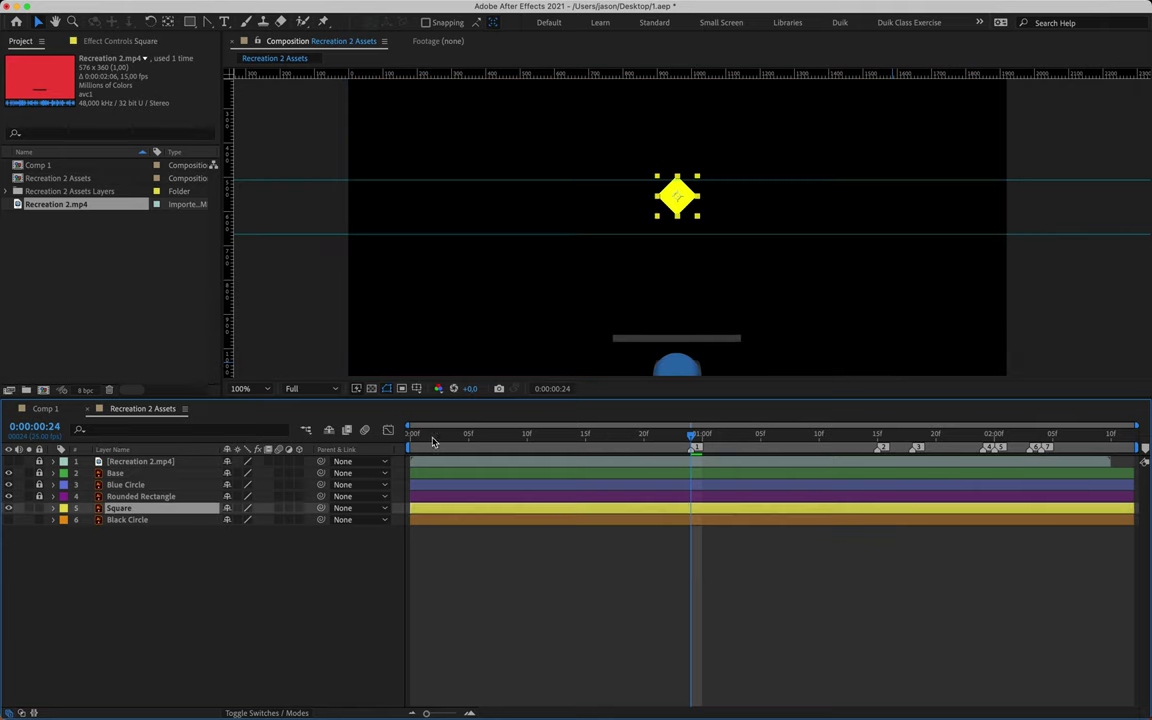
{"action": "key", "text": "p"}
{"action": "key", "text": "shift+r"}
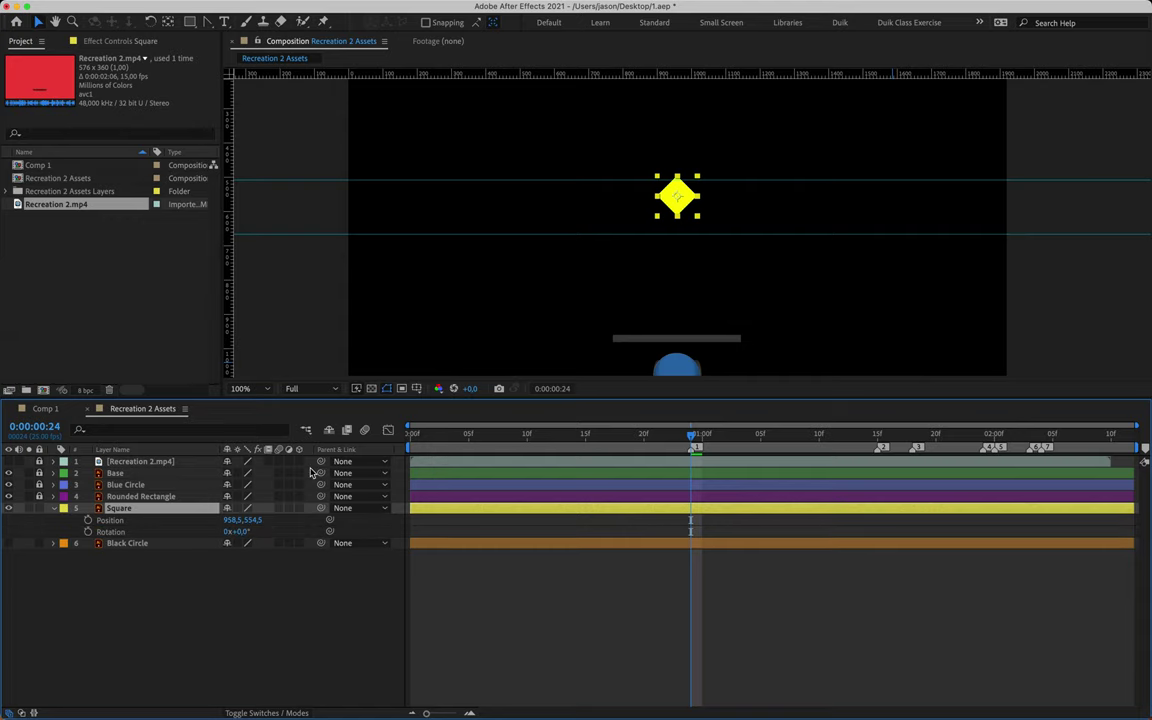
{"action": "left_click", "coordinate": [87, 521]}
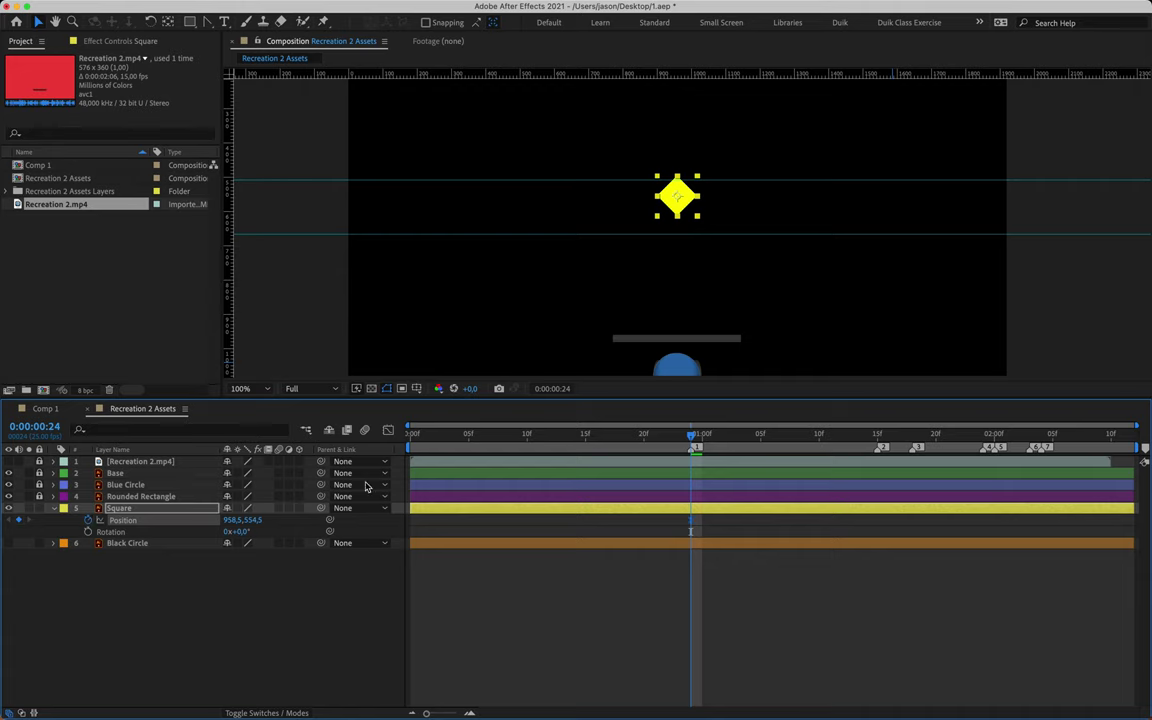
- Rotate the Square layer to -44° and move it straight down to 958.5, 1080.5 at 0:00:00:24
{"action": "left_click", "coordinate": [243, 532]}
{"action": "left_click_drag", "start_coordinate": [243, 532], "coordinate": [218, 539]}
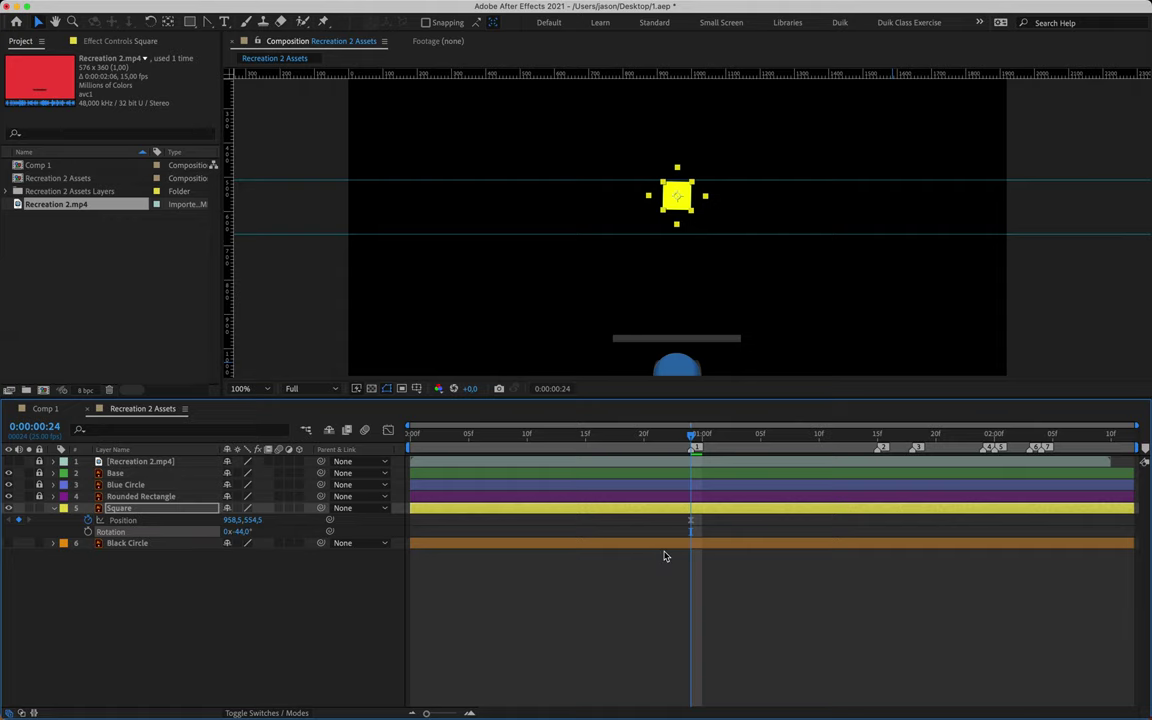
{"action": "scroll", "coordinate": [733, 300], "scroll_direction": "down", "scroll_amount": 4}
{"action": "scroll", "coordinate": [731, 255], "scroll_direction": "up", "scroll_amount": 1}
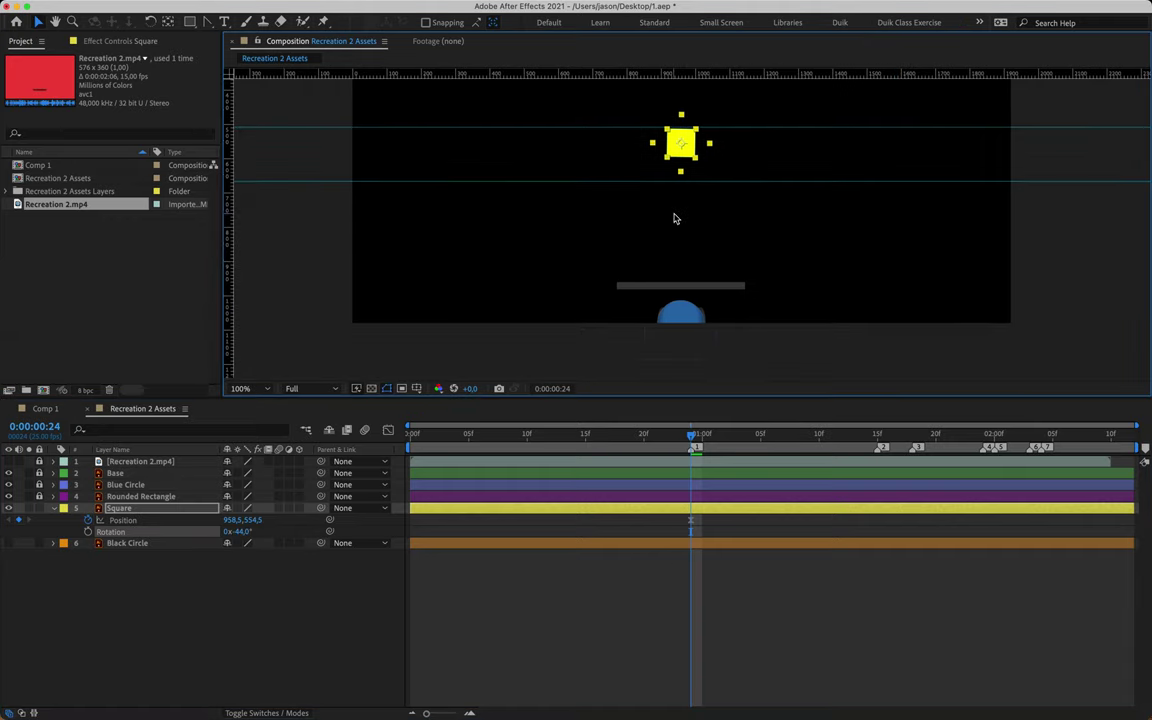
{"action": "left_click_drag", "start_coordinate": [695, 163], "coordinate": [689, 325]}
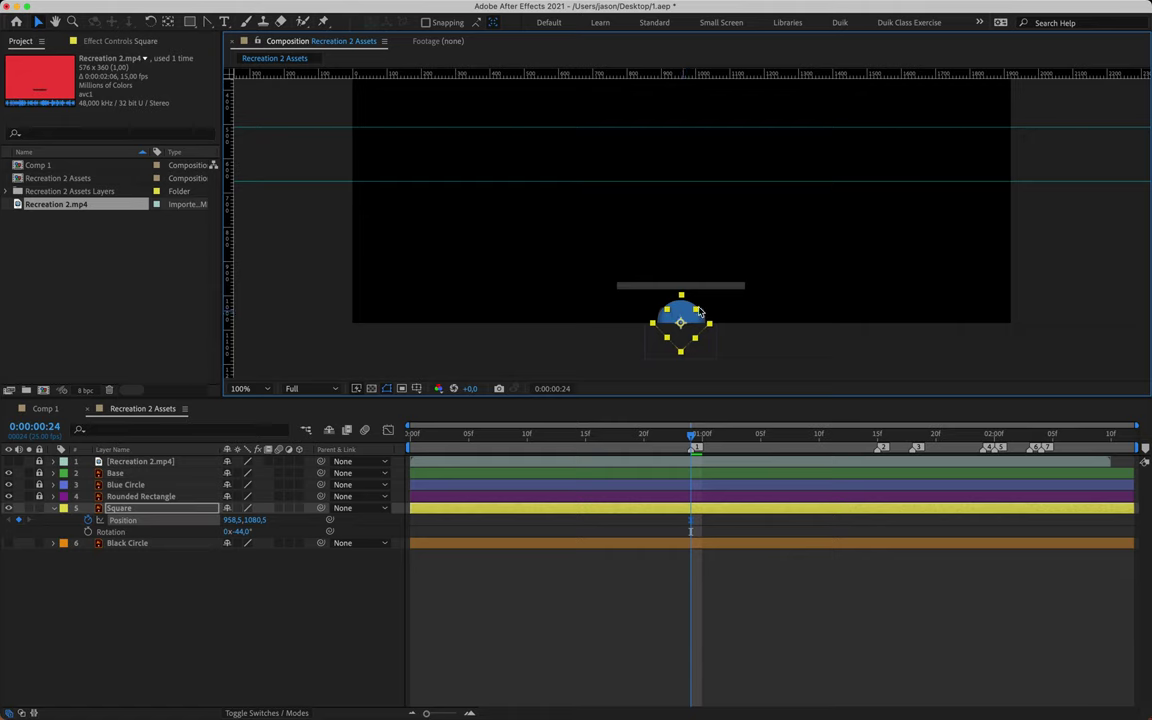
- At 0:00:01:15, raise the square to 958.5, 468.5 and convert its motion path's starting vertex to a corner point
{"action": "left_click_drag", "start_coordinate": [694, 436], "coordinate": [880, 449]}
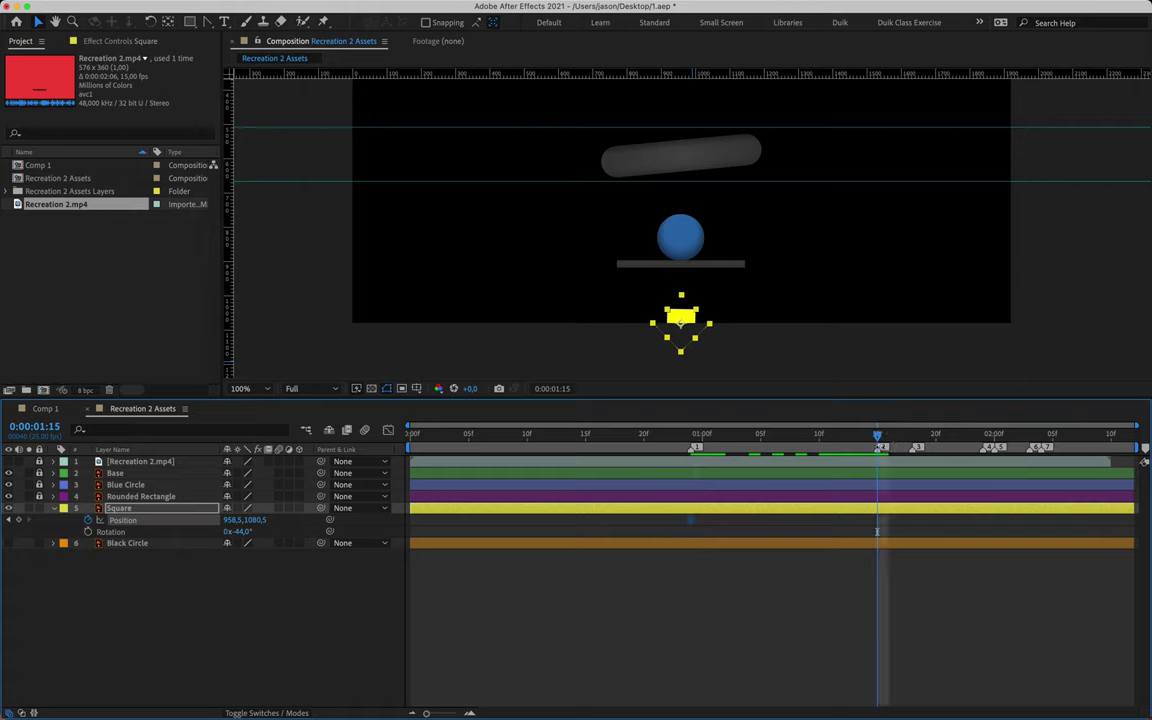
{"action": "left_click_drag", "start_coordinate": [683, 322], "coordinate": [681, 113]}
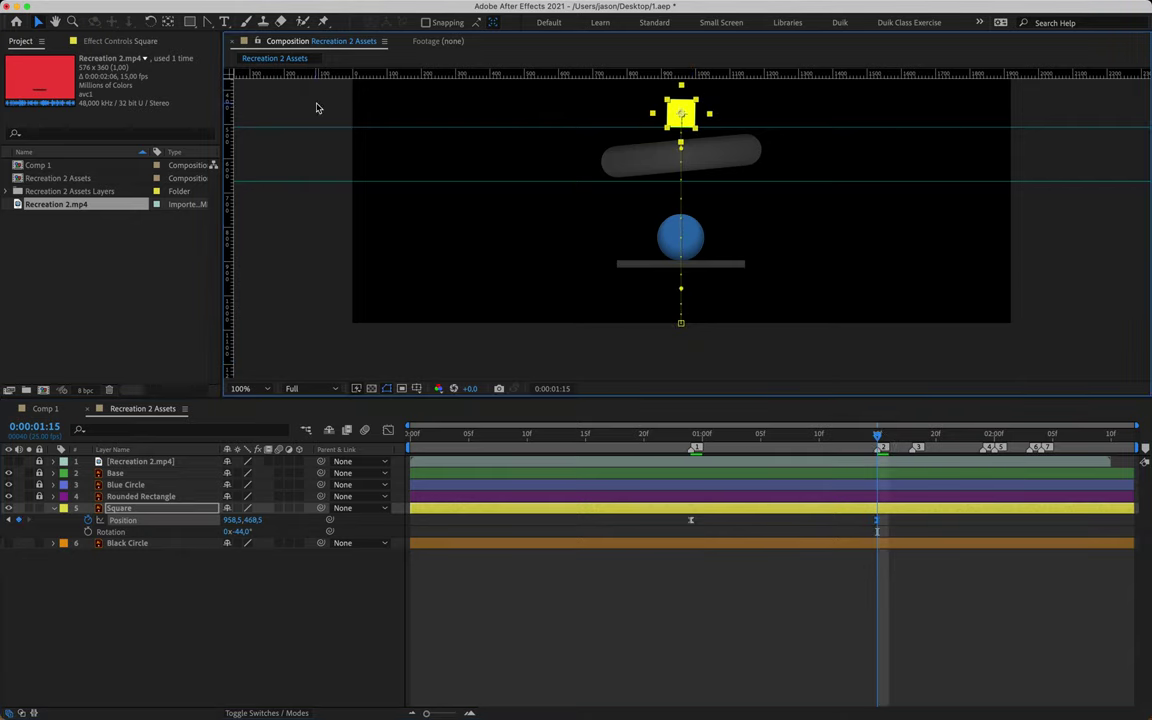
{"action": "left_click", "coordinate": [205, 21]}
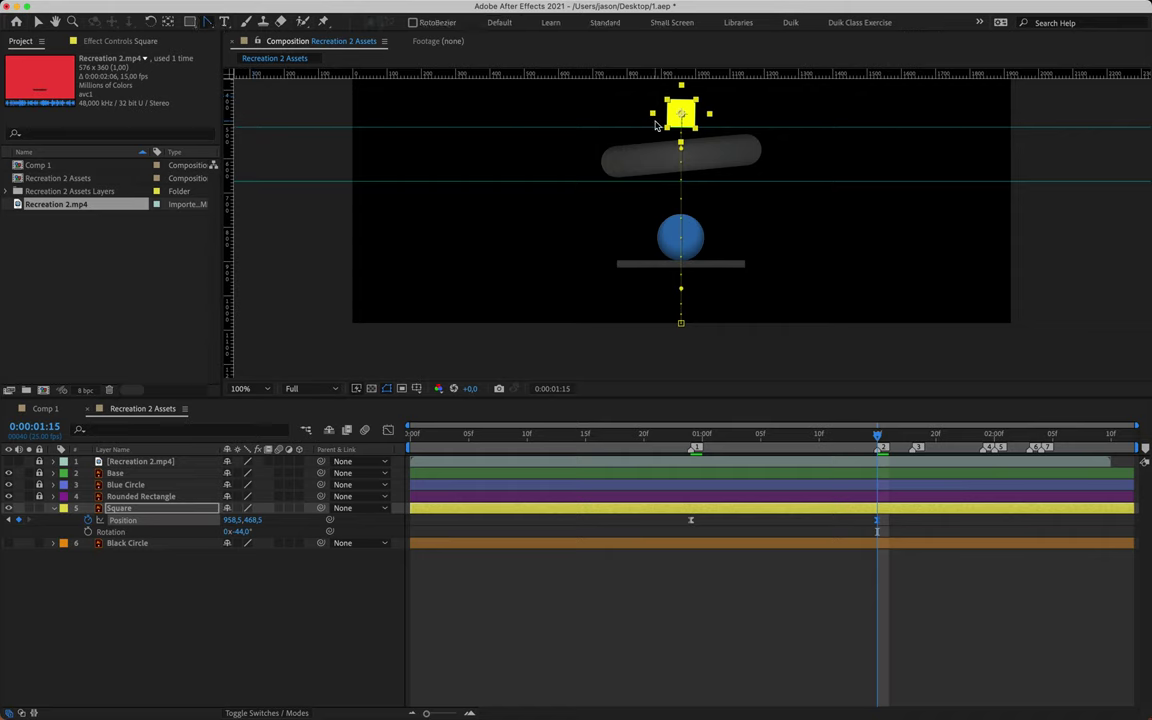
{"action": "left_click", "coordinate": [681, 322]}
{"action": "left_click", "coordinate": [37, 21]}
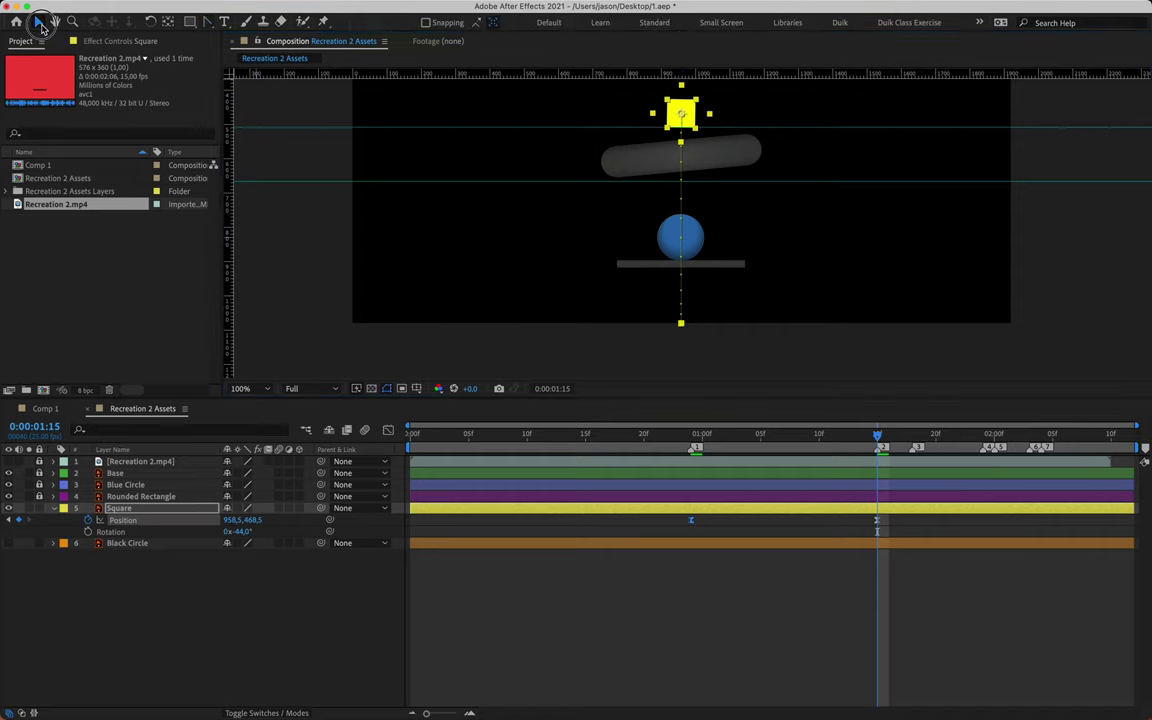
- Add a Position keyframe at 0:00:01:18 that holds the square at its raised position
{"action": "left_click", "coordinate": [900, 433]}
{"action": "key", "text": "Page_Down"}
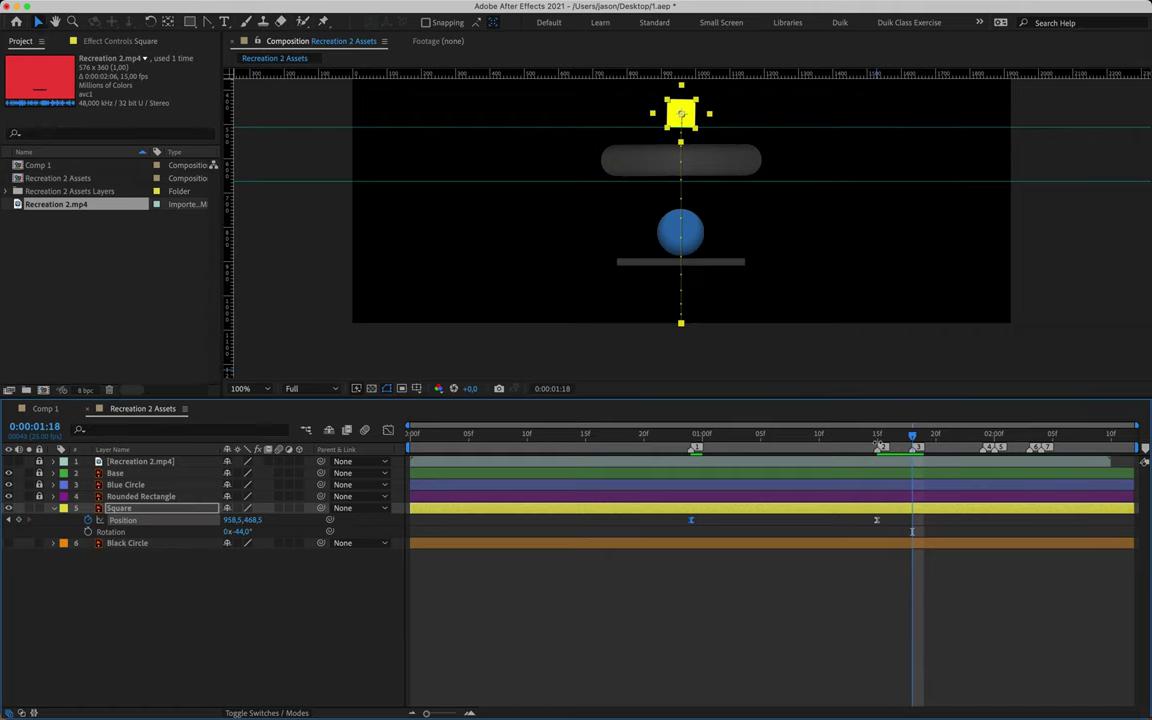
{"action": "left_click", "coordinate": [18, 520]}
- Advance to 0:00:01:24 and set the Square layer's Rotation to 0°
{"action": "key", "text": "Page_Down"}
{"action": "key", "text": "Page_Down"}
{"action": "key", "text": "Page_Down"}
{"action": "key", "text": "Page_Down"}
{"action": "key", "text": "Page_Down"}
{"action": "key", "text": "Page_Down"}
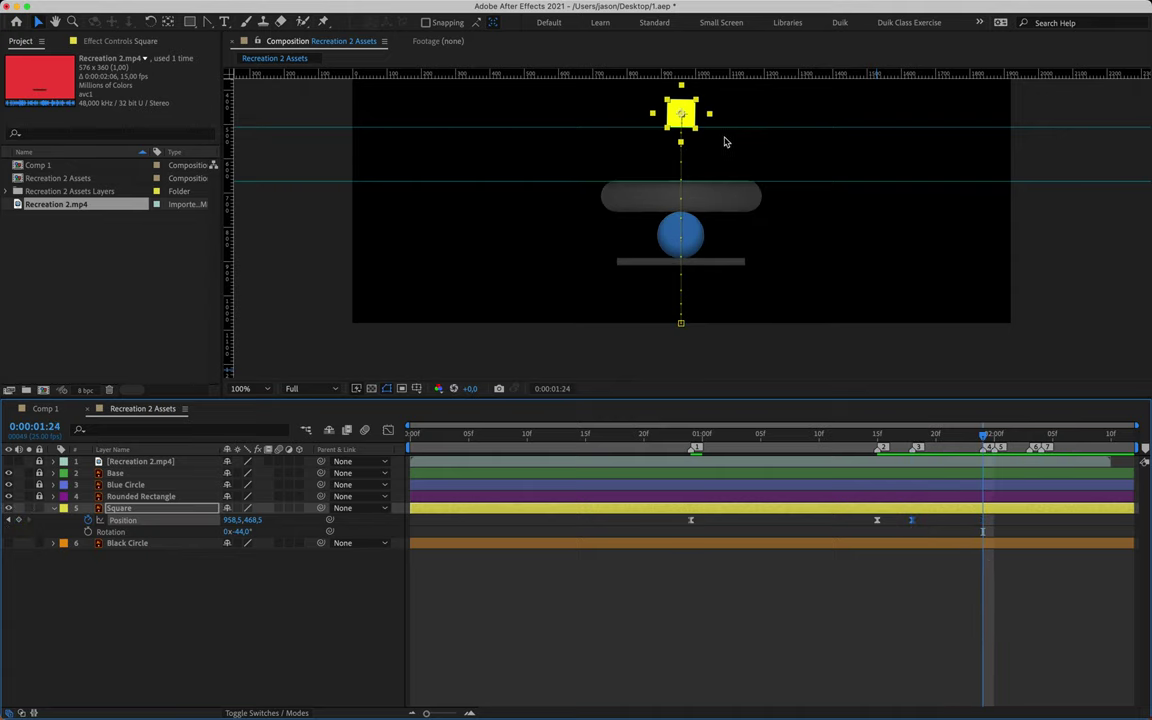
{"action": "key", "text": "period"}
{"action": "left_click_drag", "start_coordinate": [669, 118], "coordinate": [665, 262]}
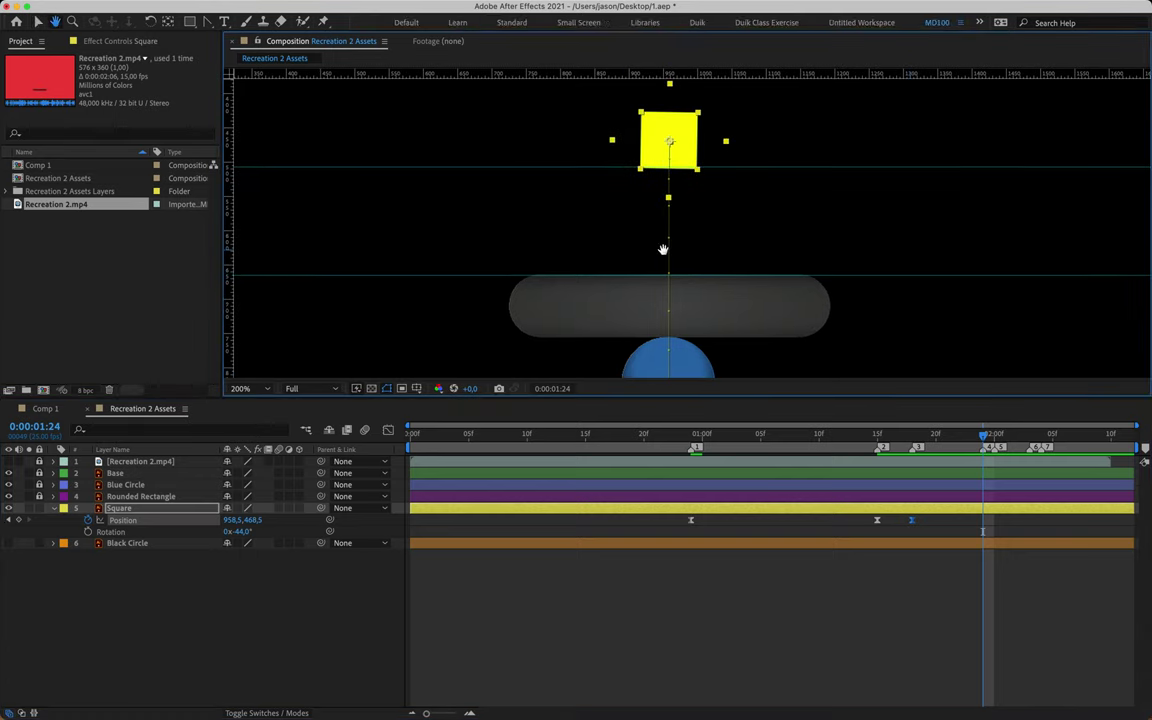
{"action": "left_click", "coordinate": [238, 532]}
{"action": "type", "text": "45"}
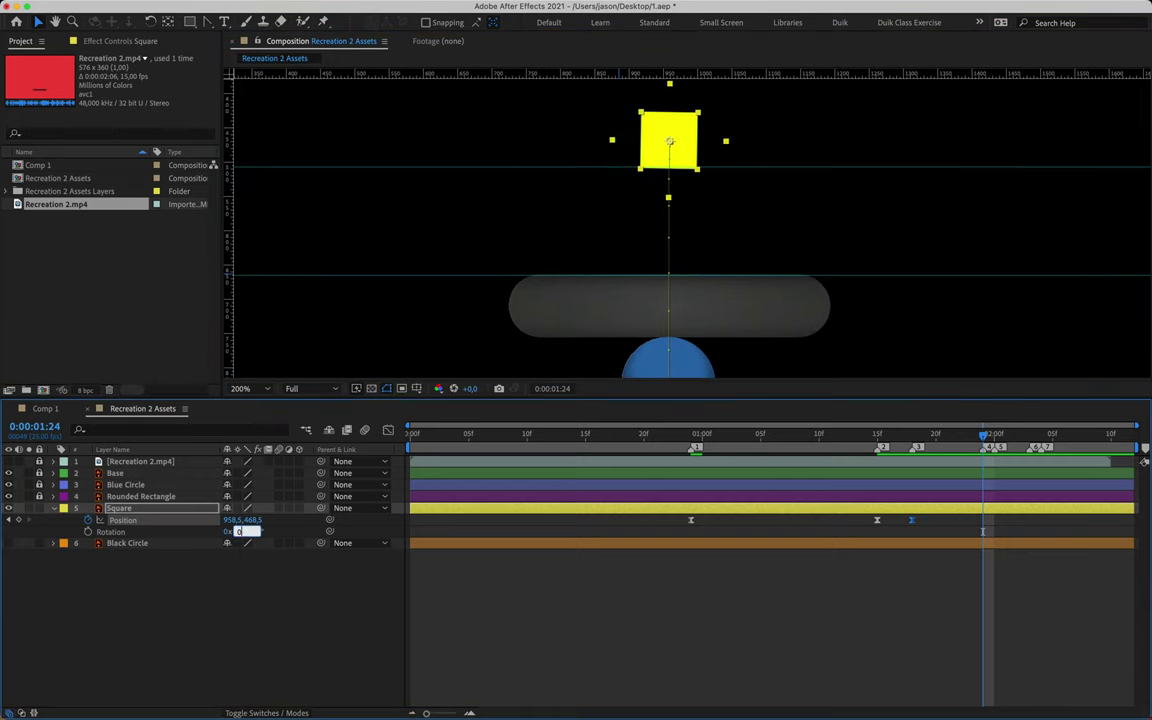
{"action": "key", "text": "Return"}
- Lower the square to 958.5, 606.5 so its bottom tip meets the guide above the rounded rectangle
{"action": "left_click_drag", "start_coordinate": [679, 145], "coordinate": [690, 218]}
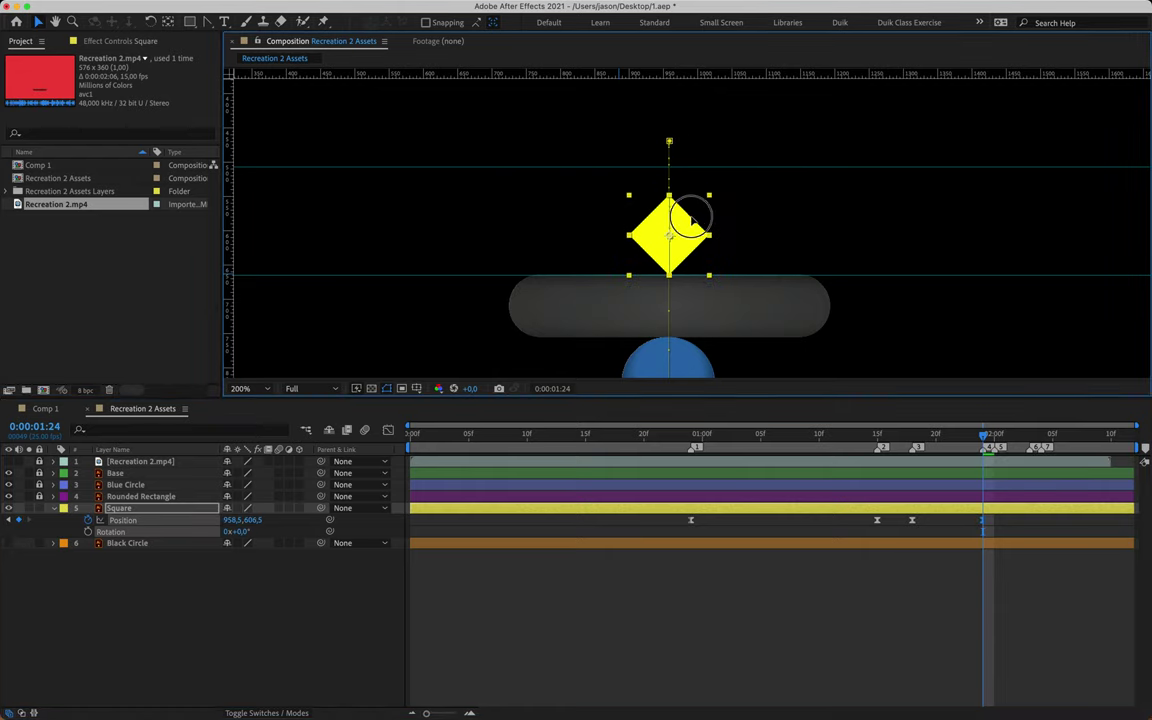
{"action": "scroll", "coordinate": [665, 240], "scroll_direction": "up", "scroll_amount": 1}
{"action": "scroll", "coordinate": [632, 321], "scroll_direction": "up", "scroll_amount": 1}
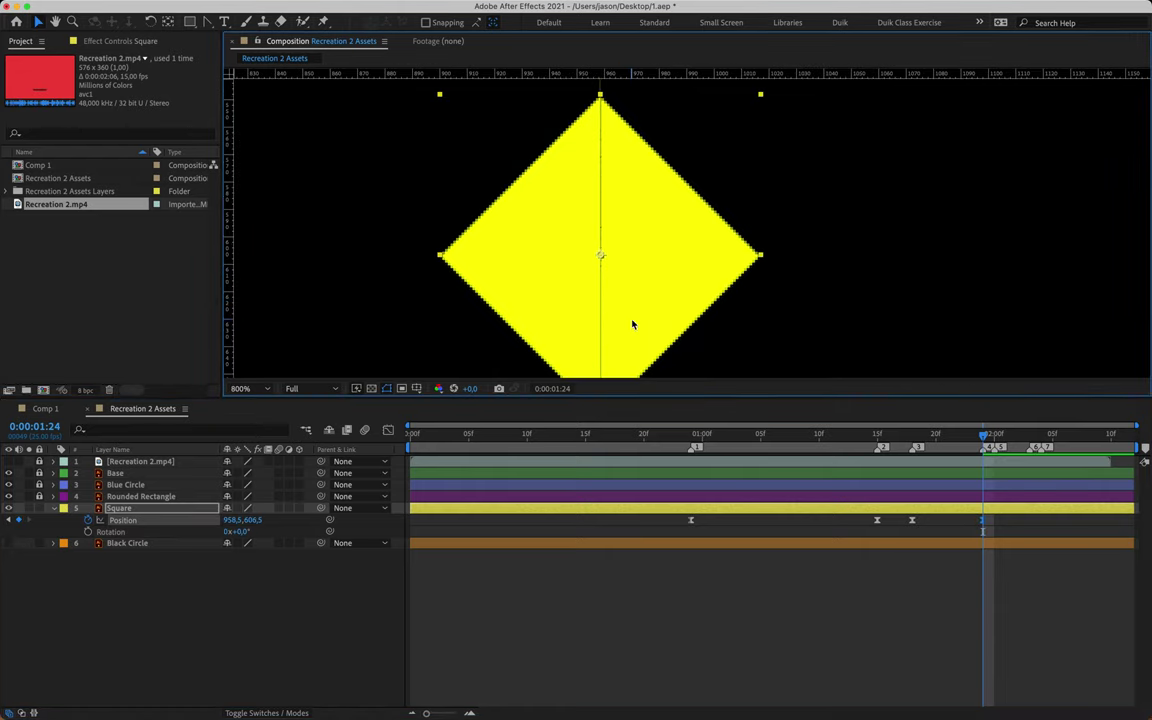
{"action": "left_click_drag", "start_coordinate": [617, 327], "coordinate": [647, 151]}
{"action": "key", "text": "comma"}
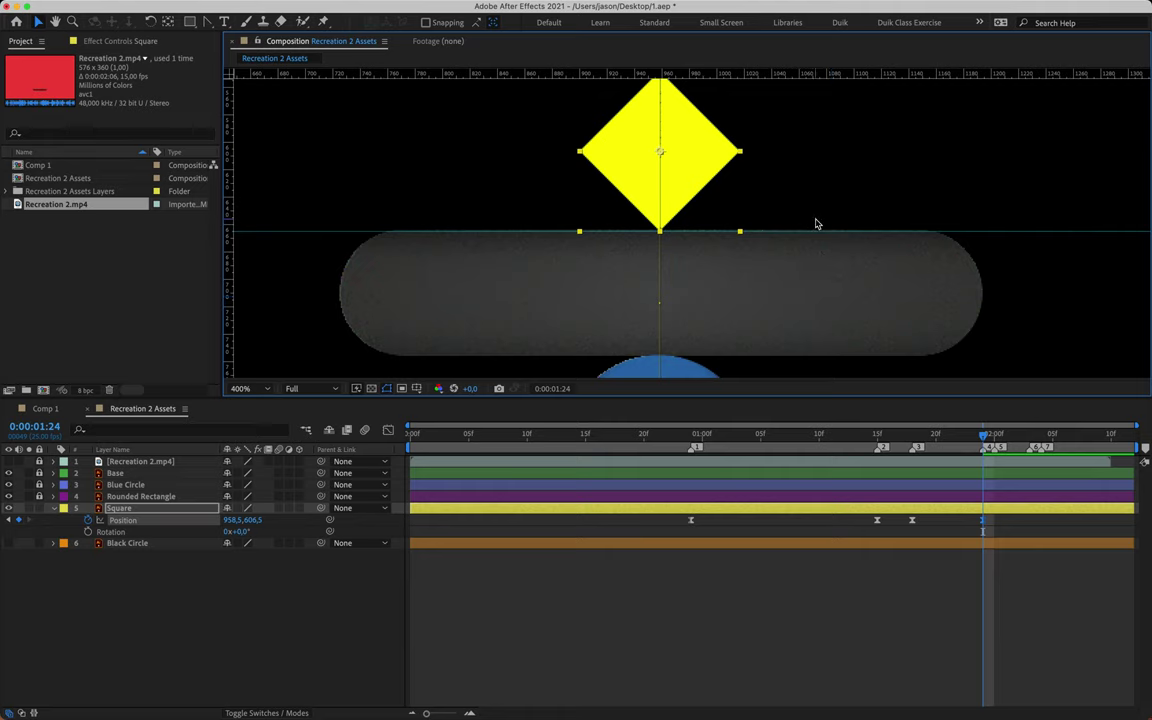
- At 0:00:02:00, nudge the square up 5 px to 958.5, 601.5 and deselect it
{"action": "key", "text": "Page_Down"}
{"action": "key", "text": "Up"}
{"action": "key", "text": "Up"}
{"action": "key", "text": "Up"}
{"action": "key", "text": "Up"}
{"action": "key", "text": "Up"}
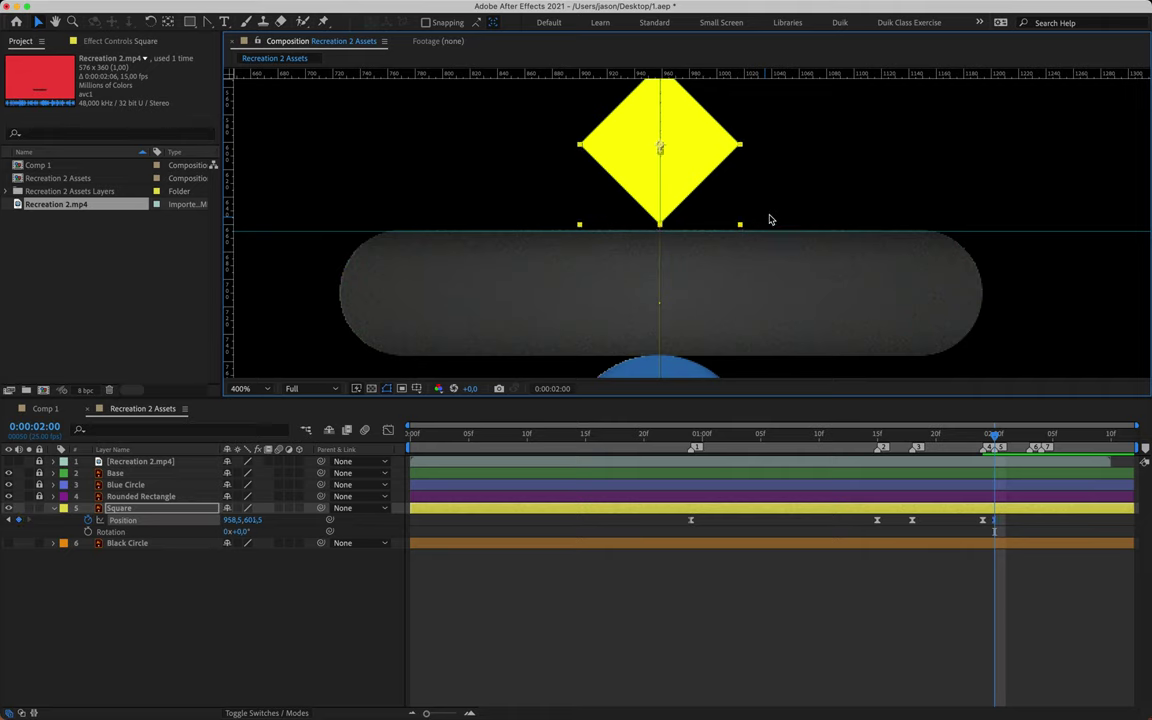
{"action": "left_click", "coordinate": [670, 226]}
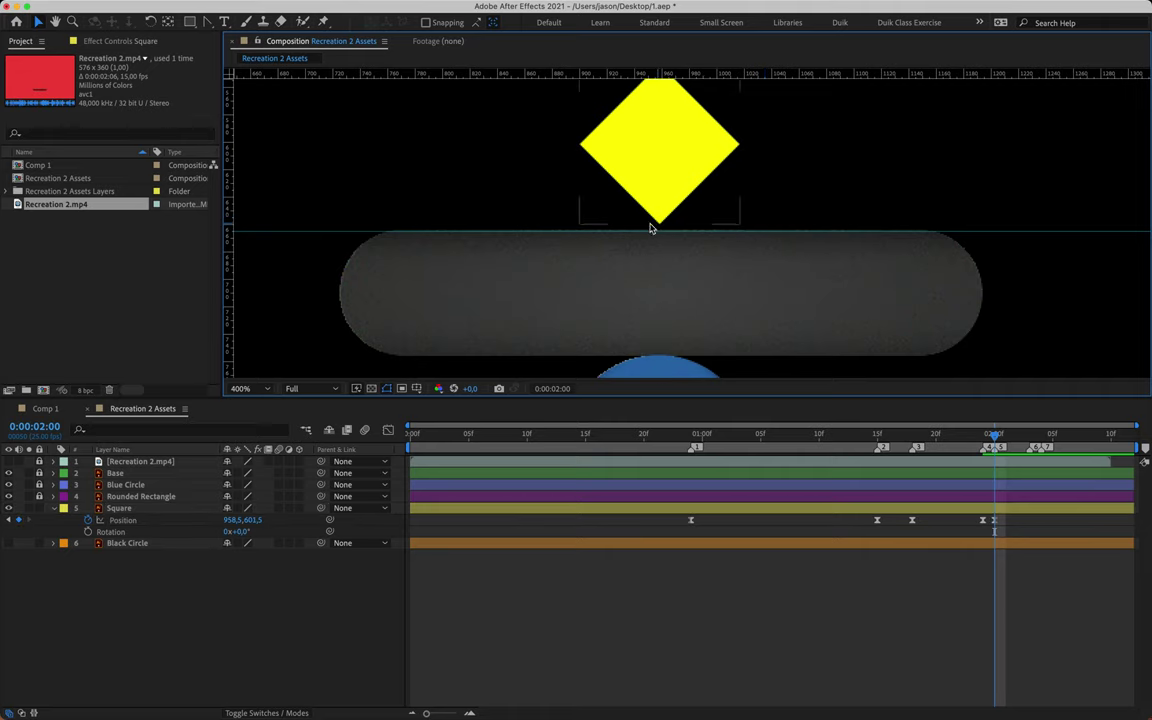
- Add a Position keyframe on the Square layer at 0:00:02:03 to hold its current position
{"action": "key", "text": "space"}
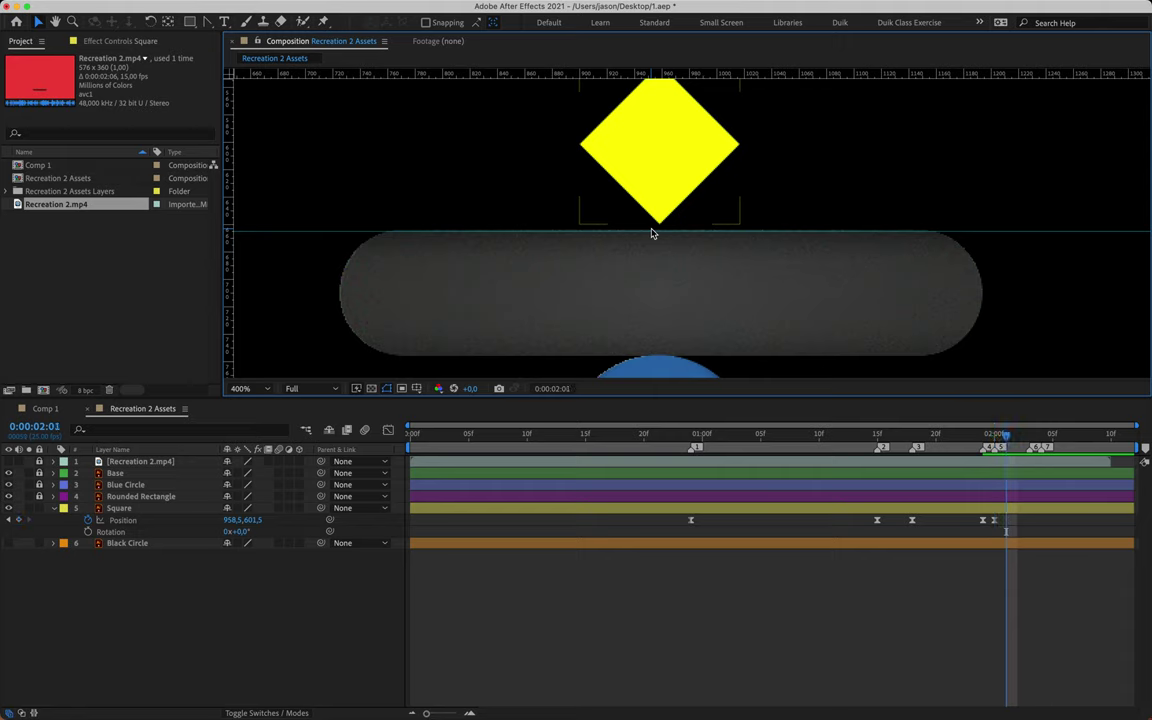
{"action": "key", "text": "Page_Up"}
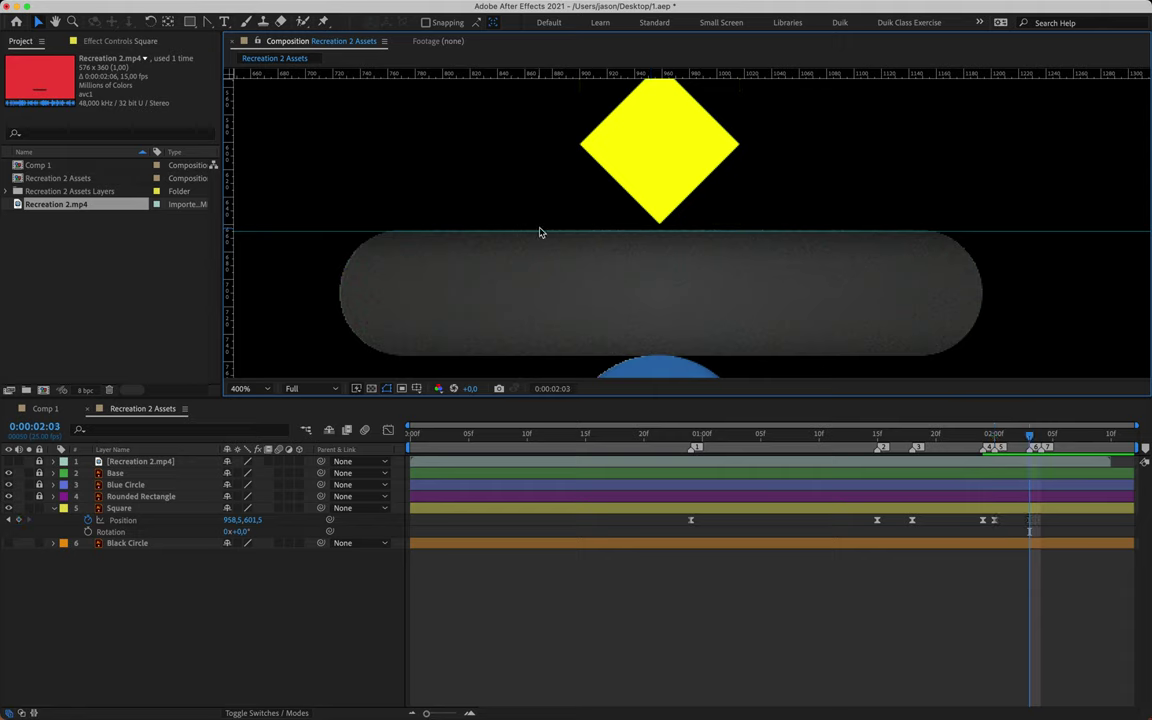
{"action": "left_click", "coordinate": [118, 508]}
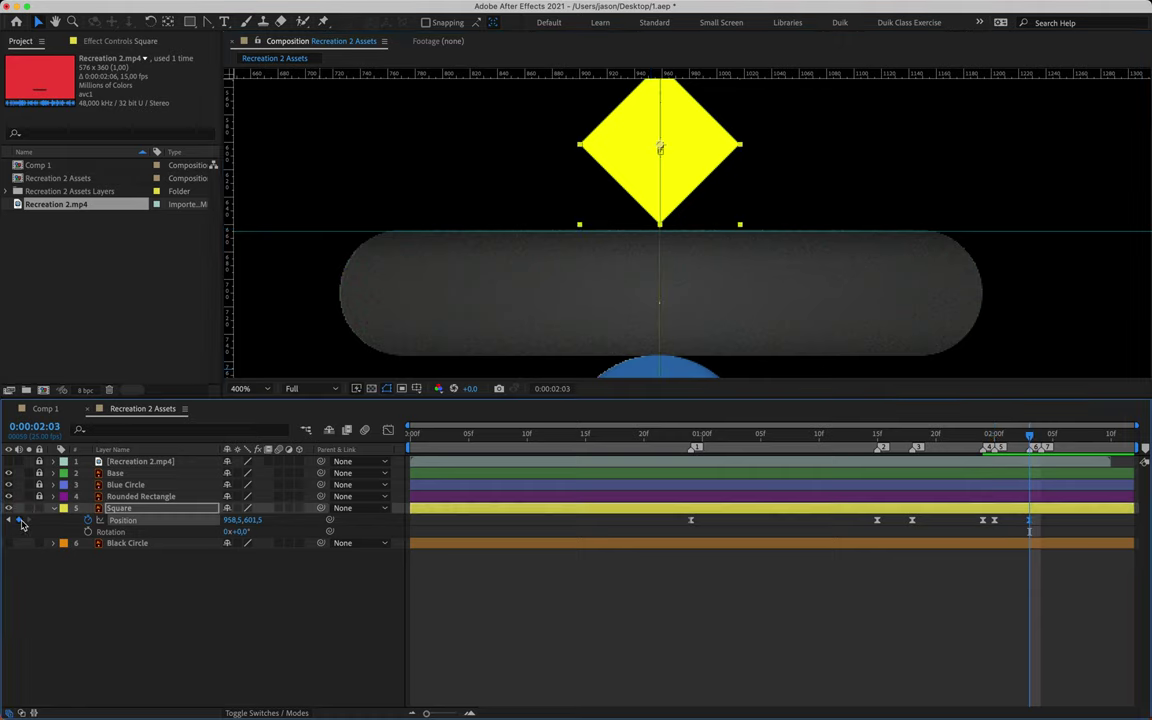
- At 0:00:02:04, nudge the square down 4 px to 958.5, 605.5
{"action": "key", "text": "Page_Down"}
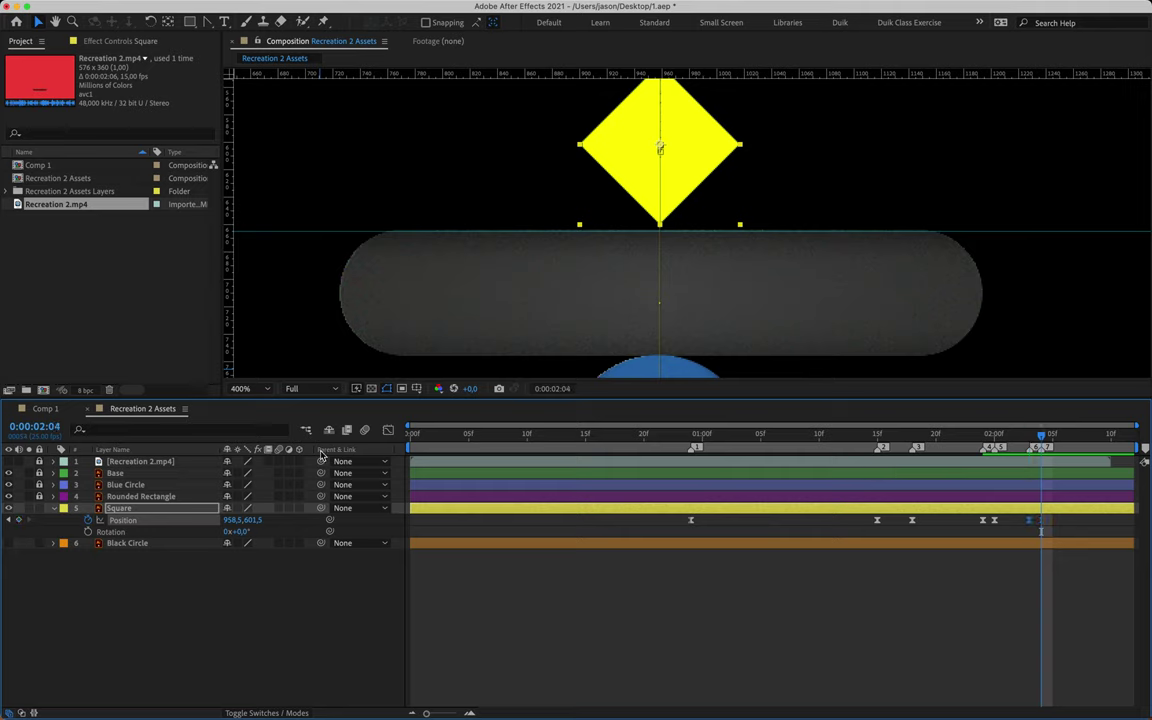
{"action": "key", "text": "Down"}
{"action": "key", "text": "Down"}
{"action": "key", "text": "Down"}
{"action": "key", "text": "Down"}
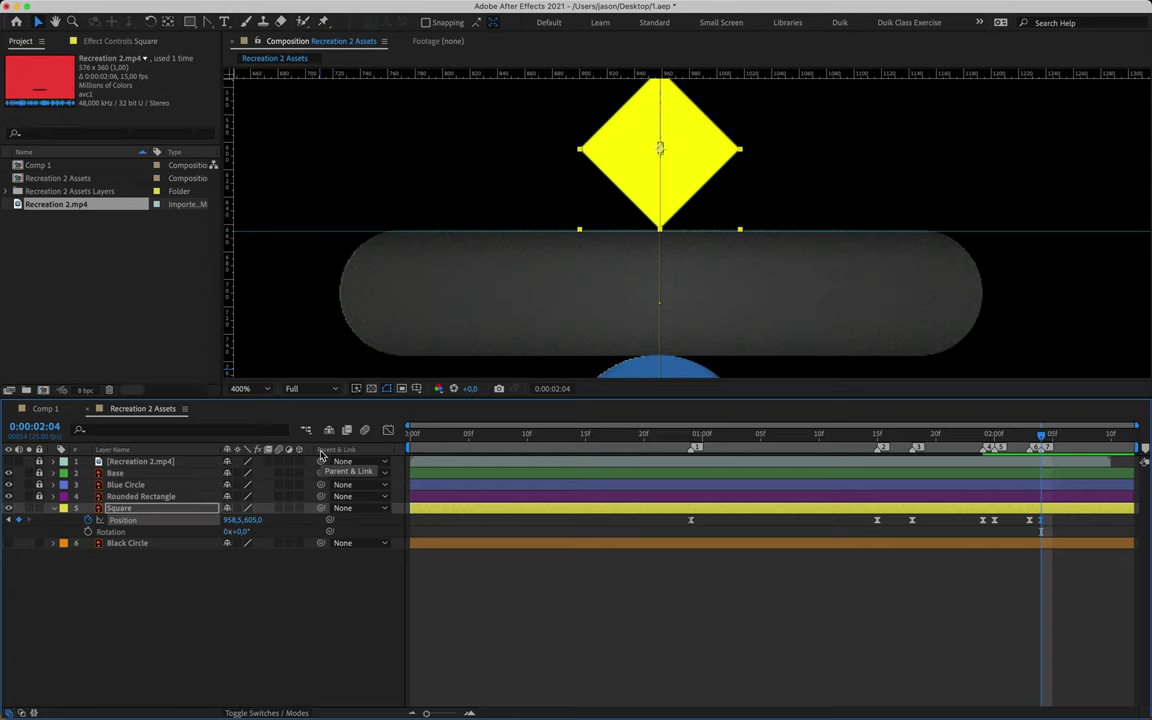
{"action": "mouse_move", "coordinate": [875, 7]}
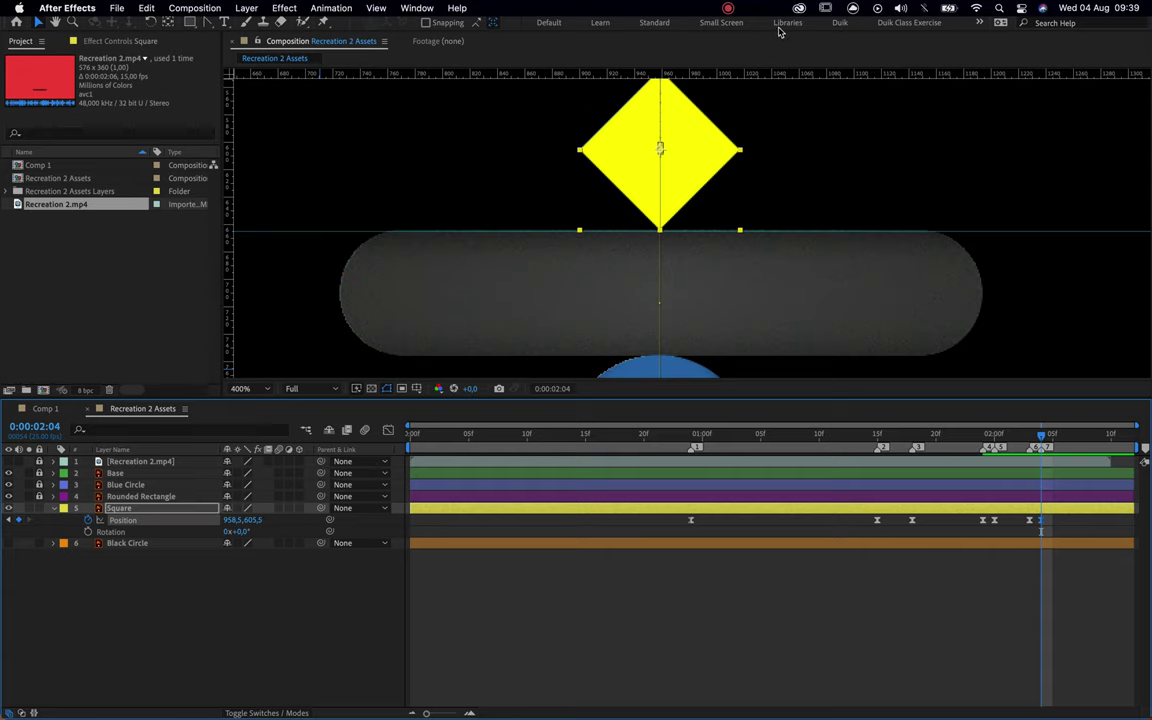
{"action": "left_click", "coordinate": [729, 9]}
{"action": "left_click", "coordinate": [744, 30]}
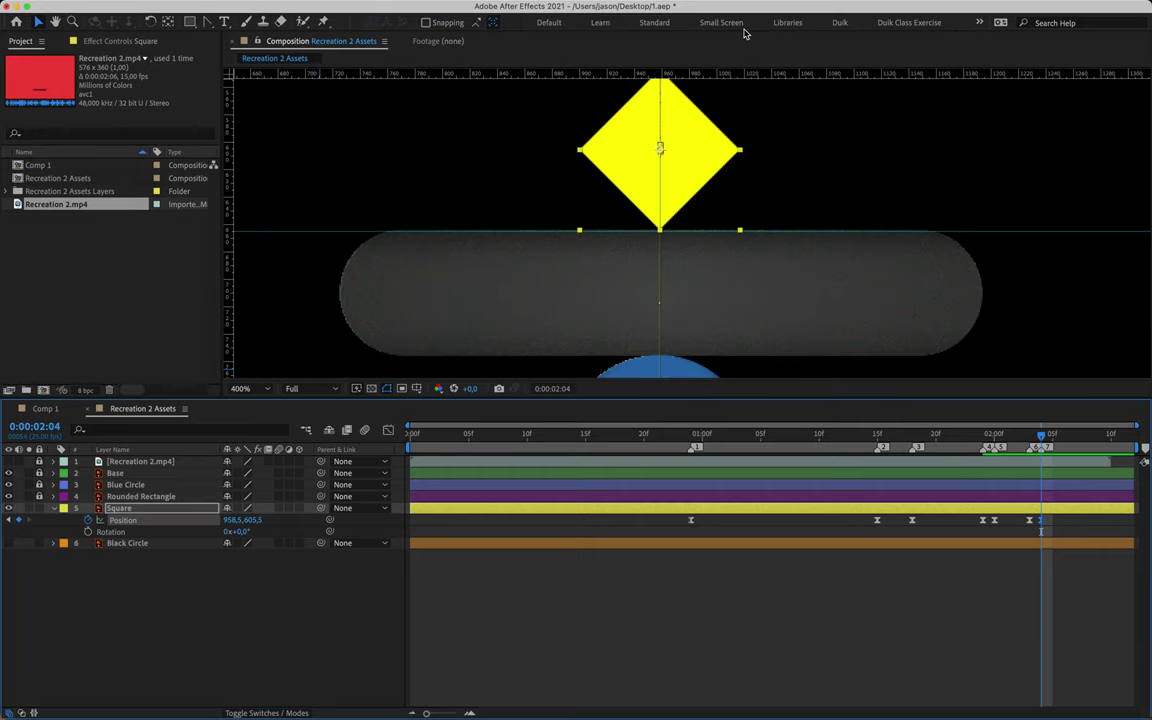
- Review the square's launch, hold and fall frame by frame from 0:00:00:24, across the keyframes at 0:00:01:15 and 0:00:01:18
{"action": "key", "text": "comma"}
{"action": "key", "text": "comma"}
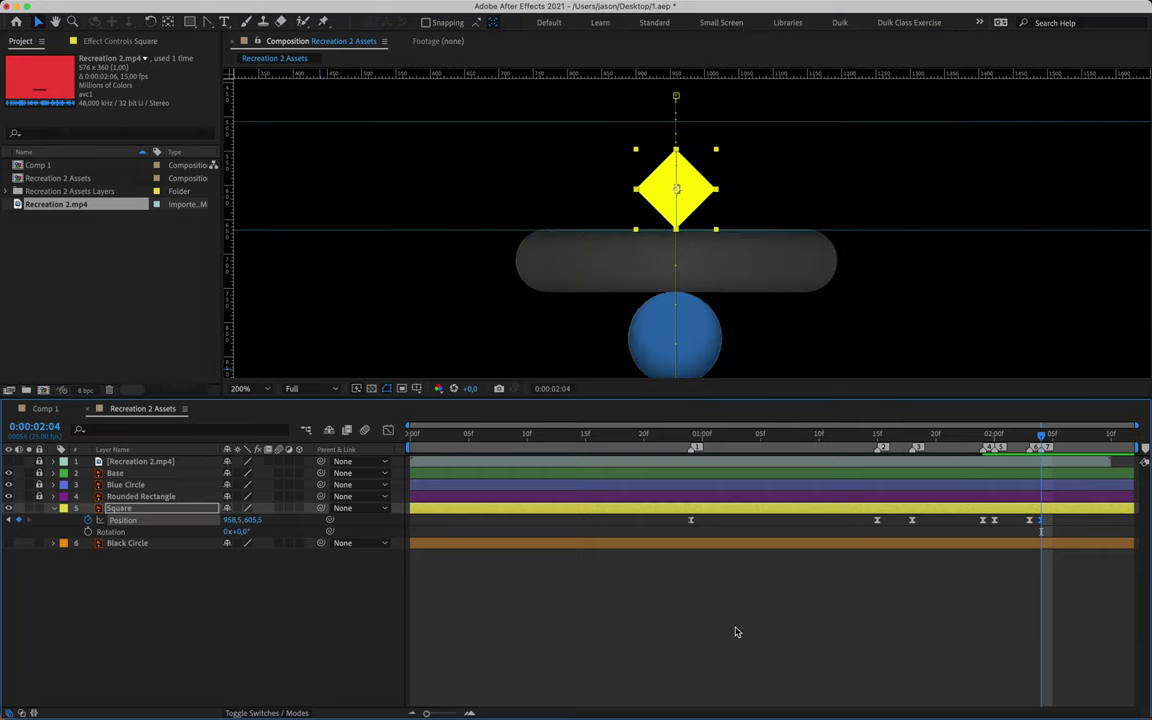
{"action": "left_click", "coordinate": [692, 436]}
{"action": "key", "text": "space"}
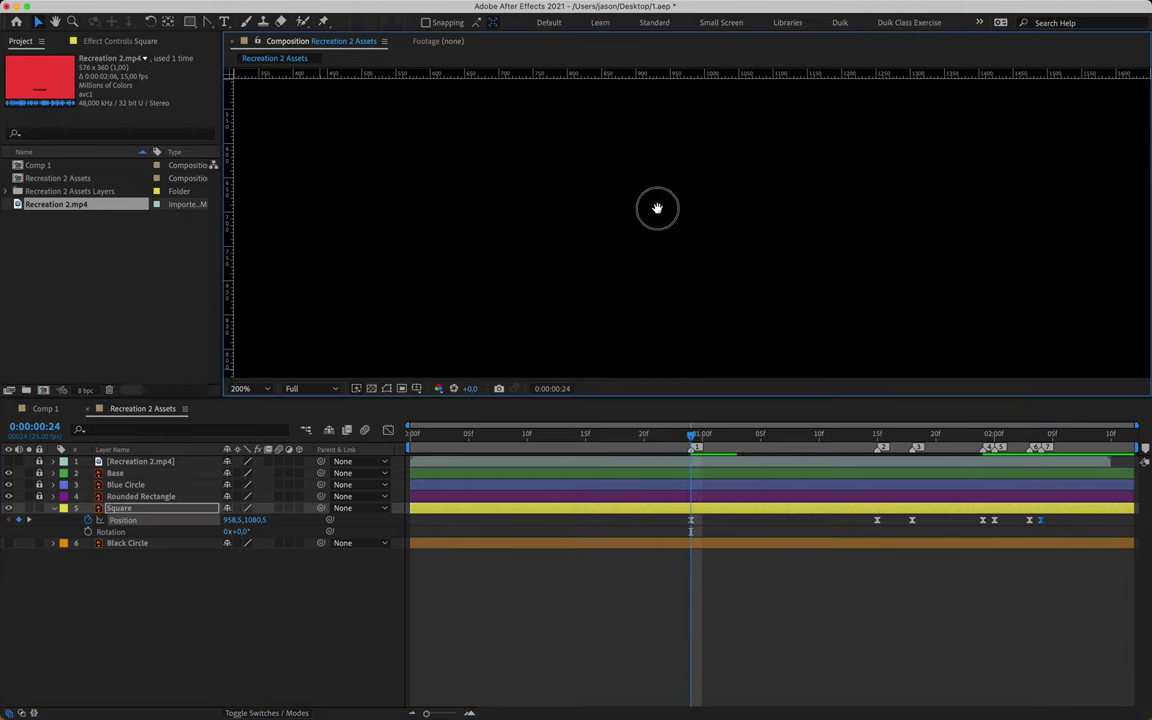
{"action": "key", "text": "comma"}
{"action": "key", "text": "space"}
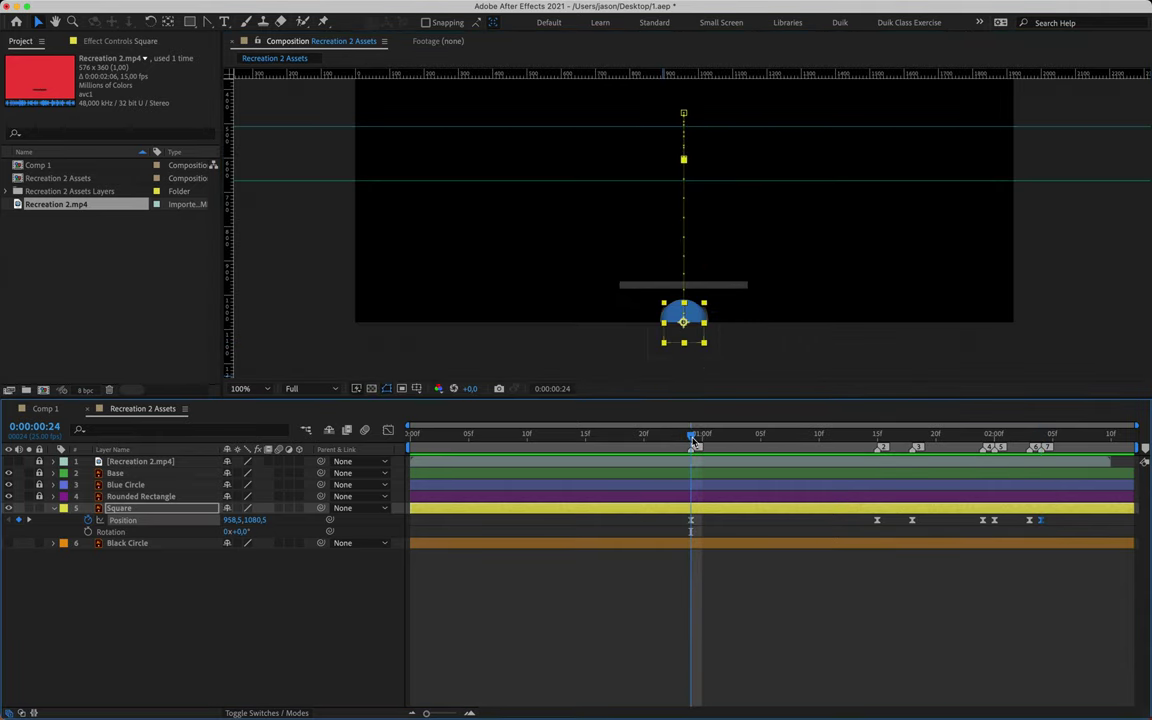
{"action": "left_click_drag", "start_coordinate": [692, 441], "coordinate": [877, 437]}
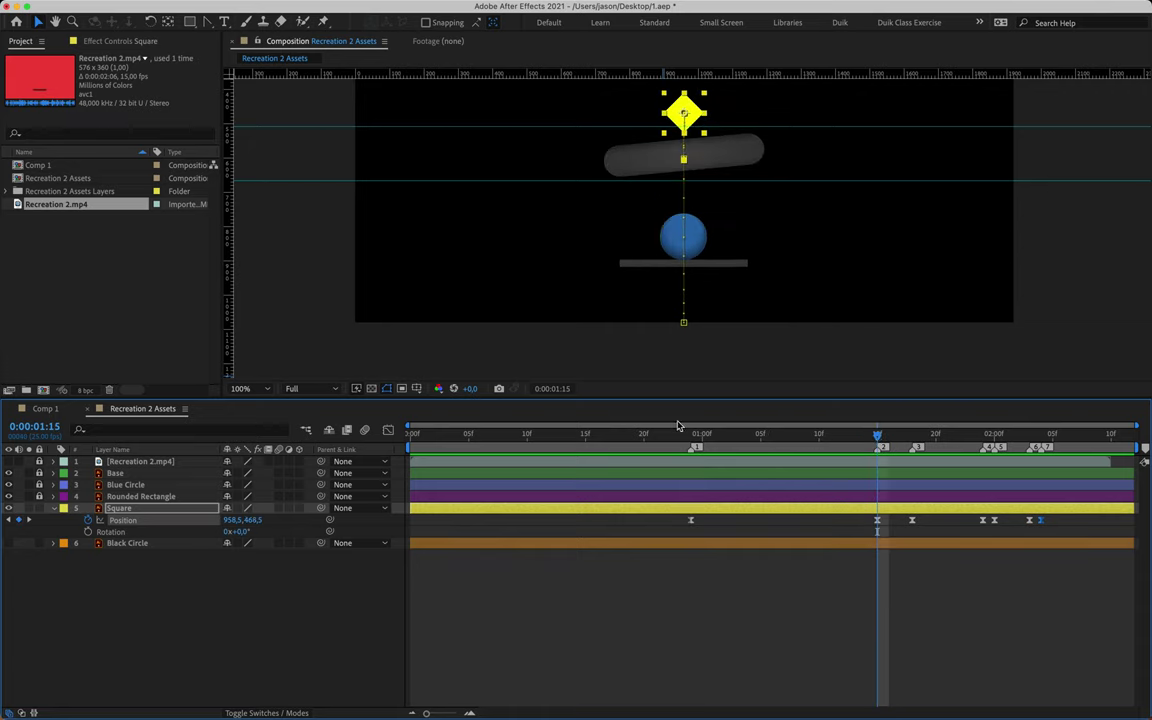
{"action": "key", "text": "k"}
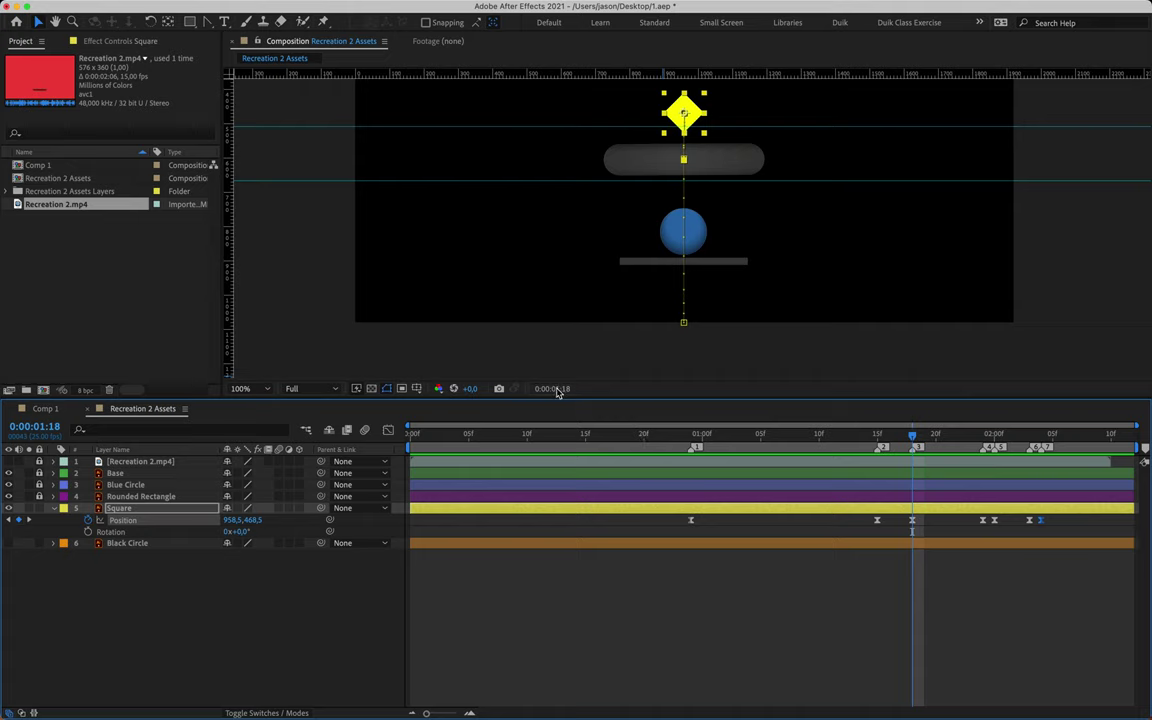
{"action": "key", "text": "Page_Down"}
{"action": "key", "text": "Page_Down"}
{"action": "key", "text": "Page_Down"}
{"action": "key", "text": "Page_Down"}
{"action": "key", "text": "Page_Down"}
{"action": "key", "text": "Page_Down"}
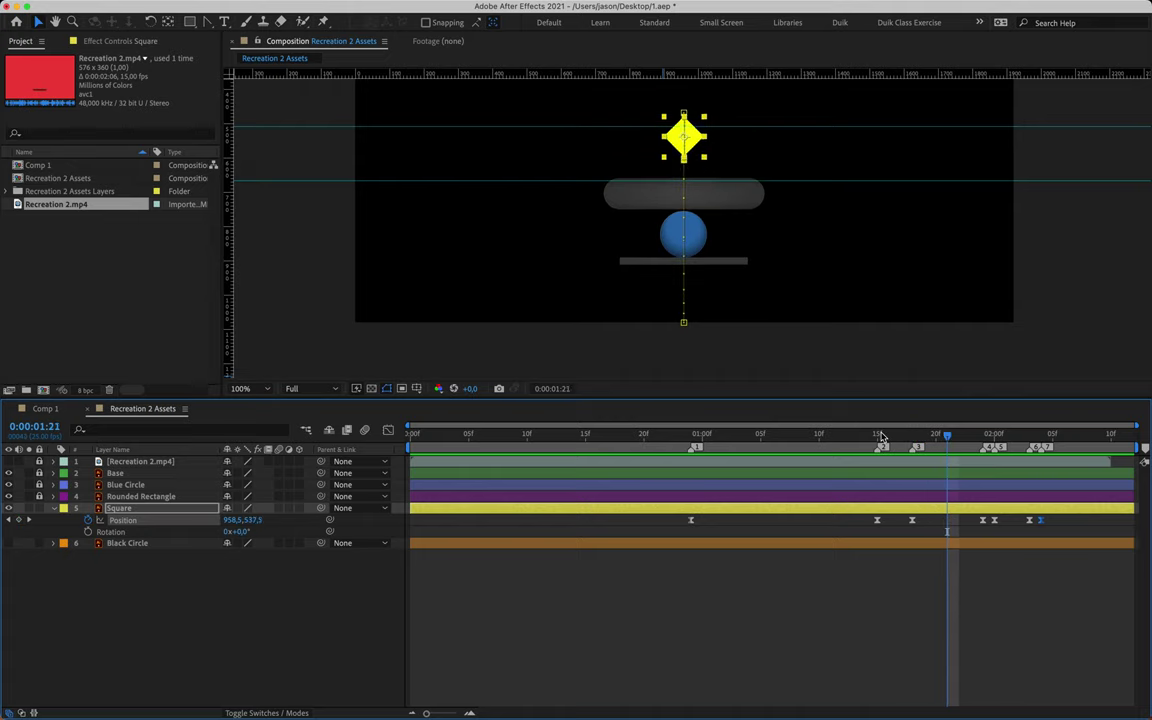
- Examine the square's landing and small bounce on the rounded rectangle up close, from 0:00:01:24 to 0:00:02:04
{"action": "scroll", "coordinate": [684, 160], "scroll_direction": "up", "scroll_amount": 4}
{"action": "left_click_drag", "start_coordinate": [656, 239], "coordinate": [643, 476]}
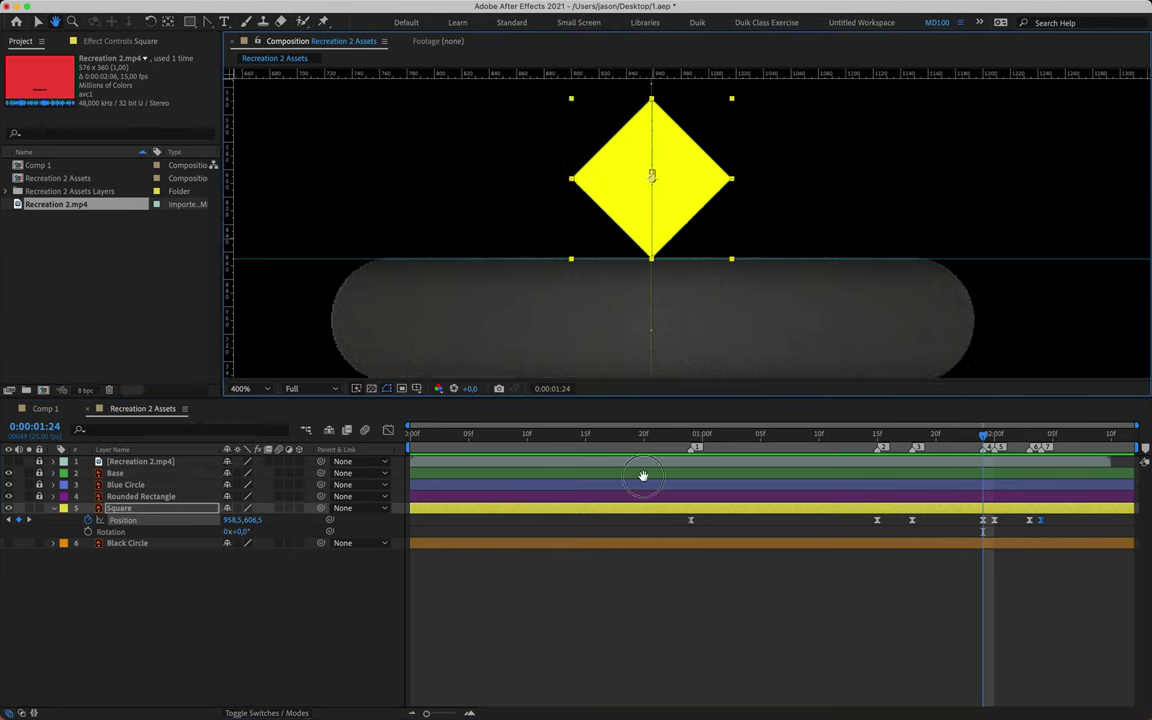
{"action": "key", "text": "v"}
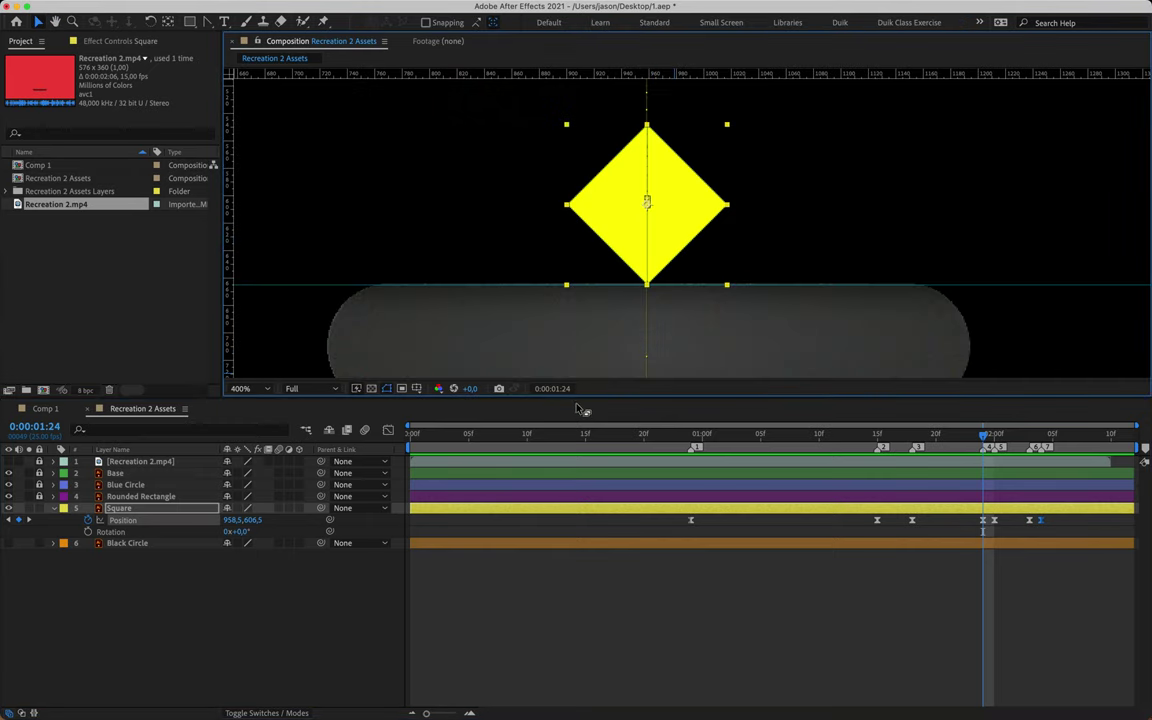
{"action": "key", "text": "Page_Down"}
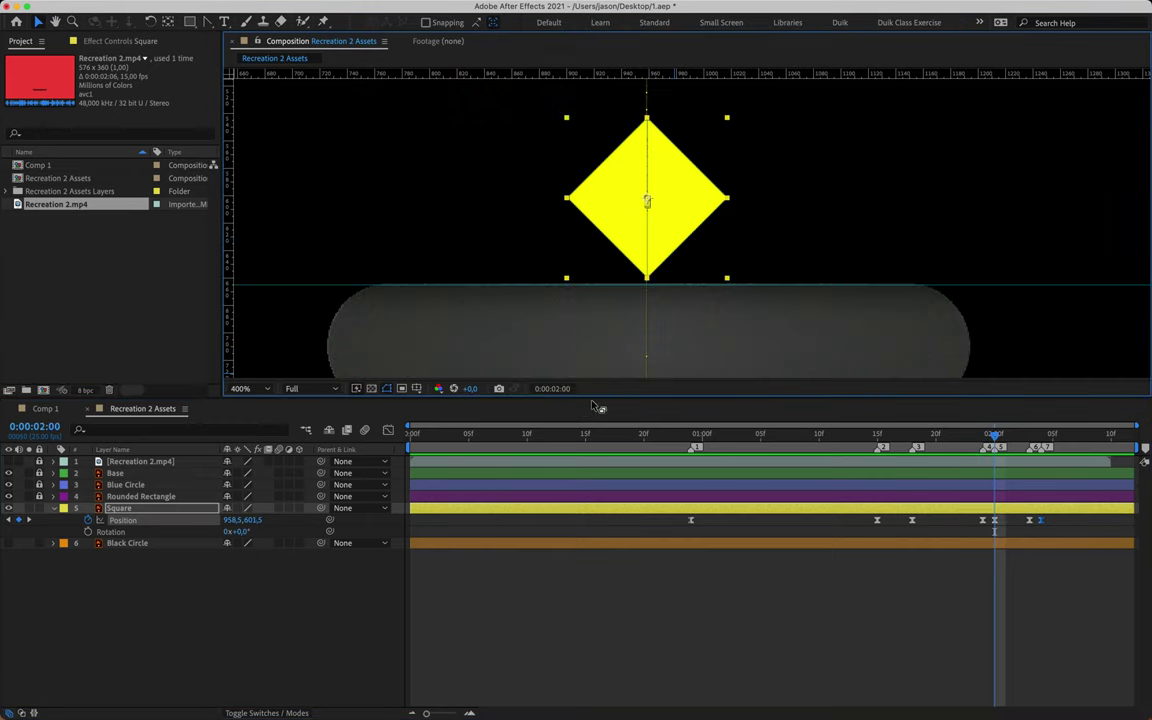
{"action": "key", "text": "Page_Down"}
{"action": "key", "text": "Page_Down"}
{"action": "key", "text": "Page_Down"}
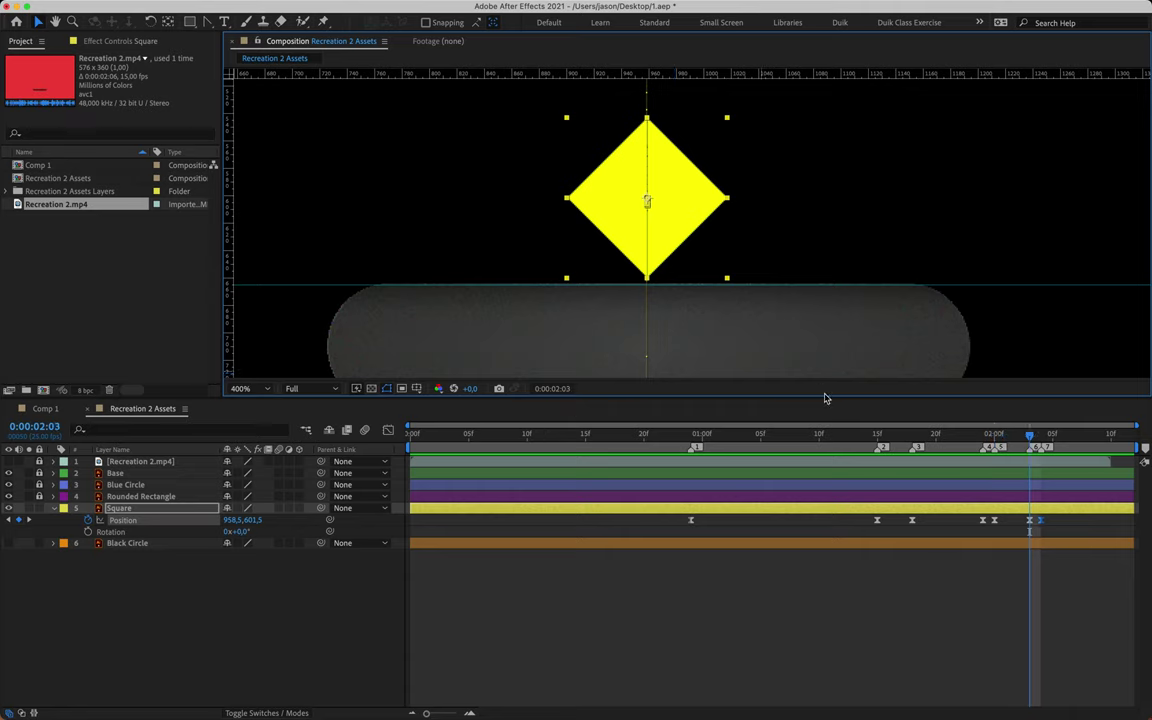
{"action": "mouse_move", "coordinate": [705, 6]}
{"action": "key", "text": "Page_Down"}
{"action": "mouse_move", "coordinate": [581, 4]}
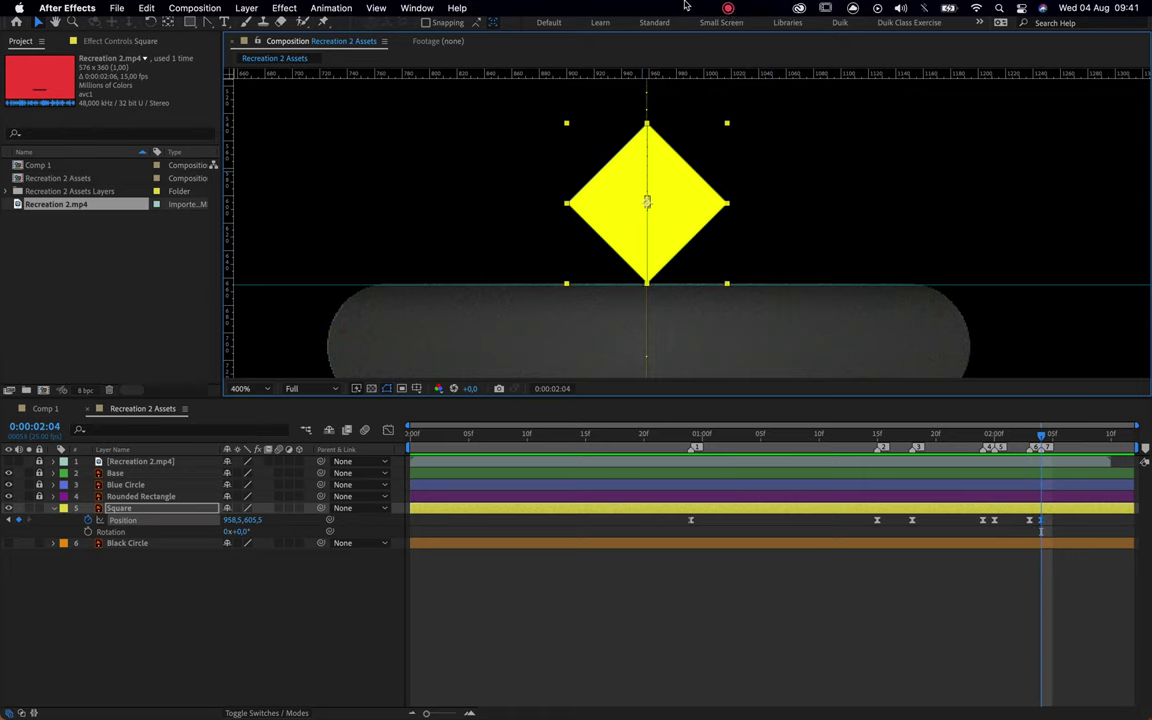
{"action": "left_click", "coordinate": [728, 9]}
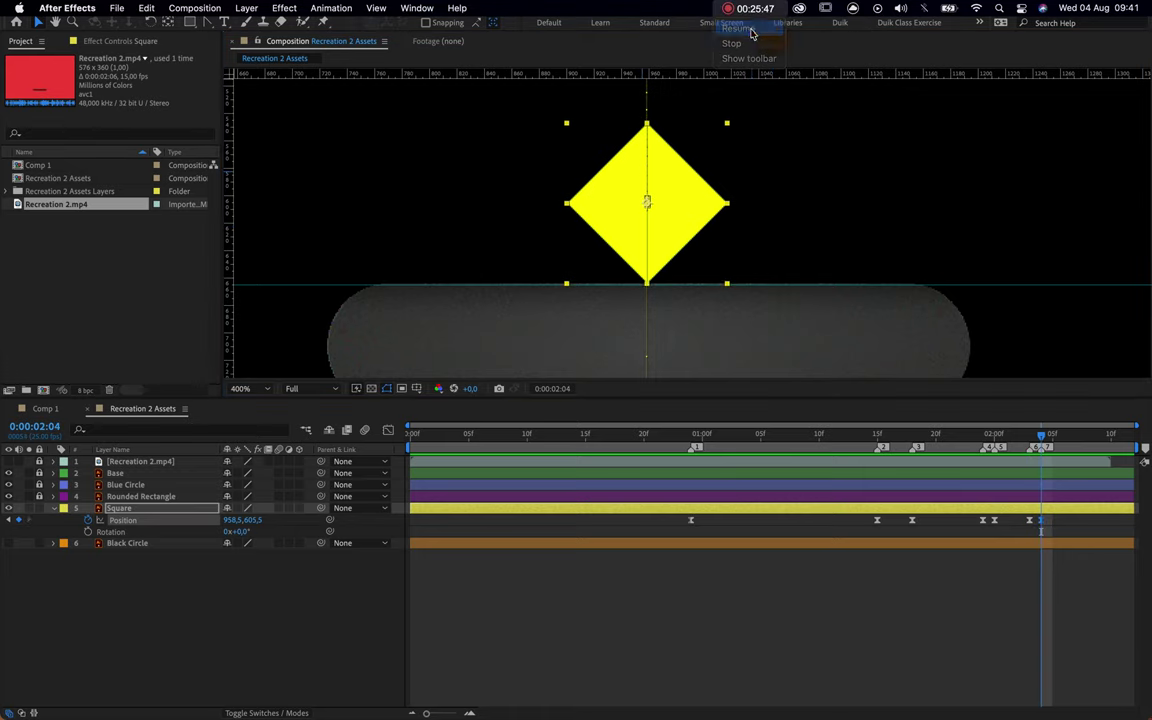
{"action": "left_click", "coordinate": [752, 399]}
- Reshape the Square's Position speed graph so the launch peaks at 0:00:00:24 and eases out to a stop at 0:00:01:15
{"action": "mouse_move", "coordinate": [690, 521]}
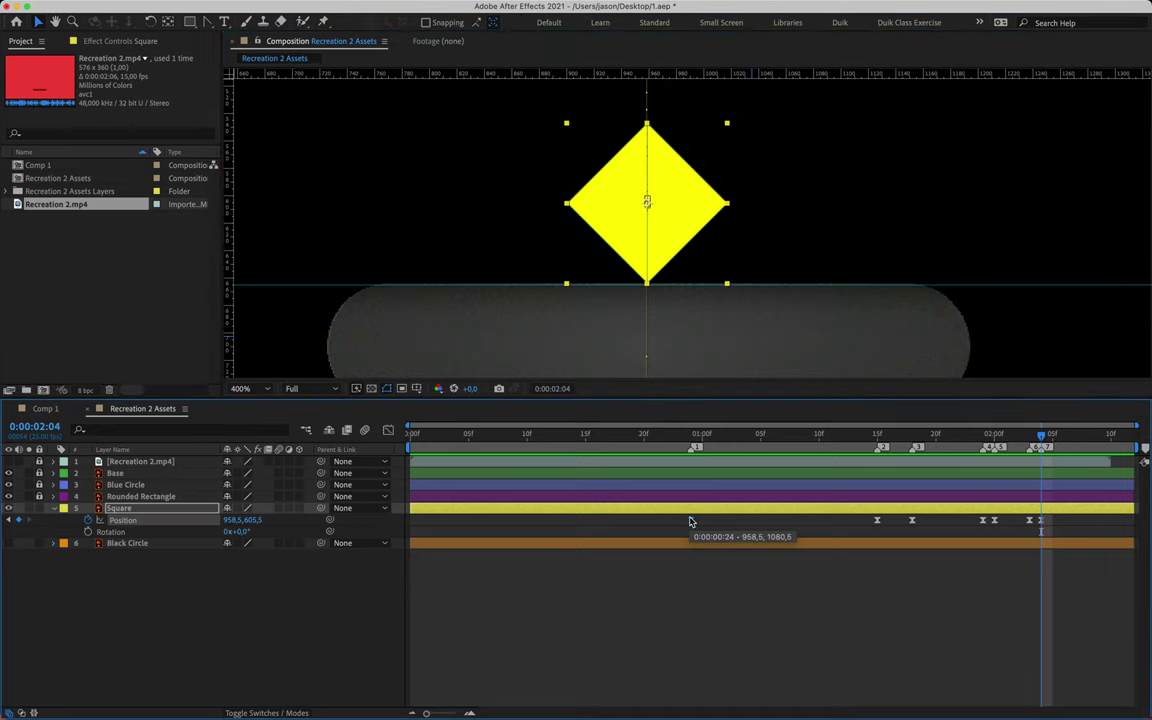
{"action": "left_click", "coordinate": [388, 429]}
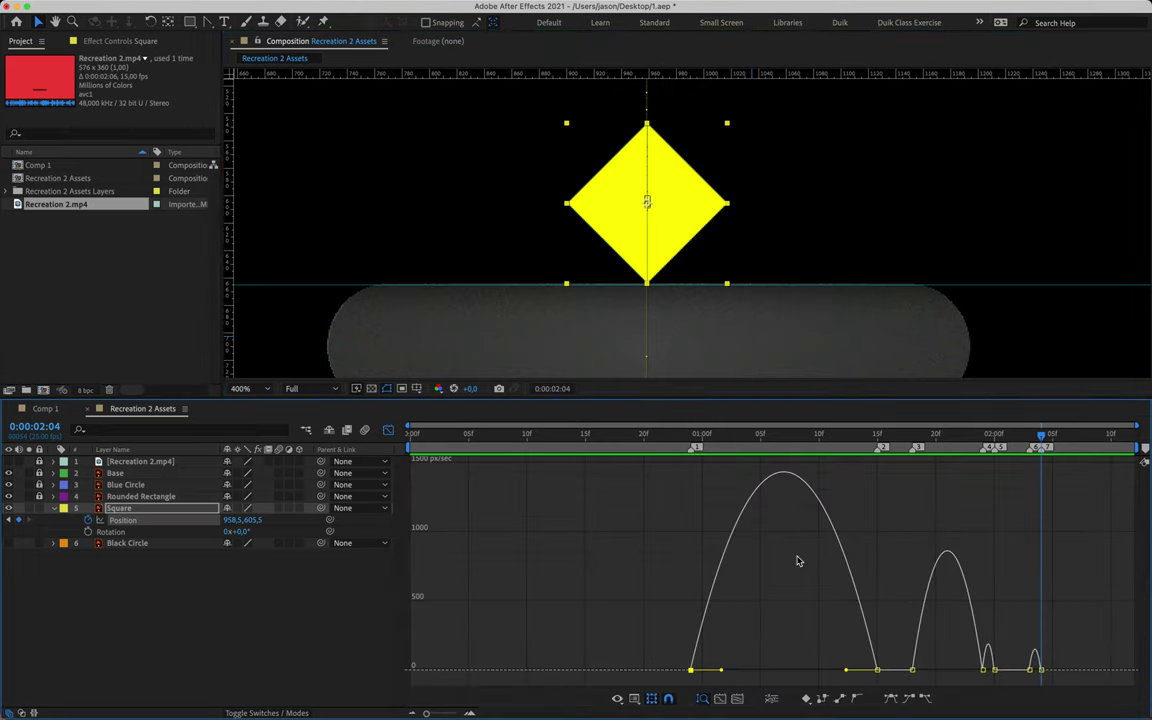
{"action": "left_click", "coordinate": [702, 437]}
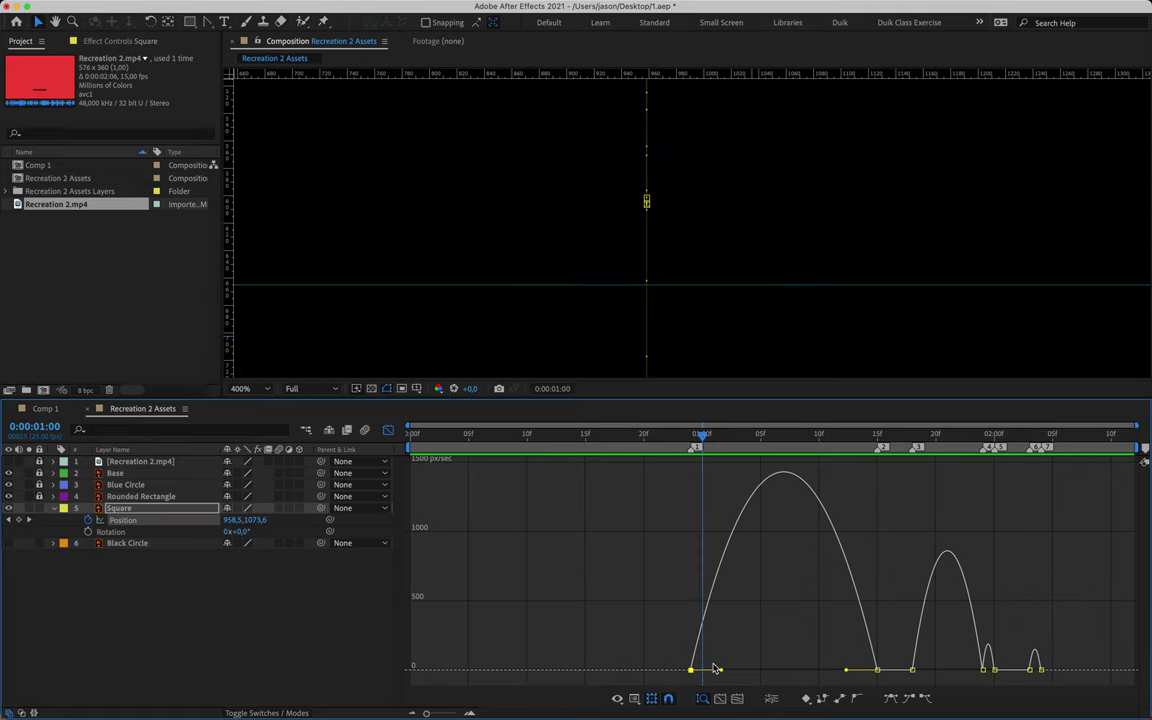
{"action": "mouse_move", "coordinate": [698, 675]}
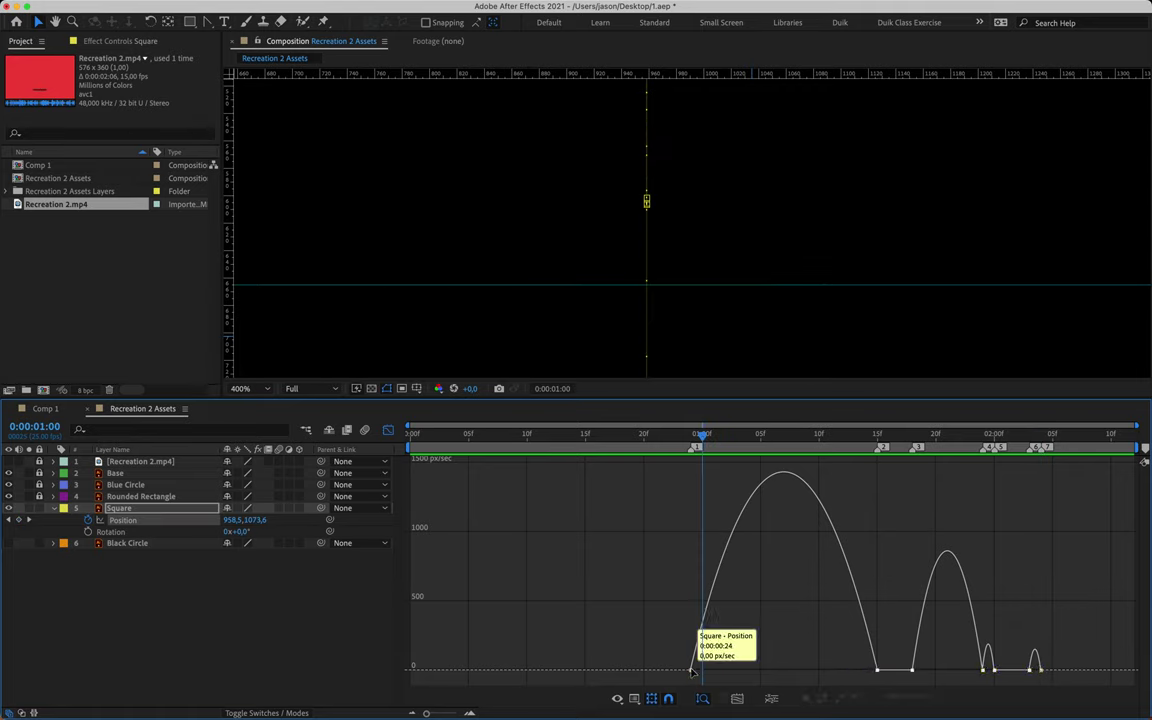
{"action": "mouse_move", "coordinate": [698, 675]}
{"action": "left_mouse_down"}
{"action": "mouse_move", "coordinate": [702, 660]}
{"action": "mouse_move", "coordinate": [689, 662]}
{"action": "left_mouse_up"}
{"action": "scroll", "coordinate": [685, 289], "scroll_direction": "down", "scroll_amount": 2}
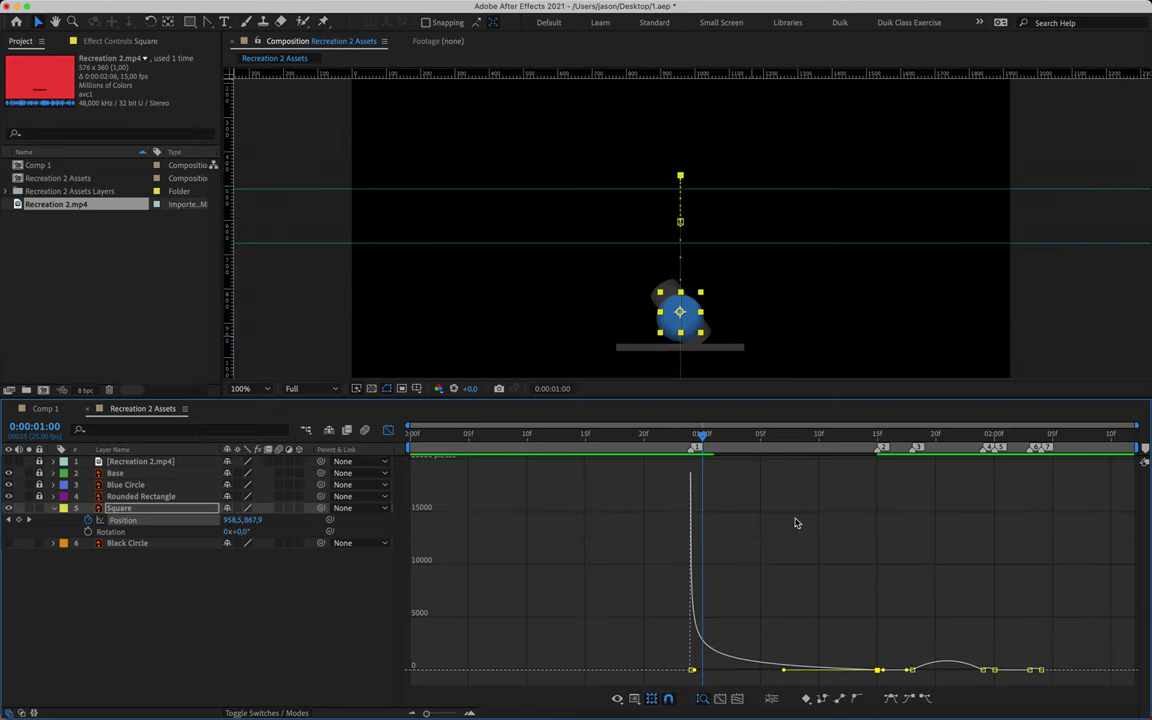
- Reshape the Square's fall in the speed graph so it starts slowly at 0:00:01:18 and peaks in speed at 0:00:01:24
{"action": "scroll", "coordinate": [801, 527], "scroll_direction": "up", "scroll_amount": 8}
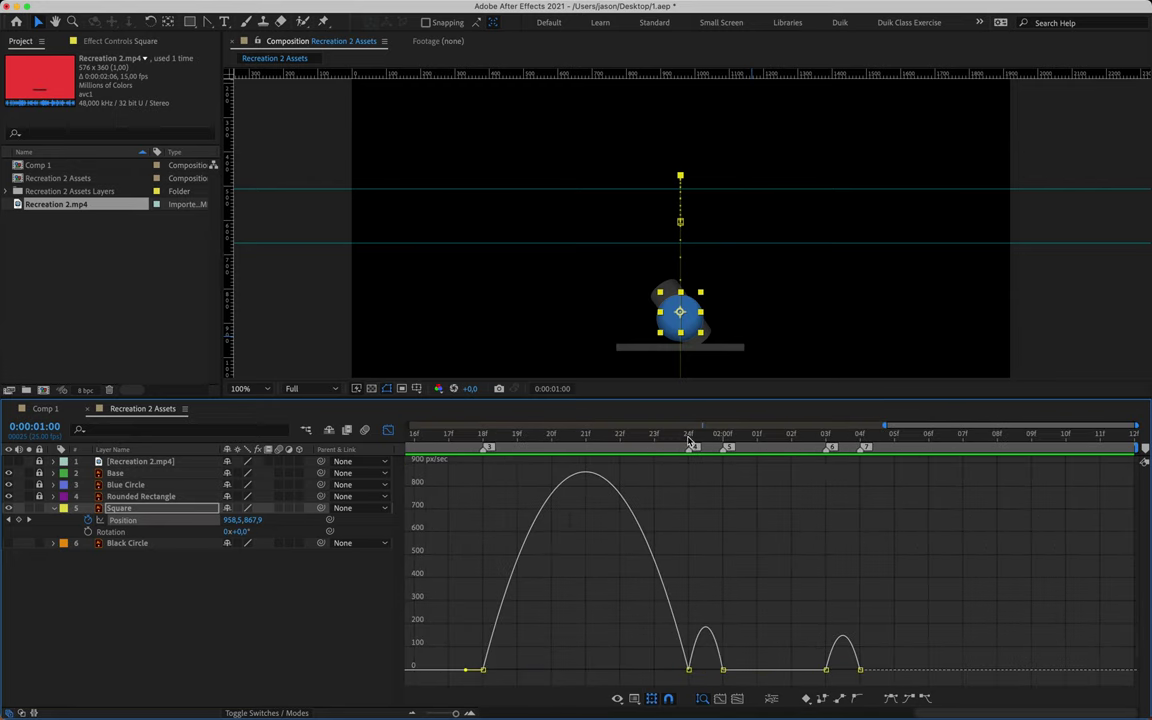
{"action": "left_click_drag", "start_coordinate": [620, 434], "coordinate": [687, 455]}
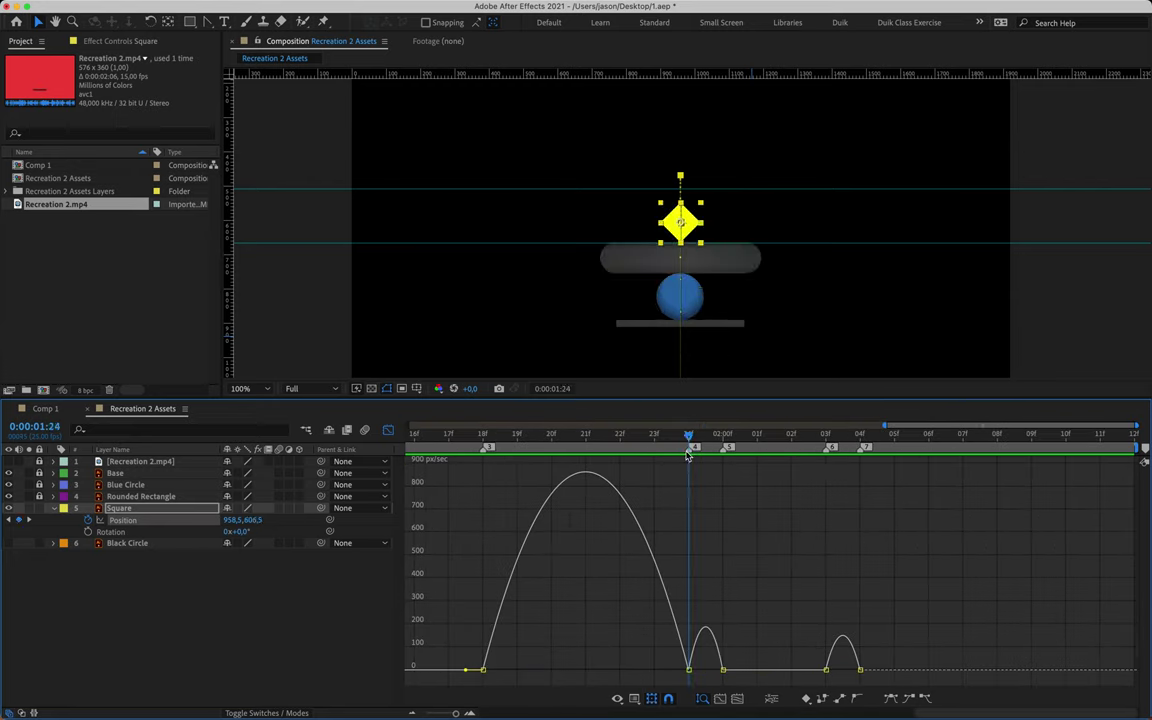
{"action": "left_click", "coordinate": [688, 669]}
{"action": "mouse_move", "coordinate": [655, 675]}
{"action": "left_mouse_down"}
{"action": "mouse_move", "coordinate": [684, 675]}
{"action": "mouse_move", "coordinate": [660, 672]}
{"action": "left_mouse_up"}
{"action": "left_click", "coordinate": [484, 670]}
{"action": "left_click_drag", "start_coordinate": [514, 670], "coordinate": [585, 670]}
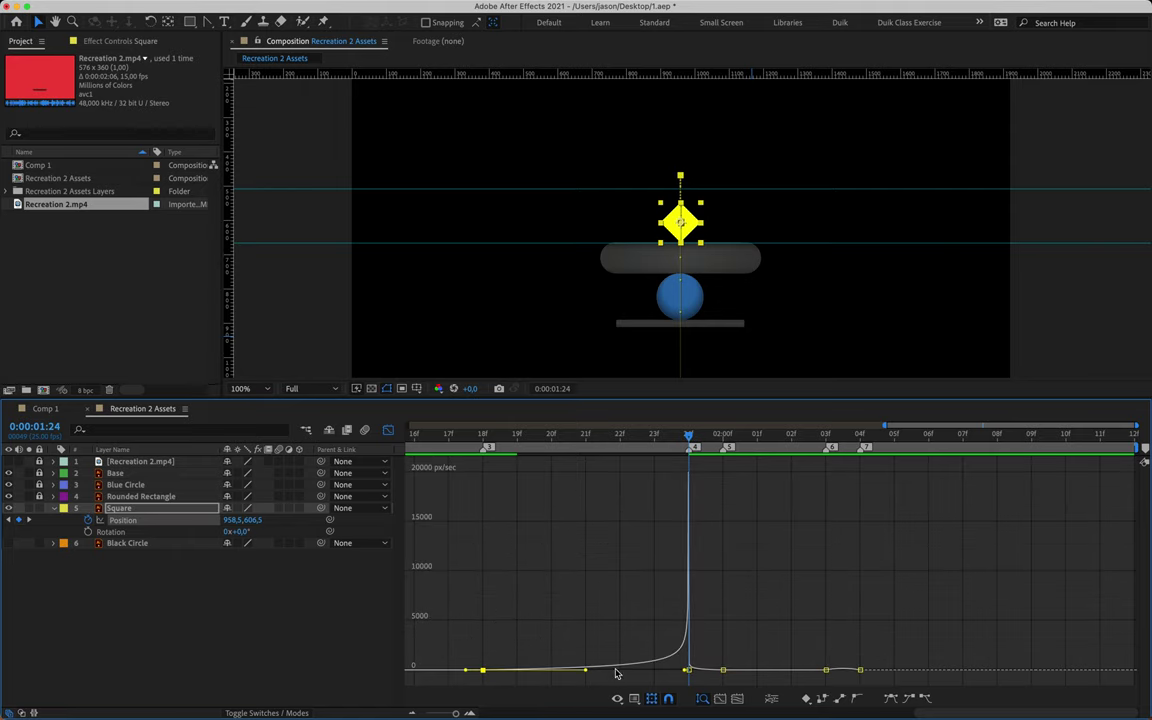
- Scrub through the bounce to 0:00:02:04 and preview the animation from the start to check the new easing
{"action": "key", "text": "space"}
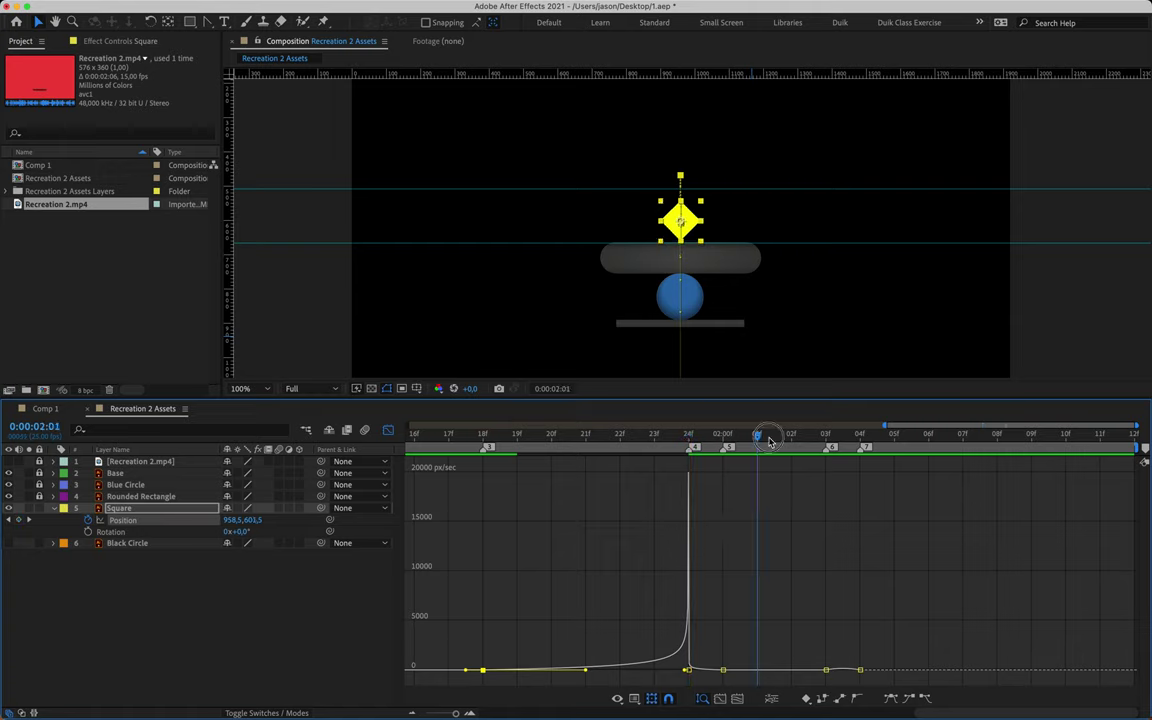
{"action": "mouse_move", "coordinate": [835, 447]}
{"action": "left_mouse_down"}
{"action": "mouse_move", "coordinate": [882, 447]}
{"action": "mouse_move", "coordinate": [824, 450]}
{"action": "mouse_move", "coordinate": [850, 448]}
{"action": "mouse_move", "coordinate": [835, 447]}
{"action": "left_mouse_up"}
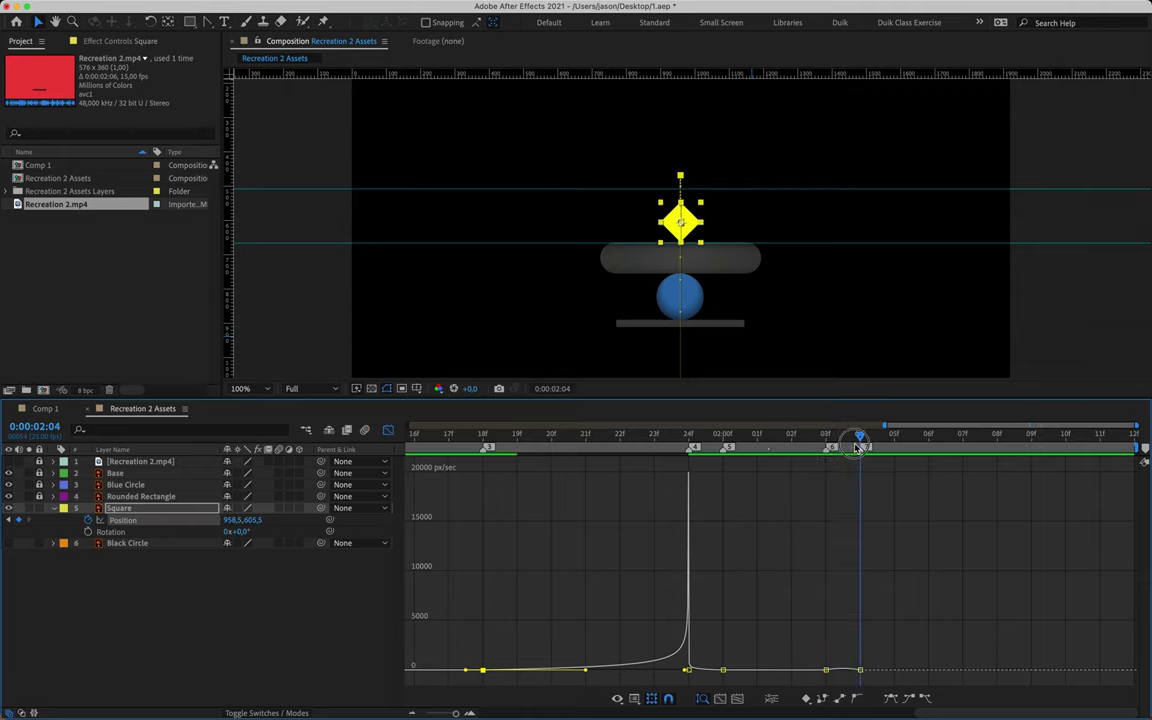
{"action": "key", "text": "Home"}
{"action": "key", "text": "space"}
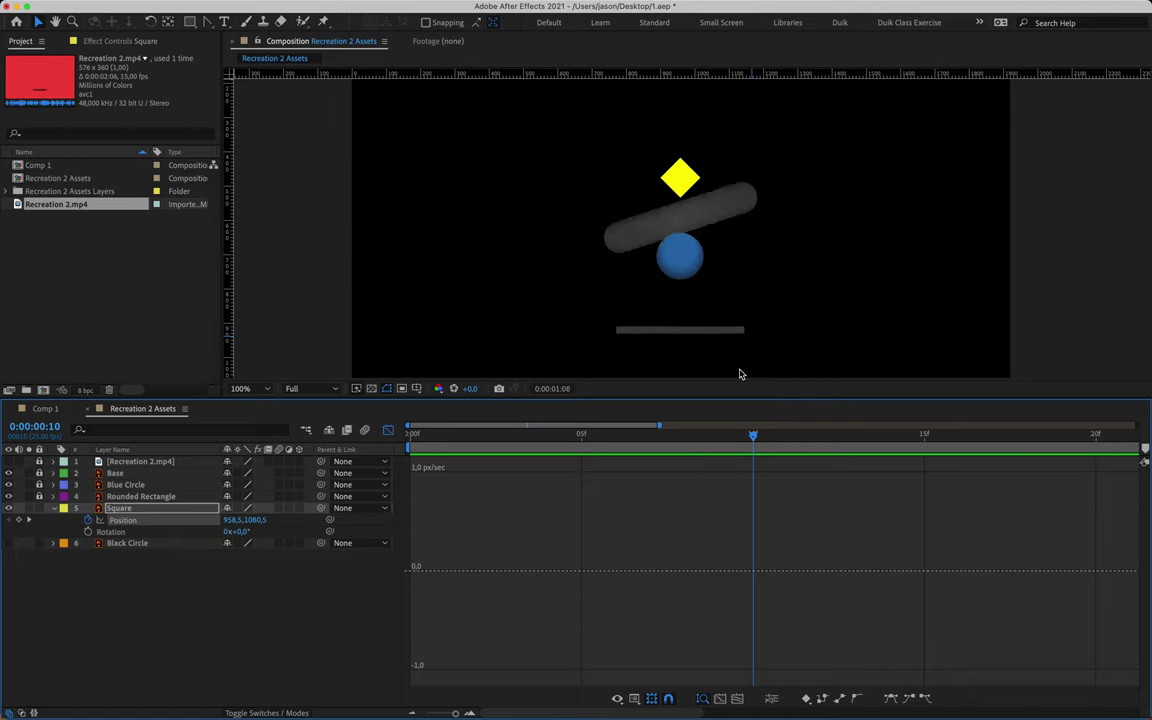
- Return to the layer-bar timeline and start Rotation keyframes on the Square layer at 0:00:00:24
{"action": "left_click", "coordinate": [388, 430]}
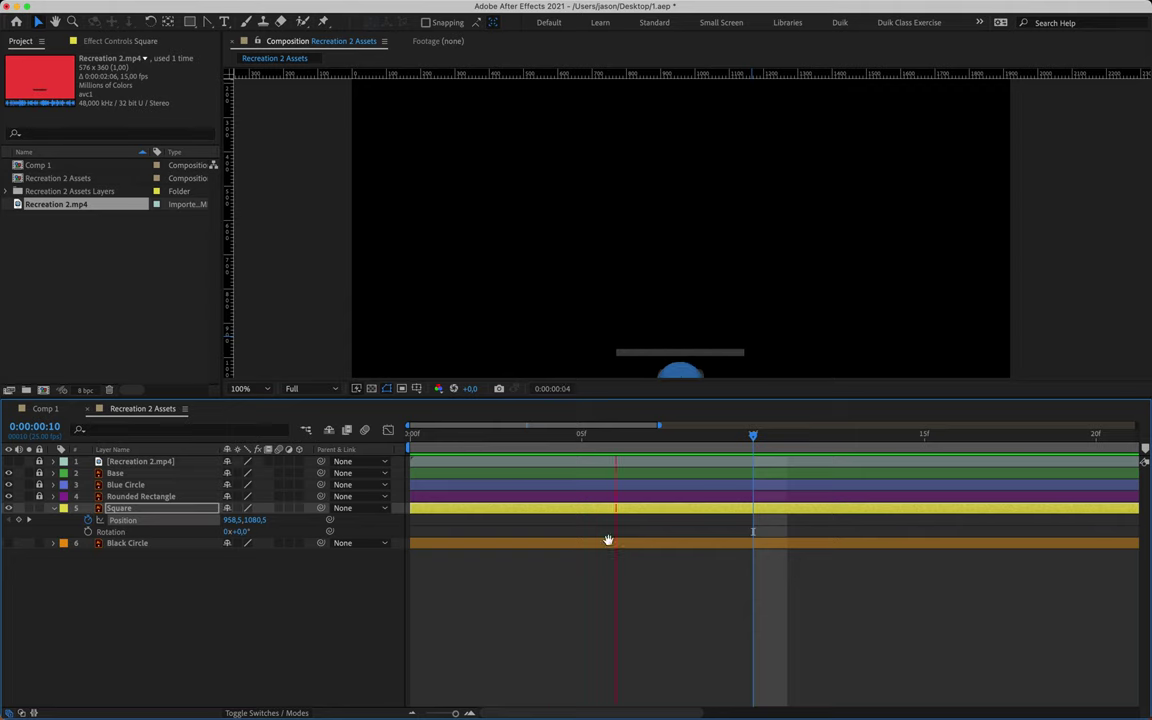
{"action": "key", "text": ";"}
{"action": "left_click", "coordinate": [692, 435]}
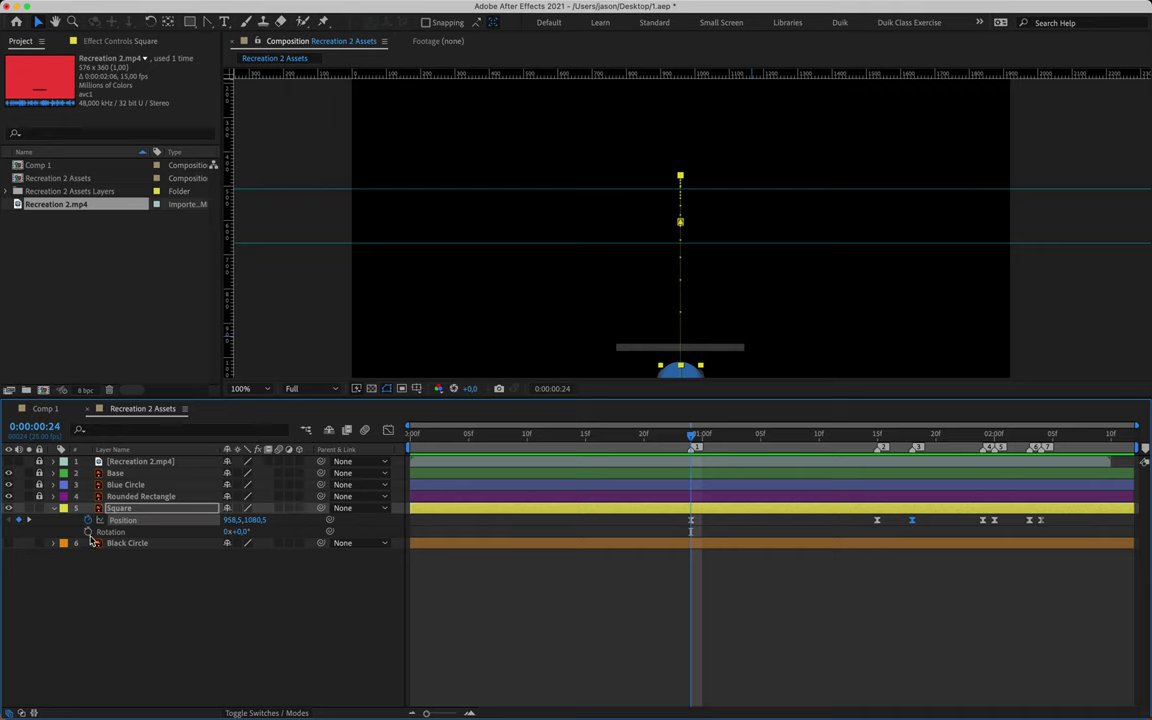
{"action": "left_click", "coordinate": [88, 532]}
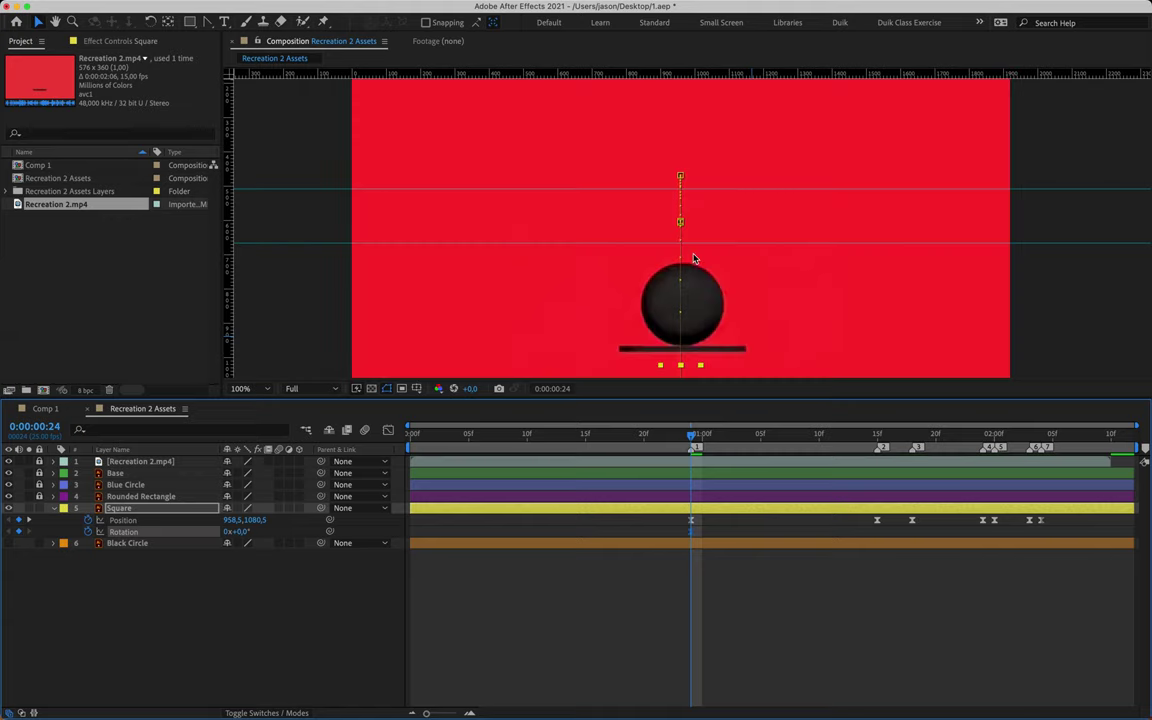
- Compare with the reference video, hide it, and set the Square's Rotation to 1x+0,0° at 0:00:01:21
{"action": "left_click_drag", "start_coordinate": [692, 436], "coordinate": [955, 432]}
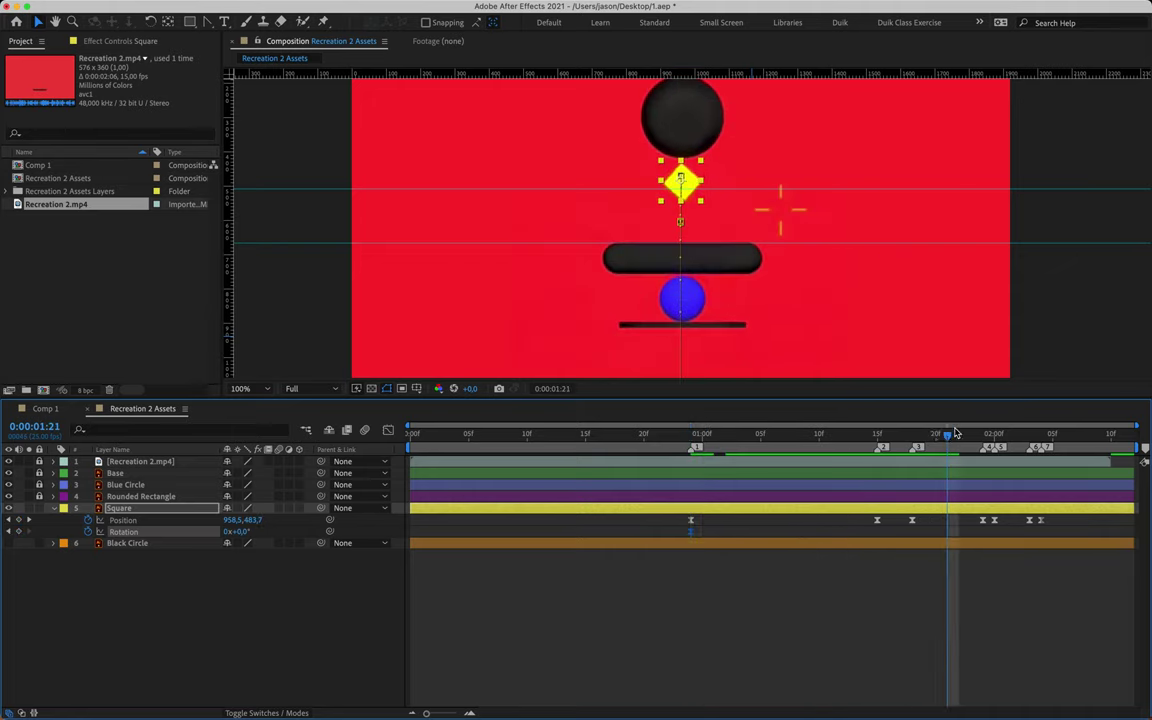
{"action": "key", "text": "Page_Up"}
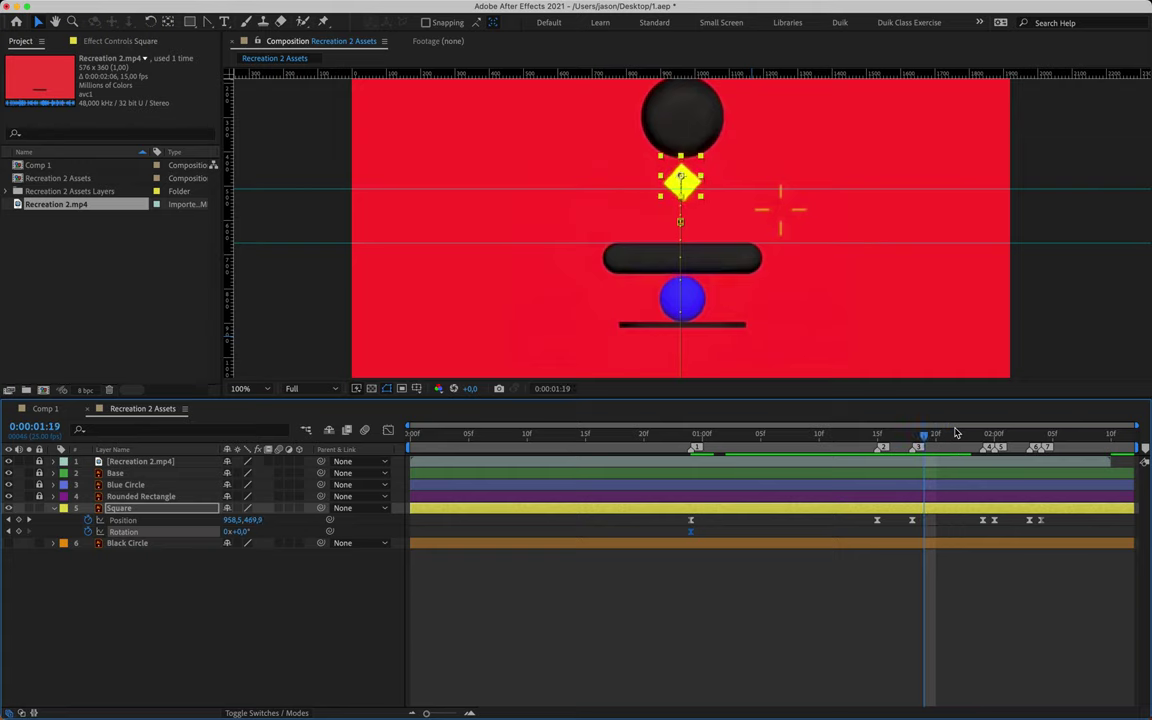
{"action": "key", "text": "Page_Down"}
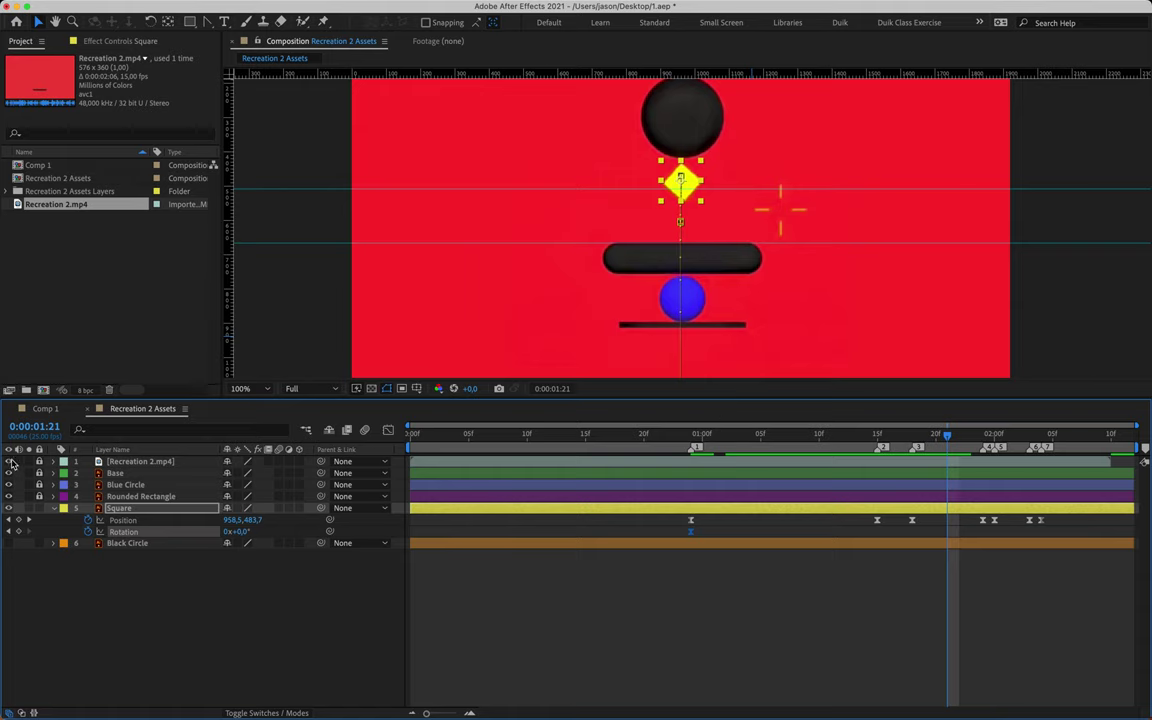
{"action": "left_click", "coordinate": [9, 461]}
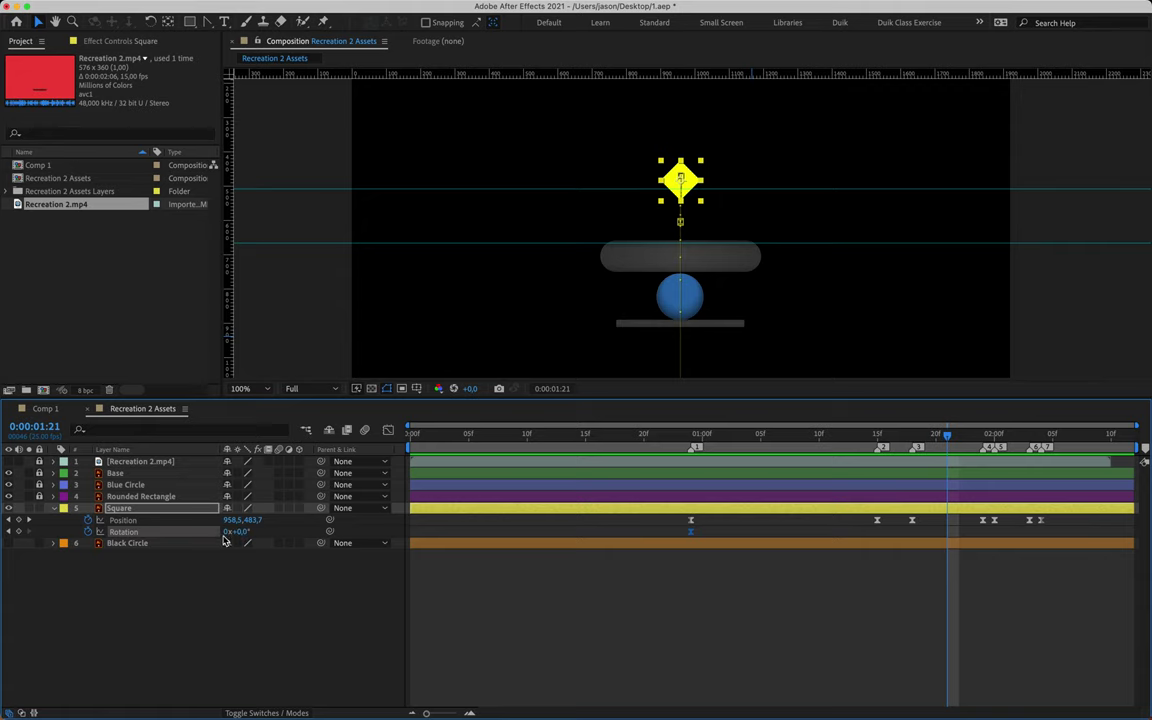
{"action": "key", "text": "F2"}
{"action": "left_click", "coordinate": [226, 535]}
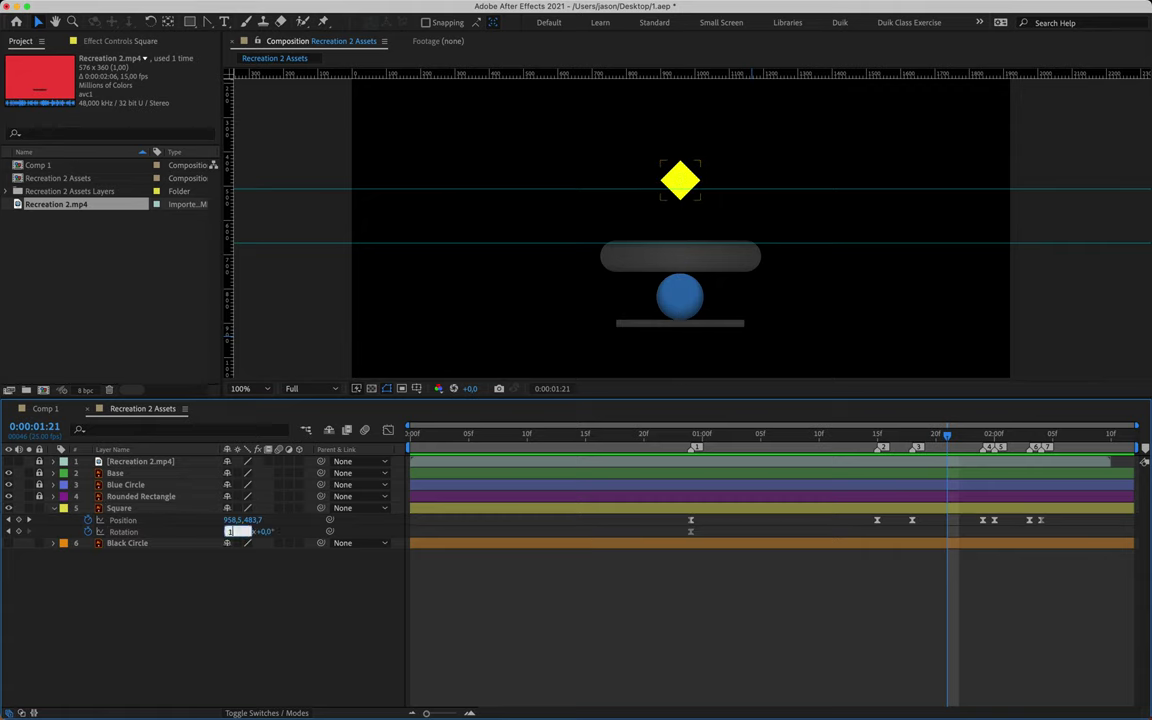
{"action": "key", "text": "Return"}
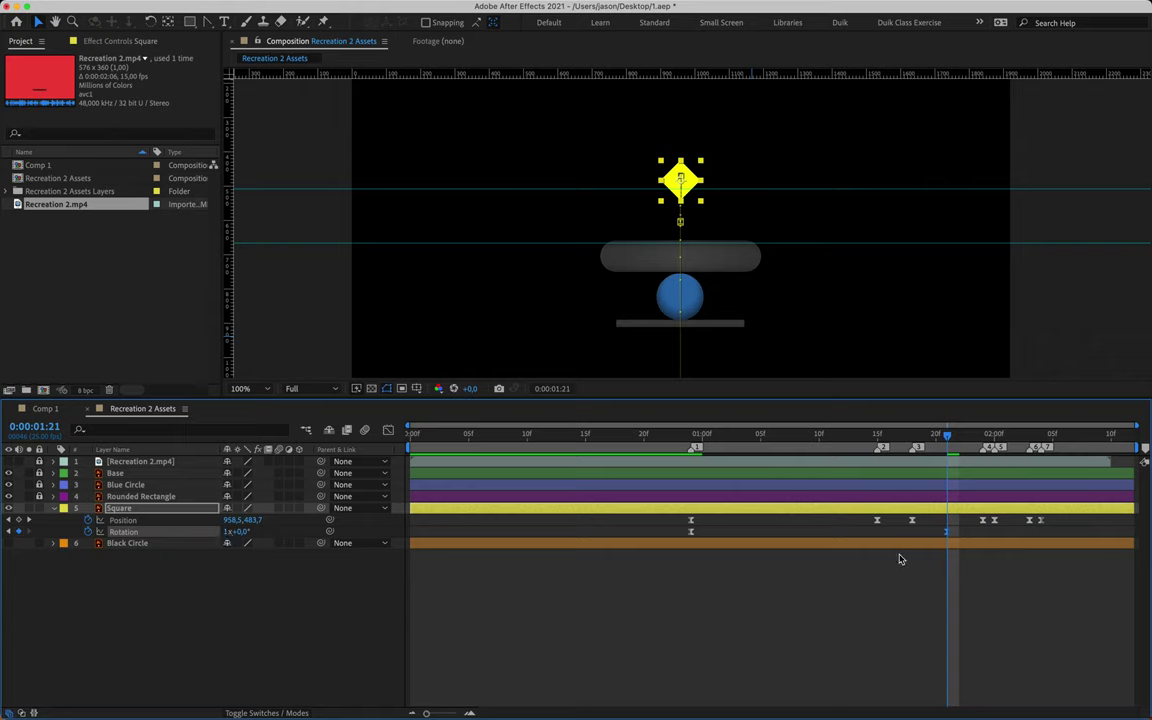
- Ease the Square's Rotation in the speed graph so the spin peaks just after 0:00:00:24 and slows gradually to 0:00:01:21
{"action": "key", "text": "F2"}
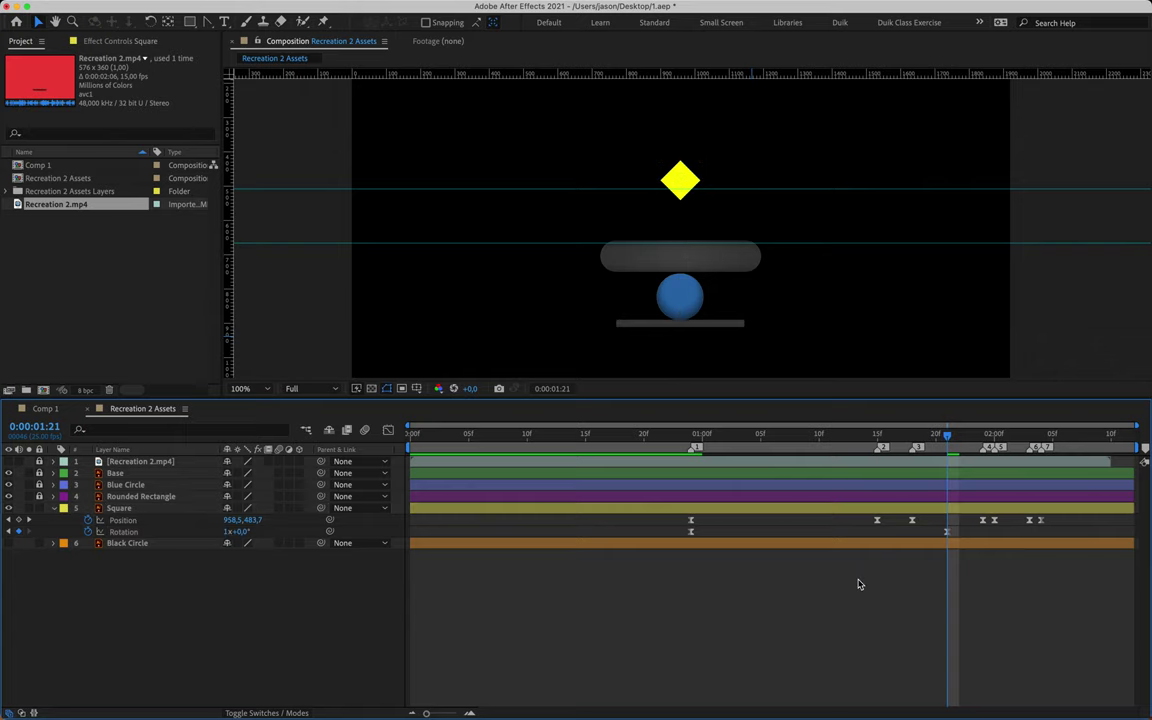
{"action": "left_click", "coordinate": [694, 436]}
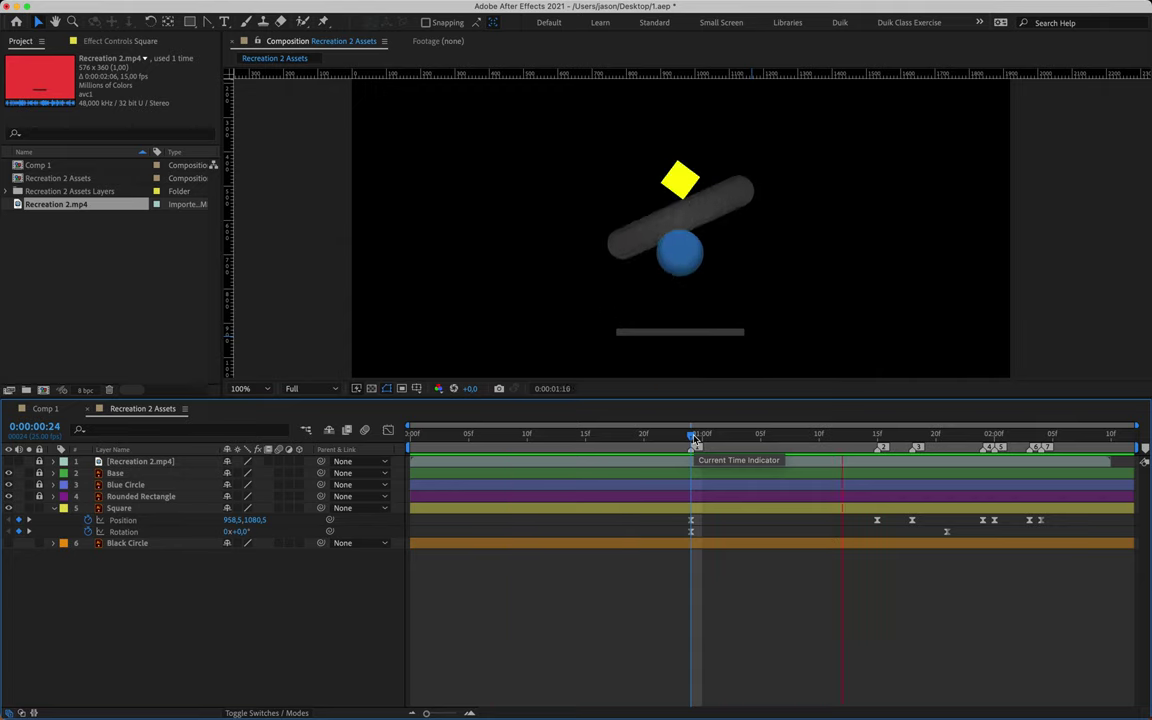
{"action": "left_click", "coordinate": [690, 532]}
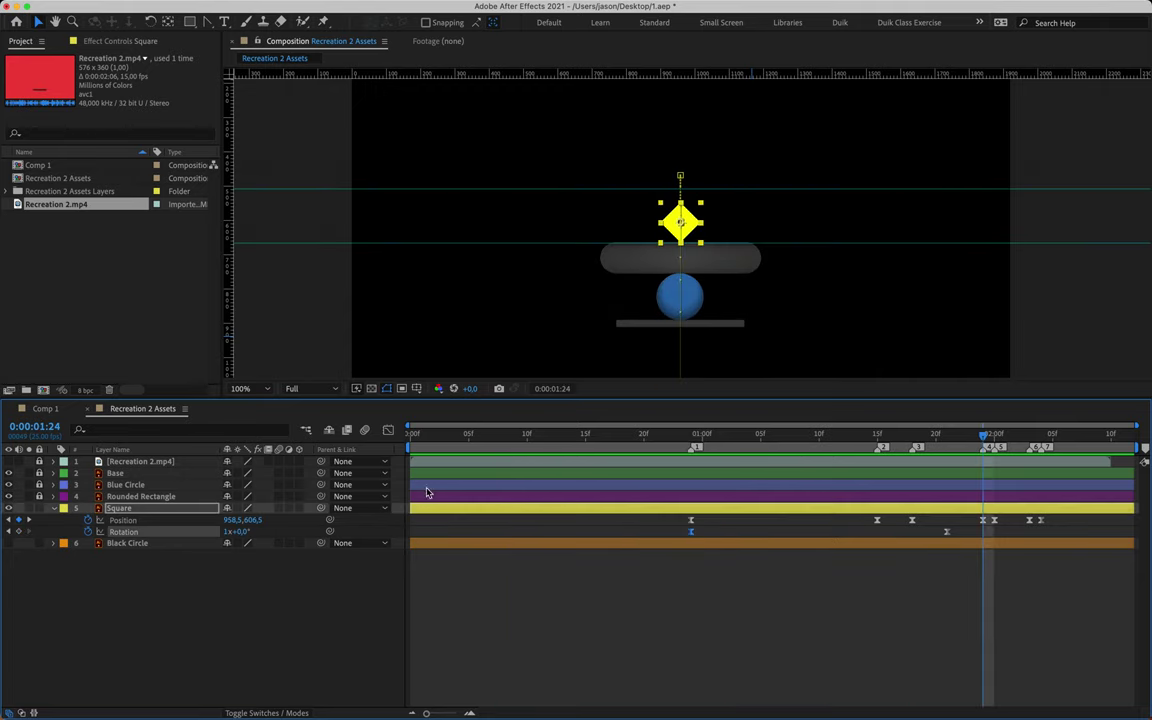
{"action": "left_click", "coordinate": [388, 430]}
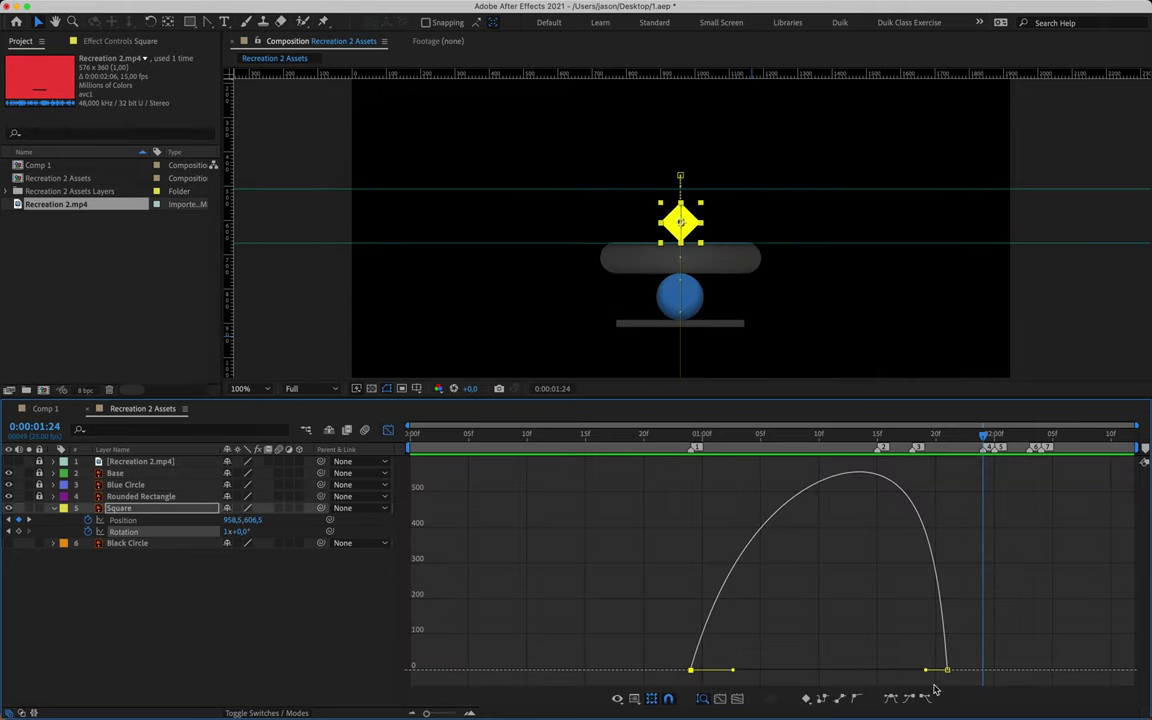
{"action": "left_click_drag", "start_coordinate": [926, 669], "coordinate": [818, 676]}
{"action": "left_click_drag", "start_coordinate": [735, 673], "coordinate": [697, 671]}
- Preview the eased spin from 0:00:00:24 and return to the layer-bar timeline
{"action": "mouse_move", "coordinate": [688, 436]}
{"action": "left_mouse_down"}
{"action": "mouse_move", "coordinate": [783, 437]}
{"action": "mouse_move", "coordinate": [689, 437]}
{"action": "left_mouse_up"}
{"action": "key", "text": "space"}
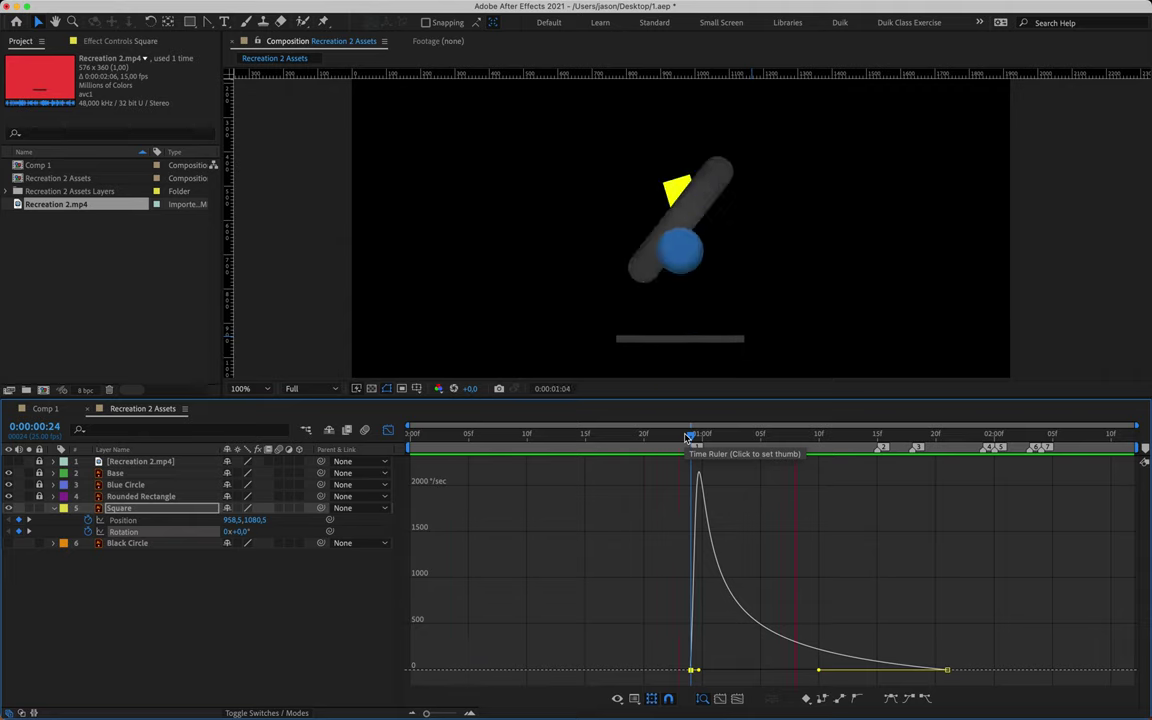
{"action": "left_click", "coordinate": [389, 431]}
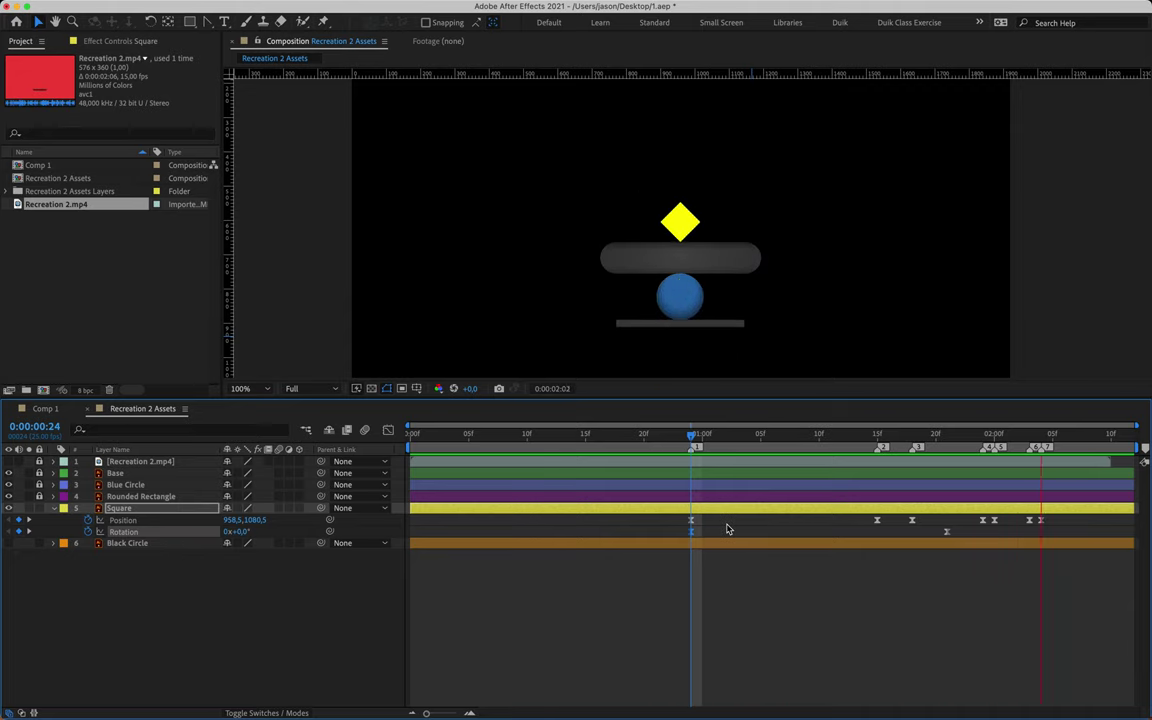
{"action": "key", "text": "space"}
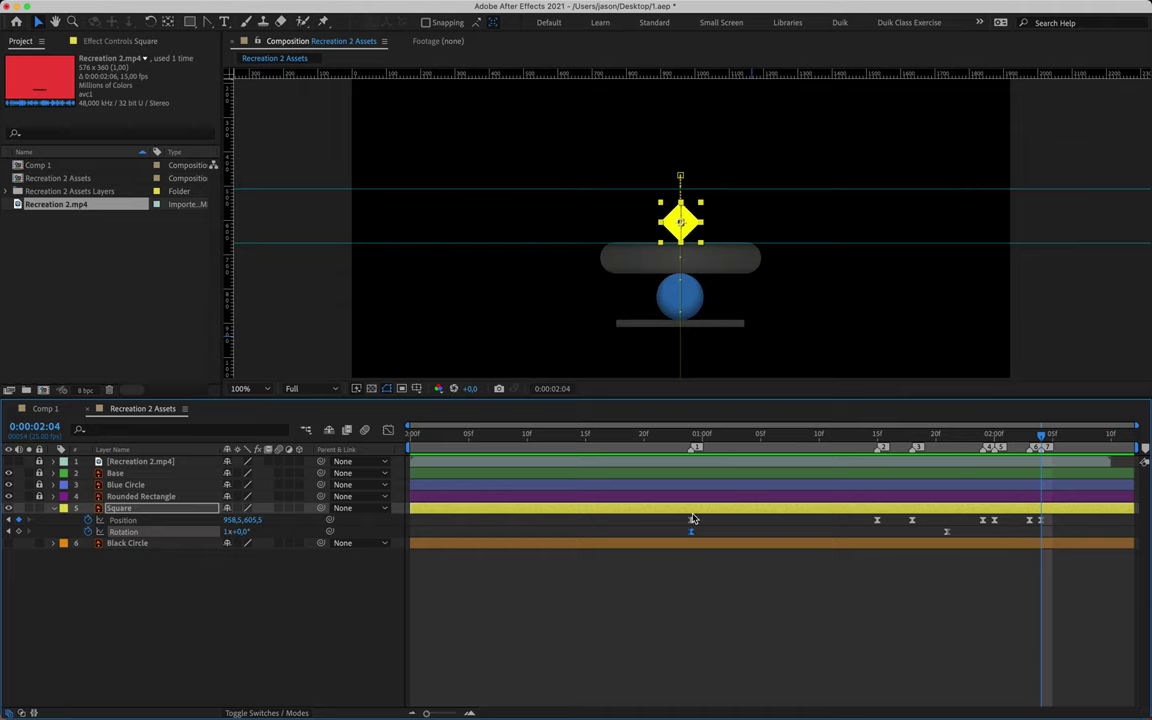
- Clear all guides from the composition view and delete all composition markers
{"action": "left_click", "coordinate": [376, 8]}
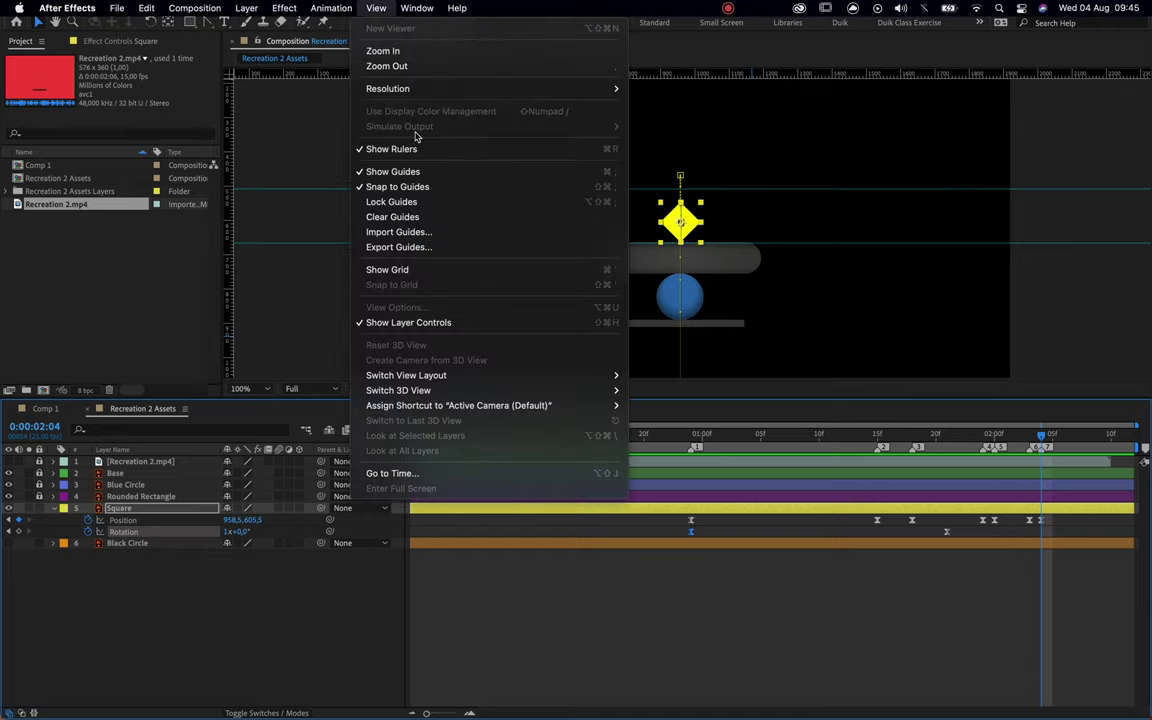
{"action": "left_click", "coordinate": [394, 216]}
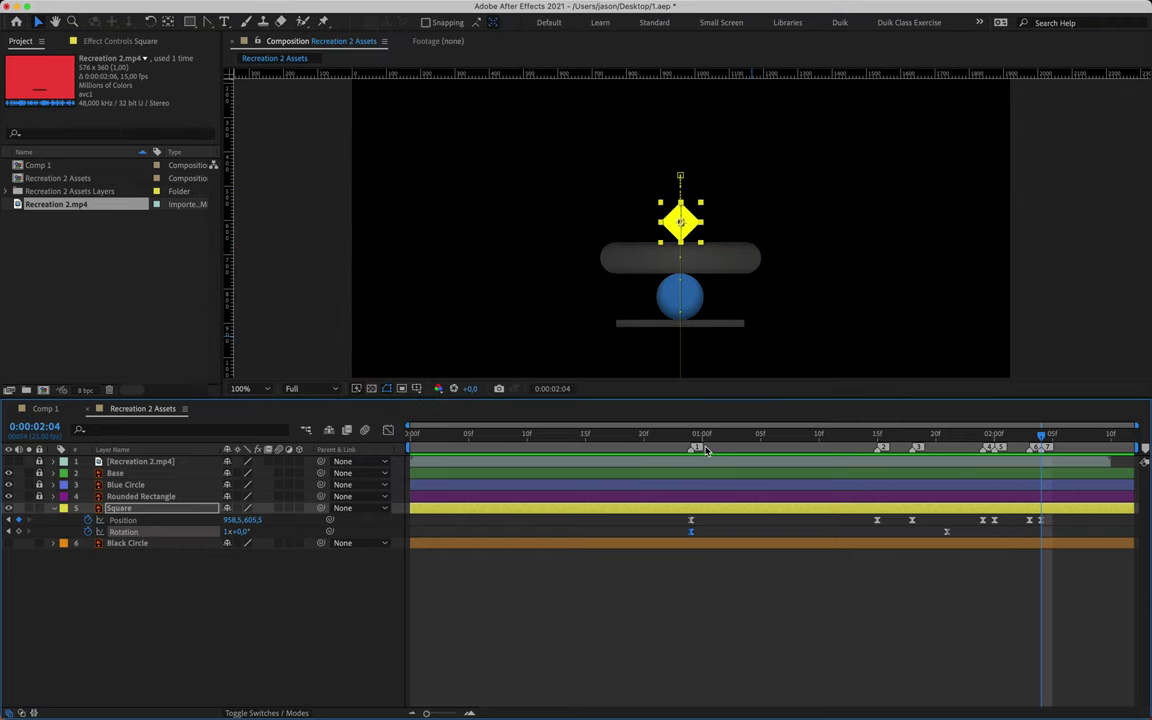
{"action": "right_click", "coordinate": [693, 448]}
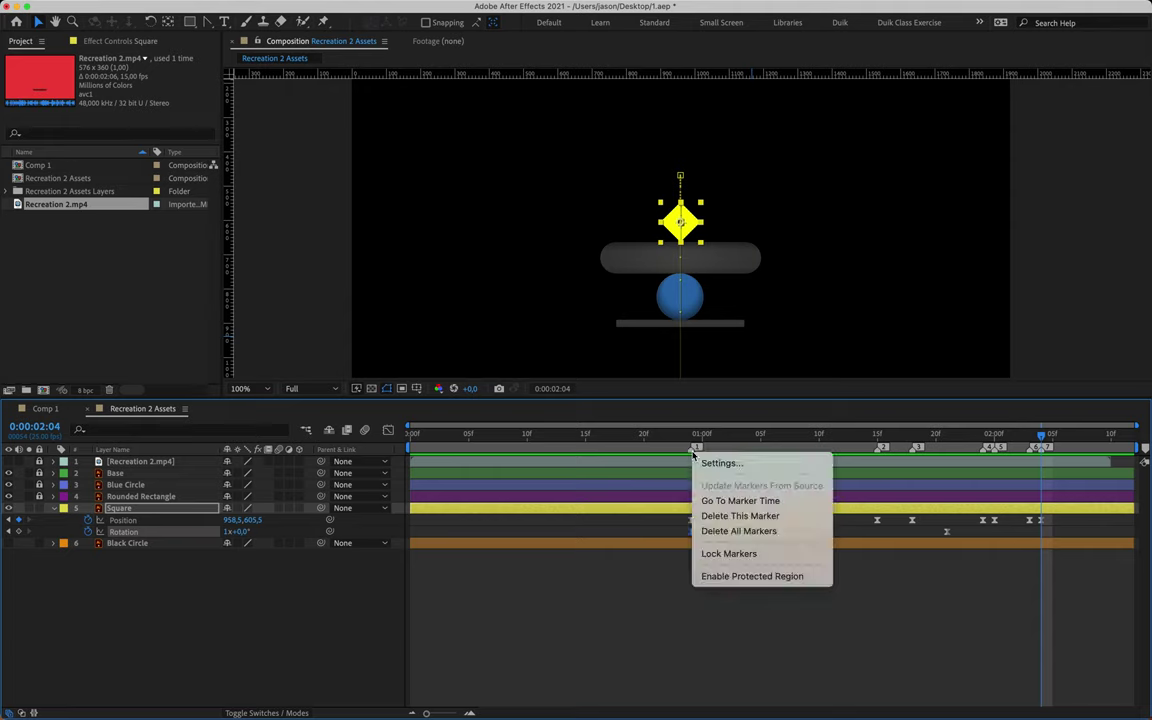
{"action": "left_click", "coordinate": [734, 531]}
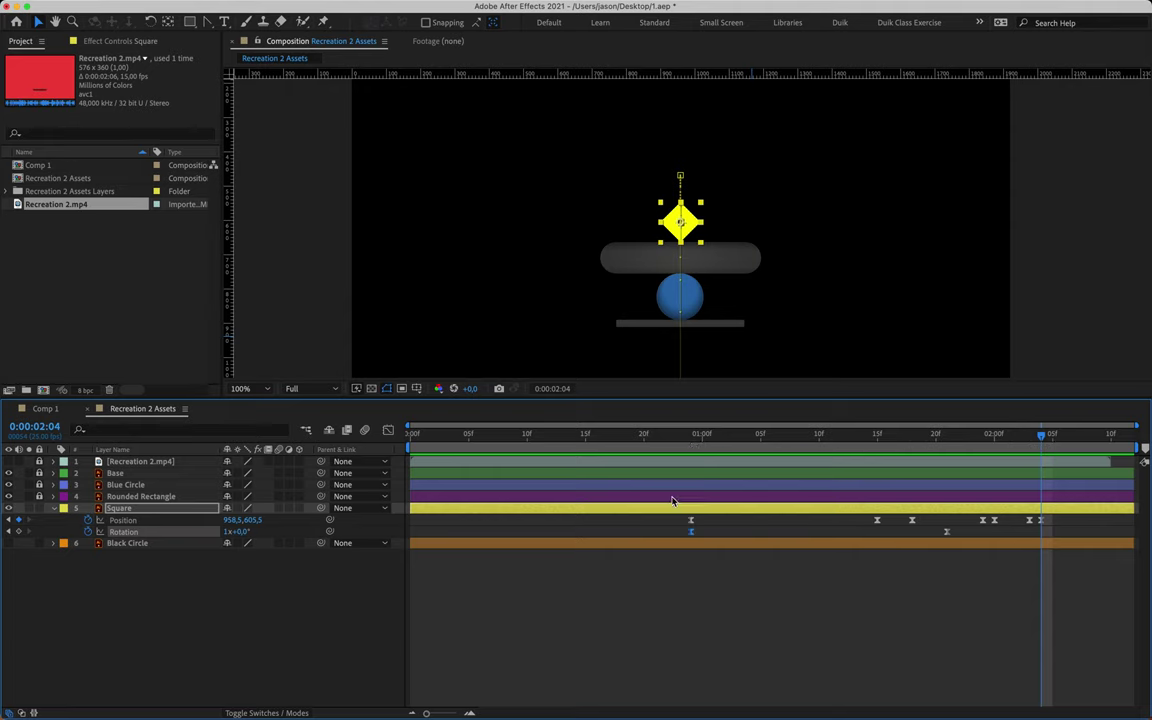
- Go to 0:00:00:24, collapse and lock the Square layer, and make the Black Circle layer visible and selected
{"action": "left_click", "coordinate": [693, 437]}
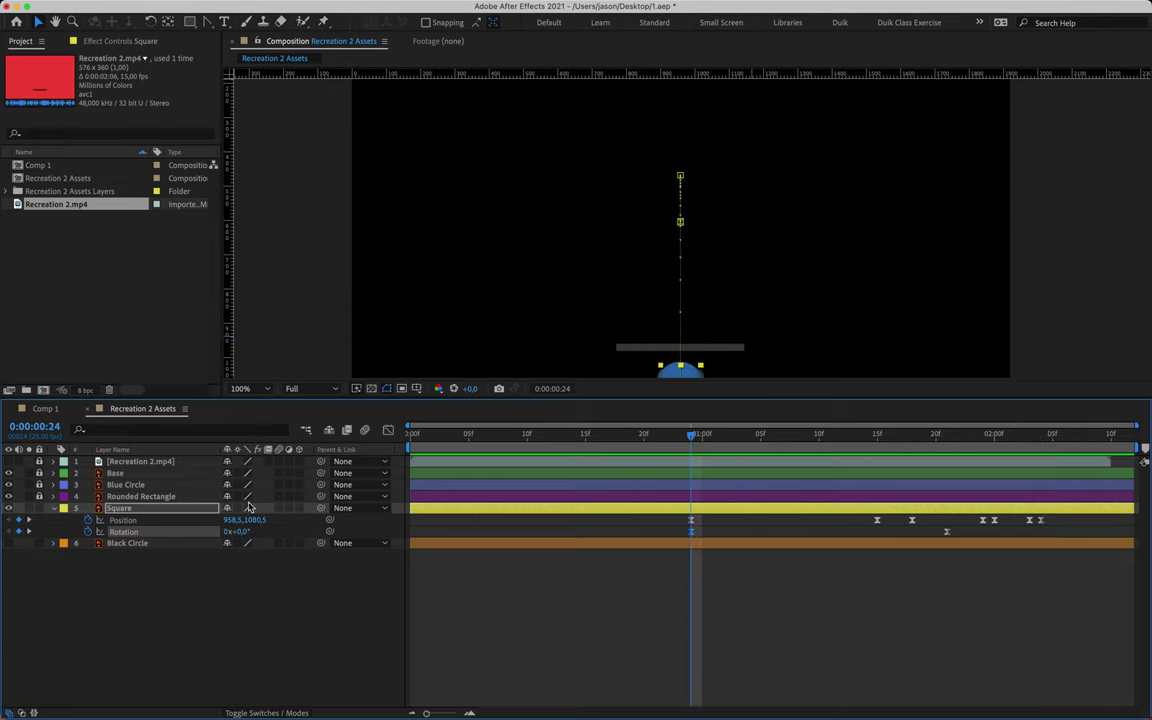
{"action": "left_click", "coordinate": [53, 508]}
{"action": "left_click", "coordinate": [39, 508]}
{"action": "left_click", "coordinate": [8, 520]}
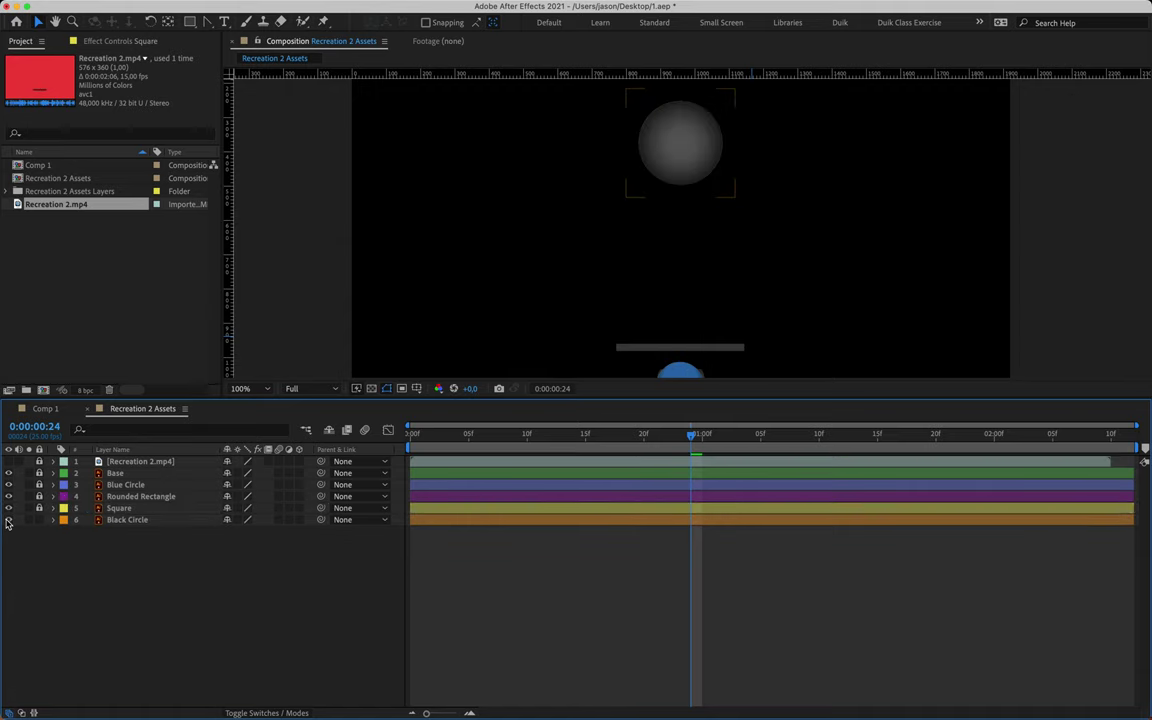
{"action": "left_click", "coordinate": [150, 520]}
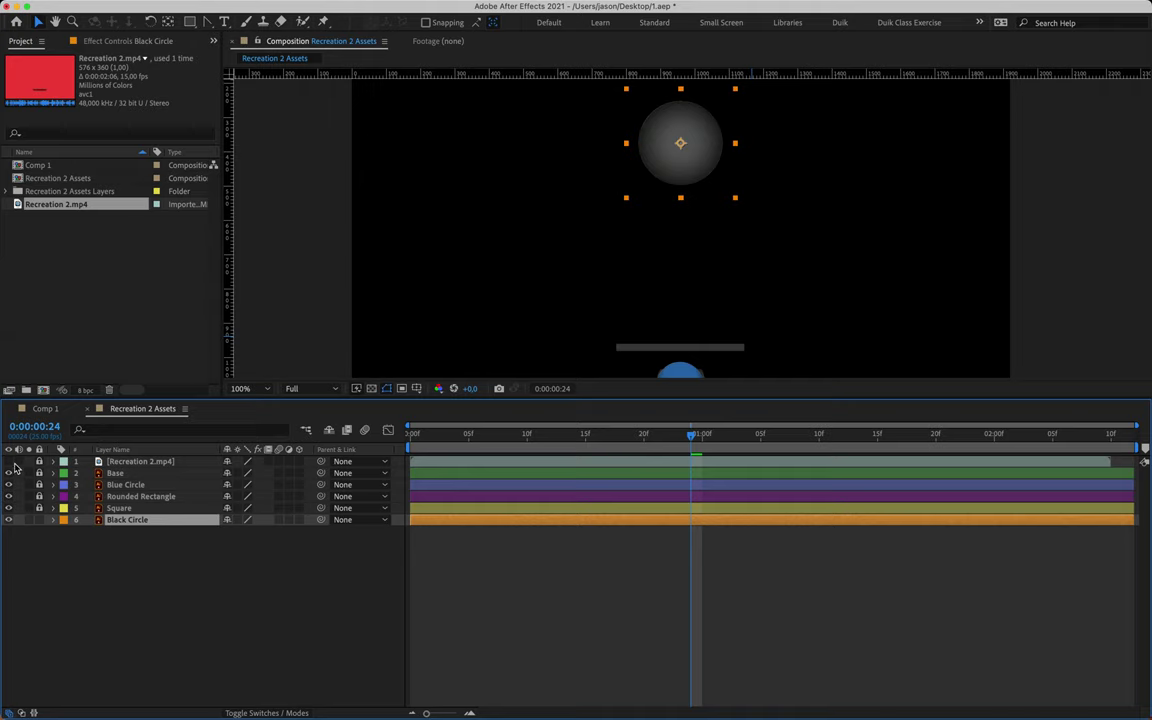
- Show the reference video and add a composition marker at 0:00:00:01, just before the black circle appears
{"action": "left_click", "coordinate": [8, 461]}
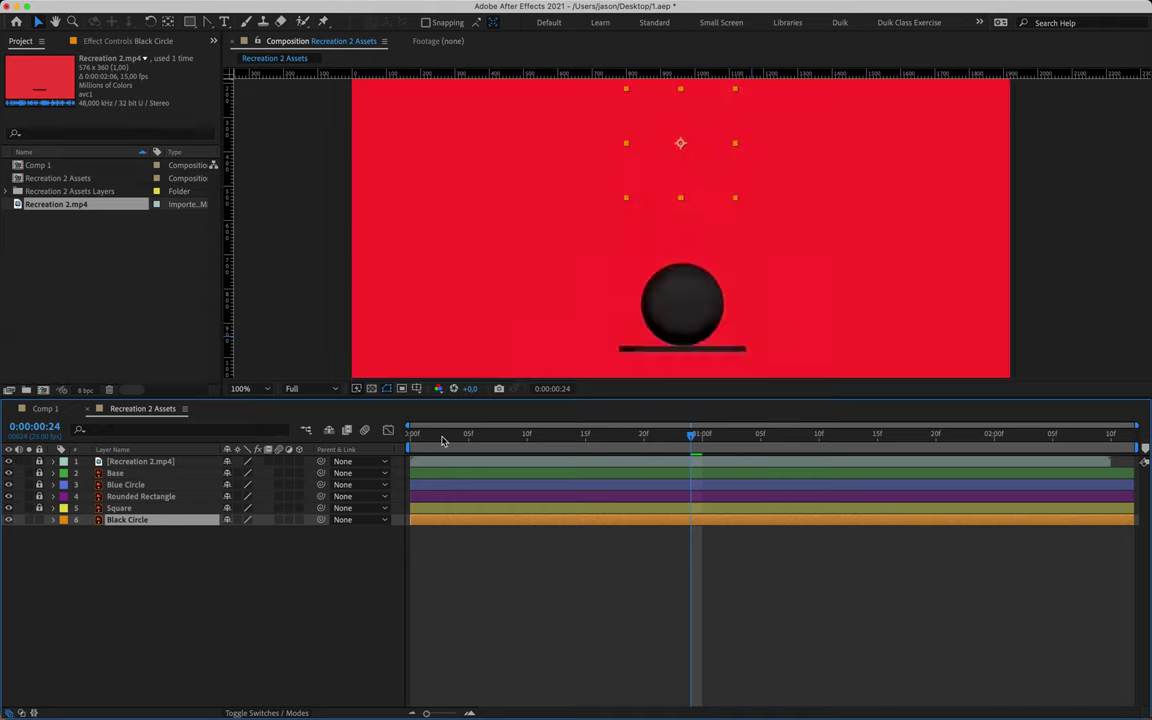
{"action": "left_click", "coordinate": [618, 530]}
{"action": "left_click_drag", "start_coordinate": [488, 432], "coordinate": [433, 434]}
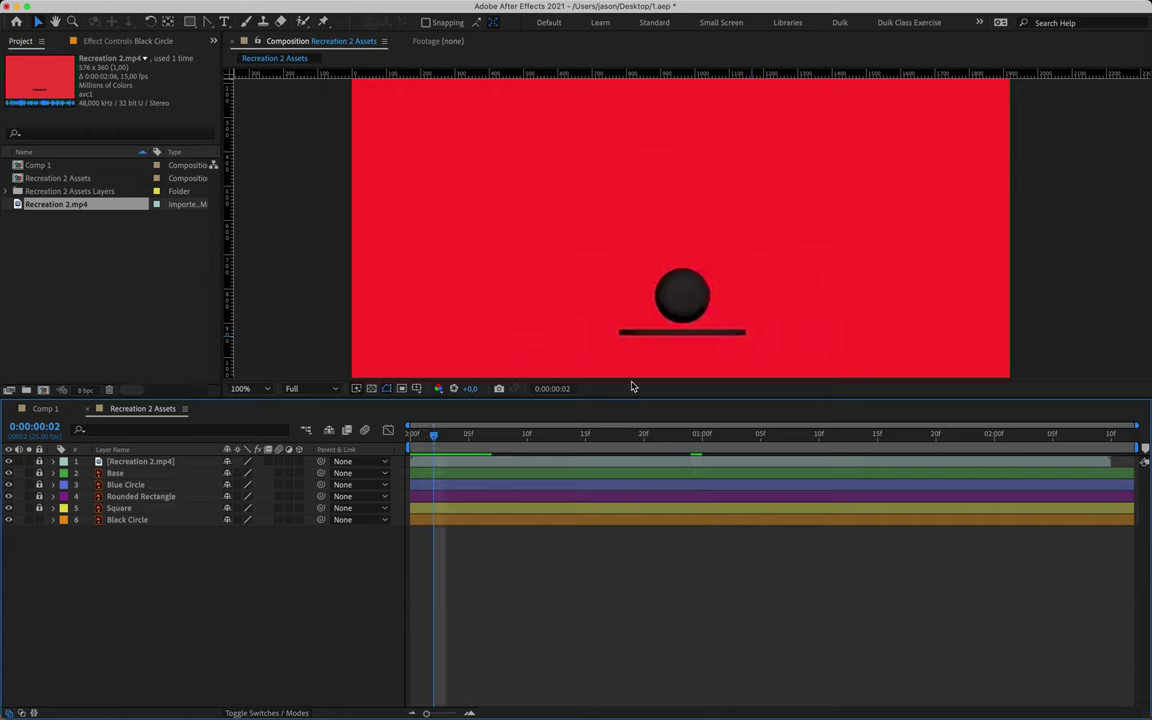
{"action": "key", "text": "Page_Up"}
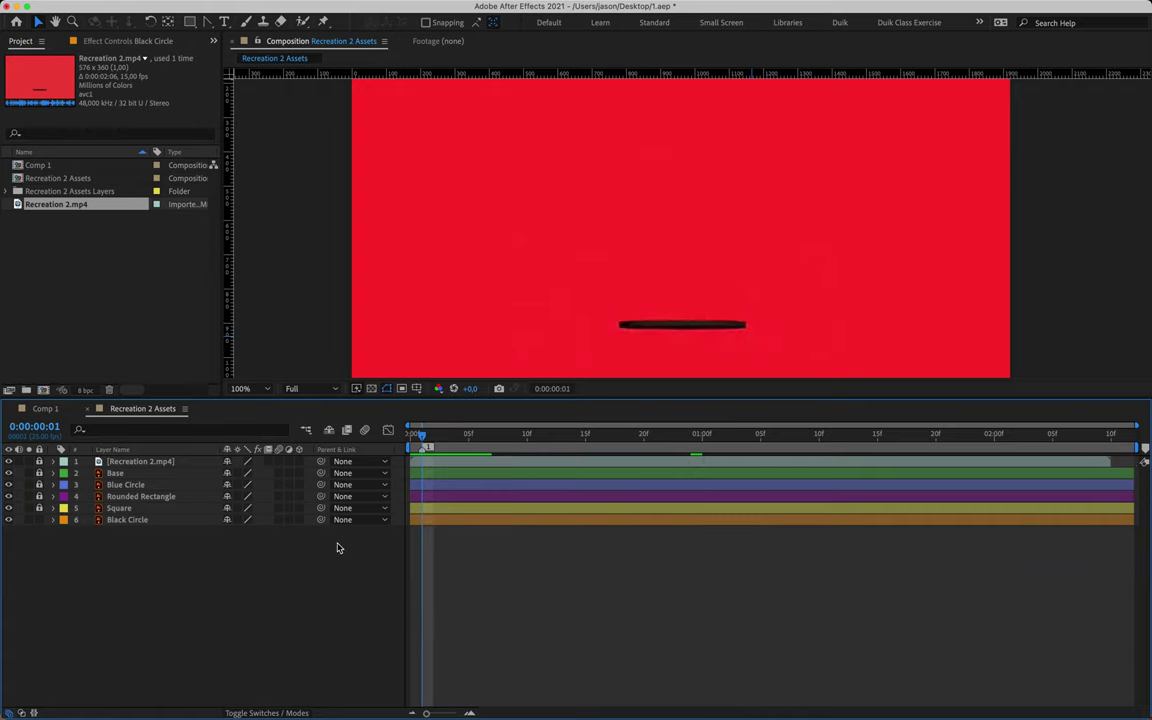
{"action": "key", "text": "Page_Down"}
{"action": "key", "text": "Page_Down"}
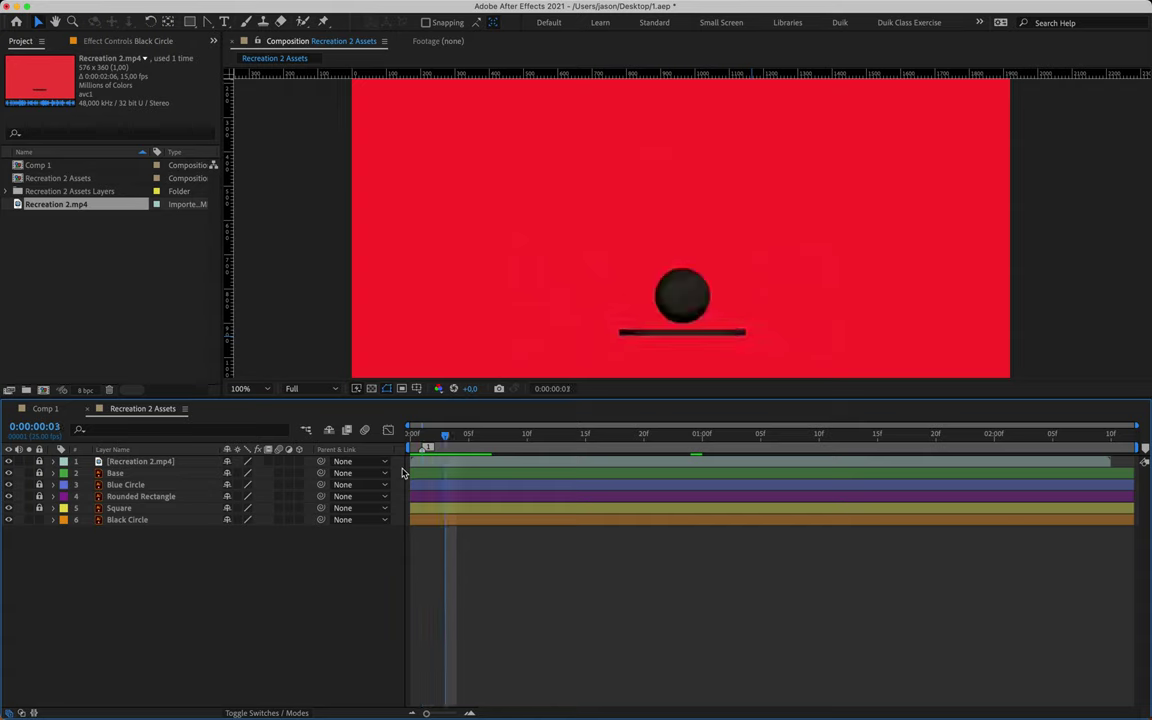
{"action": "key", "text": "Page_Up"}
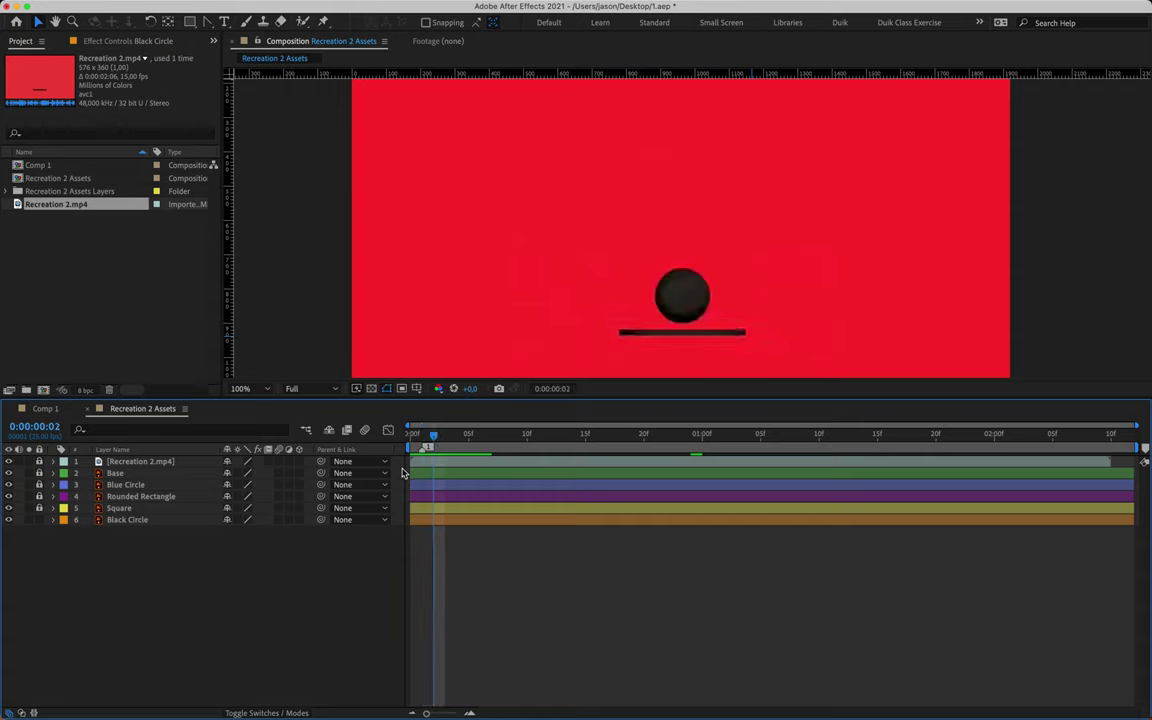
- Advance to the black circle's peak at 0:00:00:15, mark that frame, and place a horizontal guide at the circle's lower edge
{"action": "key", "text": "space"}
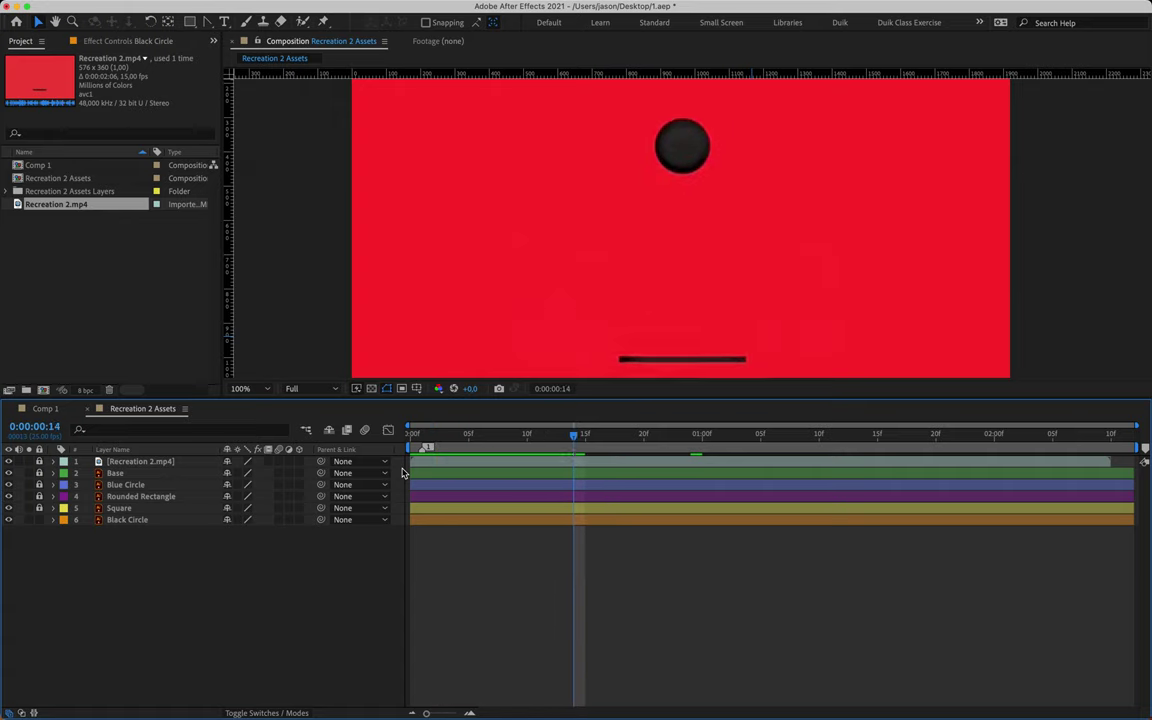
{"action": "key", "text": "Page_Up"}
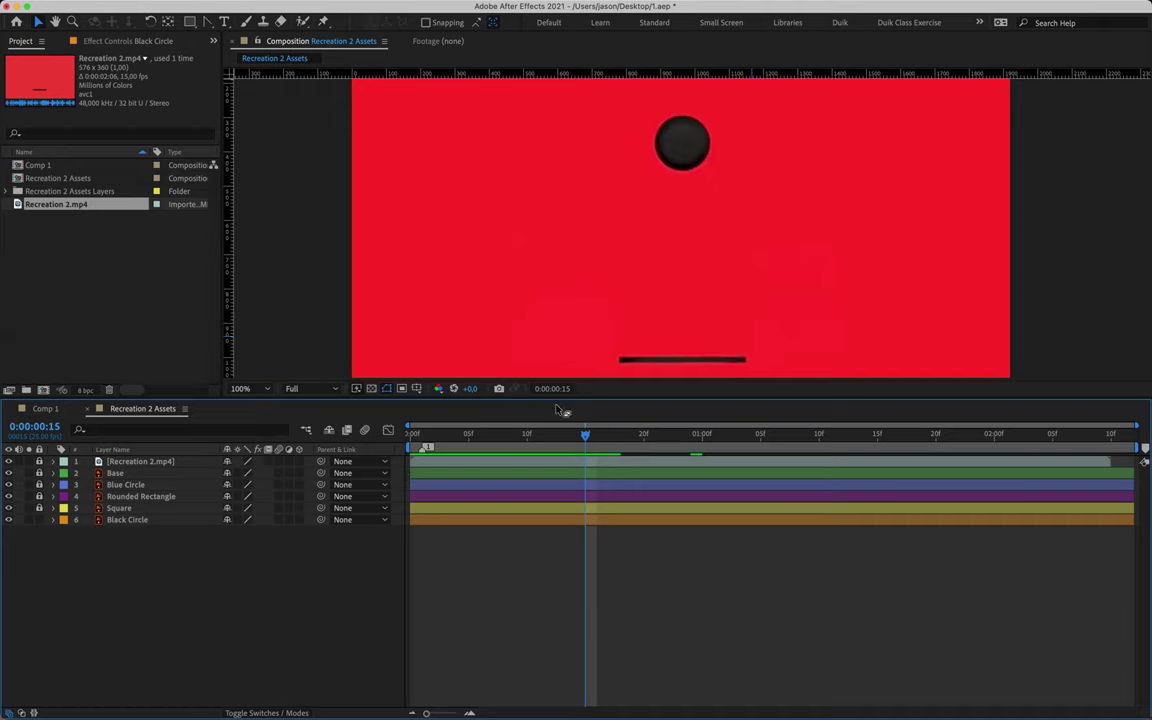
{"action": "key", "text": "shift+2"}
{"action": "key", "text": "period"}
{"action": "left_click_drag", "start_coordinate": [673, 157], "coordinate": [658, 314]}
{"action": "left_click_drag", "start_coordinate": [679, 74], "coordinate": [659, 271]}
{"action": "key", "text": "comma"}
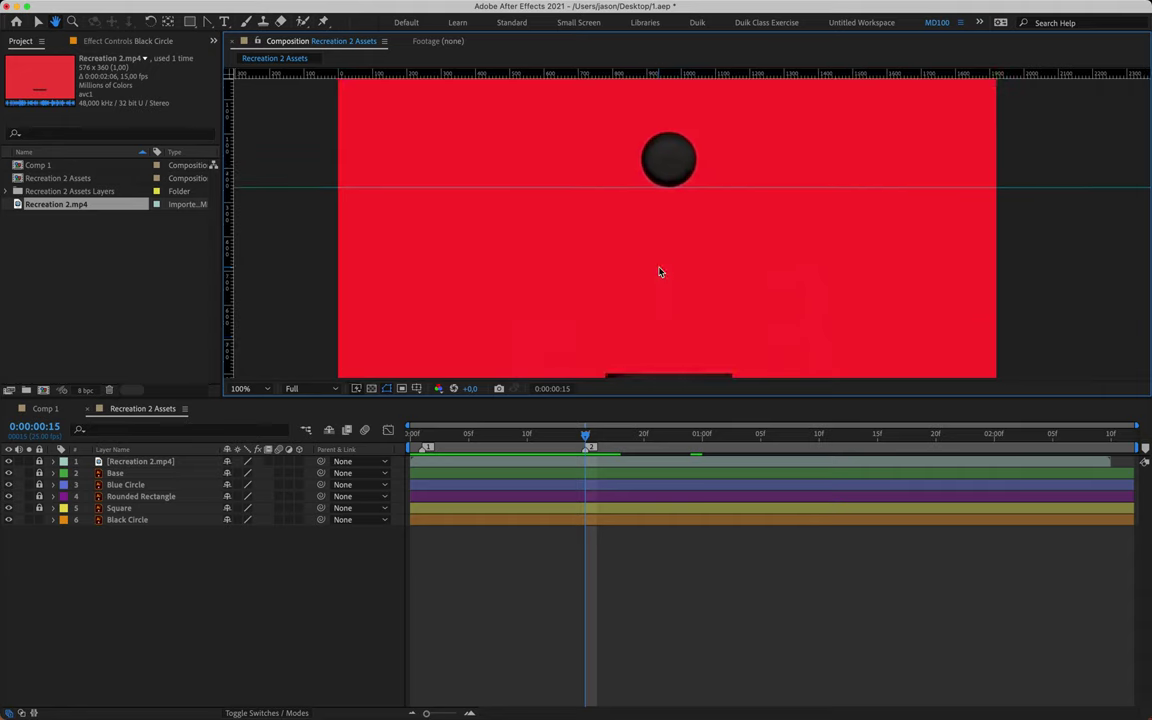
- Step through the reference to where the black circle becomes larger and add a composition marker at 0:00:00:24
{"action": "key", "text": "space"}
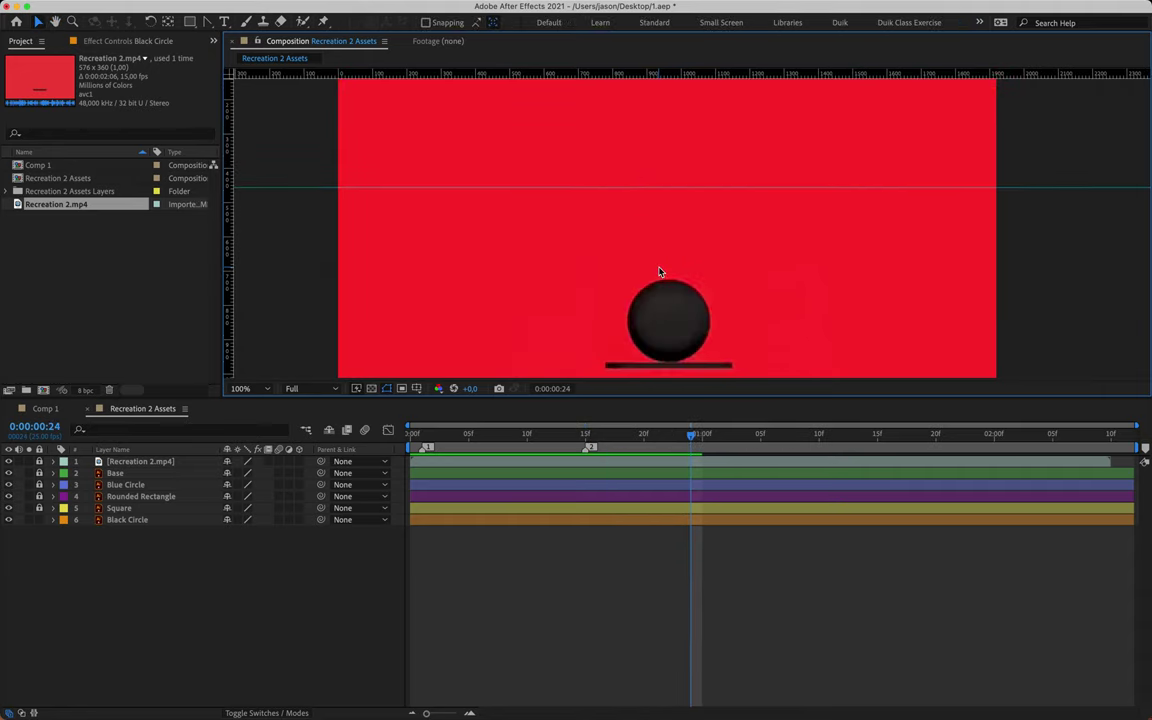
{"action": "key", "text": "Page_Up"}
{"action": "key", "text": "Page_Down"}
{"action": "left_click", "coordinate": [1143, 446]}
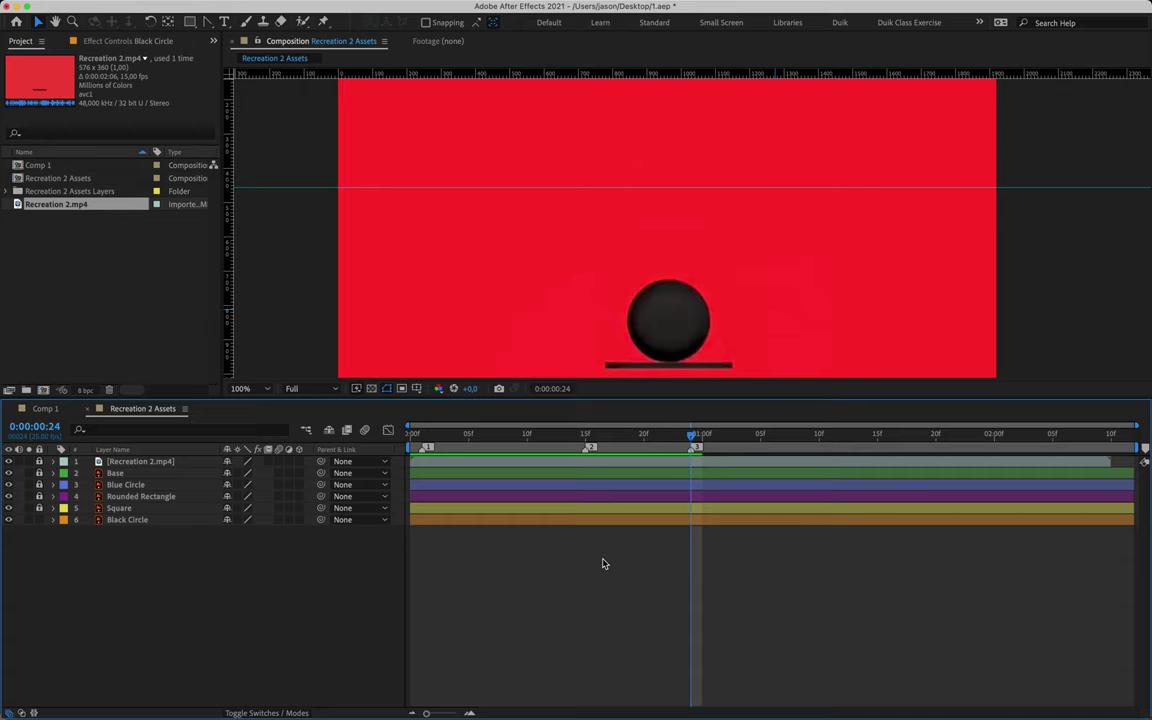
- Hide the reference video and start Scale keyframes on the Black Circle layer at 0:00:00:24
{"action": "key", "text": "space"}
{"action": "key", "text": "space"}
{"action": "left_click", "coordinate": [8, 461]}
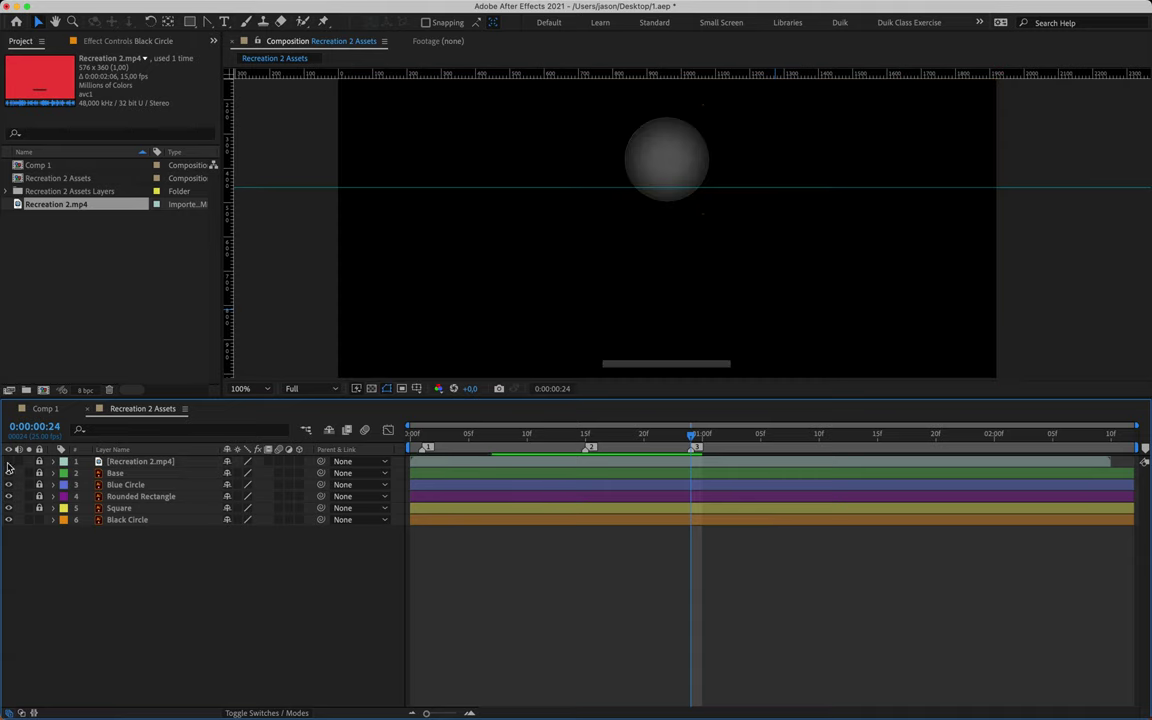
{"action": "left_click", "coordinate": [134, 521]}
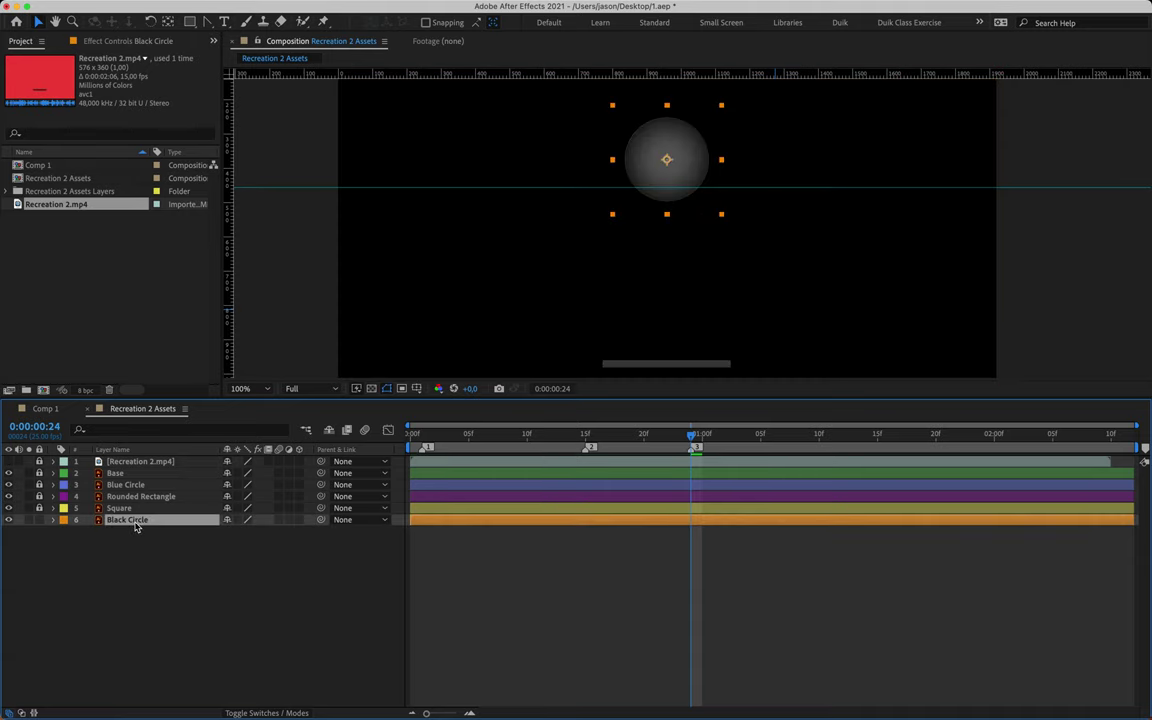
{"action": "key", "text": "s"}
{"action": "left_click", "coordinate": [87, 531]}
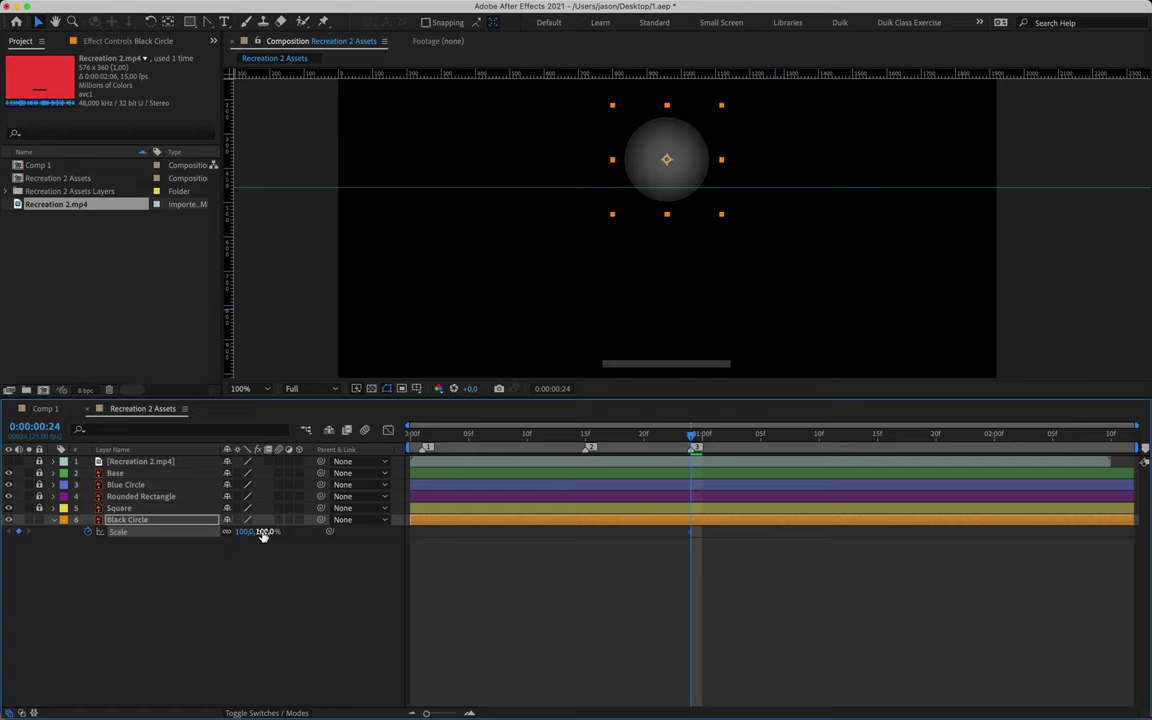
- Set the Black Circle's Scale to 60% at 0:00:00:23, one frame before its full-size keyframe
{"action": "key", "text": "Page_Up"}
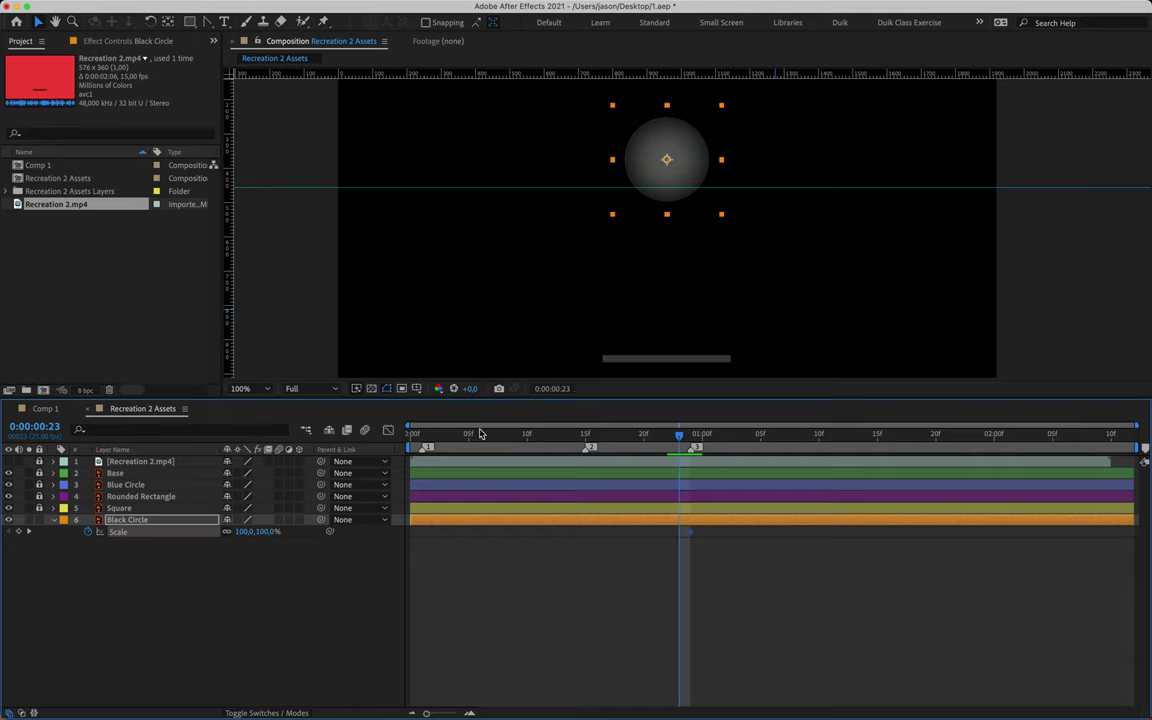
{"action": "left_click", "coordinate": [243, 533]}
{"action": "type", "text": "60"}
{"action": "key", "text": "Return"}
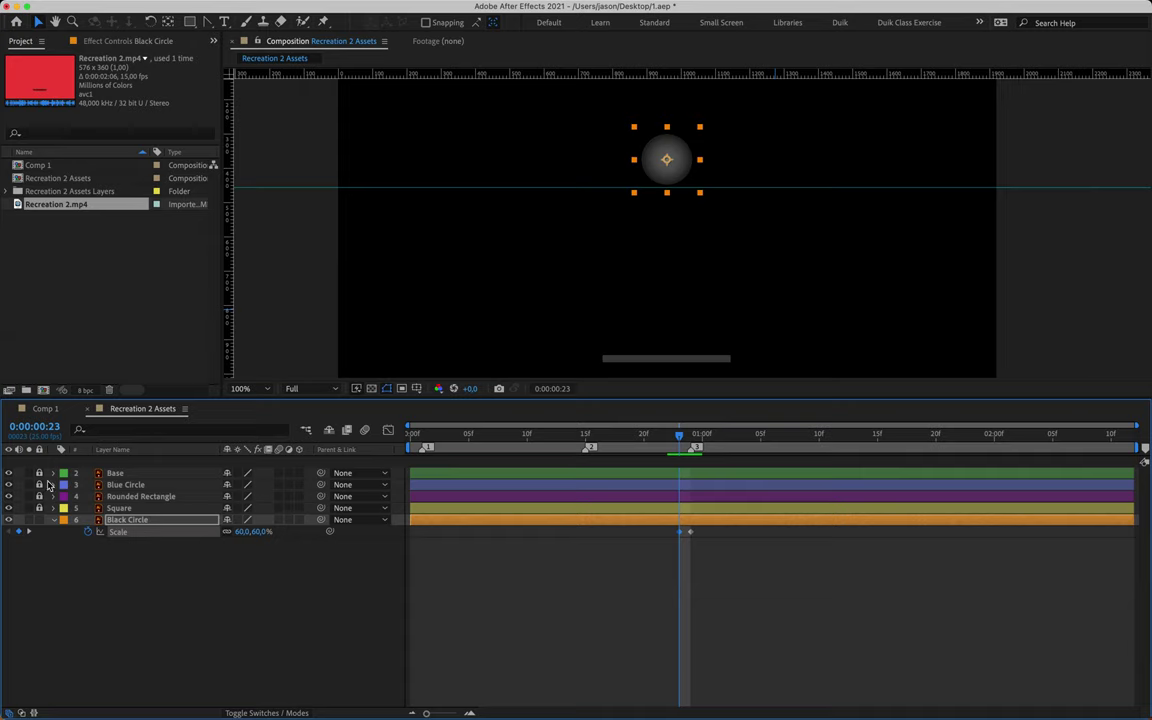
- Compare the scaled Black Circle with the reference video's circle at 0:00:00:23 and check the size change at 0:00:00:24
{"action": "left_click", "coordinate": [10, 463]}
{"action": "left_click", "coordinate": [10, 463]}
{"action": "left_click", "coordinate": [10, 463]}
{"action": "left_click", "coordinate": [10, 463]}
{"action": "left_click", "coordinate": [10, 463]}
{"action": "left_click", "coordinate": [10, 463]}
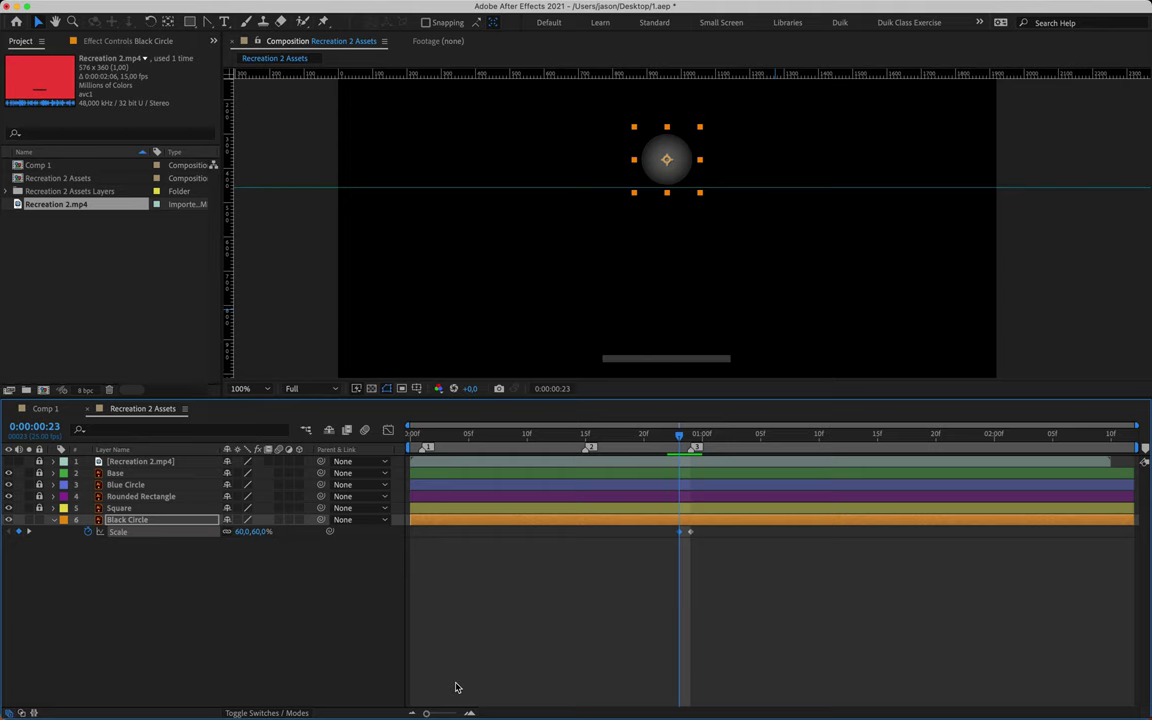
{"action": "key", "text": "space"}
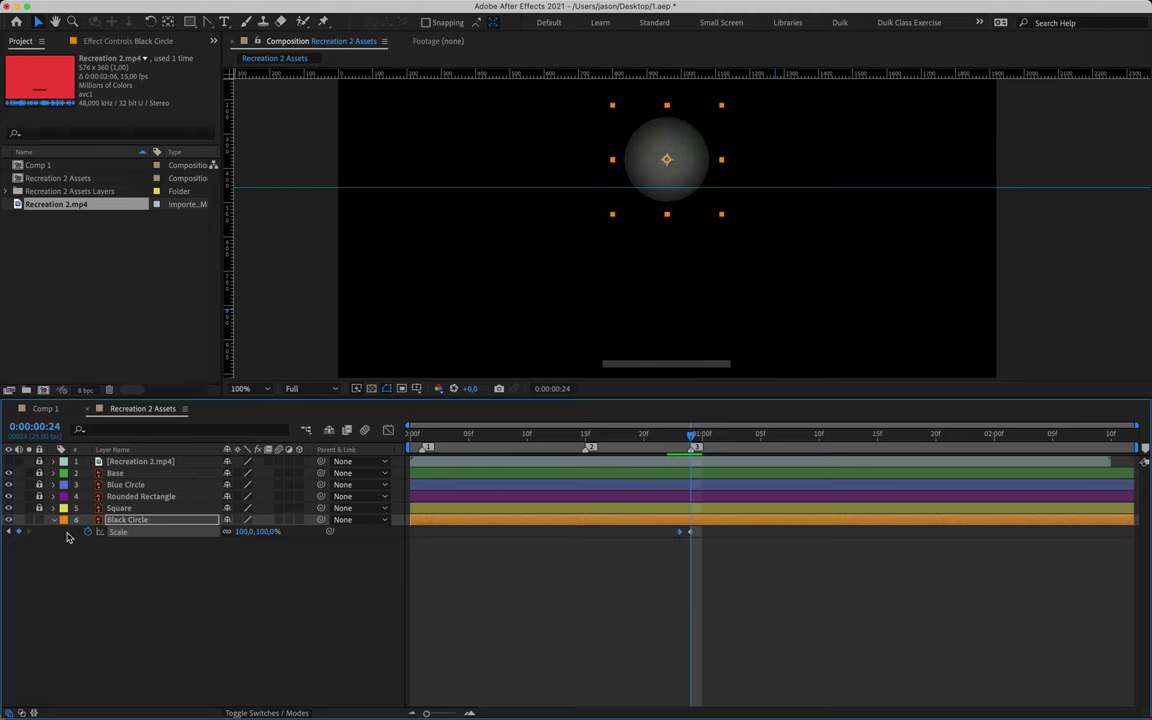
- Show the reference video, advance to 0:00:01:12, and place a horizontal guide under the large black circle at its highest point
{"action": "left_click", "coordinate": [8, 461]}
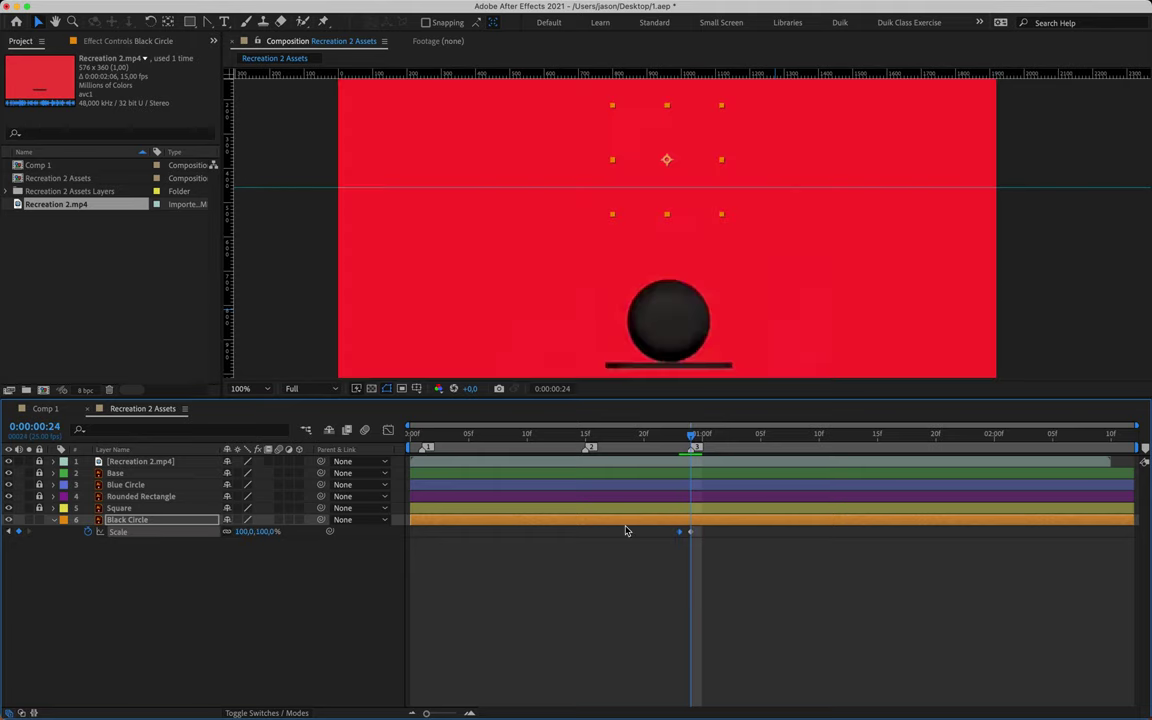
{"action": "key", "text": "space"}
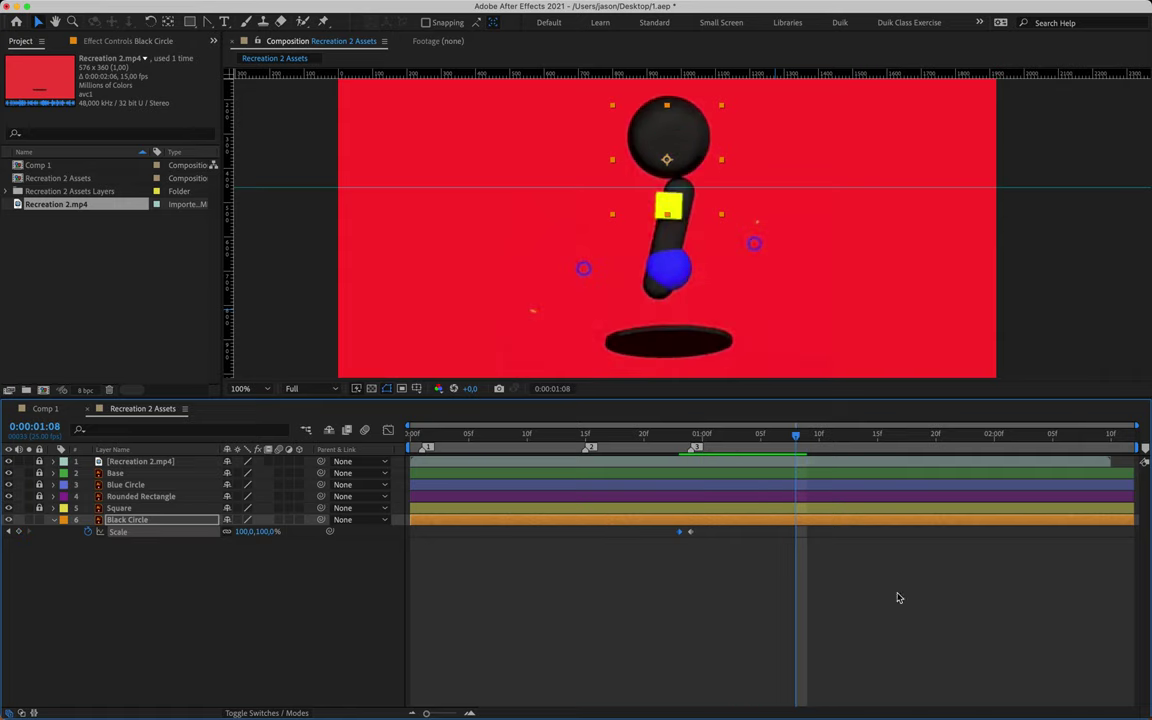
{"action": "left_click", "coordinate": [811, 573]}
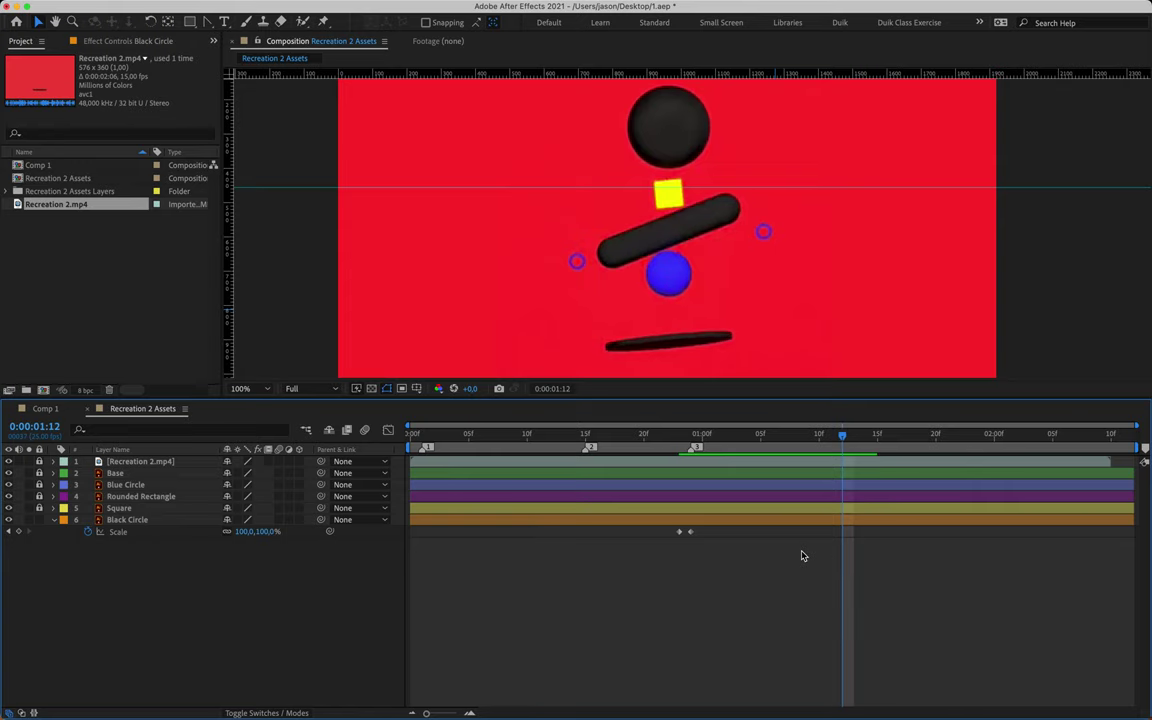
{"action": "left_click_drag", "start_coordinate": [735, 74], "coordinate": [735, 169]}
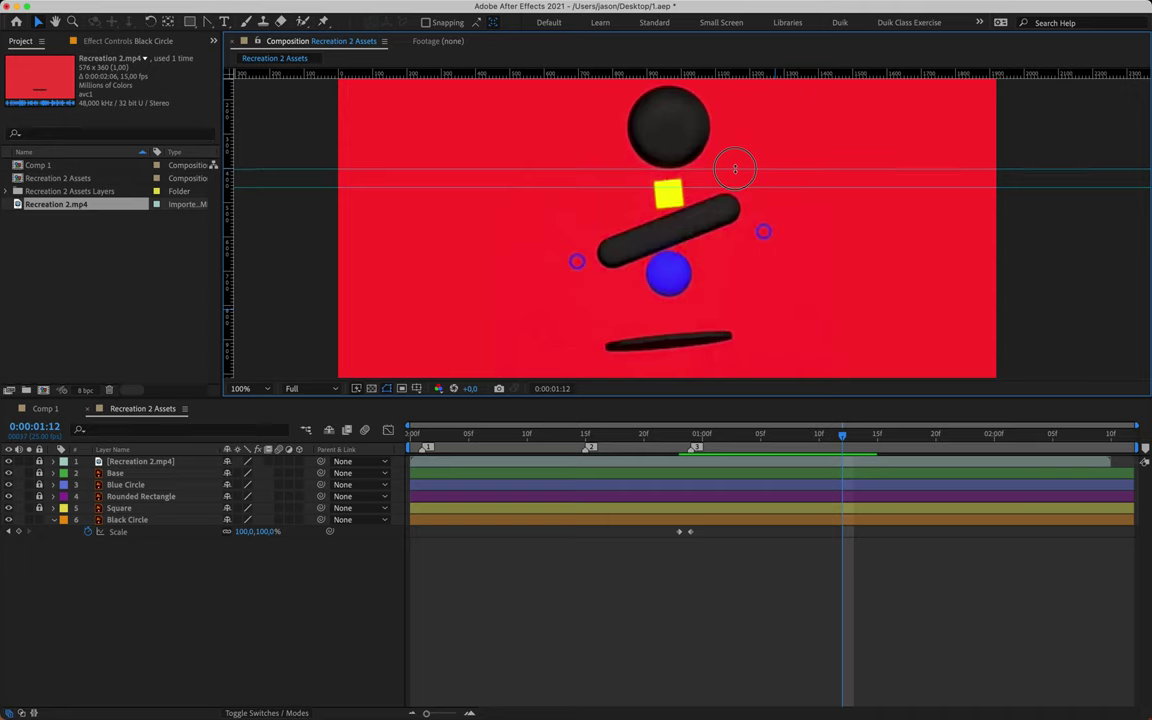
- Add composition markers at 0:00:01:12 and 0:00:01:14 to bracket the large black circle's hold at its highest point
{"action": "key", "text": "KP_Multiply"}
{"action": "left_click", "coordinate": [868, 524]}
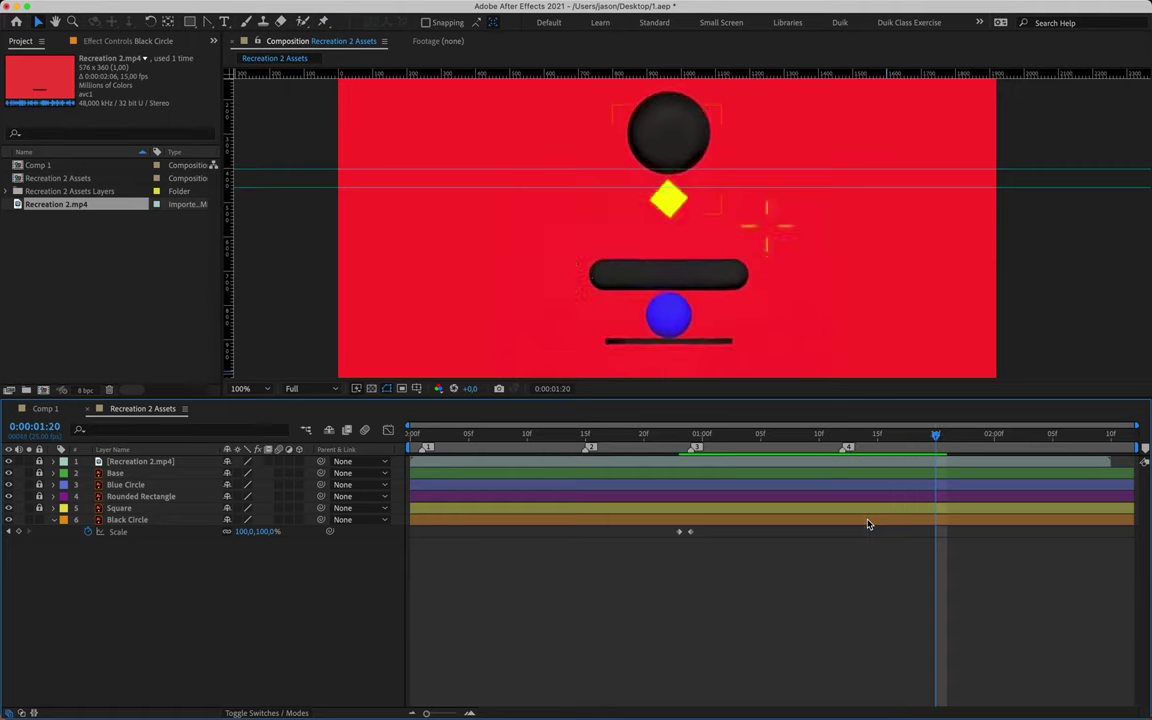
{"action": "key", "text": "Page_Up"}
{"action": "key", "text": "Page_Up"}
{"action": "key", "text": "Page_Up"}
{"action": "key", "text": "Page_Up"}
{"action": "key", "text": "Page_Up"}
{"action": "key", "text": "Page_Up"}
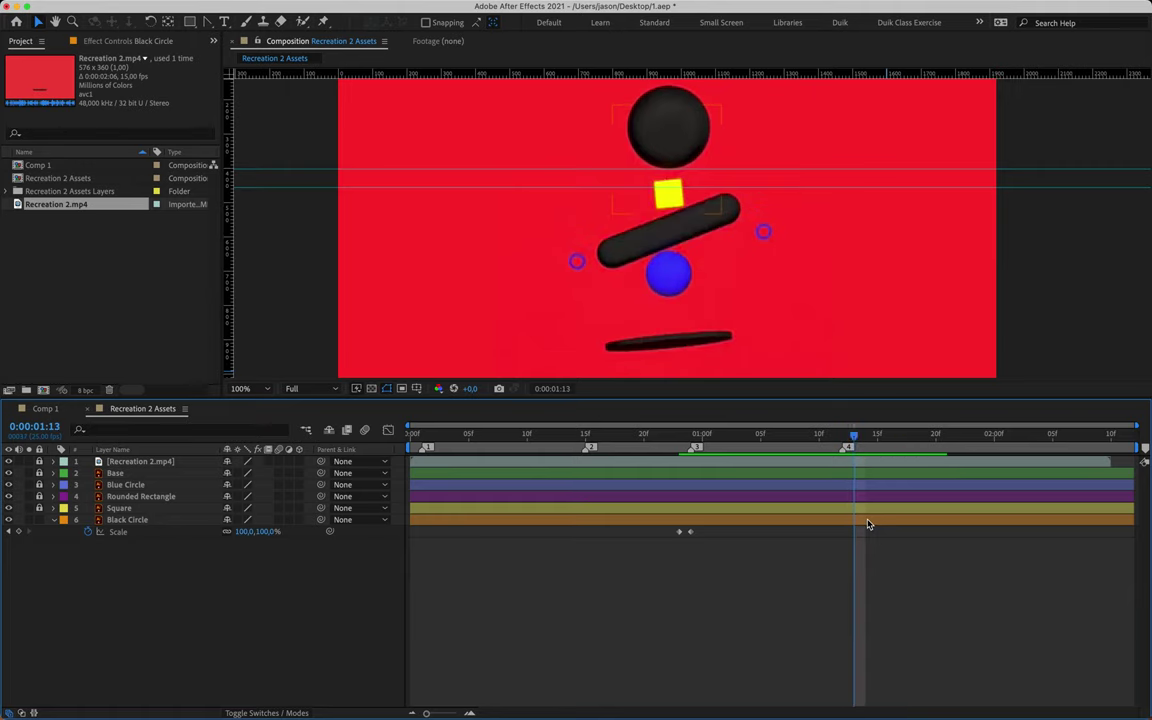
{"action": "key", "text": "Page_Down"}
{"action": "key", "text": "Page_Down"}
{"action": "key", "text": "Page_Up"}
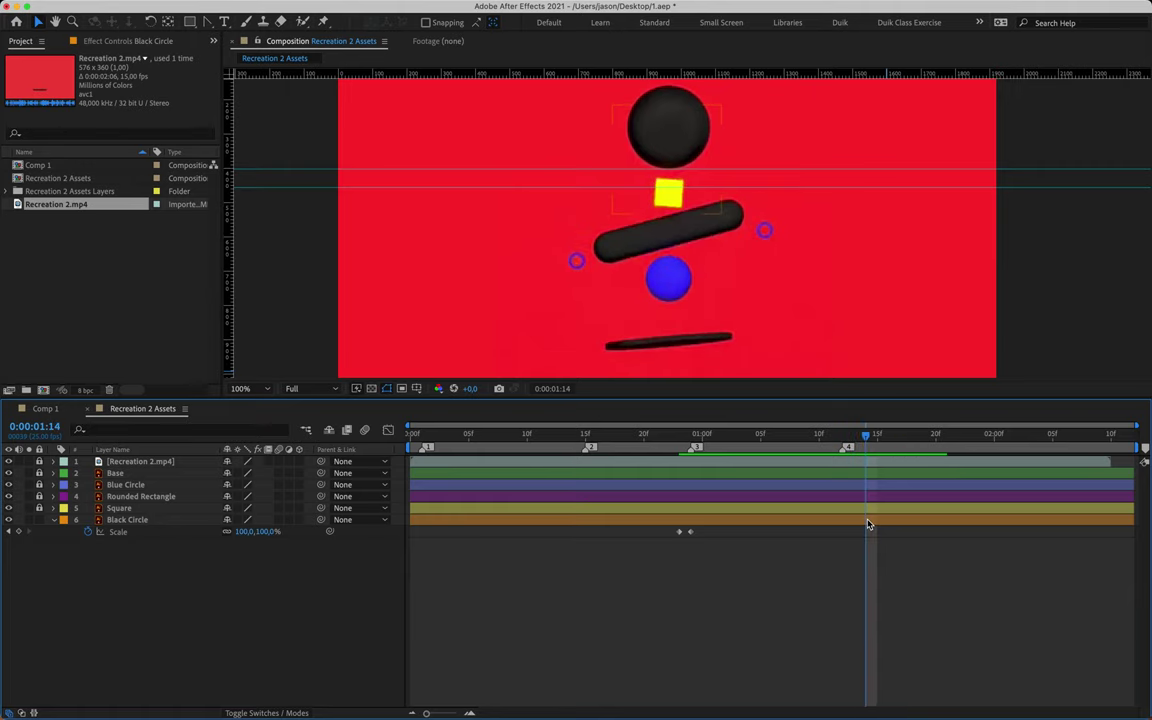
{"action": "key", "text": "KP_Multiply"}
- Advance through the reference video and place a composition marker at 0:00:02:04, where the large black circle reaches the square
{"action": "key", "text": "Page_Down"}
{"action": "key", "text": "Page_Down"}
{"action": "key", "text": "Page_Down"}
{"action": "key", "text": "Page_Down"}
{"action": "key", "text": "Page_Down"}
{"action": "key", "text": "Page_Down"}
{"action": "key", "text": "Page_Down"}
{"action": "key", "text": "Page_Down"}
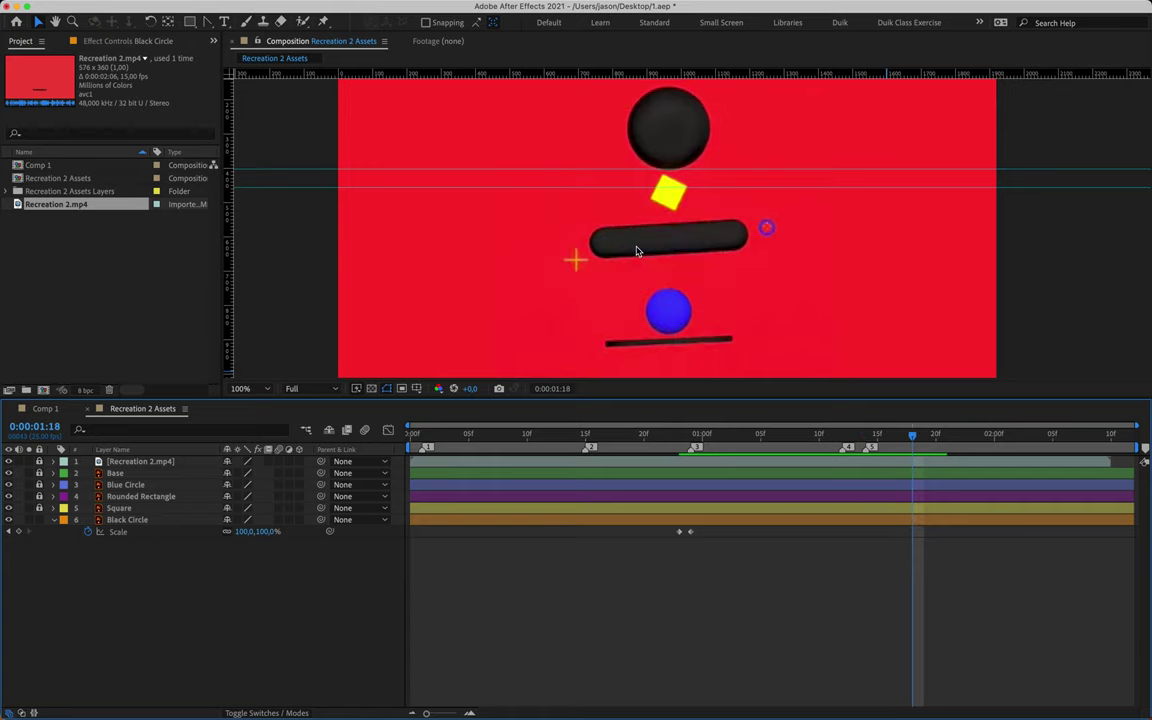
{"action": "key", "text": "Page_Down"}
{"action": "key", "text": "Page_Down"}
{"action": "key", "text": "Page_Down"}
{"action": "key", "text": "Page_Down"}
{"action": "key", "text": "Page_Down"}
{"action": "key", "text": "Page_Down"}
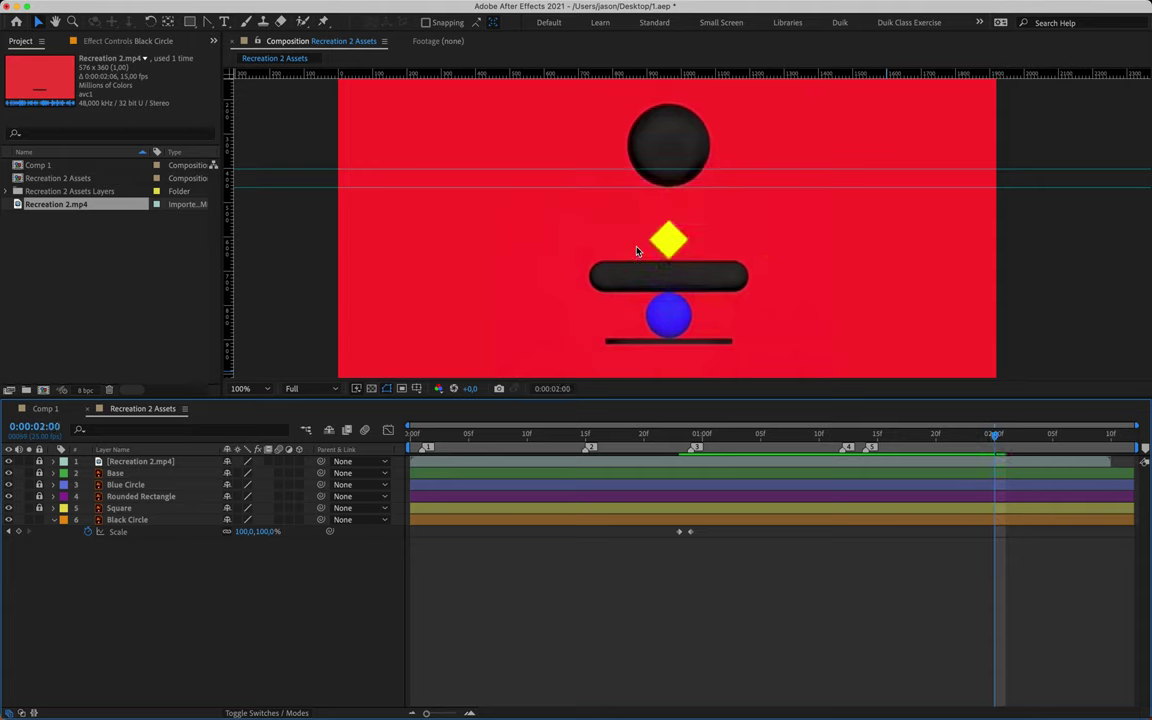
{"action": "key", "text": "Page_Down"}
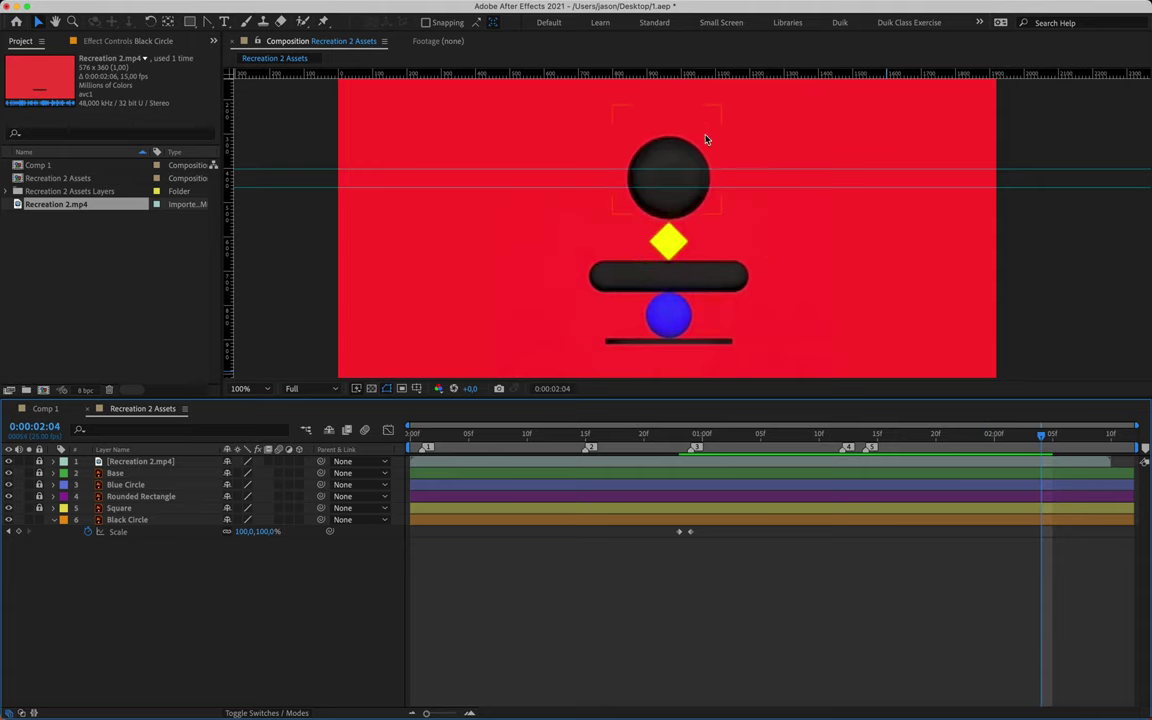
{"action": "key", "text": "period"}
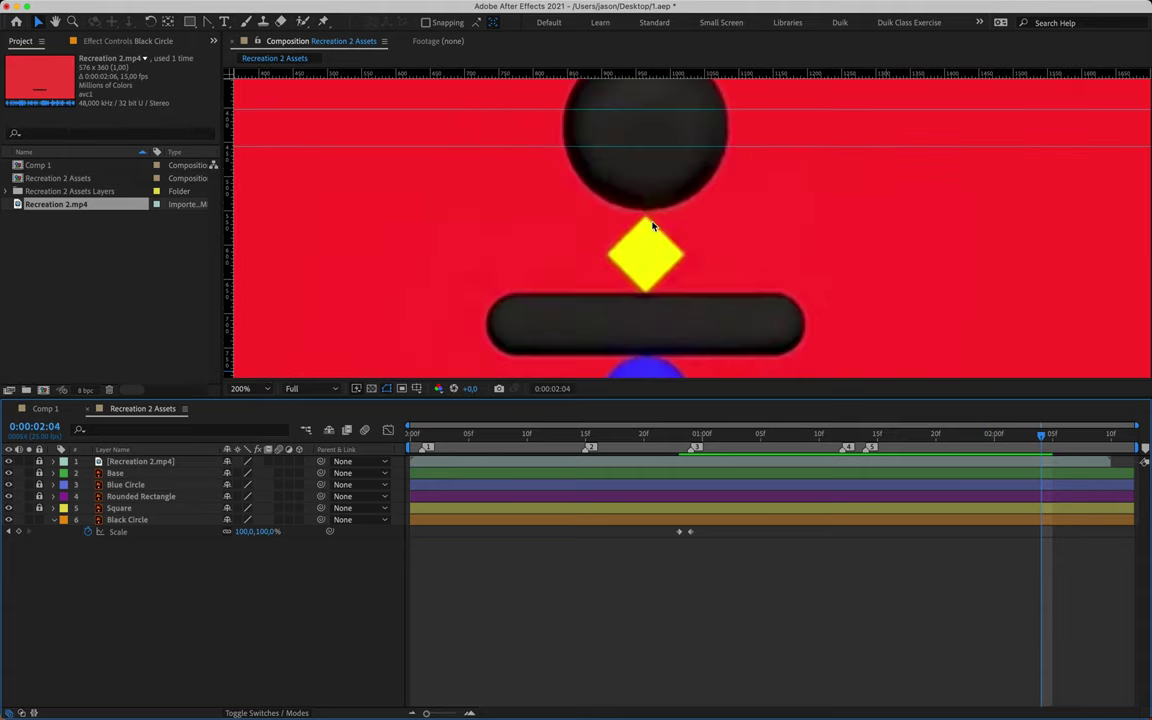
{"action": "left_click_drag", "start_coordinate": [1146, 449], "coordinate": [1045, 448]}
- Mark the black circle's small rebound at 0:00:02:05 and 0:00:02:09, with a horizontal guide under its bottom edge at 0:00:02:05
{"action": "key", "text": "Page_Down"}
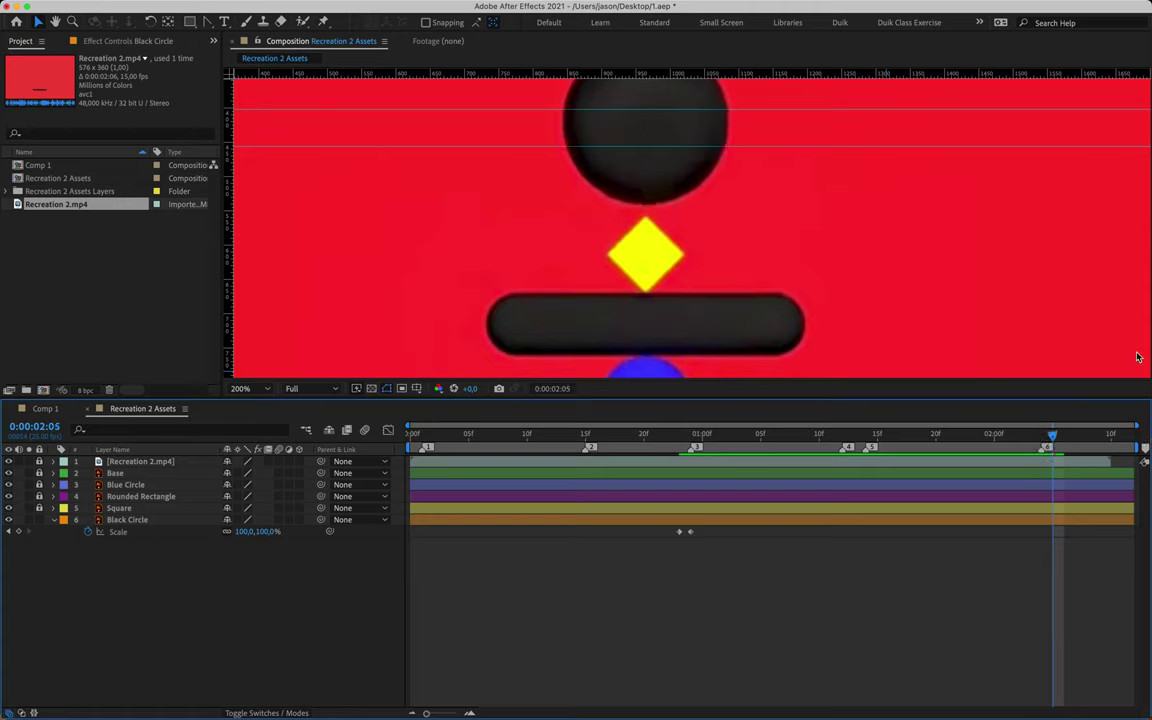
{"action": "left_click_drag", "start_coordinate": [652, 72], "coordinate": [722, 207]}
{"action": "key", "text": "space"}
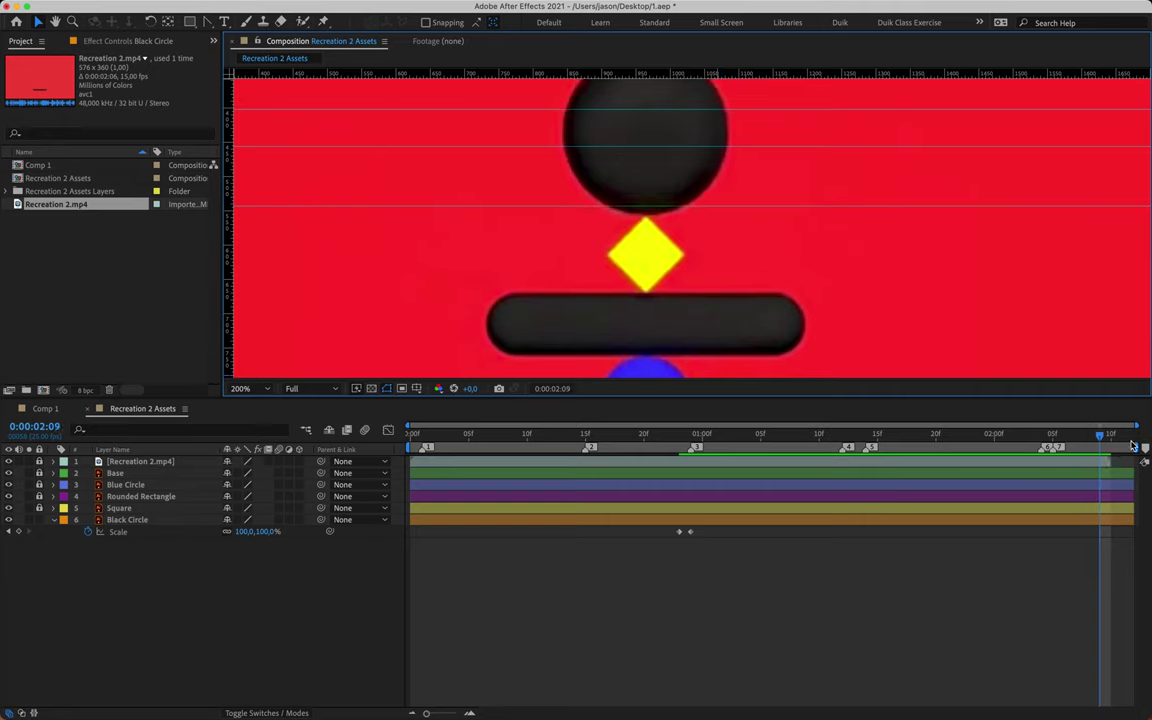
{"action": "mouse_move", "coordinate": [1102, 440]}
{"action": "left_mouse_down"}
{"action": "mouse_move", "coordinate": [1052, 437]}
{"action": "mouse_move", "coordinate": [1097, 441]}
{"action": "left_mouse_up"}
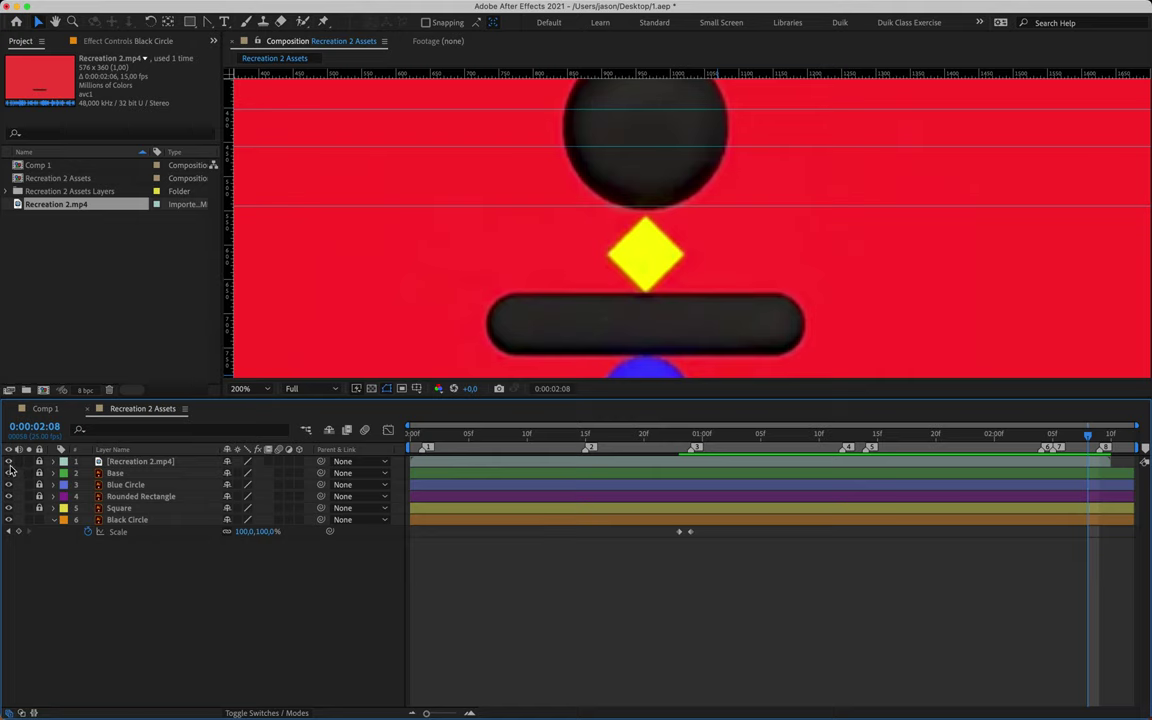
- Hide the reference video and keyframe the Black Circle's Position at 959,1083 at 0:00:00:01, behind the blue circle
{"action": "left_click", "coordinate": [9, 462]}
{"action": "key", "text": "slash"}
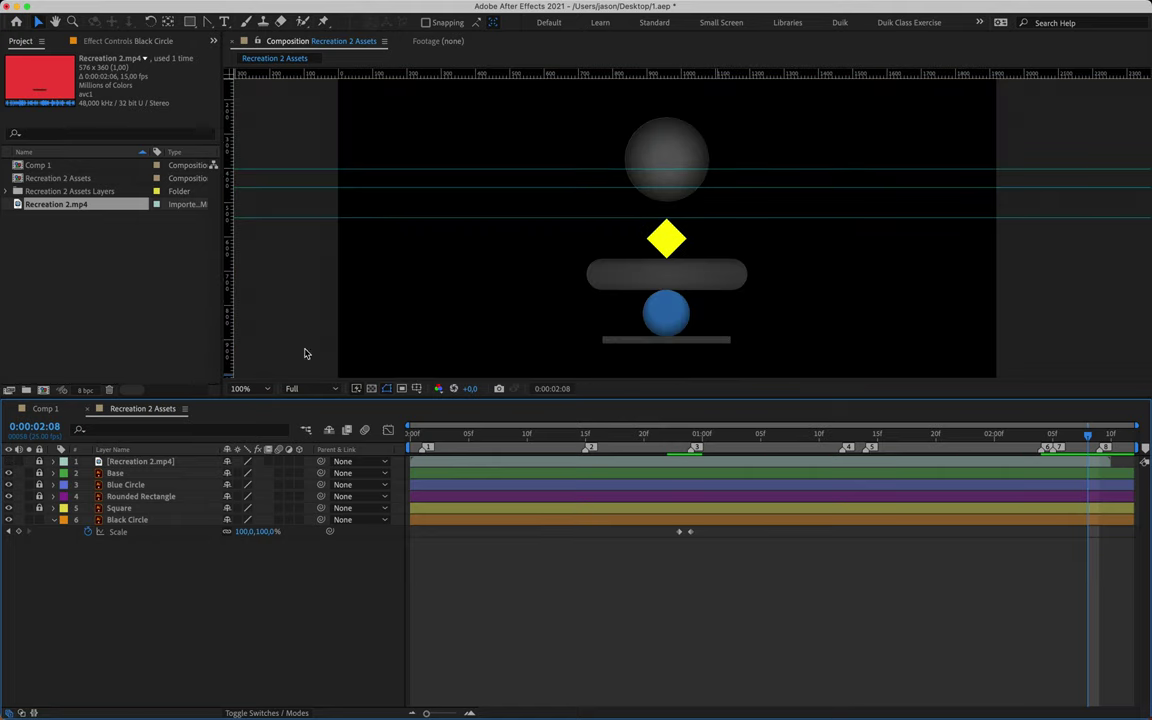
{"action": "left_click", "coordinate": [135, 520]}
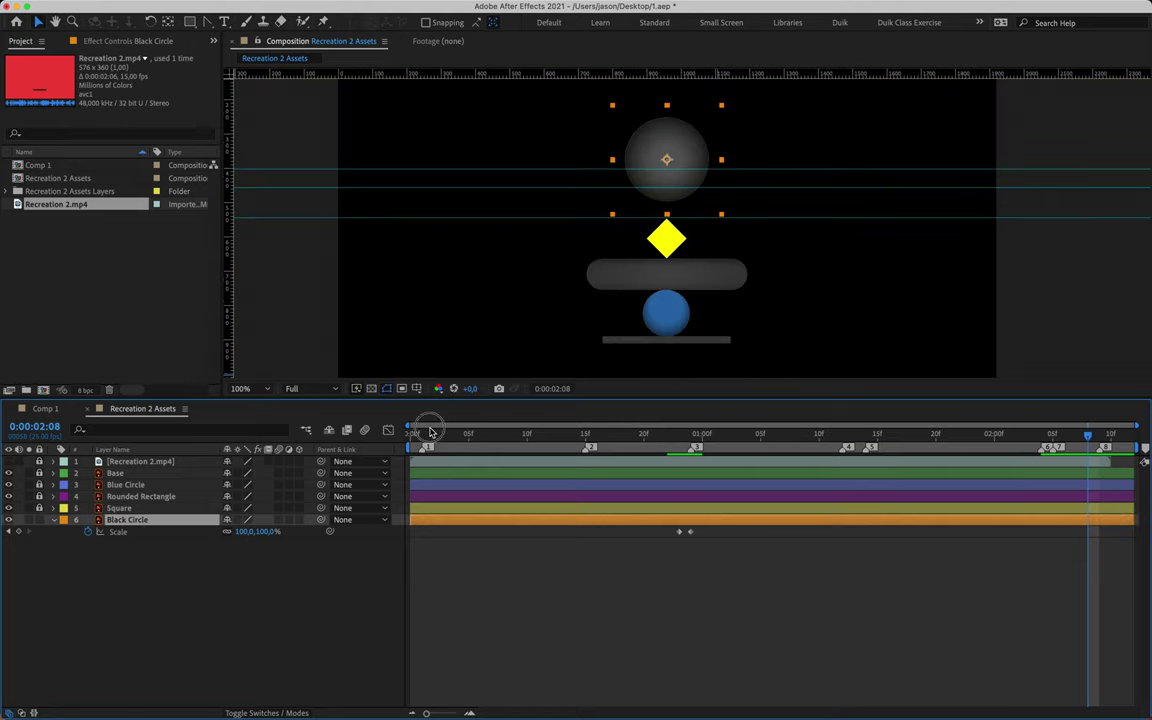
{"action": "left_click", "coordinate": [424, 434]}
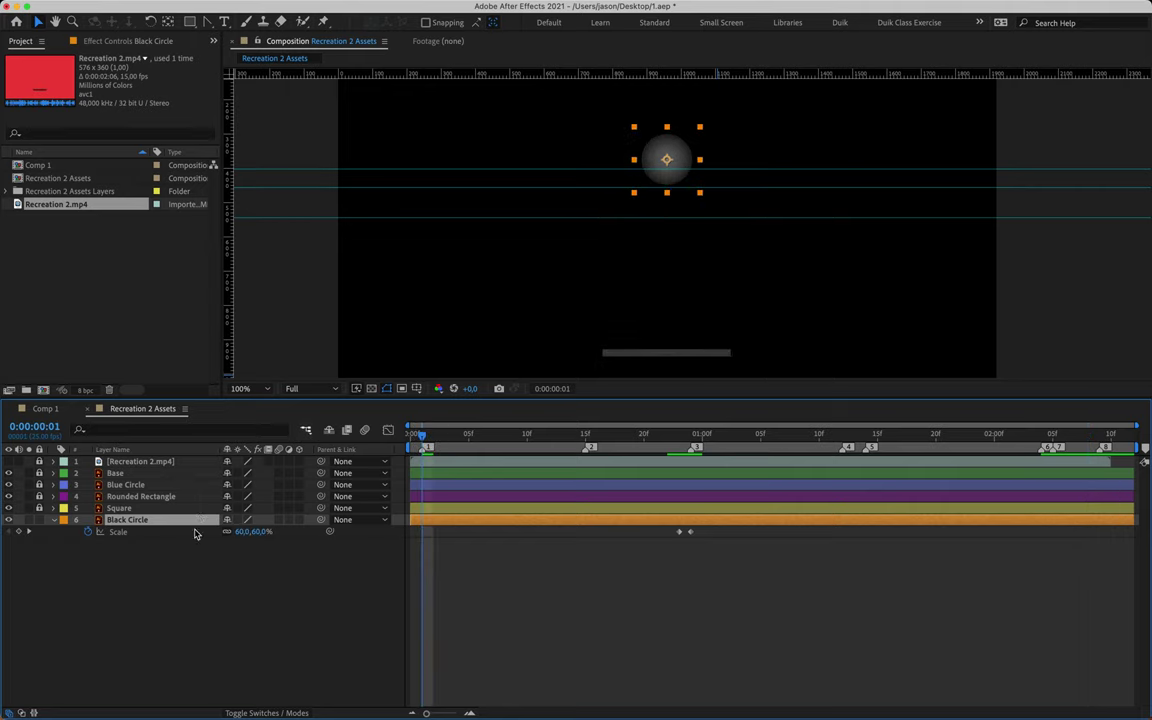
{"action": "key", "text": "p"}
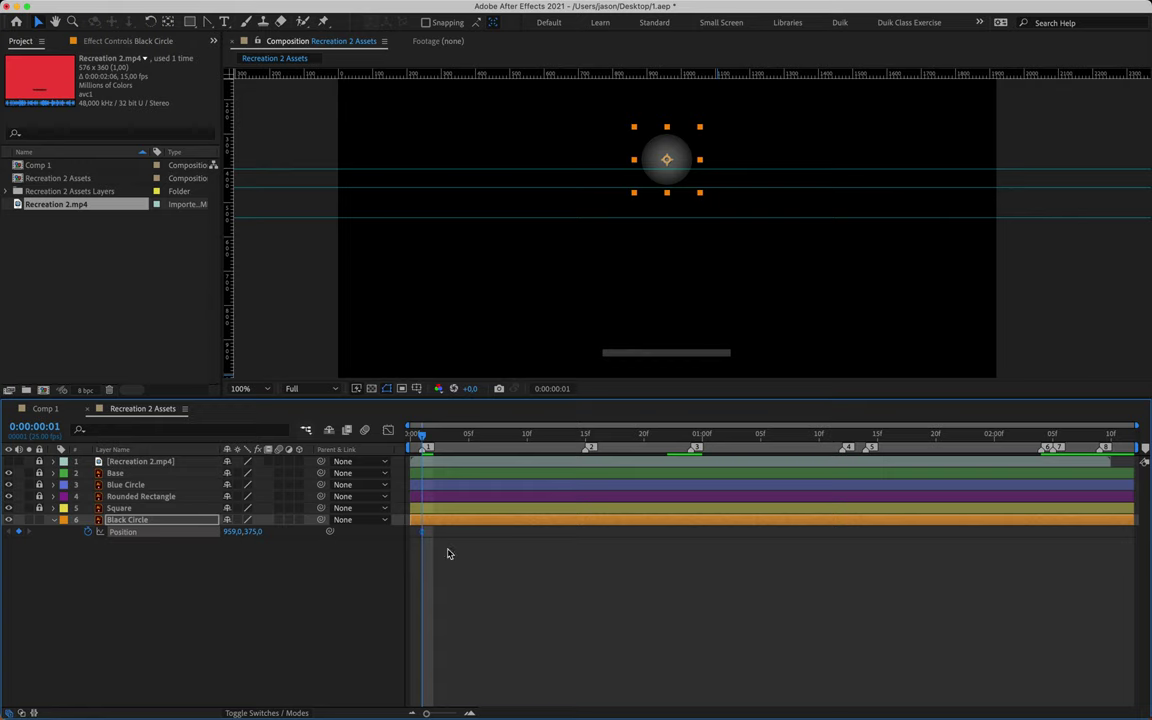
{"action": "left_click_drag", "start_coordinate": [690, 150], "coordinate": [673, 313]}
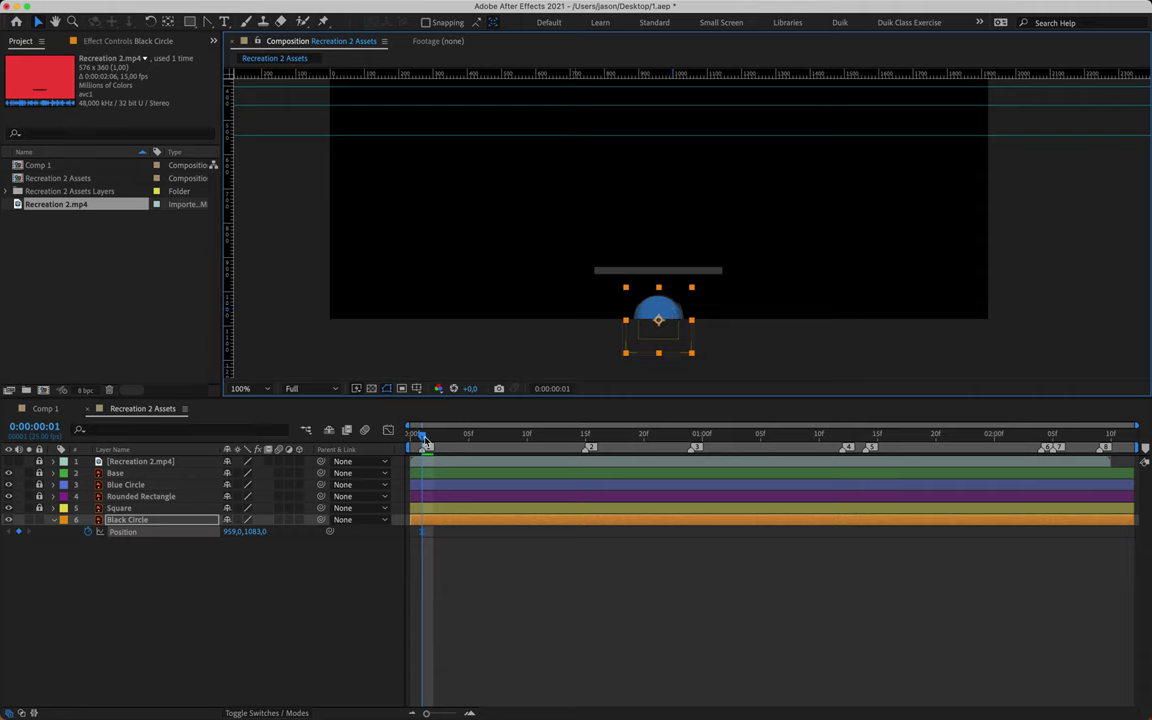
- At 0:00:00:15, raise the Black Circle straight up to Position 959,381 to keyframe its first peak
{"action": "left_click_drag", "start_coordinate": [421, 437], "coordinate": [586, 463]}
{"action": "key", "text": "shift+Up"}
{"action": "key", "text": "shift+Up"}
{"action": "key", "text": "shift+Up"}
{"action": "key", "text": "shift+Up"}
{"action": "key", "text": "shift+Up"}
{"action": "key", "text": "shift+Up"}
{"action": "key", "text": "shift+Up"}
{"action": "key", "text": "shift+Up"}
{"action": "key", "text": "shift+Up"}
{"action": "key", "text": "shift+Up"}
{"action": "key", "text": "shift+Up"}
{"action": "key", "text": "shift+Up"}
{"action": "key", "text": "shift+Up"}
{"action": "key", "text": "shift+Up"}
{"action": "key", "text": "shift+Up"}
{"action": "key", "text": "shift+Up"}
{"action": "key", "text": "shift+Up"}
{"action": "key", "text": "shift+Up"}
{"action": "key", "text": "shift+Up"}
{"action": "key", "text": "shift+Up"}
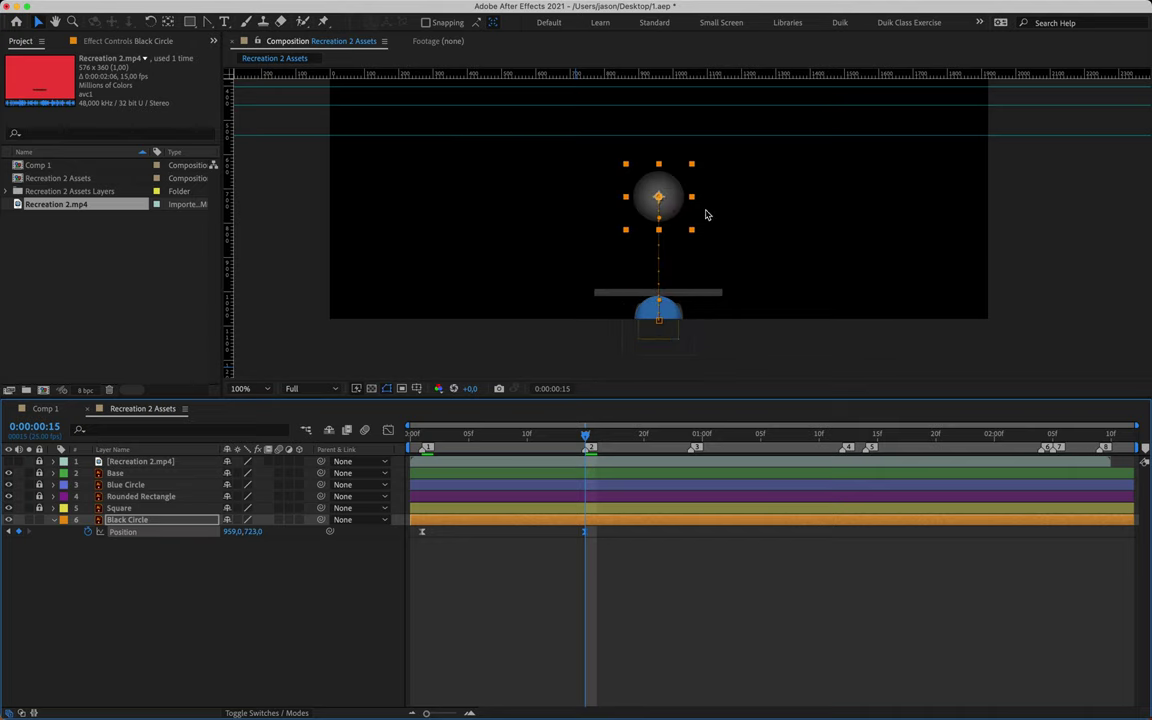
{"action": "left_click_drag", "start_coordinate": [707, 213], "coordinate": [694, 301]}
{"action": "key", "text": "shift+Up"}
{"action": "key", "text": "shift+Up"}
{"action": "key", "text": "shift+Up"}
{"action": "key", "text": "shift+Up"}
{"action": "key", "text": "shift+Up"}
{"action": "key", "text": "shift+Up"}
{"action": "key", "text": "shift+Up"}
{"action": "key", "text": "shift+Up"}
{"action": "key", "text": "shift+Up"}
{"action": "key", "text": "shift+Up"}
{"action": "key", "text": "shift+Up"}
{"action": "key", "text": "shift+Up"}
{"action": "key", "text": "shift+Up"}
{"action": "key", "text": "shift+Up"}
{"action": "key", "text": "shift+Up"}
{"action": "key", "text": "shift+Up"}
{"action": "key", "text": "shift+Up"}
{"action": "key", "text": "shift+Up"}
{"action": "key", "text": "shift+Up"}
{"action": "key", "text": "shift+Up"}
{"action": "key", "text": "shift+Up"}
{"action": "key", "text": "shift+Up"}
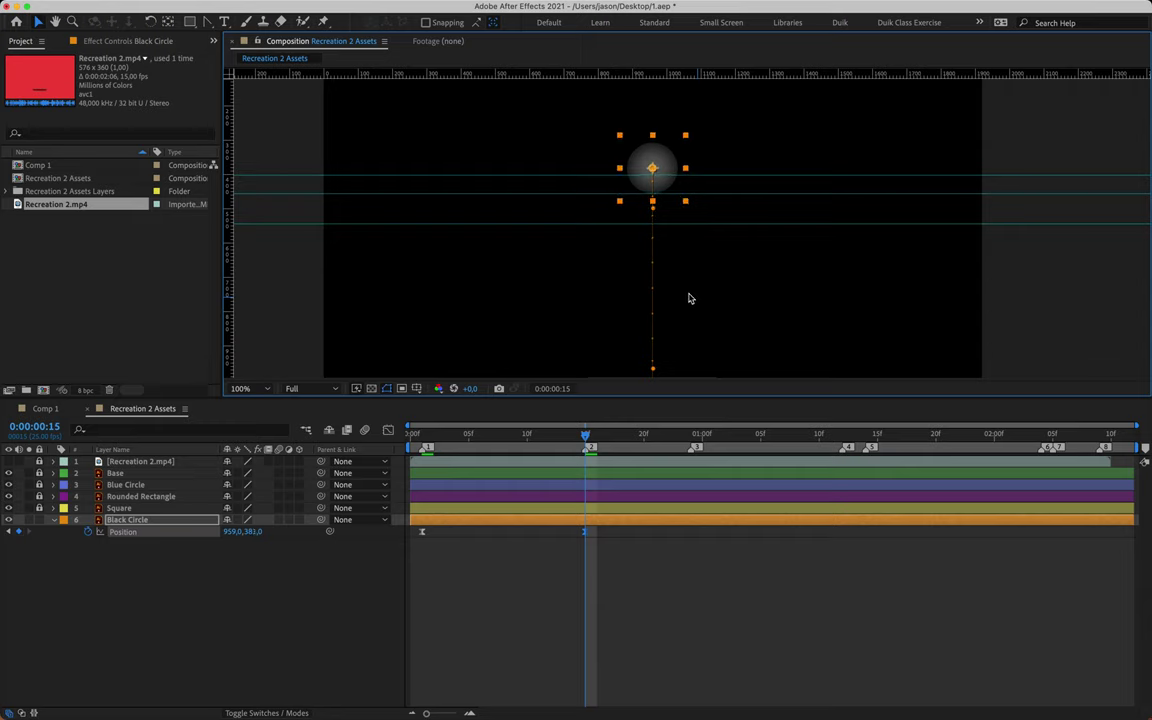
- Remove the curve handles from both ends of the Black Circle's motion path with the Pen tool
{"action": "left_click", "coordinate": [206, 21]}
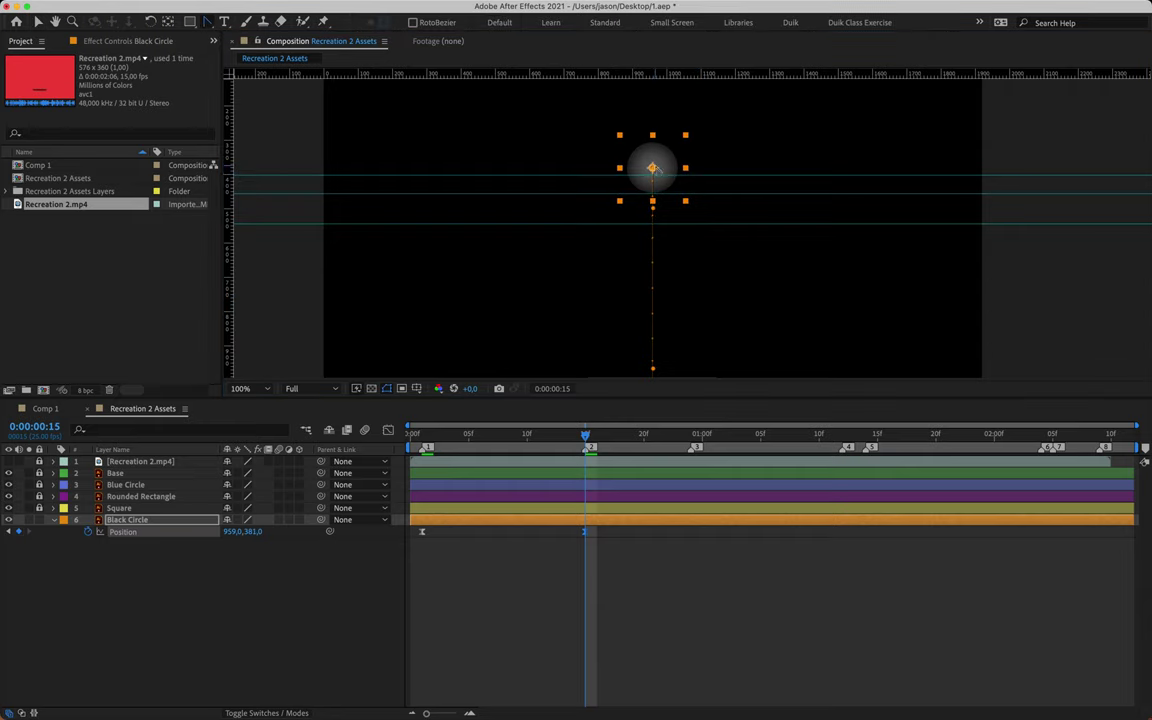
{"action": "left_click_drag", "start_coordinate": [643, 270], "coordinate": [643, 152]}
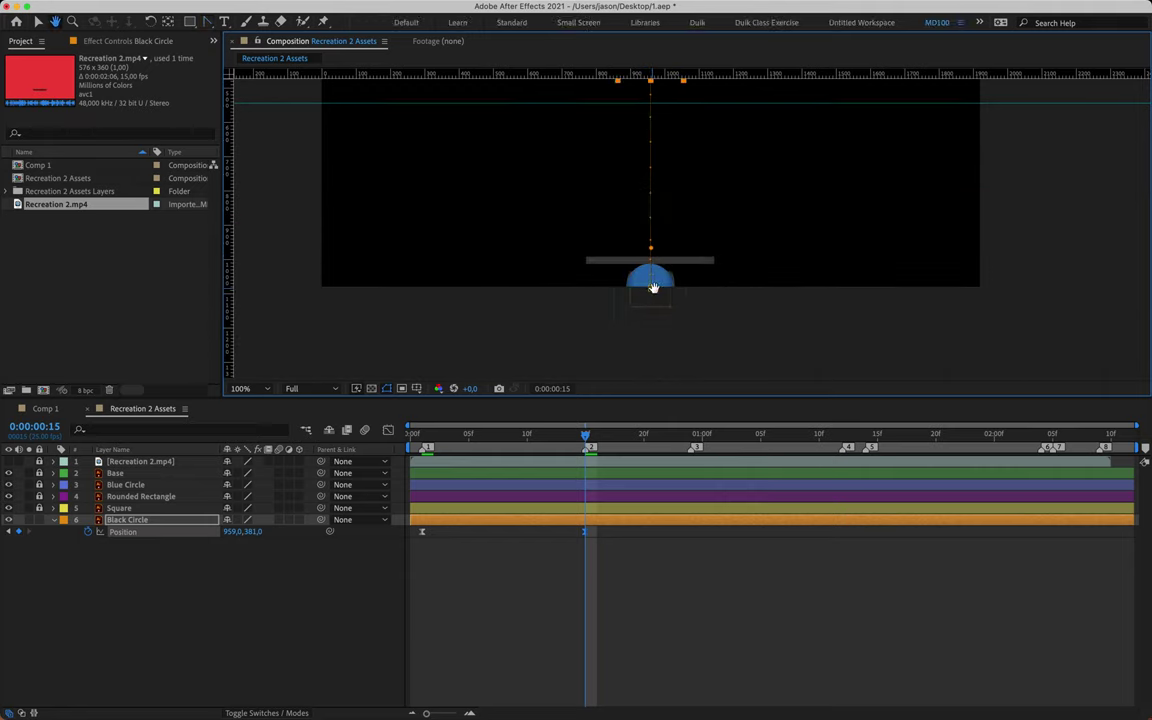
{"action": "scroll", "coordinate": [666, 244], "scroll_direction": "up", "scroll_amount": 5}
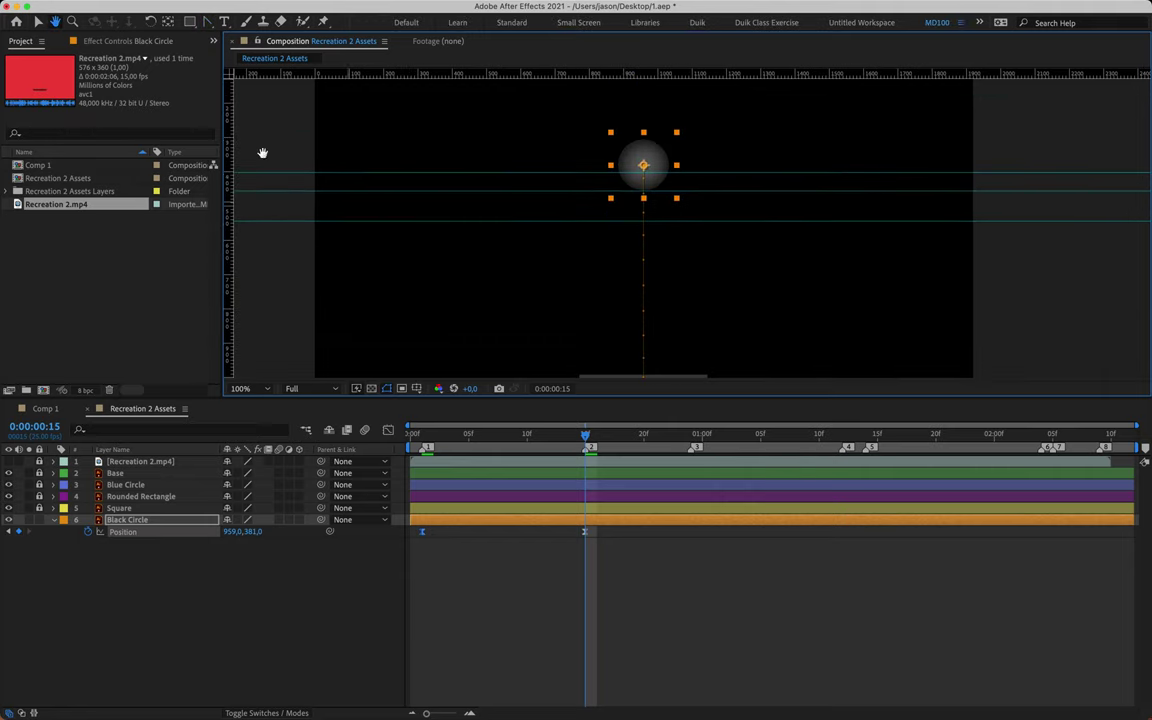
{"action": "left_click", "coordinate": [38, 21]}
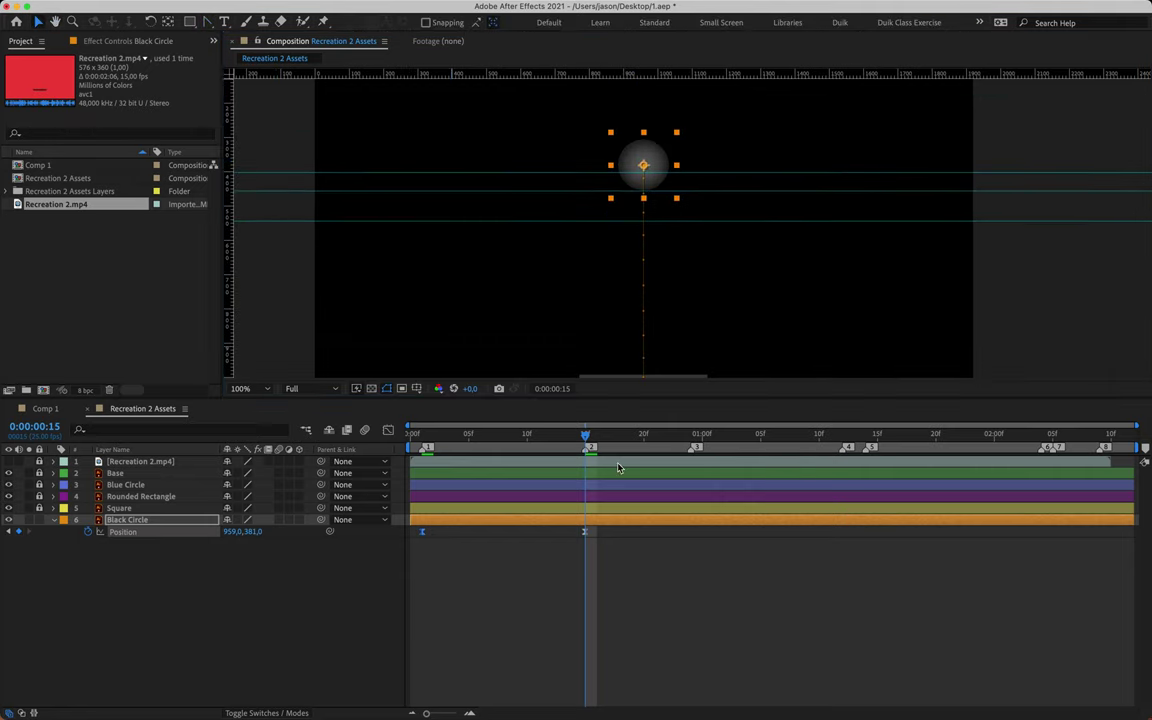
- Check the circle's hold against the reference video, mark 0:00:00:18, and add a Black Circle Position keyframe there
{"action": "left_click_drag", "start_coordinate": [585, 443], "coordinate": [693, 458]}
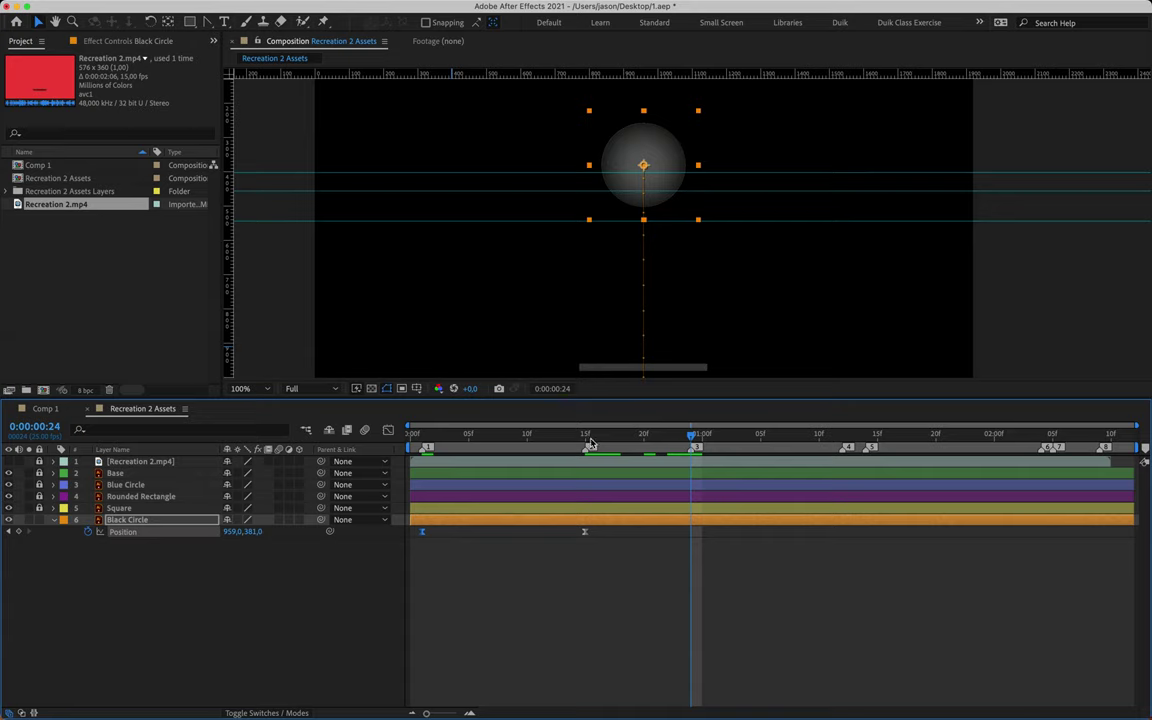
{"action": "left_click_drag", "start_coordinate": [560, 433], "coordinate": [586, 431]}
{"action": "left_click", "coordinate": [9, 462]}
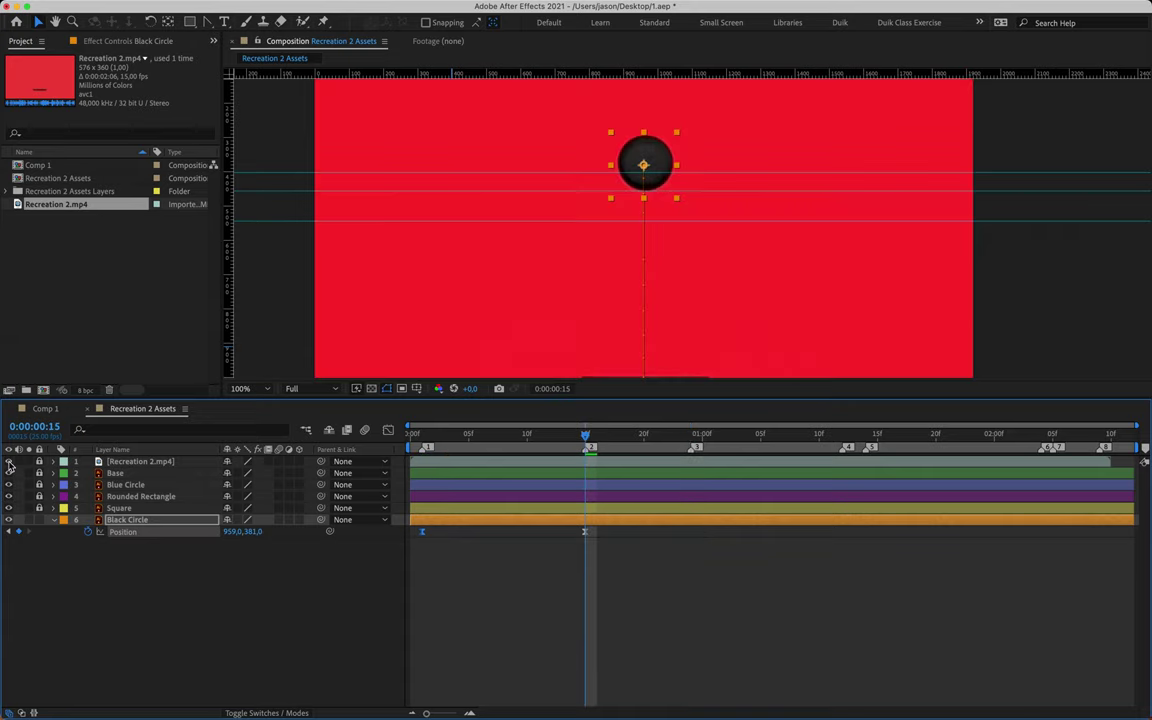
{"action": "key", "text": "space"}
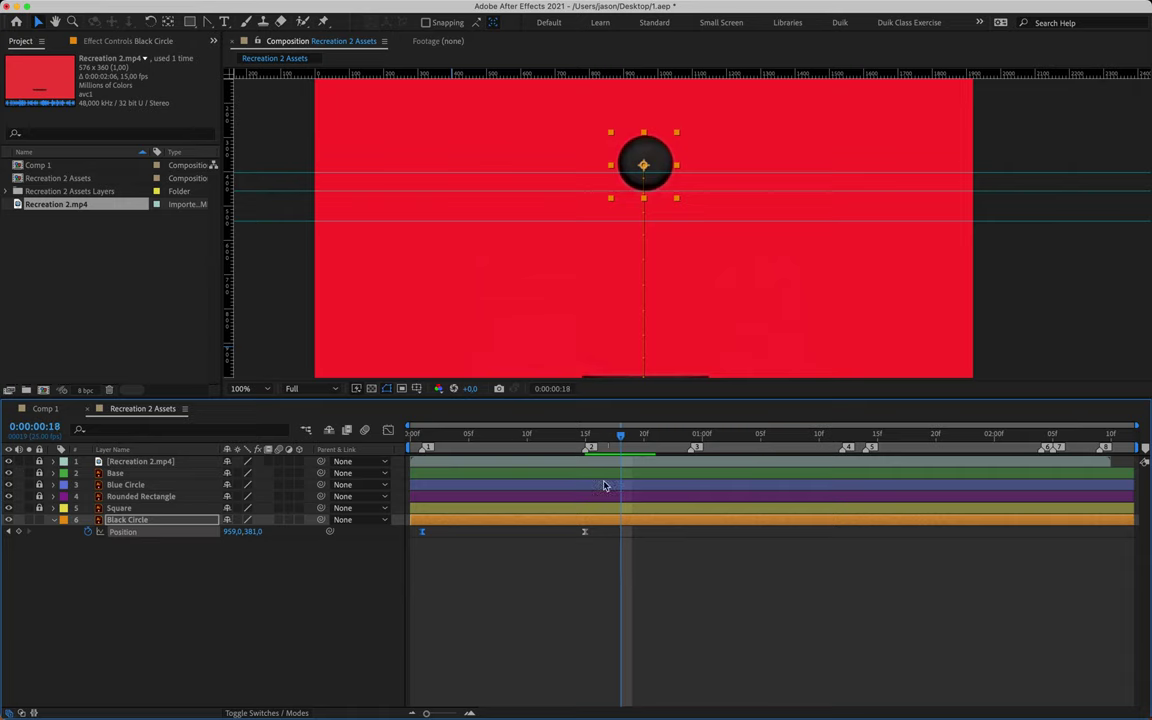
{"action": "left_click", "coordinate": [1143, 447]}
{"action": "left_click", "coordinate": [8, 461]}
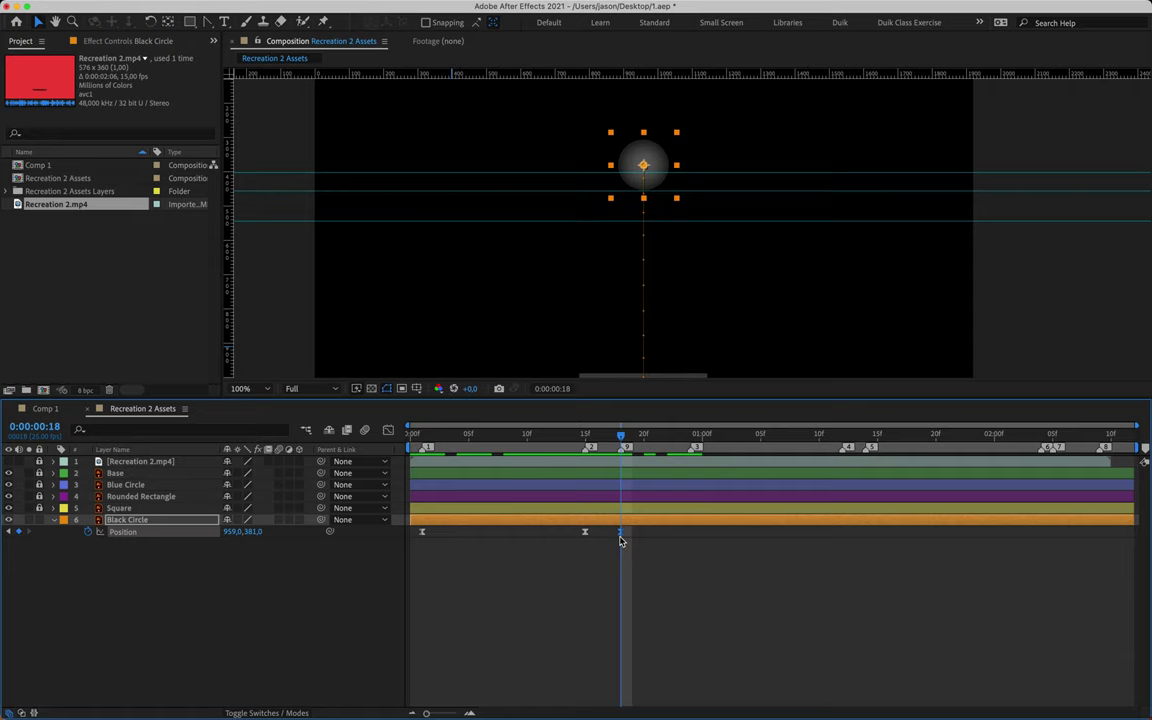
- At 0:00:00:24, lower the Black Circle to Position 959,821, just above the base
{"action": "left_click_drag", "start_coordinate": [619, 434], "coordinate": [692, 449]}
{"action": "key", "text": "shift+Down"}
{"action": "key", "text": "shift+Down"}
{"action": "key", "text": "shift+Down"}
{"action": "key", "text": "shift+Down"}
{"action": "key", "text": "shift+Down"}
{"action": "key", "text": "shift+Down"}
{"action": "key", "text": "shift+Down"}
{"action": "key", "text": "shift+Down"}
{"action": "key", "text": "shift+Down"}
{"action": "key", "text": "shift+Down"}
{"action": "key", "text": "shift+Down"}
{"action": "key", "text": "shift+Down"}
{"action": "key", "text": "shift+Down"}
{"action": "key", "text": "shift+Down"}
{"action": "key", "text": "shift+Down"}
{"action": "key", "text": "shift+Down"}
{"action": "key", "text": "shift+Down"}
{"action": "key", "text": "shift+Down"}
{"action": "key", "text": "shift+Down"}
{"action": "key", "text": "shift+Down"}
{"action": "key", "text": "shift+Down"}
{"action": "key", "text": "shift+Down"}
{"action": "key", "text": "shift+Down"}
{"action": "key", "text": "shift+Down"}
{"action": "key", "text": "shift+Down"}
{"action": "key", "text": "shift+Down"}
{"action": "key", "text": "shift+Down"}
{"action": "key", "text": "shift+Down"}
{"action": "key", "text": "shift+Down"}
{"action": "key", "text": "shift+Down"}
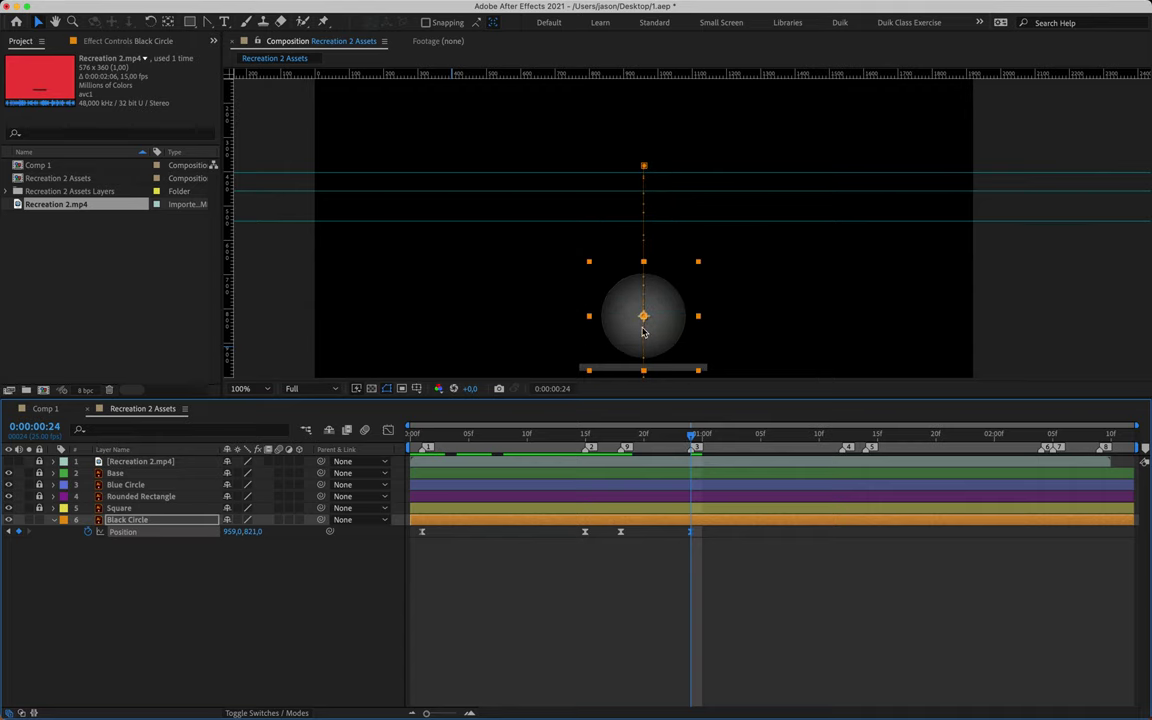
- Nudge the Black Circle down to Position 959,838 so it rests on the base at 0:00:00:24
{"action": "key", "text": "period"}
{"action": "key", "text": "h"}
{"action": "left_click_drag", "start_coordinate": [576, 347], "coordinate": [630, 188]}
{"action": "key", "text": "v"}
{"action": "key", "text": "j"}
{"action": "key", "text": "k"}
{"action": "key", "text": "shift+Down"}
{"action": "key", "text": "Down"}
{"action": "key", "text": "Down"}
{"action": "key", "text": "Down"}
{"action": "key", "text": "Down"}
{"action": "key", "text": "Down"}
{"action": "key", "text": "Down"}
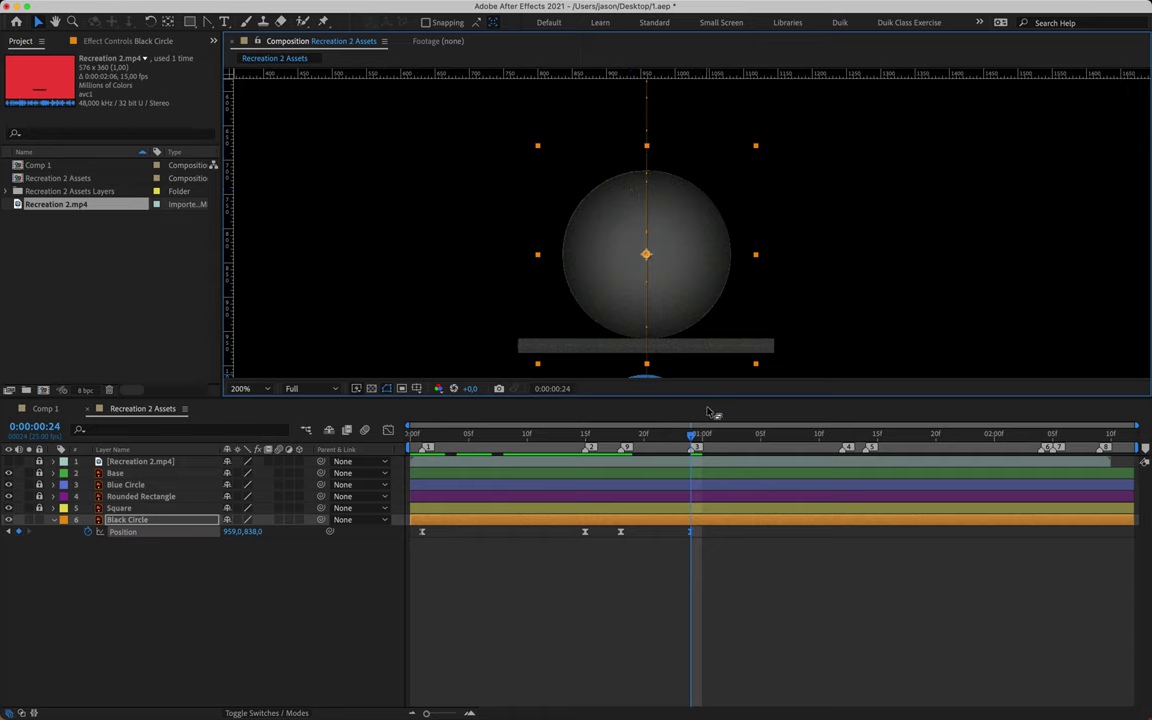
- At 0:00:01:12, raise the Black Circle to Position 959,278 so its bottom edge sits on the uppermost guide
{"action": "left_click_drag", "start_coordinate": [695, 440], "coordinate": [842, 437]}
{"action": "key", "text": "comma"}
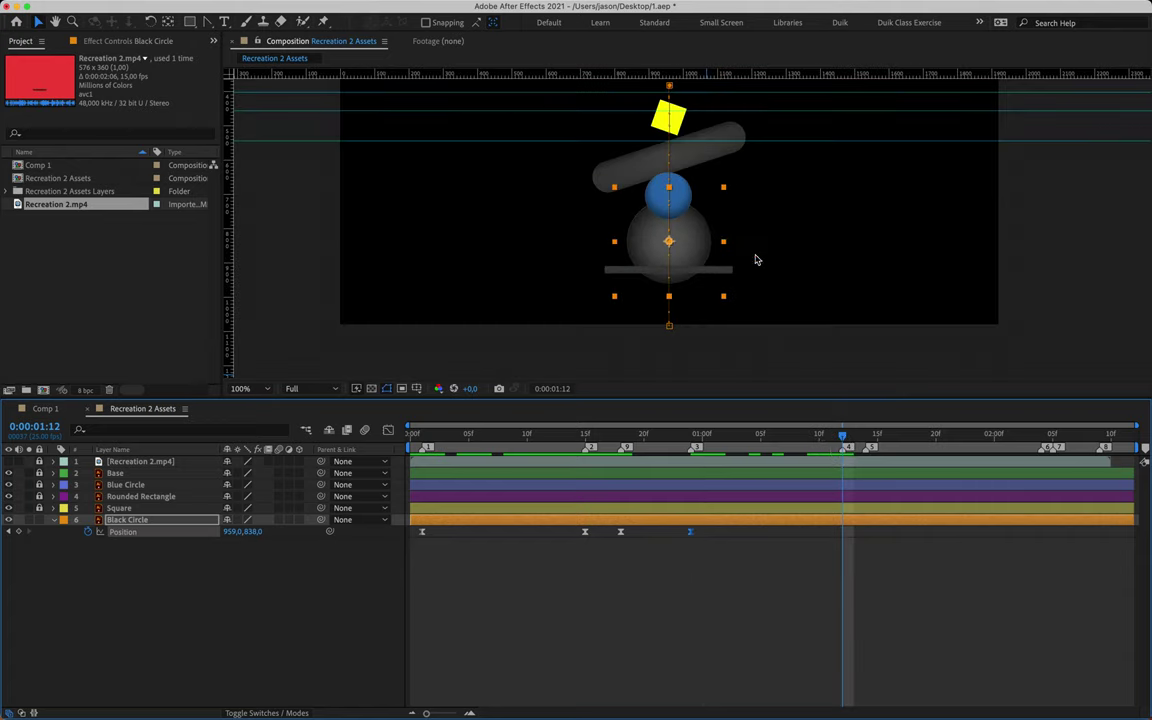
{"action": "scroll", "coordinate": [728, 257], "scroll_direction": "up", "scroll_amount": 2}
{"action": "left_click_drag", "start_coordinate": [694, 291], "coordinate": [702, 98]}
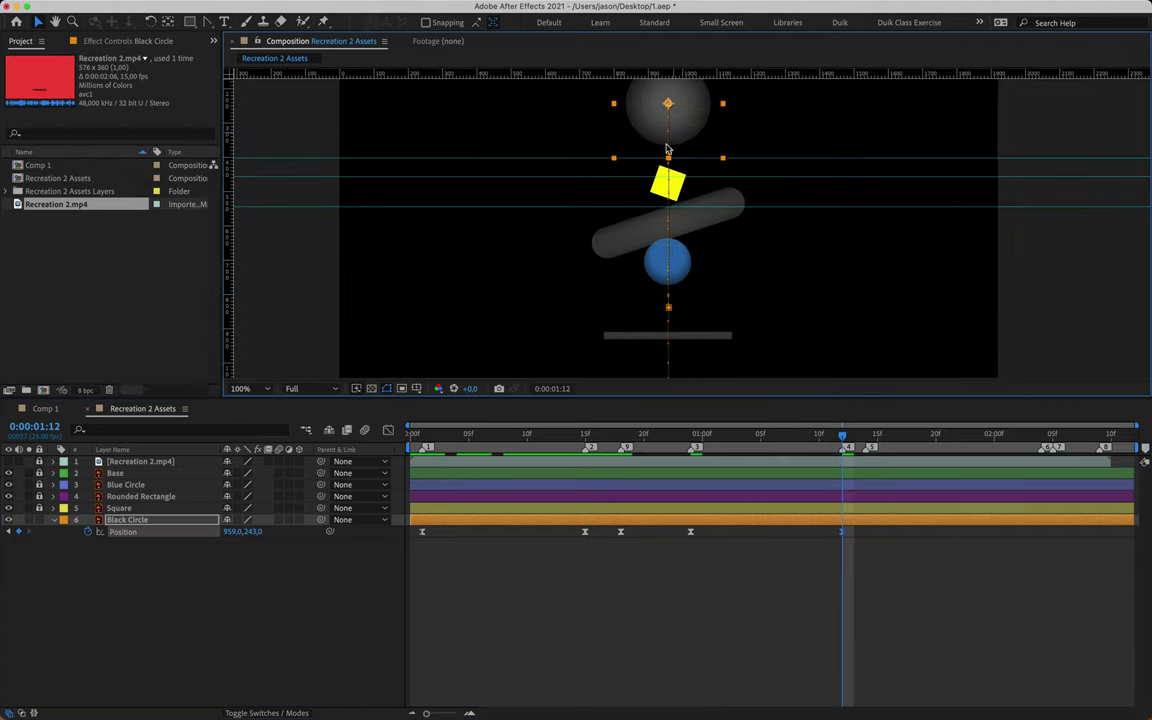
{"action": "key", "text": "period"}
{"action": "scroll", "coordinate": [658, 314], "scroll_direction": "up", "scroll_amount": 5}
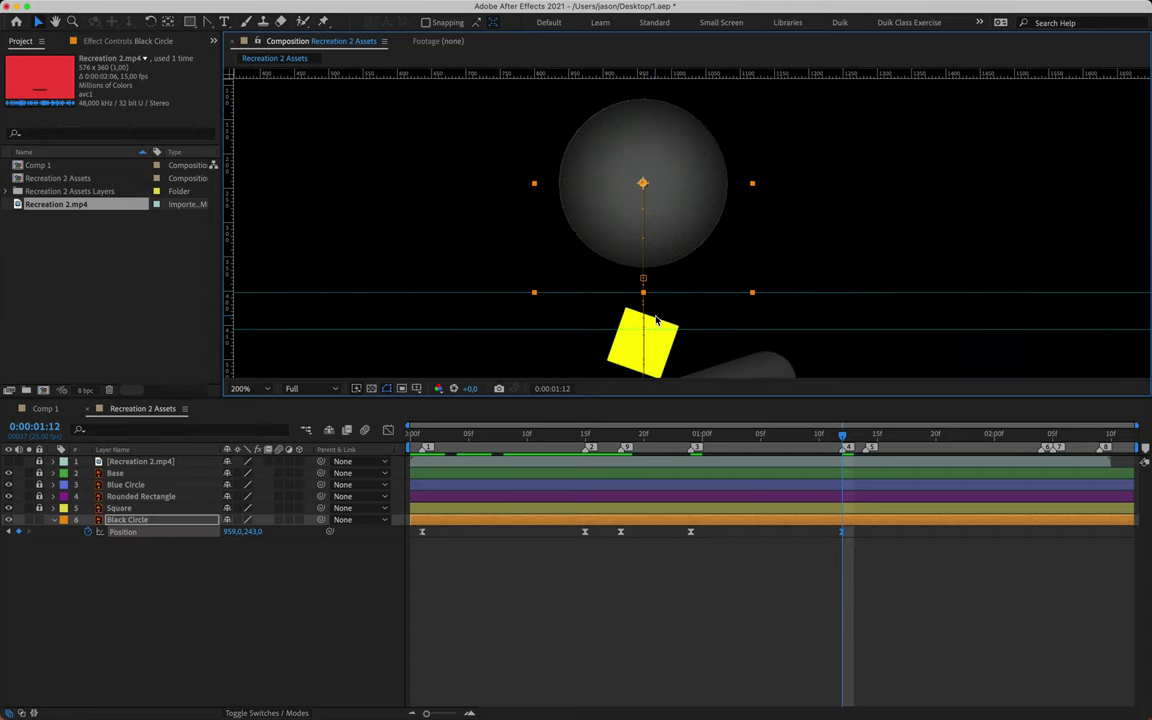
{"action": "key", "text": "shift+Down"}
{"action": "key", "text": "shift+Down"}
{"action": "key", "text": "shift+Down"}
{"action": "key", "text": "Down"}
{"action": "key", "text": "Down"}
{"action": "key", "text": "Down"}
{"action": "key", "text": "Down"}
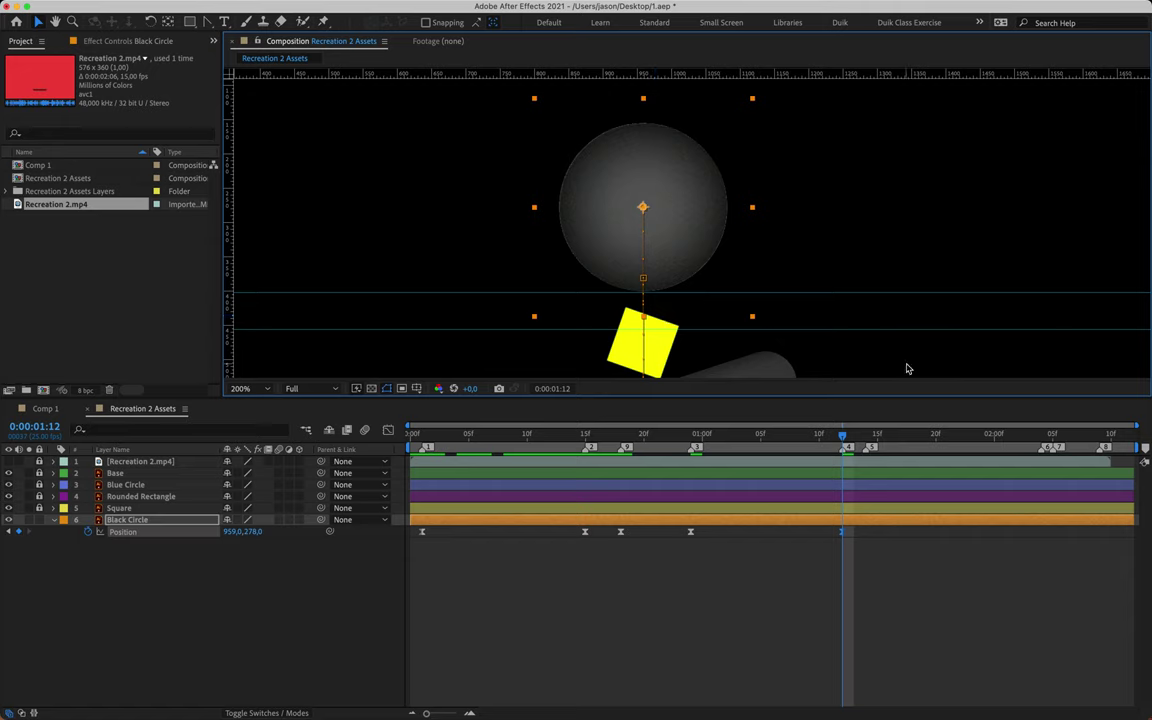
- Add a Position keyframe at 0:00:01:14 that holds the Black Circle at its peak
{"action": "key", "text": "Page_Down"}
{"action": "key", "text": "Page_Down"}
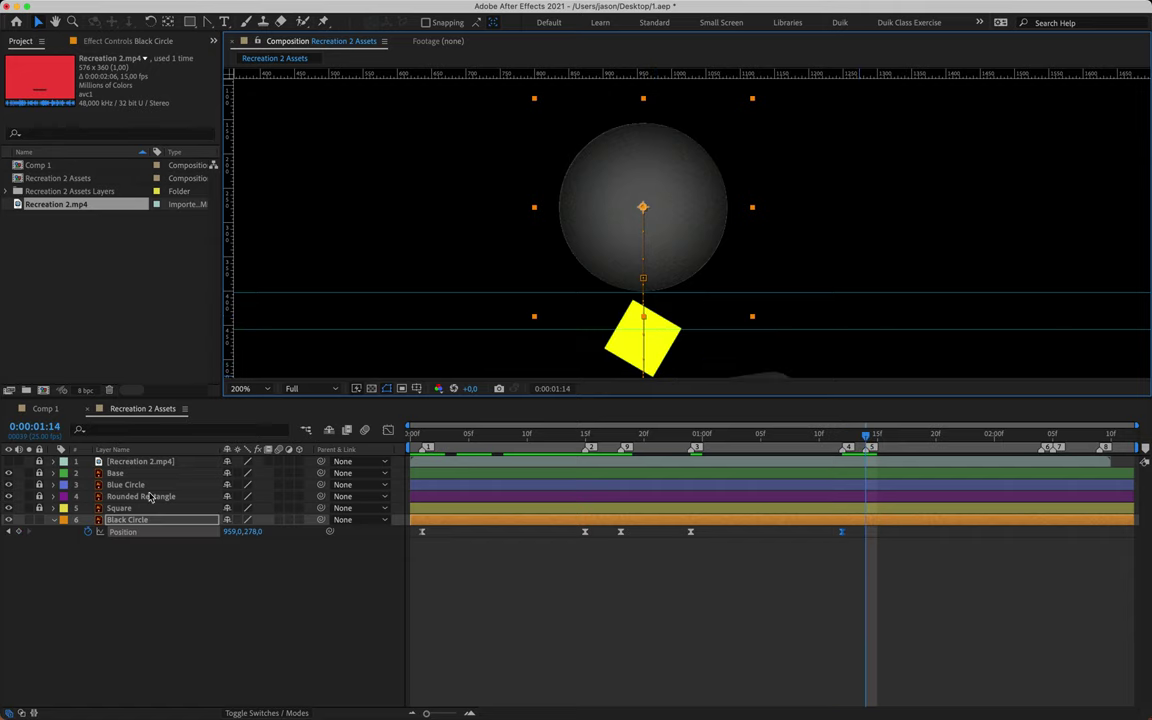
{"action": "left_click", "coordinate": [18, 533]}
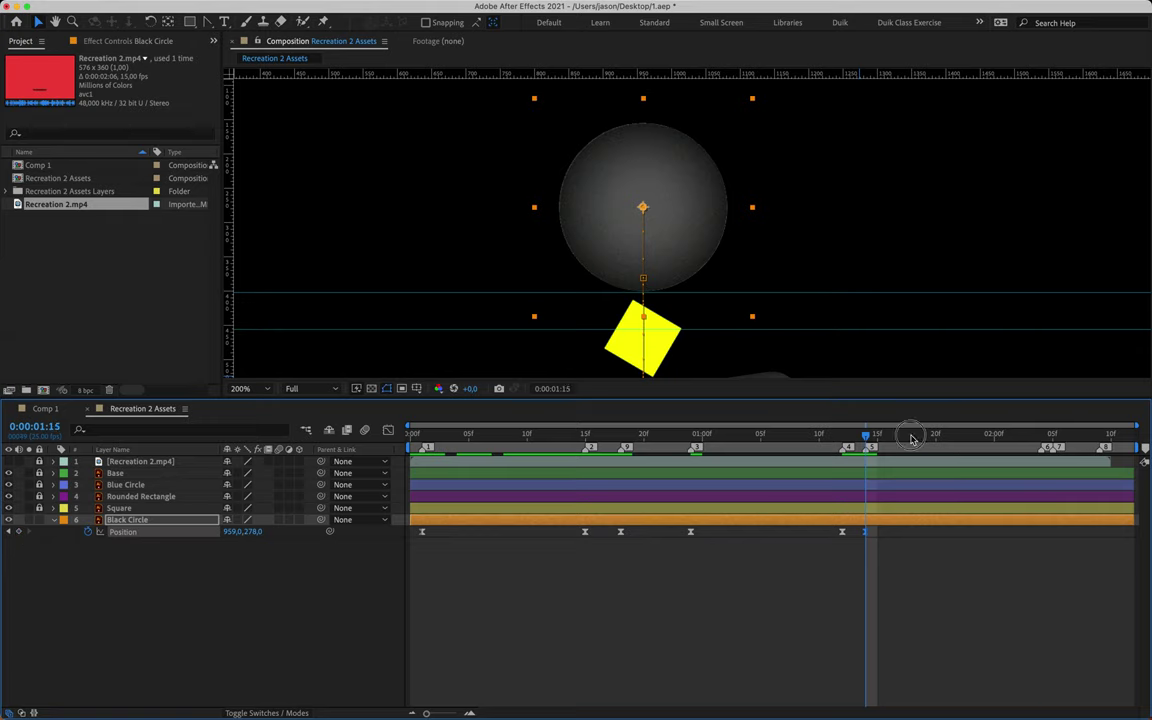
- At 0:00:02:04, lower the Black Circle to Position 959,428, just above the yellow square
{"action": "left_click_drag", "start_coordinate": [870, 441], "coordinate": [1044, 476]}
{"action": "left_click_drag", "start_coordinate": [707, 309], "coordinate": [708, 189]}
{"action": "key", "text": "shift+Down"}
{"action": "key", "text": "shift+Down"}
{"action": "key", "text": "shift+Down"}
{"action": "key", "text": "shift+Down"}
{"action": "key", "text": "shift+Down"}
{"action": "key", "text": "shift+Down"}
{"action": "key", "text": "shift+Down"}
{"action": "key", "text": "shift+Down"}
{"action": "key", "text": "shift+Down"}
{"action": "key", "text": "shift+Down"}
{"action": "key", "text": "shift+Down"}
{"action": "key", "text": "shift+Down"}
{"action": "key", "text": "shift+Down"}
{"action": "key", "text": "shift+Down"}
{"action": "key", "text": "shift+Down"}
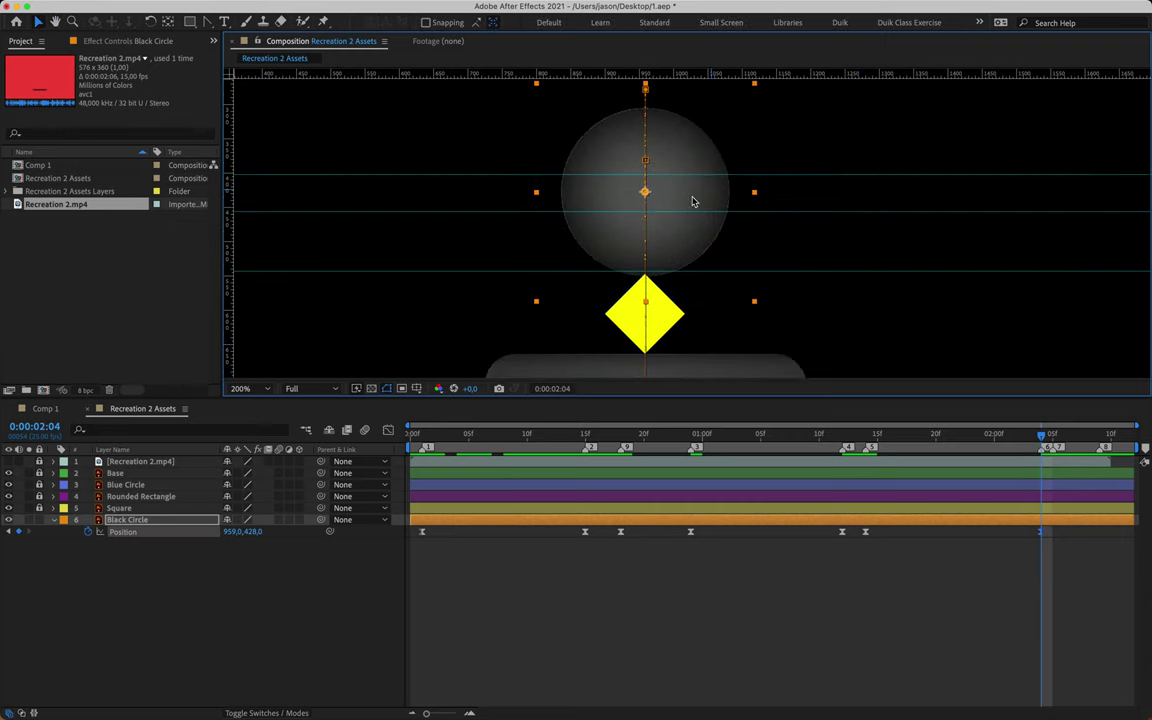
- Fine-tune the Black Circle to Position 959,424.8 so it touches the yellow square's tip at 0:00:02:04
{"action": "key", "text": "period"}
{"action": "key", "text": "period"}
{"action": "left_click_drag", "start_coordinate": [545, 285], "coordinate": [650, 190]}
{"action": "key", "text": "Up"}
{"action": "key", "text": "Up"}
{"action": "key", "text": "Up"}
{"action": "key", "text": "Up"}
{"action": "key", "text": "Up"}
{"action": "key", "text": "Up"}
{"action": "key", "text": "Up"}
{"action": "key", "text": "Up"}
{"action": "key", "text": "Up"}
{"action": "key", "text": "Up"}
{"action": "key", "text": "Up"}
{"action": "key", "text": "Up"}
{"action": "key", "text": "Up"}
{"action": "key", "text": "Up"}
{"action": "key", "text": "Up"}
{"action": "key", "text": "Up"}
{"action": "key", "text": "Up"}
{"action": "key", "text": "Up"}
{"action": "key", "text": "Up"}
{"action": "key", "text": "Up"}
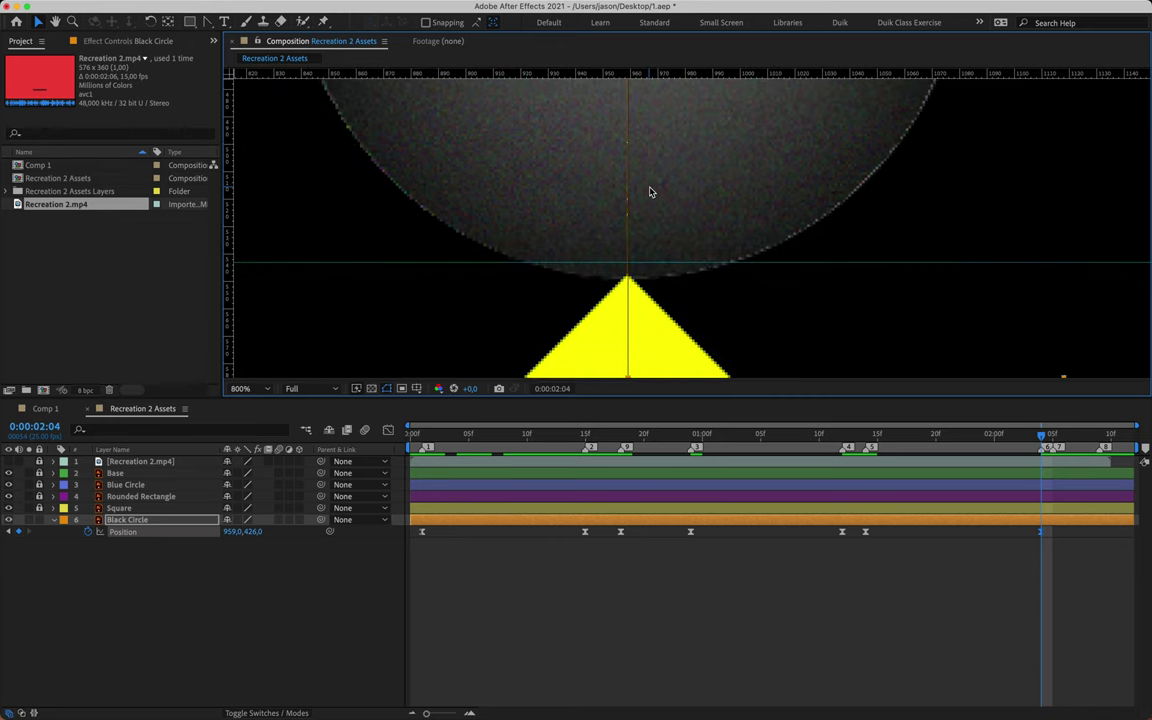
{"action": "key", "text": "Down"}
{"action": "key", "text": "Down"}
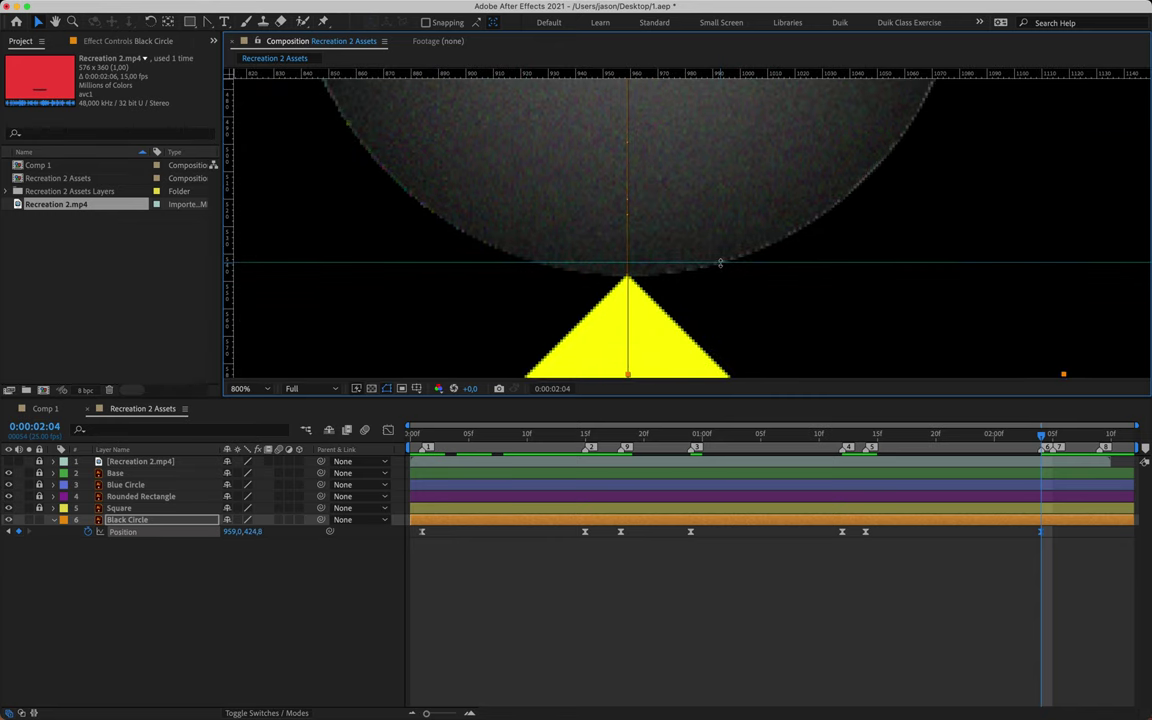
- At 0:00:02:05, raise the Black Circle to Position 959,418.2 for a small bounce above the square's tip
{"action": "key", "text": "Page_Down"}
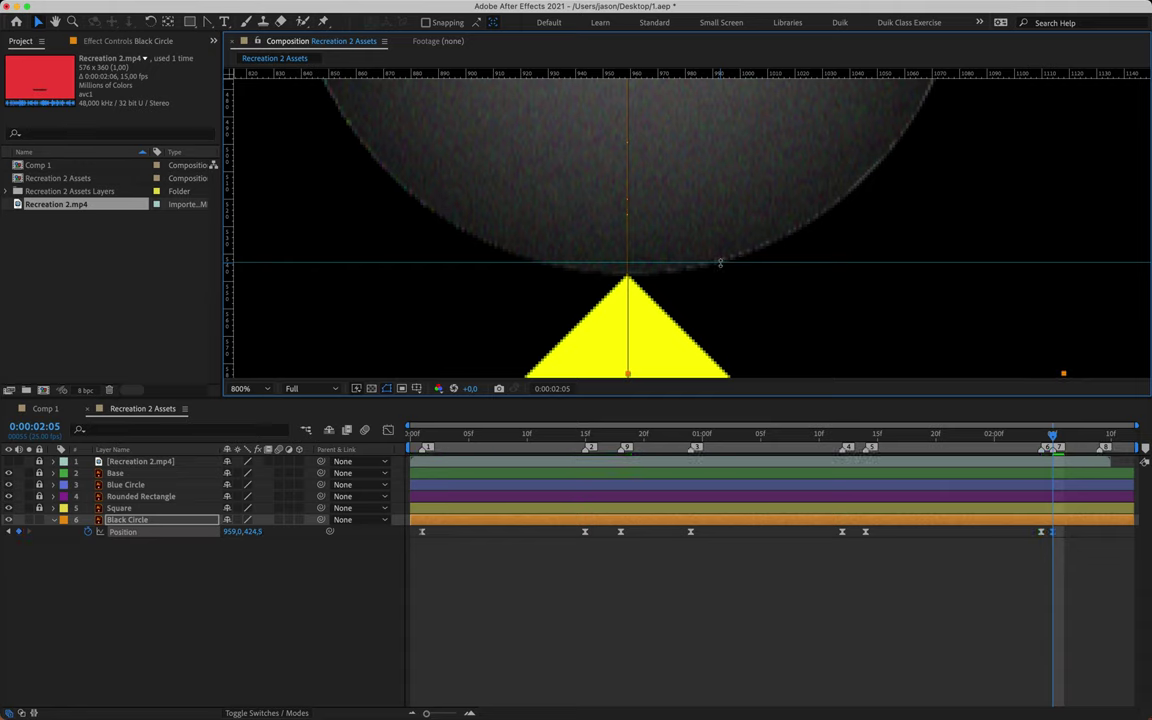
{"action": "key", "text": "Up"}
{"action": "key", "text": "Up"}
{"action": "key", "text": "Up"}
{"action": "key", "text": "Up"}
{"action": "key", "text": "Up"}
{"action": "key", "text": "Up"}
{"action": "key", "text": "Up"}
{"action": "key", "text": "Up"}
{"action": "key", "text": "Up"}
{"action": "key", "text": "Up"}
{"action": "key", "text": "Up"}
{"action": "key", "text": "Up"}
{"action": "key", "text": "Up"}
{"action": "key", "text": "Up"}
{"action": "key", "text": "Up"}
{"action": "key", "text": "Up"}
{"action": "key", "text": "Up"}
{"action": "key", "text": "Up"}
{"action": "key", "text": "Up"}
{"action": "key", "text": "Up"}
{"action": "key", "text": "Up"}
{"action": "key", "text": "Up"}
{"action": "key", "text": "Up"}
{"action": "key", "text": "Up"}
{"action": "key", "text": "Up"}
{"action": "key", "text": "Up"}
{"action": "key", "text": "Up"}
{"action": "key", "text": "Up"}
{"action": "key", "text": "Up"}
{"action": "key", "text": "Up"}
{"action": "key", "text": "Up"}
{"action": "key", "text": "Up"}
{"action": "key", "text": "Up"}
{"action": "key", "text": "Up"}
{"action": "key", "text": "Up"}
{"action": "key", "text": "Up"}
{"action": "key", "text": "Up"}
{"action": "key", "text": "Up"}
{"action": "key", "text": "Up"}
{"action": "key", "text": "Up"}
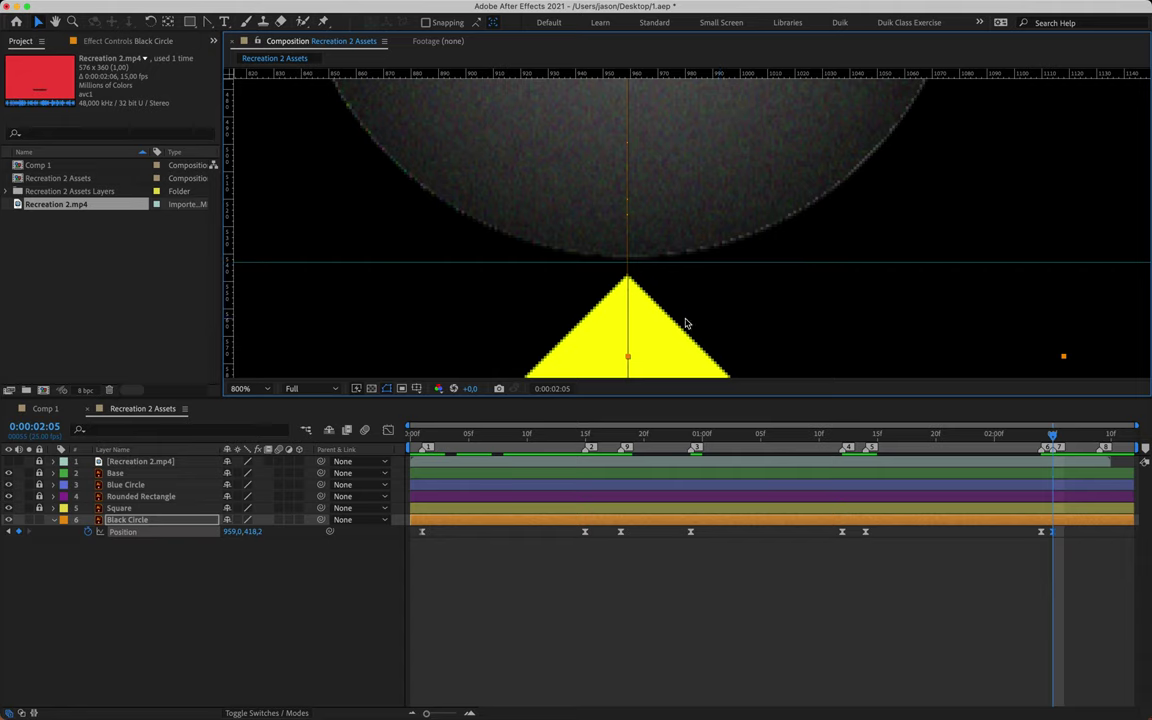
- At 0:00:02:09, bring the Black Circle back down to Position 959,424.8 on the square's tip
{"action": "key", "text": "Page_Down"}
{"action": "key", "text": "Page_Down"}
{"action": "key", "text": "Page_Down"}
{"action": "key", "text": "Page_Down"}
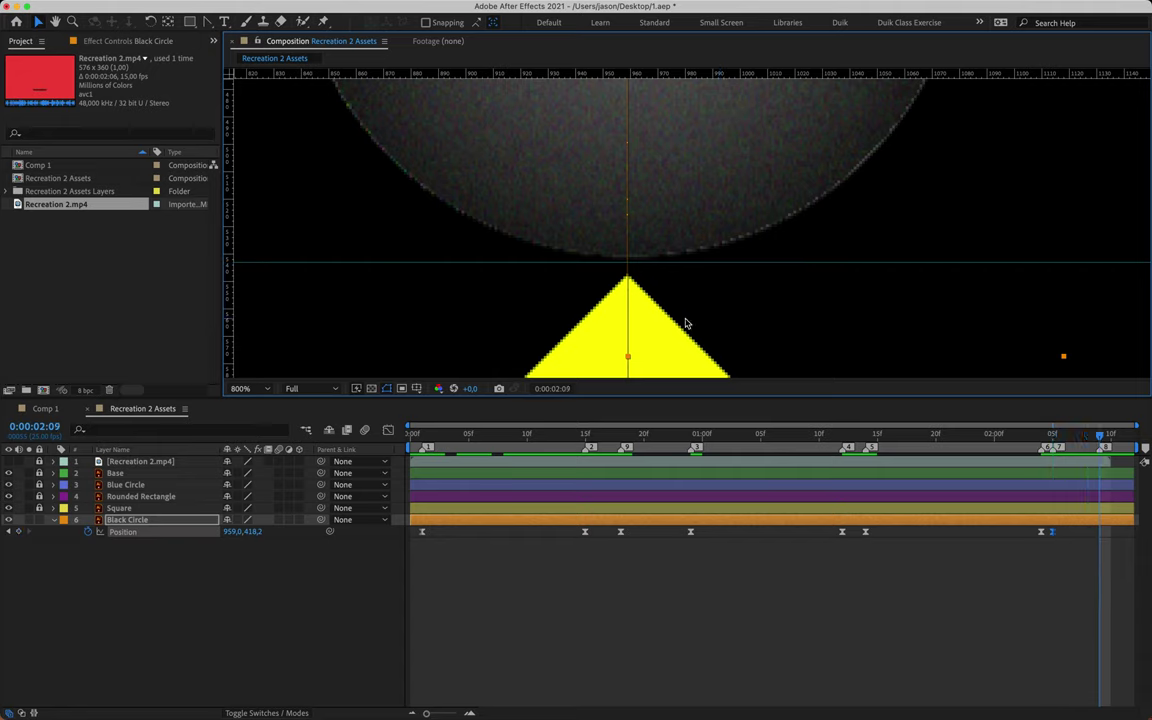
{"action": "key", "text": "Down"}
{"action": "key", "text": "Down"}
{"action": "key", "text": "Down"}
{"action": "key", "text": "Down"}
{"action": "key", "text": "Down"}
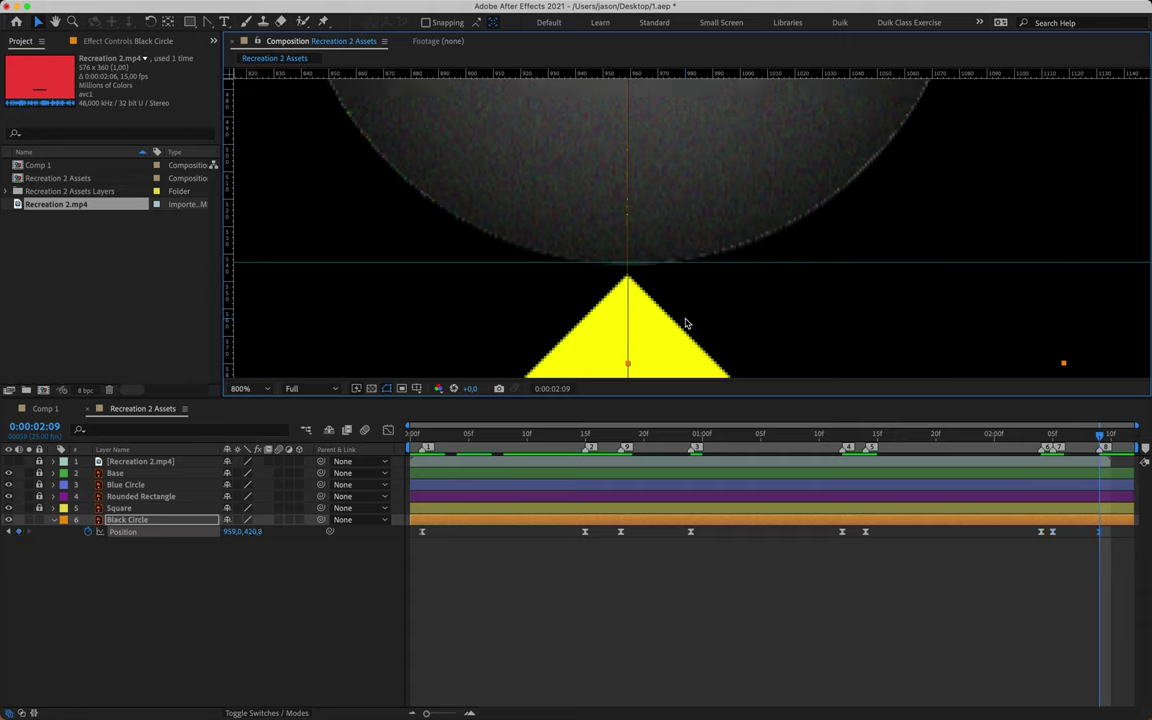
{"action": "key", "text": "Down"}
{"action": "key", "text": "Down"}
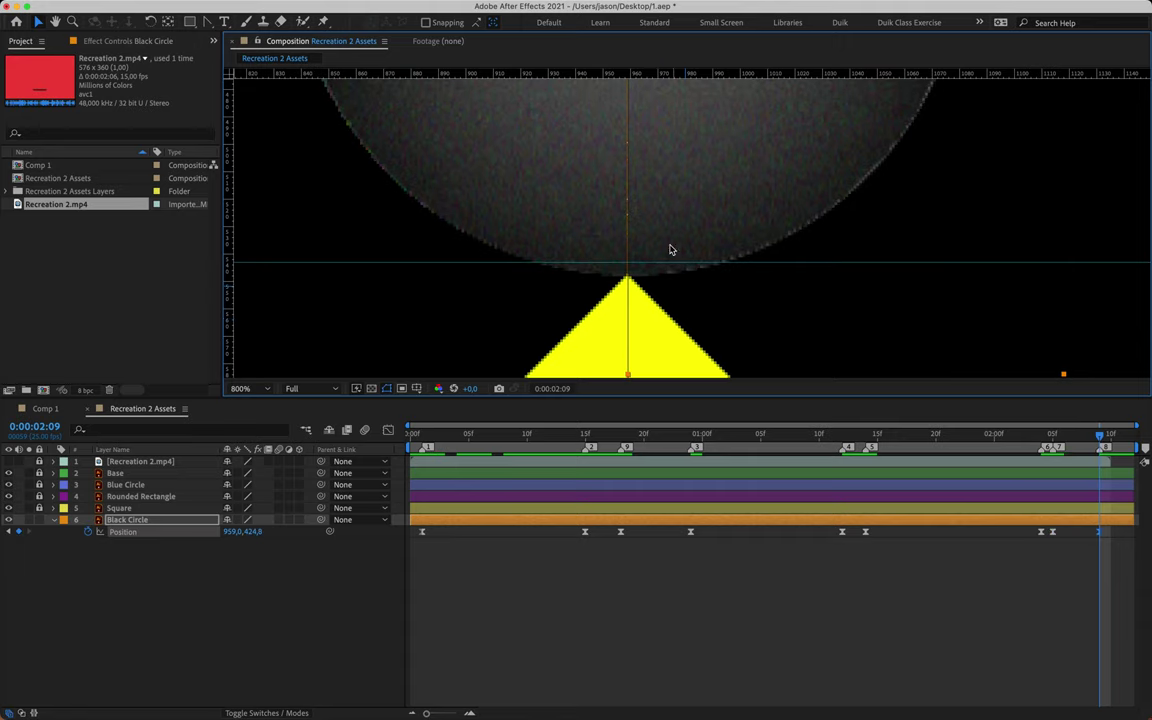
- In the Position speed graph, reshape the first rise from 0:00:00:01 to start very fast and slow into the peak, and preview it
{"action": "scroll", "coordinate": [676, 314], "scroll_direction": "down", "scroll_amount": 6}
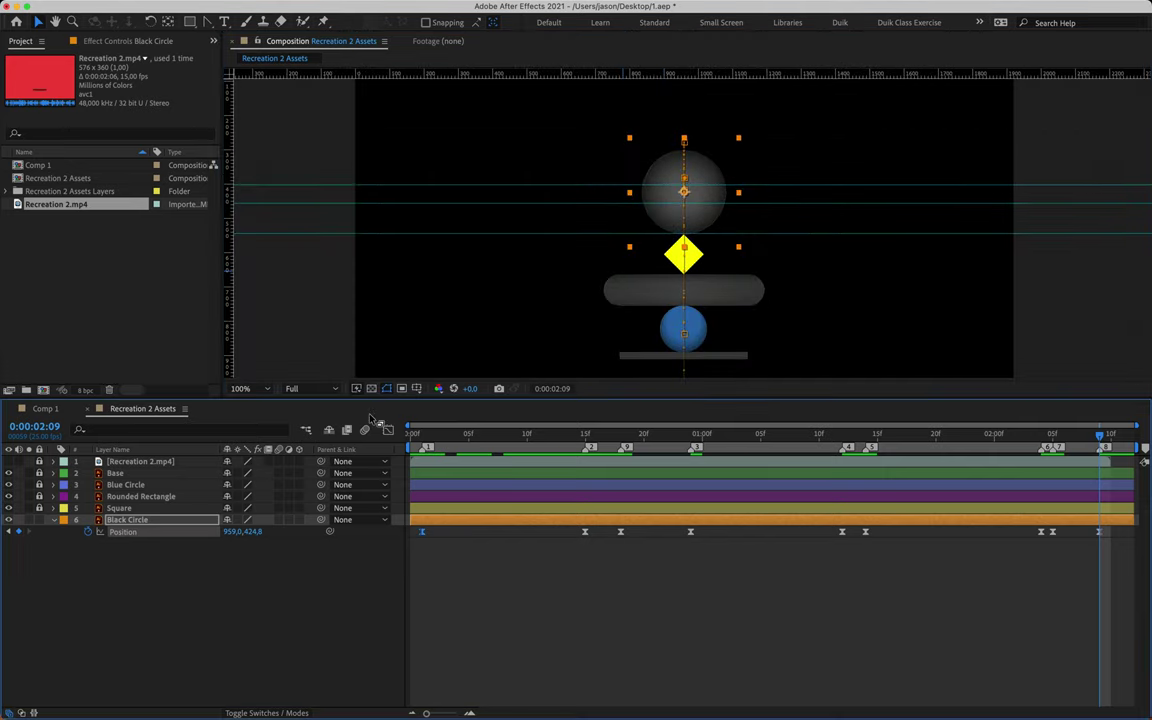
{"action": "key", "text": "shift+F3"}
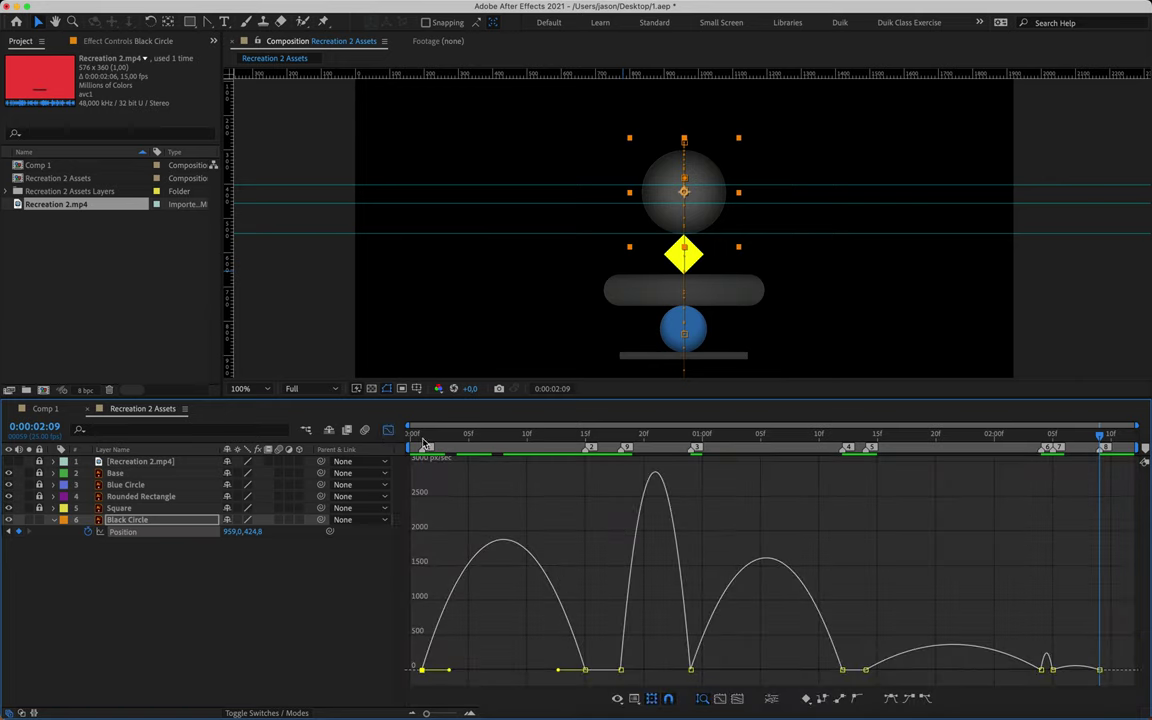
{"action": "left_click", "coordinate": [424, 443]}
{"action": "left_click_drag", "start_coordinate": [447, 668], "coordinate": [424, 669]}
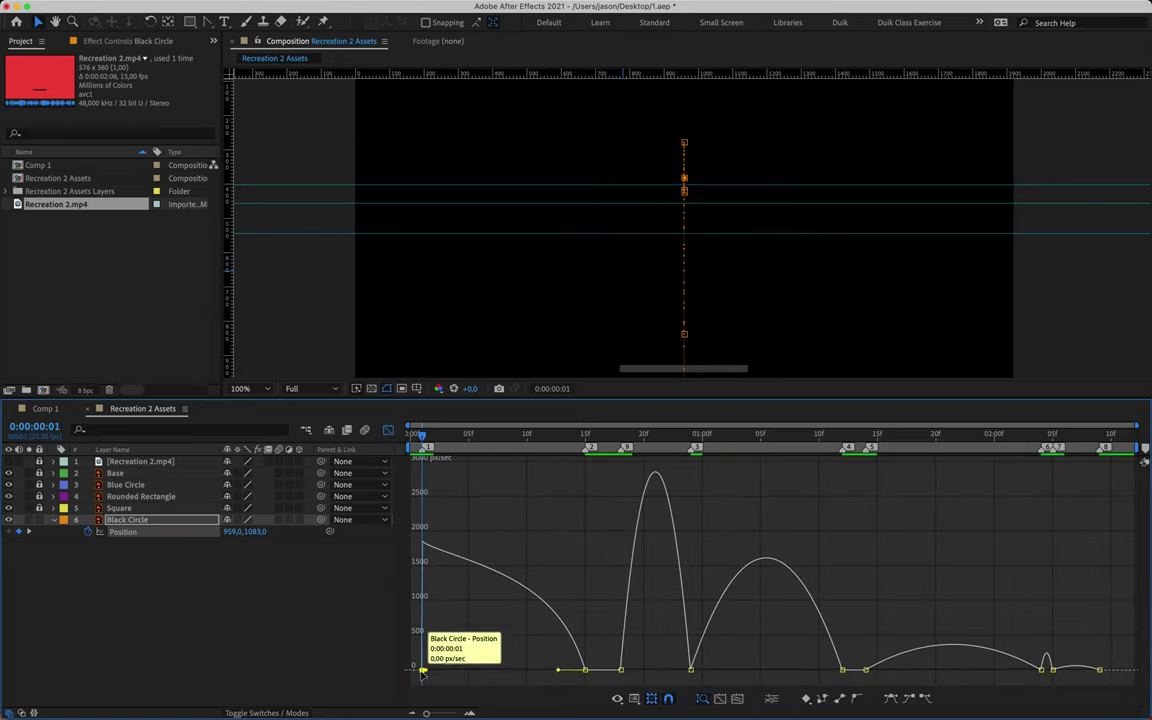
{"action": "left_click_drag", "start_coordinate": [558, 670], "coordinate": [503, 670]}
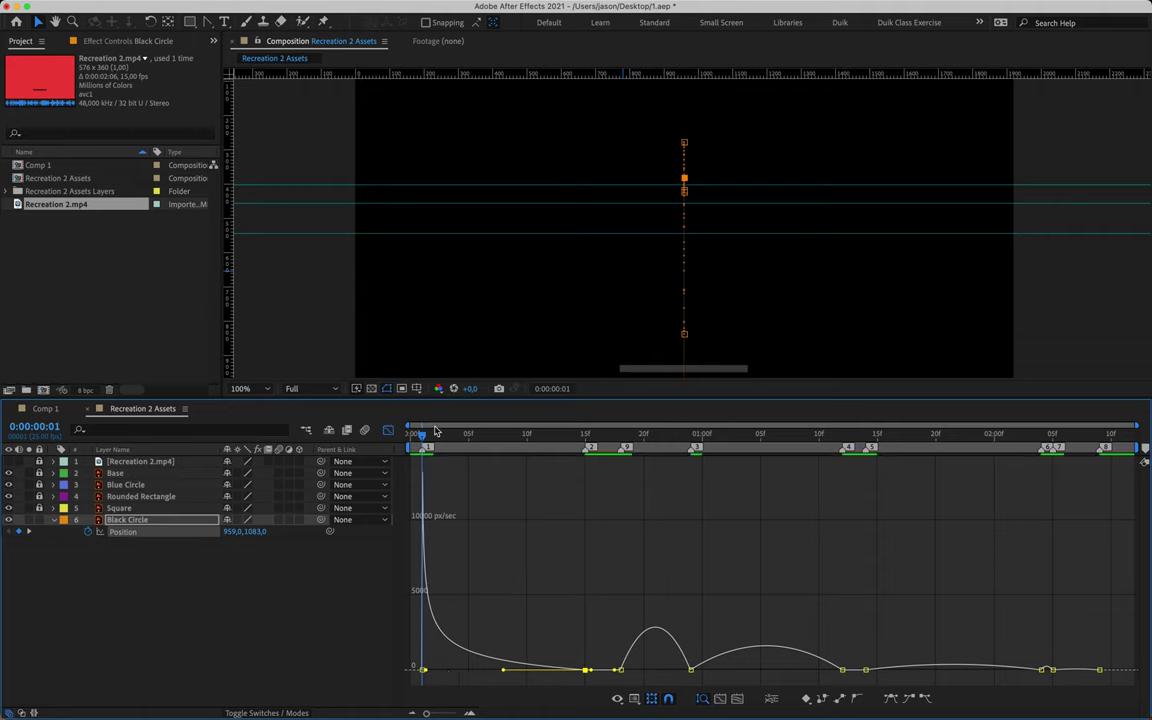
{"action": "key", "text": "space"}
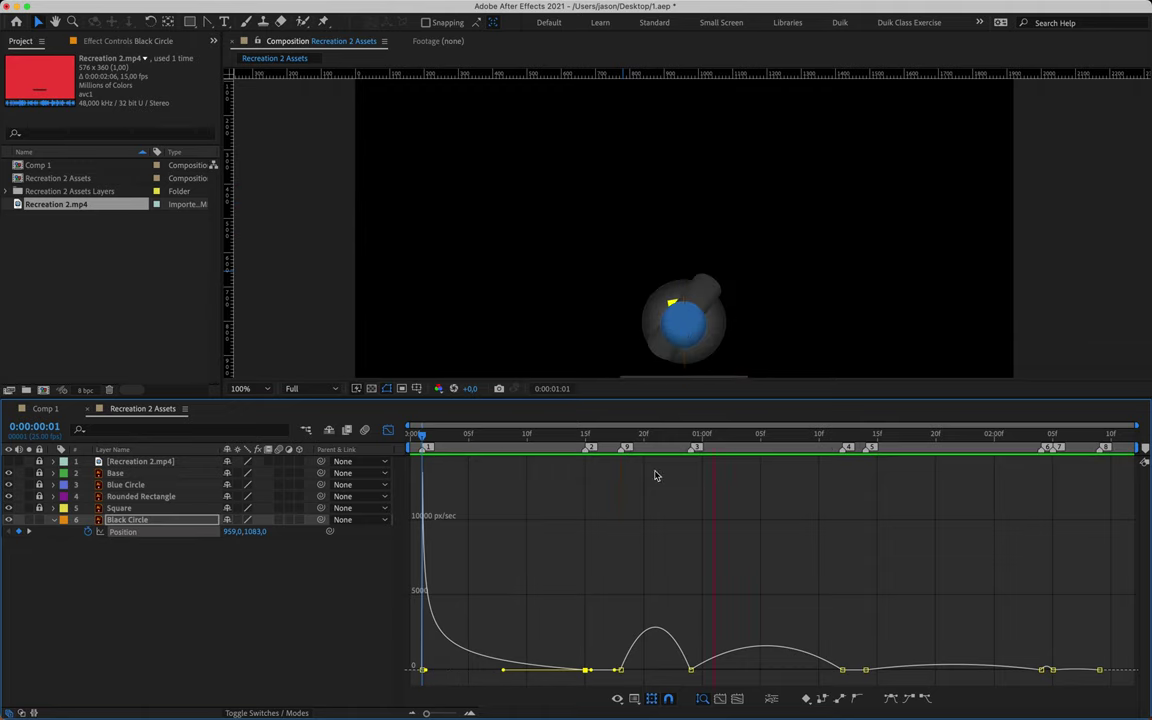
{"action": "key", "text": "space"}
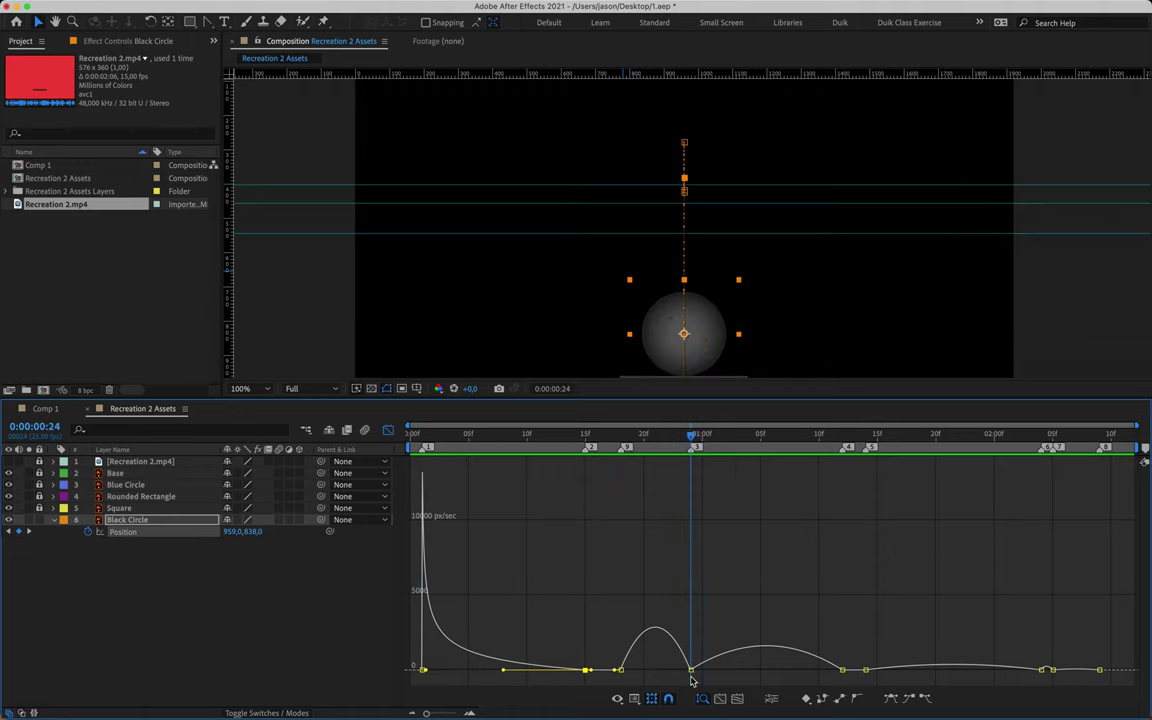
- Reshape the speed curve around 0:00:00:24 so the Black Circle accelerates into the base and rebounds fast, easing into the next peak
{"action": "left_click", "coordinate": [690, 670]}
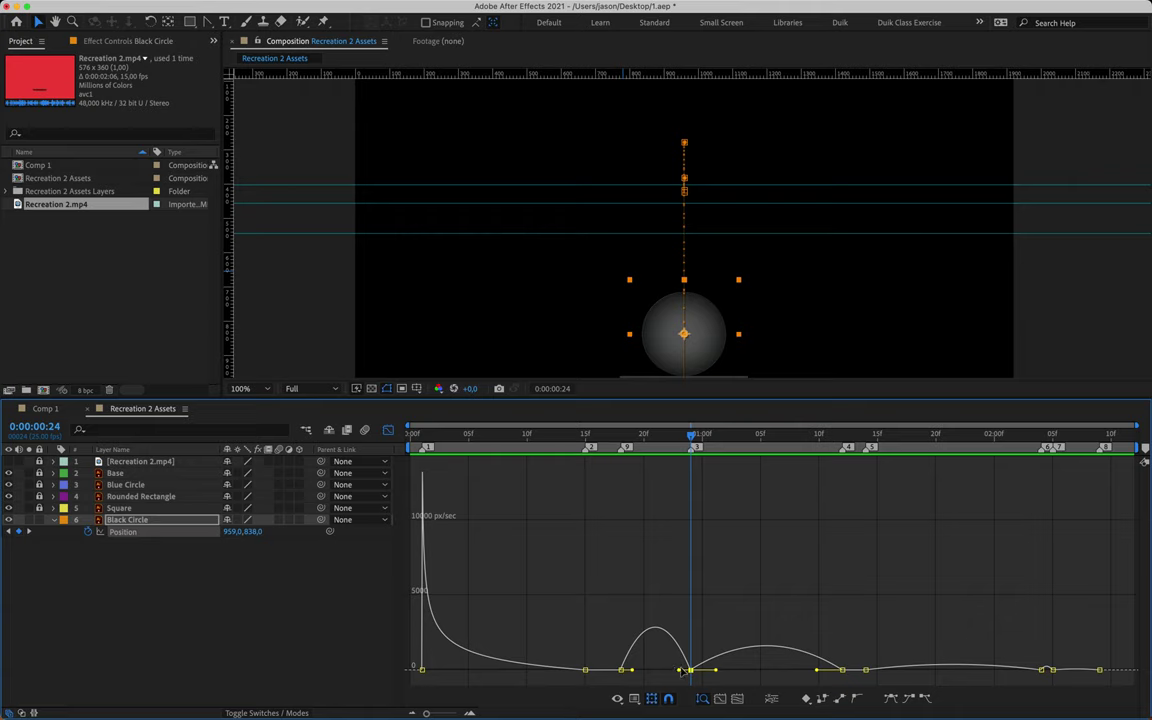
{"action": "left_click_drag", "start_coordinate": [680, 671], "coordinate": [656, 670]}
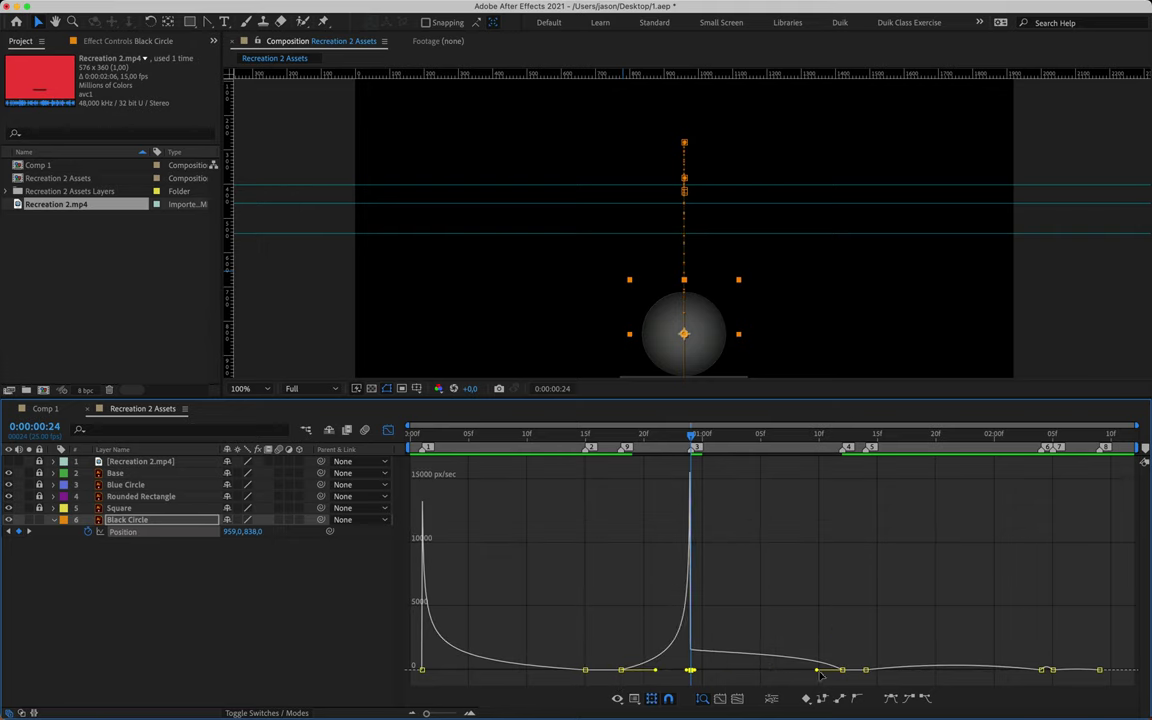
{"action": "left_click_drag", "start_coordinate": [817, 671], "coordinate": [765, 670]}
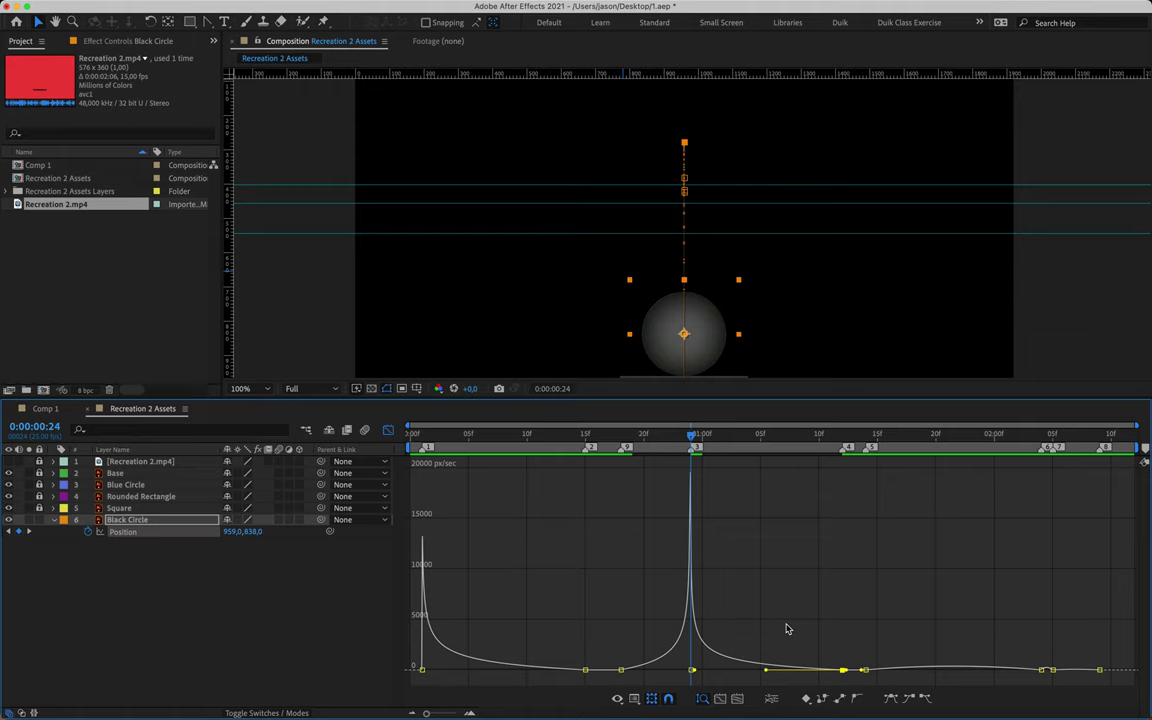
- Reshape the speed curve around 0:00:02:04 so the Black Circle accelerates into the square and leaves it fast, easing out by 0:00:02:05
{"action": "scroll", "coordinate": [787, 629], "scroll_direction": "up", "scroll_amount": 6}
{"action": "scroll", "coordinate": [787, 629], "scroll_direction": "right", "scroll_amount": 3}
{"action": "left_click_drag", "start_coordinate": [560, 441], "coordinate": [876, 467]}
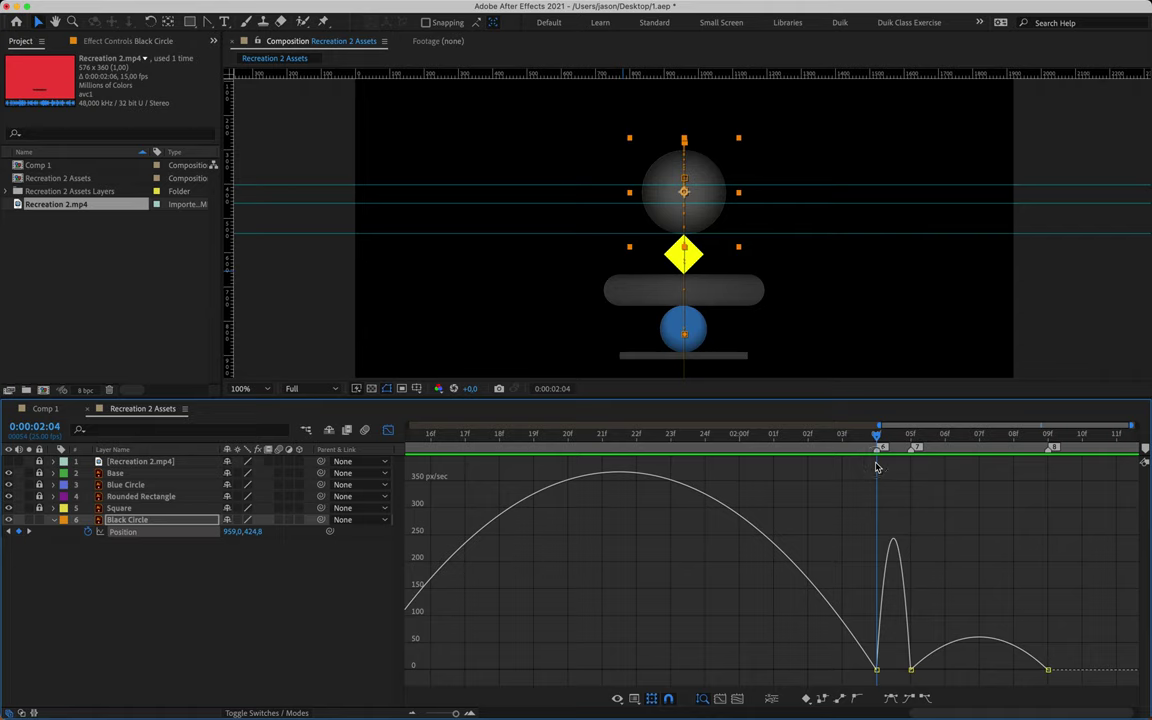
{"action": "left_click", "coordinate": [877, 669]}
{"action": "left_click_drag", "start_coordinate": [791, 670], "coordinate": [856, 674]}
{"action": "scroll", "coordinate": [534, 628], "scroll_direction": "left", "scroll_amount": 3}
{"action": "left_click", "coordinate": [524, 670]}
{"action": "left_click_drag", "start_coordinate": [612, 672], "coordinate": [840, 668]}
{"action": "scroll", "coordinate": [904, 648], "scroll_direction": "right", "scroll_amount": 3}
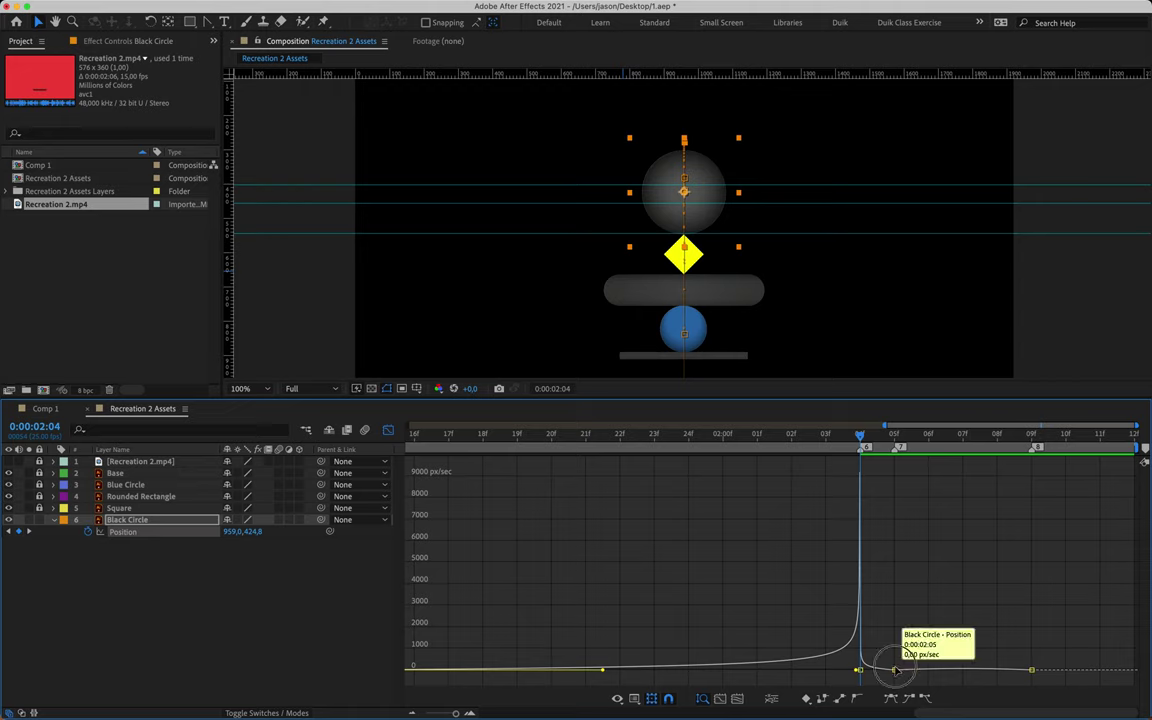
- Reshape the speed curve from 0:00:02:05 so the Black Circle speeds up into its final landing at 0:00:02:09
{"action": "left_click", "coordinate": [894, 669]}
{"action": "mouse_move", "coordinate": [1013, 670]}
{"action": "left_mouse_down"}
{"action": "mouse_move", "coordinate": [1022, 675]}
{"action": "mouse_move", "coordinate": [905, 675]}
{"action": "mouse_move", "coordinate": [1034, 679]}
{"action": "left_mouse_up"}
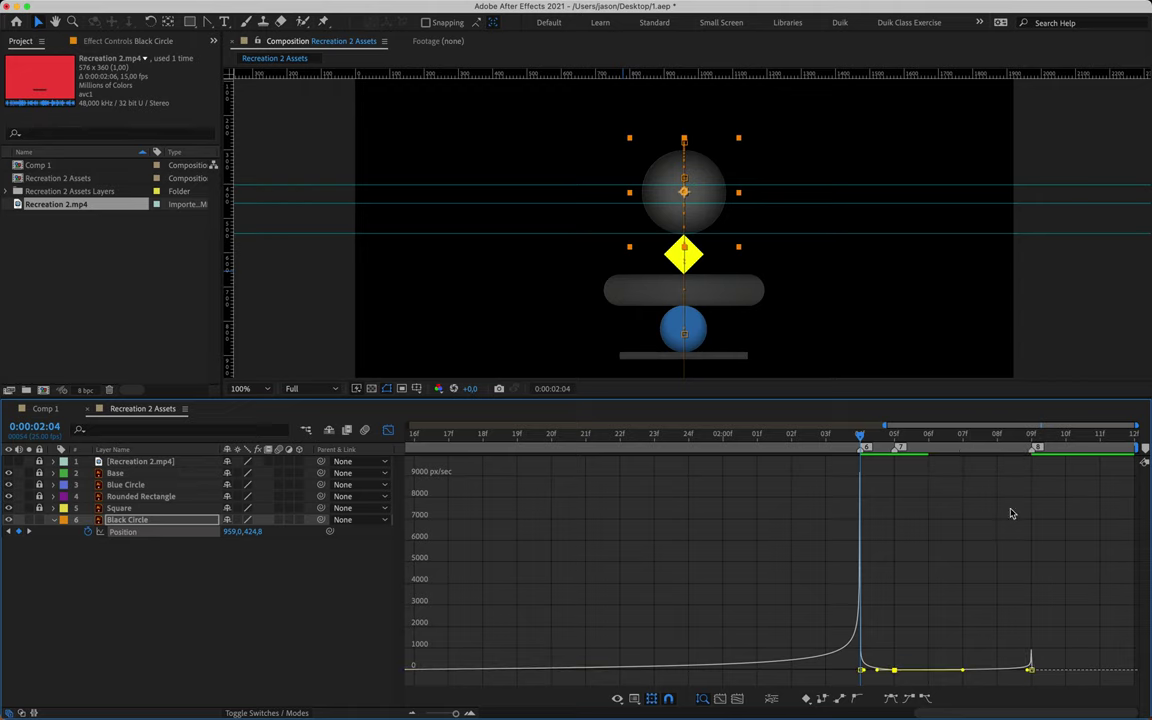
{"action": "left_click_drag", "start_coordinate": [950, 438], "coordinate": [1030, 445]}
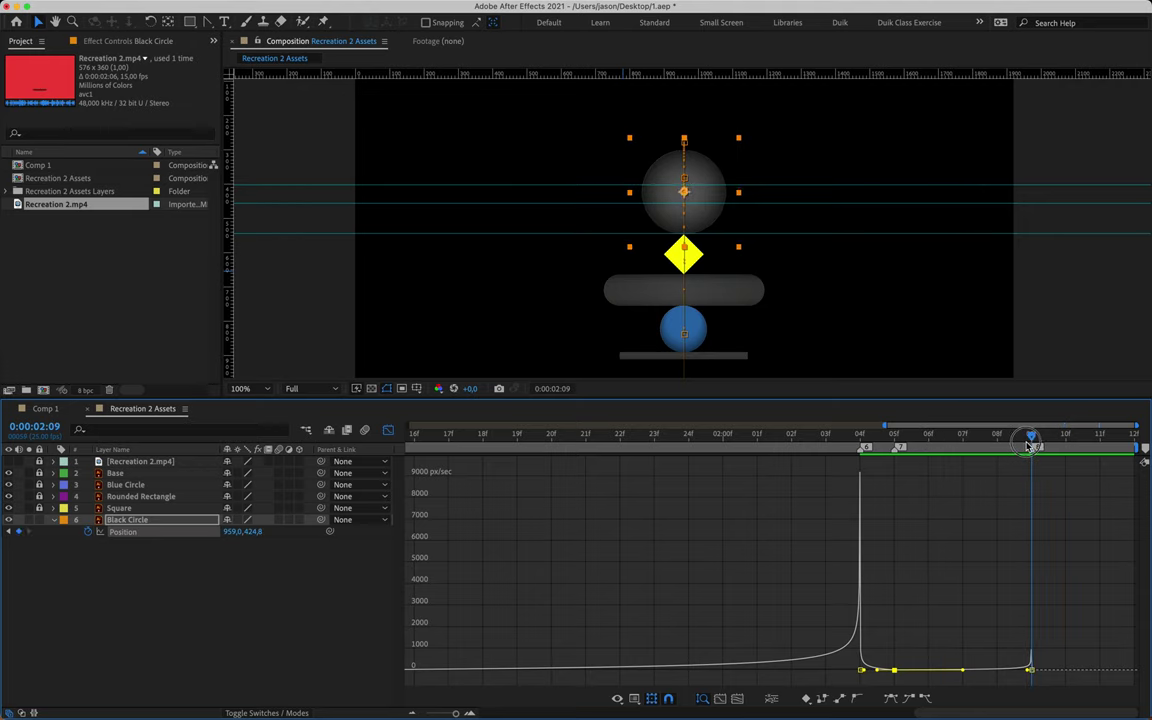
{"action": "key", "text": "semicolon"}
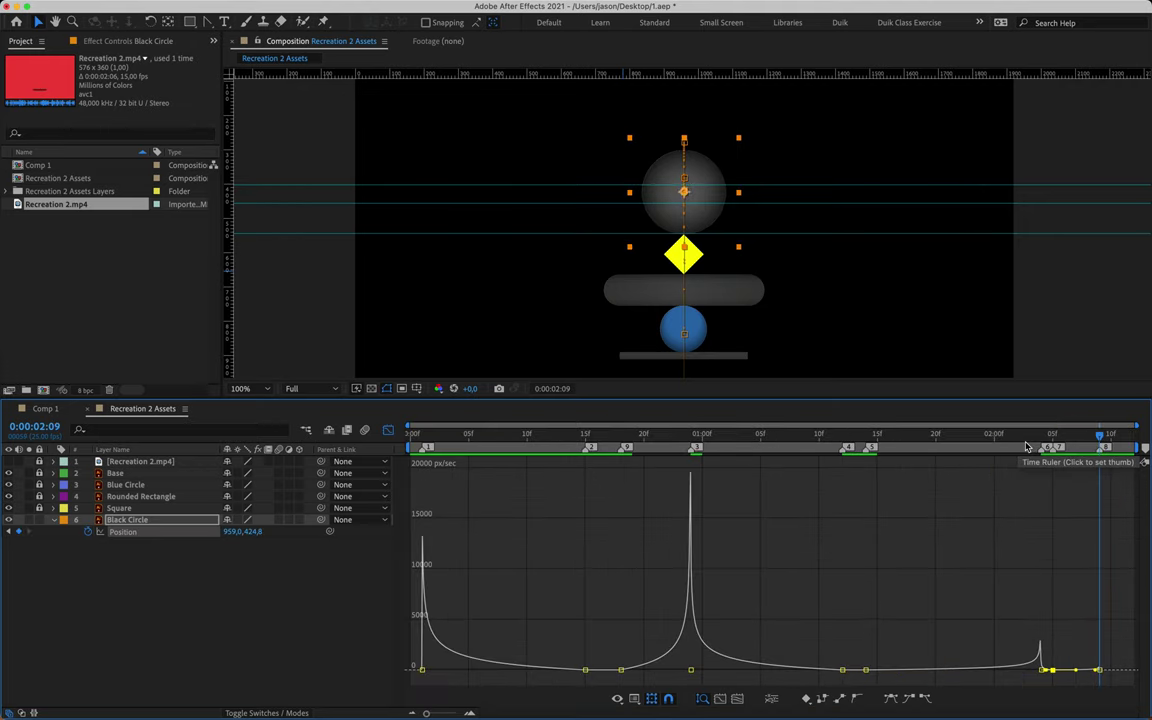
- Scrub and play the whole animation to check the Black Circle's timing, and leave the graph editor
{"action": "left_click", "coordinate": [421, 438]}
{"action": "left_click_drag", "start_coordinate": [421, 441], "coordinate": [1043, 500]}
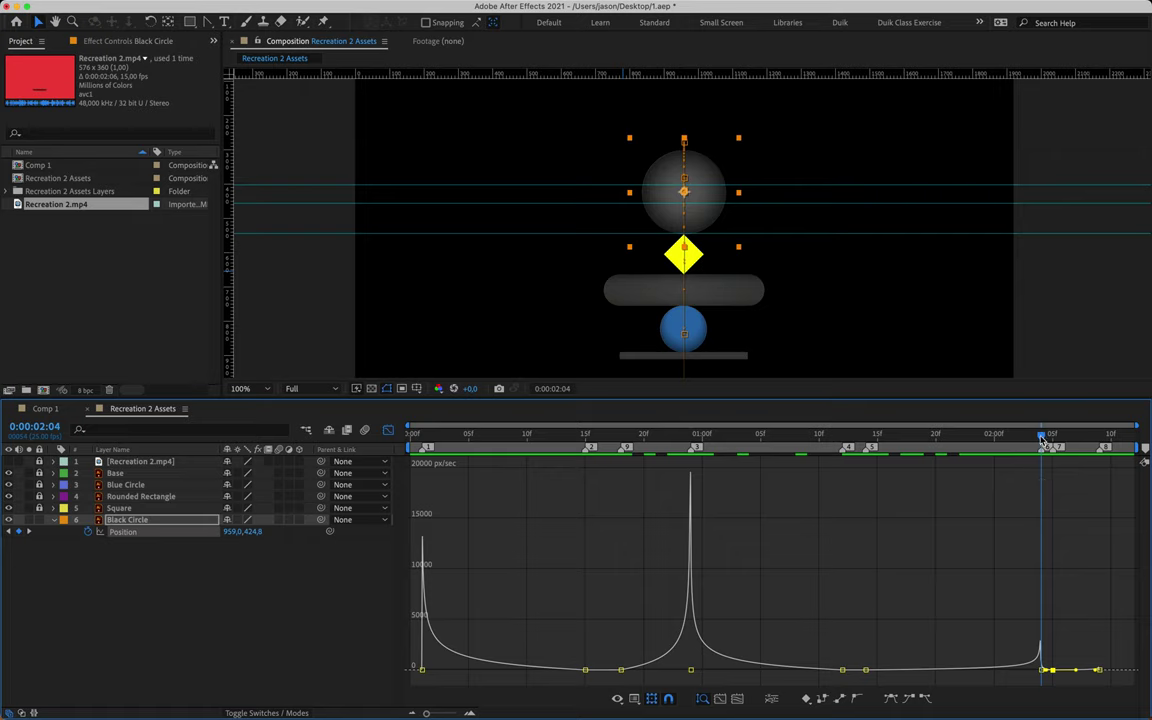
{"action": "left_click_drag", "start_coordinate": [1041, 440], "coordinate": [1097, 450]}
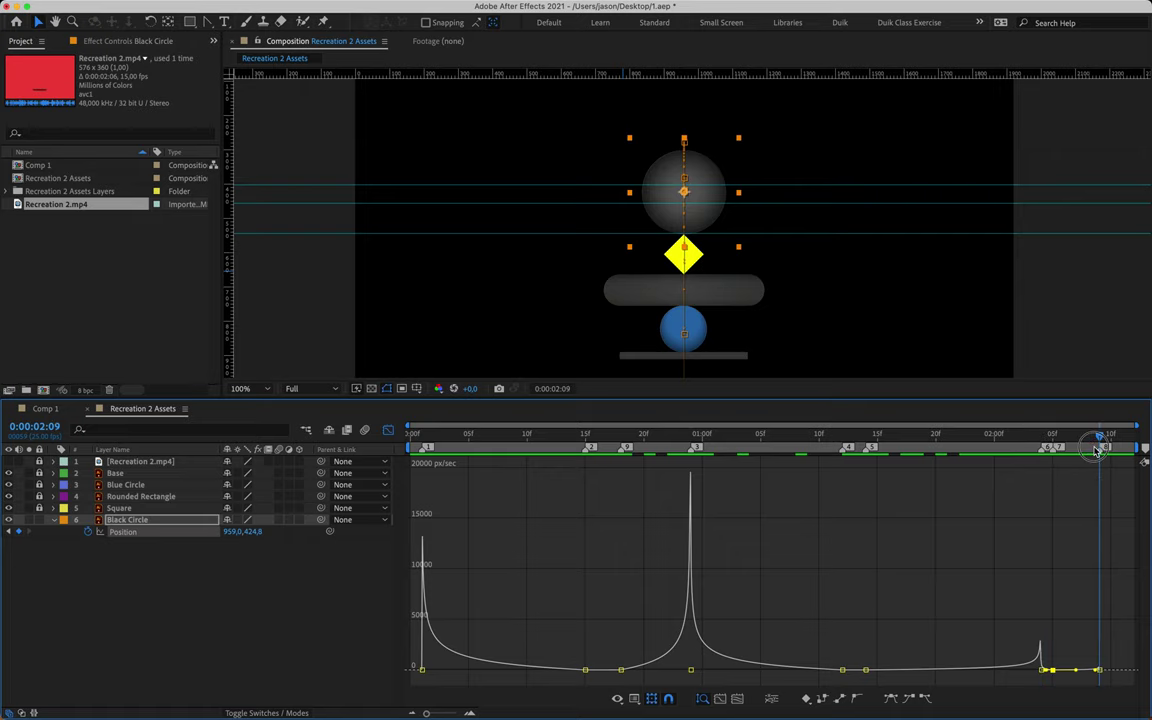
{"action": "key", "text": "space"}
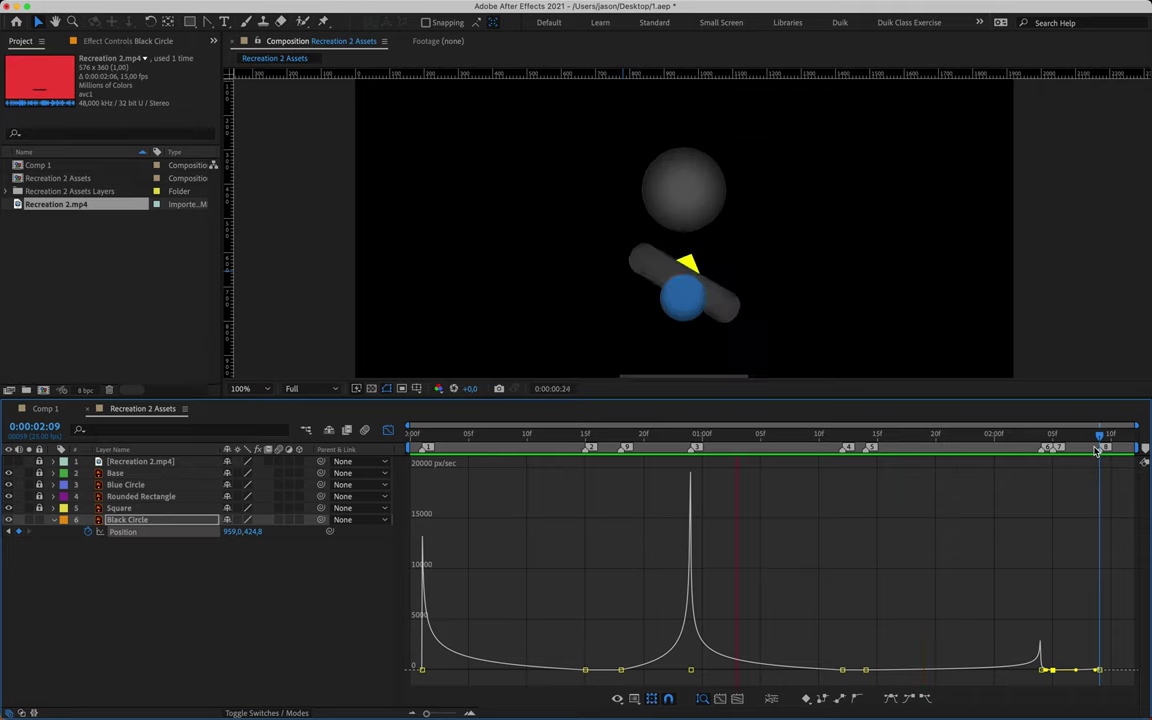
{"action": "key", "text": "space"}
{"action": "left_click", "coordinate": [388, 428]}
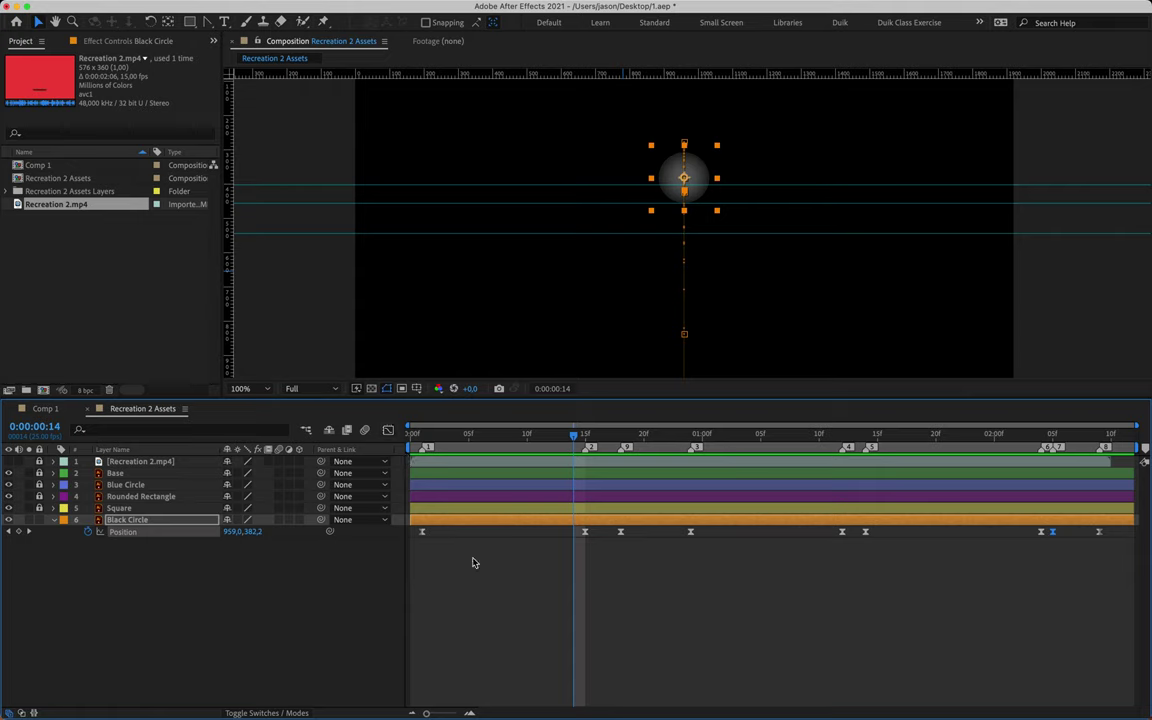
- Save the project, and collapse and lock the Black Circle layer
{"action": "key", "text": "super+s"}
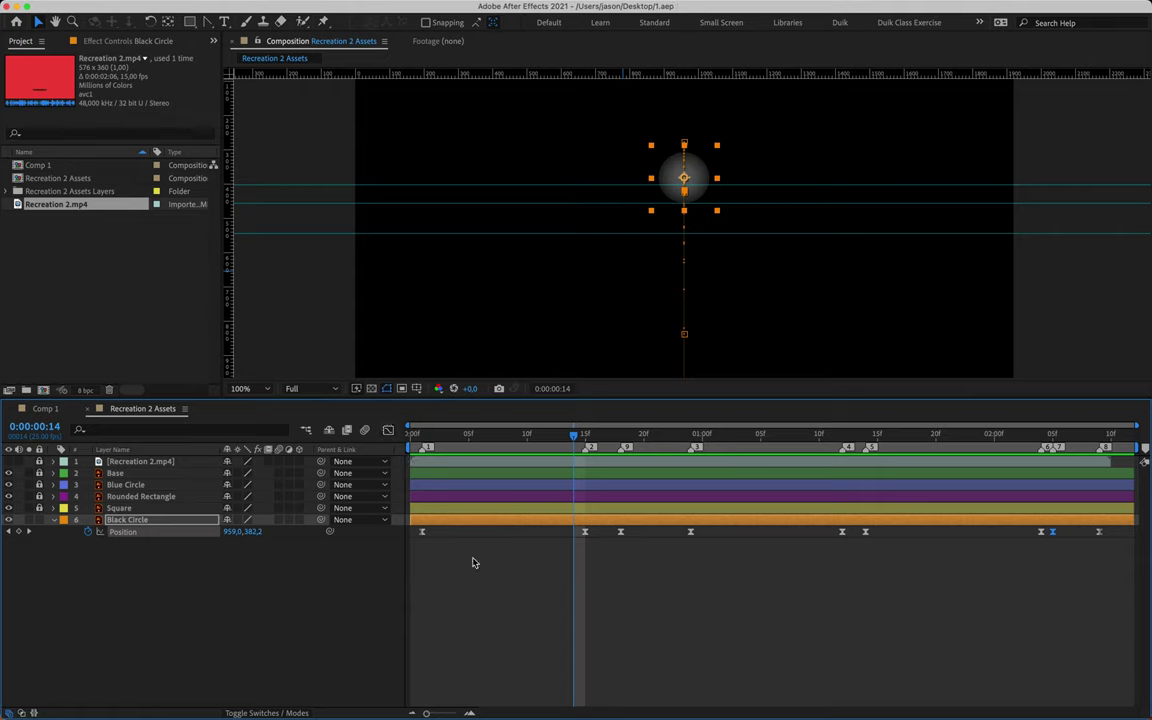
{"action": "left_click", "coordinate": [54, 520]}
{"action": "left_click", "coordinate": [41, 520]}
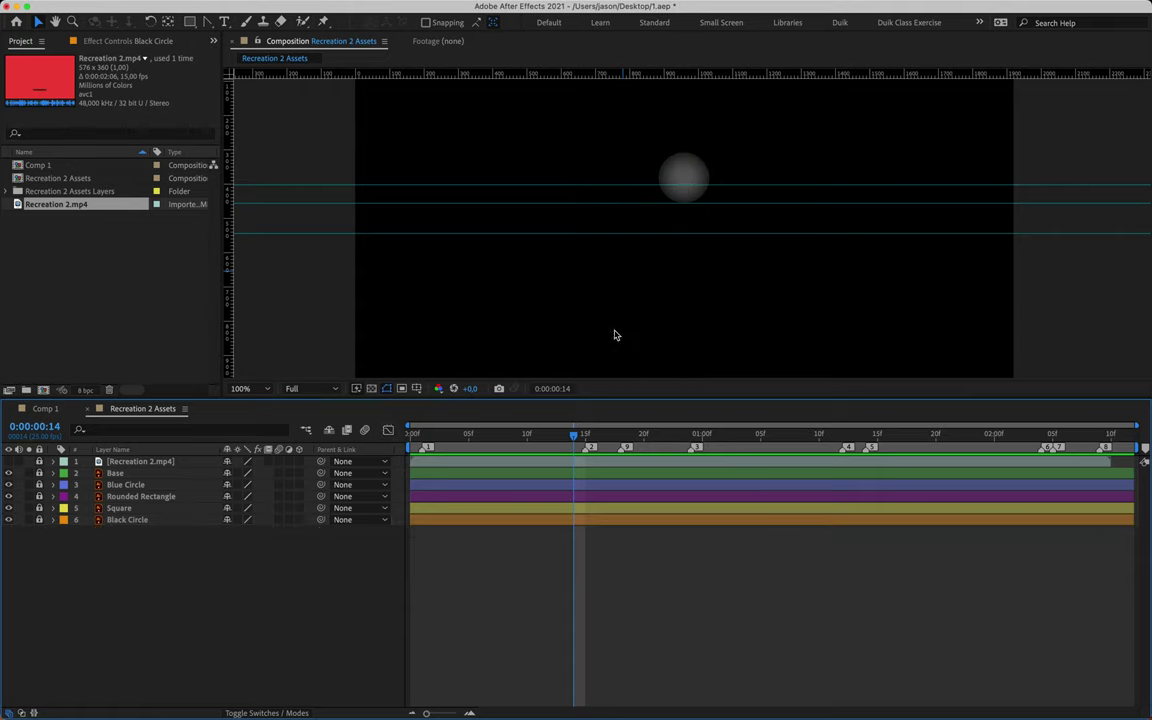
- Delete all markers from the Recreation 2 Assets composition and clear all of its guides
{"action": "scroll", "coordinate": [615, 335], "scroll_direction": "down", "scroll_amount": 2}
{"action": "key", "text": "period"}
{"action": "key", "text": "period"}
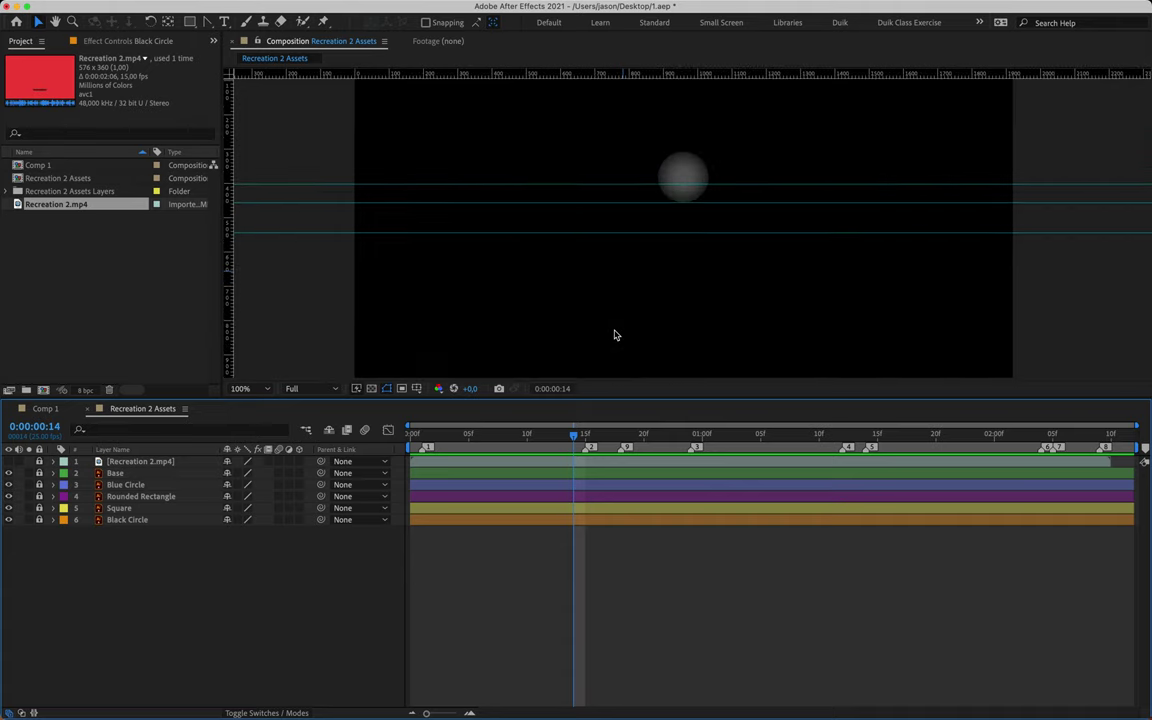
{"action": "key", "text": "comma"}
{"action": "key", "text": "comma"}
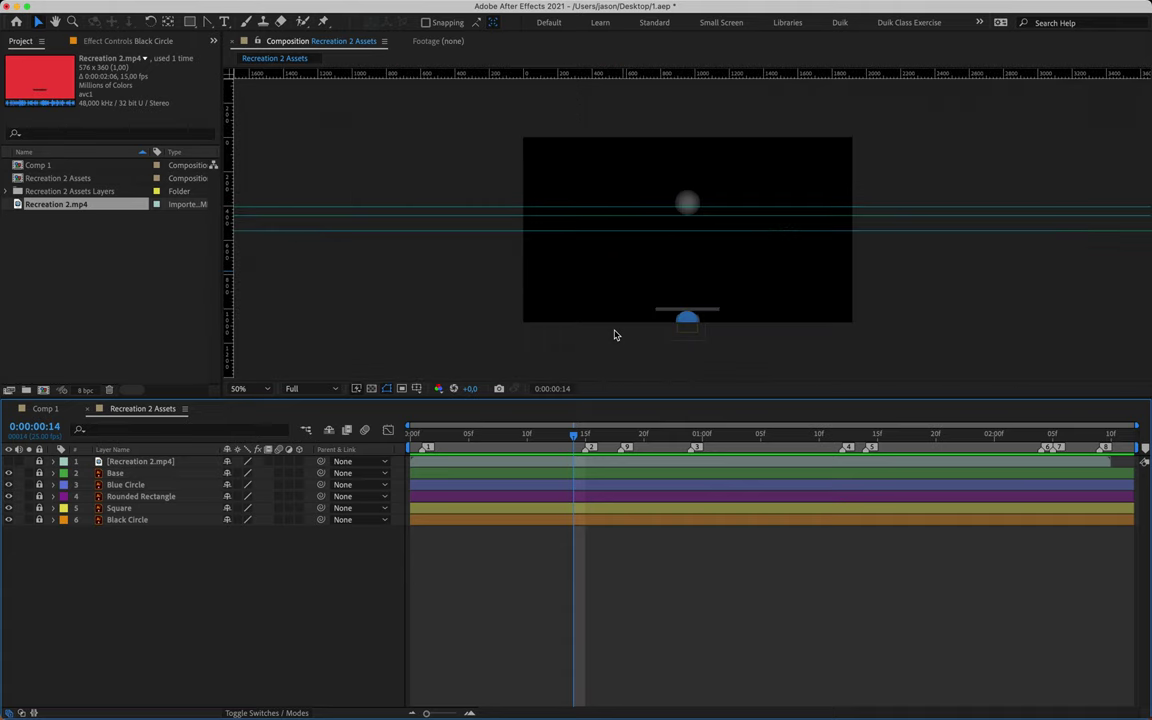
{"action": "right_click", "coordinate": [589, 448]}
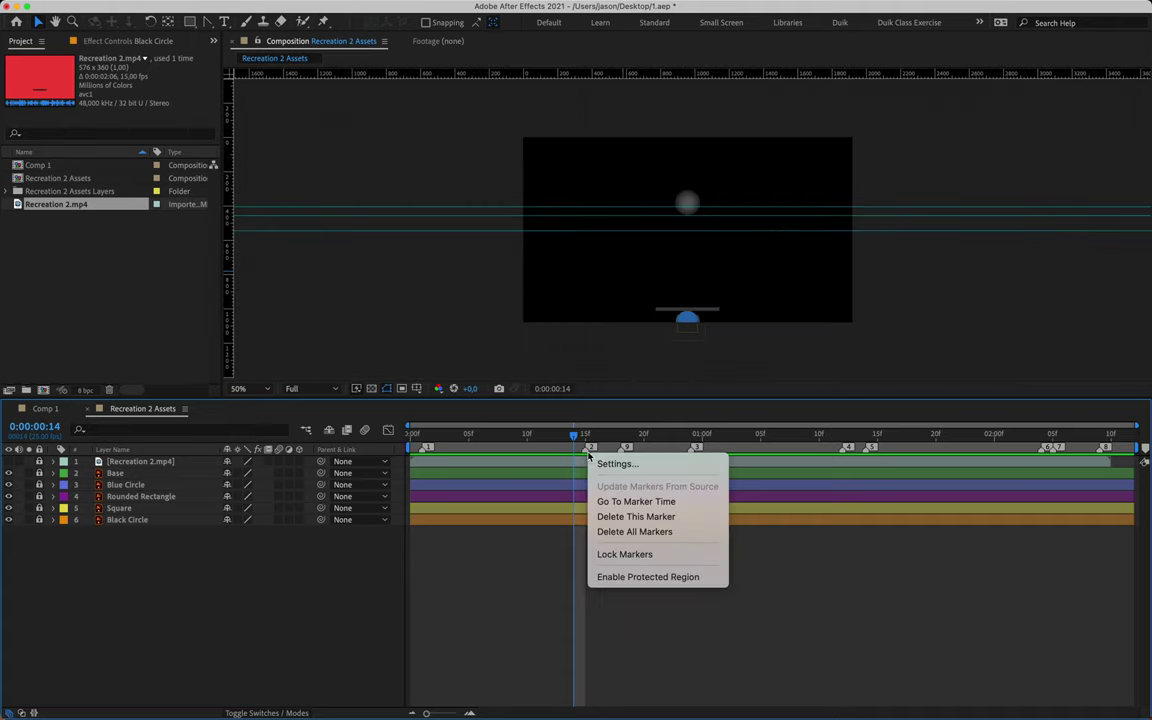
{"action": "left_click", "coordinate": [614, 532]}
{"action": "left_click", "coordinate": [376, 8]}
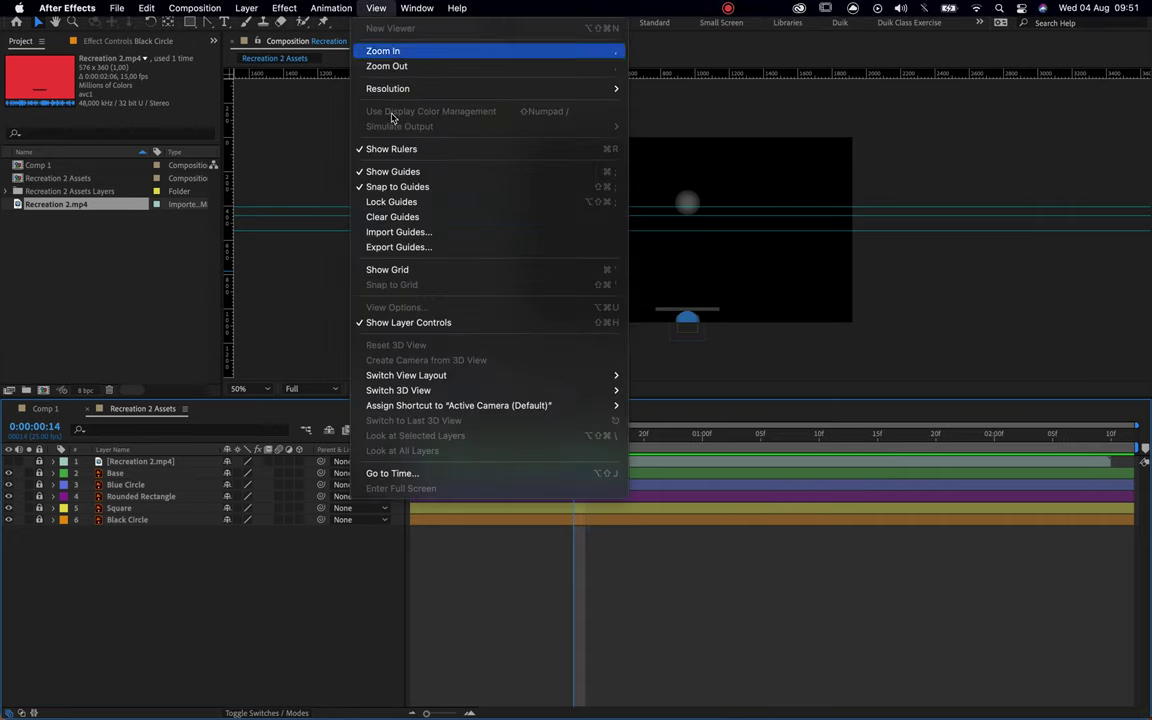
{"action": "left_click", "coordinate": [400, 217]}
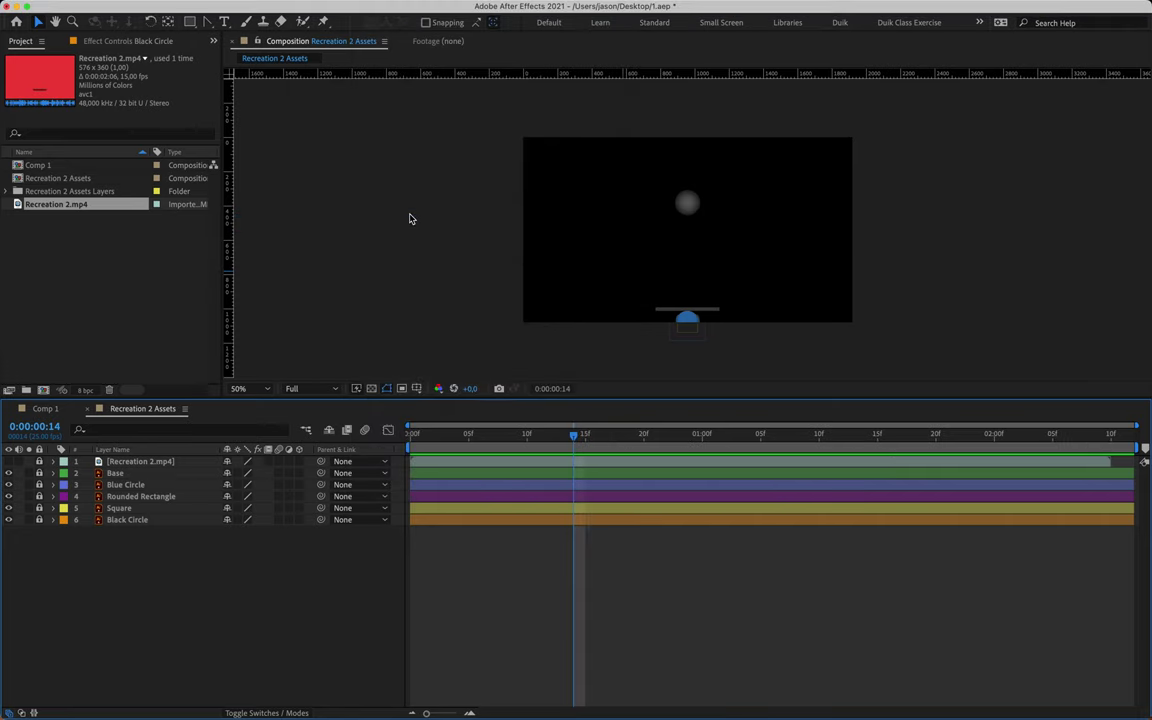
- Hide the rulers and turn on the visibility of the Recreation 2.mp4 reference layer
{"action": "key", "text": "super+r"}
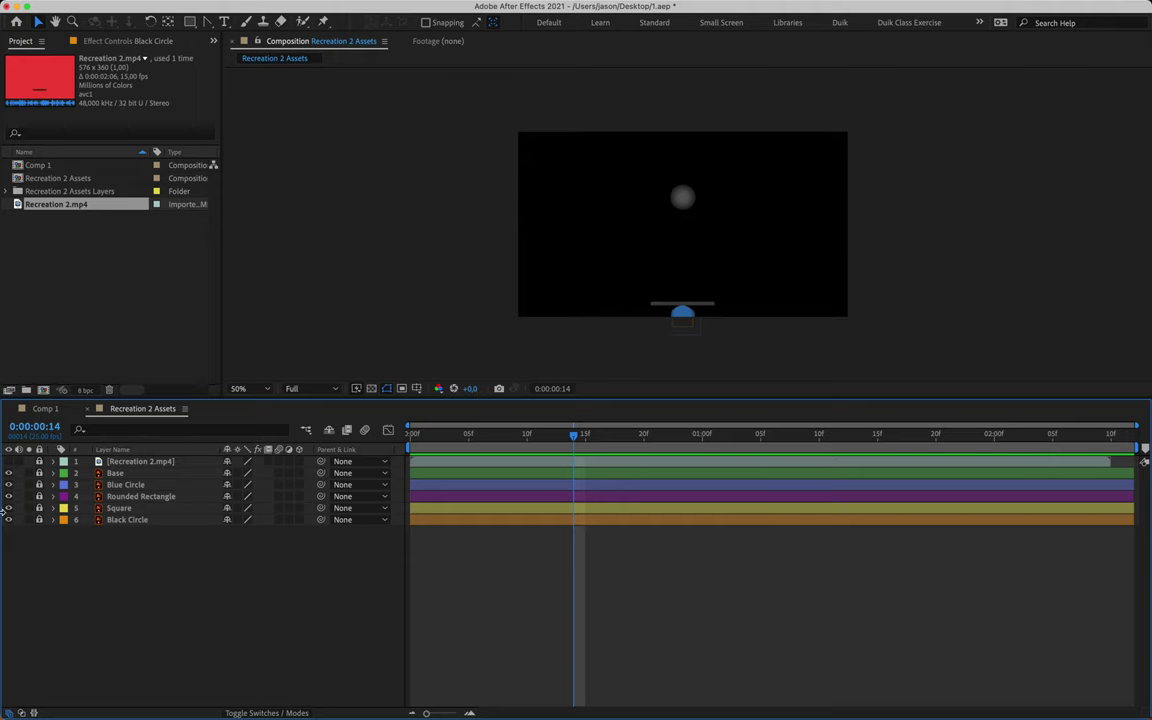
{"action": "left_click", "coordinate": [8, 461]}
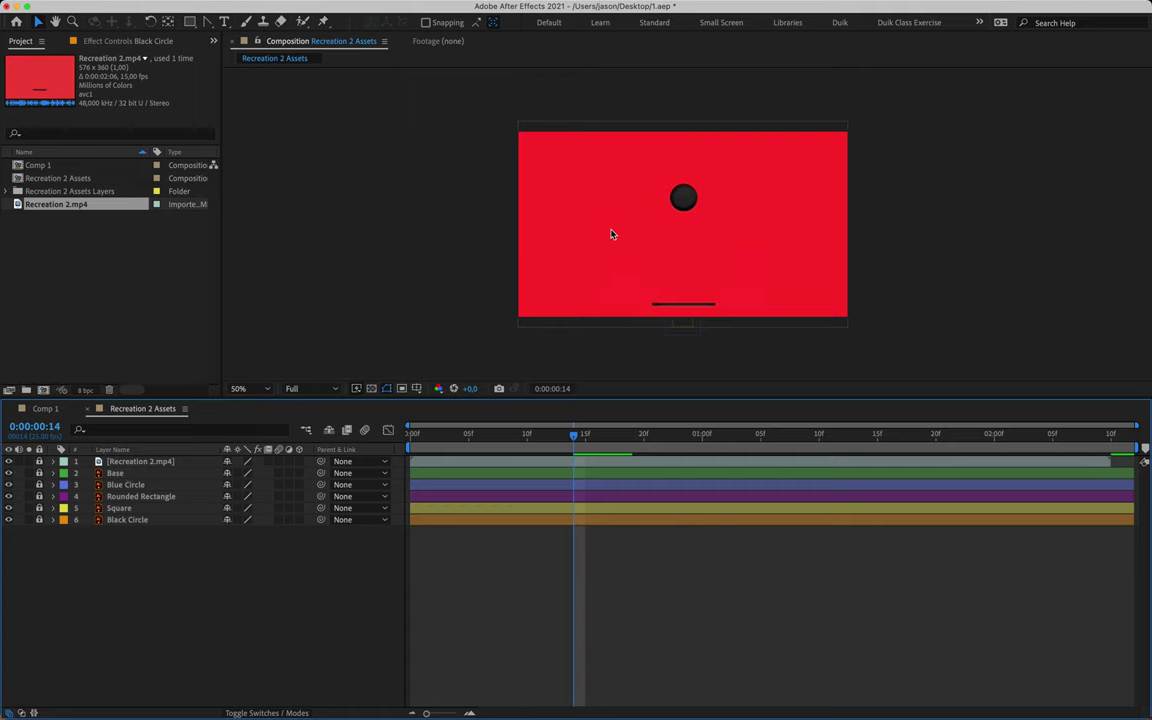
- Create a 1920 × 1080 px red solid layer, sampling its colour from the reference video's background
{"action": "mouse_move", "coordinate": [311, 5]}
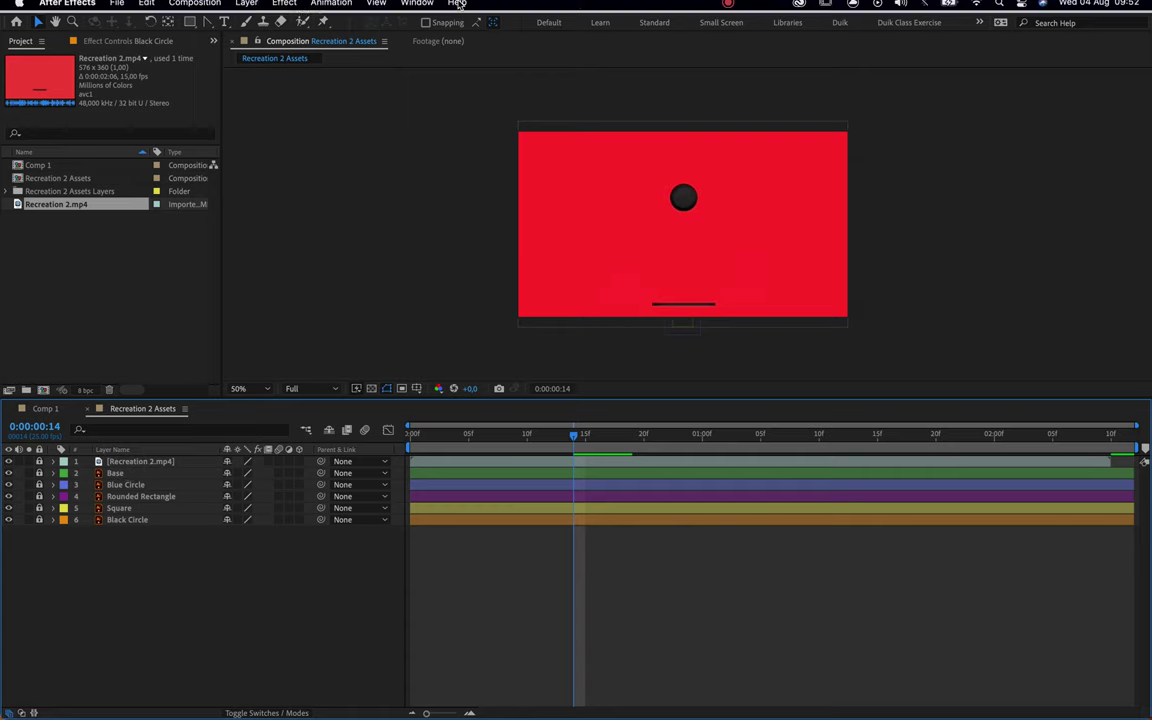
{"action": "left_click", "coordinate": [247, 9]}
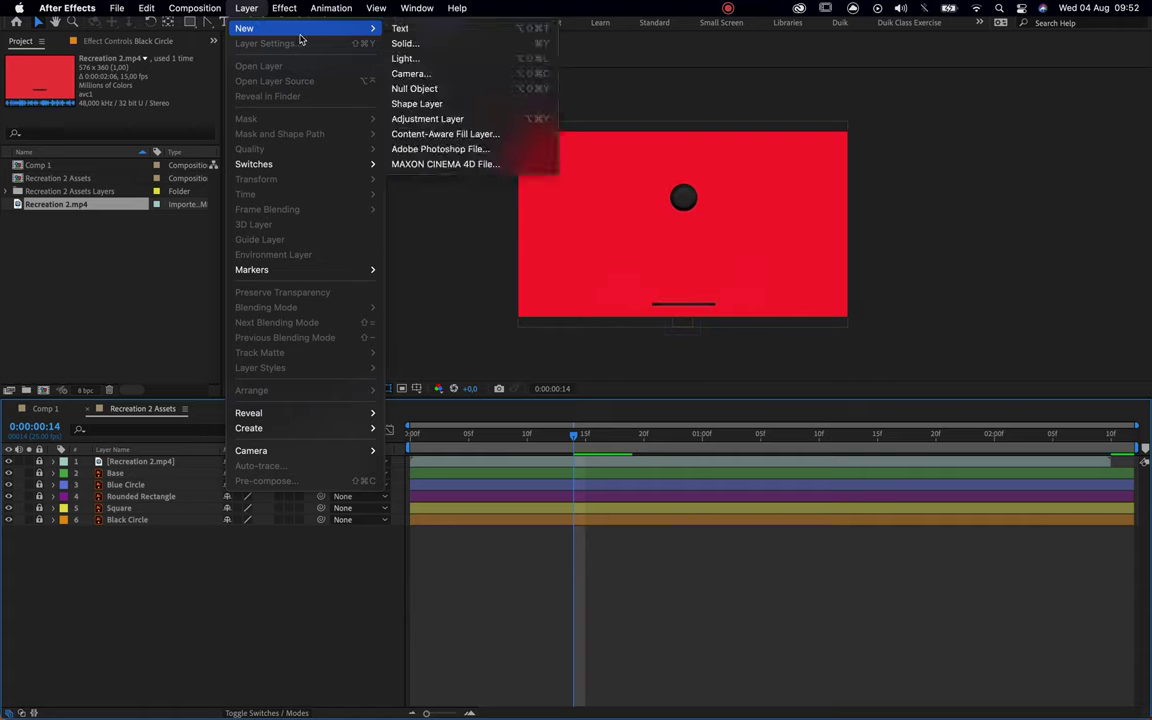
{"action": "mouse_move", "coordinate": [300, 28]}
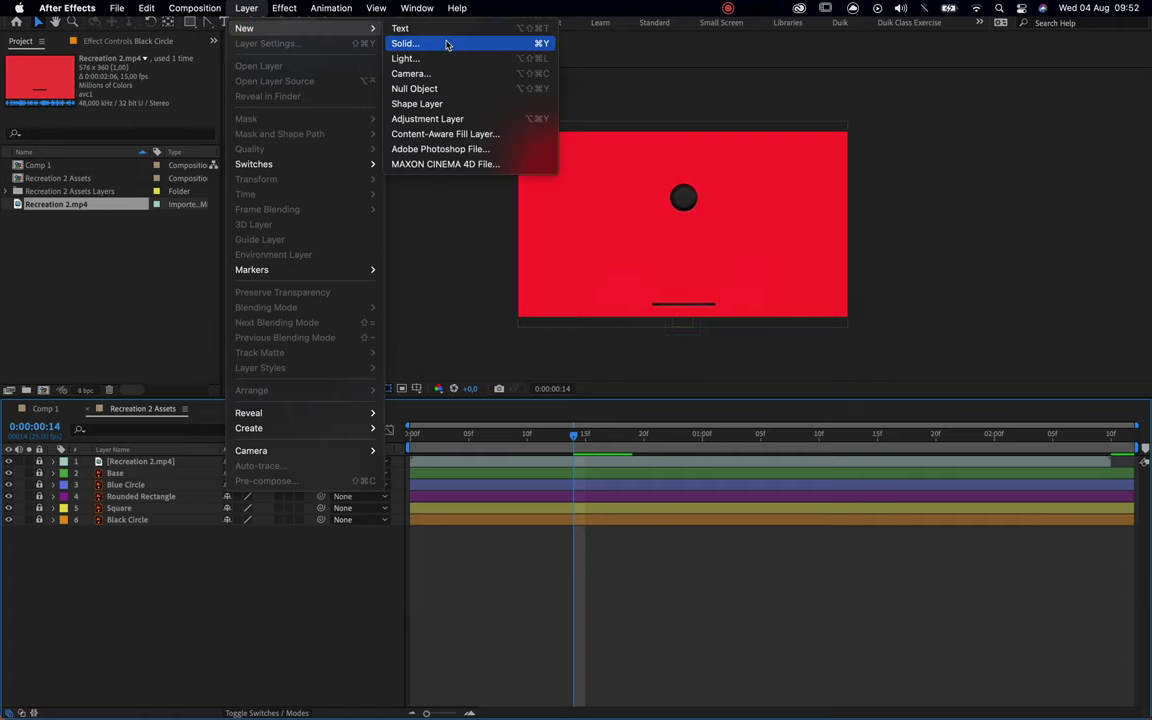
{"action": "left_click", "coordinate": [446, 44]}
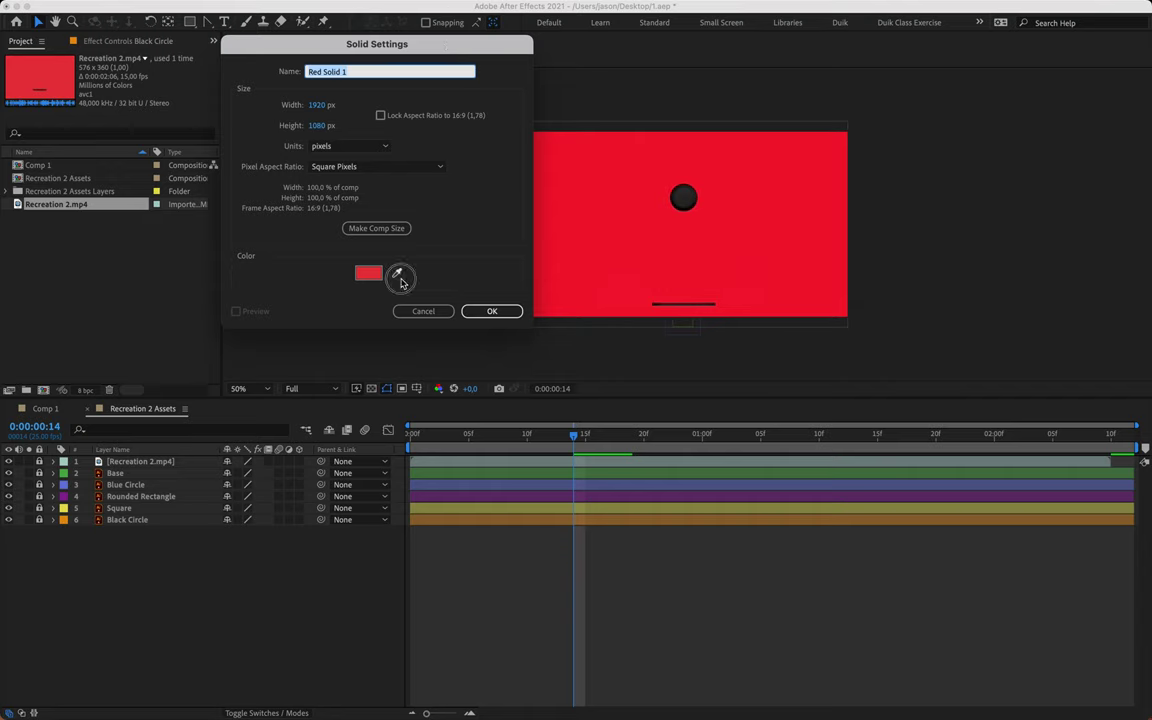
{"action": "left_click", "coordinate": [396, 272]}
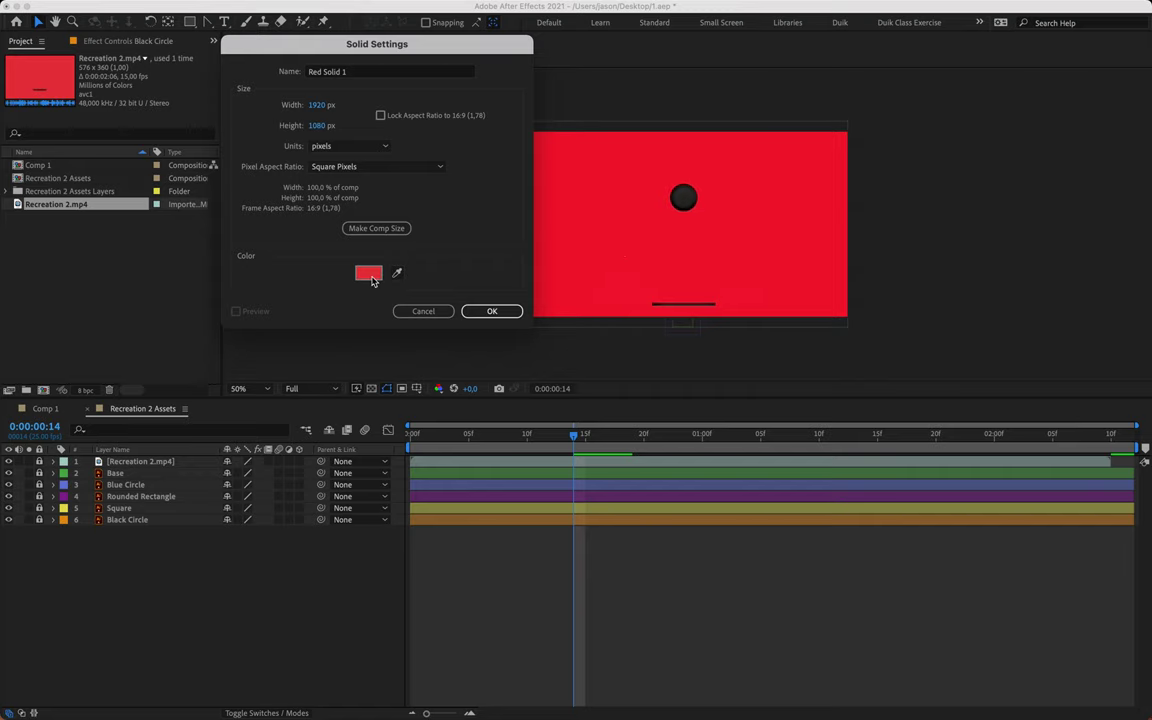
{"action": "left_click", "coordinate": [490, 311]}
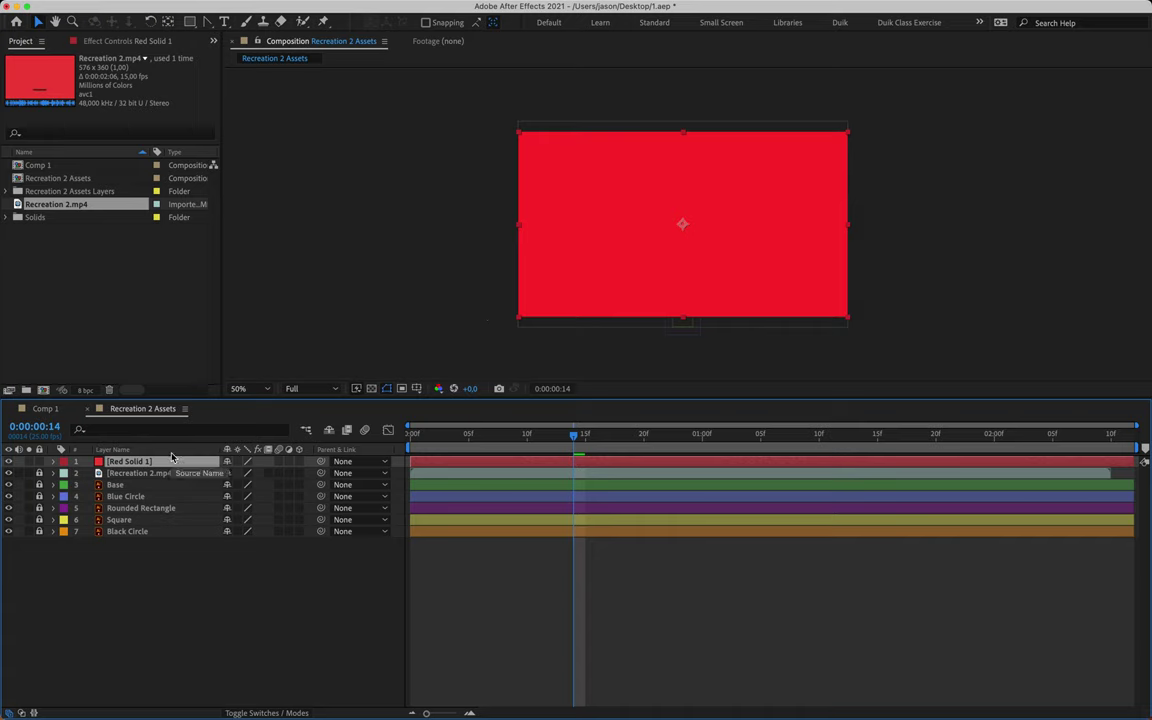
- Rename the red solid BG 1, move it beneath the Black Circle layer, and hide the reference video
{"action": "key", "text": "Return"}
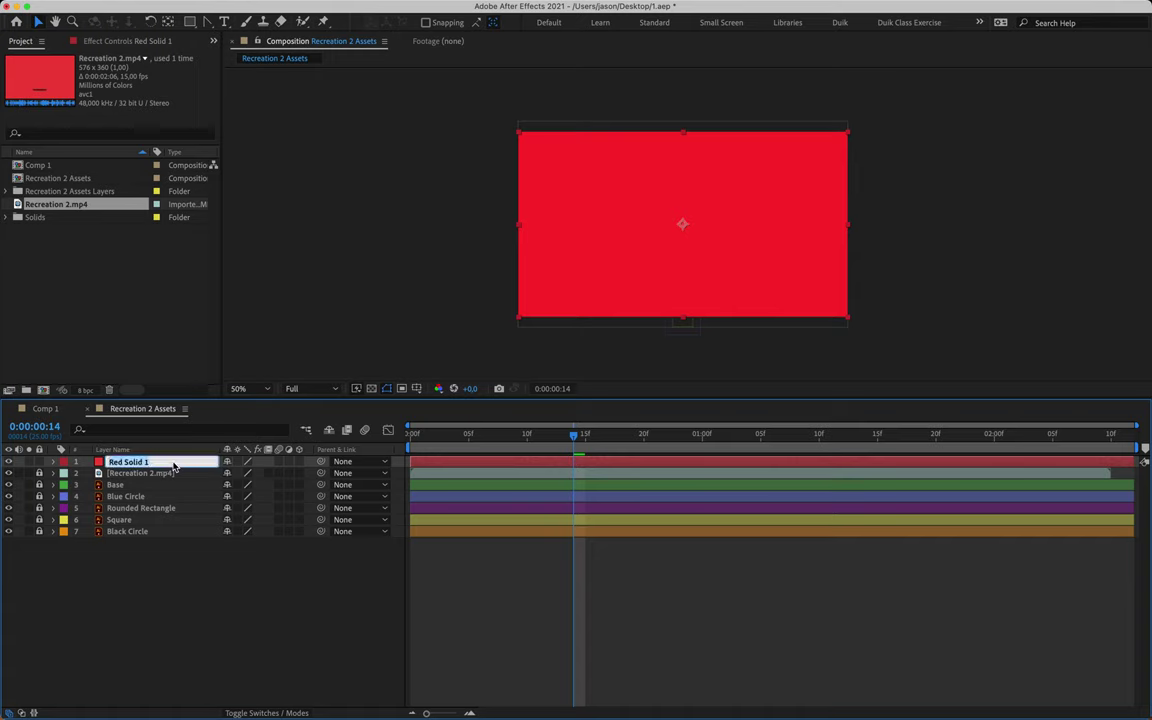
{"action": "type", "text": "BG"}
{"action": "key", "text": "Return"}
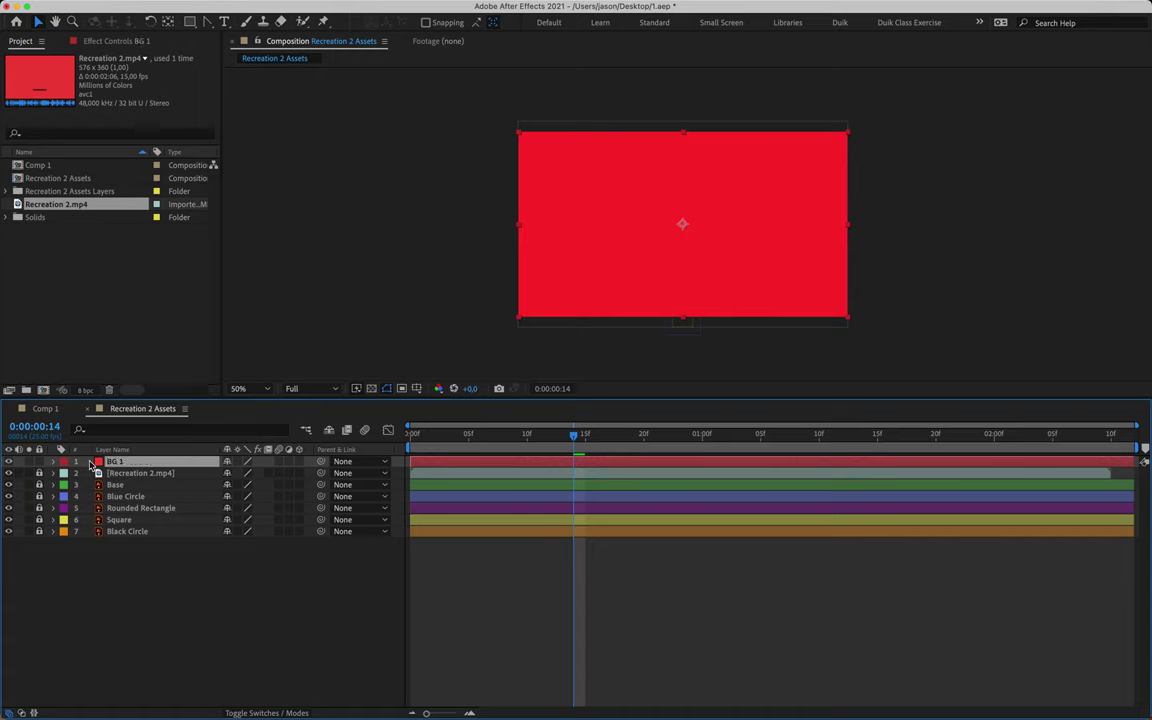
{"action": "left_click_drag", "start_coordinate": [90, 466], "coordinate": [127, 548]}
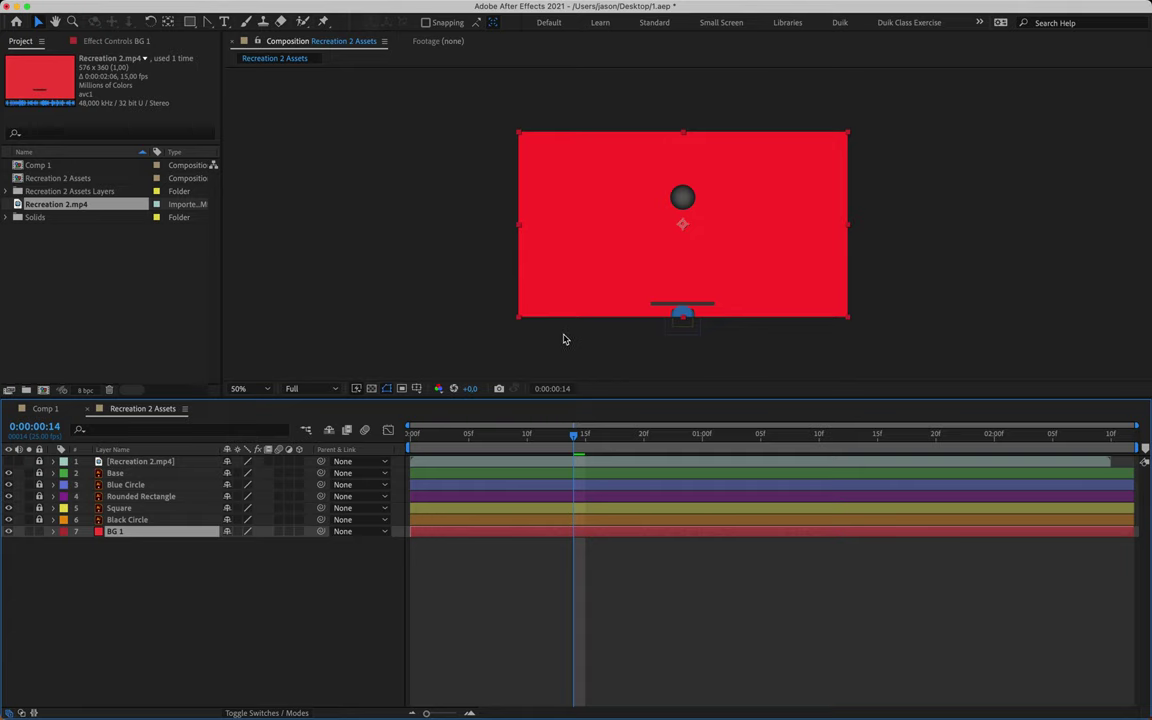
- Play and scrub the animation to check how the shapes look below the base against the red background
{"action": "key", "text": "period"}
{"action": "left_click_drag", "start_coordinate": [600, 316], "coordinate": [633, 262]}
{"action": "key", "text": "space"}
{"action": "key", "text": "space"}
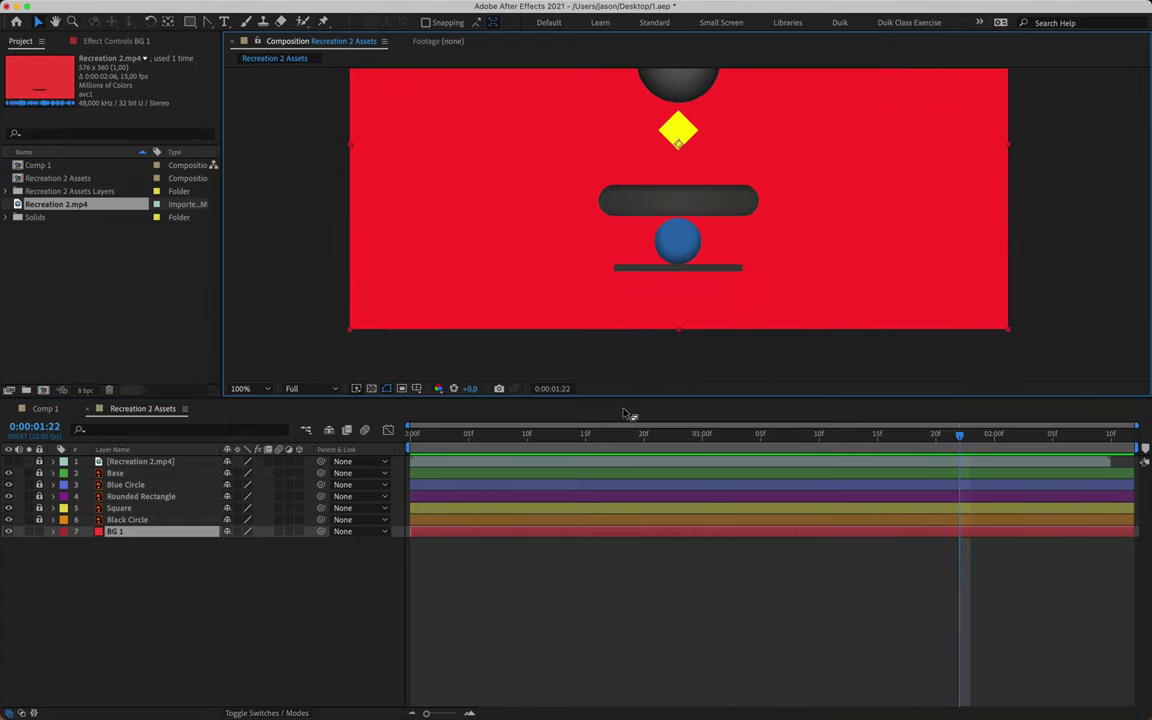
{"action": "left_click_drag", "start_coordinate": [589, 441], "coordinate": [563, 453]}
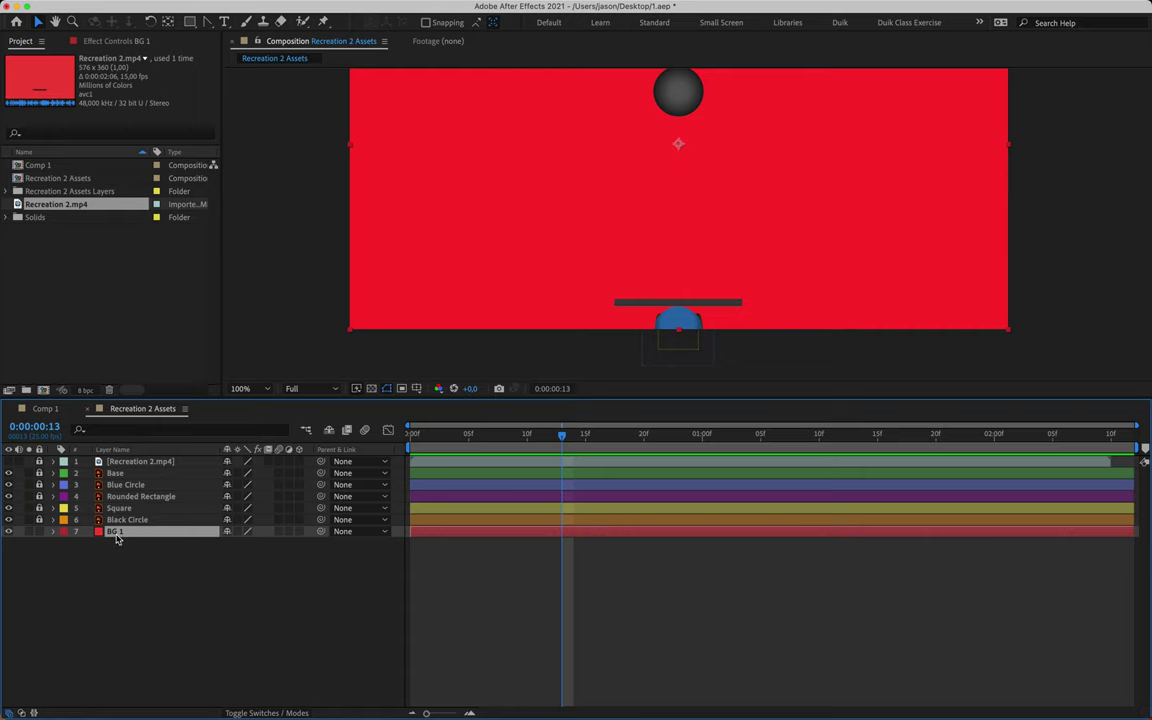
- Duplicate BG 1 as BG 2, then lock and hide the original BG 1 layer
{"action": "key", "text": "super+d"}
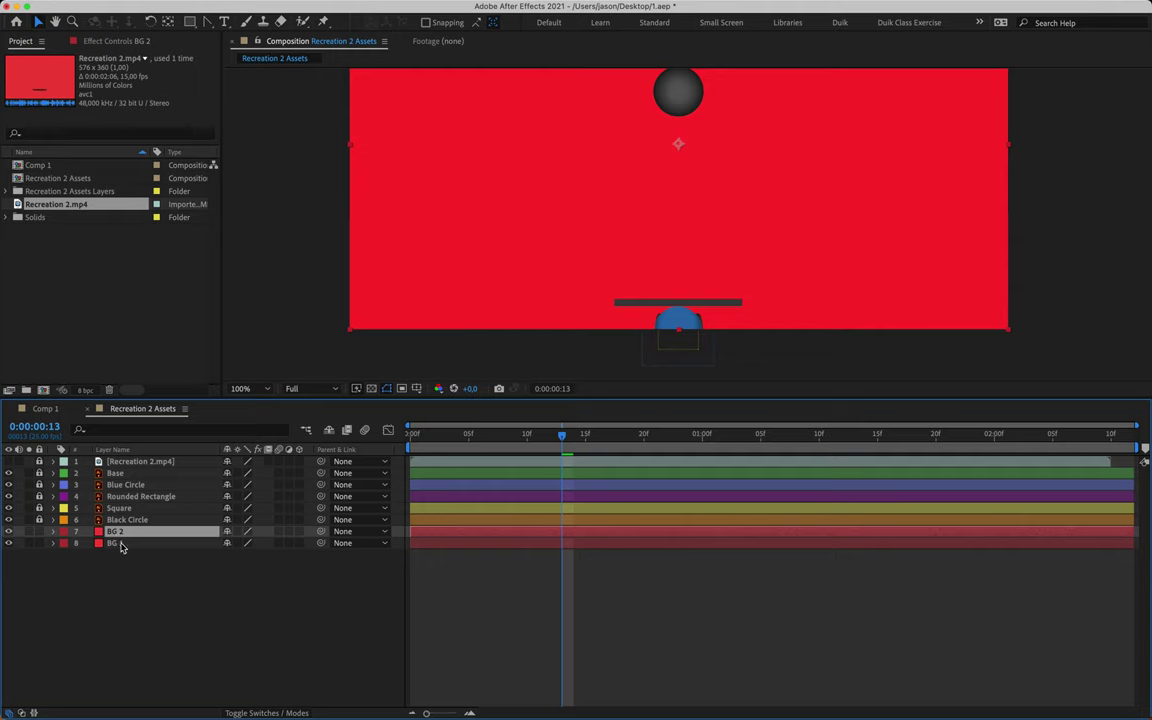
{"action": "left_click", "coordinate": [112, 545]}
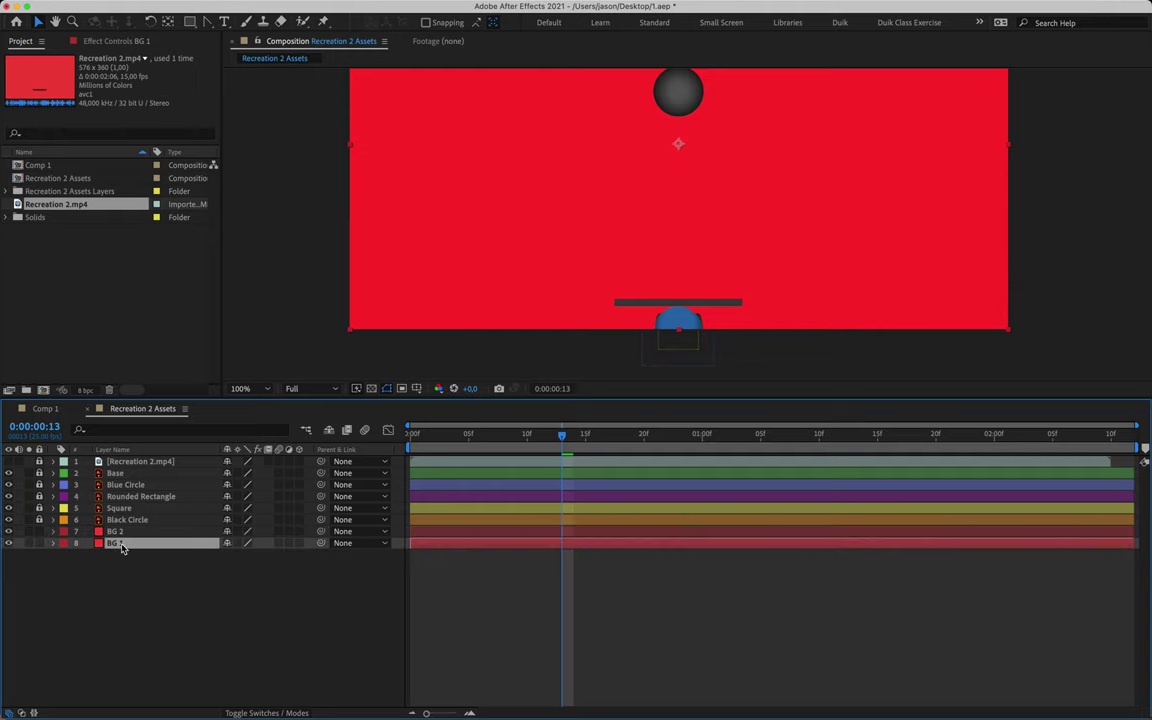
{"action": "left_click", "coordinate": [40, 544]}
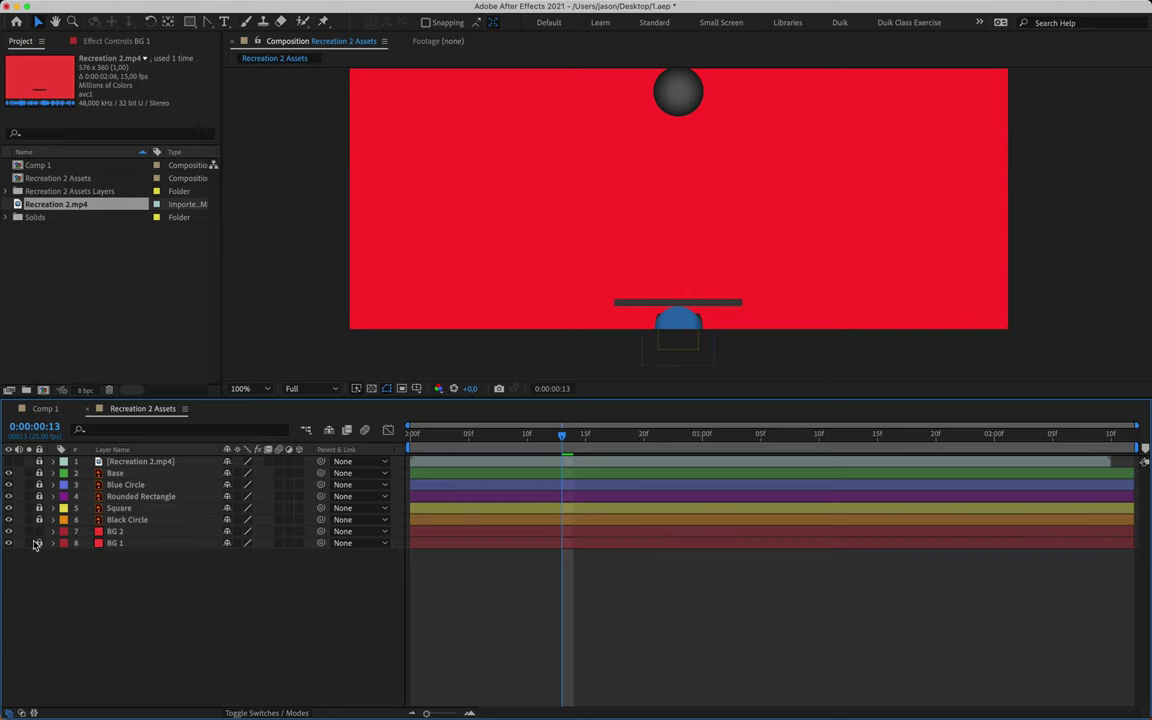
{"action": "left_click", "coordinate": [110, 532]}
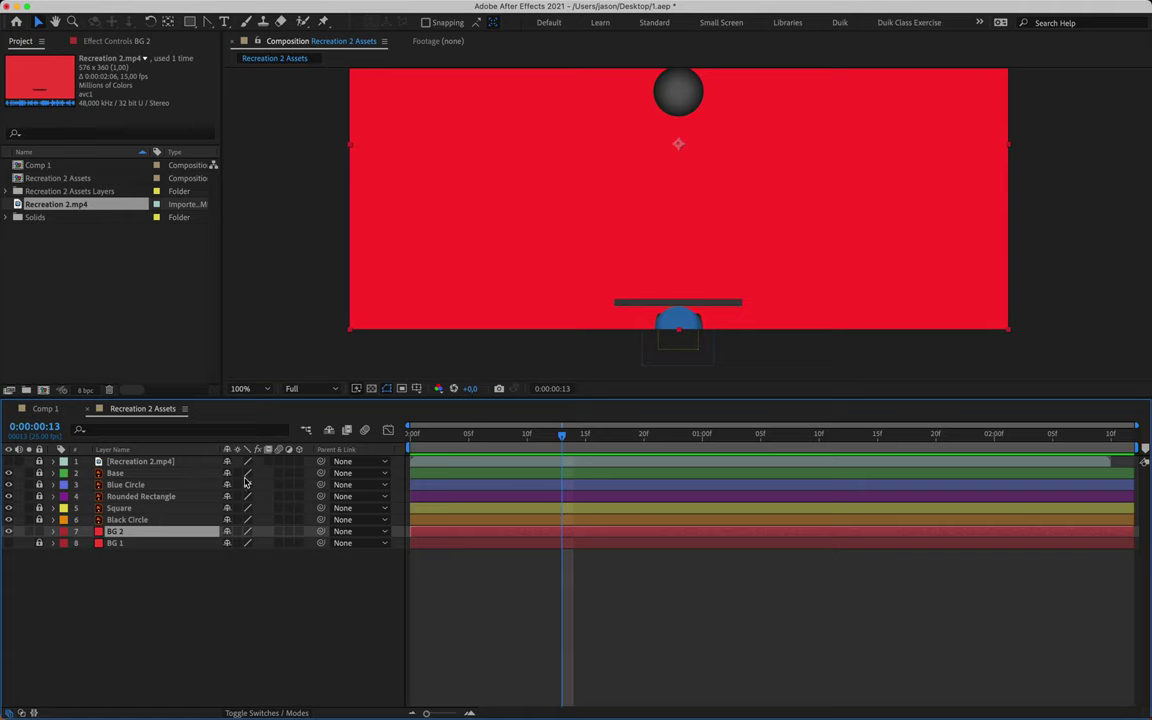
- Move BG 2 straight down until its upper edge meets the underside of the base bar
{"action": "left_click_drag", "start_coordinate": [488, 239], "coordinate": [500, 414]}
{"action": "left_click_drag", "start_coordinate": [561, 206], "coordinate": [560, 360]}
{"action": "scroll", "coordinate": [594, 273], "scroll_direction": "up", "scroll_amount": 2}
{"action": "key", "text": "h"}
{"action": "left_click_drag", "start_coordinate": [594, 273], "coordinate": [576, 140]}
{"action": "key", "text": "v"}
{"action": "left_click_drag", "start_coordinate": [512, 234], "coordinate": [507, 280]}
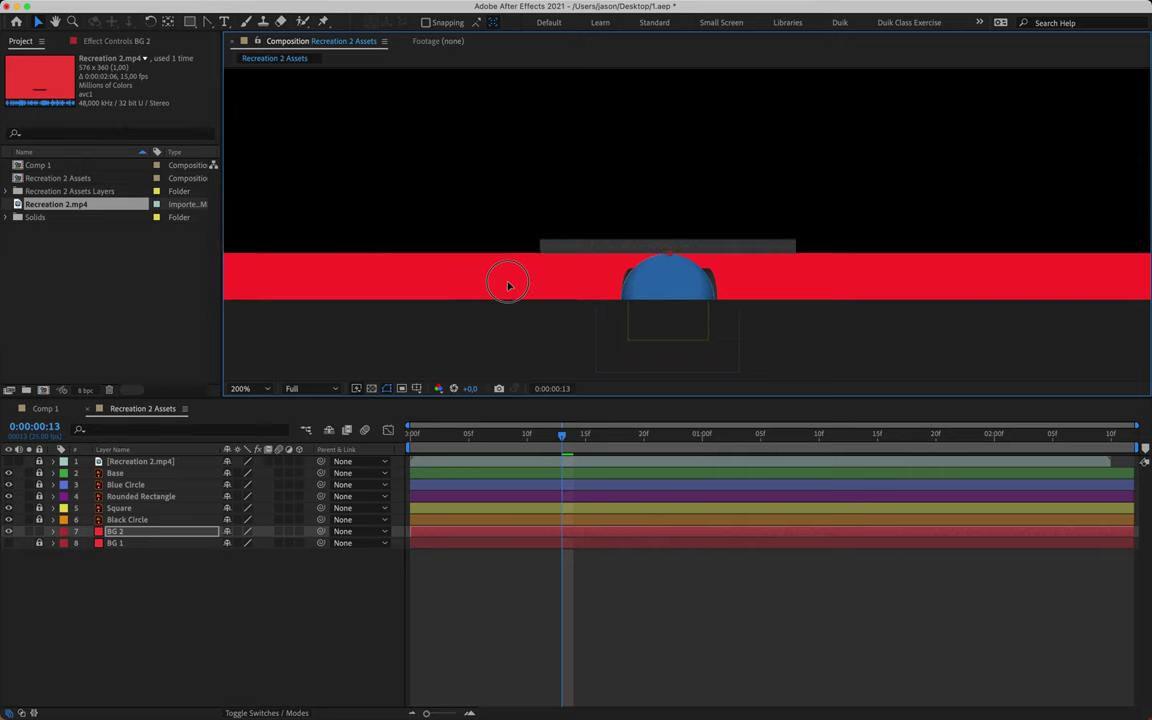
{"action": "left_click", "coordinate": [508, 286]}
- Parent BG 2 to the Base layer and scrub the timeline to check that it follows the base
{"action": "left_click", "coordinate": [112, 534]}
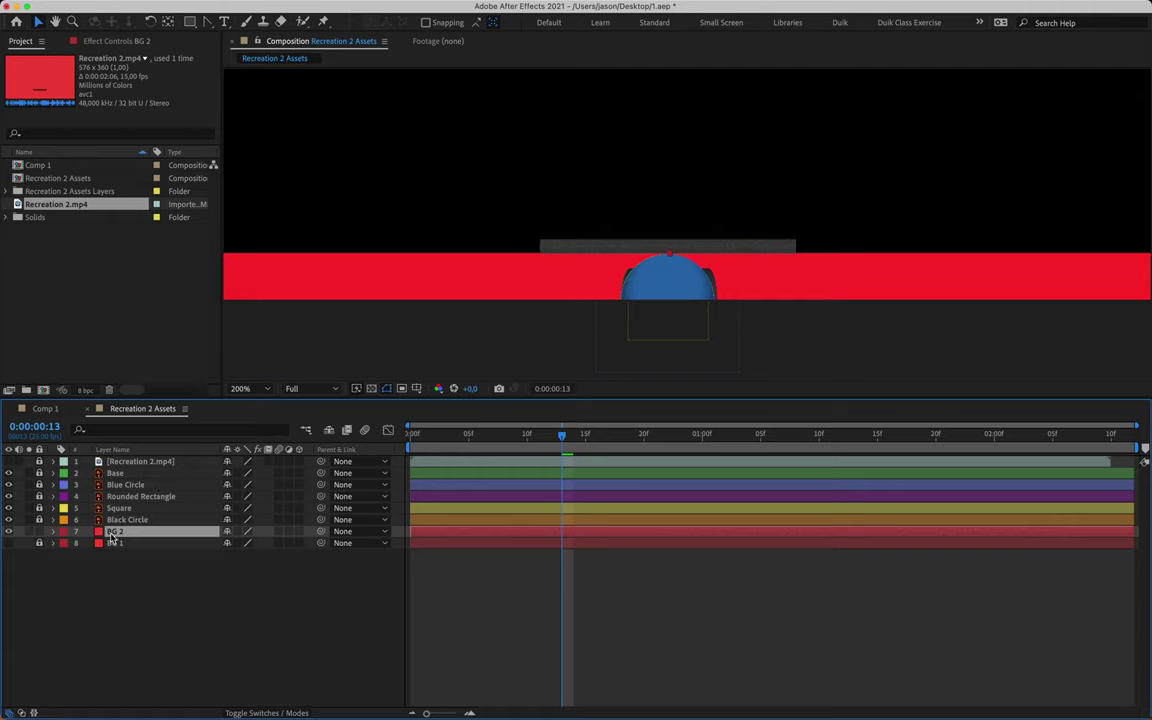
{"action": "left_click_drag", "start_coordinate": [322, 531], "coordinate": [159, 475]}
{"action": "left_click_drag", "start_coordinate": [501, 435], "coordinate": [475, 450]}
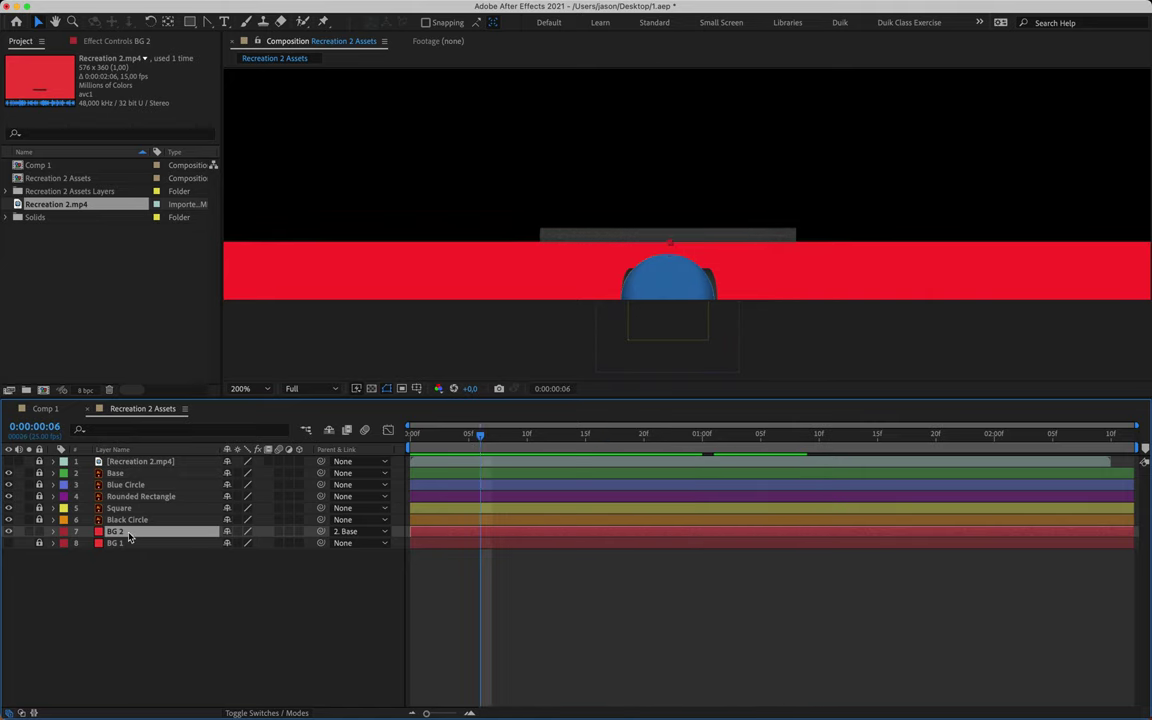
- Place BG 2 directly below the Base layer in the stack and scrub to check that it masks the shapes
{"action": "left_click_drag", "start_coordinate": [126, 537], "coordinate": [137, 485]}
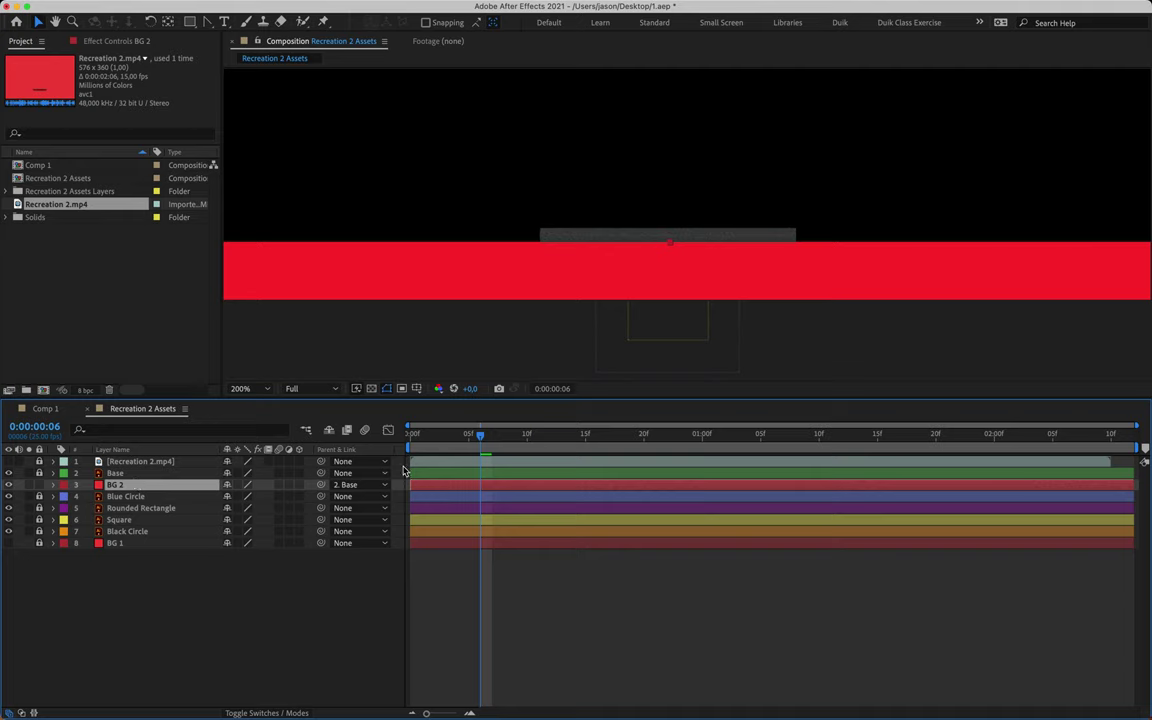
{"action": "left_click_drag", "start_coordinate": [484, 437], "coordinate": [491, 465]}
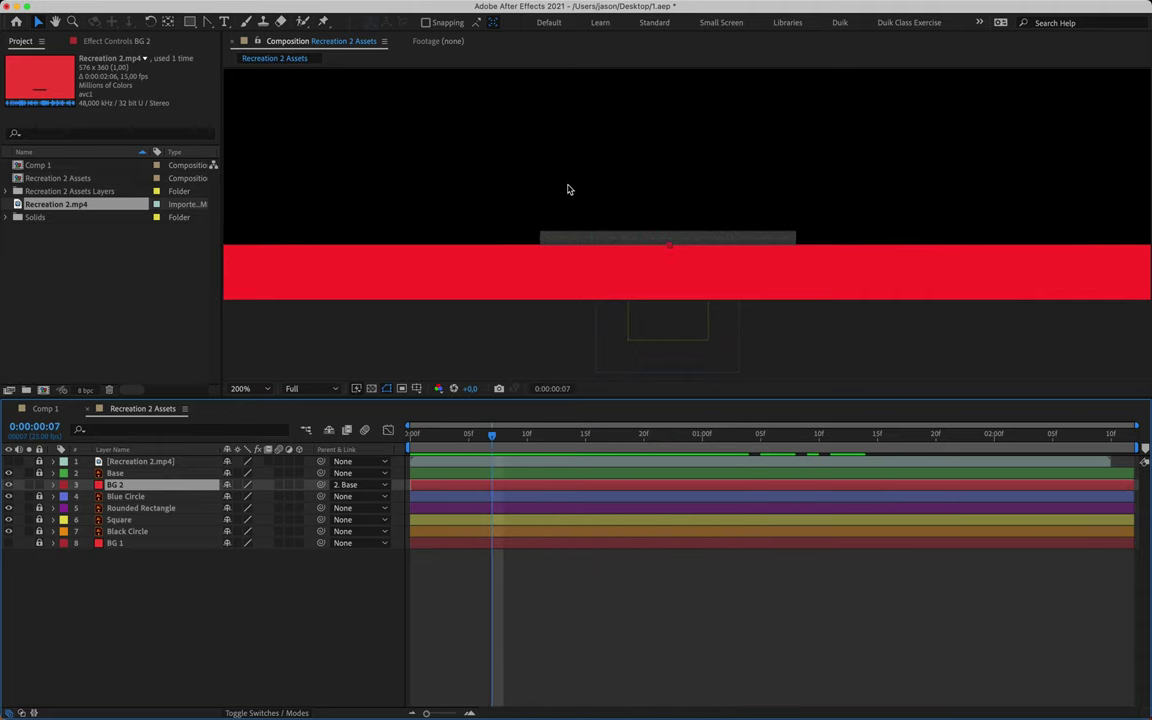
{"action": "scroll", "coordinate": [568, 188], "scroll_direction": "down", "scroll_amount": 2}
{"action": "key", "text": "h"}
{"action": "left_click_drag", "start_coordinate": [611, 232], "coordinate": [586, 332]}
{"action": "left_click_drag", "start_coordinate": [491, 436], "coordinate": [609, 437]}
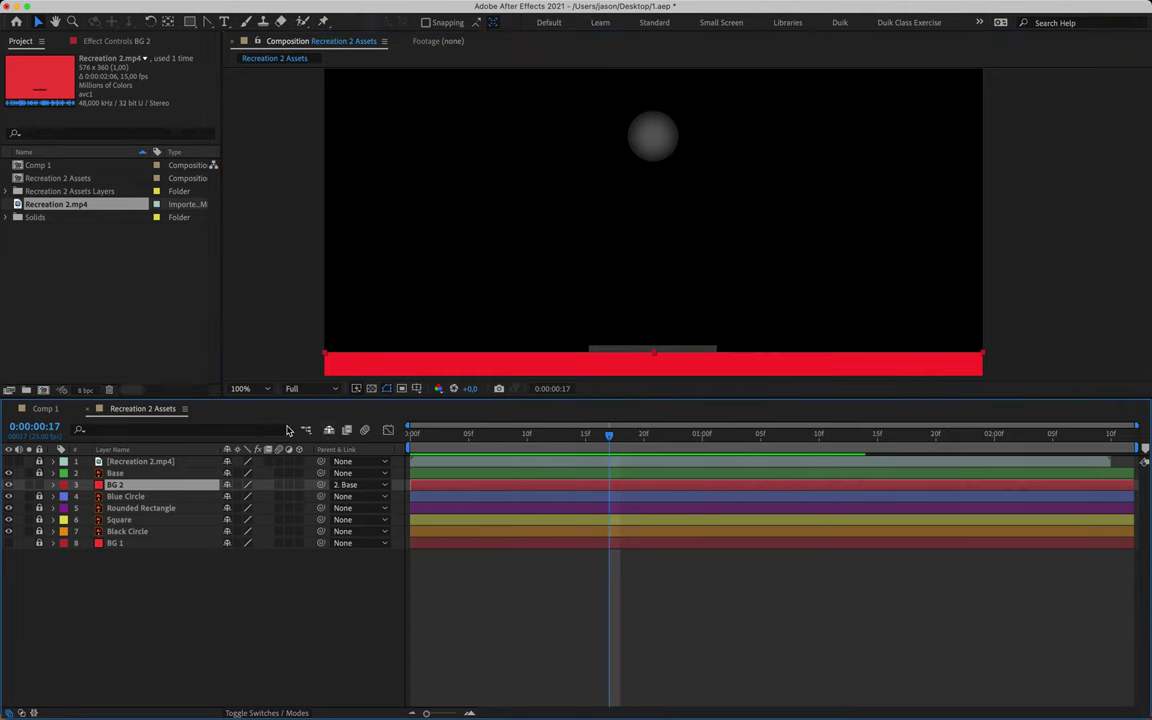
- Turn the visibility of BG 1 back on and play the animation with the full red background
{"action": "left_click", "coordinate": [8, 543]}
{"action": "key", "text": "comma"}
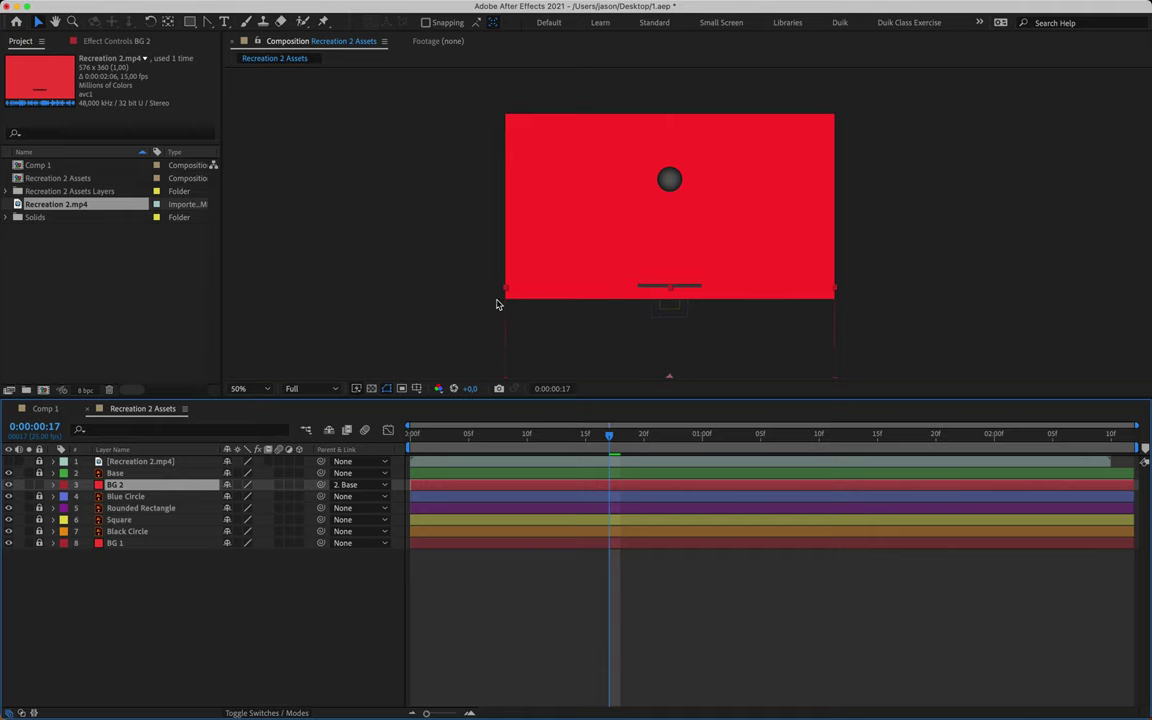
{"action": "left_click", "coordinate": [450, 270]}
{"action": "key", "text": "space"}
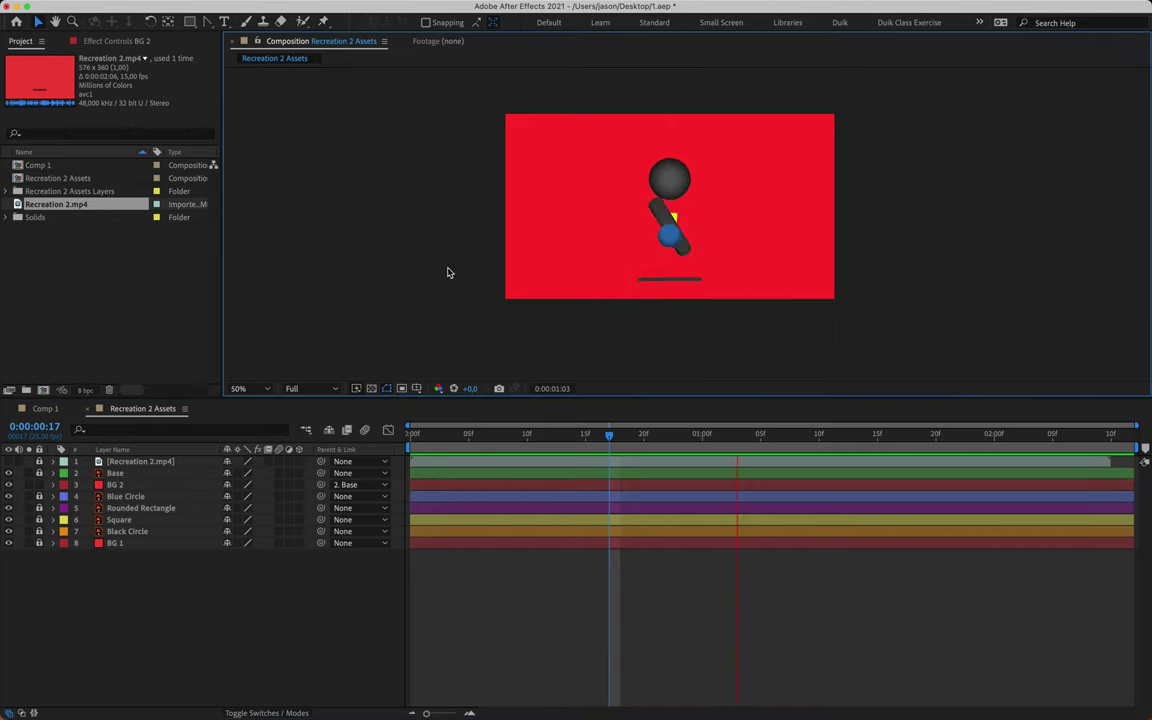
{"action": "left_click", "coordinate": [727, 8]}
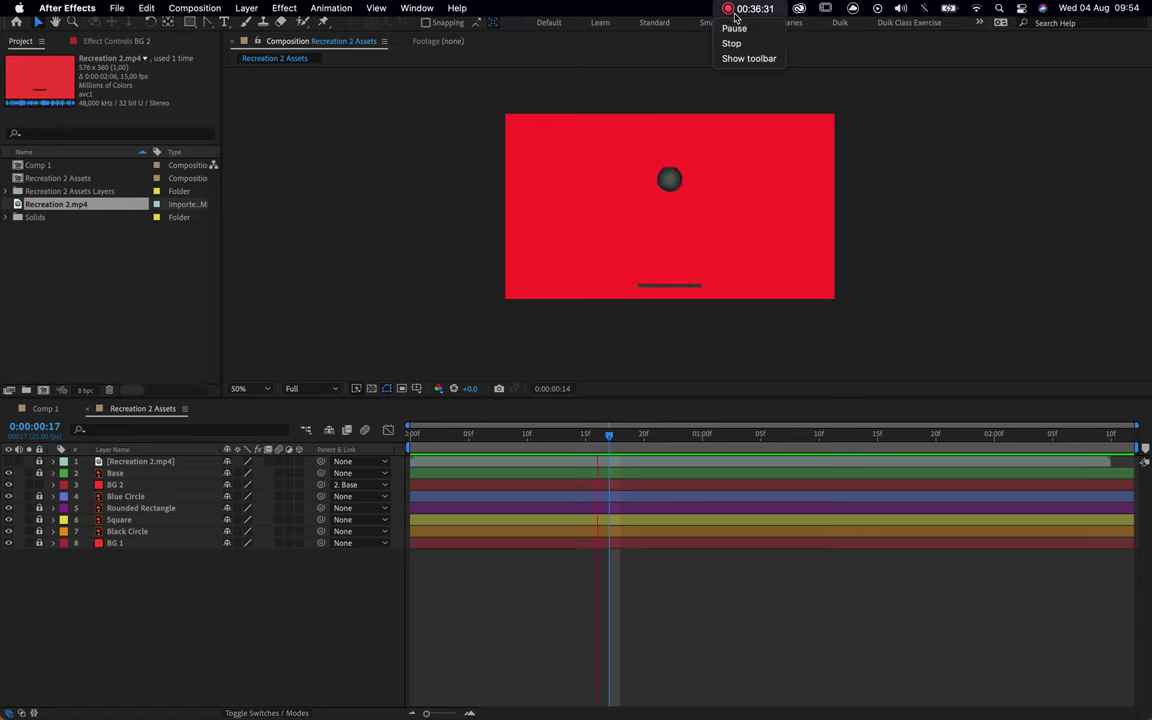
{"action": "left_click", "coordinate": [733, 26]}
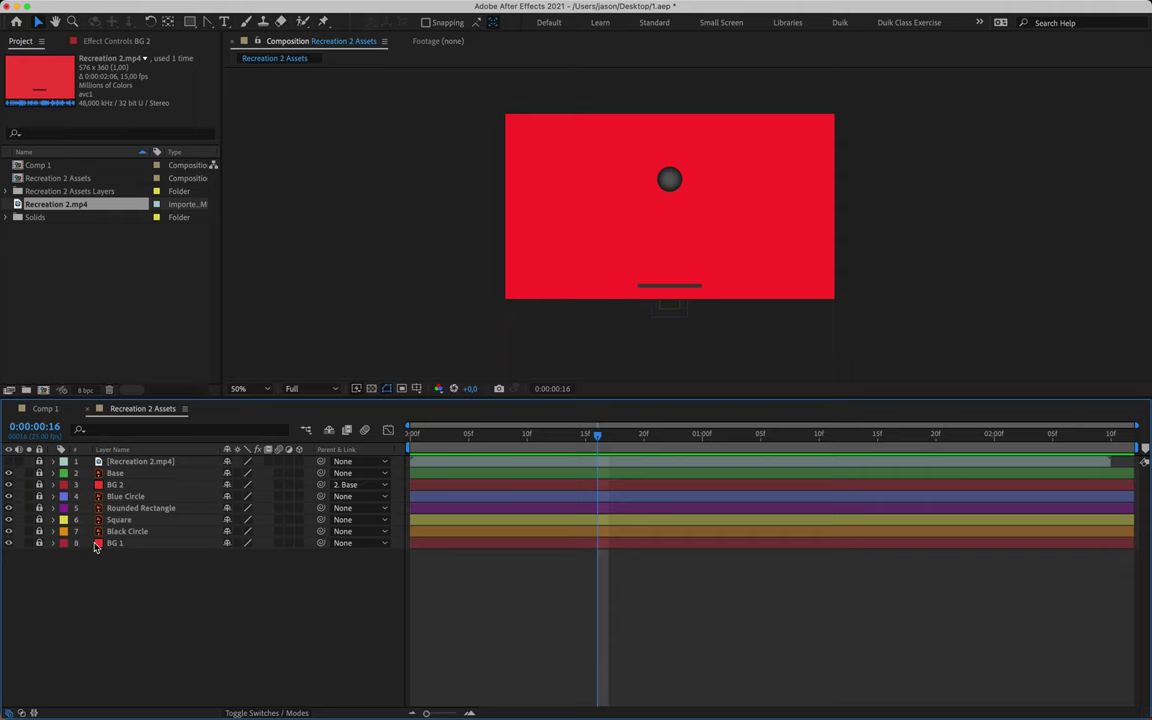
- Show the Recreation 2.mp4 reference, go to its burst lines at 0:00:01:00, and enlarge the composition viewer
{"action": "left_click_drag", "start_coordinate": [545, 438], "coordinate": [410, 473]}
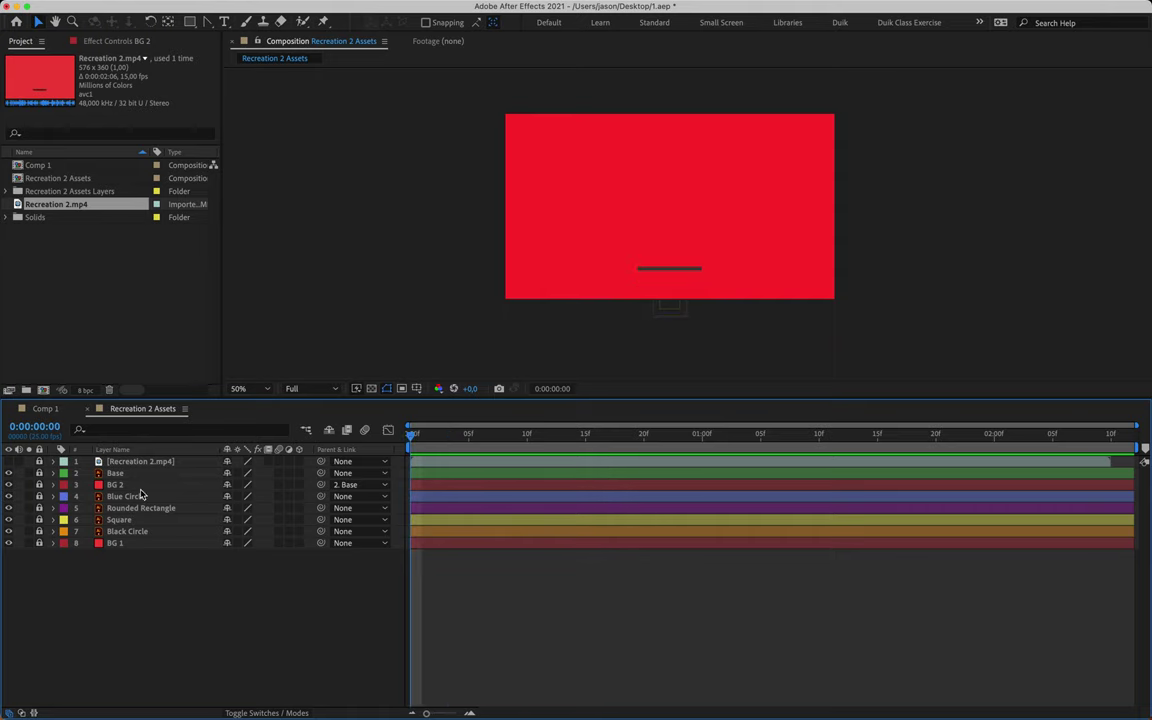
{"action": "left_click", "coordinate": [9, 473]}
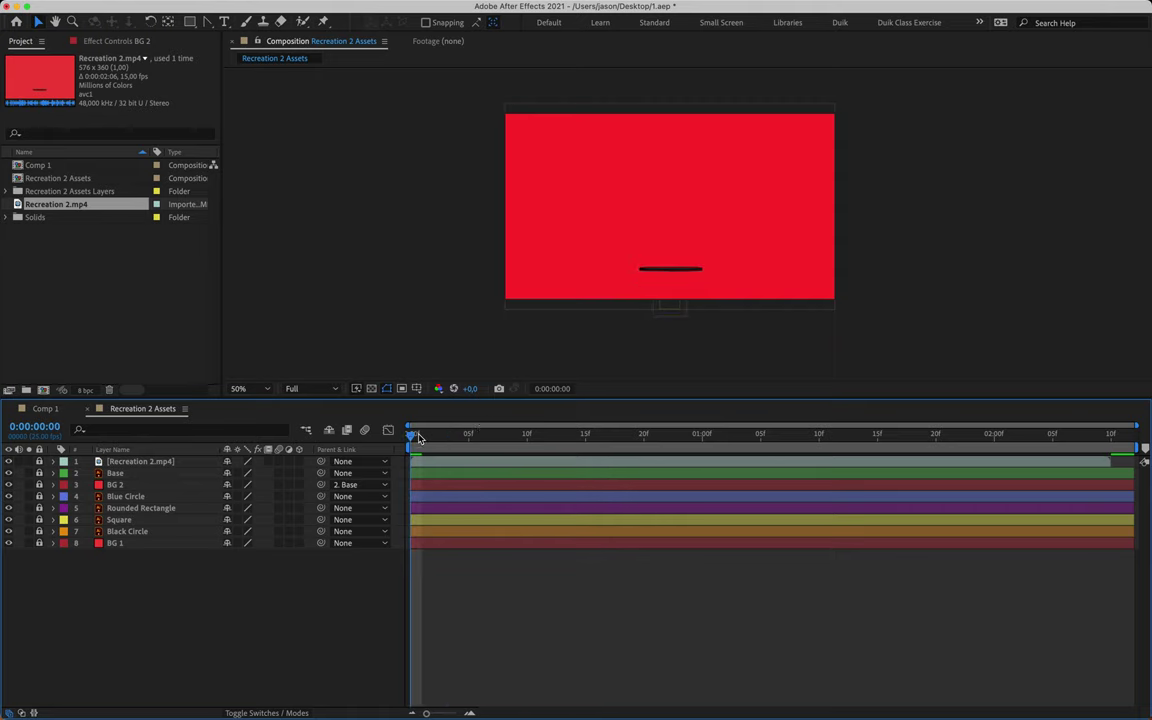
{"action": "left_click_drag", "start_coordinate": [428, 438], "coordinate": [703, 434]}
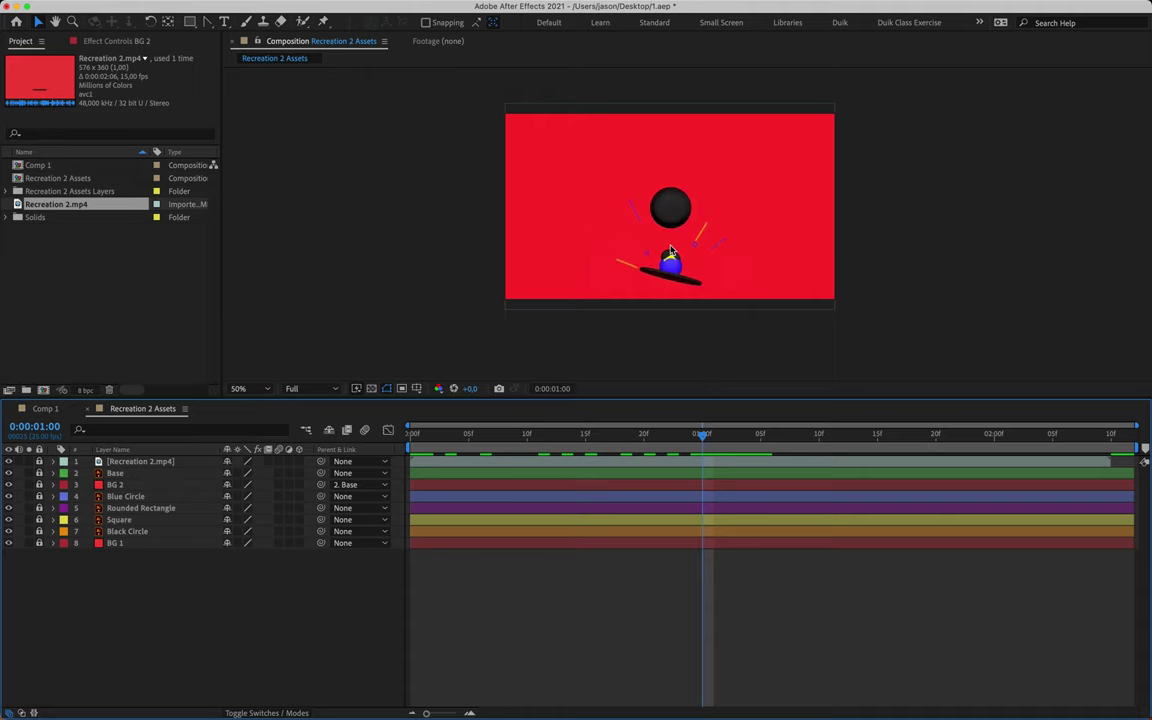
{"action": "scroll", "coordinate": [670, 250], "scroll_direction": "up", "scroll_amount": 2}
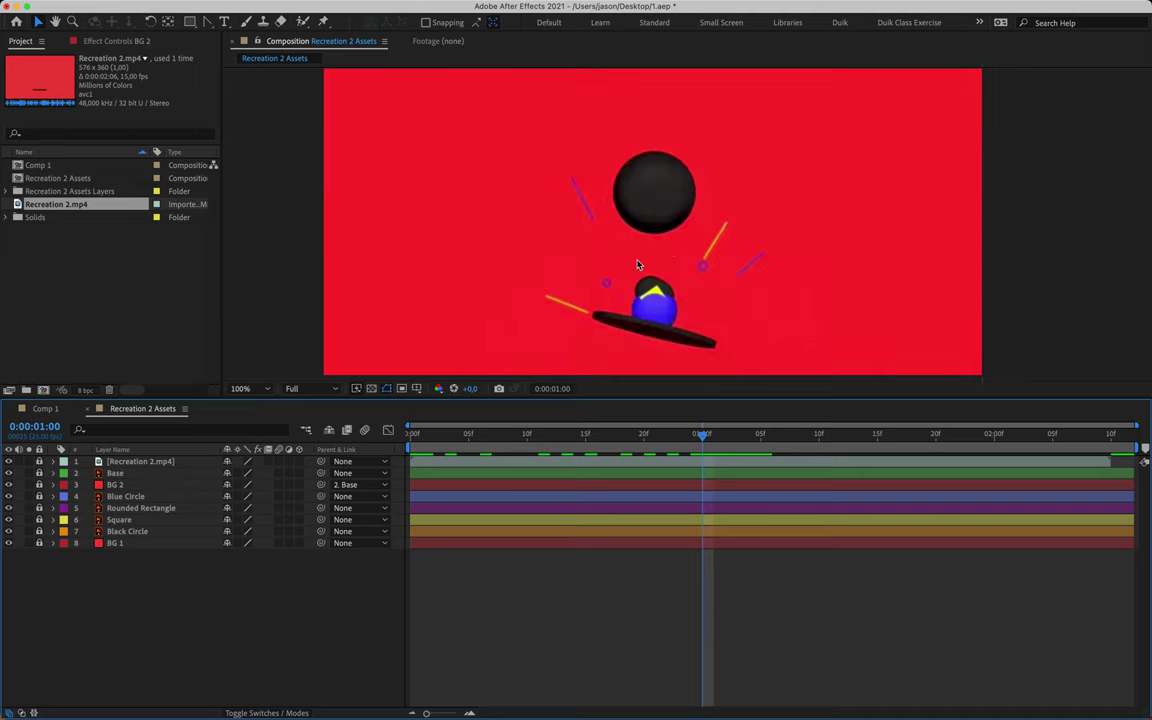
{"action": "left_click_drag", "start_coordinate": [630, 399], "coordinate": [634, 455]}
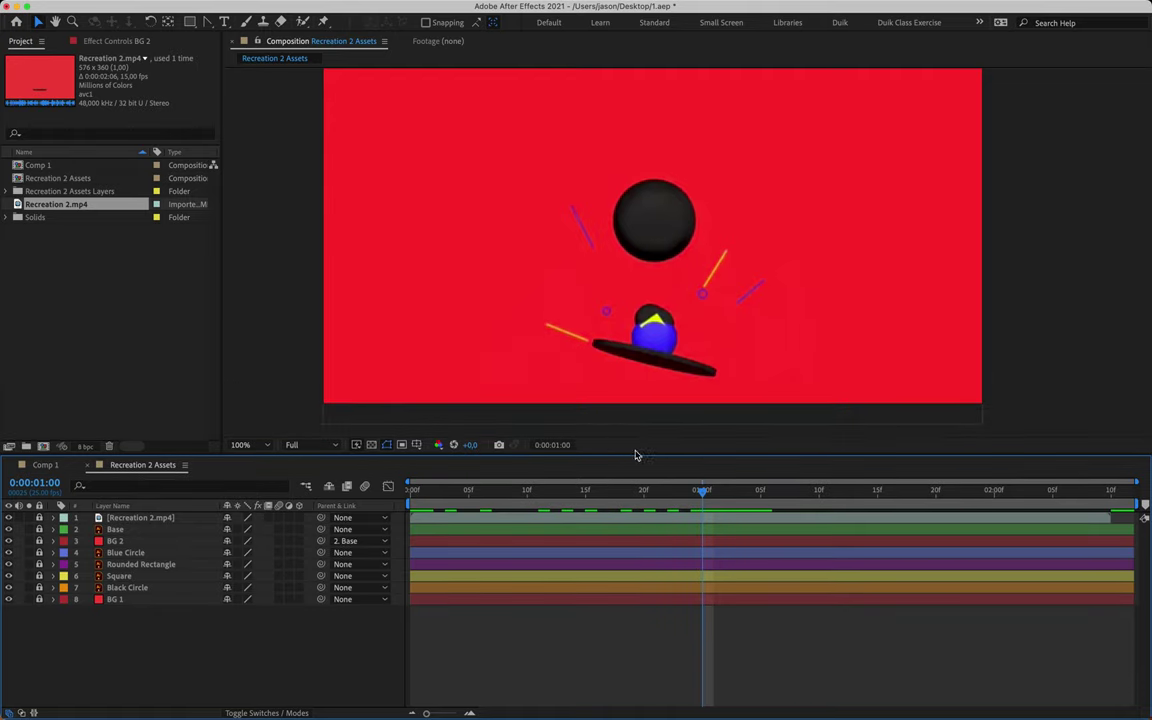
- Add a composition marker at 0:00:00:24, one frame before the burst lines appear in the reference
{"action": "scroll", "coordinate": [637, 316], "scroll_direction": "up", "scroll_amount": 2}
{"action": "left_click_drag", "start_coordinate": [563, 329], "coordinate": [733, 240]}
{"action": "key", "text": "Page_Up"}
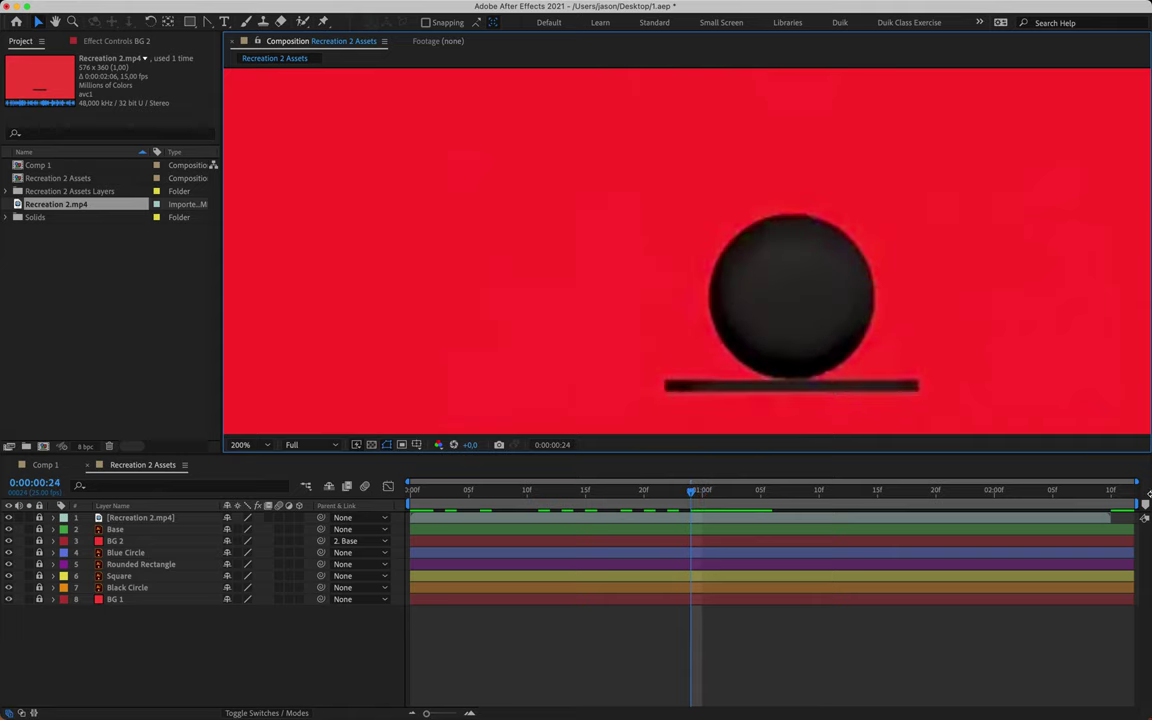
{"action": "left_click", "coordinate": [1146, 505]}
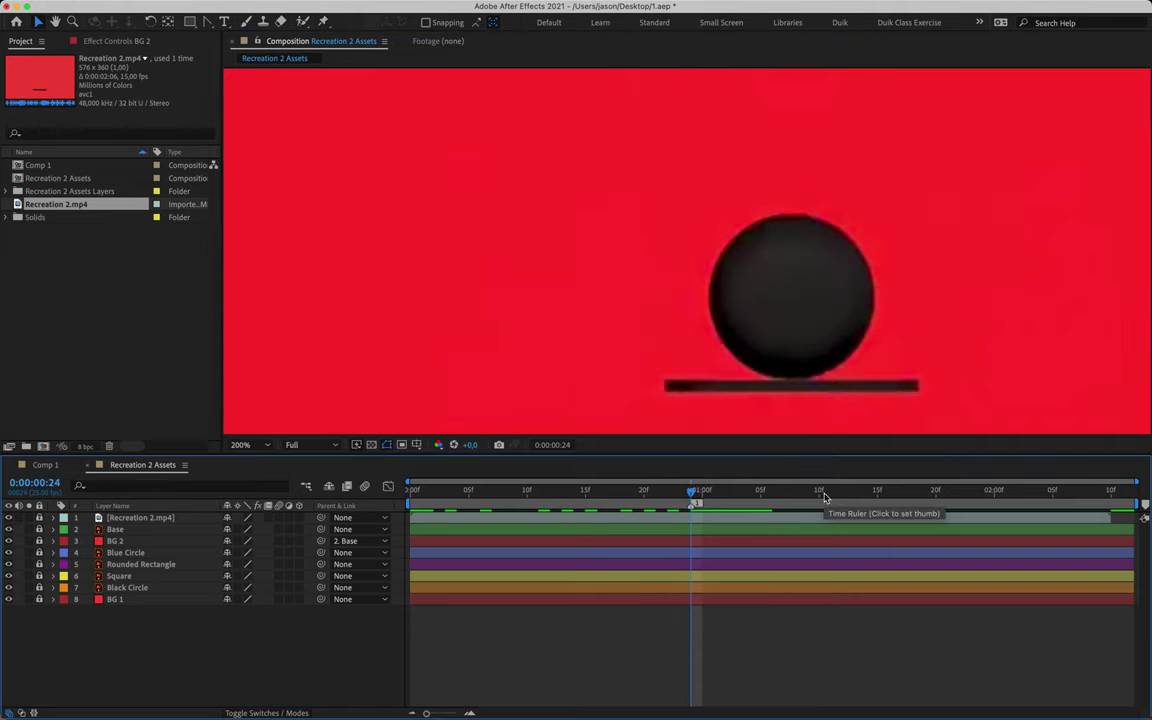
- At 0:00:01:00, activate the Pen tool and set the shape fill to None and the stroke to Solid Color
{"action": "key", "text": "Page_Down"}
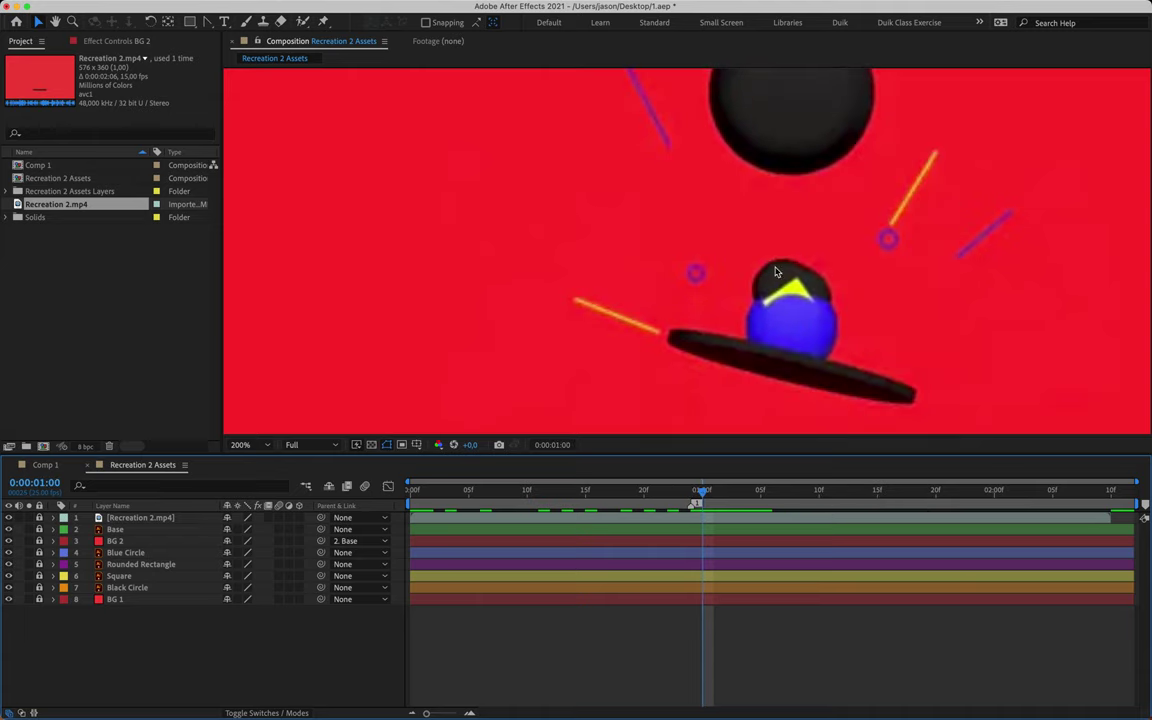
{"action": "left_click_drag", "start_coordinate": [785, 272], "coordinate": [690, 325]}
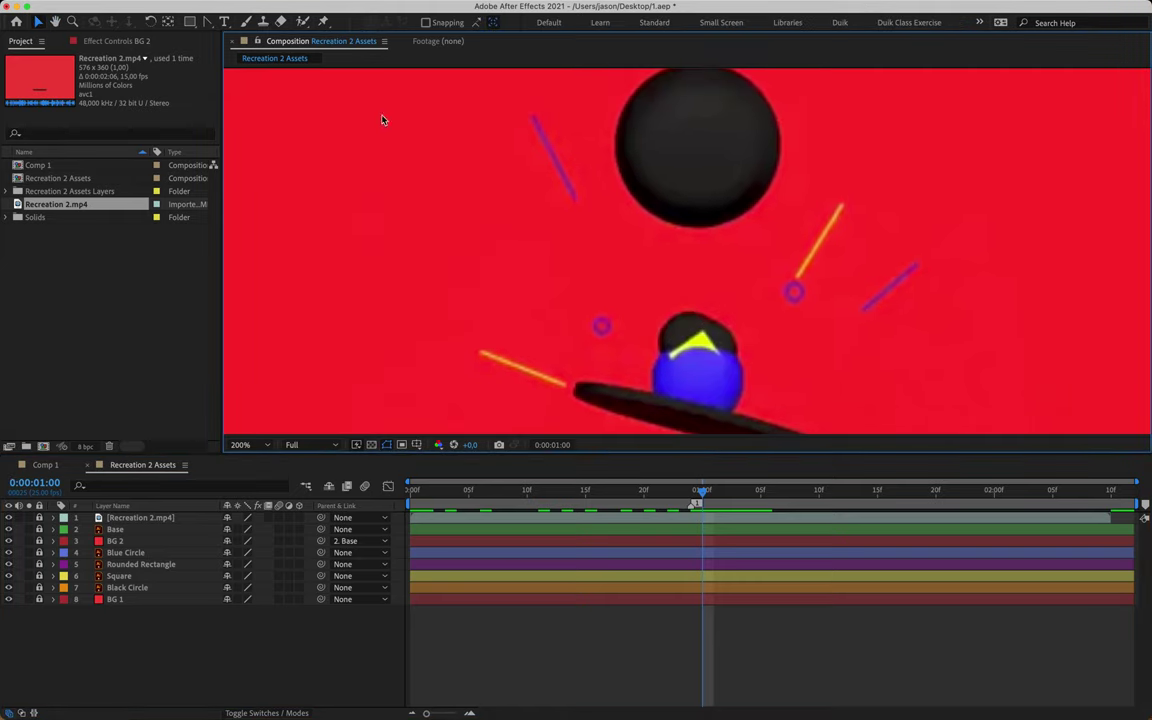
{"action": "left_click", "coordinate": [206, 23]}
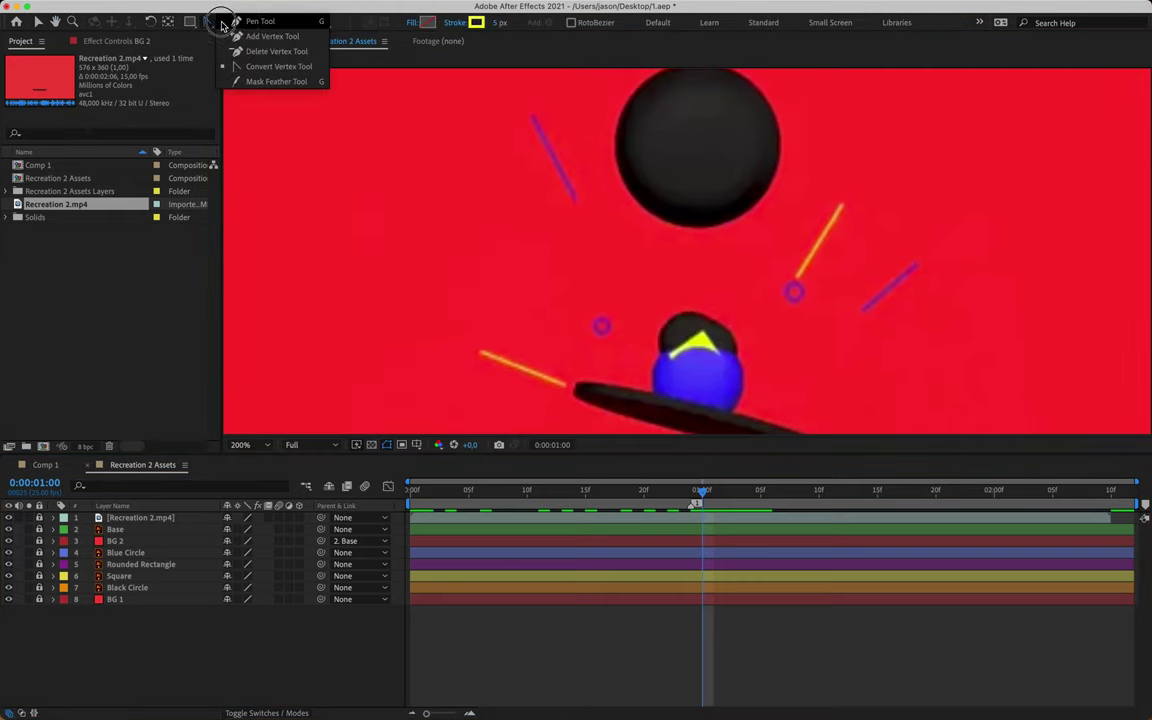
{"action": "left_click", "coordinate": [247, 24]}
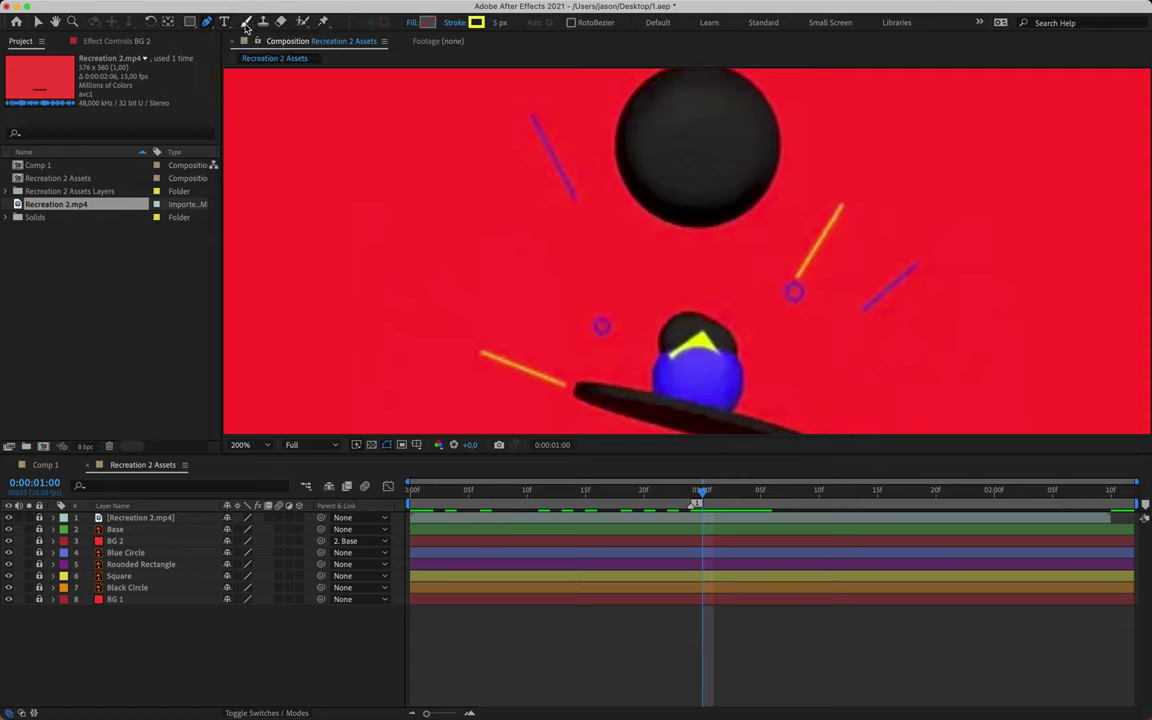
{"action": "left_click", "coordinate": [412, 24]}
{"action": "left_click", "coordinate": [618, 92]}
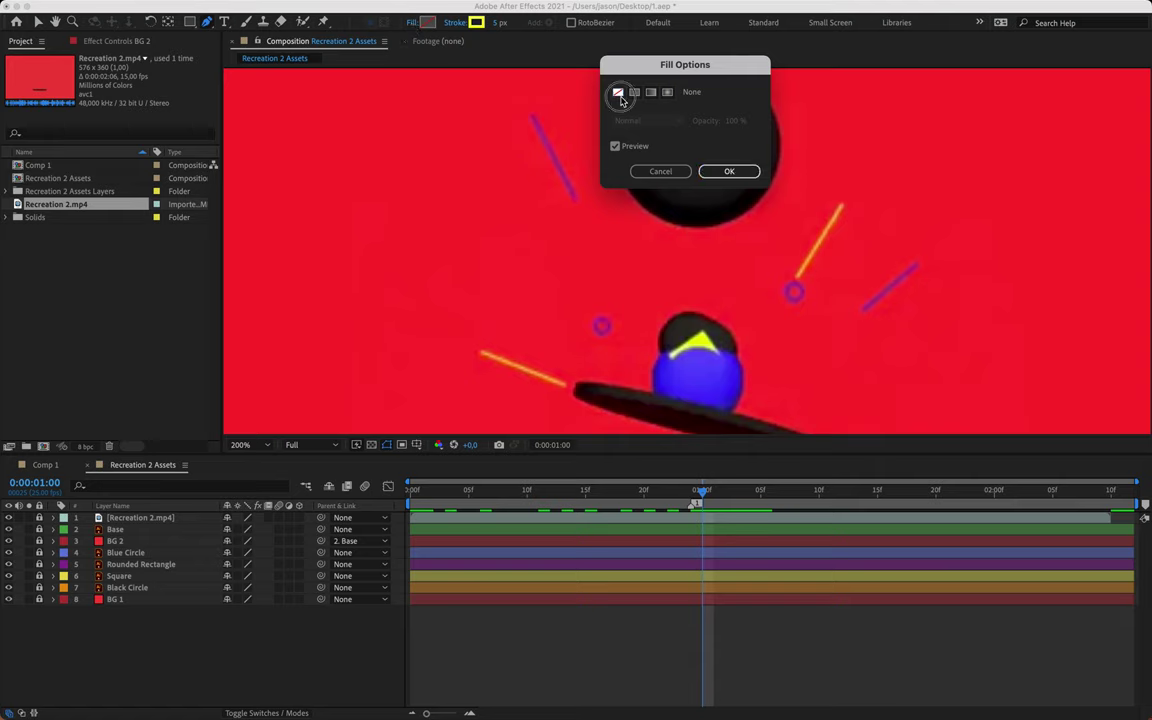
{"action": "left_click", "coordinate": [745, 175]}
{"action": "left_click", "coordinate": [458, 27]}
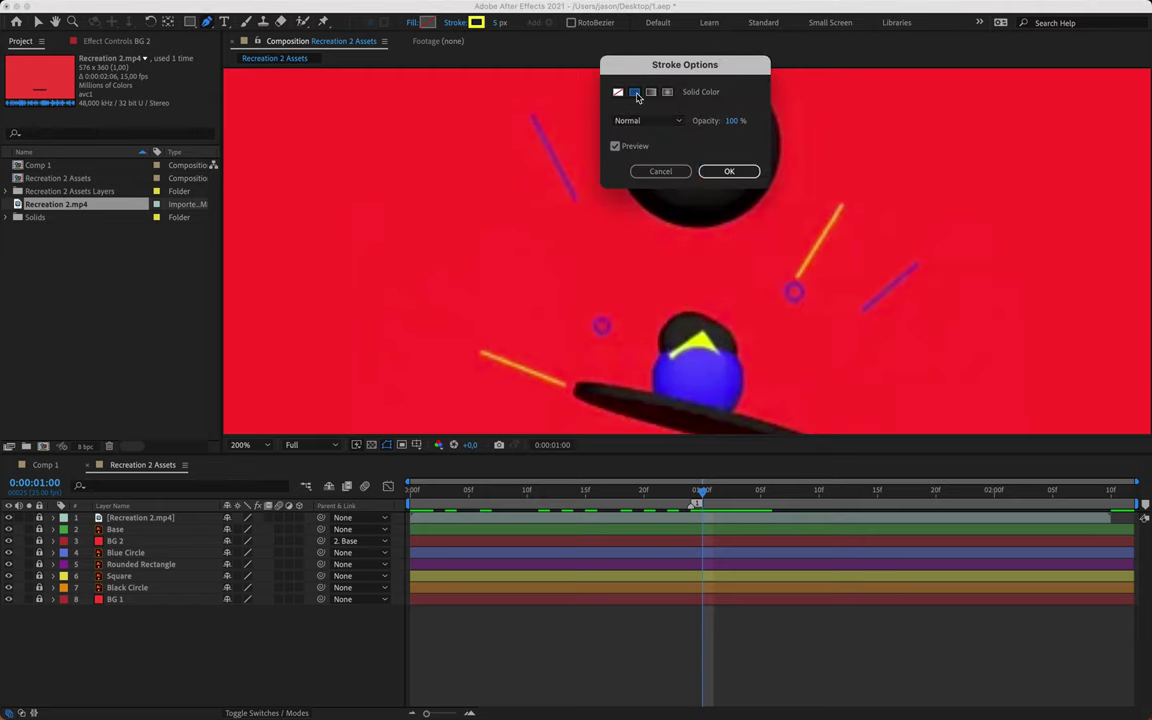
{"action": "left_click", "coordinate": [729, 172]}
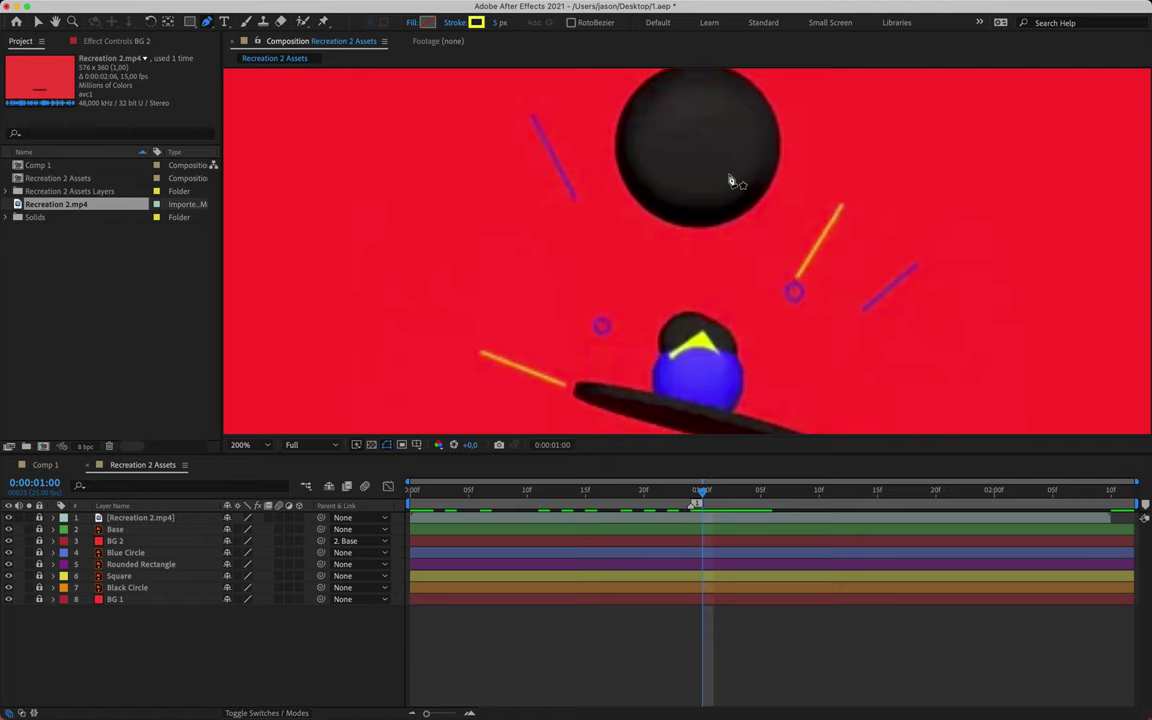
- Set the shape stroke color to the yellow (ECFF21) sampled from the reference's yellow square
{"action": "left_click", "coordinate": [477, 23]}
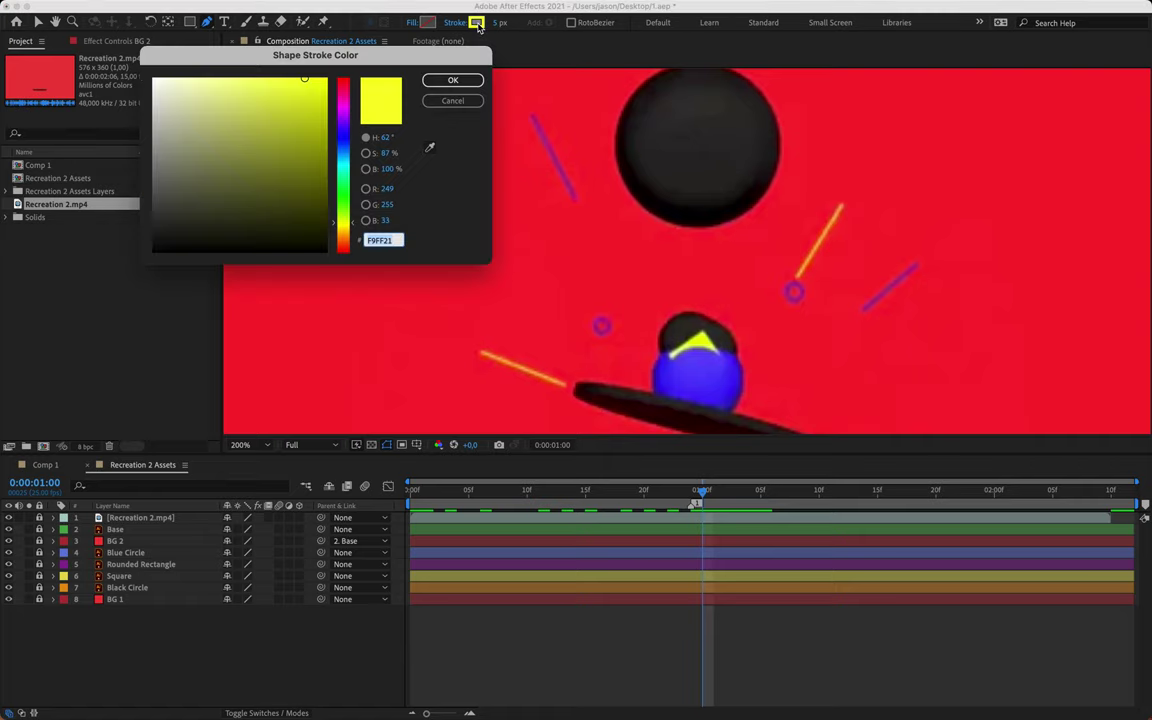
{"action": "left_click", "coordinate": [430, 147]}
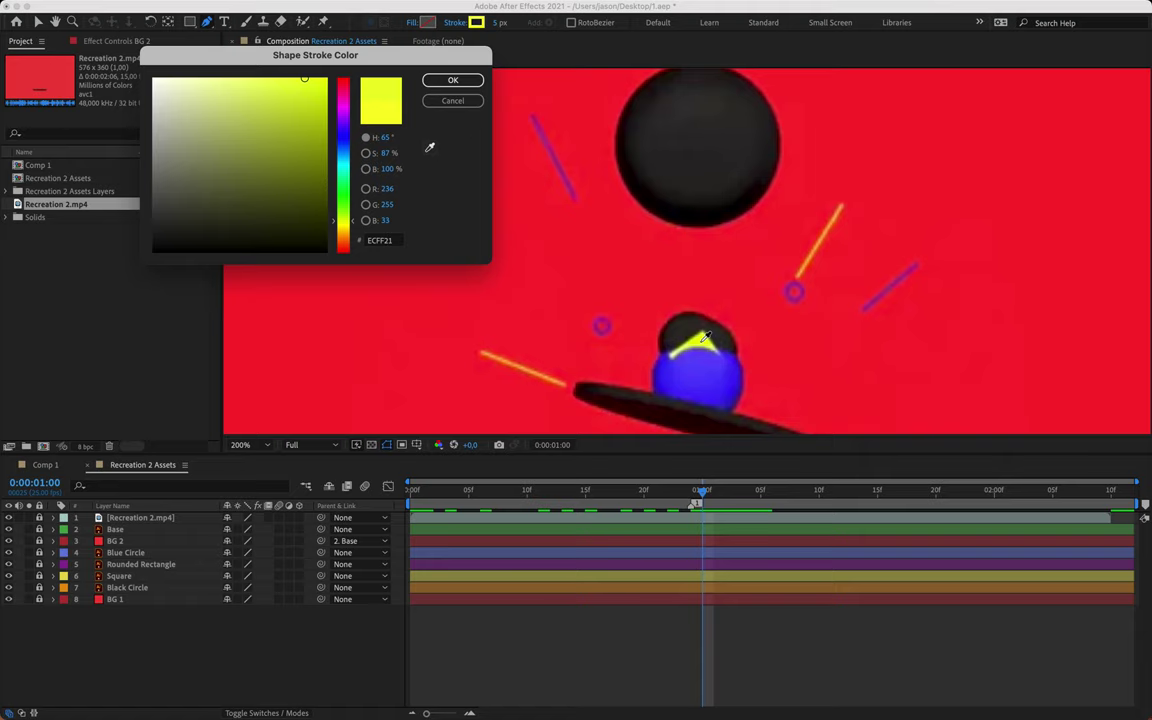
{"action": "left_click", "coordinate": [706, 338]}
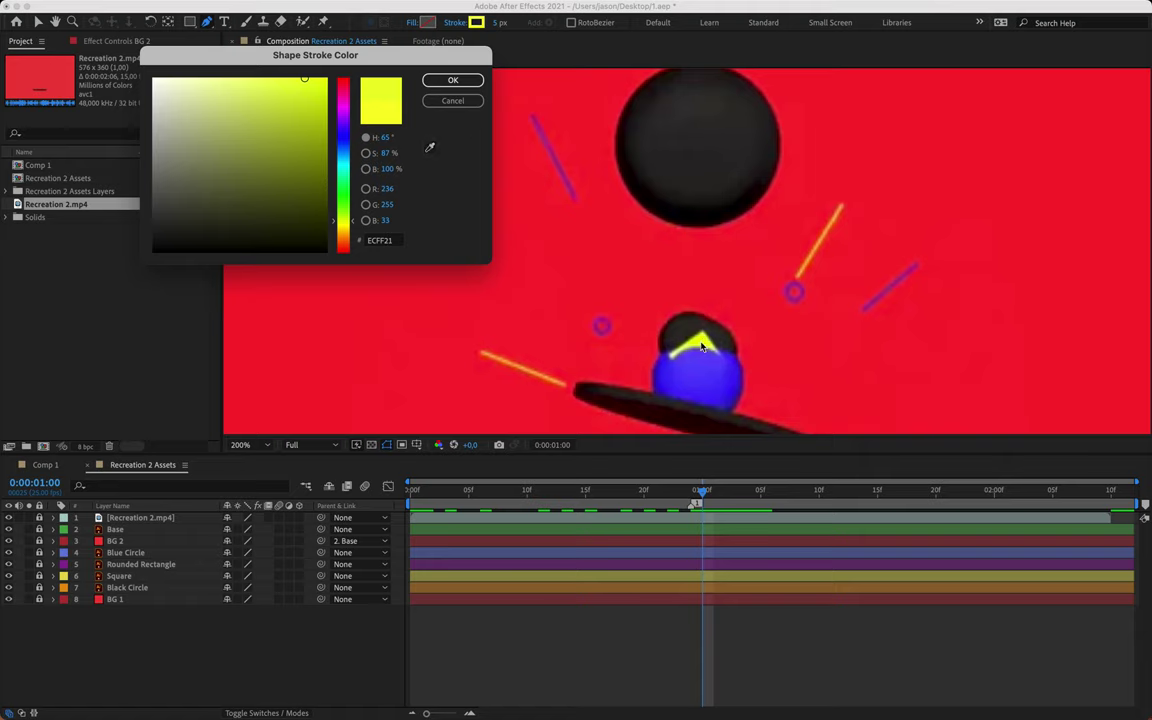
{"action": "left_click", "coordinate": [452, 80]}
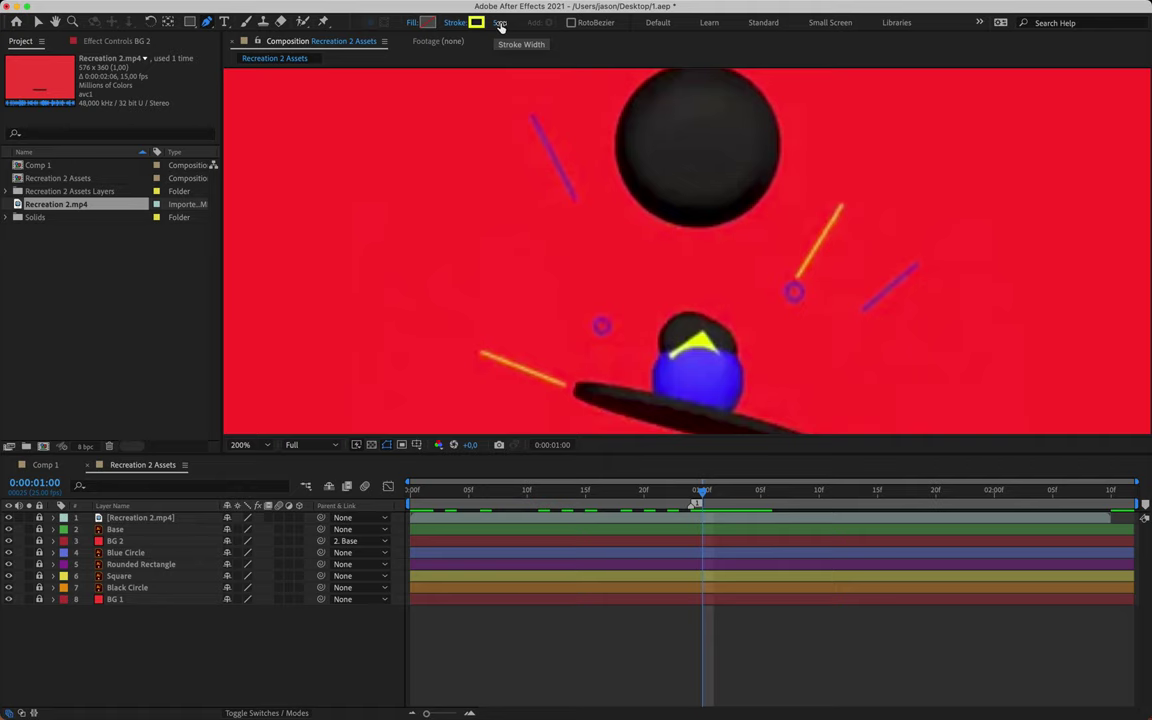
- Draw a yellow line tracing the left burst line from its 0:00:01:00 inner end to its 0:00:01:08 outer end, and lock its layer
{"action": "key", "text": "period"}
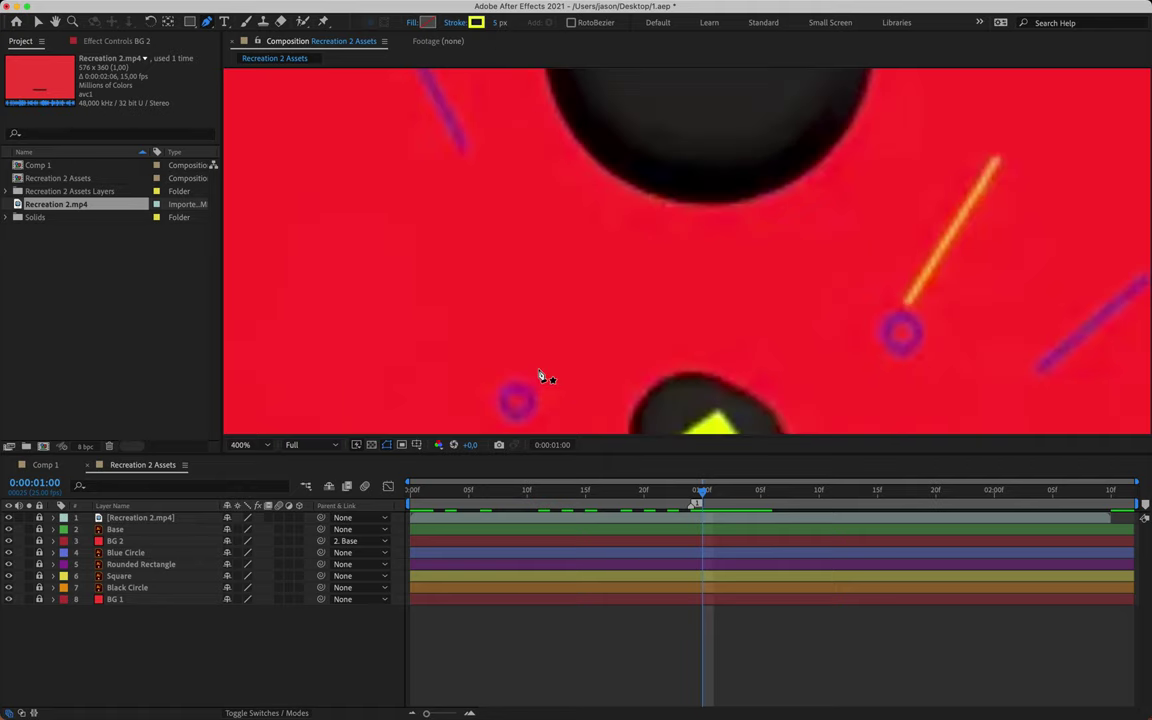
{"action": "left_click_drag", "start_coordinate": [538, 373], "coordinate": [694, 185]}
{"action": "key", "text": "comma"}
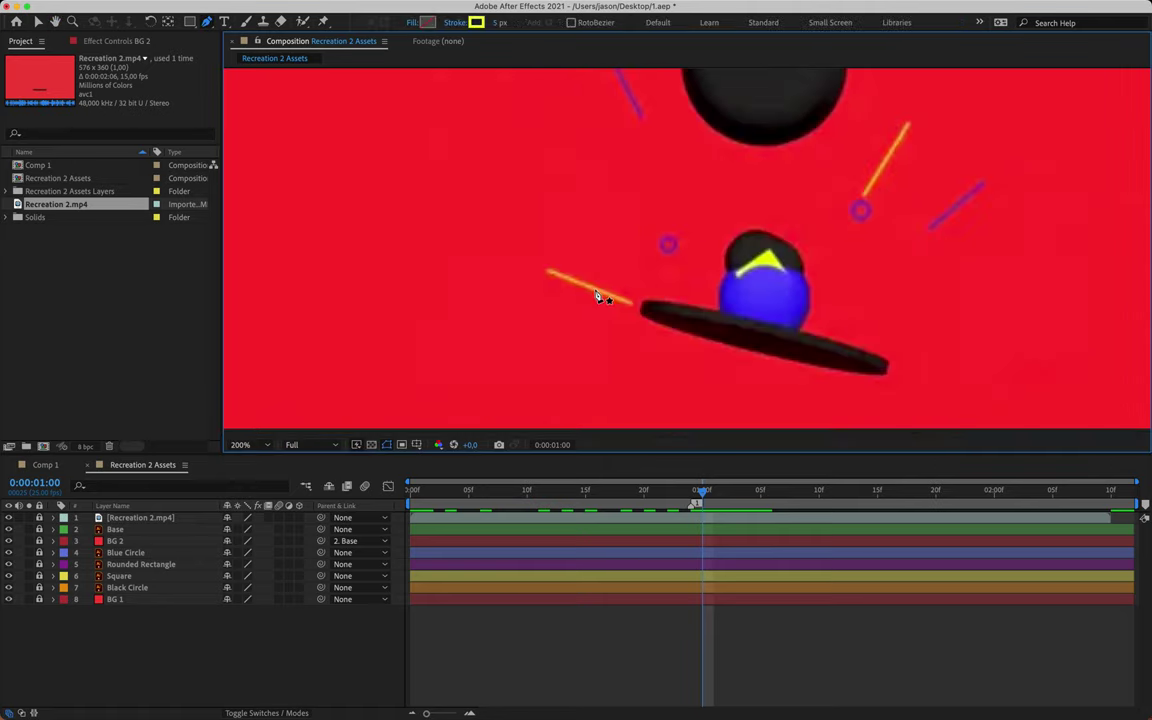
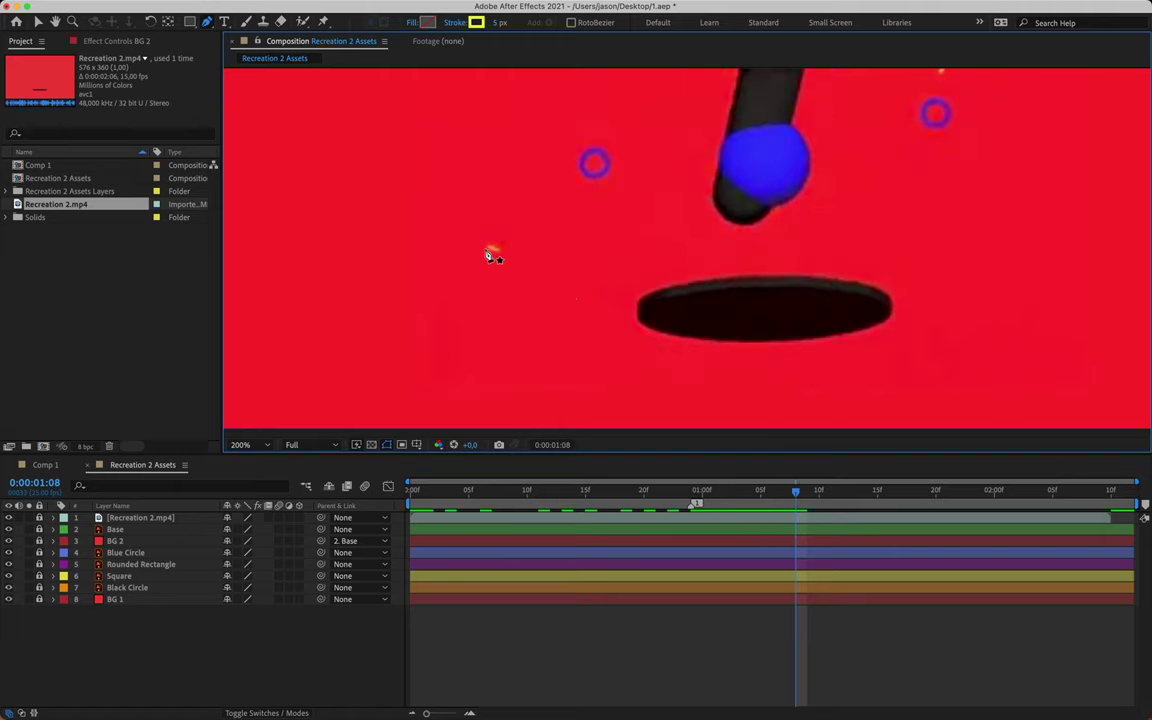
{"action": "left_click", "coordinate": [703, 490]}
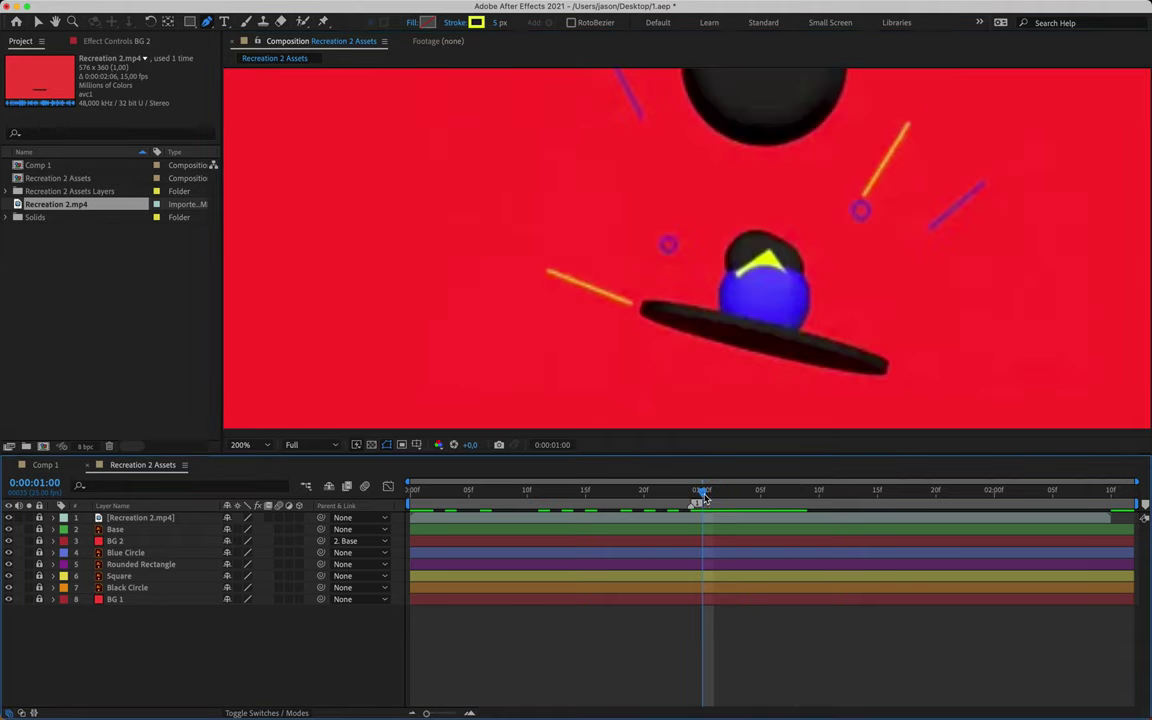
{"action": "left_click", "coordinate": [632, 307]}
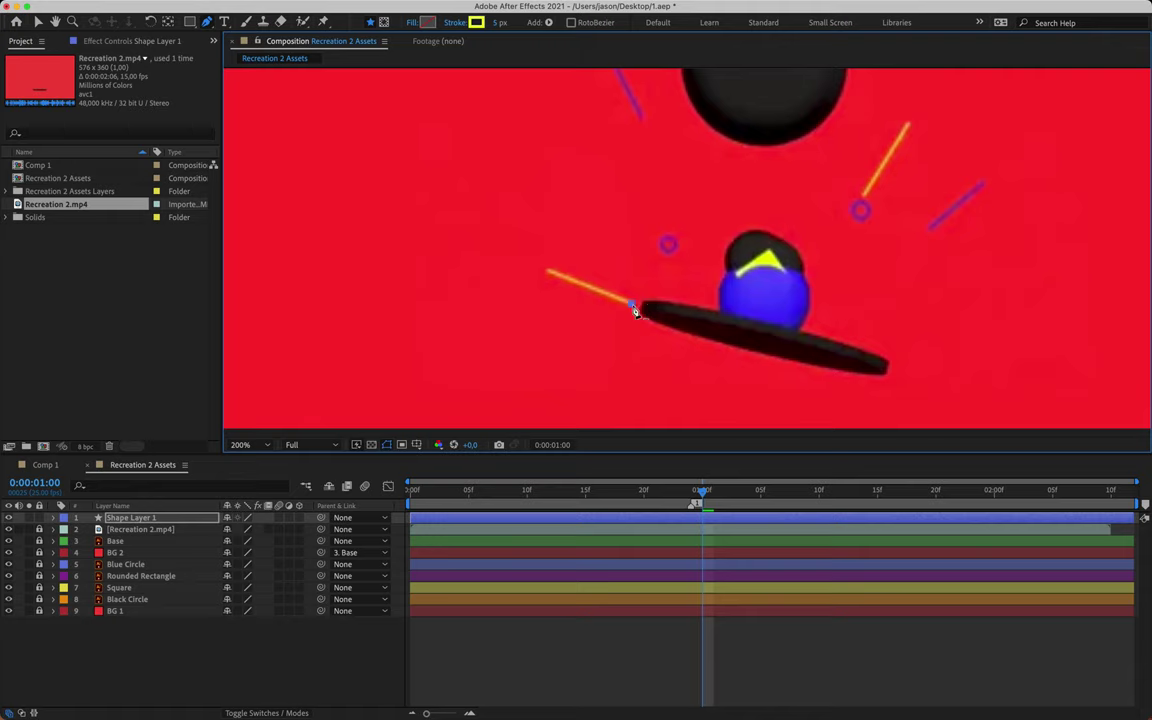
{"action": "key", "text": "space"}
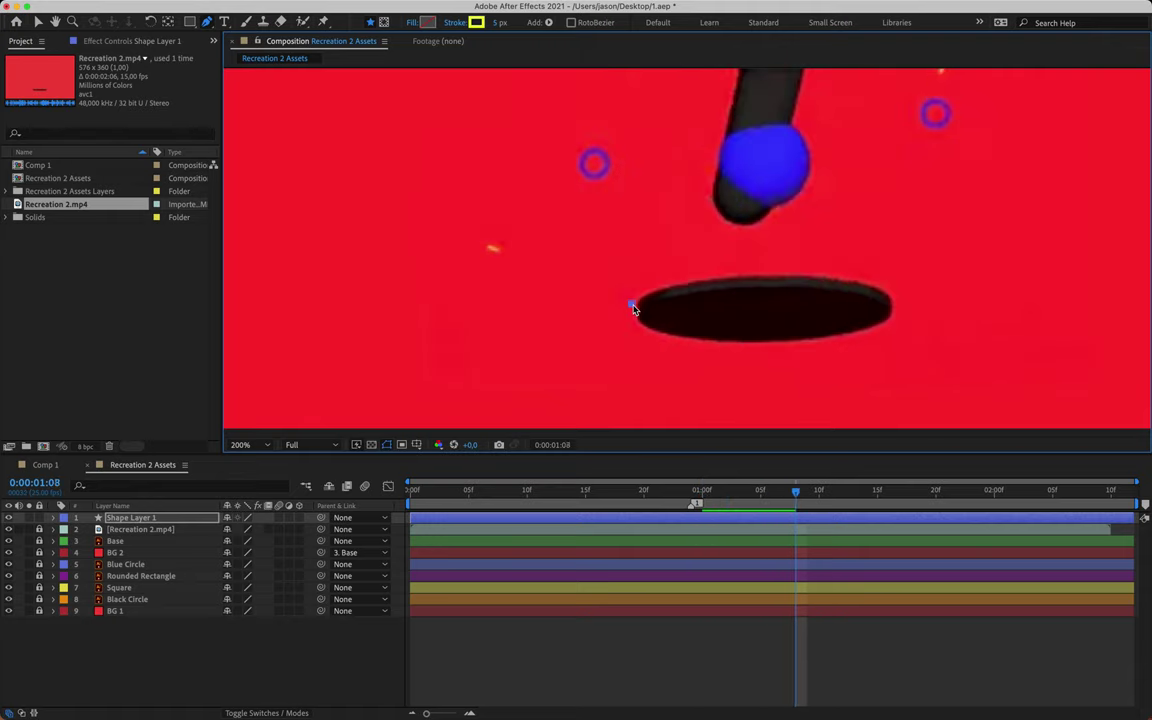
{"action": "left_click", "coordinate": [488, 248]}
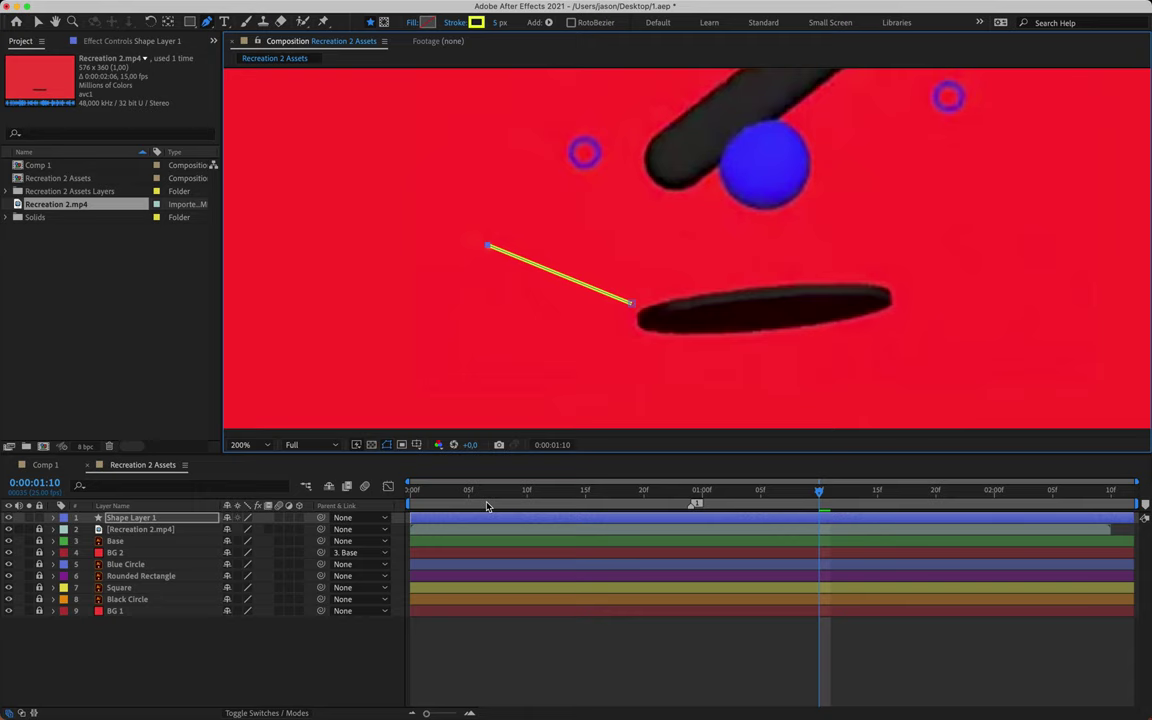
{"action": "left_click", "coordinate": [703, 492]}
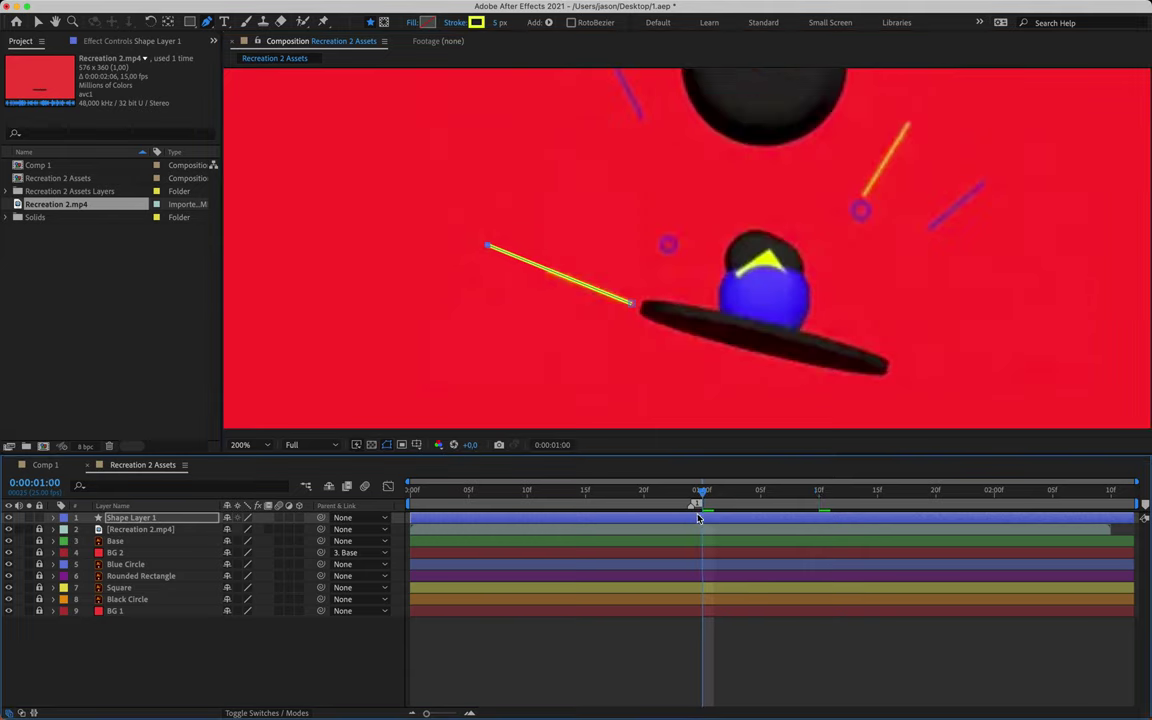
{"action": "left_click", "coordinate": [40, 518]}
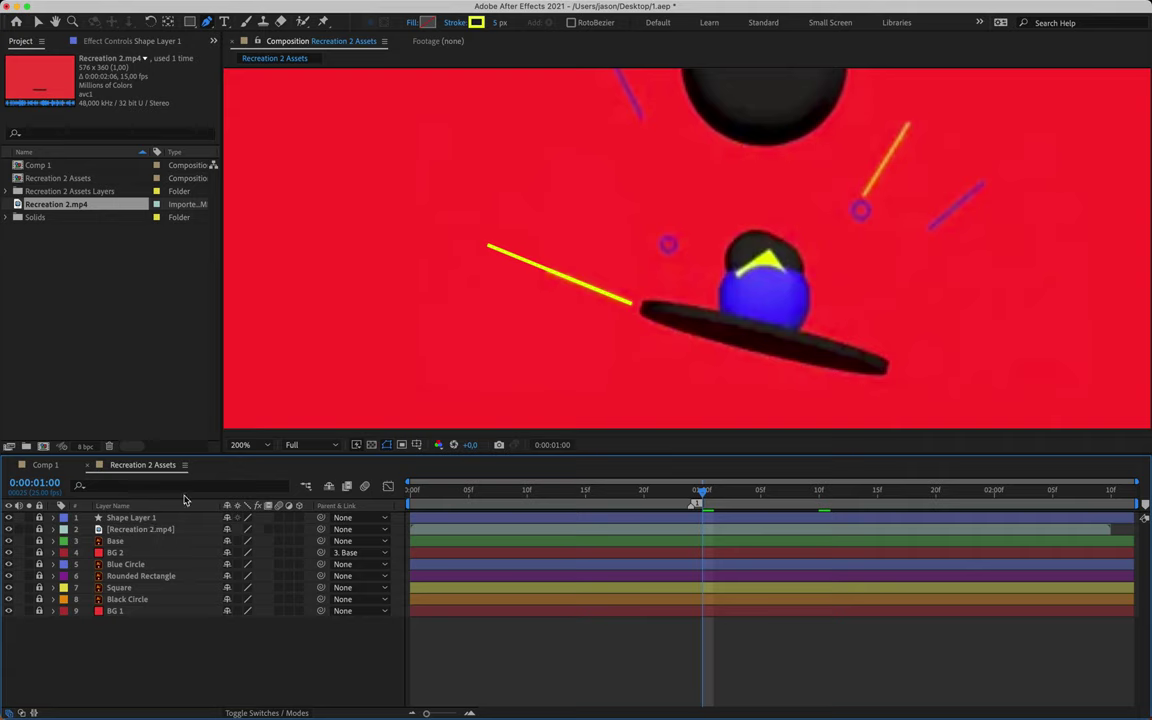
- Draw a second yellow line from the right yellow burst's inner end at 0:00:01:00 to its 0:00:01:09 outer end, and lock its layer
{"action": "left_click_drag", "start_coordinate": [882, 190], "coordinate": [766, 270]}
{"action": "left_click", "coordinate": [761, 266]}
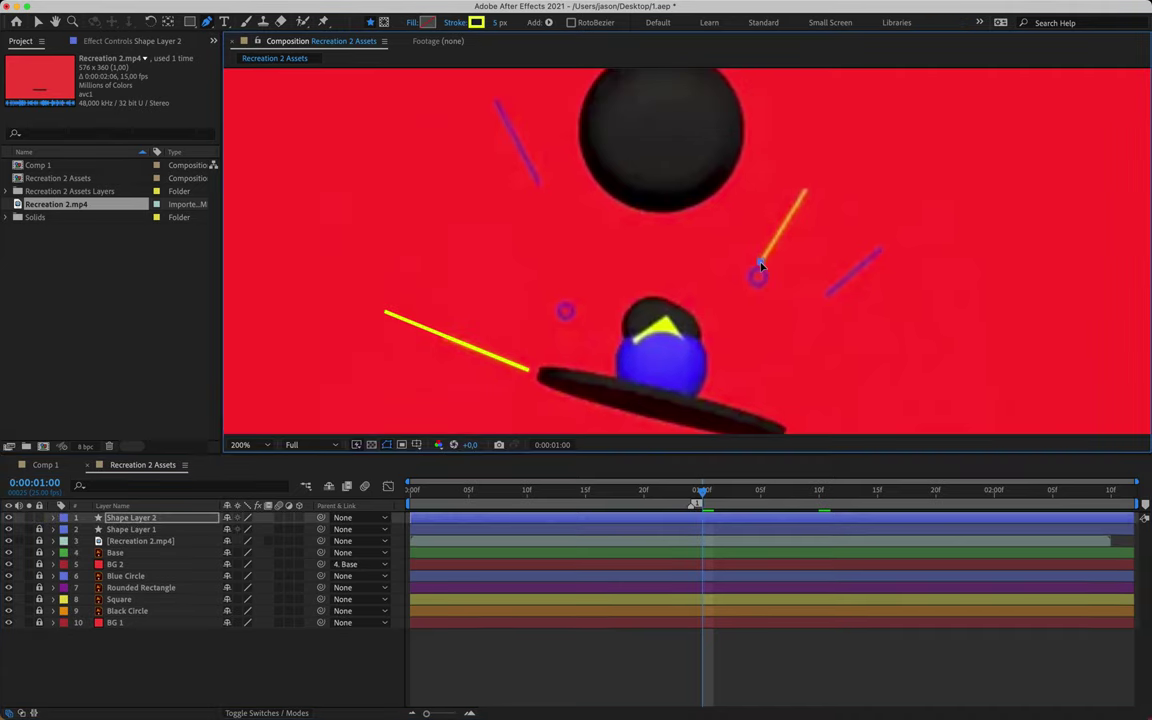
{"action": "left_click_drag", "start_coordinate": [706, 492], "coordinate": [812, 494]}
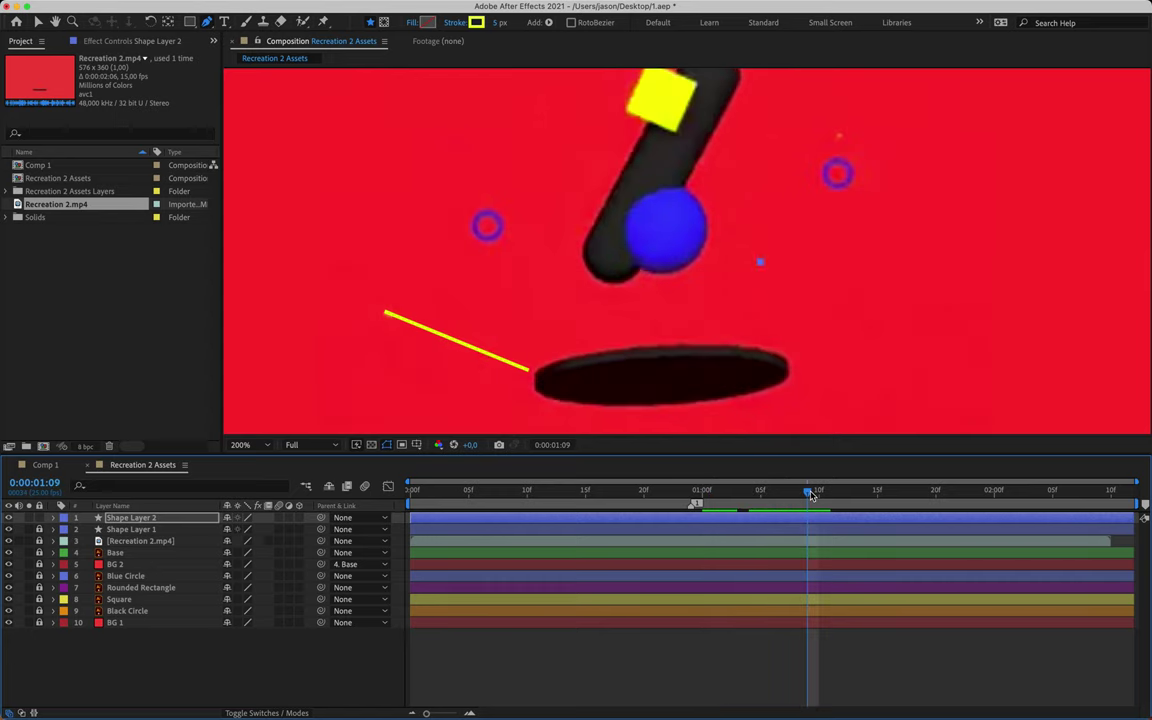
{"action": "left_click", "coordinate": [839, 137]}
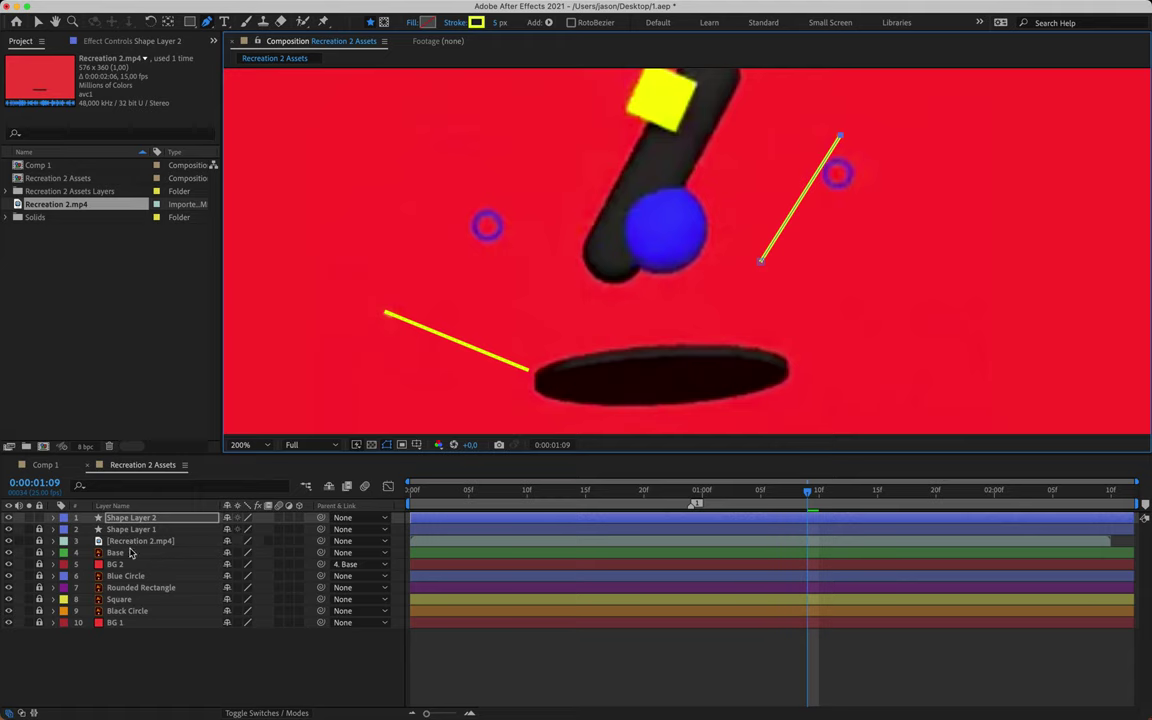
{"action": "key", "text": "F2"}
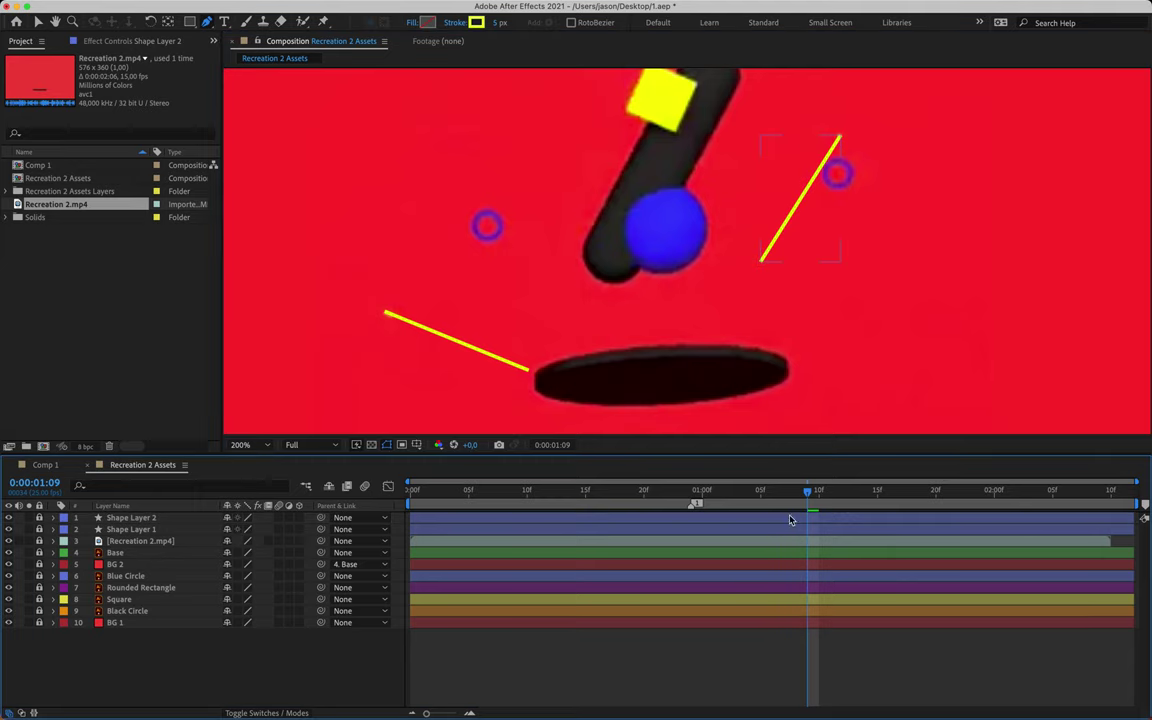
- Return to 0:00:01:00 and set the shape stroke color by sampling the reference's upper-left purple burst line
{"action": "left_click", "coordinate": [700, 494]}
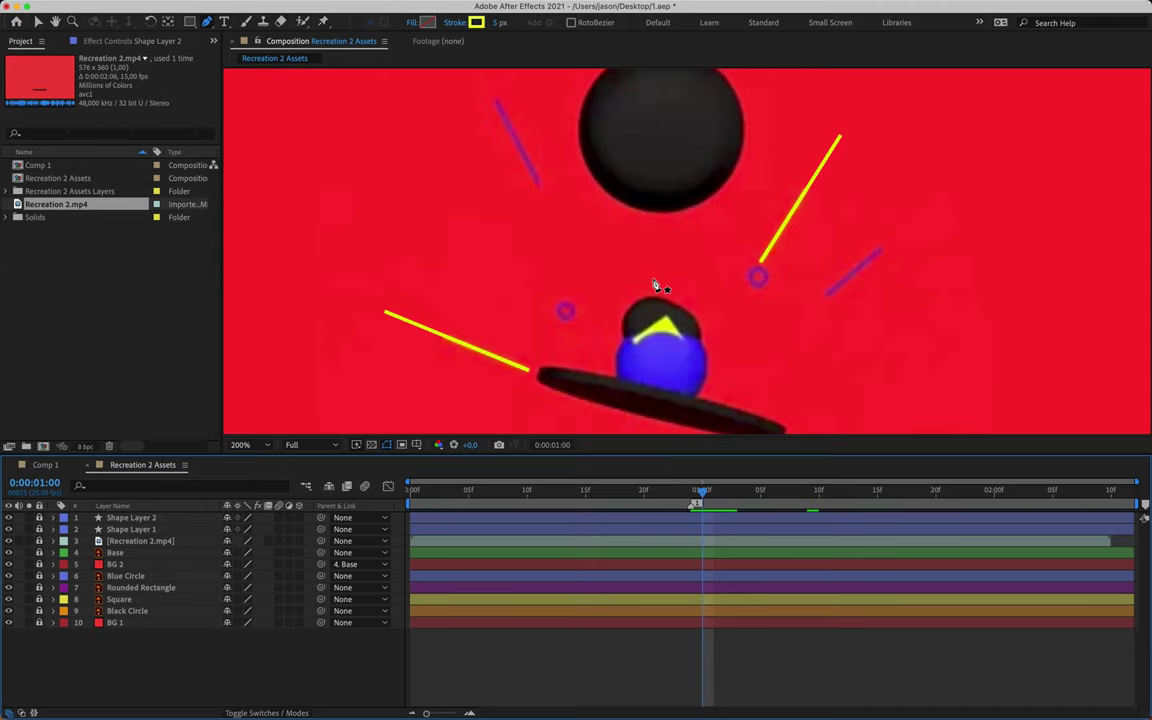
{"action": "left_click", "coordinate": [477, 23]}
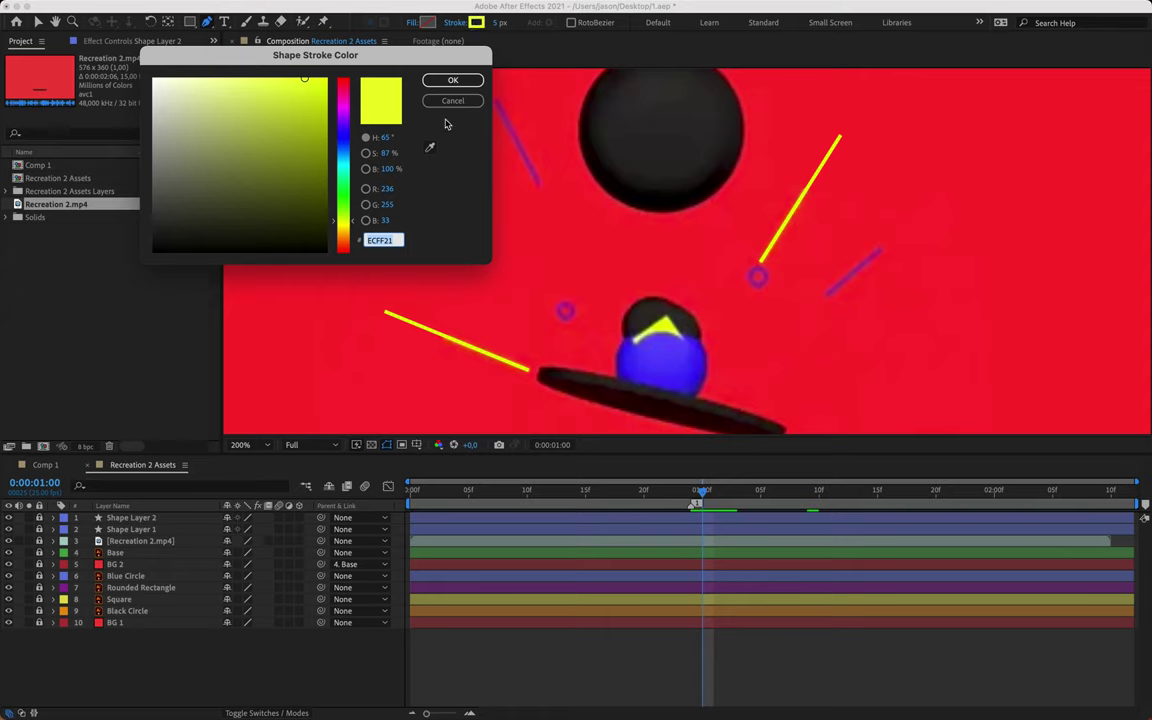
{"action": "left_click", "coordinate": [430, 147]}
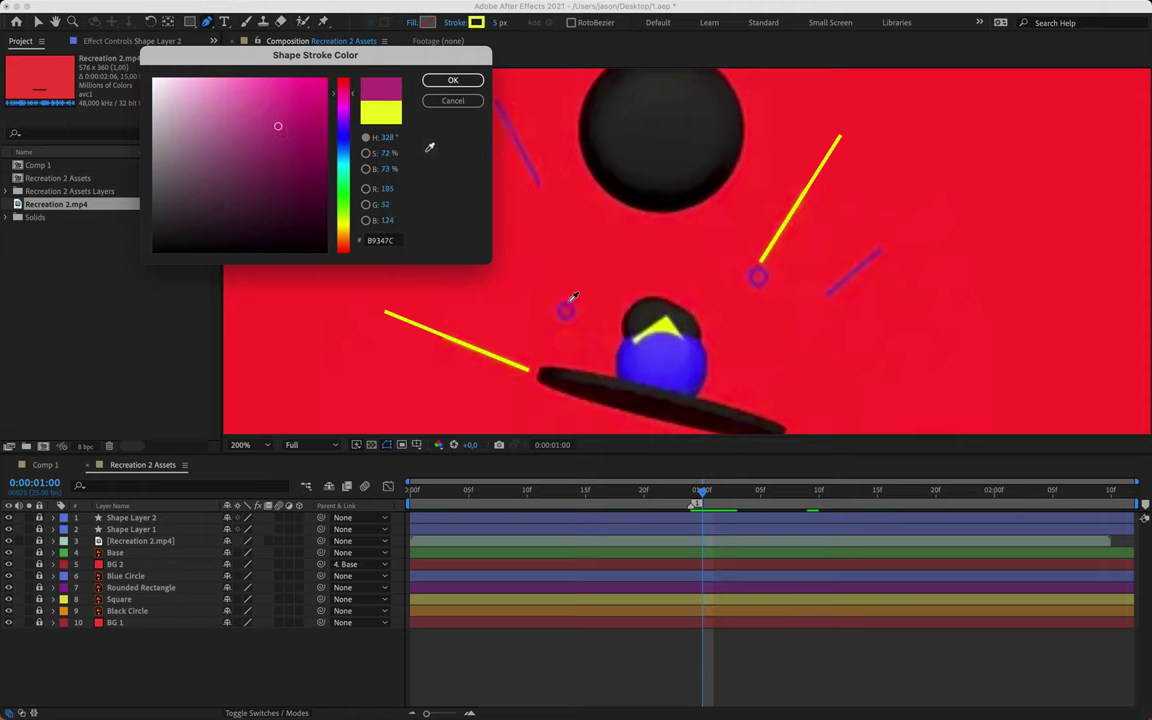
{"action": "left_click", "coordinate": [522, 137]}
{"action": "left_click", "coordinate": [453, 80]}
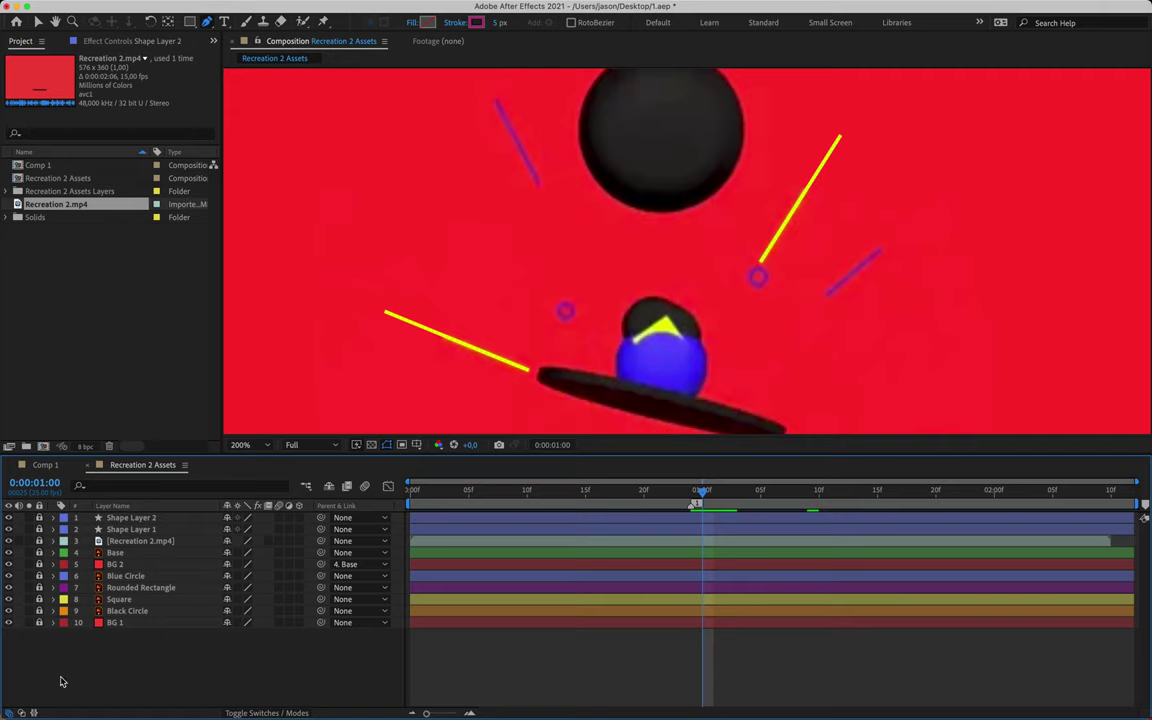
- Draw a purple line from the upper-left burst's inner end at 0:00:01:00 to its 0:00:01:04 outer end, and lock its layer
{"action": "left_click", "coordinate": [537, 183]}
{"action": "key", "text": "h"}
{"action": "left_click_drag", "start_coordinate": [494, 139], "coordinate": [499, 224]}
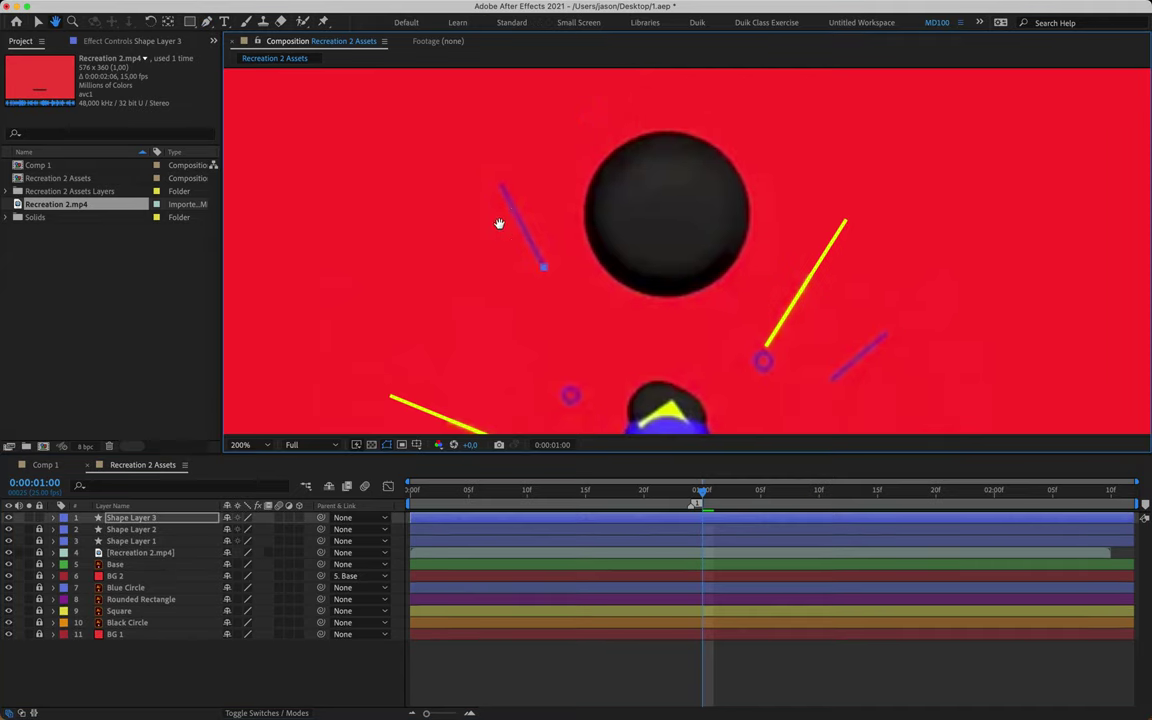
{"action": "key", "text": "g"}
{"action": "key", "text": "space"}
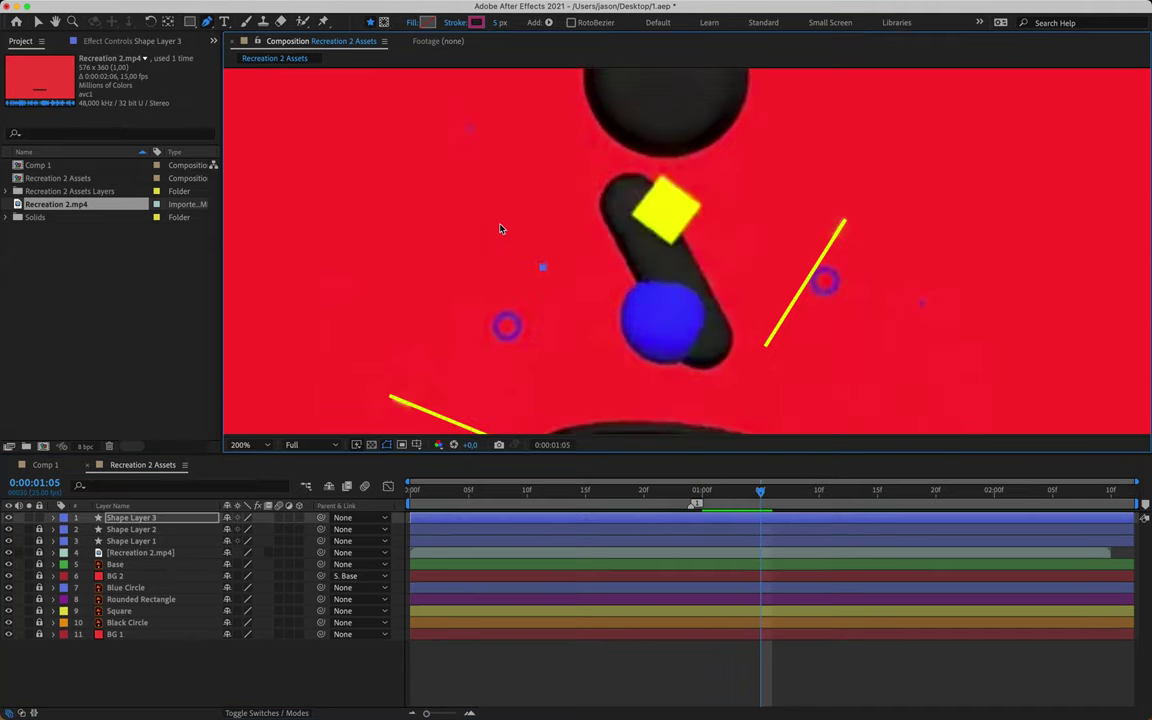
{"action": "key", "text": "Page_Up"}
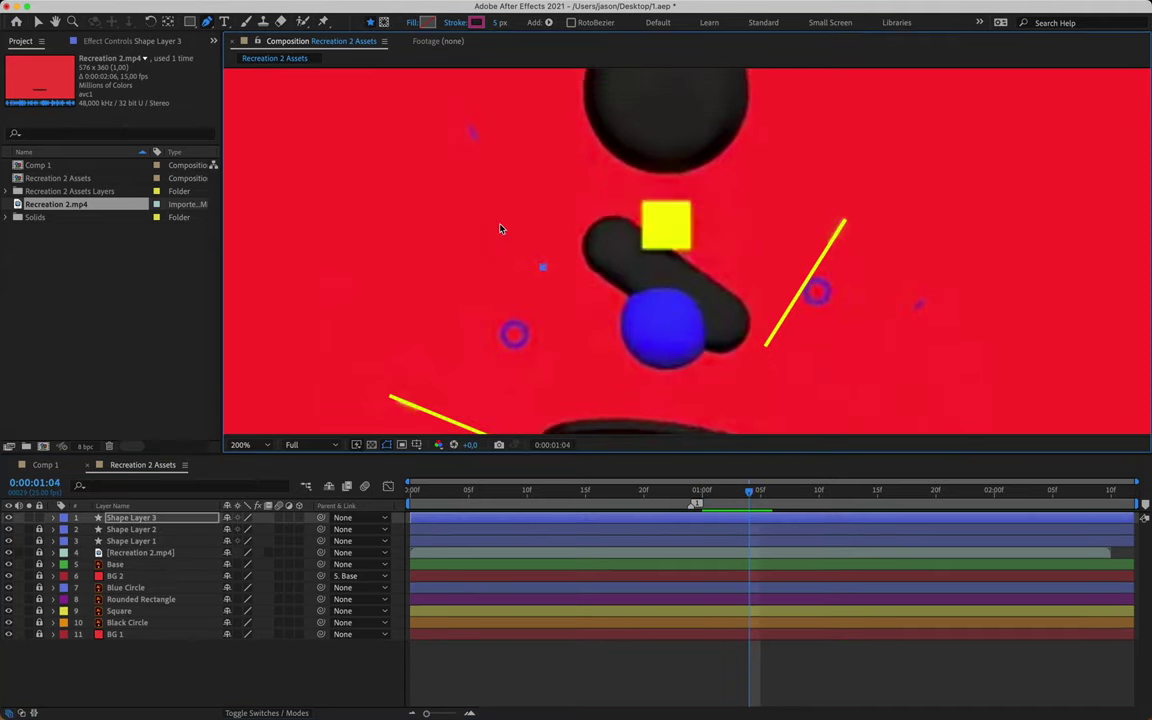
{"action": "left_click", "coordinate": [472, 131]}
{"action": "left_click", "coordinate": [40, 519]}
- Draw a purple line from the right purple burst's inner end at 0:00:01:00 to its outer end at 0:00:01:06
{"action": "key", "text": "Page_Up"}
{"action": "key", "text": "Page_Up"}
{"action": "key", "text": "Page_Up"}
{"action": "key", "text": "Page_Up"}
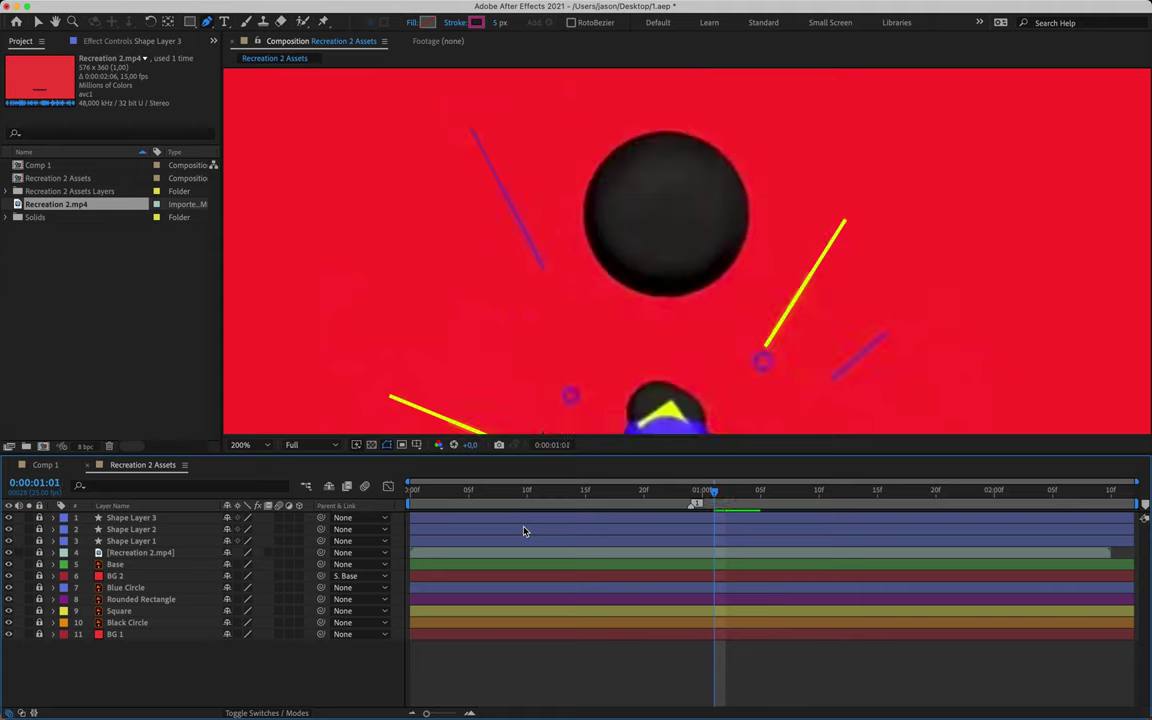
{"action": "left_click_drag", "start_coordinate": [877, 373], "coordinate": [777, 329]}
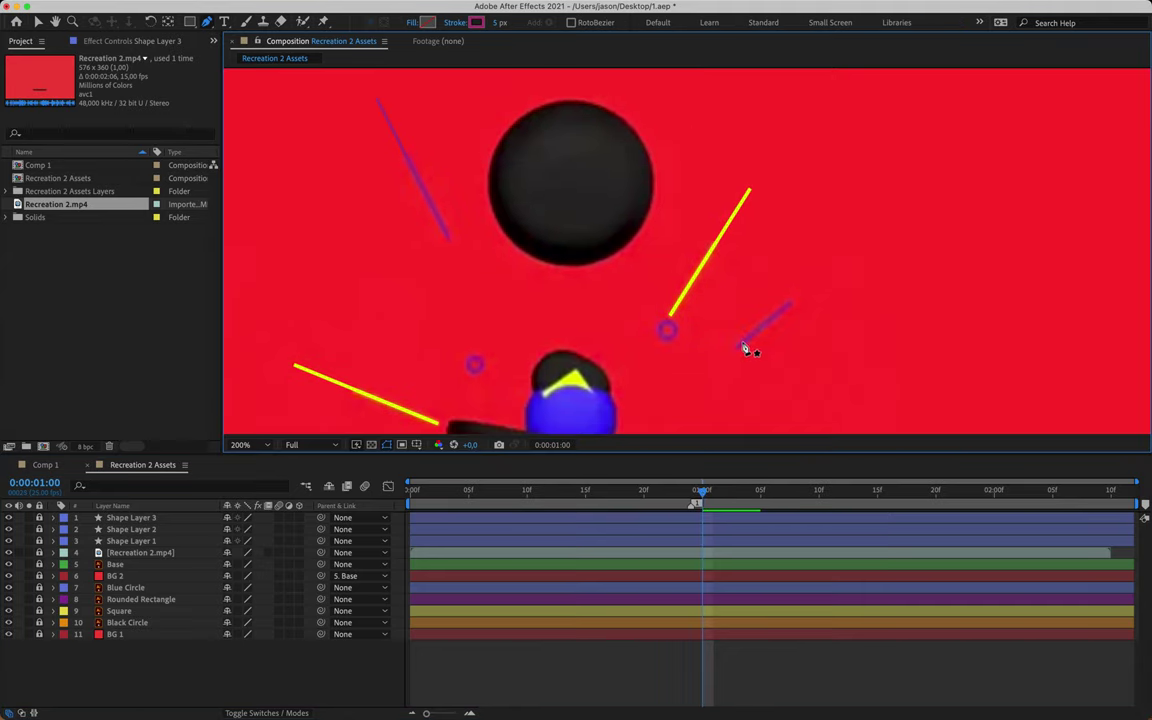
{"action": "left_click", "coordinate": [737, 350]}
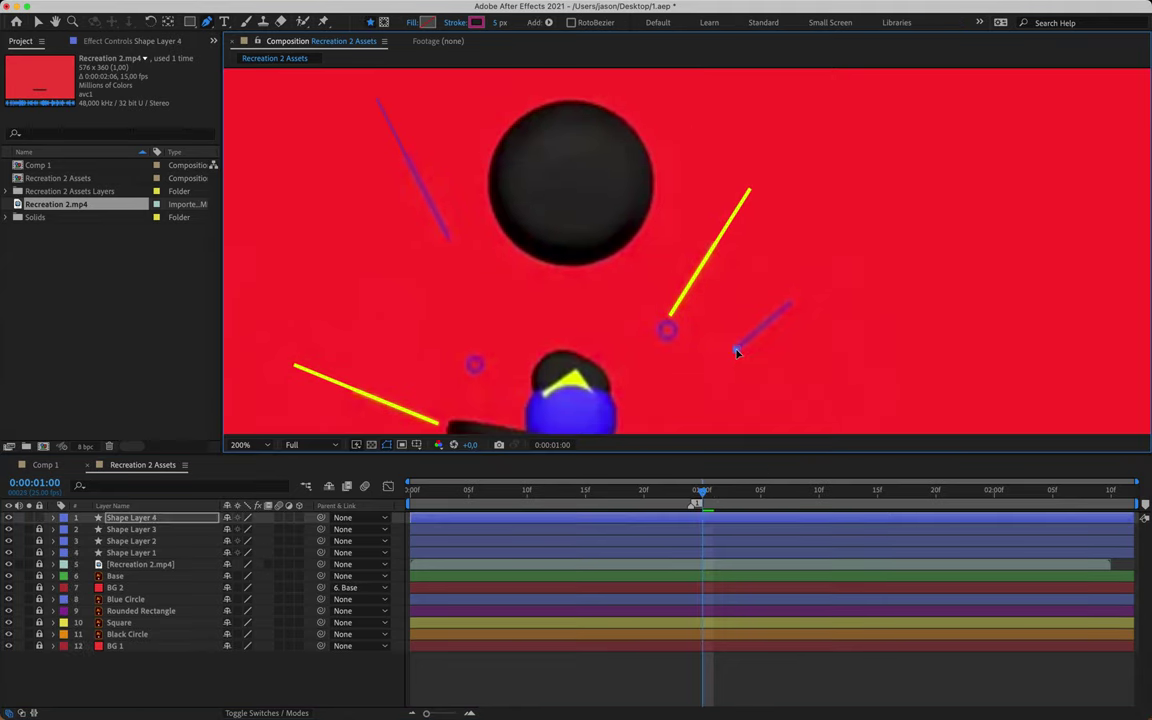
{"action": "key", "text": "Page_Down"}
{"action": "key", "text": "Page_Down"}
{"action": "key", "text": "Page_Down"}
{"action": "key", "text": "Page_Down"}
{"action": "key", "text": "Page_Down"}
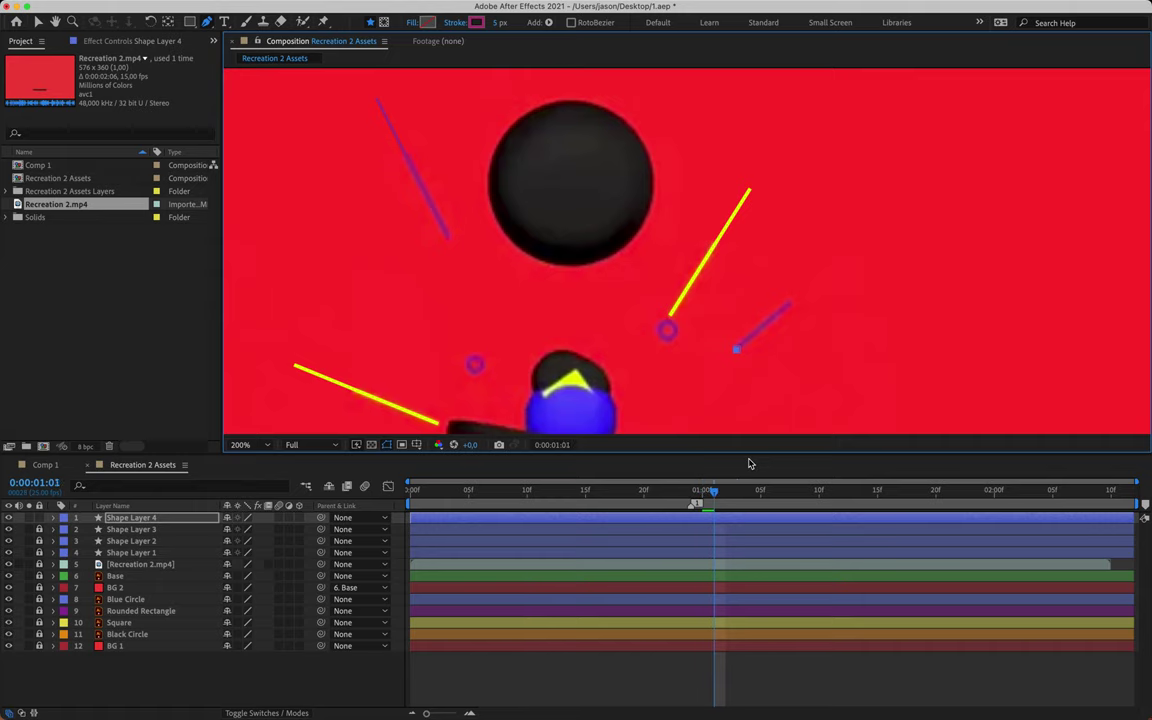
{"action": "key", "text": "Page_Down"}
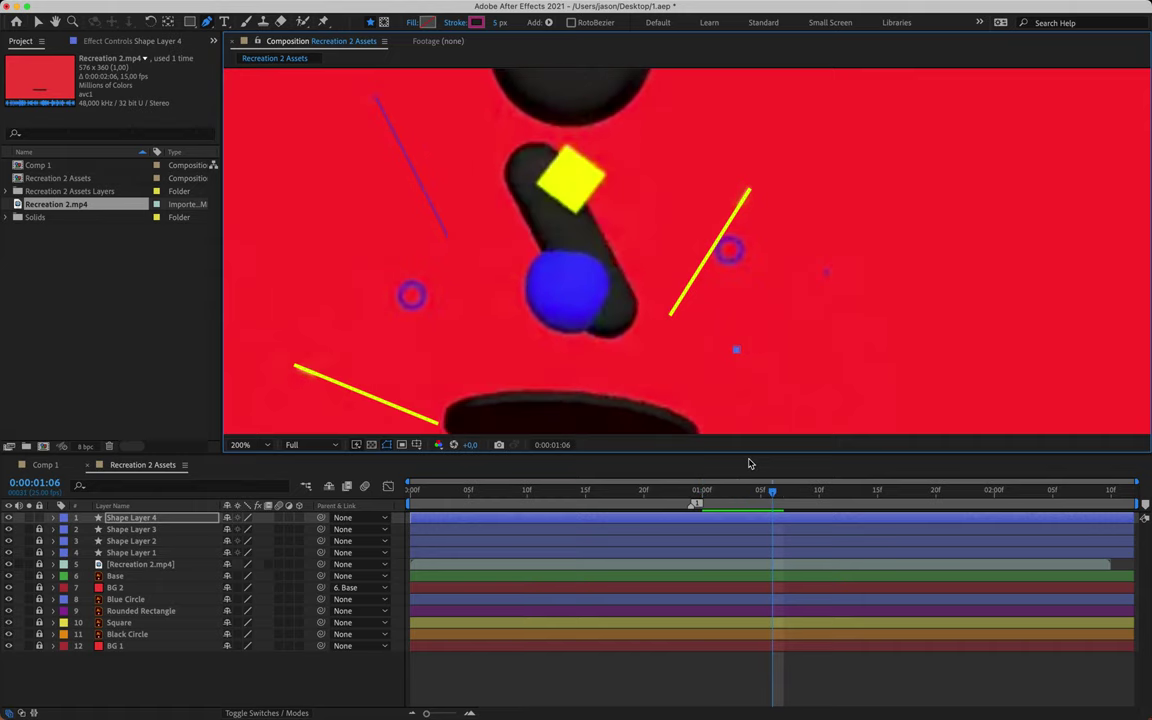
{"action": "left_click", "coordinate": [828, 273]}
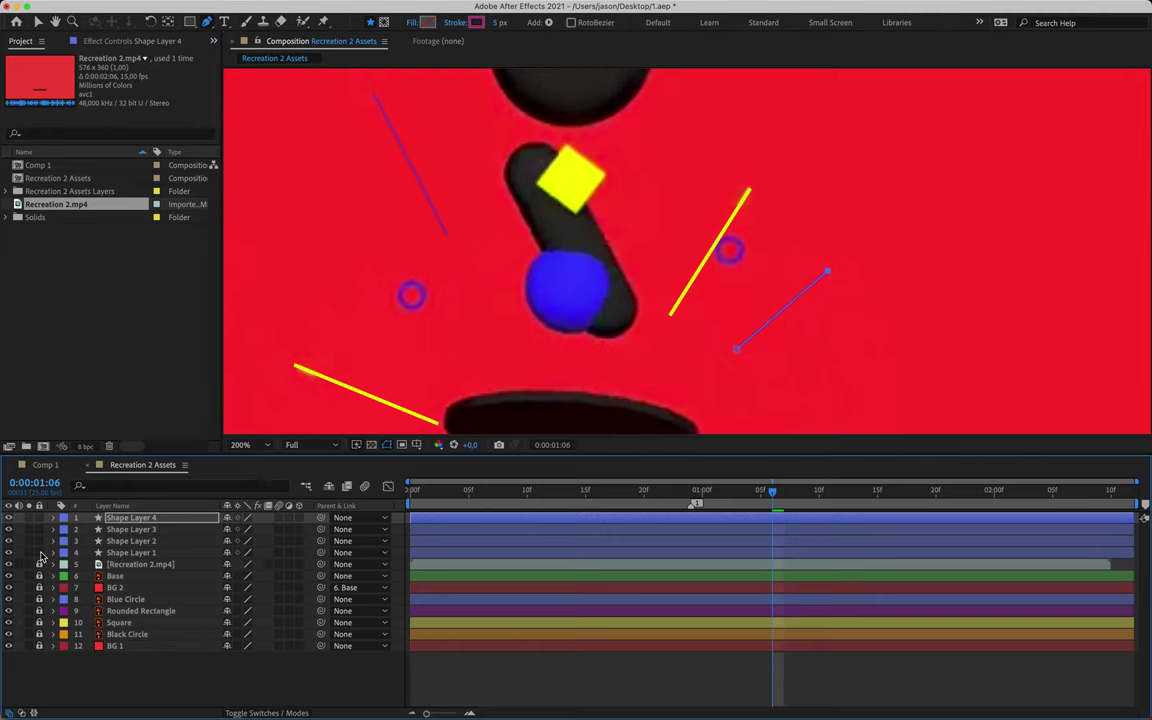
- Unlock the traced line layers and assign the Fuchsia label color to all four shape layers
{"action": "left_click", "coordinate": [136, 553], "text": "shift"}
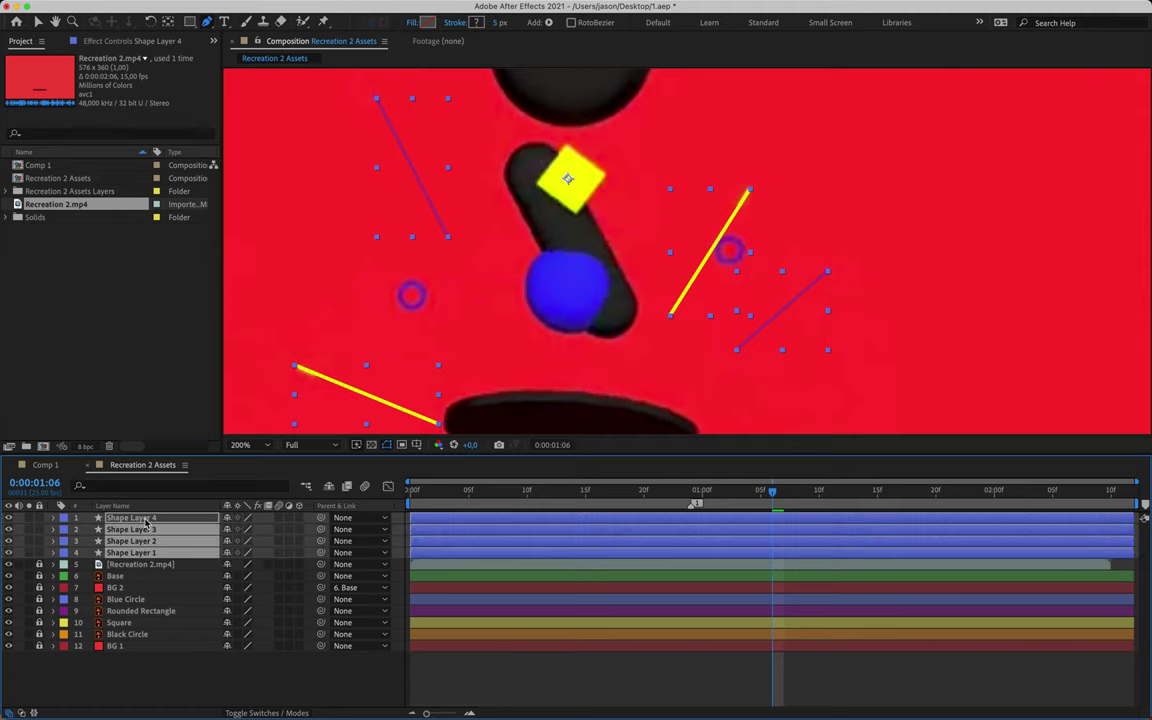
{"action": "left_click", "coordinate": [66, 519]}
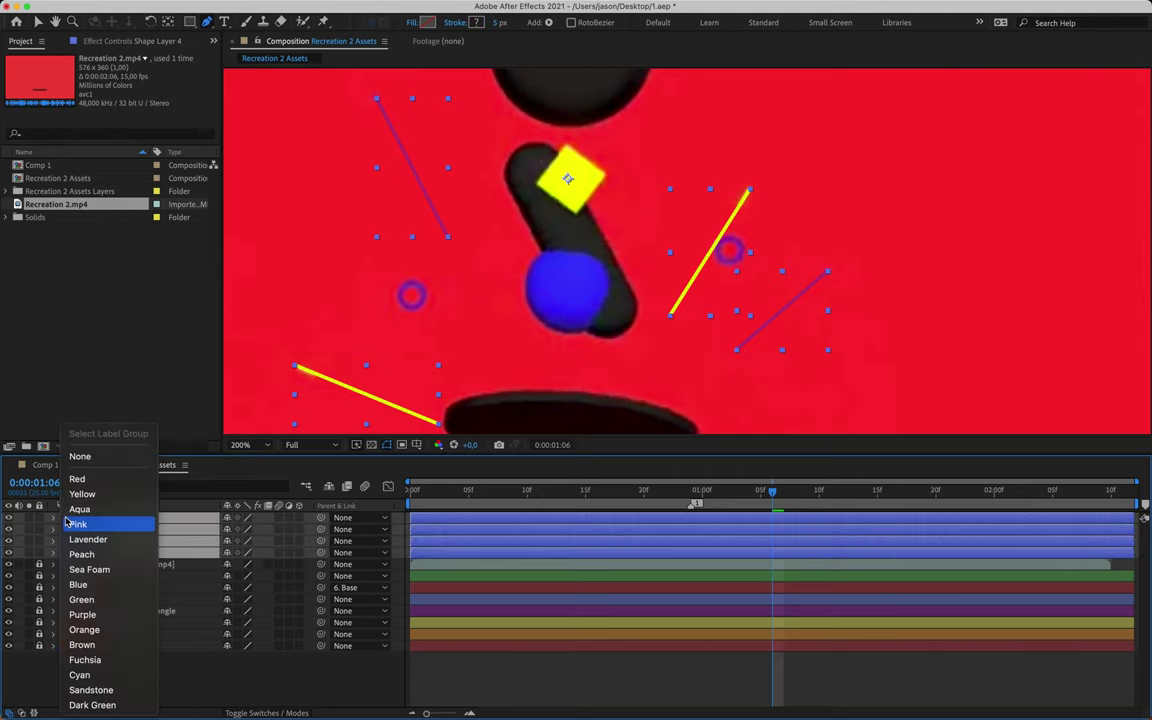
{"action": "left_click", "coordinate": [110, 663]}
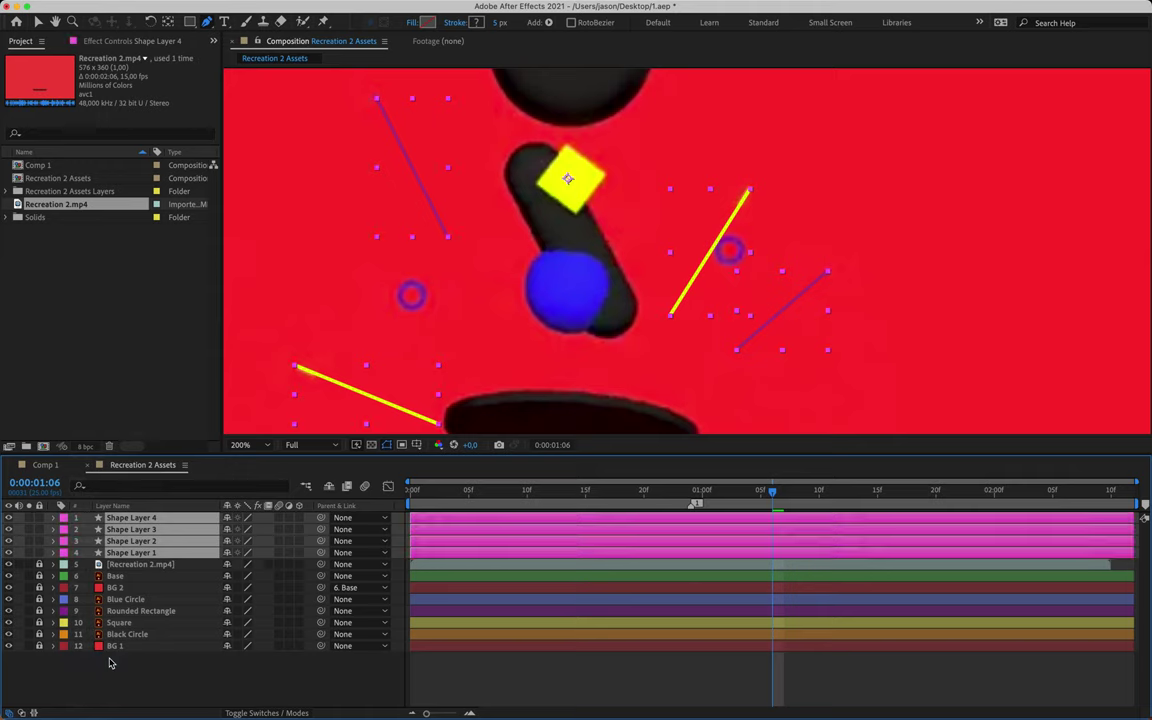
- Rename Shape Layer 4 as Streak 4 and Shape Layer 3 as Streak 3
{"action": "left_click", "coordinate": [148, 519]}
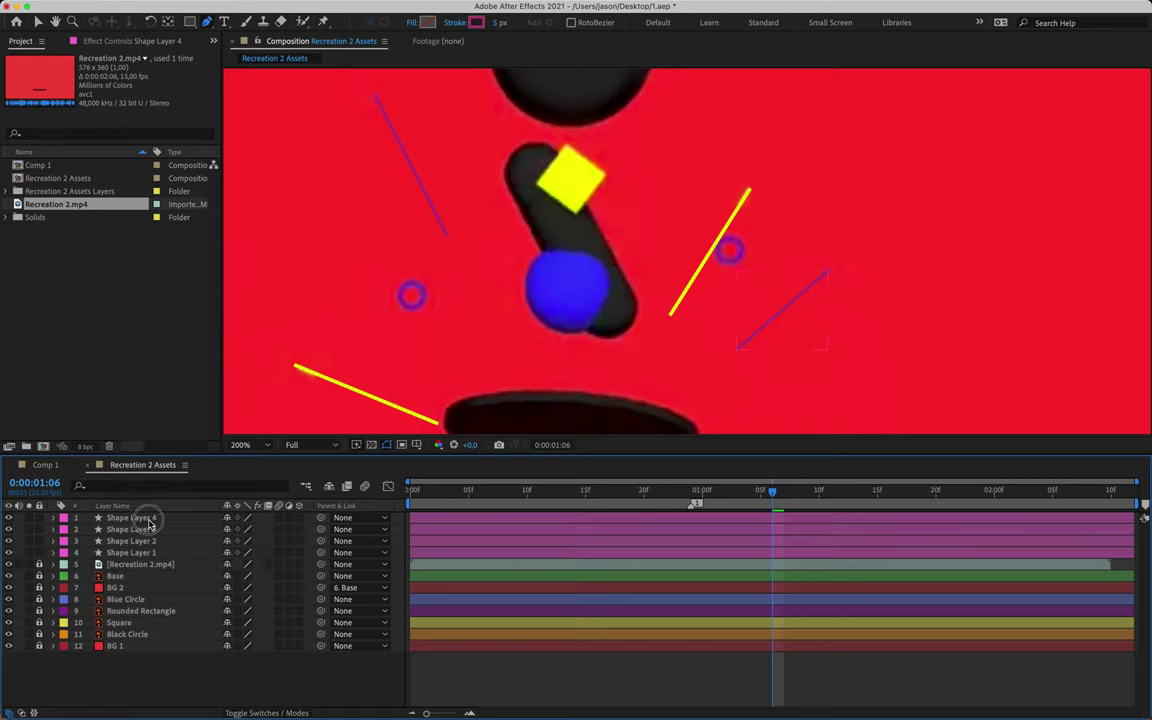
{"action": "type", "text": "Streak 4"}
{"action": "key", "text": "Return"}
{"action": "left_click", "coordinate": [131, 529]}
{"action": "key", "text": "Return"}
{"action": "type", "text": "S"}
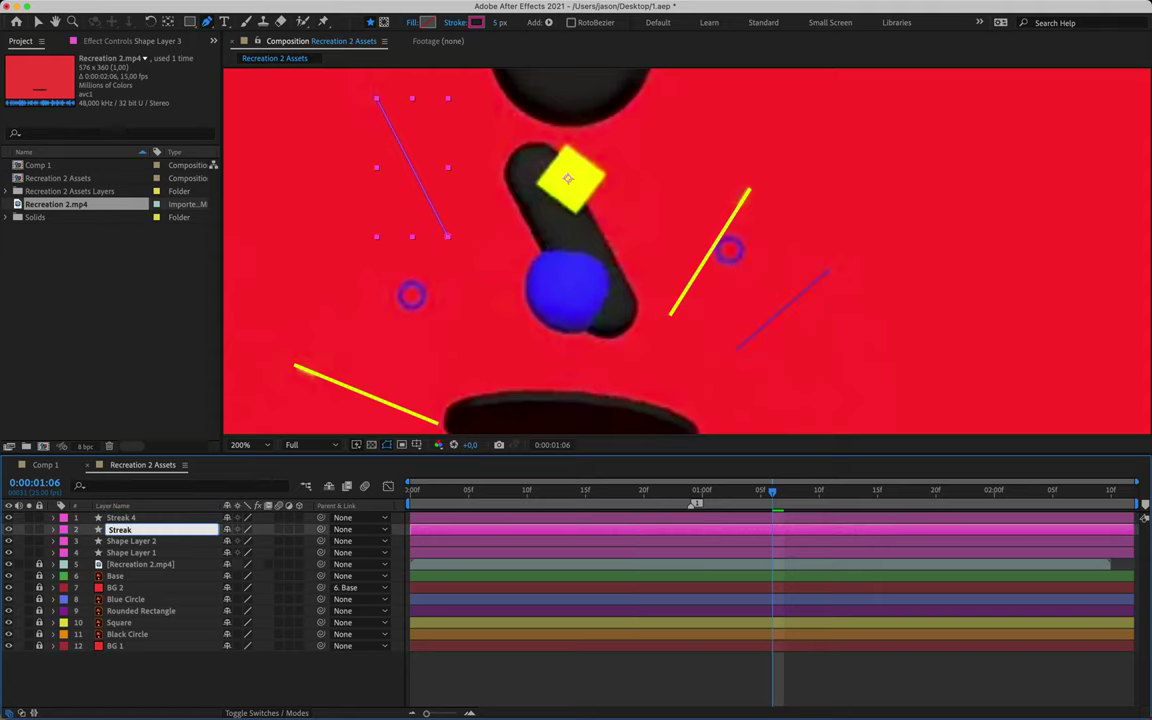
{"action": "key", "text": "Return"}
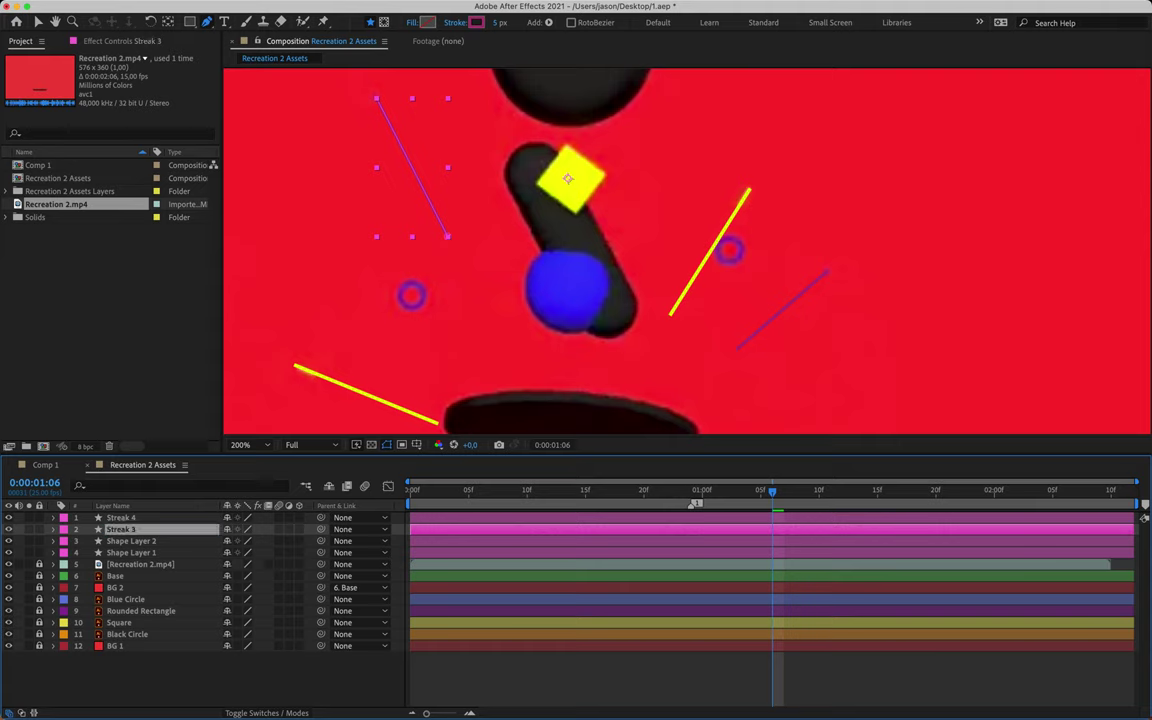
- Rename Shape Layer 2 as Streak 2 and Shape Layer 1 as Streak 1
{"action": "left_click", "coordinate": [137, 541]}
{"action": "key", "text": "Return"}
{"action": "type", "text": "Streak 2"}
{"action": "key", "text": "Return"}
{"action": "left_click", "coordinate": [131, 552]}
{"action": "key", "text": "Return"}
{"action": "type", "text": "Str"}
{"action": "key", "text": "Return"}
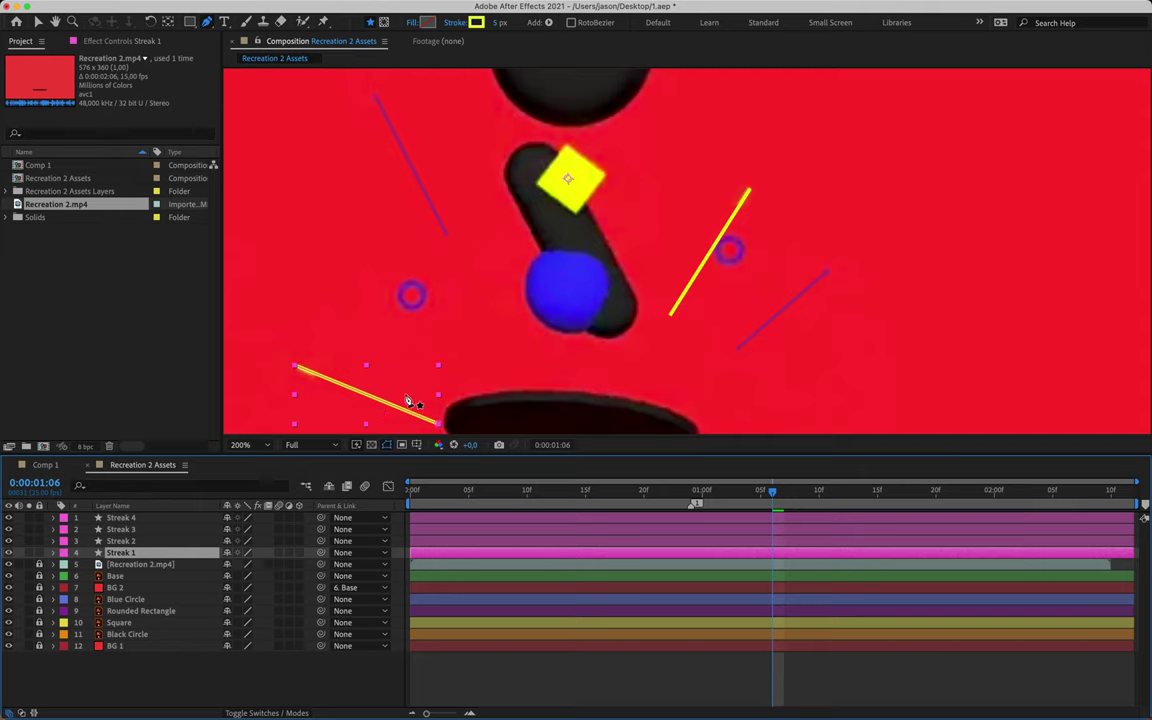
{"action": "key", "text": "super+Up"}
{"action": "key", "text": "super+Up"}
{"action": "key", "text": "super+Up"}
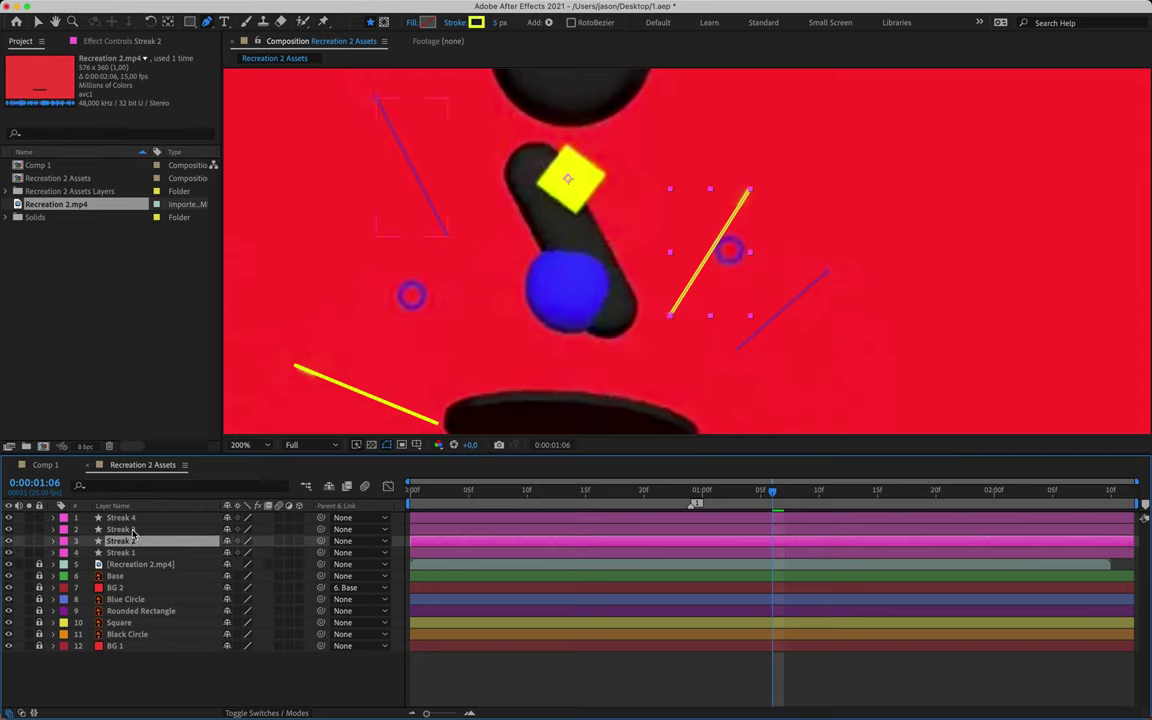
{"action": "key", "text": "super+Down"}
{"action": "key", "text": "super+Down"}
{"action": "key", "text": "super+Down"}
- Center the anchor point of each of the four streak layers on its own line, working from Streak 4 to Streak 1
{"action": "key", "text": "comma"}
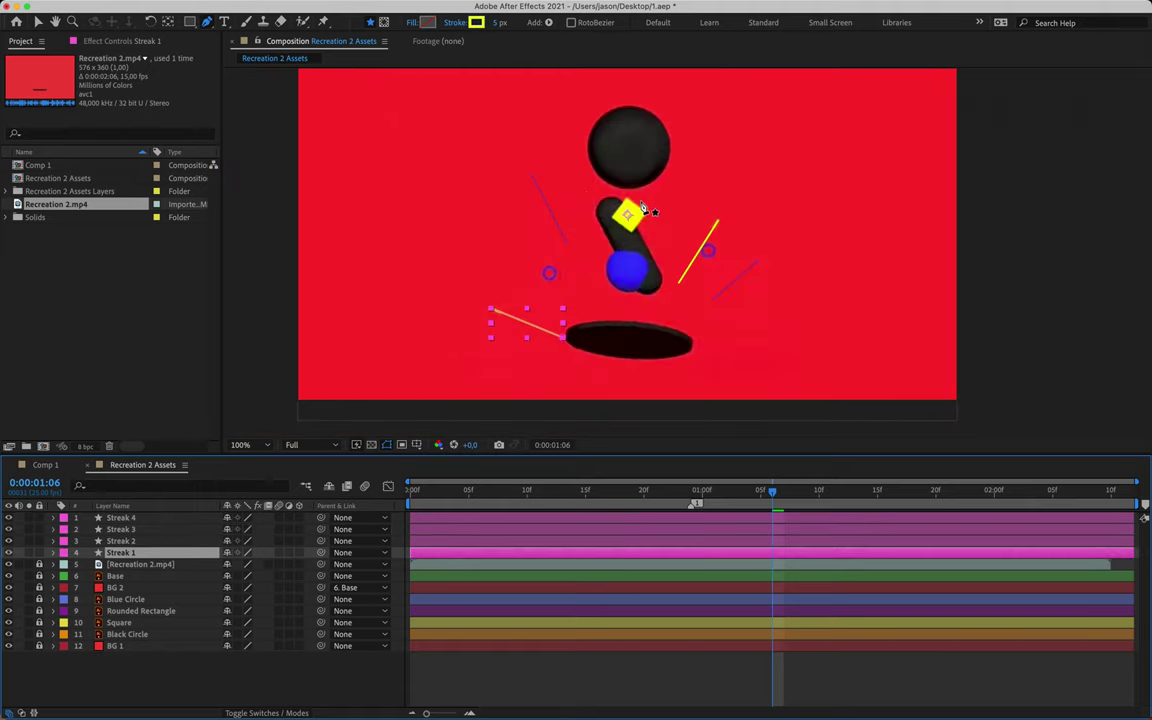
{"action": "key", "text": "super+Up"}
{"action": "key", "text": "super+Up"}
{"action": "key", "text": "super+Up"}
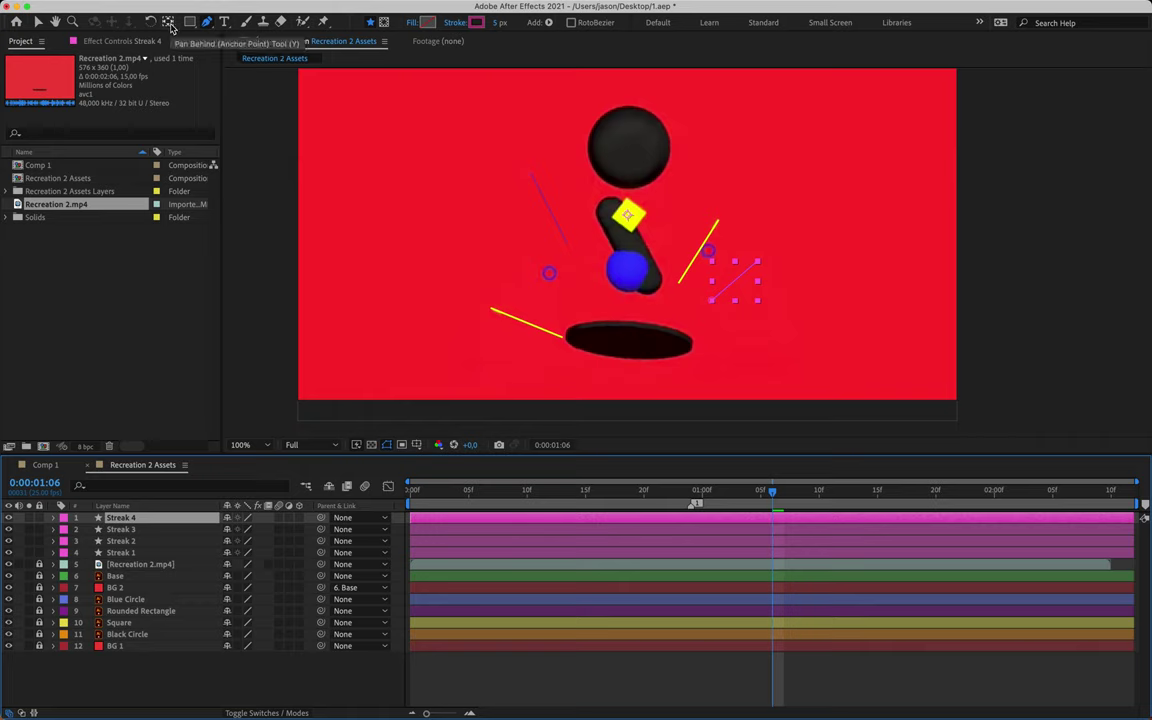
{"action": "left_click", "coordinate": [169, 22]}
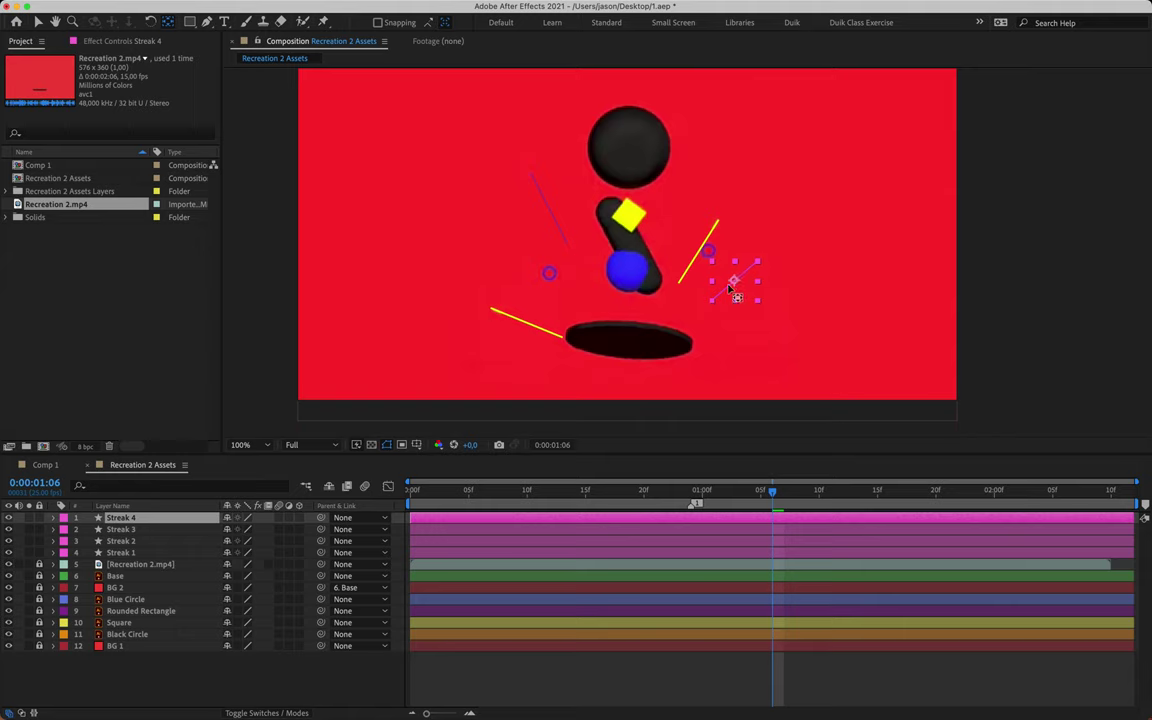
{"action": "left_click", "coordinate": [120, 529]}
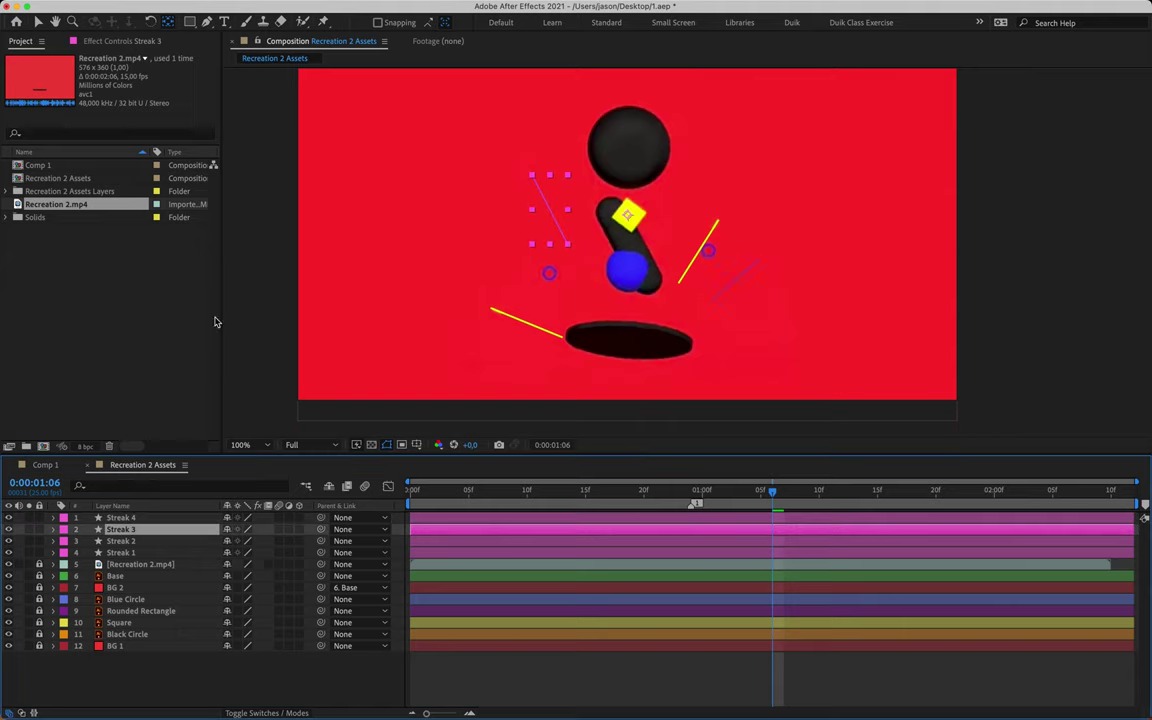
{"action": "left_click", "coordinate": [169, 24]}
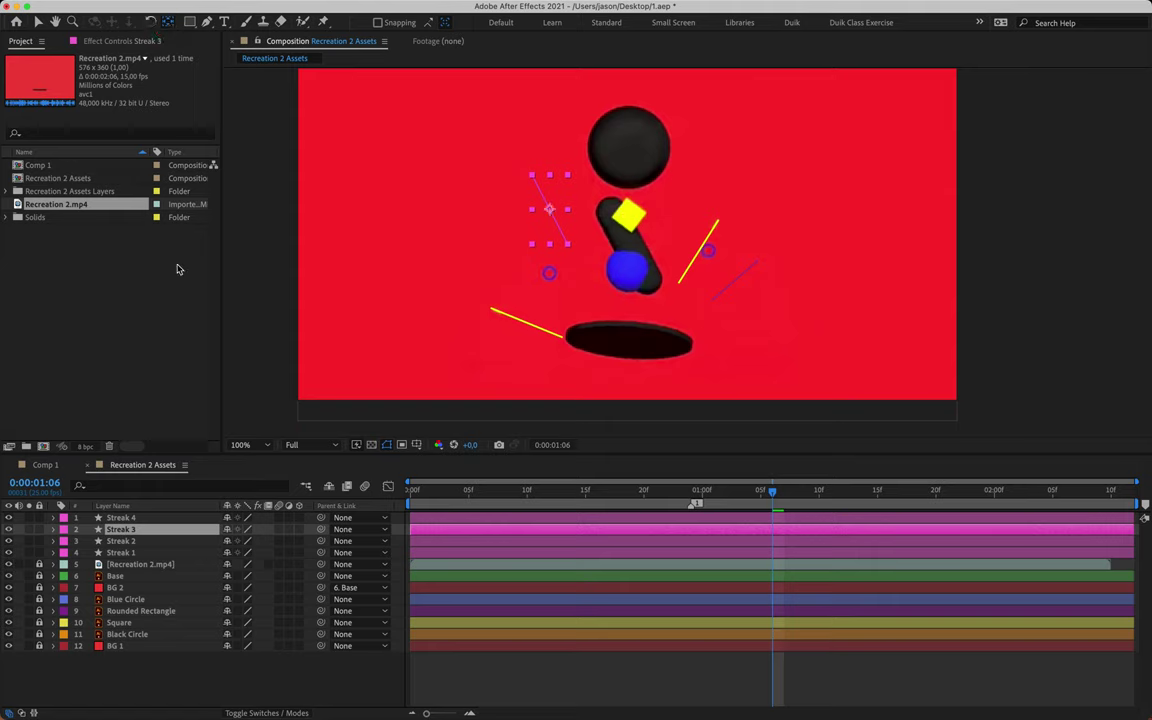
{"action": "left_click", "coordinate": [151, 482]}
{"action": "key", "text": "super+Down"}
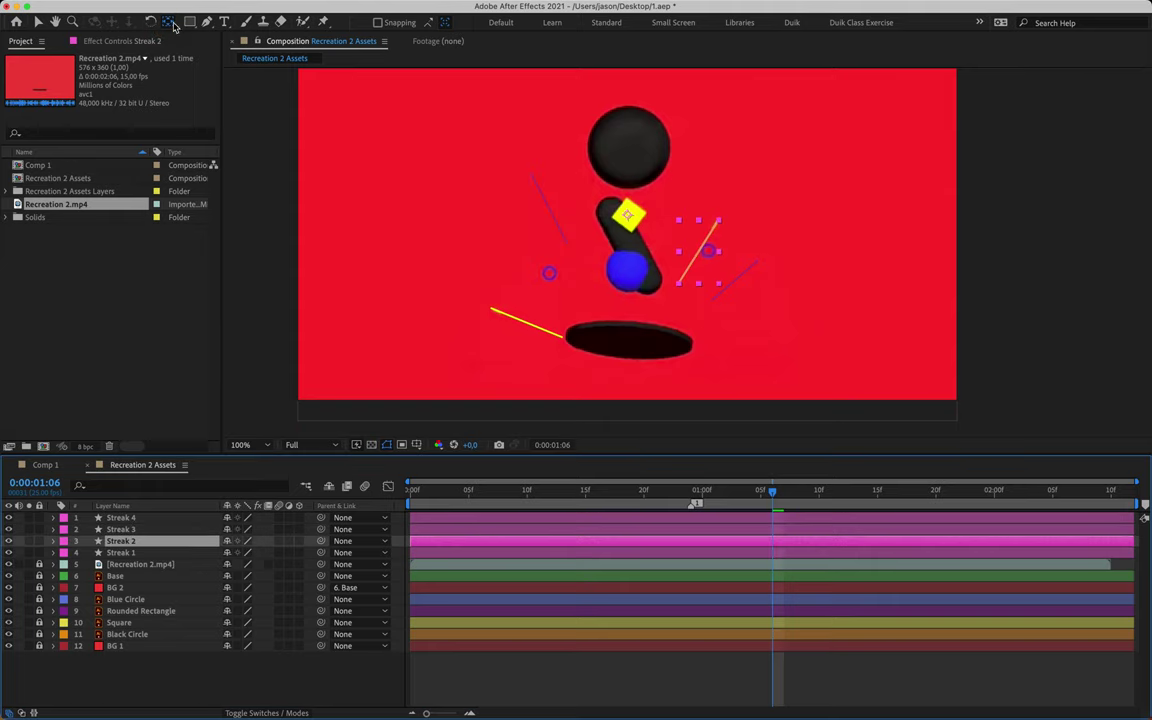
{"action": "left_click", "coordinate": [167, 552]}
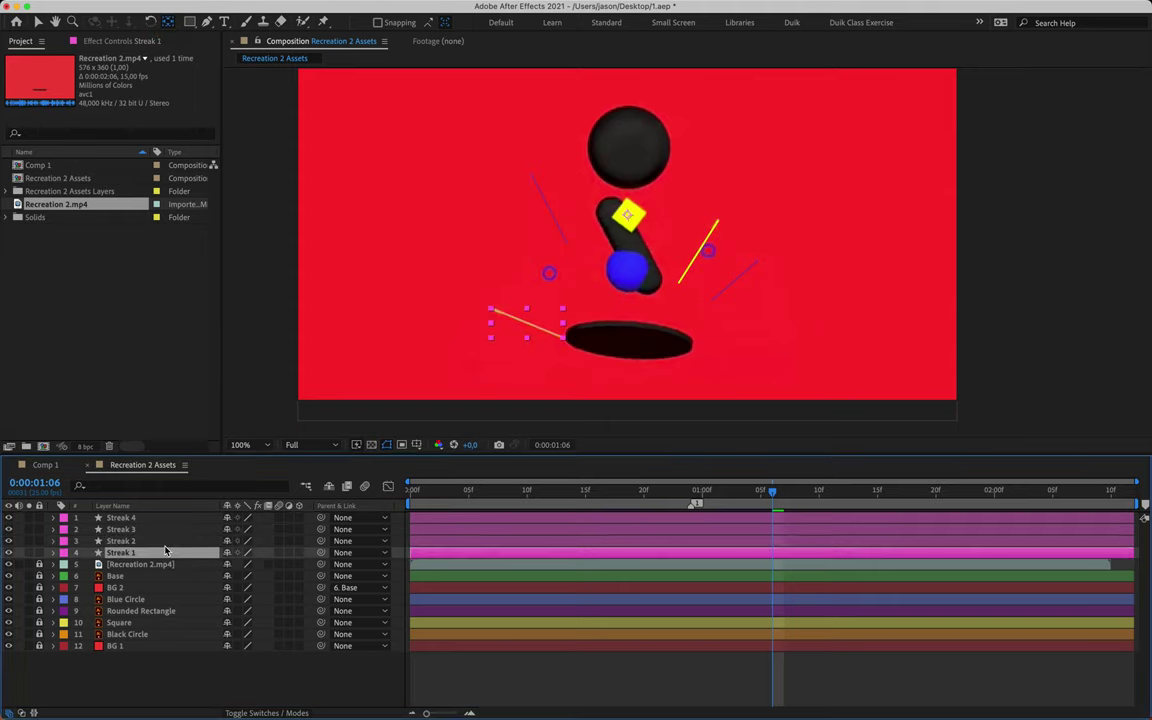
{"action": "left_click", "coordinate": [169, 22]}
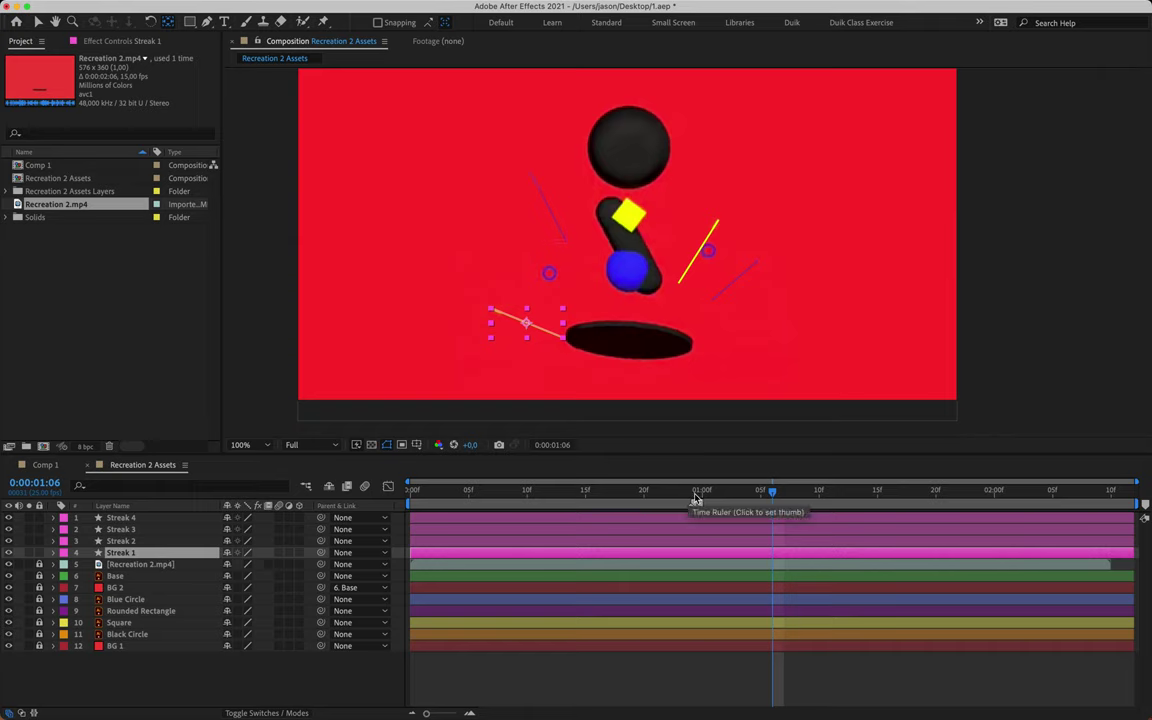
- Go to 0:00:00:24, one frame before the burst, and add Trim Paths to the Streak 4 layer
{"action": "mouse_move", "coordinate": [692, 497]}
{"action": "left_mouse_down"}
{"action": "mouse_move", "coordinate": [790, 500]}
{"action": "mouse_move", "coordinate": [700, 507]}
{"action": "left_mouse_up"}
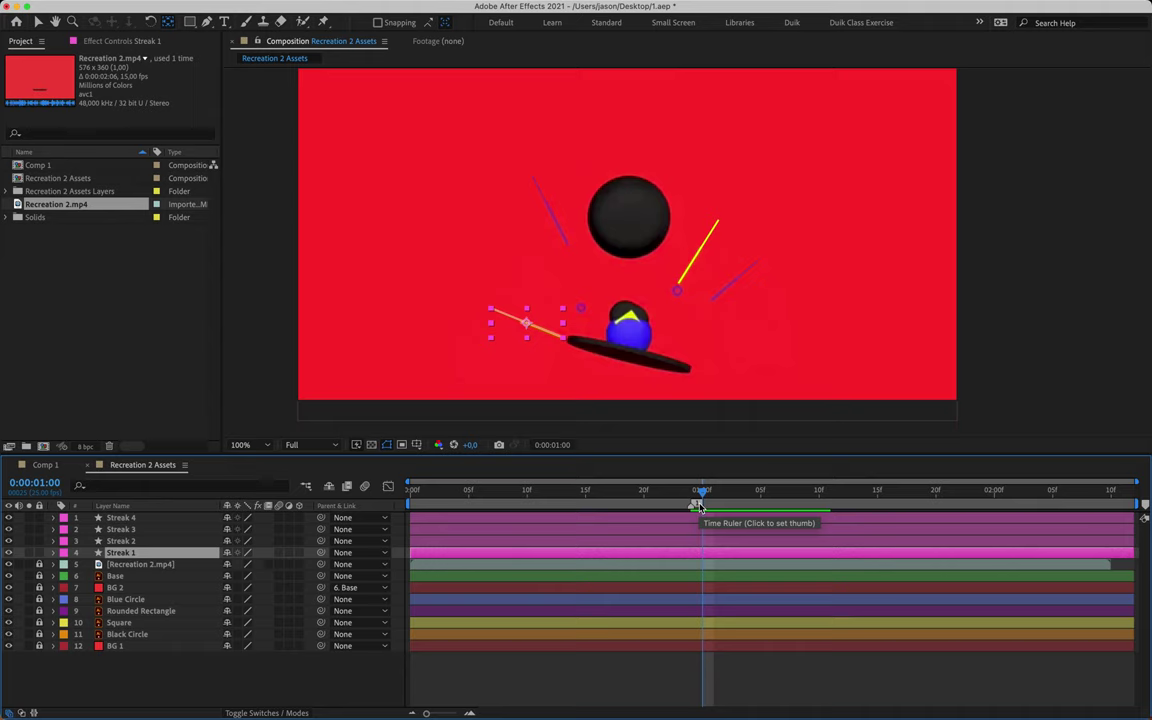
{"action": "key", "text": "Page_Up"}
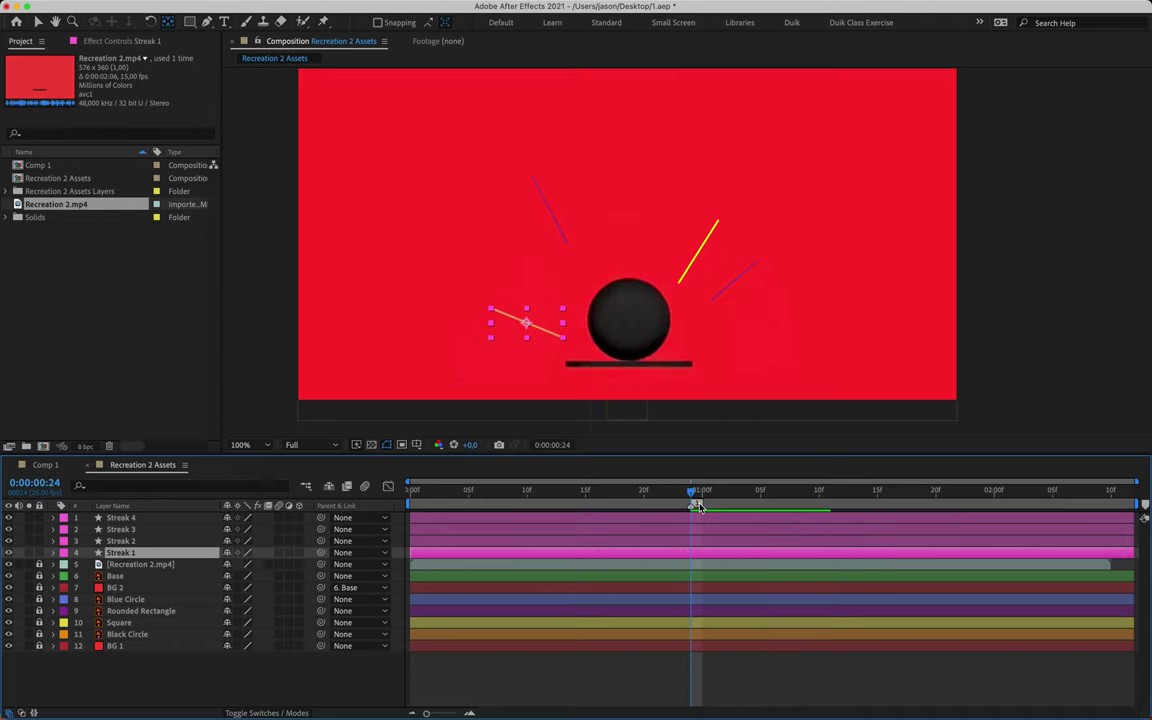
{"action": "left_click", "coordinate": [128, 519]}
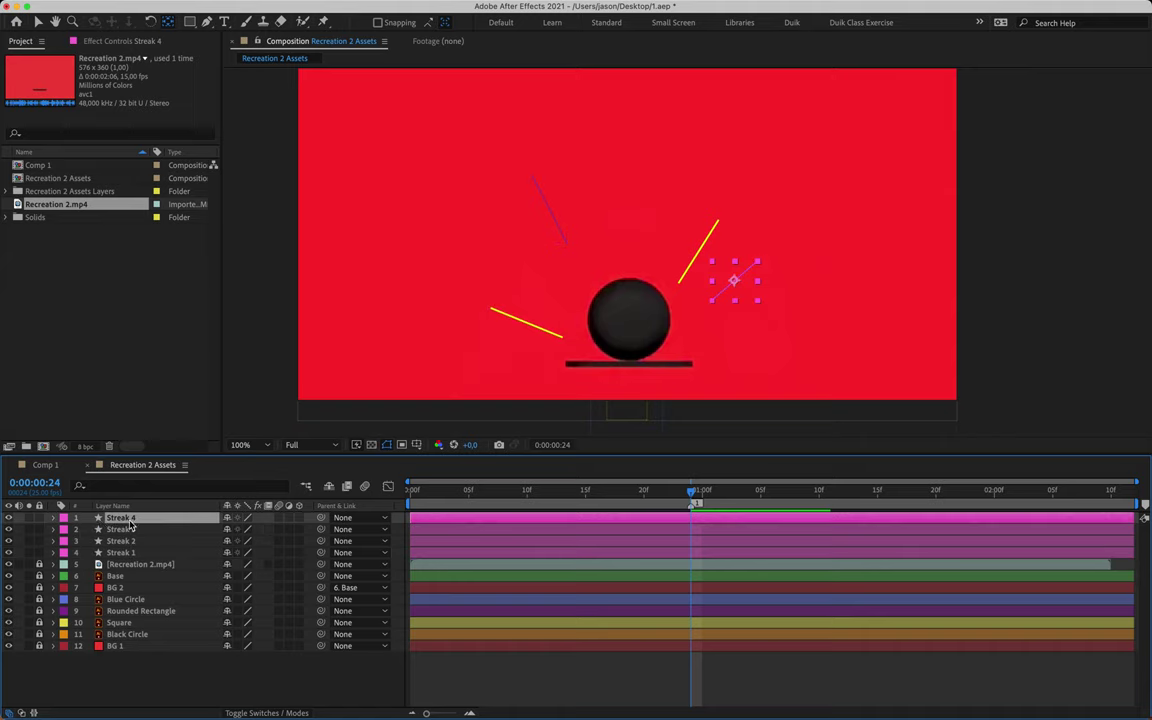
{"action": "left_click", "coordinate": [54, 519]}
{"action": "left_click", "coordinate": [95, 537]}
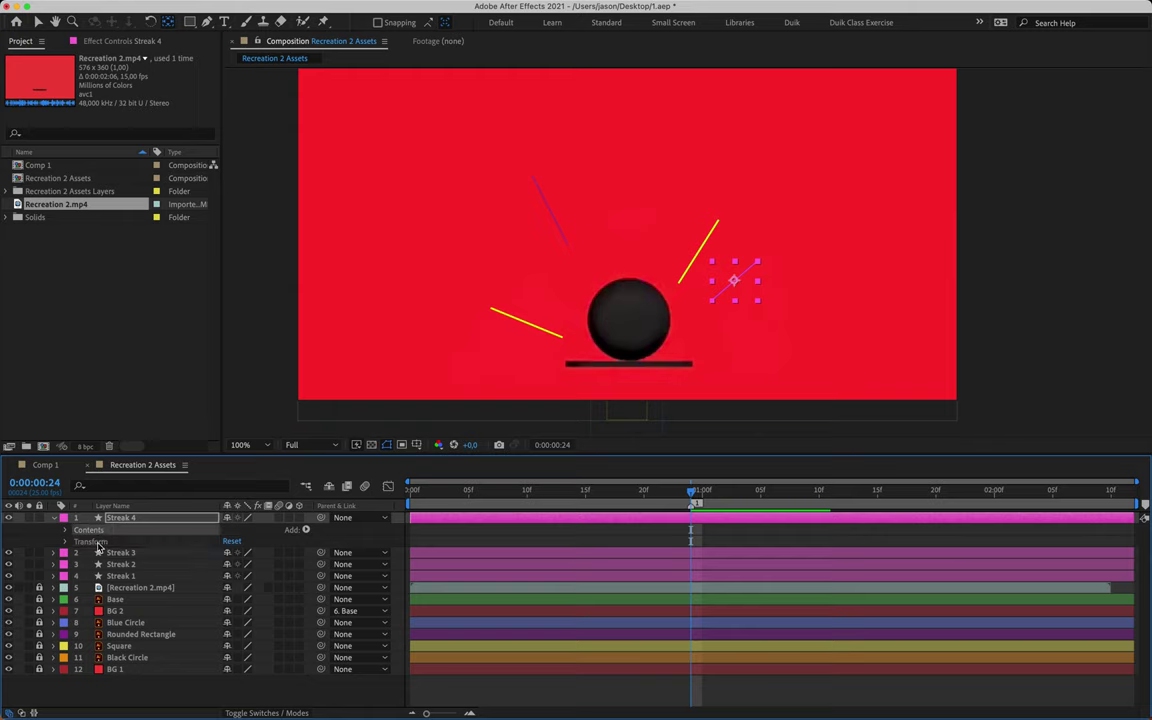
{"action": "left_click", "coordinate": [118, 529]}
{"action": "left_click", "coordinate": [305, 532]}
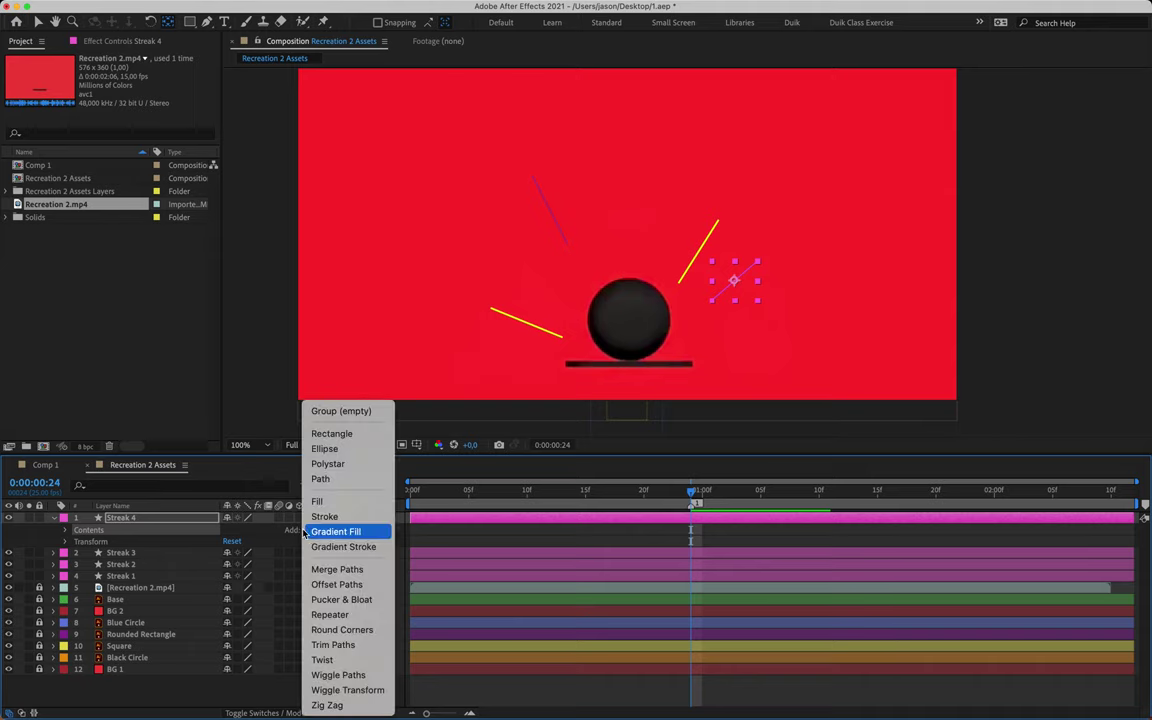
{"action": "left_click", "coordinate": [333, 645]}
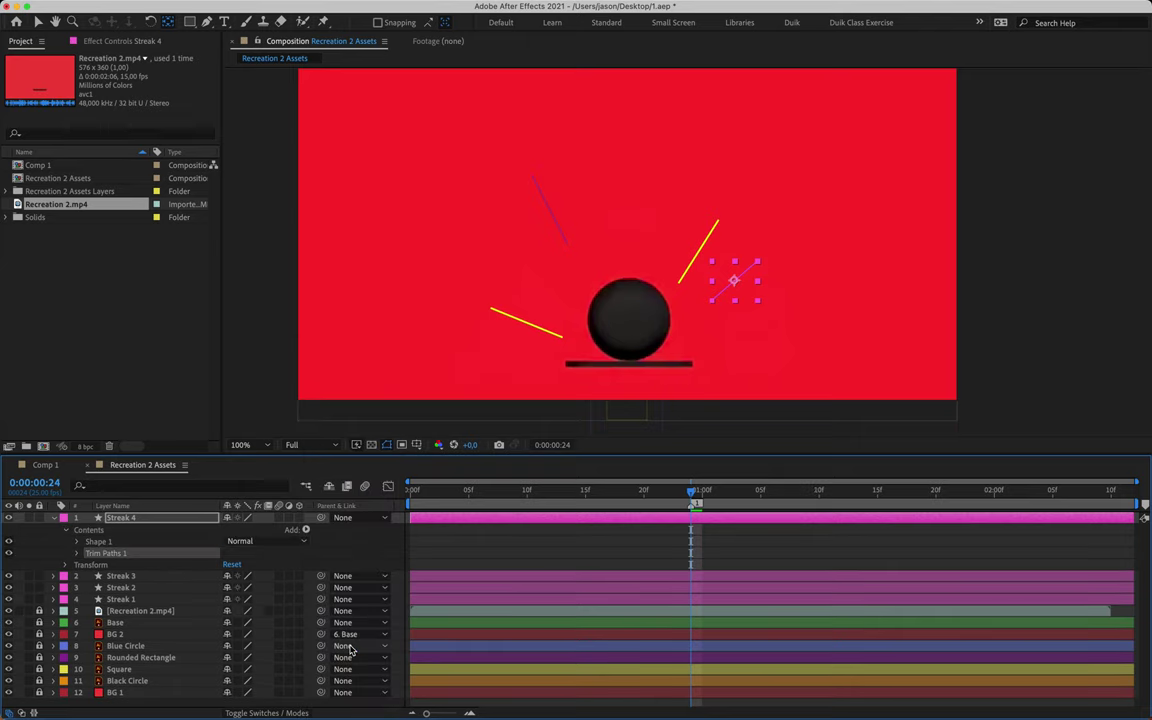
- Keyframe Streak 4's Trim Paths Start and End at 0:00:00:24 with End set to 0%, and collapse the layer
{"action": "left_click", "coordinate": [76, 554]}
{"action": "left_click", "coordinate": [100, 565]}
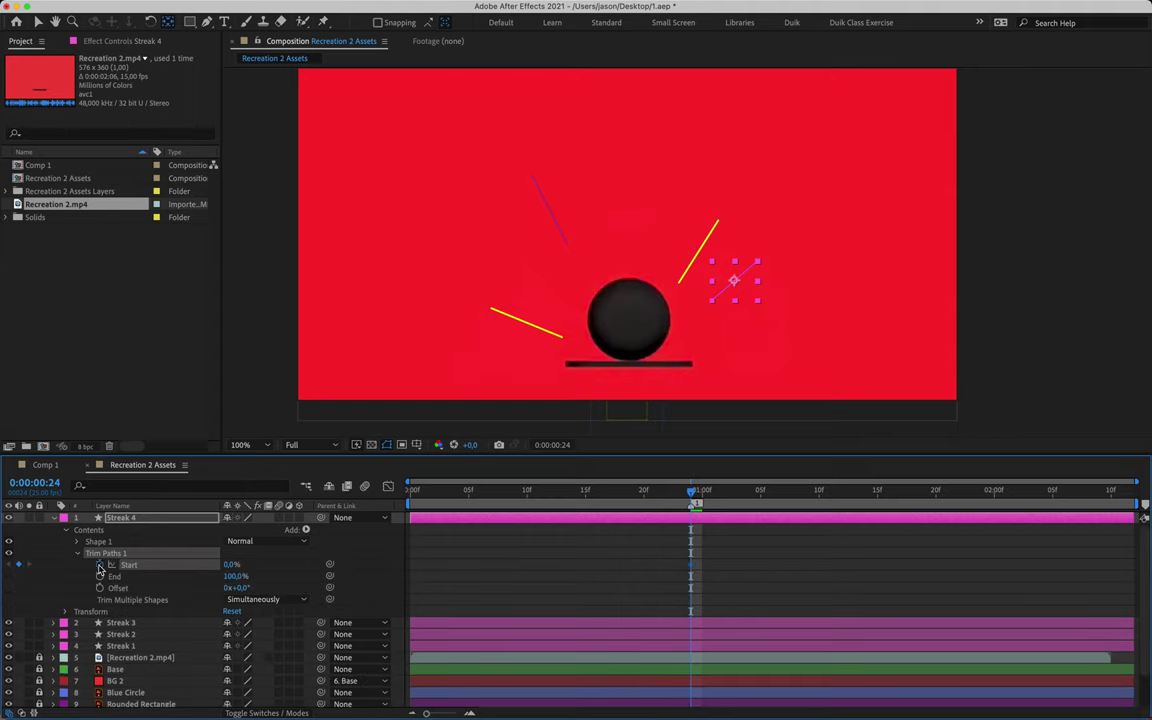
{"action": "left_click", "coordinate": [100, 577]}
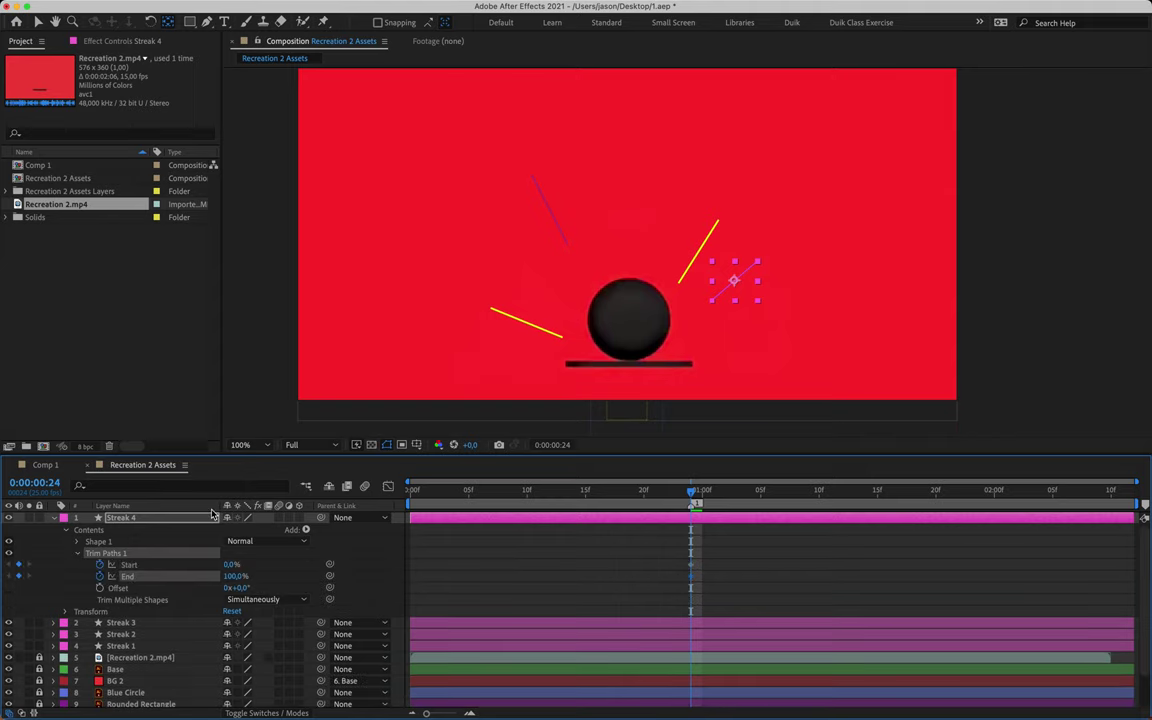
{"action": "key", "text": "period"}
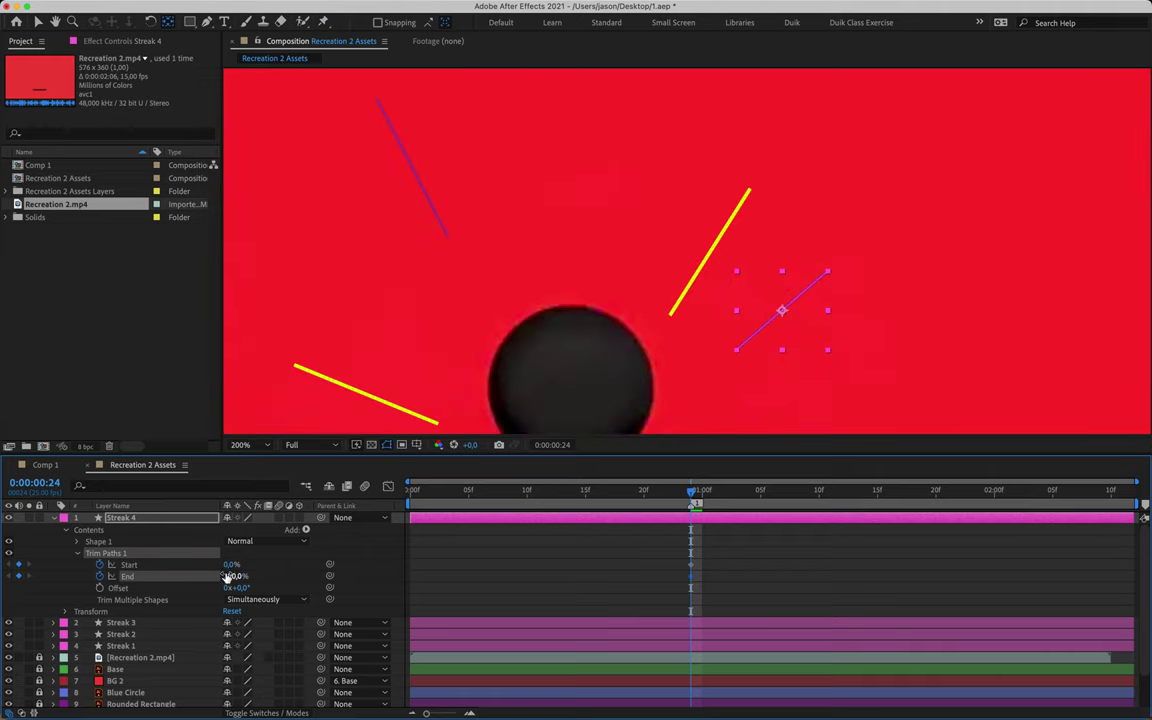
{"action": "left_click_drag", "start_coordinate": [232, 577], "coordinate": [155, 582]}
{"action": "left_click", "coordinate": [122, 520]}
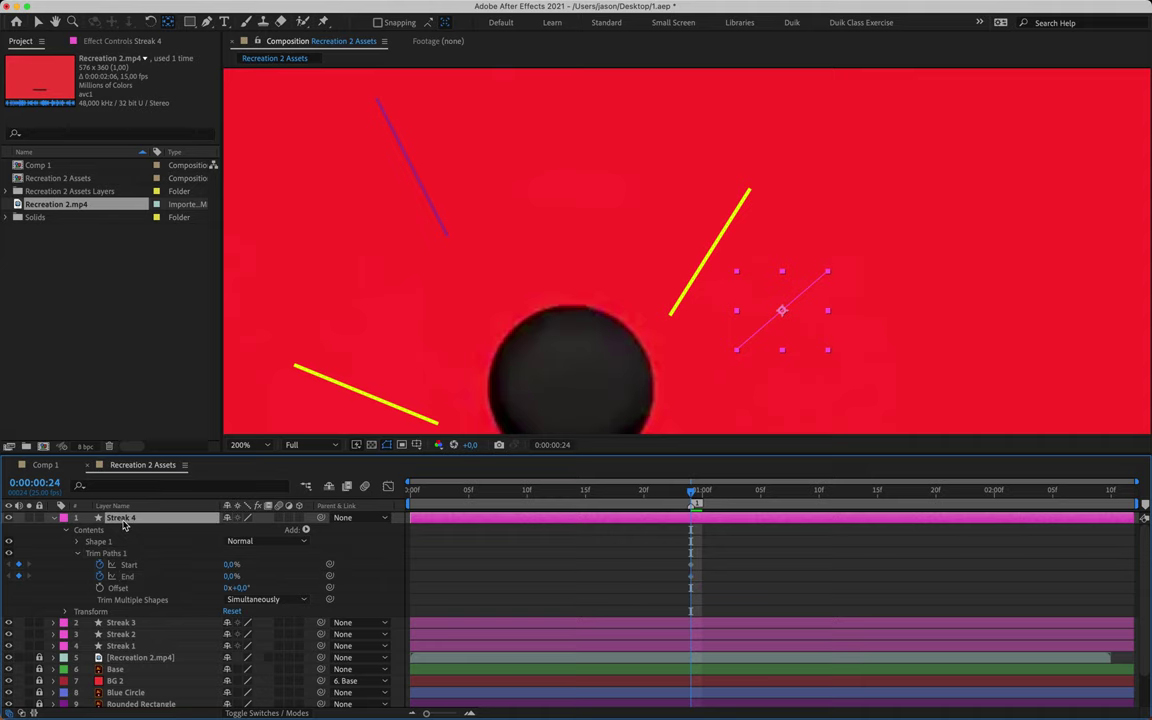
{"action": "left_click", "coordinate": [54, 518]}
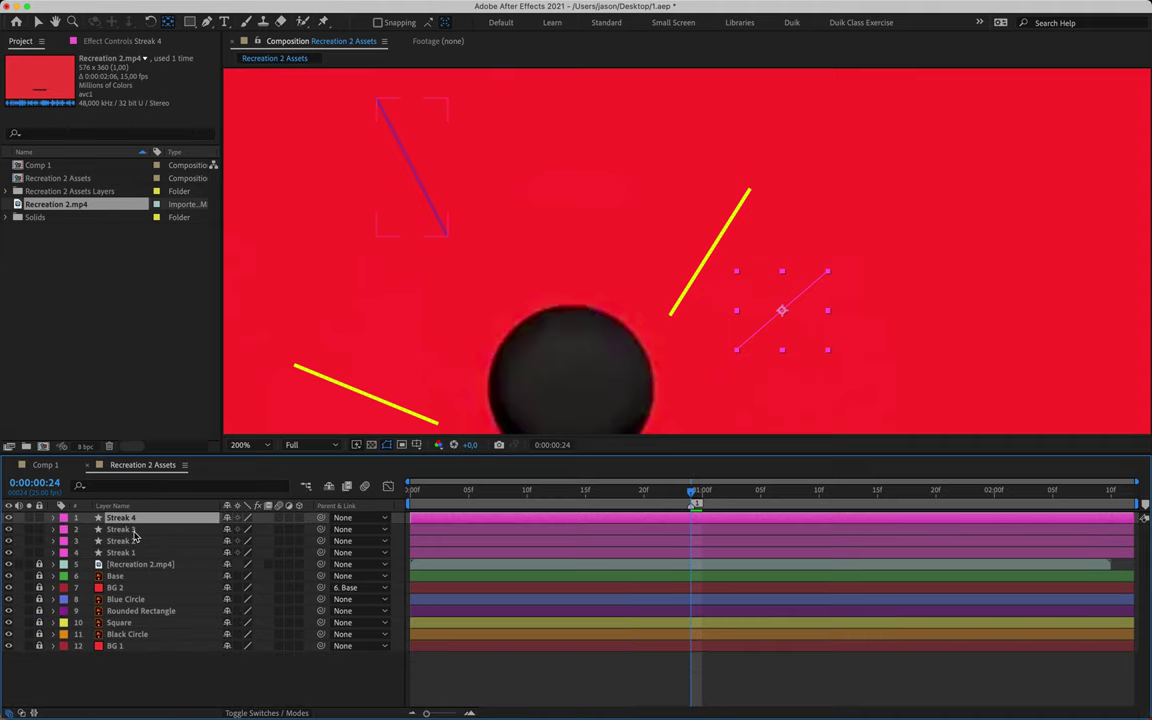
- Add Trim Paths to Streak 3, keyframe its Start and End at 0:00:00:24 with End set to 0%, and collapse the layer
{"action": "left_click", "coordinate": [121, 529]}
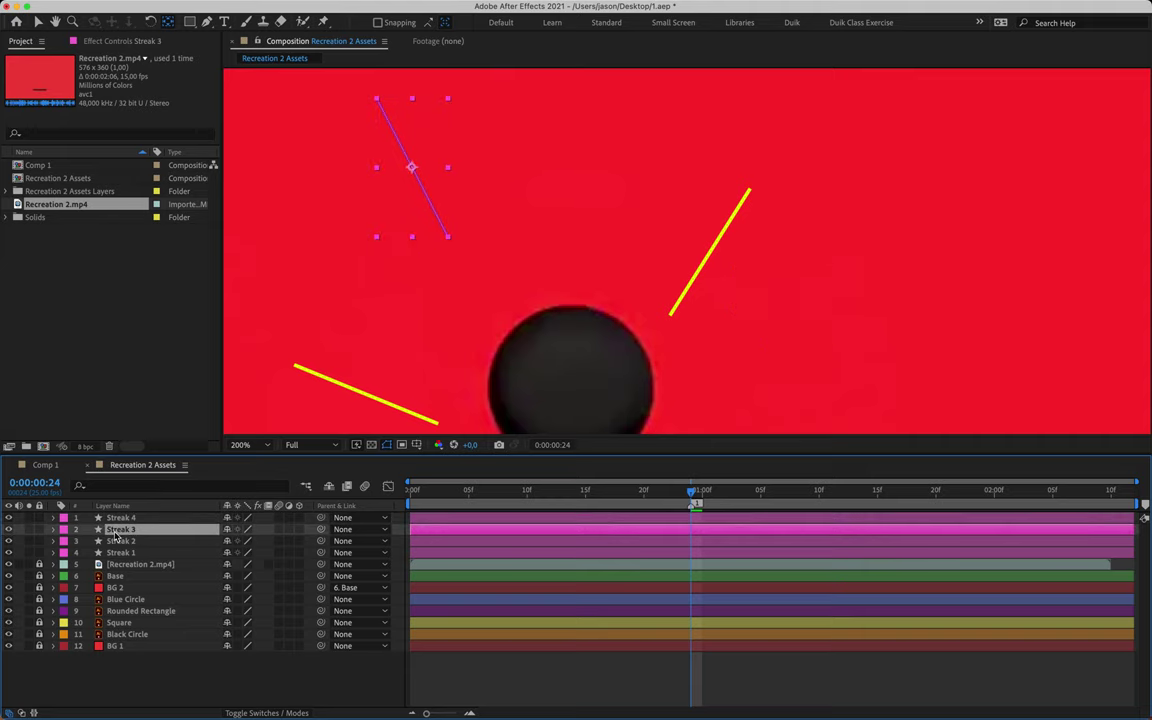
{"action": "left_click", "coordinate": [54, 529]}
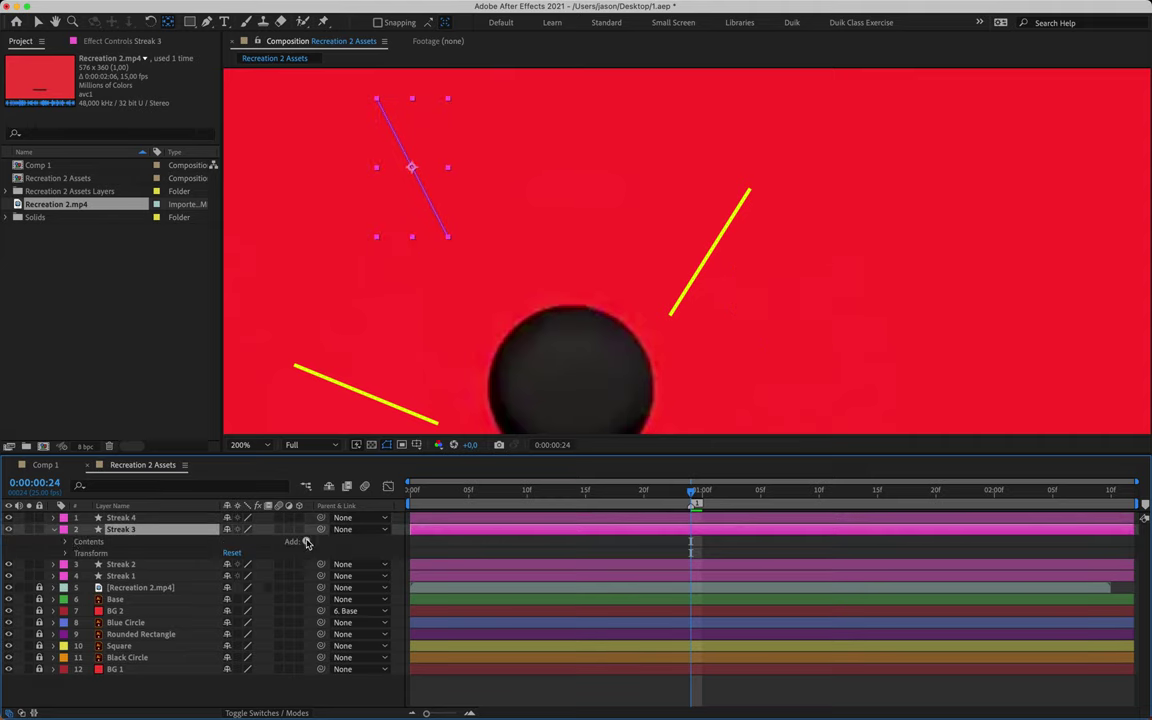
{"action": "left_click", "coordinate": [307, 543]}
{"action": "left_click", "coordinate": [334, 645]}
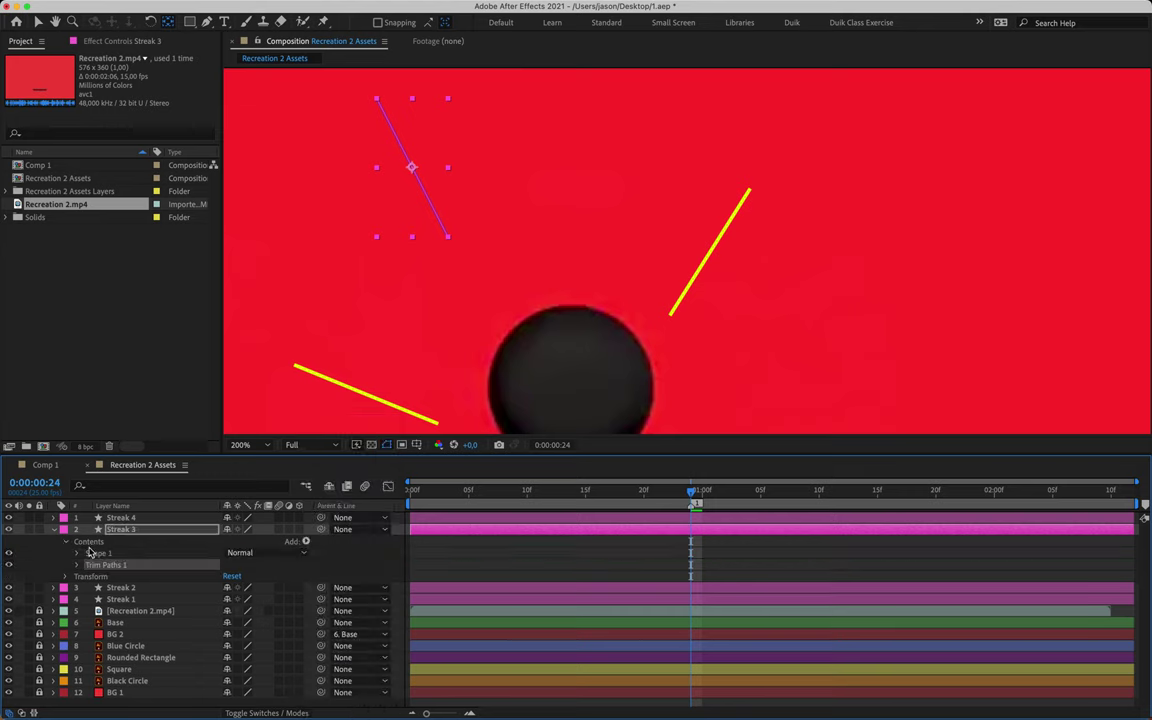
{"action": "left_click", "coordinate": [77, 565]}
{"action": "left_click", "coordinate": [100, 576]}
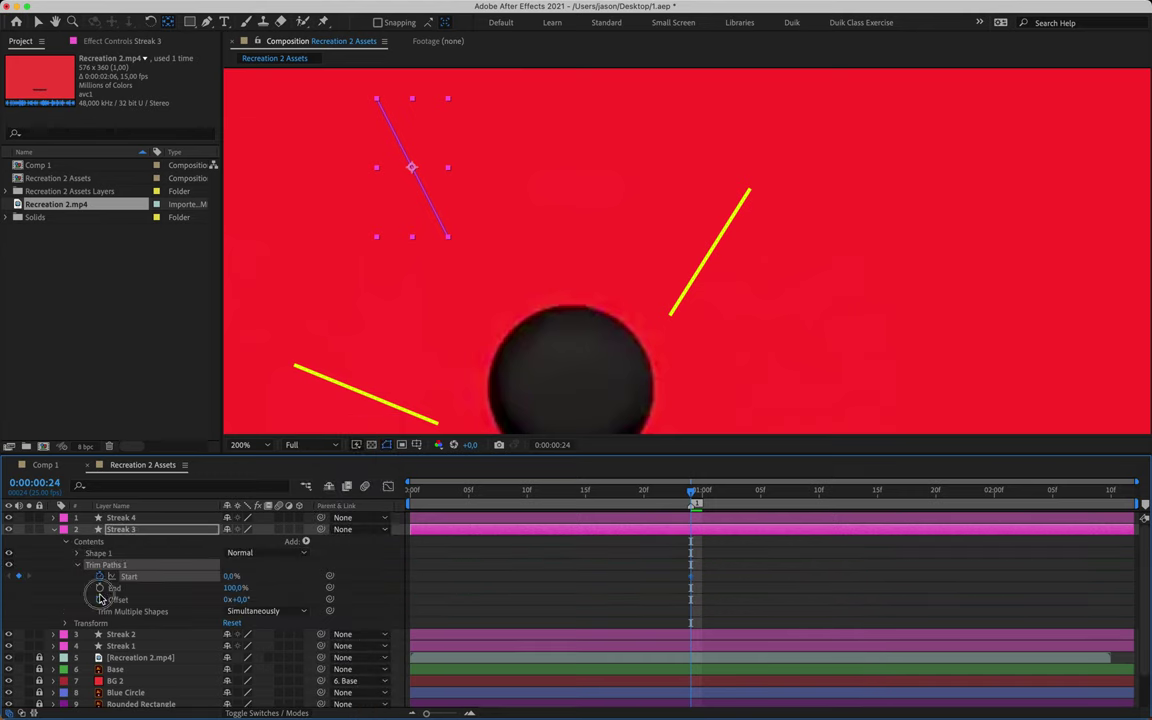
{"action": "left_click", "coordinate": [100, 599]}
{"action": "left_click", "coordinate": [100, 599]}
{"action": "left_click", "coordinate": [100, 588]}
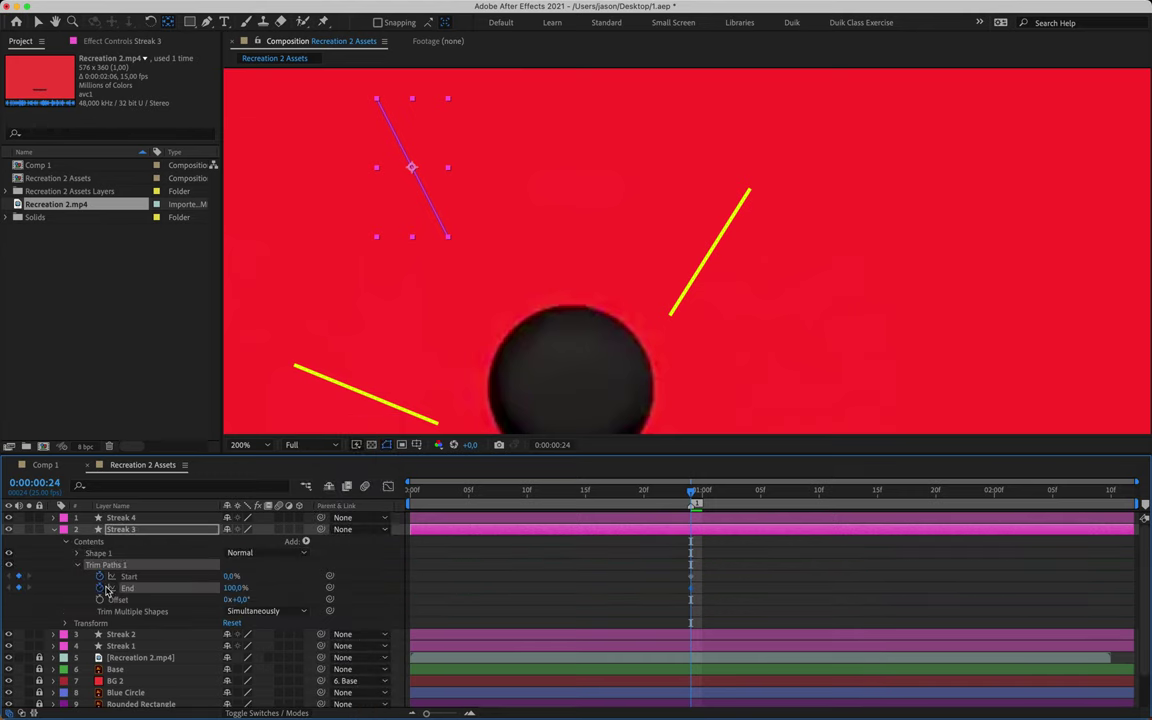
{"action": "left_click_drag", "start_coordinate": [233, 590], "coordinate": [144, 588]}
{"action": "key", "text": "u"}
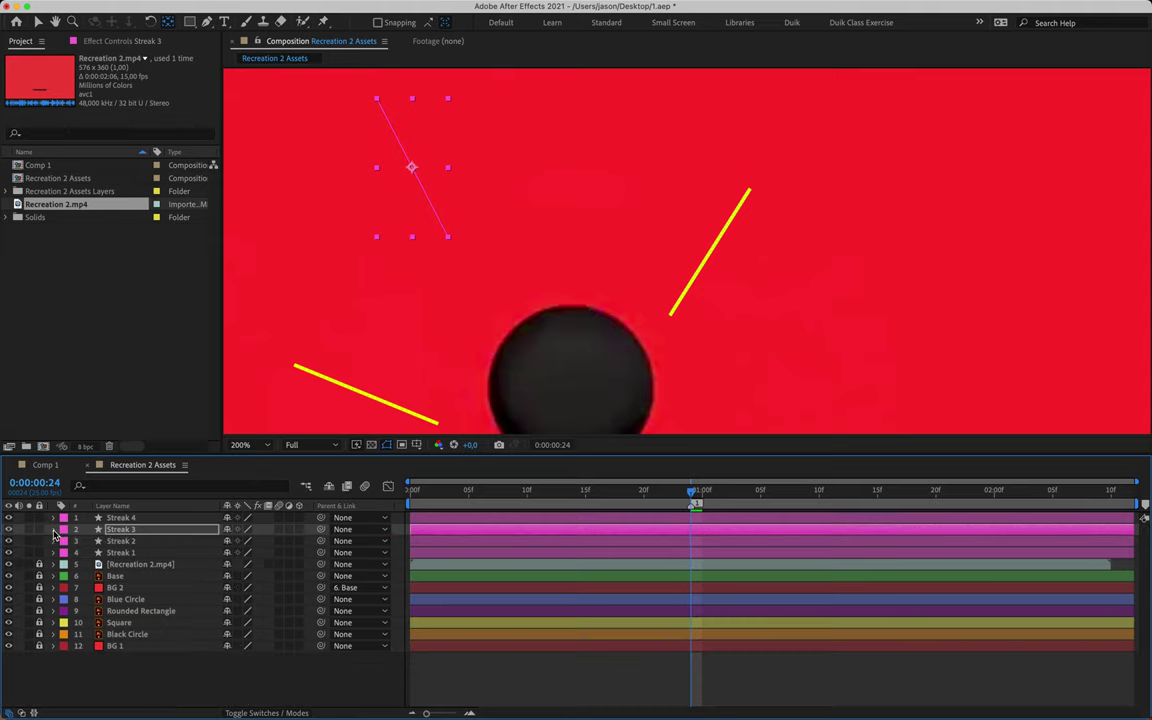
- Add Trim Paths to Streak 2, keyframe its Start and End at 0:00:00:24 with End set to 0%, and collapse the layer
{"action": "left_click", "coordinate": [120, 541]}
{"action": "left_click", "coordinate": [54, 541]}
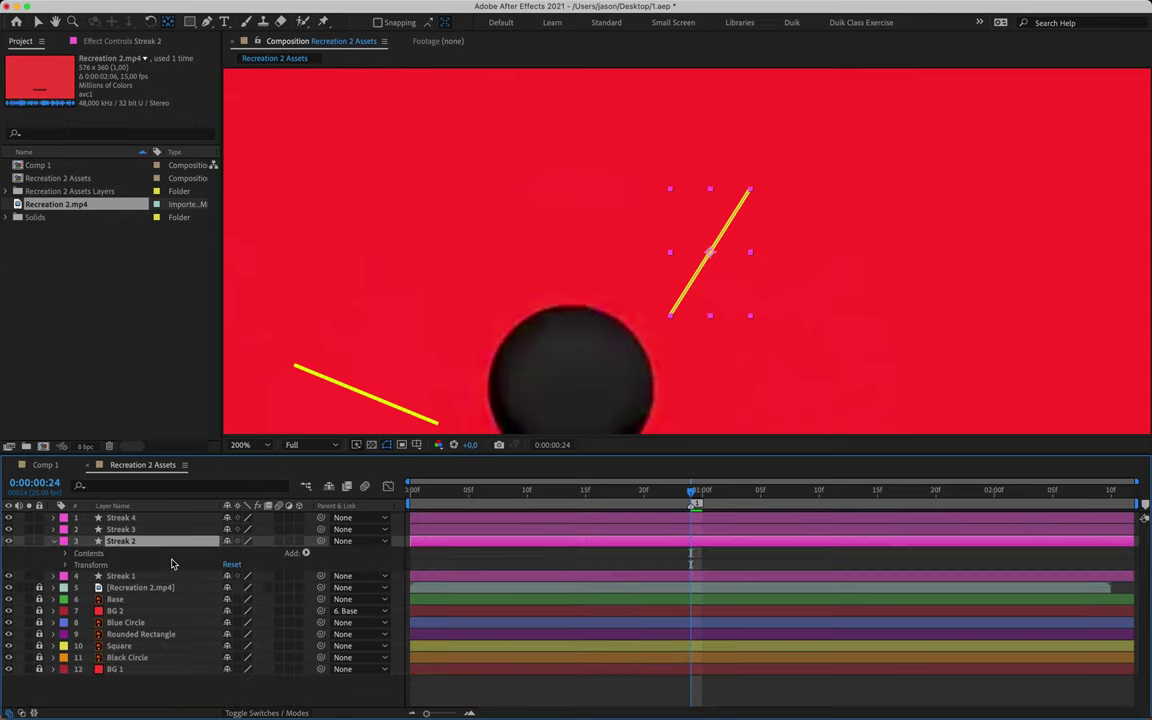
{"action": "left_click", "coordinate": [305, 553]}
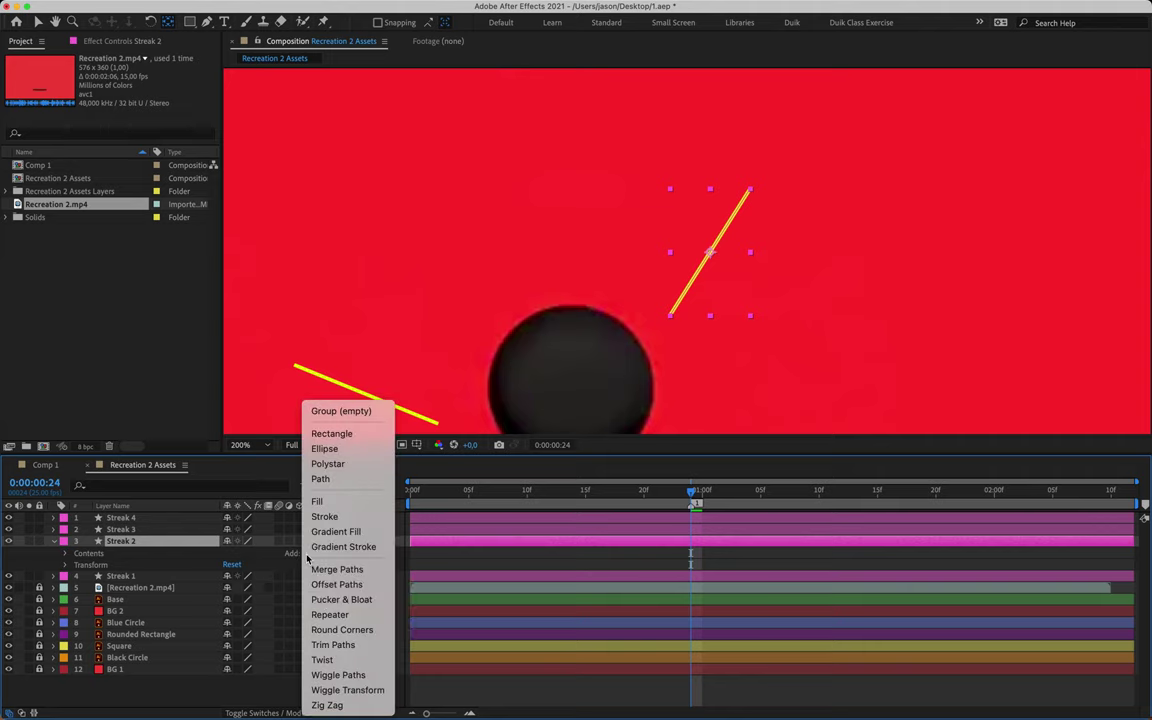
{"action": "left_click", "coordinate": [330, 645]}
{"action": "left_click", "coordinate": [77, 577]}
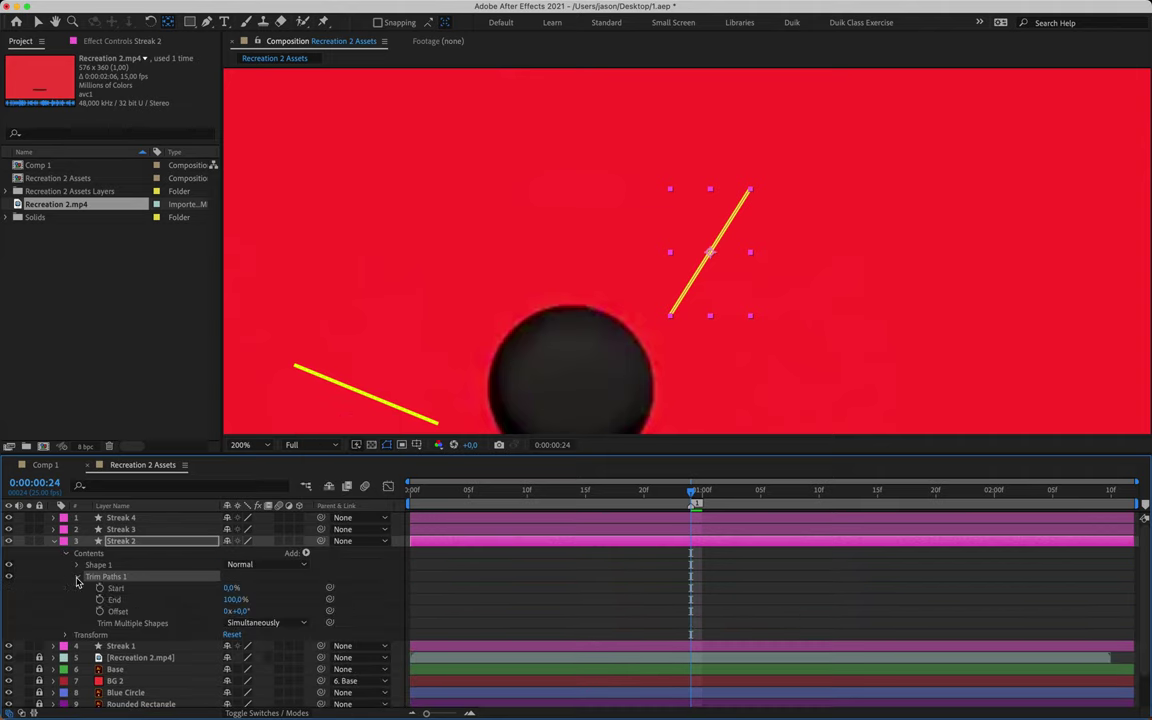
{"action": "left_click", "coordinate": [100, 588]}
{"action": "left_click", "coordinate": [100, 599]}
{"action": "left_click_drag", "start_coordinate": [219, 602], "coordinate": [127, 600]}
{"action": "left_click", "coordinate": [55, 541]}
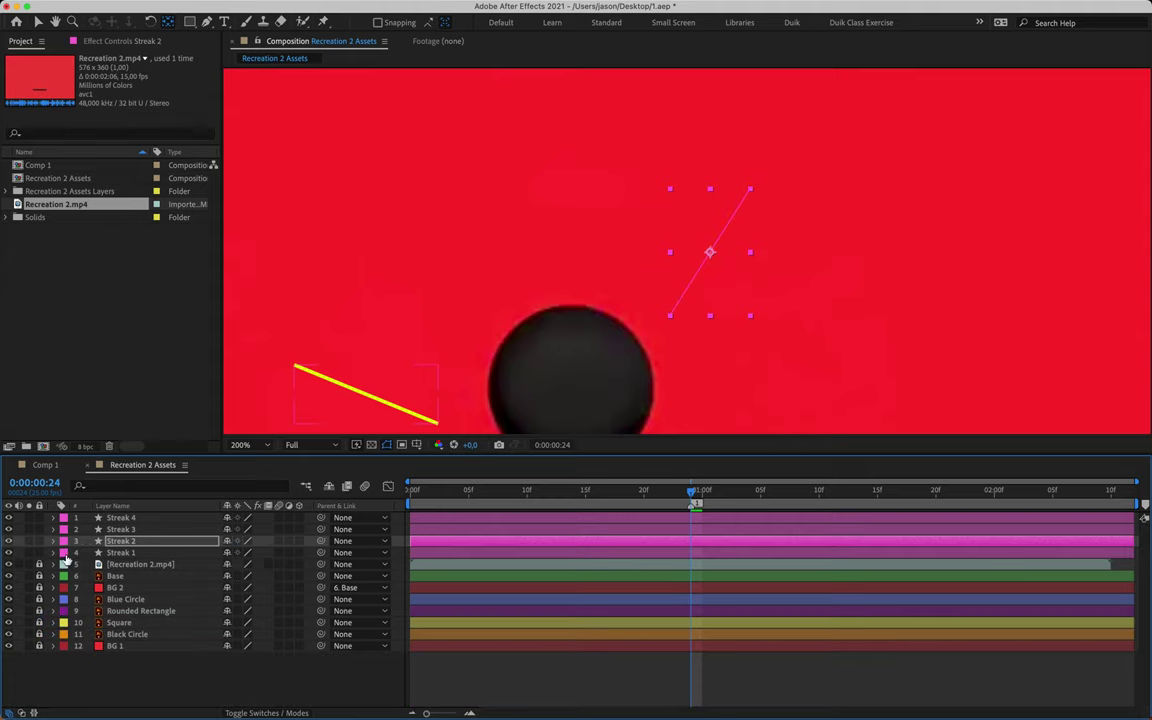
- Add Trim Paths to Streak 1 and keyframe its Start and End at 0:00:00:24 with End set to 0%
{"action": "left_click", "coordinate": [121, 553]}
{"action": "left_click", "coordinate": [55, 553]}
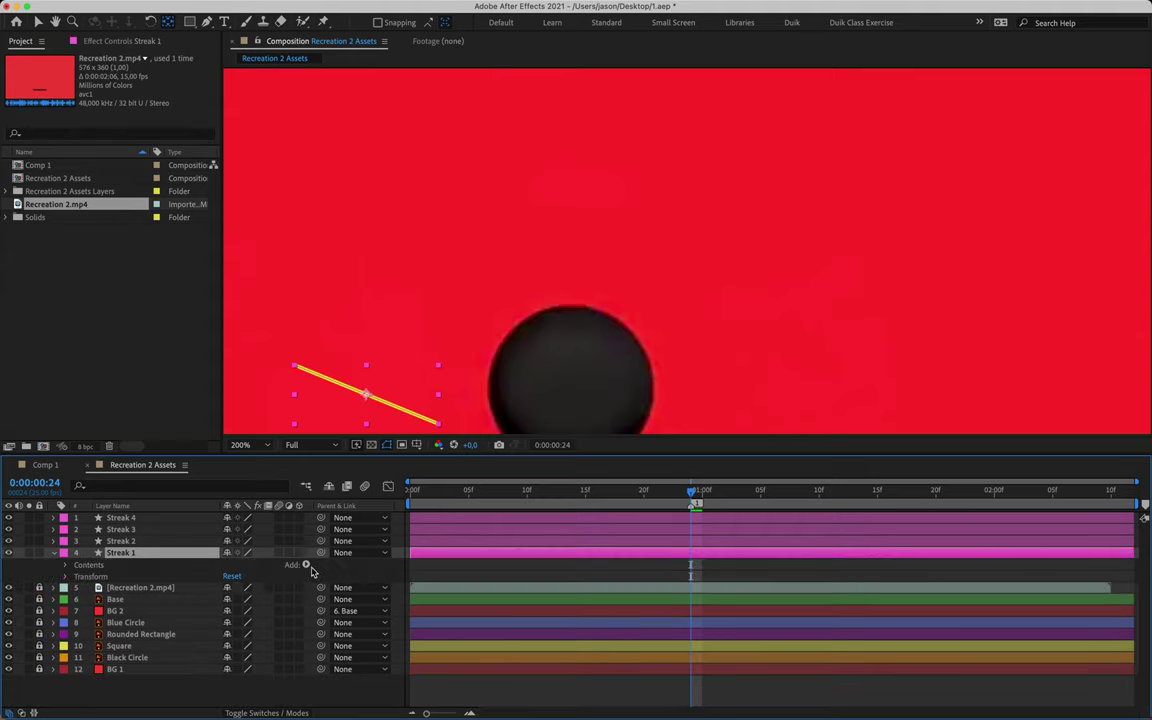
{"action": "left_click", "coordinate": [307, 565]}
{"action": "left_click", "coordinate": [335, 646]}
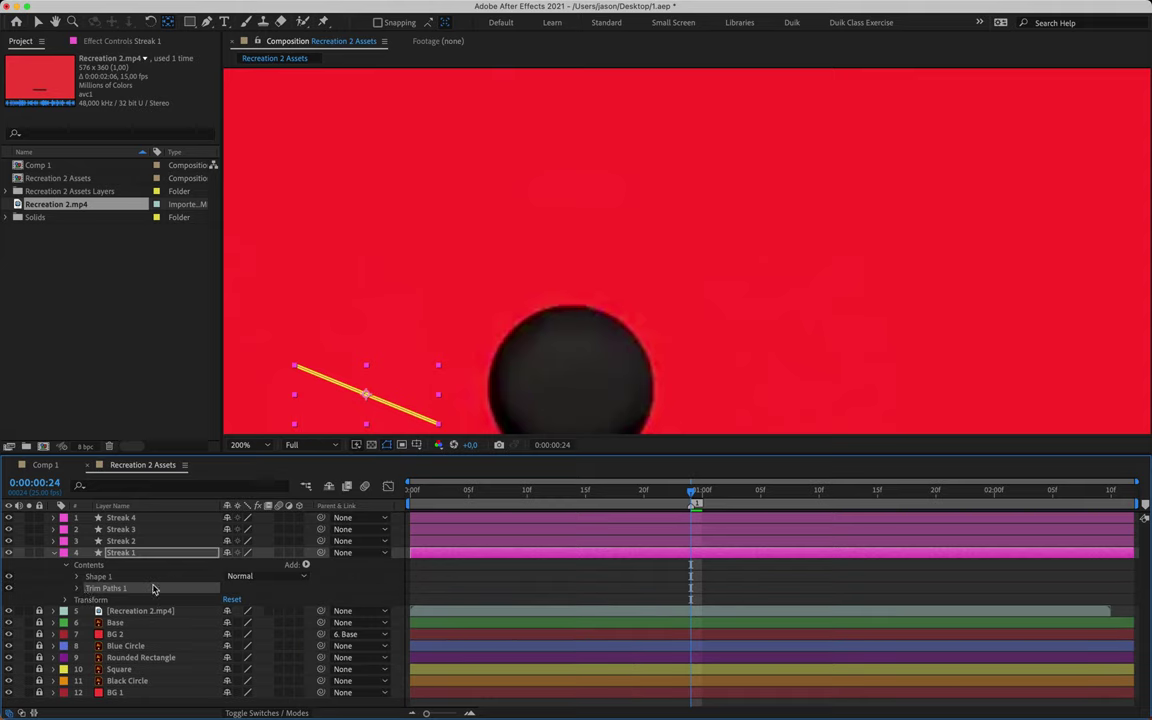
{"action": "left_click", "coordinate": [77, 588]}
{"action": "left_click", "coordinate": [99, 599]}
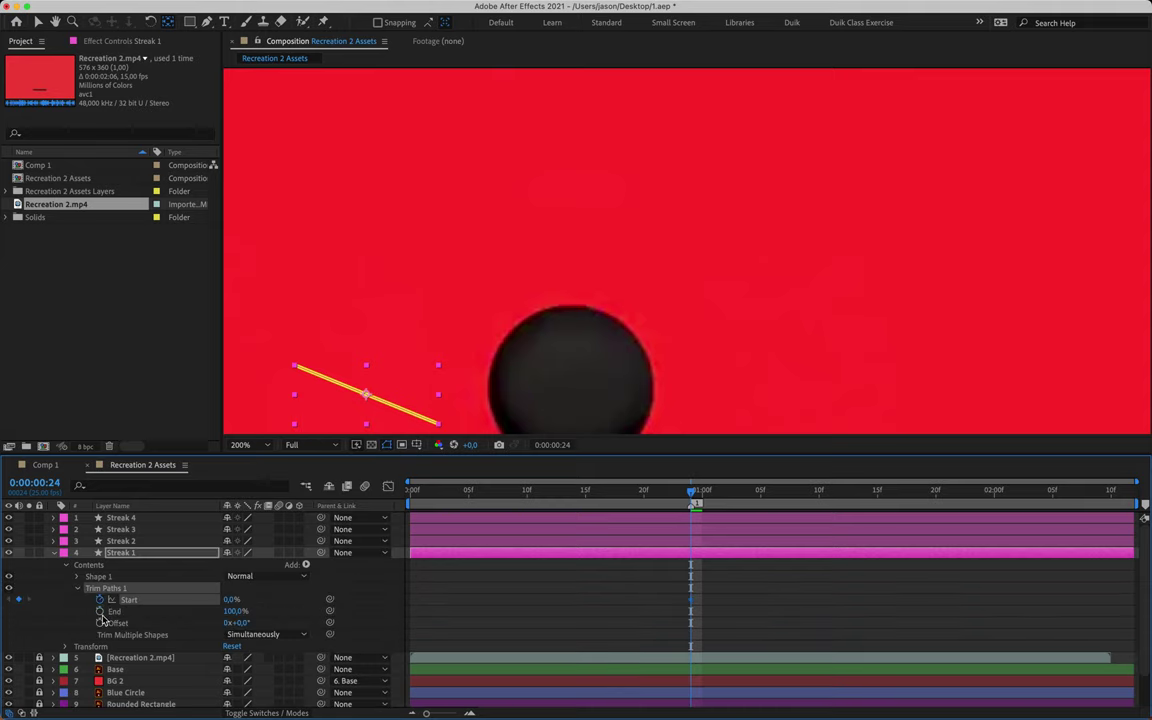
{"action": "left_click", "coordinate": [99, 611]}
{"action": "left_click_drag", "start_coordinate": [228, 611], "coordinate": [99, 612]}
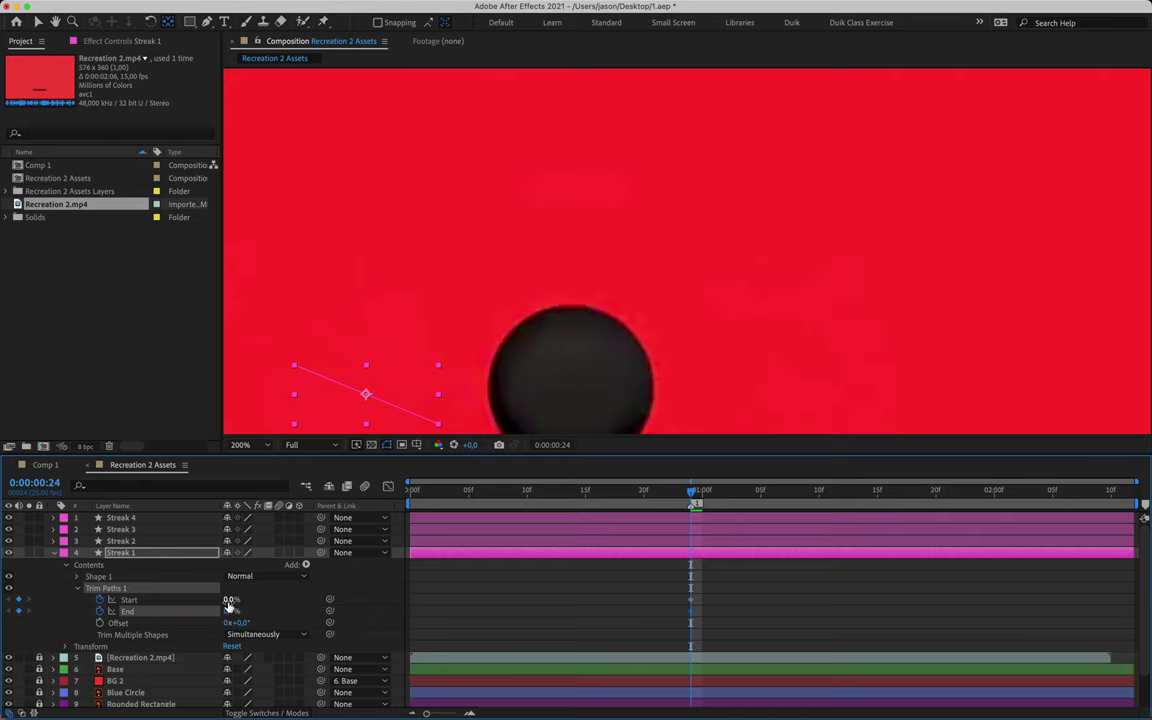
- Show only Streak 1's keyframed properties and apply Easy Ease to its Start and End keyframes at 0:00:00:24
{"action": "key", "text": "h"}
{"action": "left_click_drag", "start_coordinate": [561, 299], "coordinate": [661, 173]}
{"action": "key", "text": "v"}
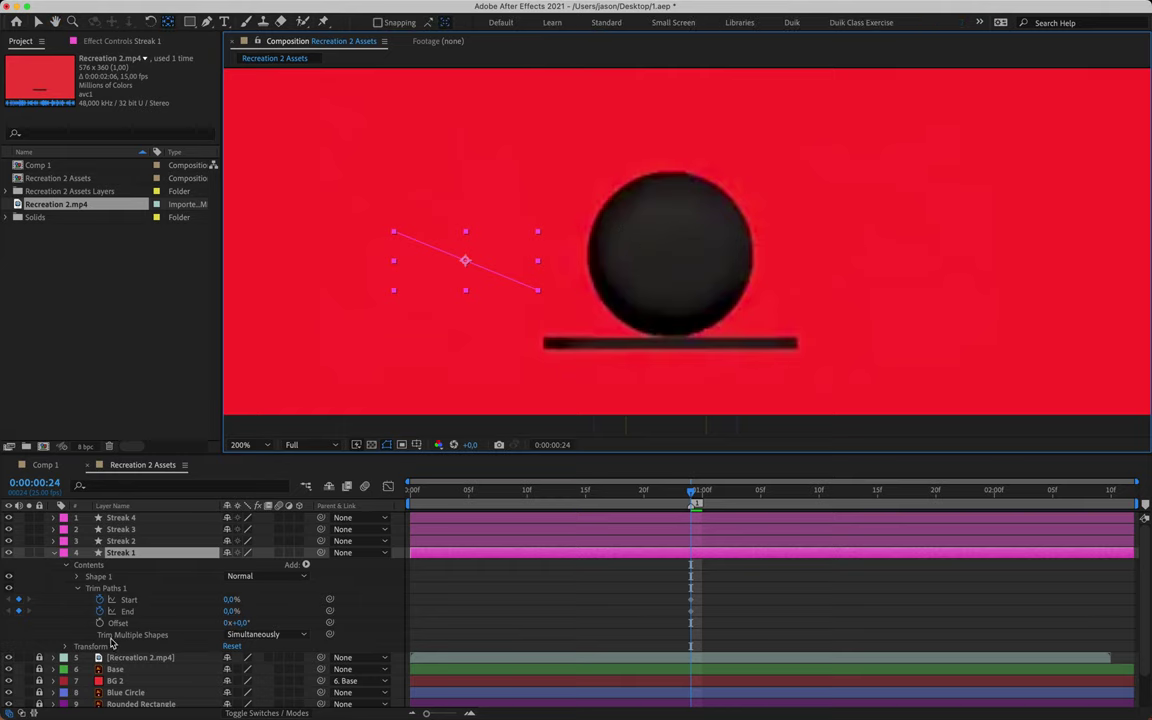
{"action": "key", "text": "u"}
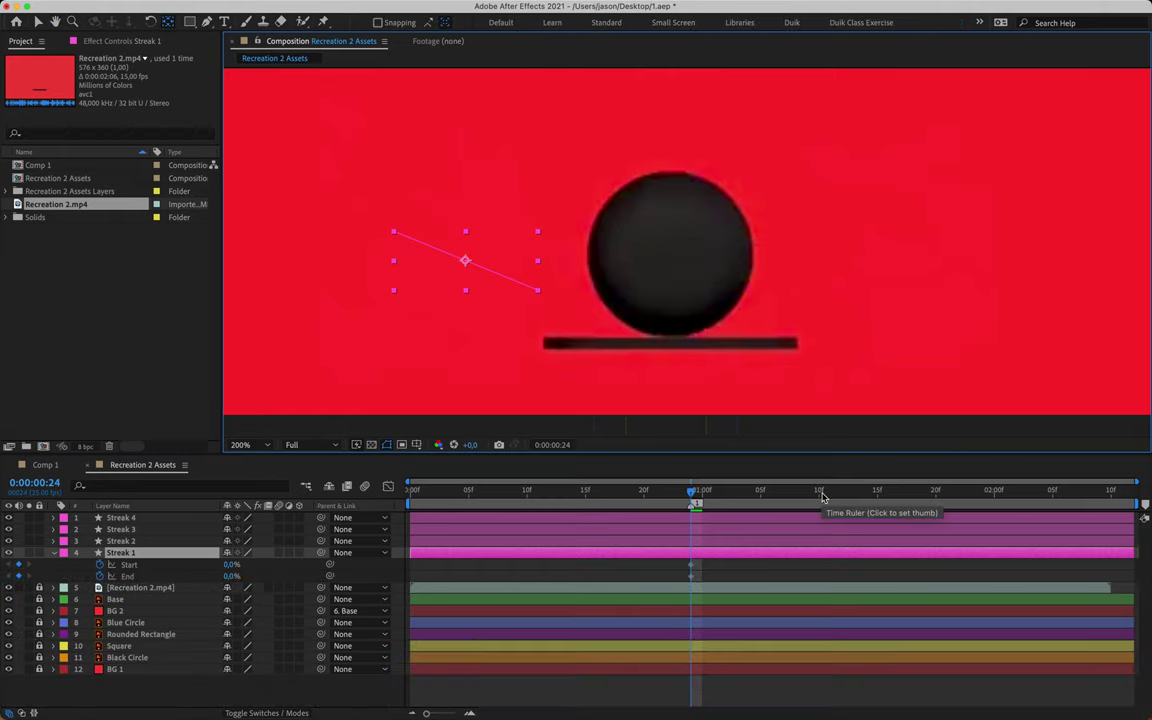
{"action": "left_click", "coordinate": [690, 576]}
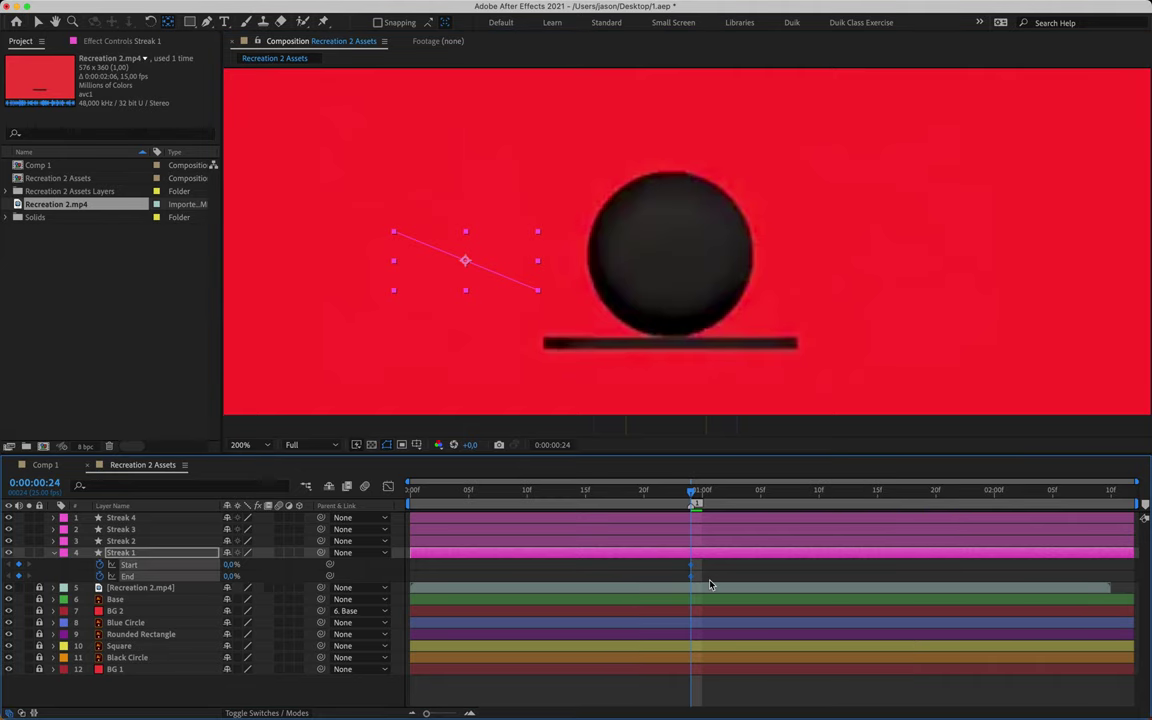
{"action": "left_click", "coordinate": [715, 573]}
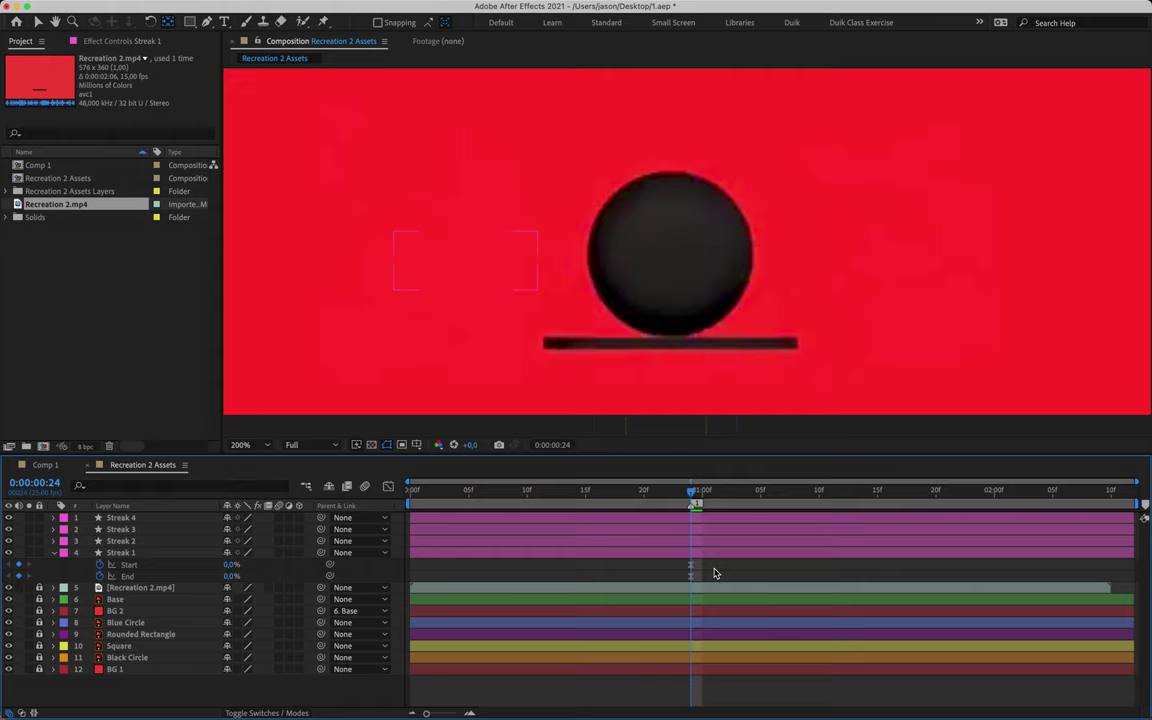
- Add a composition marker at 0:00:01:12 and keyframe Streak 1's Trim Paths Start and End at 100% there
{"action": "key", "text": "space"}
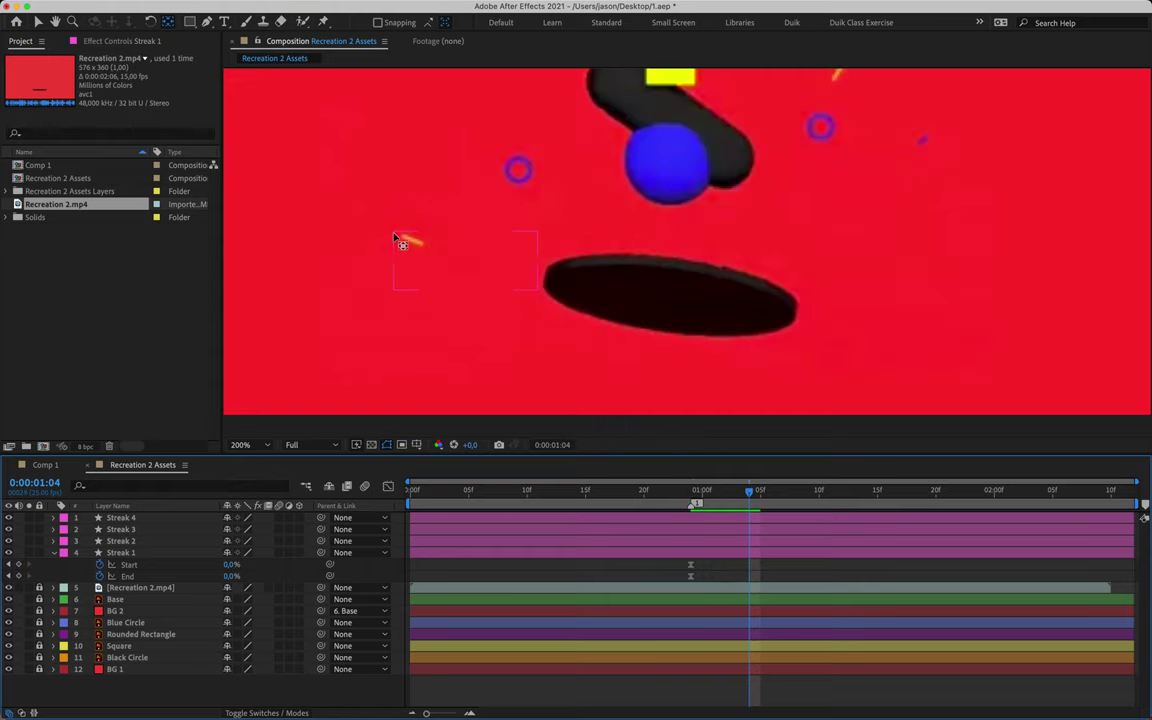
{"action": "left_click", "coordinate": [397, 241]}
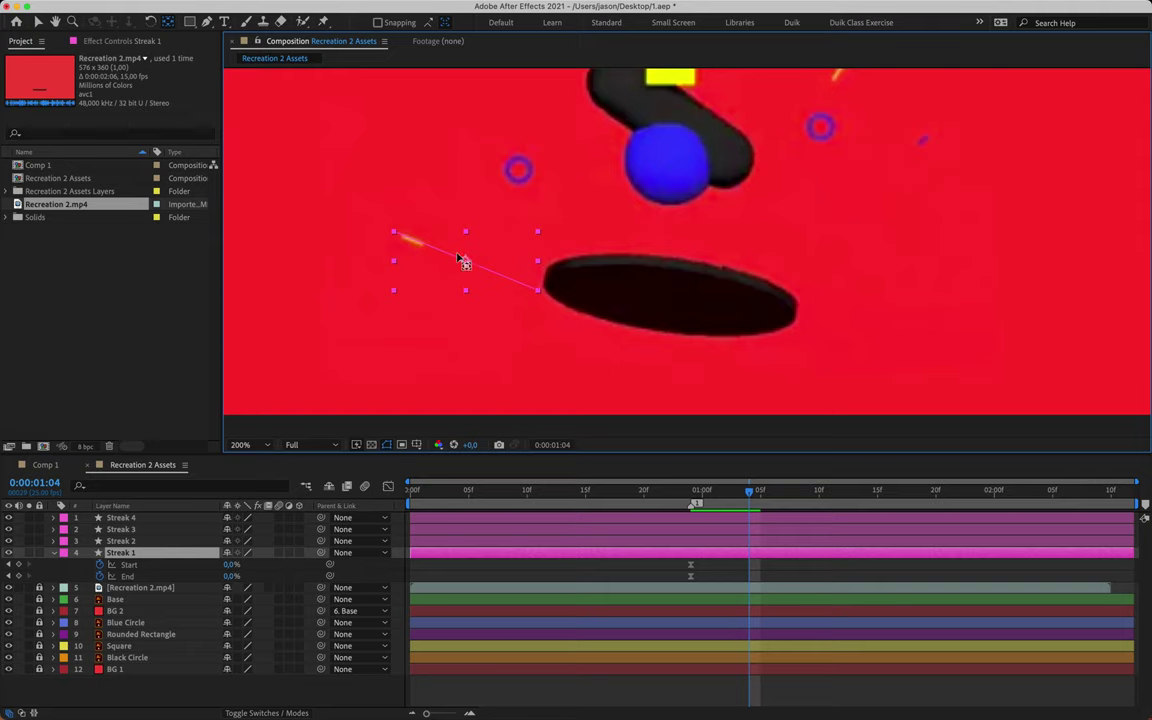
{"action": "scroll", "coordinate": [427, 265], "scroll_direction": "up", "scroll_amount": 2}
{"action": "left_click_drag", "start_coordinate": [663, 252], "coordinate": [756, 289]}
{"action": "key", "text": "space"}
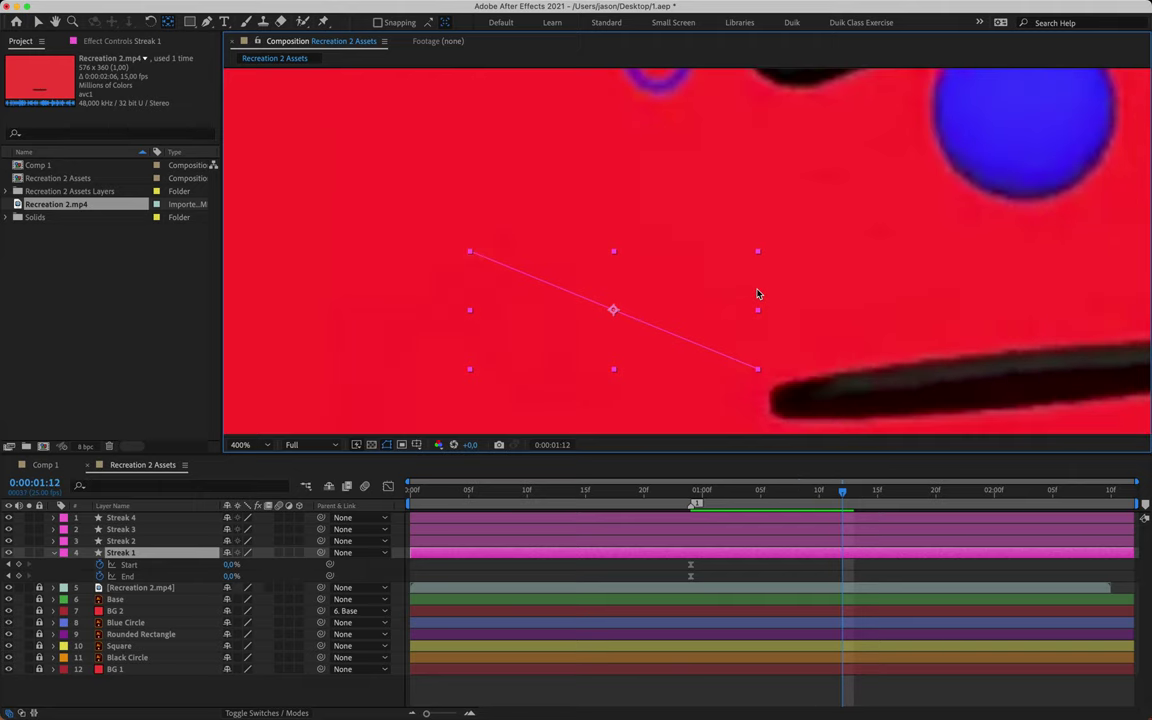
{"action": "left_click_drag", "start_coordinate": [1145, 507], "coordinate": [862, 537]}
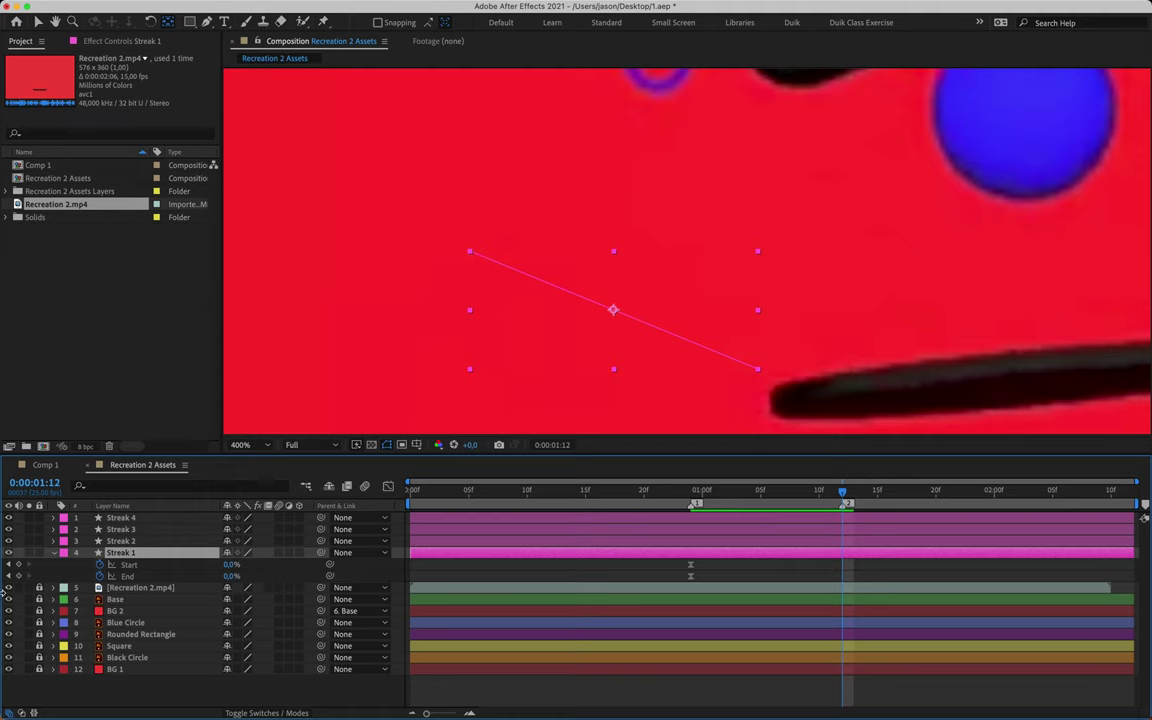
{"action": "left_click_drag", "start_coordinate": [221, 566], "coordinate": [330, 575]}
{"action": "left_click_drag", "start_coordinate": [231, 576], "coordinate": [368, 594]}
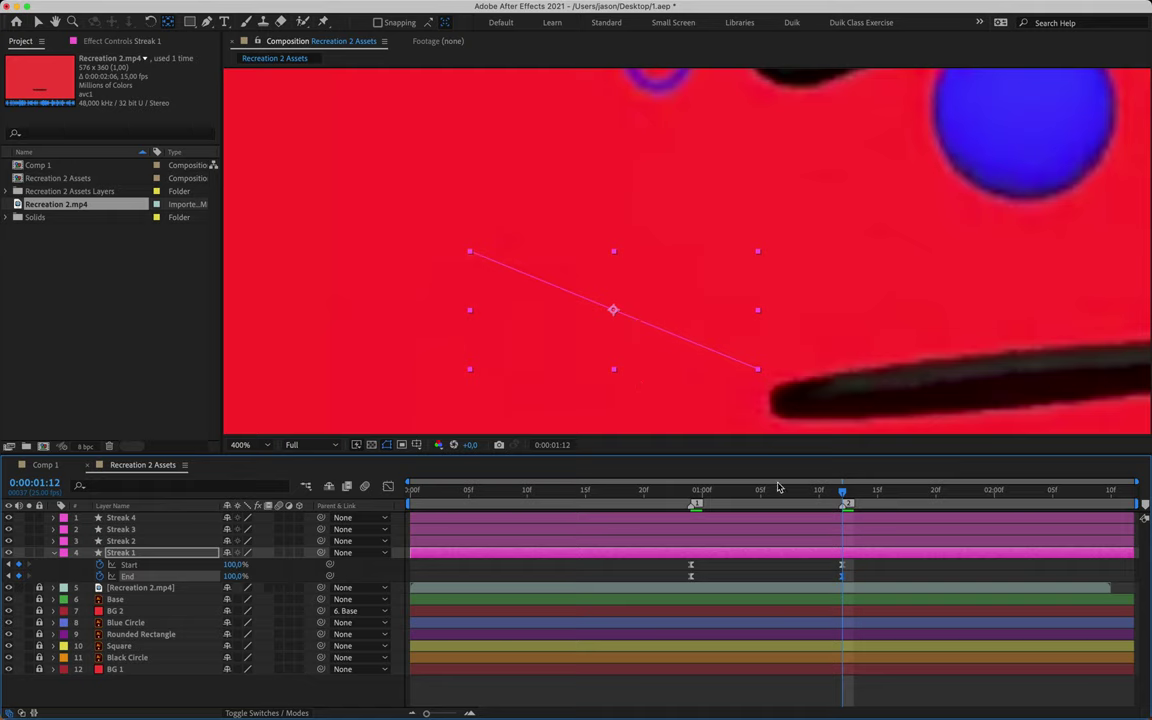
- Move Streak 1's first Trim Paths Start keyframe to 0:00:01:05, leaving the End keyframes in place
{"action": "mouse_move", "coordinate": [843, 493]}
{"action": "left_mouse_down"}
{"action": "mouse_move", "coordinate": [728, 506]}
{"action": "mouse_move", "coordinate": [843, 510]}
{"action": "left_mouse_up"}
{"action": "left_click", "coordinate": [762, 492]}
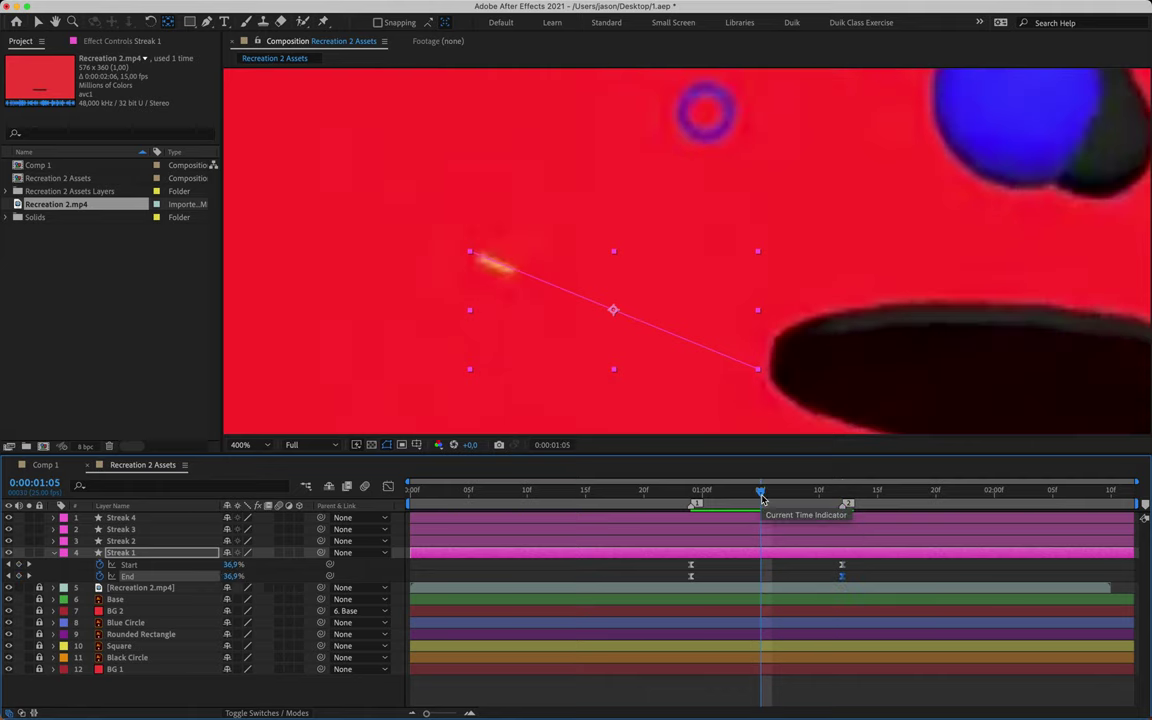
{"action": "left_click_drag", "start_coordinate": [693, 570], "coordinate": [761, 572]}
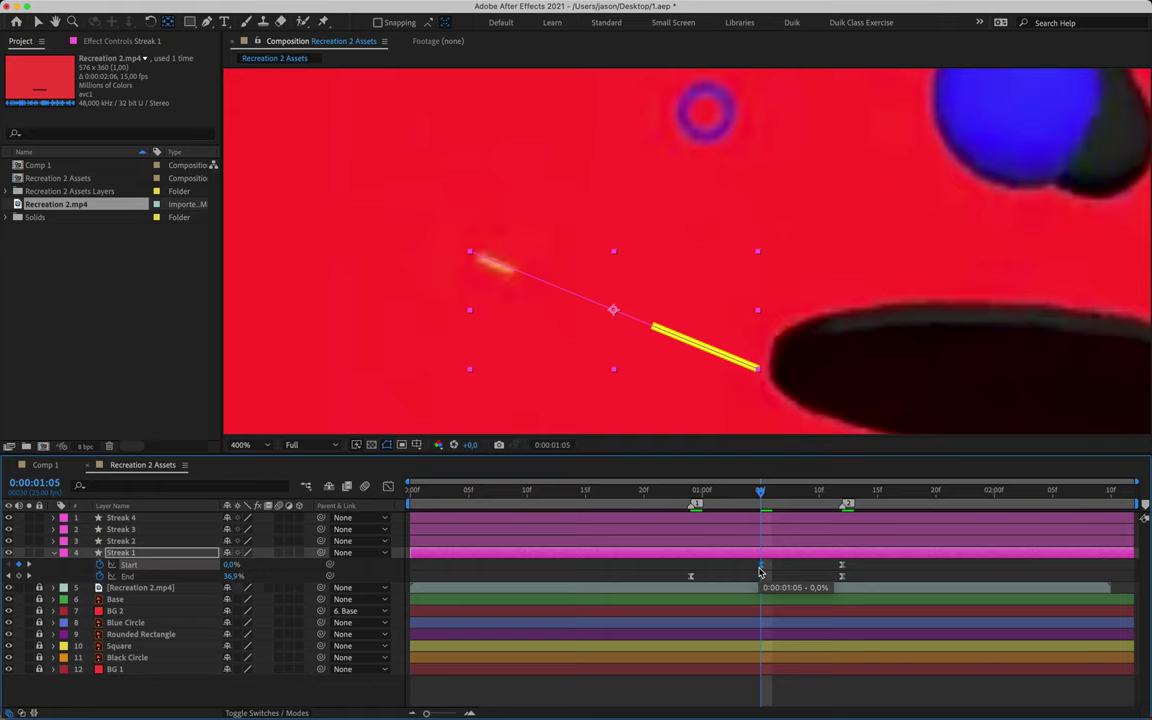
- Move Streak 1's final End keyframe to 0:00:01:06, one frame after its first Start keyframe
{"action": "left_click_drag", "start_coordinate": [761, 572], "coordinate": [760, 571]}
{"action": "key", "text": "Page_Down"}
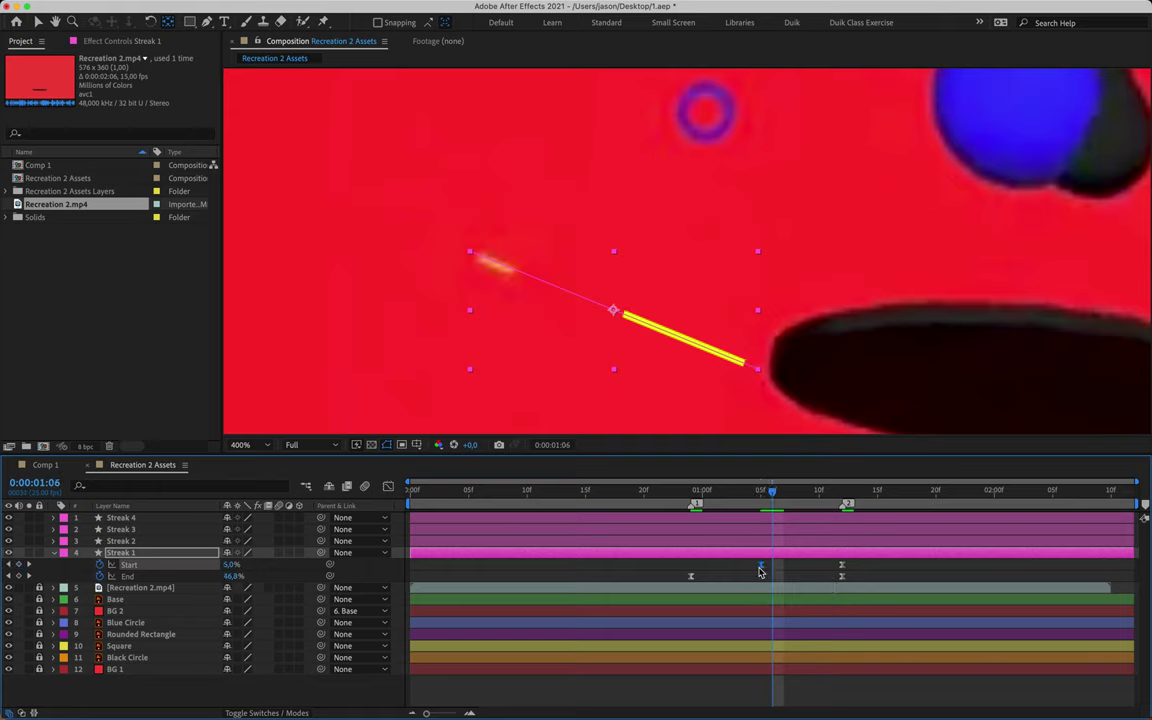
{"action": "left_click", "coordinate": [842, 578]}
{"action": "left_click_drag", "start_coordinate": [842, 579], "coordinate": [771, 587]}
{"action": "mouse_move", "coordinate": [689, 490]}
{"action": "left_mouse_down"}
{"action": "mouse_move", "coordinate": [846, 494]}
{"action": "mouse_move", "coordinate": [674, 500]}
{"action": "mouse_move", "coordinate": [860, 494]}
{"action": "mouse_move", "coordinate": [692, 495]}
{"action": "left_mouse_up"}
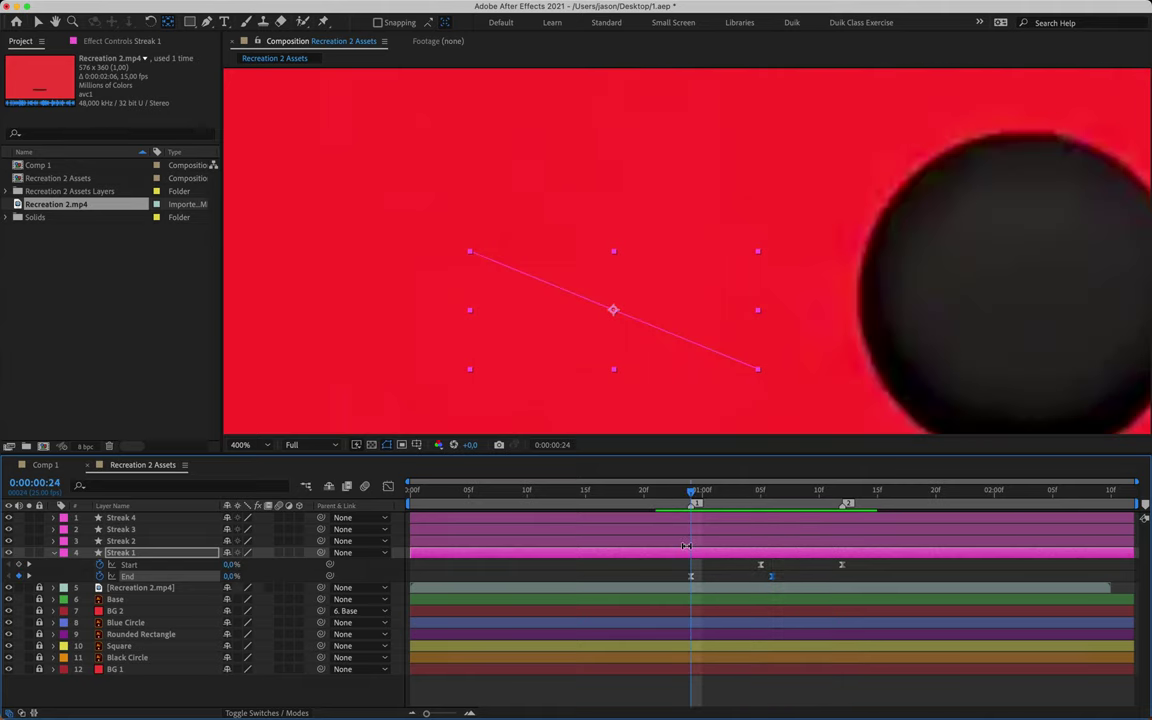
- Review the timing of Streak 1's Start and End keyframes between 0:00:00:24 and 0:00:01:12
{"action": "mouse_move", "coordinate": [691, 582]}
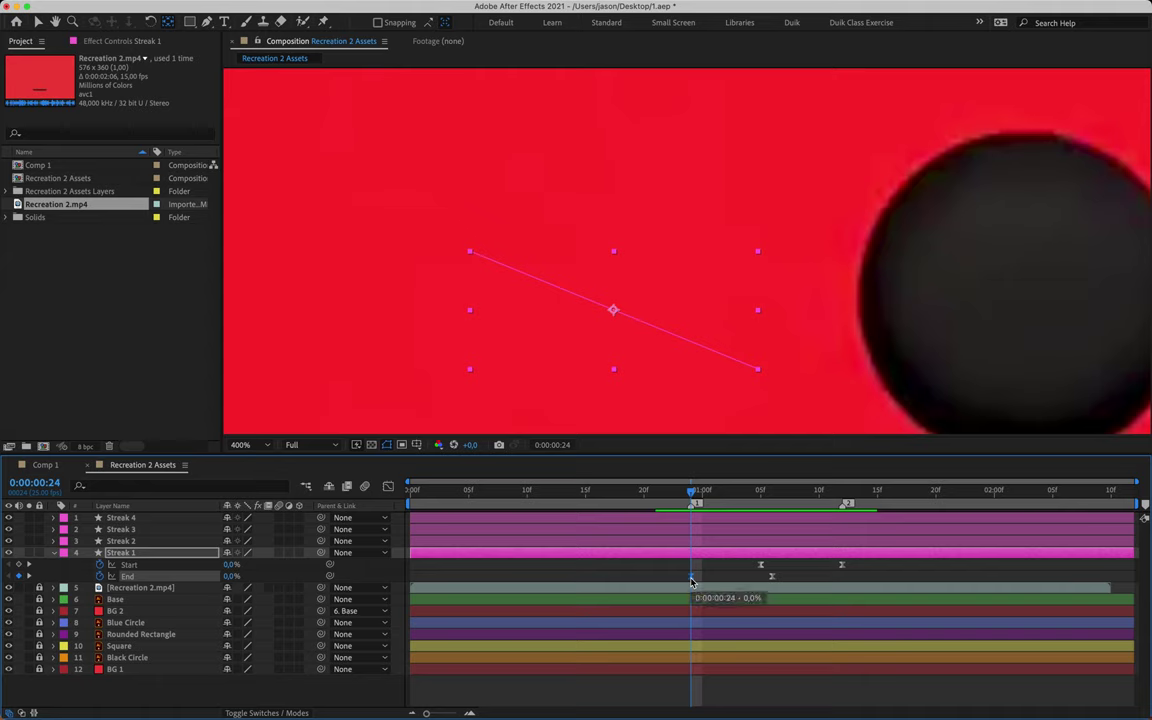
{"action": "left_click", "coordinate": [759, 494]}
{"action": "left_click", "coordinate": [761, 566]}
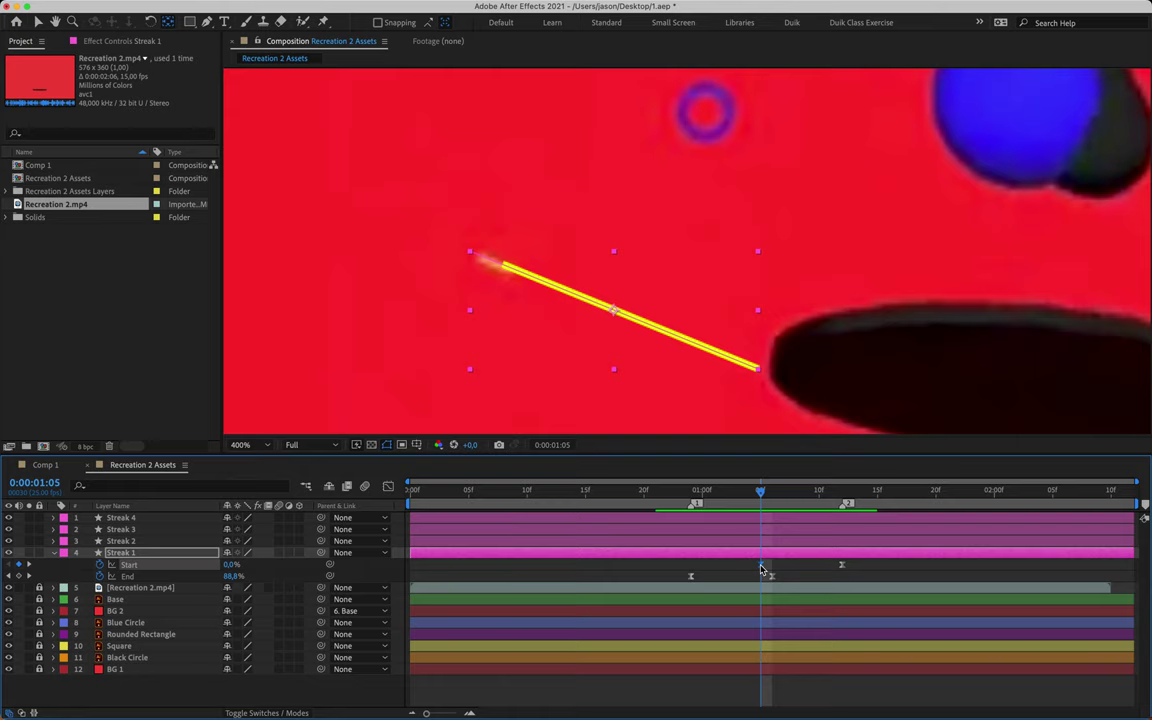
{"action": "key", "text": "Page_Down"}
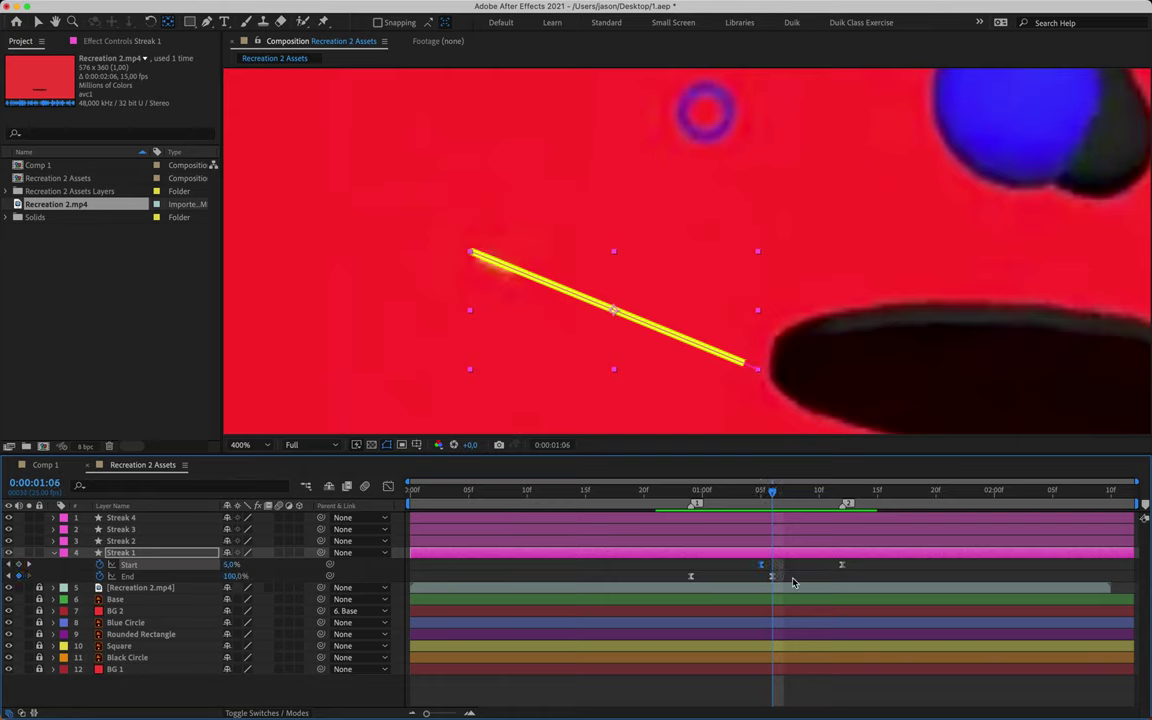
{"action": "left_click", "coordinate": [771, 576]}
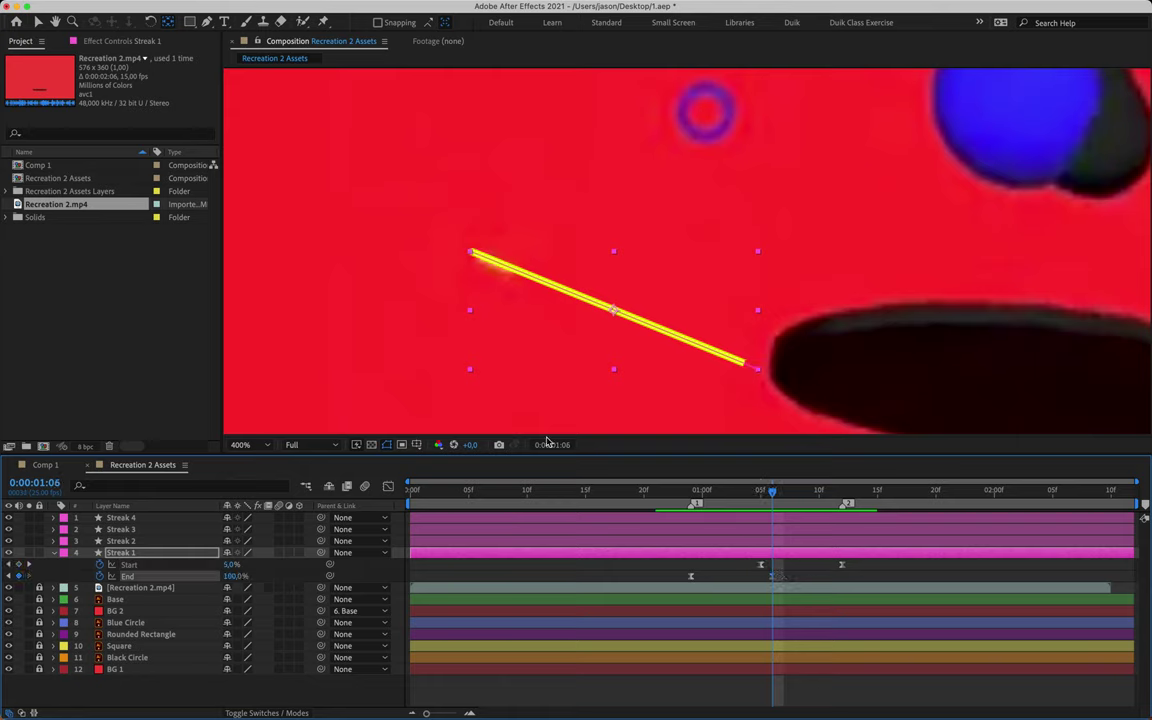
{"action": "left_click_drag", "start_coordinate": [551, 445], "coordinate": [556, 447]}
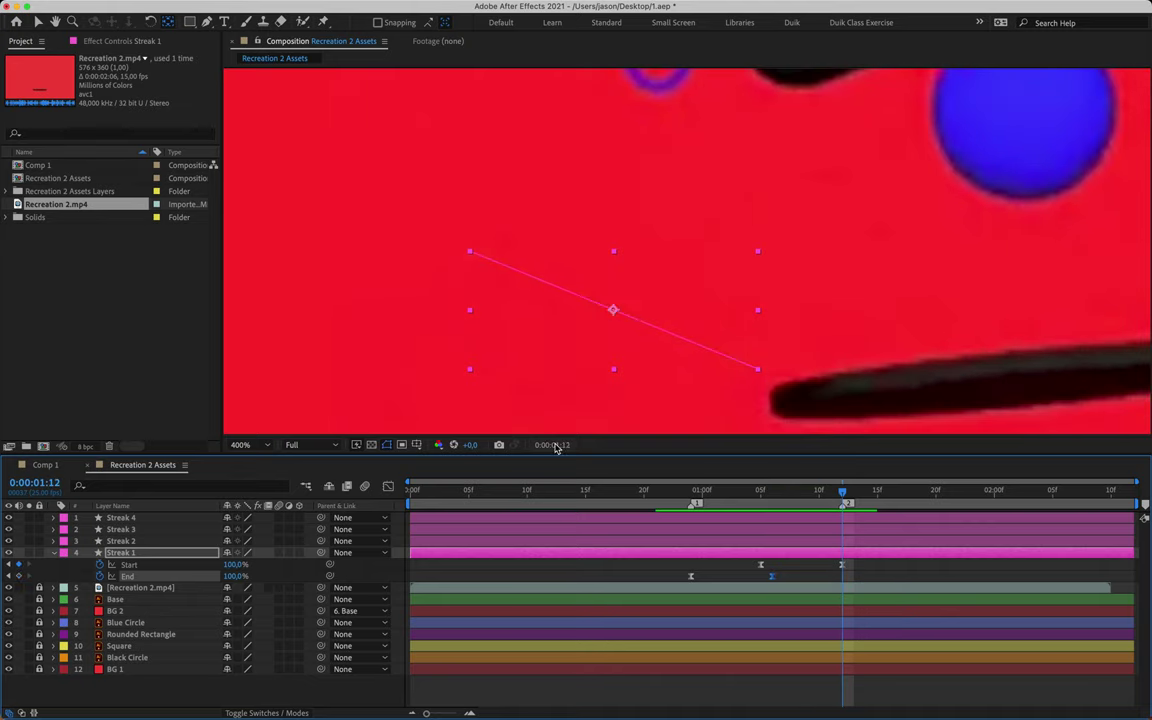
{"action": "left_click", "coordinate": [843, 566]}
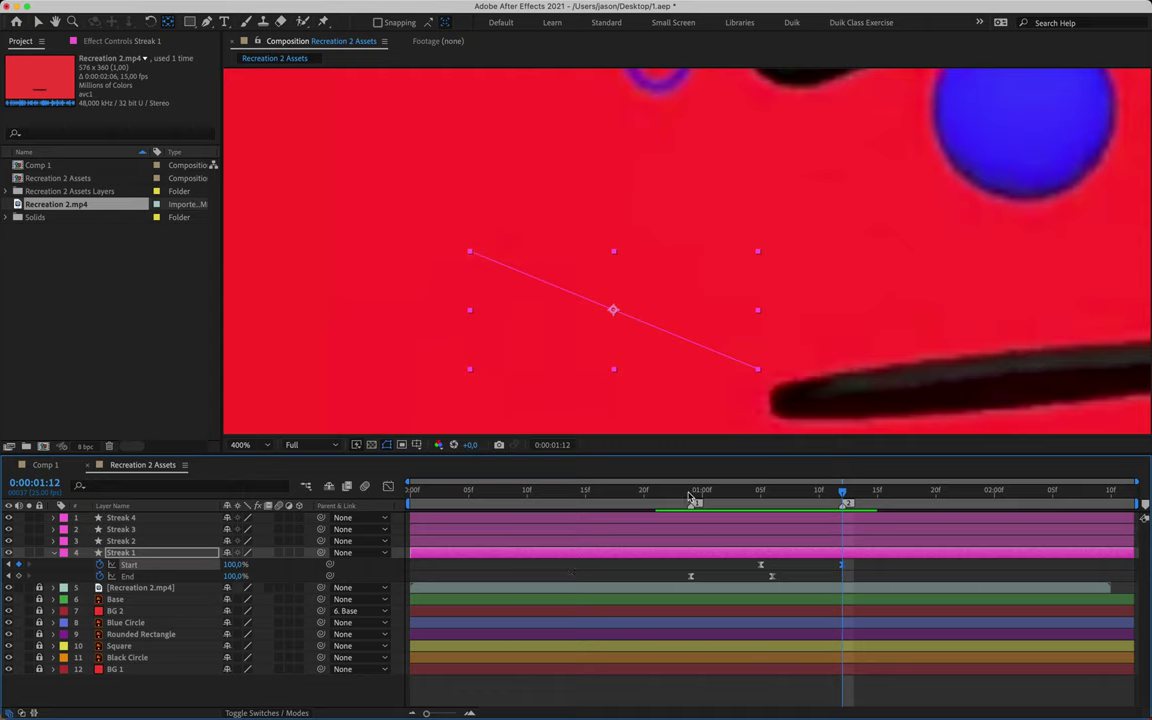
{"action": "left_click_drag", "start_coordinate": [688, 492], "coordinate": [694, 528]}
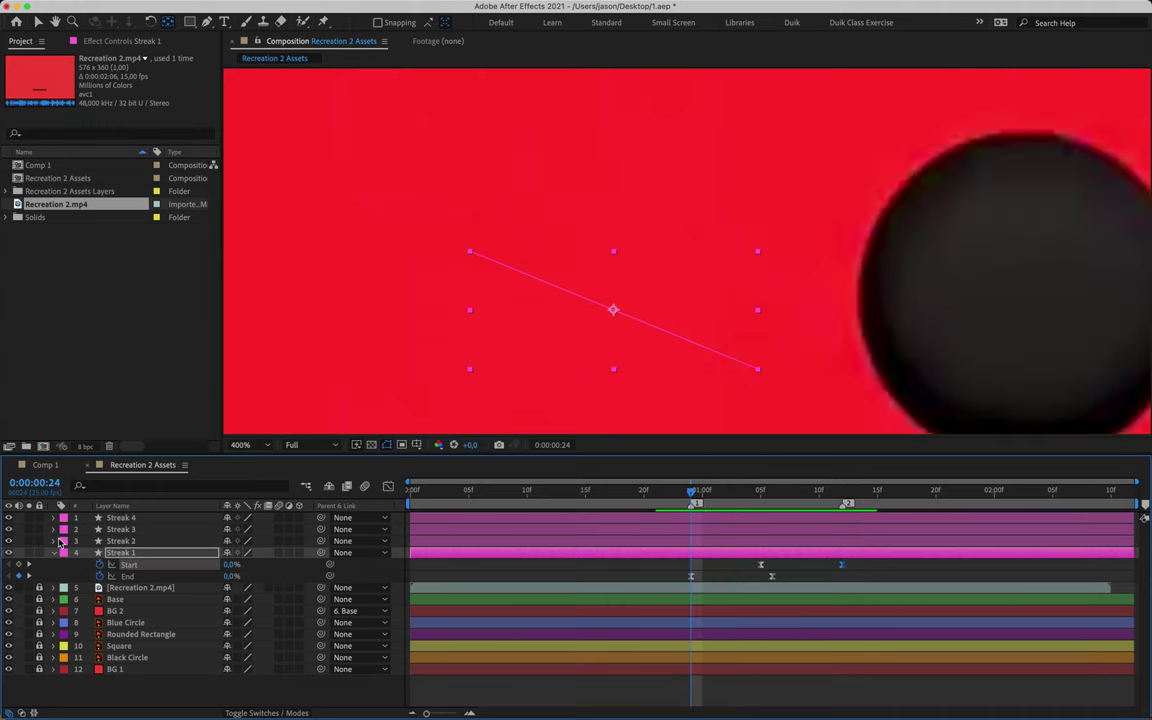
- Collapse and lock the Streak 1 layer, and reveal Streak 2's Start and End keyframes
{"action": "left_click", "coordinate": [118, 554]}
{"action": "left_click", "coordinate": [54, 553]}
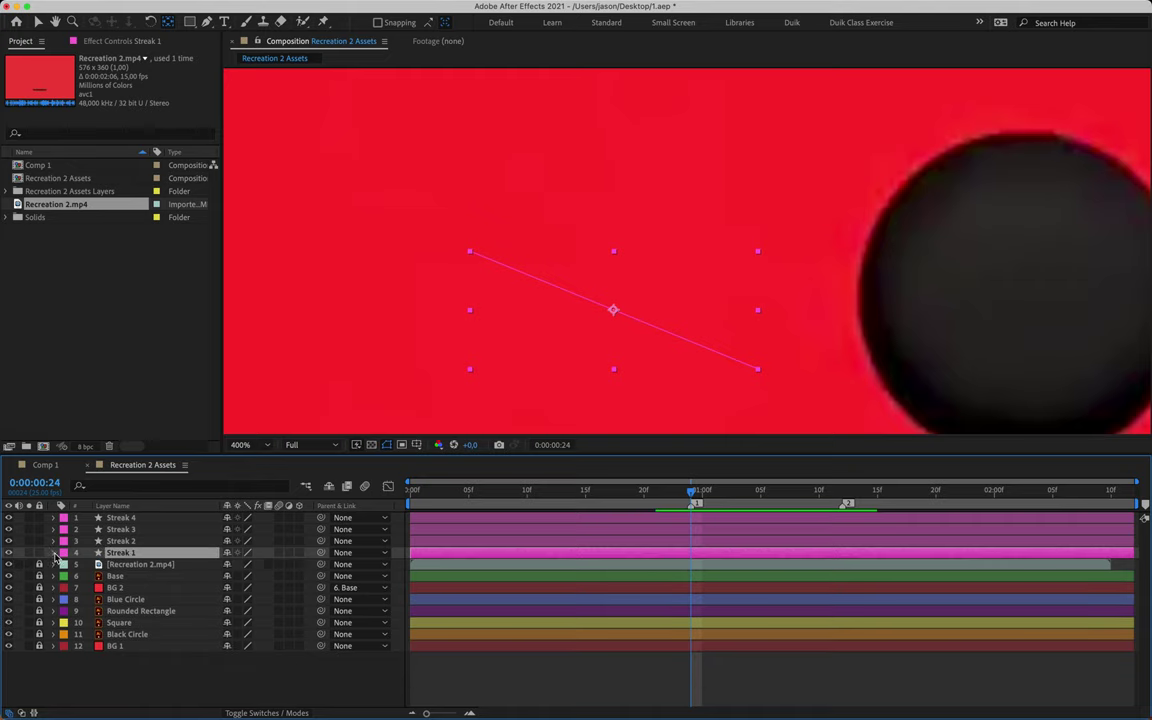
{"action": "left_click", "coordinate": [525, 317]}
{"action": "mouse_move", "coordinate": [760, 277]}
{"action": "left_mouse_down"}
{"action": "mouse_move", "coordinate": [432, 319]}
{"action": "mouse_move", "coordinate": [427, 303]}
{"action": "left_mouse_up"}
{"action": "left_click", "coordinate": [122, 541]}
{"action": "mouse_move", "coordinate": [774, 226]}
{"action": "left_mouse_down"}
{"action": "mouse_move", "coordinate": [684, 265]}
{"action": "mouse_move", "coordinate": [502, 428]}
{"action": "left_mouse_up"}
{"action": "key", "text": "y"}
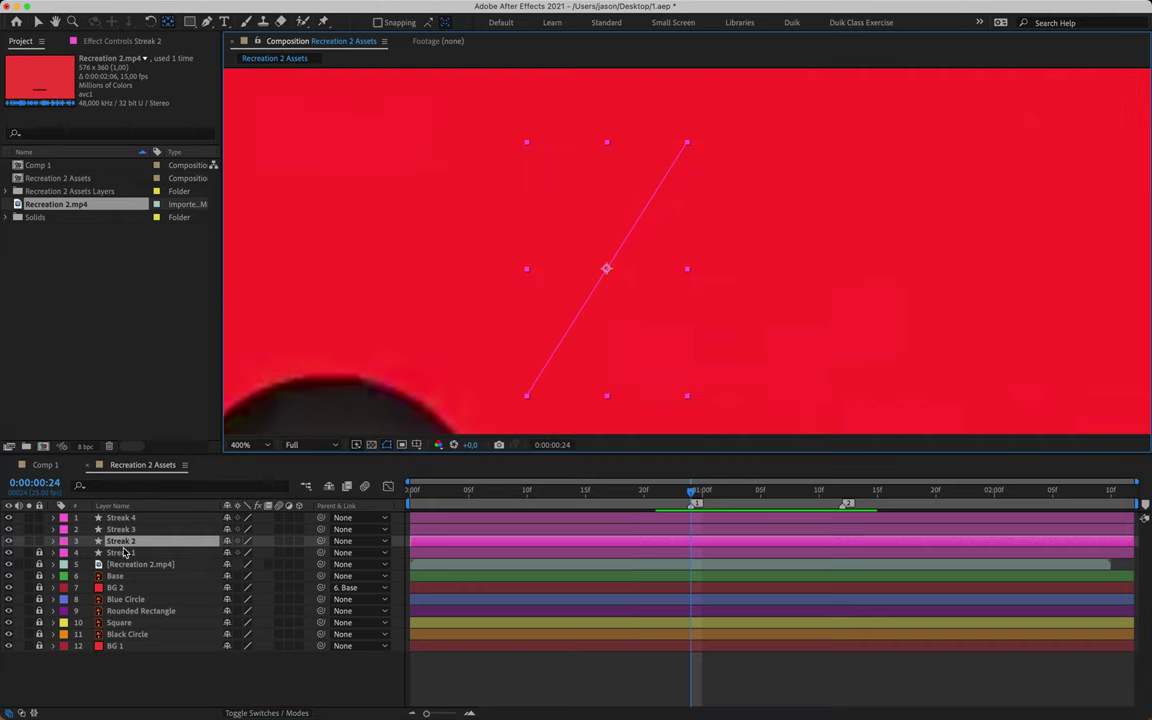
{"action": "key", "text": "u"}
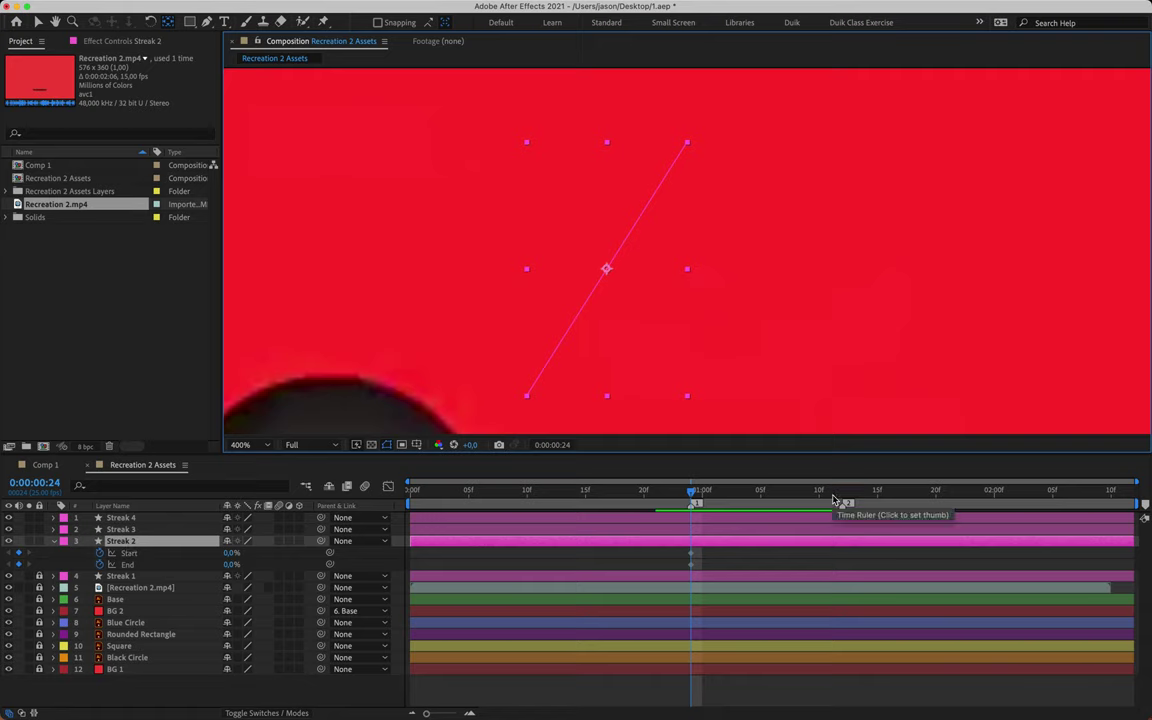
- Preview Streak 2's reference motion and move composition marker 2 to 0:00:01:10
{"action": "key", "text": "space"}
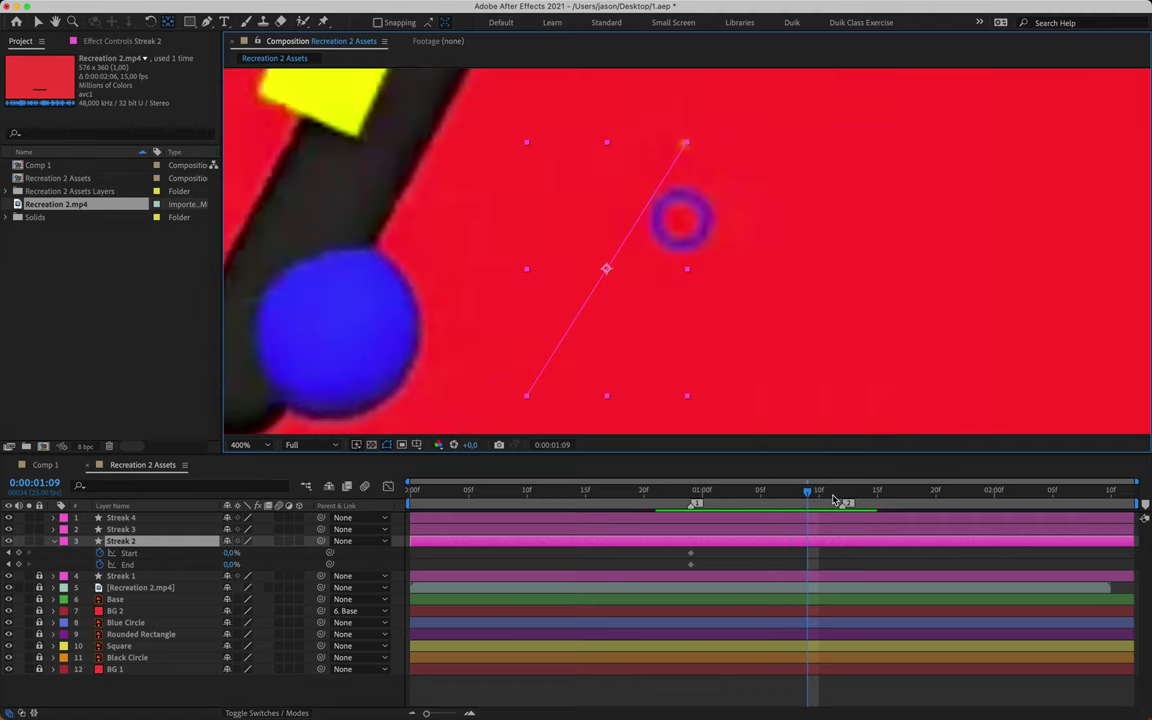
{"action": "key", "text": "space"}
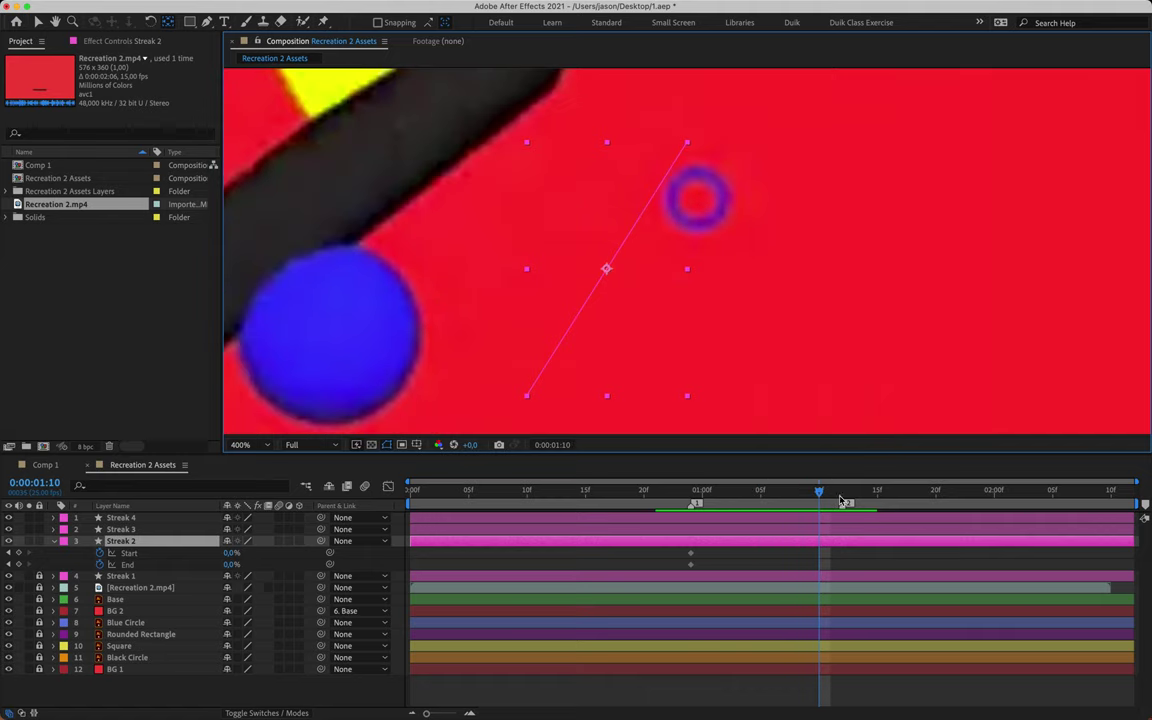
{"action": "key", "text": "shift+2"}
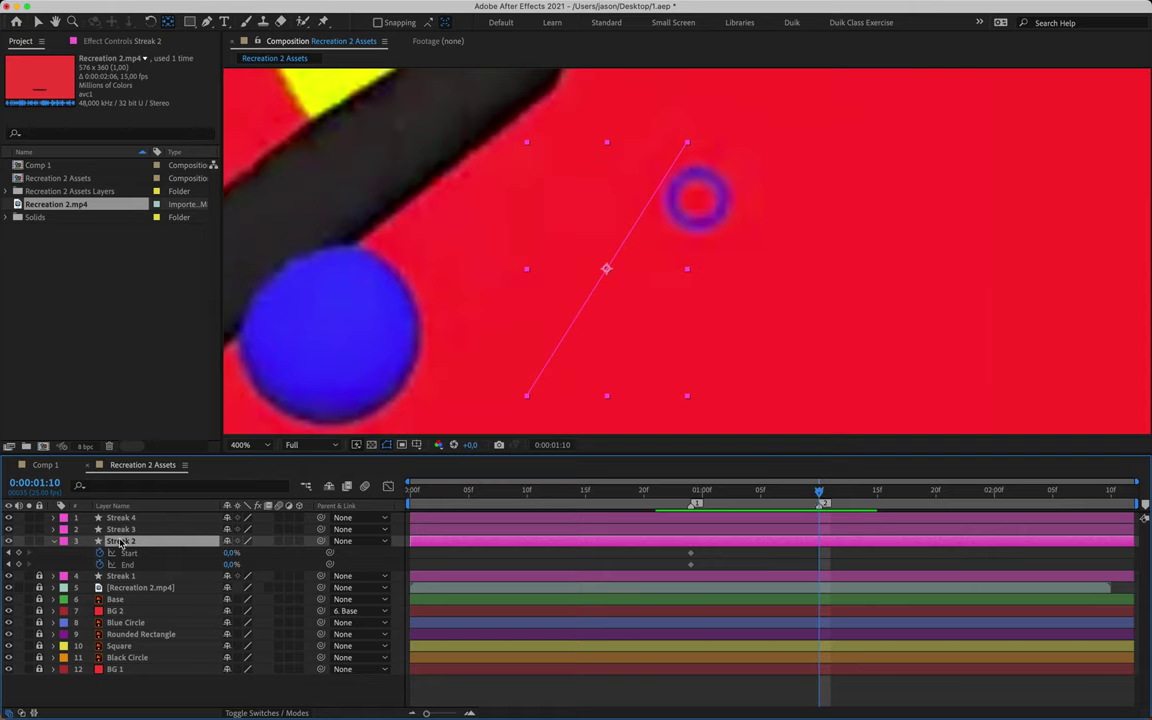
- Set Streak 2's Start and End values to 100% at 0:00:01:10
{"action": "left_click", "coordinate": [230, 553]}
{"action": "type", "text": "100"}
{"action": "key", "text": "Return"}
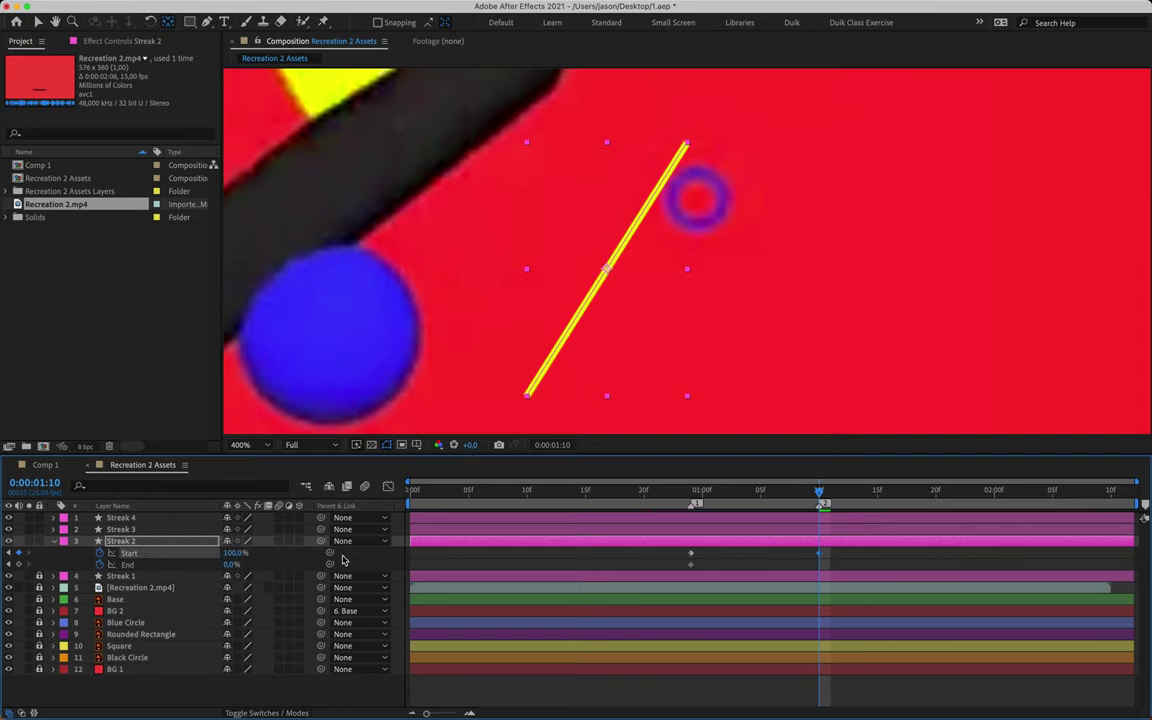
{"action": "left_click", "coordinate": [230, 565]}
{"action": "type", "text": "100"}
{"action": "key", "text": "Return"}
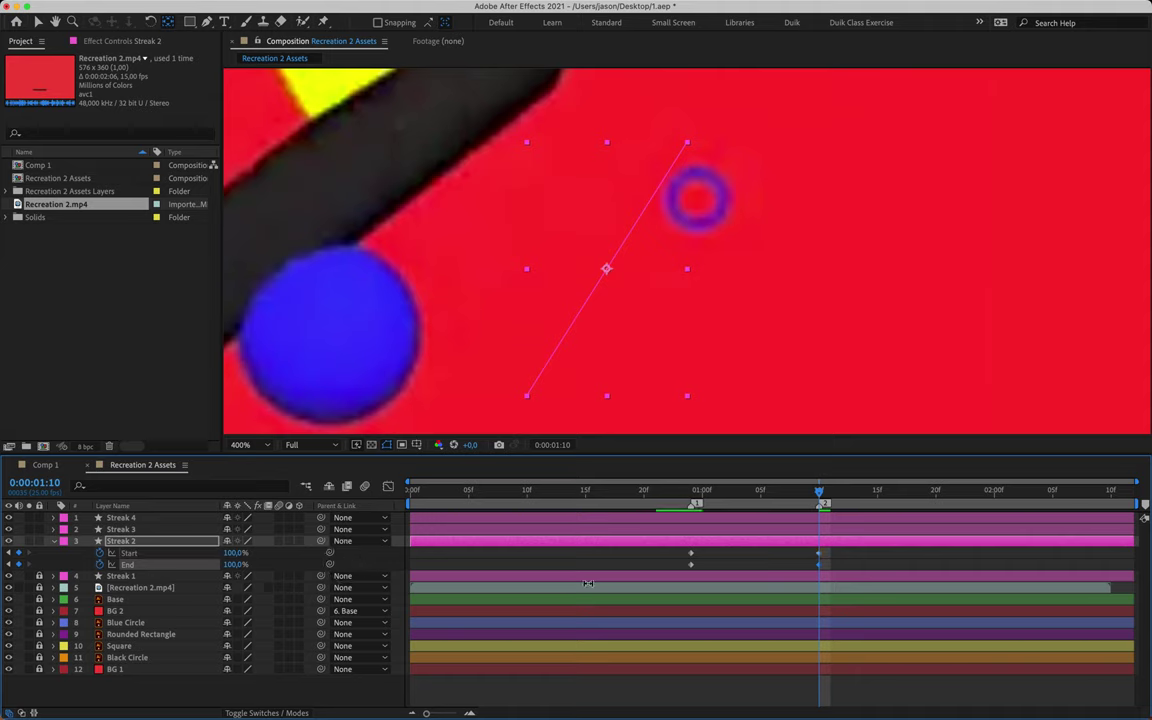
- Offset Streak 2's keyframes by moving the first Start keyframe to 0:00:01:04 and the last End keyframe to 0:00:01:05
{"action": "mouse_move", "coordinate": [690, 570]}
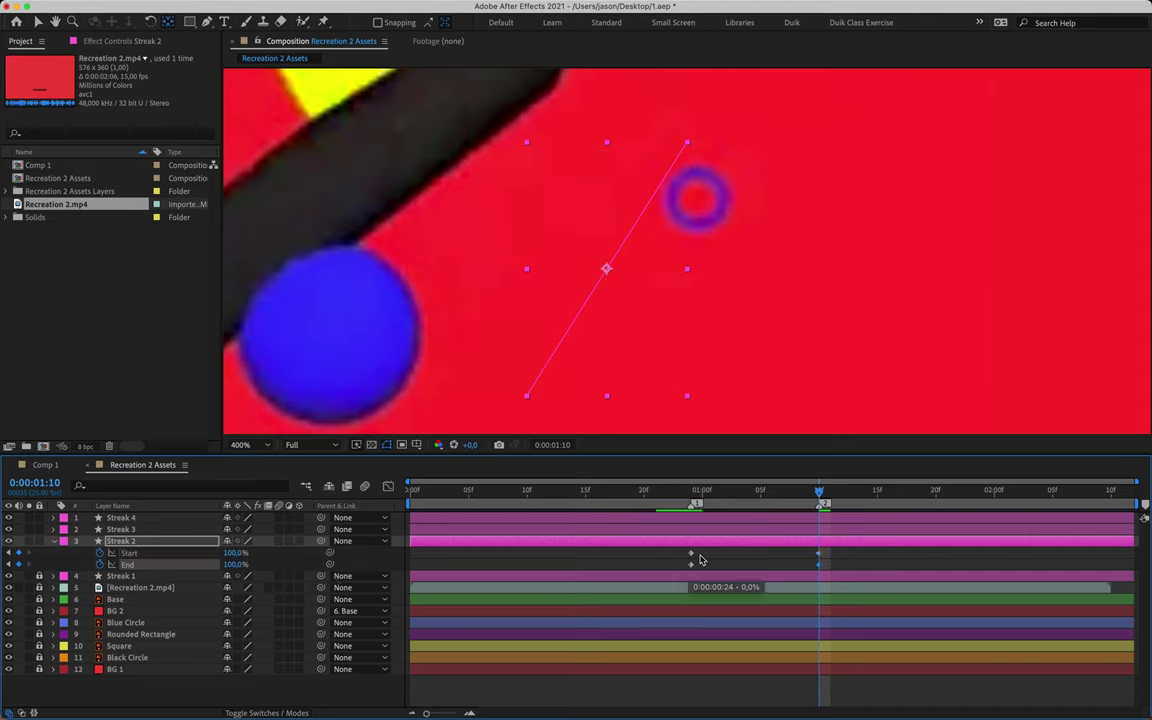
{"action": "left_click", "coordinate": [749, 492]}
{"action": "mouse_move", "coordinate": [746, 496]}
{"action": "left_mouse_down"}
{"action": "mouse_move", "coordinate": [689, 492]}
{"action": "mouse_move", "coordinate": [749, 493]}
{"action": "left_mouse_up"}
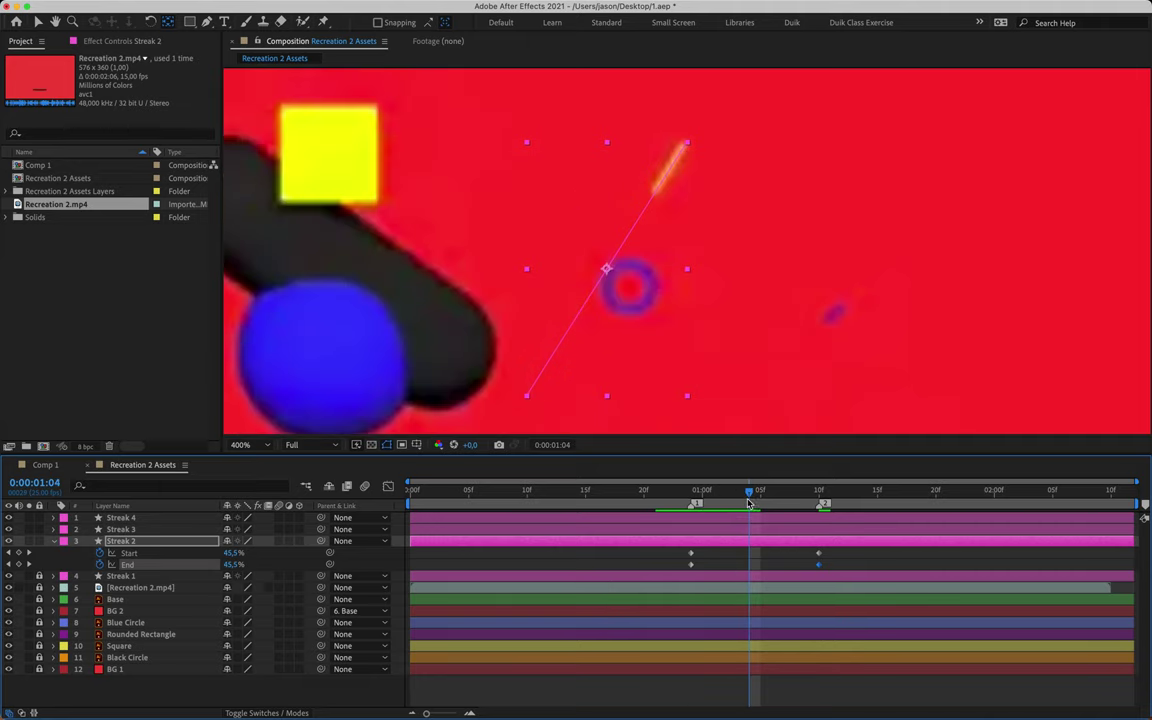
{"action": "left_click", "coordinate": [691, 554]}
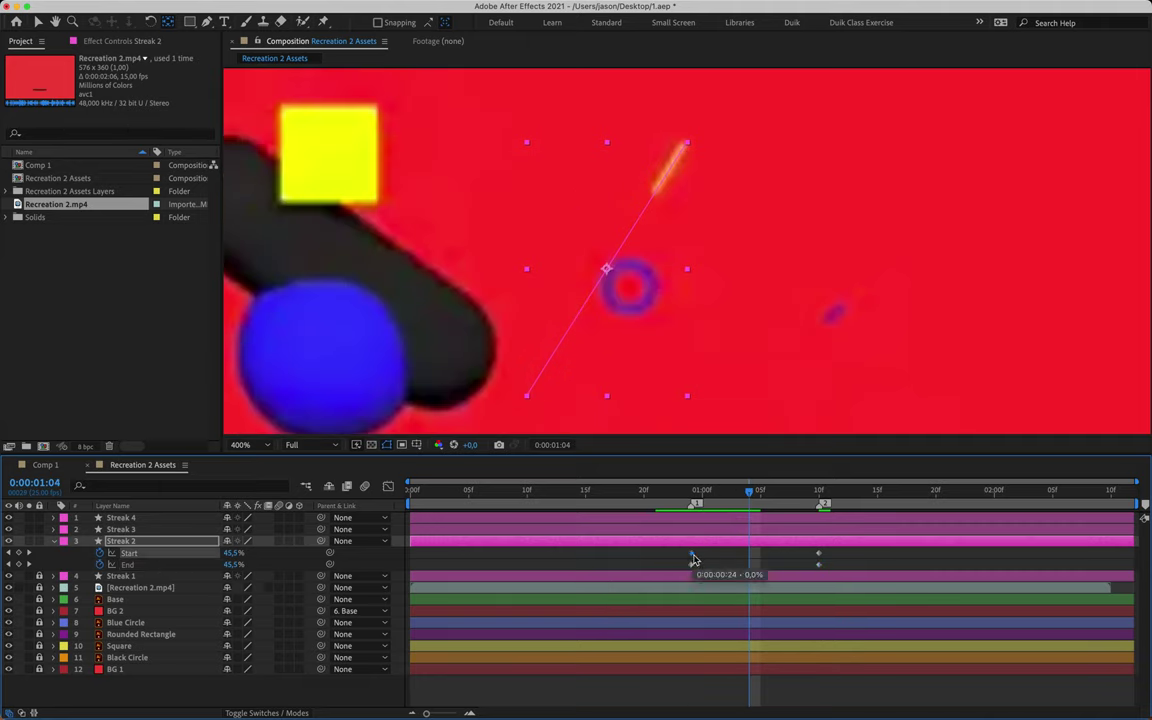
{"action": "mouse_move", "coordinate": [694, 558]}
{"action": "left_mouse_down"}
{"action": "mouse_move", "coordinate": [759, 551]}
{"action": "mouse_move", "coordinate": [819, 566]}
{"action": "mouse_move", "coordinate": [762, 573]}
{"action": "left_mouse_up"}
{"action": "key", "text": "Page_Down"}
{"action": "left_click_drag", "start_coordinate": [761, 489], "coordinate": [668, 489]}
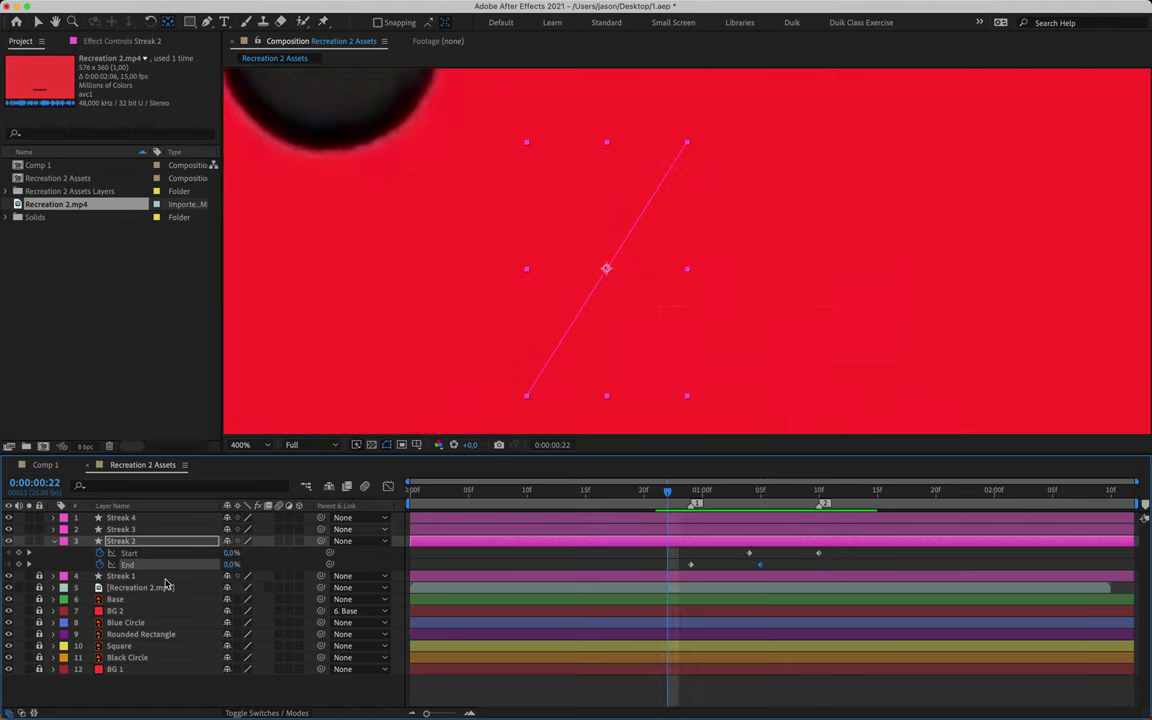
- Reveal Streak 1's keyframes for comparison and apply Easy Ease to all of Streak 2's Start and End keyframes
{"action": "left_click", "coordinate": [143, 580]}
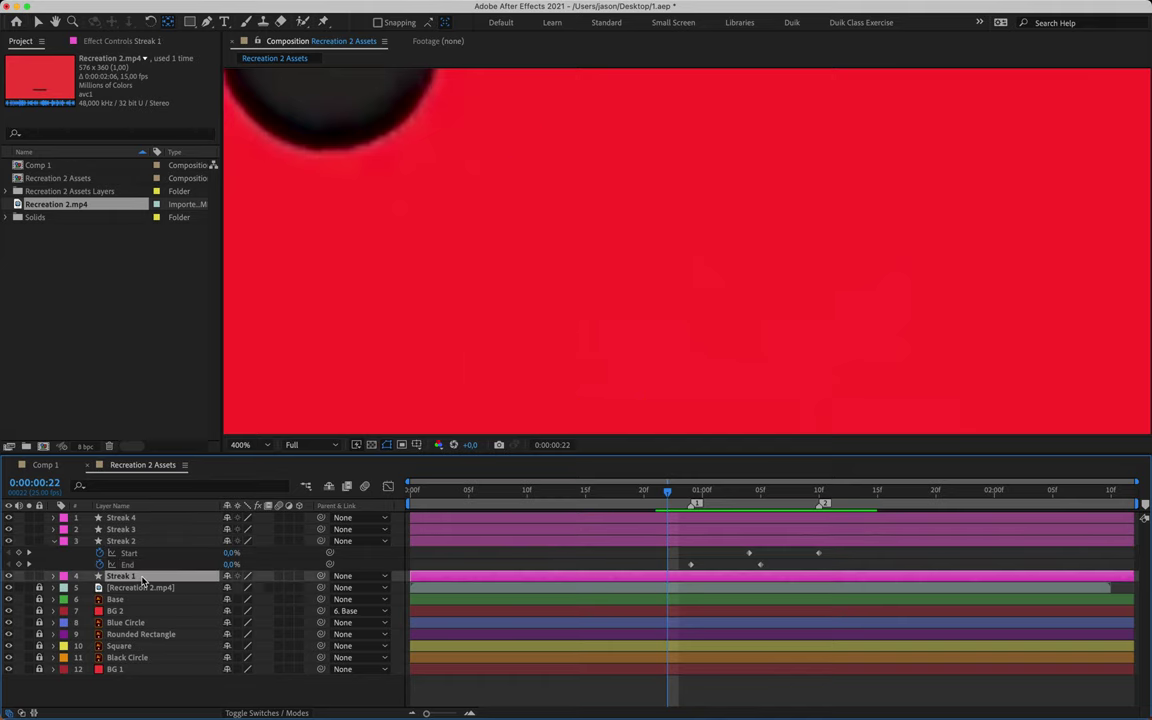
{"action": "key", "text": "u"}
{"action": "left_click_drag", "start_coordinate": [661, 554], "coordinate": [873, 567]}
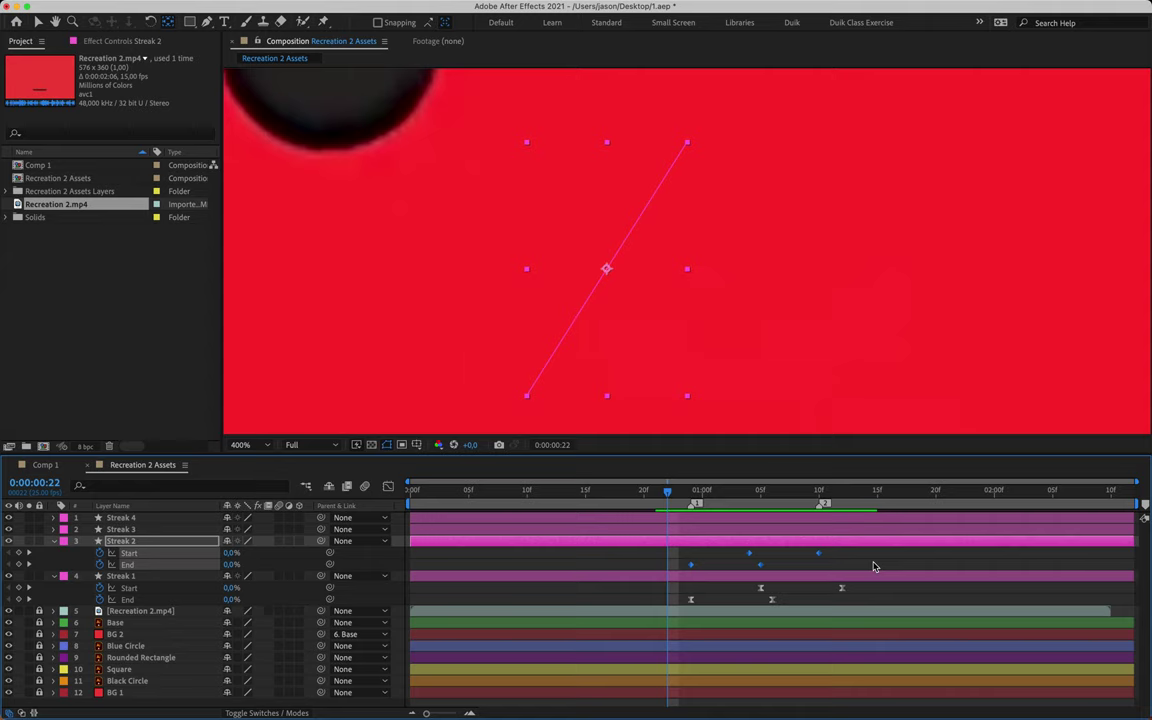
{"action": "key", "text": "F9"}
- Collapse the Streak 2 and Streak 1 layers and lock both
{"action": "left_click", "coordinate": [54, 541]}
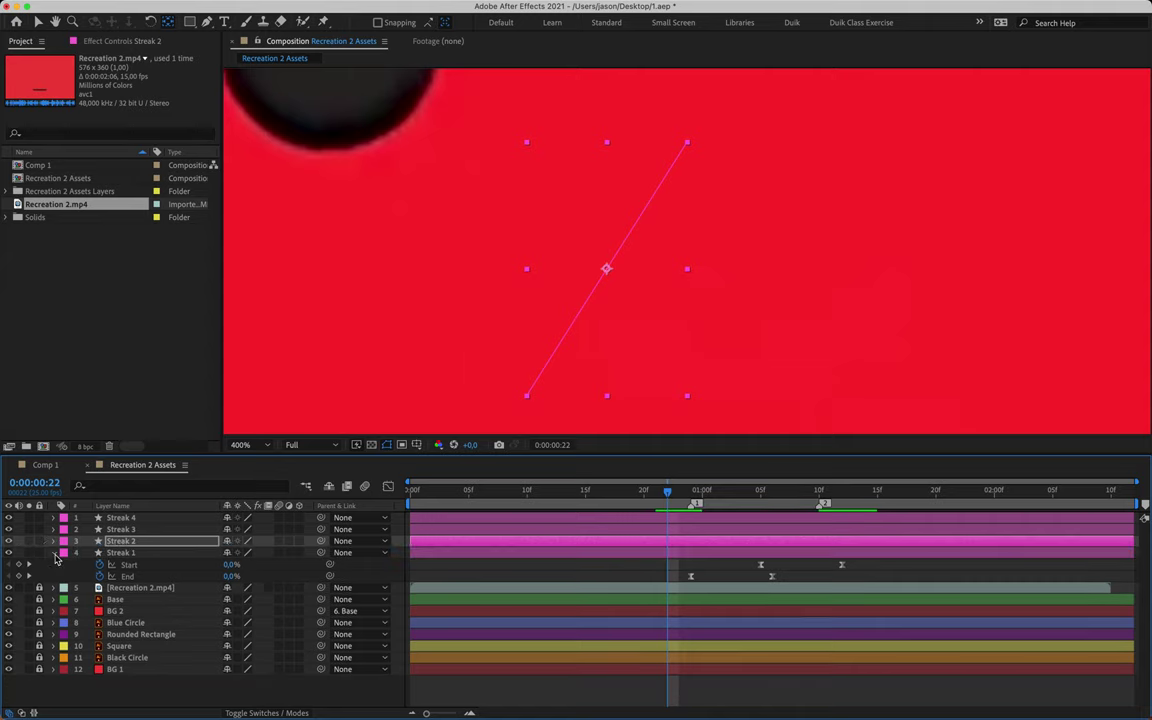
{"action": "left_click", "coordinate": [54, 552]}
{"action": "left_click", "coordinate": [40, 552]}
- Select Streak 3, preview its reference motion and move composition marker 2 to 0:00:01:07
{"action": "key", "text": "comma"}
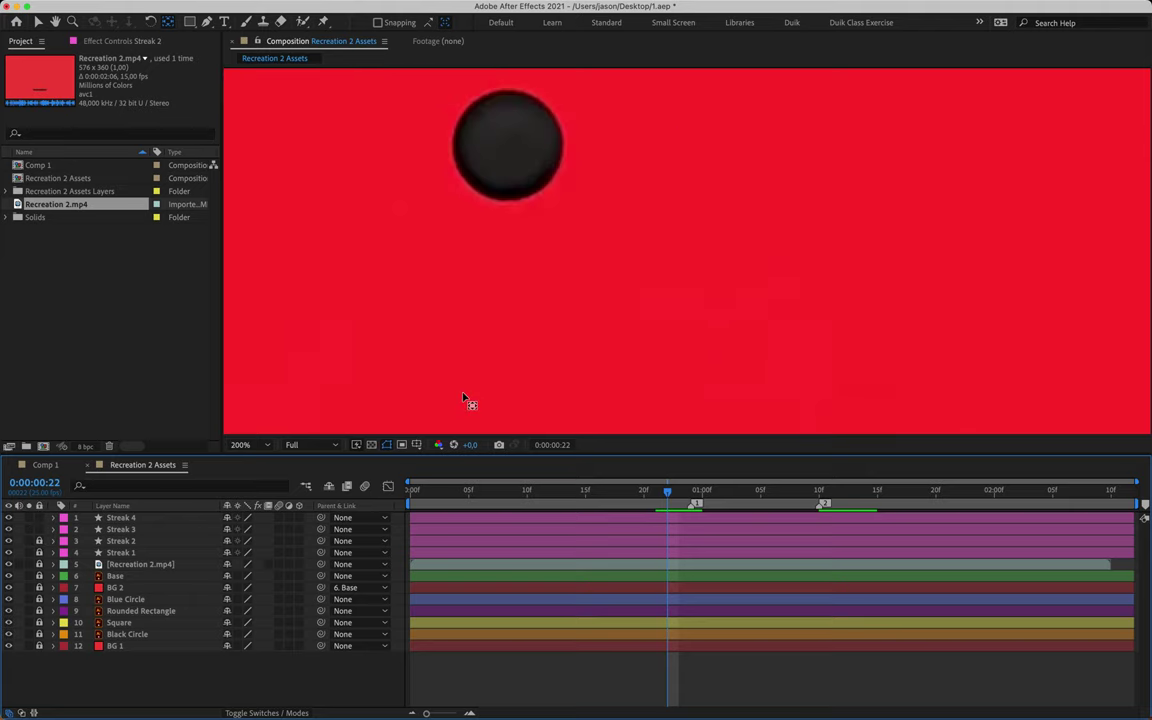
{"action": "left_click_drag", "start_coordinate": [668, 490], "coordinate": [706, 494]}
{"action": "left_click", "coordinate": [120, 529]}
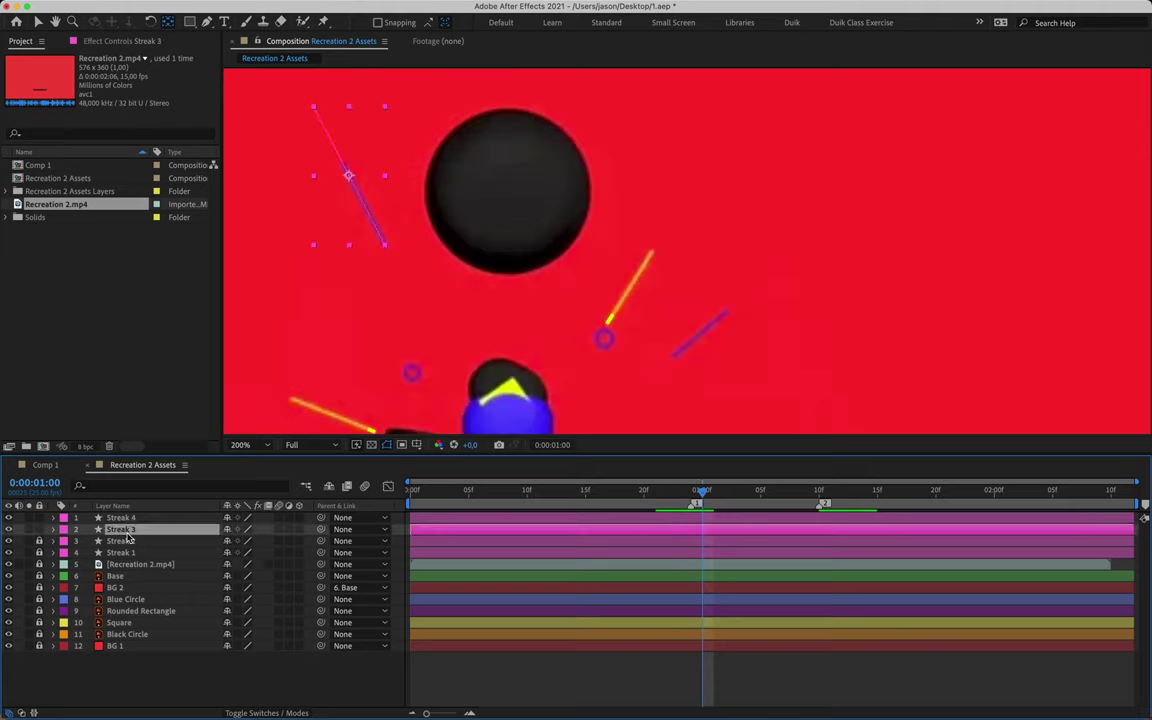
{"action": "left_click_drag", "start_coordinate": [411, 257], "coordinate": [609, 365]}
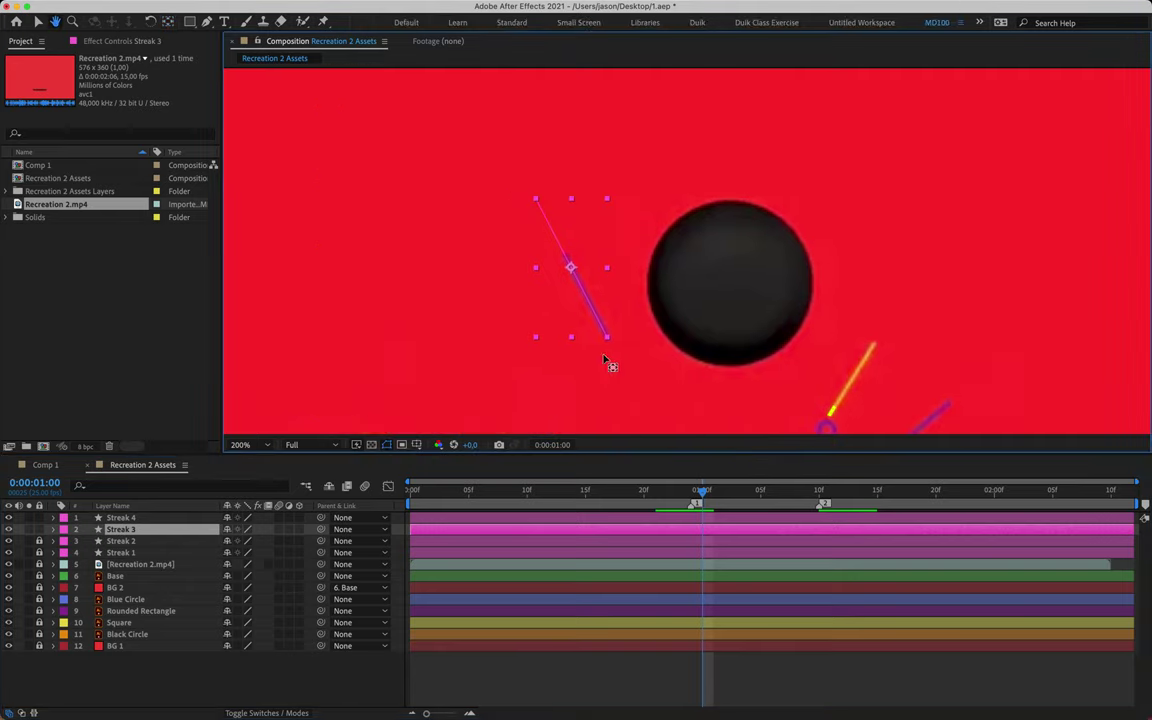
{"action": "scroll", "coordinate": [570, 265], "scroll_direction": "up", "scroll_amount": 4}
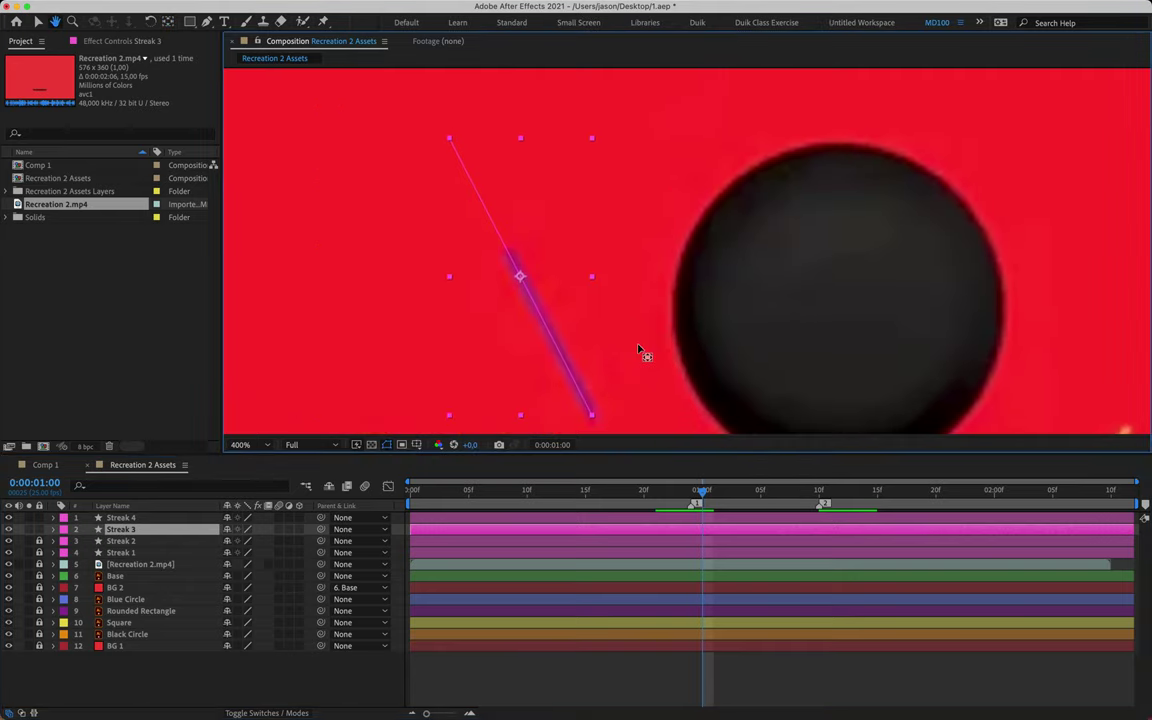
{"action": "key", "text": "space"}
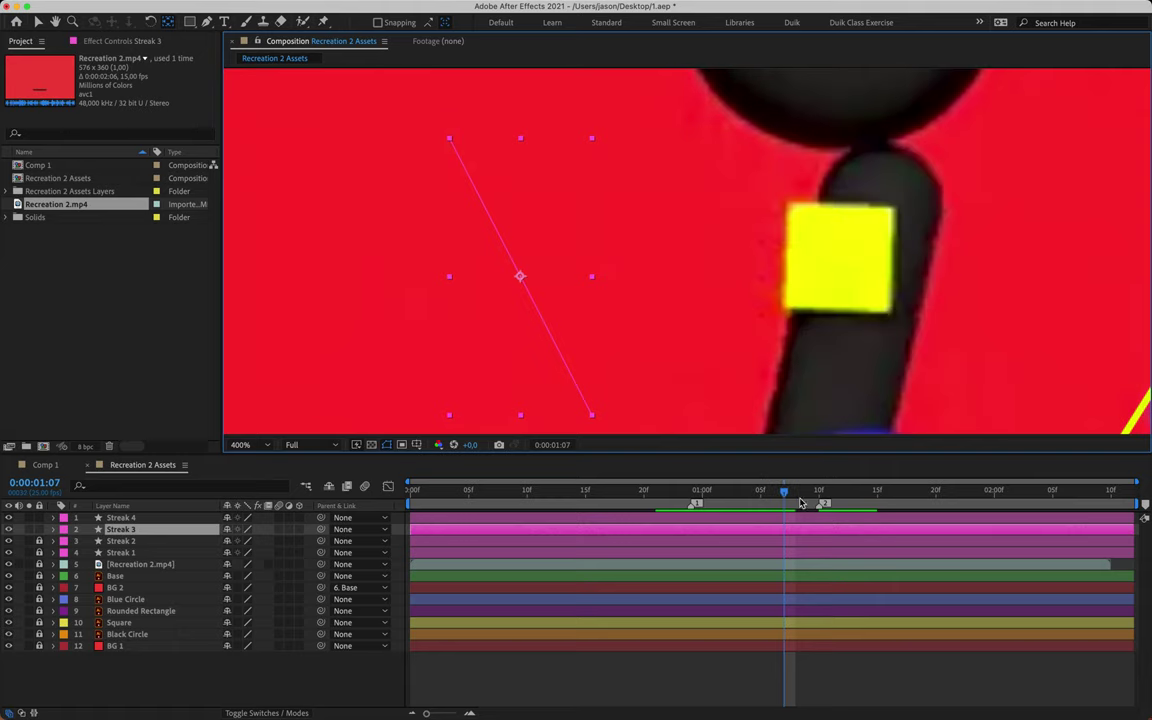
{"action": "left_click_drag", "start_coordinate": [820, 505], "coordinate": [788, 504]}
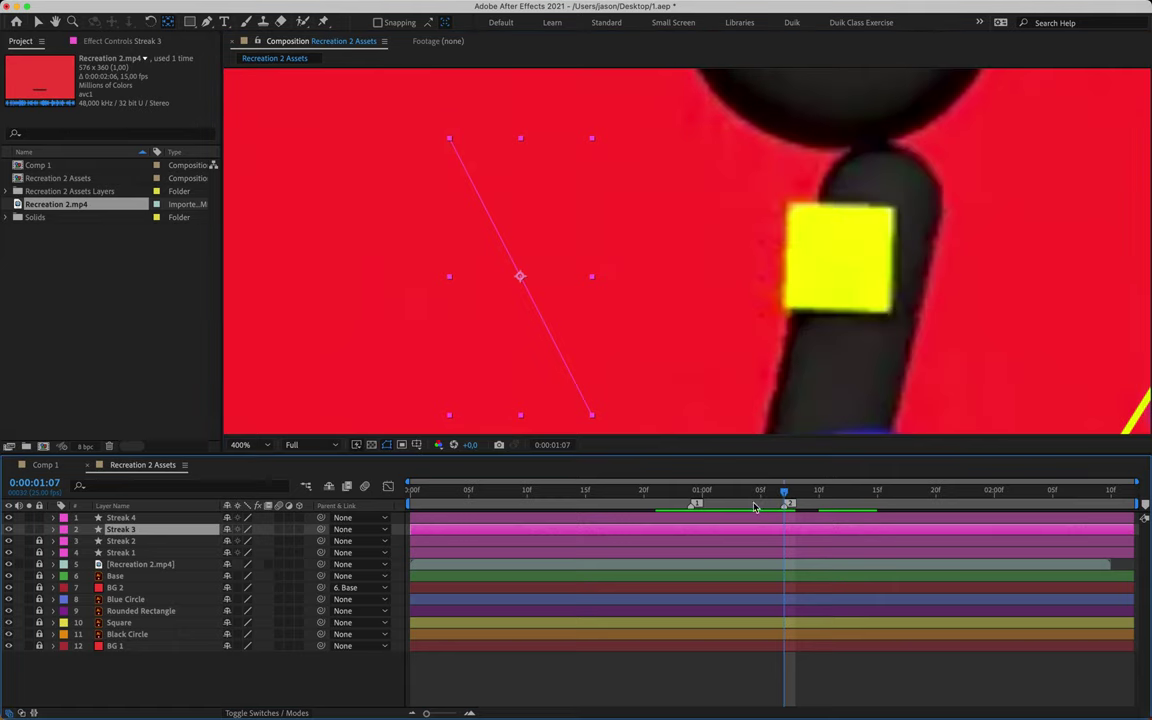
- Easy-ease Streak 3's Start and End keyframes at 0:00:00:24, and set both values to 100% at 0:00:01:07
{"action": "left_click", "coordinate": [694, 492]}
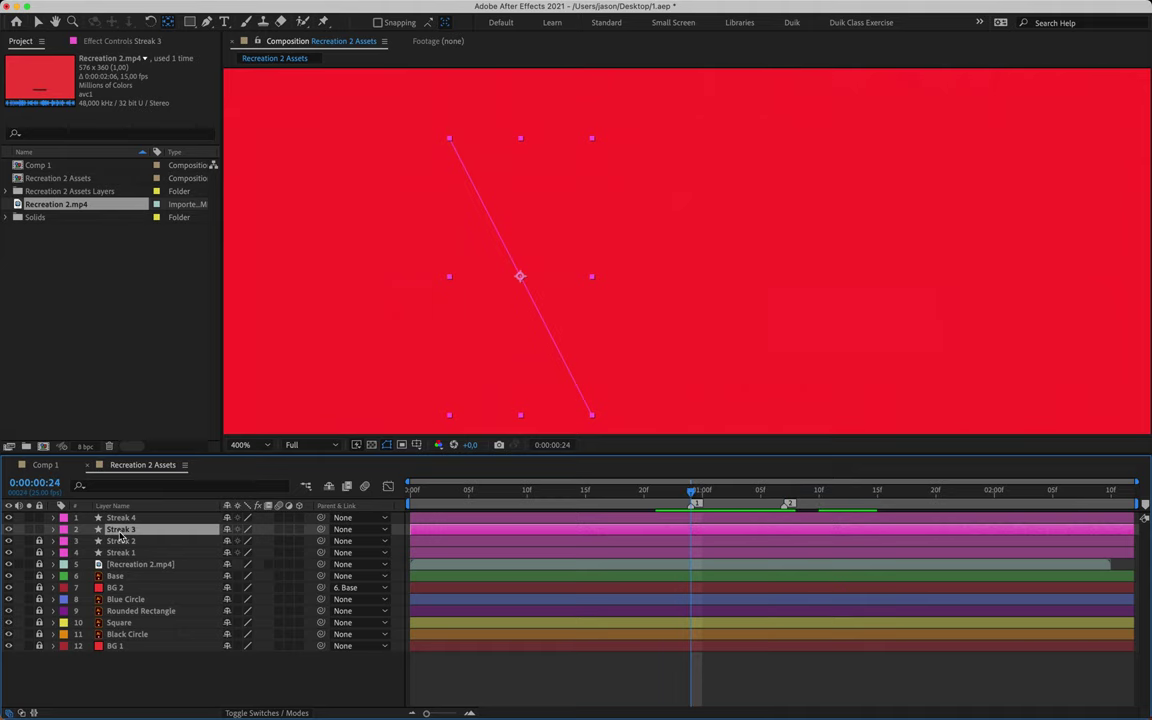
{"action": "key", "text": "u"}
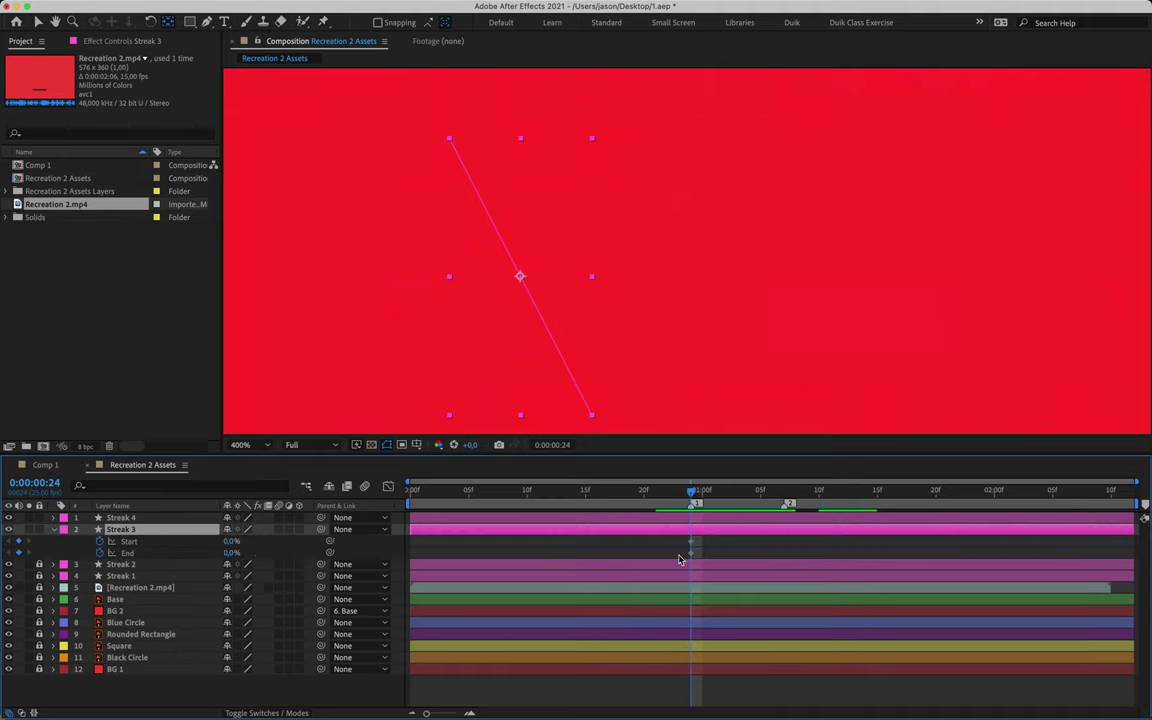
{"action": "left_click_drag", "start_coordinate": [683, 536], "coordinate": [703, 563]}
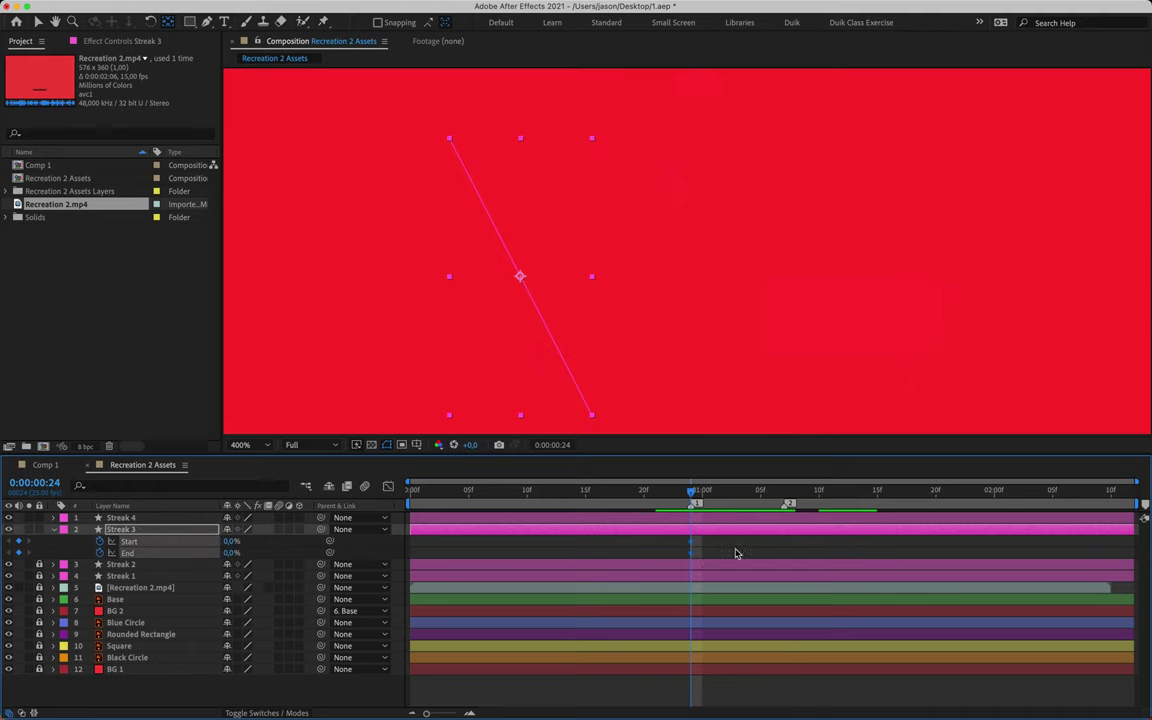
{"action": "key", "text": "k"}
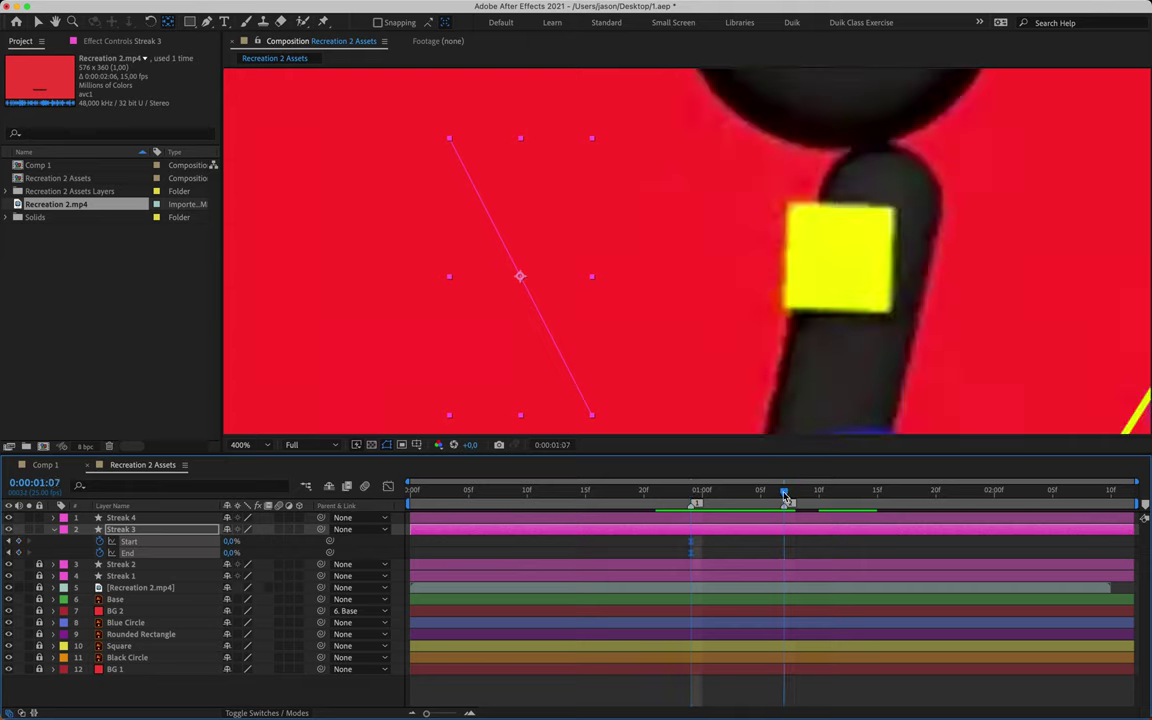
{"action": "mouse_move", "coordinate": [231, 541]}
{"action": "left_mouse_down"}
{"action": "mouse_move", "coordinate": [329, 527]}
{"action": "mouse_move", "coordinate": [270, 556]}
{"action": "mouse_move", "coordinate": [419, 560]}
{"action": "left_mouse_up"}
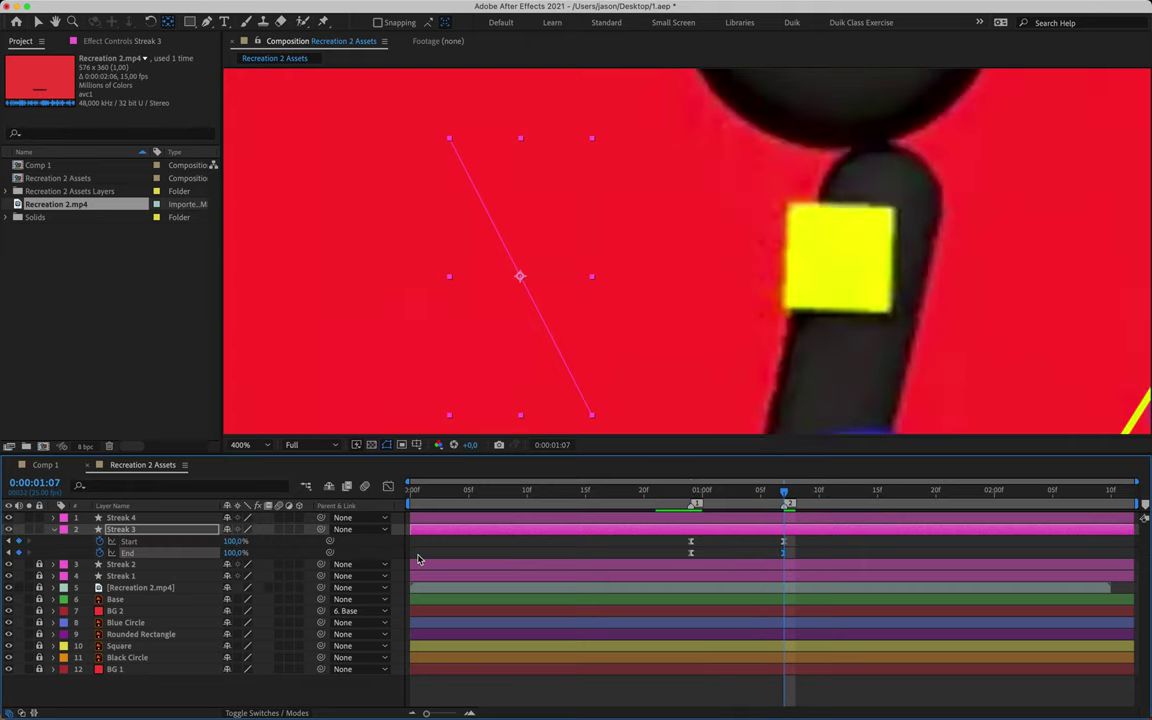
- Move Streak 3's first Start keyframe to 0:00:01:02 and its last End keyframe to 0:00:01:03
{"action": "left_click_drag", "start_coordinate": [728, 493], "coordinate": [730, 497]}
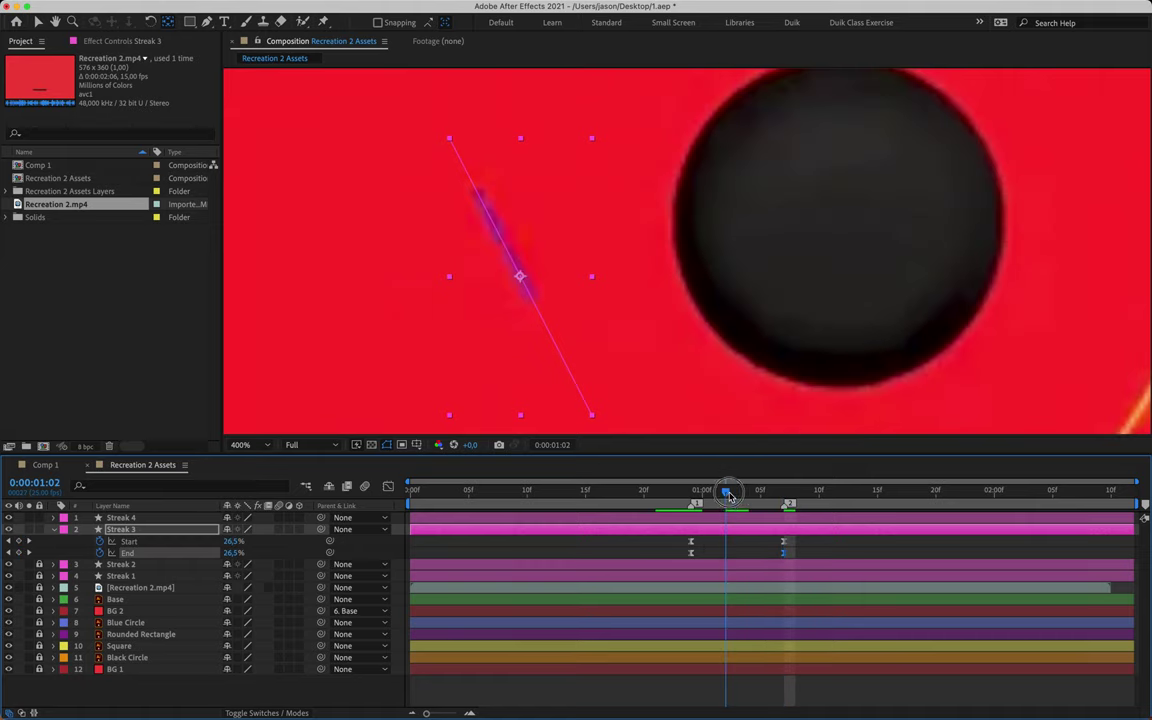
{"action": "left_click", "coordinate": [692, 544]}
{"action": "left_click_drag", "start_coordinate": [692, 549], "coordinate": [727, 550]}
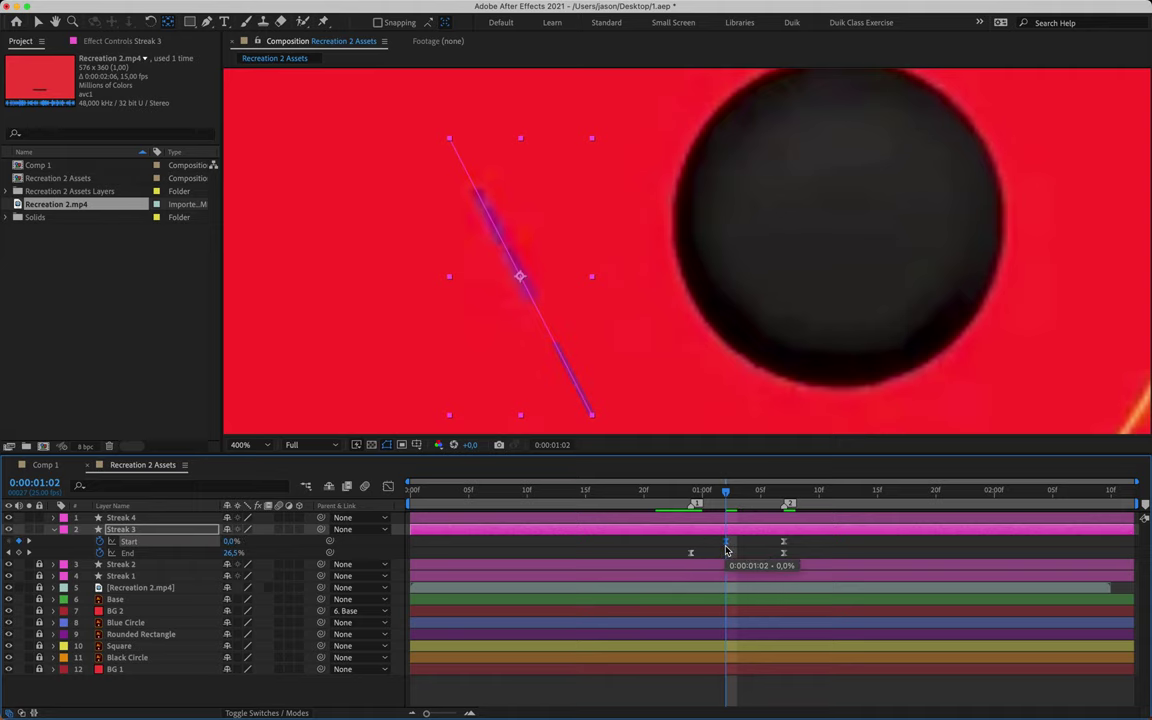
{"action": "key", "text": "Page_Down"}
{"action": "key", "text": "Page_Down"}
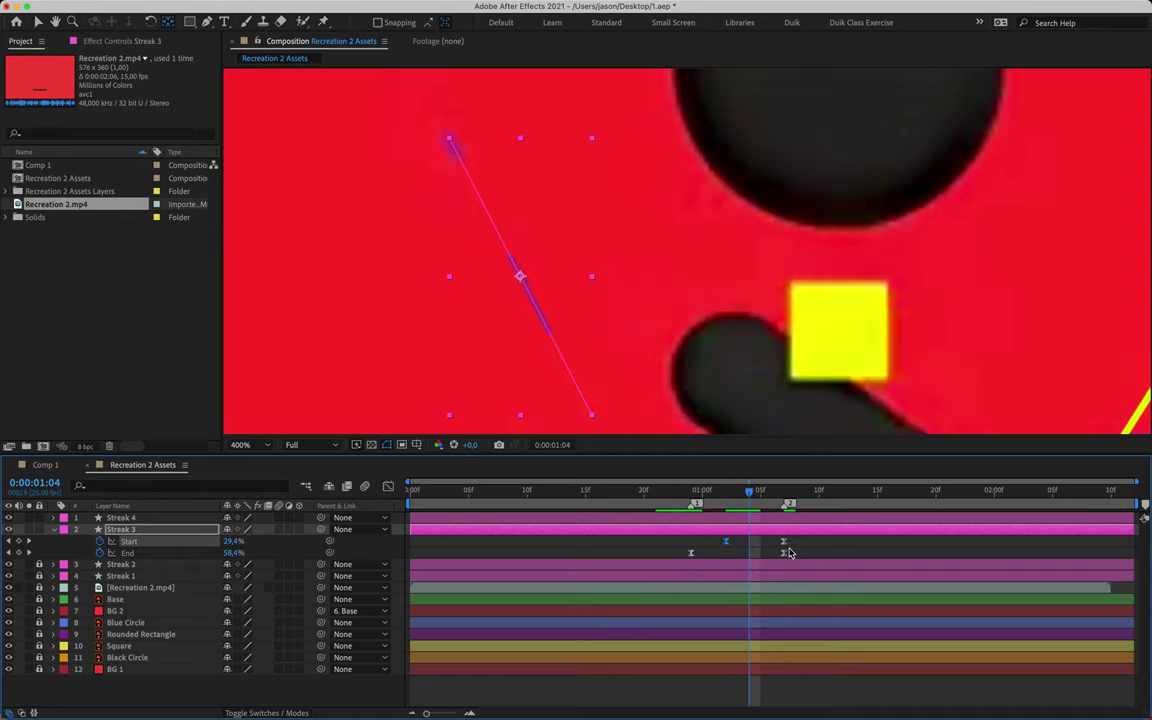
{"action": "key", "text": "Page_Up"}
{"action": "left_click_drag", "start_coordinate": [784, 554], "coordinate": [738, 563]}
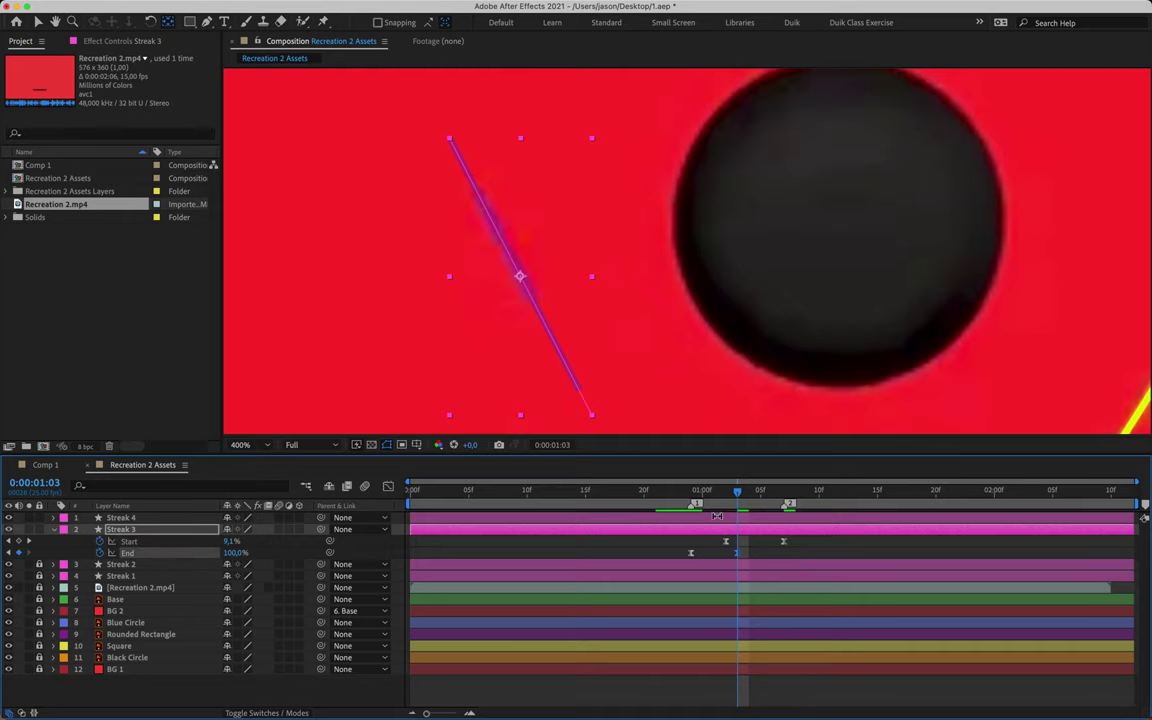
- Preview Streak 3's motion and examine the timing of each of its Start and End keyframes
{"action": "key", "text": "space"}
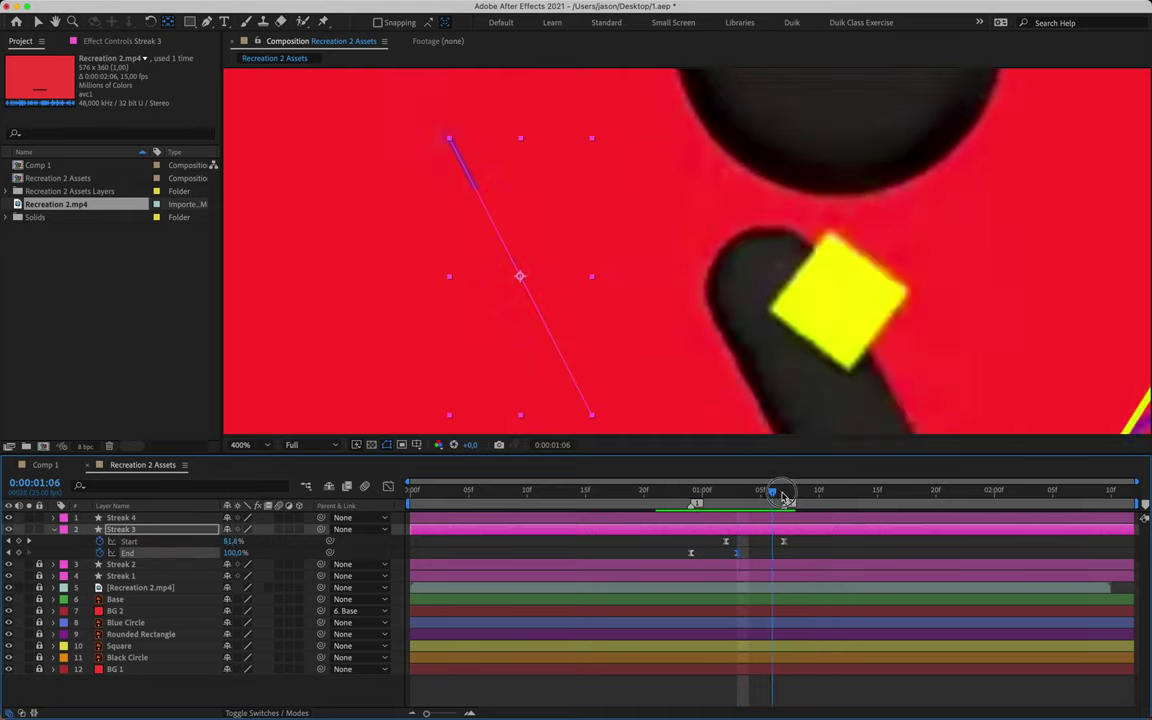
{"action": "left_click", "coordinate": [693, 500]}
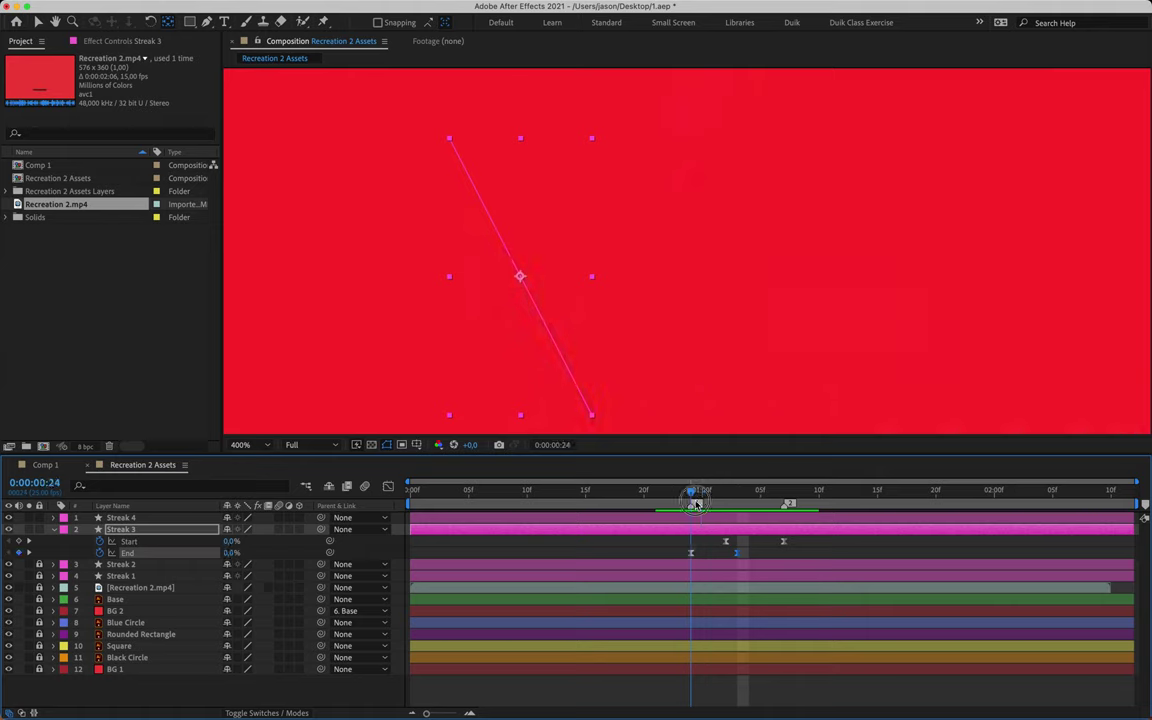
{"action": "left_click", "coordinate": [690, 554]}
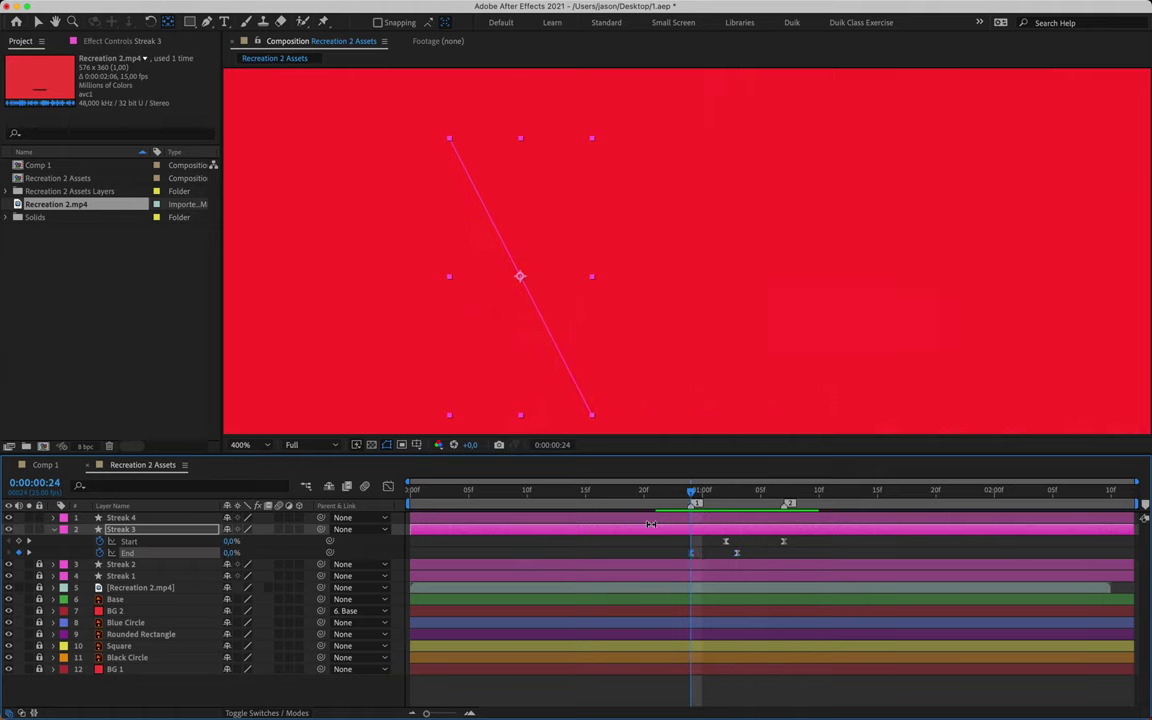
{"action": "left_click", "coordinate": [727, 504]}
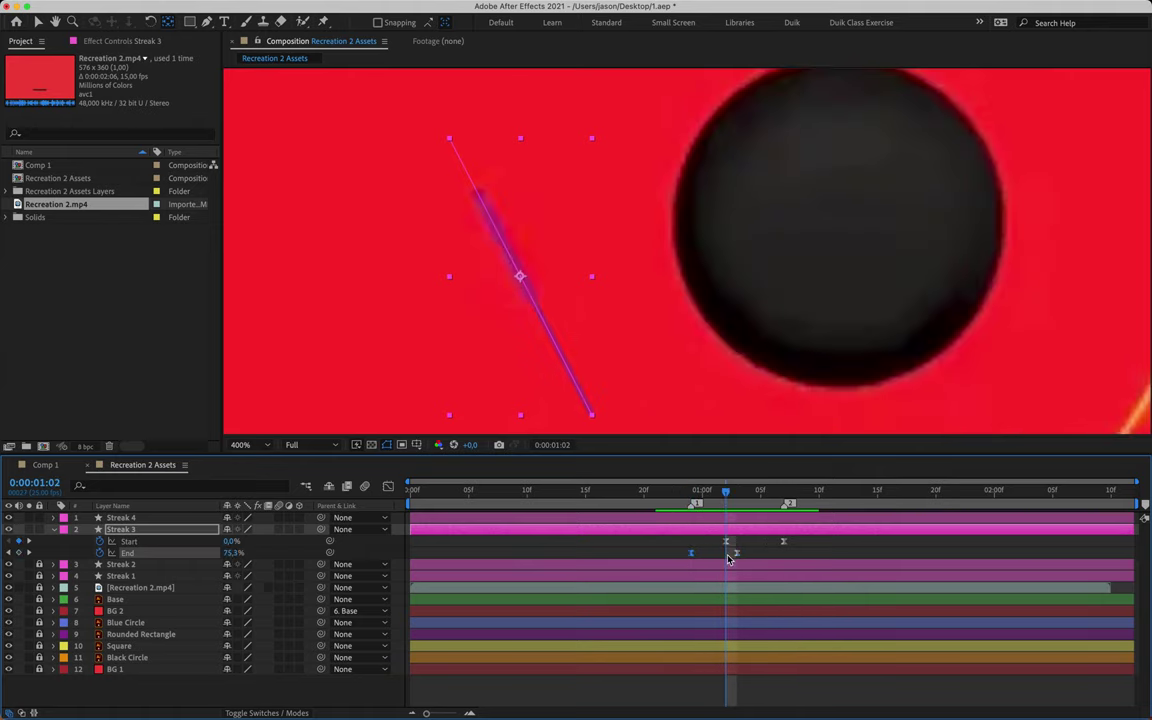
{"action": "left_click", "coordinate": [727, 542]}
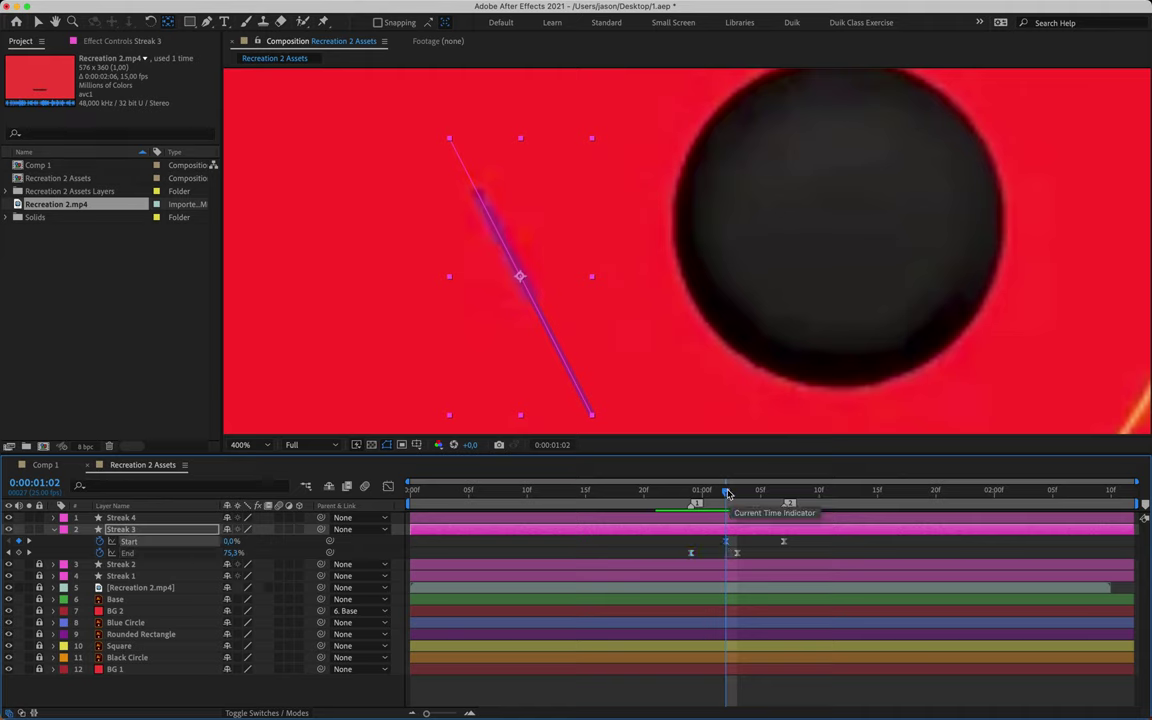
{"action": "key", "text": "Page_Down"}
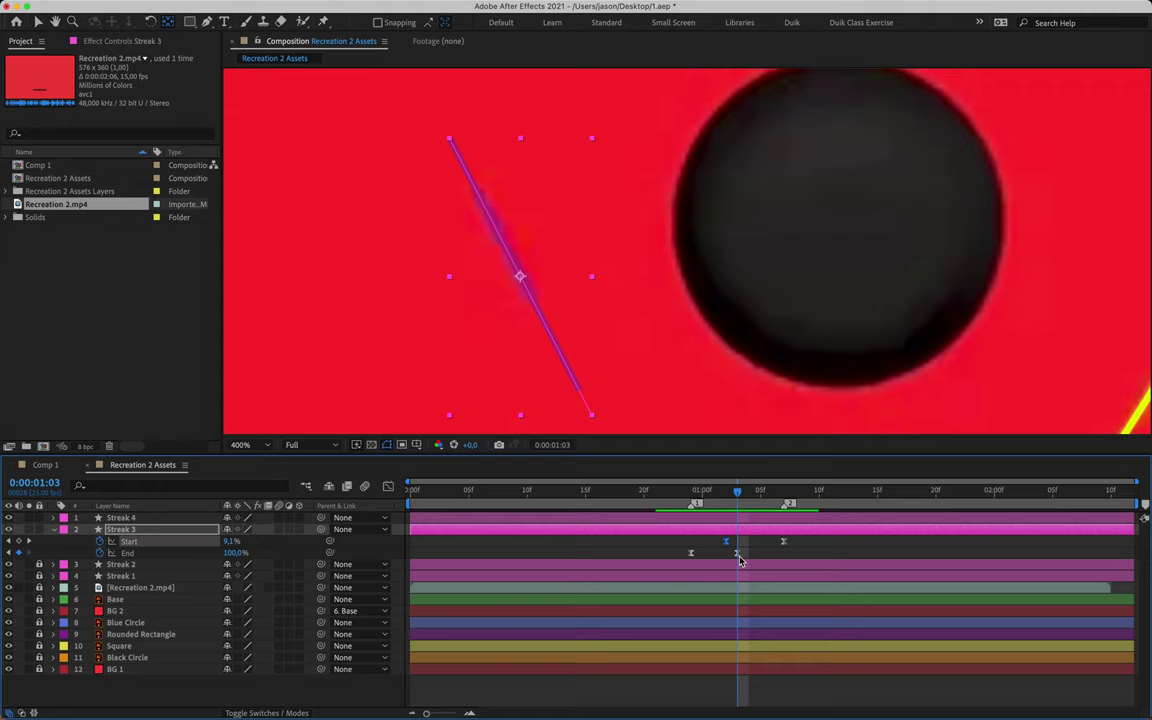
{"action": "left_click", "coordinate": [738, 555]}
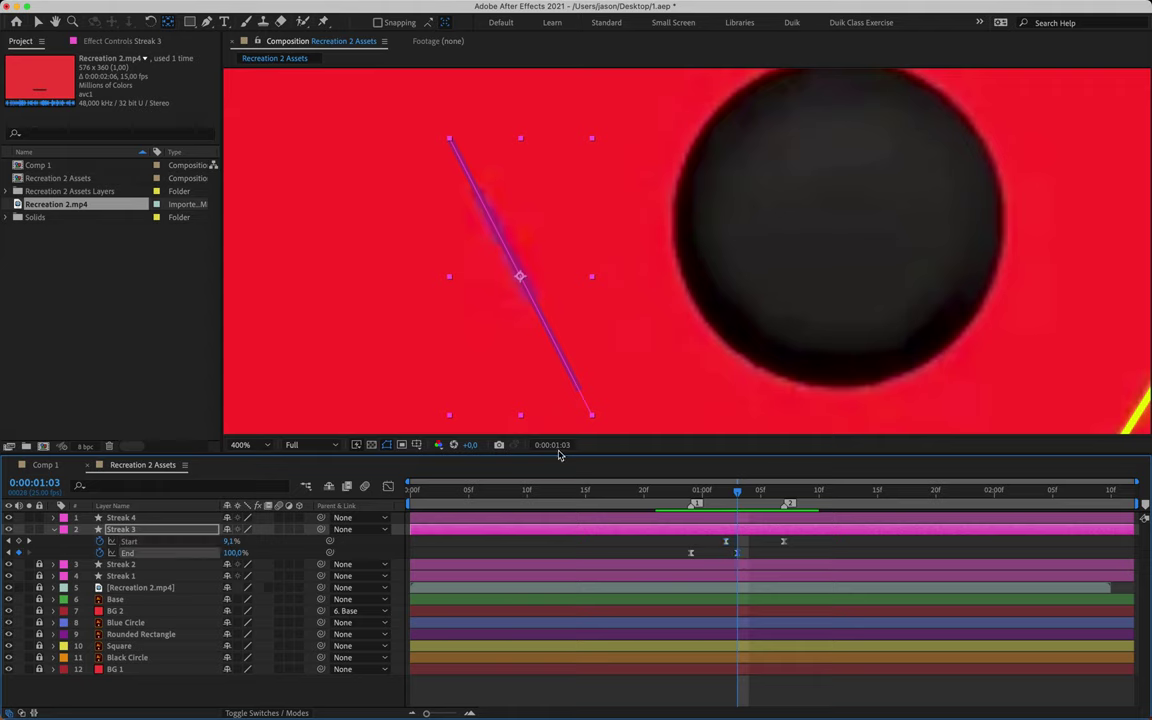
{"action": "left_click", "coordinate": [784, 491]}
{"action": "left_click", "coordinate": [783, 541]}
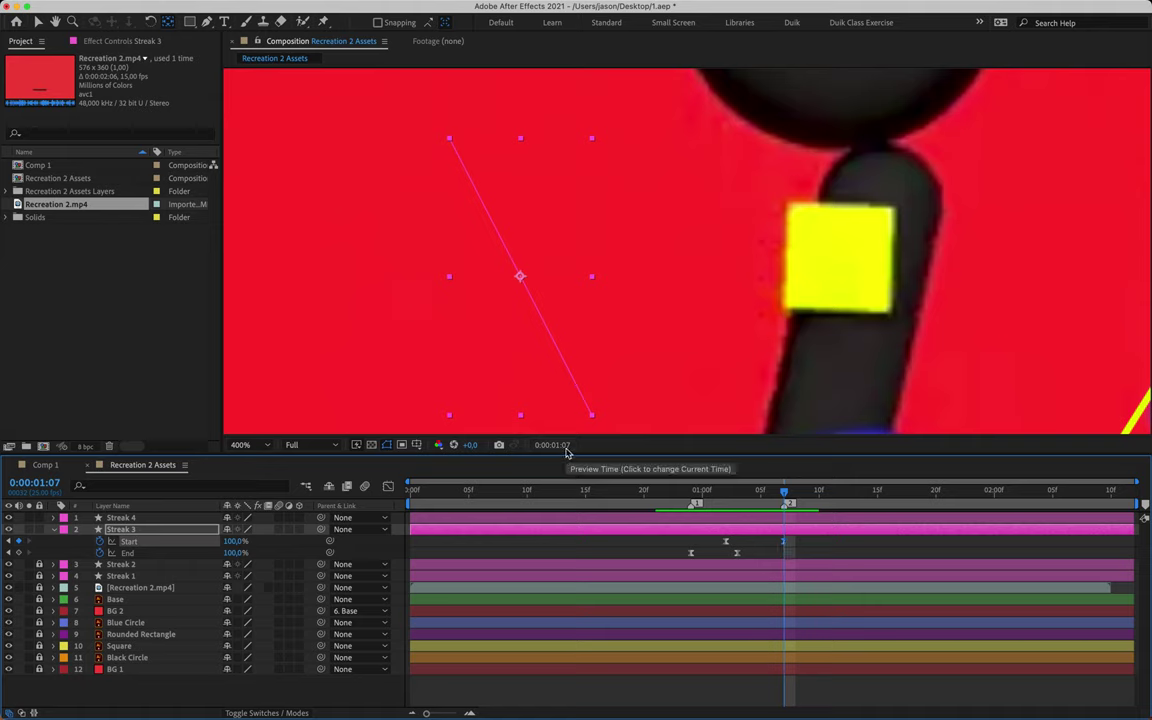
- Collapse the Streak 3 layer and lock it
{"action": "key", "text": "comma"}
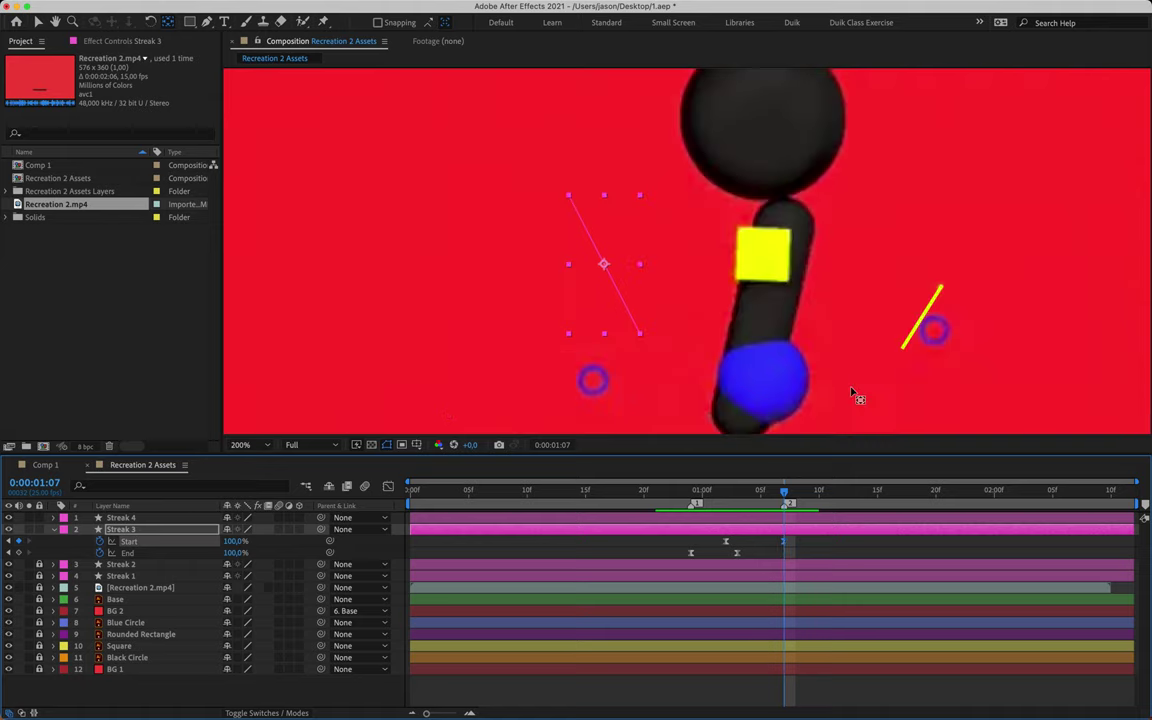
{"action": "key", "text": "u"}
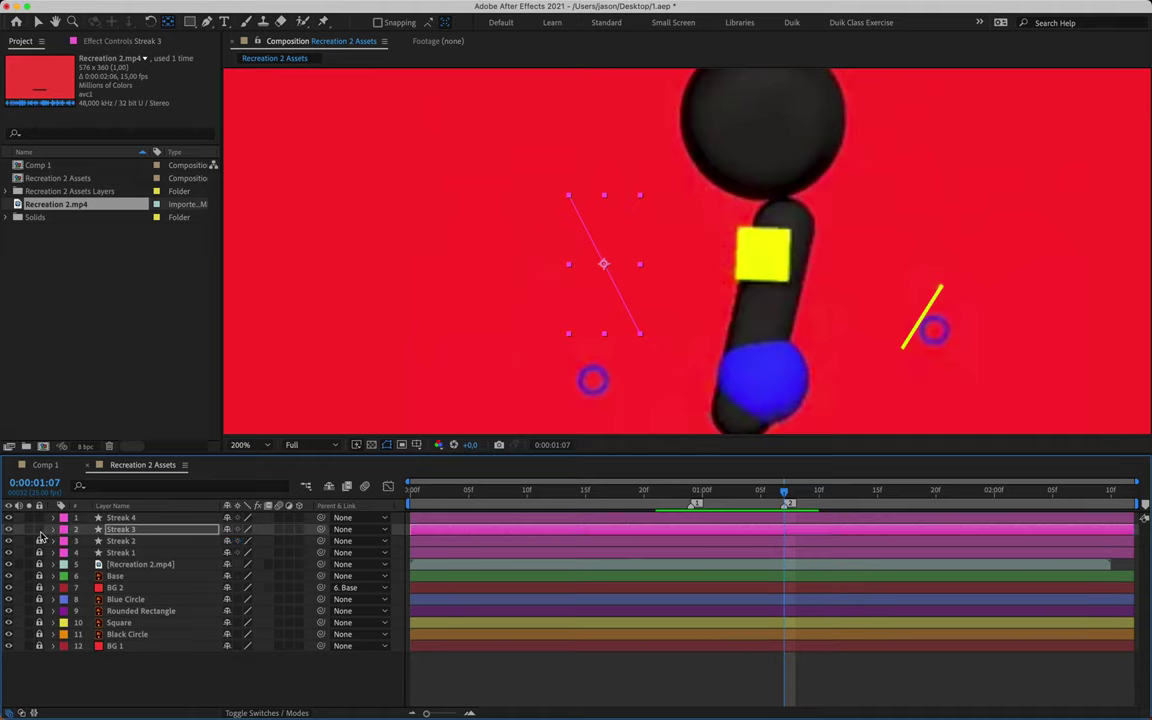
{"action": "key", "text": "F2"}
- Easy-ease Streak 4's Start and End keyframes at 0:00:00:24, and set both values to 100% at 0:00:01:07
{"action": "left_click", "coordinate": [117, 520]}
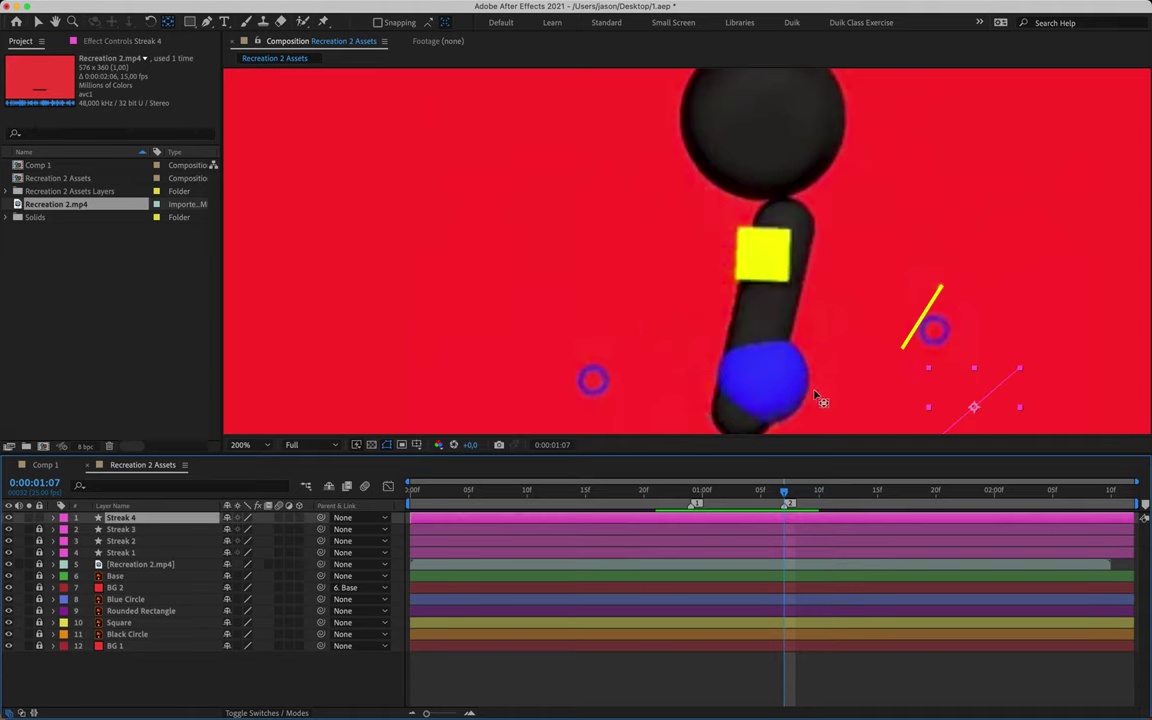
{"action": "left_click_drag", "start_coordinate": [820, 376], "coordinate": [563, 275]}
{"action": "key", "text": "period"}
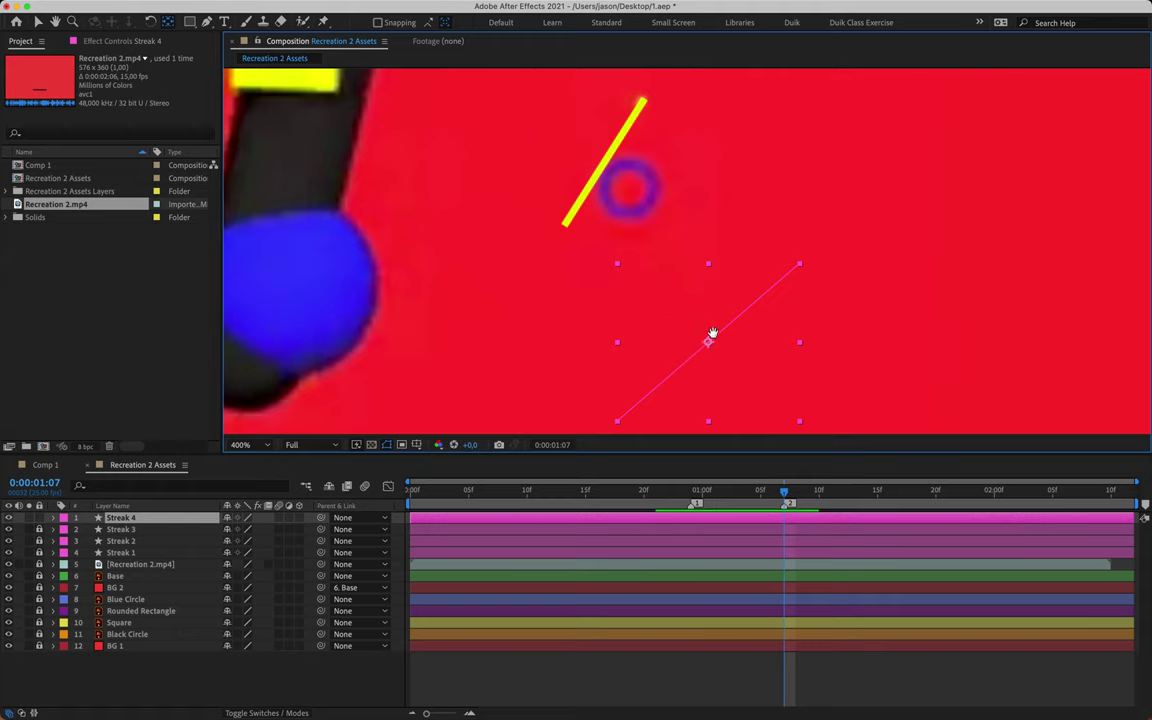
{"action": "left_click_drag", "start_coordinate": [710, 334], "coordinate": [697, 253]}
{"action": "key", "text": "v"}
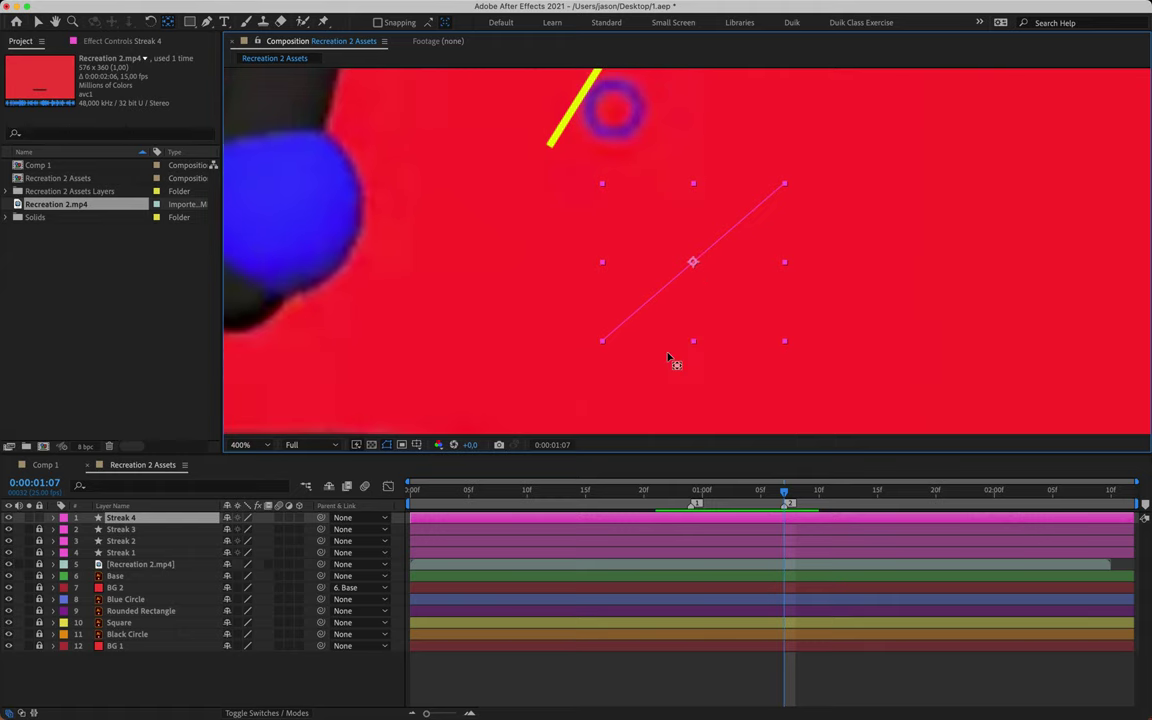
{"action": "left_click", "coordinate": [691, 493]}
{"action": "key", "text": "u"}
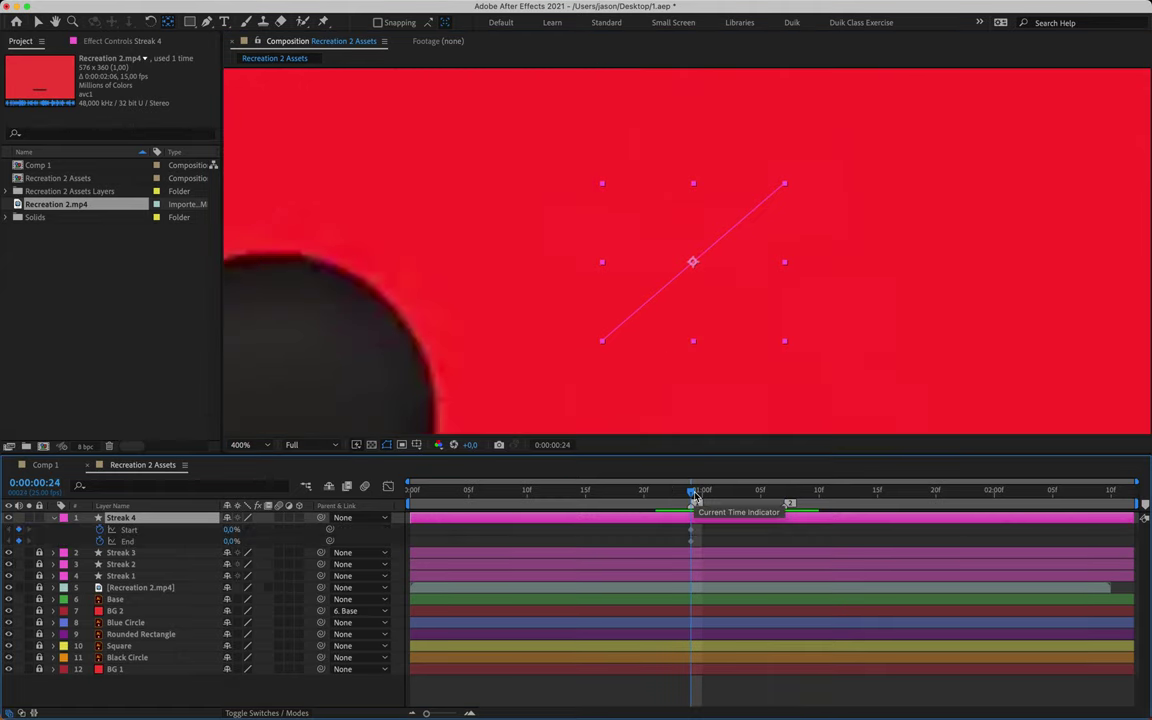
{"action": "left_click_drag", "start_coordinate": [683, 528], "coordinate": [701, 544]}
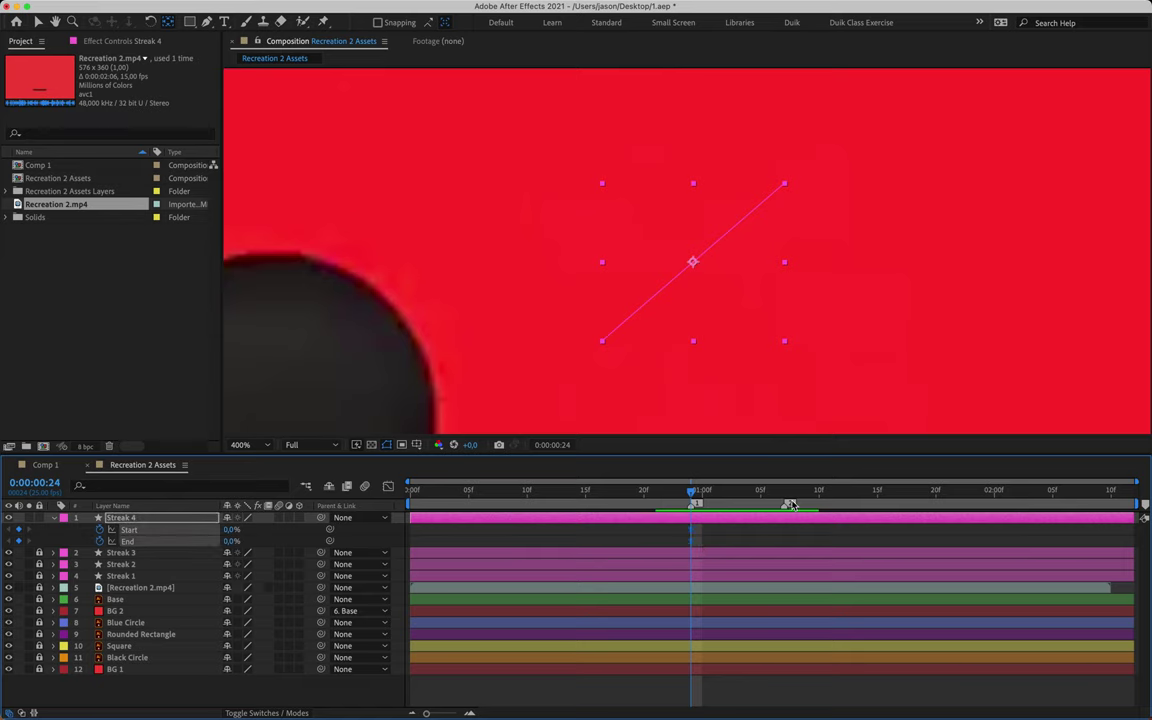
{"action": "key", "text": "k"}
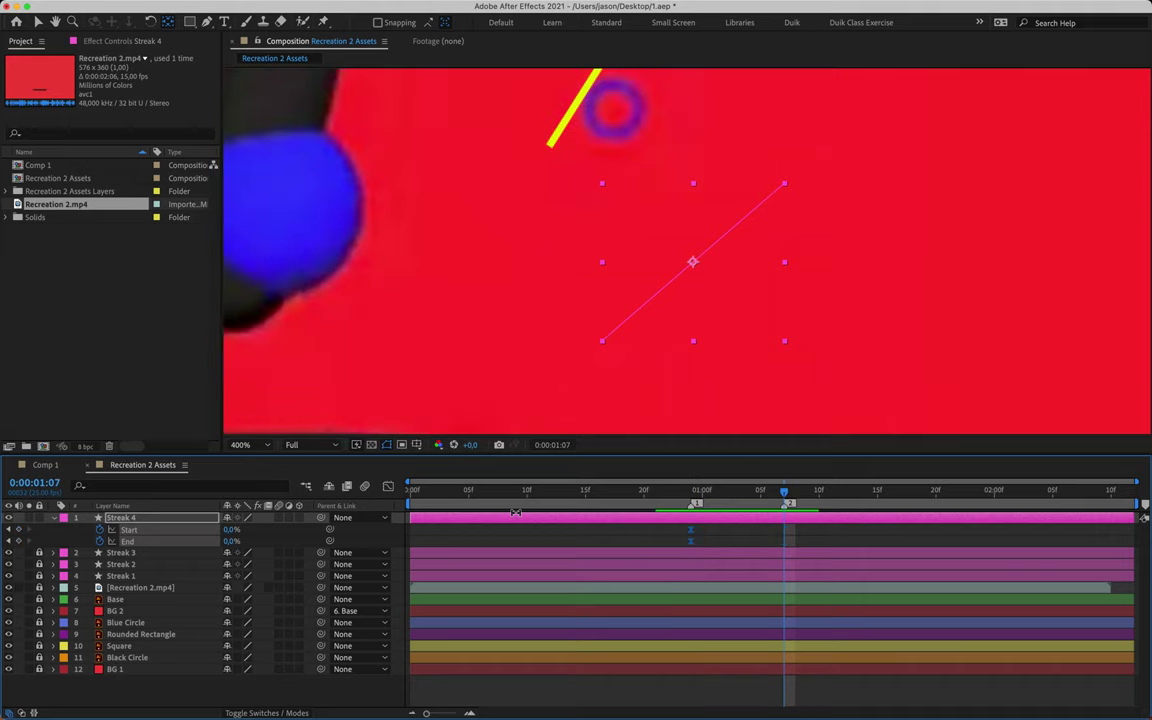
{"action": "left_click_drag", "start_coordinate": [232, 529], "coordinate": [391, 550]}
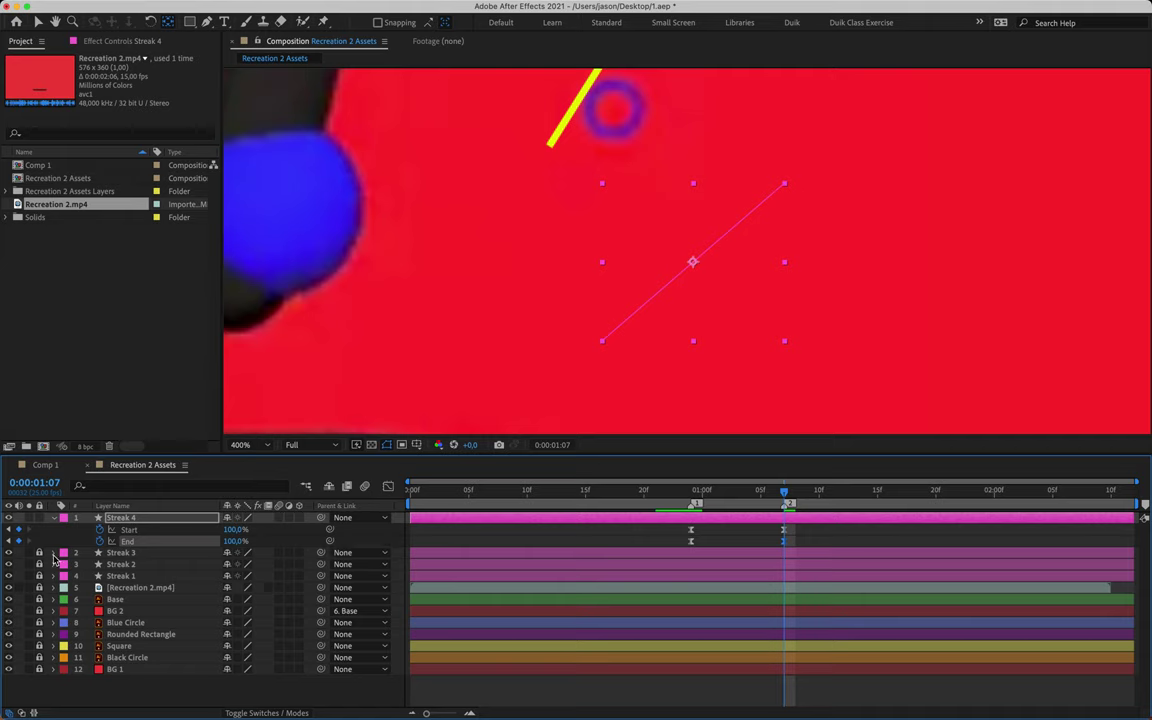
- Using Streak 3's keyframes for comparison, move Streak 4's first Start keyframe to 0:00:01:03 and its last End keyframe to 0:00:01:04
{"action": "left_click", "coordinate": [54, 555]}
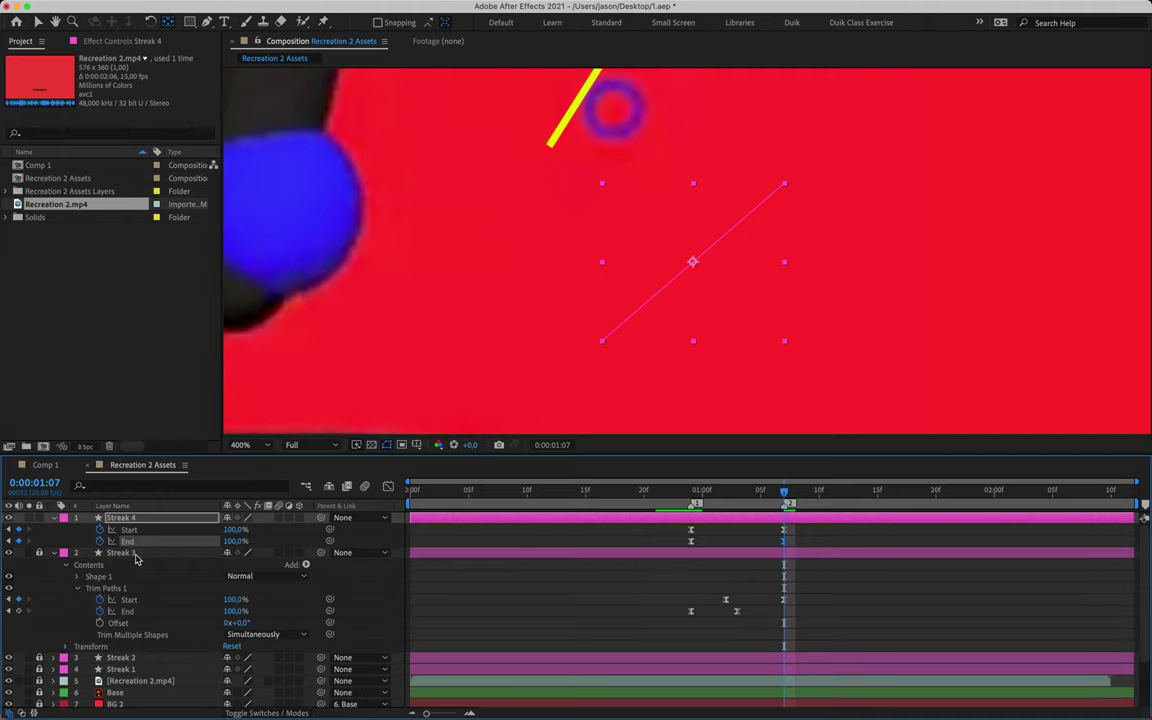
{"action": "key", "text": "ctrl+shift+a"}
{"action": "mouse_move", "coordinate": [744, 497]}
{"action": "left_mouse_down"}
{"action": "mouse_move", "coordinate": [727, 495]}
{"action": "mouse_move", "coordinate": [764, 495]}
{"action": "mouse_move", "coordinate": [683, 509]}
{"action": "mouse_move", "coordinate": [771, 513]}
{"action": "mouse_move", "coordinate": [738, 515]}
{"action": "left_mouse_up"}
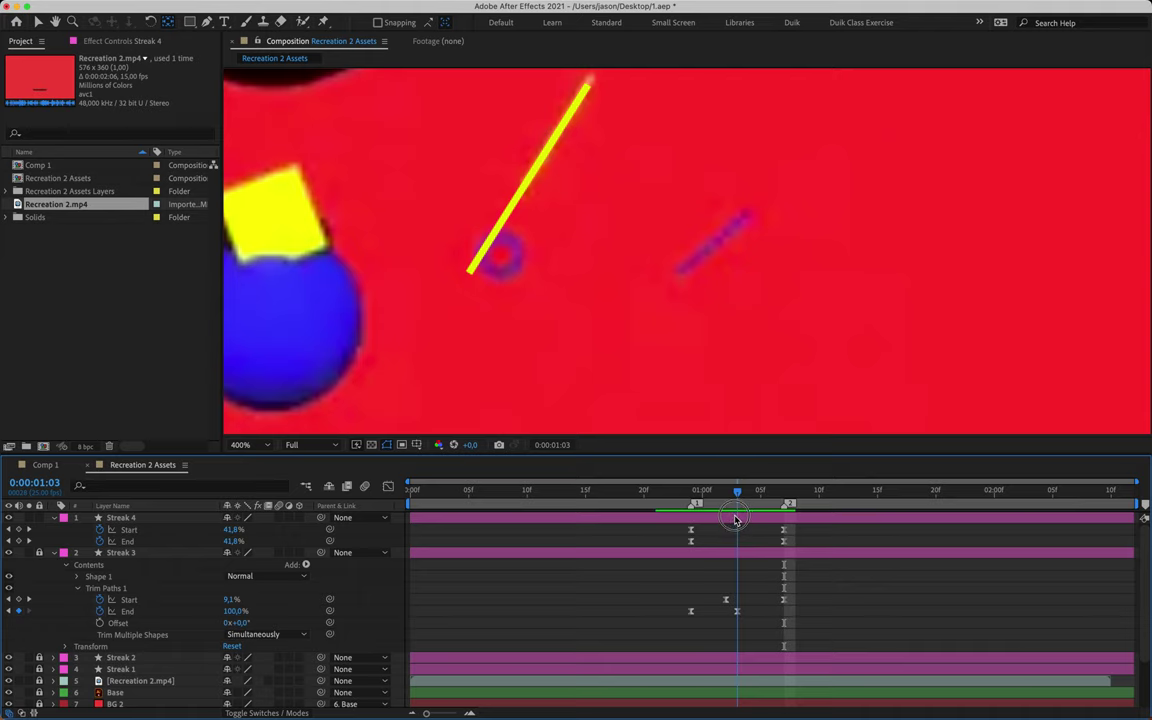
{"action": "left_click", "coordinate": [691, 530]}
{"action": "left_click", "coordinate": [691, 531]}
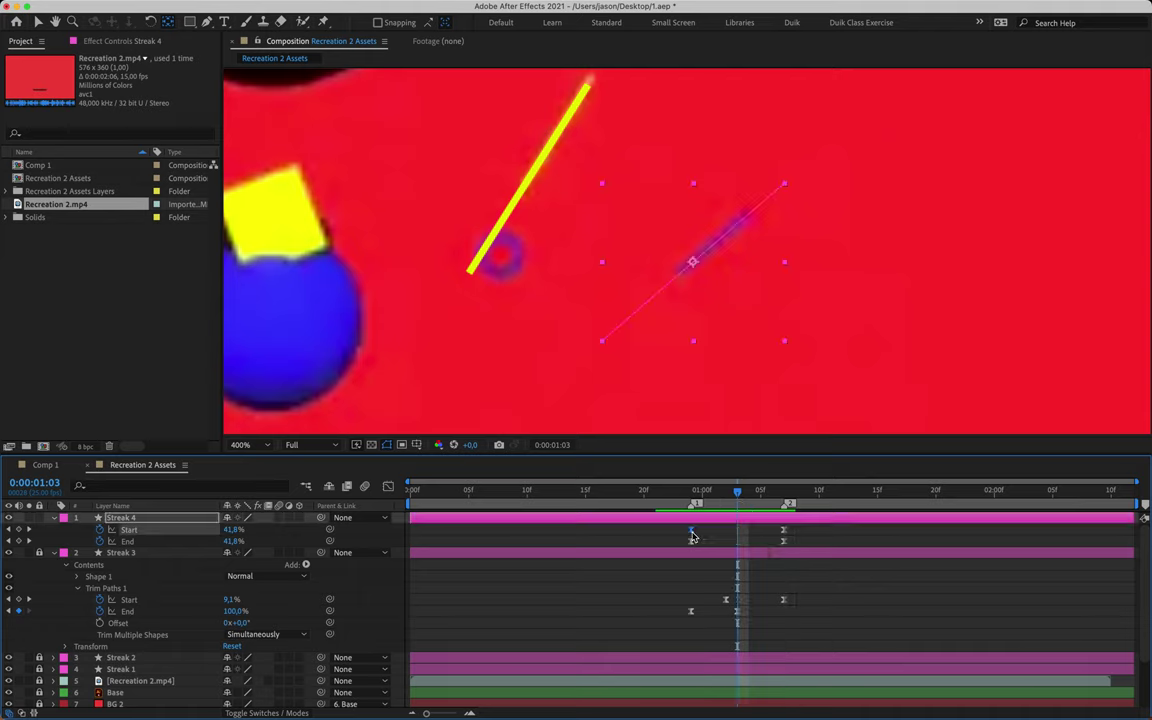
{"action": "mouse_move", "coordinate": [692, 536]}
{"action": "left_mouse_down"}
{"action": "mouse_move", "coordinate": [771, 548]}
{"action": "mouse_move", "coordinate": [751, 550]}
{"action": "left_mouse_up"}
{"action": "key", "text": "Page_Down"}
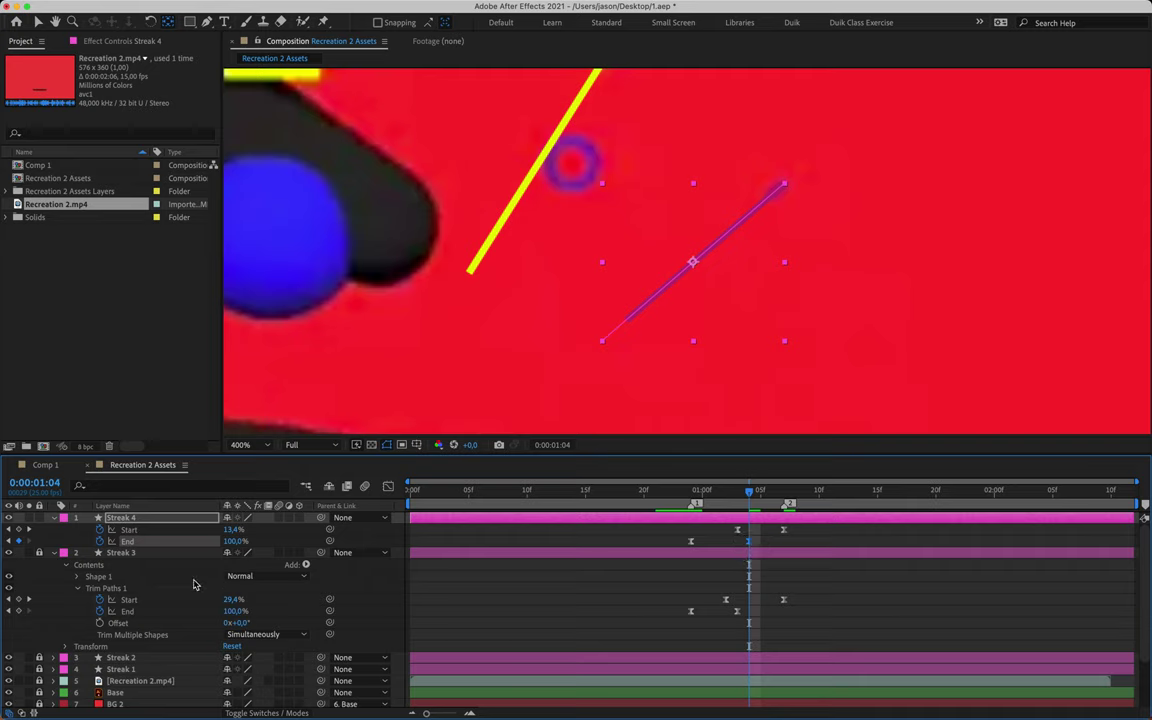
{"action": "left_click", "coordinate": [54, 556]}
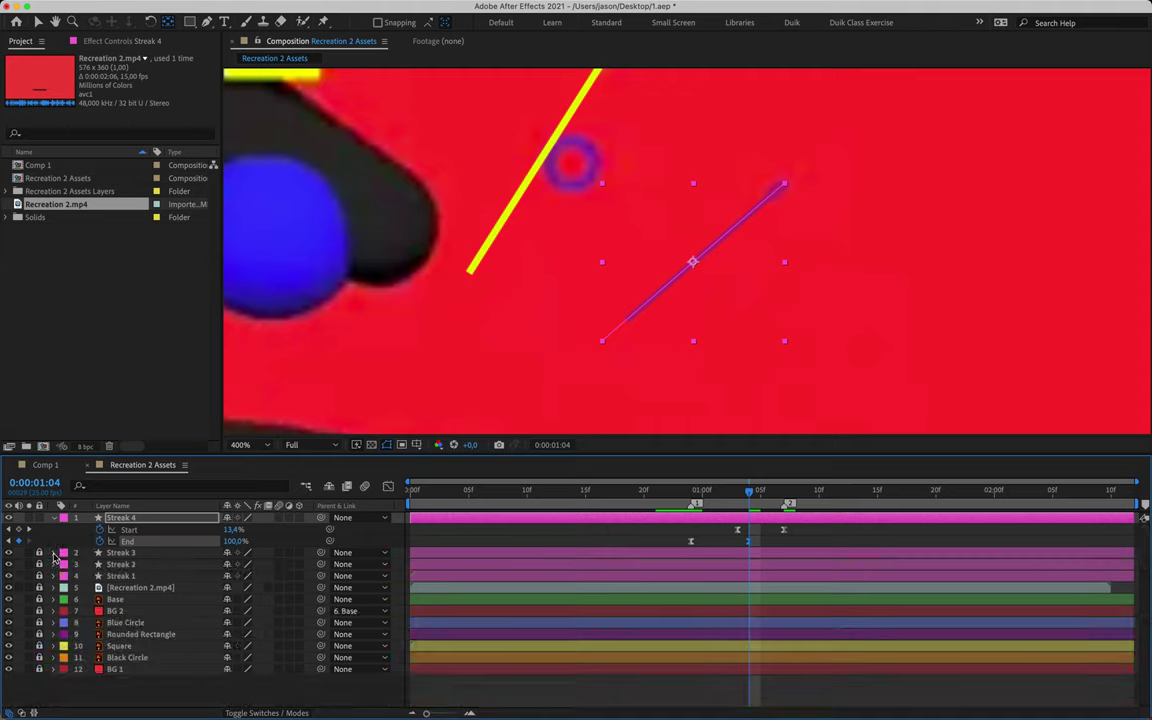
- Go through Streak 4's Start and End keyframes one by one to examine their timing
{"action": "left_click", "coordinate": [692, 491]}
{"action": "left_click", "coordinate": [691, 542]}
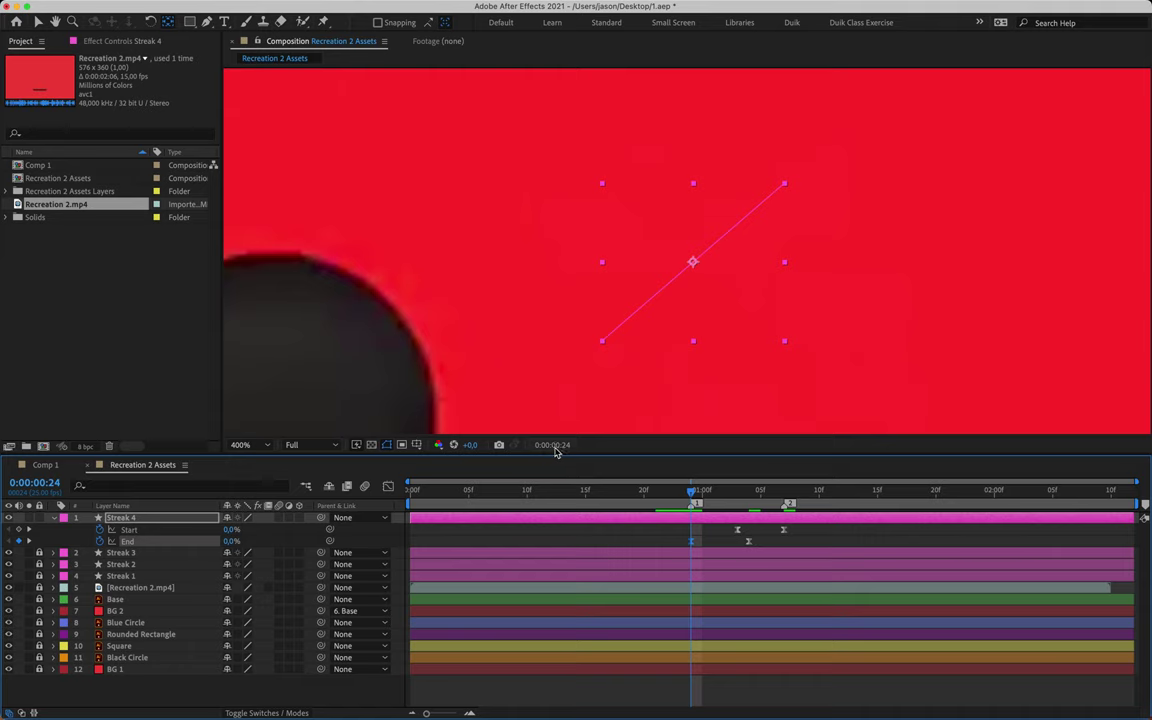
{"action": "key", "text": "k"}
{"action": "left_click", "coordinate": [739, 530]}
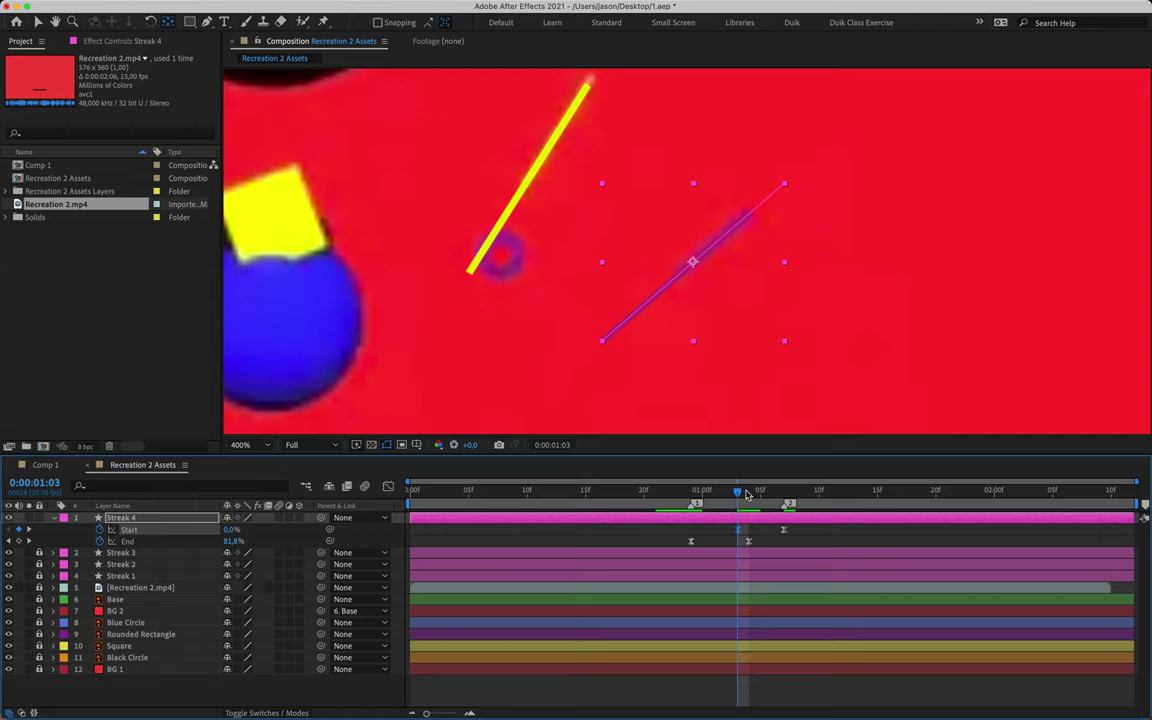
{"action": "left_click_drag", "start_coordinate": [740, 492], "coordinate": [748, 492]}
{"action": "left_click", "coordinate": [748, 543]}
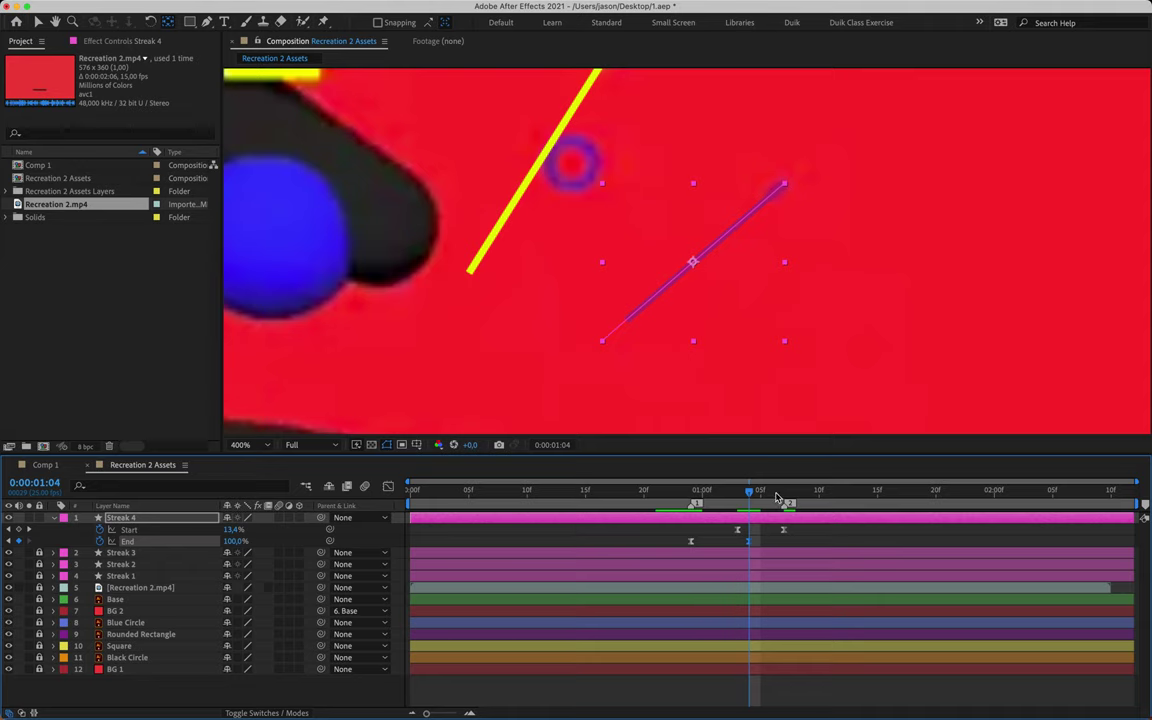
{"action": "left_click_drag", "start_coordinate": [776, 497], "coordinate": [784, 495]}
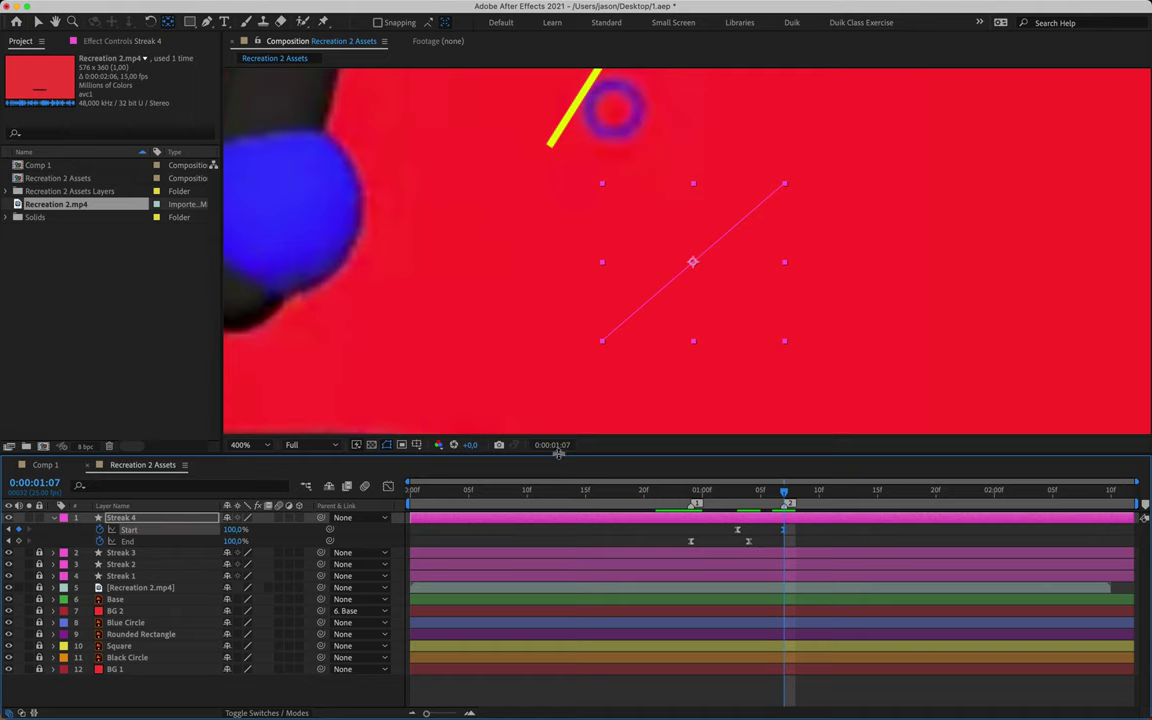
- Collapse and lock the Streak 4 layer, and save the project
{"action": "scroll", "coordinate": [604, 316], "scroll_direction": "down", "scroll_amount": 4}
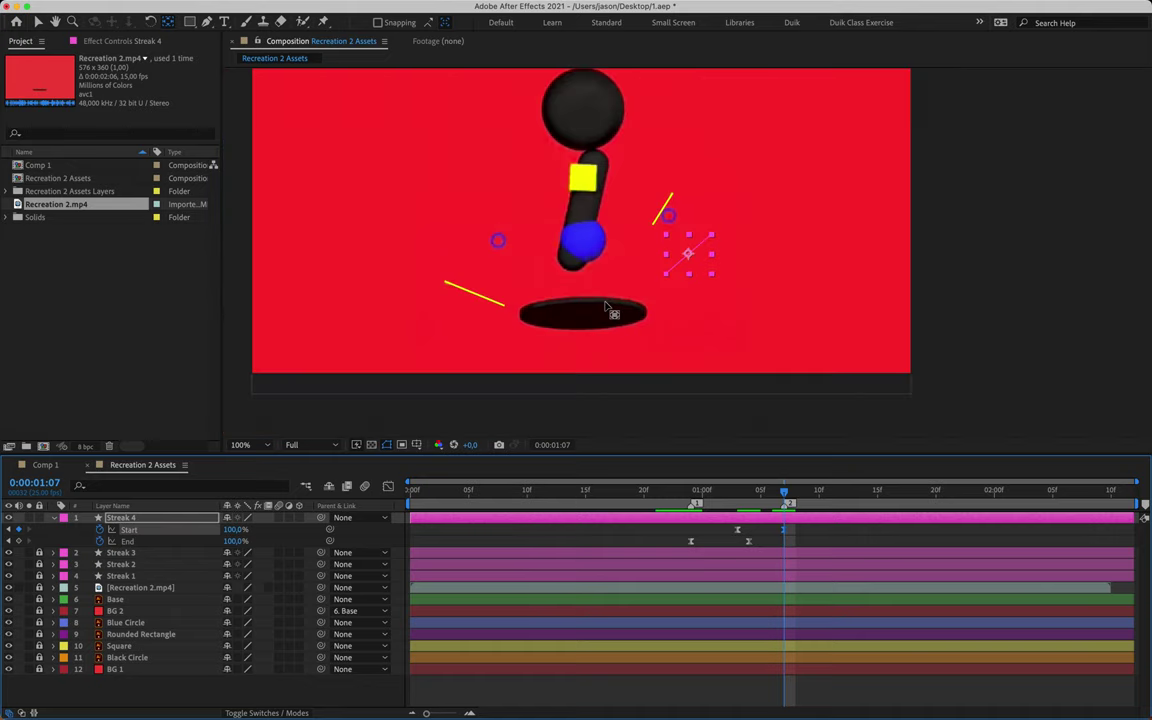
{"action": "key", "text": "v"}
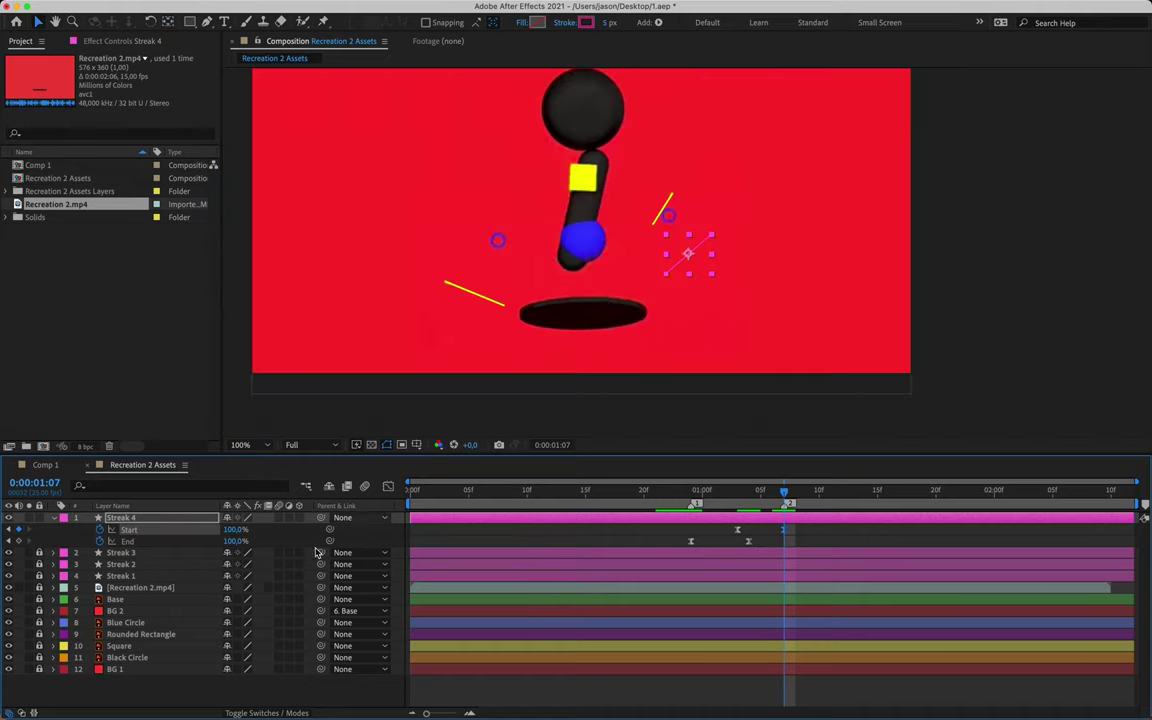
{"action": "left_click", "coordinate": [53, 518]}
{"action": "left_click", "coordinate": [41, 519]}
{"action": "key", "text": "super+s"}
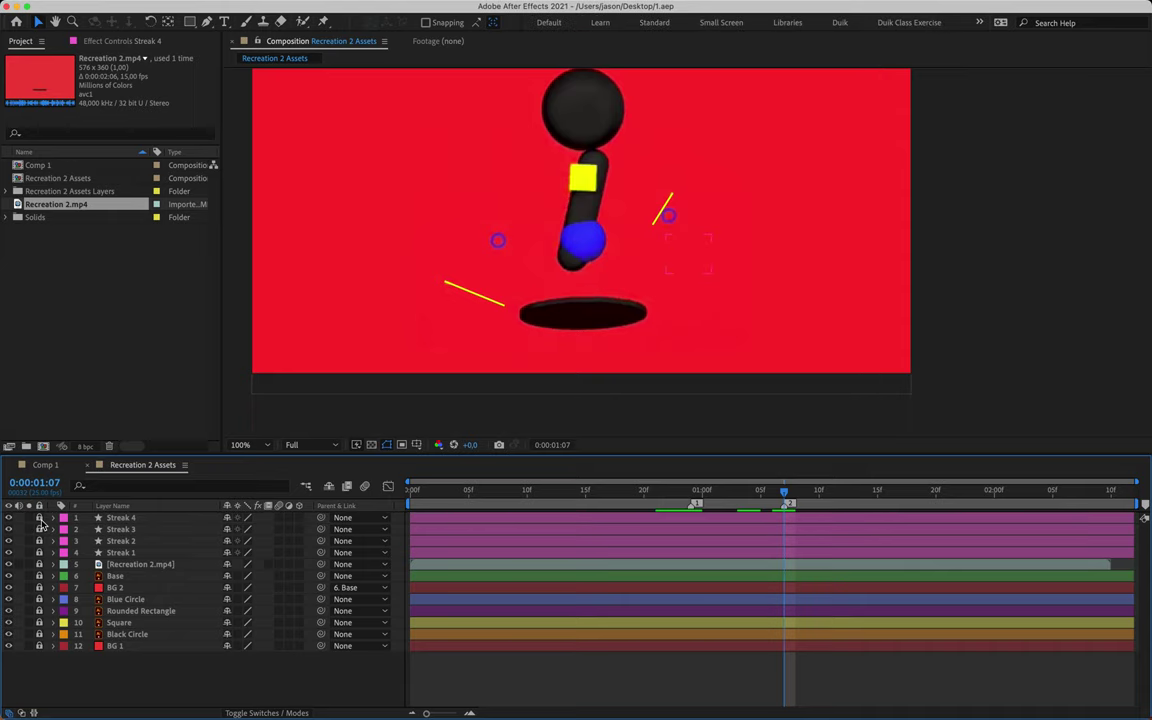
- Hide the Recreation 2.mp4 reference layer and play back the recreated animation
{"action": "left_click", "coordinate": [9, 565]}
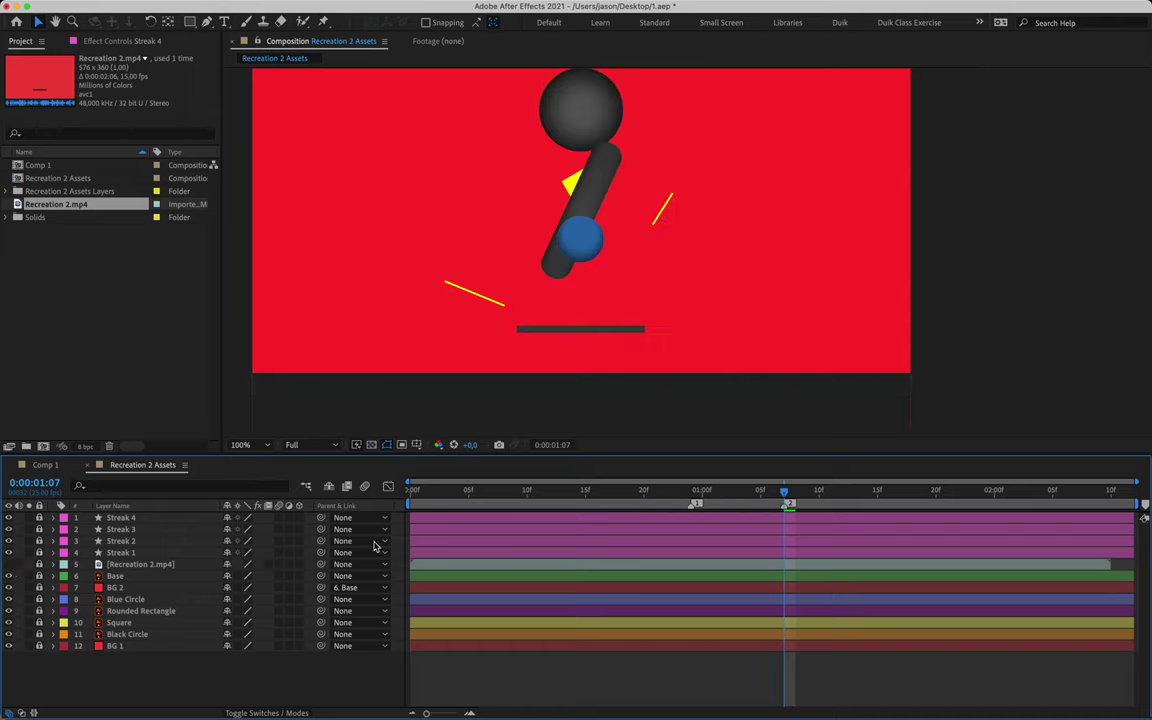
{"action": "mouse_move", "coordinate": [619, 492]}
{"action": "left_mouse_down"}
{"action": "mouse_move", "coordinate": [584, 492]}
{"action": "mouse_move", "coordinate": [756, 492]}
{"action": "mouse_move", "coordinate": [566, 498]}
{"action": "mouse_move", "coordinate": [620, 492]}
{"action": "left_mouse_up"}
{"action": "key", "text": "space"}
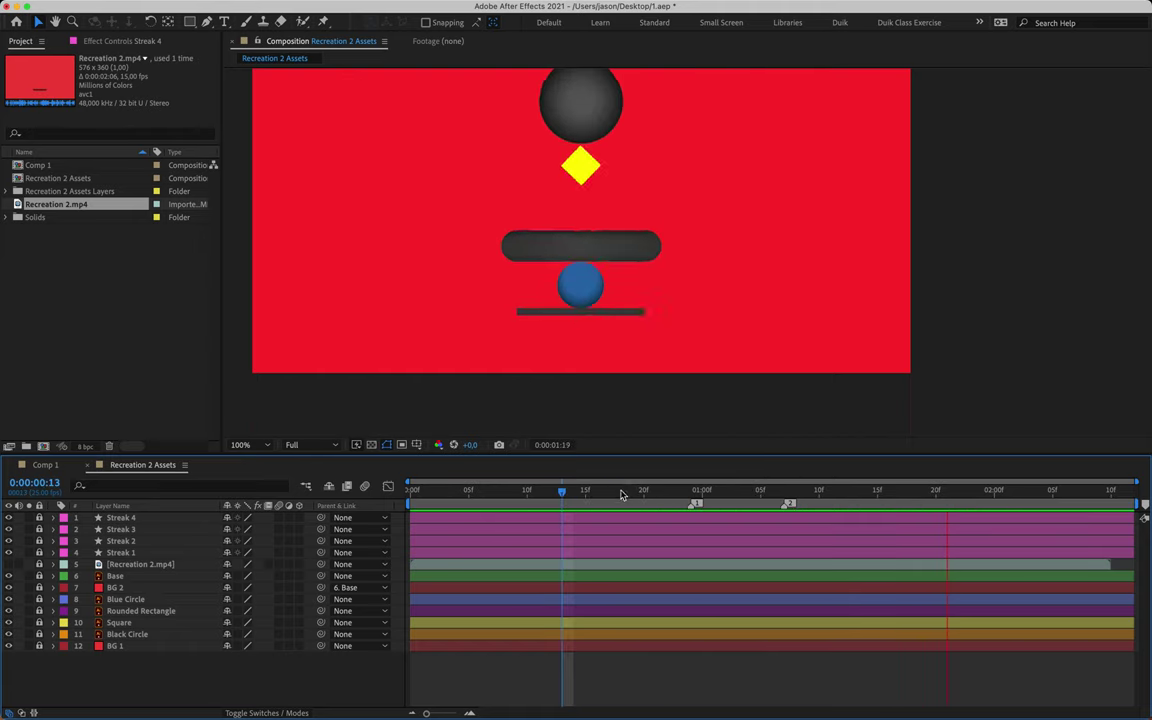
- Play back the recreated animation, make the Recreation 2.mp4 reference layer visible again, and play it from 0:00:01:00
{"action": "key", "text": "space"}
{"action": "key", "text": "space"}
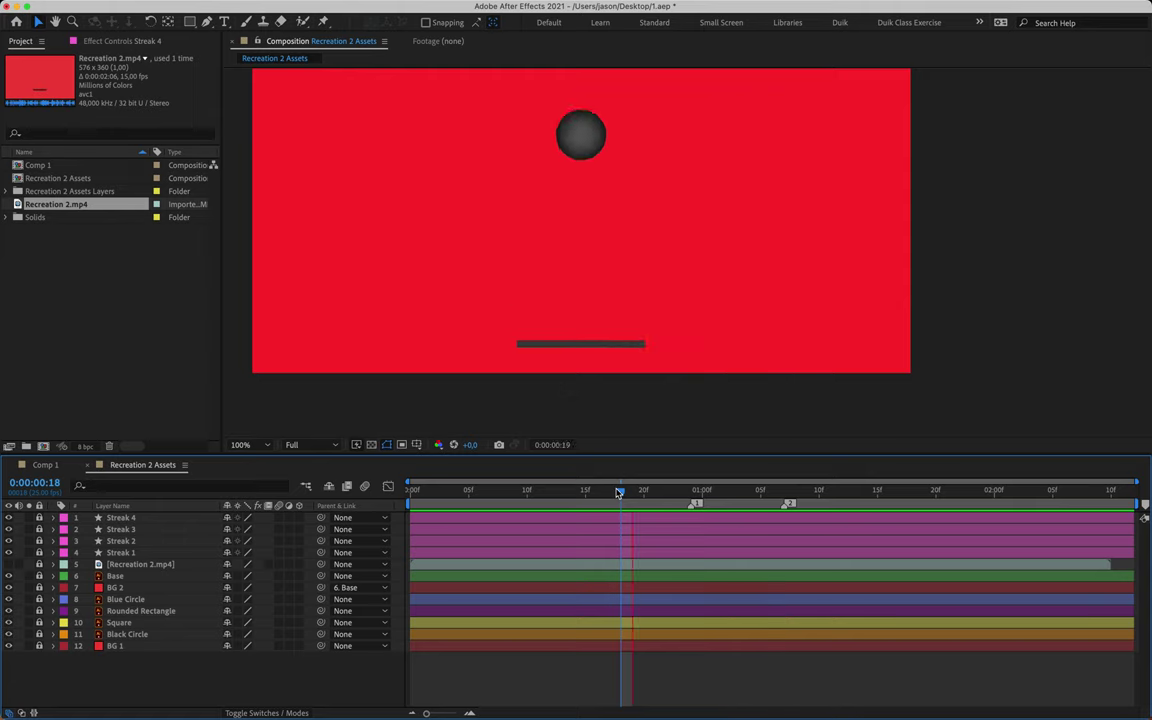
{"action": "left_click", "coordinate": [690, 491]}
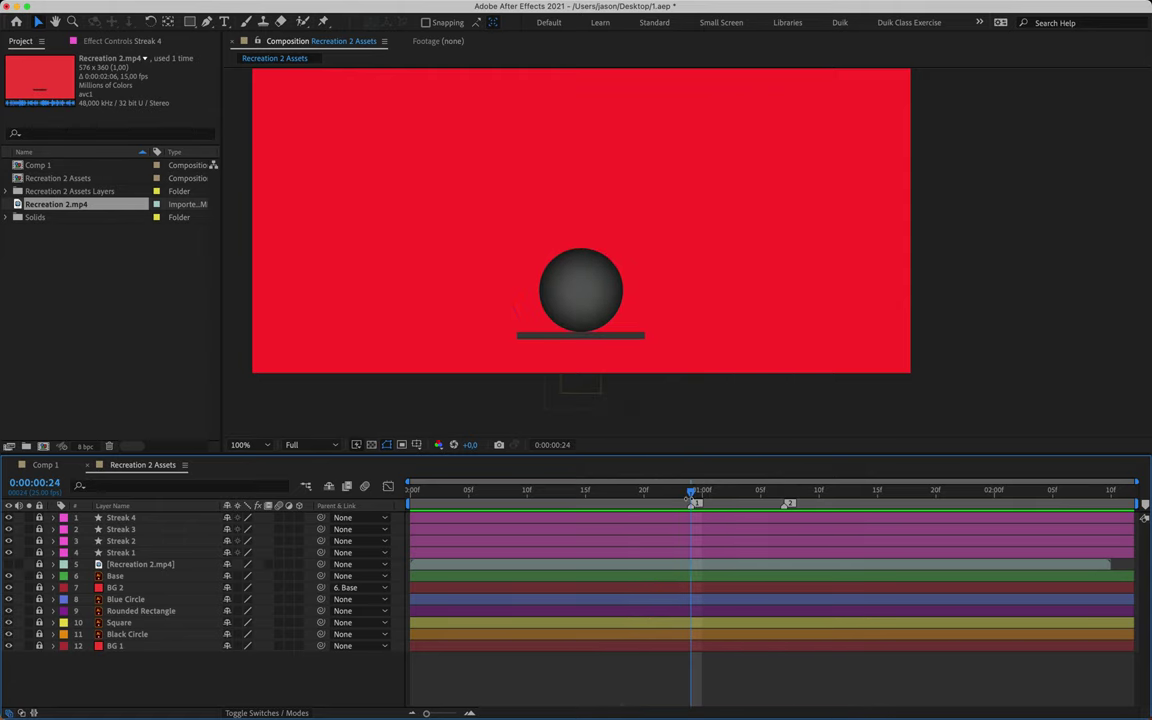
{"action": "left_click", "coordinate": [9, 566]}
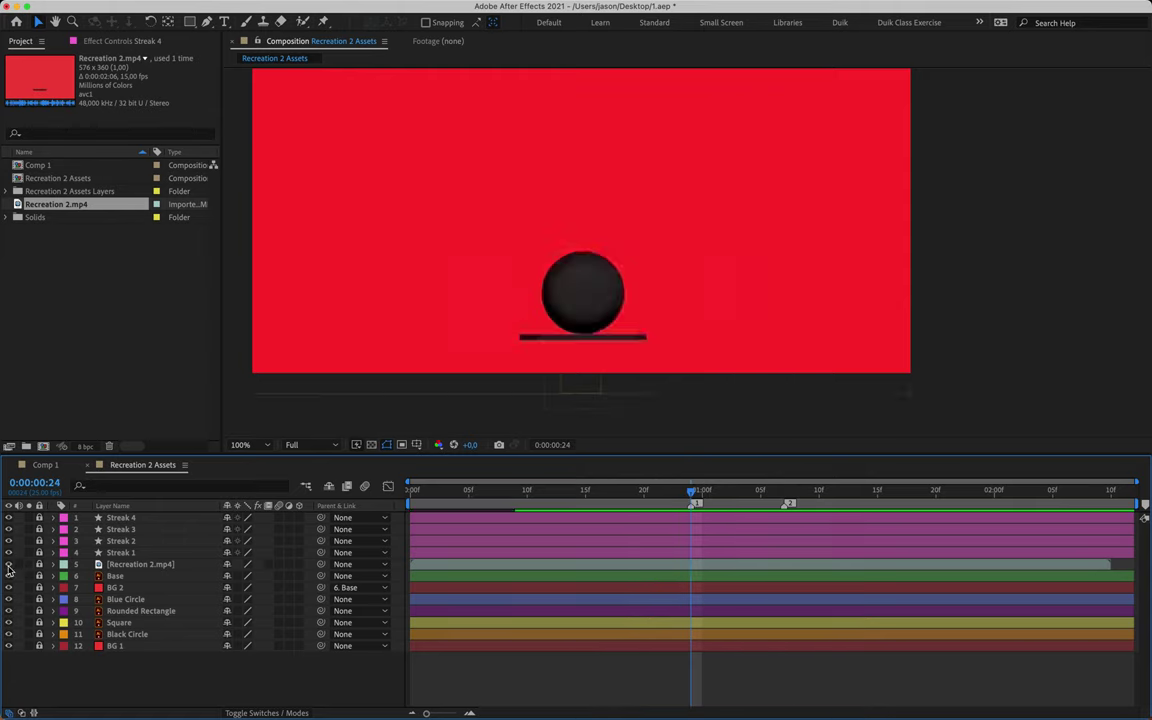
{"action": "left_click", "coordinate": [701, 502]}
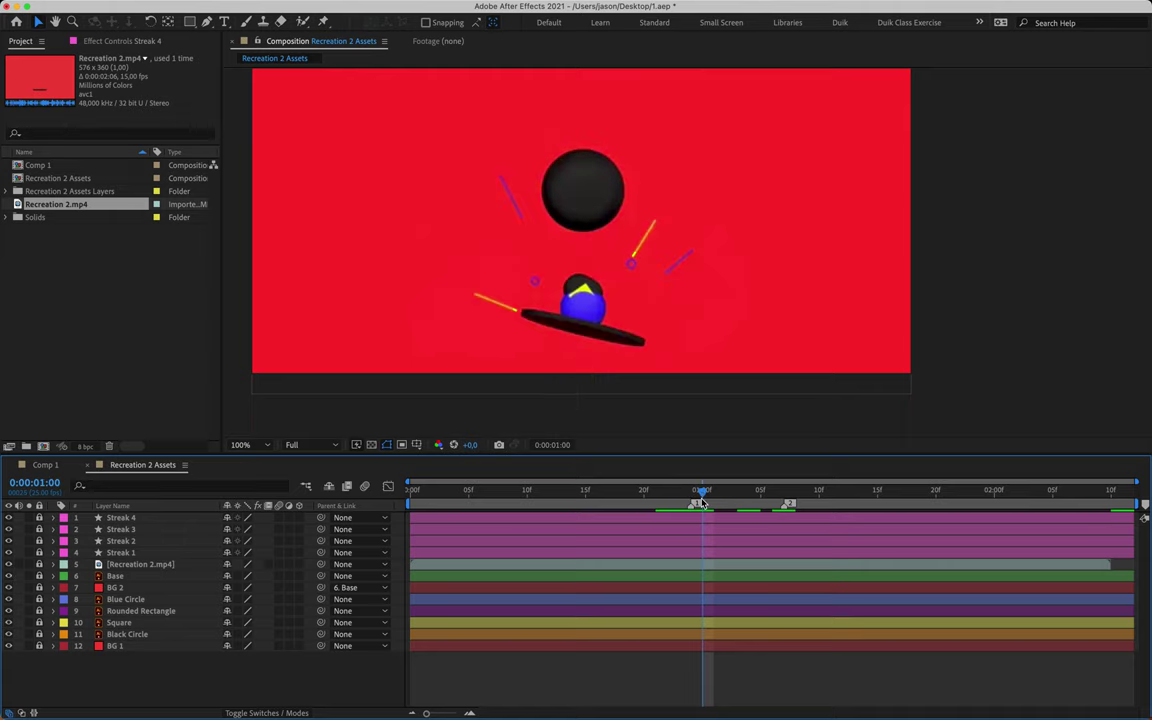
{"action": "key", "text": "space"}
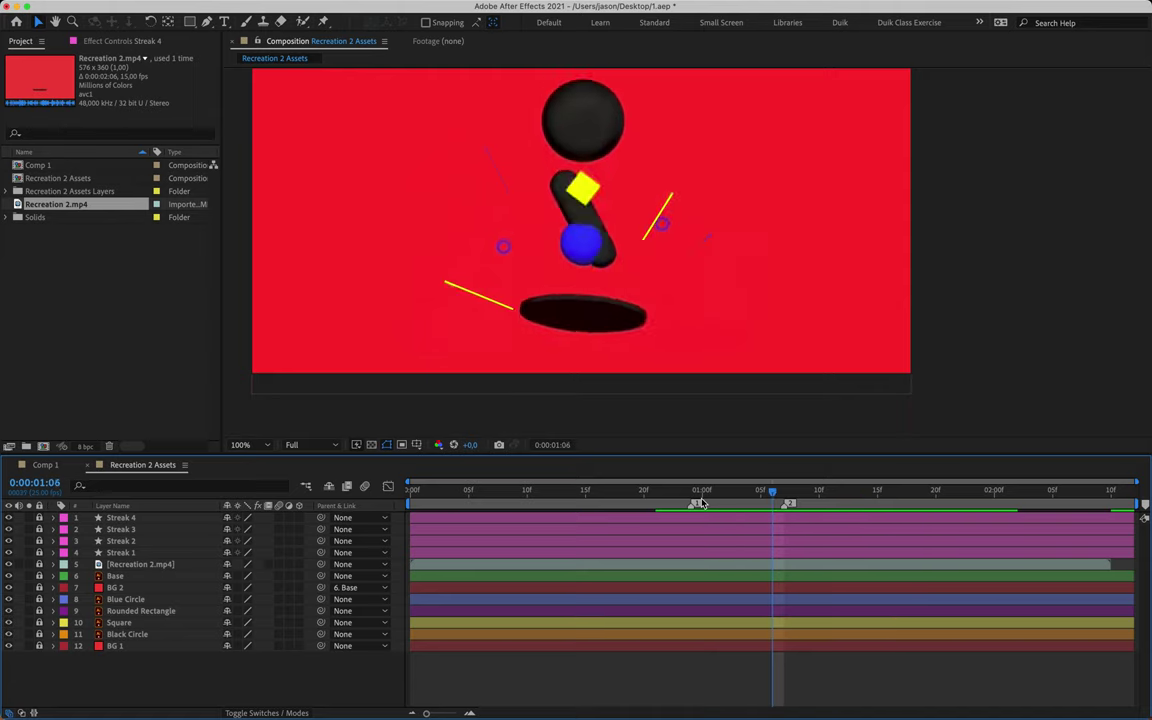
- At 0:00:01:00, draw a small circle with a 5 px stroke over the reference's left purple ring and center its anchor point
{"action": "left_click", "coordinate": [702, 503]}
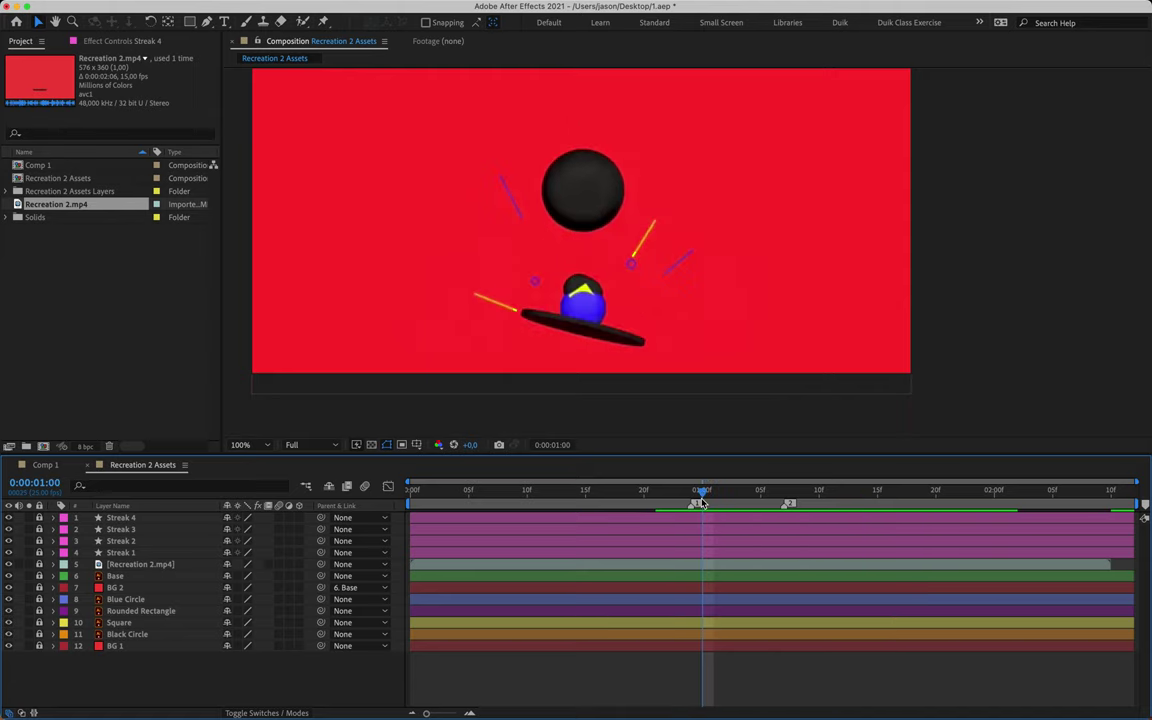
{"action": "key", "text": "period"}
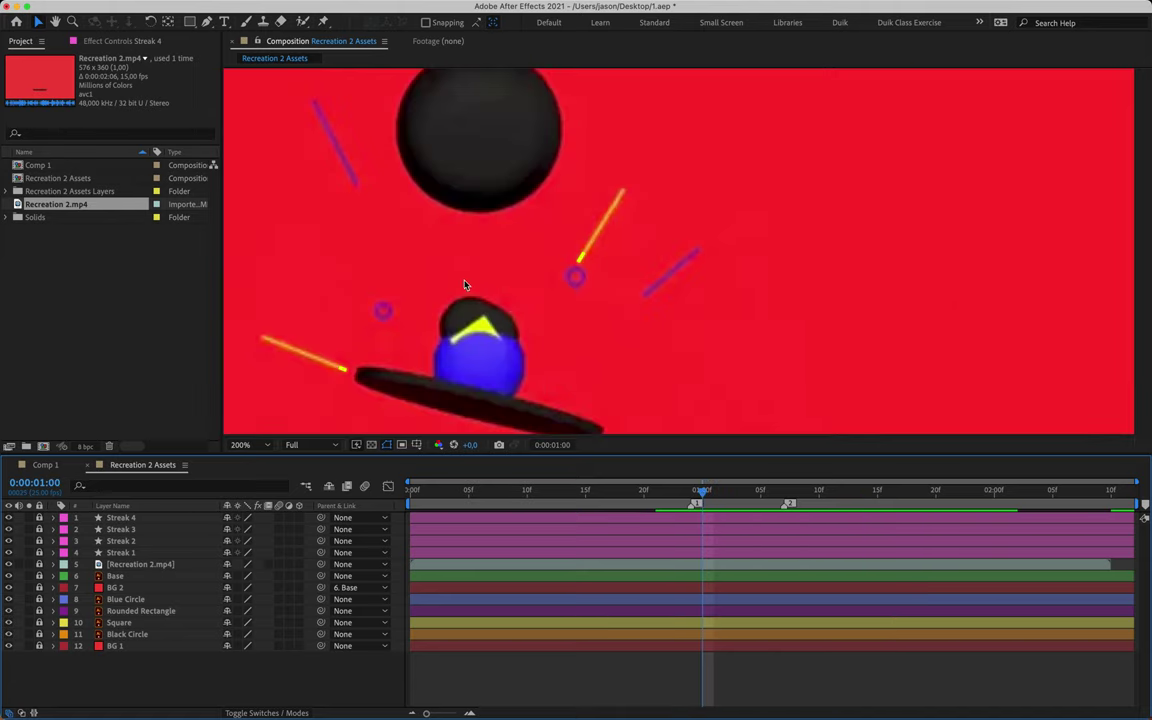
{"action": "left_click_drag", "start_coordinate": [501, 283], "coordinate": [625, 290]}
{"action": "key", "text": "period"}
{"action": "left_click_drag", "start_coordinate": [499, 327], "coordinate": [604, 244]}
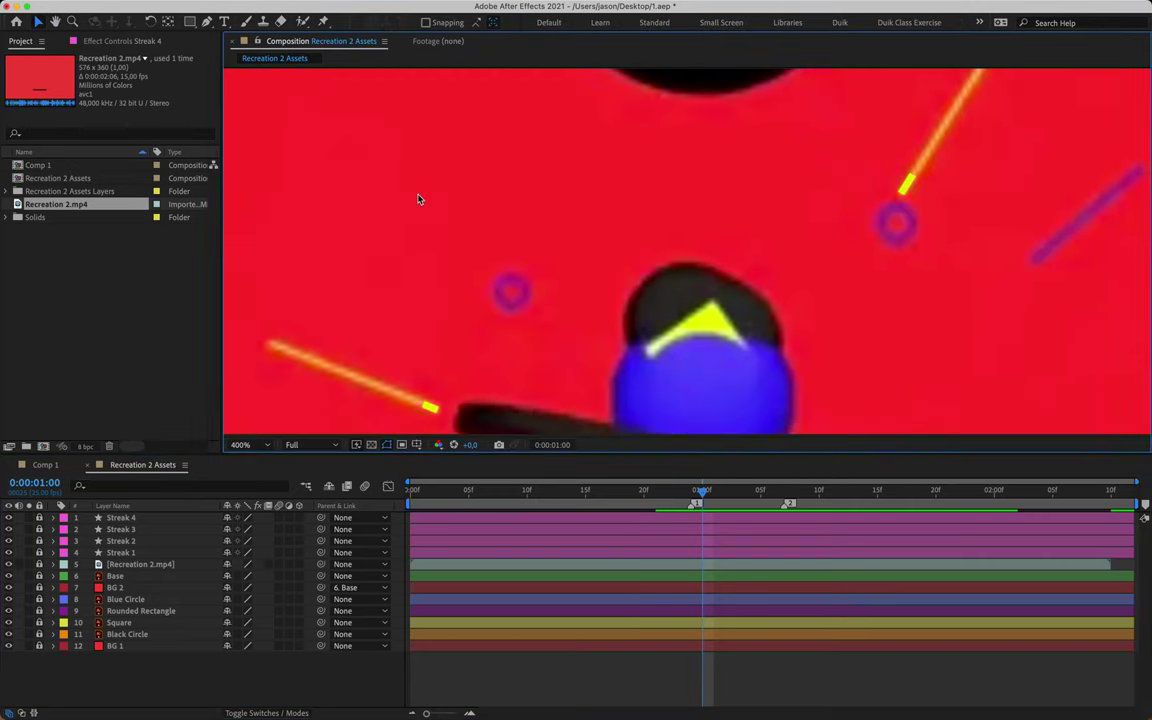
{"action": "left_click", "coordinate": [191, 23]}
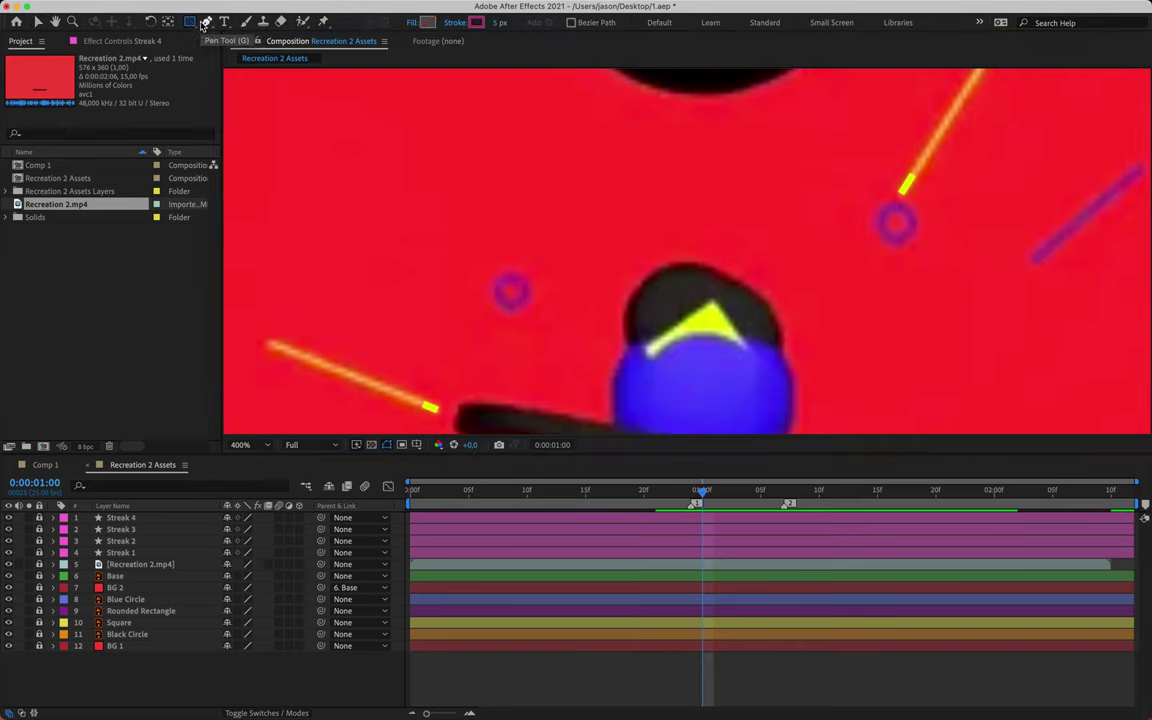
{"action": "left_click_drag", "start_coordinate": [191, 22], "coordinate": [241, 57]}
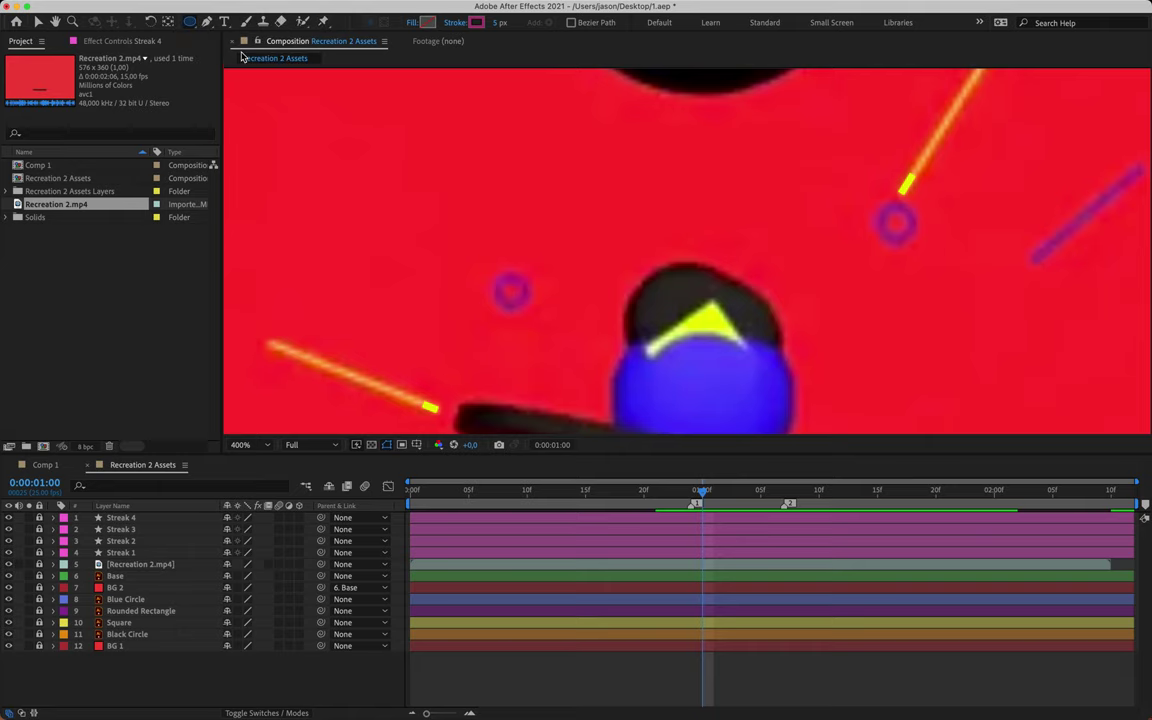
{"action": "key", "text": "period"}
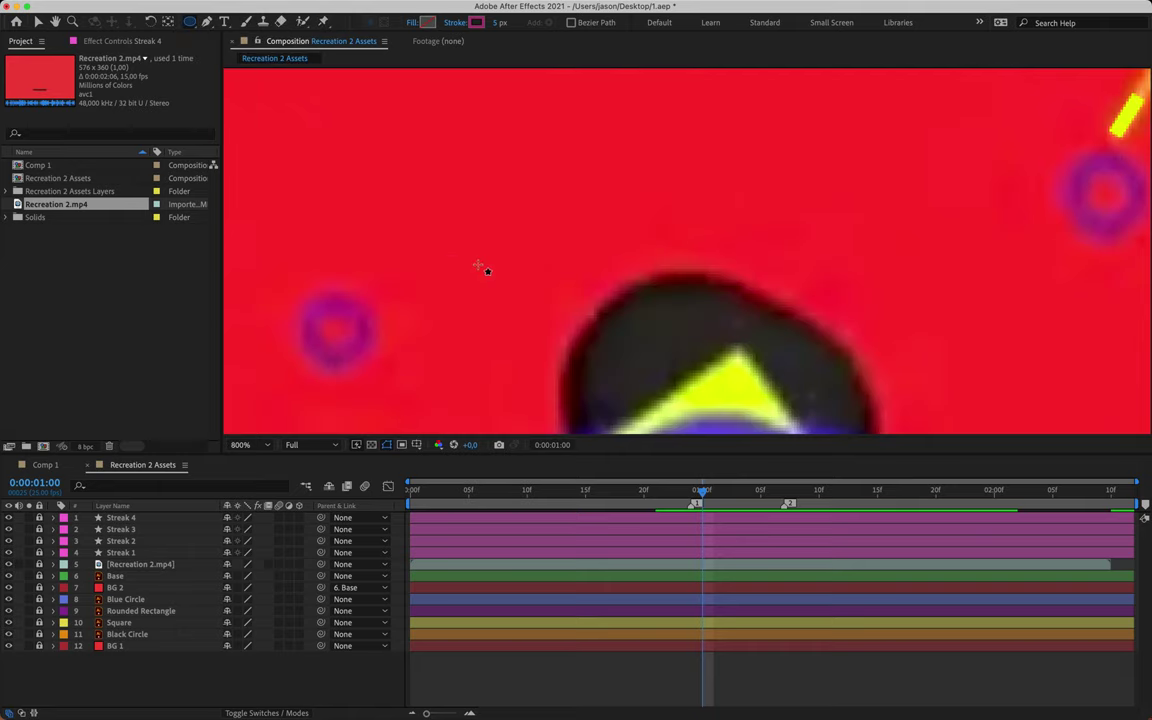
{"action": "left_click_drag", "start_coordinate": [450, 275], "coordinate": [609, 239]}
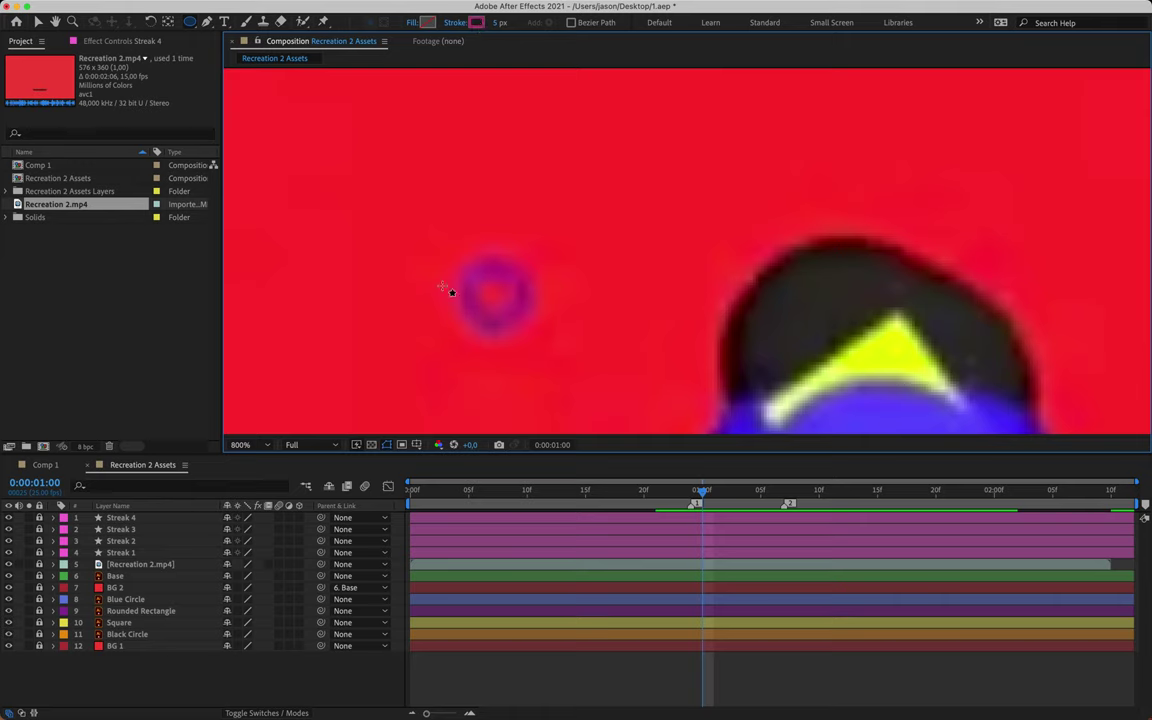
{"action": "mouse_move", "coordinate": [472, 270]}
{"action": "left_mouse_down"}
{"action": "mouse_move", "coordinate": [530, 326]}
{"action": "mouse_move", "coordinate": [523, 318]}
{"action": "left_mouse_up"}
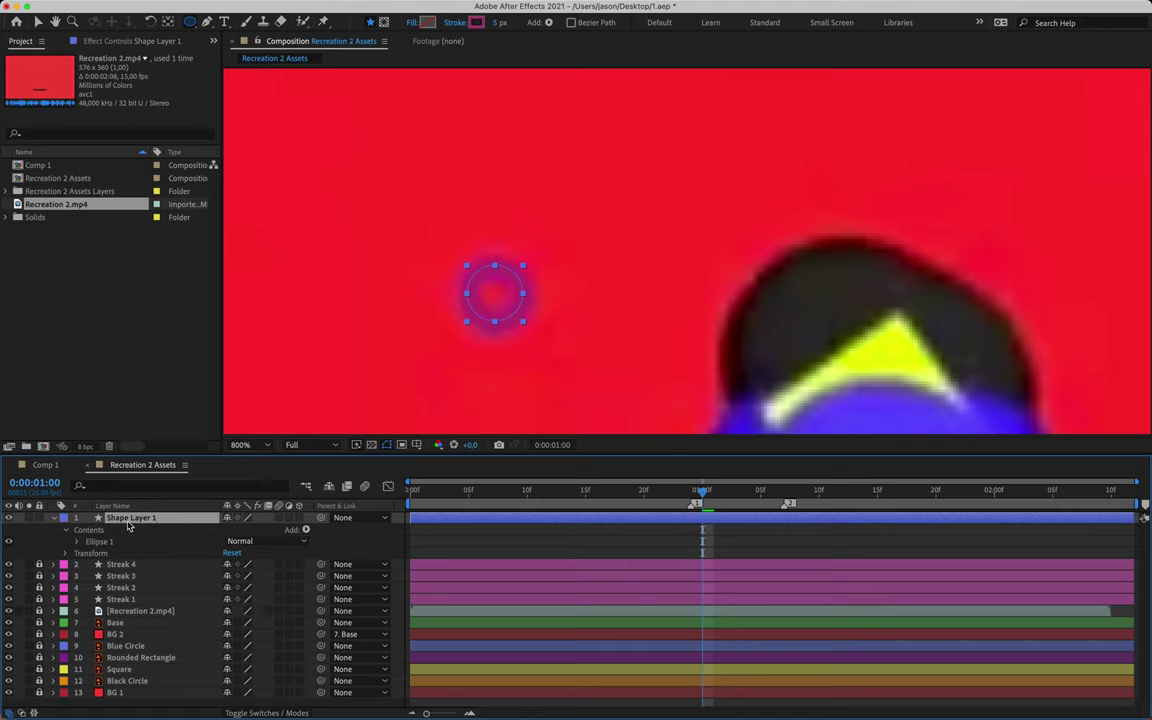
{"action": "left_click", "coordinate": [167, 21]}
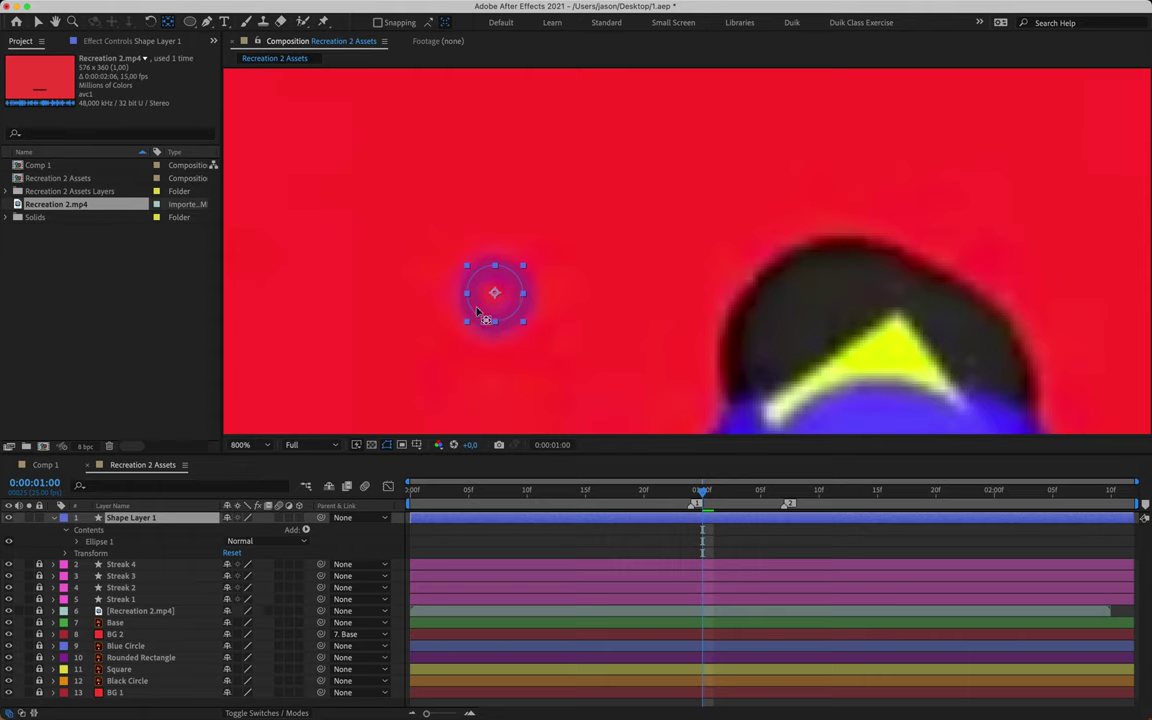
- Rename the new shape layer Donut 1 and change its label color to dark green
{"action": "left_click", "coordinate": [160, 517]}
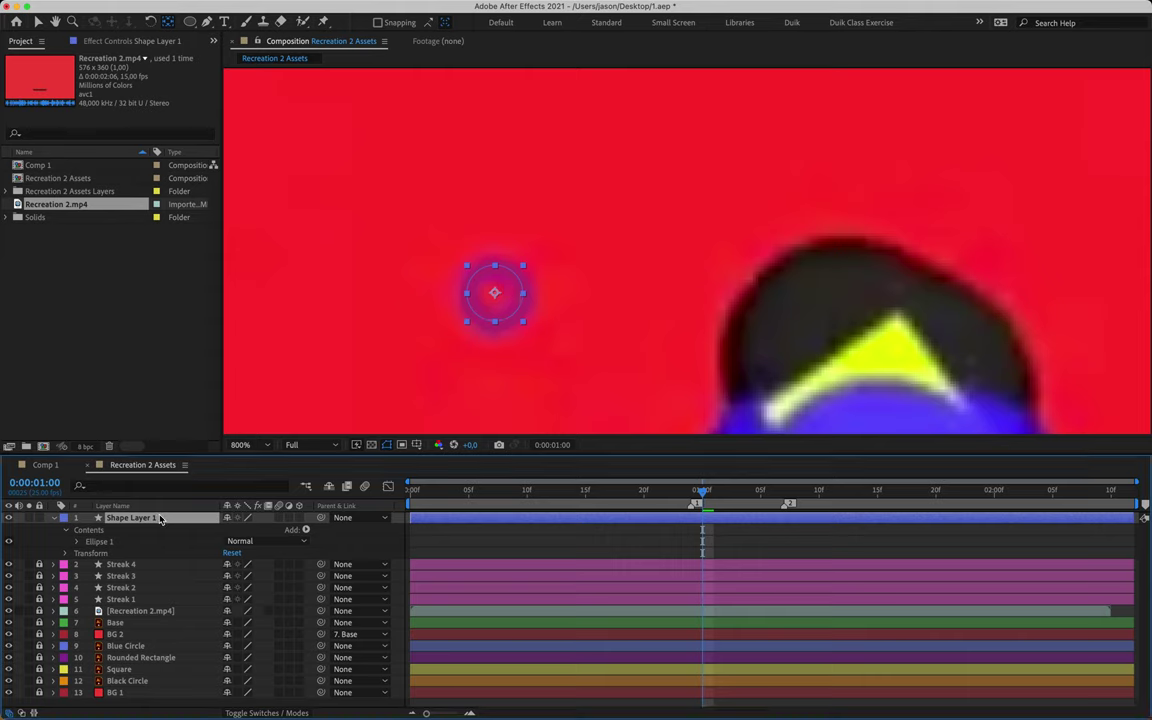
{"action": "key", "text": "Return"}
{"action": "type", "text": "Donut"}
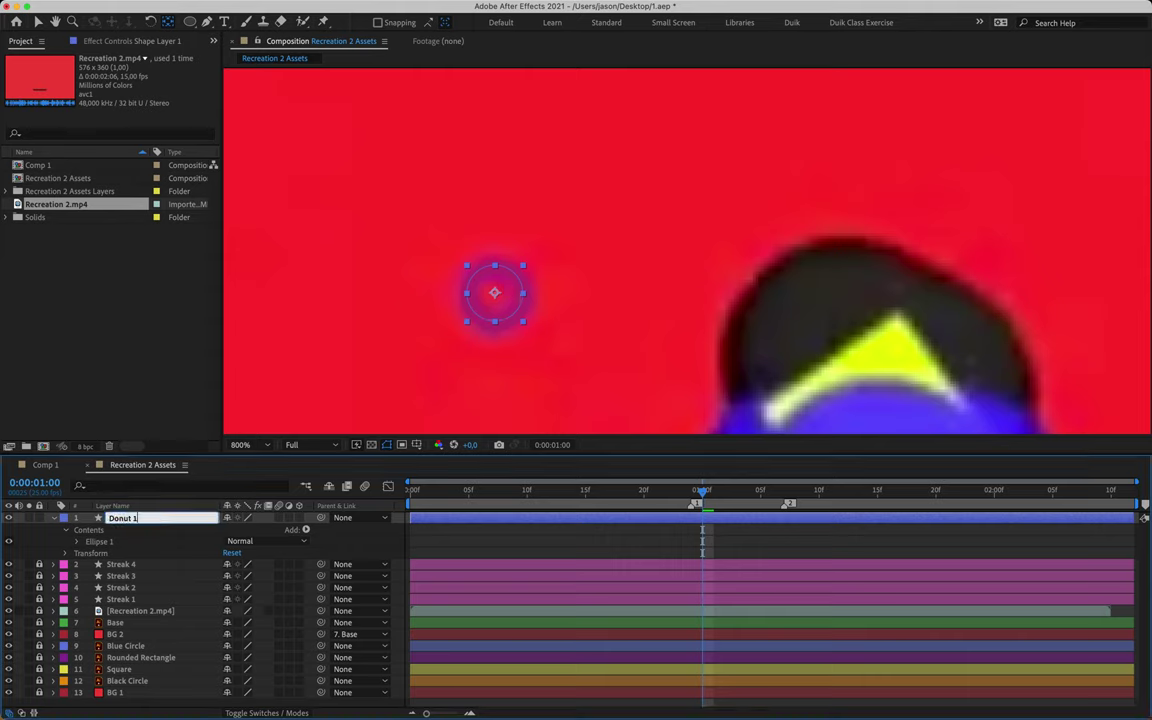
{"action": "key", "text": "Return"}
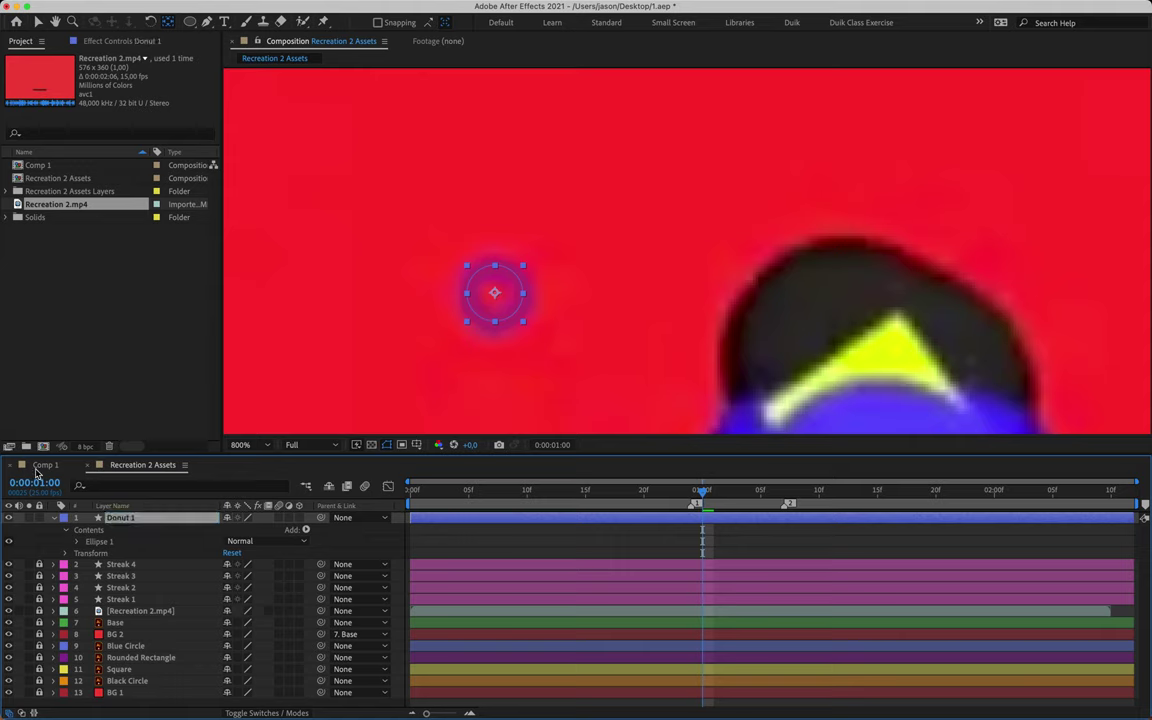
{"action": "left_click", "coordinate": [64, 517]}
{"action": "left_click", "coordinate": [116, 706]}
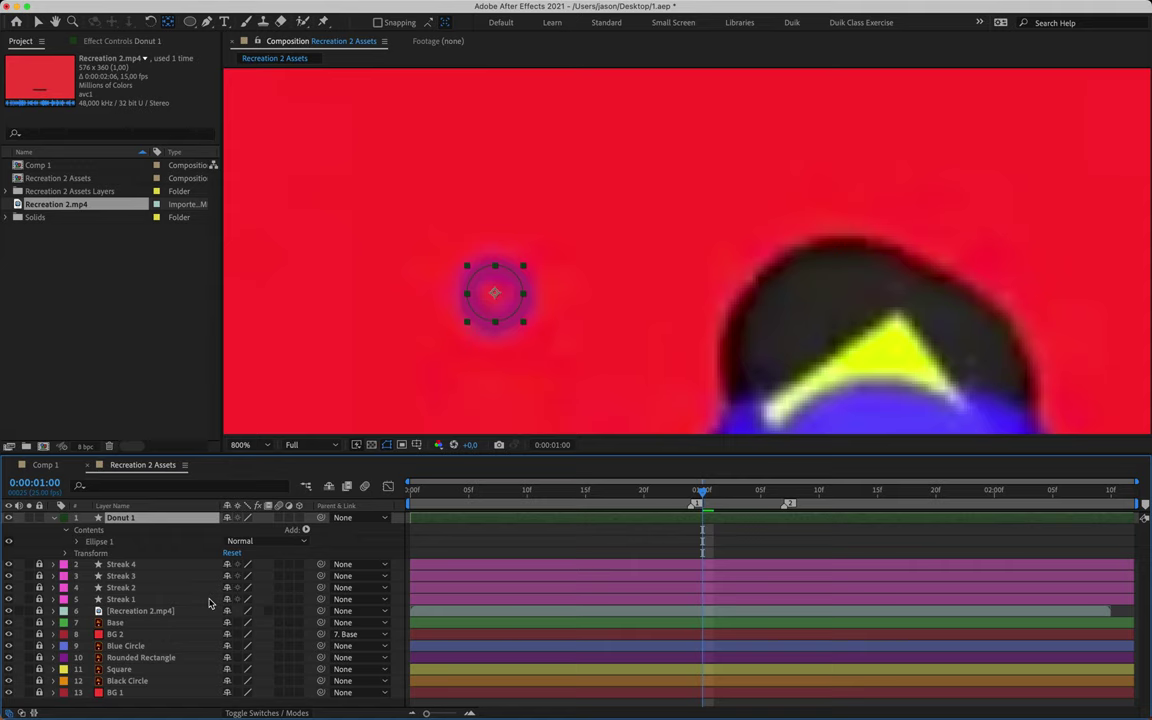
- Duplicate the Donut 1 layer and move the copy onto the reference's right purple ring
{"action": "key", "text": "comma"}
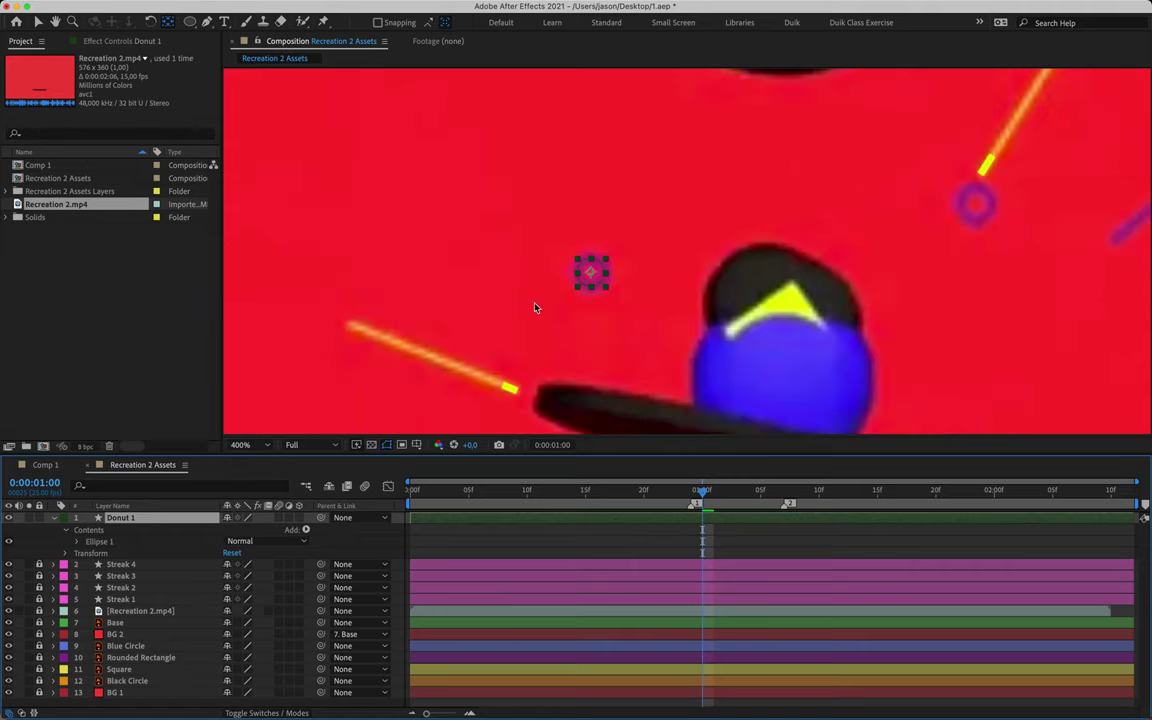
{"action": "key", "text": "v"}
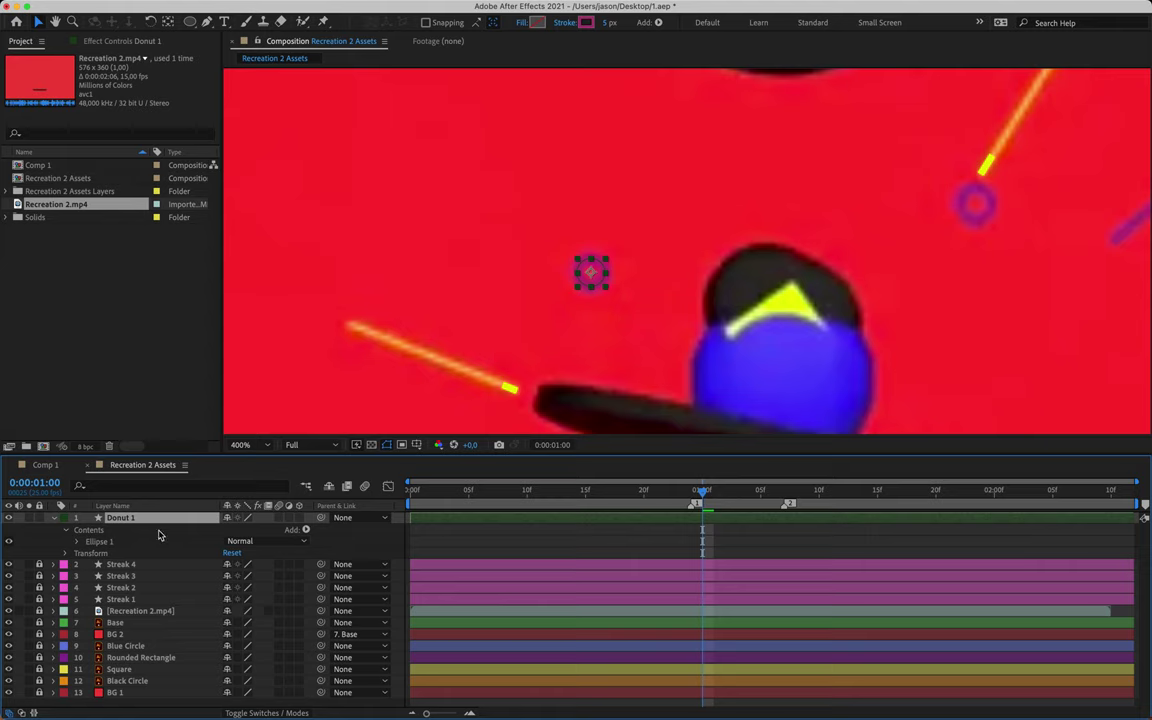
{"action": "key", "text": "super+d"}
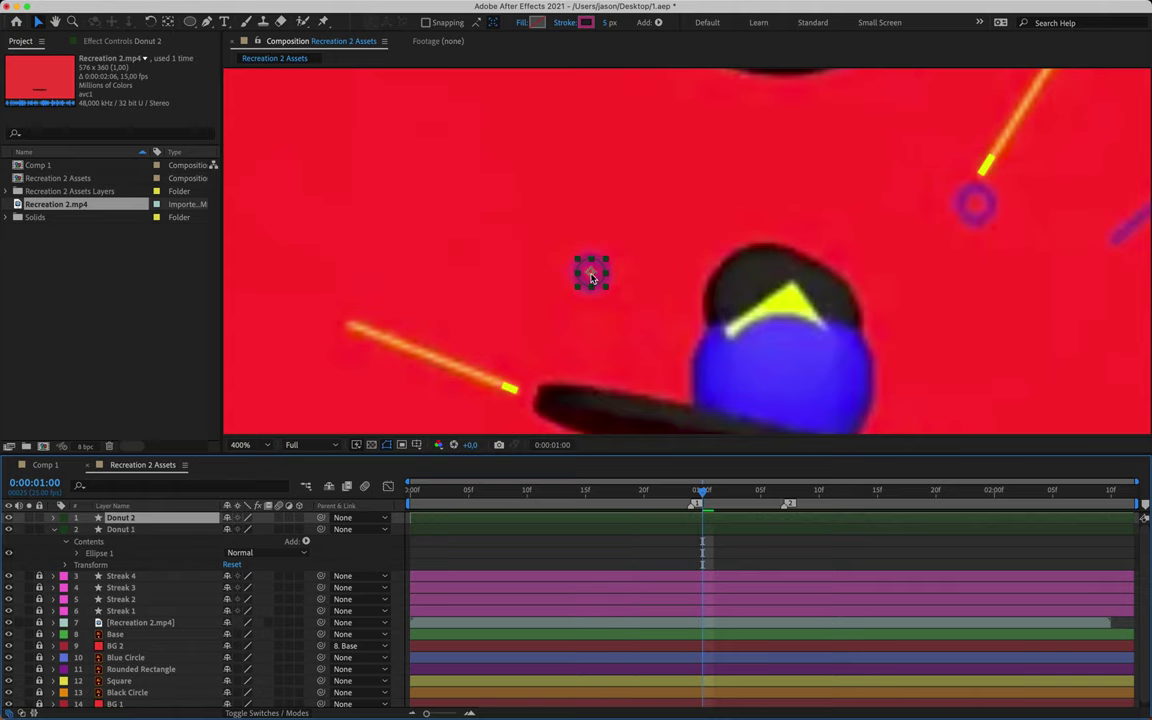
{"action": "left_click_drag", "start_coordinate": [591, 278], "coordinate": [977, 208]}
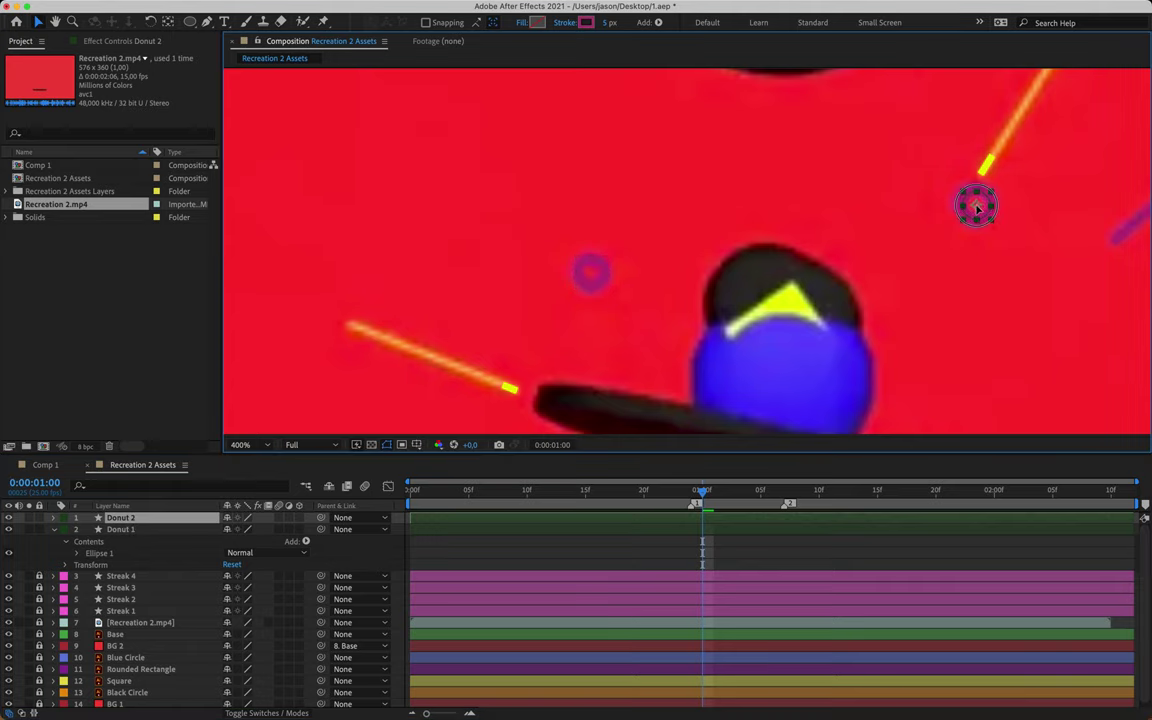
{"action": "key", "text": "Return"}
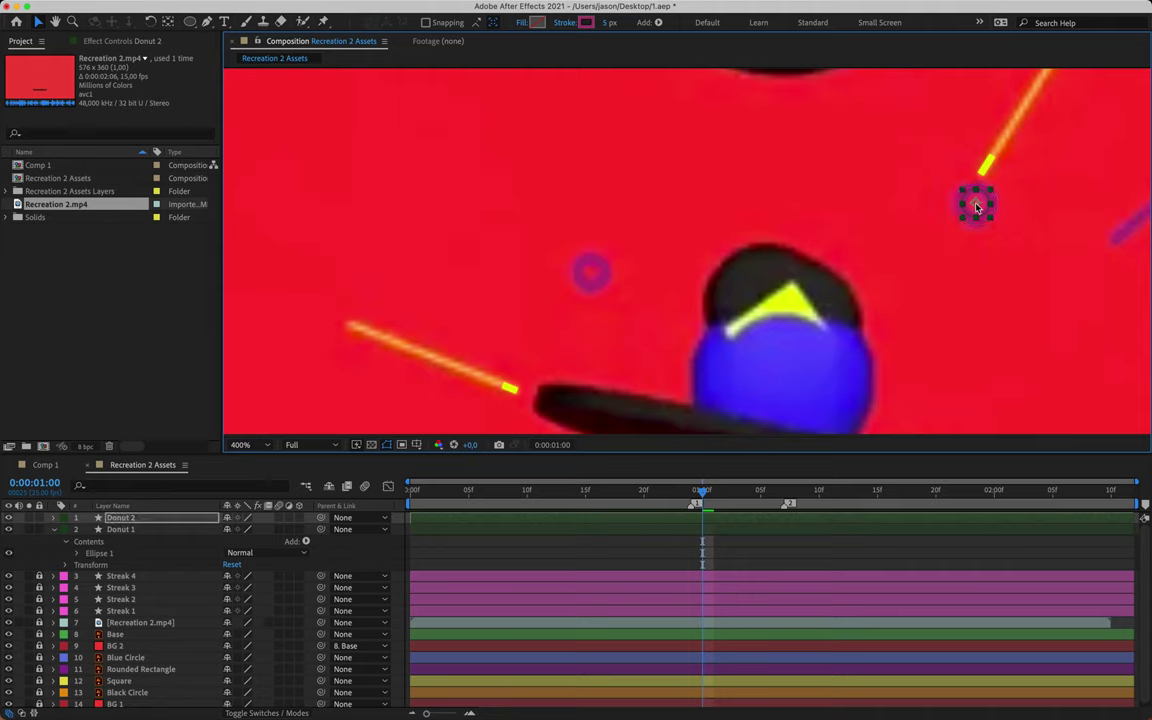
- At 0:00:00:24, reveal Donut 1's Position, Scale and Opacity and start keyframing all three properties
{"action": "left_click", "coordinate": [157, 530]}
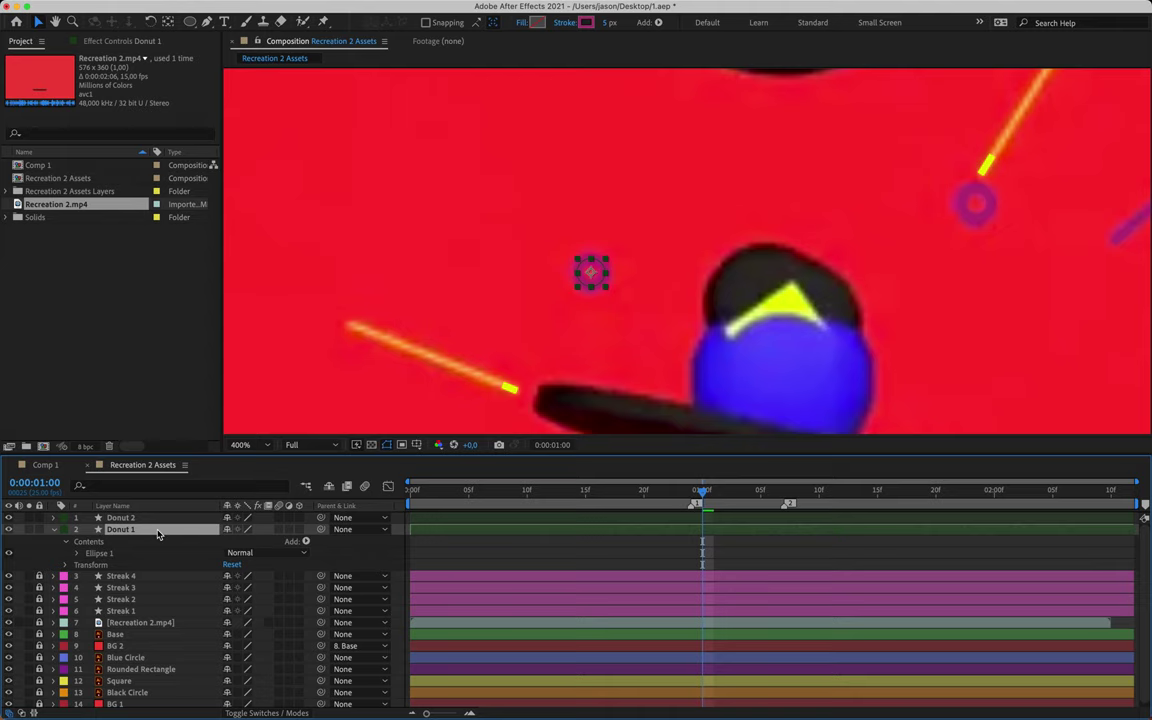
{"action": "key", "text": "Page_Up"}
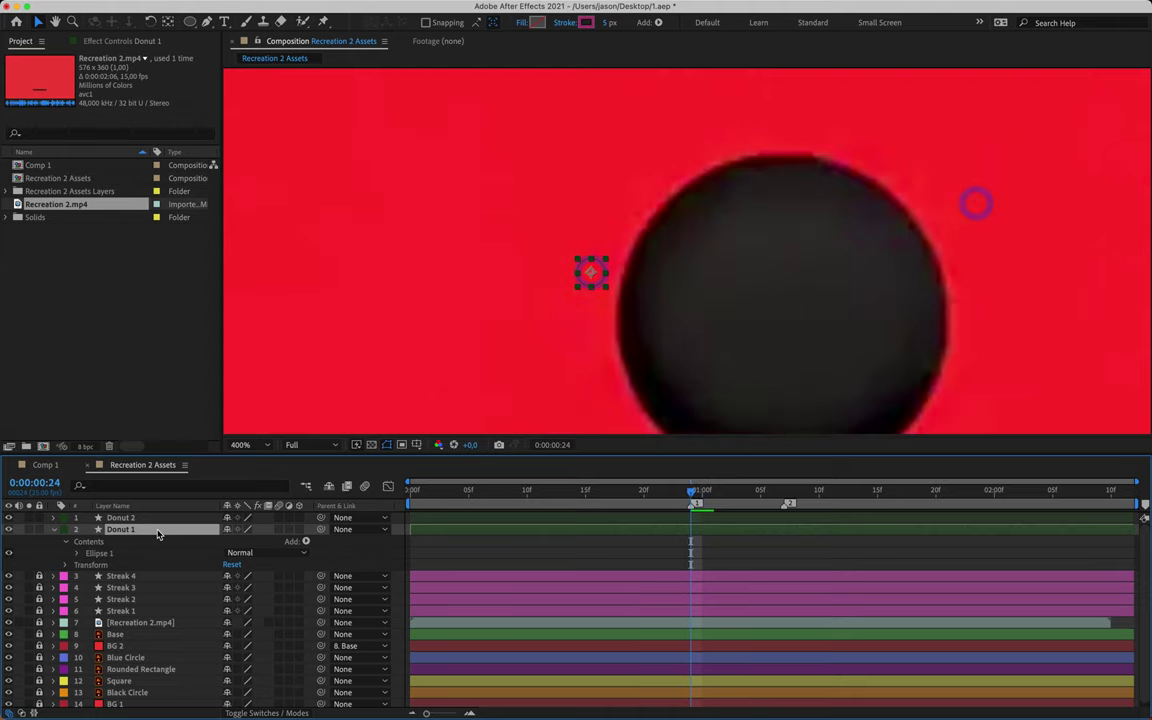
{"action": "key", "text": "p"}
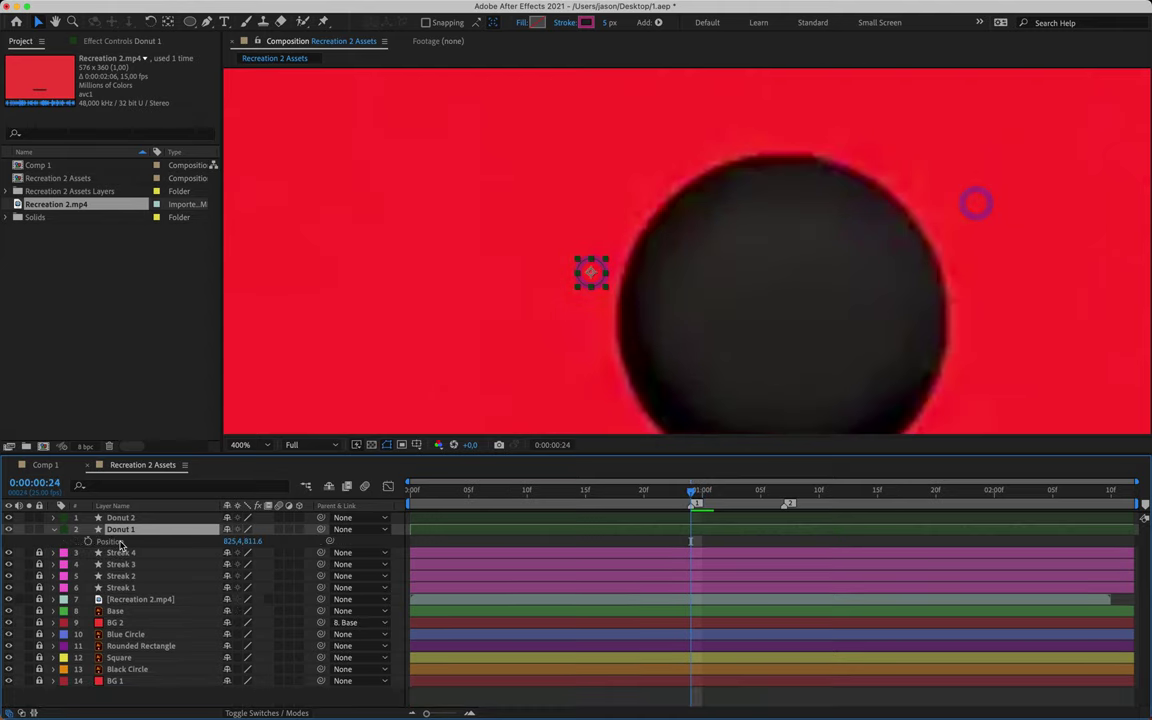
{"action": "key", "text": "shift+s"}
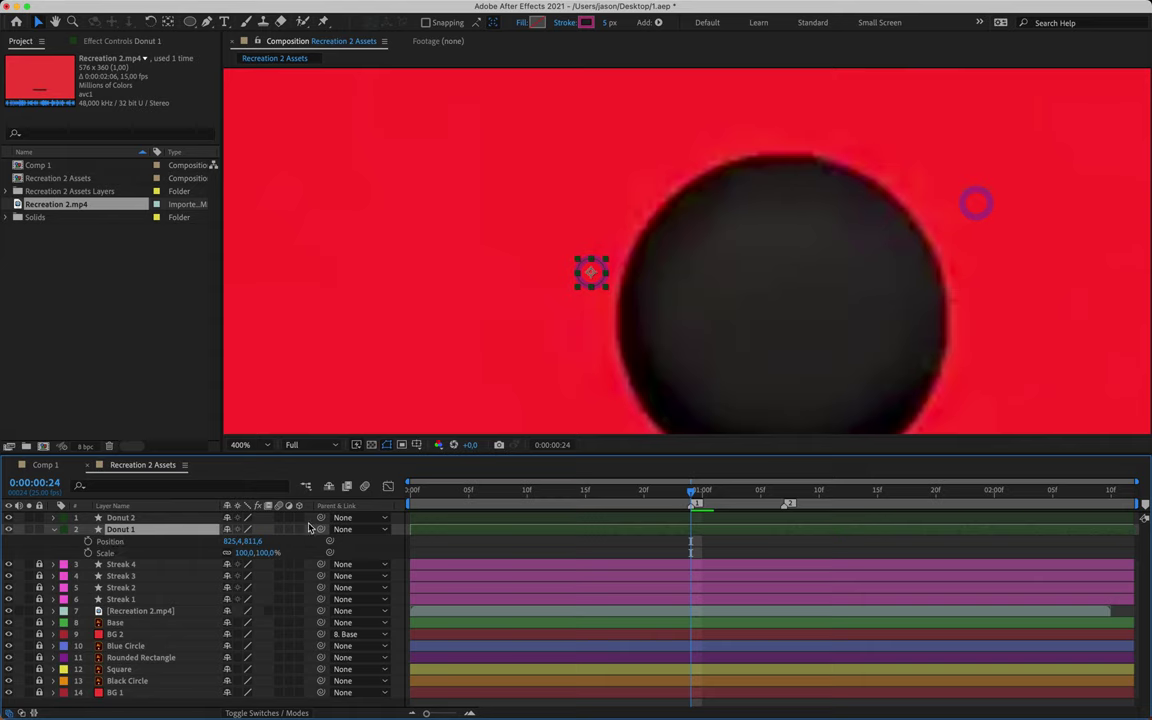
{"action": "key", "text": "shift+t"}
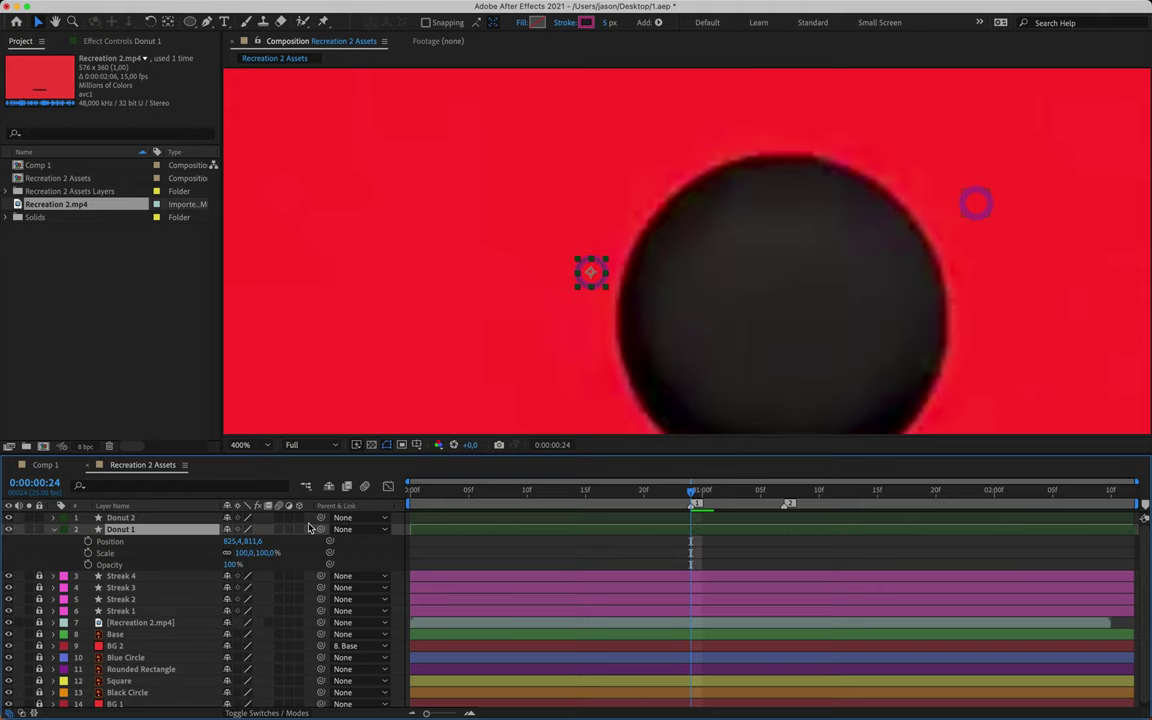
{"action": "left_click", "coordinate": [88, 541]}
{"action": "left_click", "coordinate": [88, 552]}
{"action": "left_click", "coordinate": [88, 564]}
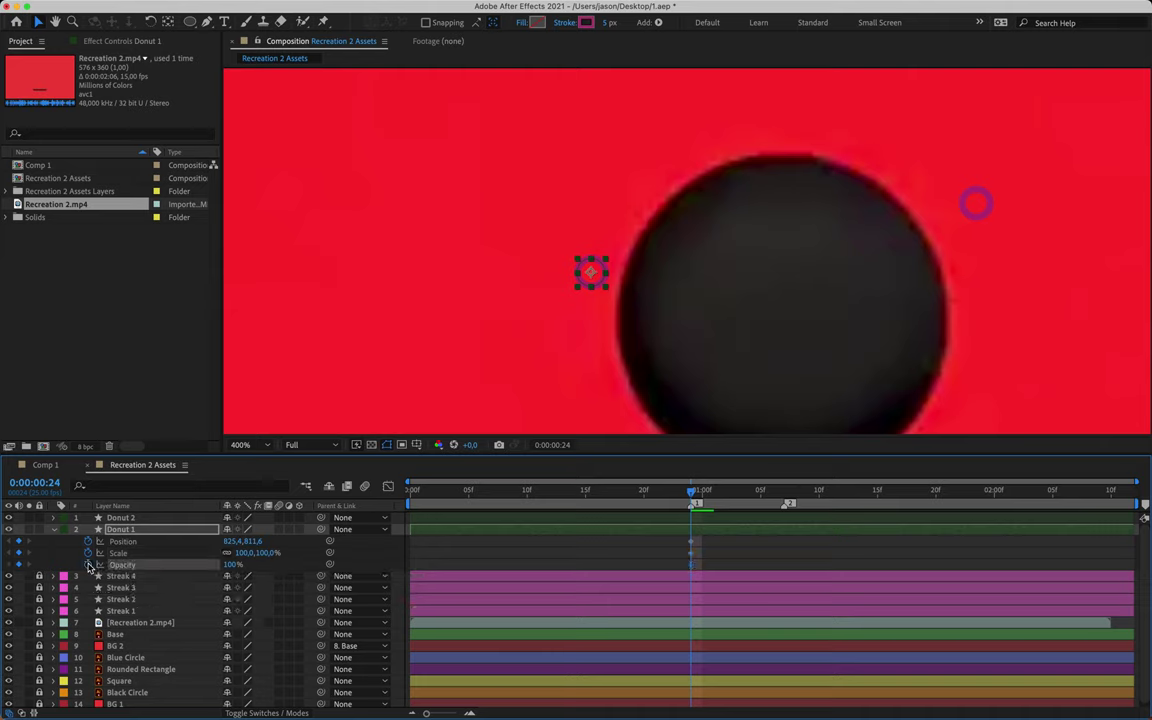
{"action": "left_click", "coordinate": [617, 545]}
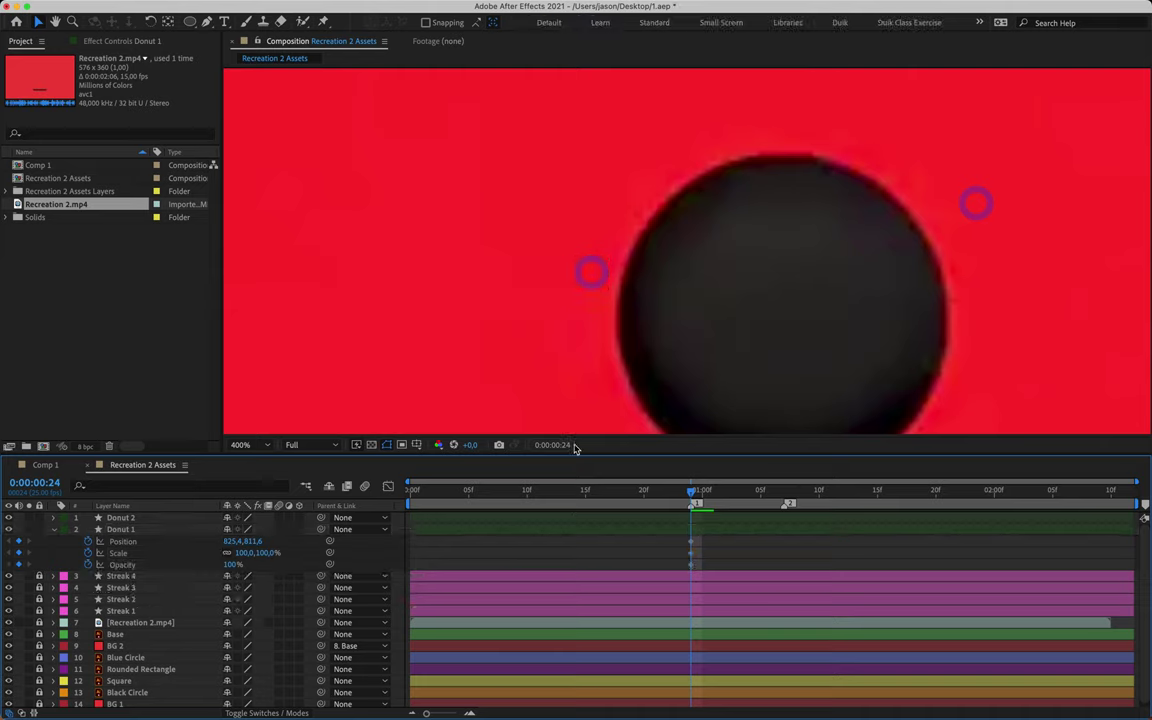
- Keyframe Donut 1's Opacity at 0% on 0:00:00:24 and 100% on 0:00:01:00, and apply Easy Ease to its Position and Scale keyframes
{"action": "left_click_drag", "start_coordinate": [231, 565], "coordinate": [155, 566]}
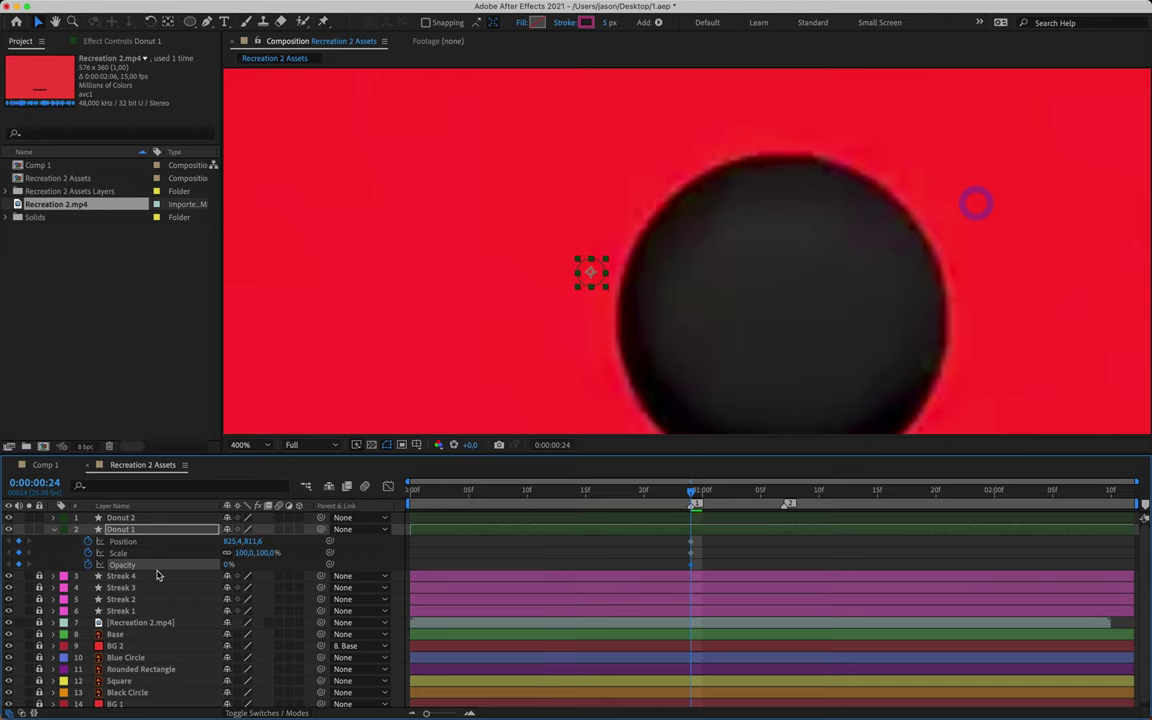
{"action": "left_click", "coordinate": [622, 543]}
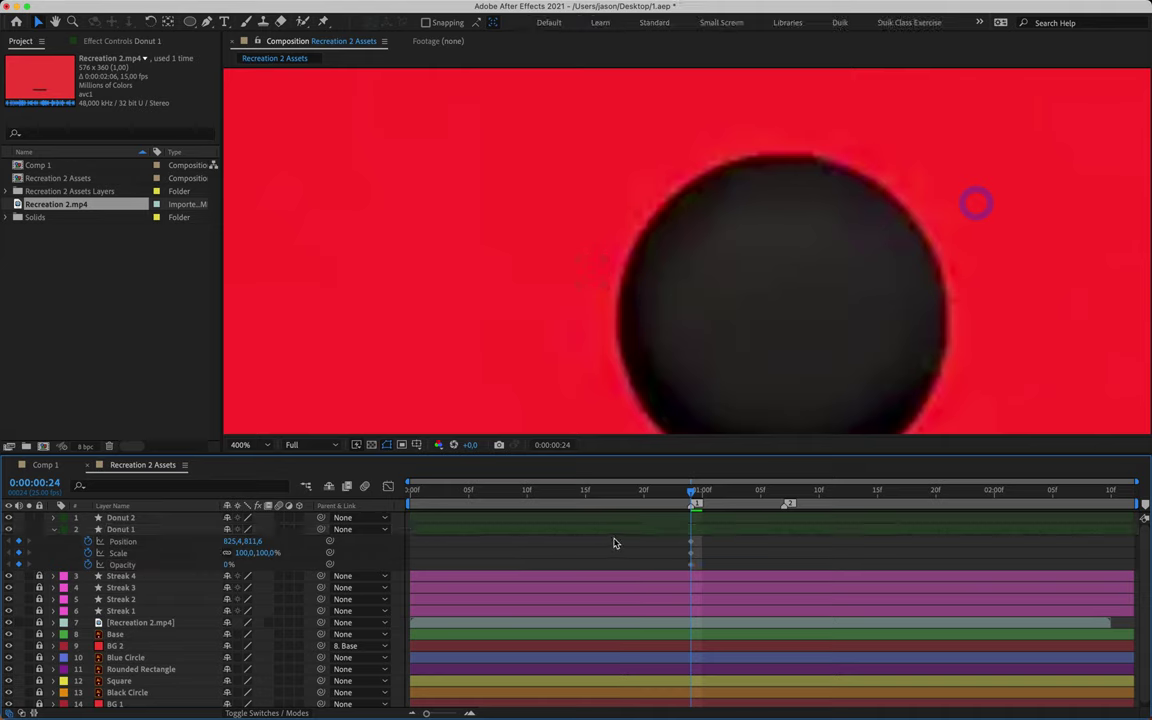
{"action": "key", "text": "Page_Down"}
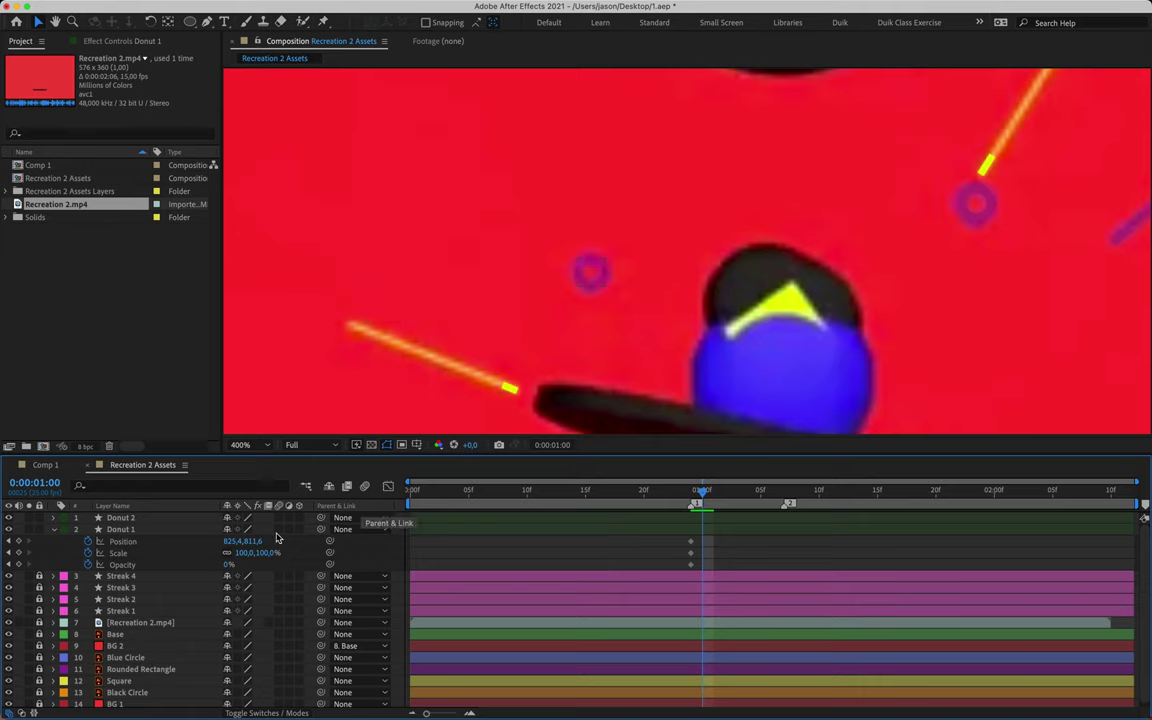
{"action": "left_click_drag", "start_coordinate": [227, 568], "coordinate": [329, 561]}
{"action": "key", "text": "alt+shift+t"}
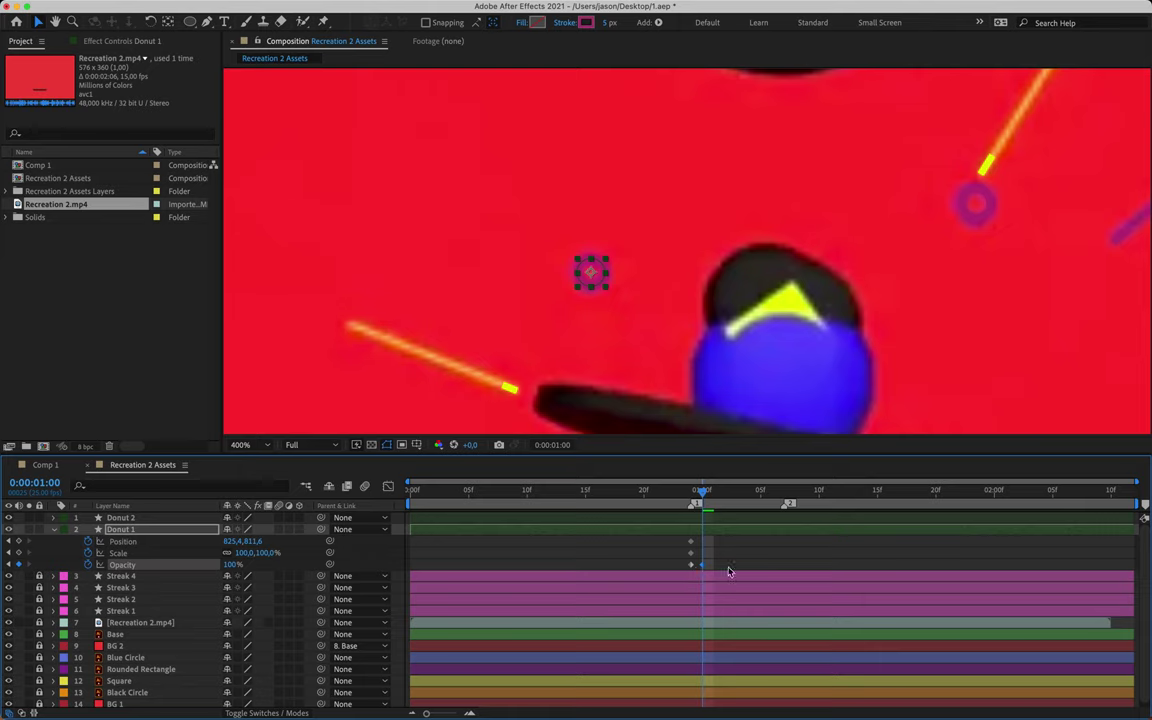
{"action": "left_click_drag", "start_coordinate": [684, 536], "coordinate": [705, 561]}
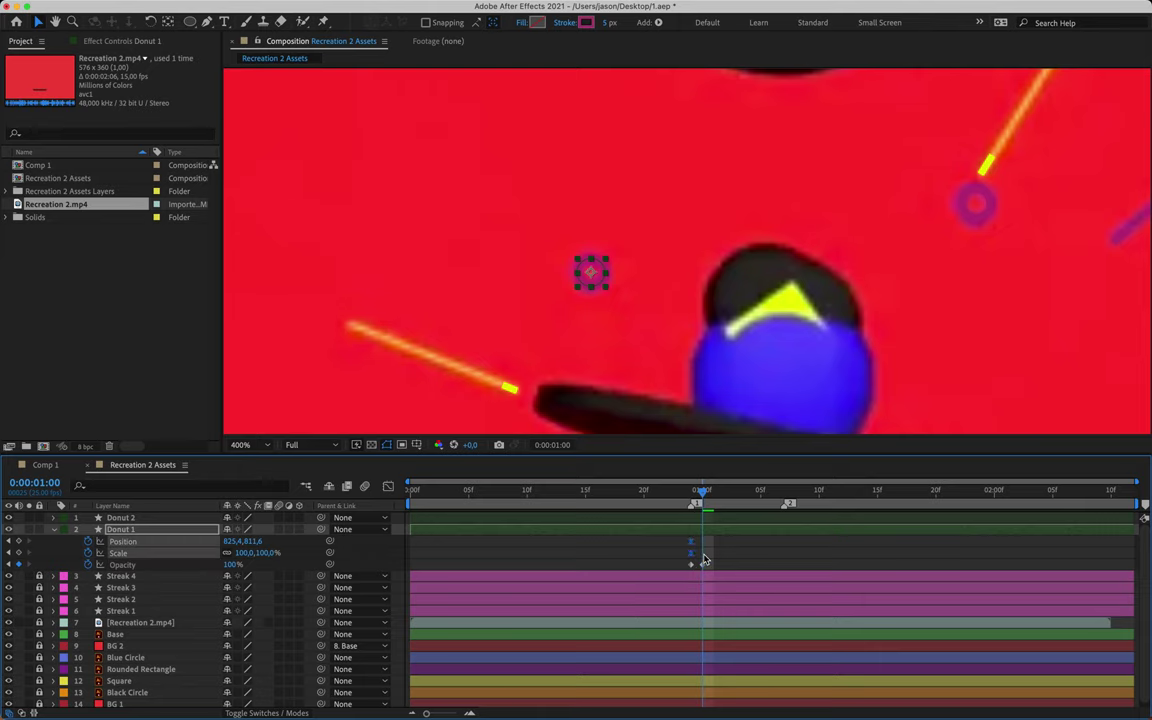
- Finish easing Donut 1's first Position and Scale keyframes and move composition marker 2 to 0:00:01:15, where the reference's left ring ends
{"action": "key", "text": "F9"}
{"action": "left_click", "coordinate": [708, 561]}
{"action": "key", "text": "Page_Down"}
{"action": "key", "text": "space"}
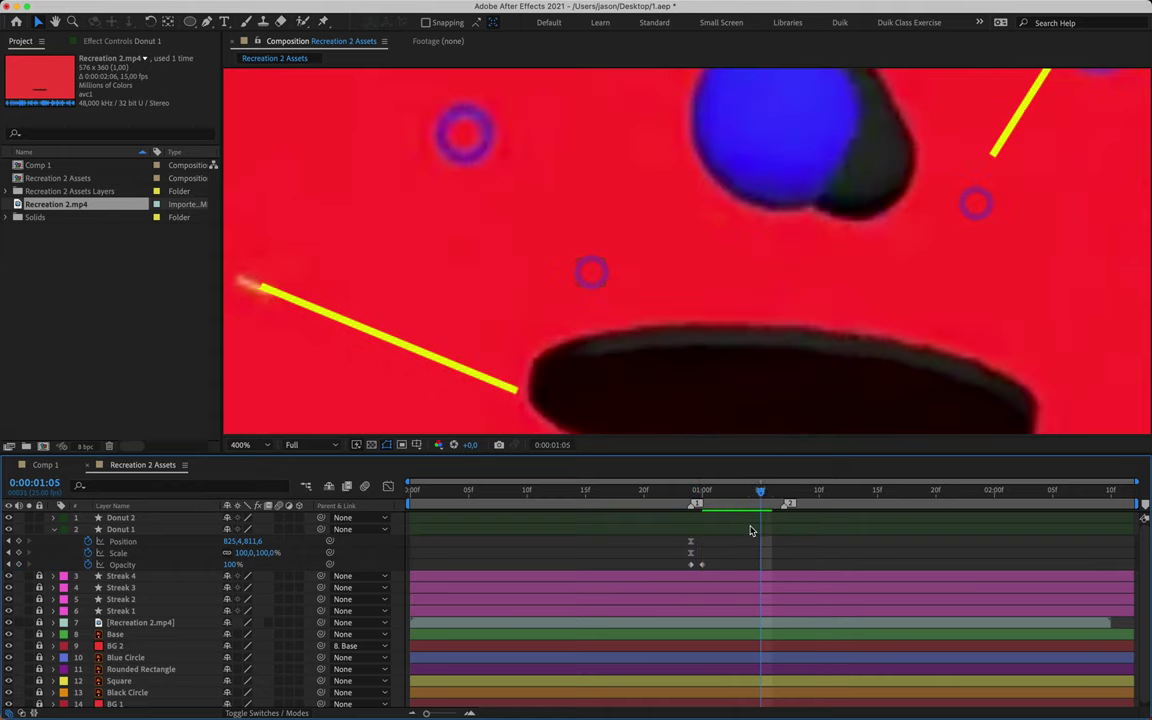
{"action": "key", "text": "h"}
{"action": "left_click_drag", "start_coordinate": [576, 231], "coordinate": [697, 317]}
{"action": "key", "text": "v"}
{"action": "key", "text": "space"}
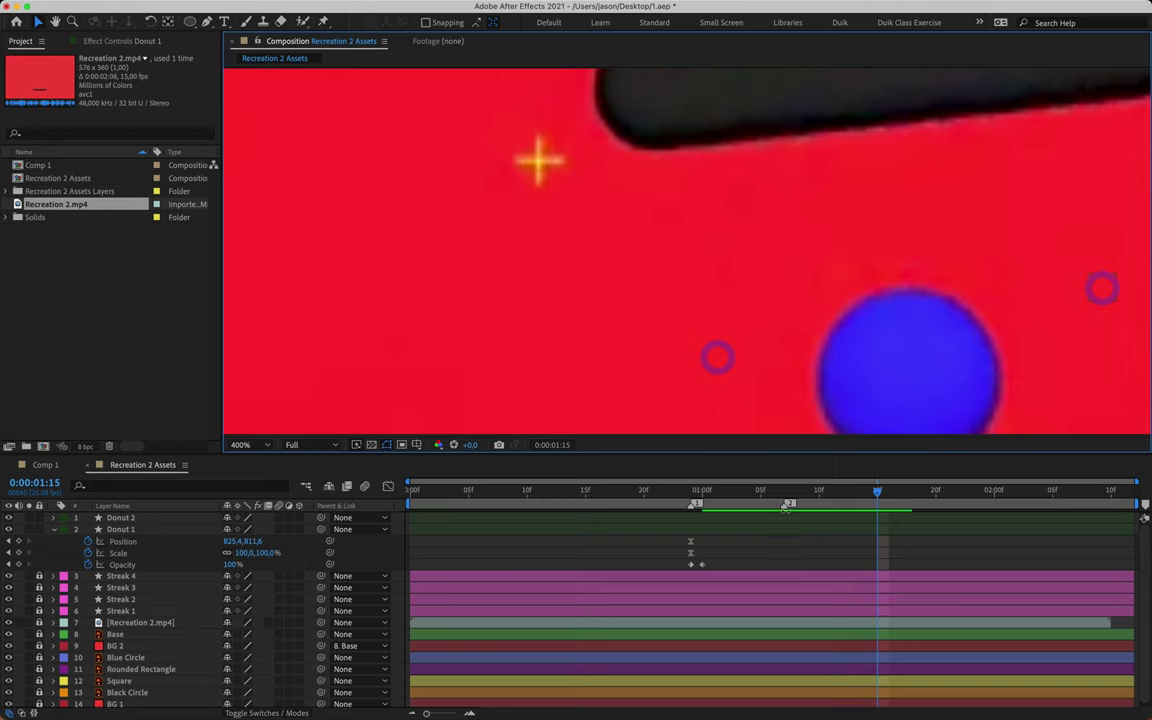
{"action": "mouse_move", "coordinate": [787, 505]}
{"action": "left_mouse_down"}
{"action": "mouse_move", "coordinate": [892, 507]}
{"action": "mouse_move", "coordinate": [880, 507]}
{"action": "left_mouse_up"}
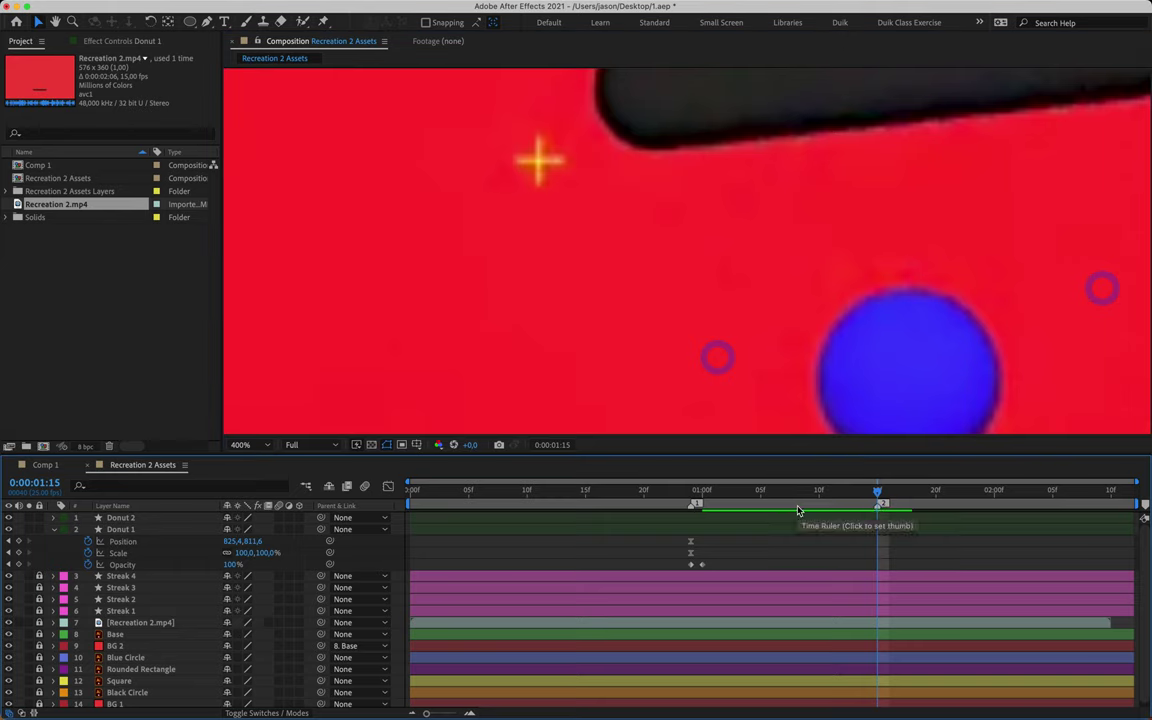
- At 0:00:01:14, move Donut 1 onto the reference's left ring and set its Scale to 200%
{"action": "key", "text": "Page_Up"}
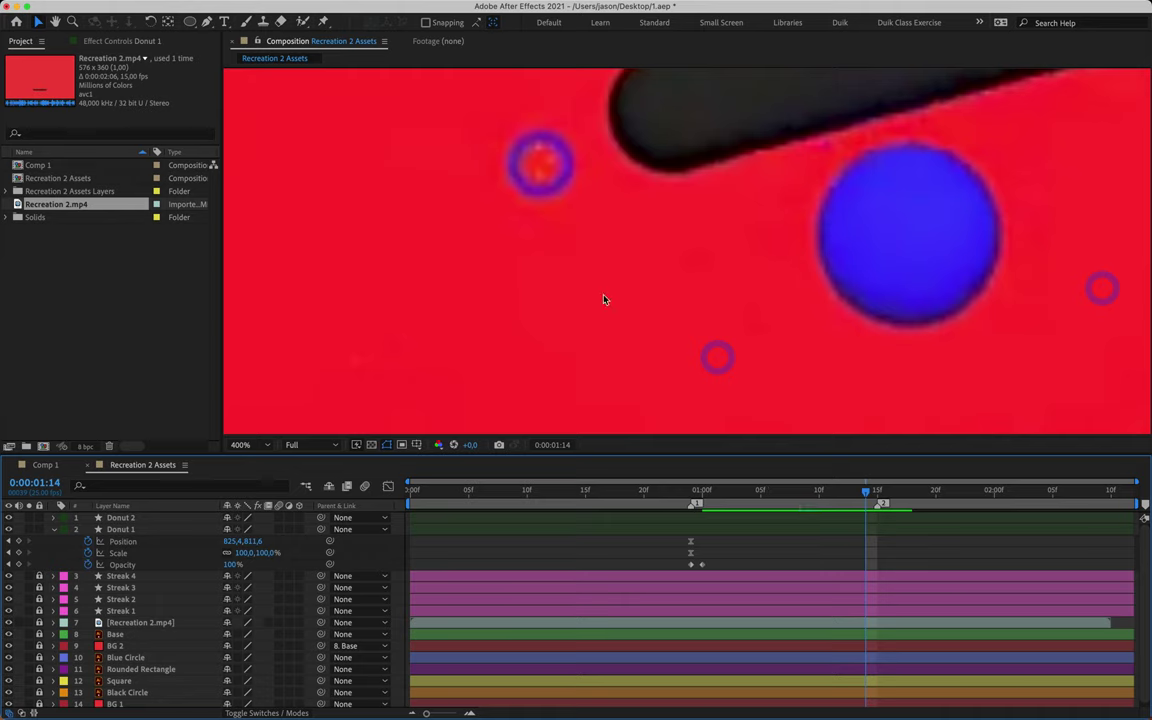
{"action": "left_click", "coordinate": [719, 363]}
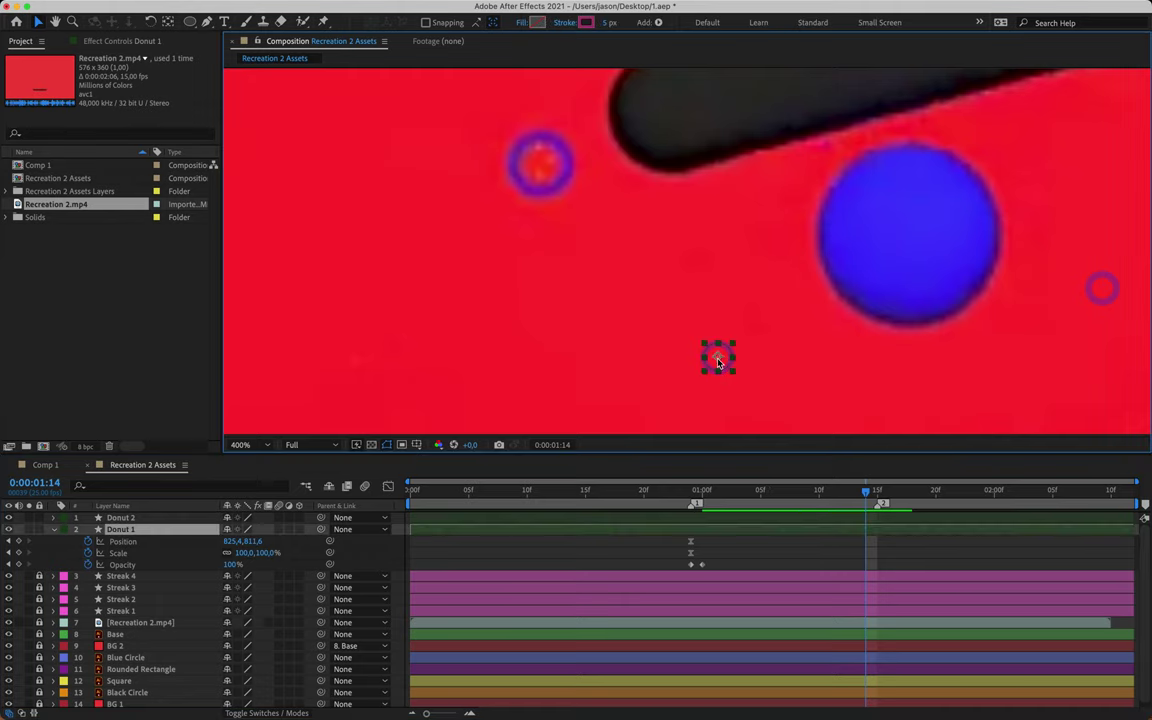
{"action": "left_click_drag", "start_coordinate": [719, 360], "coordinate": [545, 169]}
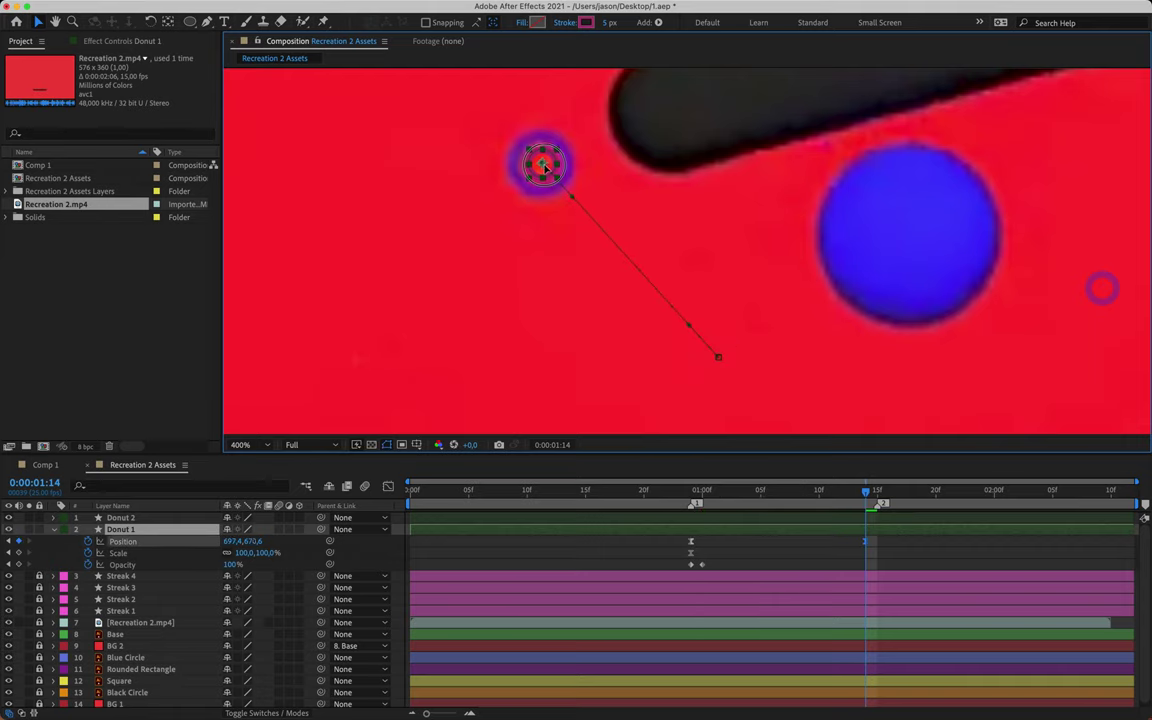
{"action": "left_click", "coordinate": [252, 553]}
{"action": "left_click_drag", "start_coordinate": [252, 553], "coordinate": [320, 557]}
{"action": "left_click", "coordinate": [244, 553]}
{"action": "type", "text": "200"}
{"action": "key", "text": "Return"}
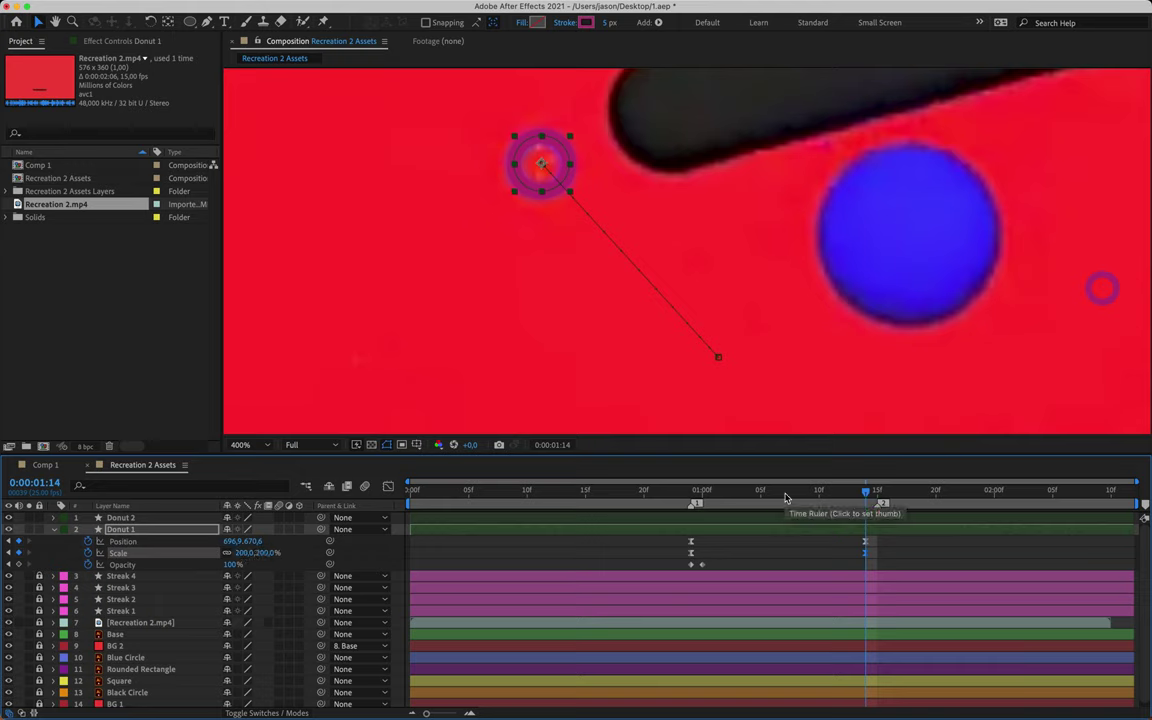
- Keyframe Donut 1's Opacity at 100% on 0:00:01:14 and at 0% on 0:00:01:15
{"action": "left_click", "coordinate": [18, 564]}
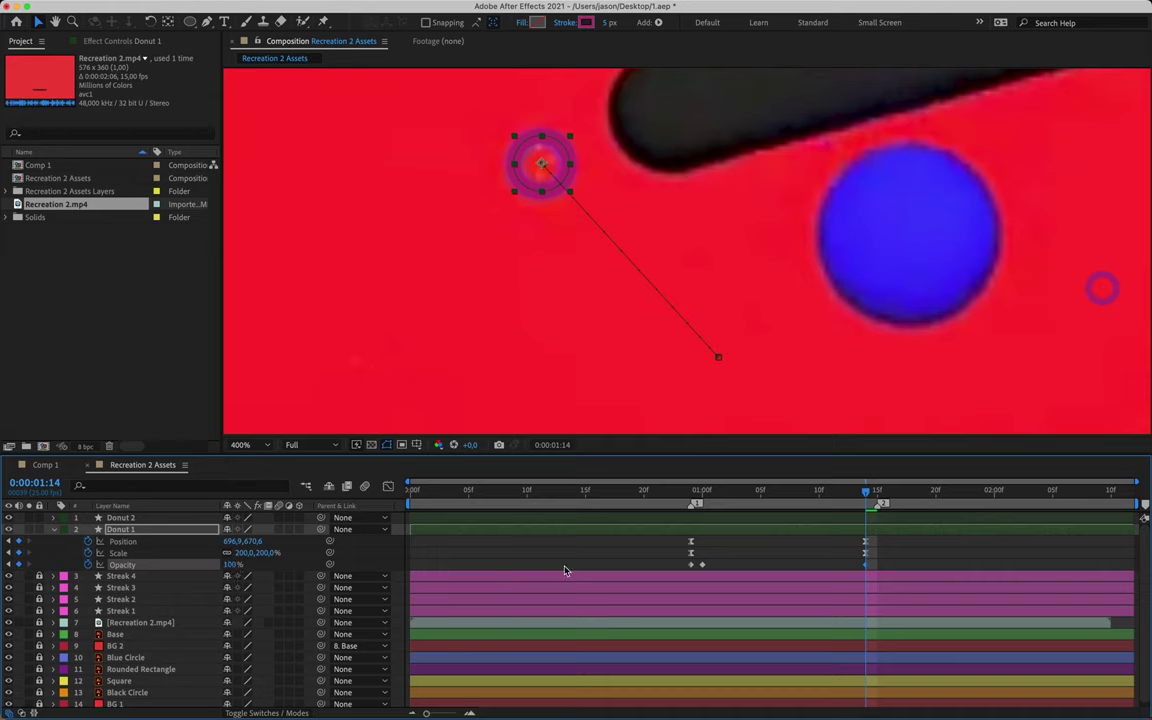
{"action": "key", "text": "Page_Down"}
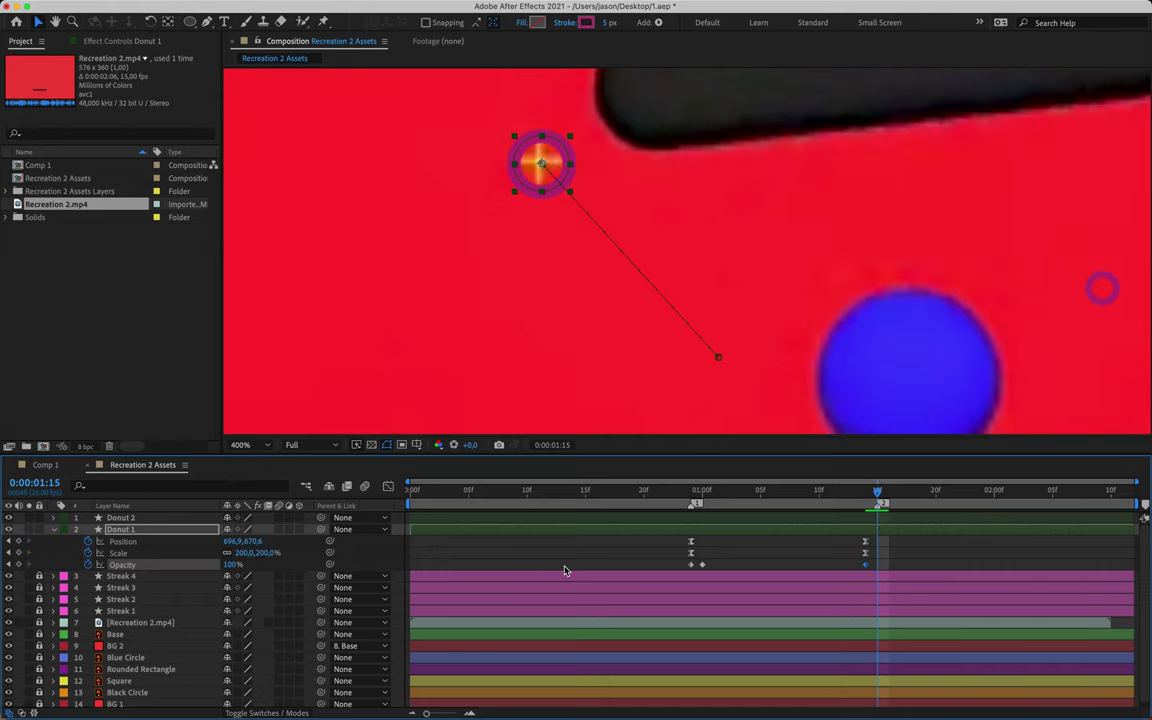
{"action": "left_click_drag", "start_coordinate": [230, 564], "coordinate": [150, 566]}
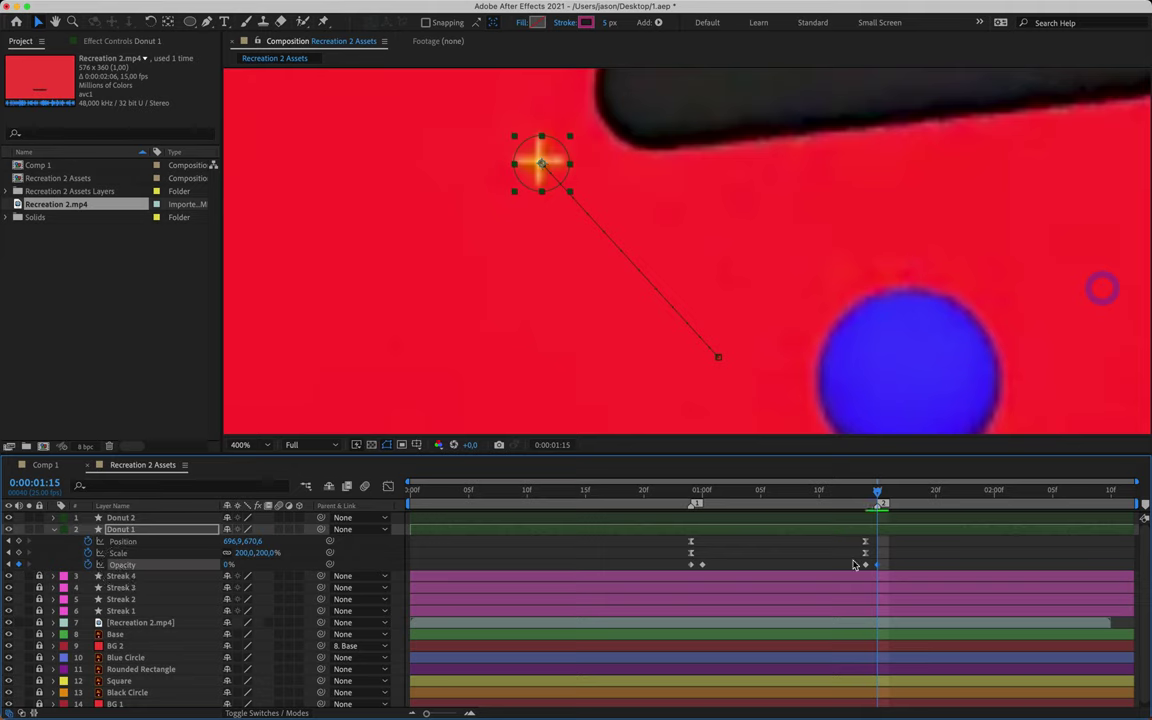
- Shift Donut 1's ending Position and Scale keyframes to 0:00:01:15 and preview the animation from 0:00:00:24
{"action": "left_click_drag", "start_coordinate": [860, 541], "coordinate": [875, 558]}
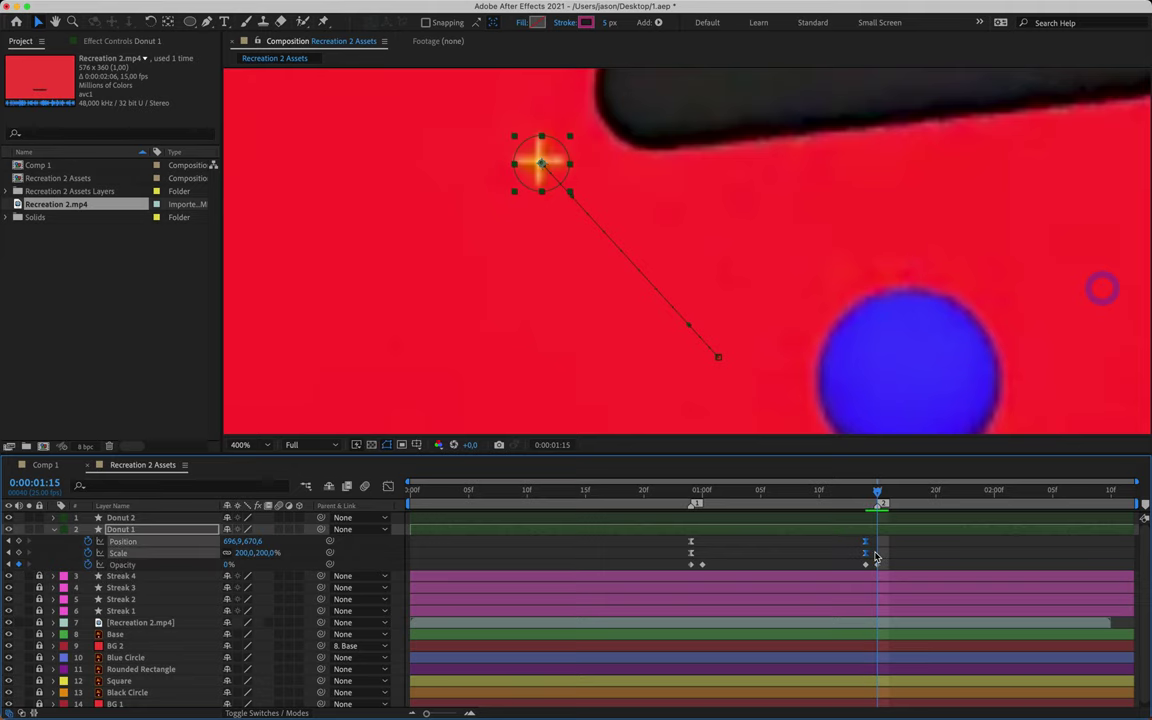
{"action": "left_click_drag", "start_coordinate": [868, 560], "coordinate": [878, 562]}
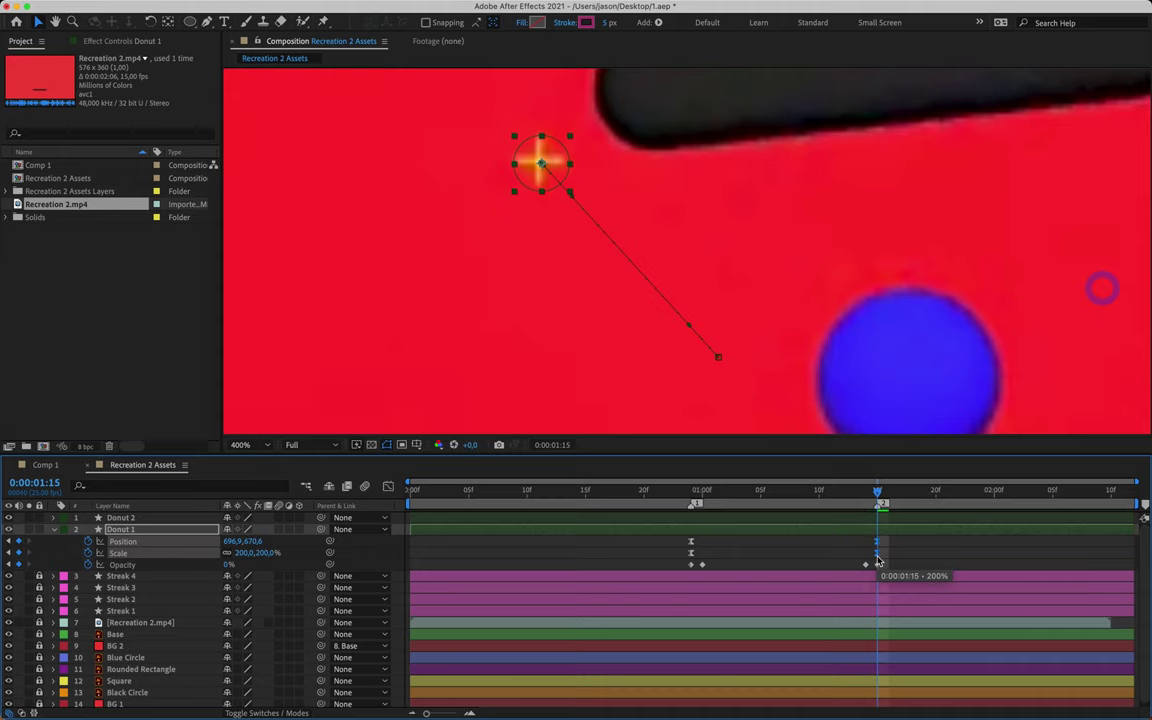
{"action": "left_click", "coordinate": [692, 495]}
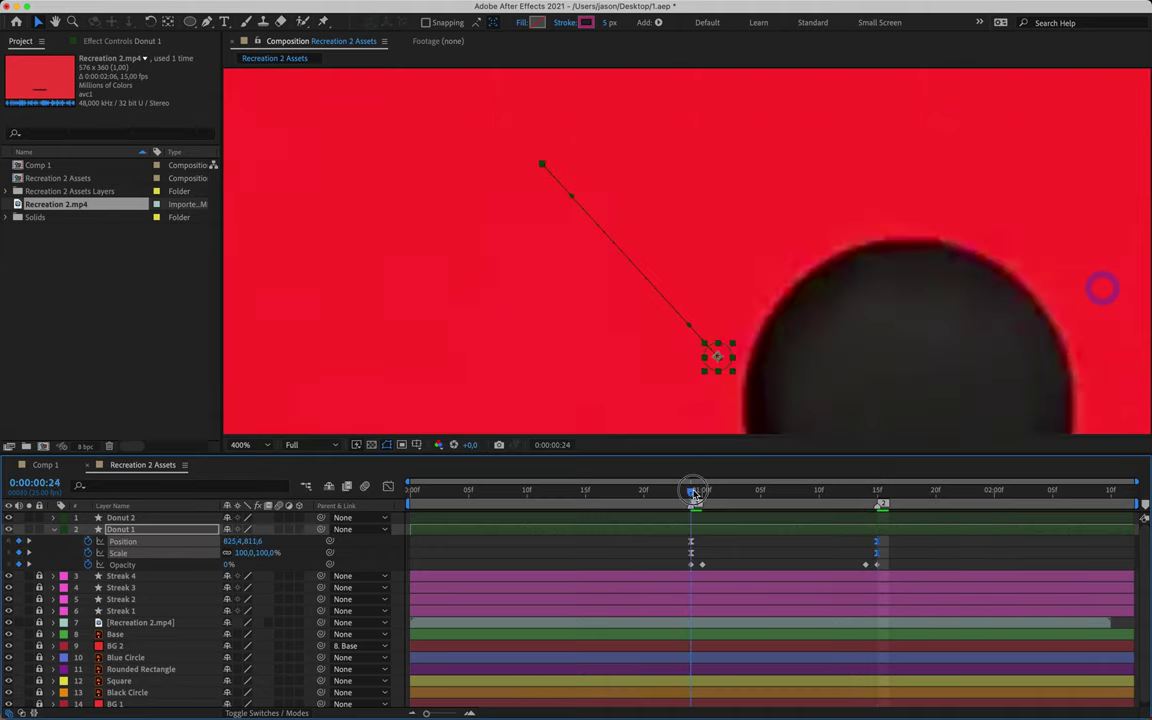
{"action": "key", "text": "space"}
{"action": "left_click", "coordinate": [694, 500]}
- Reshape Donut 1's Position and Scale speed curves in the Graph Editor to peak early, with a long ease into the end keyframes
{"action": "left_click_drag", "start_coordinate": [689, 540], "coordinate": [880, 532]}
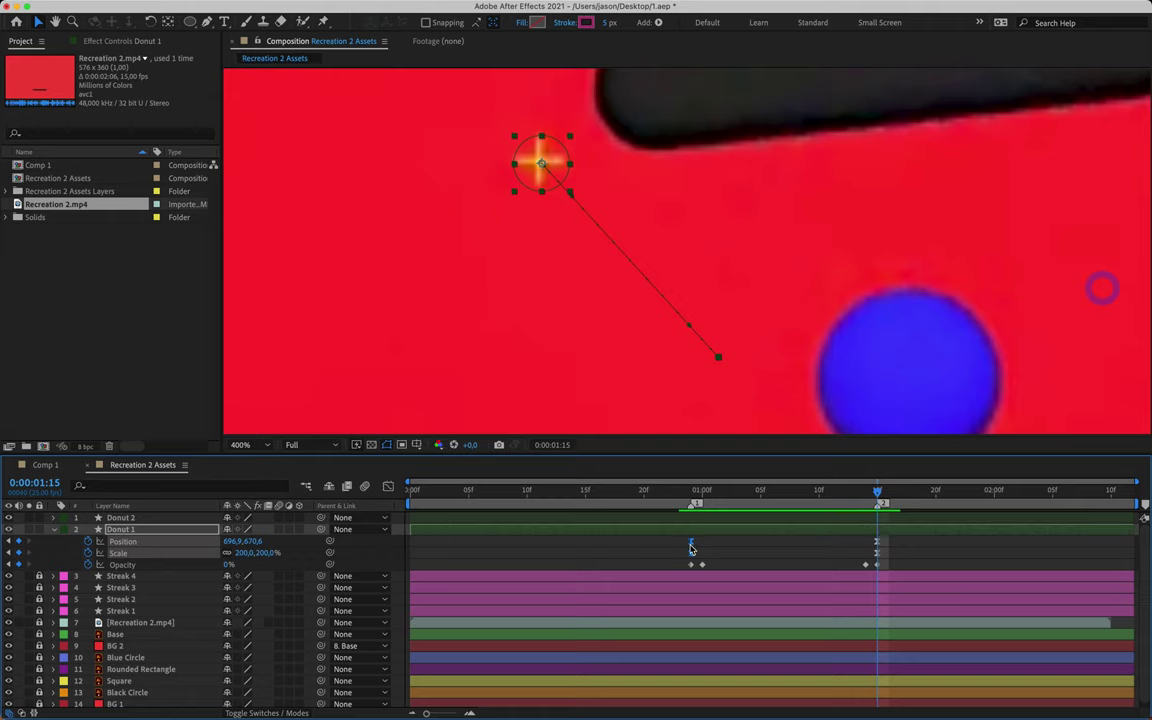
{"action": "key", "text": "shift+F3"}
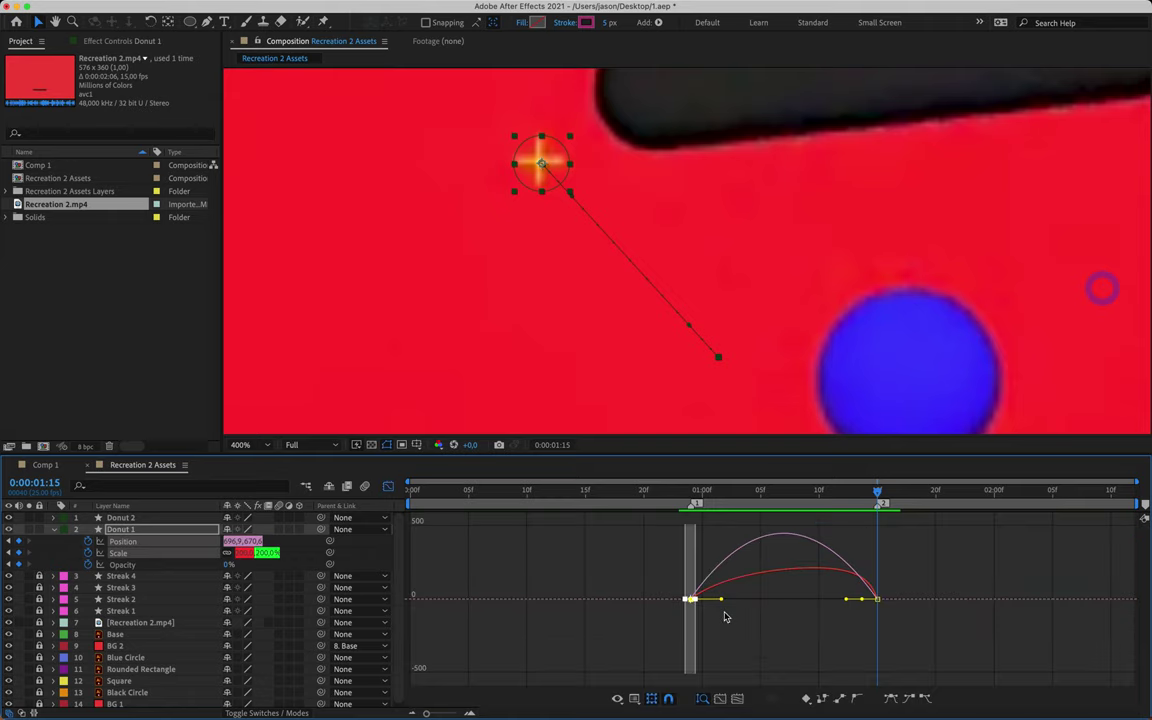
{"action": "left_click", "coordinate": [877, 599]}
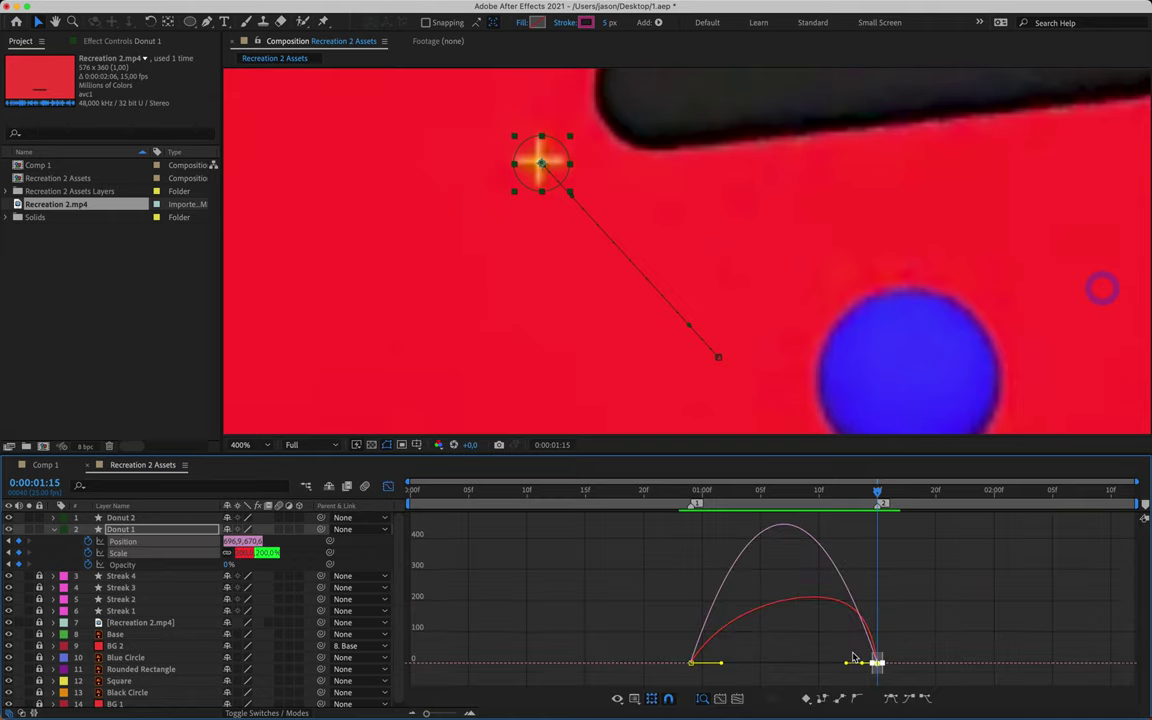
{"action": "left_click_drag", "start_coordinate": [848, 663], "coordinate": [718, 674]}
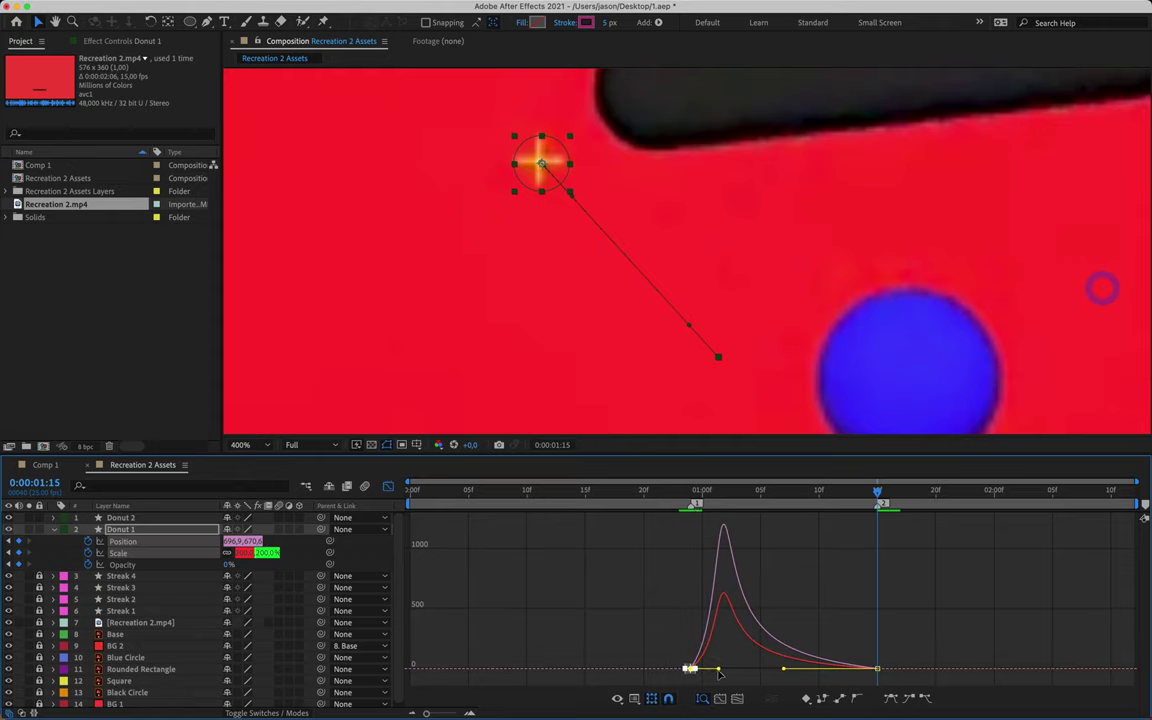
- Play back Donut 1's motion against the reference from 0:00:00:23 and check its alignment at 0:00:01:14 and 0:00:01:15
{"action": "left_click", "coordinate": [678, 496]}
{"action": "key", "text": "space"}
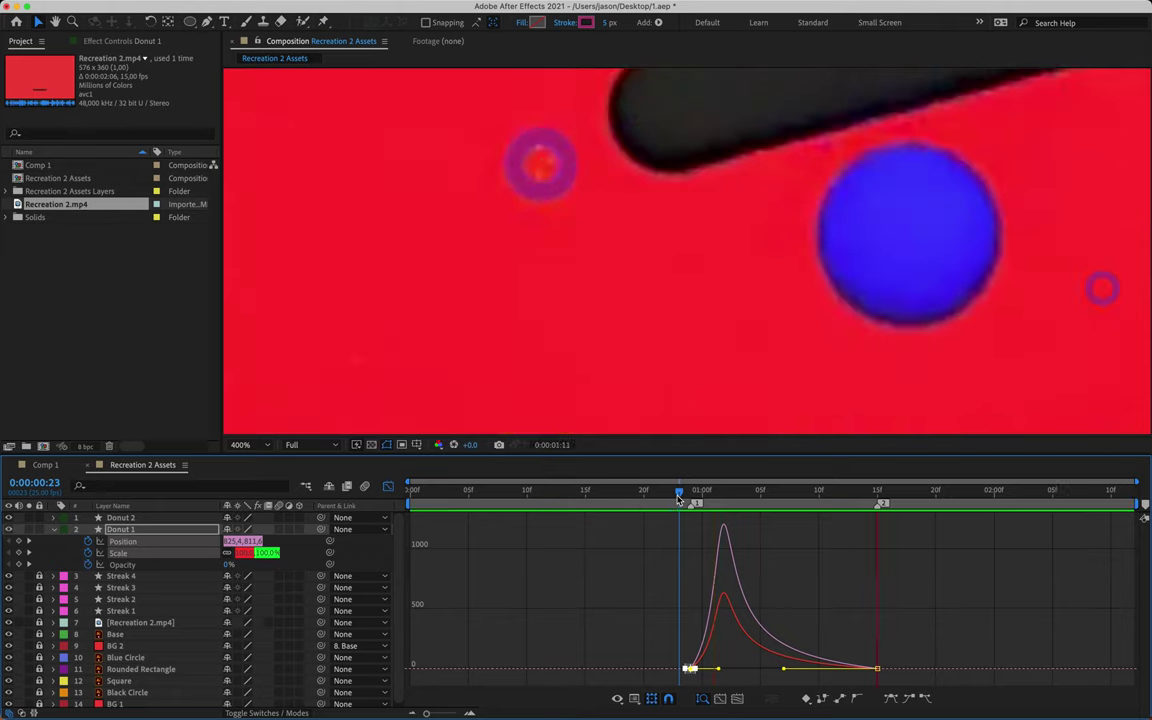
{"action": "key", "text": "space"}
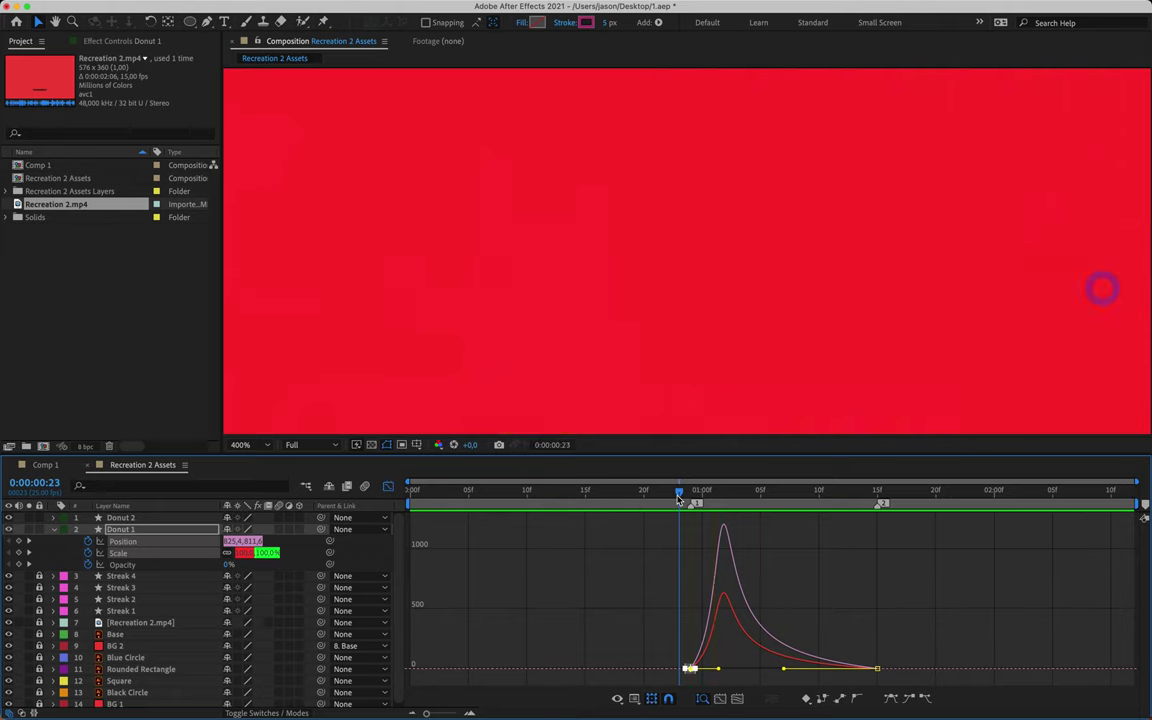
{"action": "key", "text": "space"}
{"action": "key", "text": "space"}
{"action": "key", "text": "space"}
{"action": "key", "text": "space"}
{"action": "key", "text": "space"}
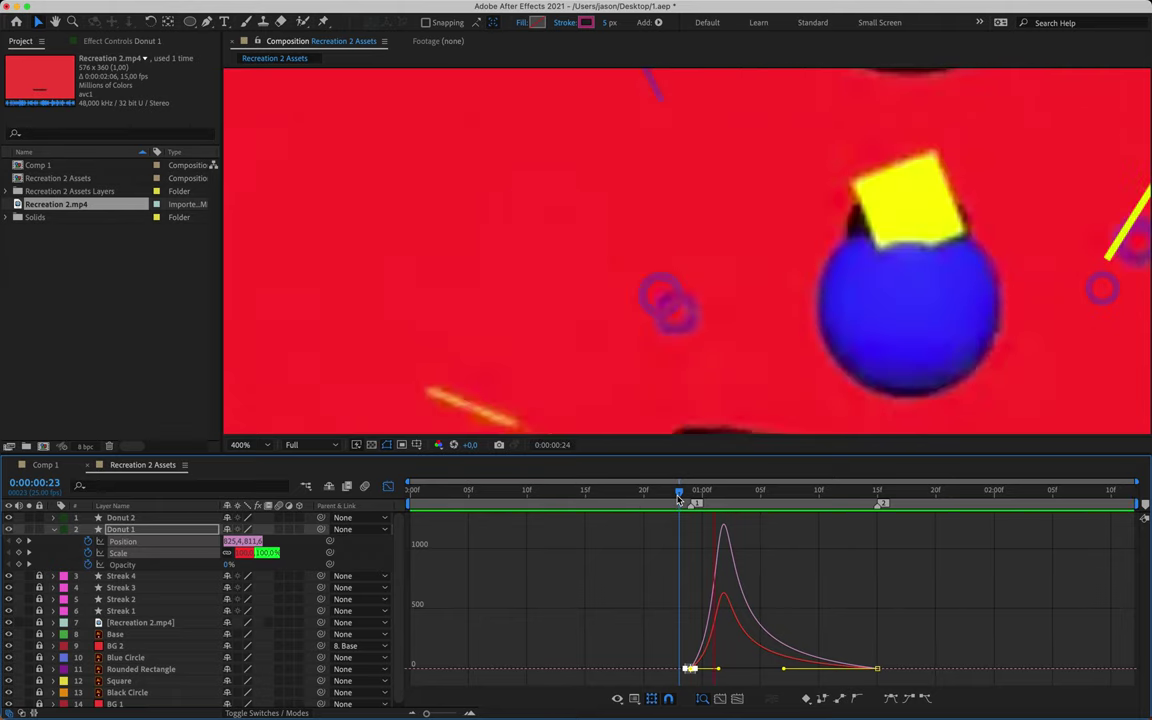
{"action": "key", "text": "space"}
{"action": "left_click", "coordinate": [868, 500]}
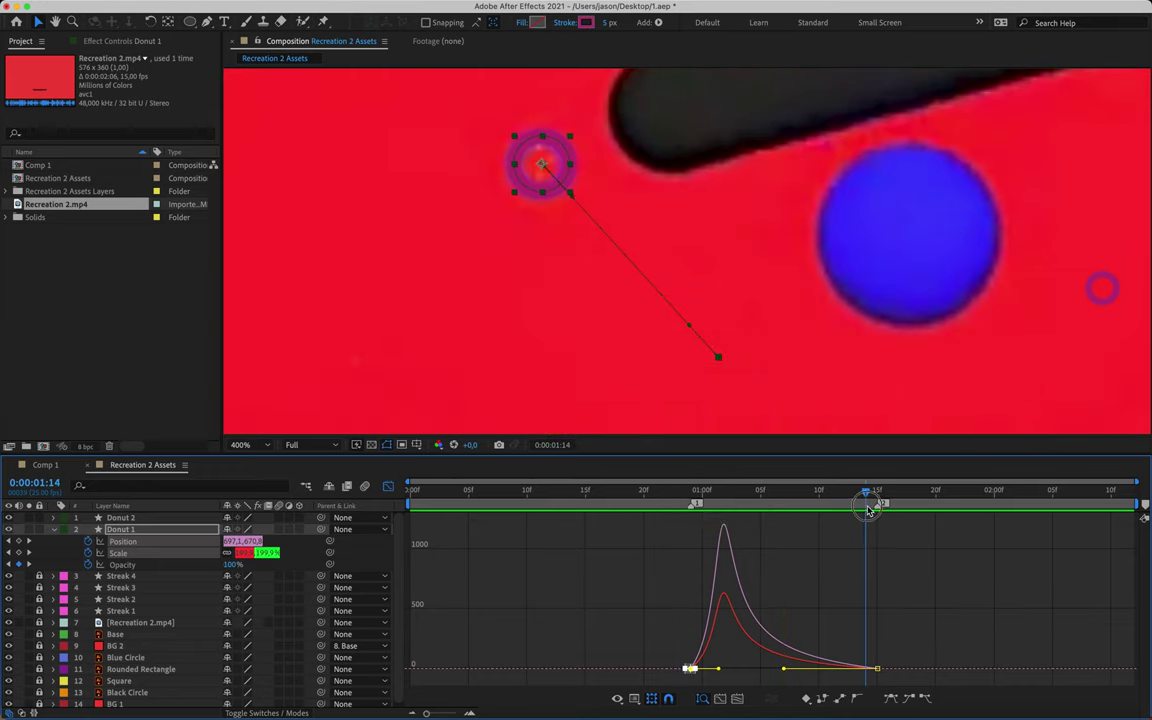
{"action": "key", "text": "Page_Down"}
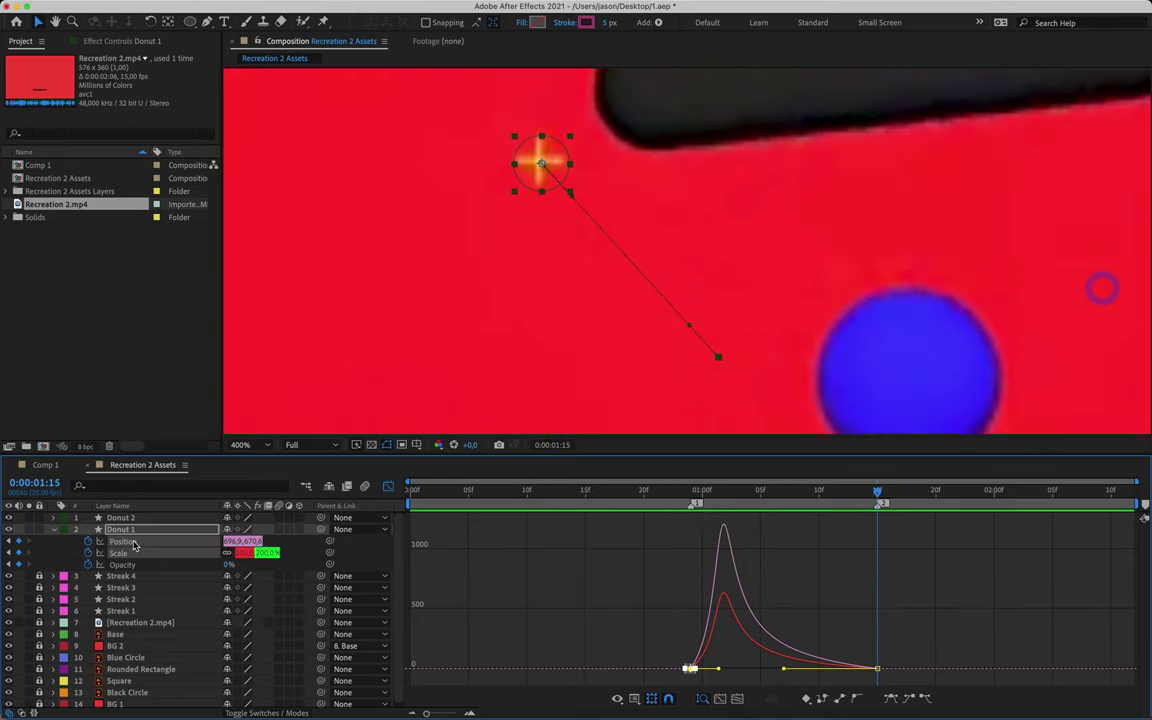
- Close the Graph Editor, then collapse and lock the Donut 1 layer
{"action": "left_click", "coordinate": [389, 486]}
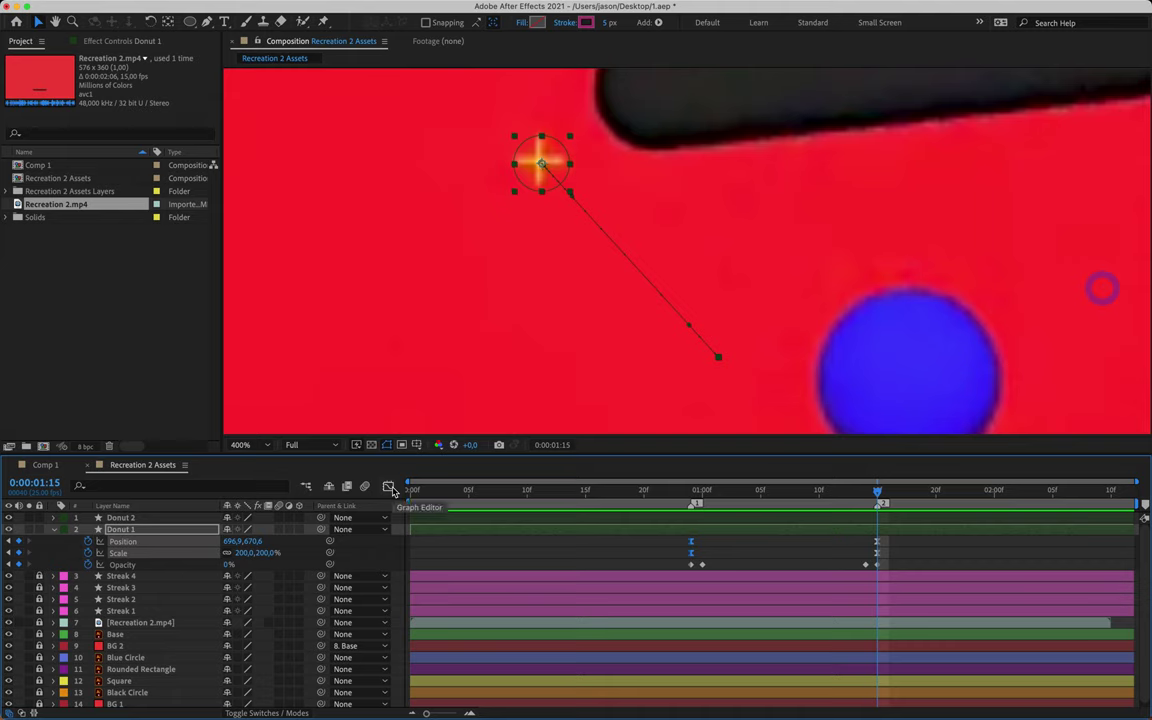
{"action": "left_click", "coordinate": [53, 530]}
{"action": "left_click", "coordinate": [40, 532]}
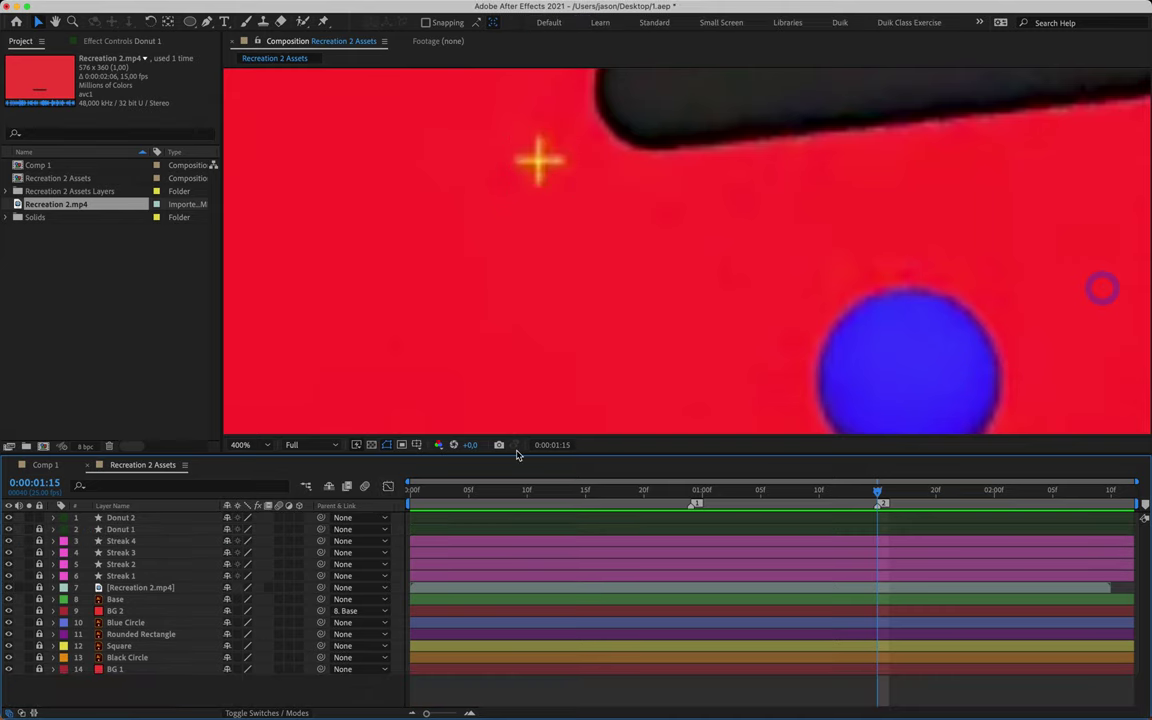
- Step through the right purple ring's motion and move composition marker 2 to 0:00:01:20, where that ring ends
{"action": "key", "text": "h"}
{"action": "left_click_drag", "start_coordinate": [950, 245], "coordinate": [487, 354]}
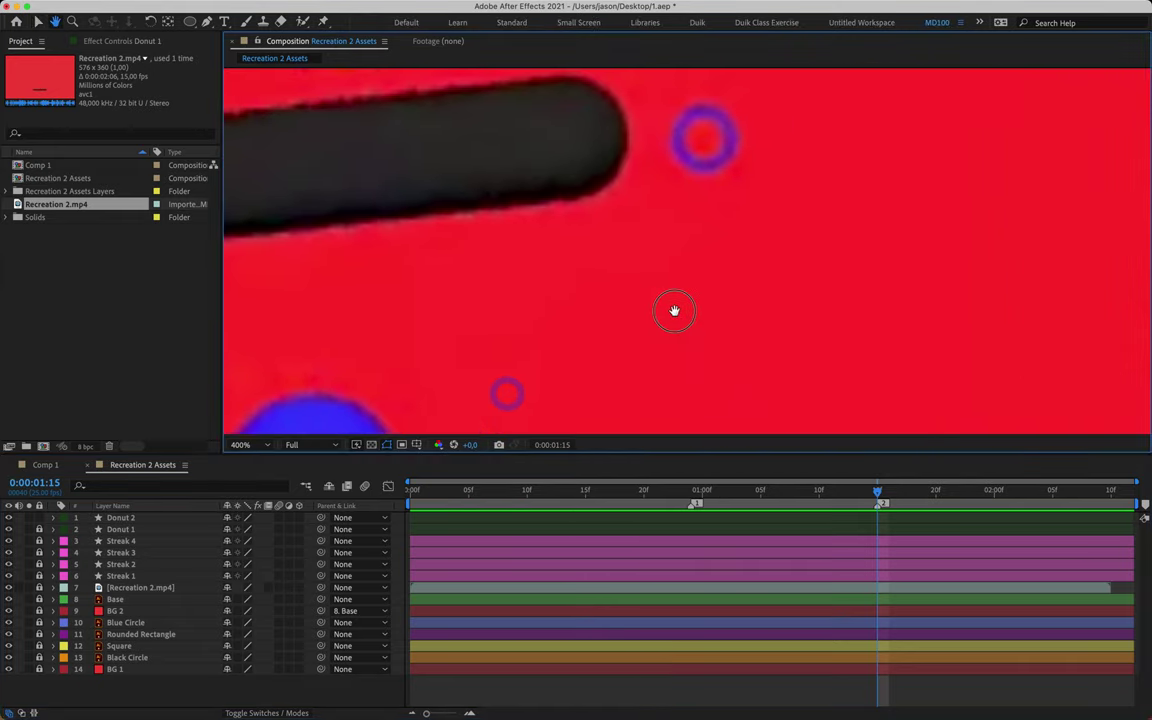
{"action": "key", "text": "v"}
{"action": "key", "text": "Page_Down"}
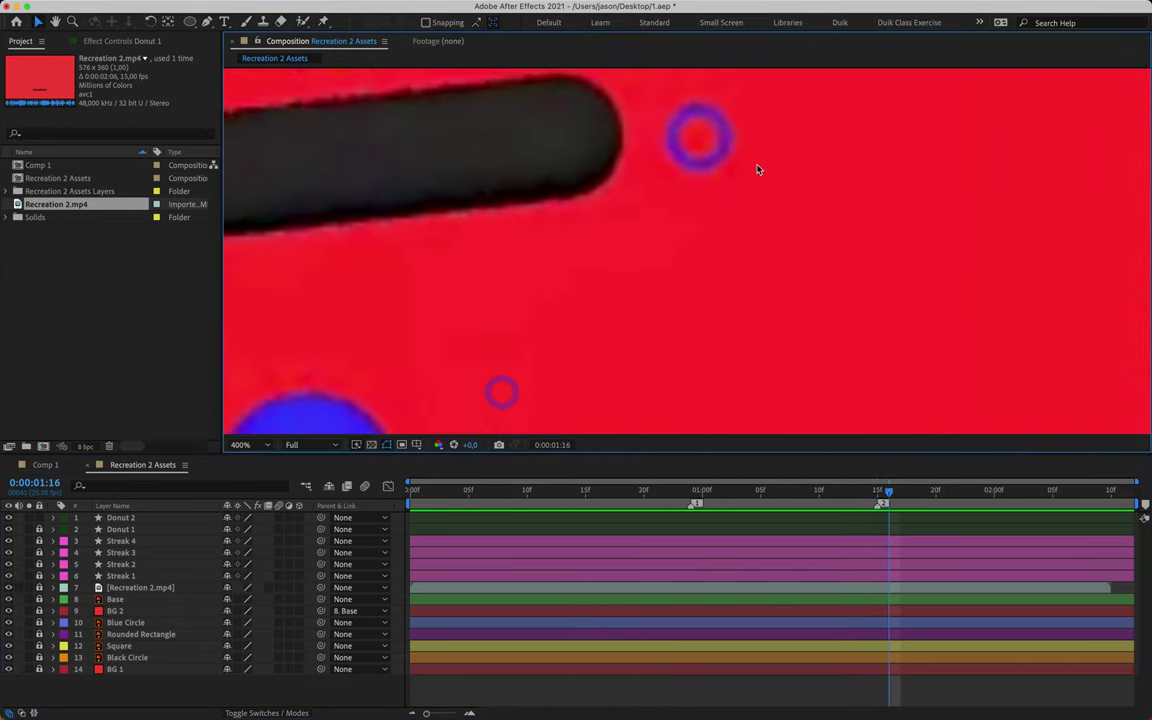
{"action": "key", "text": "Page_Down"}
{"action": "key", "text": "Page_Down"}
{"action": "key", "text": "Page_Down"}
{"action": "key", "text": "Page_Down"}
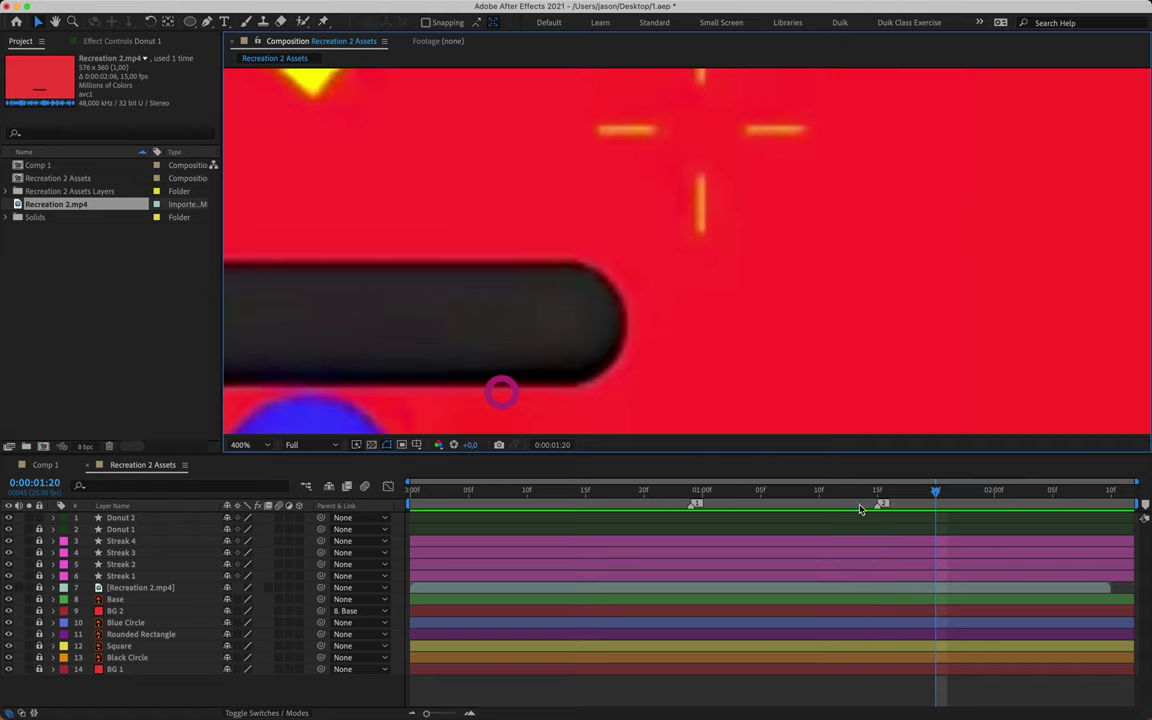
{"action": "left_click_drag", "start_coordinate": [881, 504], "coordinate": [937, 505]}
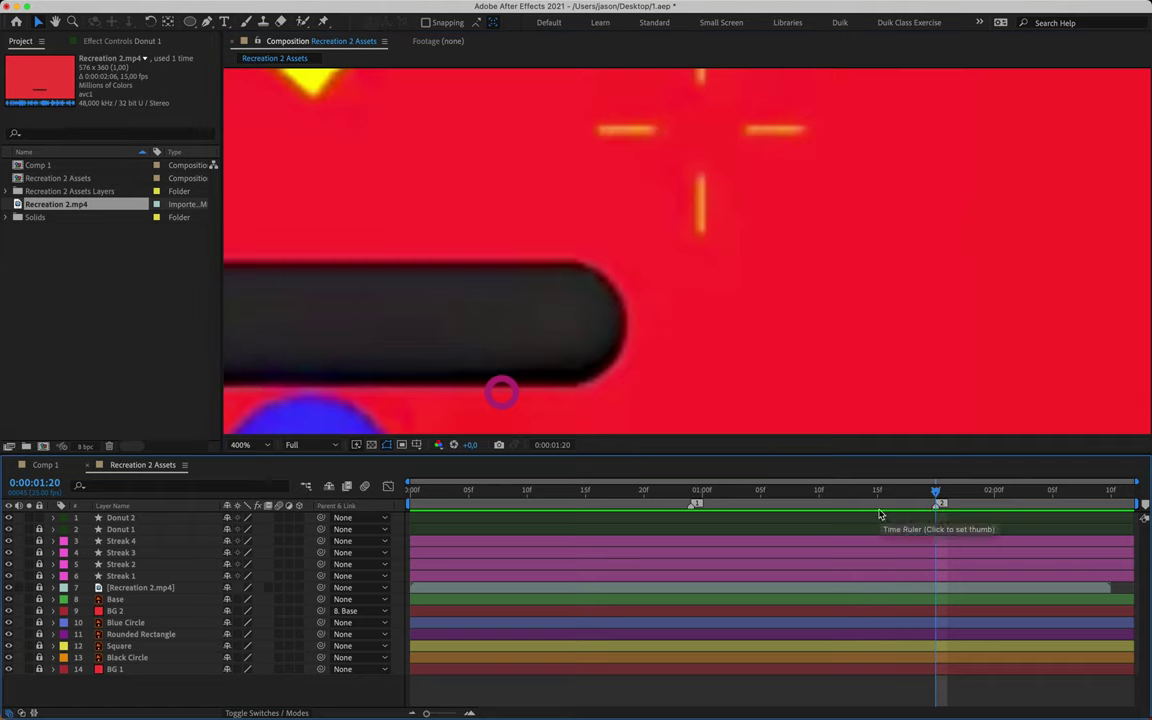
- At 0:00:00:24, reveal Donut 2's Position, Scale and Opacity and start keyframing all three properties
{"action": "key", "text": "Page_Up"}
{"action": "left_click", "coordinate": [698, 497]}
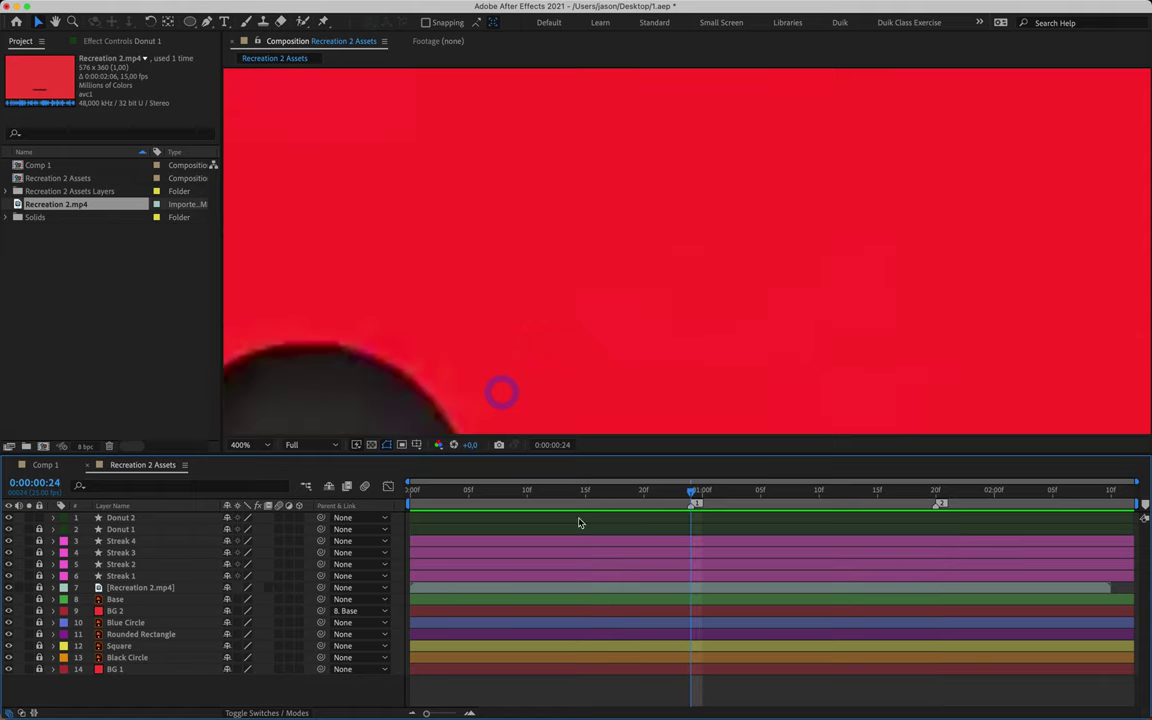
{"action": "left_click", "coordinate": [135, 519]}
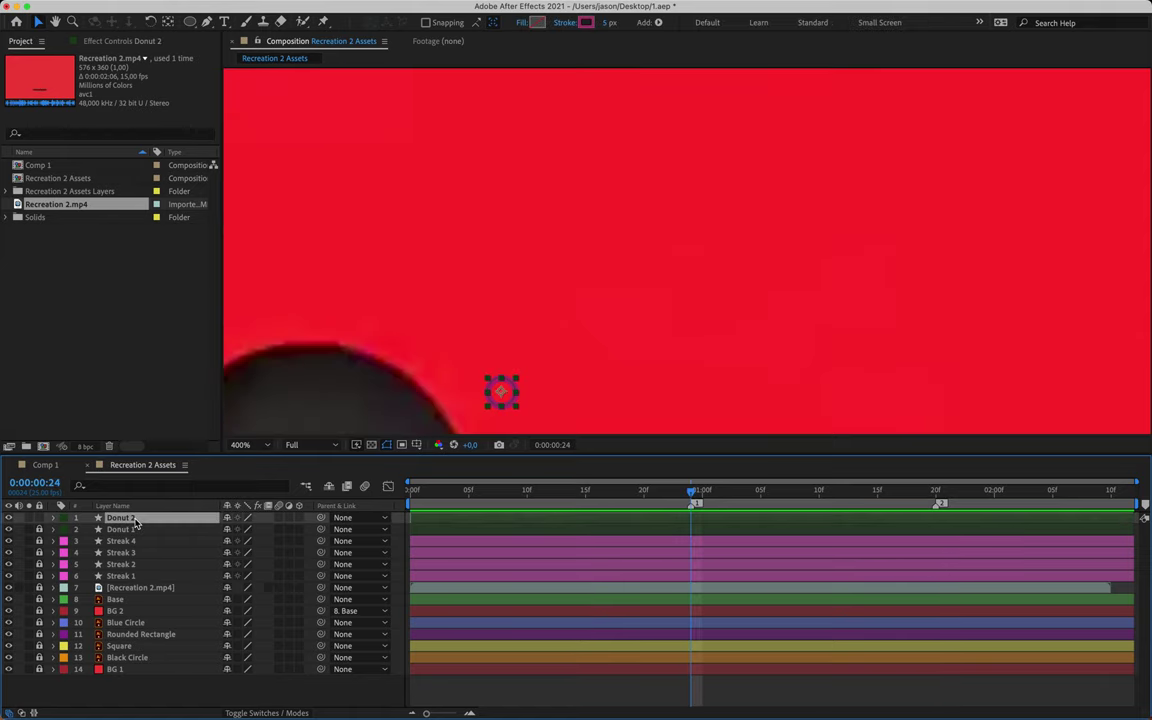
{"action": "key", "text": "alt+shift+p"}
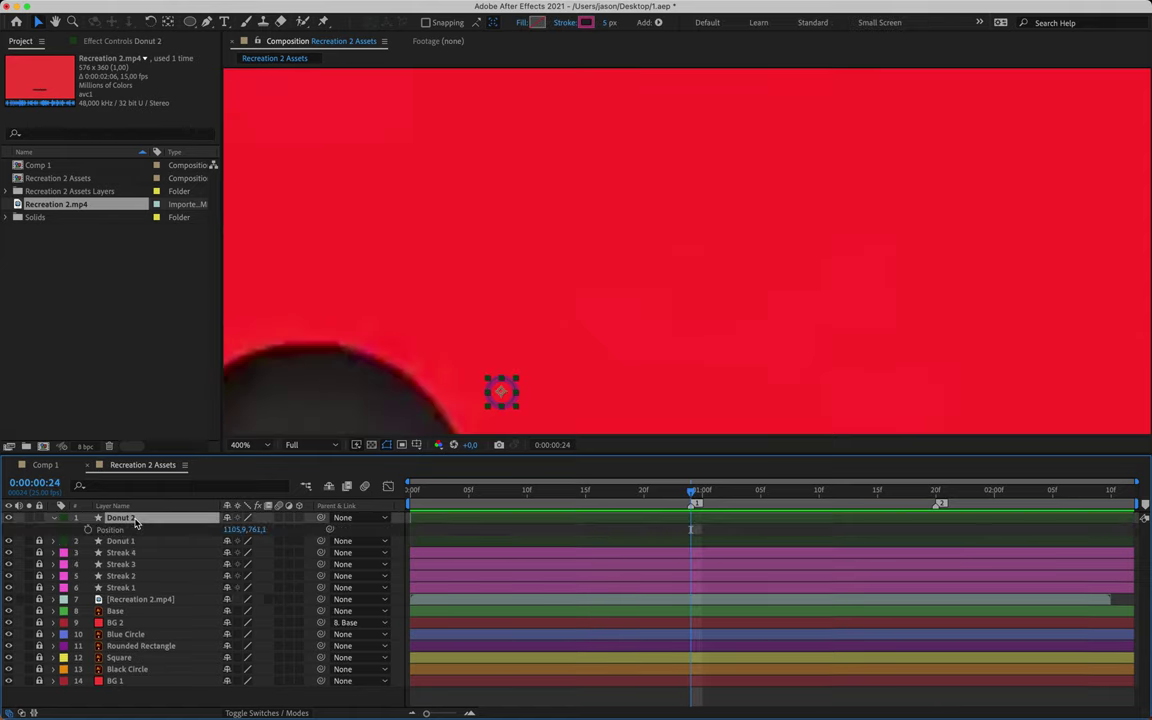
{"action": "key", "text": "alt+shift+s"}
{"action": "key", "text": "alt+shift+t"}
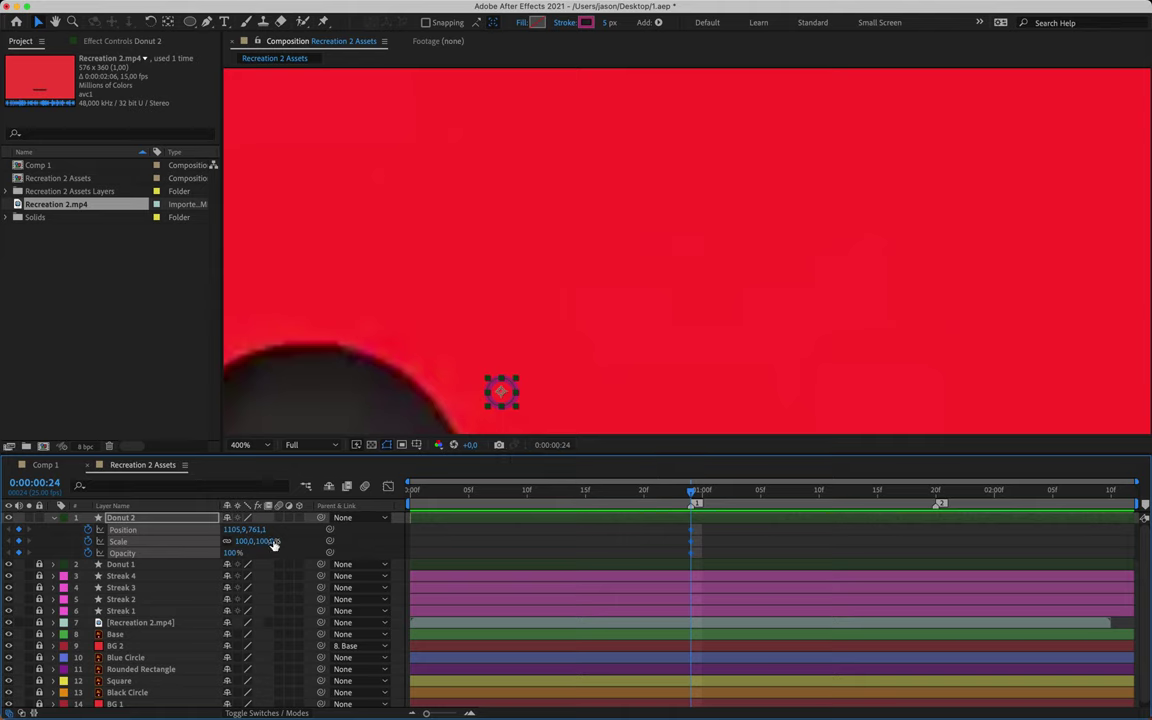
- Set Donut 2's Opacity to 0% at 0:00:00:24 and to 100% at 0:00:01:00
{"action": "left_click", "coordinate": [232, 553]}
{"action": "left_click_drag", "start_coordinate": [232, 553], "coordinate": [154, 553]}
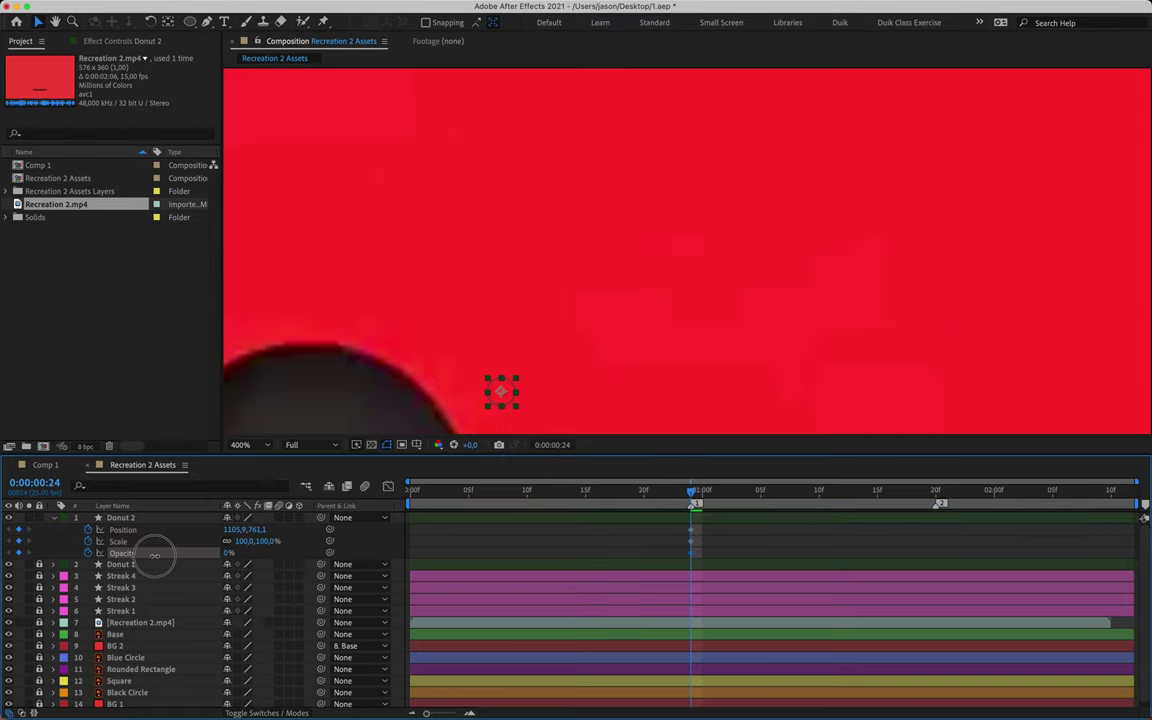
{"action": "left_click", "coordinate": [700, 541]}
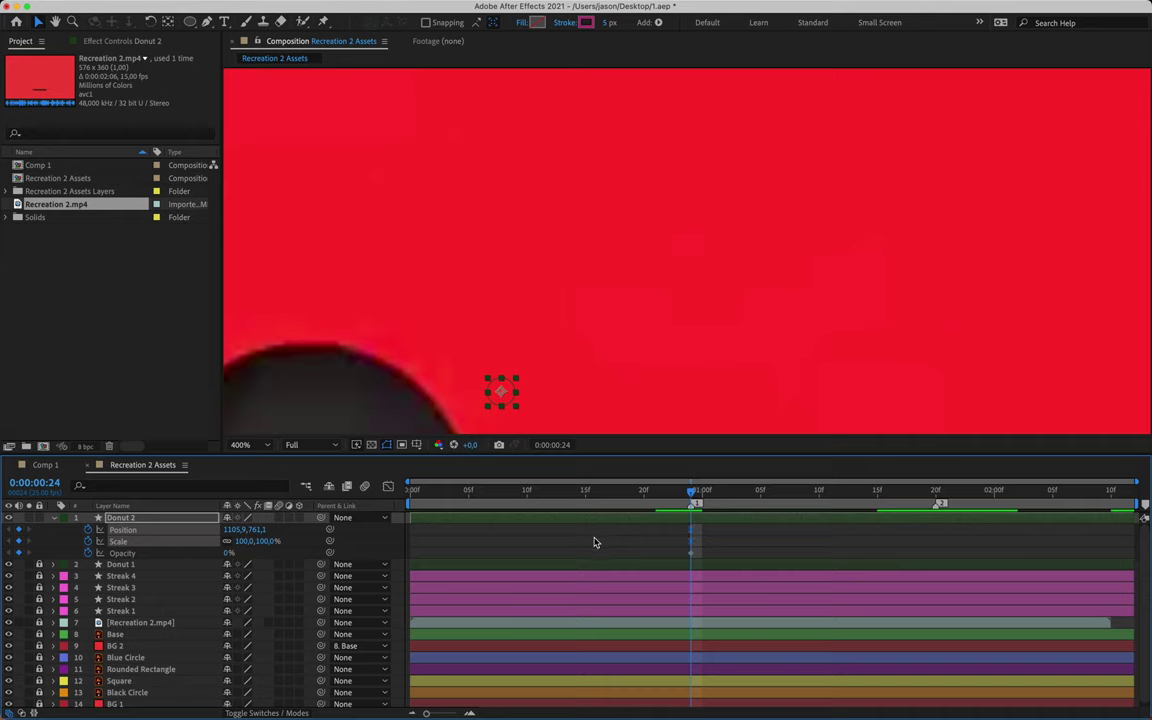
{"action": "key", "text": "Page_Down"}
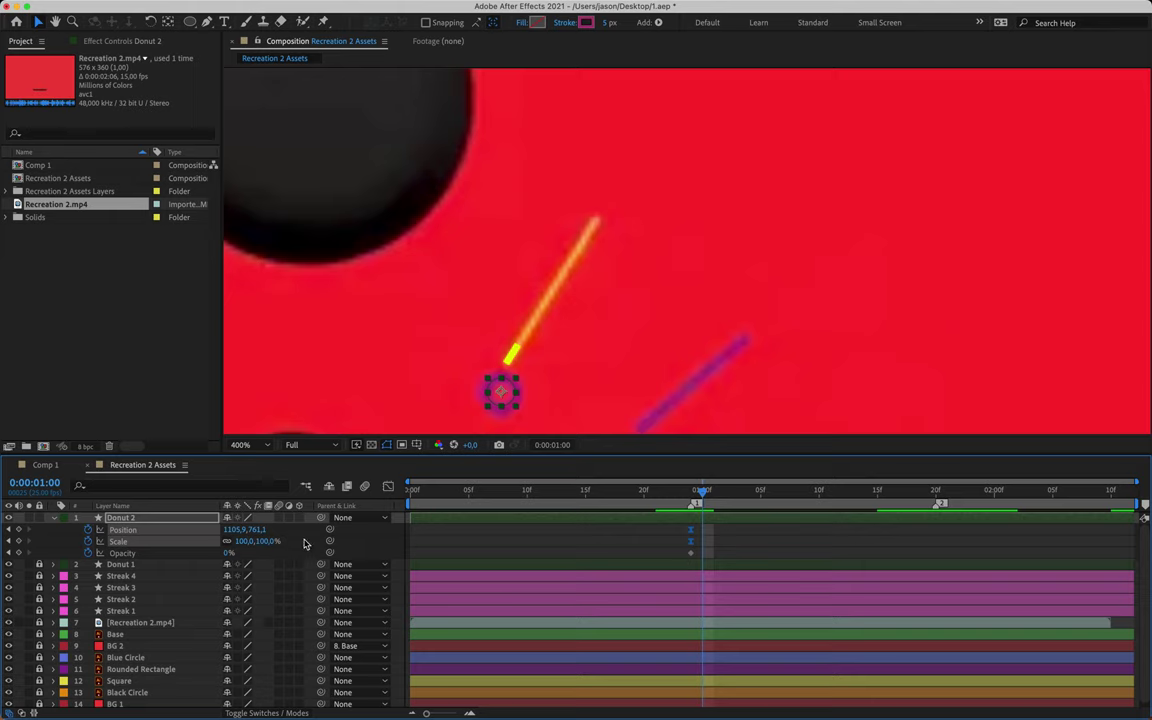
{"action": "left_click_drag", "start_coordinate": [229, 553], "coordinate": [340, 553]}
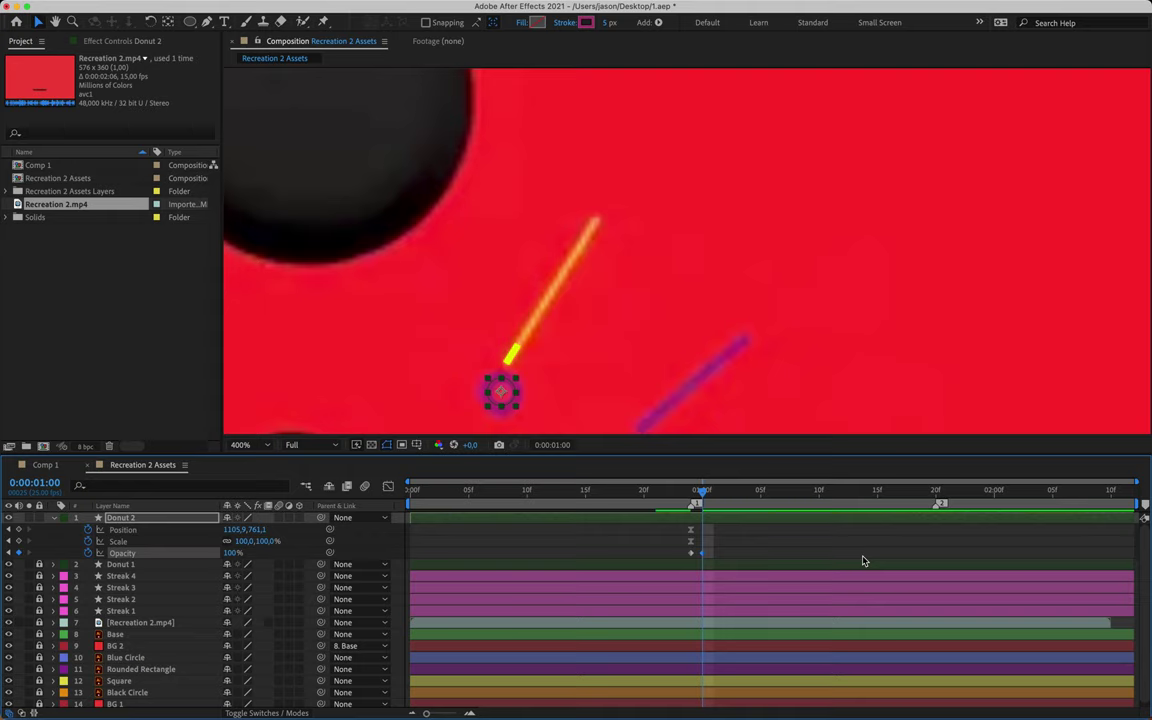
- At 0:00:01:19, keyframe Donut 2's opacity at 100%, move it onto the reference ring at the cross, and scale it to 200%
{"action": "left_click_drag", "start_coordinate": [910, 491], "coordinate": [929, 500]}
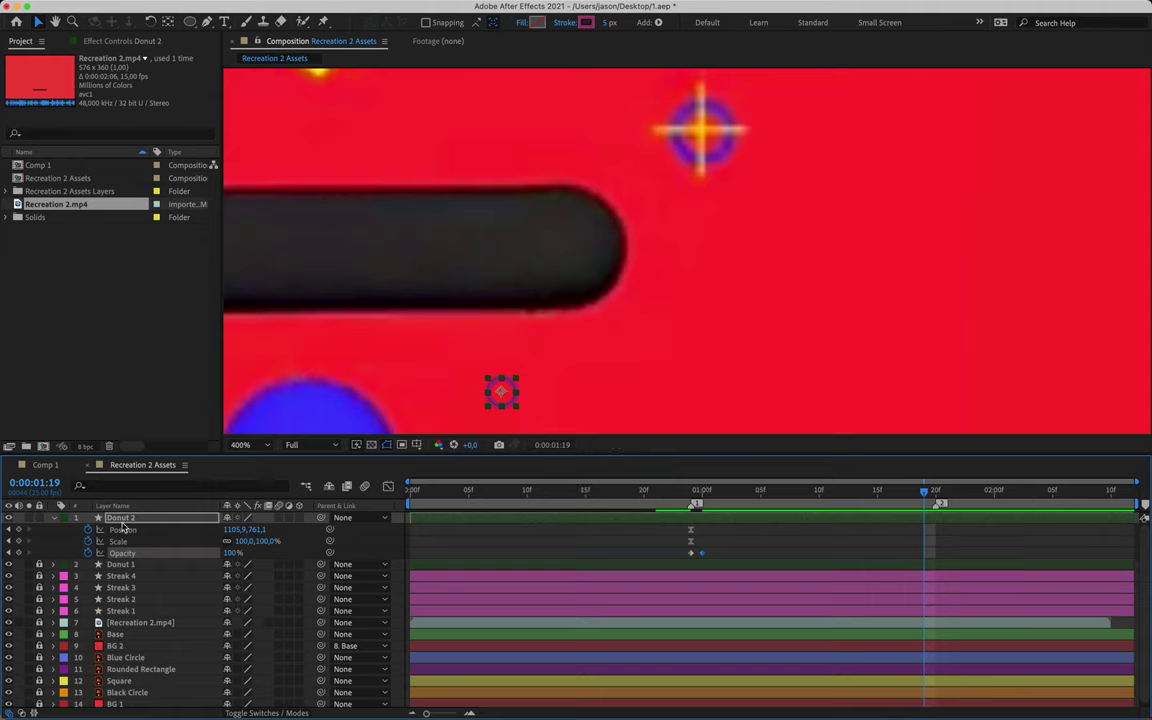
{"action": "left_click", "coordinate": [18, 552]}
{"action": "left_click_drag", "start_coordinate": [502, 395], "coordinate": [703, 134]}
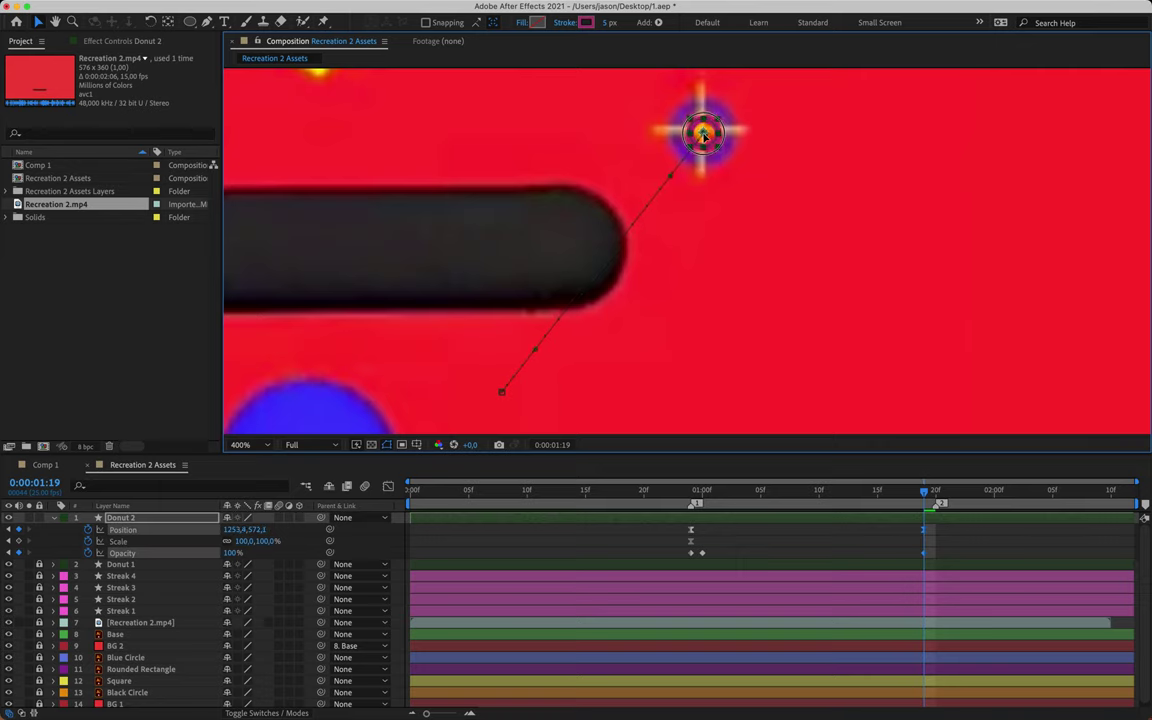
{"action": "left_click", "coordinate": [245, 541]}
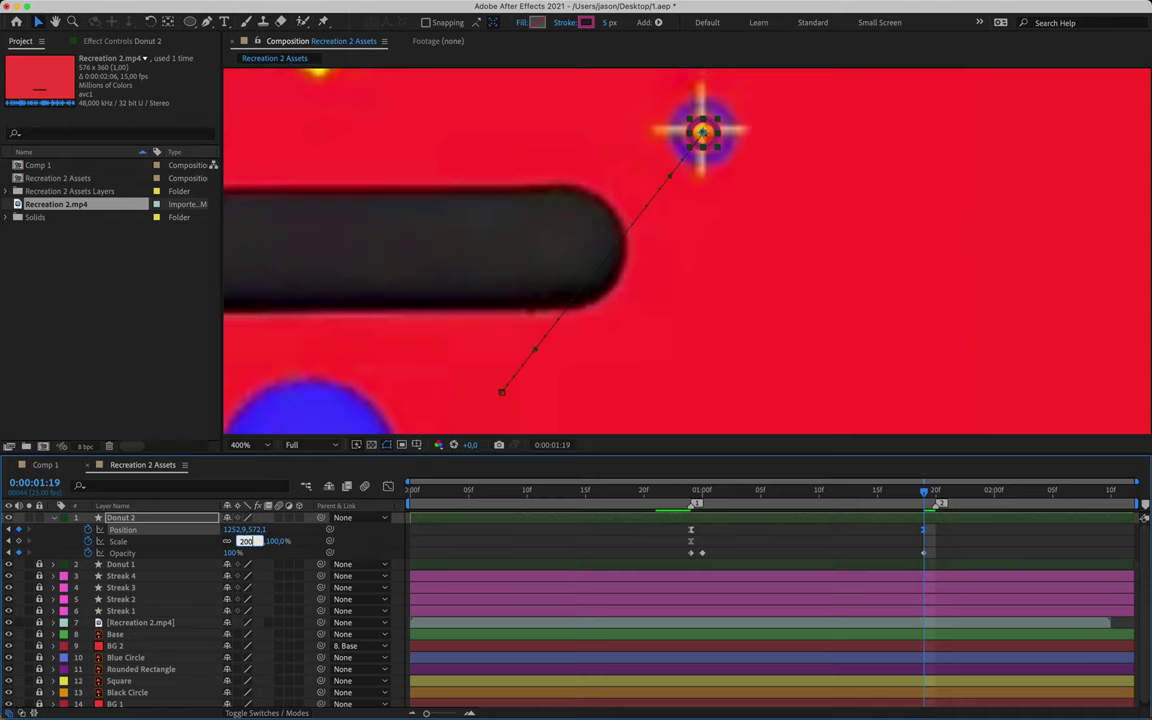
{"action": "key", "text": "Return"}
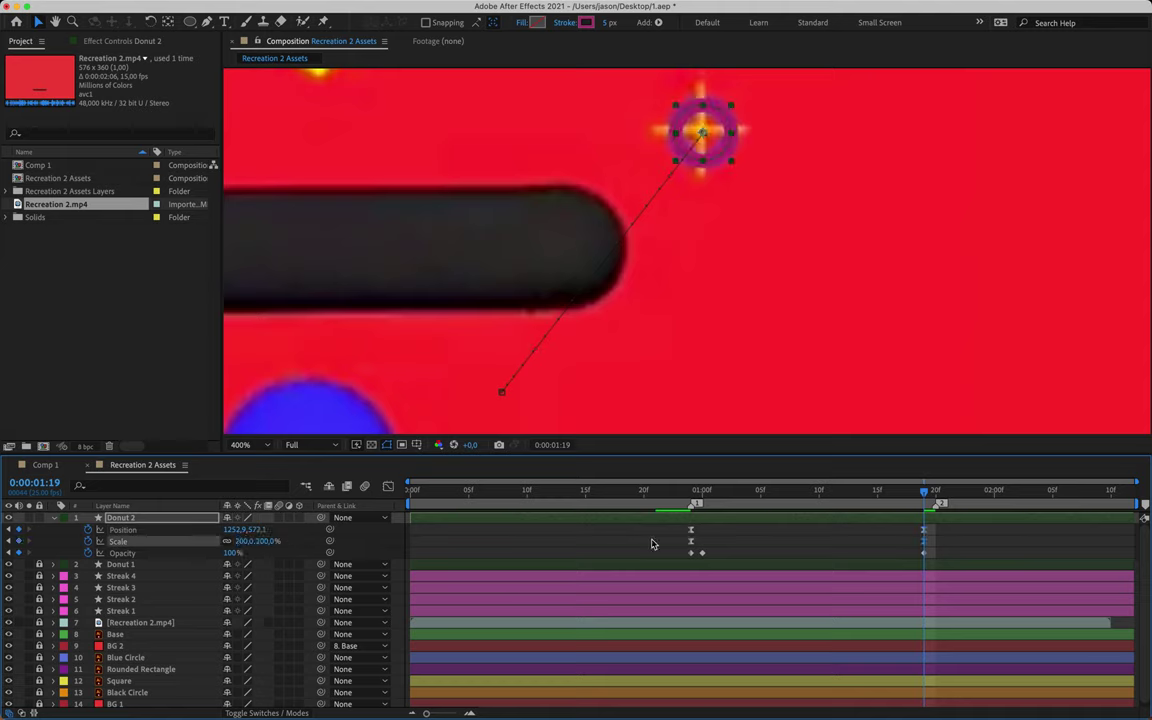
- Move Donut 2's ending Position and Scale keyframes to 0:00:01:20 and set its Opacity to 0% at that frame
{"action": "left_click_drag", "start_coordinate": [694, 490], "coordinate": [935, 535]}
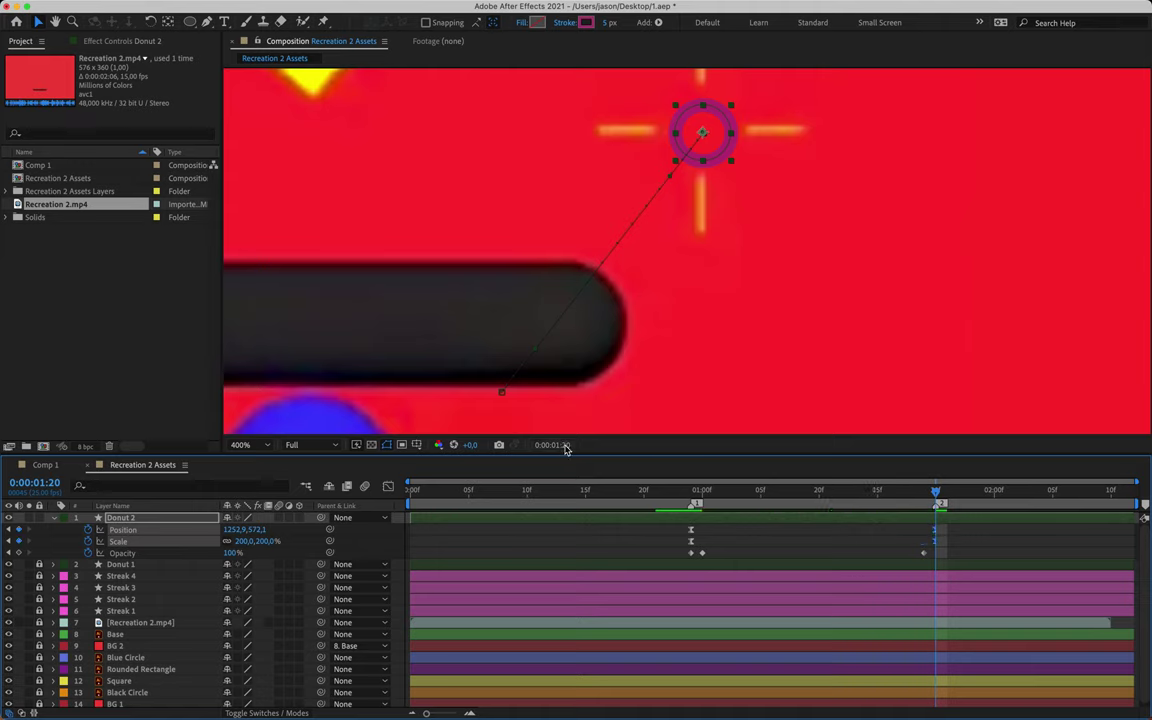
{"action": "left_click", "coordinate": [233, 553]}
{"action": "left_click_drag", "start_coordinate": [233, 553], "coordinate": [133, 570]}
{"action": "left_click", "coordinate": [736, 543]}
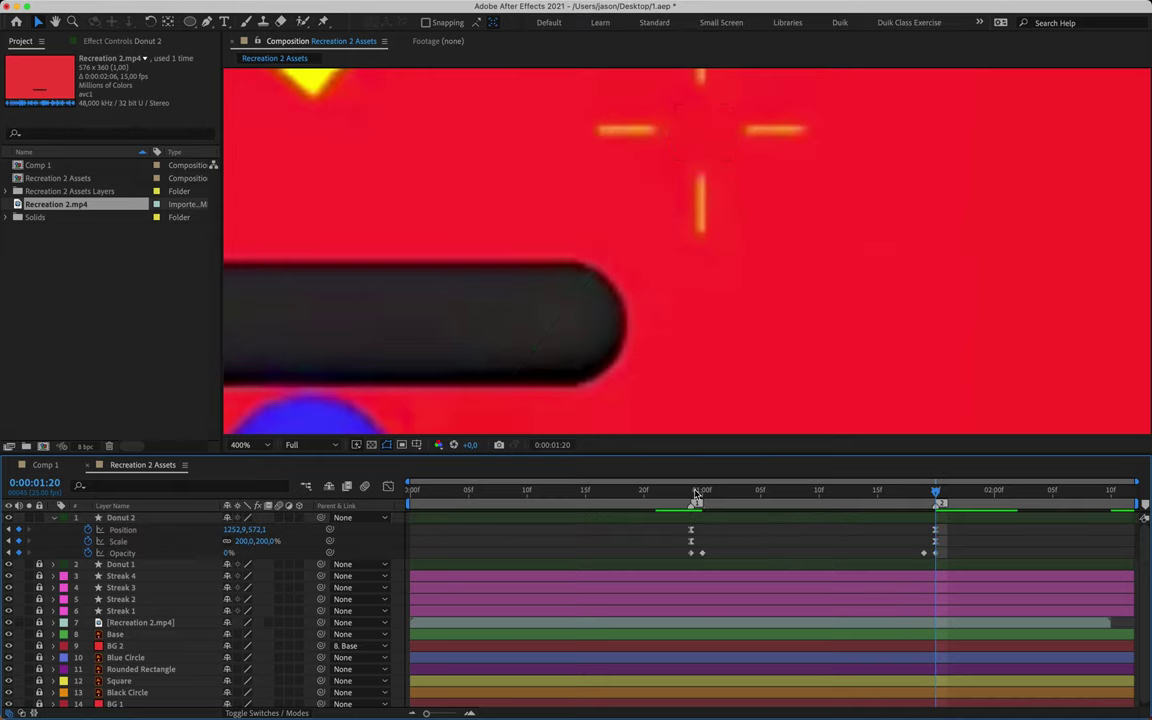
- Reshape Donut 2's Position and Scale speed curves to peak early and ease out slowly, then preview from 0:00:00:22
{"action": "left_click", "coordinate": [697, 490]}
{"action": "left_click", "coordinate": [699, 489]}
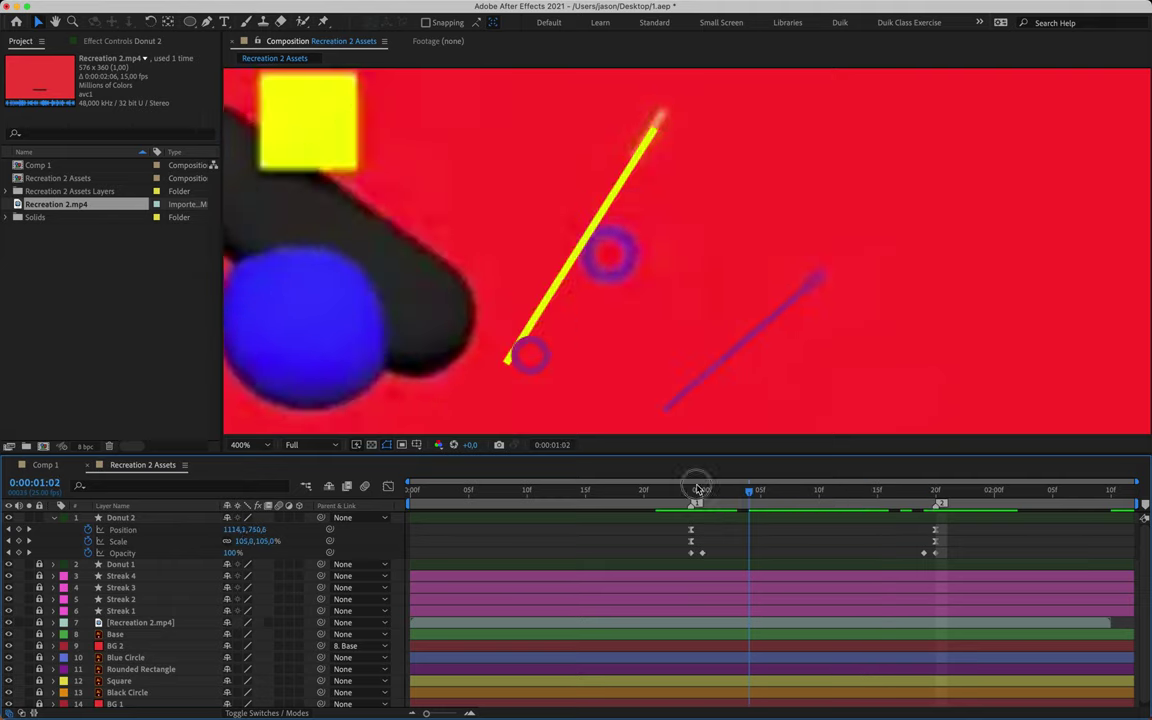
{"action": "left_click_drag", "start_coordinate": [805, 489], "coordinate": [930, 510]}
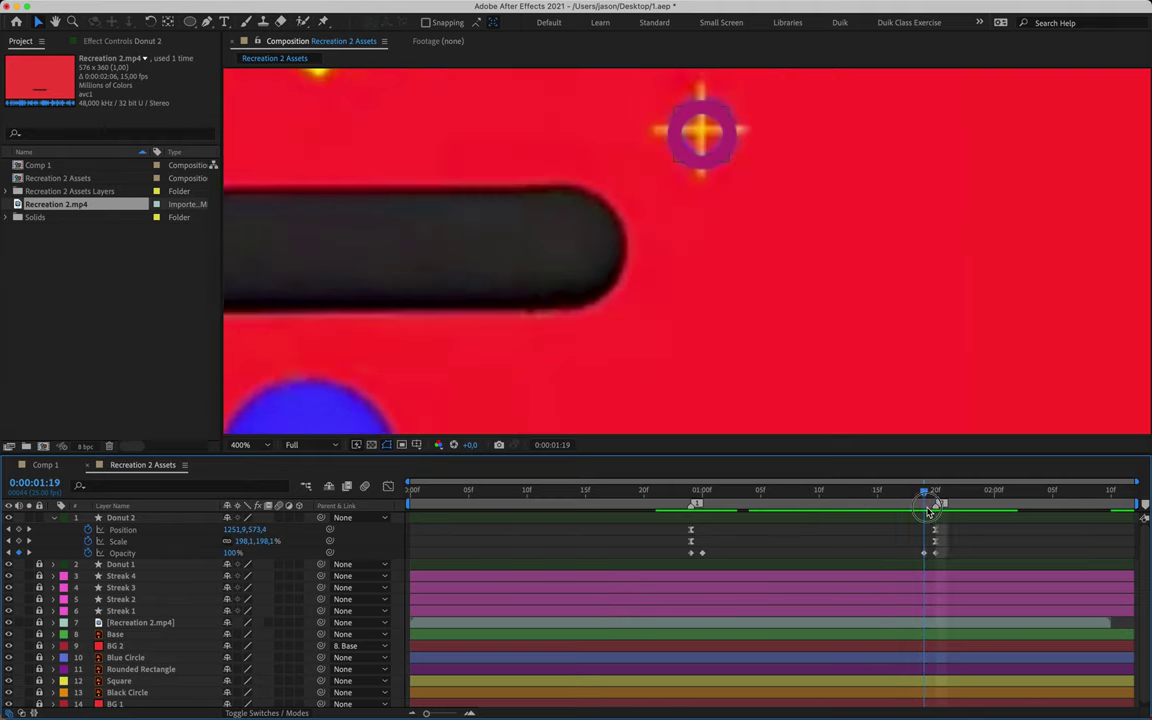
{"action": "left_click_drag", "start_coordinate": [676, 520], "coordinate": [712, 547]}
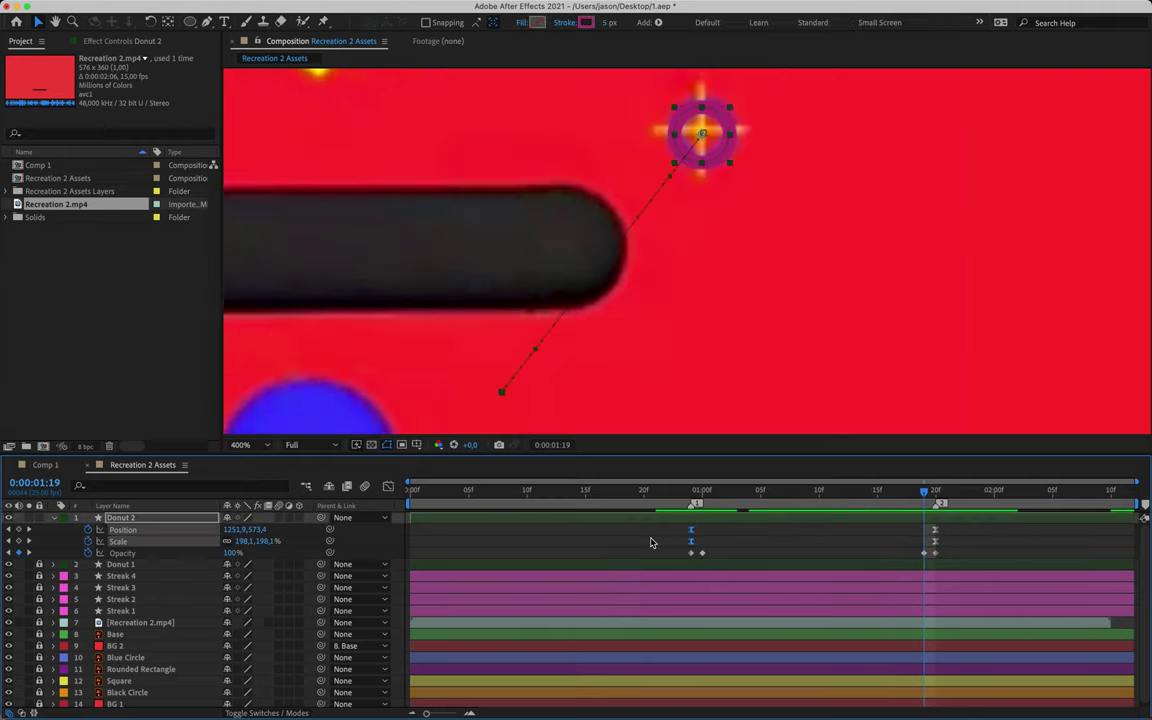
{"action": "key", "text": "shift+F3"}
{"action": "left_click_drag", "start_coordinate": [905, 648], "coordinate": [710, 669]}
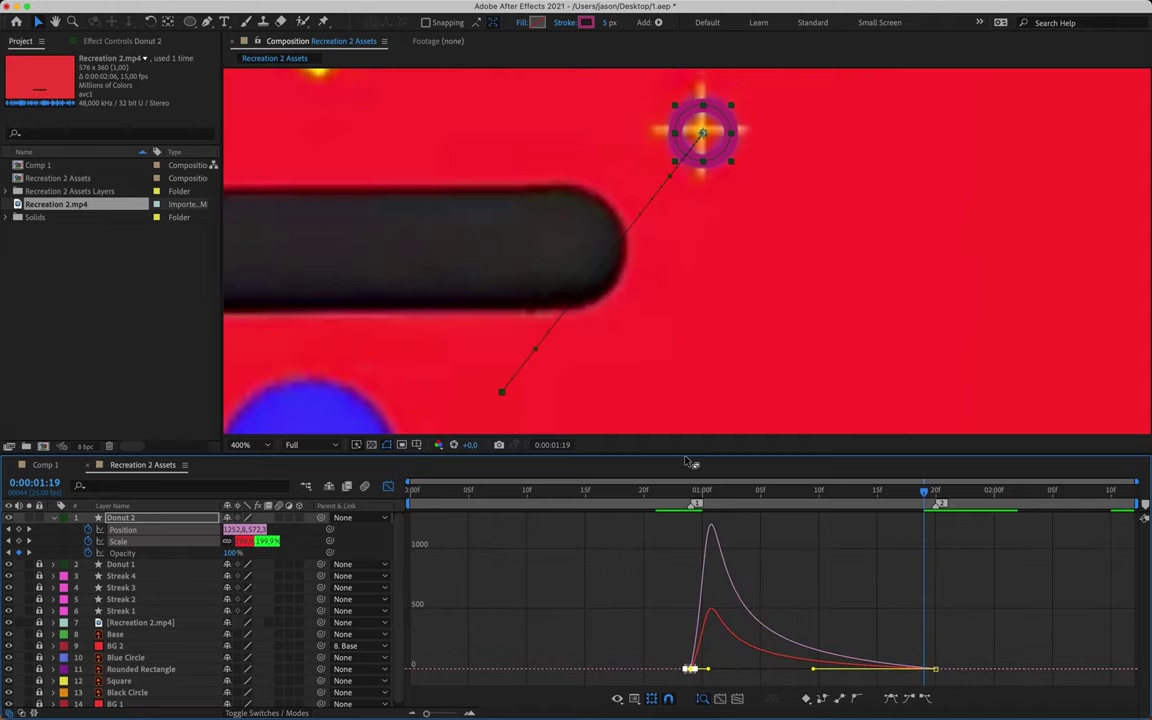
{"action": "left_click", "coordinate": [668, 492]}
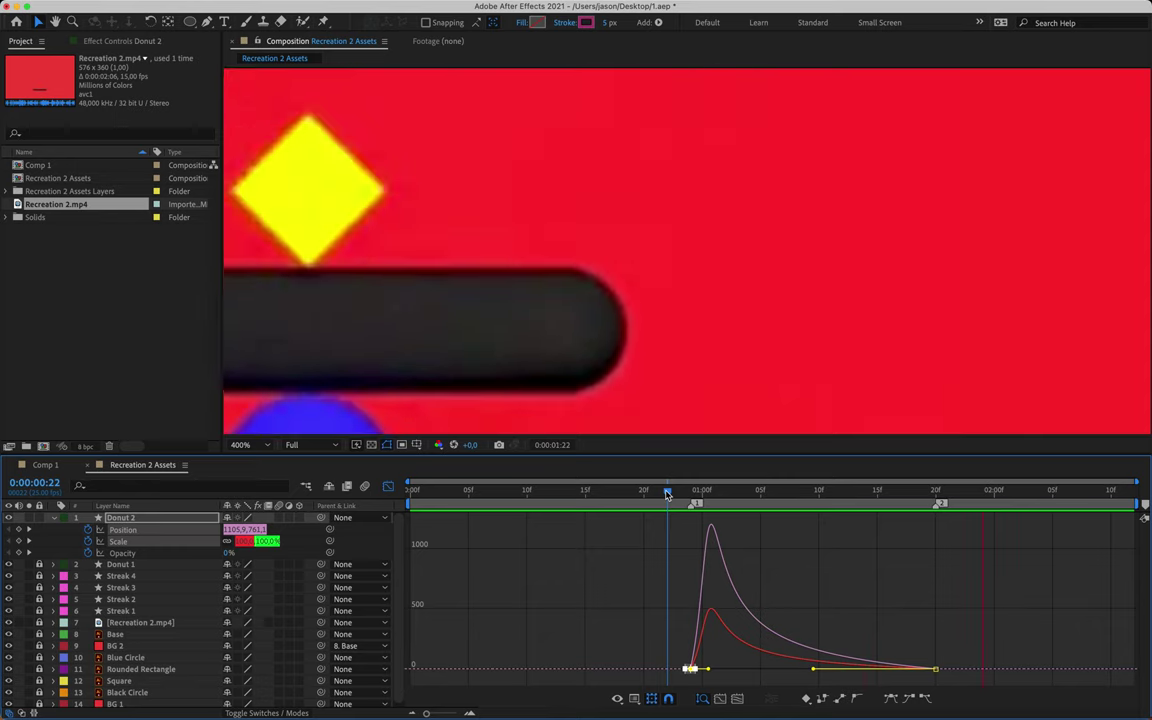
{"action": "key", "text": "space"}
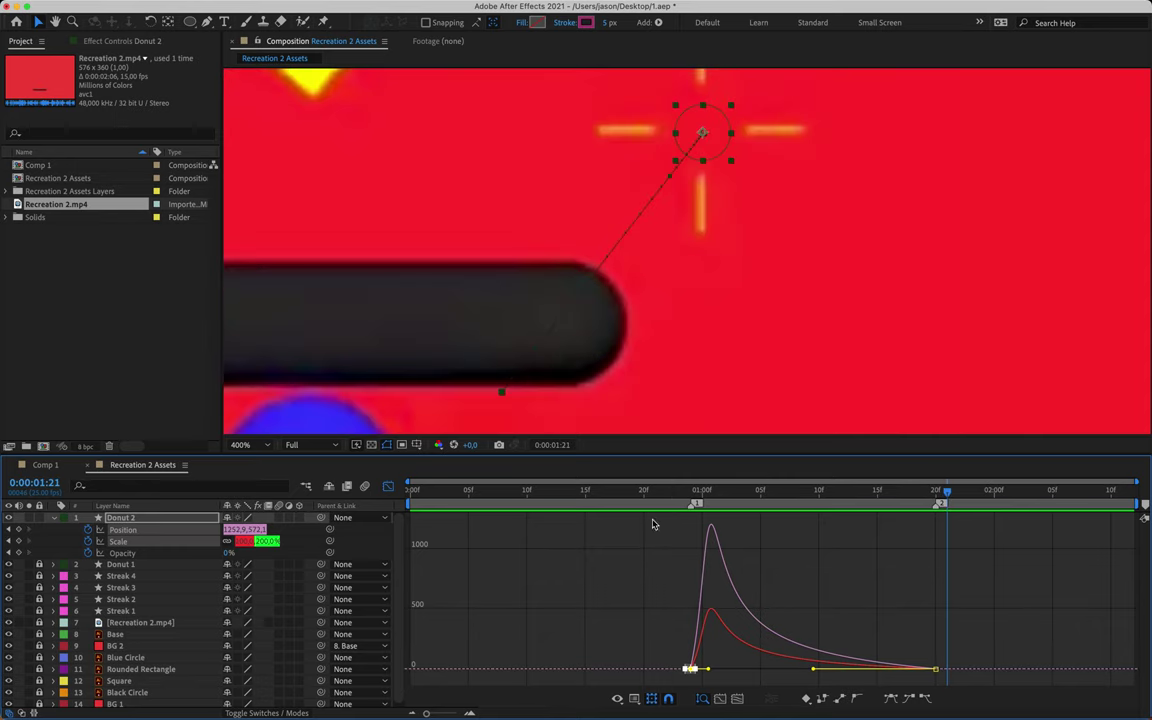
- Close the Graph Editor, then collapse and lock the Donut 2 layer
{"action": "key", "text": "shift+F3"}
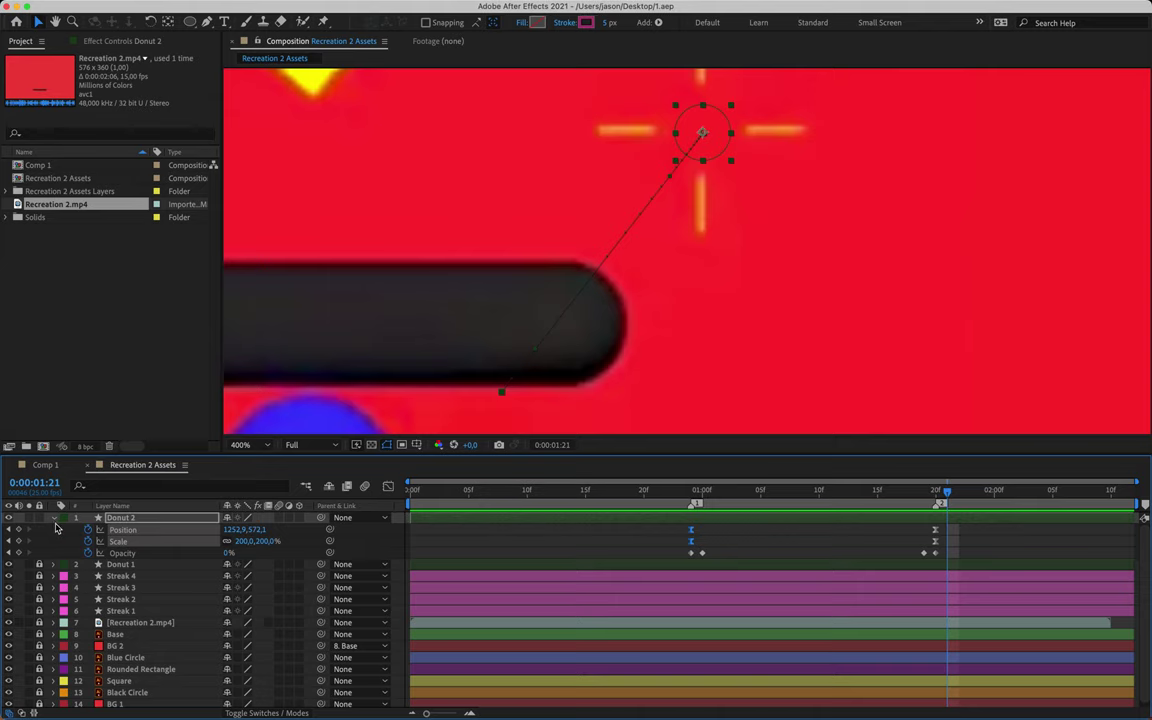
{"action": "left_click", "coordinate": [53, 517]}
{"action": "left_click", "coordinate": [39, 518]}
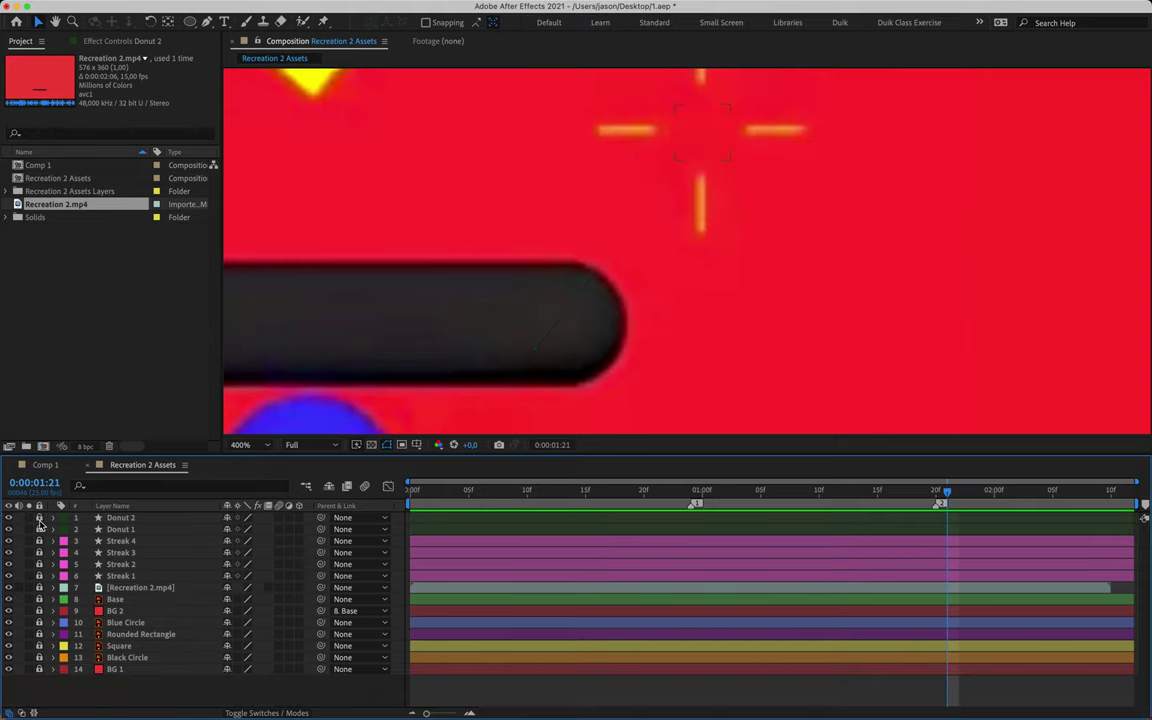
- Go to 0:00:01:15, where the small yellow cross beside the black bar shows, and hide both Donut layers
{"action": "key", "text": "comma"}
{"action": "key", "text": "h"}
{"action": "left_click_drag", "start_coordinate": [579, 303], "coordinate": [806, 342]}
{"action": "key", "text": "v"}
{"action": "left_click_drag", "start_coordinate": [700, 489], "coordinate": [879, 489]}
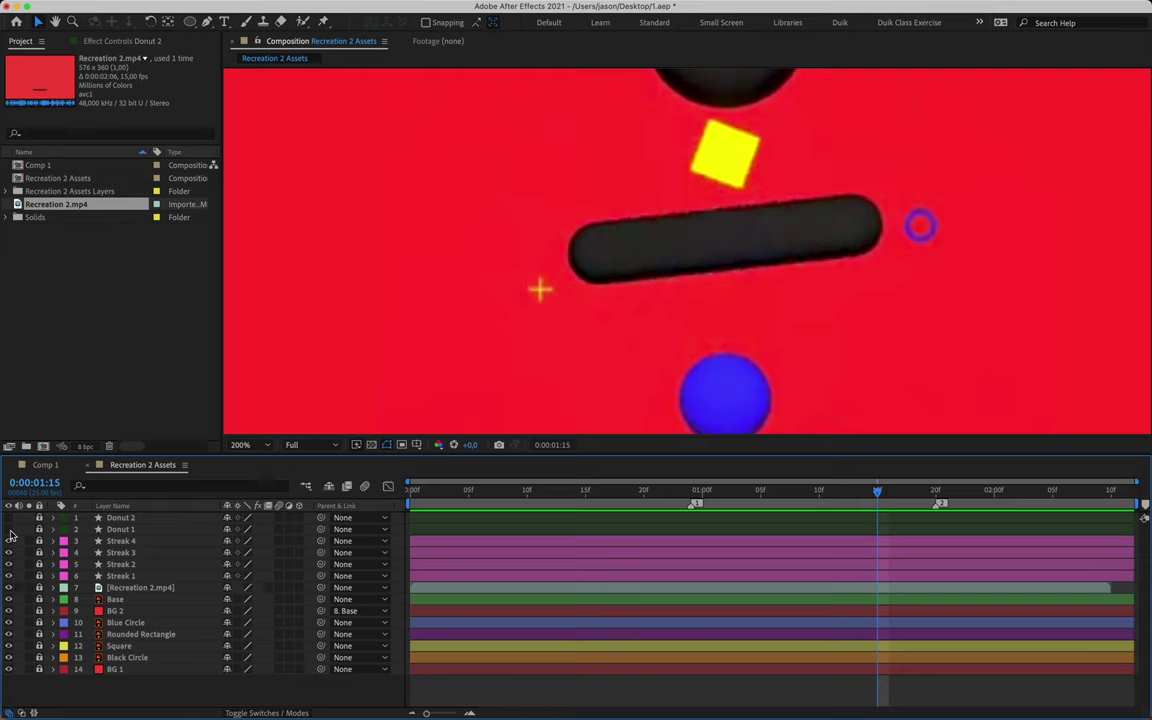
- Activate the Pen tool and set its stroke color to FBFF23, sampled from the yellow square
{"action": "left_click", "coordinate": [206, 21]}
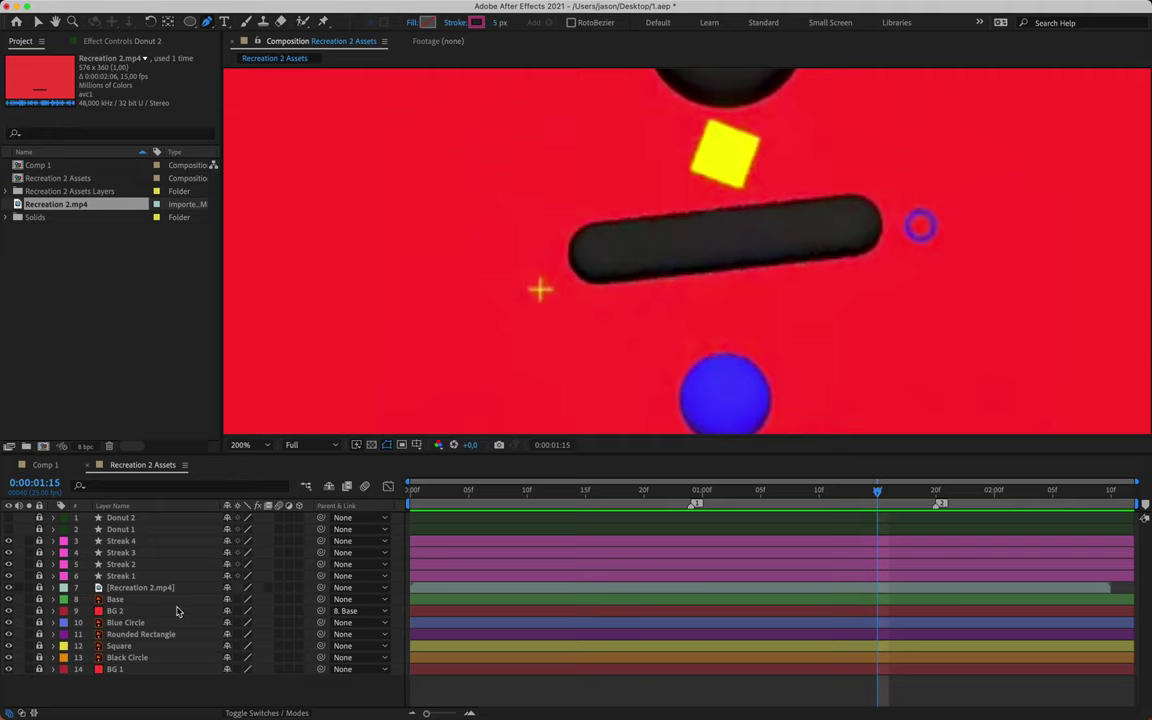
{"action": "left_click", "coordinate": [477, 23]}
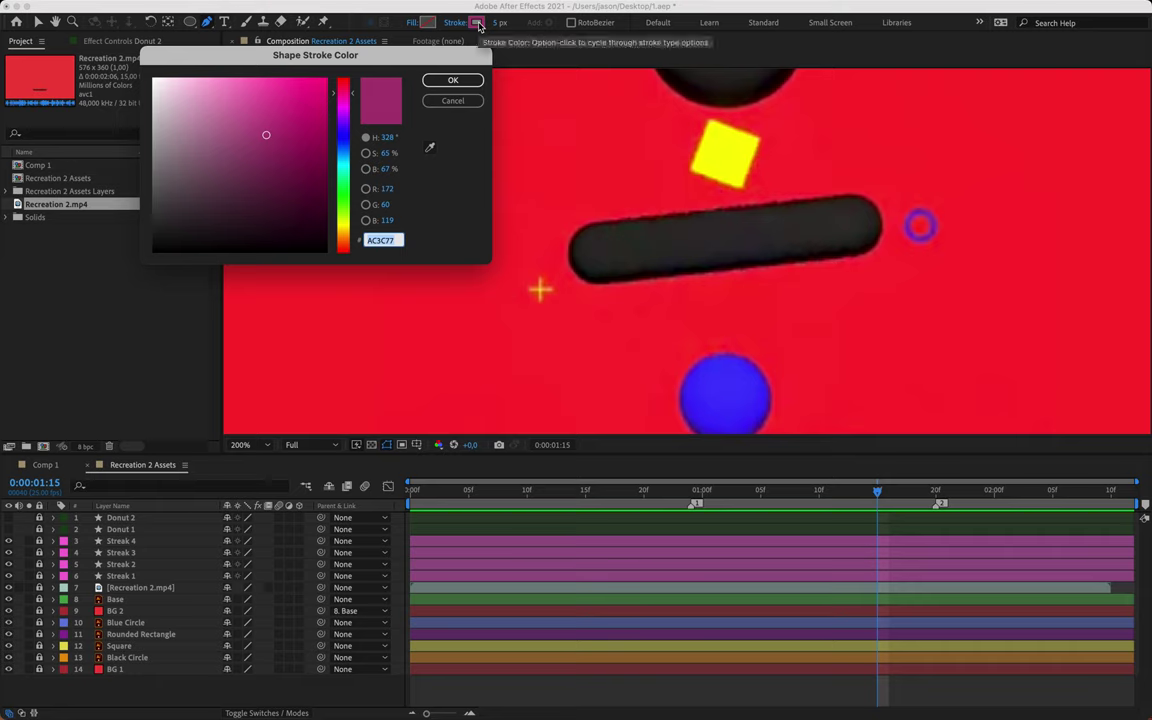
{"action": "left_click", "coordinate": [431, 150]}
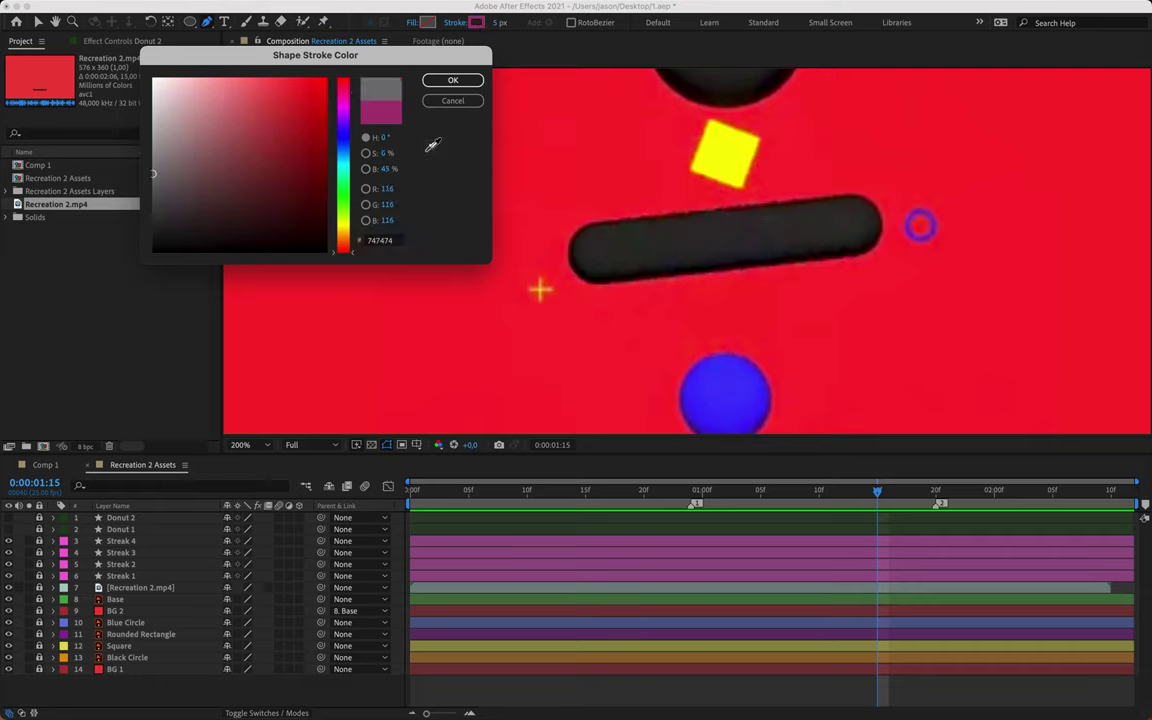
{"action": "left_click", "coordinate": [727, 155]}
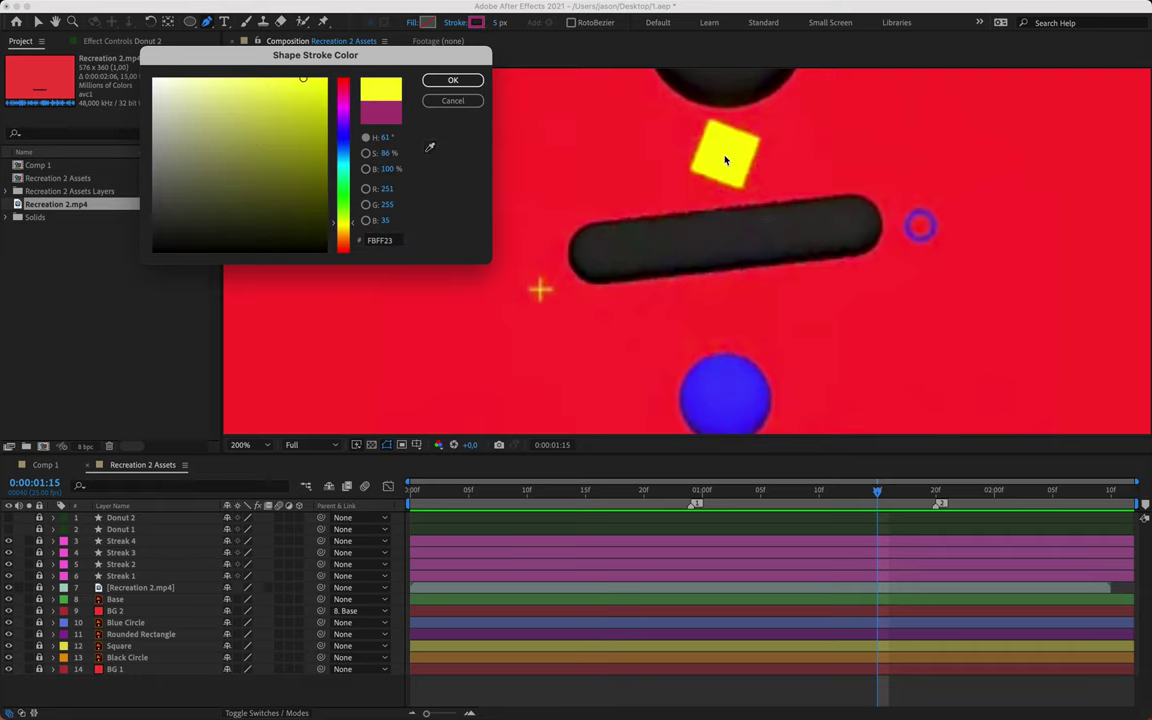
{"action": "left_click", "coordinate": [453, 81]}
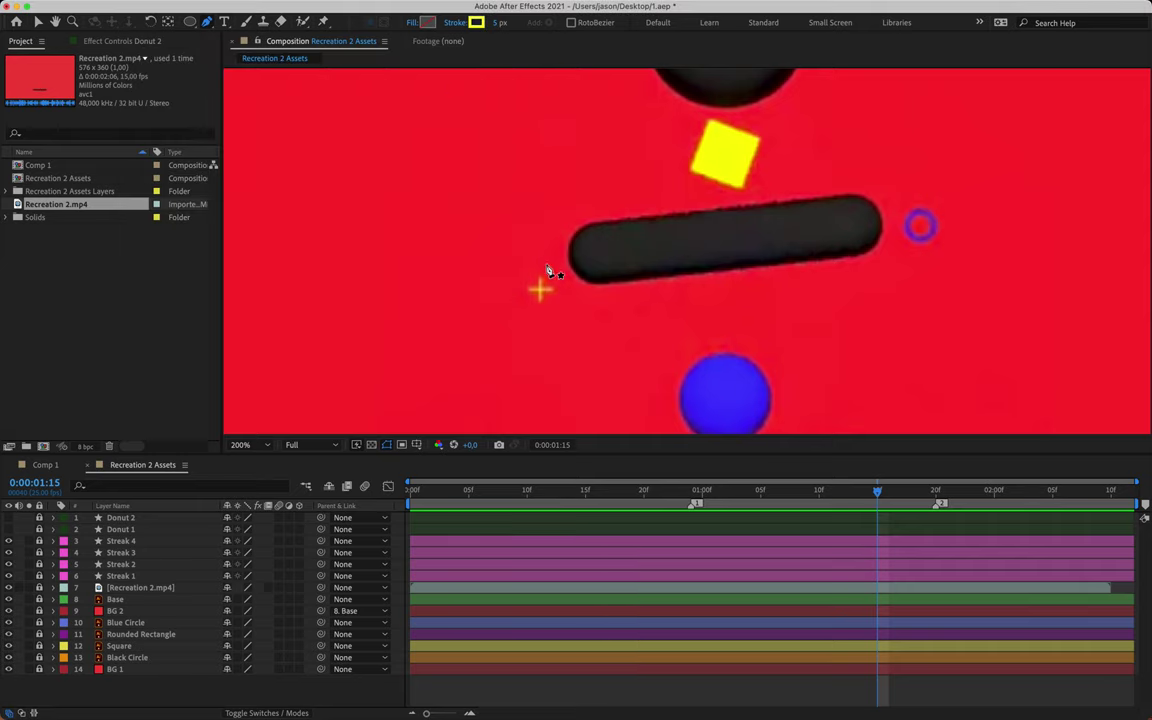
- Step through the frames around the left ring to find where the yellow cross starts, and move composition marker 1 to 0:00:01:13
{"action": "key", "text": "period"}
{"action": "key", "text": "h"}
{"action": "left_click_drag", "start_coordinate": [478, 303], "coordinate": [699, 270]}
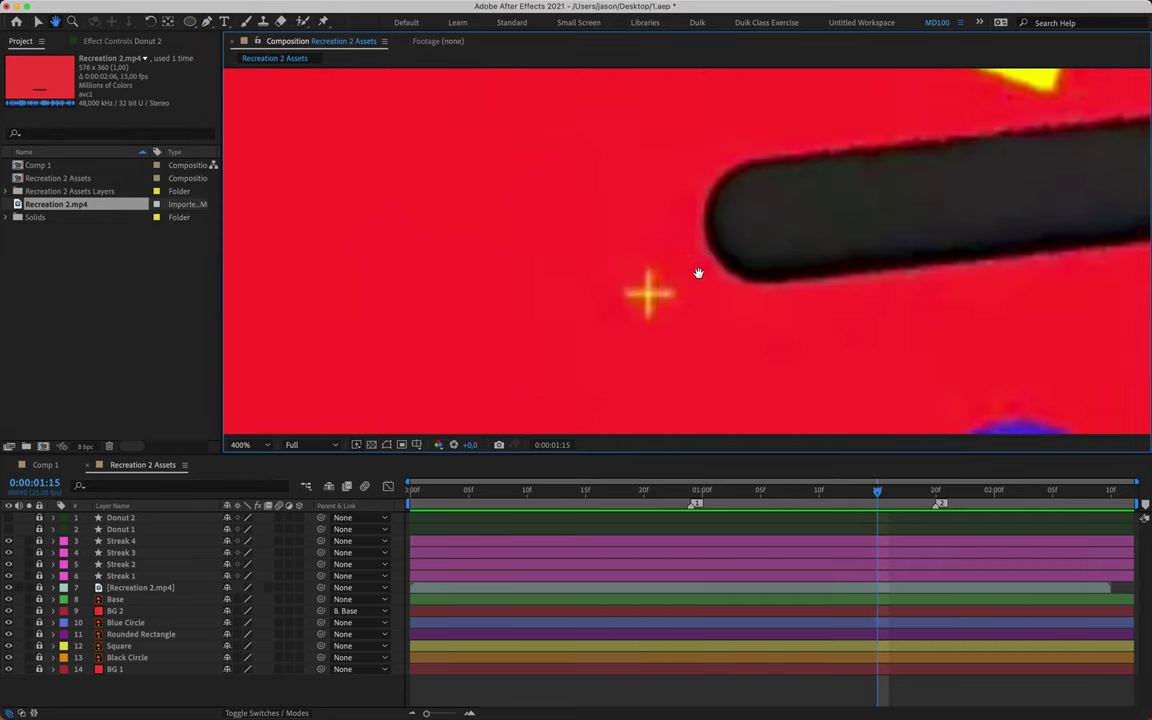
{"action": "key", "text": "Page_Up"}
{"action": "key", "text": "Page_Up"}
{"action": "key", "text": "g"}
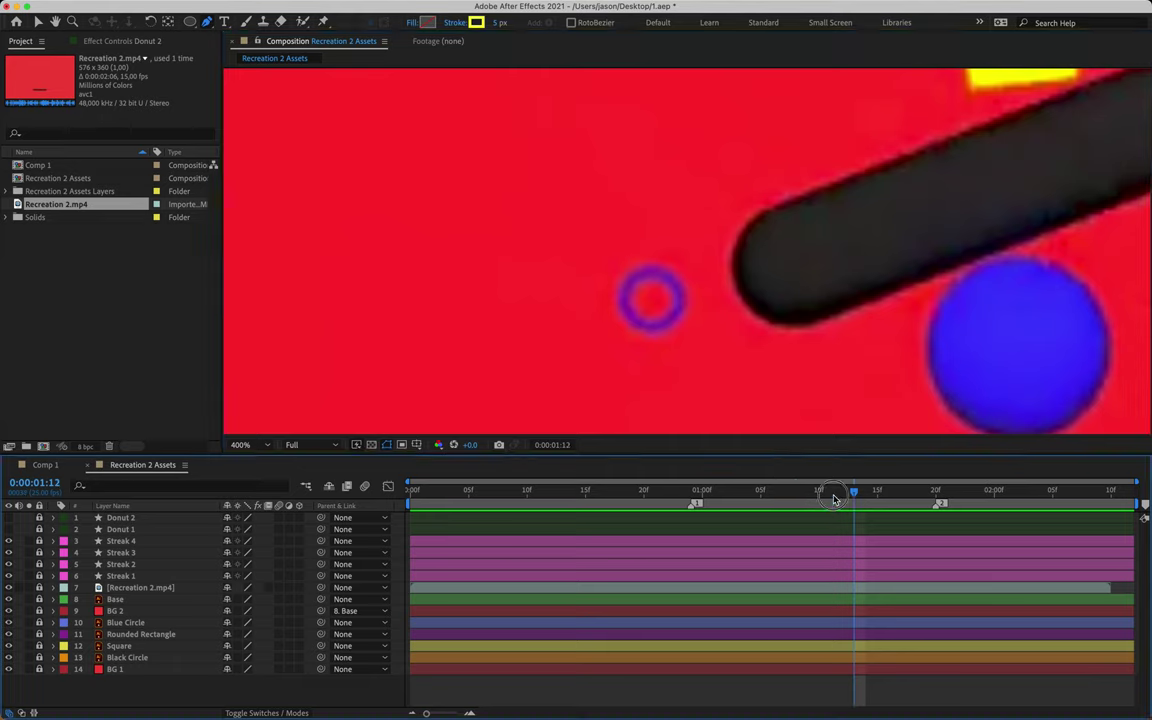
{"action": "key", "text": "Page_Up"}
{"action": "key", "text": "Page_Up"}
{"action": "key", "text": "Page_Up"}
{"action": "left_click_drag", "start_coordinate": [840, 502], "coordinate": [866, 502]}
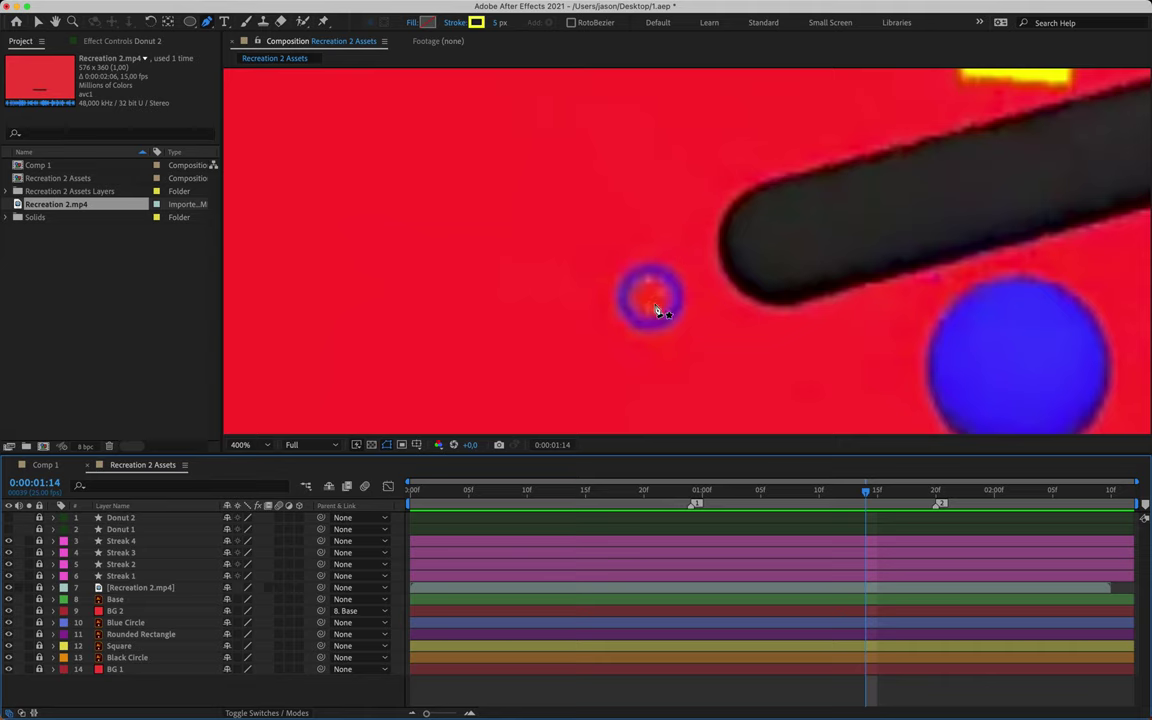
{"action": "key", "text": "Page_Up"}
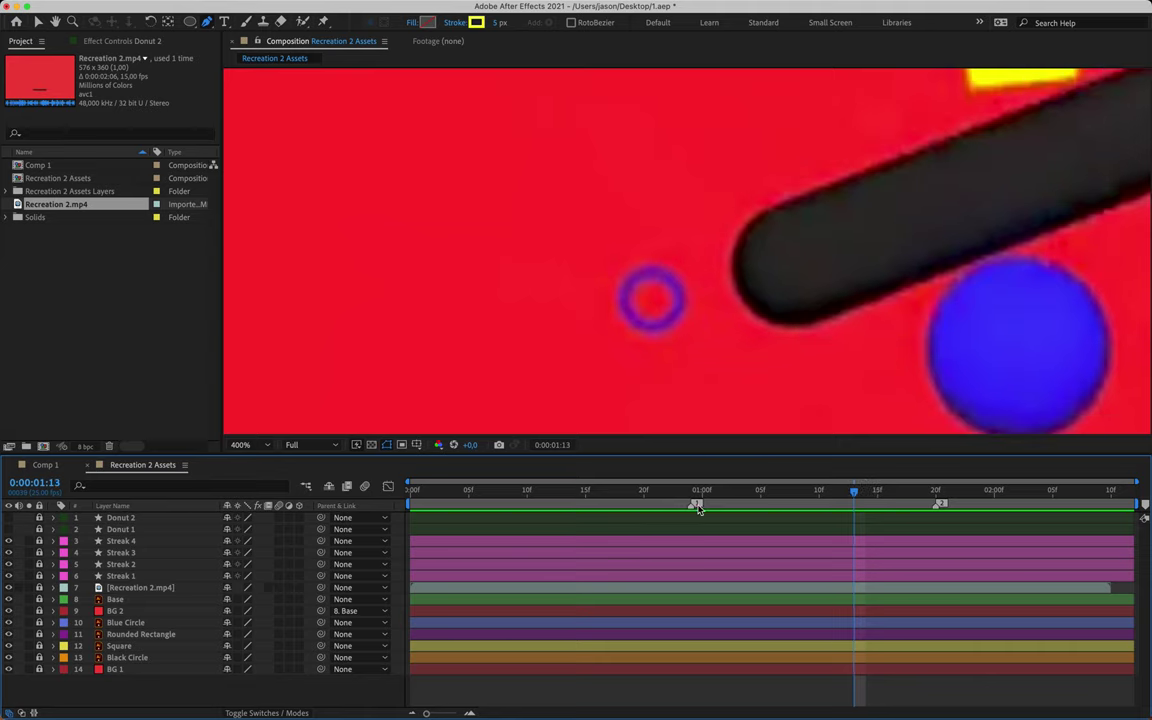
{"action": "left_click_drag", "start_coordinate": [690, 504], "coordinate": [856, 503]}
- Step frame by frame between 0:00:01:13 and 0:00:01:20 to examine how the left yellow cross grows and ends
{"action": "key", "text": "Page_Down"}
{"action": "key", "text": "Page_Down"}
{"action": "key", "text": "Page_Down"}
{"action": "key", "text": "Page_Down"}
{"action": "key", "text": "Page_Down"}
{"action": "key", "text": "Page_Down"}
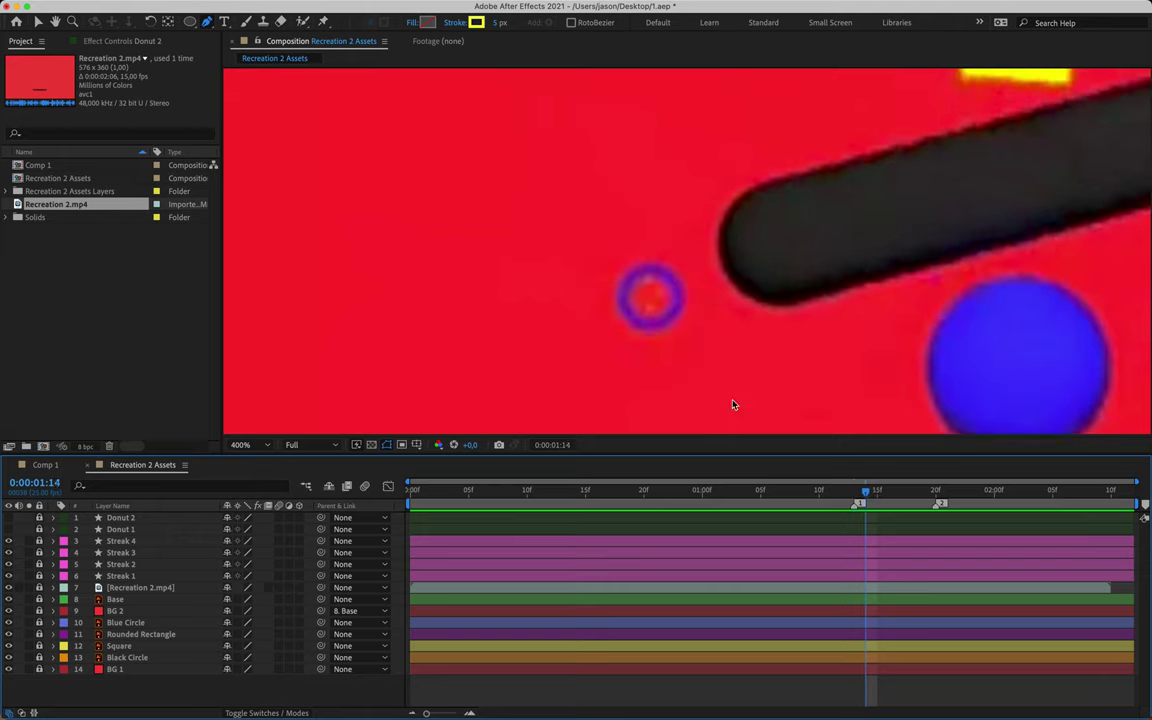
{"action": "key", "text": "Page_Down"}
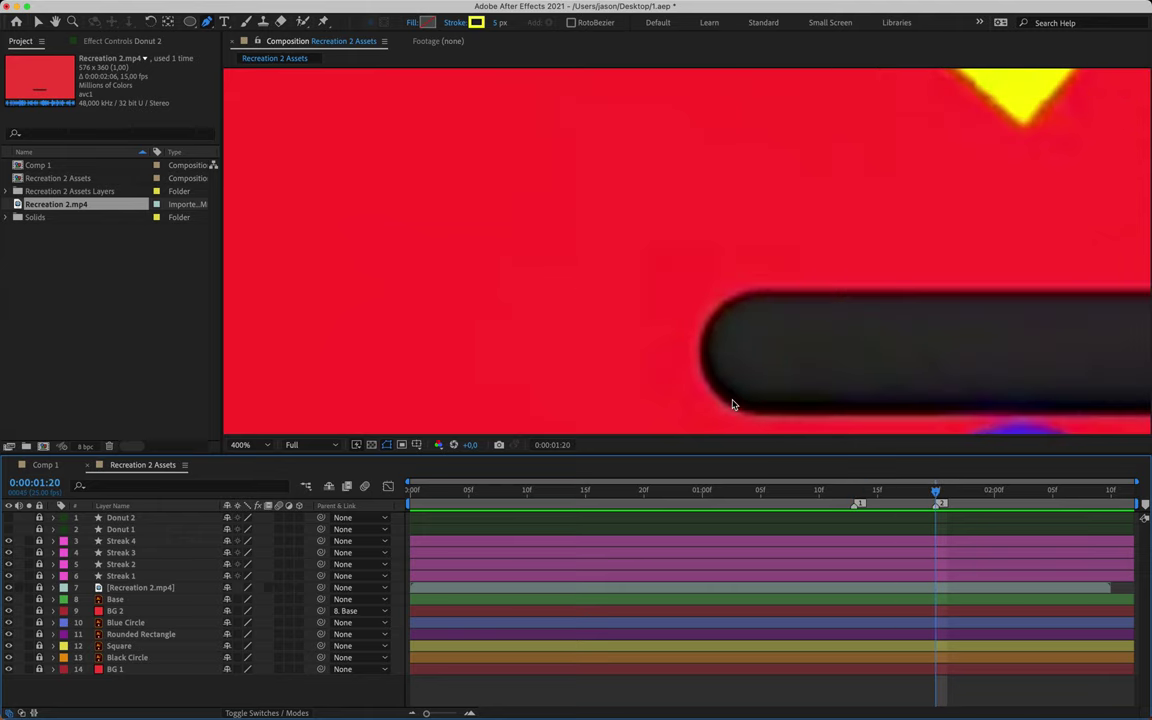
{"action": "key", "text": "Page_Up"}
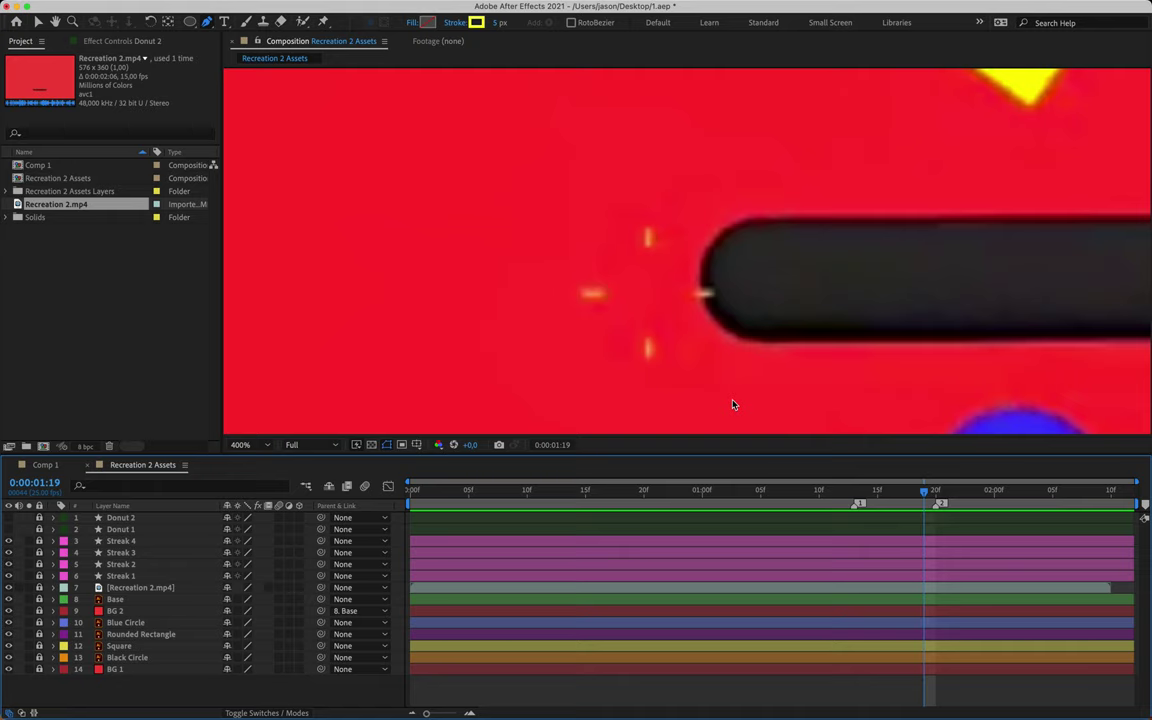
{"action": "key", "text": "Page_Up"}
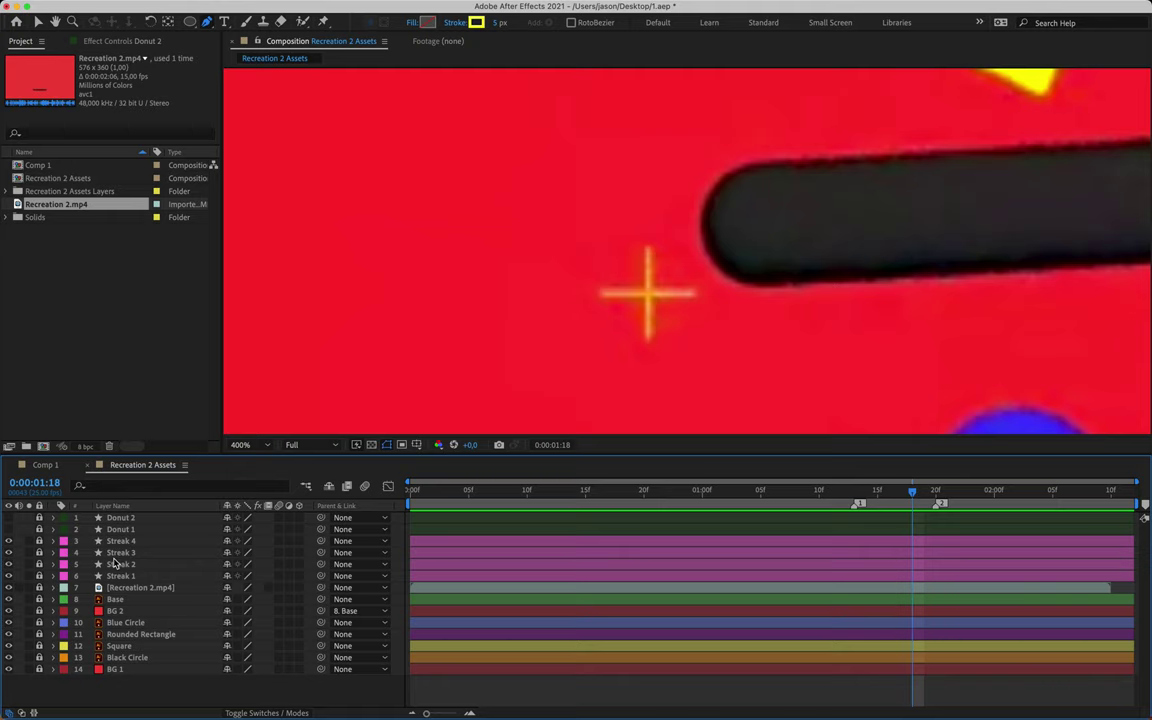
- At 0:00:01:15, start a new Pen path with its first point at the exact centre of the yellow cross
{"action": "key", "text": "period"}
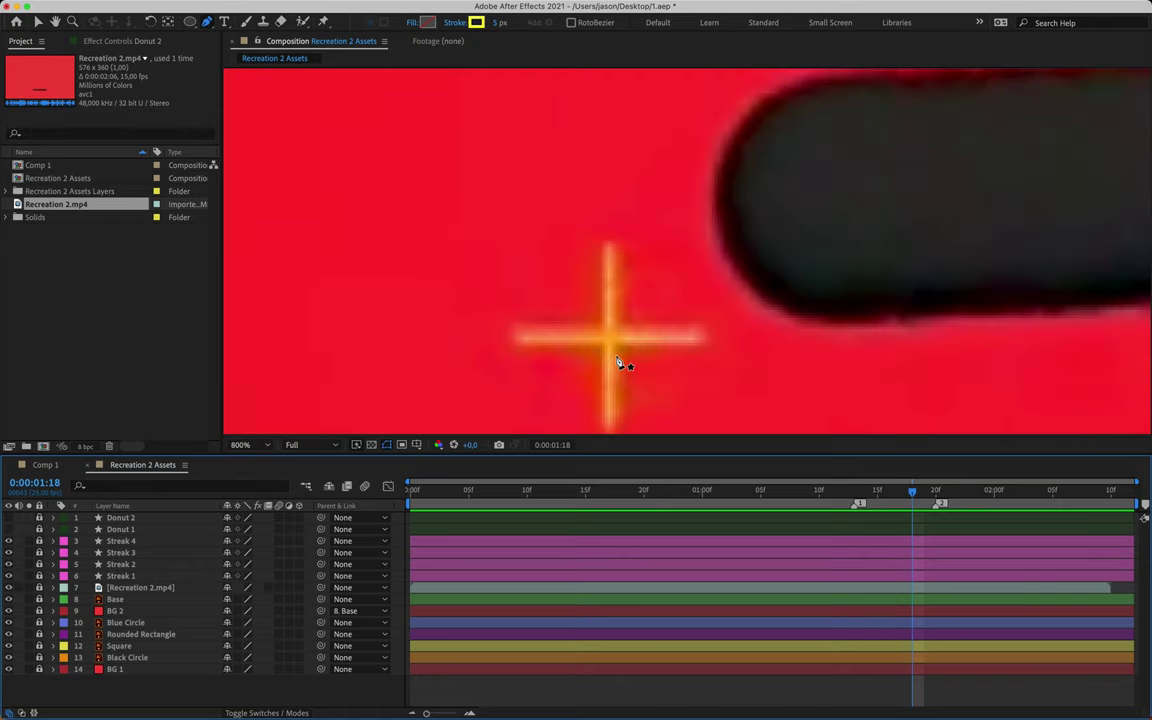
{"action": "key", "text": "Page_Up"}
{"action": "key", "text": "Page_Up"}
{"action": "key", "text": "Page_Up"}
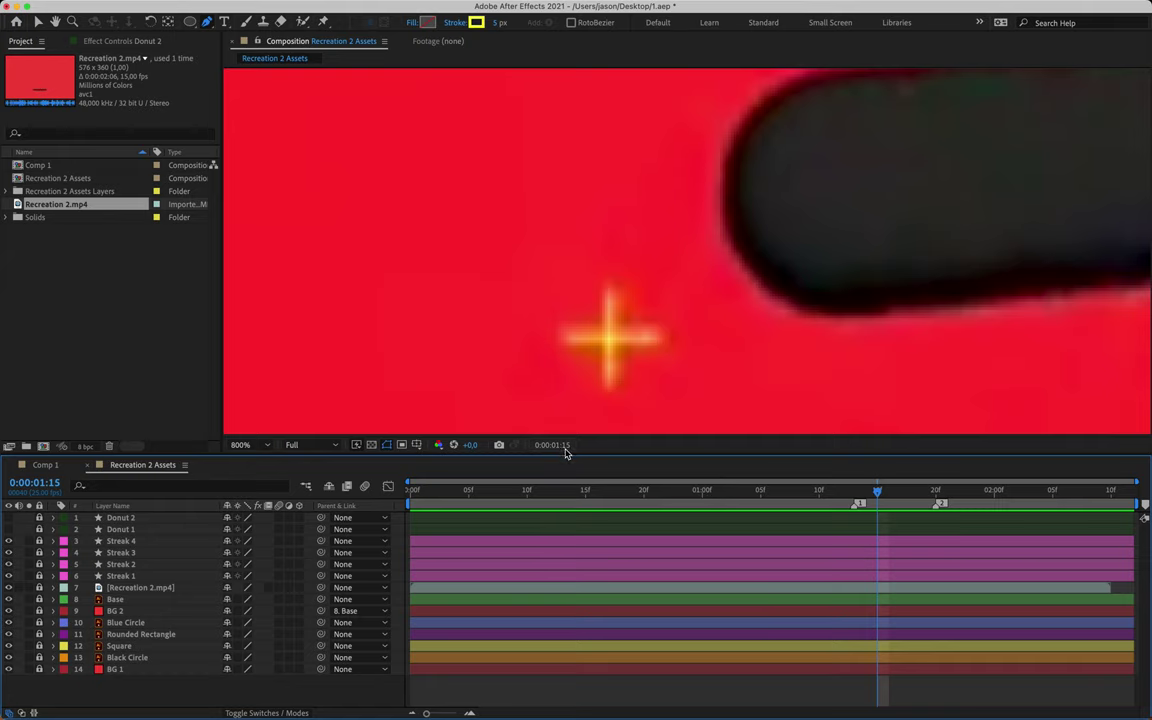
{"action": "key", "text": "period"}
{"action": "left_click_drag", "start_coordinate": [545, 360], "coordinate": [640, 262]}
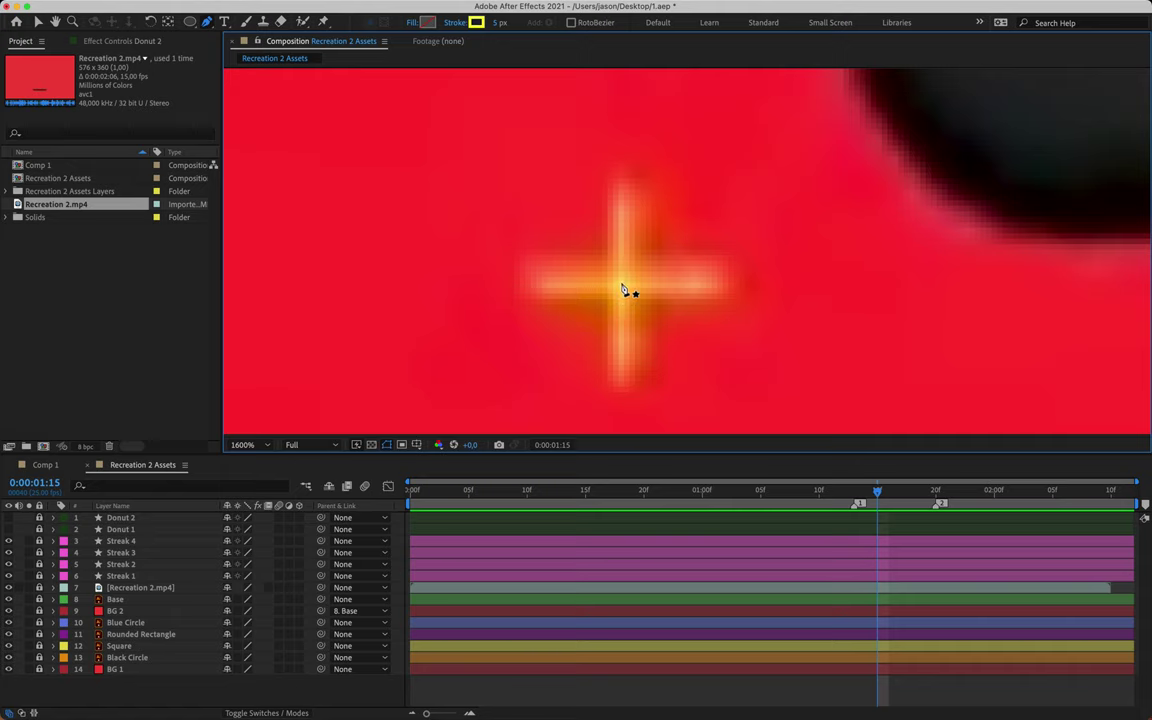
{"action": "left_click", "coordinate": [620, 284]}
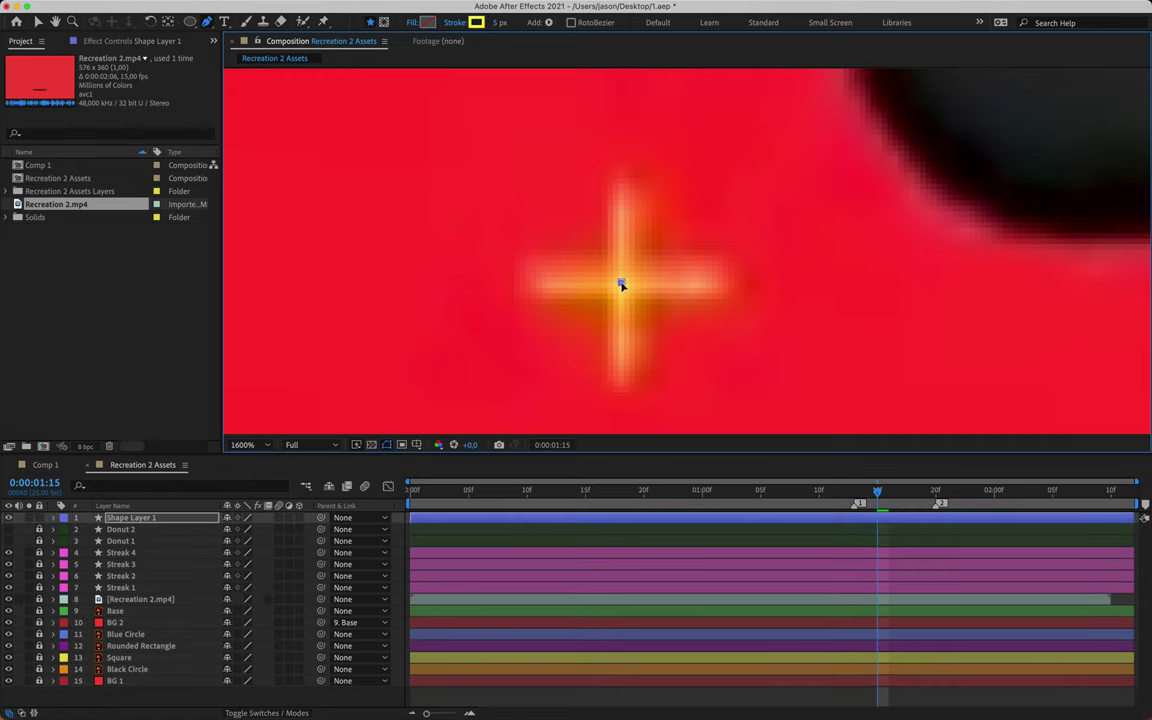
- At 0:00:01:19, finish the path with a point at the outer end of the cross's upper ray
{"action": "key", "text": "space"}
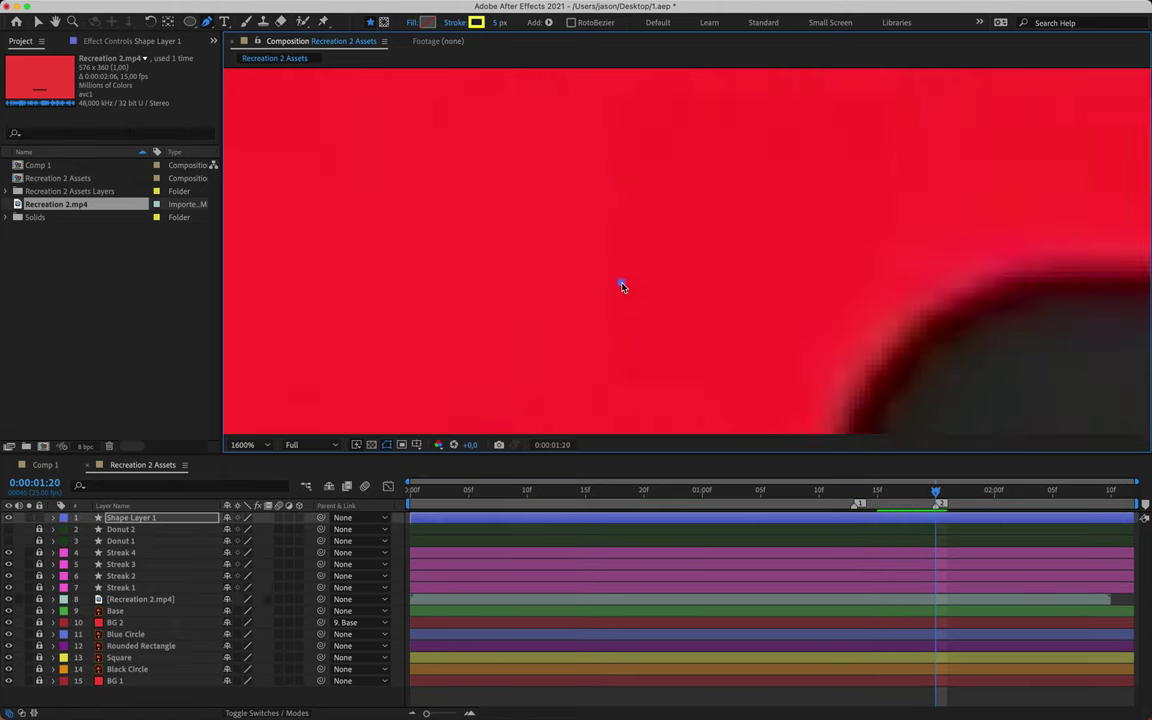
{"action": "key", "text": "Page_Up"}
{"action": "key", "text": "h"}
{"action": "mouse_move", "coordinate": [612, 239]}
{"action": "left_mouse_down"}
{"action": "mouse_move", "coordinate": [625, 249]}
{"action": "mouse_move", "coordinate": [594, 308]}
{"action": "left_mouse_up"}
{"action": "key", "text": "g"}
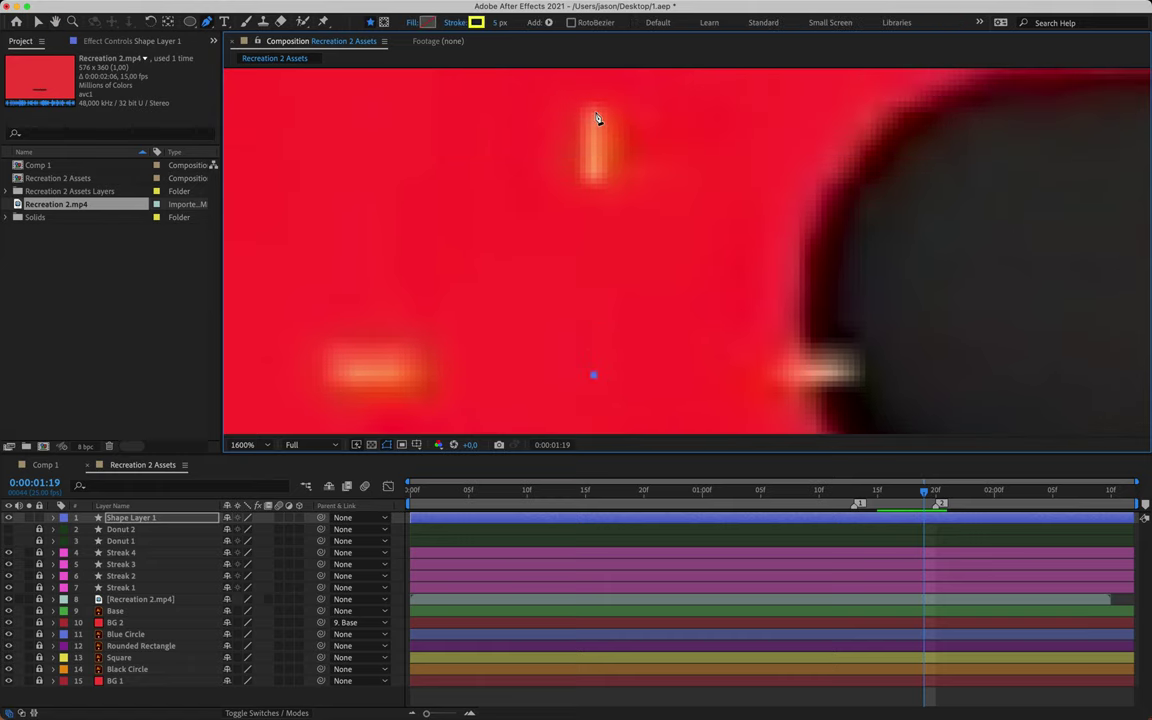
{"action": "left_click", "coordinate": [594, 111]}
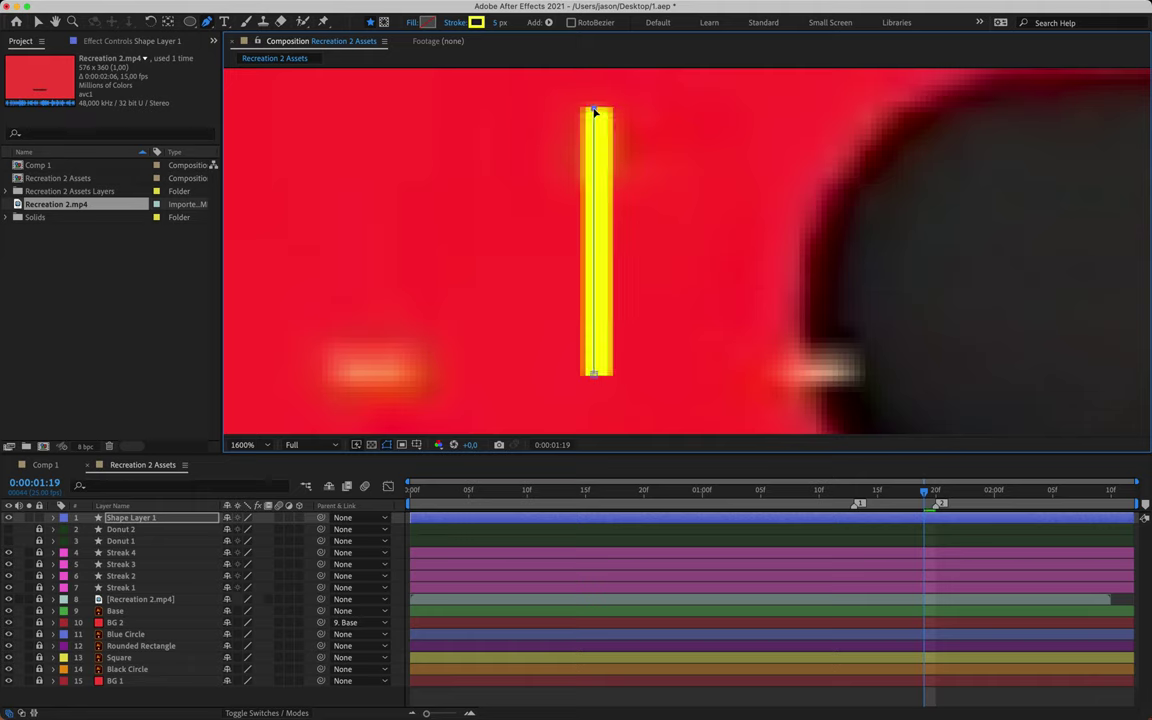
- Duplicate Shape 1 inside the shape layer and move the copy's outer point to the outer end of the right ray
{"action": "left_click", "coordinate": [144, 519]}
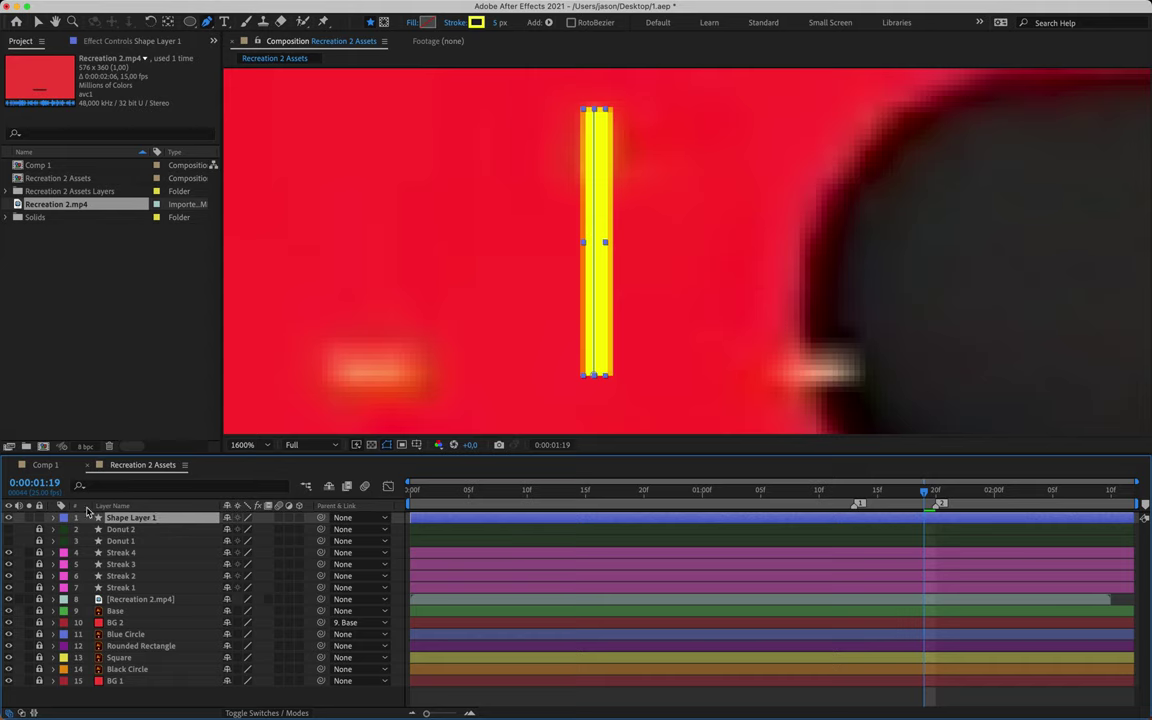
{"action": "left_click", "coordinate": [54, 518]}
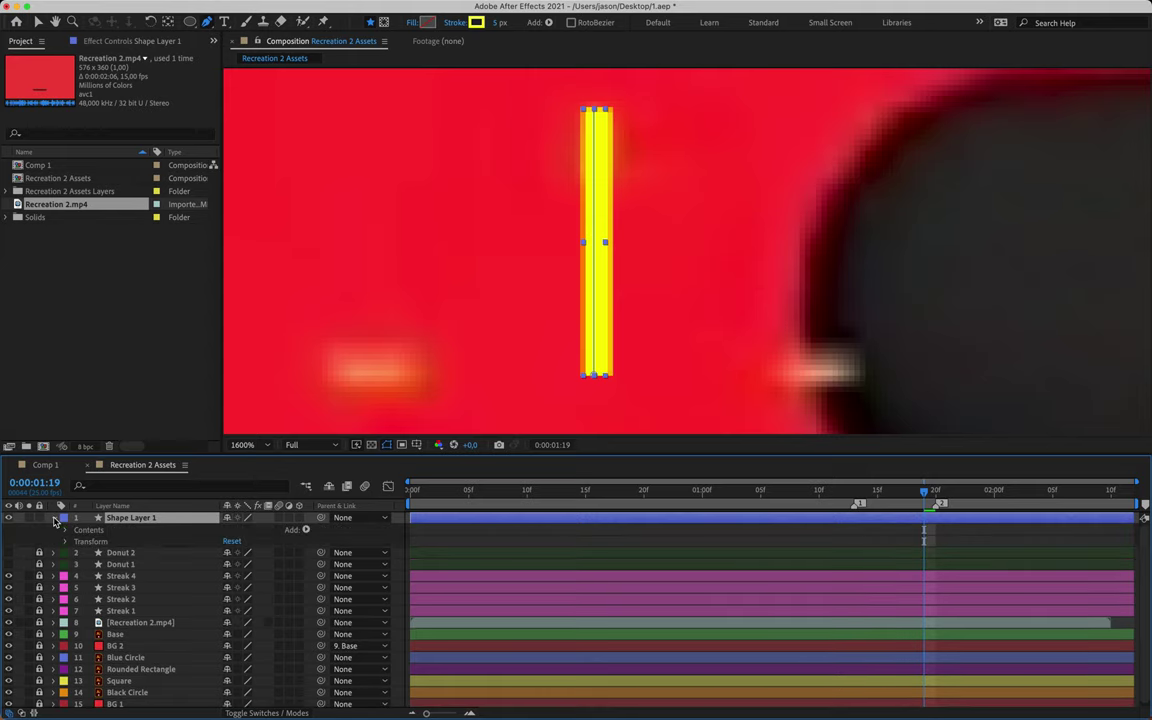
{"action": "left_click", "coordinate": [100, 531]}
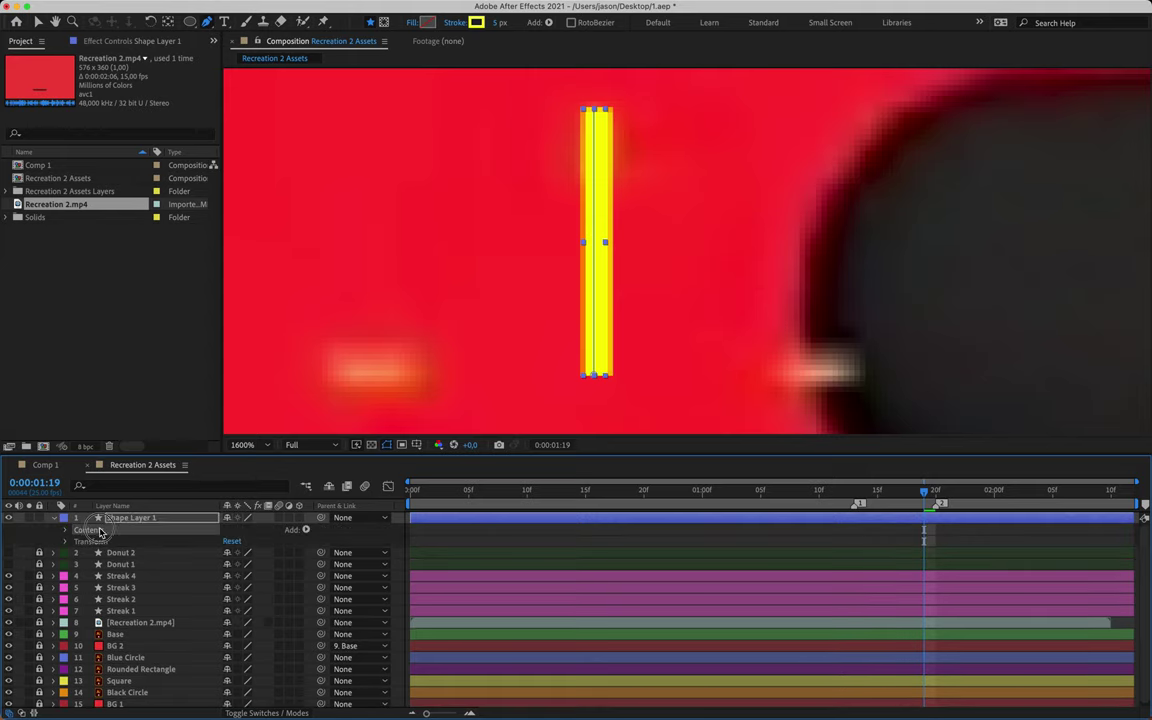
{"action": "left_click", "coordinate": [66, 531]}
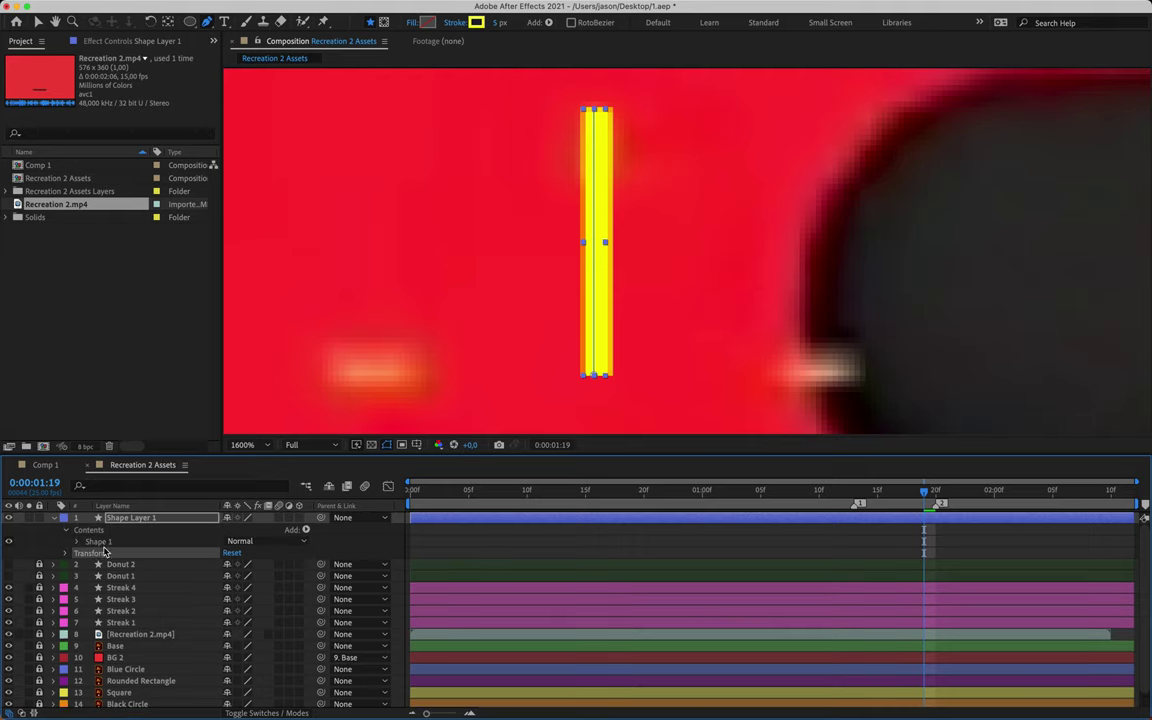
{"action": "left_click", "coordinate": [100, 542]}
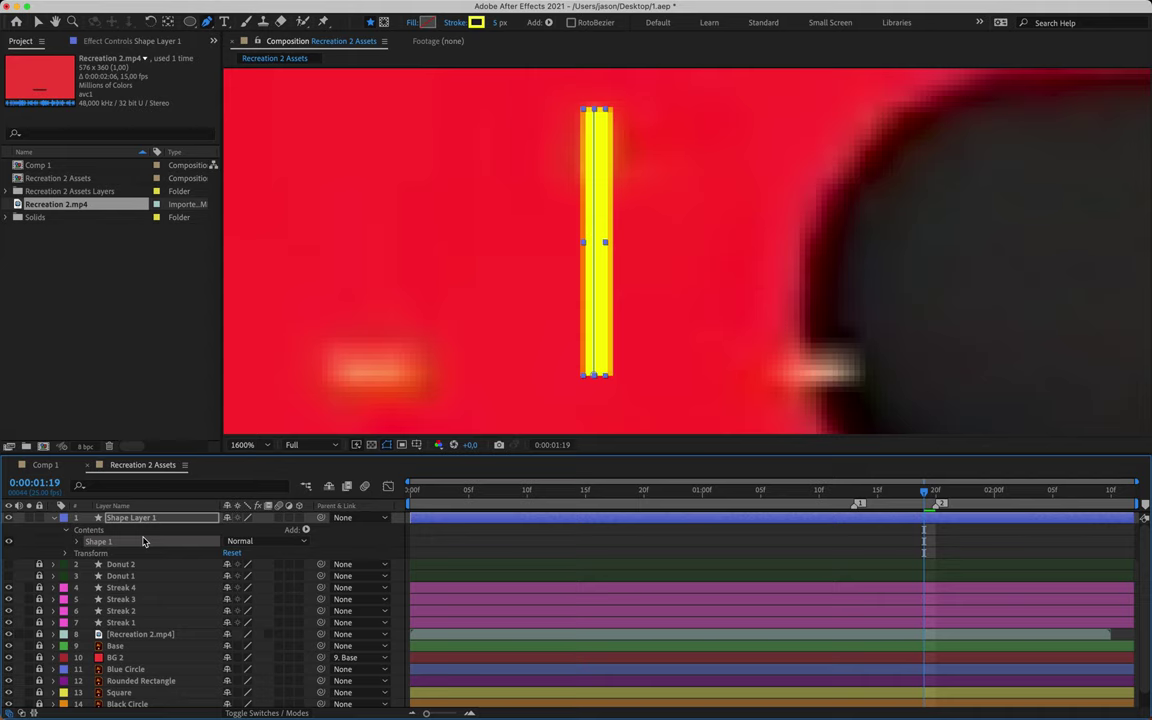
{"action": "key", "text": "super+d"}
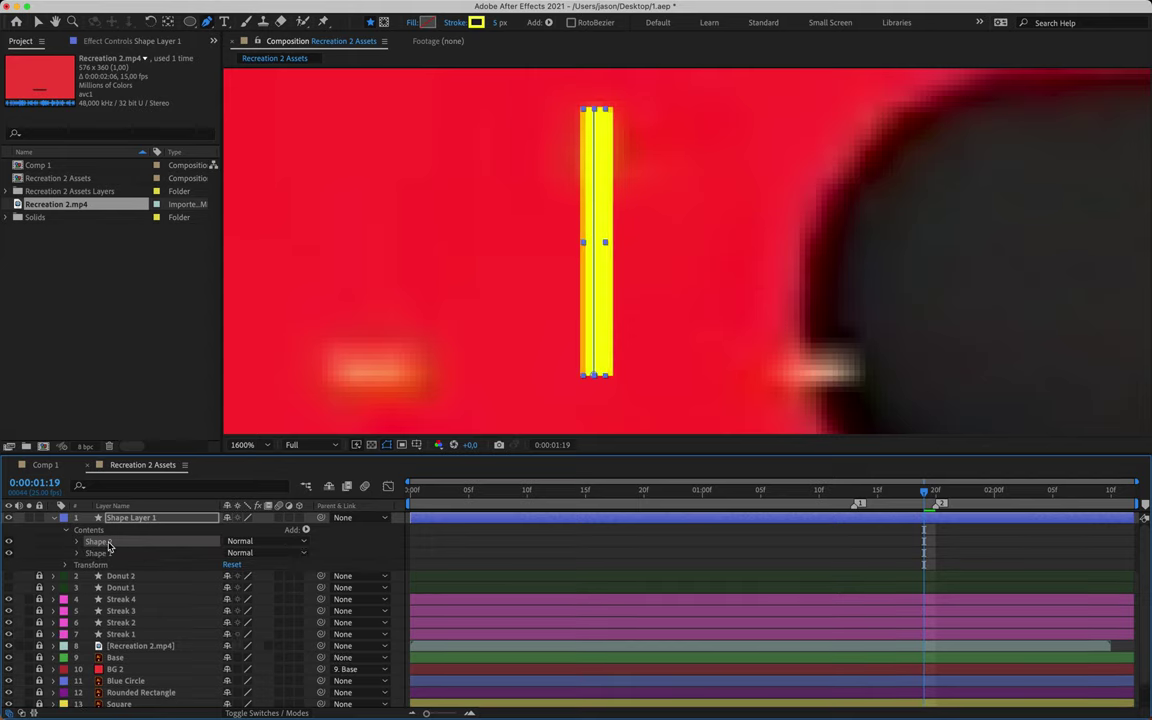
{"action": "left_click", "coordinate": [104, 543]}
{"action": "left_click_drag", "start_coordinate": [596, 112], "coordinate": [858, 372]}
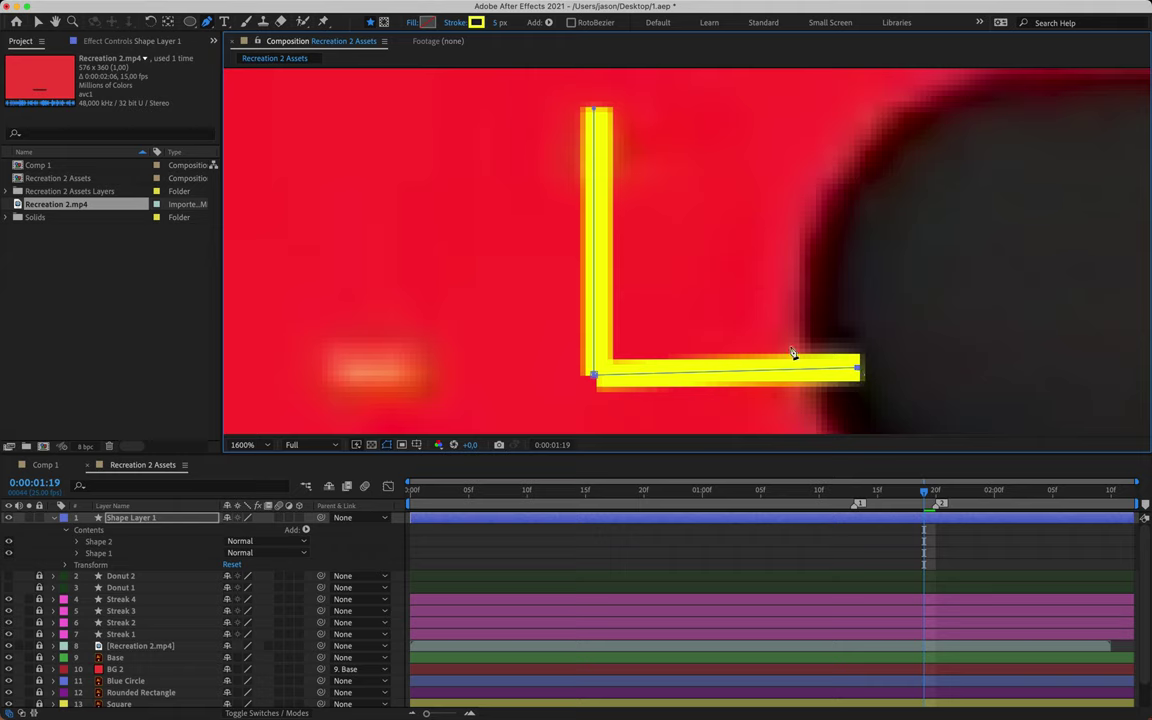
- Duplicate the horizontal line's shape group and move the copy's outer point to the outer end of the lower ray
{"action": "scroll", "coordinate": [795, 354], "scroll_direction": "down", "scroll_amount": 1}
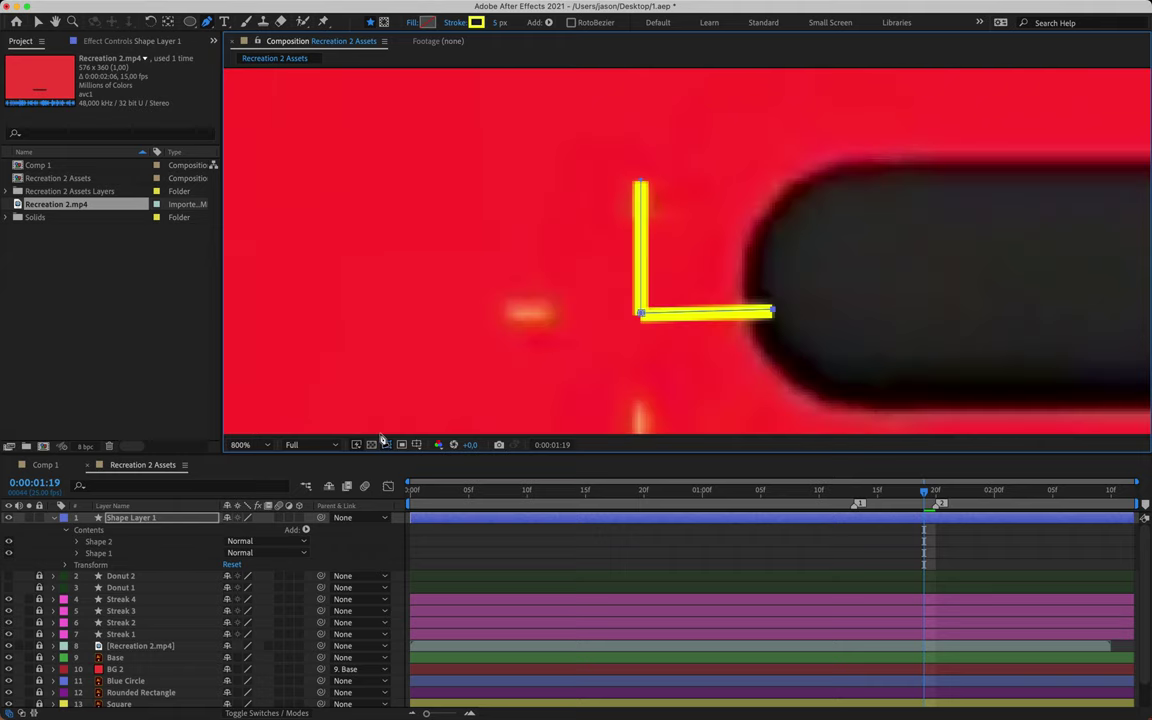
{"action": "left_click", "coordinate": [123, 543]}
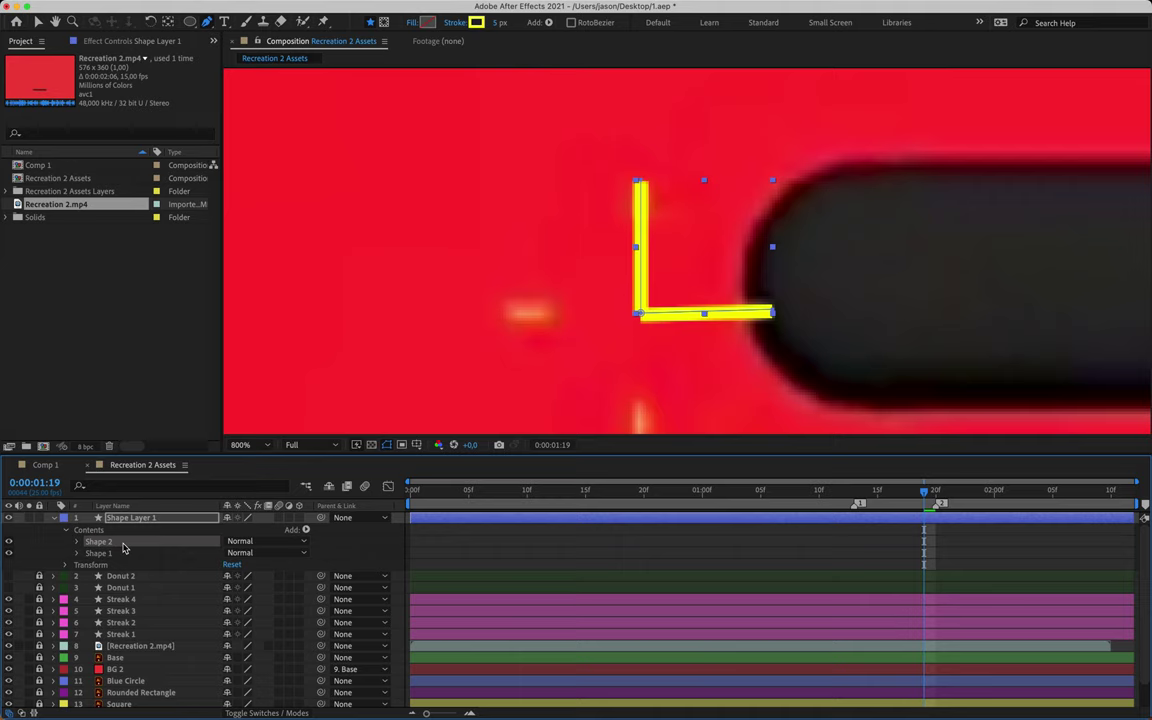
{"action": "key", "text": "super+d"}
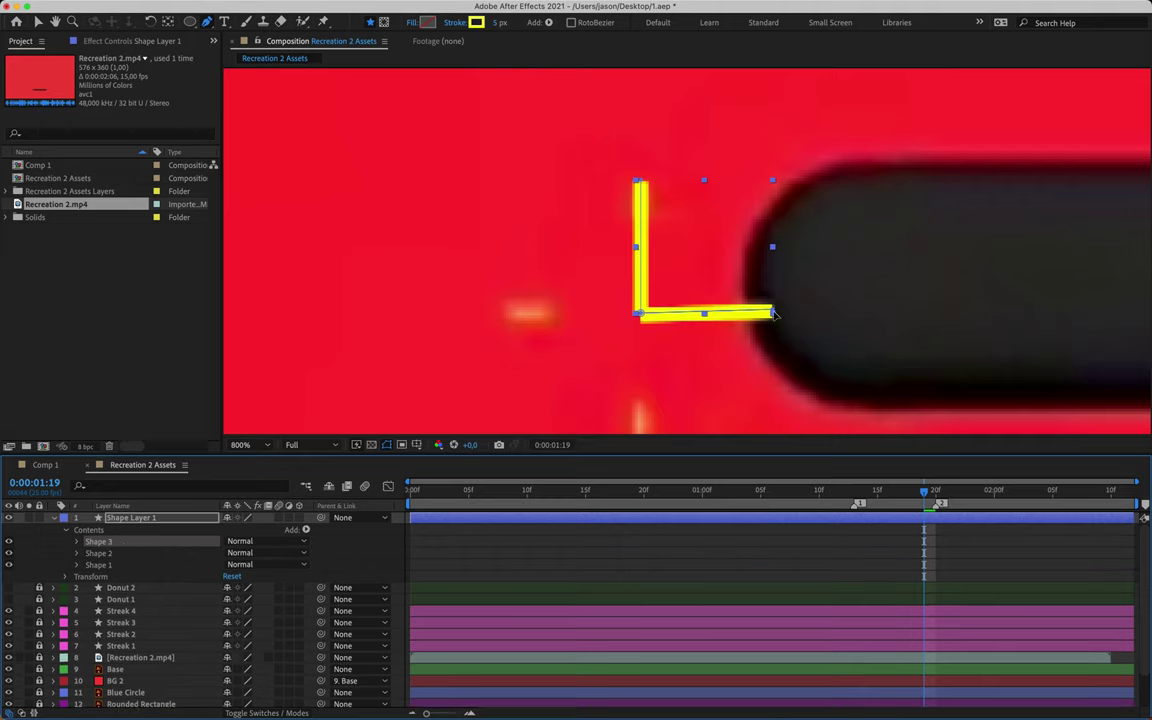
{"action": "mouse_move", "coordinate": [773, 314]}
{"action": "left_mouse_down"}
{"action": "mouse_move", "coordinate": [766, 339]}
{"action": "mouse_move", "coordinate": [649, 434]}
{"action": "mouse_move", "coordinate": [638, 250]}
{"action": "mouse_move", "coordinate": [643, 283]}
{"action": "left_mouse_up"}
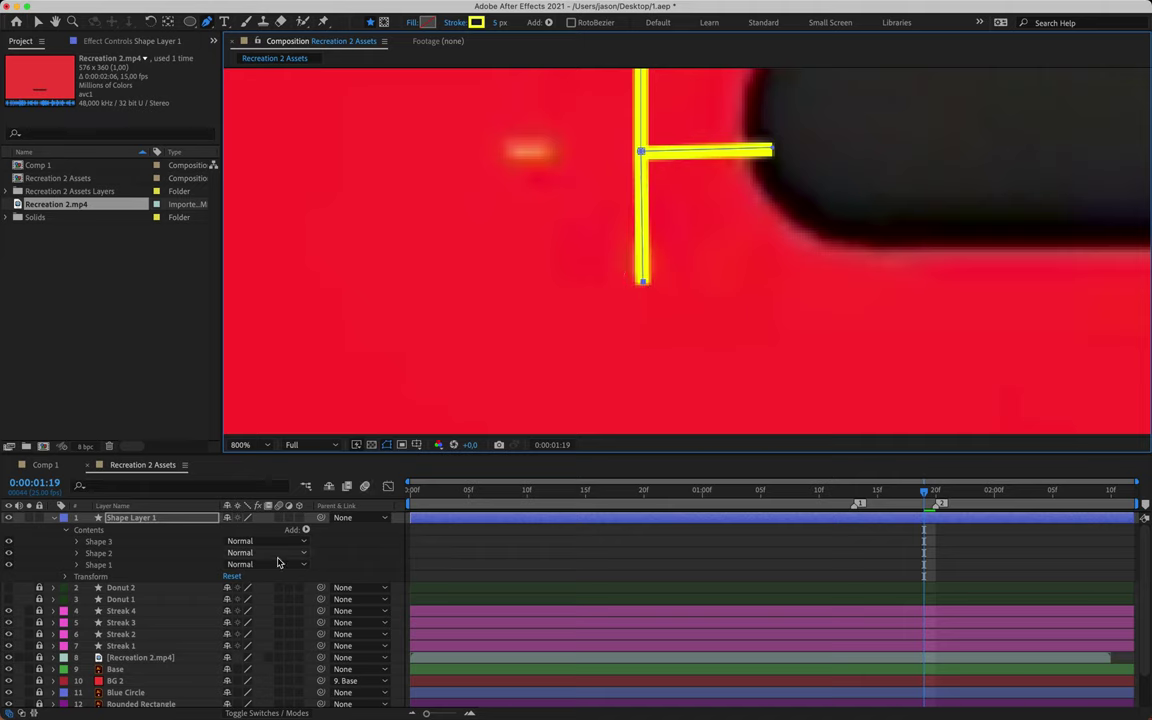
- Duplicate the lower line's shape group and move the copy's outer point to the outer end of the left ray
{"action": "left_click", "coordinate": [130, 542]}
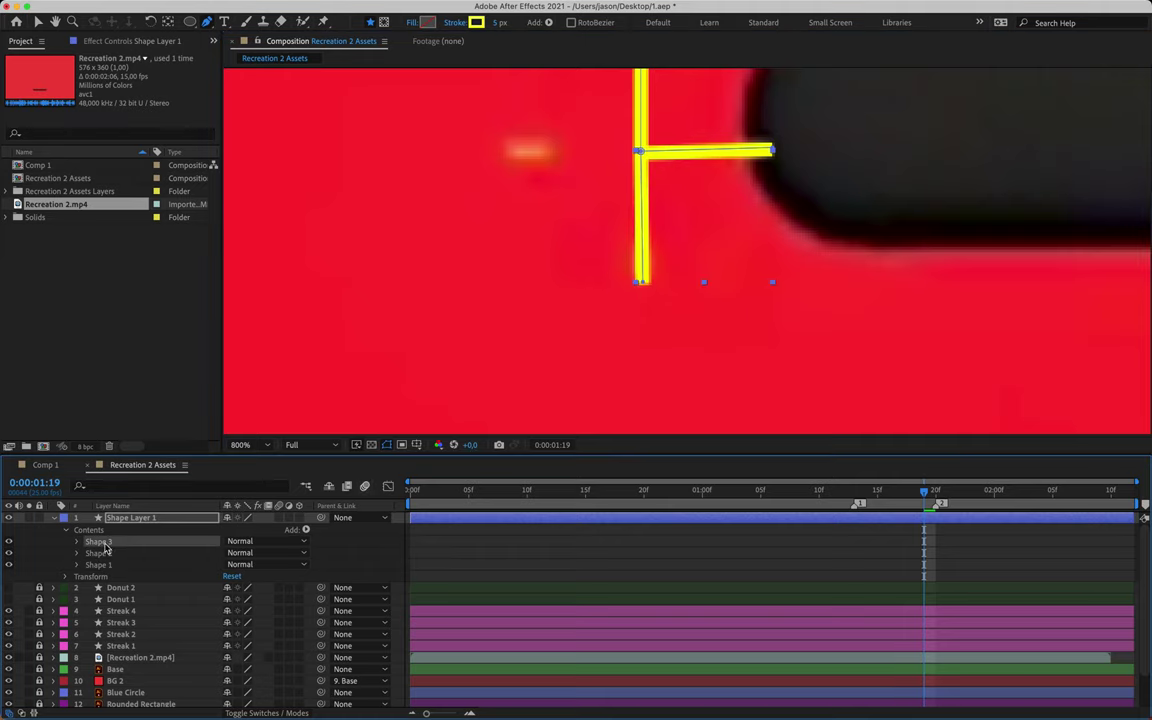
{"action": "key", "text": "super+d"}
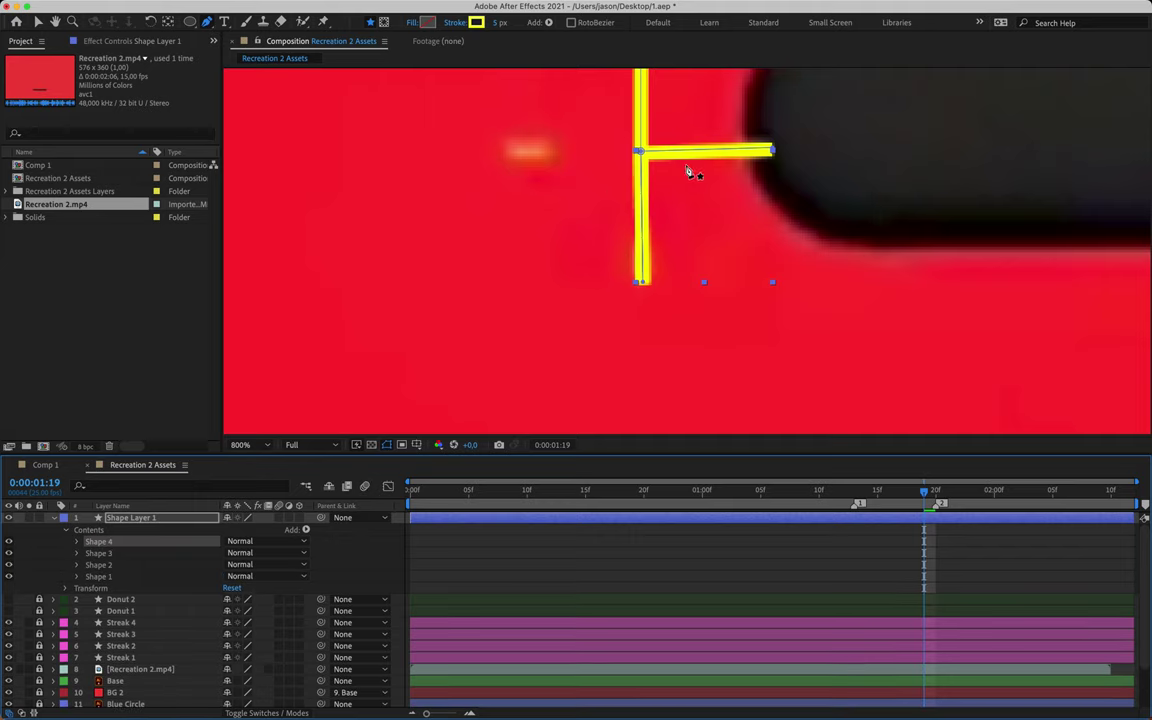
{"action": "key", "text": "h"}
{"action": "left_click_drag", "start_coordinate": [612, 216], "coordinate": [638, 312]}
{"action": "key", "text": "g"}
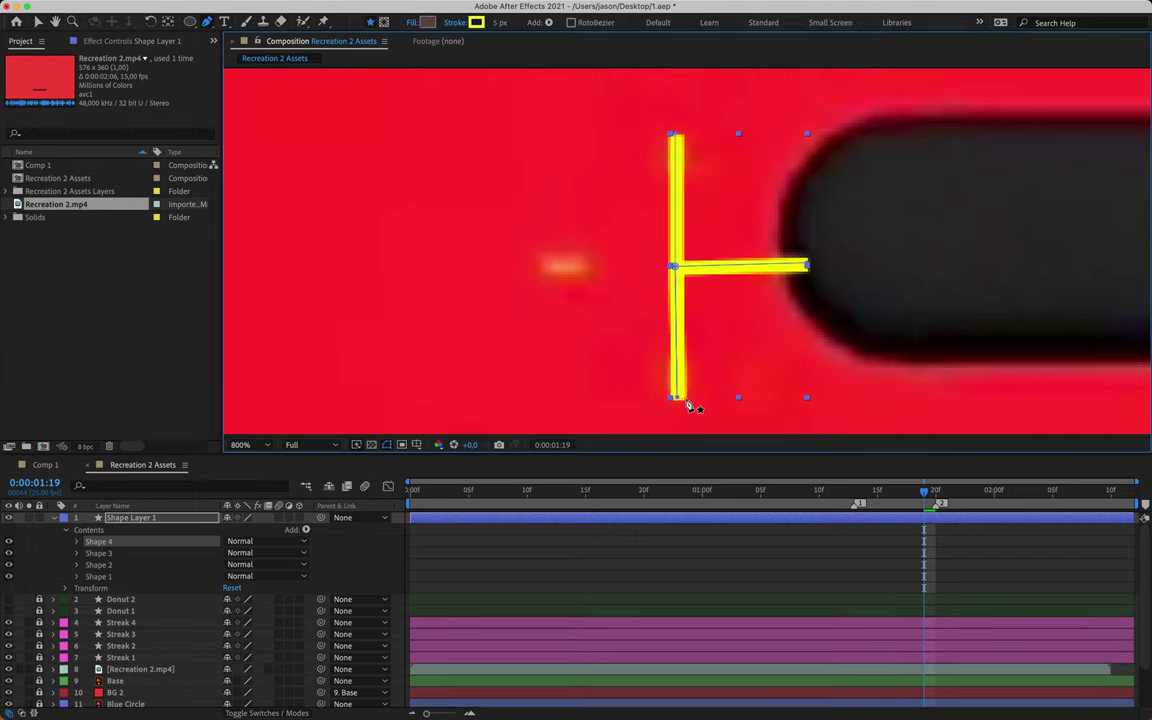
{"action": "left_click_drag", "start_coordinate": [677, 398], "coordinate": [541, 263]}
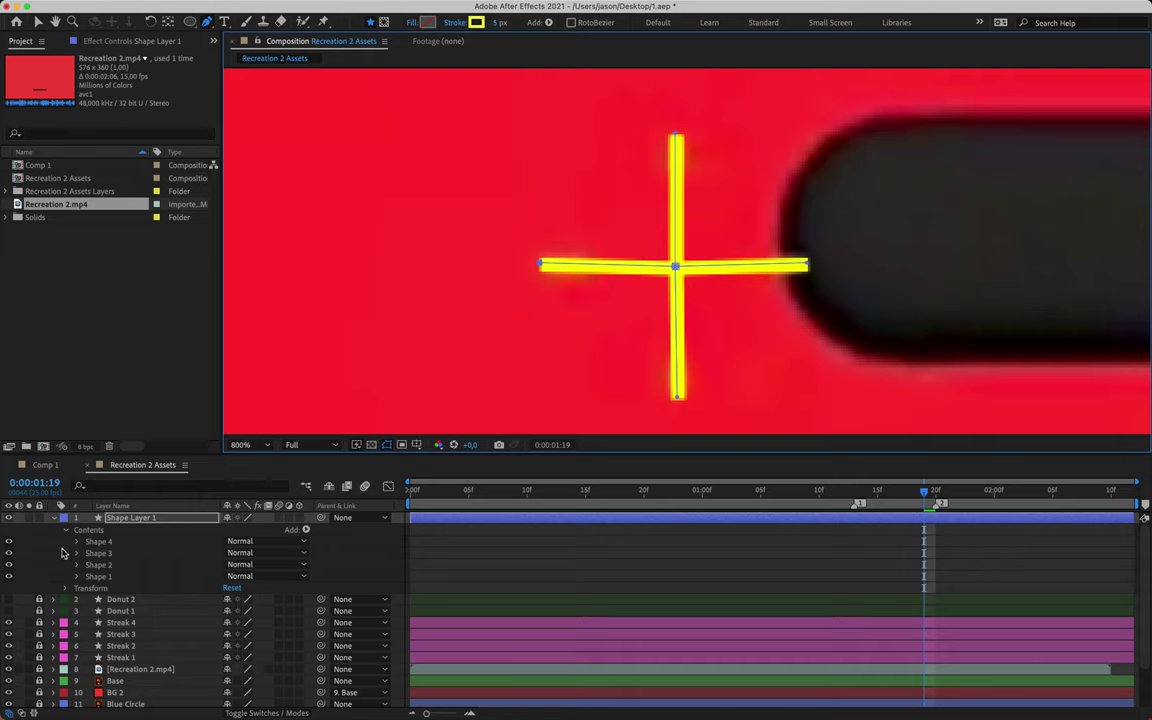
- Rename the cross shape layer to Starburst 1 and set its label color to Cyan
{"action": "left_click", "coordinate": [148, 520]}
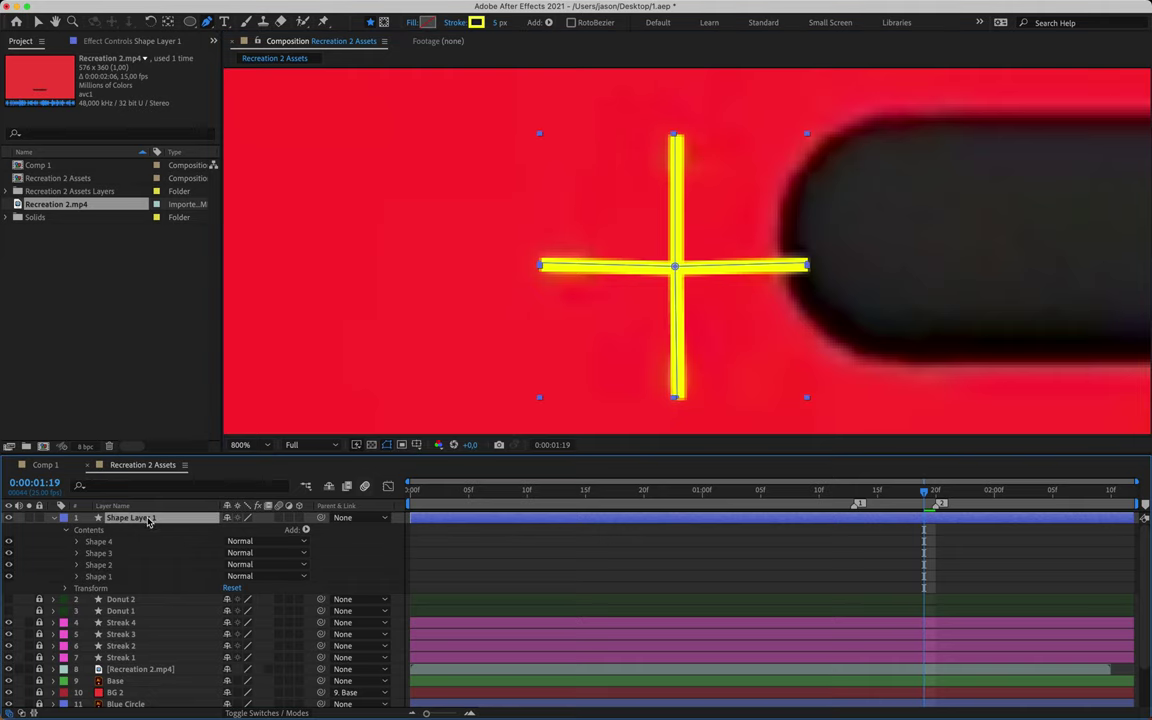
{"action": "left_click", "coordinate": [103, 552]}
{"action": "left_click", "coordinate": [103, 564]}
{"action": "left_click", "coordinate": [101, 552]}
{"action": "left_click", "coordinate": [101, 541]}
{"action": "left_click", "coordinate": [125, 518]}
{"action": "key", "text": "Return"}
{"action": "type", "text": "Starburs"}
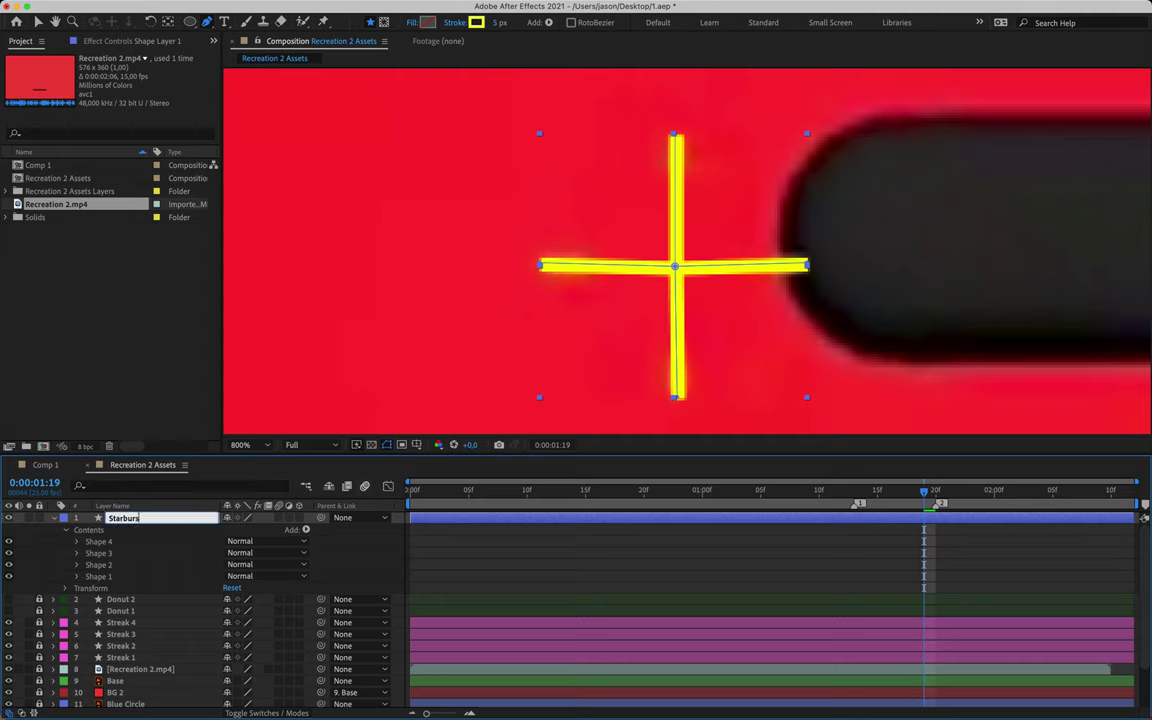
{"action": "key", "text": "Return"}
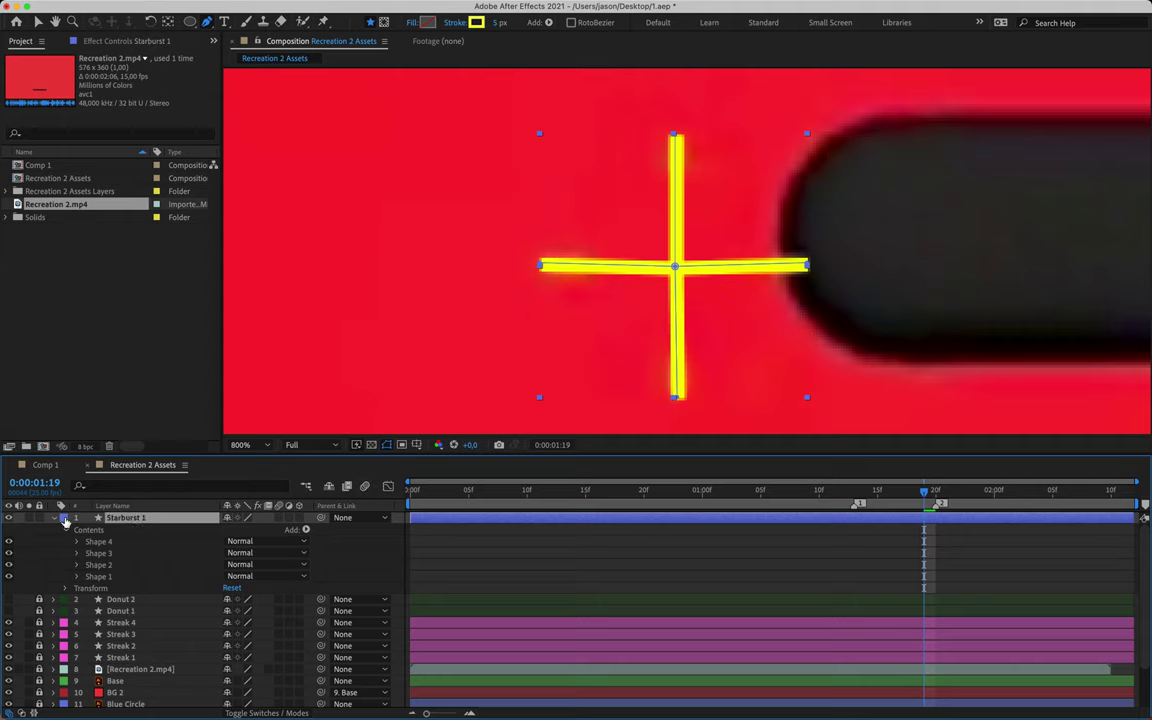
{"action": "left_click", "coordinate": [63, 518]}
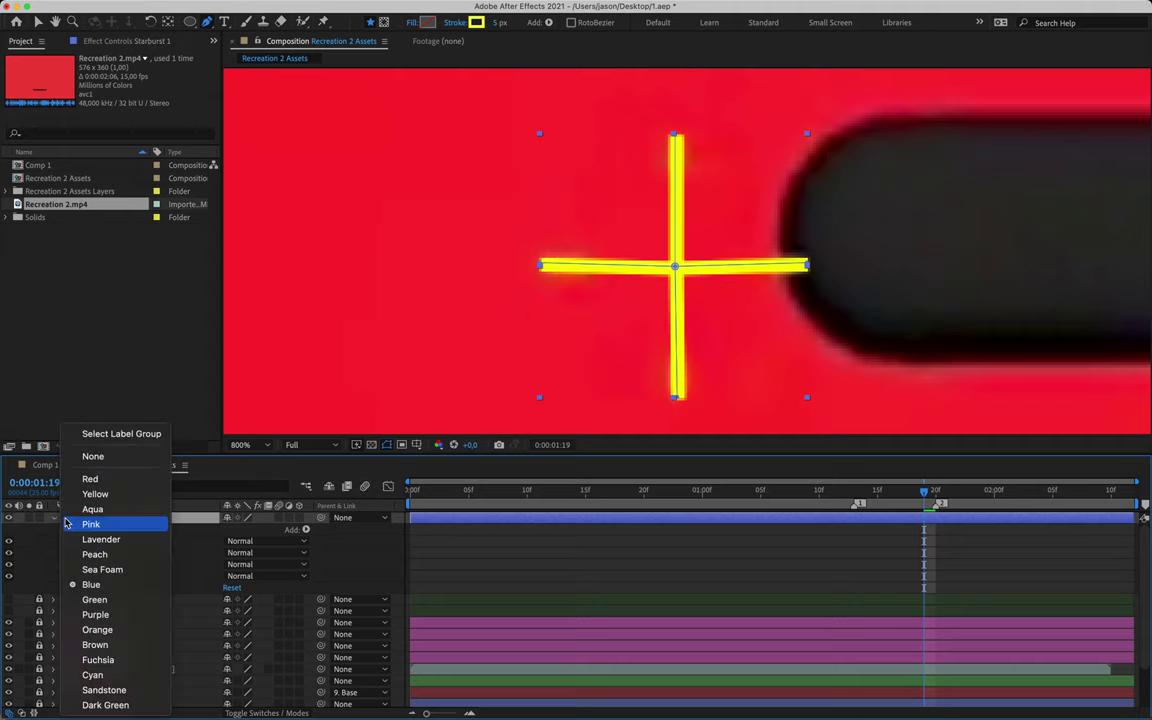
{"action": "left_click", "coordinate": [110, 677]}
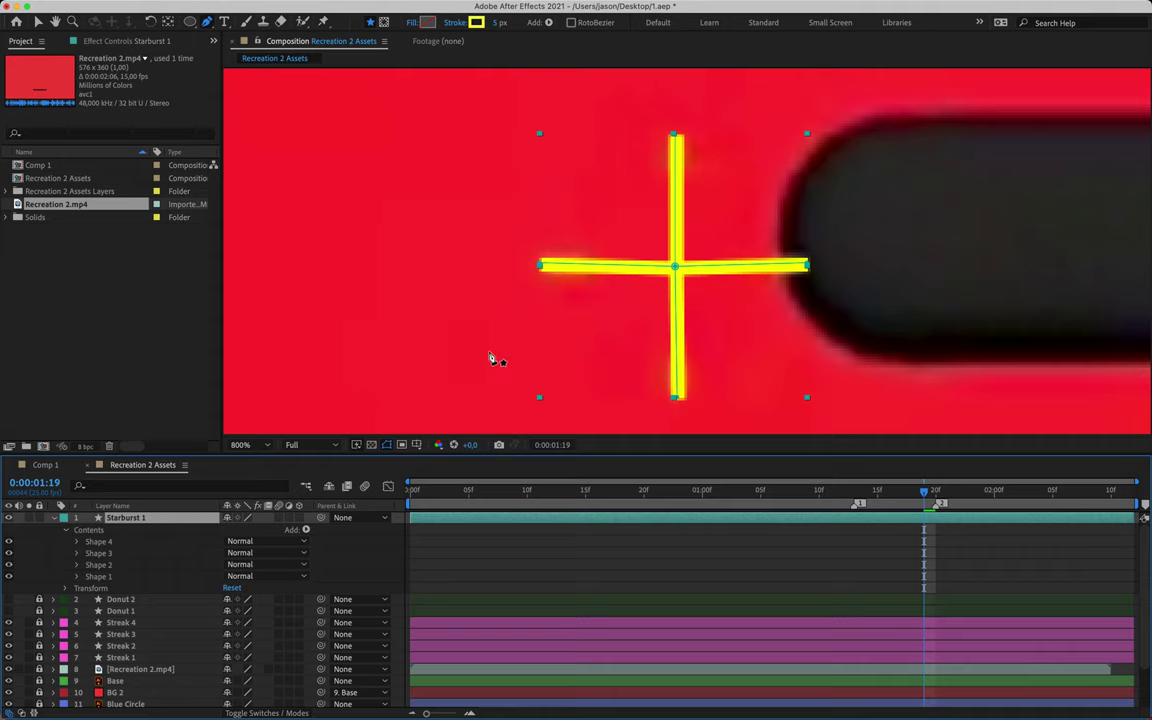
- Move the anchor point of Starburst 1 to the centre of the cross with the Pan Behind tool
{"action": "key", "text": "comma"}
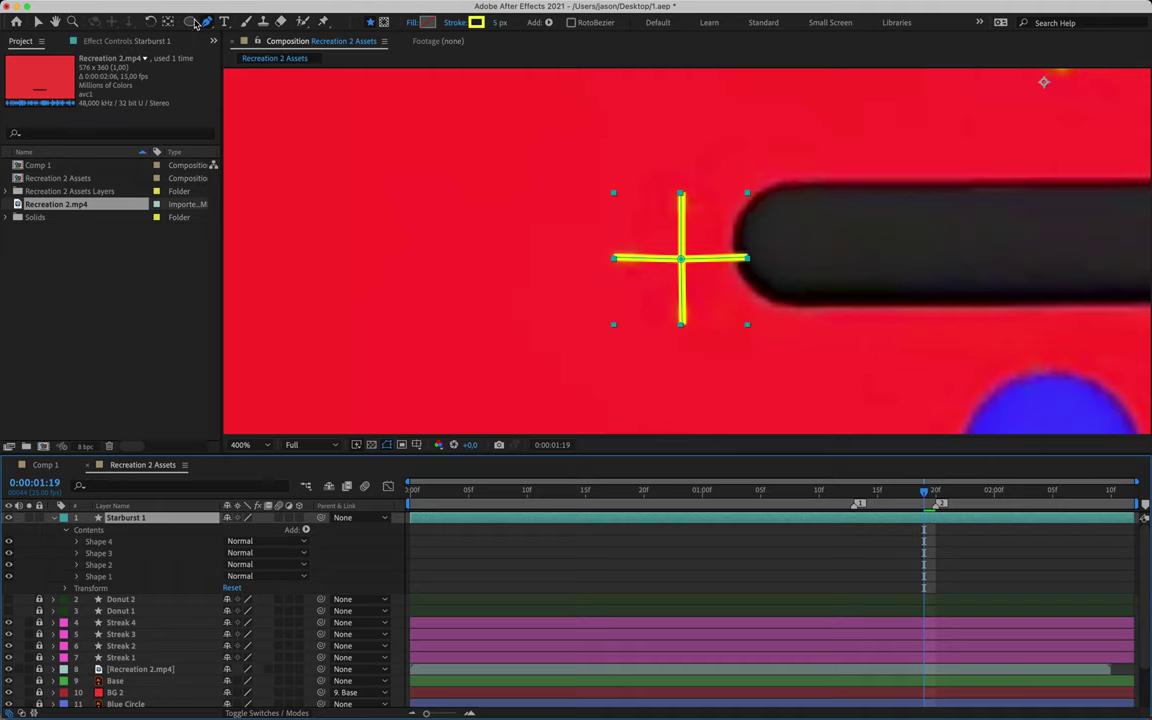
{"action": "left_click", "coordinate": [170, 22]}
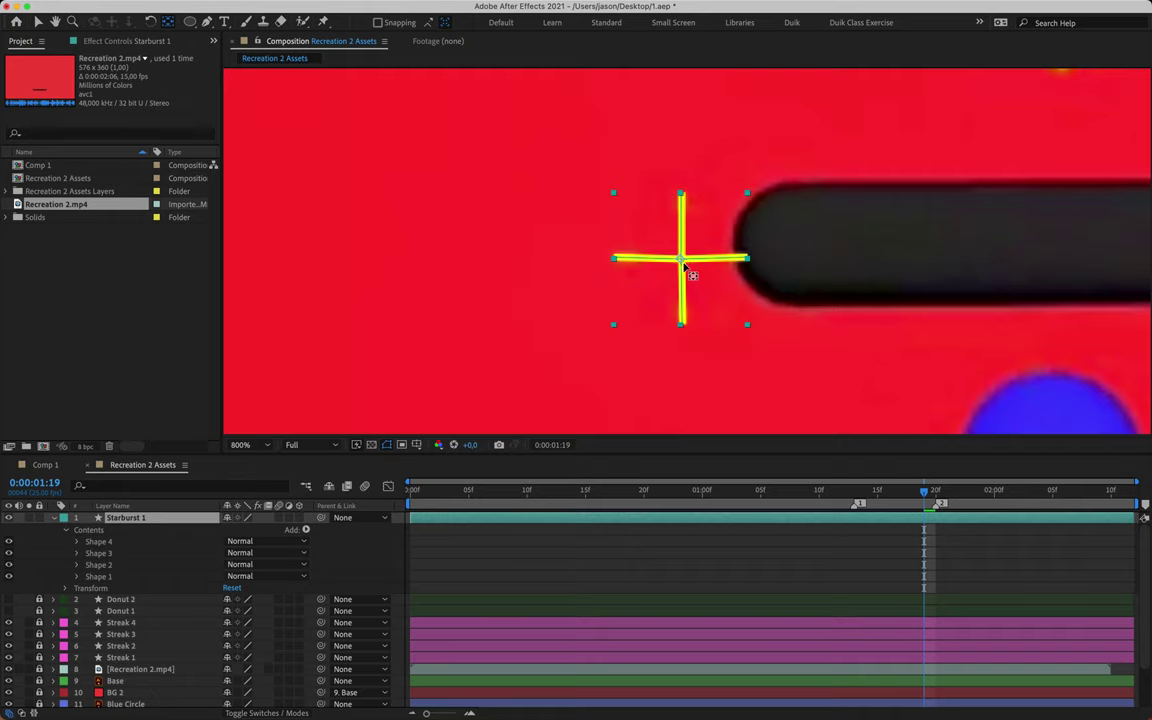
{"action": "scroll", "coordinate": [685, 262], "scroll_direction": "up", "scroll_amount": 1}
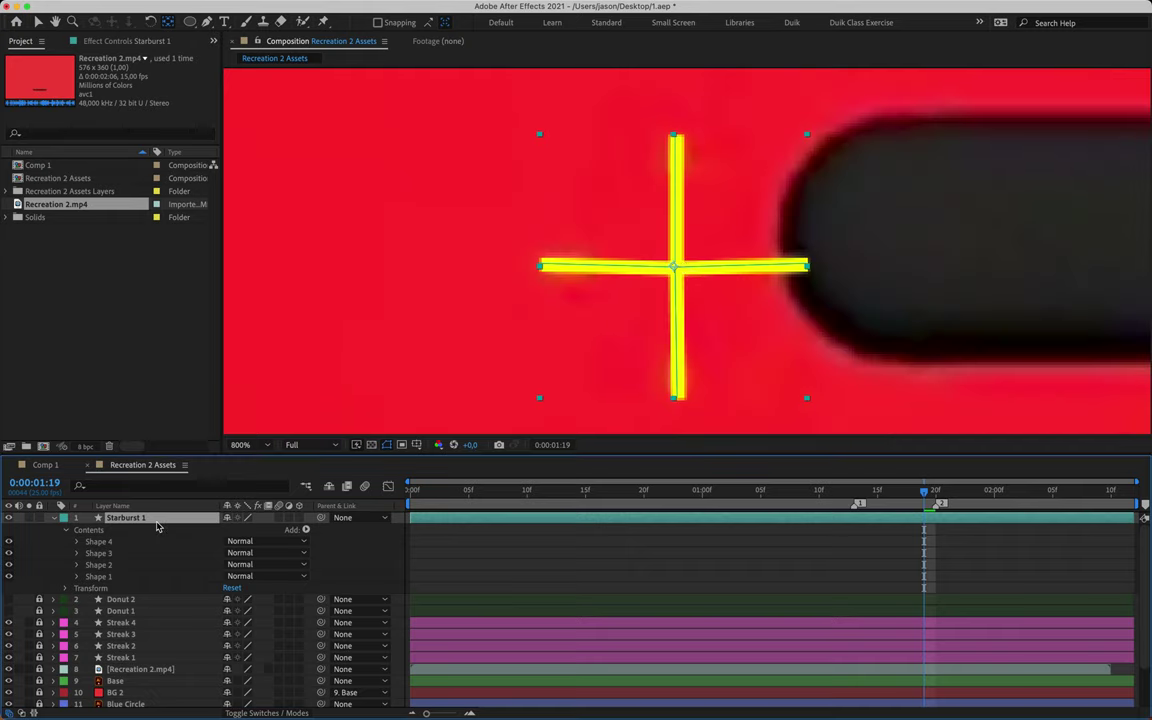
- Add Trim Paths to the contents of Starburst 1 and expand its properties
{"action": "left_click", "coordinate": [305, 529]}
{"action": "left_click", "coordinate": [333, 645]}
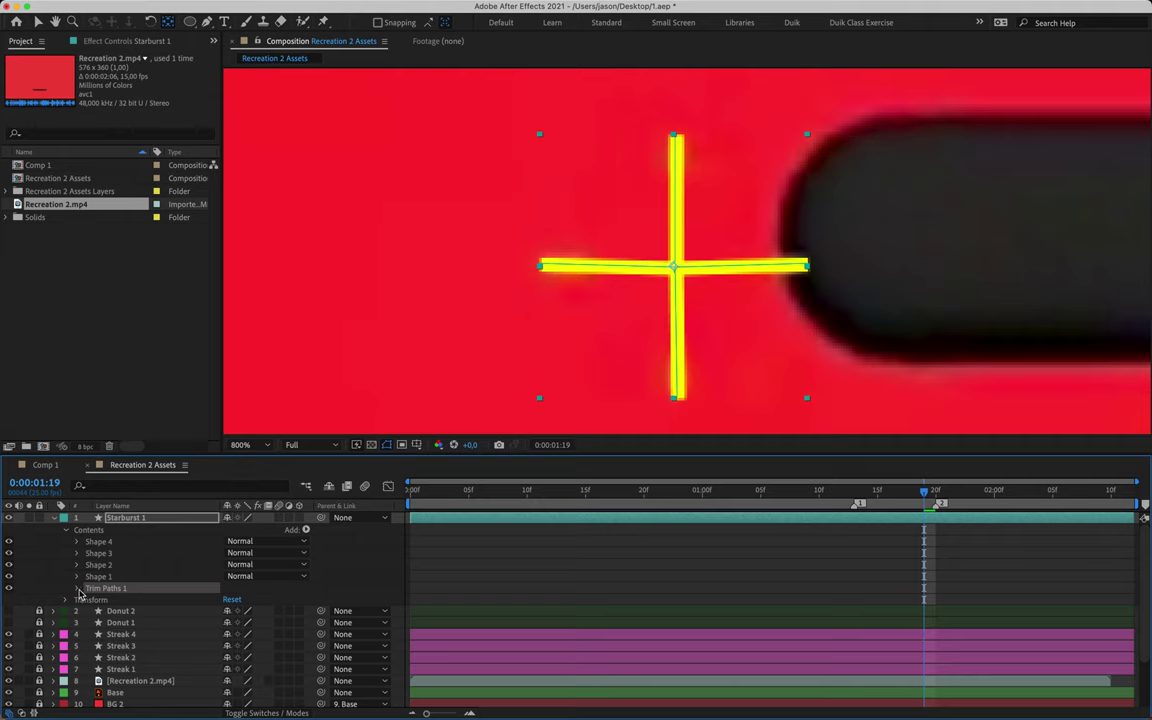
{"action": "left_click", "coordinate": [78, 590]}
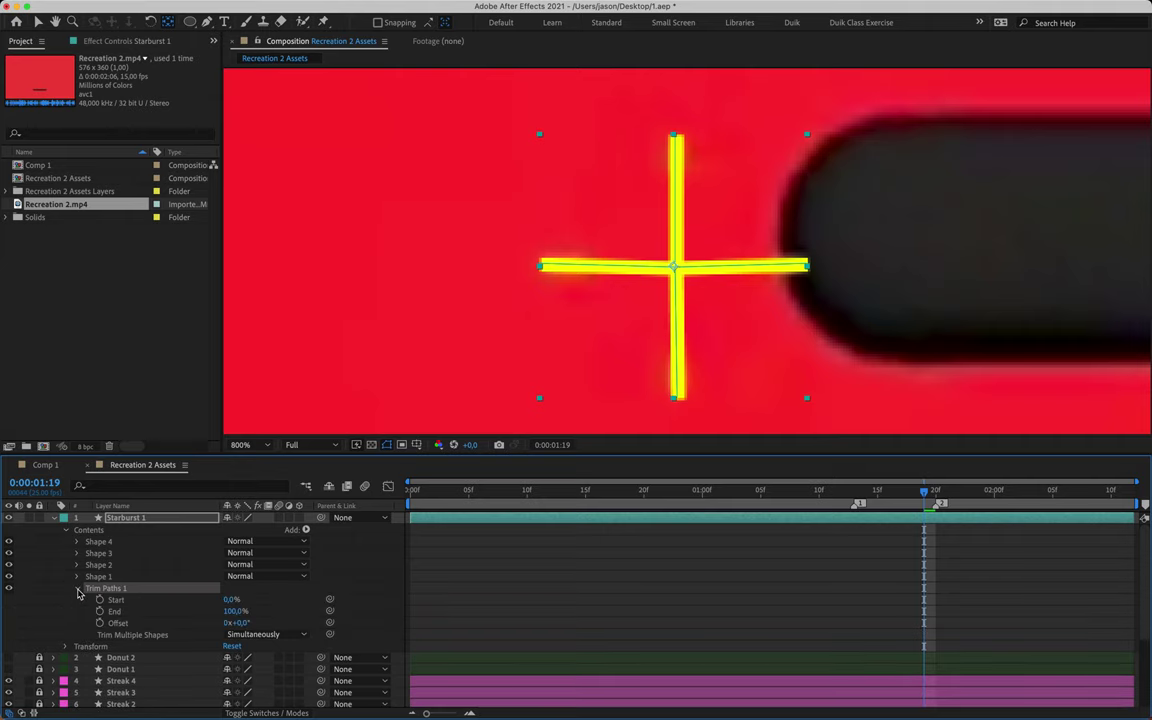
- At 0:00:01:13, add keyframes for the Trim Paths Start and End of Starburst 1 and set End to 0%
{"action": "left_click", "coordinate": [859, 497]}
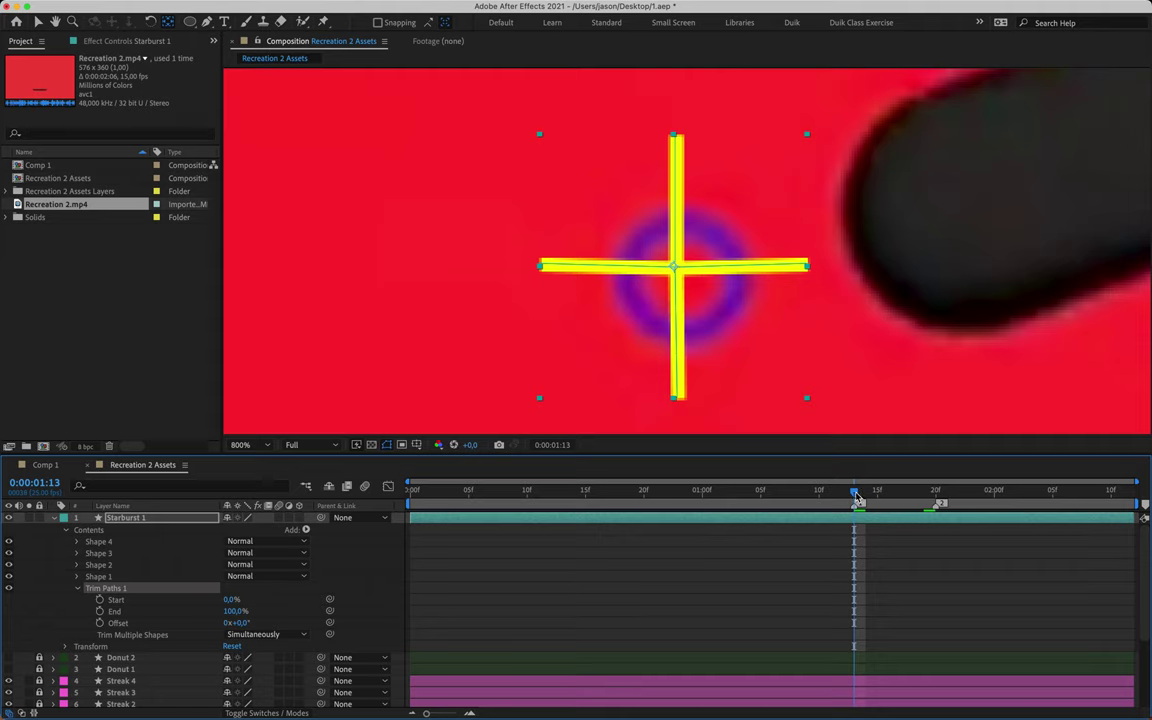
{"action": "left_click", "coordinate": [100, 600]}
{"action": "left_click", "coordinate": [100, 611]}
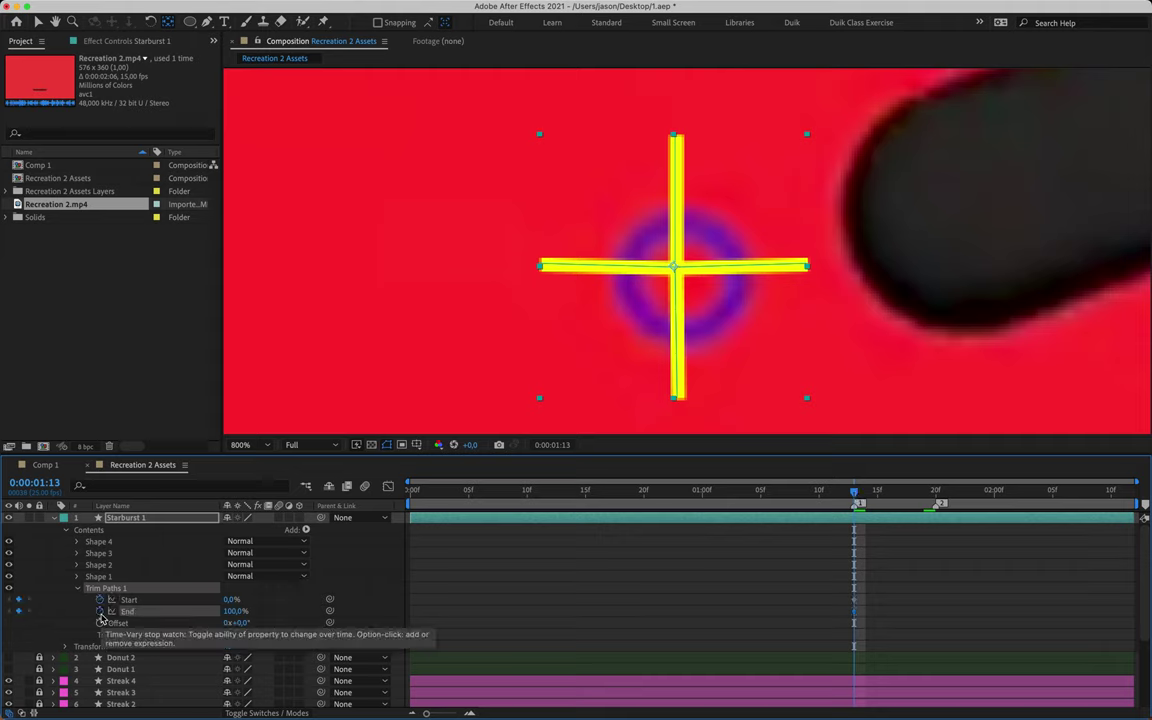
{"action": "left_click_drag", "start_coordinate": [233, 611], "coordinate": [201, 617]}
{"action": "mouse_move", "coordinate": [247, 620]}
{"action": "left_mouse_down"}
{"action": "mouse_move", "coordinate": [152, 620]}
{"action": "mouse_move", "coordinate": [163, 627]}
{"action": "left_mouse_up"}
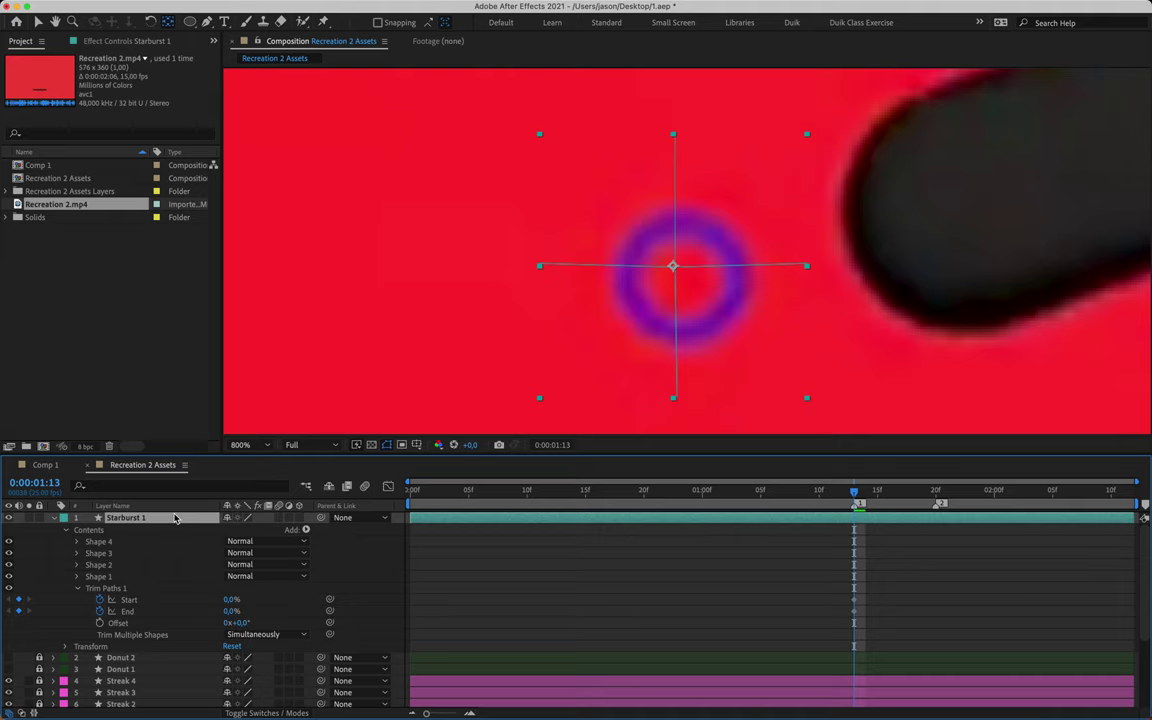
- Reveal the keyframed properties of Starburst 1 and set Trim Paths Start and End to 100% at 0:00:01:20
{"action": "key", "text": "u"}
{"action": "left_click_drag", "start_coordinate": [846, 522], "coordinate": [874, 551]}
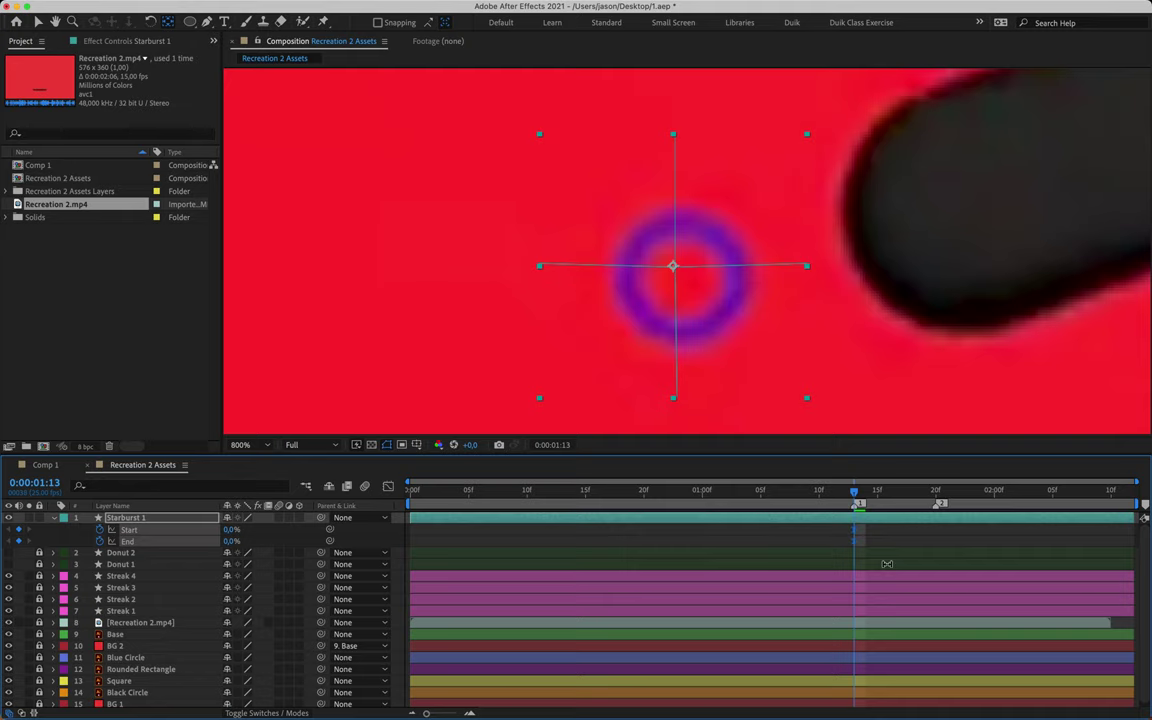
{"action": "left_click_drag", "start_coordinate": [857, 499], "coordinate": [936, 495]}
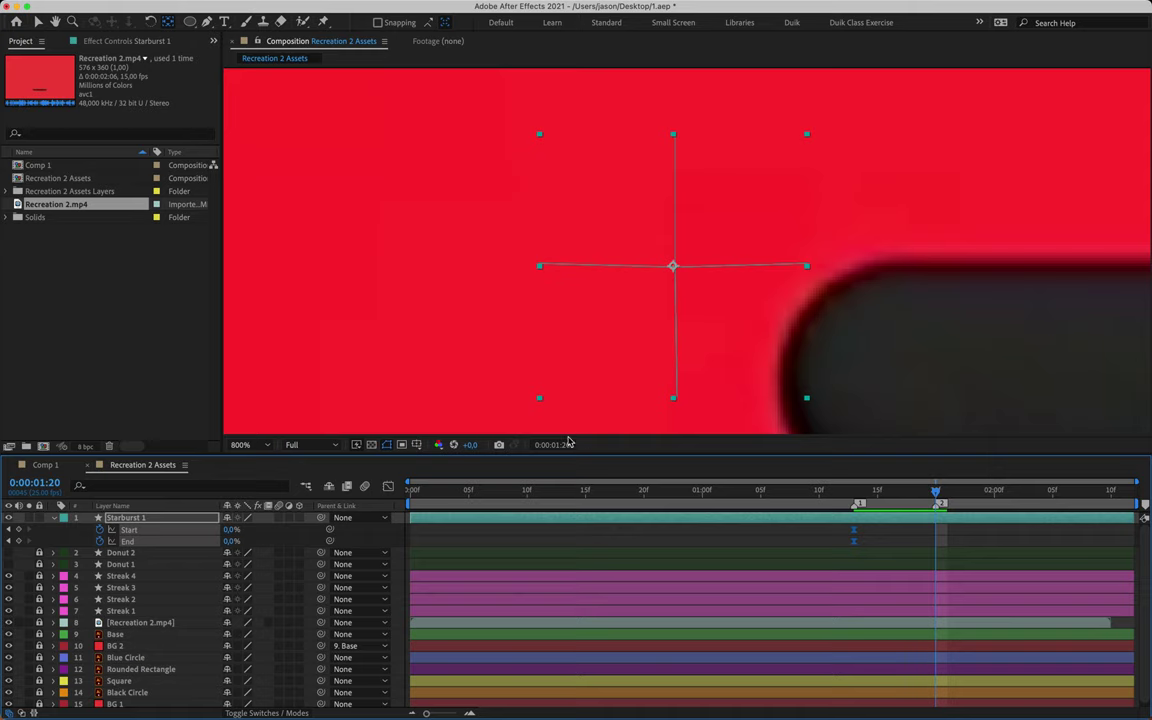
{"action": "left_click_drag", "start_coordinate": [231, 529], "coordinate": [334, 531]}
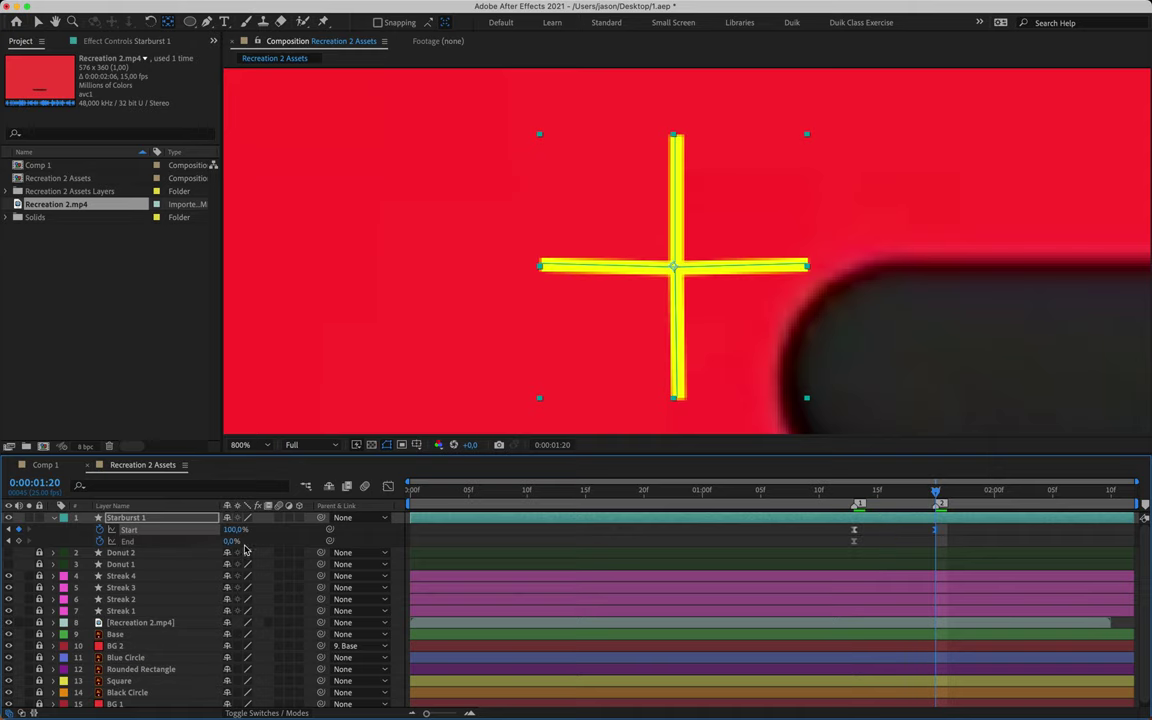
{"action": "left_click_drag", "start_coordinate": [231, 541], "coordinate": [350, 558]}
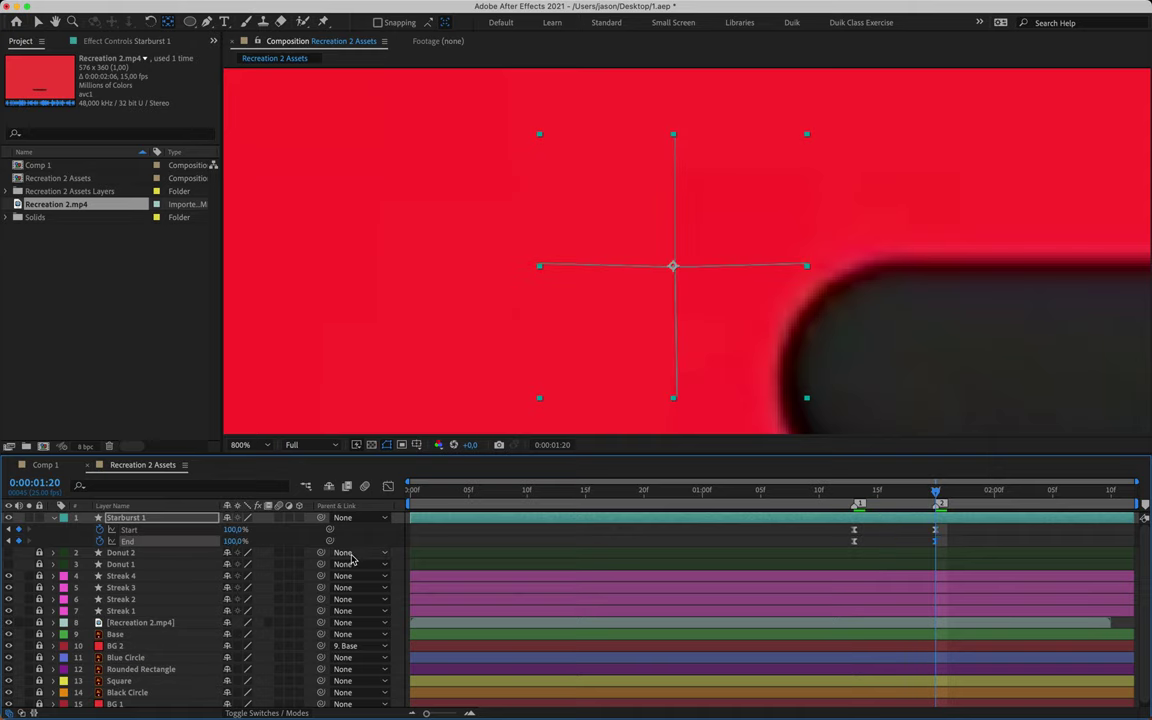
- Preview Starburst 1, then move its first Start keyframe to 0:00:01:16 and its last End keyframe to 0:00:01:17
{"action": "left_click_drag", "start_coordinate": [862, 490], "coordinate": [856, 494]}
{"action": "key", "text": "space"}
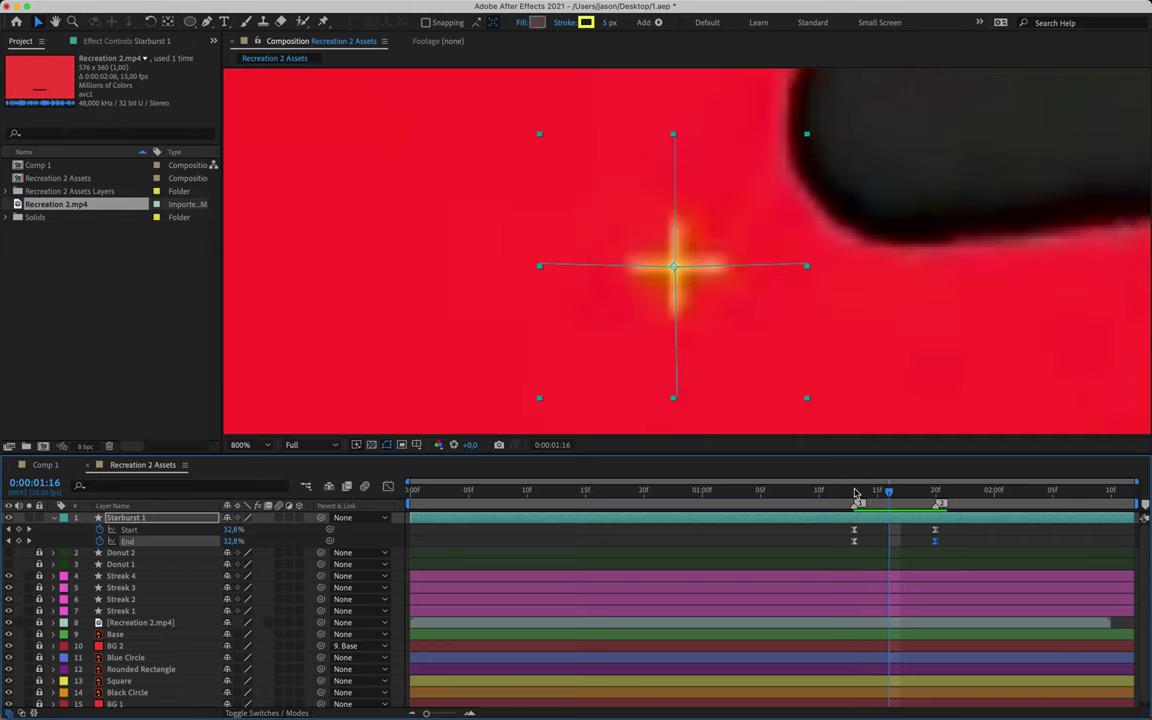
{"action": "left_click", "coordinate": [854, 531]}
{"action": "left_click_drag", "start_coordinate": [856, 537], "coordinate": [901, 552]}
{"action": "key", "text": "Page_Down"}
{"action": "left_click", "coordinate": [937, 542]}
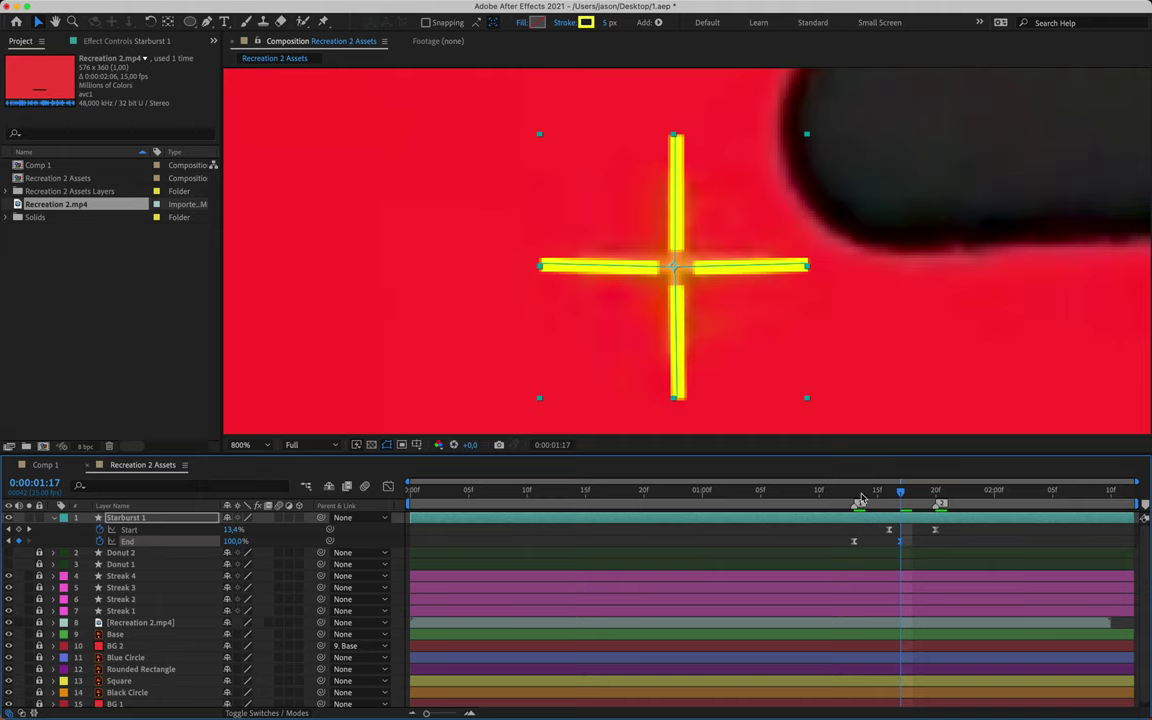
- Examine the Starburst 1 trim animation frame by frame from 0:00:01:13 to 0:00:01:20, including against the wider reference
{"action": "key", "text": "j"}
{"action": "left_click", "coordinate": [854, 544]}
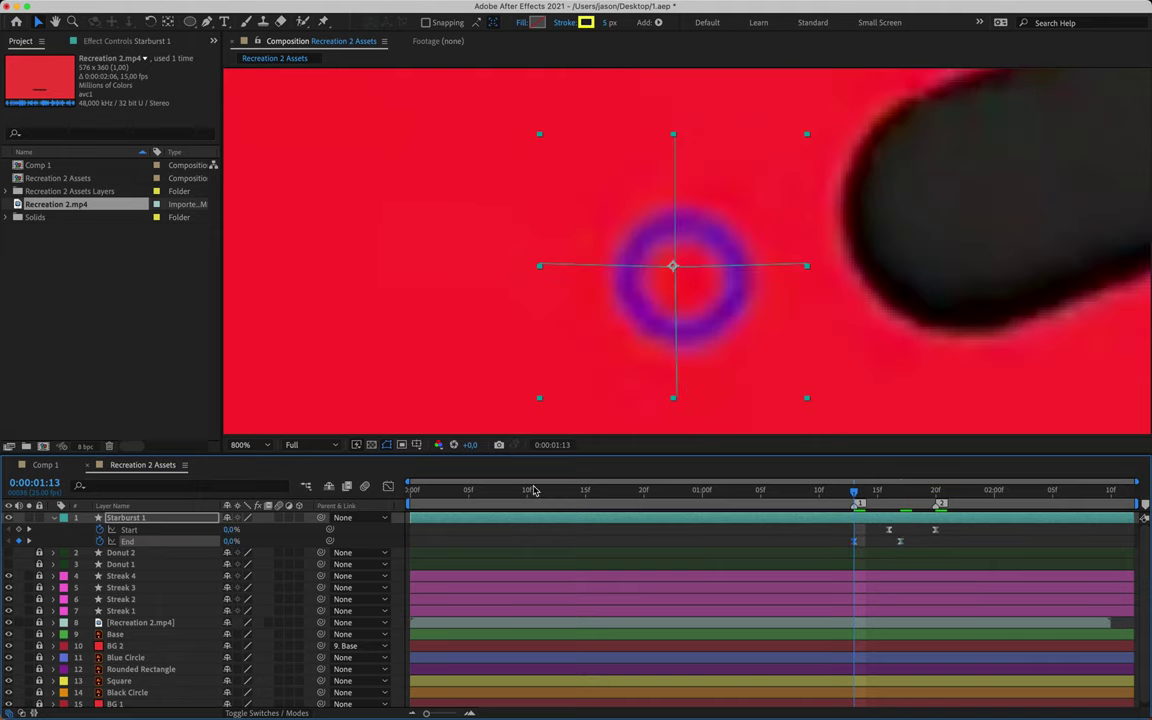
{"action": "key", "text": "Page_Down"}
{"action": "key", "text": "Page_Down"}
{"action": "key", "text": "Page_Down"}
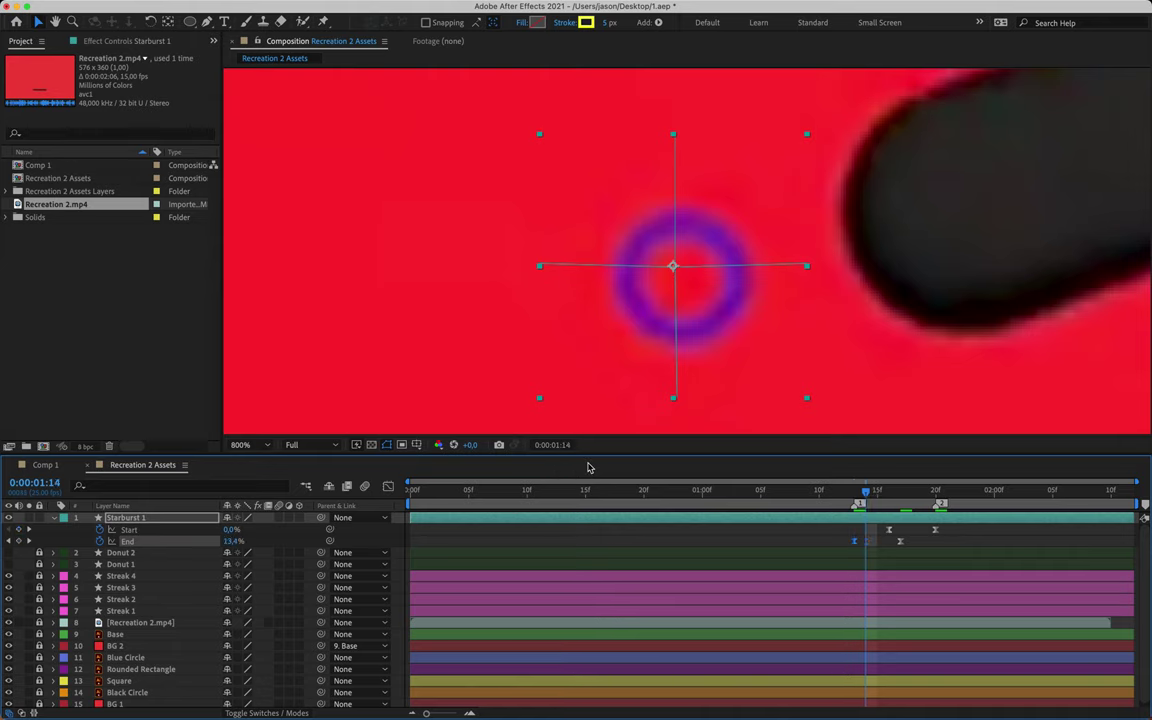
{"action": "left_click", "coordinate": [895, 538]}
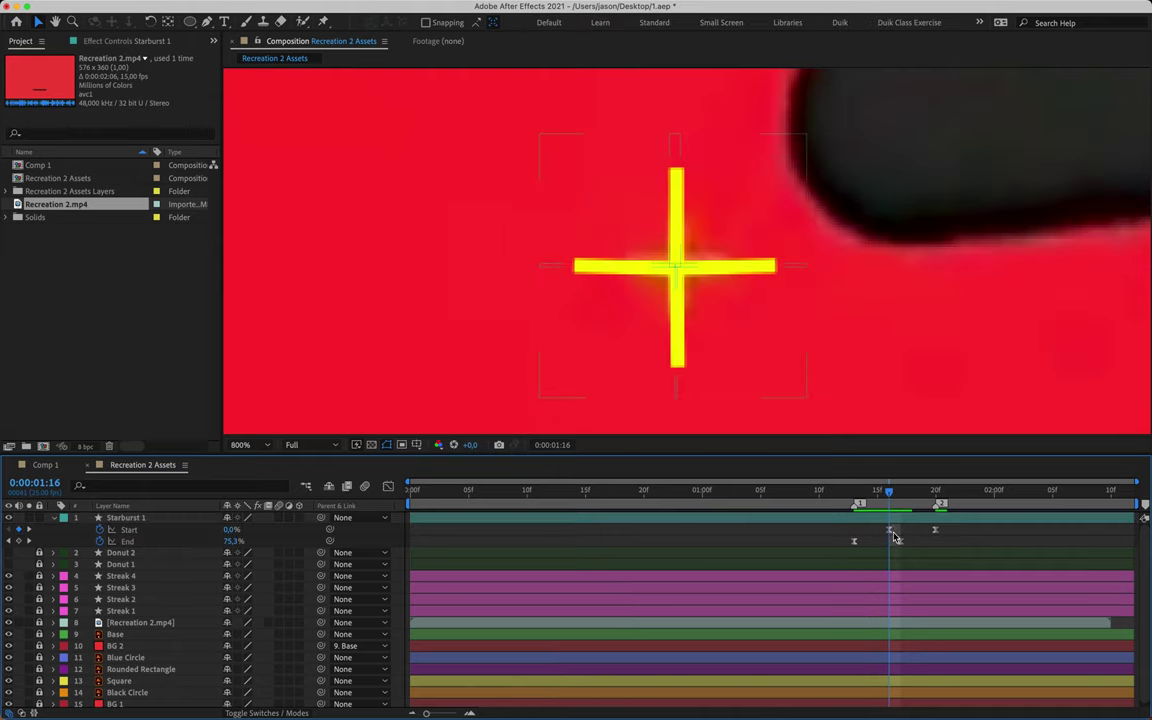
{"action": "left_click", "coordinate": [890, 529]}
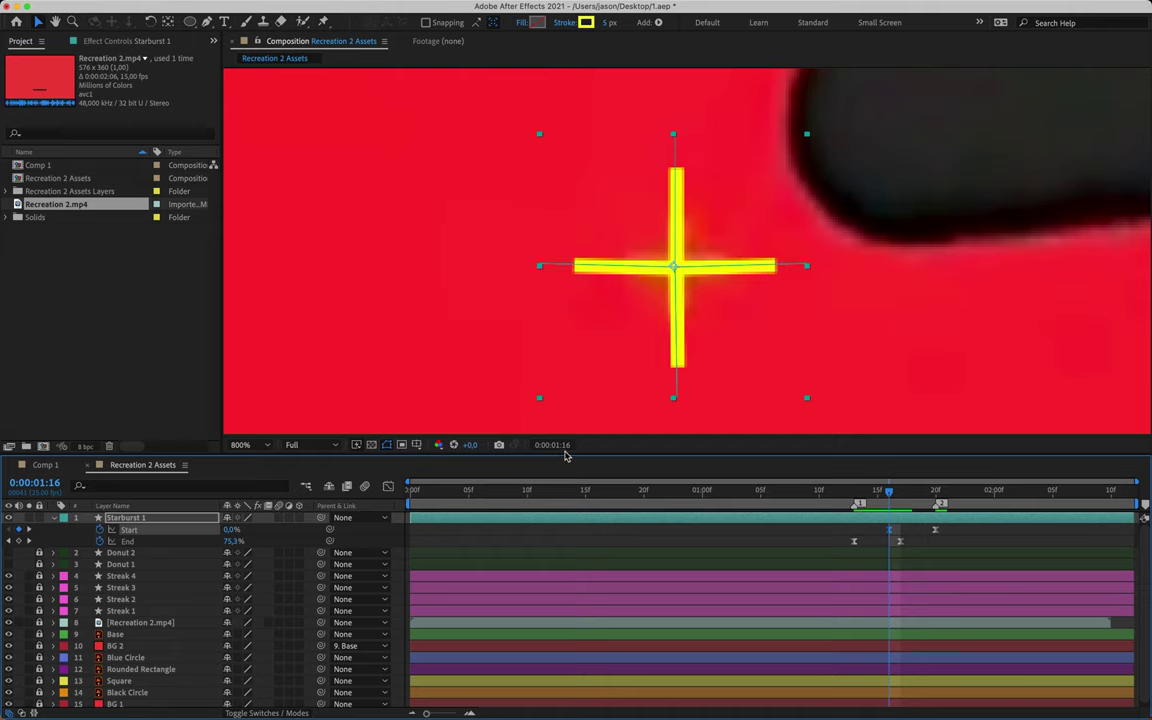
{"action": "key", "text": "Page_Down"}
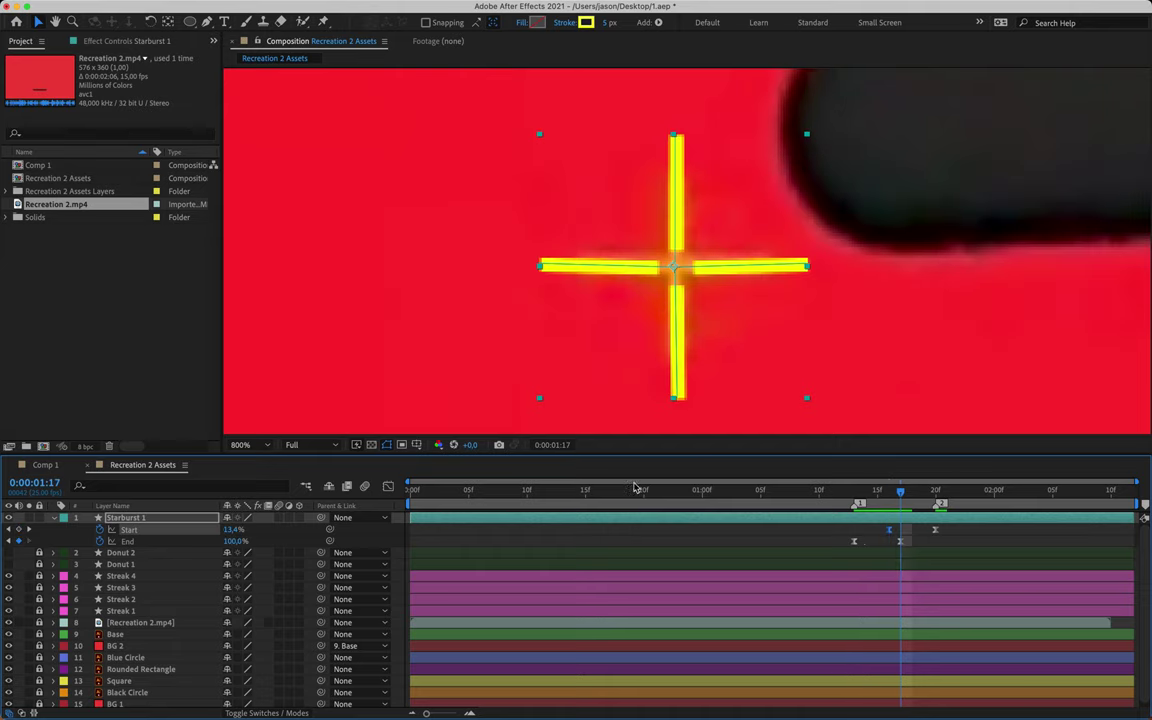
{"action": "left_click", "coordinate": [897, 541]}
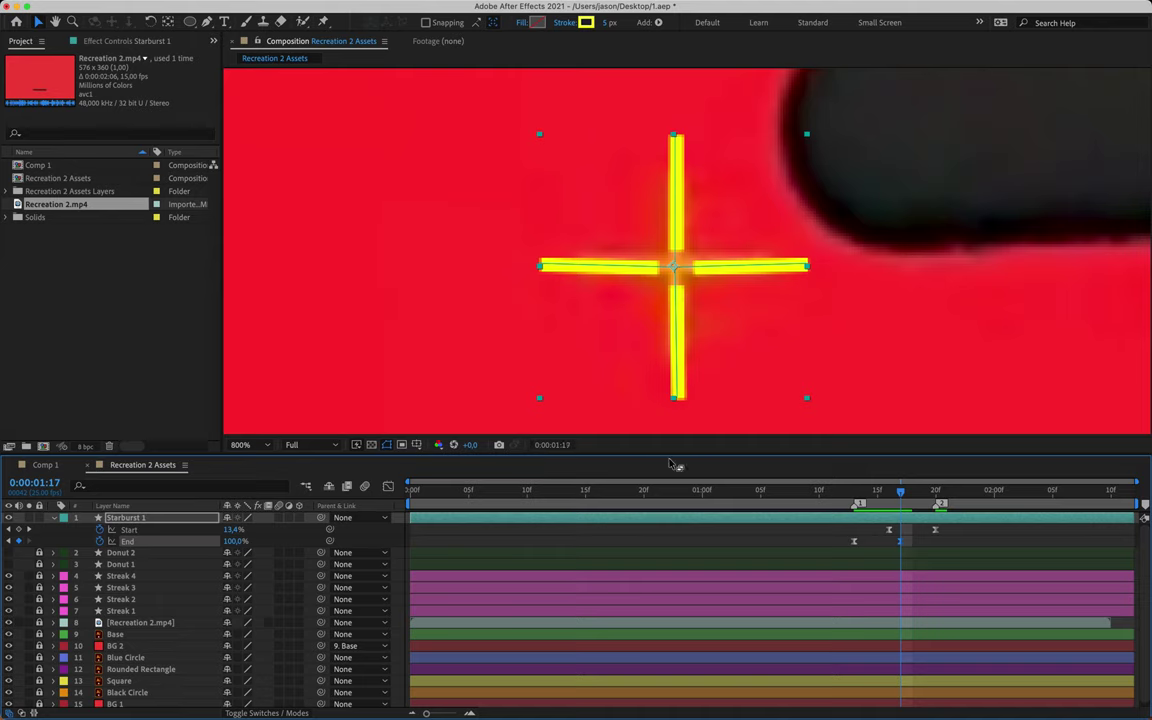
{"action": "key", "text": "Page_Down"}
{"action": "key", "text": "Page_Down"}
{"action": "key", "text": "Page_Down"}
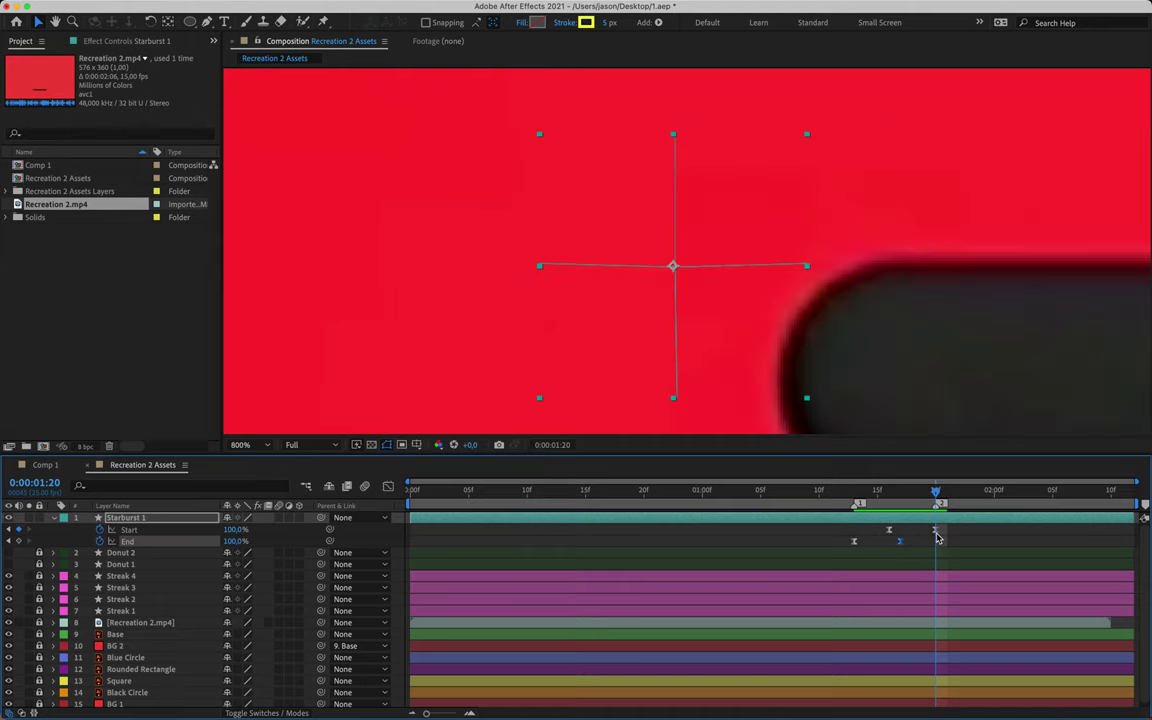
{"action": "left_click", "coordinate": [935, 530]}
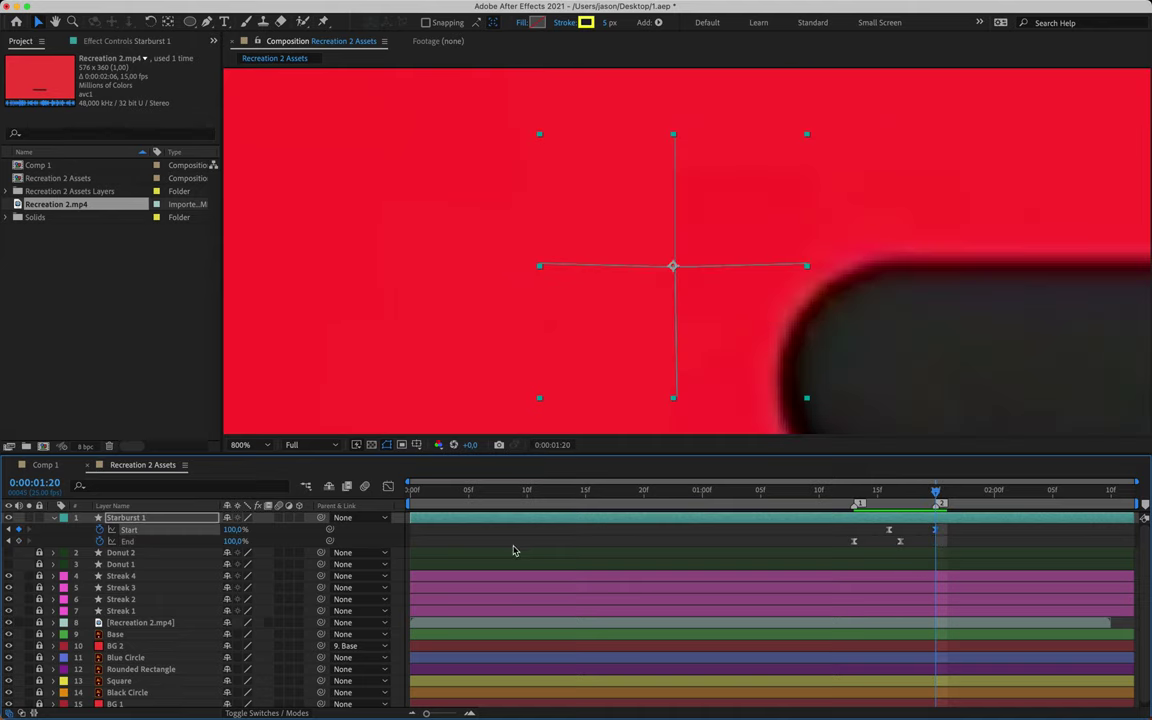
{"action": "key", "text": "comma"}
{"action": "key", "text": "comma"}
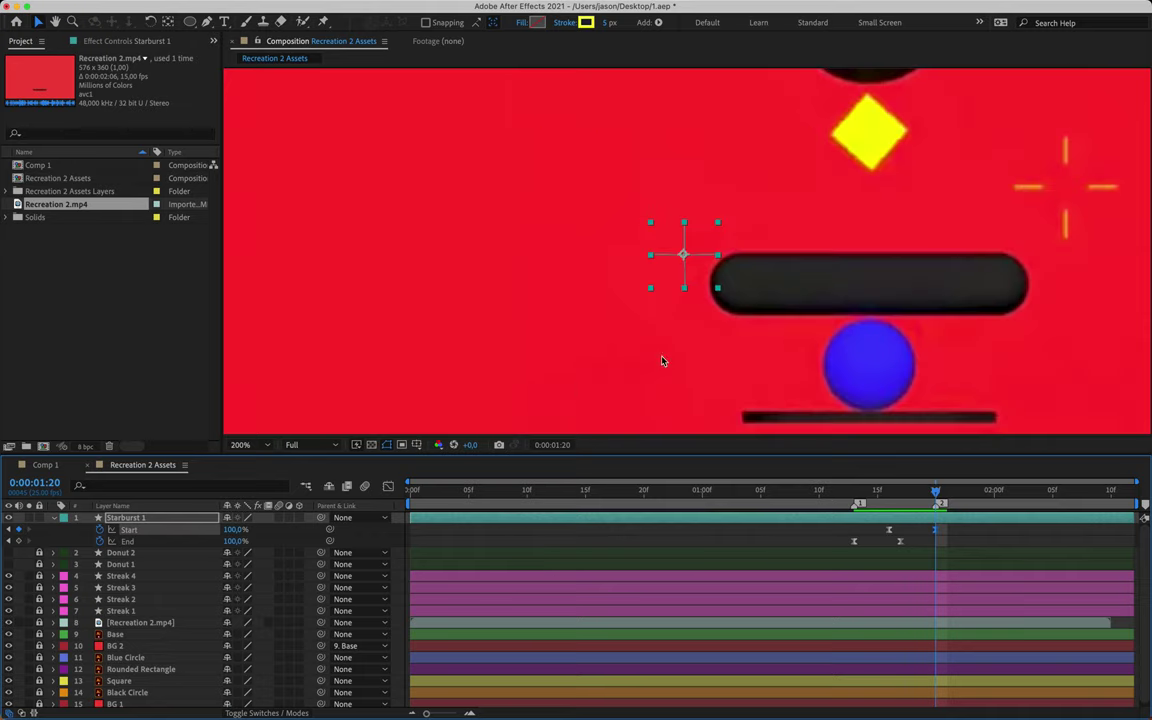
{"action": "left_click_drag", "start_coordinate": [857, 490], "coordinate": [846, 494]}
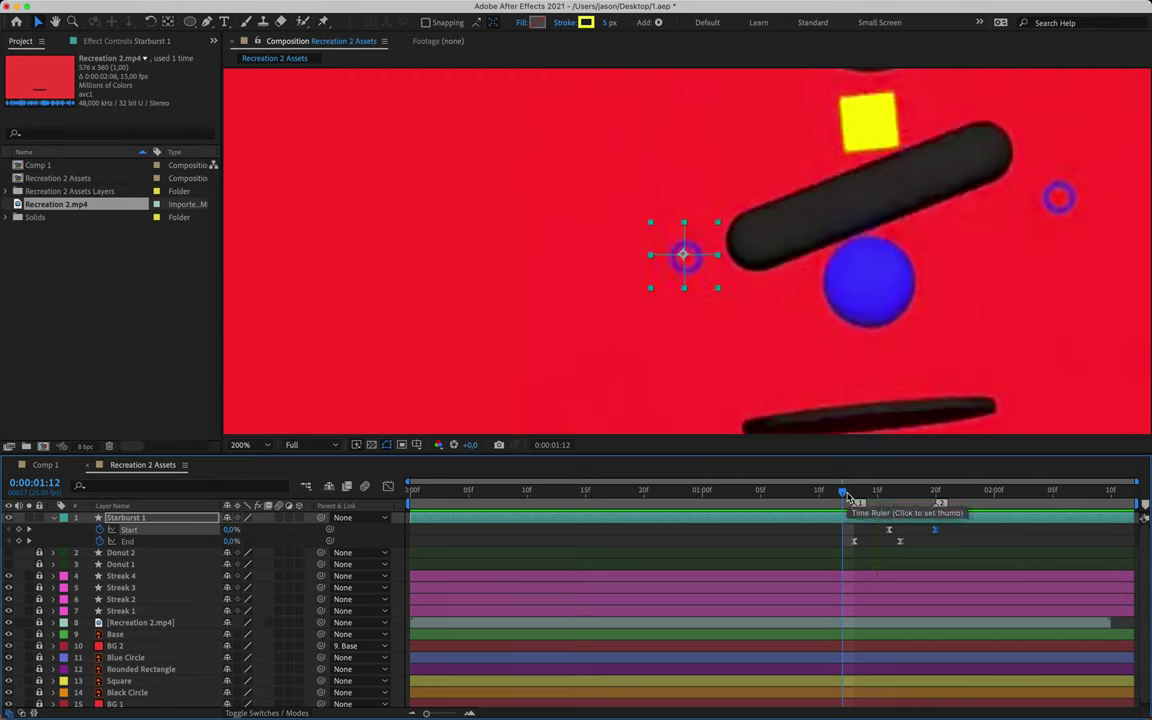
{"action": "left_click_drag", "start_coordinate": [846, 494], "coordinate": [854, 494]}
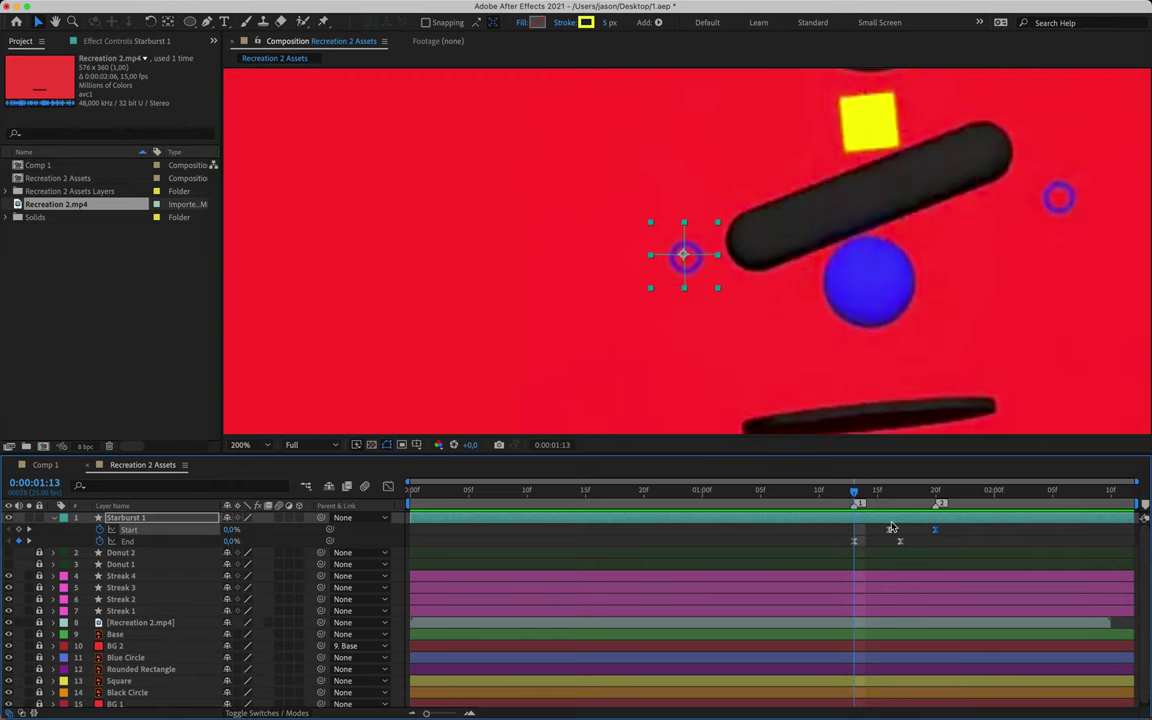
- Duplicate the Starburst 1 layer, then collapse and lock the original
{"action": "left_click", "coordinate": [183, 520]}
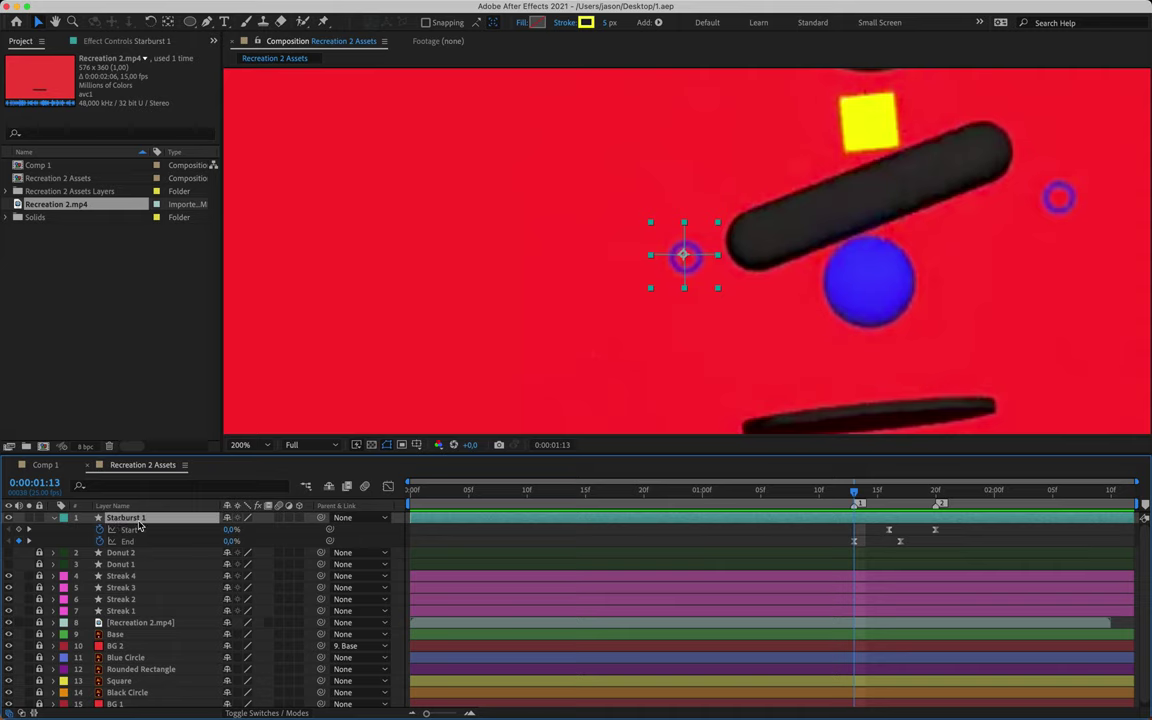
{"action": "key", "text": "super+d"}
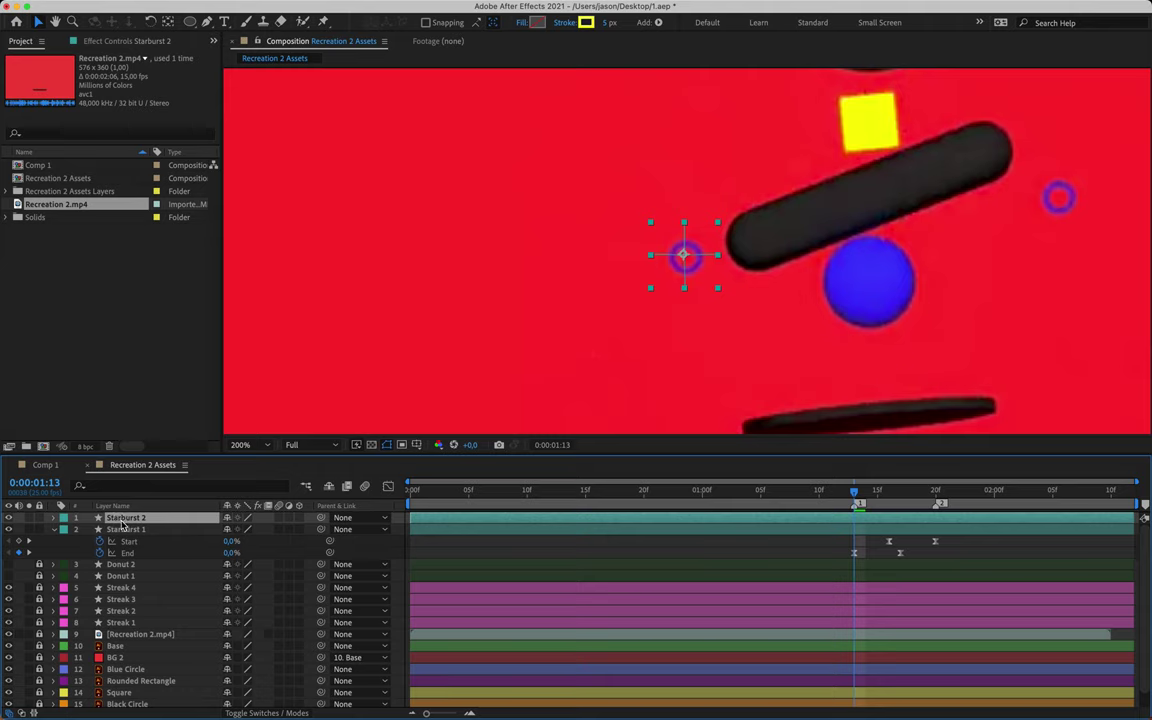
{"action": "left_click", "coordinate": [54, 530]}
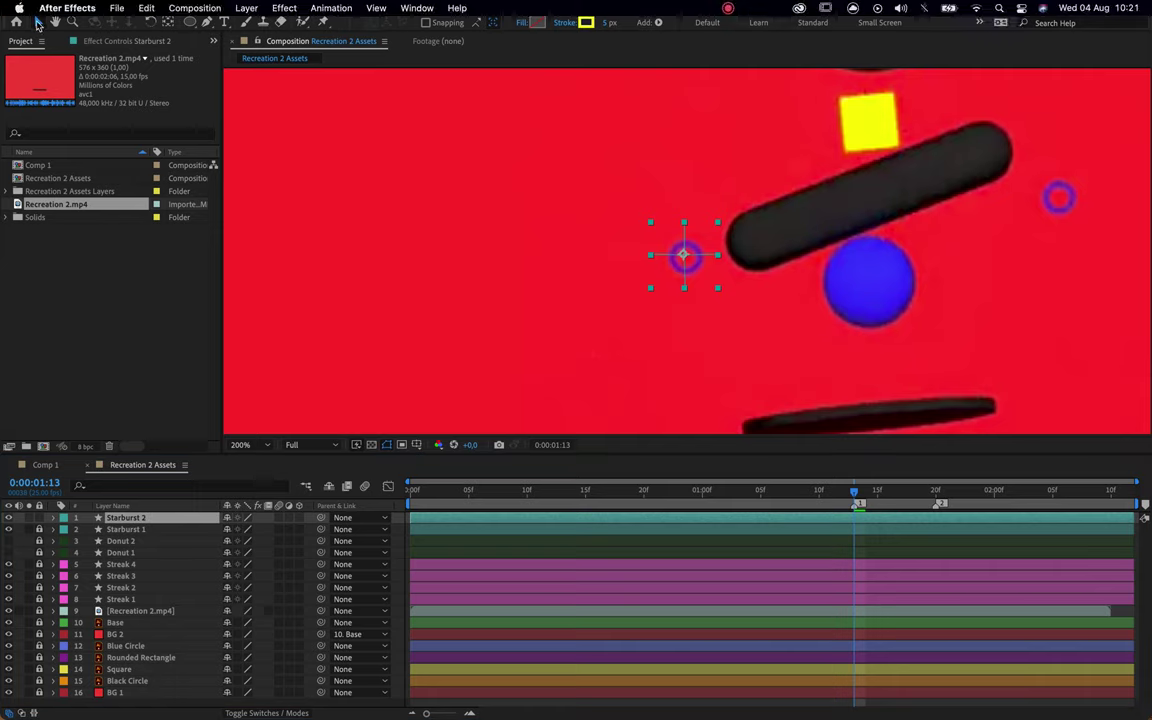
- At 0:00:01:19, move Starburst 2 so its centre sits on the reference cross to the right of the black bar
{"action": "left_click_drag", "start_coordinate": [997, 255], "coordinate": [751, 305]}
{"action": "left_click_drag", "start_coordinate": [856, 492], "coordinate": [923, 490]}
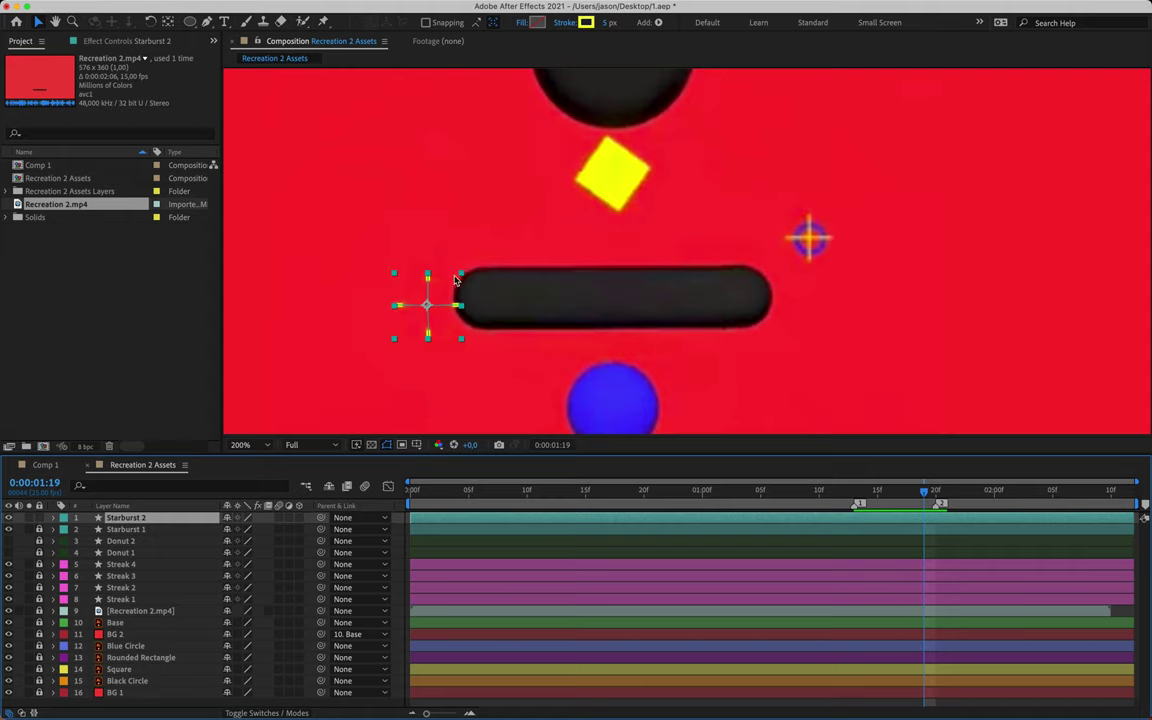
{"action": "left_click", "coordinate": [808, 238]}
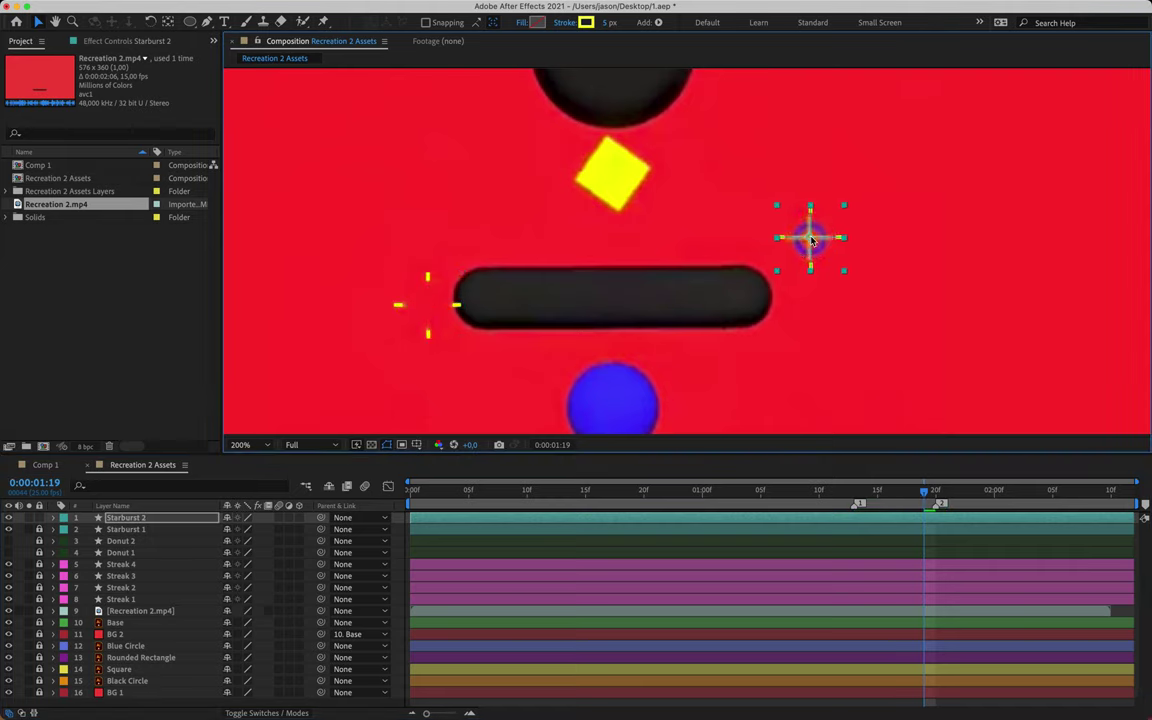
{"action": "key", "text": "period"}
{"action": "left_click_drag", "start_coordinate": [855, 237], "coordinate": [628, 245]}
{"action": "key", "text": "period"}
{"action": "left_click", "coordinate": [677, 250]}
{"action": "key", "text": "comma"}
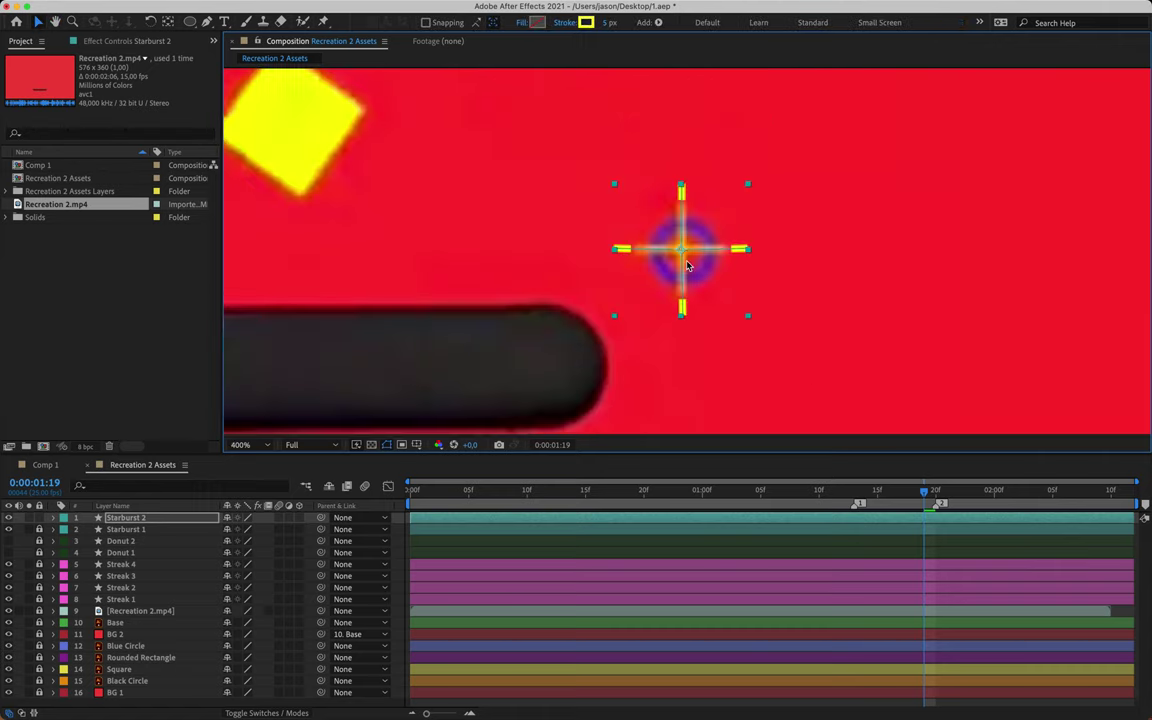
- Hide Starburst 2 and move marker 1 to 0:00:01:16 and marker 2 to 0:00:01:24 to bracket the right-hand burst
{"action": "left_click", "coordinate": [862, 493]}
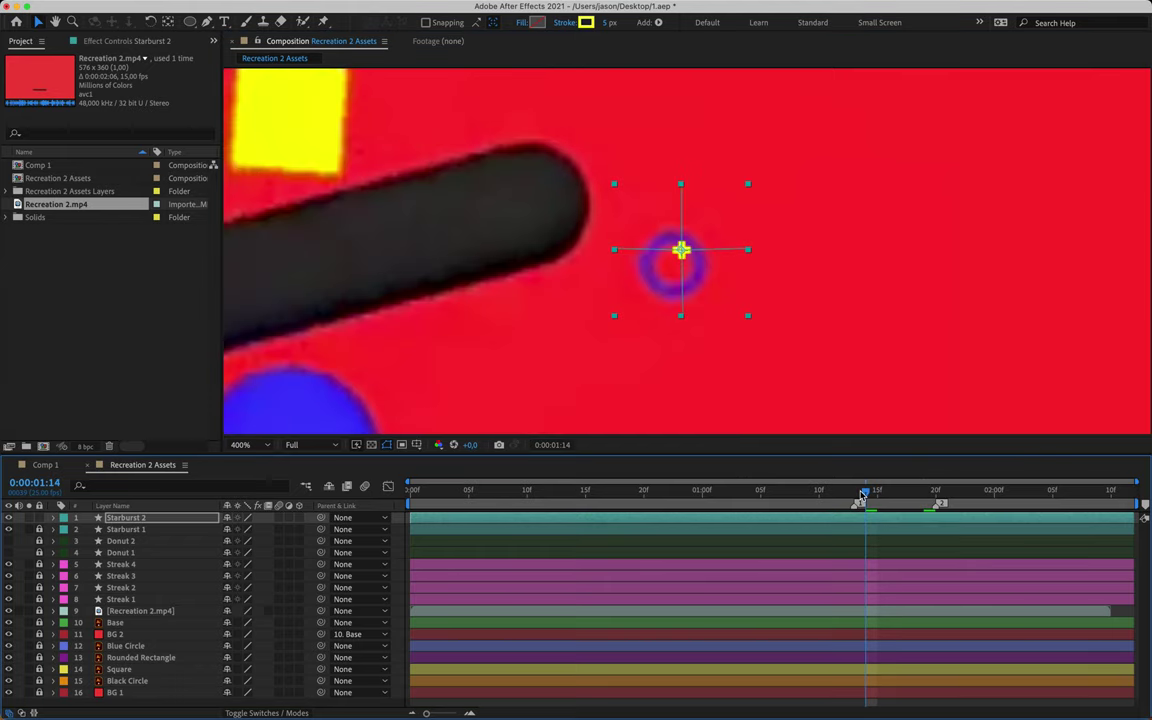
{"action": "left_click", "coordinate": [8, 518]}
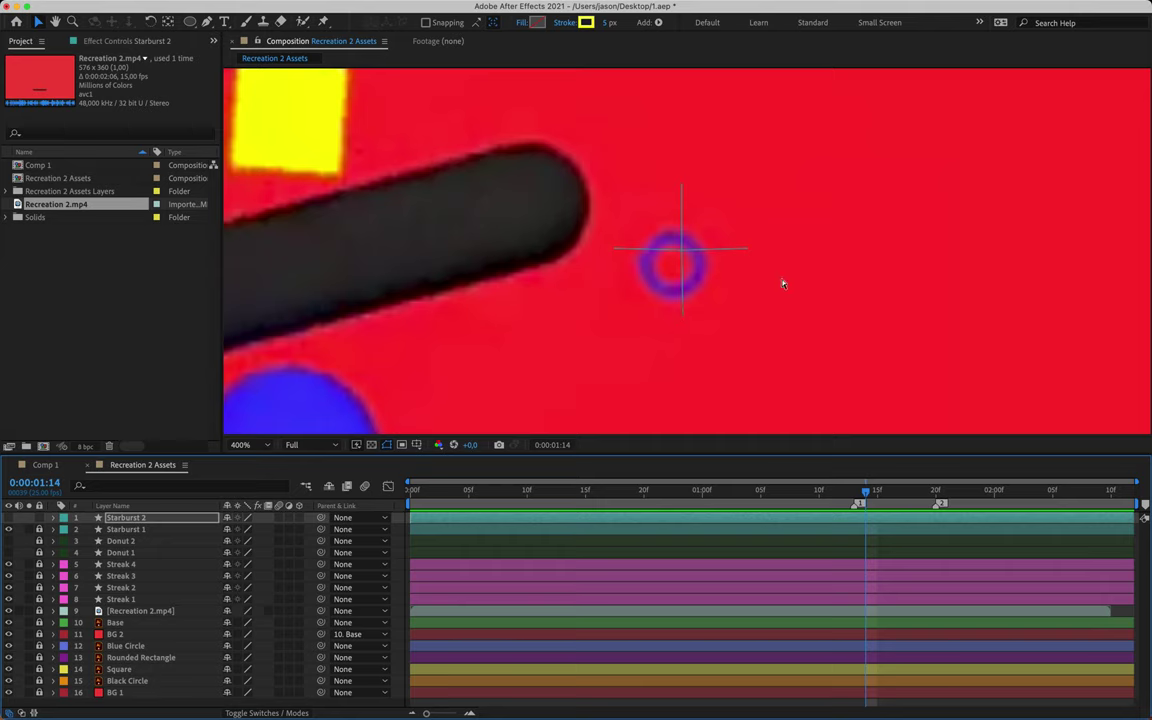
{"action": "key", "text": "space"}
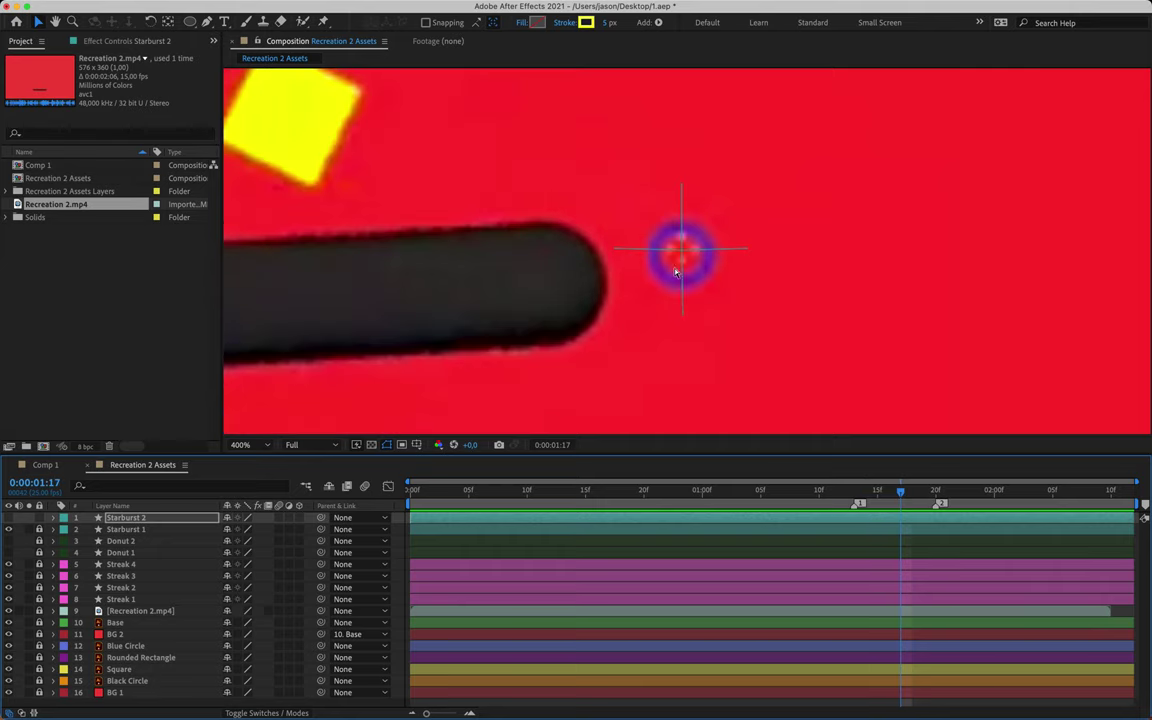
{"action": "key", "text": "Page_Up"}
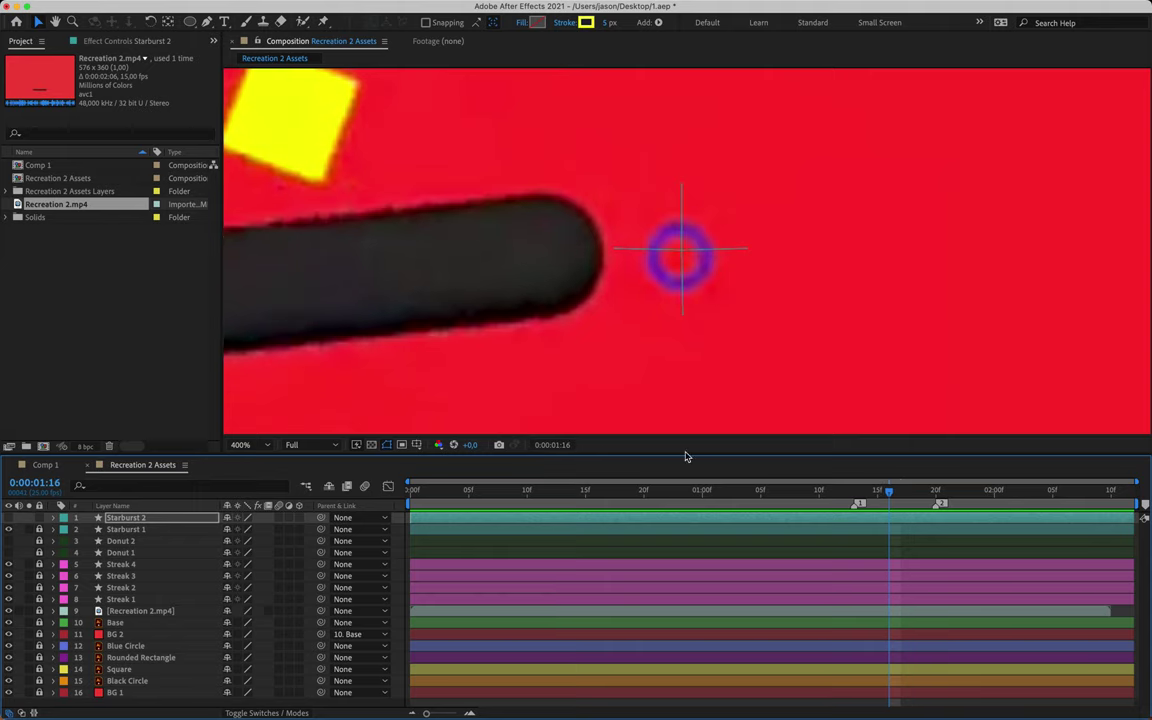
{"action": "left_click_drag", "start_coordinate": [858, 503], "coordinate": [890, 503]}
{"action": "key", "text": "space"}
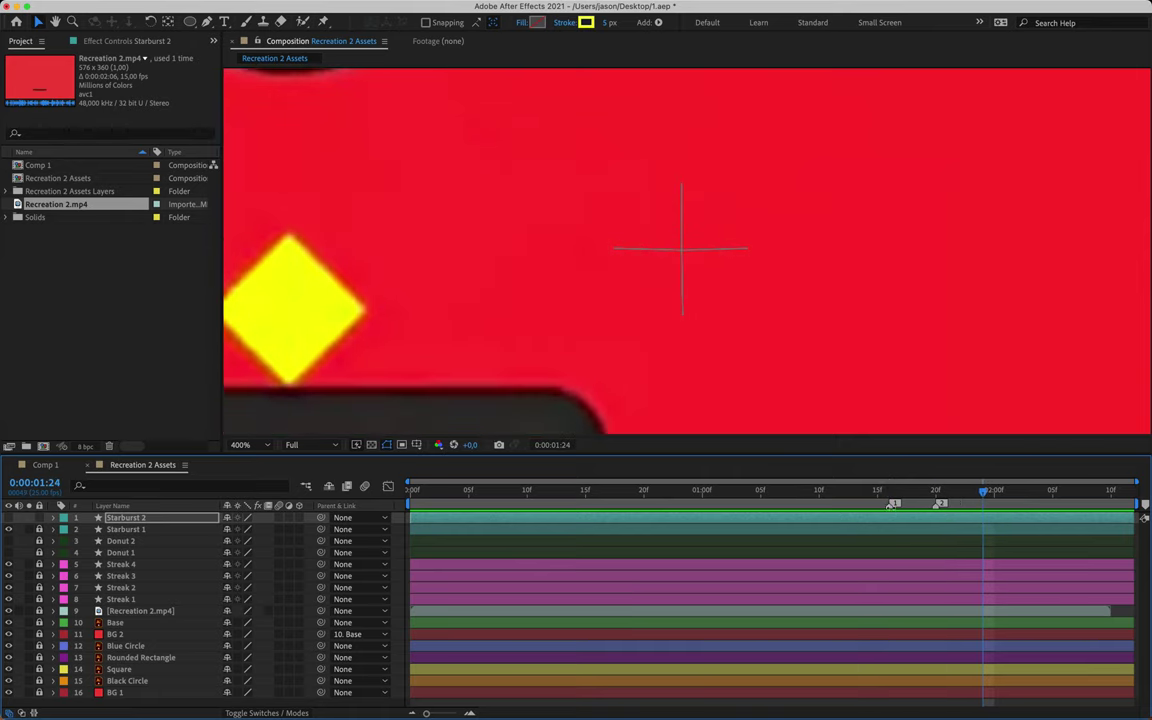
{"action": "left_click_drag", "start_coordinate": [940, 503], "coordinate": [988, 504]}
- At 0:00:01:23, expand the contents of Starburst 2 and select Shape 4
{"action": "key", "text": "Page_Up"}
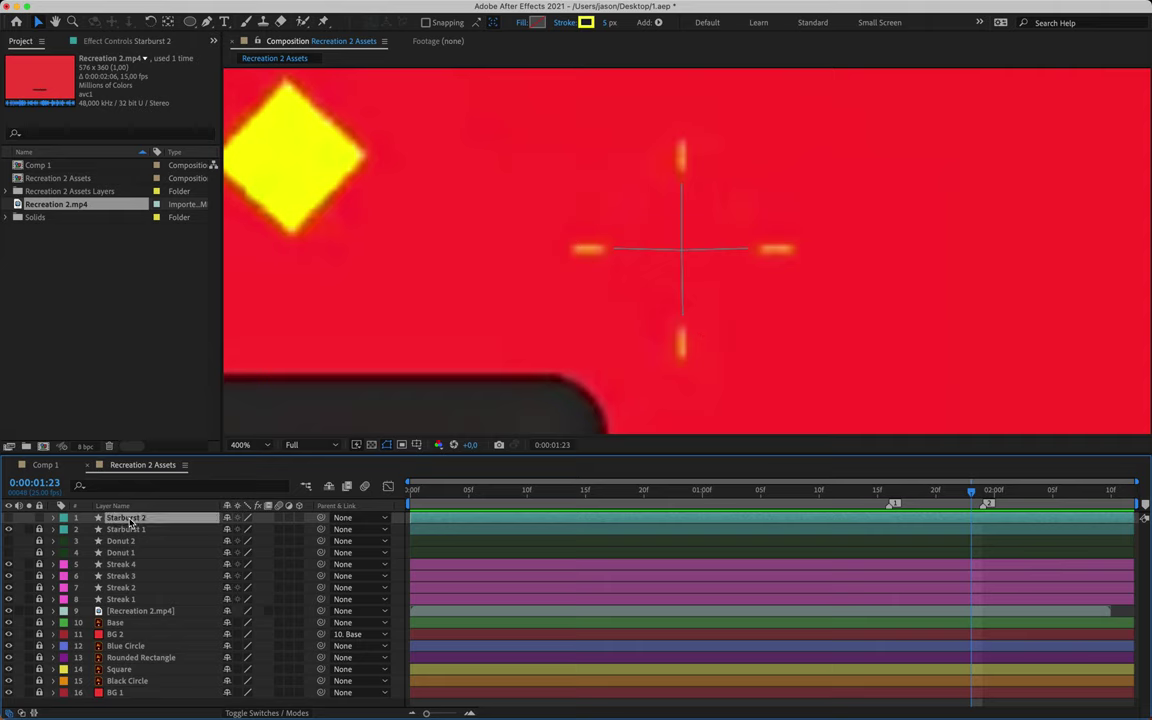
{"action": "left_click", "coordinate": [54, 518]}
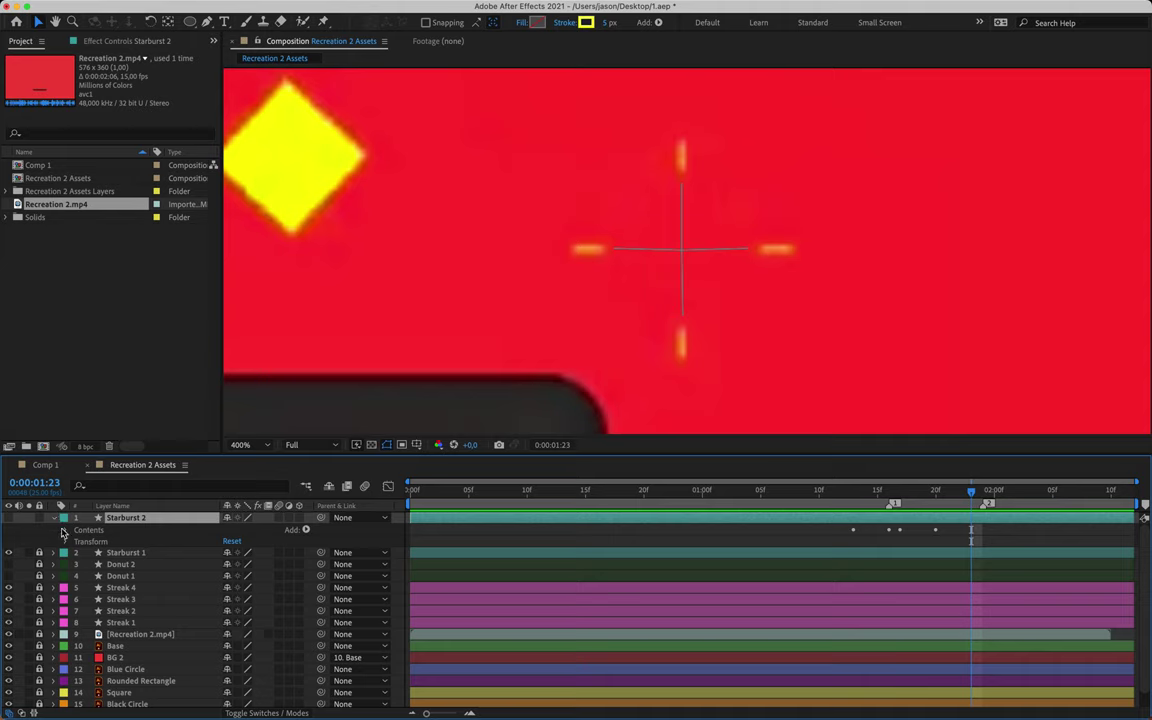
{"action": "left_click", "coordinate": [66, 530]}
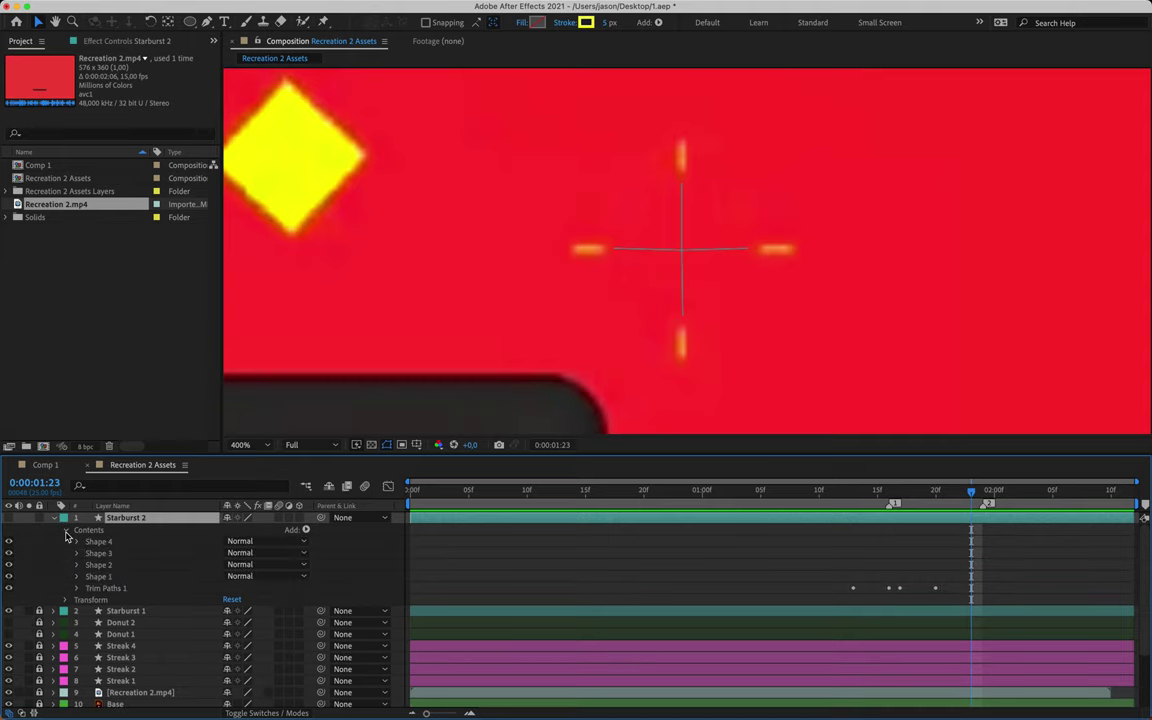
{"action": "left_click", "coordinate": [95, 546]}
{"action": "left_click", "coordinate": [100, 556]}
{"action": "left_click", "coordinate": [100, 565]}
{"action": "left_click", "coordinate": [100, 577]}
{"action": "left_click", "coordinate": [115, 541]}
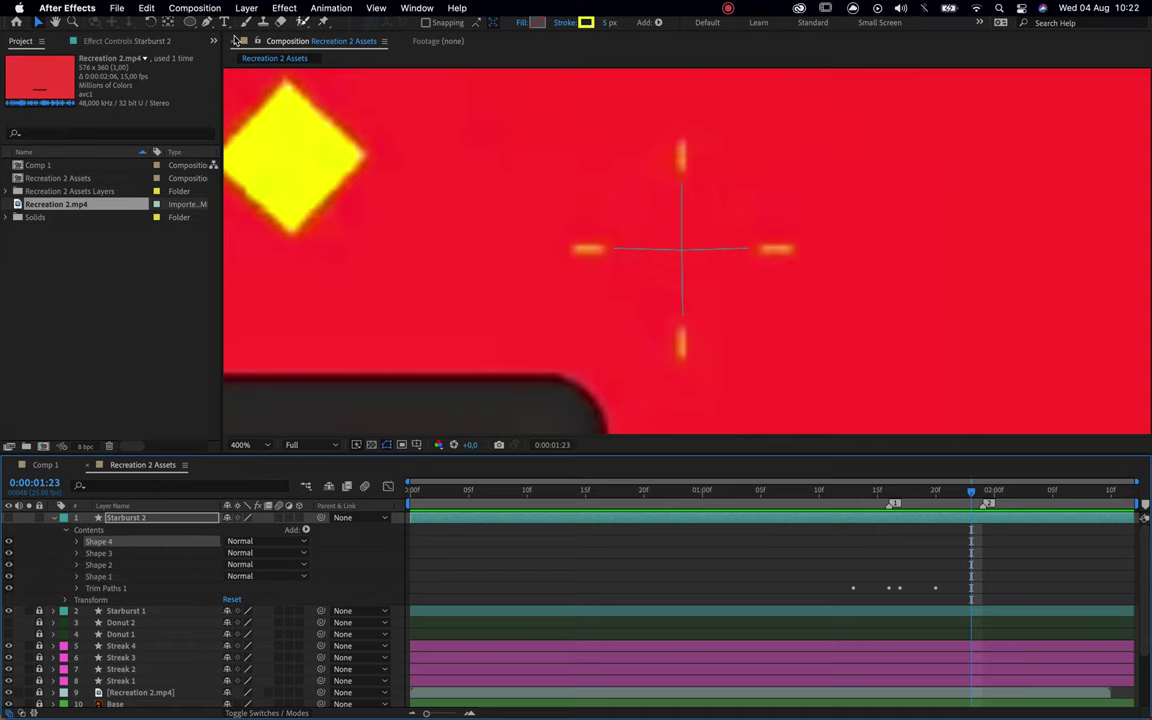
- With the Pen tool, extend Shape 4's left endpoint to the outer end of the reference's left dash
{"action": "left_click", "coordinate": [207, 21]}
{"action": "key", "text": "period"}
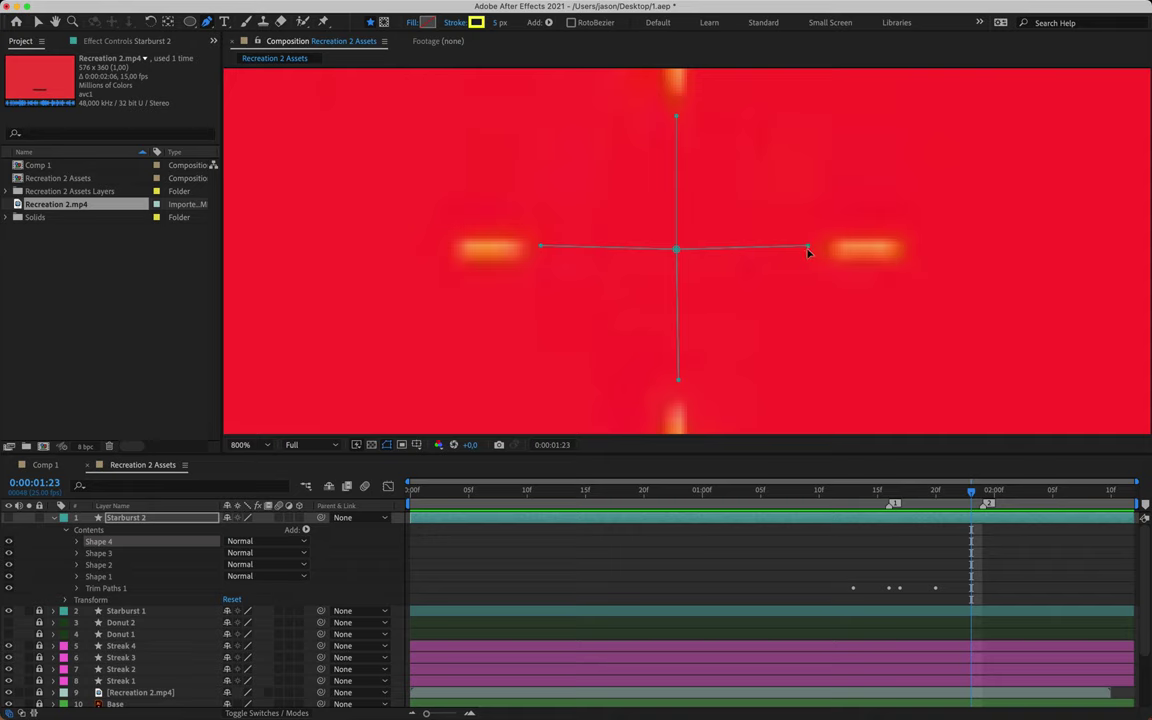
{"action": "left_click_drag", "start_coordinate": [540, 248], "coordinate": [457, 251]}
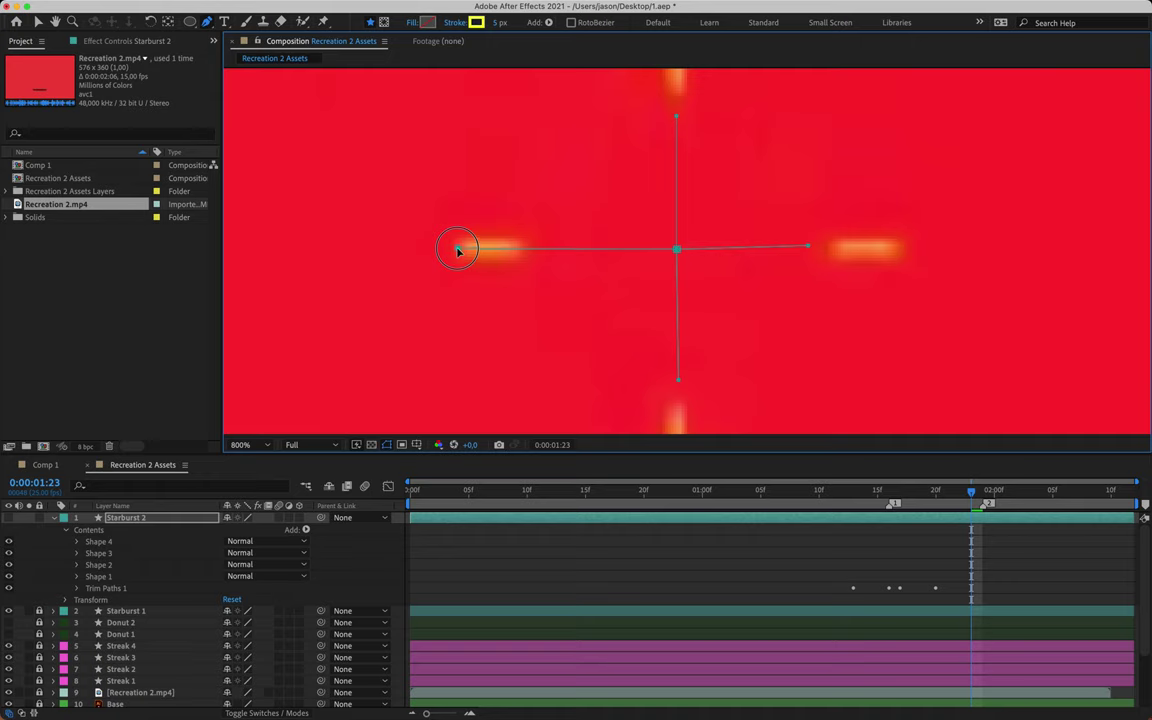
{"action": "left_click", "coordinate": [679, 118]}
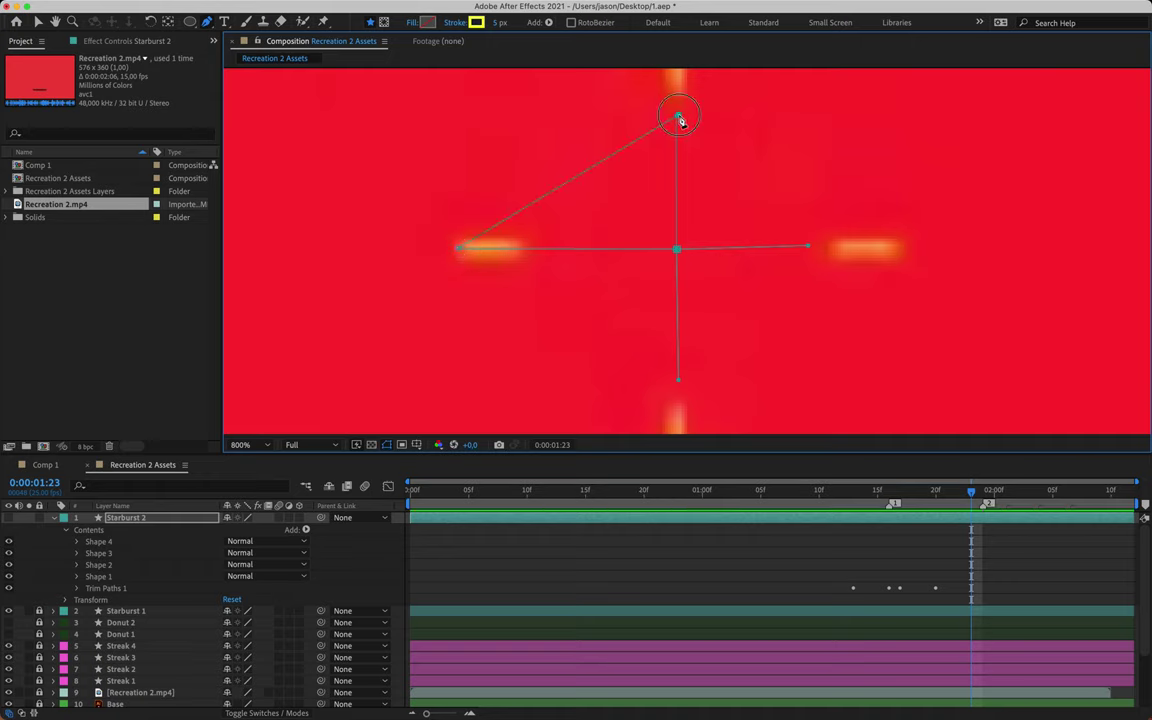
{"action": "left_click_drag", "start_coordinate": [679, 118], "coordinate": [694, 118]}
{"action": "key", "text": "super+z"}
- Extend Shape 3's right endpoint and Shape 2's lower endpoint to the outer ends of the matching reference dashes
{"action": "left_click", "coordinate": [97, 553]}
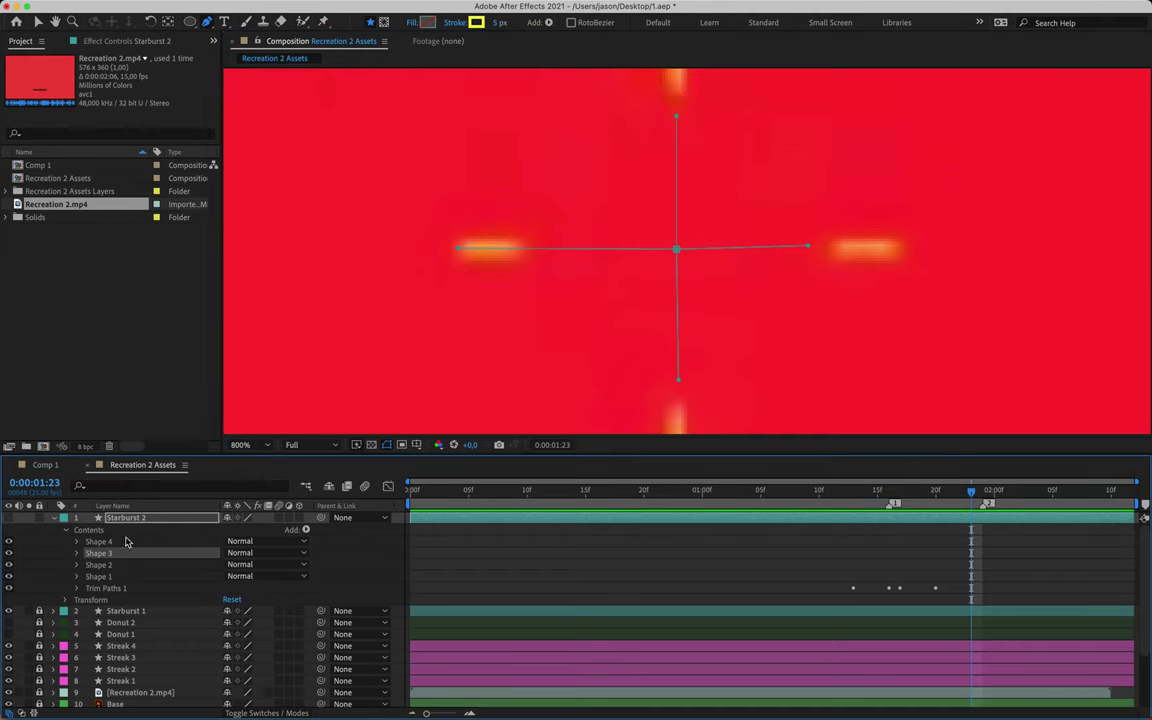
{"action": "left_click_drag", "start_coordinate": [810, 246], "coordinate": [899, 250]}
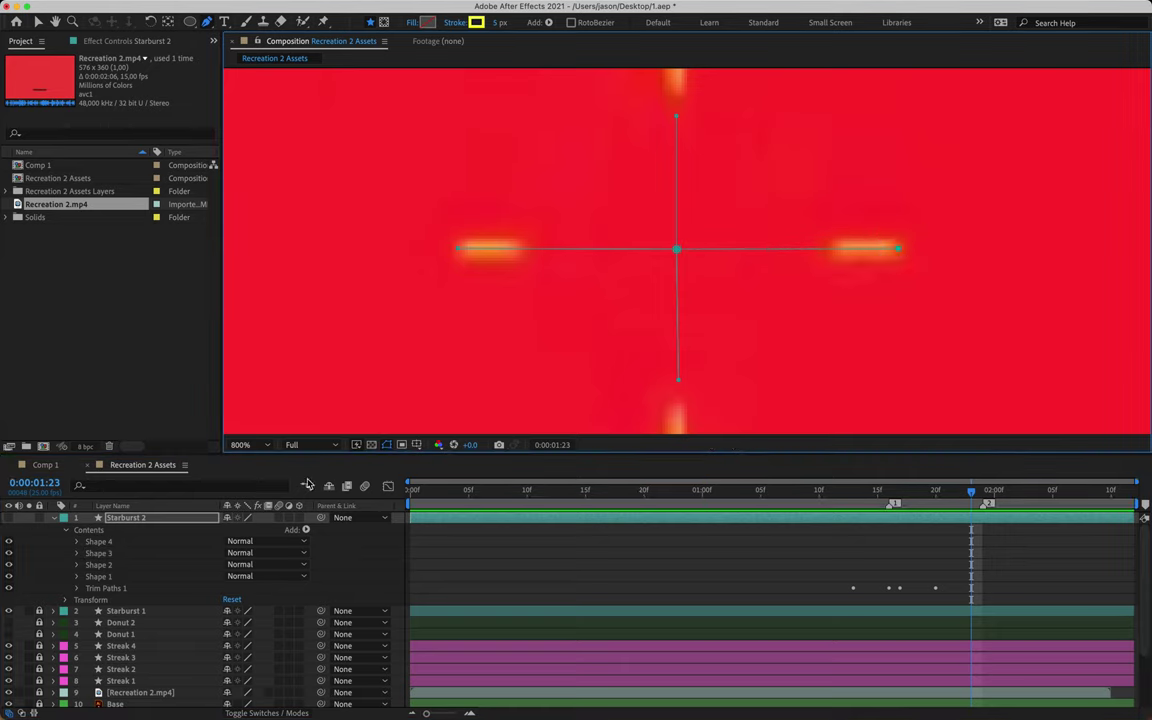
{"action": "left_click", "coordinate": [104, 566]}
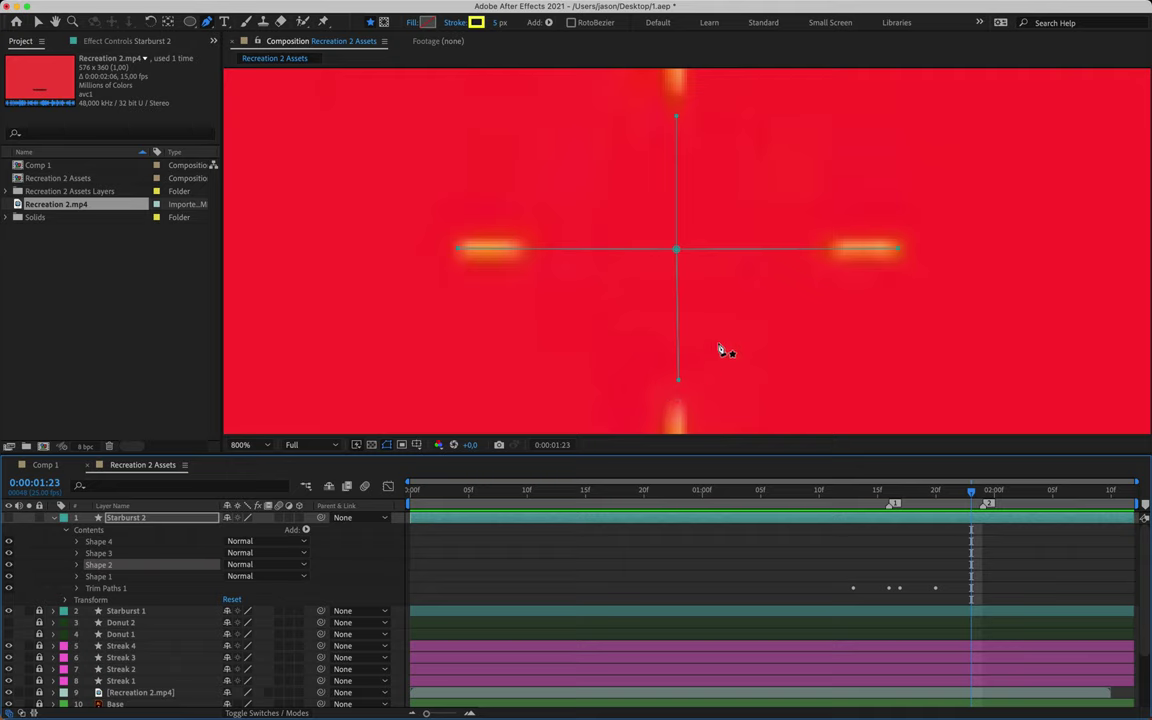
{"action": "left_click_drag", "start_coordinate": [704, 362], "coordinate": [707, 275]}
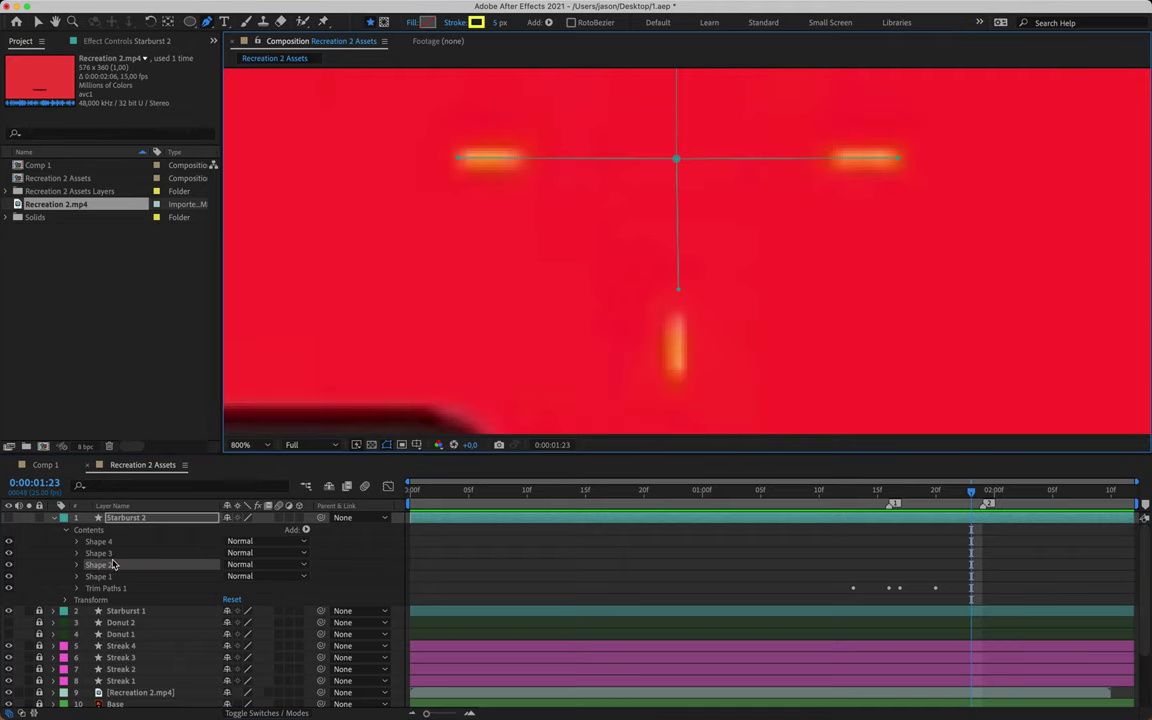
{"action": "left_click_drag", "start_coordinate": [678, 290], "coordinate": [678, 374]}
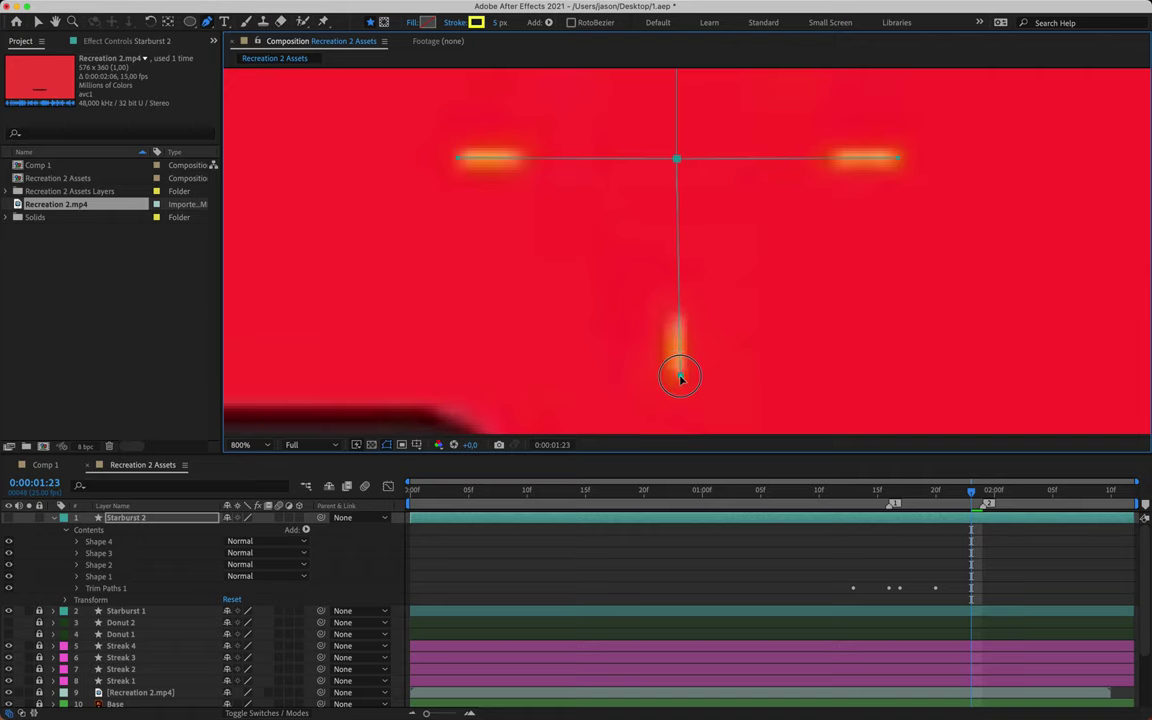
- Extend Shape 1's upper endpoint to the outer end of the reference's top dash
{"action": "key", "text": "h"}
{"action": "left_click_drag", "start_coordinate": [720, 177], "coordinate": [720, 378]}
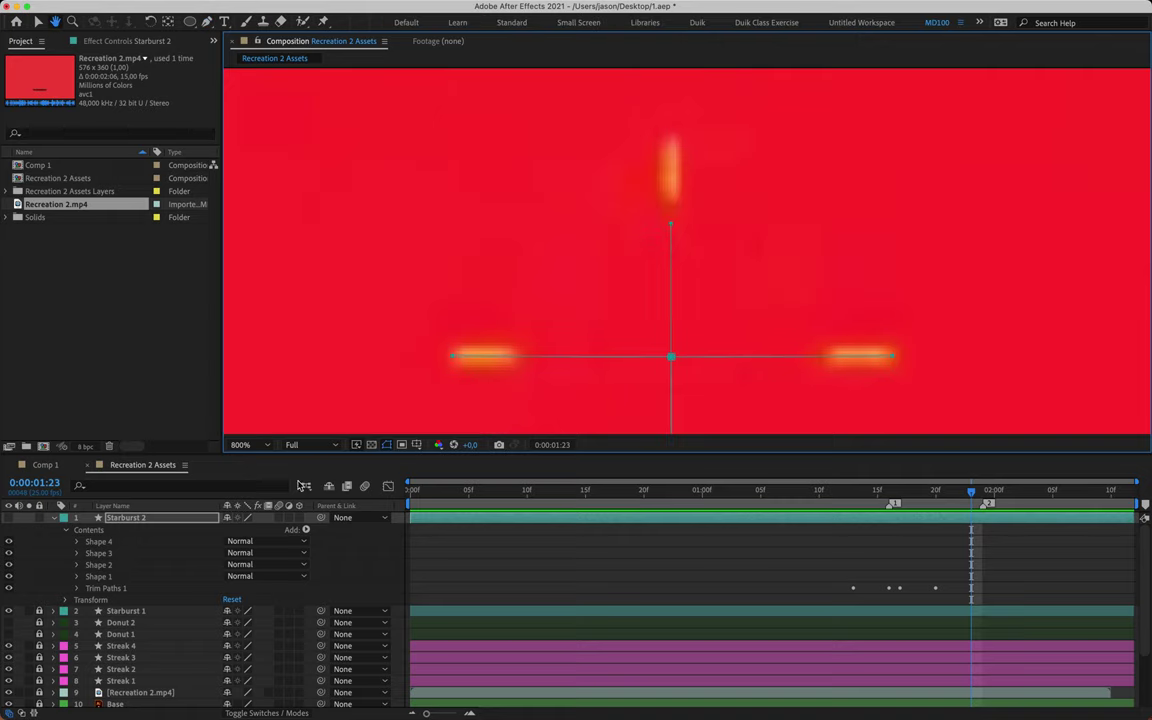
{"action": "key", "text": "g"}
{"action": "left_click", "coordinate": [98, 576]}
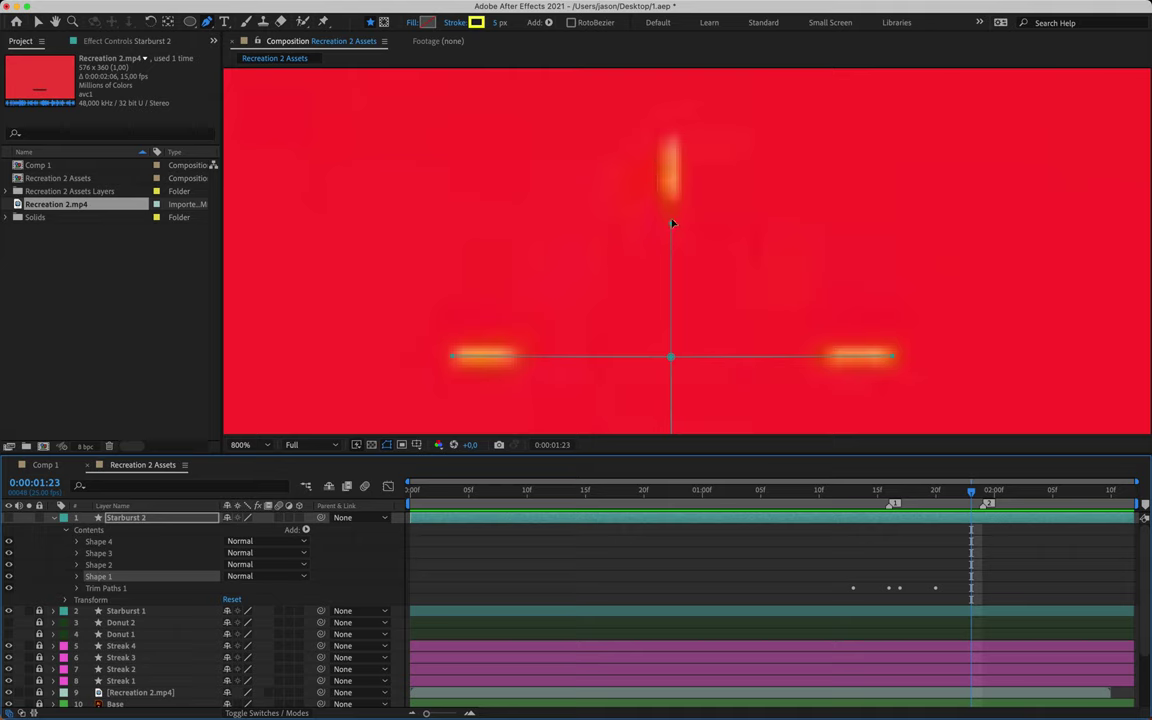
{"action": "left_click_drag", "start_coordinate": [671, 230], "coordinate": [670, 137]}
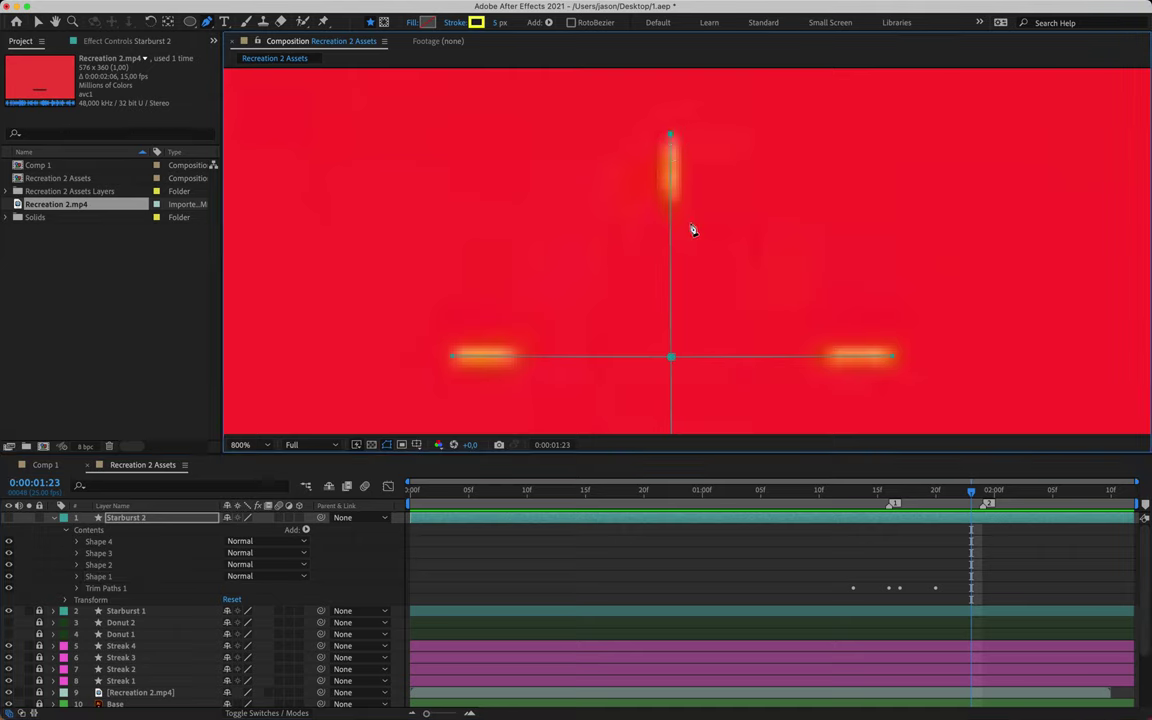
{"action": "scroll", "coordinate": [692, 229], "scroll_direction": "down", "scroll_amount": 3}
{"action": "scroll", "coordinate": [690, 227], "scroll_direction": "up", "scroll_amount": 2}
{"action": "left_click_drag", "start_coordinate": [689, 327], "coordinate": [673, 217]}
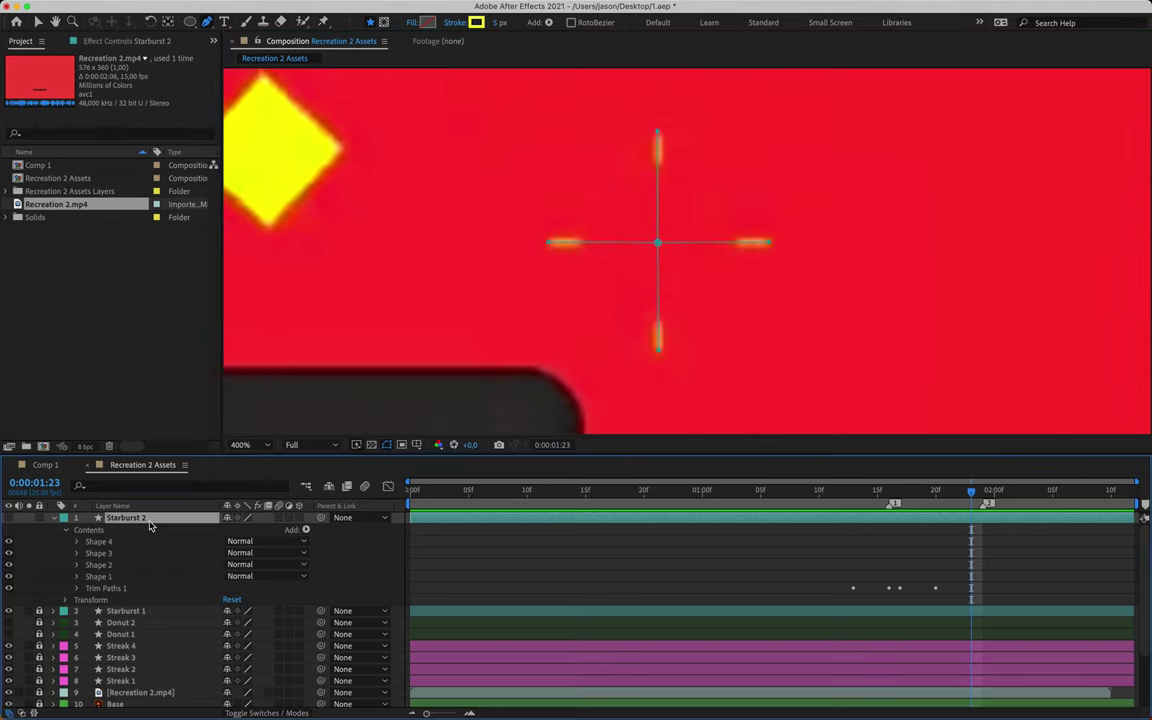
- Retime Starburst 2's trim keyframes to 0:00:01:19 and 0:00:01:24 for Start, and 0:00:01:16 and 0:00:01:21 for End
{"action": "key", "text": "u"}
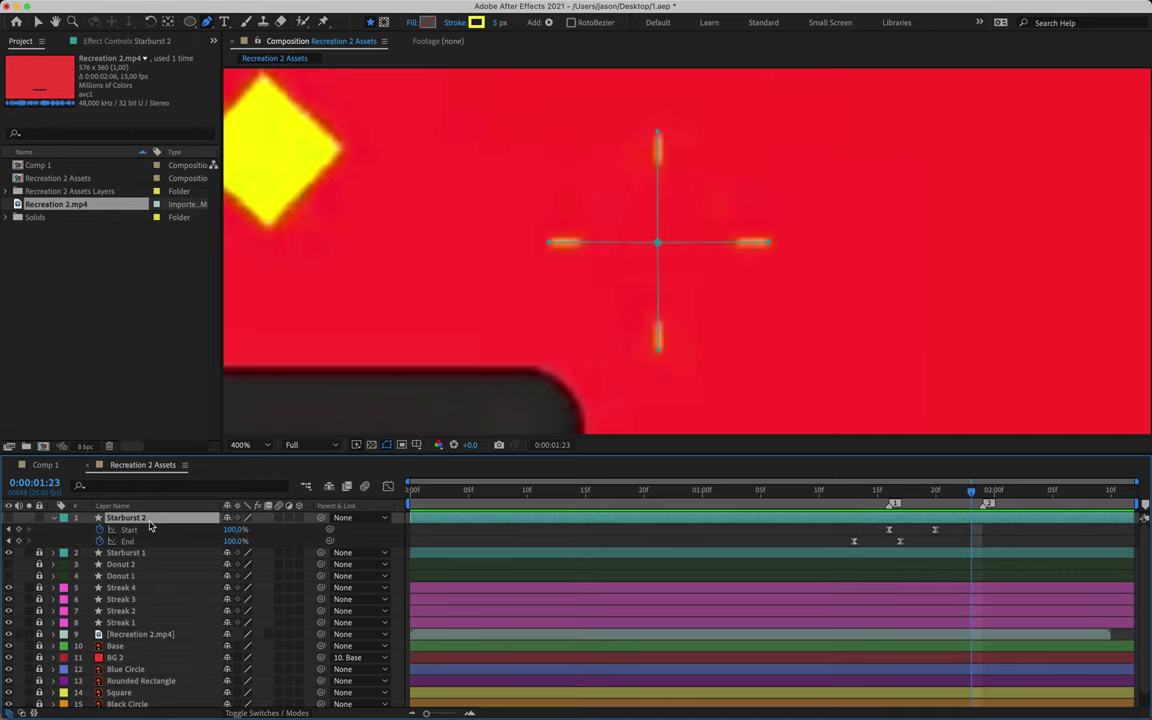
{"action": "left_click_drag", "start_coordinate": [832, 530], "coordinate": [890, 541]}
{"action": "left_click", "coordinate": [901, 544]}
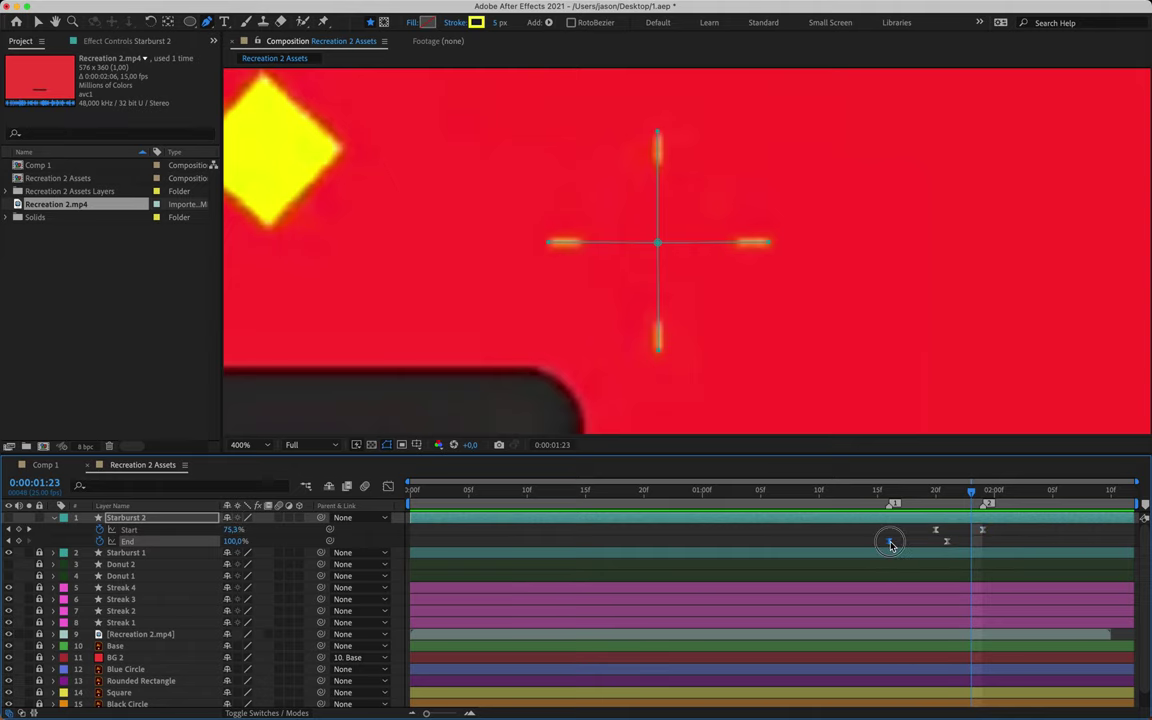
{"action": "left_click_drag", "start_coordinate": [890, 490], "coordinate": [925, 530]}
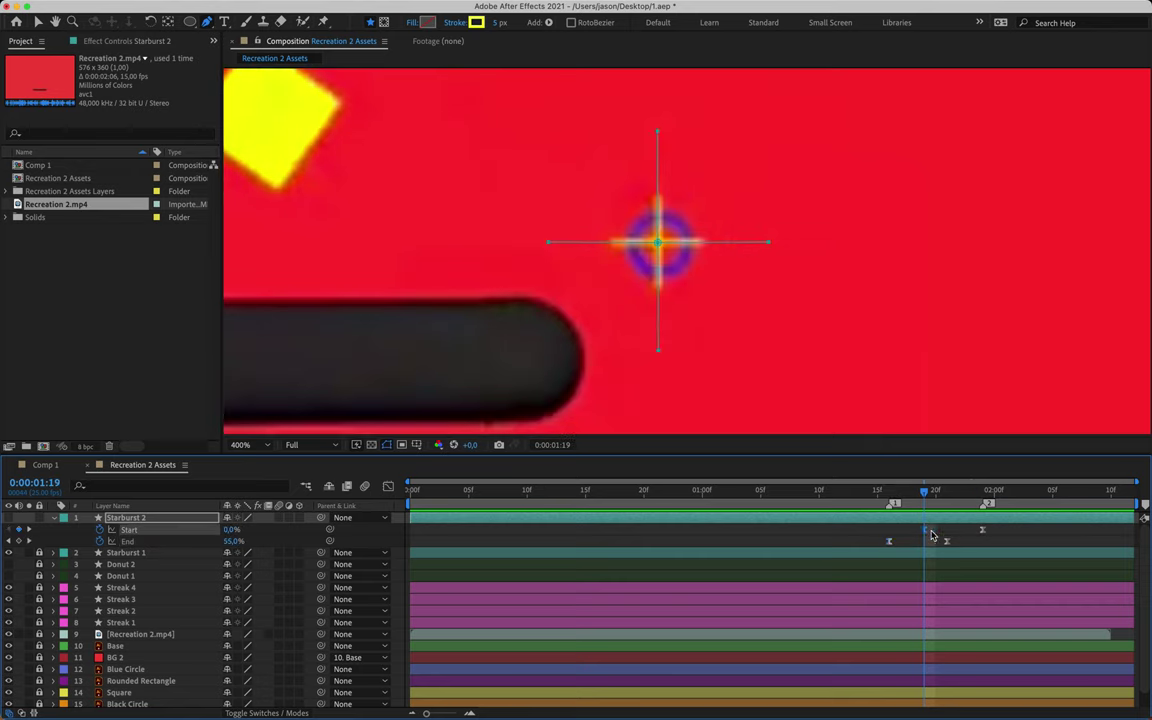
- Unhide Starburst 2 and preview its retimed burst over the reference footage
{"action": "key", "text": "space"}
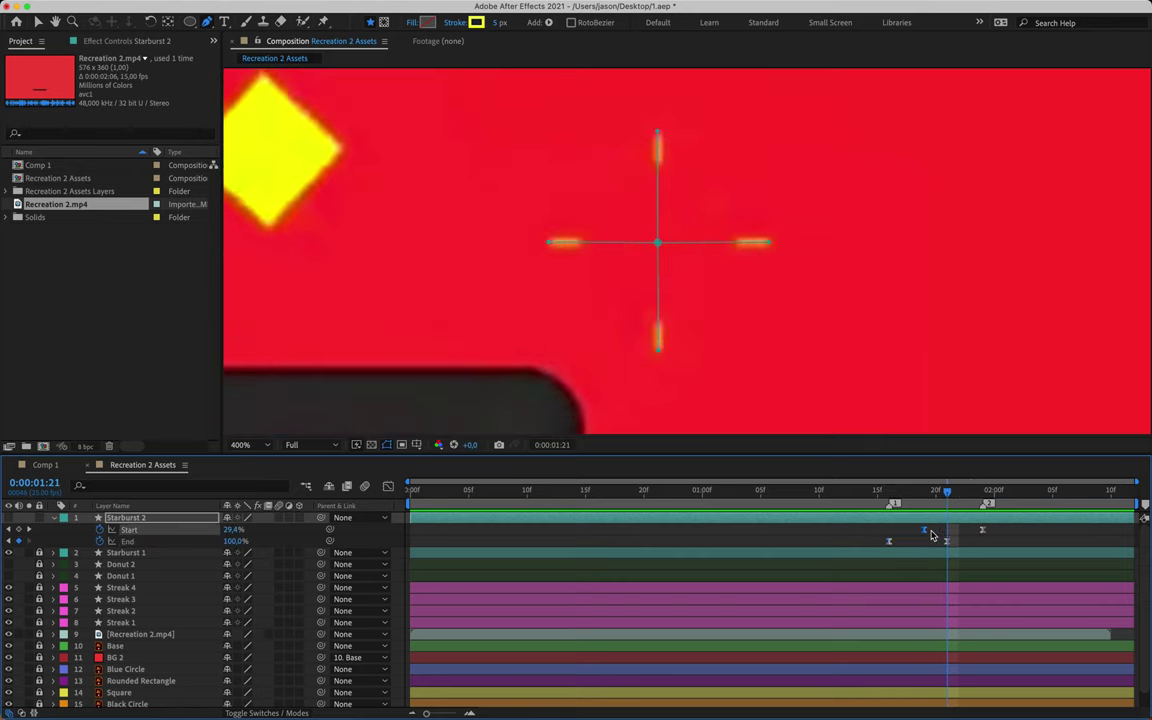
{"action": "key", "text": "space"}
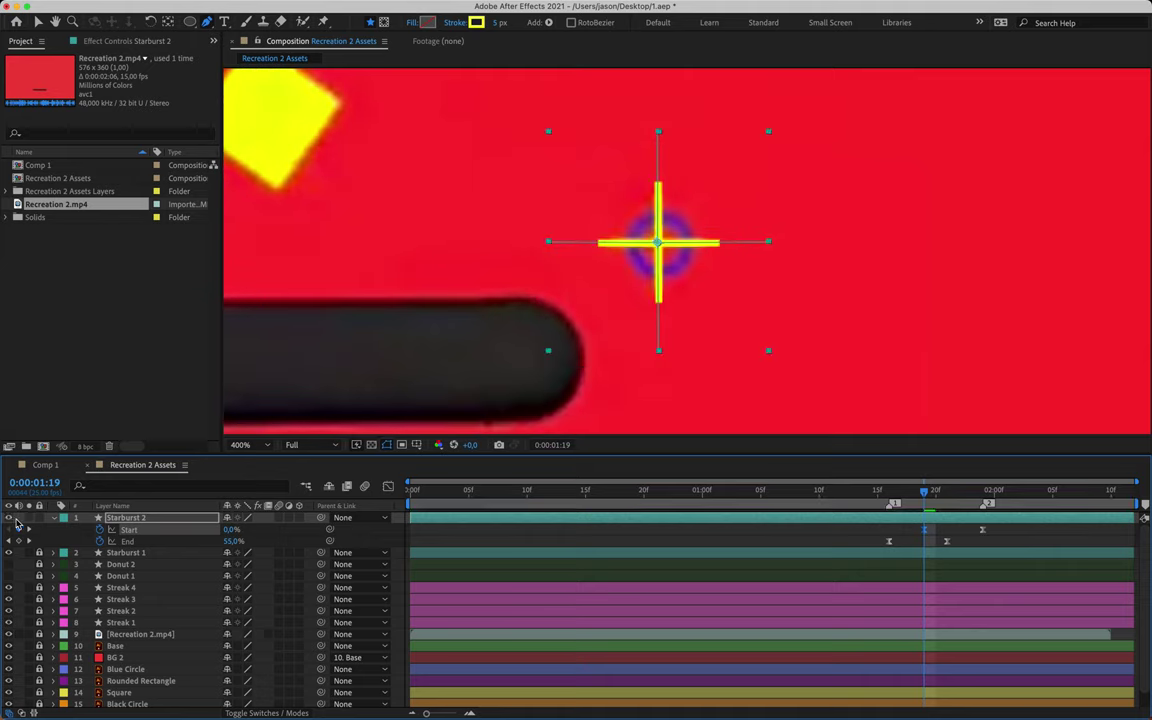
{"action": "key", "text": "space"}
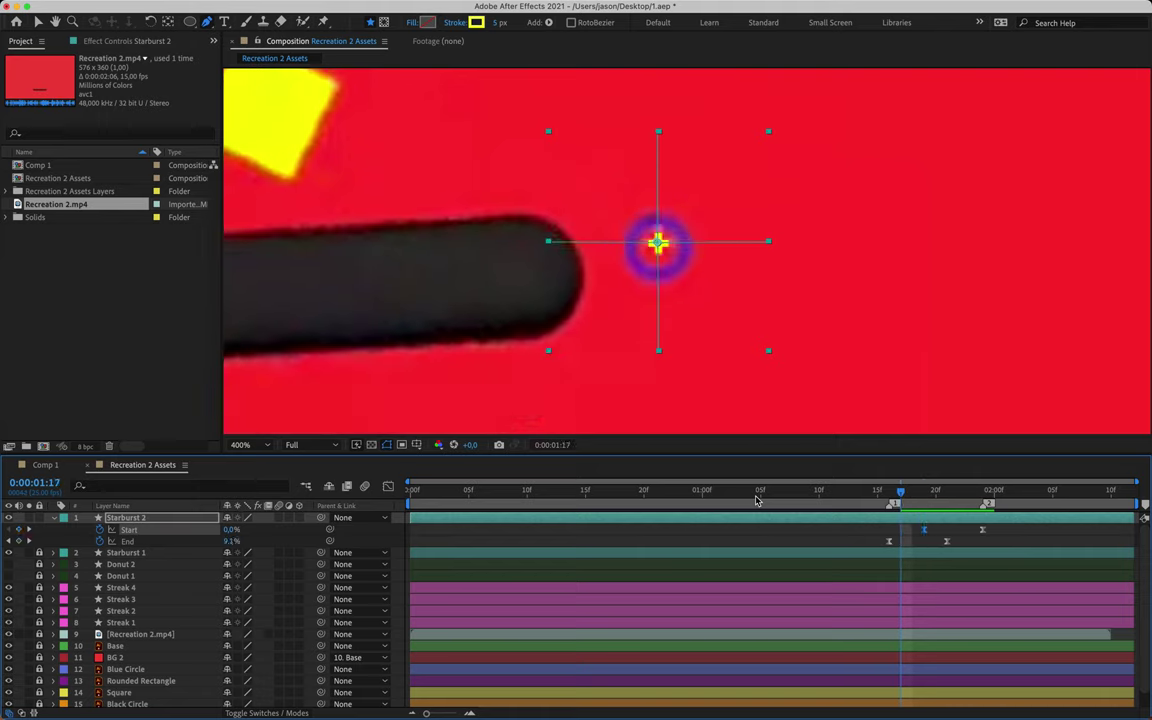
- Step through Starburst 2's Start and End keyframes from 0:00:01:16 to 0:00:01:24 to check their timing and spacing
{"action": "left_click", "coordinate": [889, 542]}
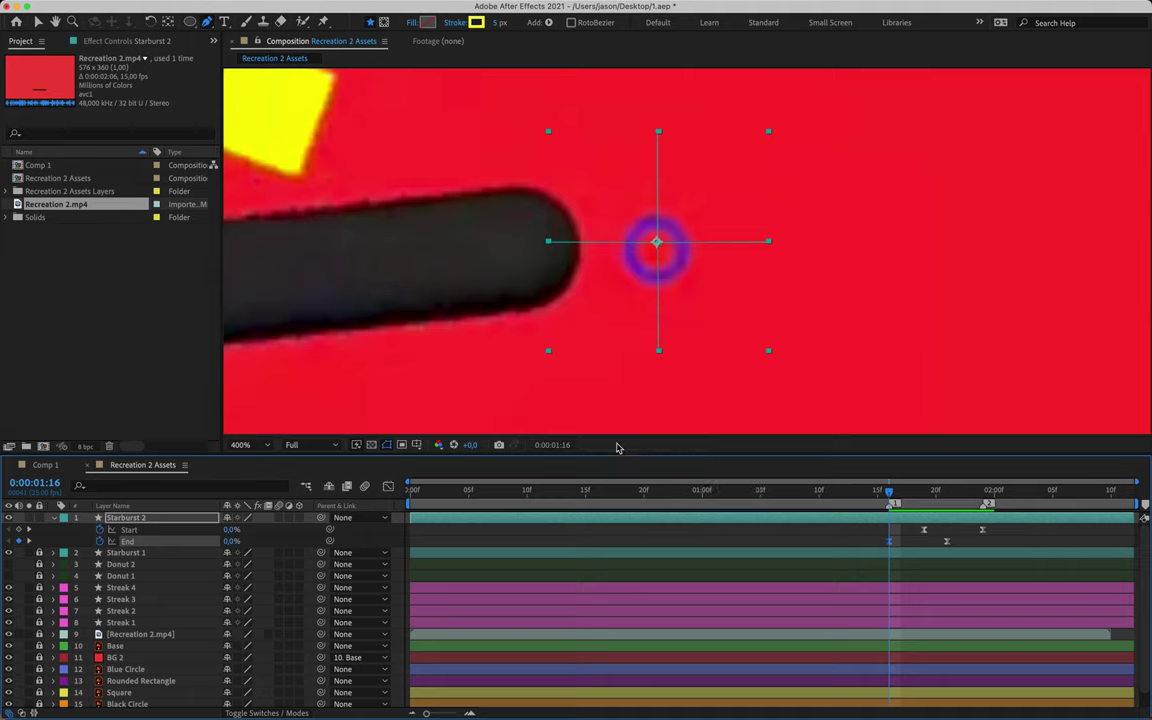
{"action": "key", "text": "Page_Down"}
{"action": "key", "text": "Page_Down"}
{"action": "key", "text": "Page_Down"}
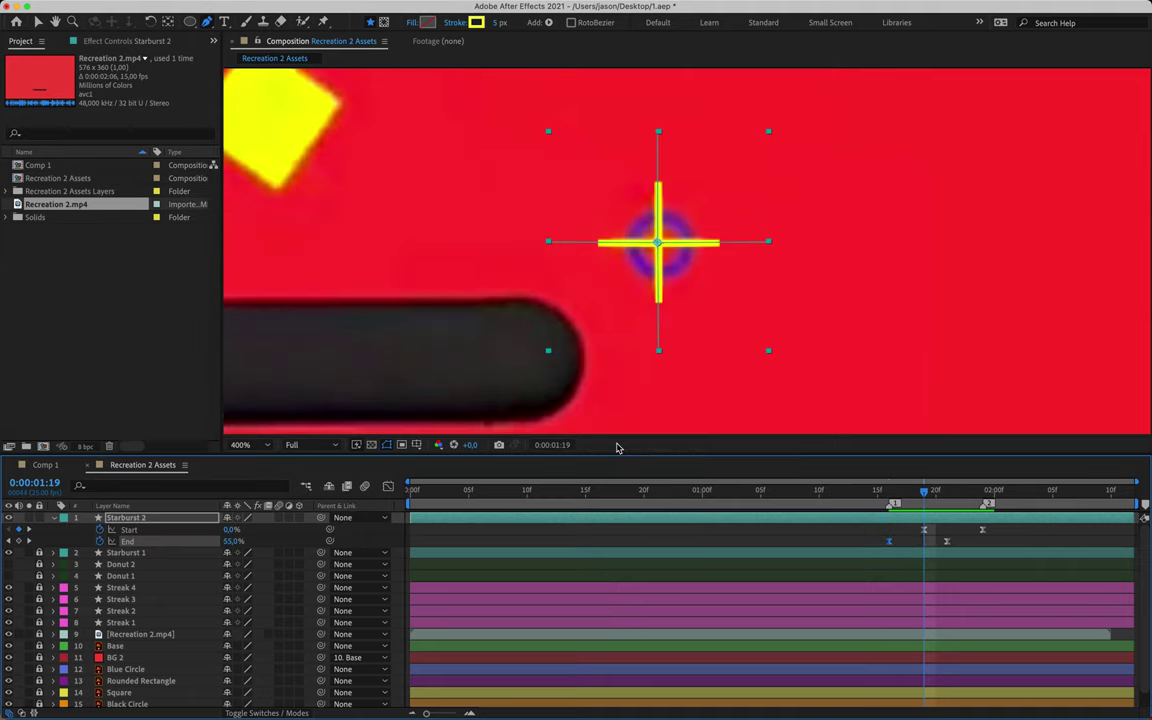
{"action": "left_click", "coordinate": [925, 530]}
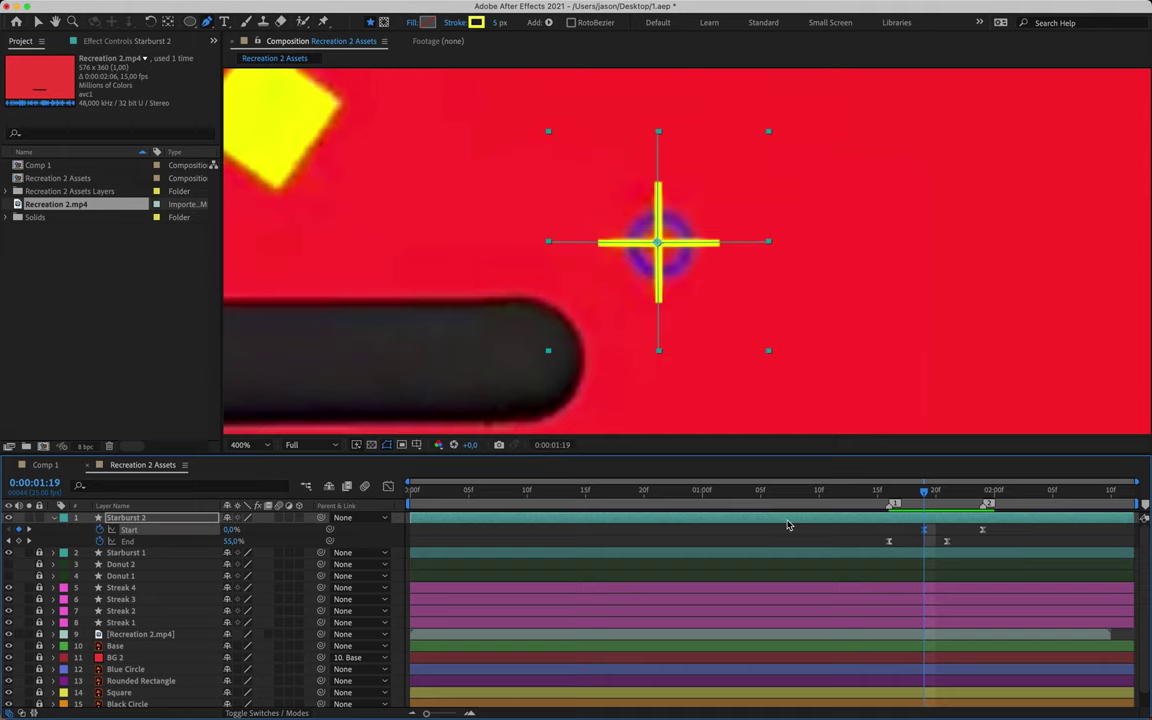
{"action": "key", "text": "Page_Down"}
{"action": "key", "text": "Page_Down"}
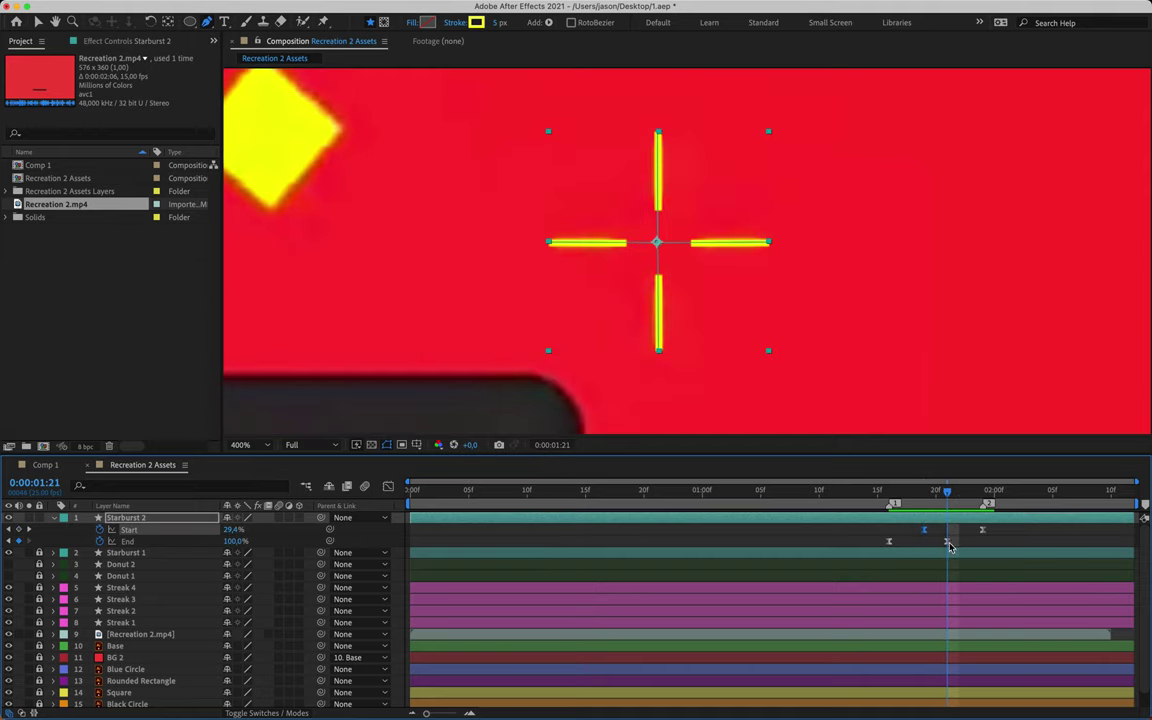
{"action": "left_click", "coordinate": [948, 542]}
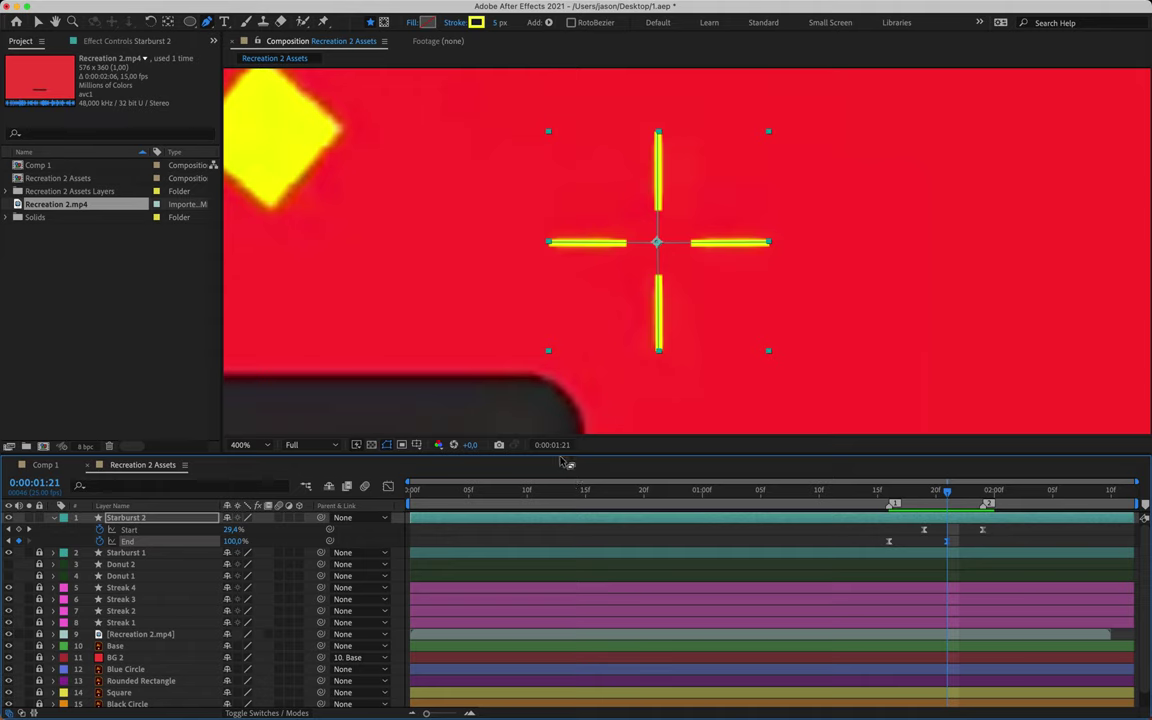
{"action": "key", "text": "Page_Down"}
{"action": "key", "text": "Page_Down"}
{"action": "key", "text": "Page_Down"}
{"action": "left_click", "coordinate": [984, 533]}
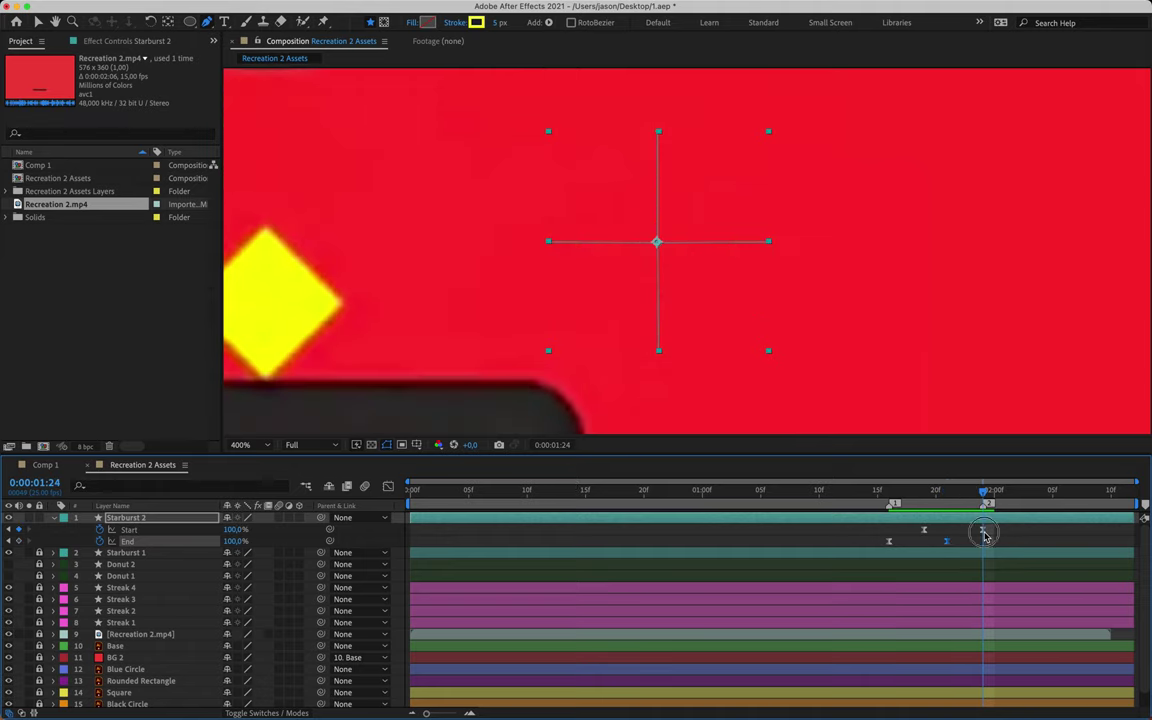
{"action": "left_click", "coordinate": [984, 533]}
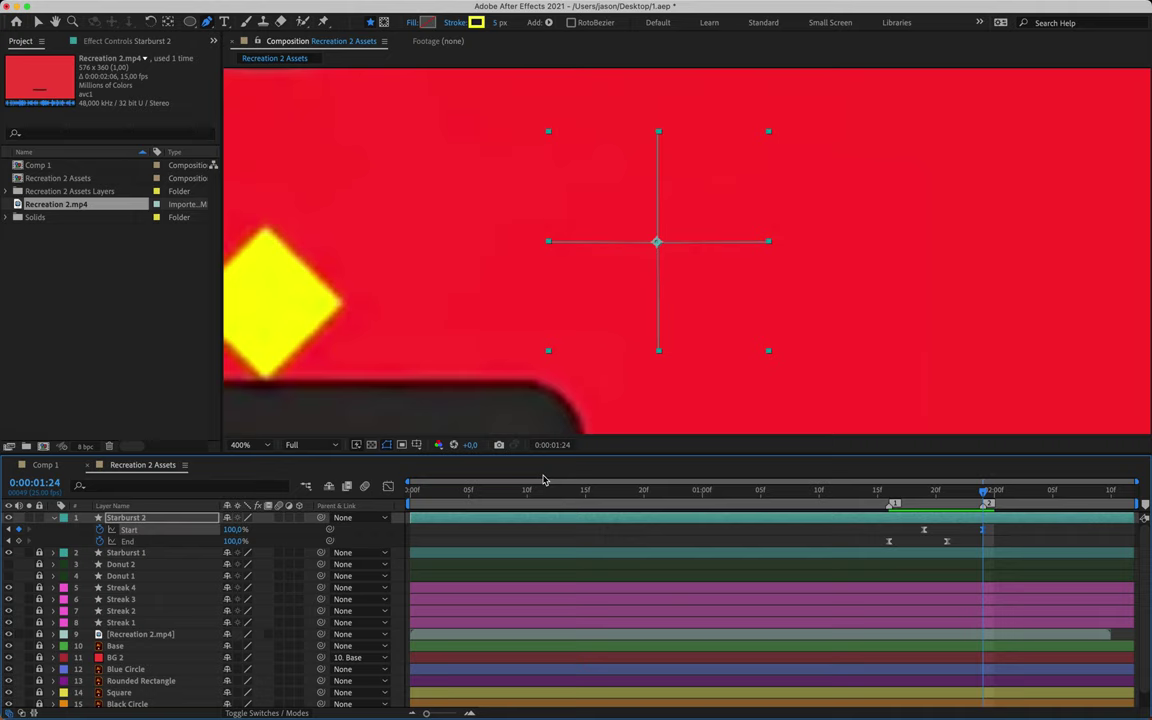
- Save the project, then collapse and lock the Starburst 2 layer
{"action": "key", "text": "slash"}
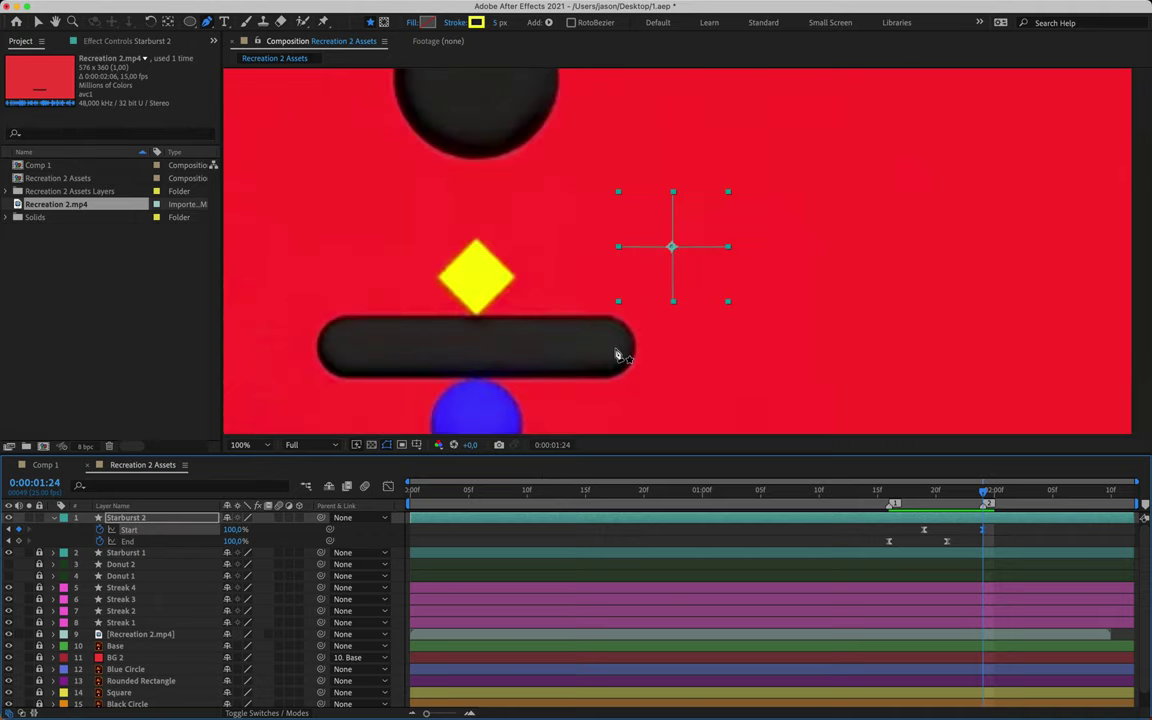
{"action": "key", "text": "v"}
{"action": "key", "text": "super+s"}
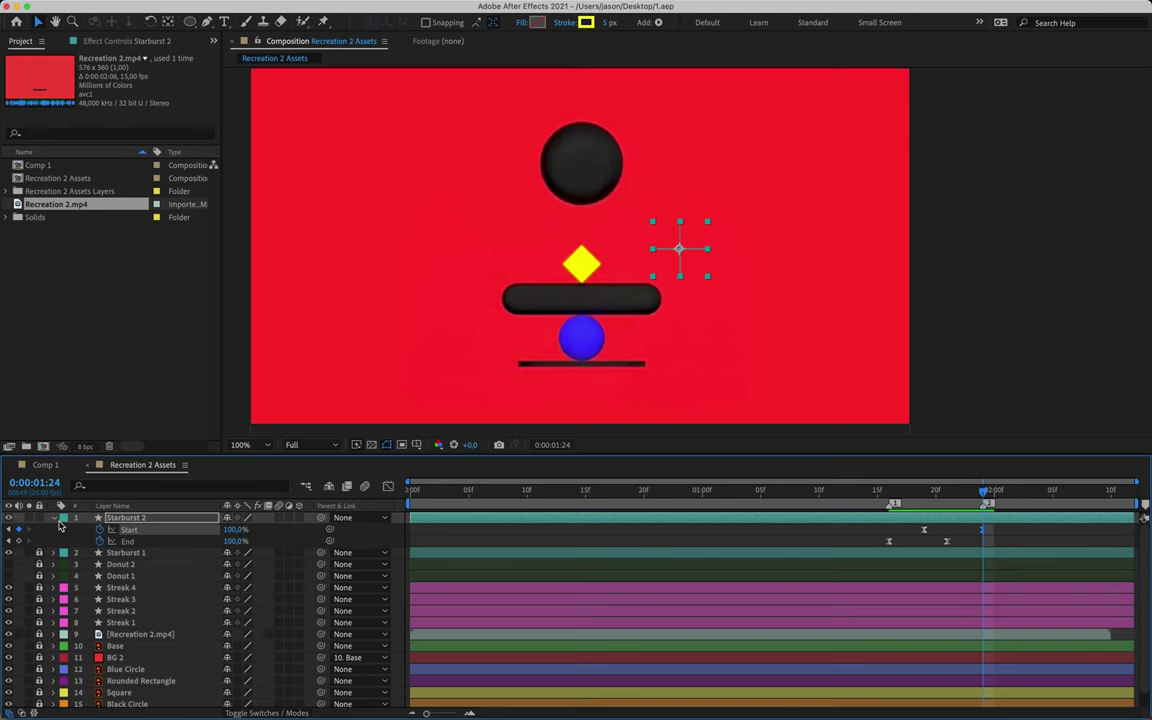
{"action": "left_click", "coordinate": [54, 518]}
{"action": "key", "text": "super+shift+a"}
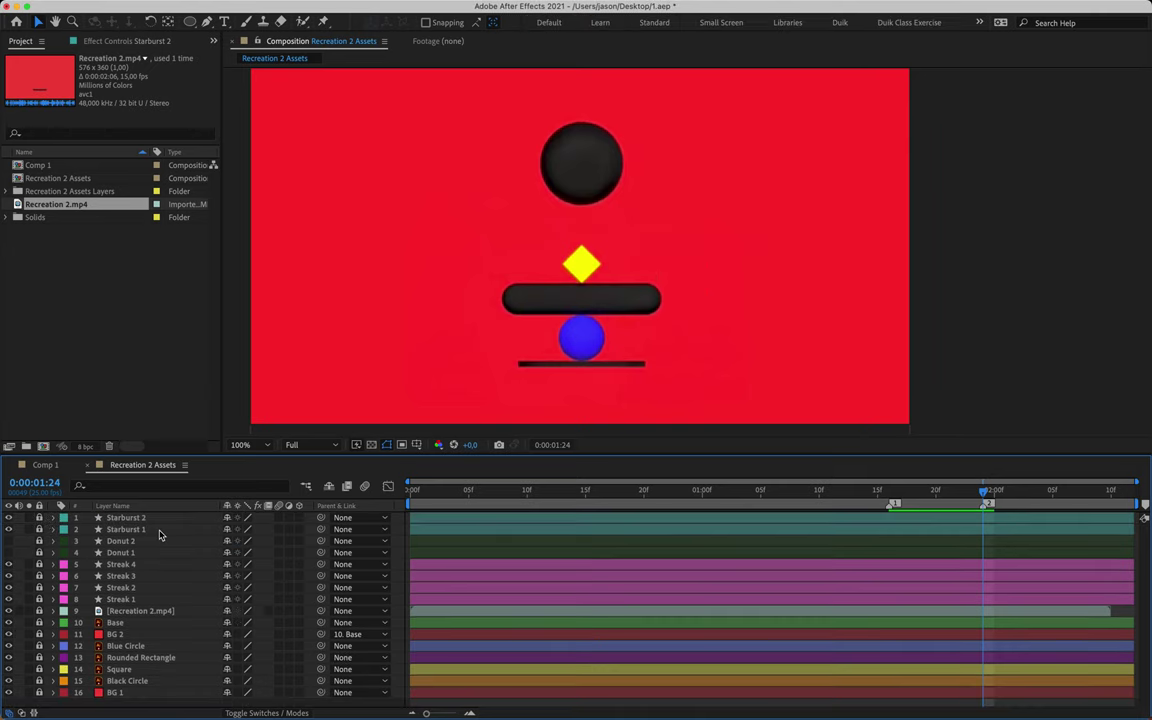
- Unhide both Donut layers and place the Recreation 2.mp4 layer, hidden and locked, at the top of the layer stack
{"action": "left_click", "coordinate": [8, 541]}
{"action": "left_click", "coordinate": [10, 612]}
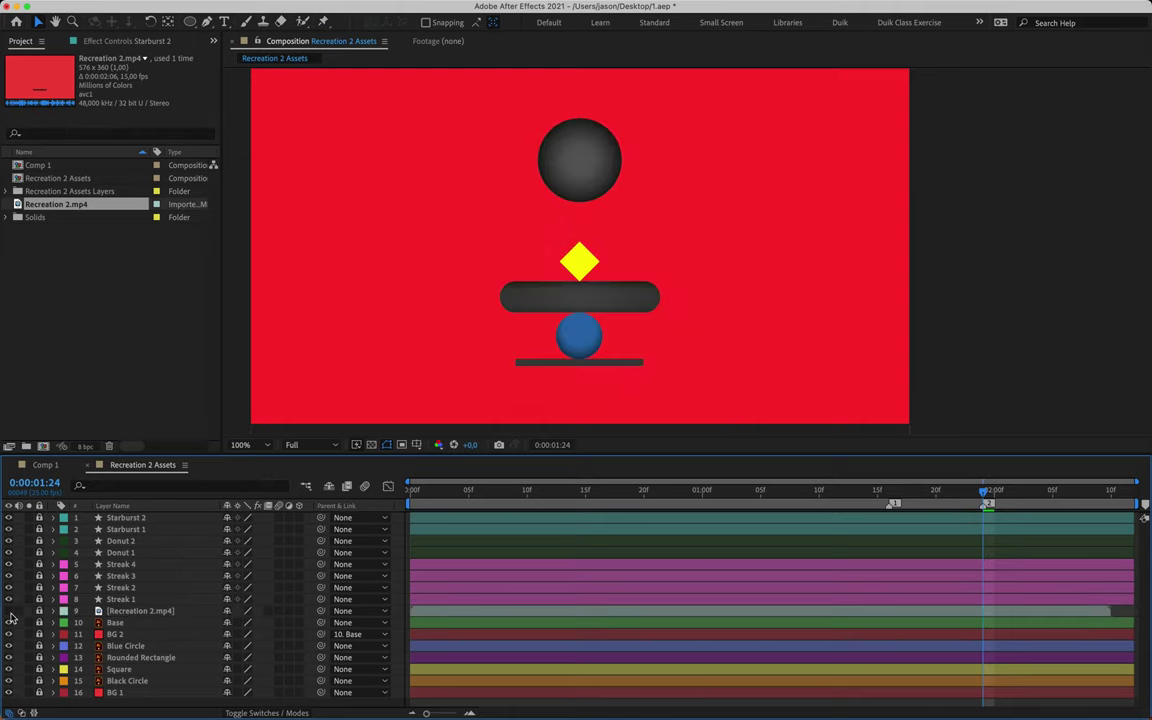
{"action": "left_click", "coordinate": [130, 611]}
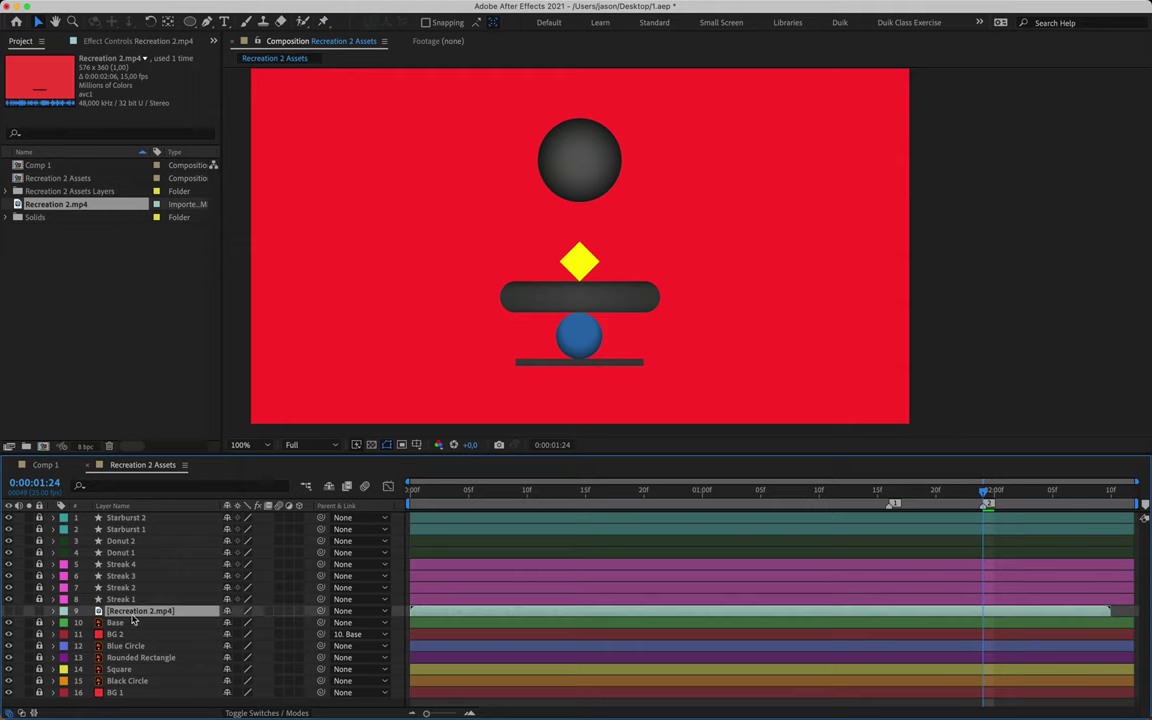
{"action": "left_click_drag", "start_coordinate": [130, 611], "coordinate": [141, 518]}
{"action": "left_click", "coordinate": [39, 518]}
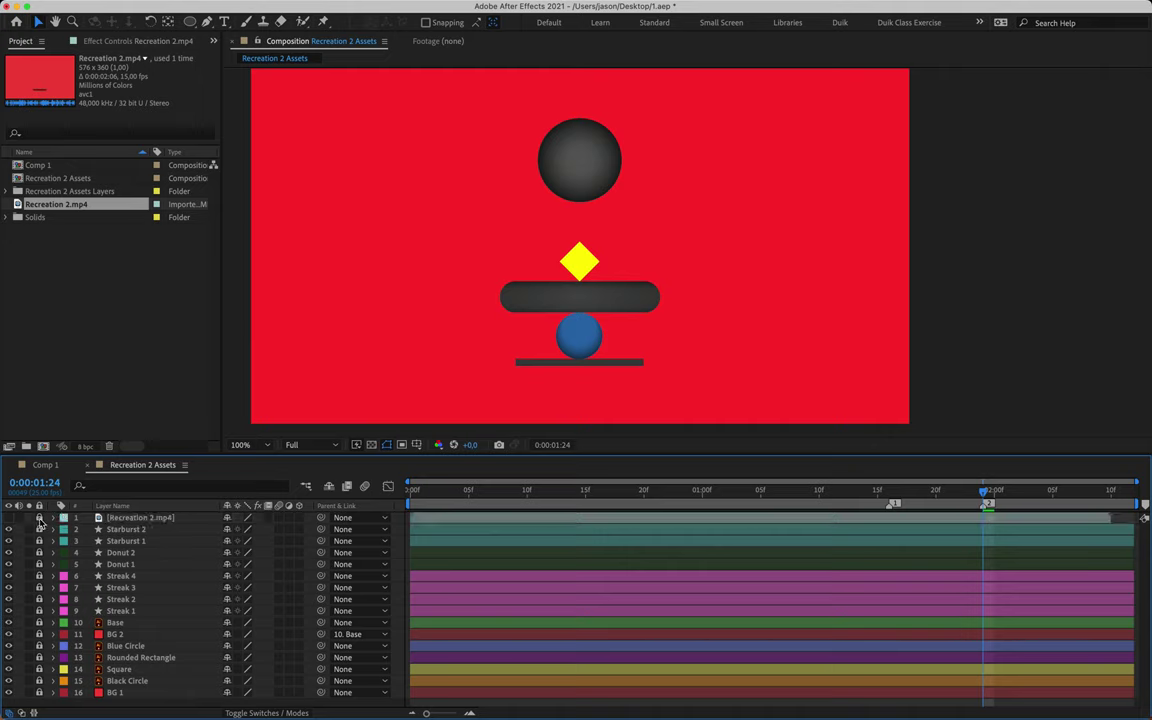
- Play the reference footage, then hide its layer to compare it with the recreated animation
{"action": "key", "text": "space"}
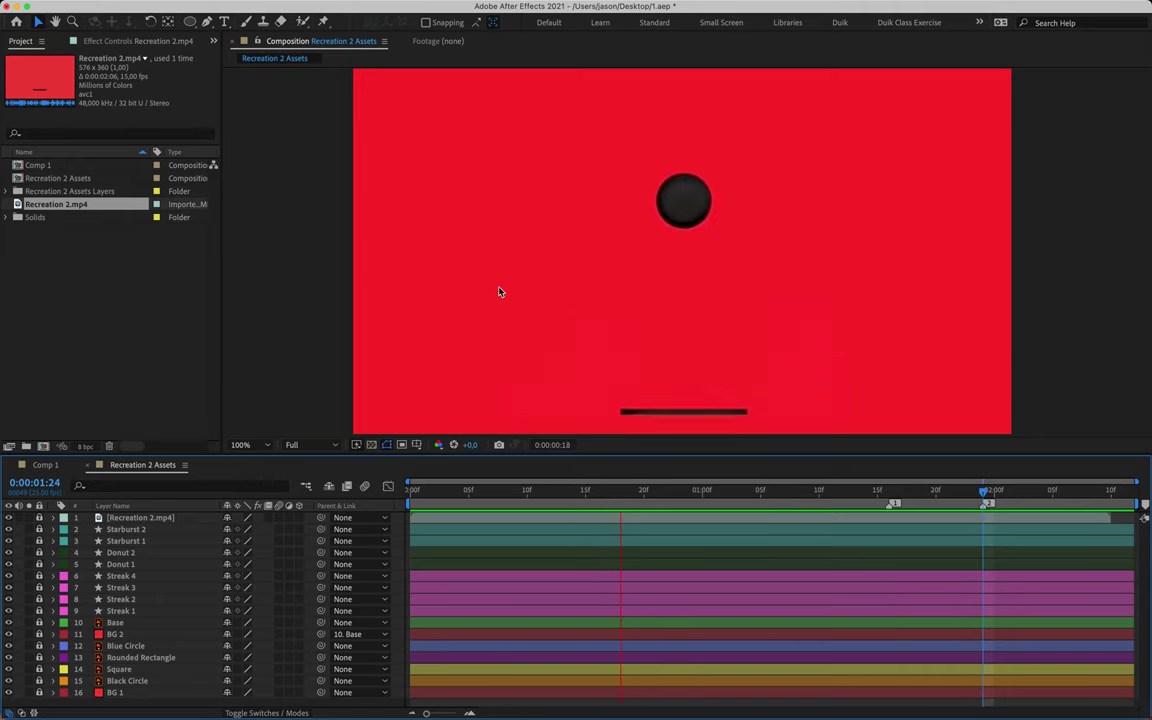
{"action": "left_click", "coordinate": [8, 518]}
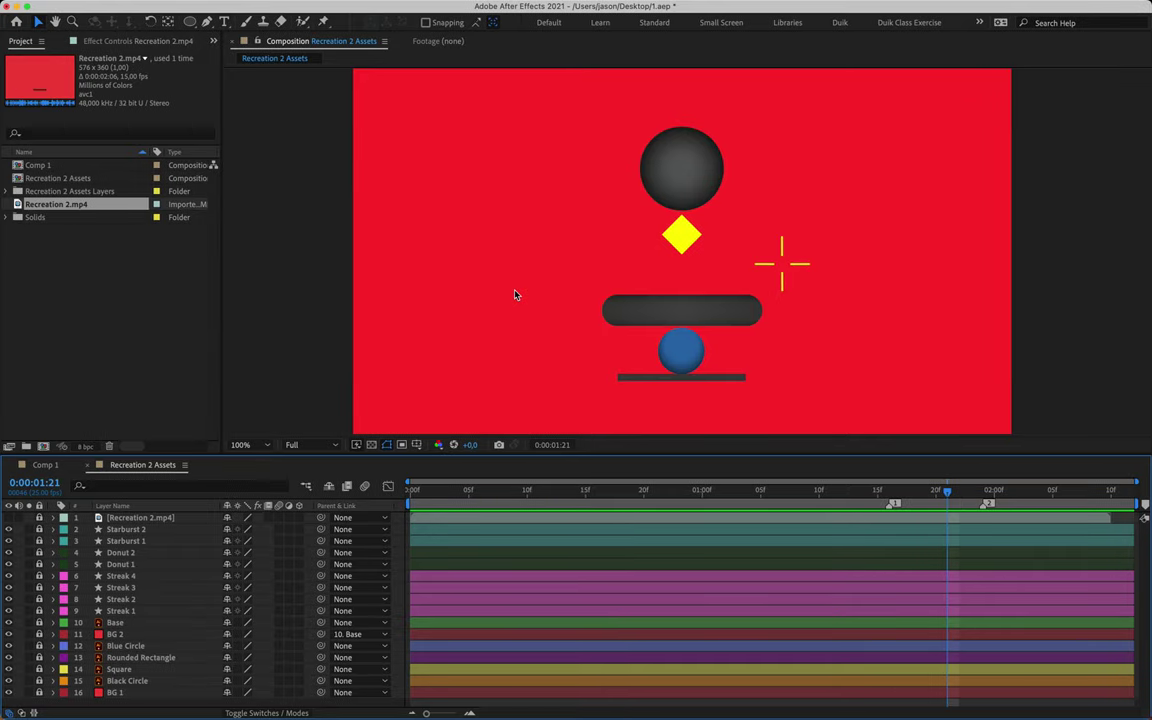
- Switch to the browser and review the Week 5 - Animation Recreation 2 course page
{"action": "key", "text": "ctrl+Right"}
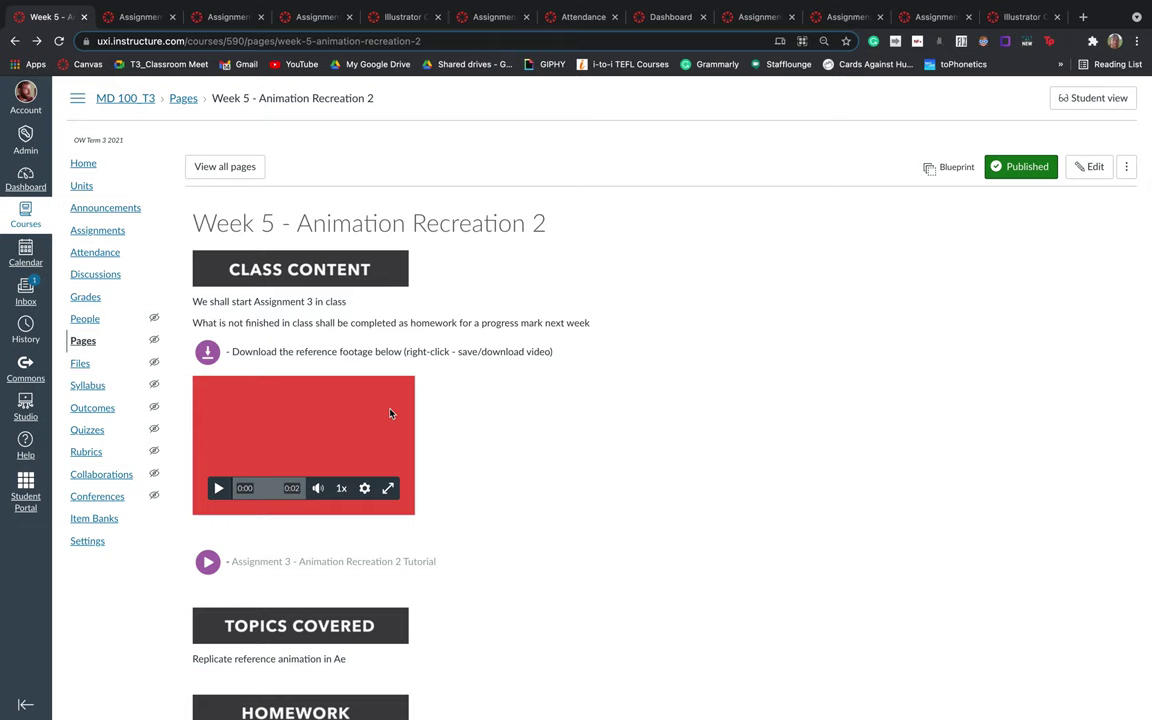
{"action": "scroll", "coordinate": [390, 413], "scroll_direction": "down", "scroll_amount": 10}
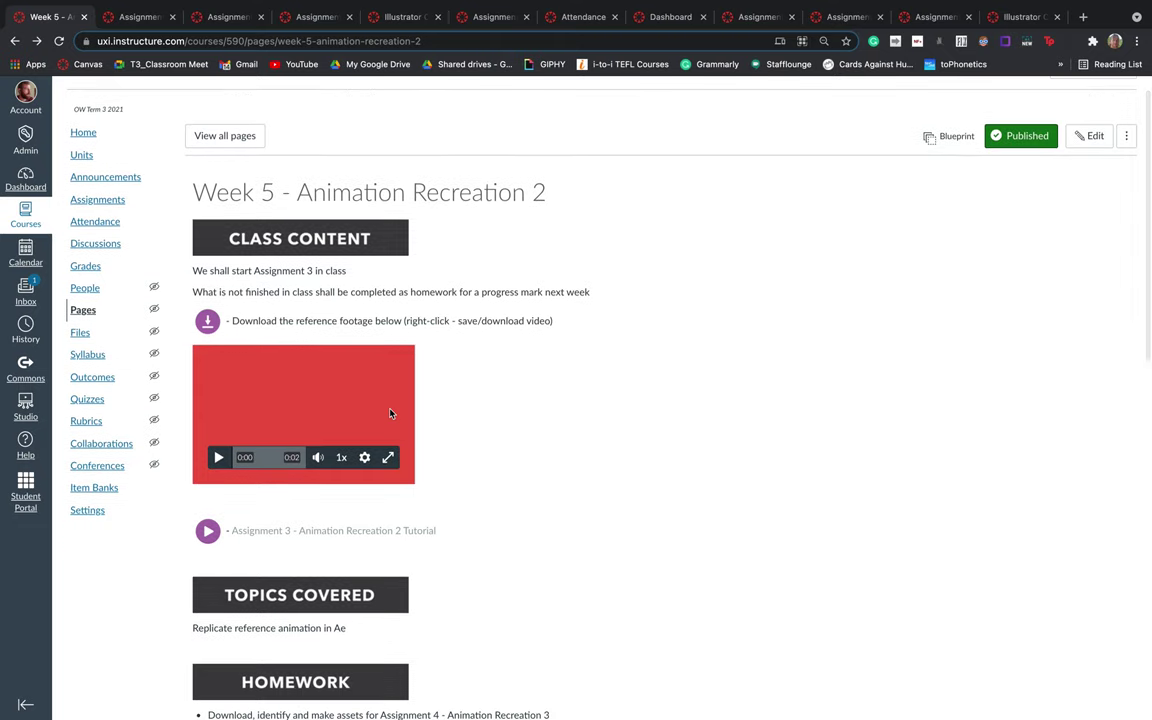
- Play the Assignment 4 - Animation Recreation 3 reference video in the Homework section and examine its final shapes in full screen
{"action": "scroll", "coordinate": [390, 413], "scroll_direction": "down", "scroll_amount": 3}
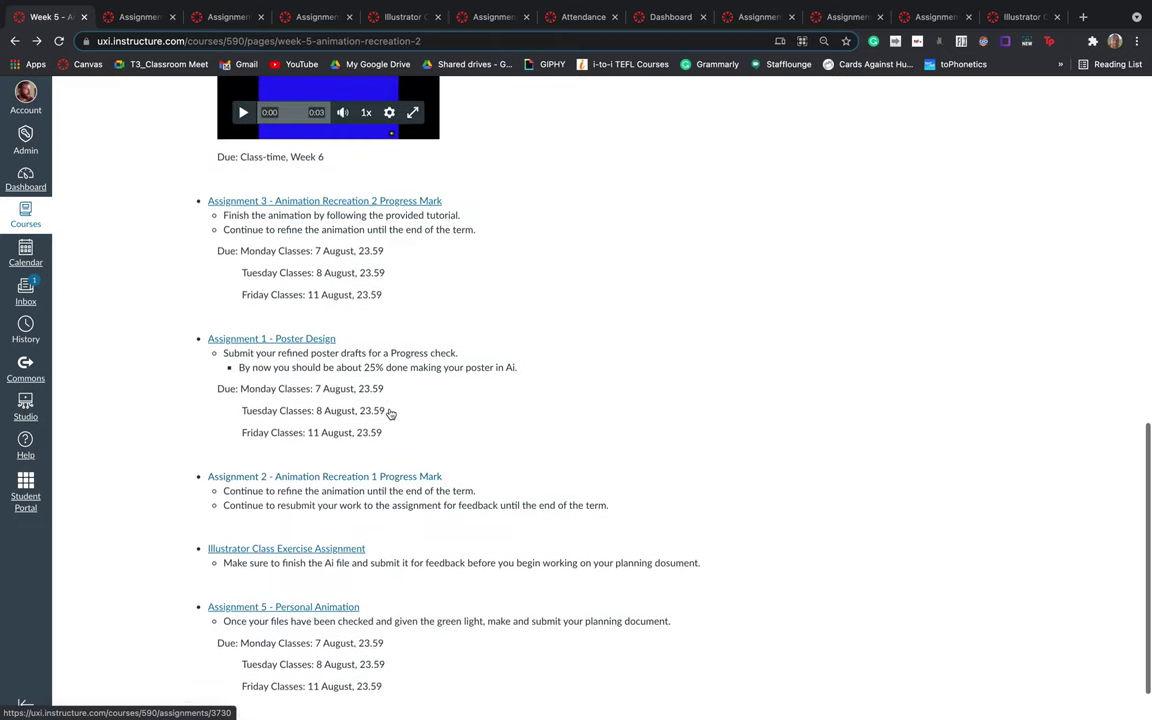
{"action": "scroll", "coordinate": [390, 413], "scroll_direction": "up", "scroll_amount": 6}
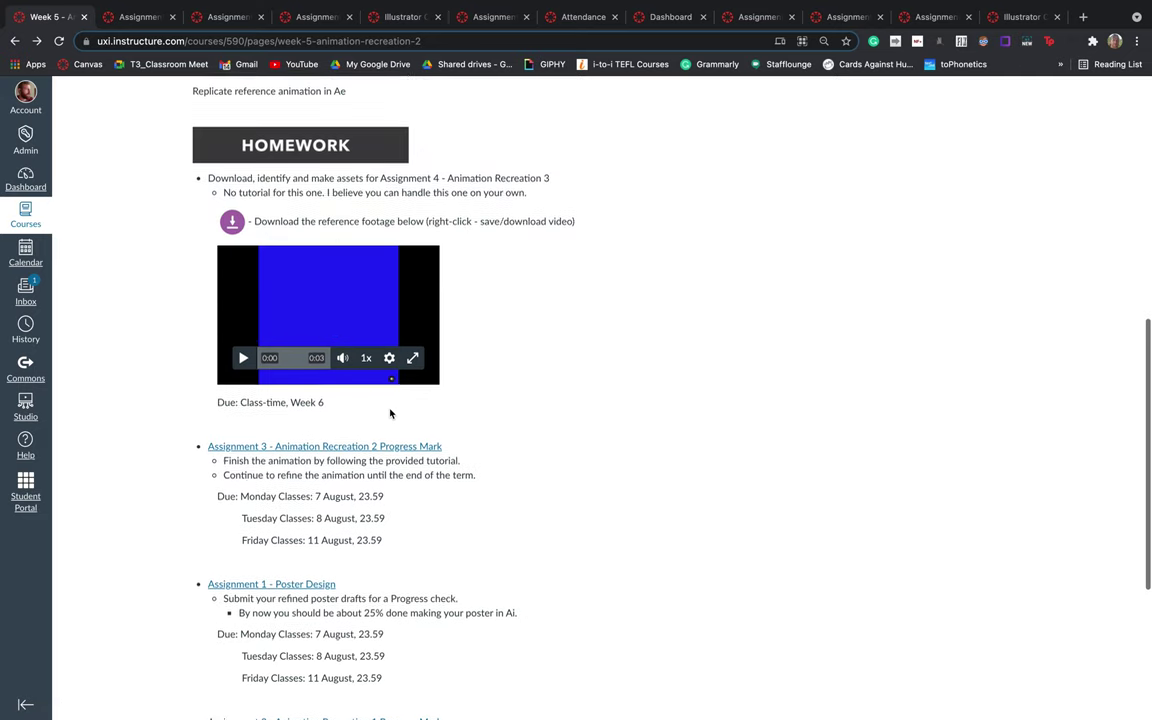
{"action": "scroll", "coordinate": [390, 413], "scroll_direction": "up", "scroll_amount": 1}
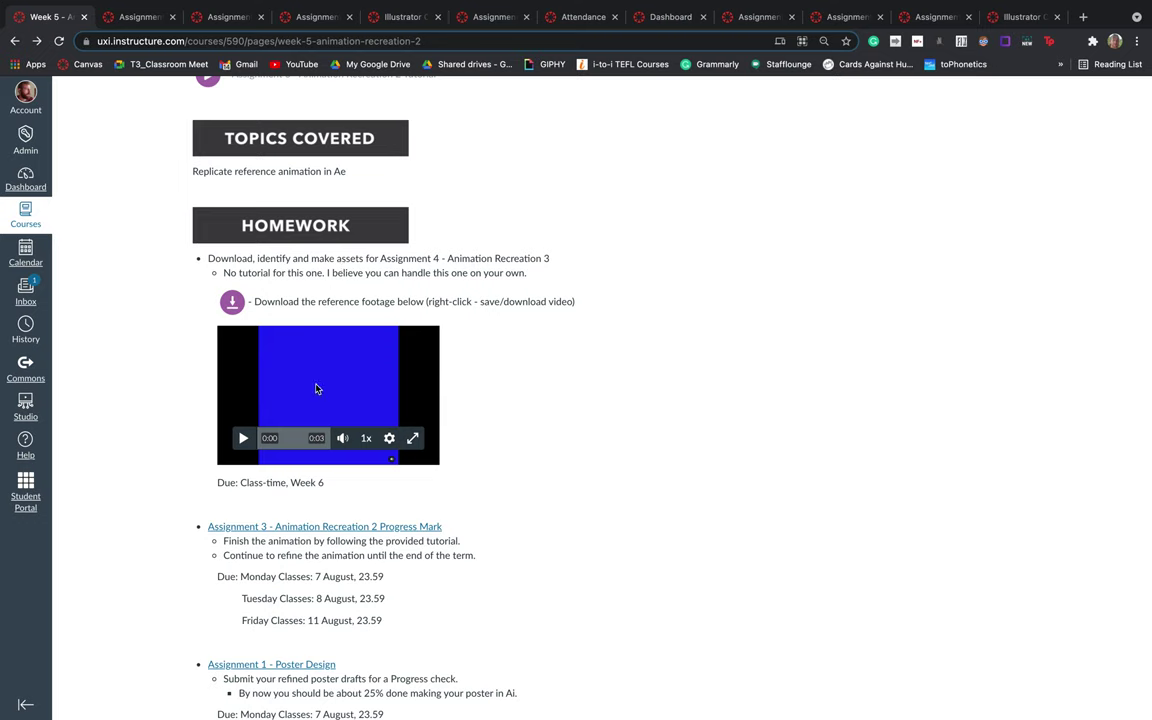
{"action": "left_click", "coordinate": [245, 440]}
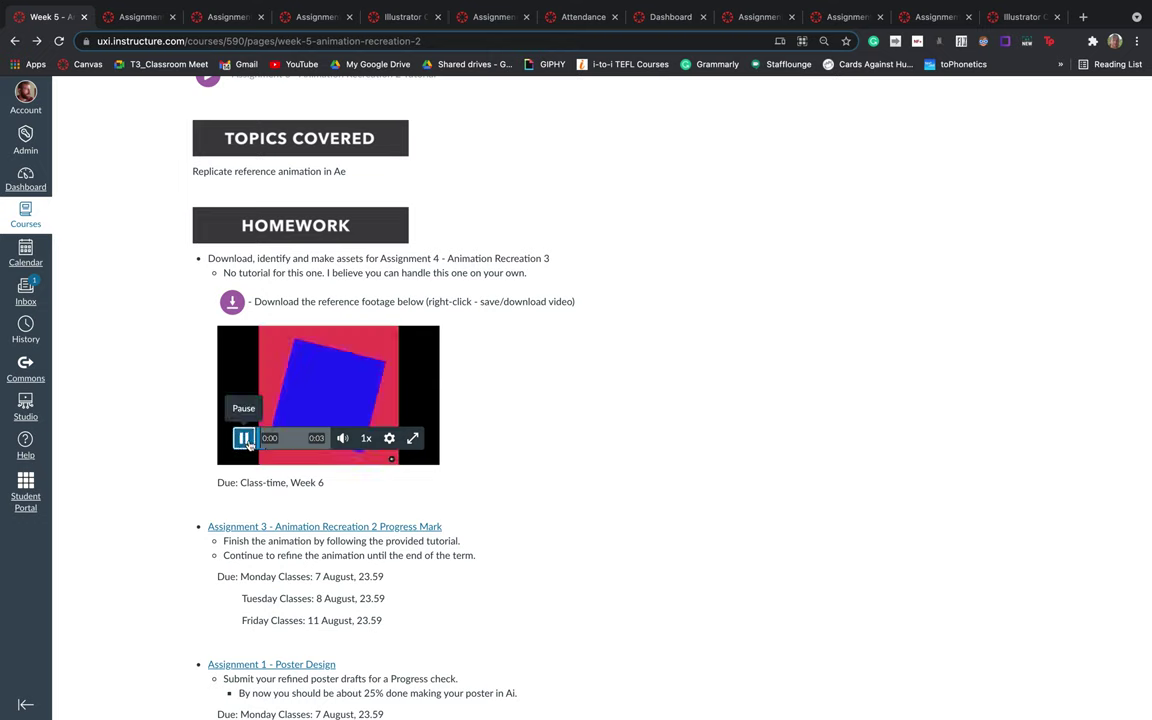
{"action": "left_click", "coordinate": [318, 438]}
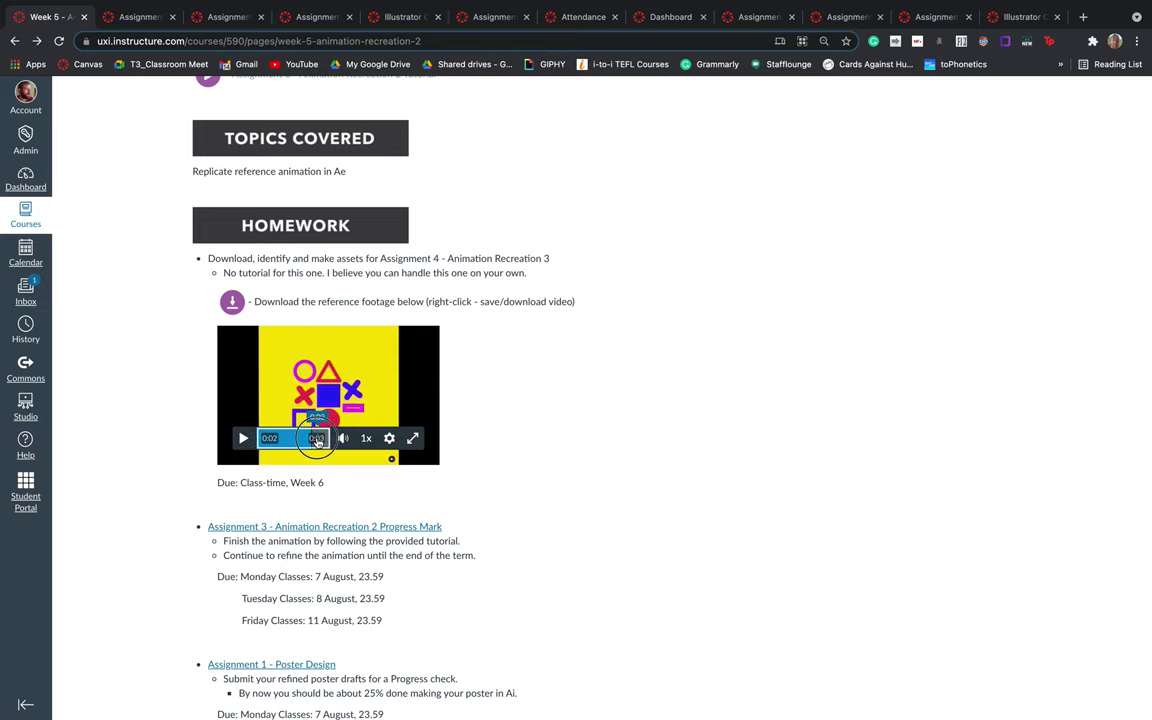
{"action": "left_click", "coordinate": [412, 438]}
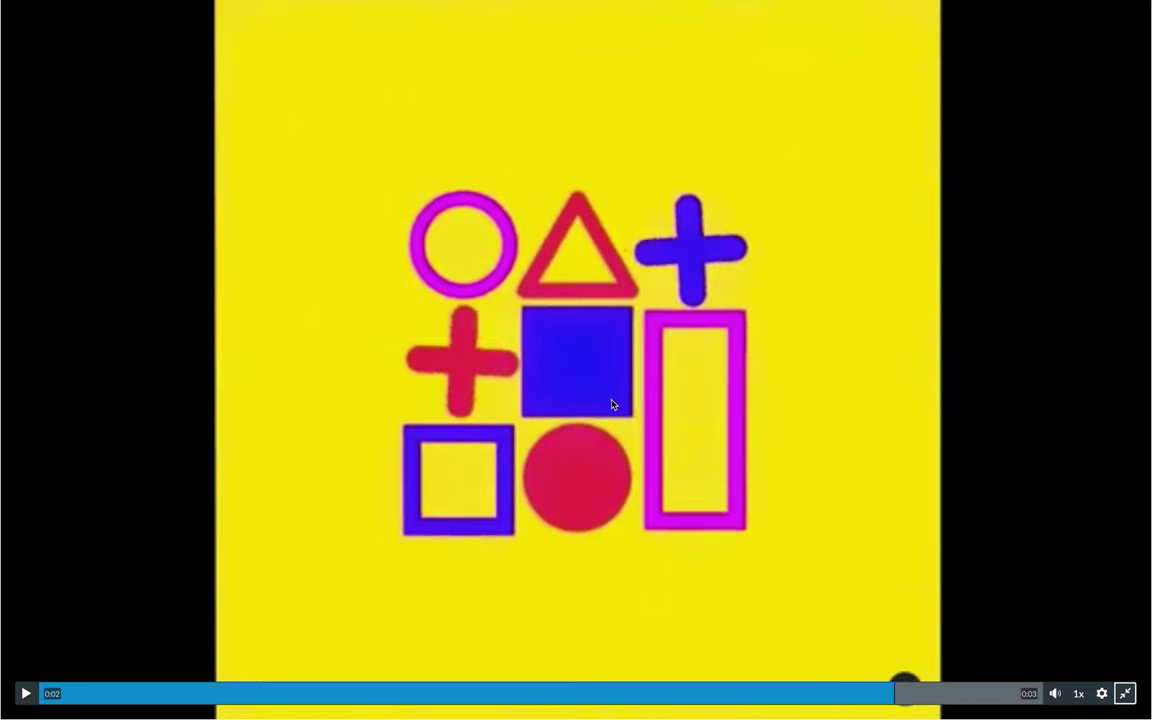
{"action": "key", "text": "Escape"}
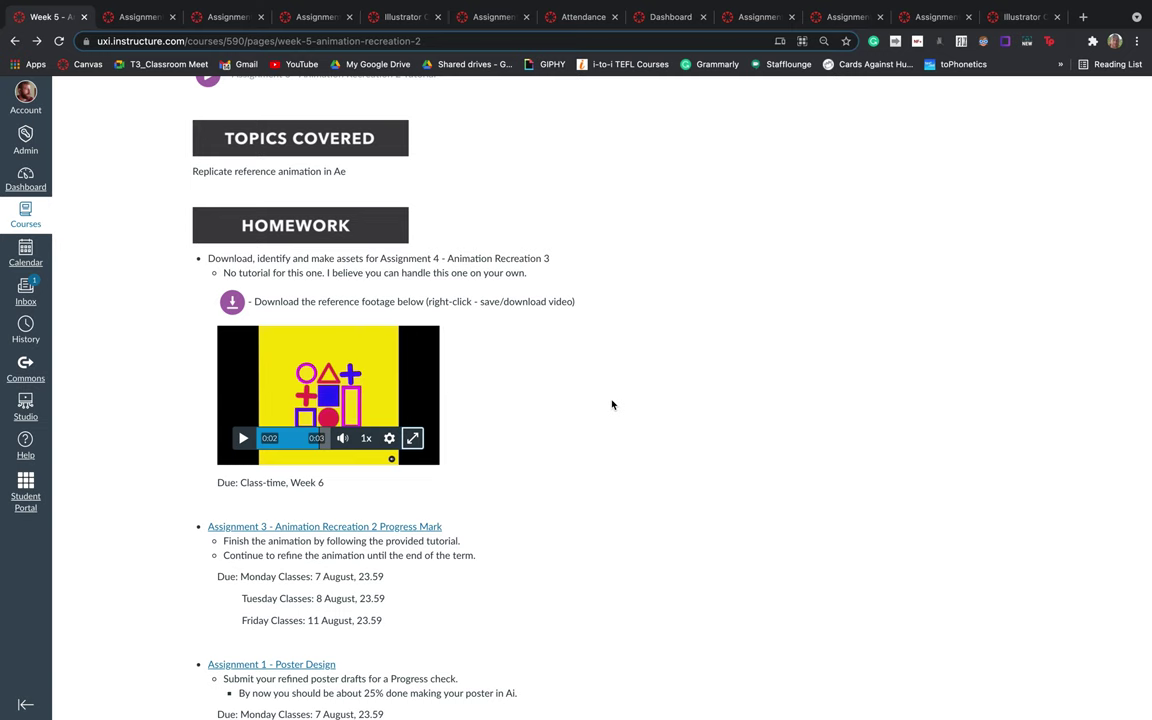
- Review the remaining homework items, highlighting the Assignment 1 - Poster Design progress requirement and its class due dates
{"action": "scroll", "coordinate": [516, 368], "scroll_direction": "down", "scroll_amount": 3}
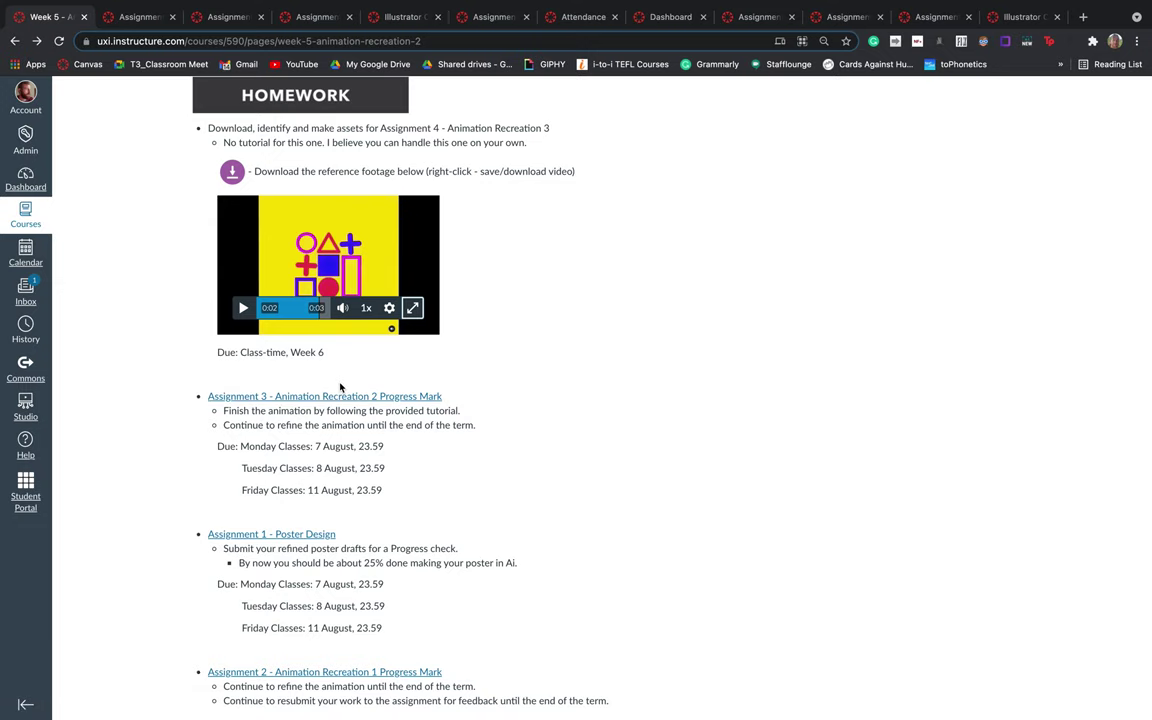
{"action": "scroll", "coordinate": [340, 388], "scroll_direction": "down", "scroll_amount": 5}
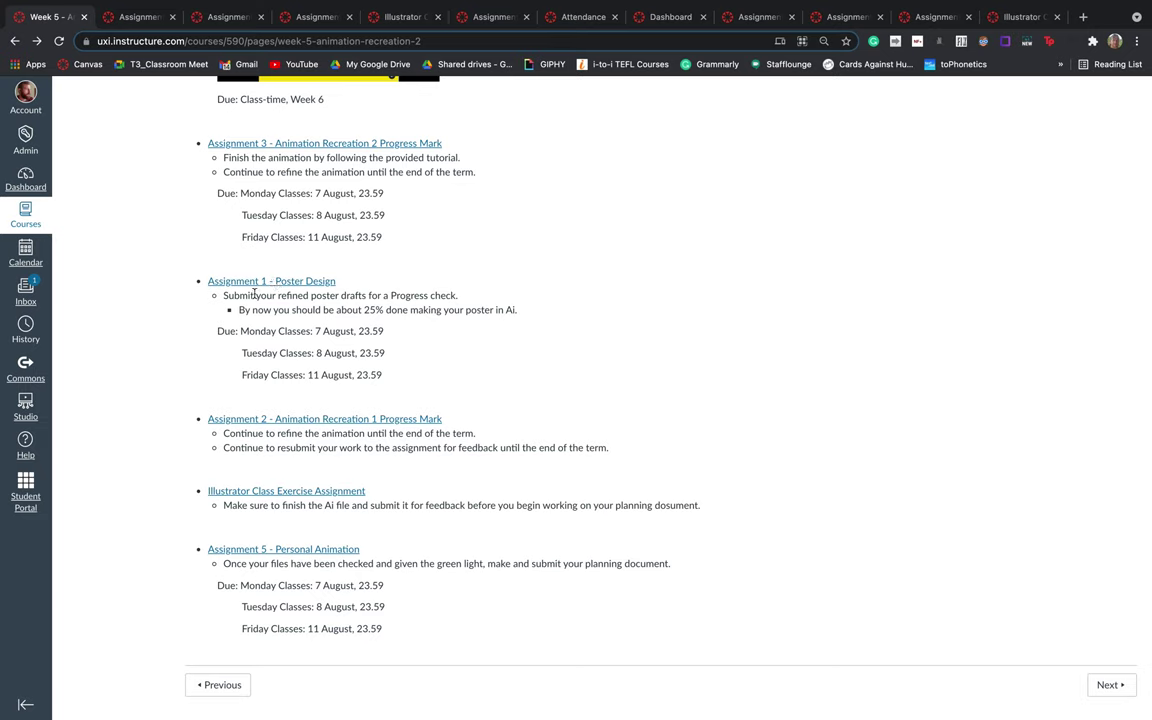
{"action": "left_click_drag", "start_coordinate": [240, 311], "coordinate": [521, 308]}
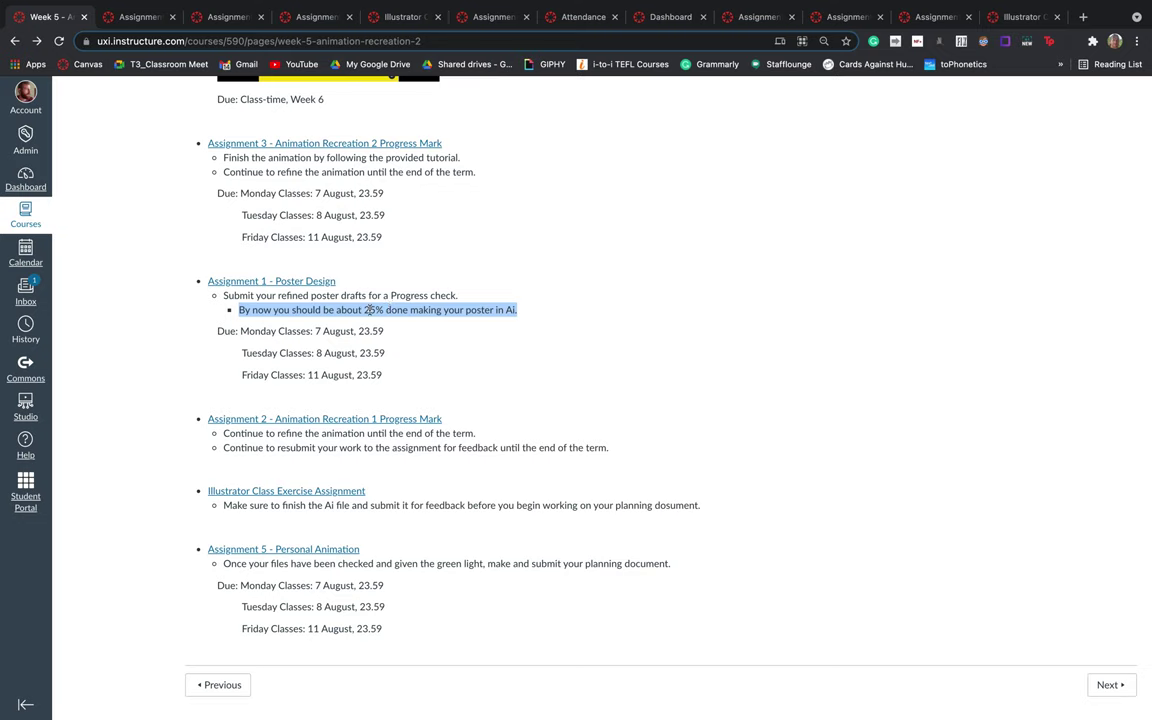
{"action": "left_click_drag", "start_coordinate": [214, 333], "coordinate": [385, 377]}
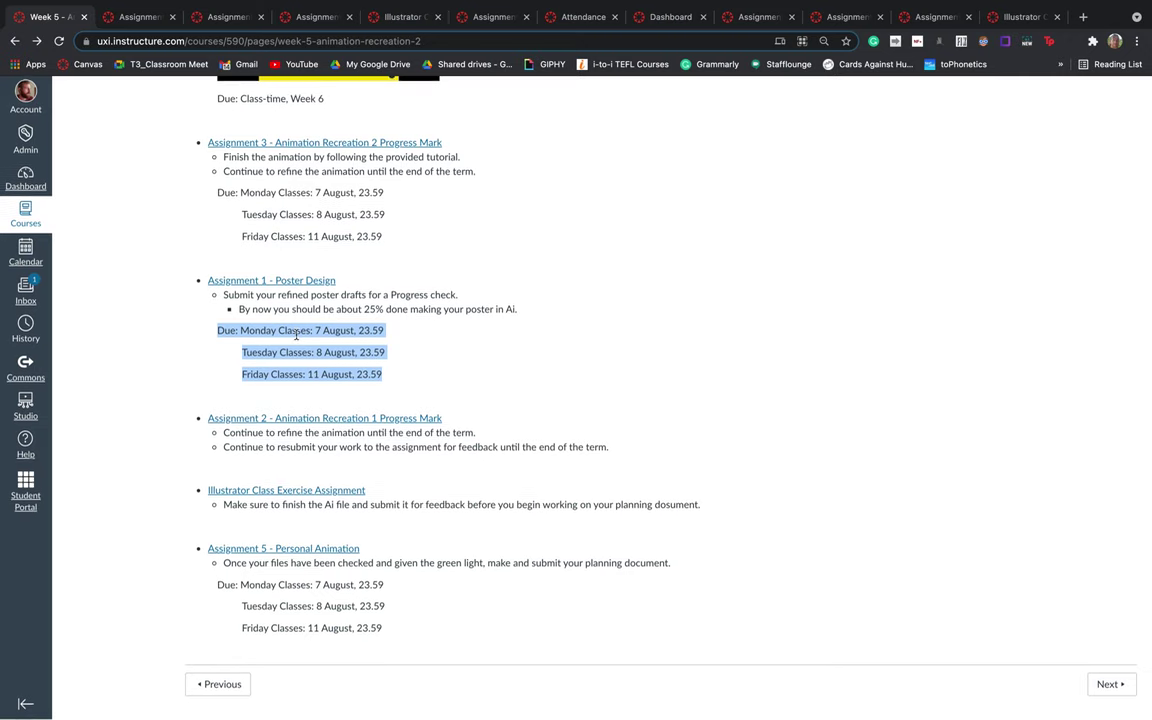
{"action": "left_click", "coordinate": [248, 447]}
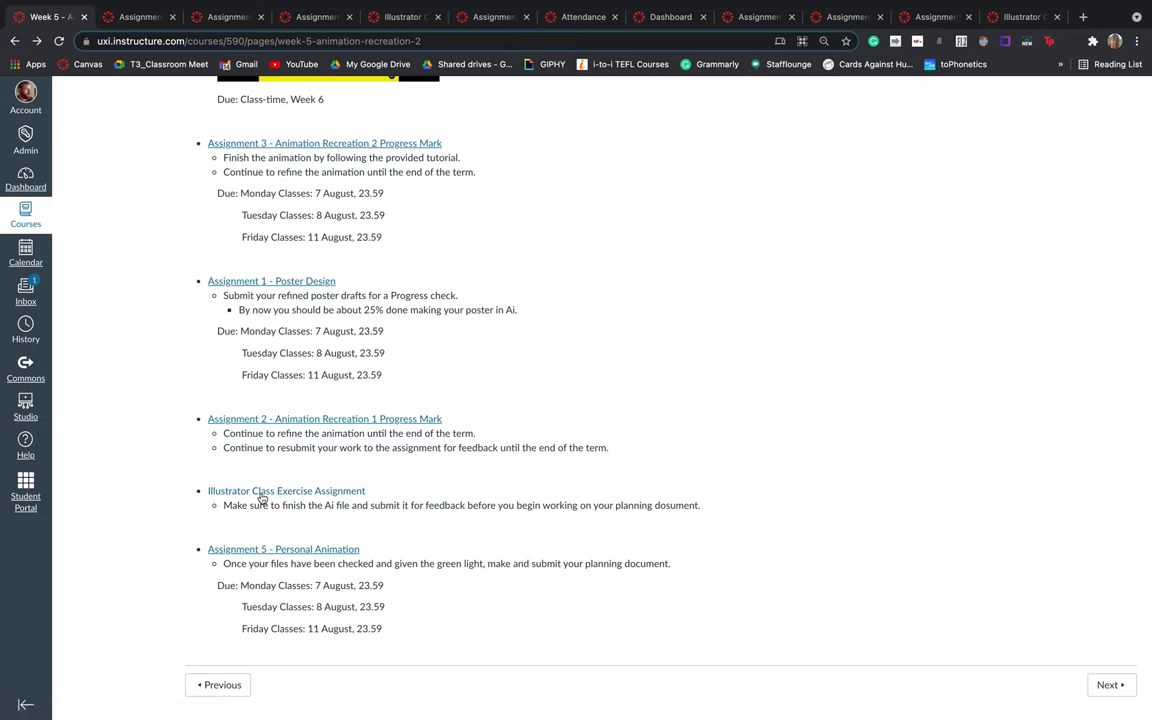
- Open the Illustrator Class Exercise assignment to review its instructions, and return to the Week 5 course page
{"action": "left_click", "coordinate": [326, 492]}
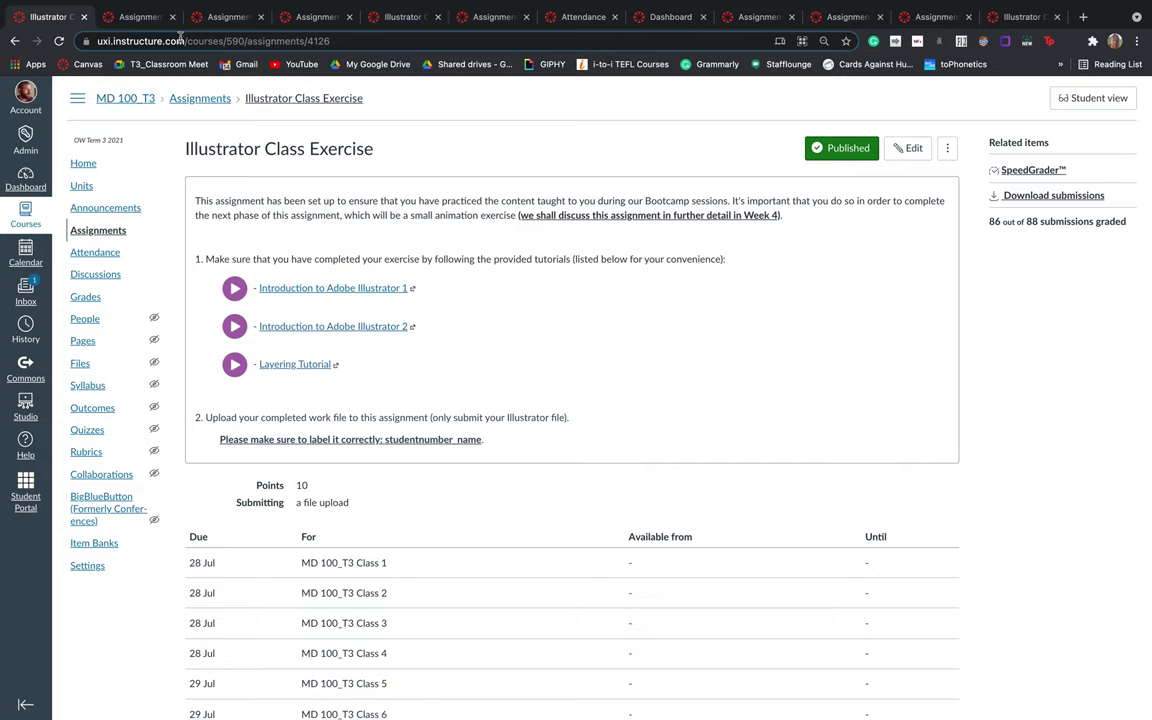
{"action": "left_click", "coordinate": [14, 41]}
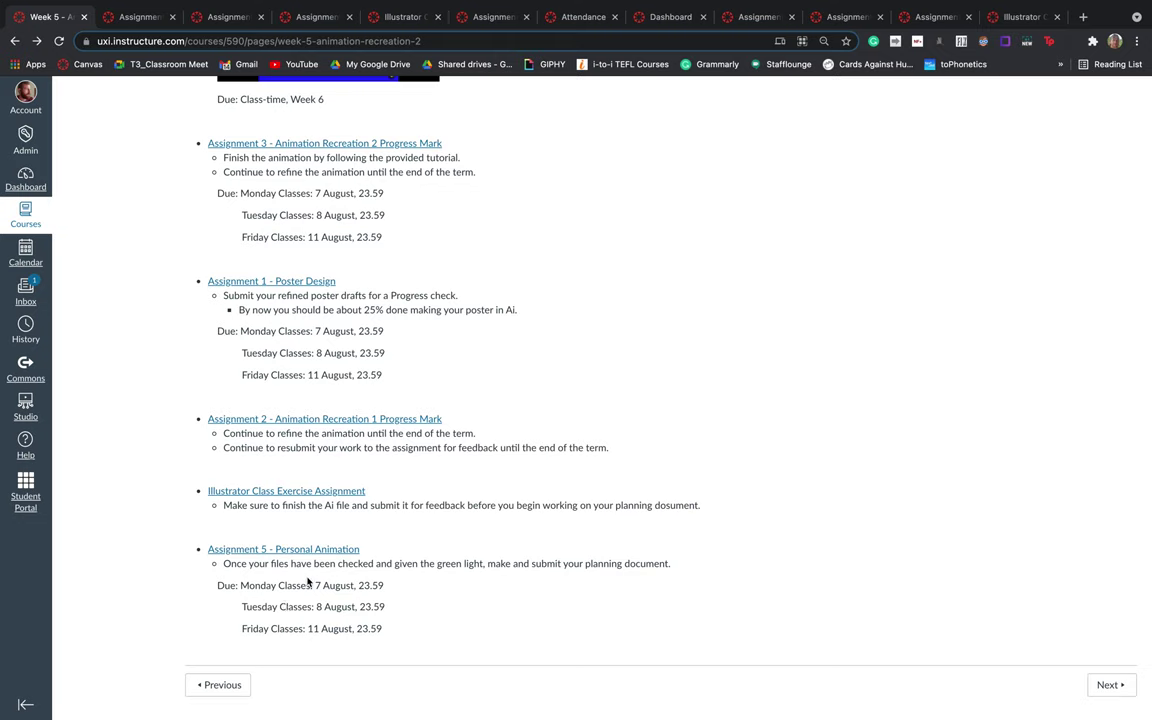
- Highlight the due dates for Assignment 5 - Personal Animation and open its assignment page to review the requirements
{"action": "left_click_drag", "start_coordinate": [217, 584], "coordinate": [404, 637]}
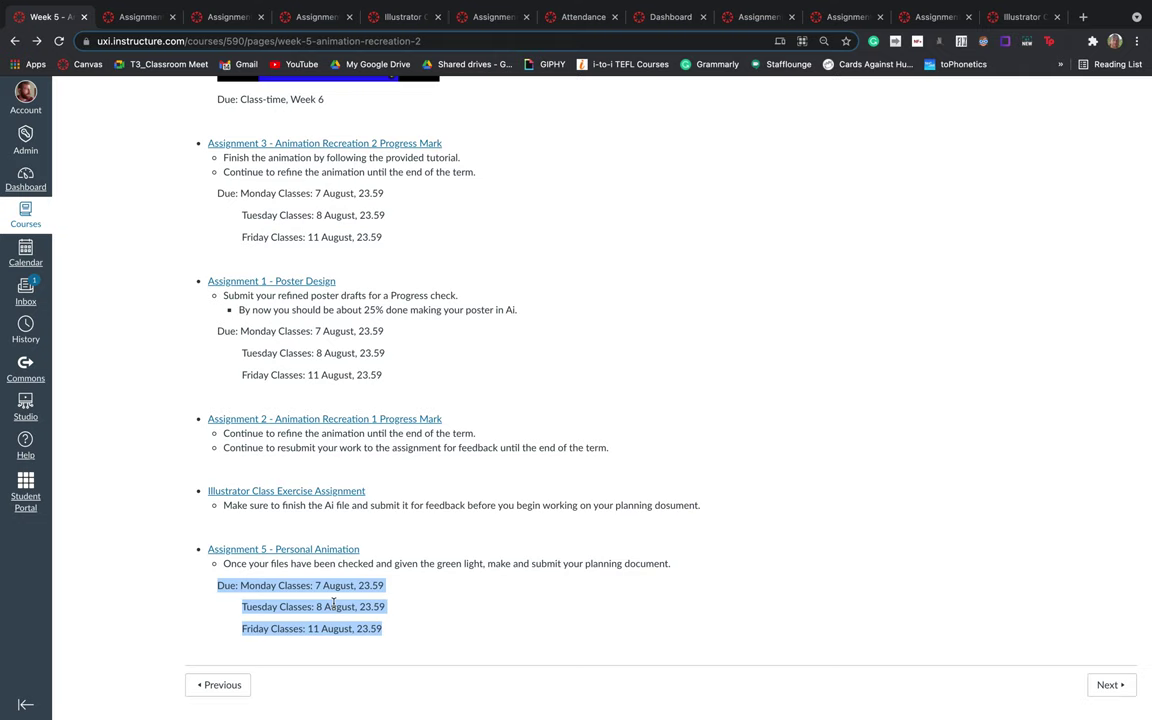
{"action": "left_click", "coordinate": [190, 598]}
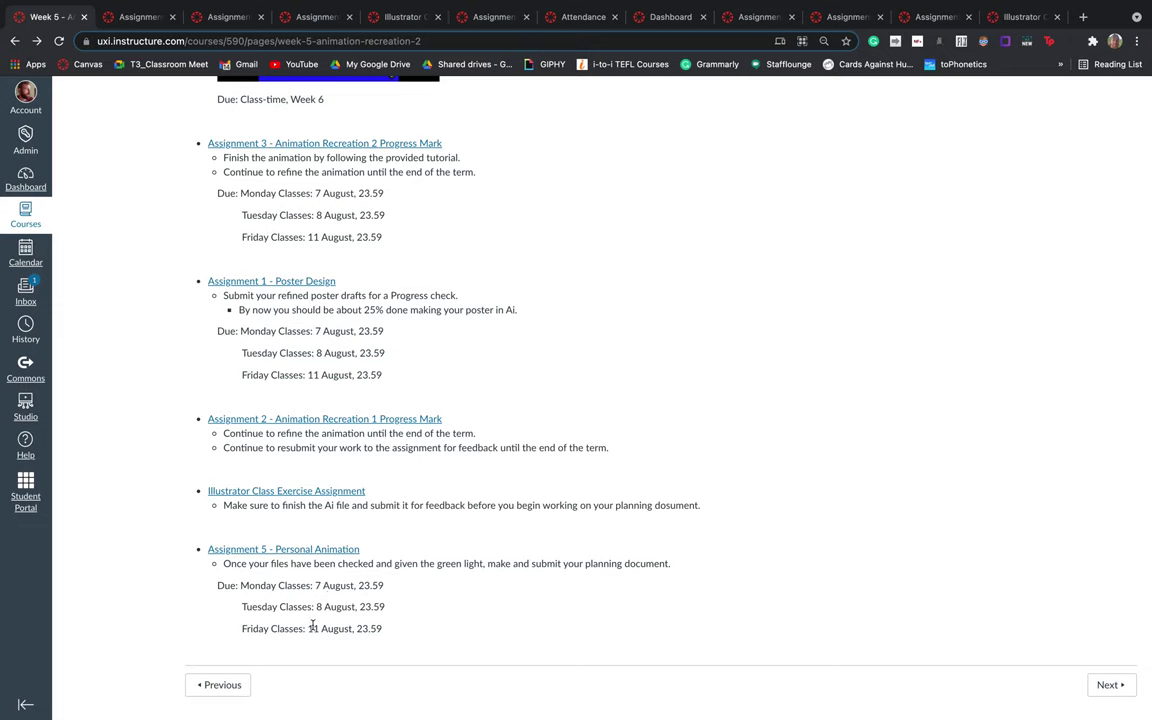
{"action": "left_click", "coordinate": [313, 553]}
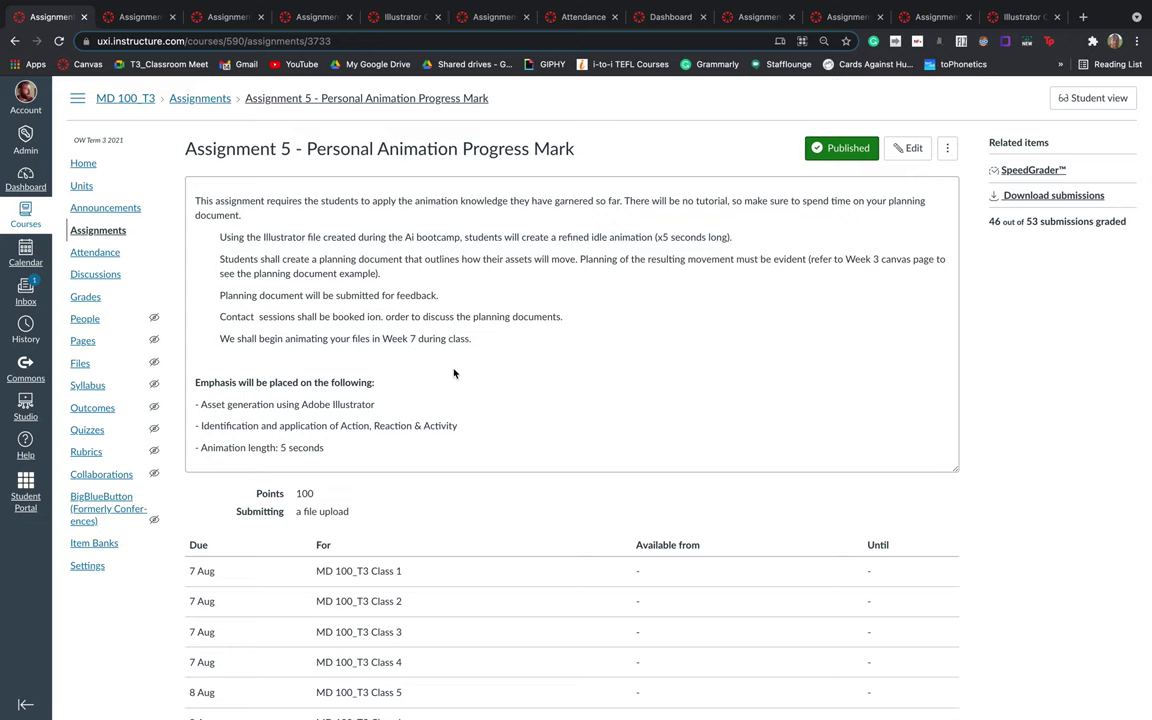
{"action": "left_click", "coordinate": [728, 9]}
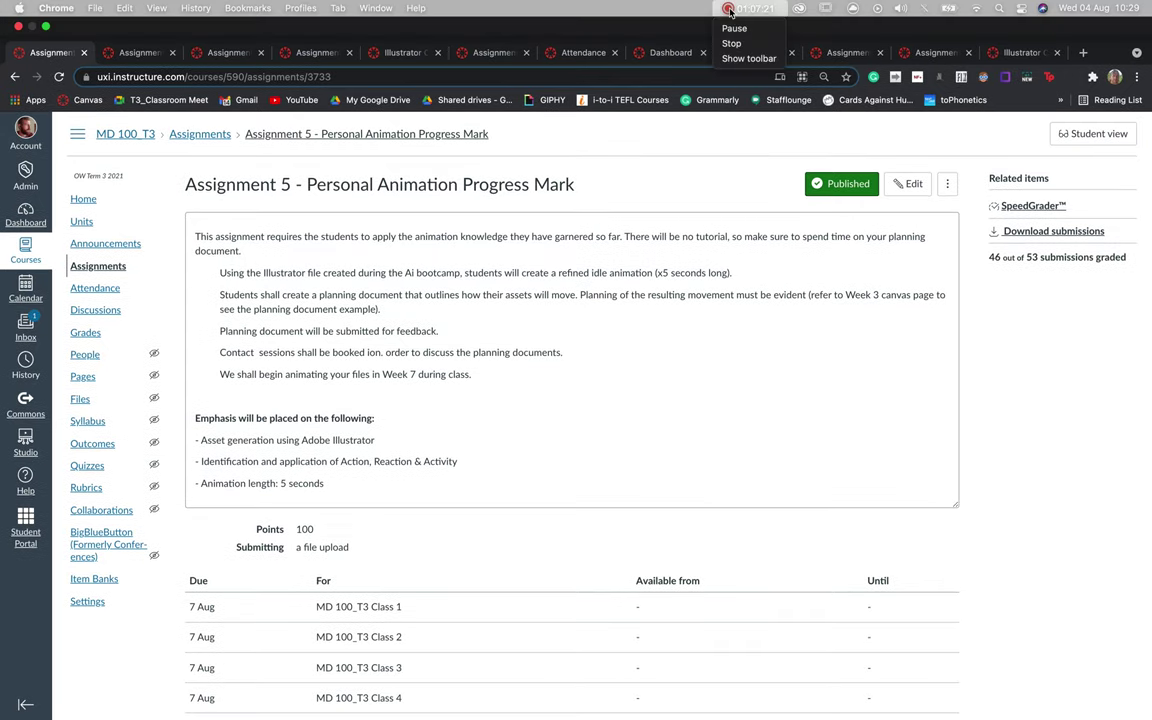